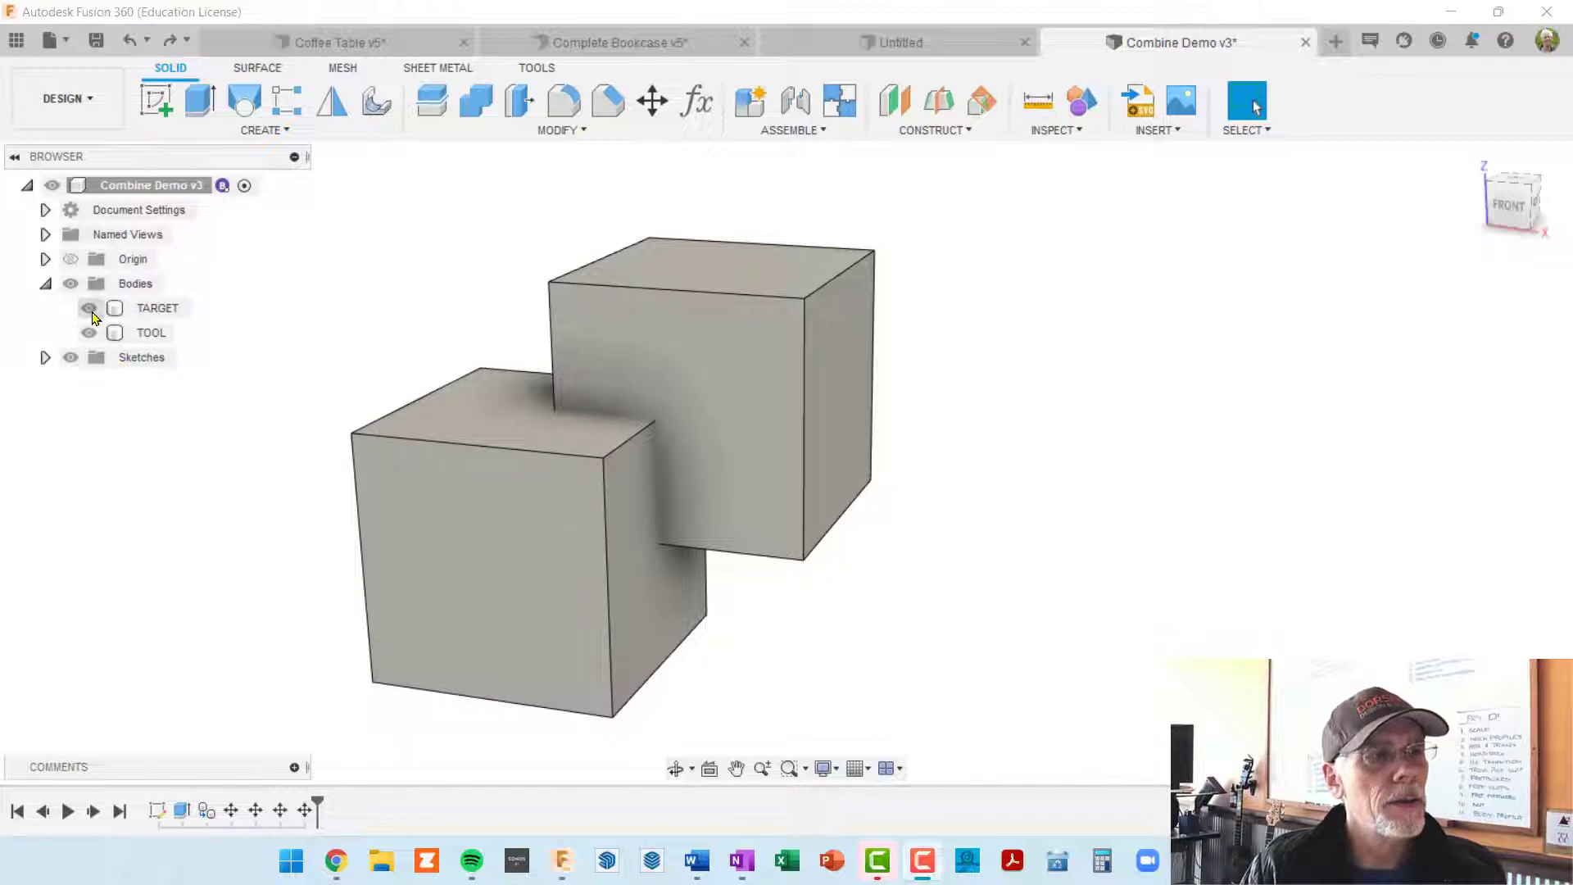
Step: Hide and reshow the TOOL body and the TARGET body in turn to identify each cube
left_click(89, 310)
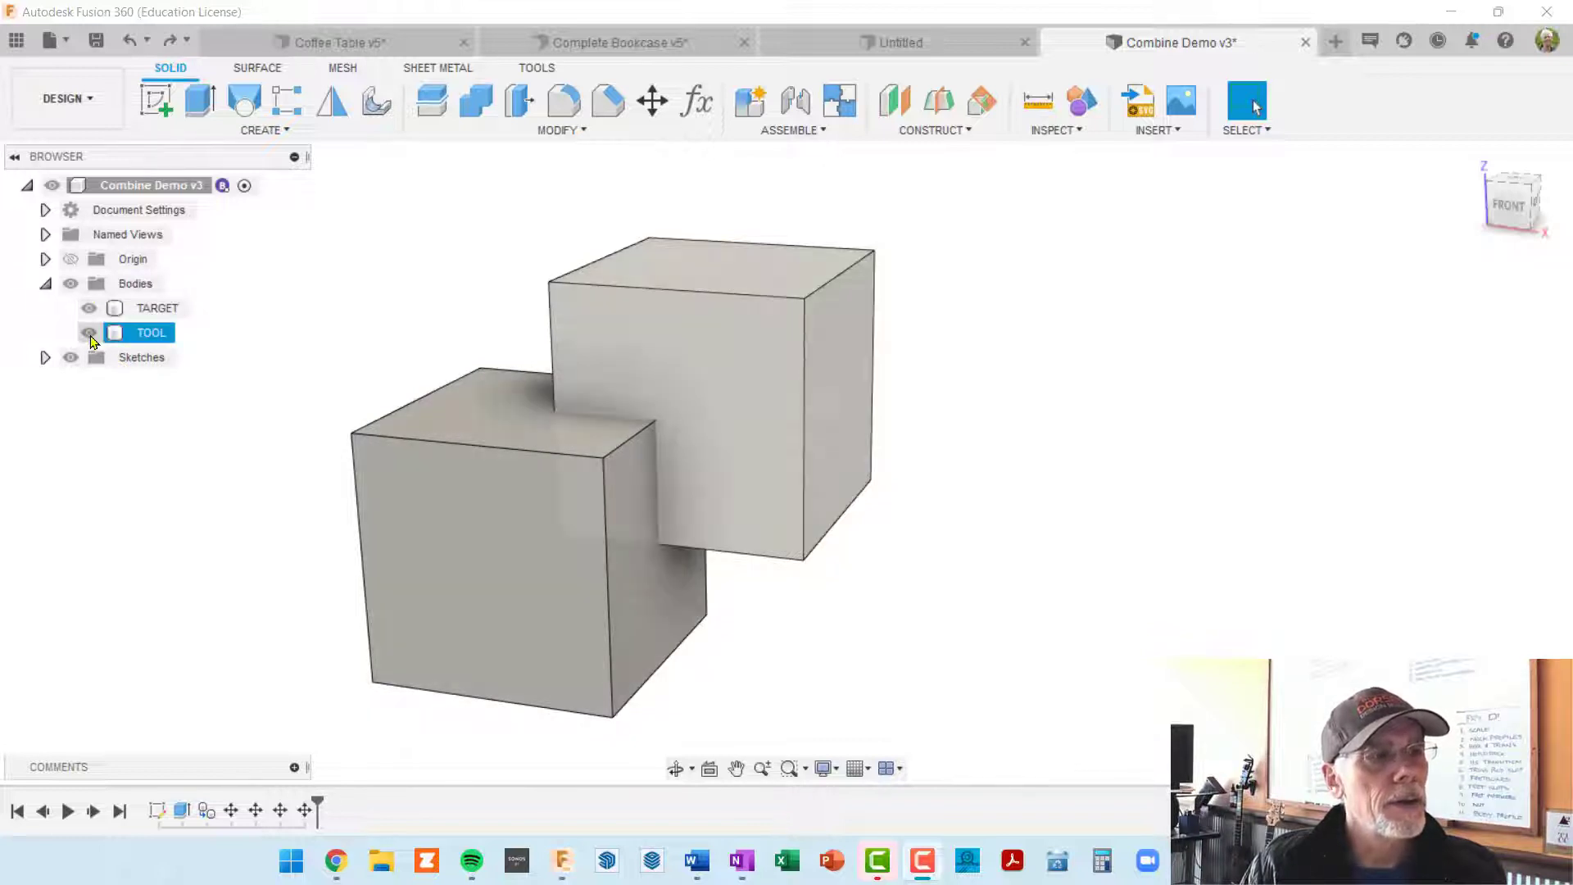
left_click(88, 332)
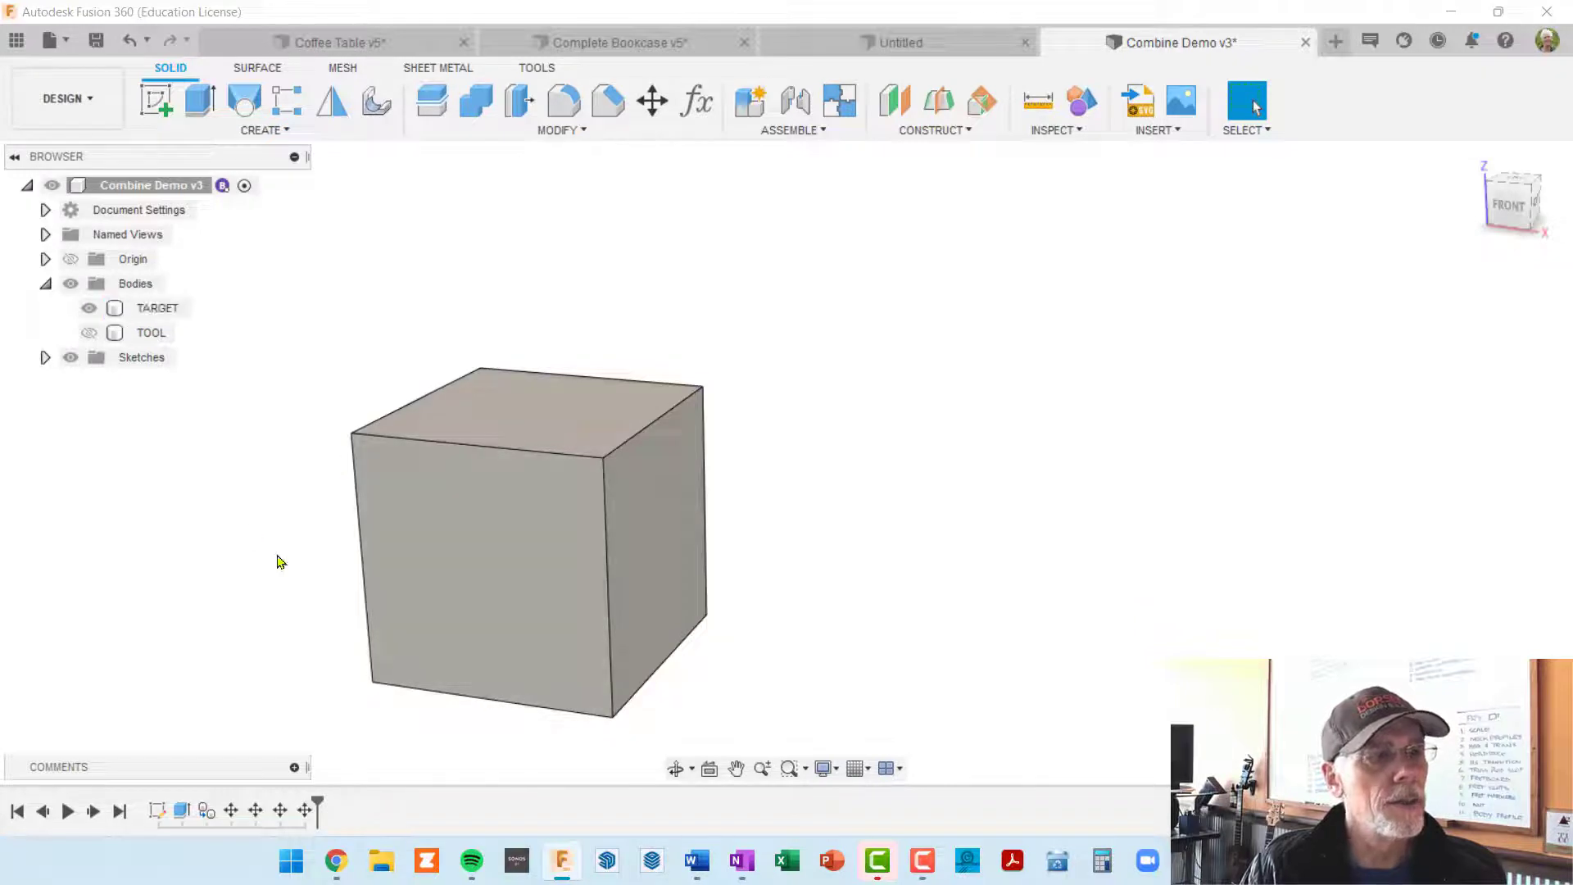
left_click(89, 333)
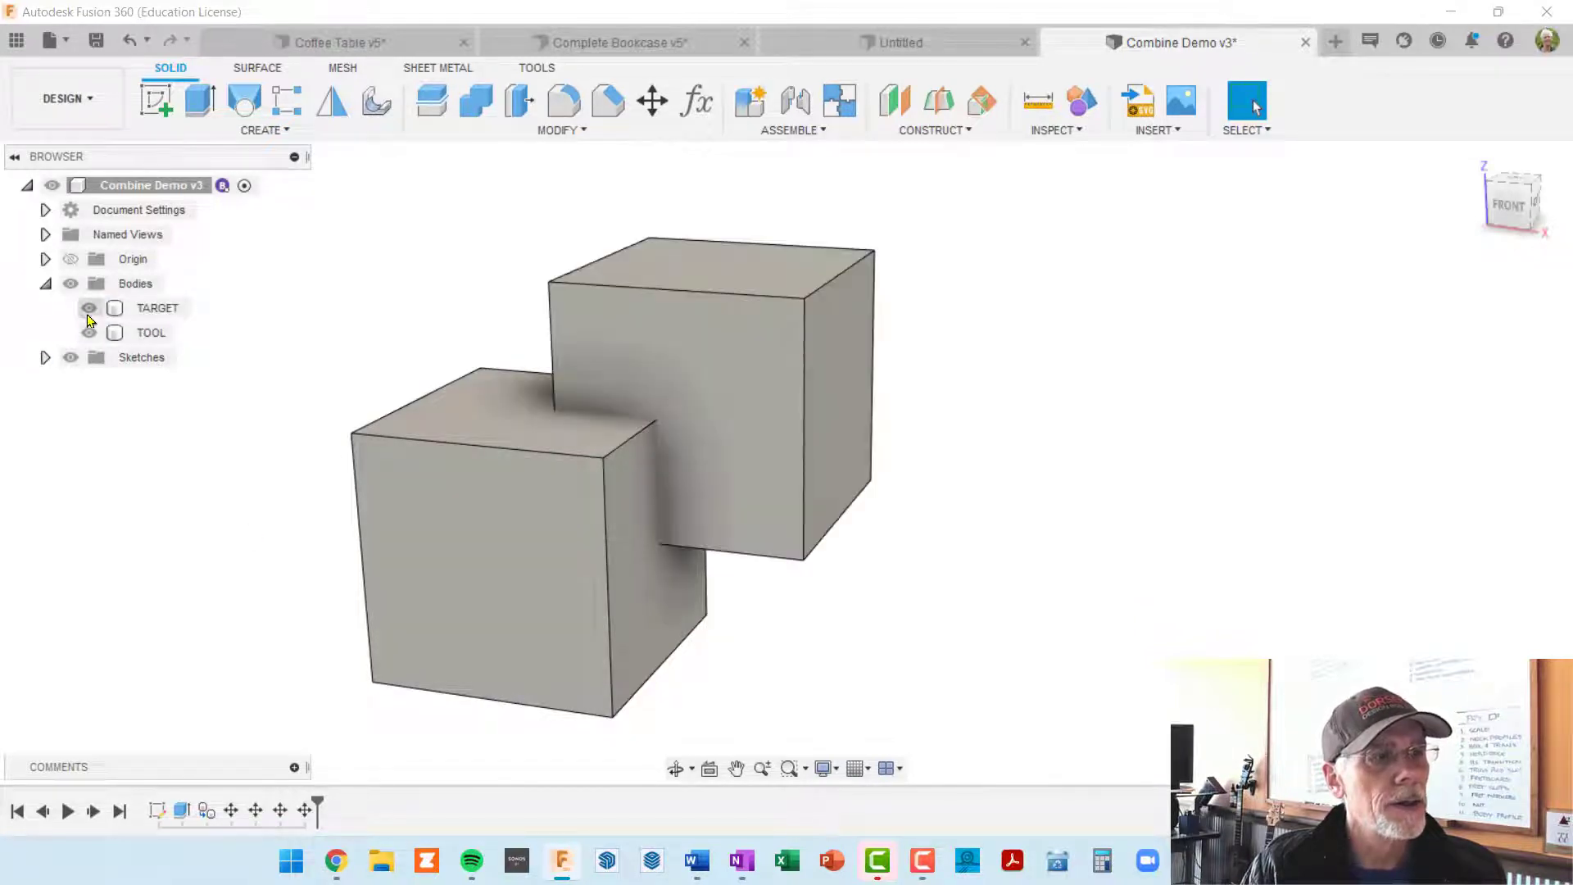
left_click(88, 308)
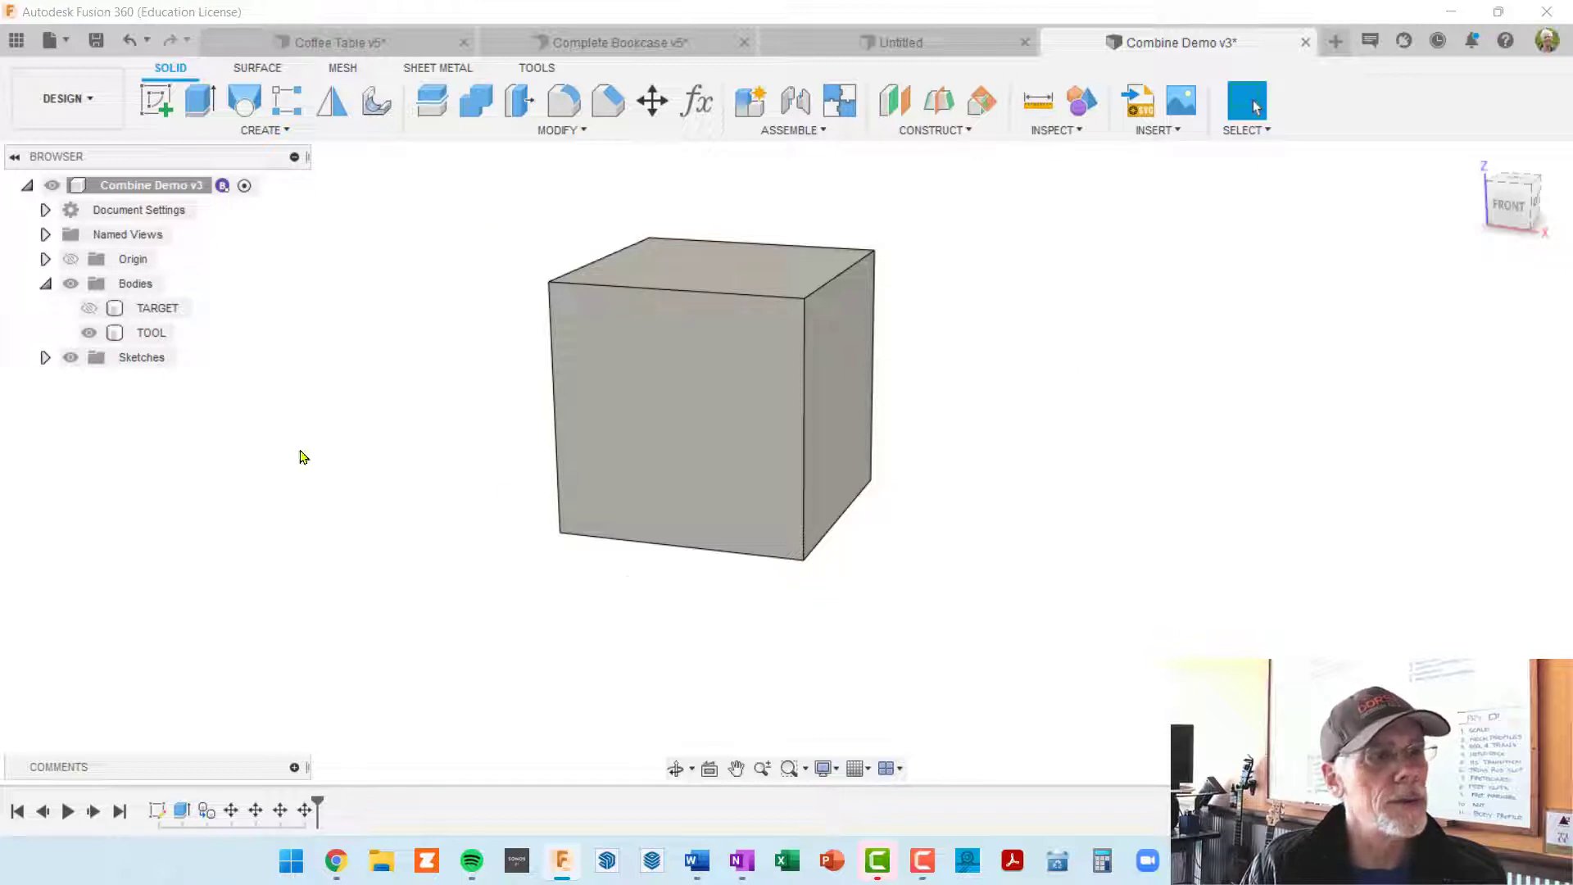
left_click(88, 308)
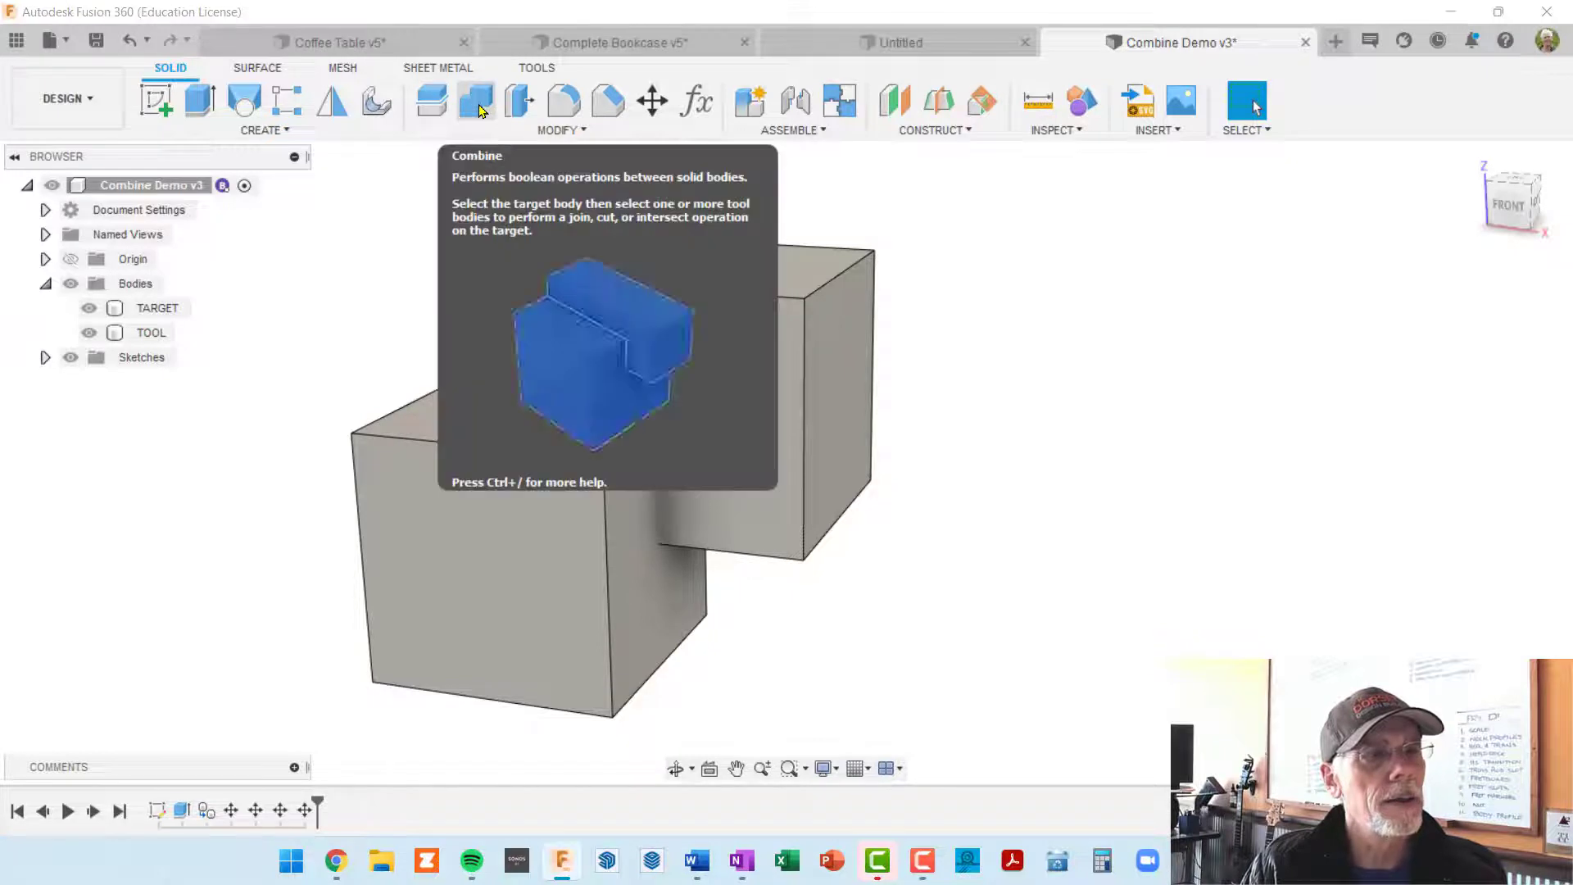
Step: Combine the two cubes with the Join operation, using TARGET as the target body and TOOL as the tool body
left_click(480, 110)
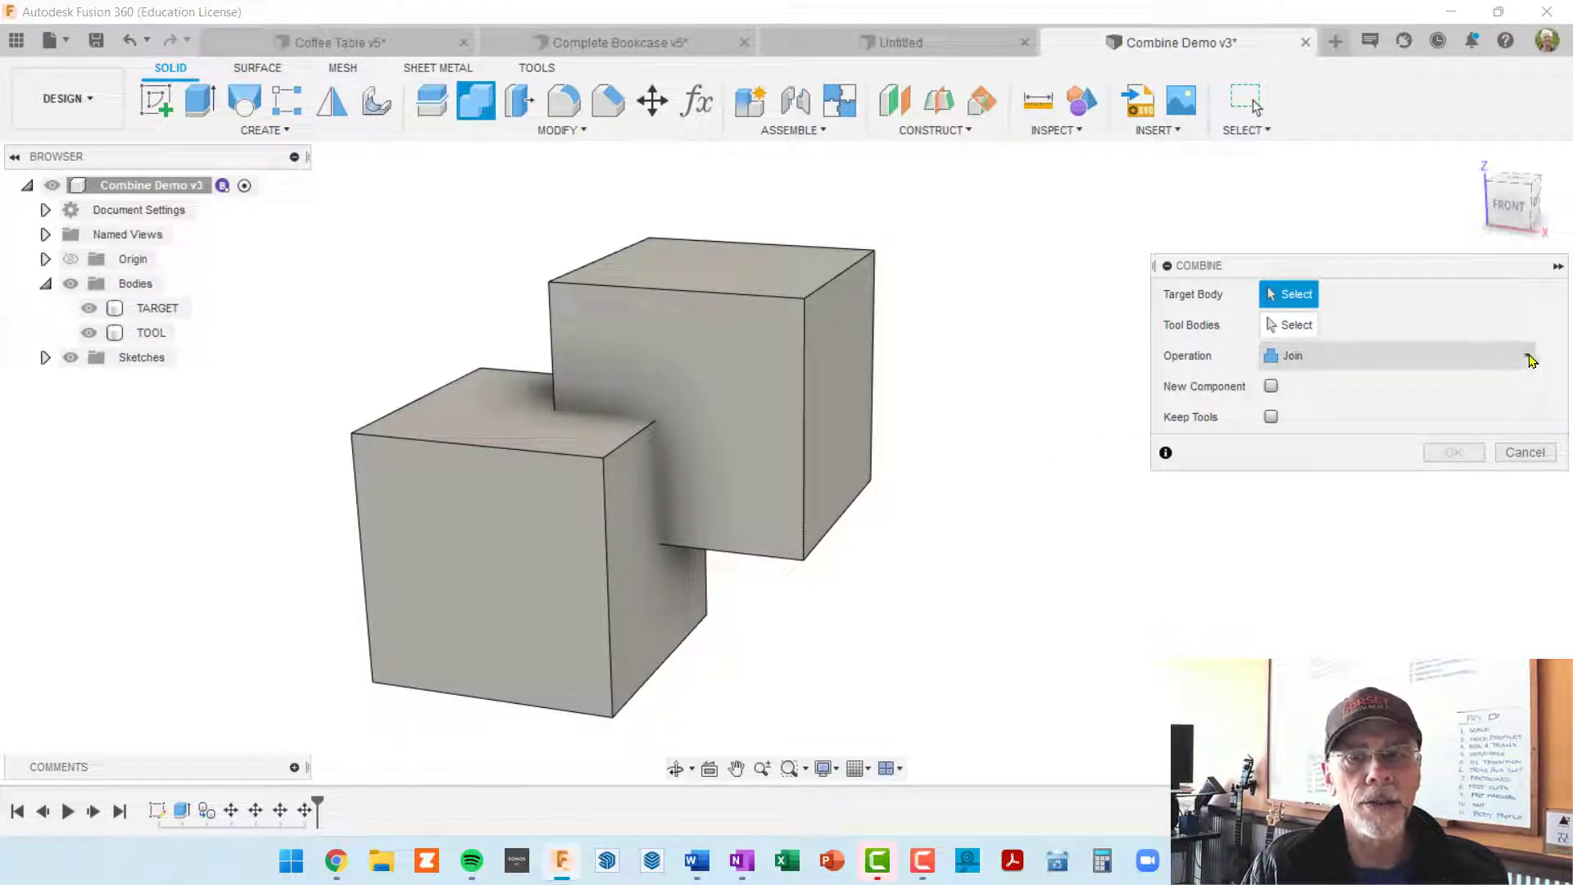
left_click(1528, 357)
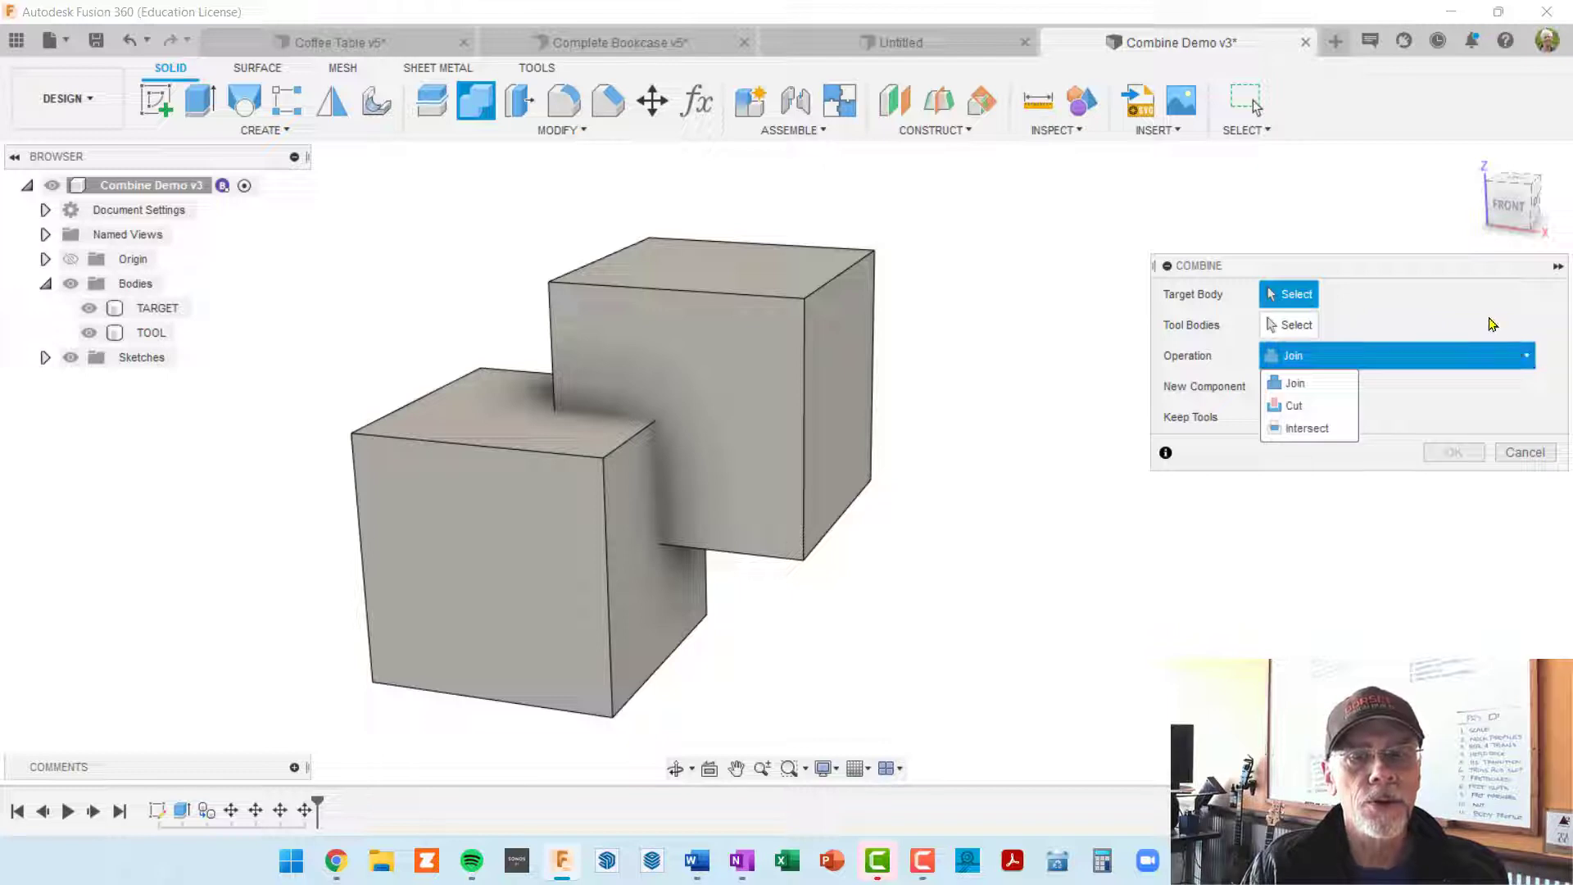
left_click(1479, 309)
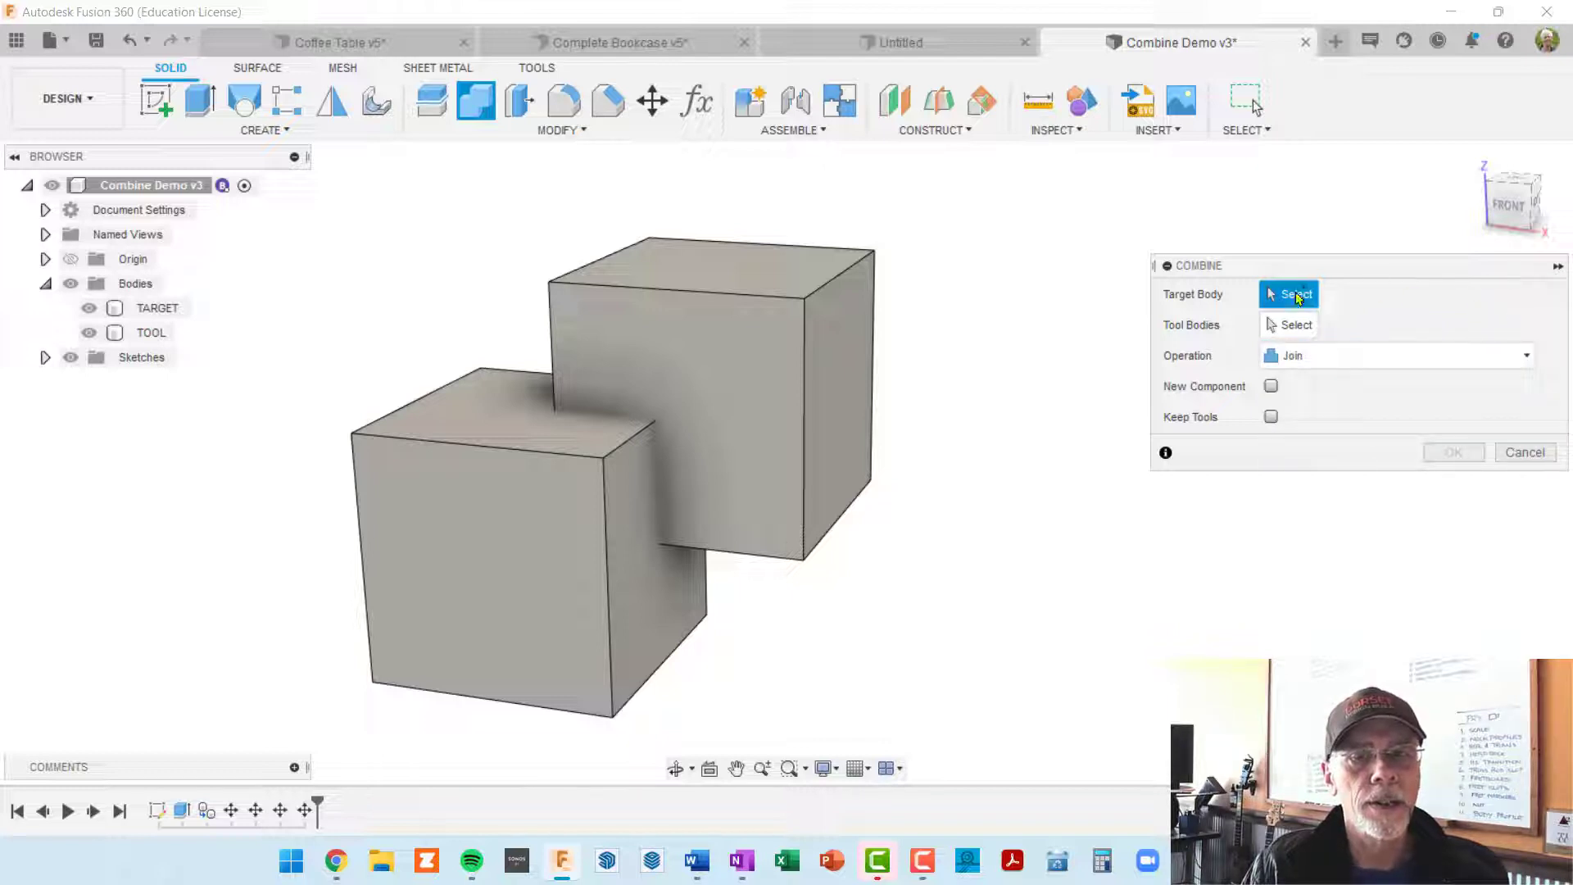
left_click(464, 559)
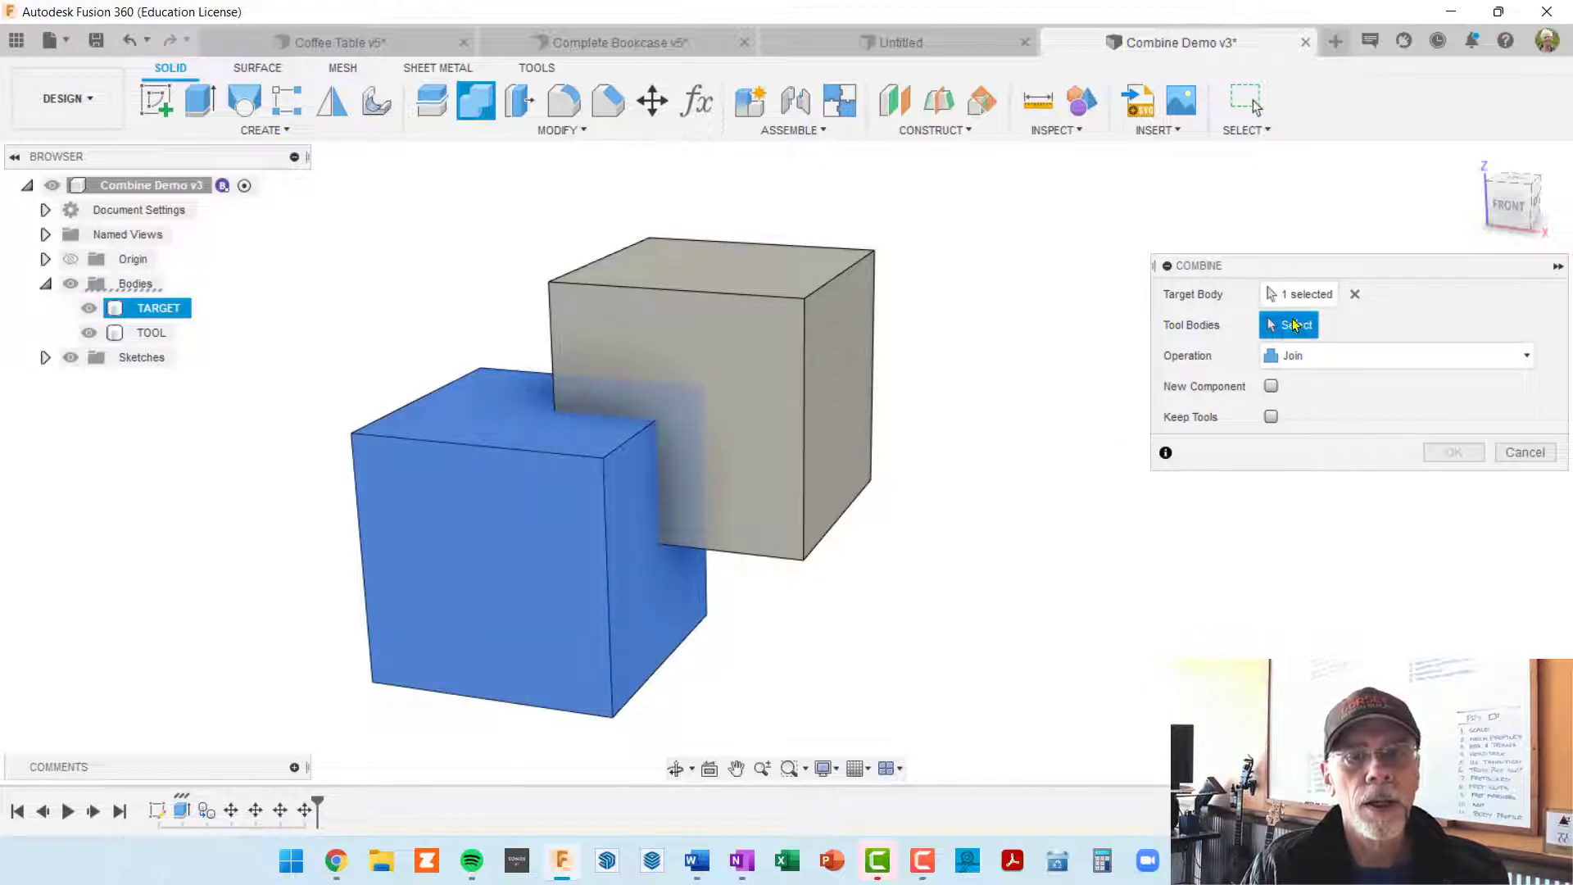
left_click(762, 340)
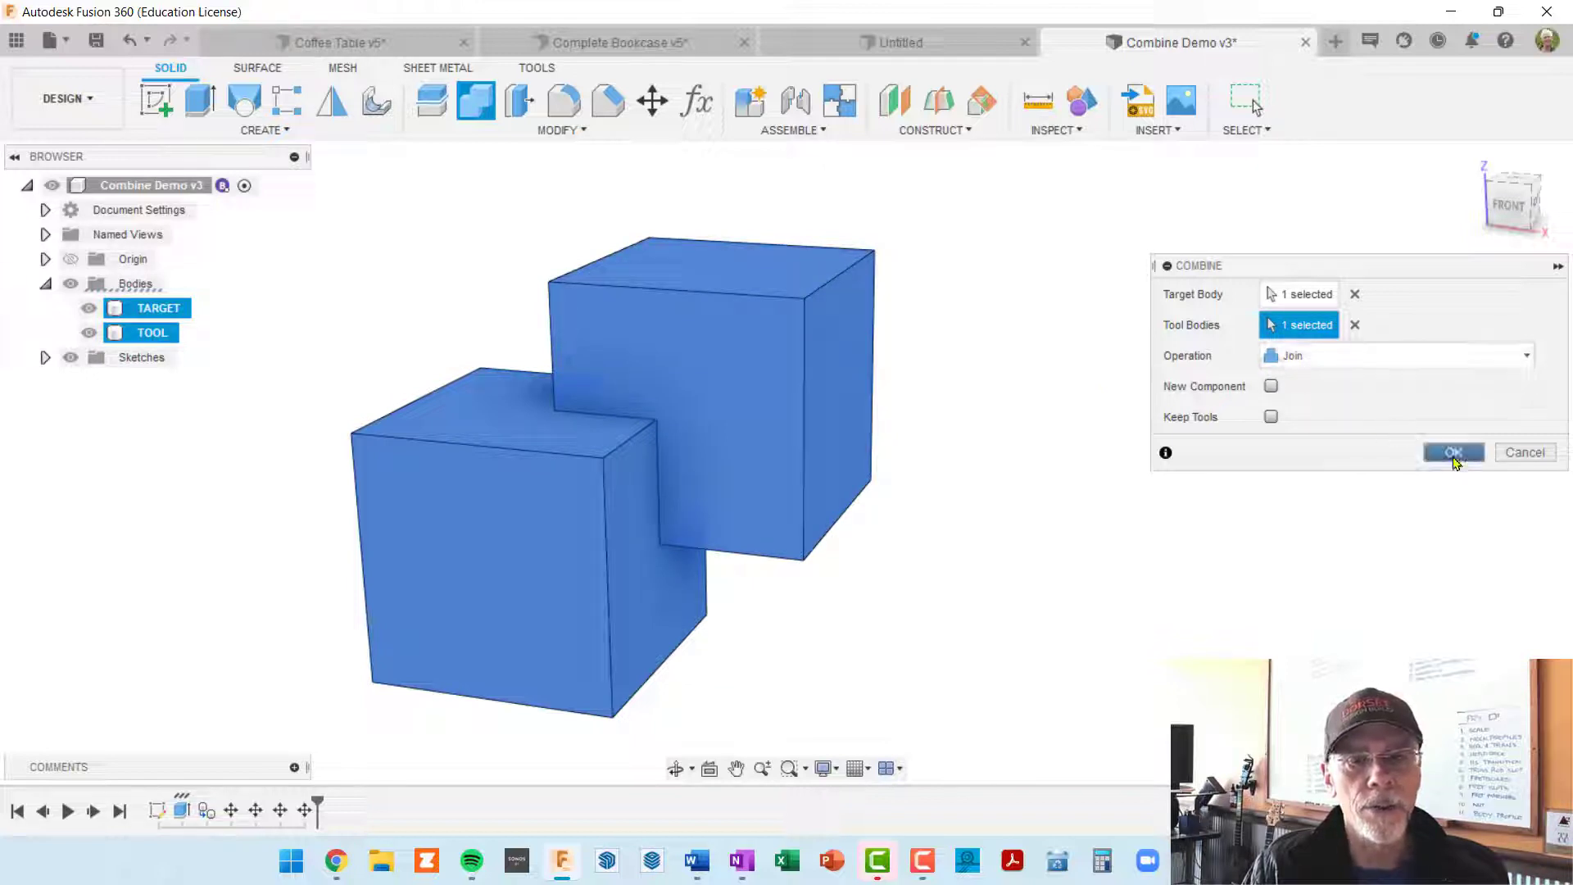
left_click(1461, 451)
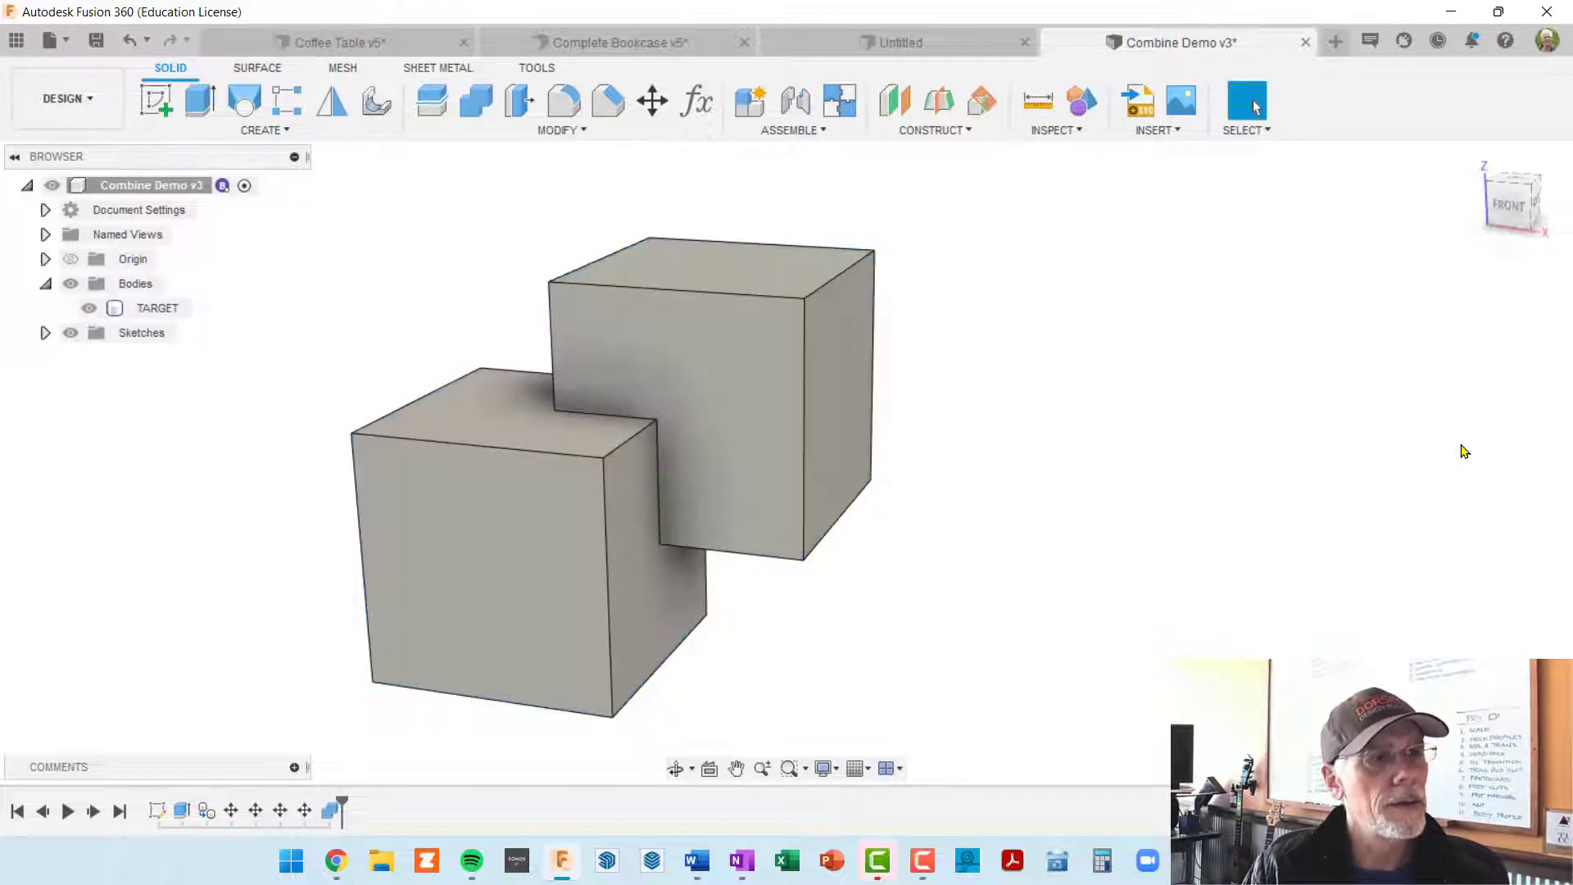
Step: Toggle the visibility of the joined TARGET body to check which geometry it contains
left_click(108, 312)
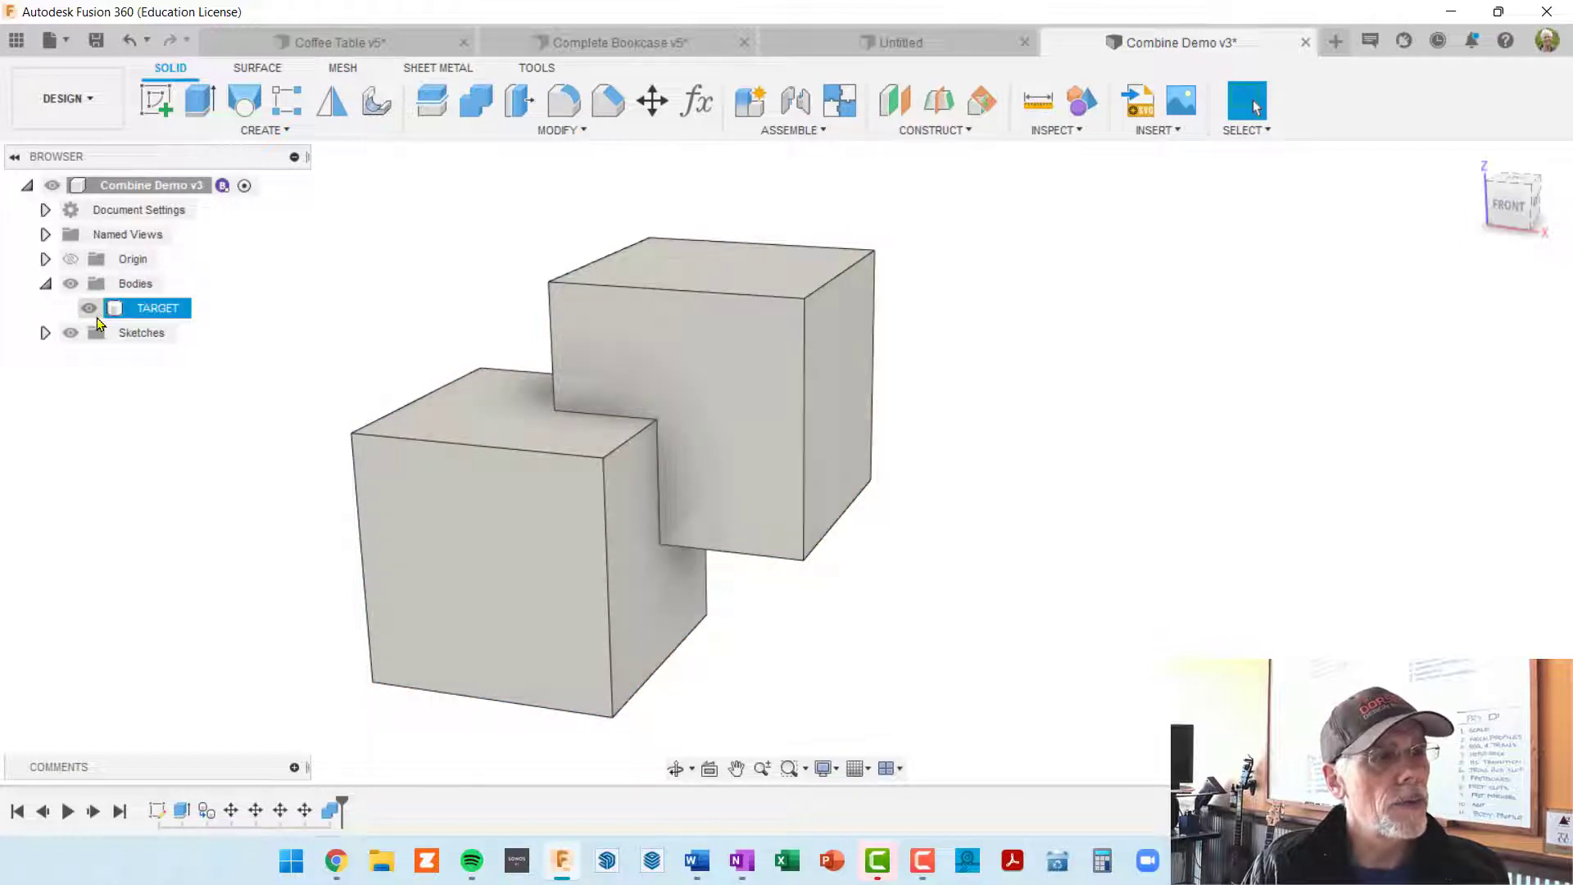
left_click(377, 401)
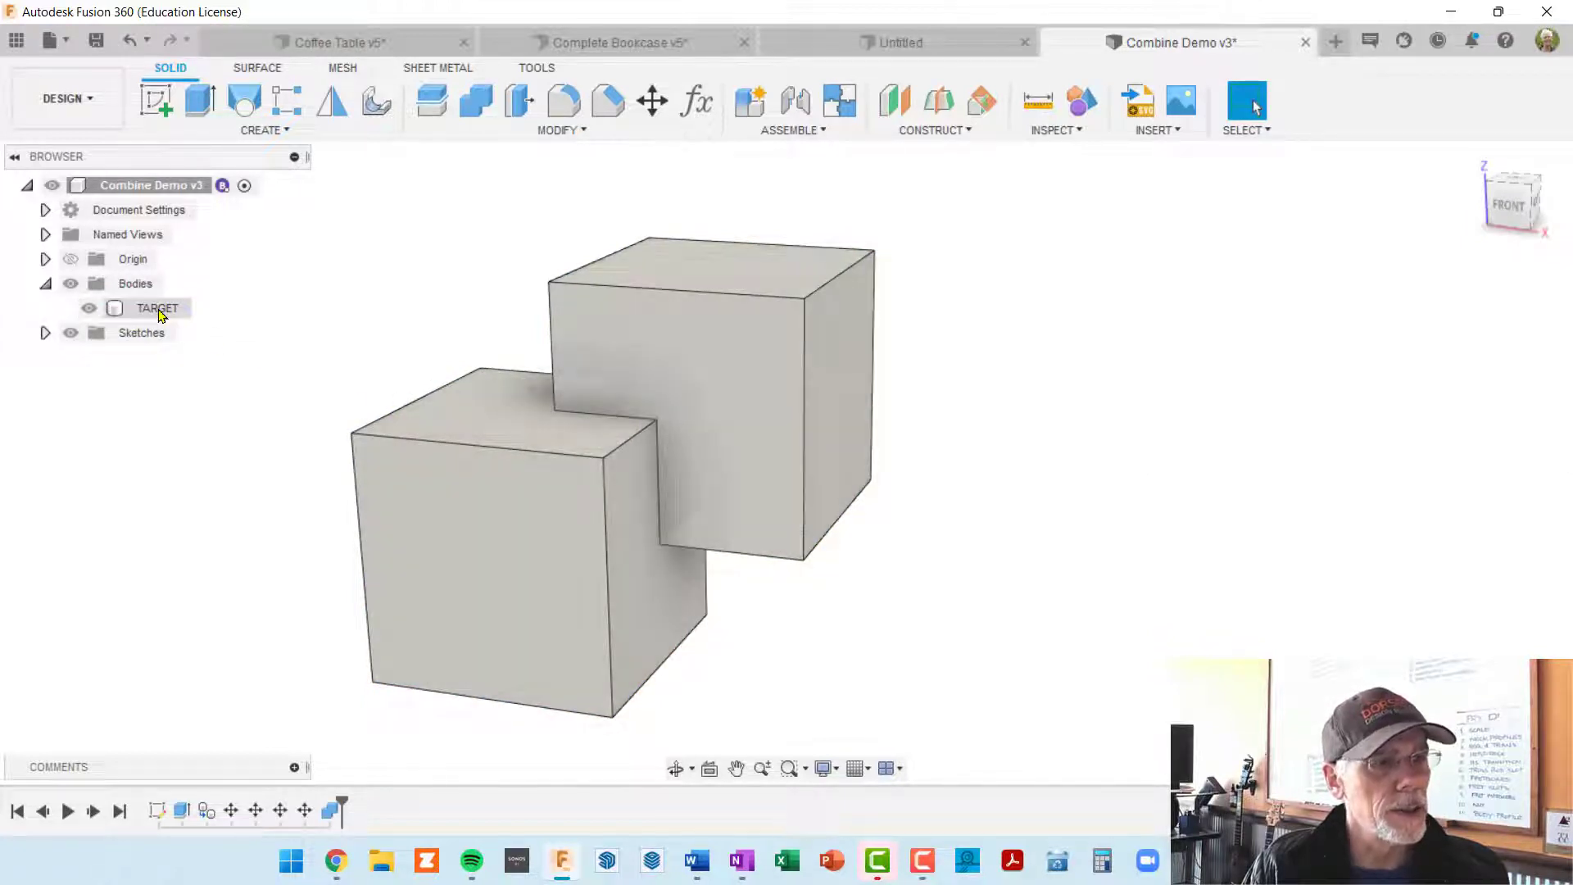
left_click(89, 310)
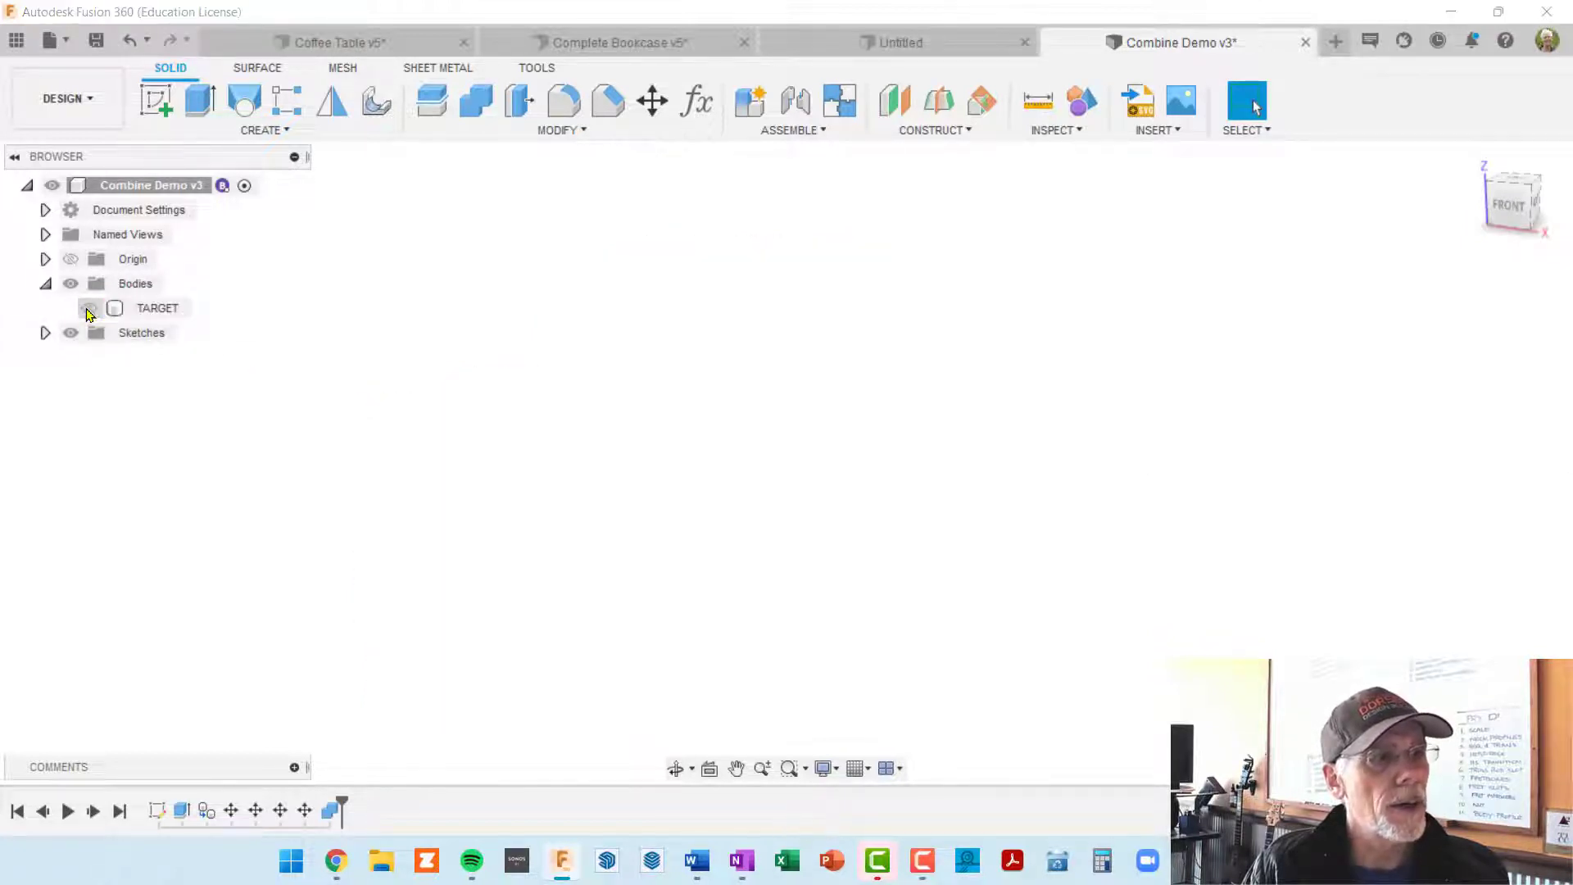
left_click(88, 310)
left_click(88, 310)
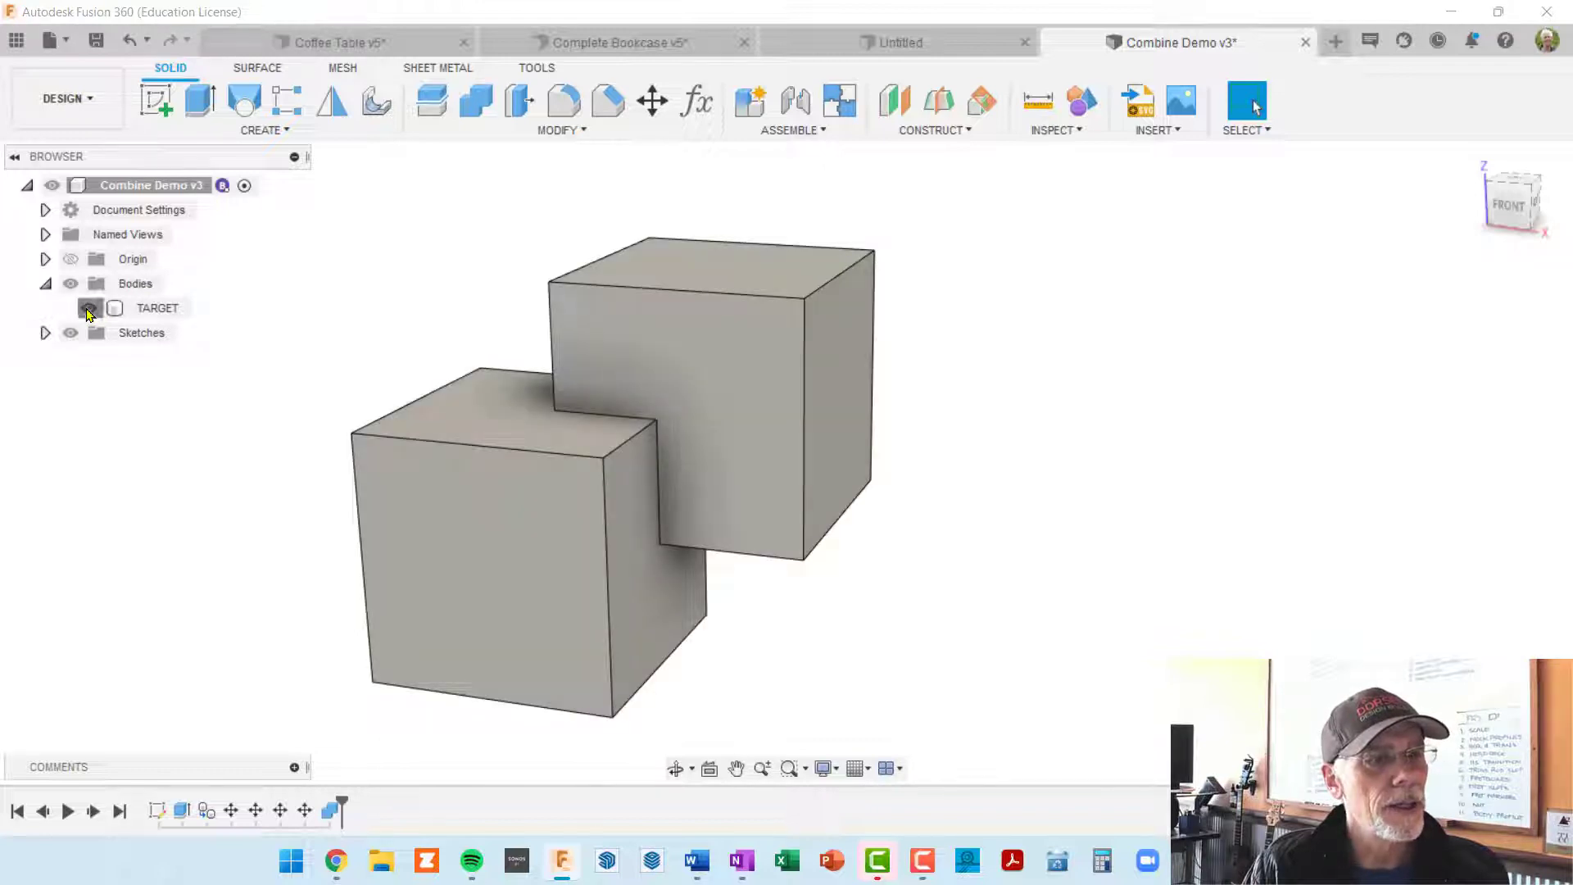
left_click(89, 310)
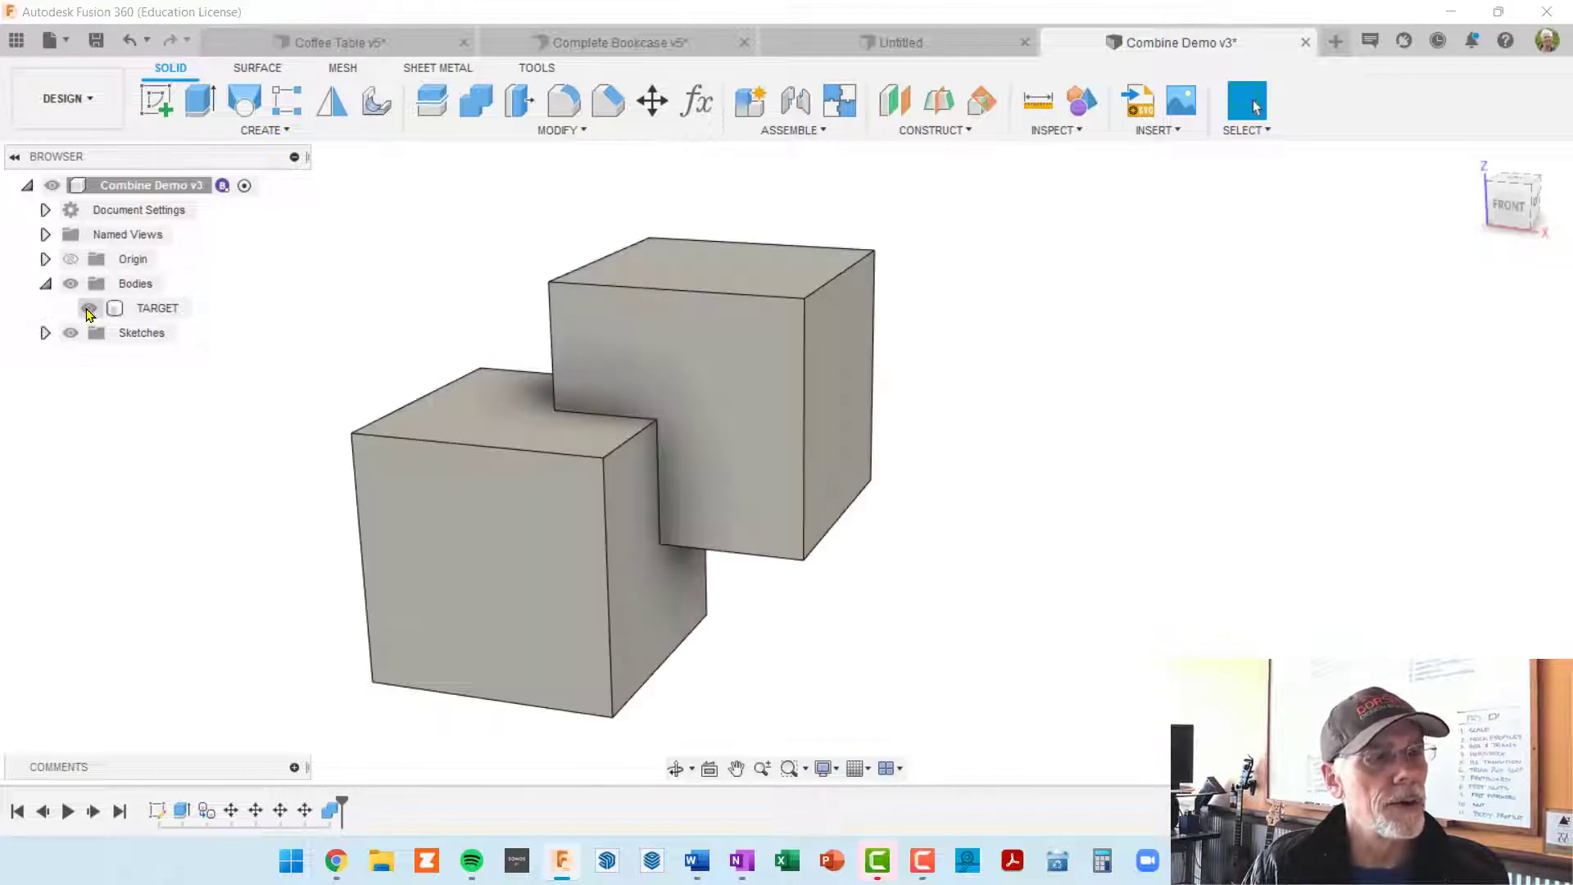
left_click(89, 310)
left_click(89, 309)
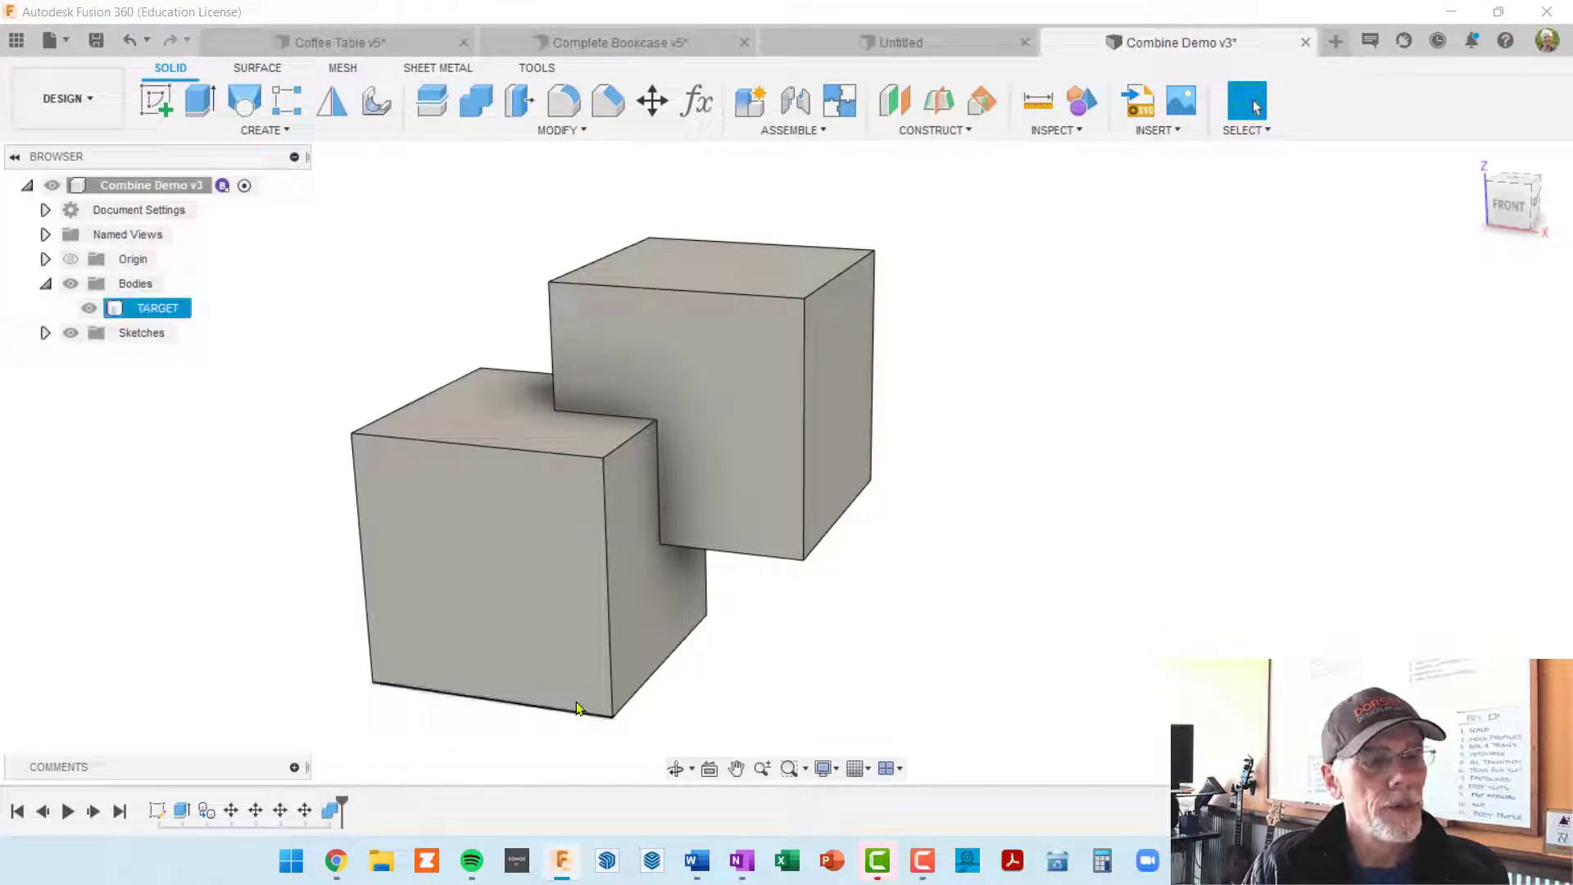
Step: Edit the Combine feature in the timeline to enable Keep Tools
right_click(328, 815)
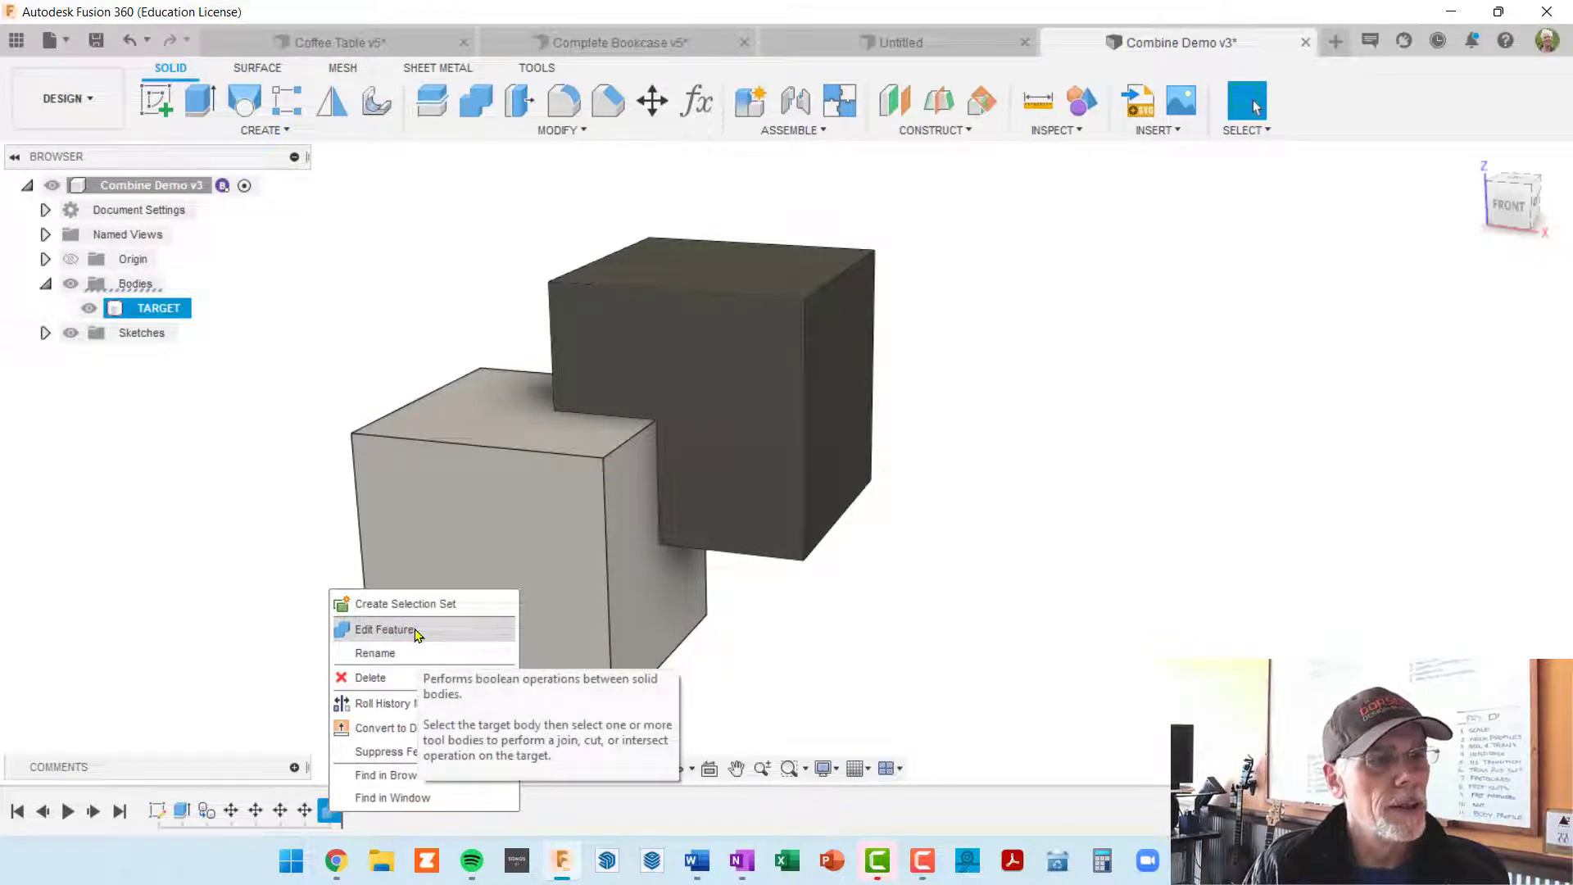
left_click(415, 631)
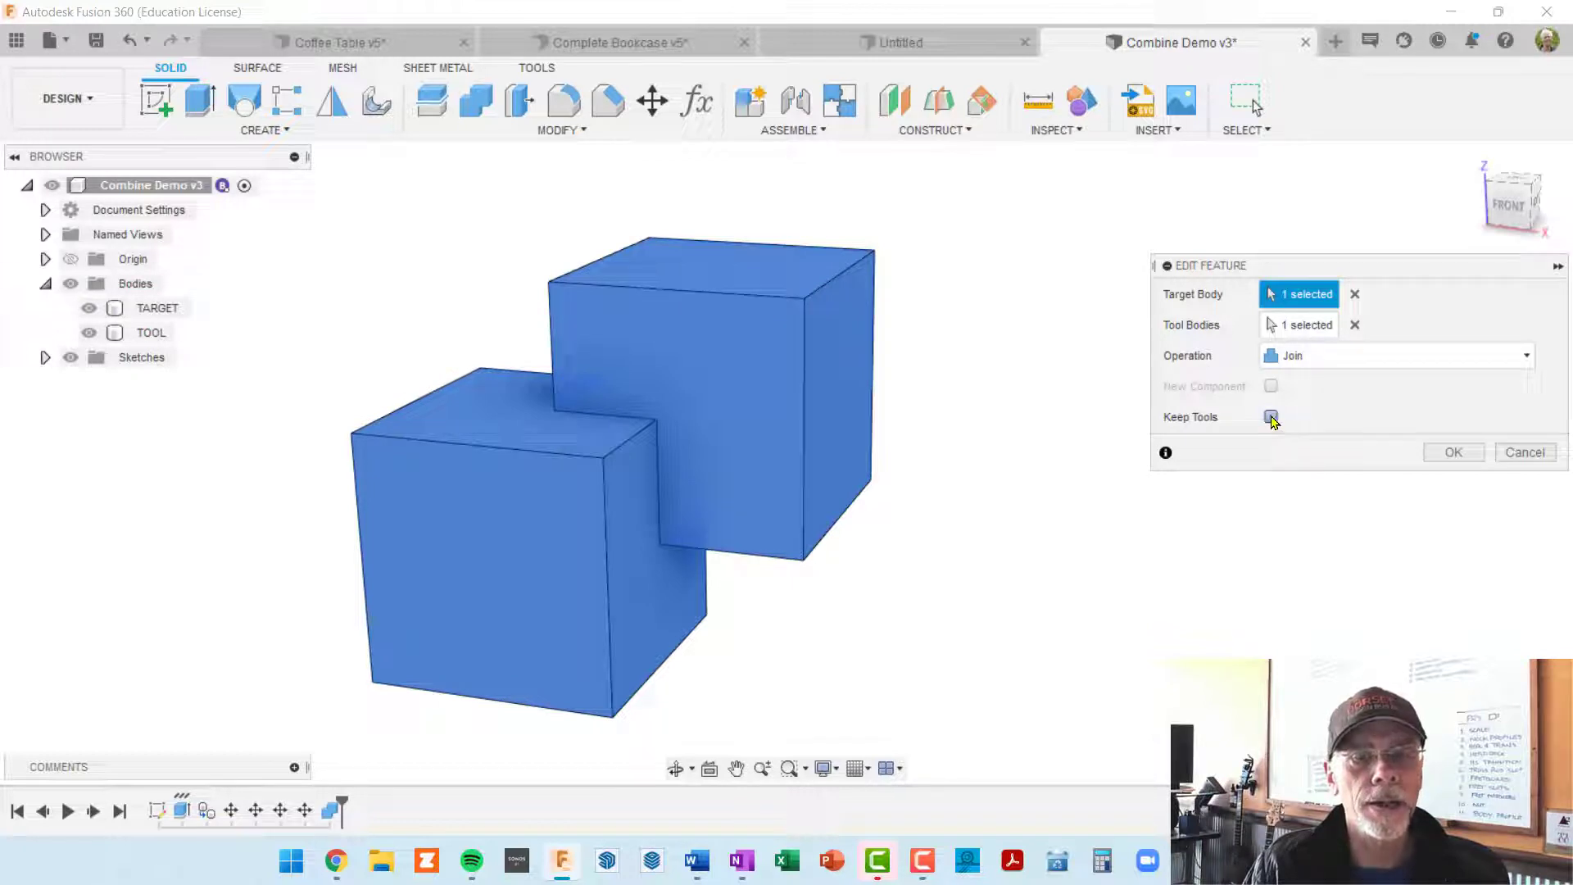
left_click(1270, 417)
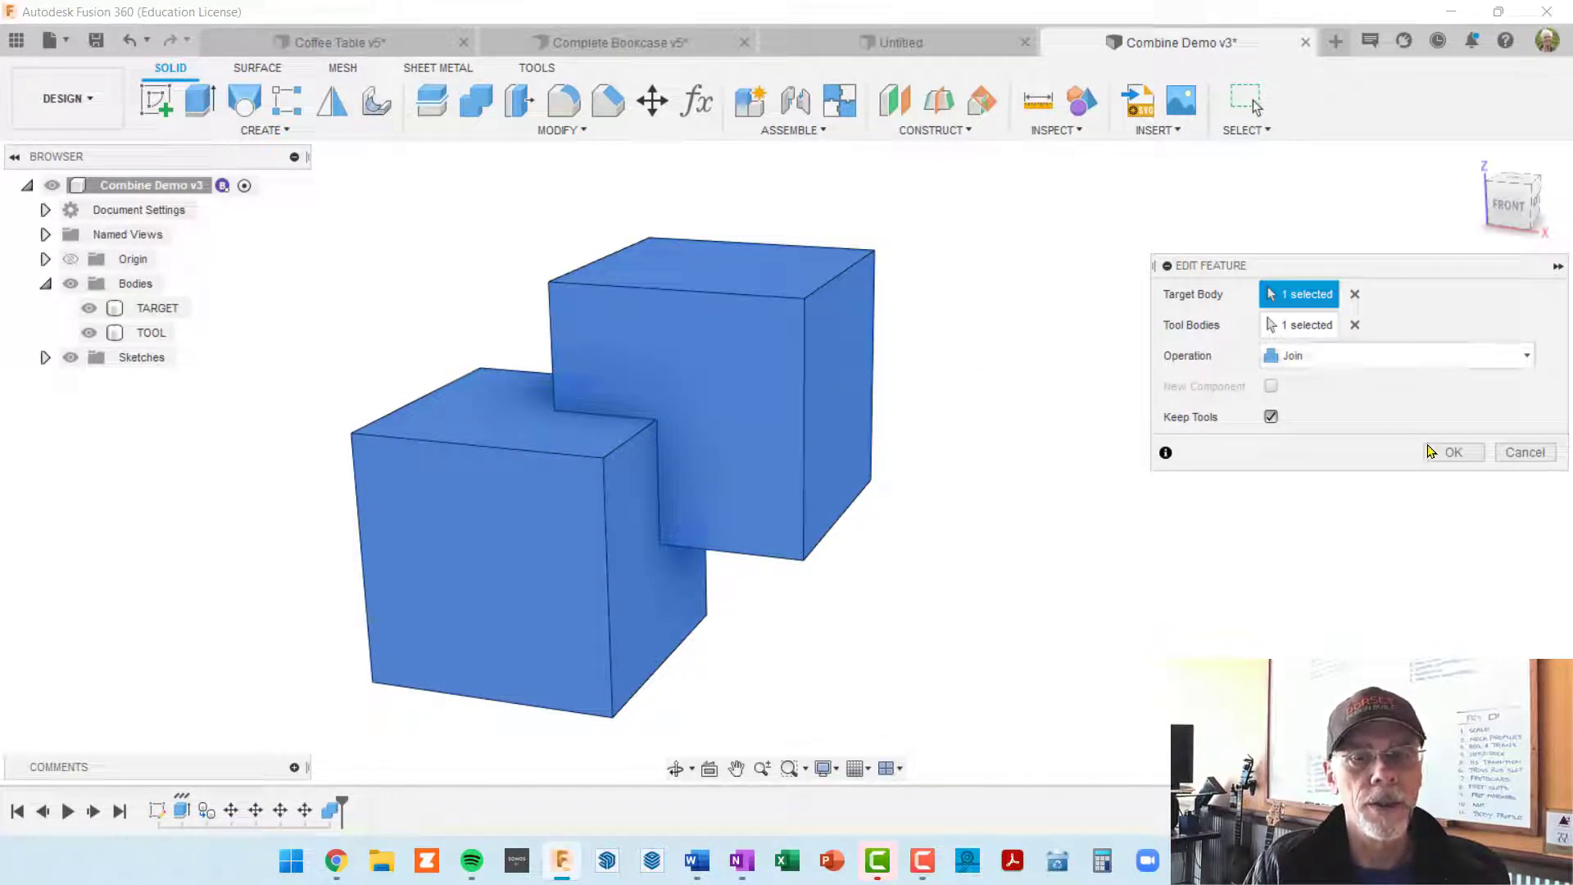
left_click(1459, 453)
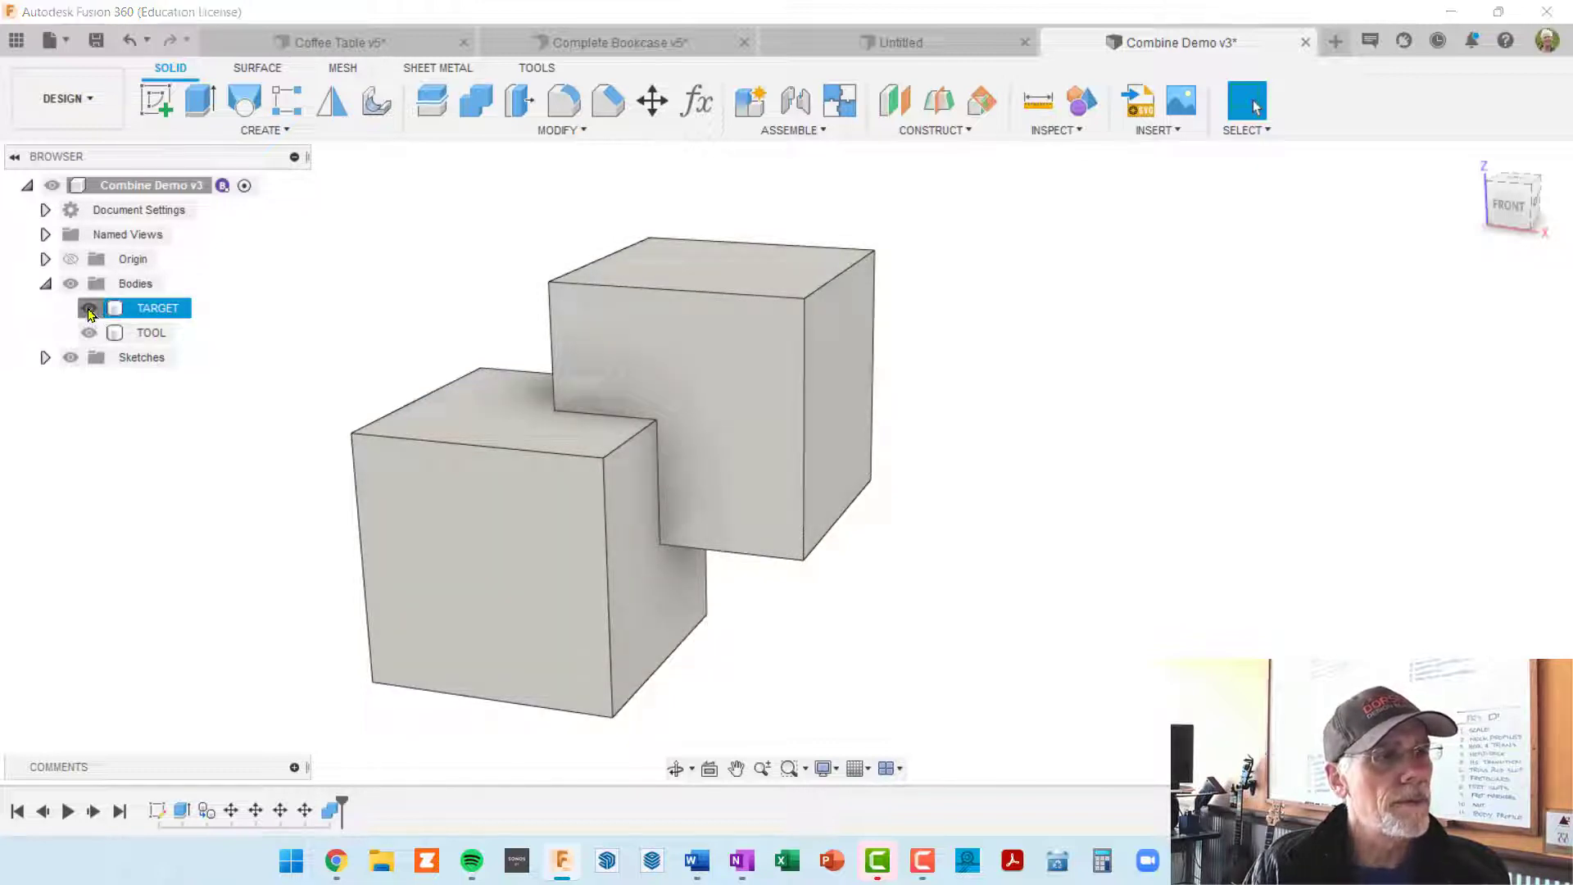
Step: Toggle the visibility of the TARGET and TOOL bodies to examine the joined body and the kept tool separately
left_click(89, 309)
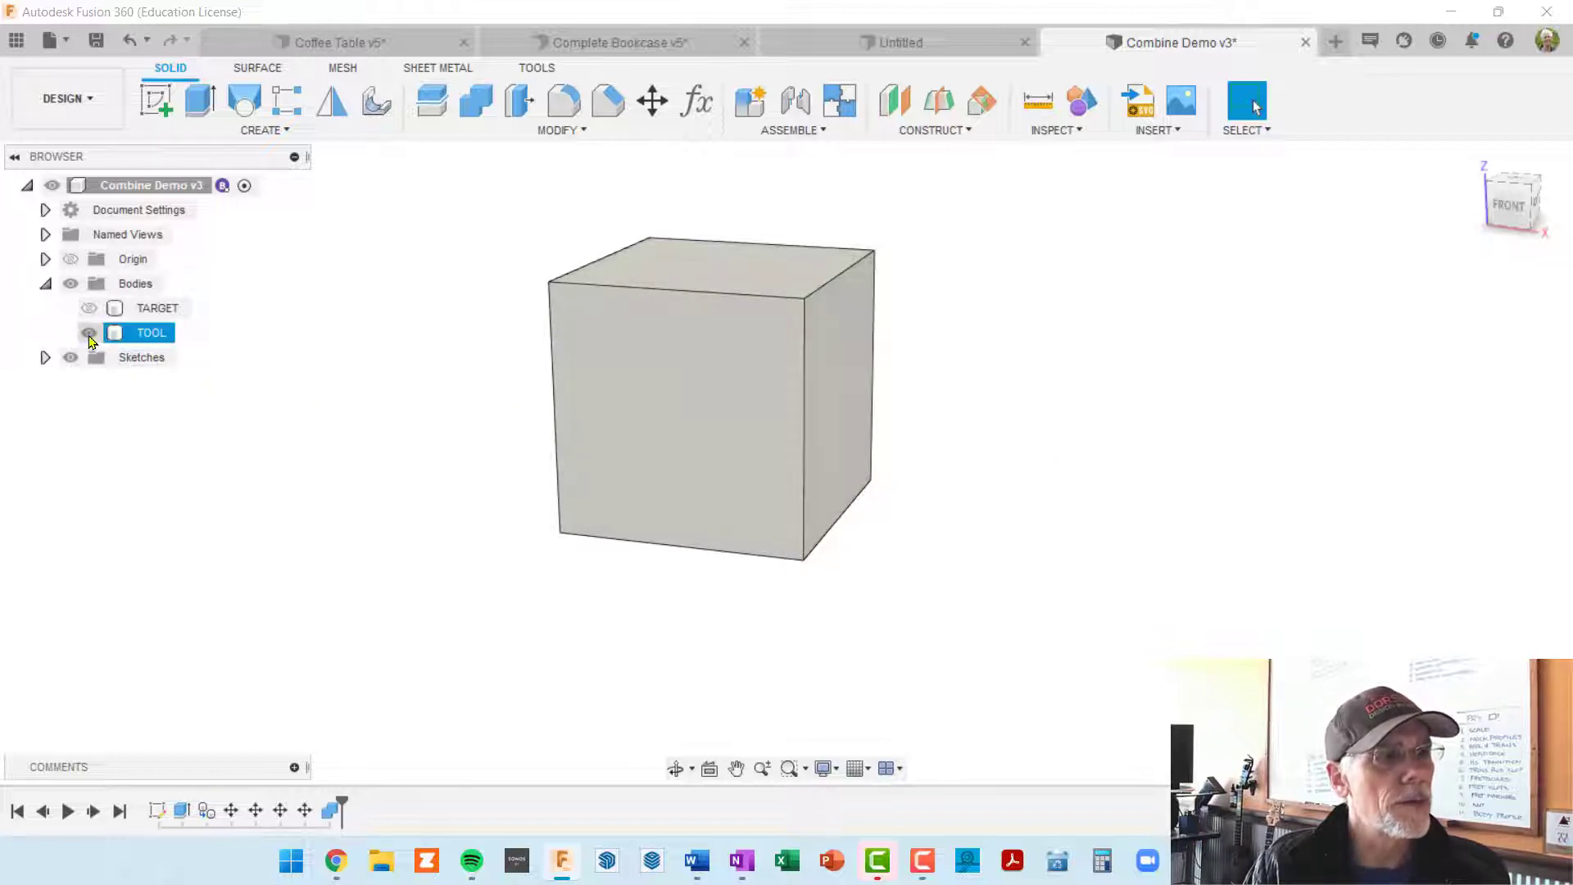
left_click(89, 333)
left_click(89, 308)
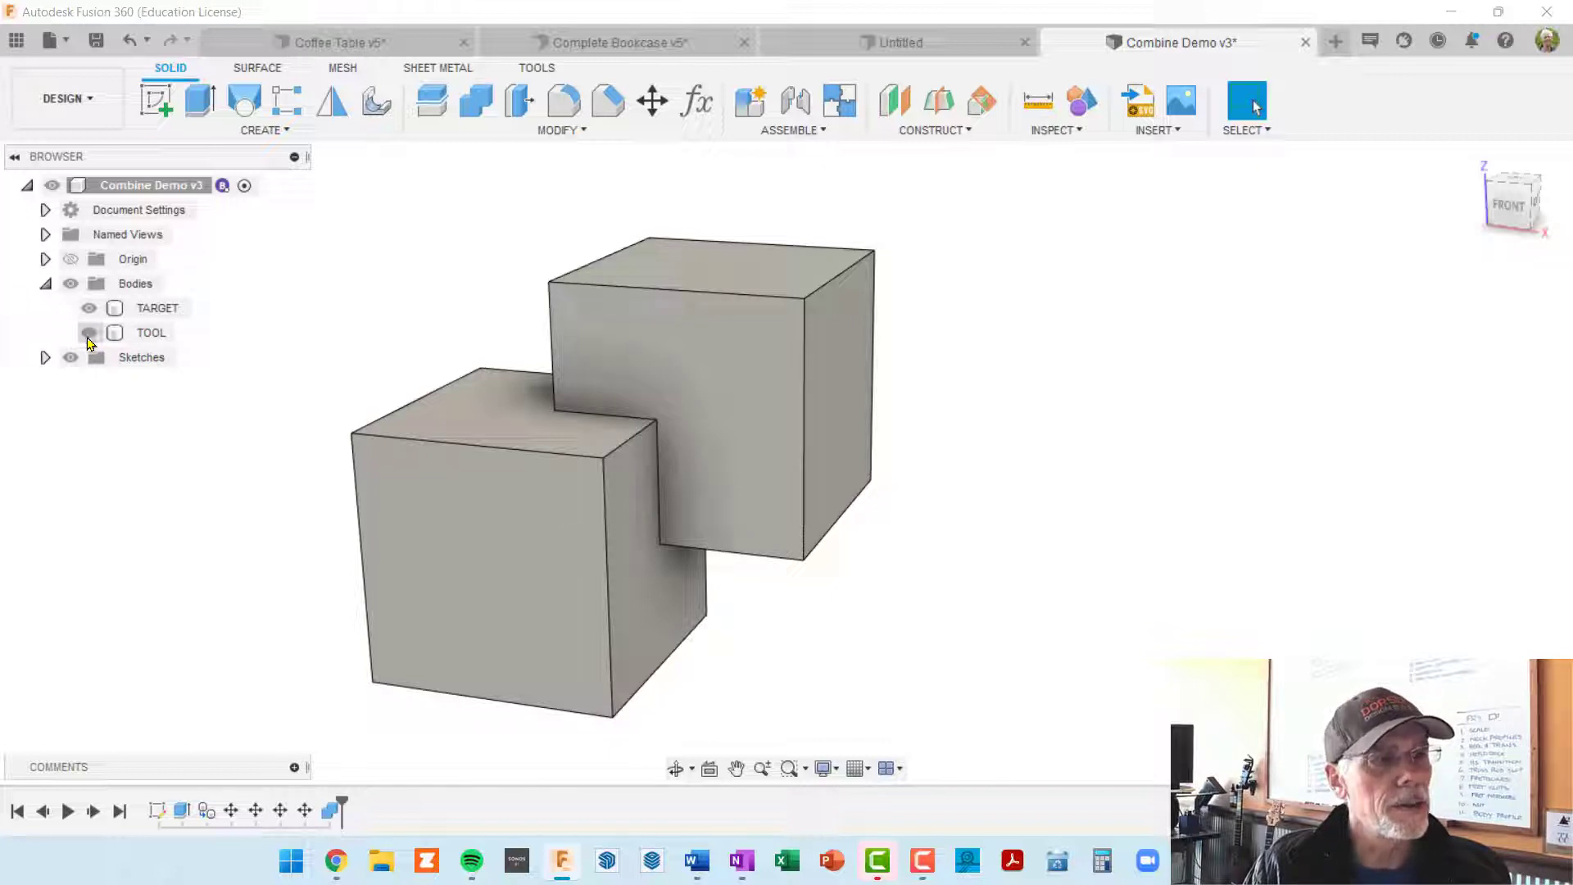
Step: Edit the Combine feature to change its operation to Cut, keeping the tool body
right_click(331, 811)
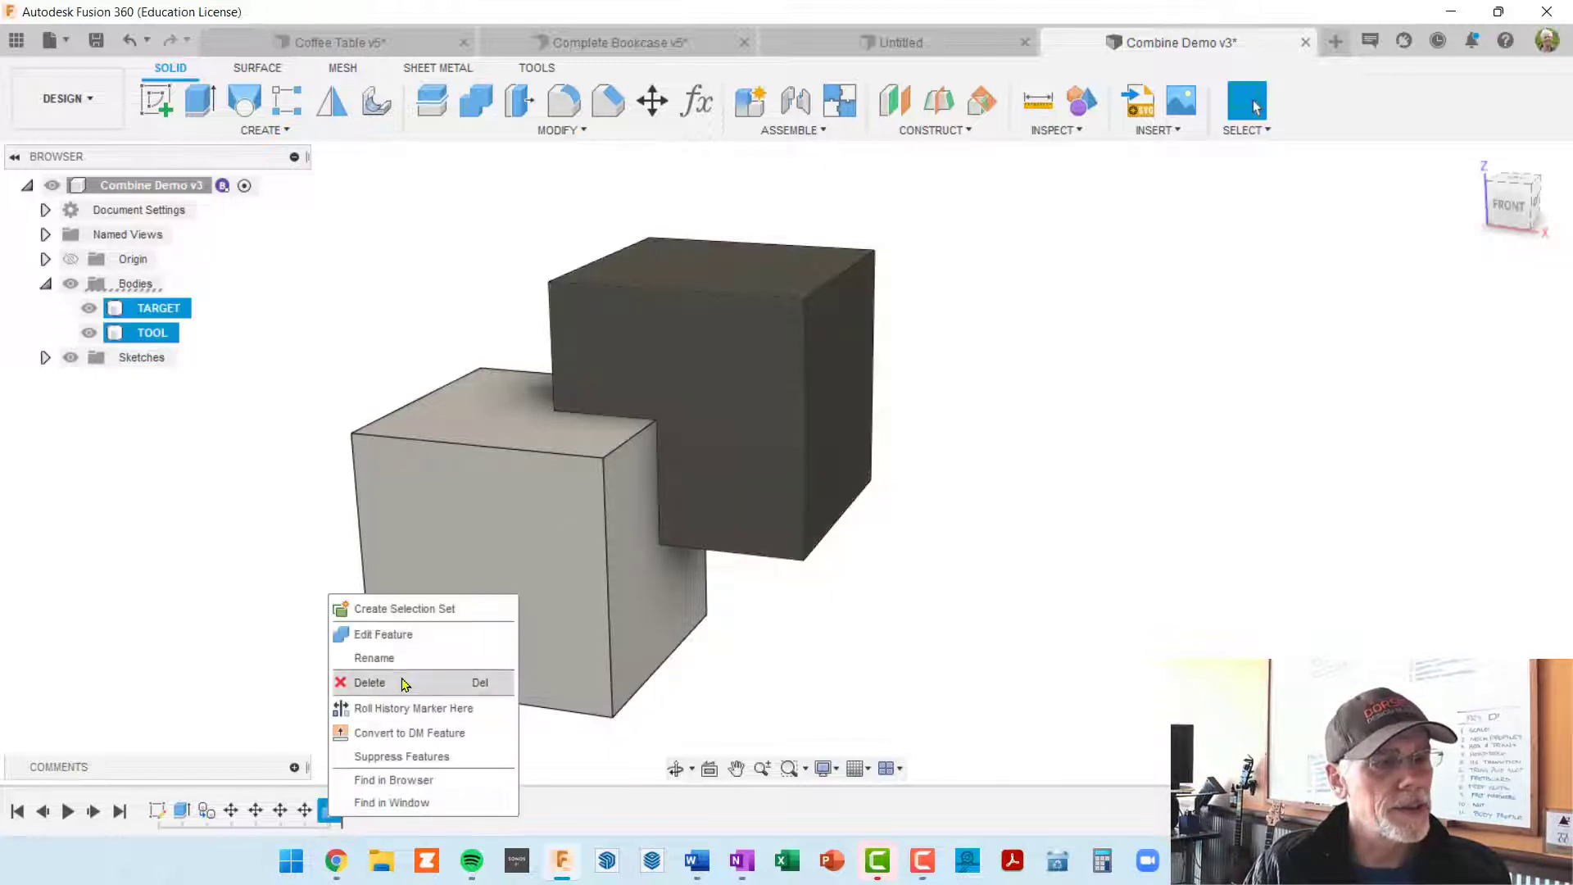
left_click(416, 635)
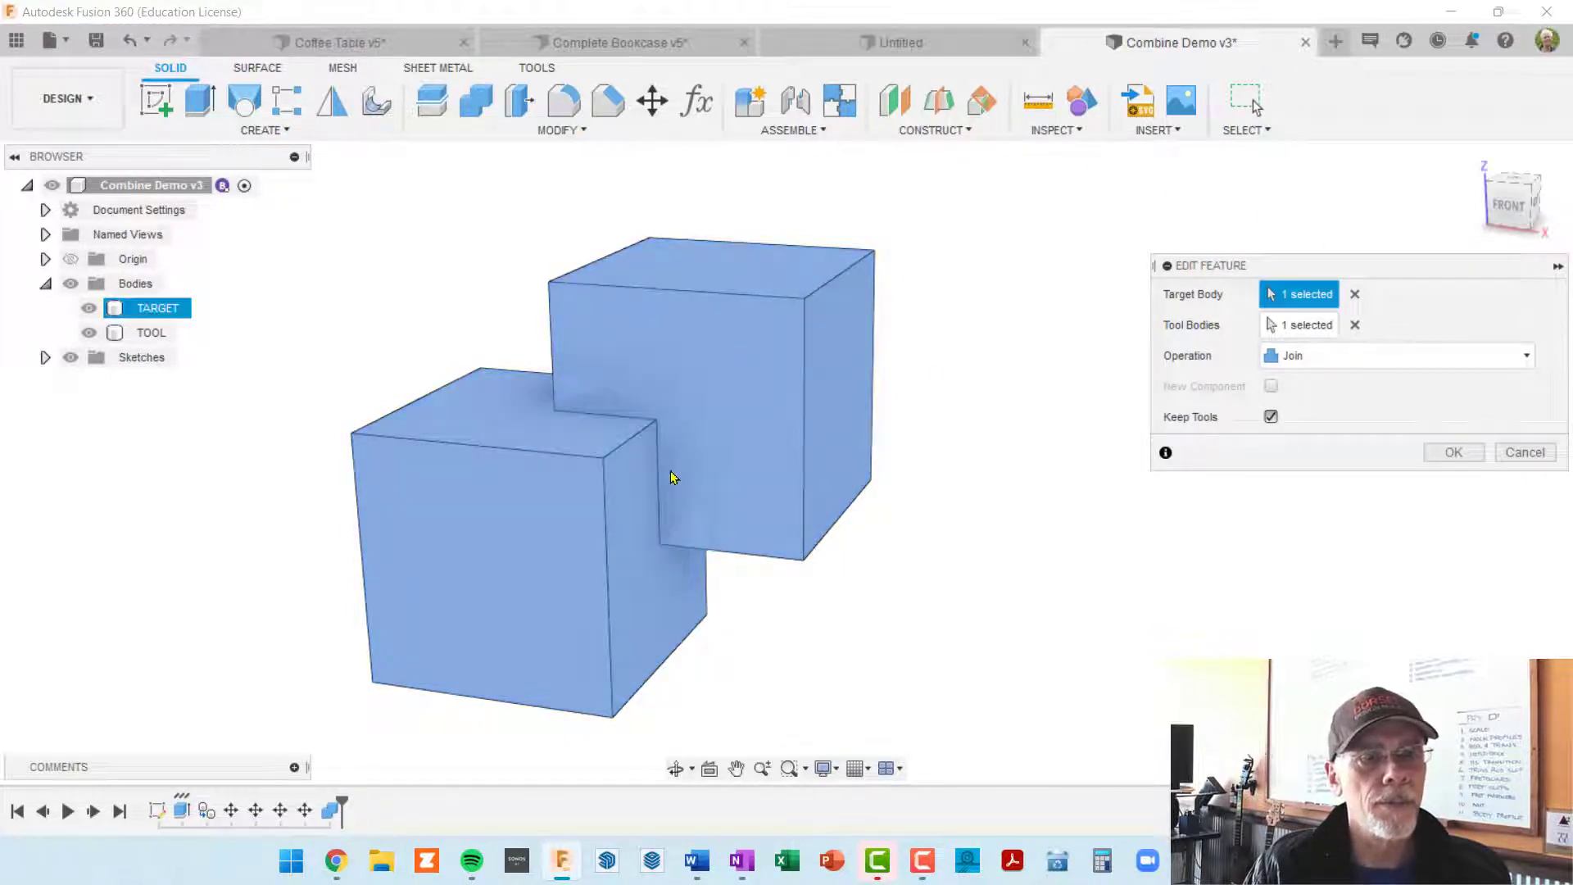
left_click(1527, 358)
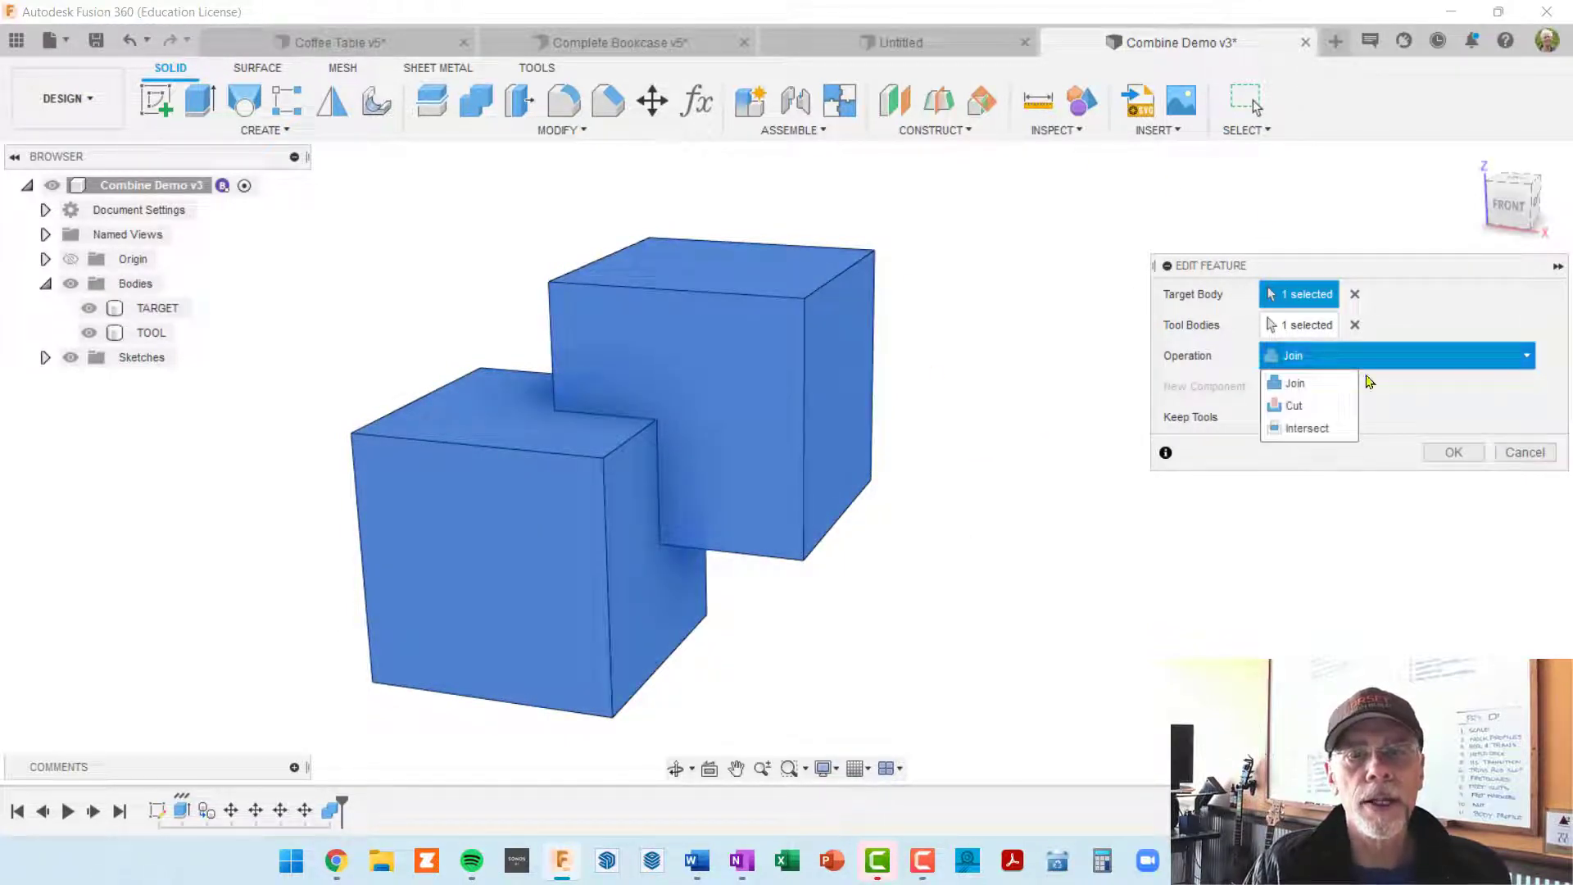
left_click(1315, 408)
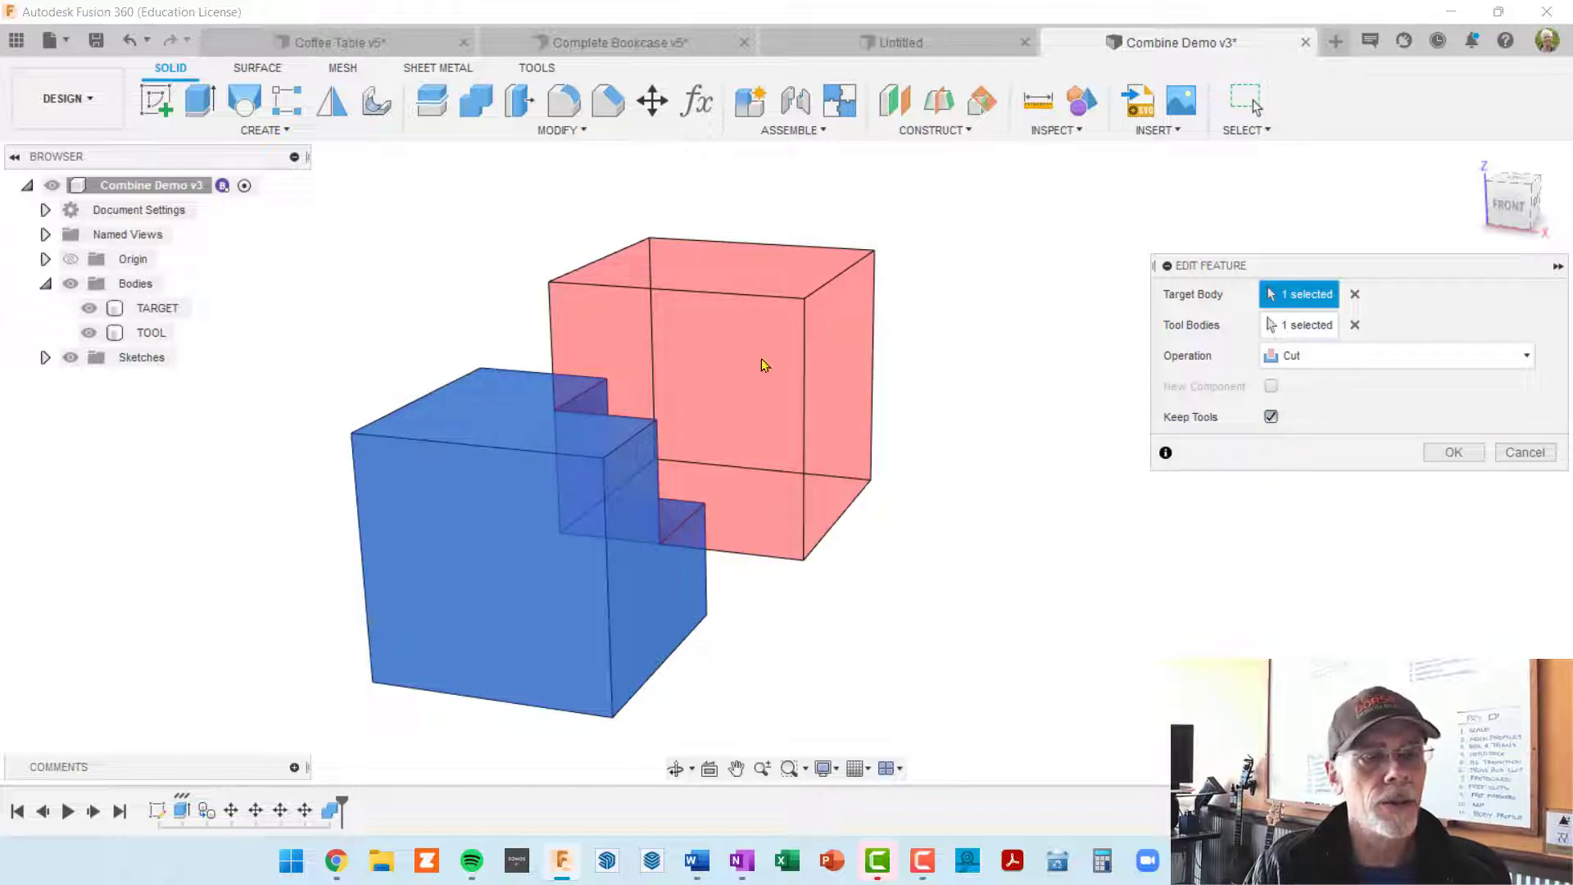
middle_click_drag(843, 537, 737, 533, "shift")
left_click(639, 494)
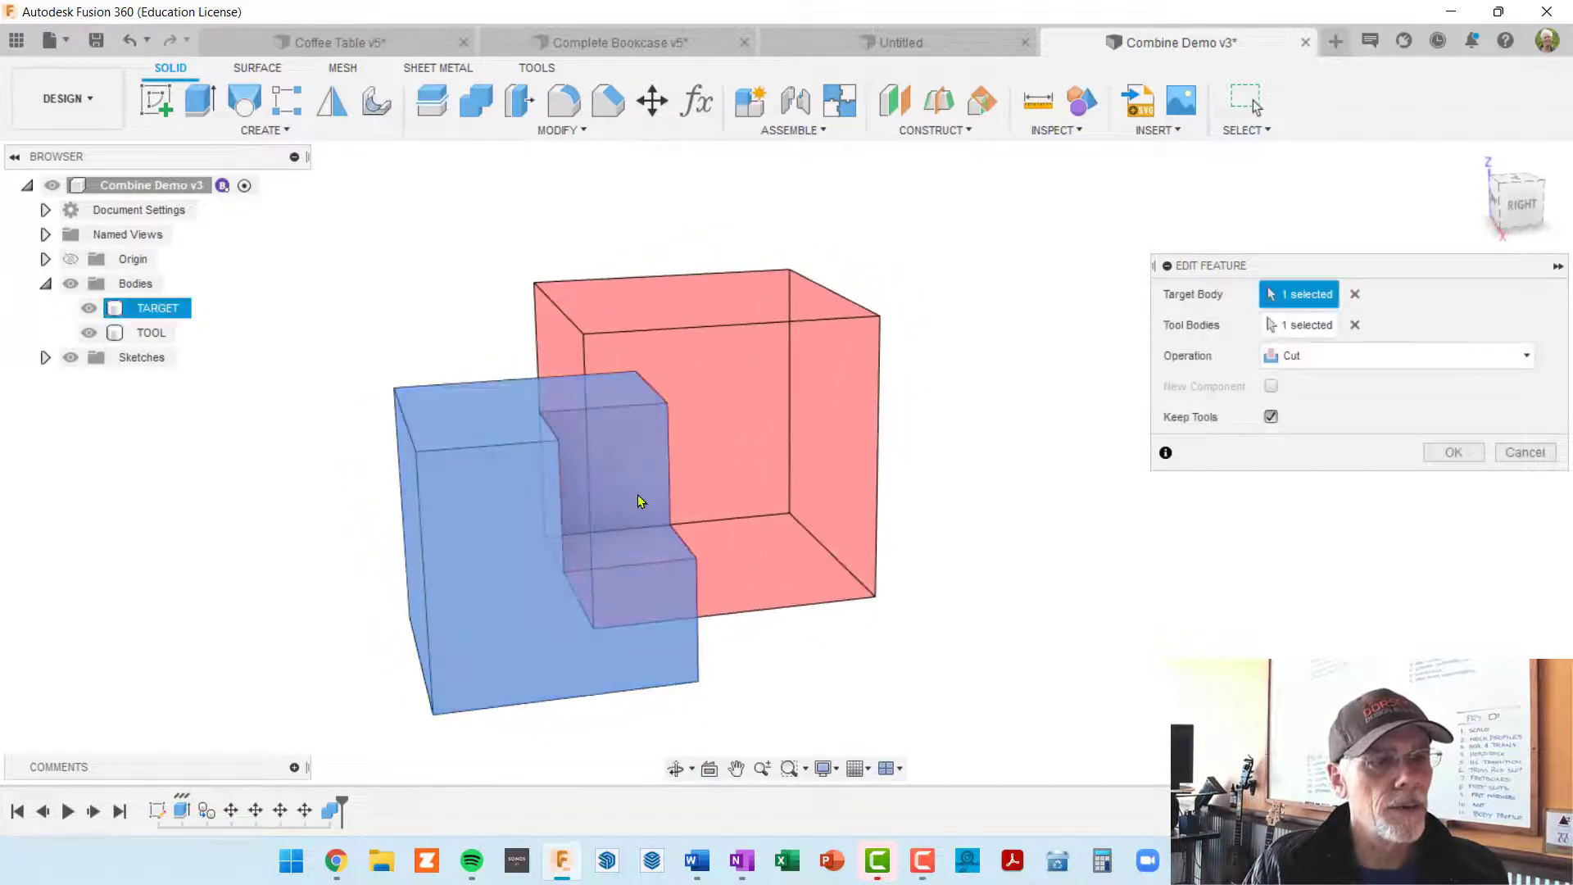
middle_click_drag(613, 545, 642, 530, "shift")
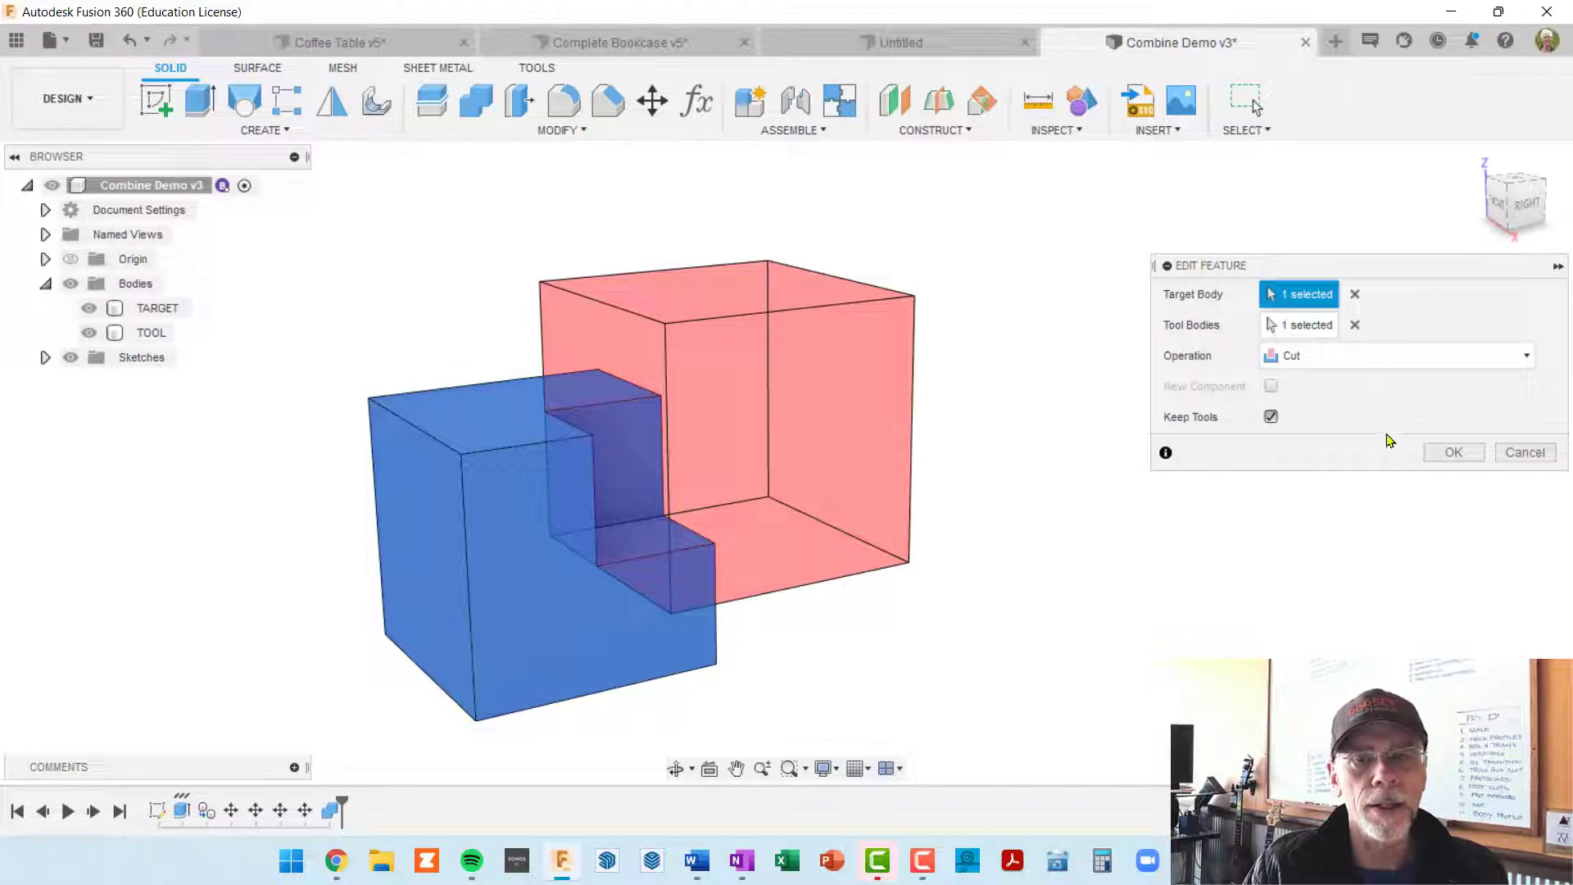
left_click(1463, 456)
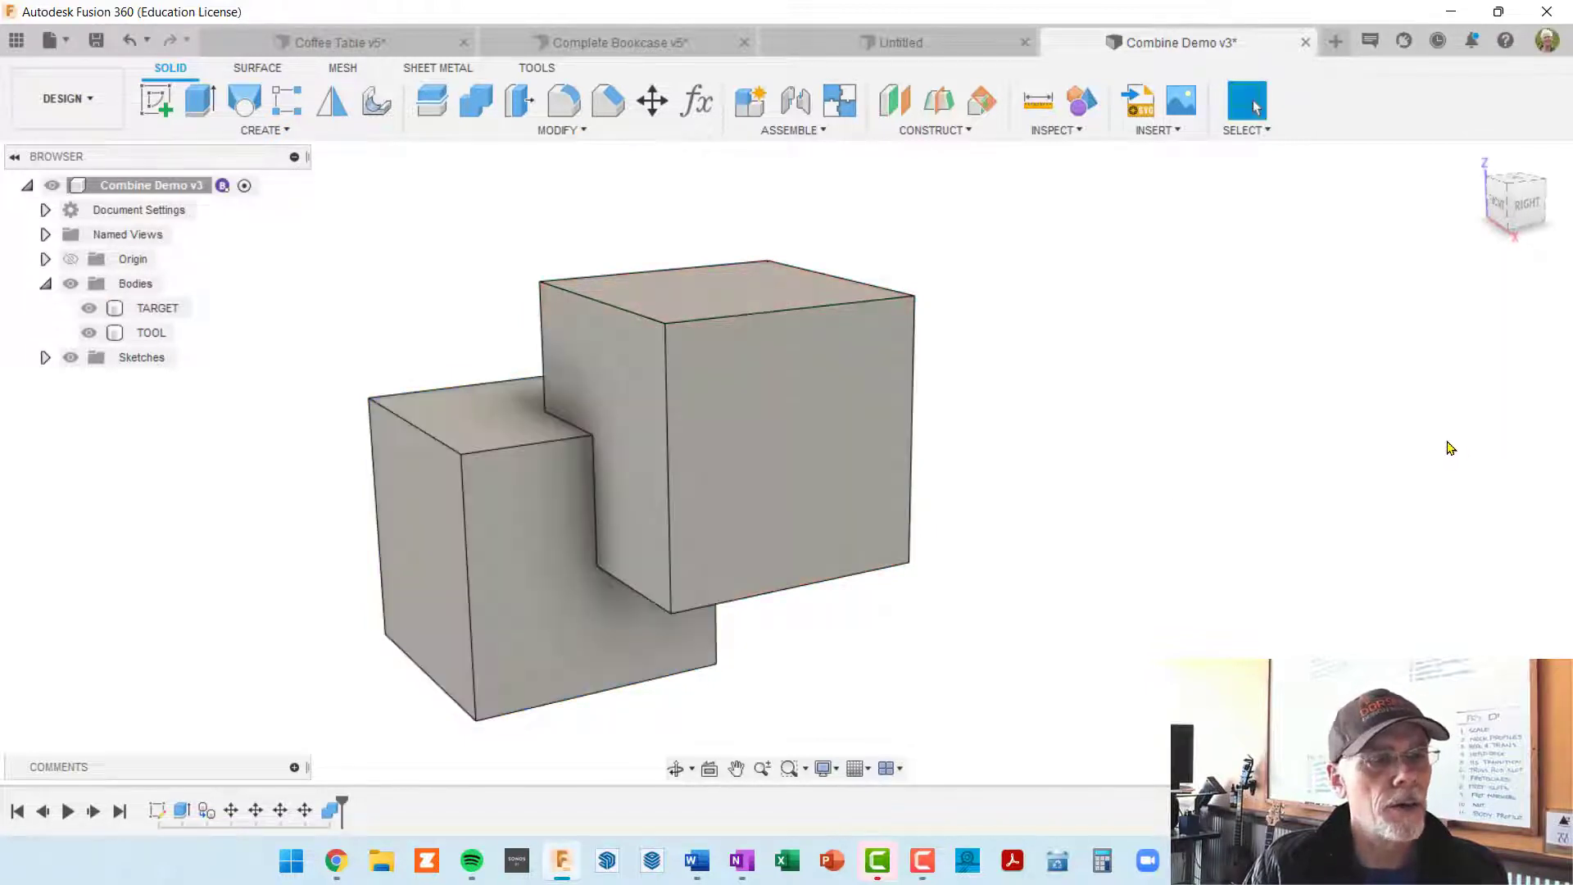
Step: Hide the TOOL body and inspect the corner cut out of the TARGET body
left_click(88, 332)
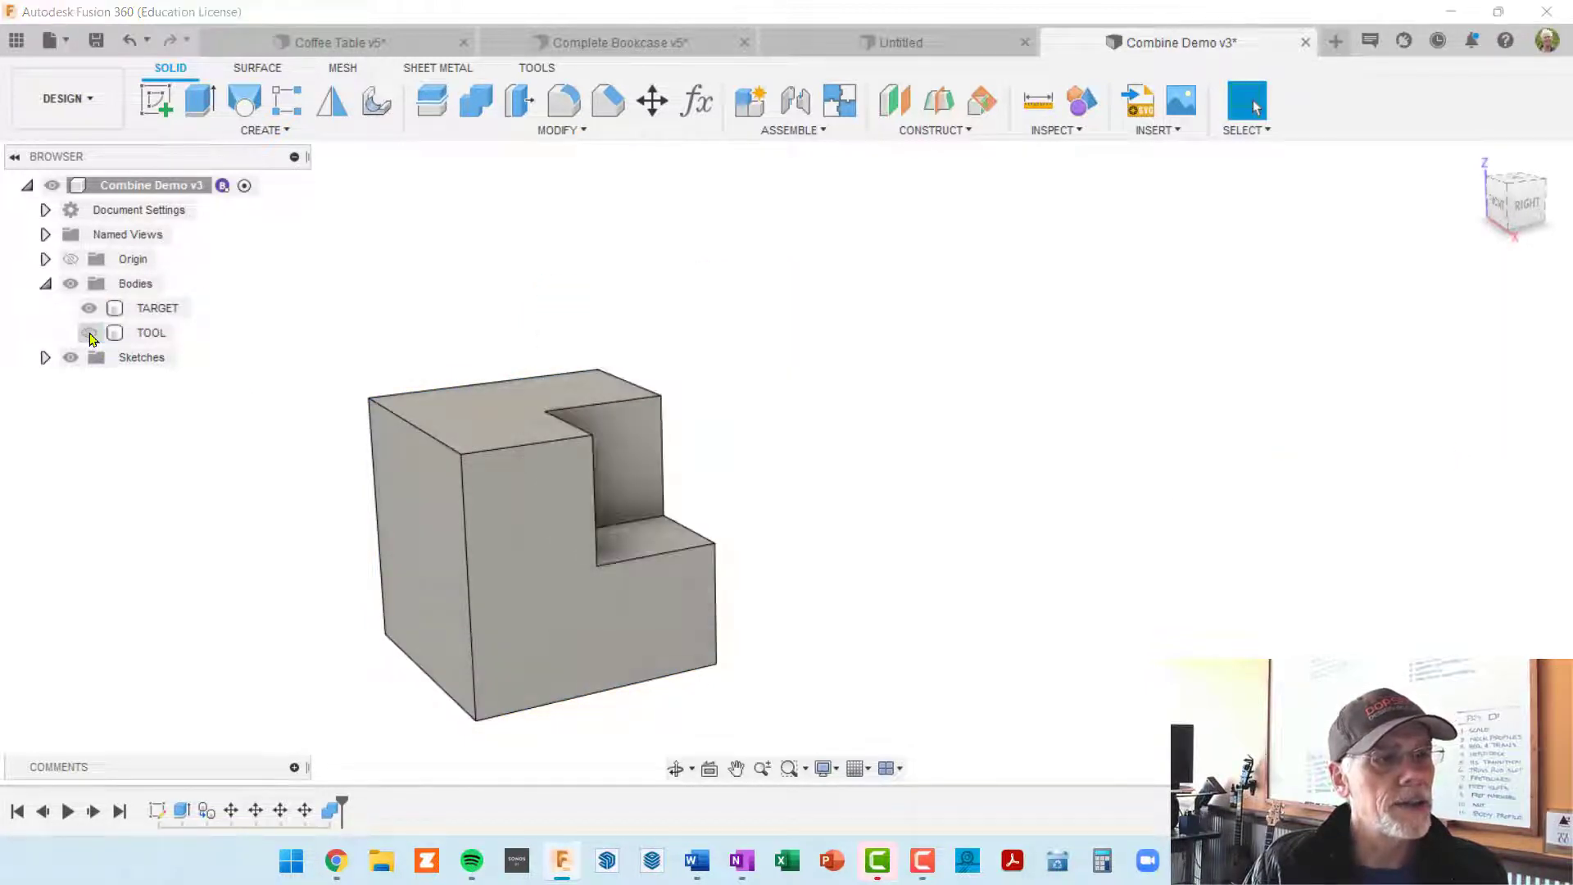
left_click(152, 308)
middle_click_drag(666, 543, 554, 550, "shift")
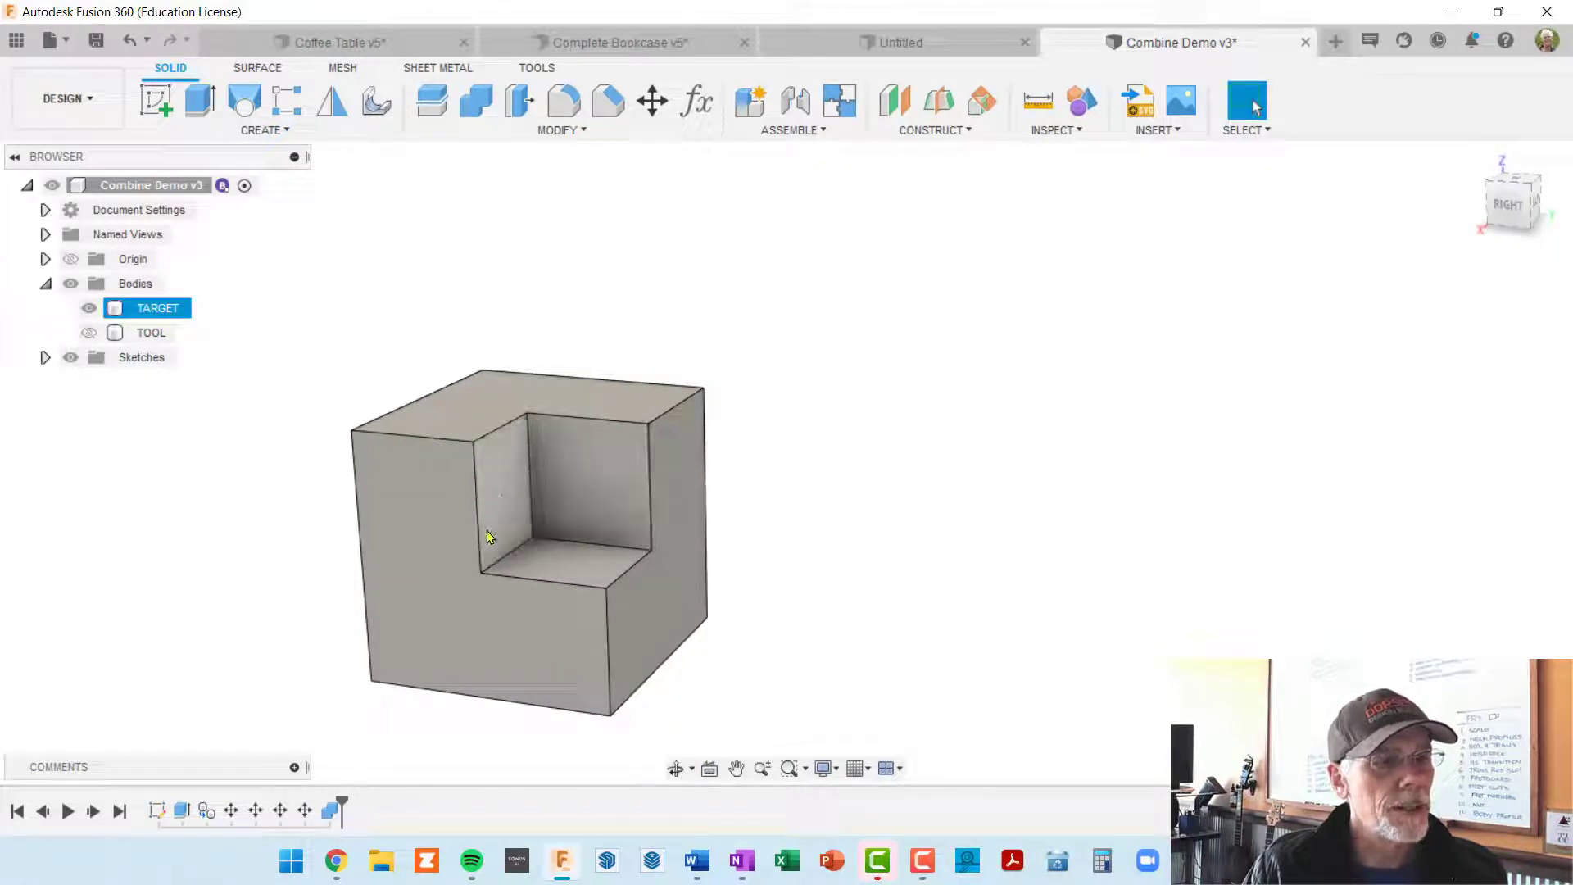
middle_click_drag(597, 522, 689, 522, "shift")
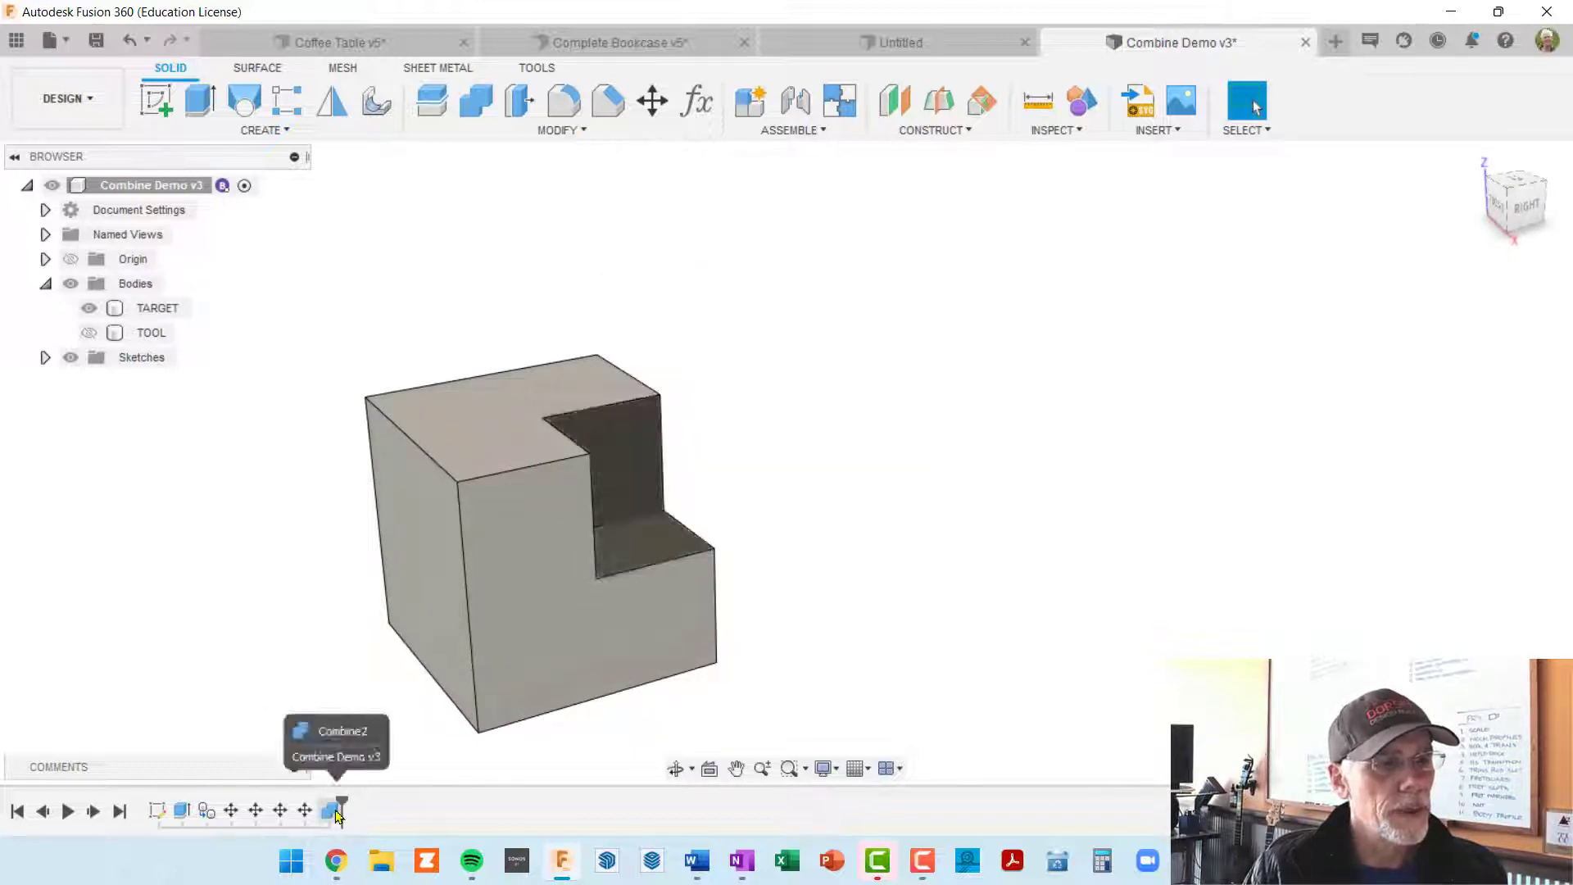
Step: Edit the Combine feature in the timeline to turn off Keep Tools for the Cut, and review the remaining body
right_click(332, 811)
left_click(449, 703)
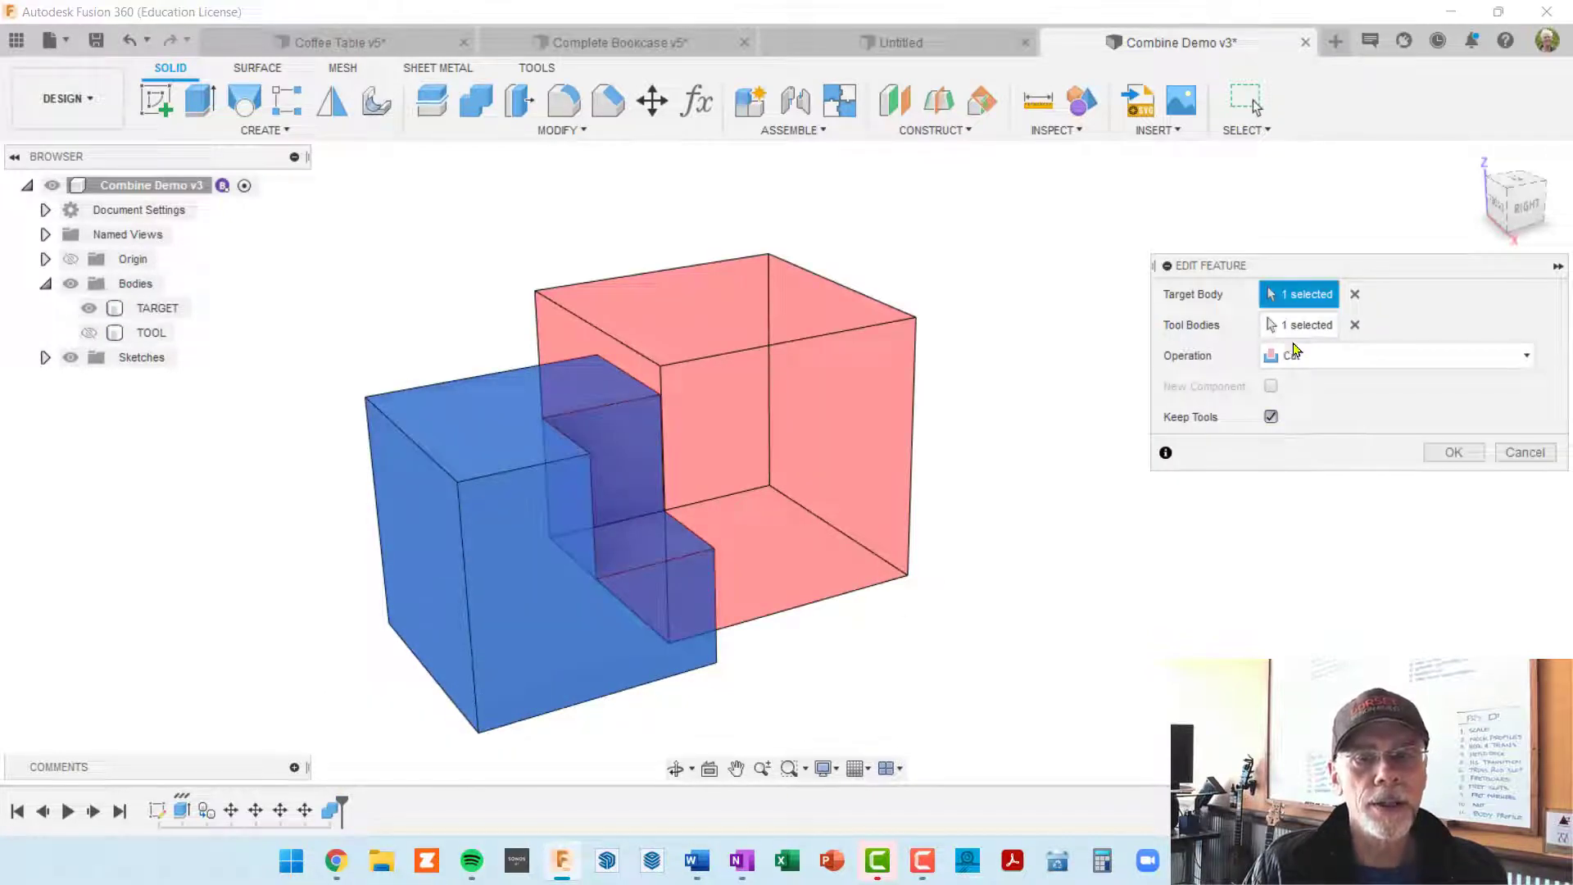
left_click(1270, 417)
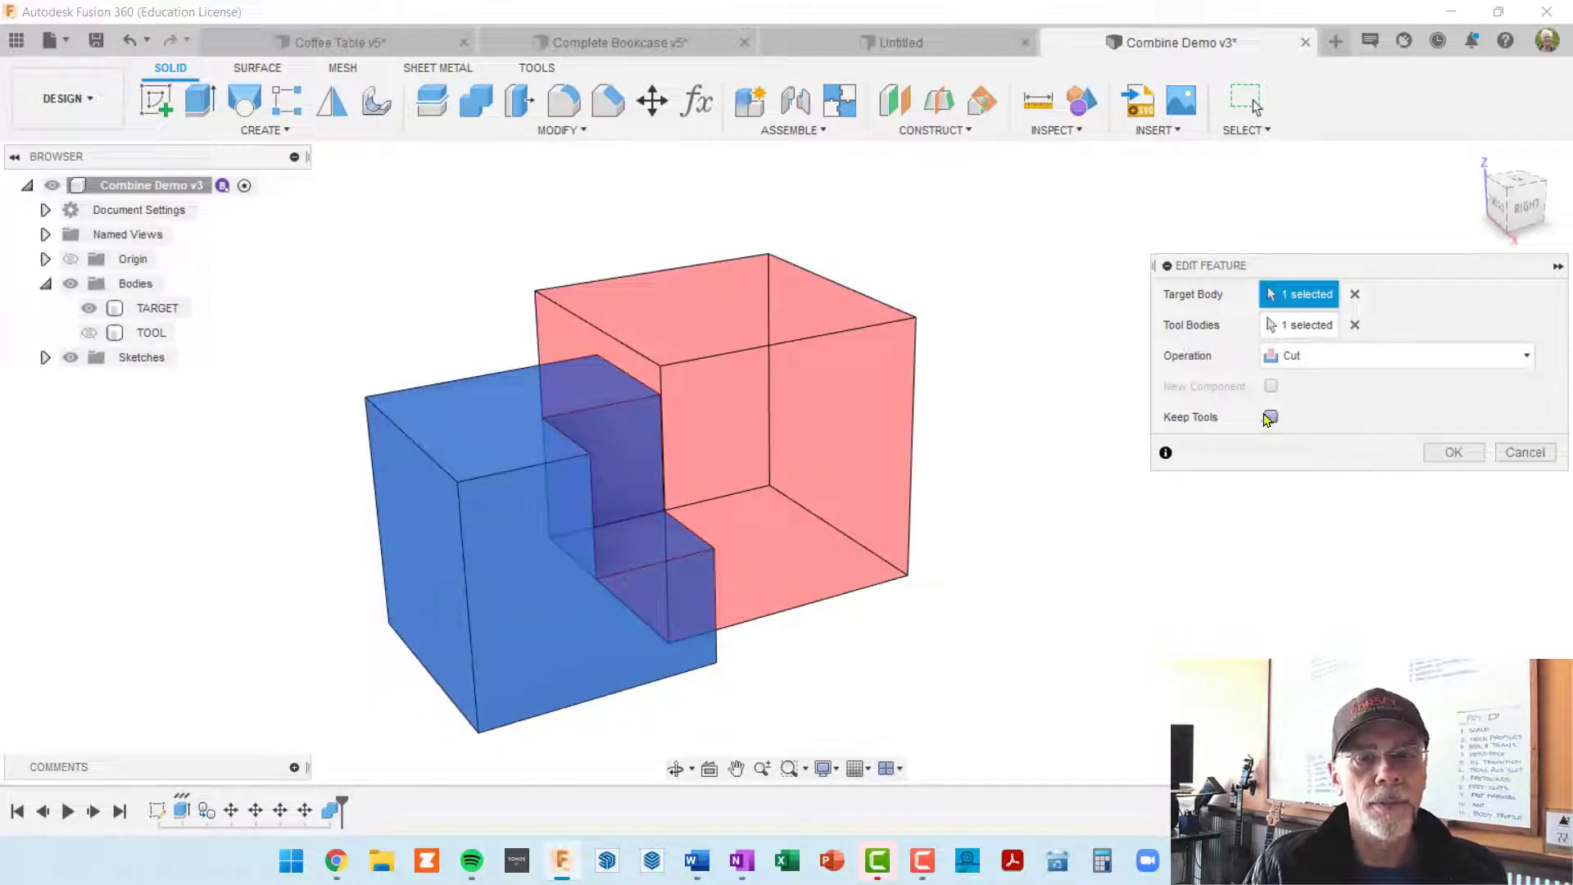
left_click(1448, 453)
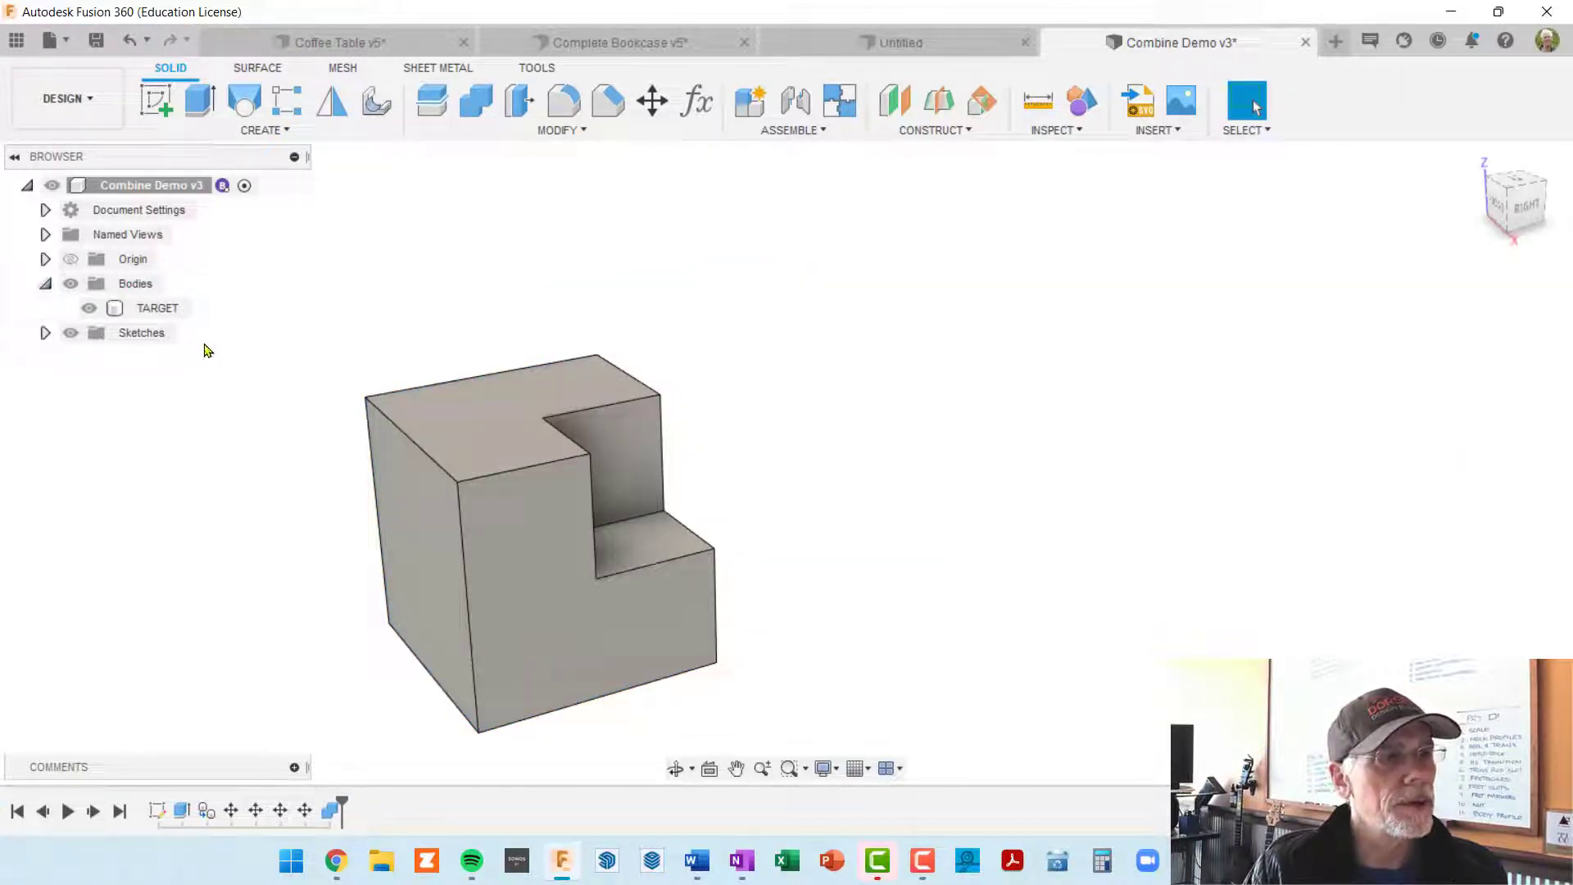
middle_click_drag(204, 345, 169, 344, "shift")
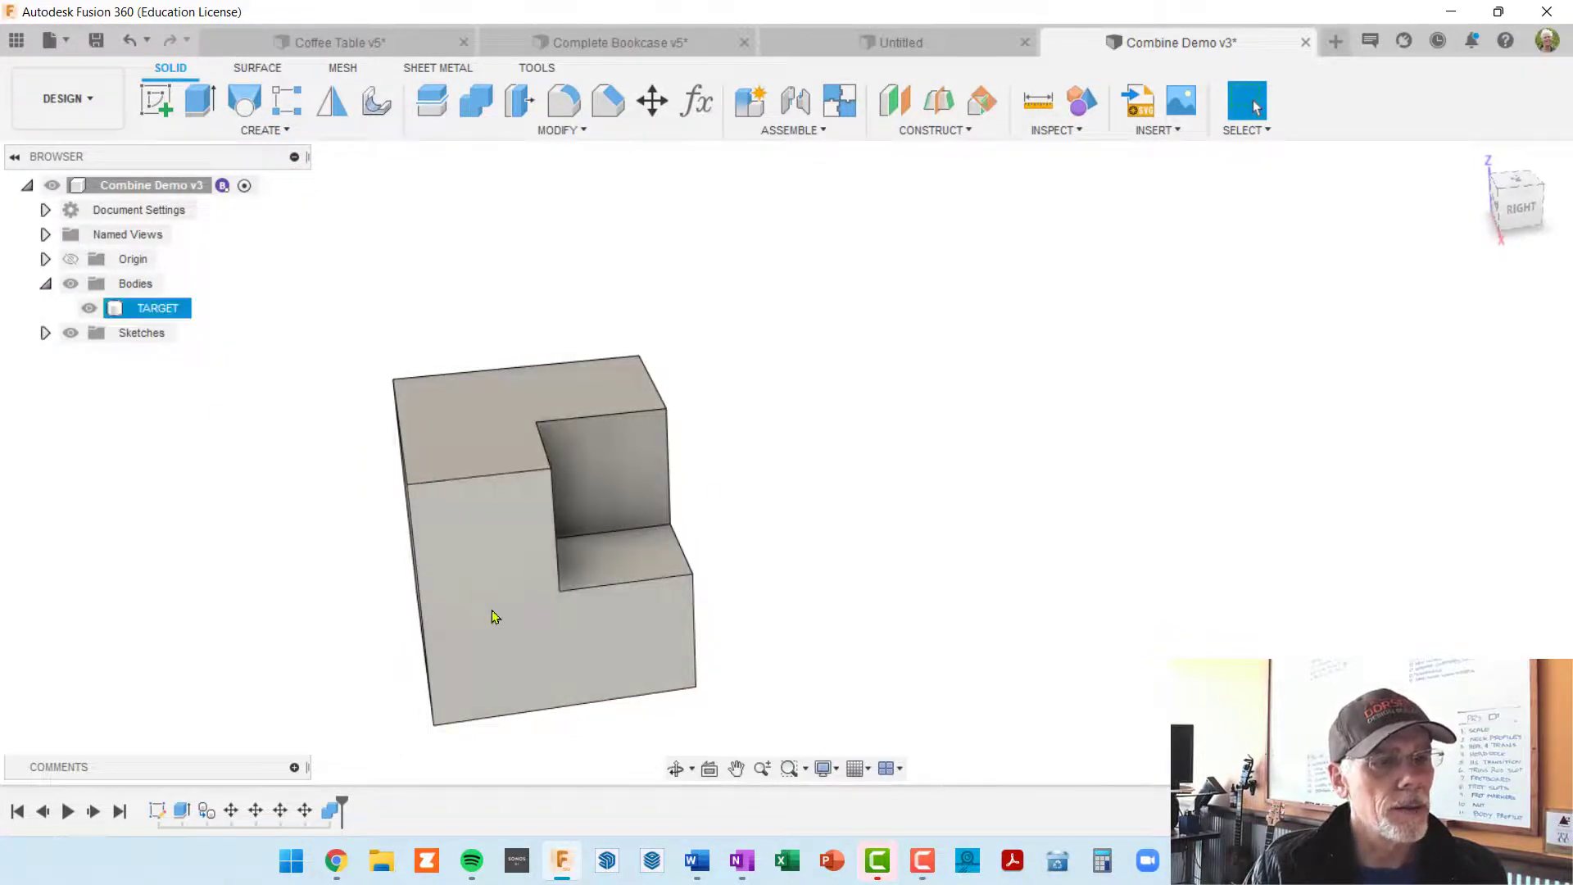
Step: Reopen the Combine feature for editing, change its operation to Intersect, and view the overlap preview
right_click(330, 811)
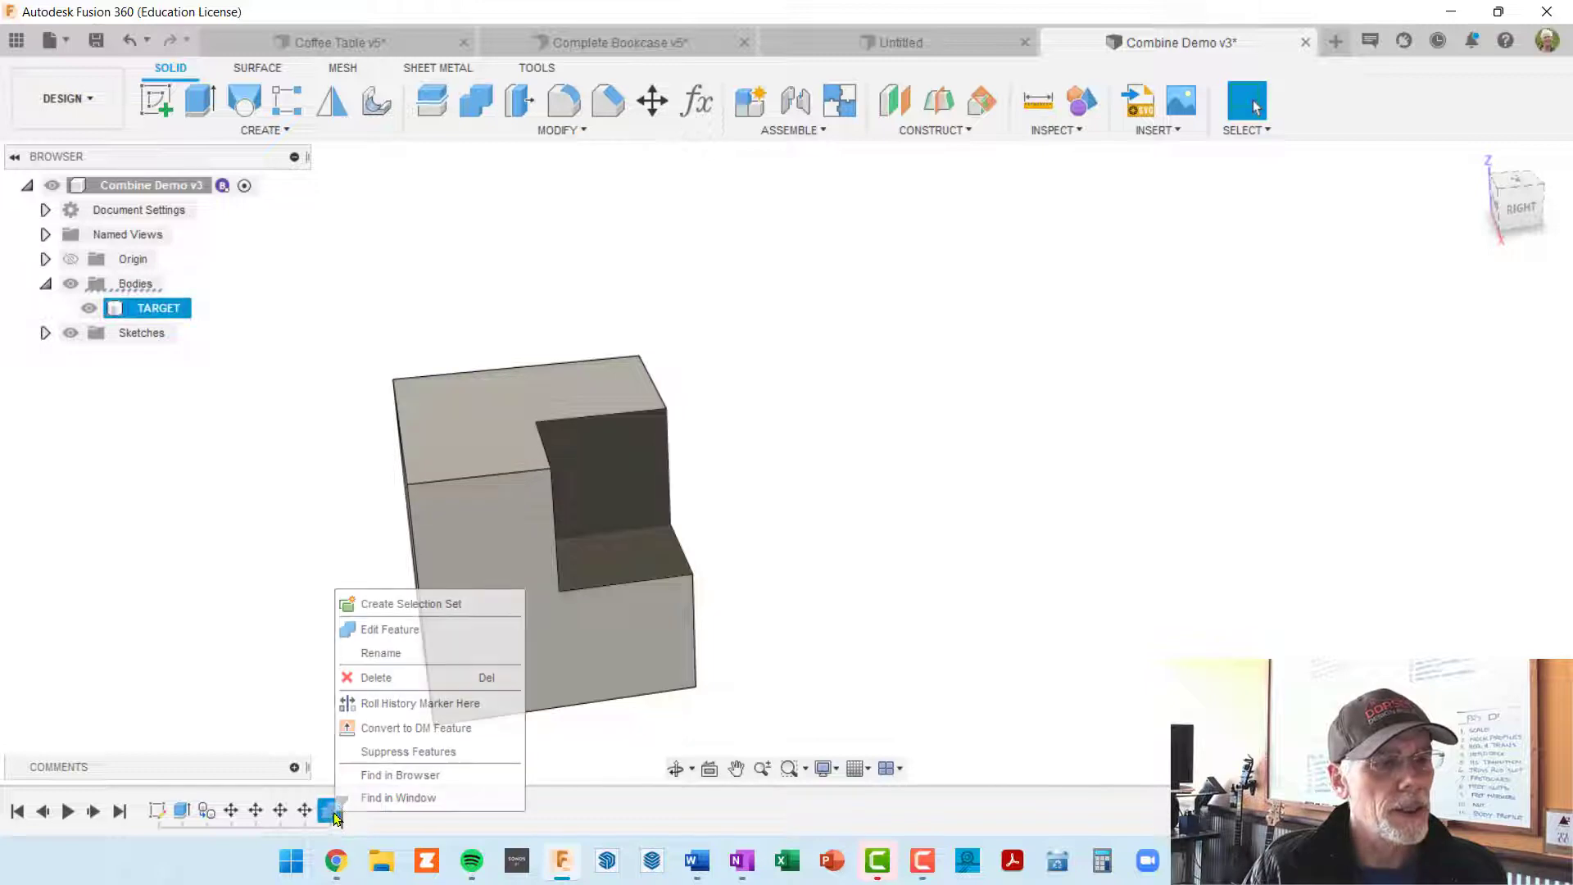
left_click(390, 630)
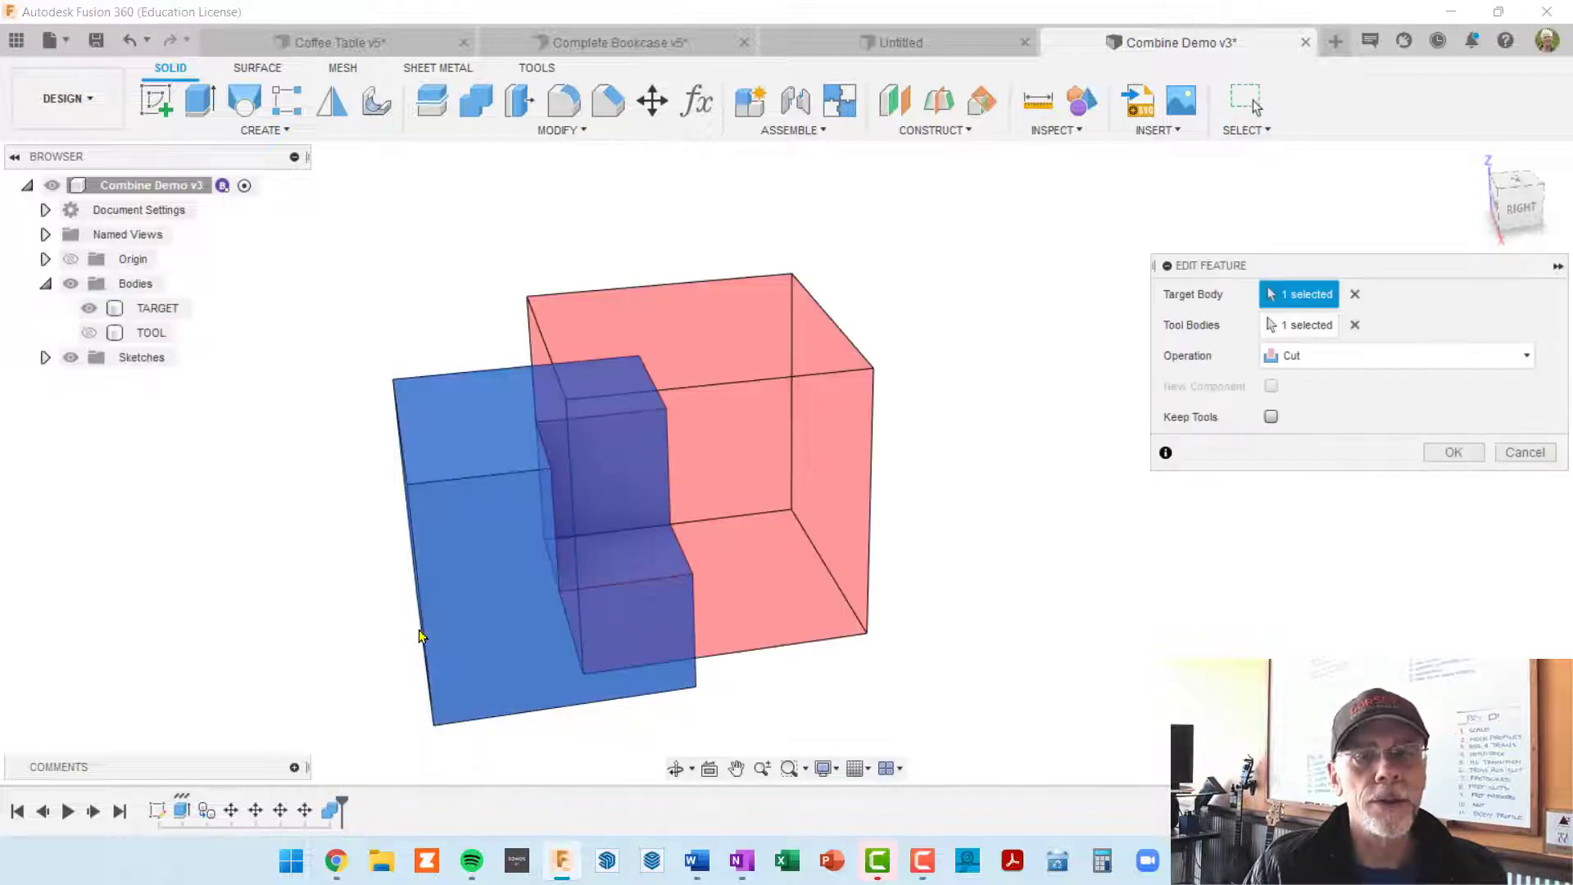
middle_click_drag(895, 491, 971, 515, "shift")
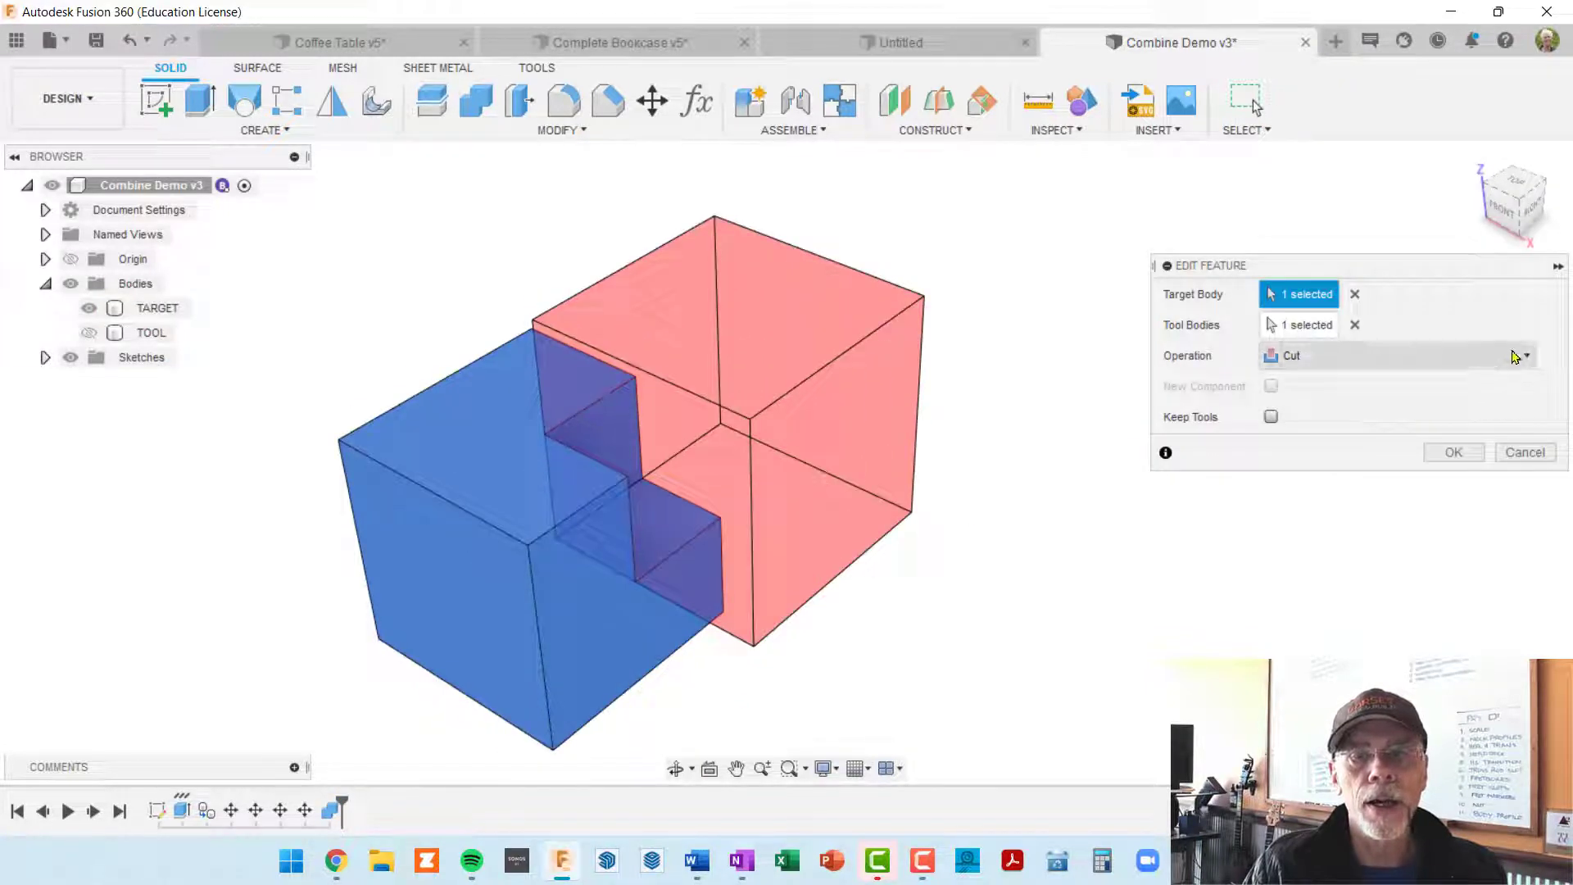
left_click(1528, 357)
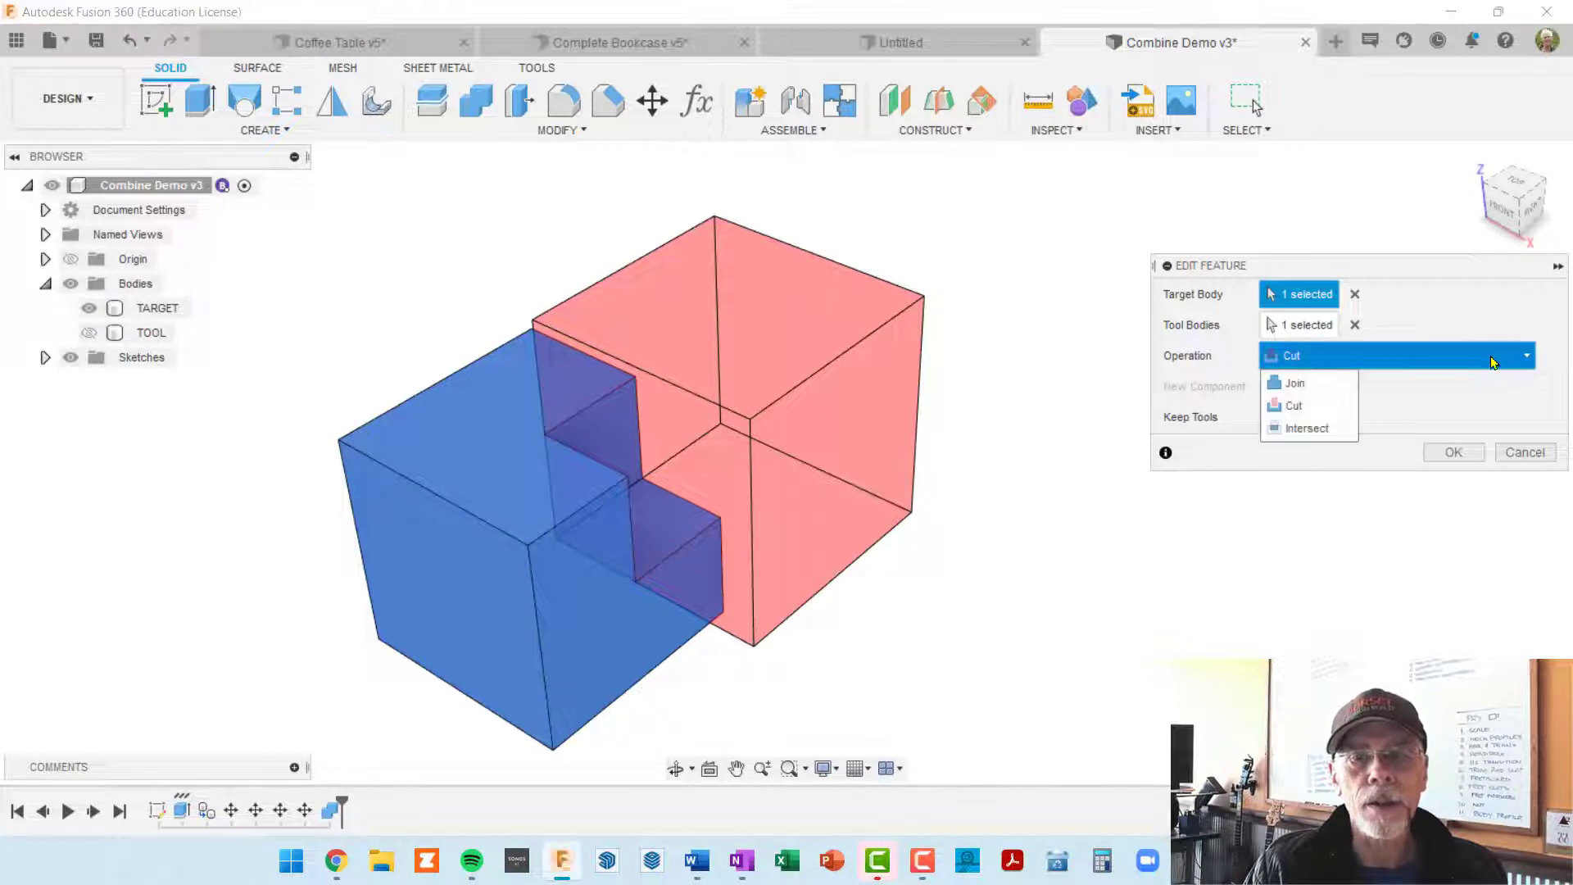
left_click(1309, 430)
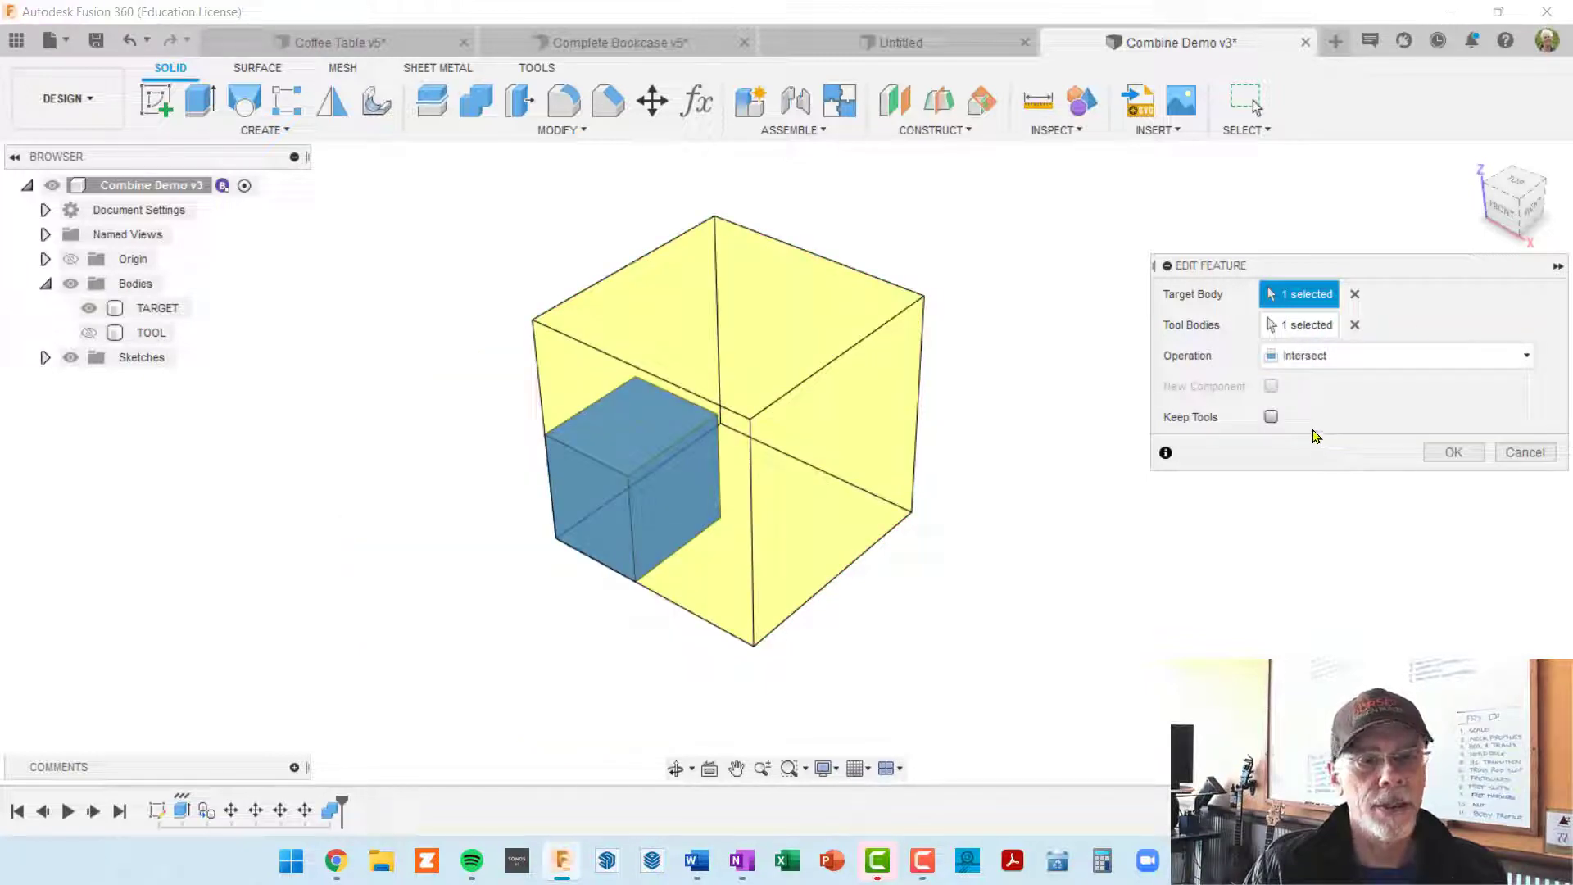
middle_click_drag(1120, 436, 1085, 404, "shift")
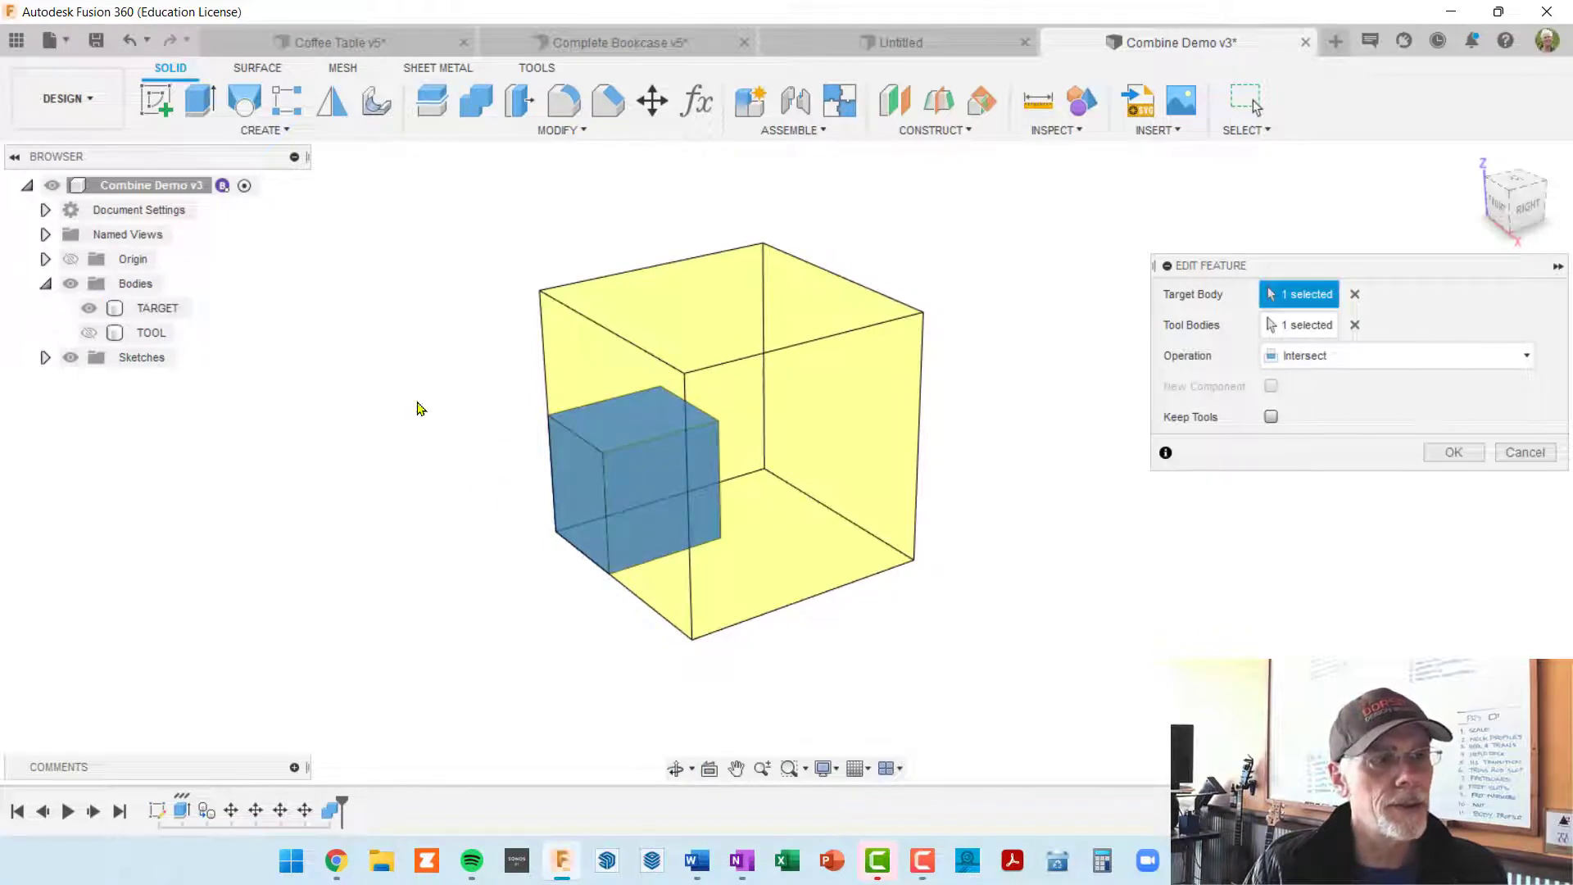
Step: Show the TOOL body and enable Keep Tools for the Intersect operation
left_click(89, 330)
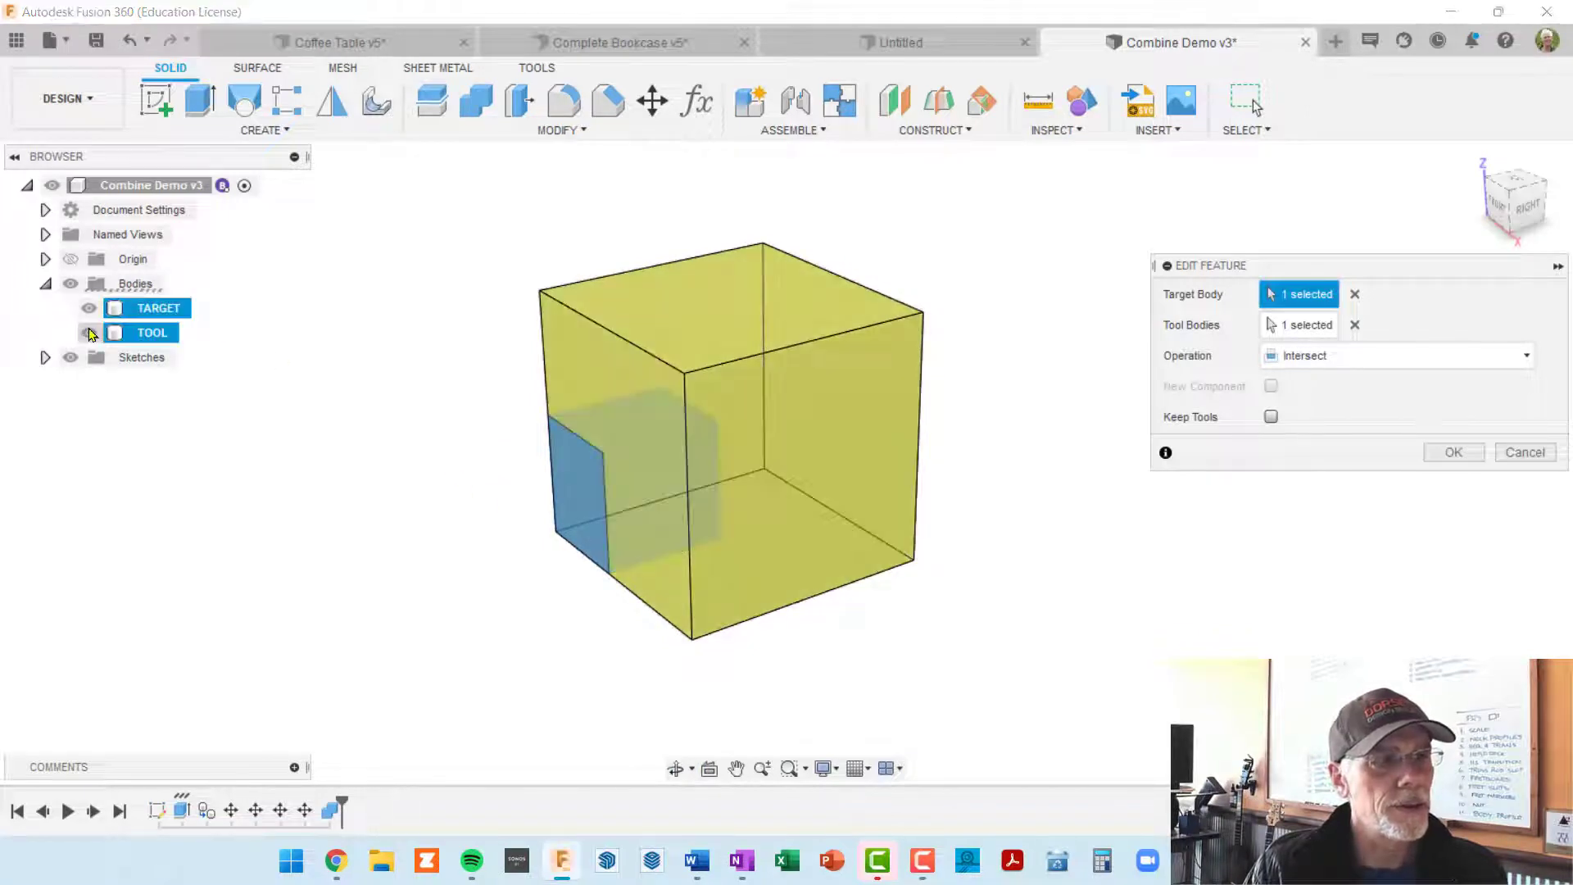
middle_click_drag(608, 457, 633, 492, "shift")
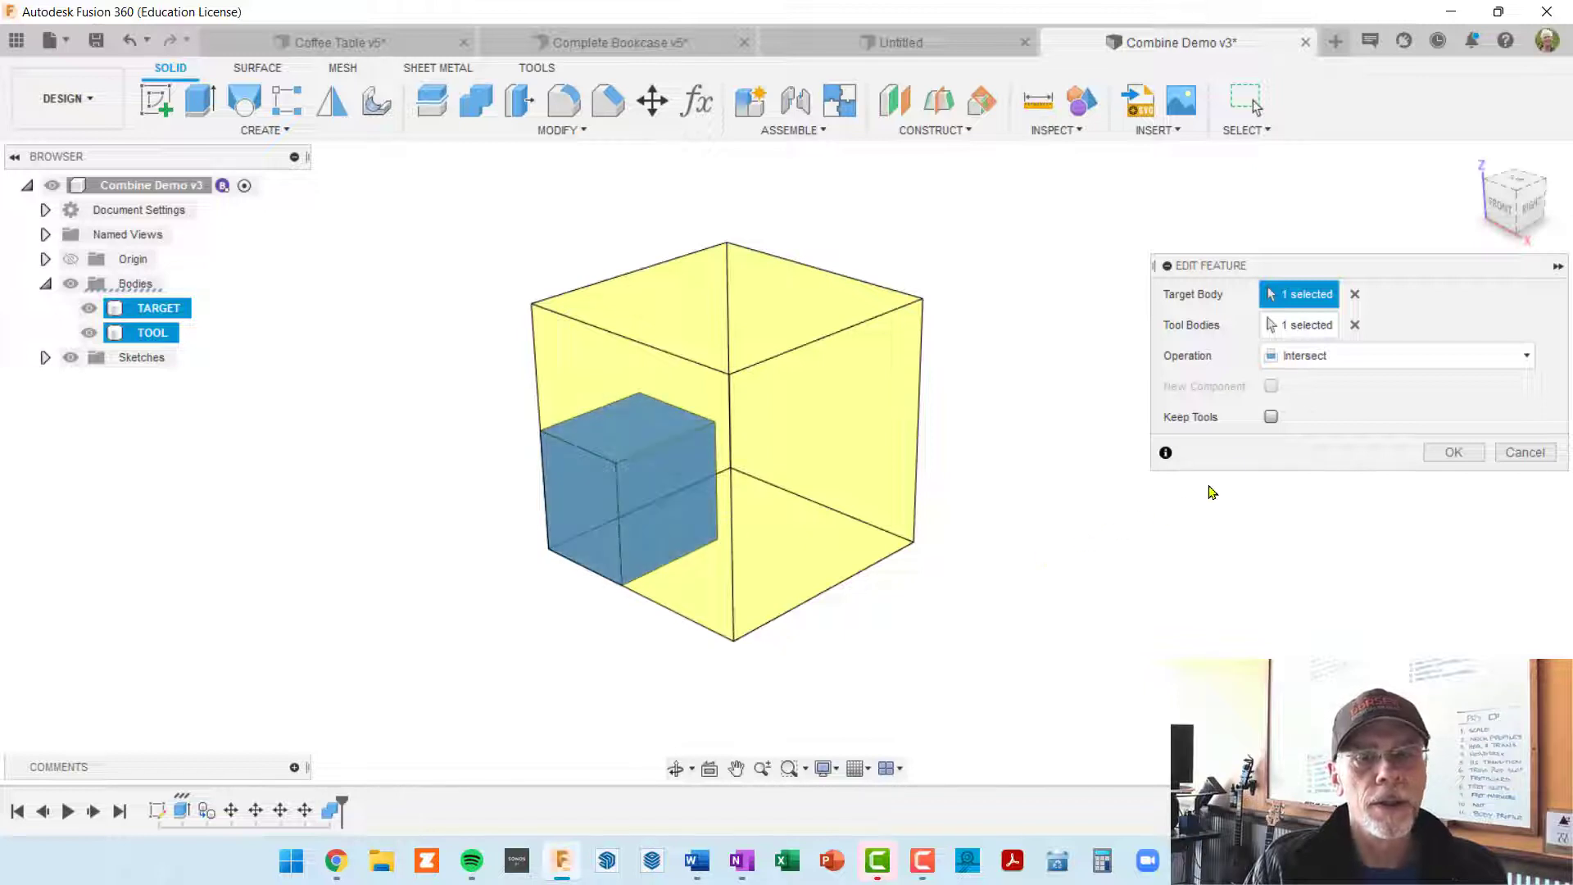
left_click(1270, 417)
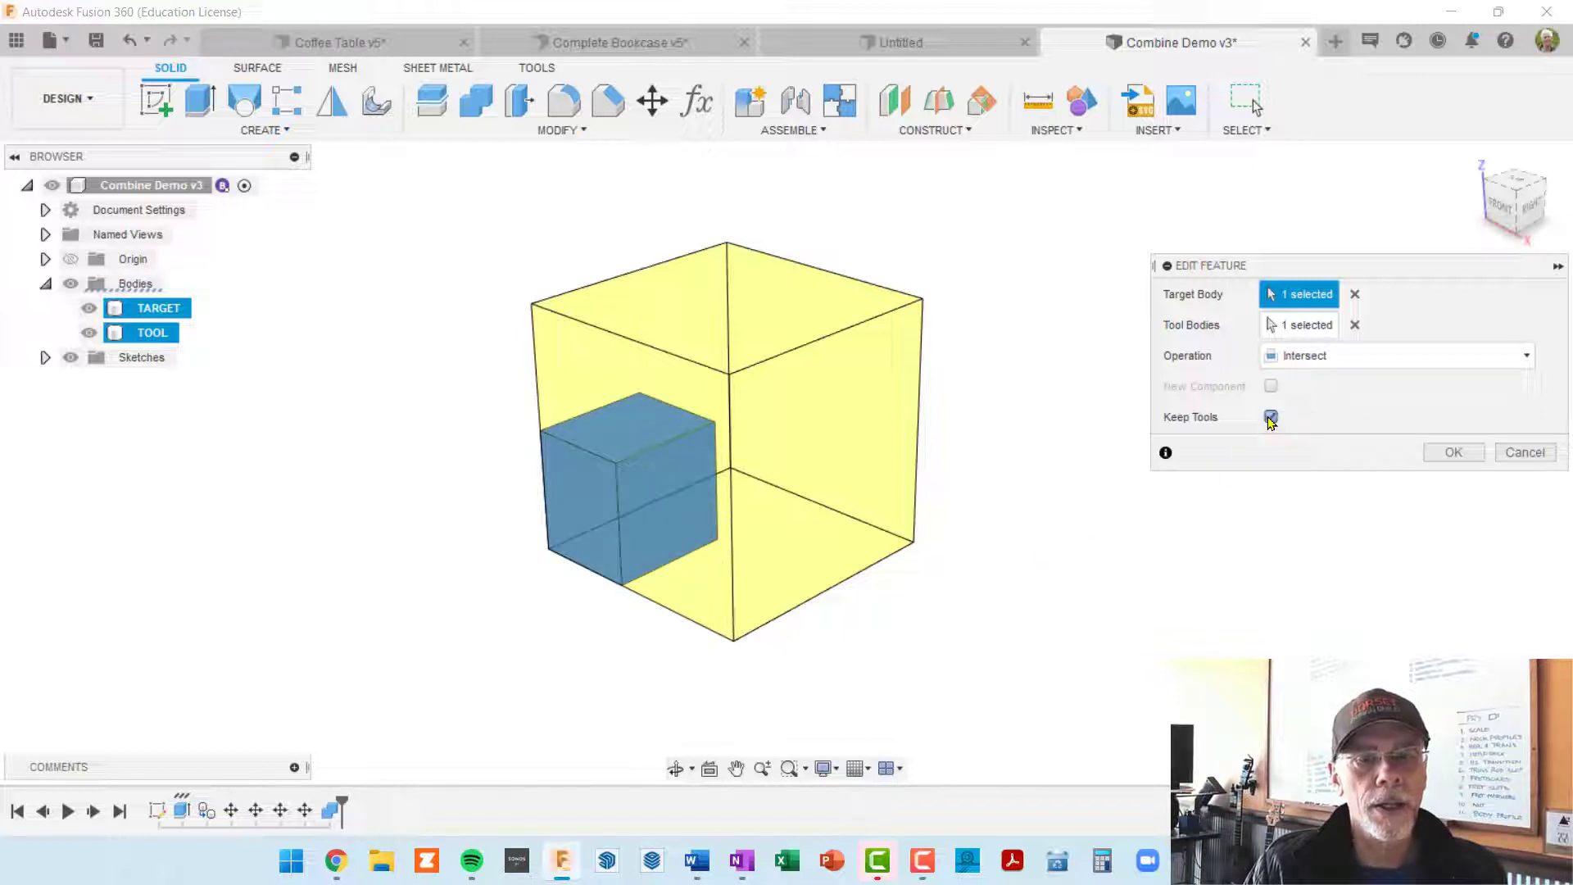
left_click(1458, 453)
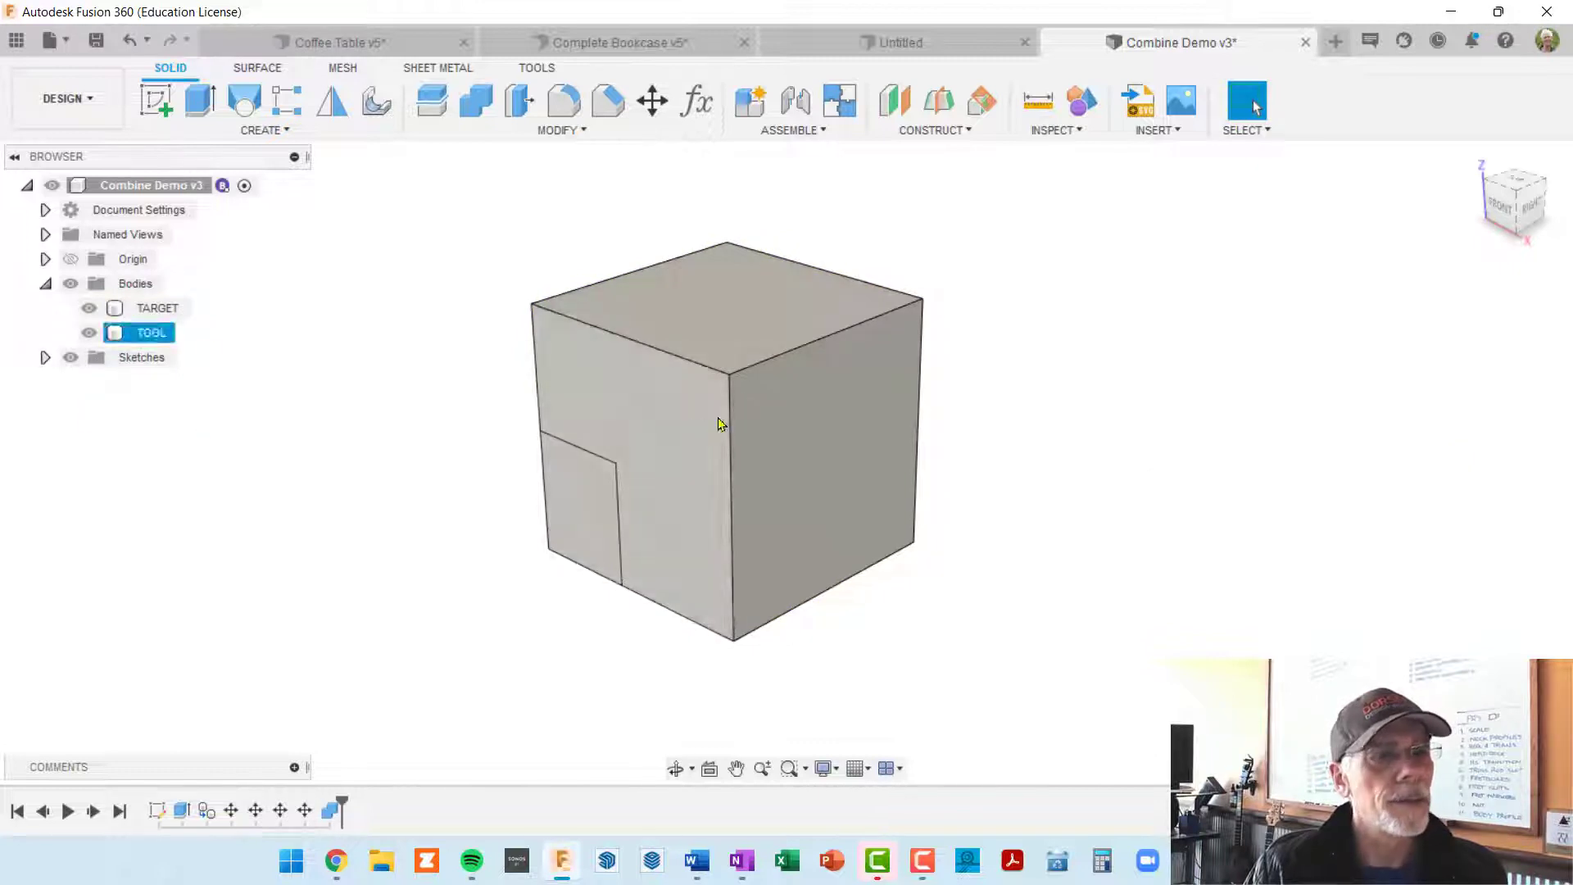
Step: Edit the Intersect feature to discard the tool body, and inspect the small block of overlapping volume
right_click(332, 810)
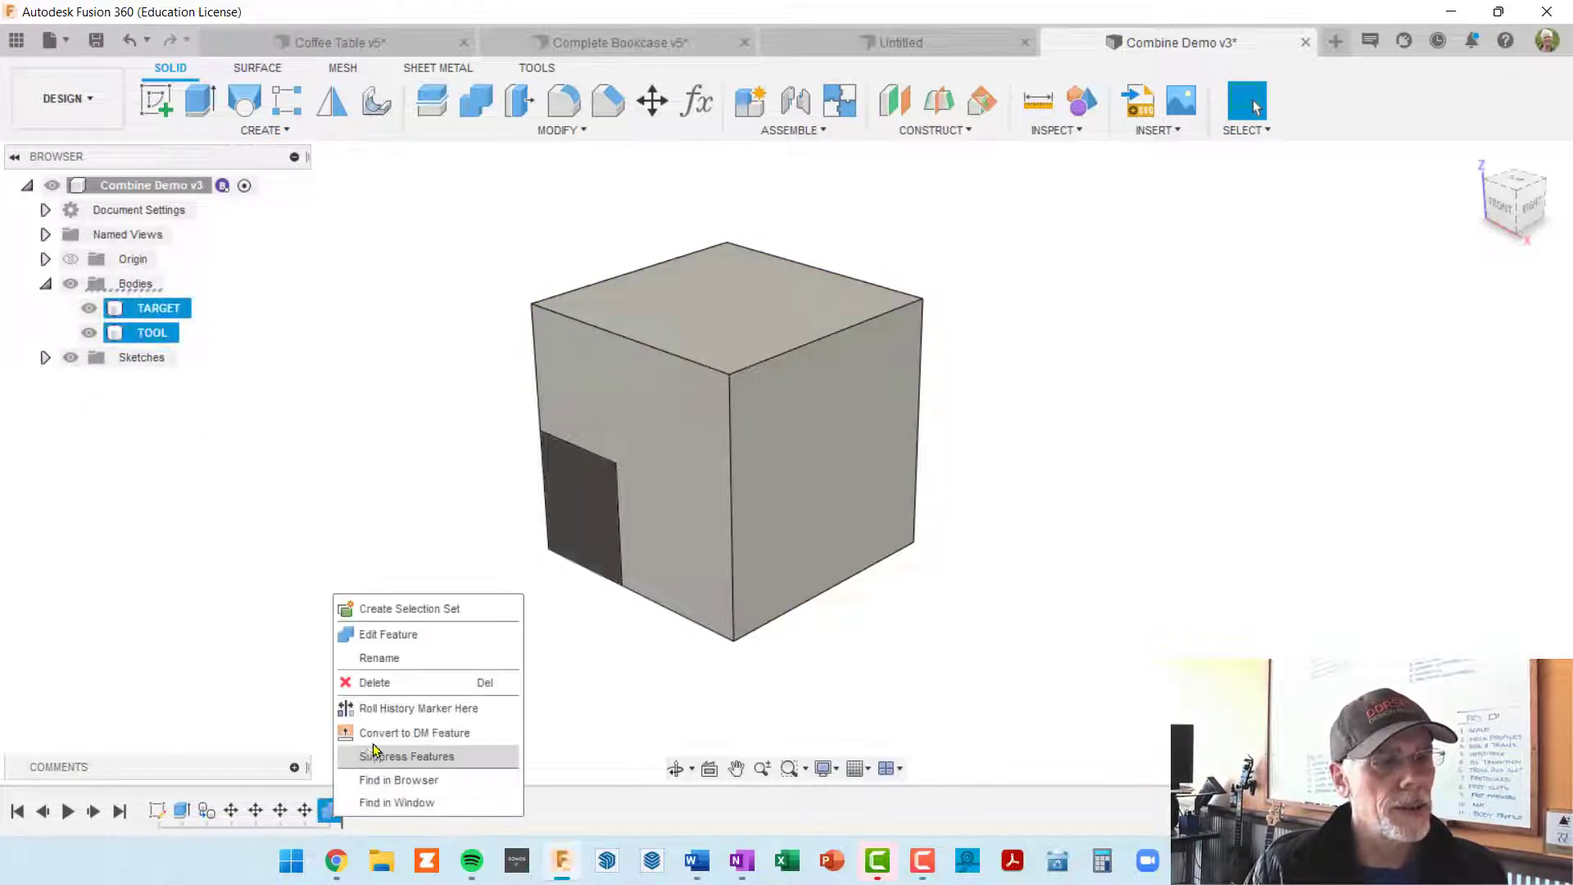
left_click(416, 633)
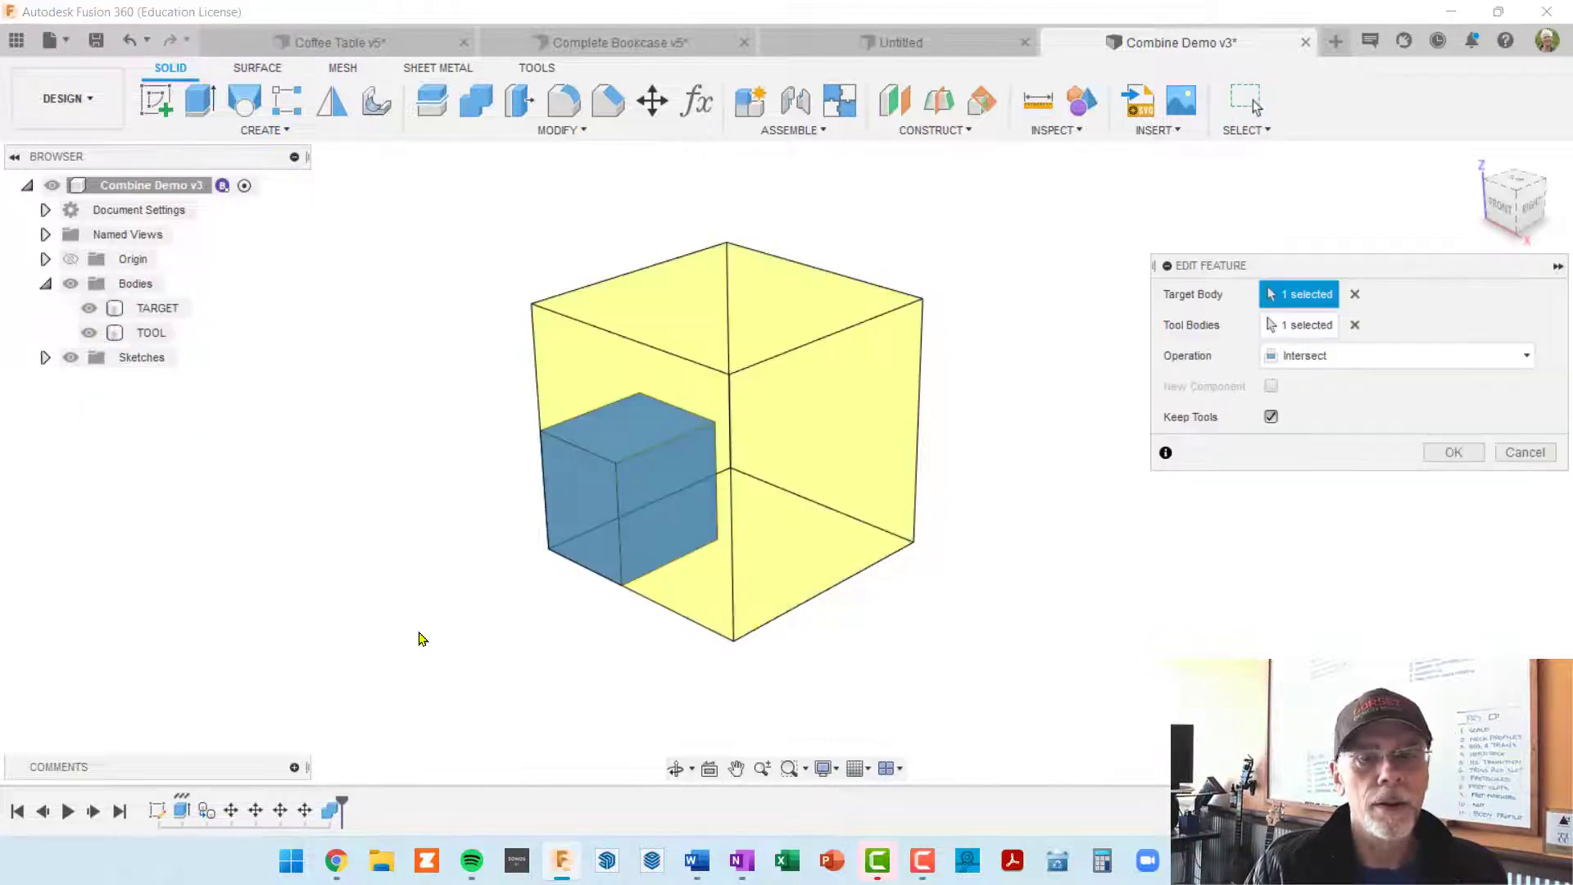
left_click(1270, 417)
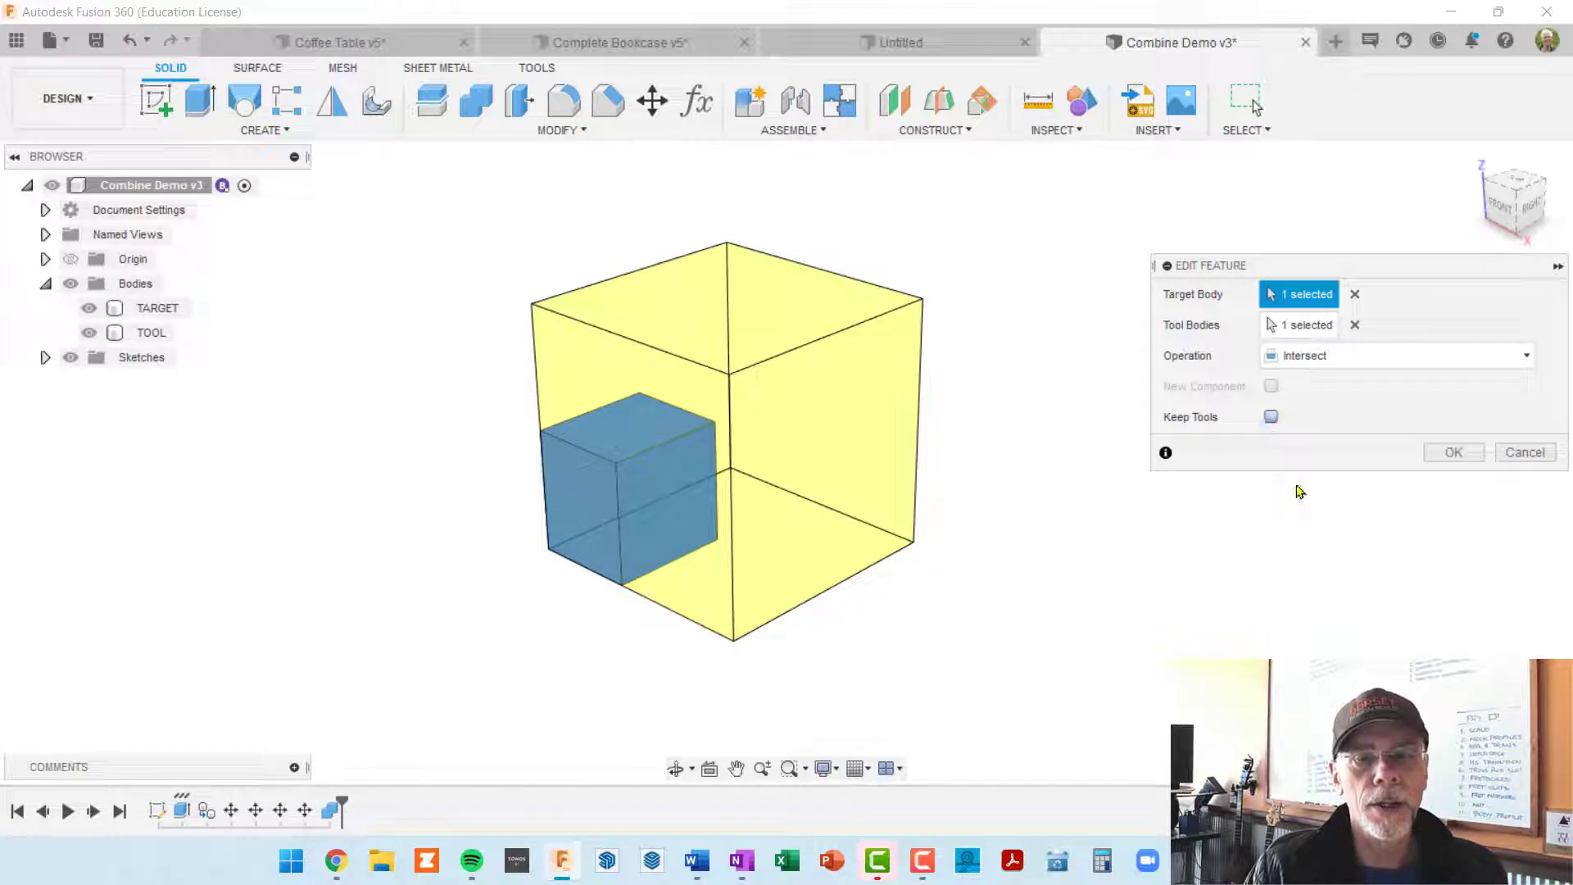
left_click(1446, 453)
mouse_move(923, 499)
middle_mouse_down("shift")
mouse_move(942, 494)
mouse_move(919, 470)
middle_mouse_up("shift")
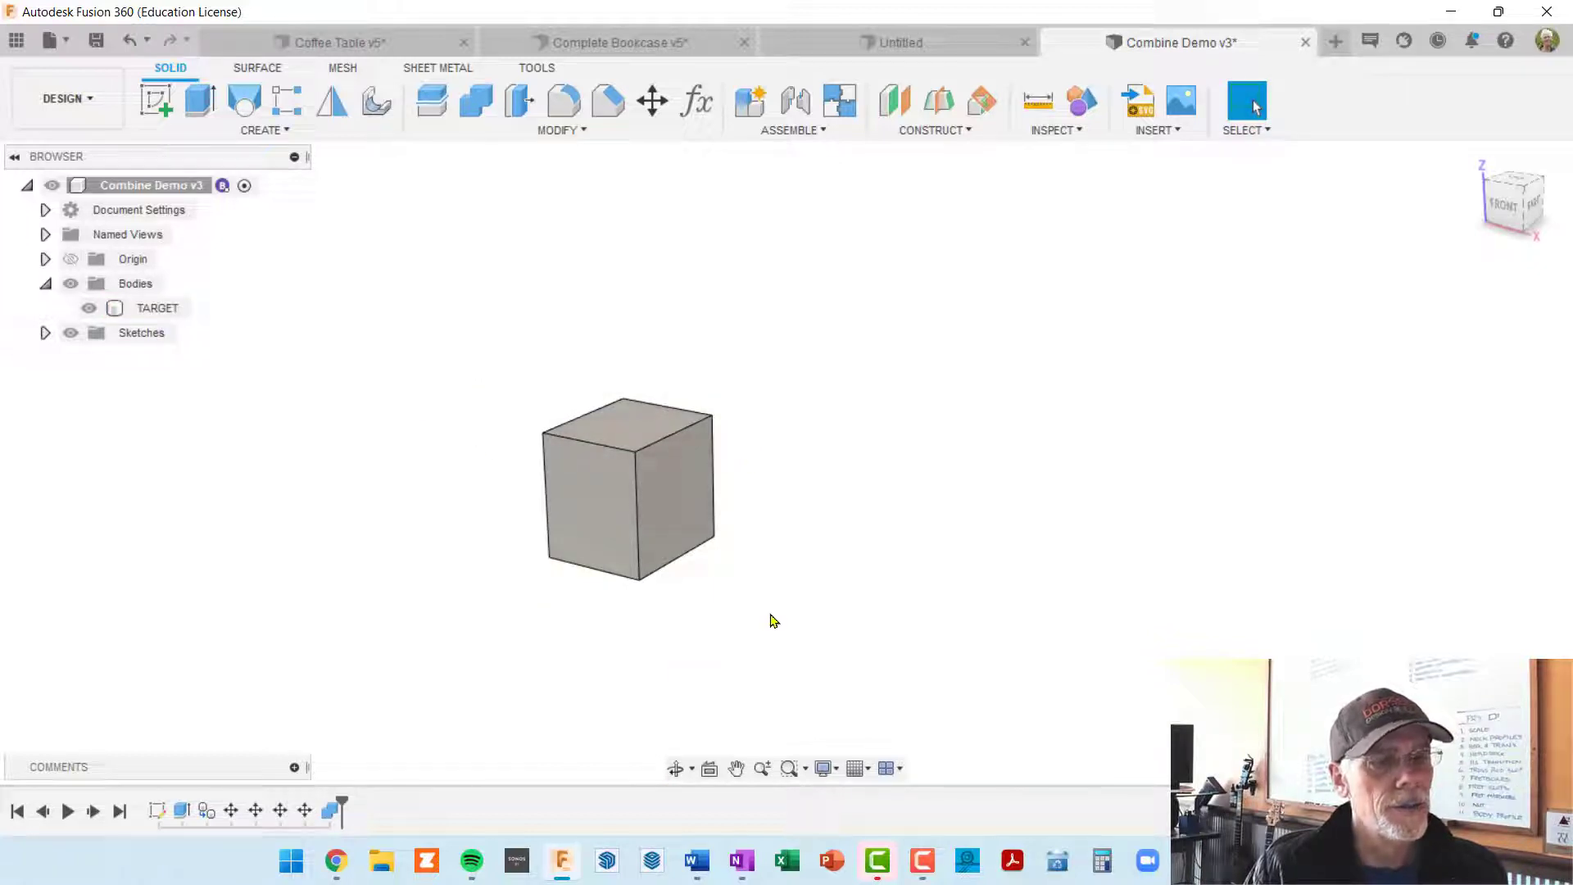
middle_click_drag(775, 619, 737, 614, "shift")
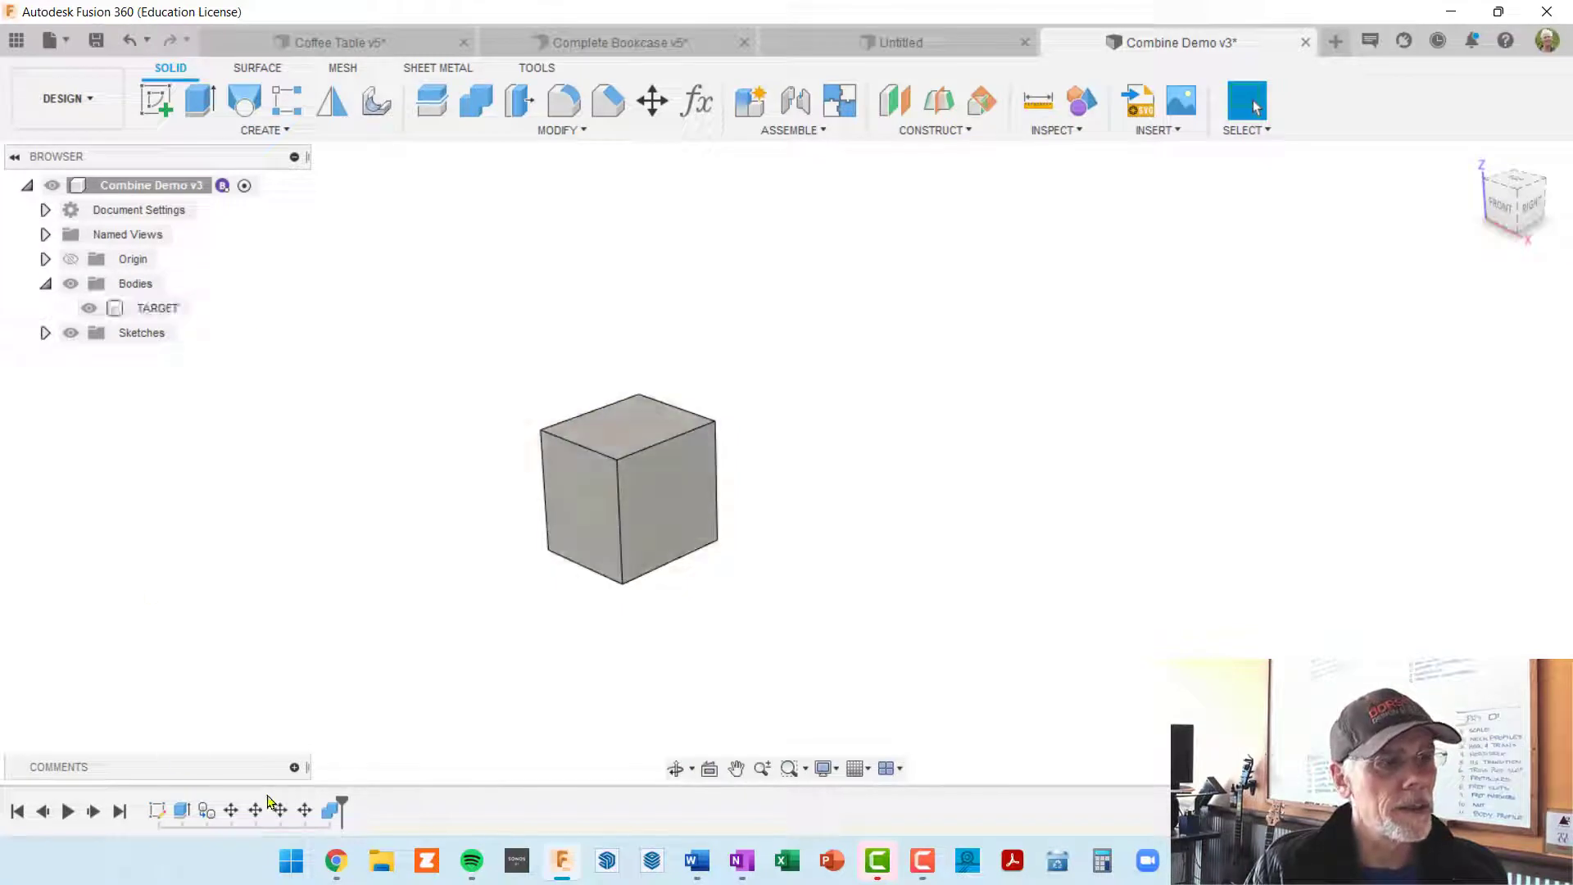
Step: Edit the Intersect feature again to turn Keep Tools back on
right_click(334, 813)
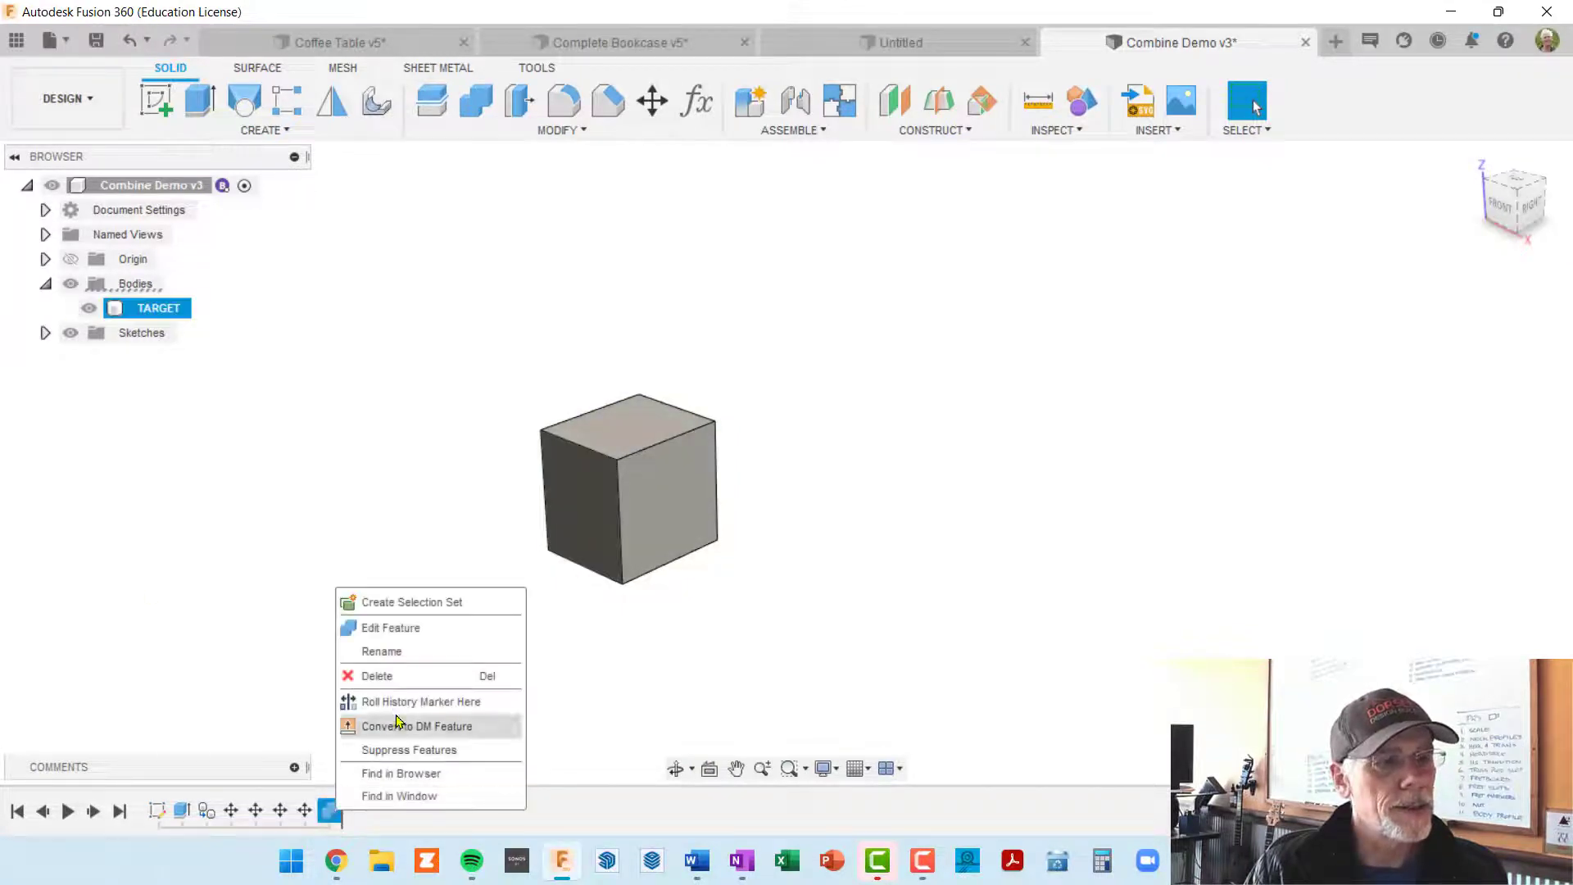
left_click(420, 632)
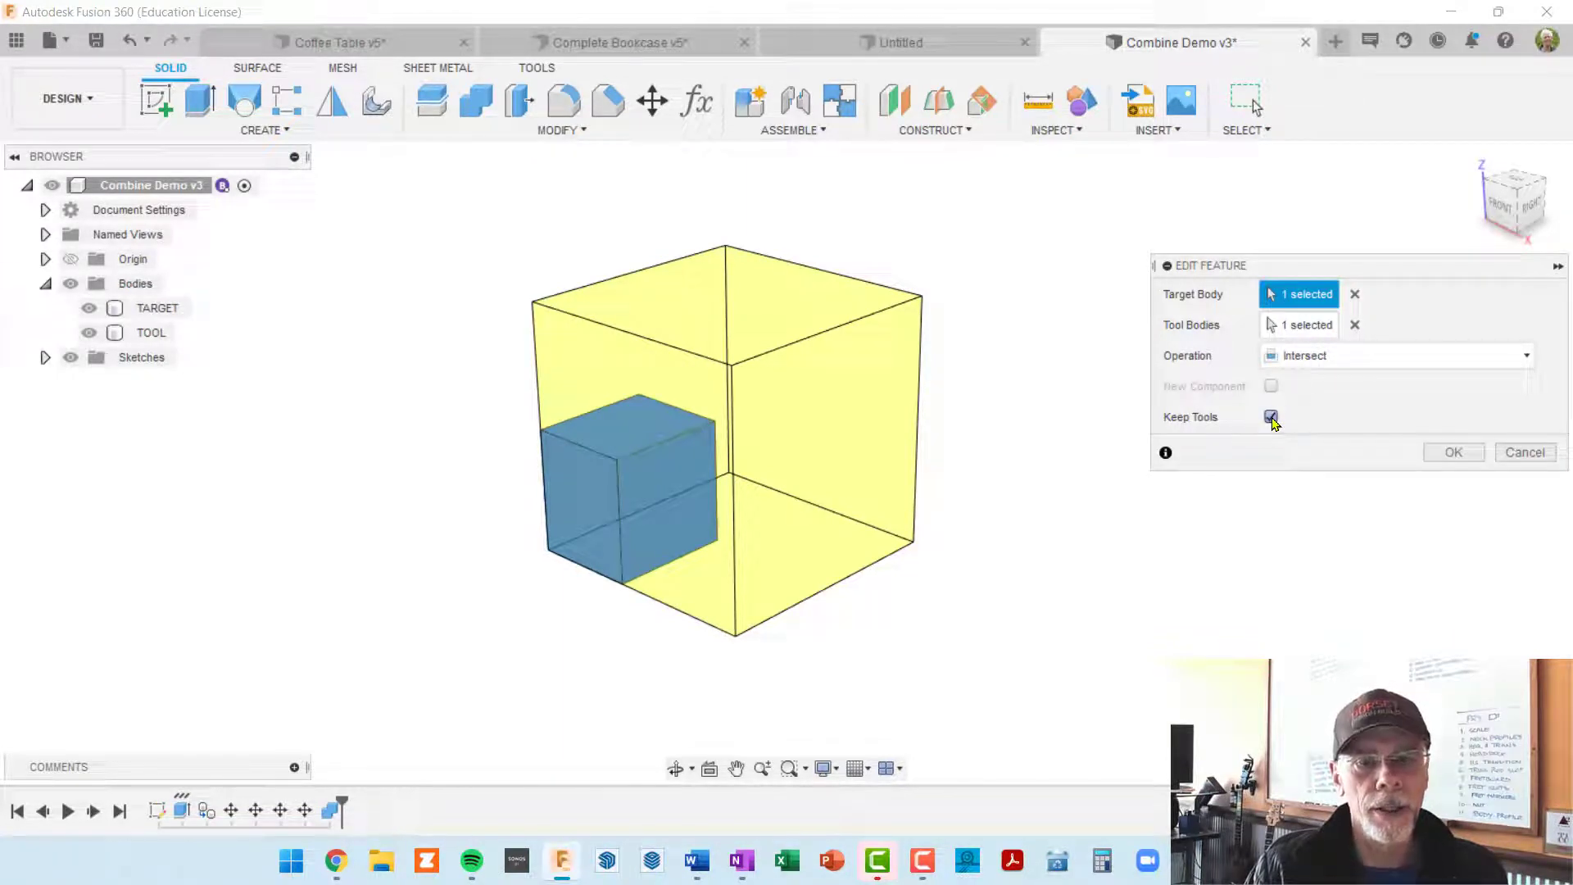
left_click(1451, 453)
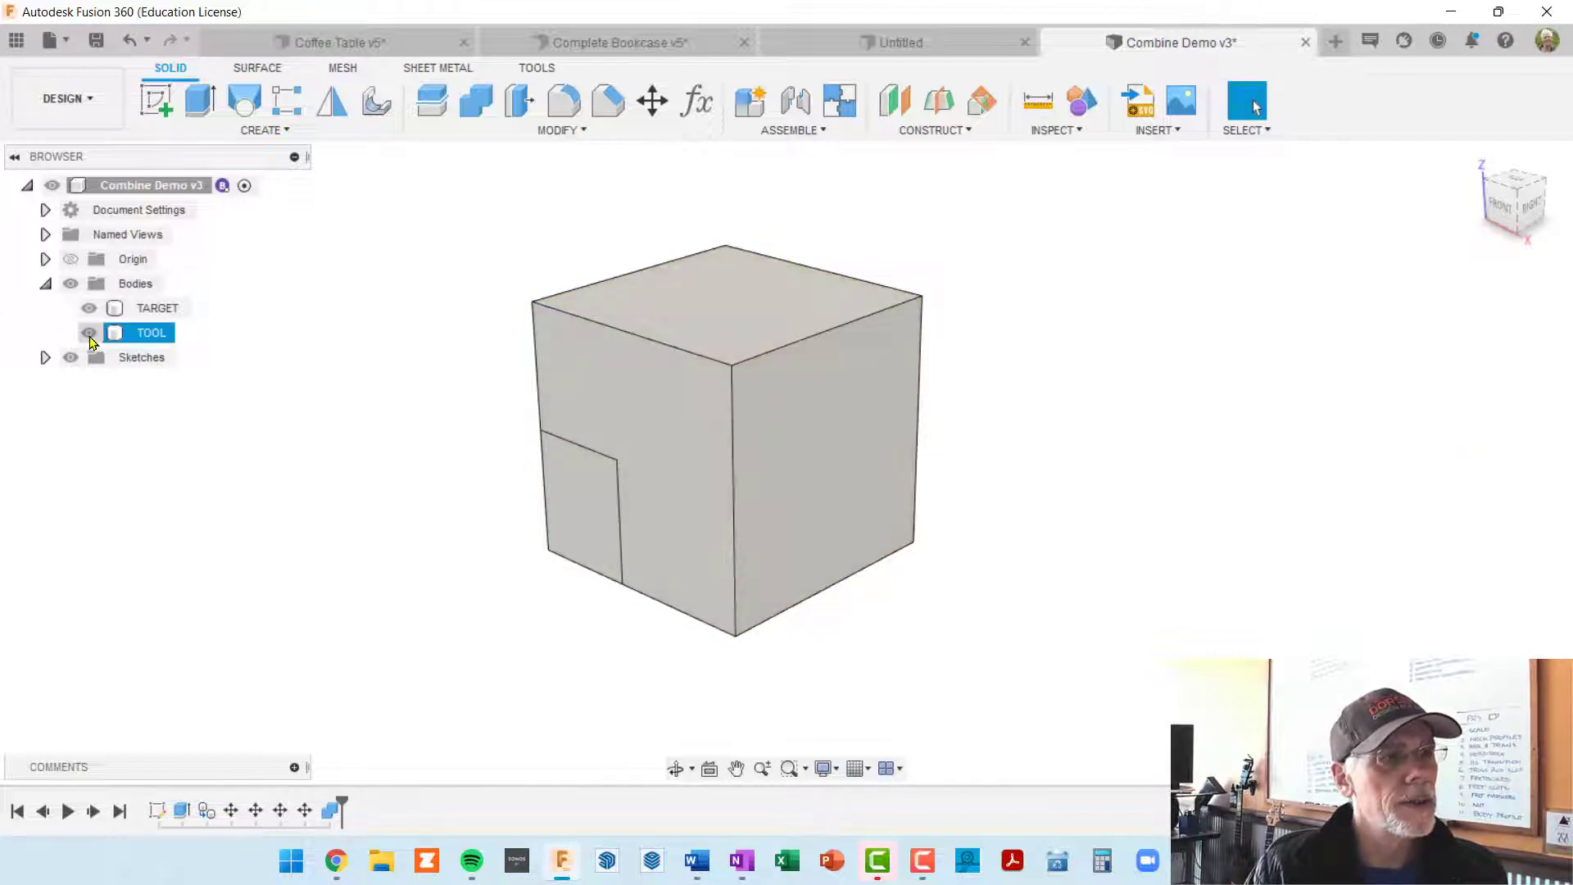
Step: Hide the TARGET body to view the kept TOOL body, and swap their visibility to view the intersected TARGET alone
left_click(90, 310)
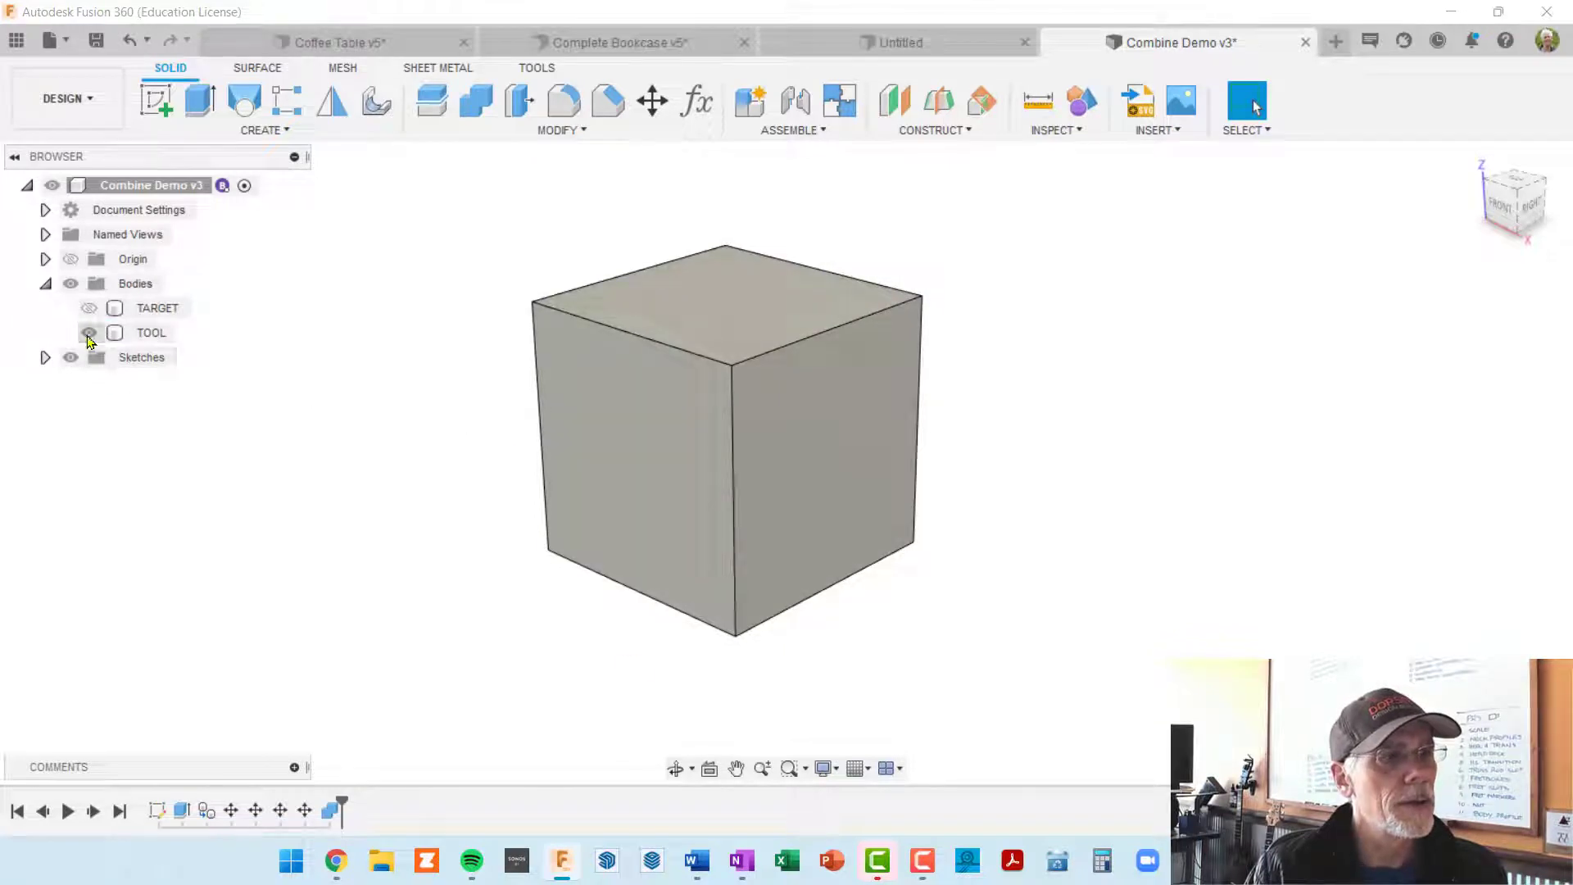
left_click(88, 332)
left_click(90, 310)
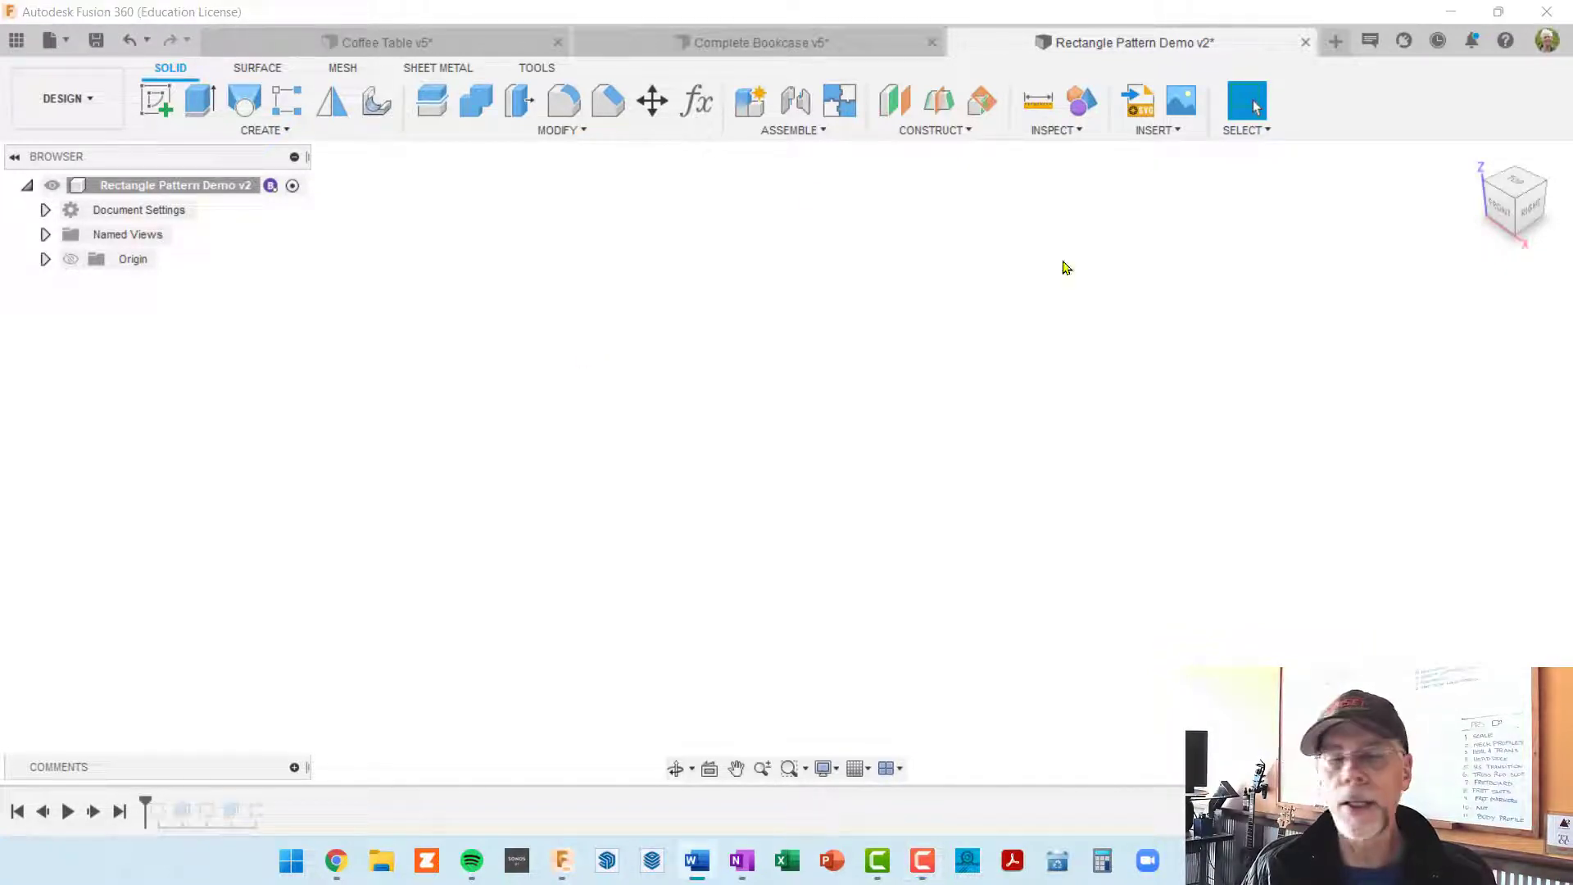
Step: Start a sketch on the horizontal origin plane and draw a 2 in by 2 in rectangle from the origin
left_click(156, 100)
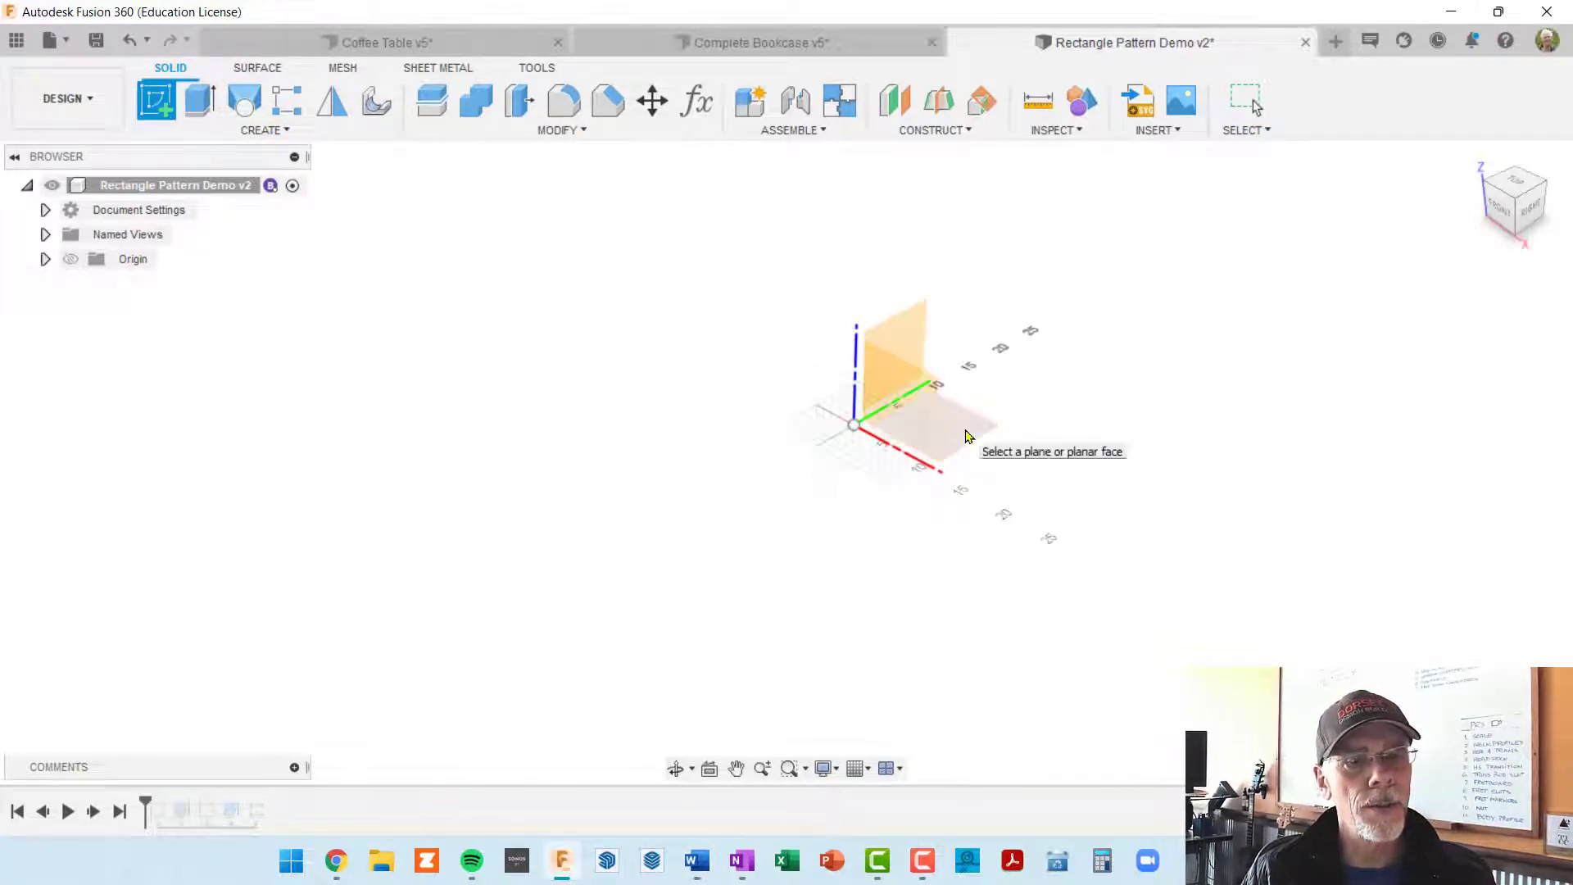
left_click(971, 438)
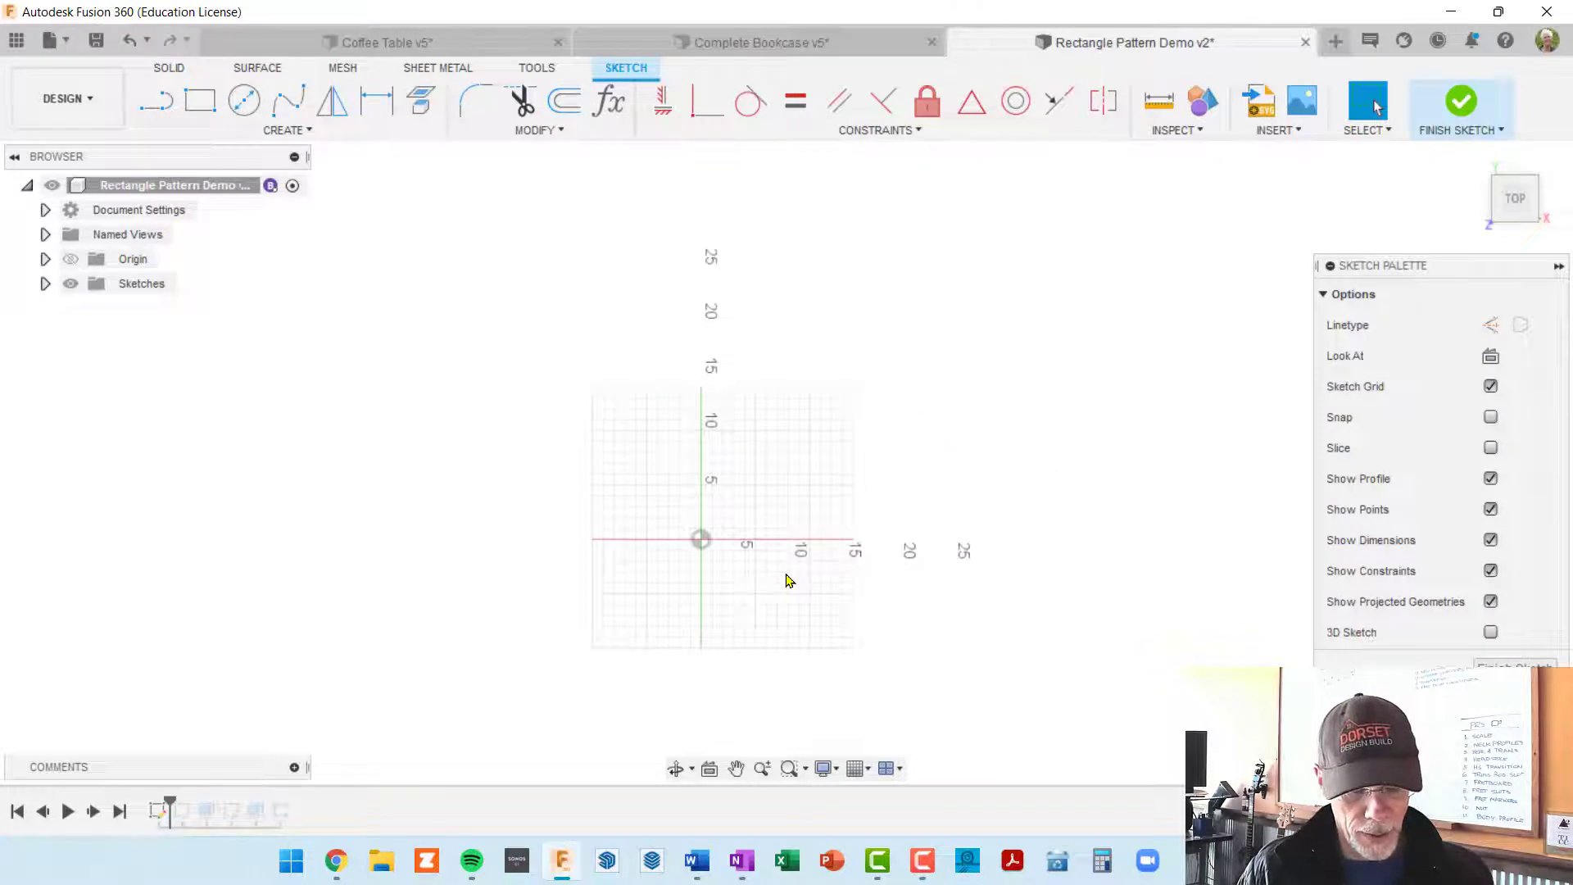
key("r")
left_click(702, 537)
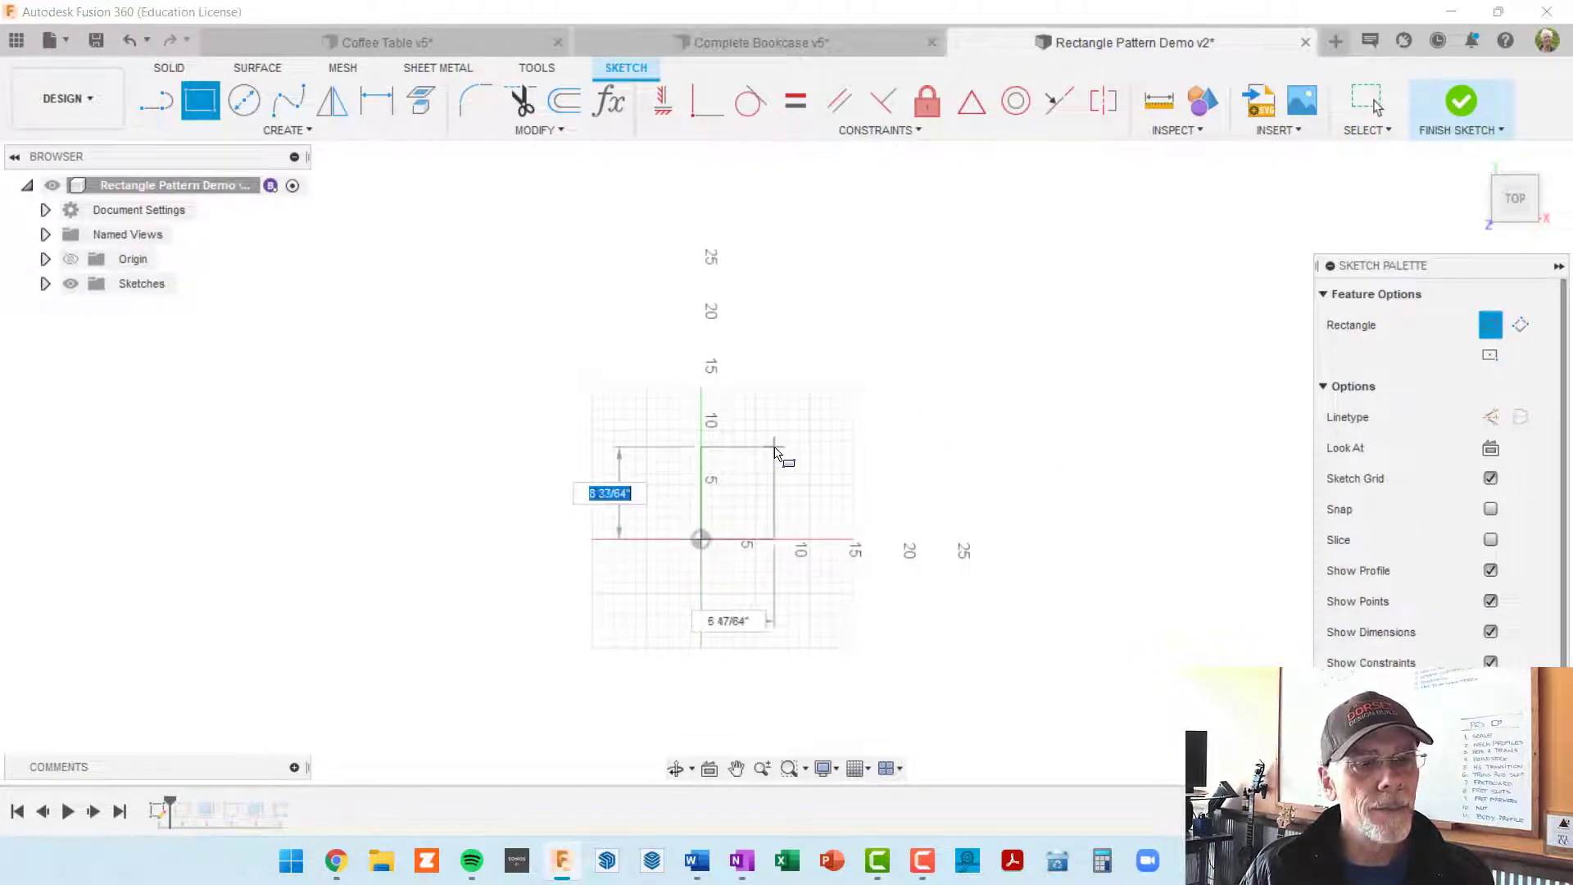
type("2")
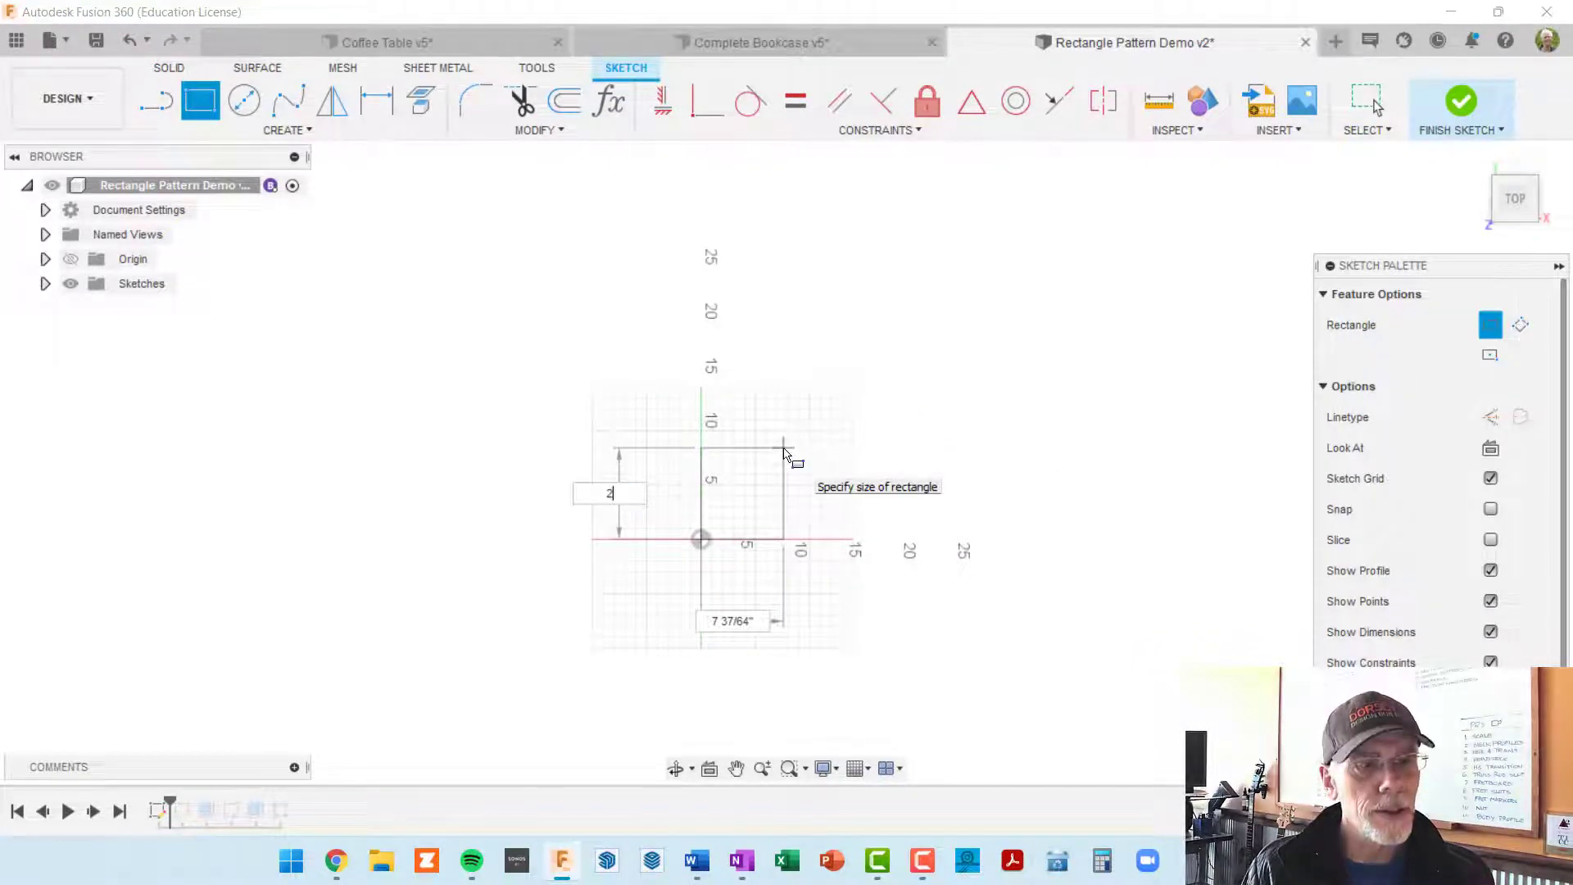
key("Tab")
type("2")
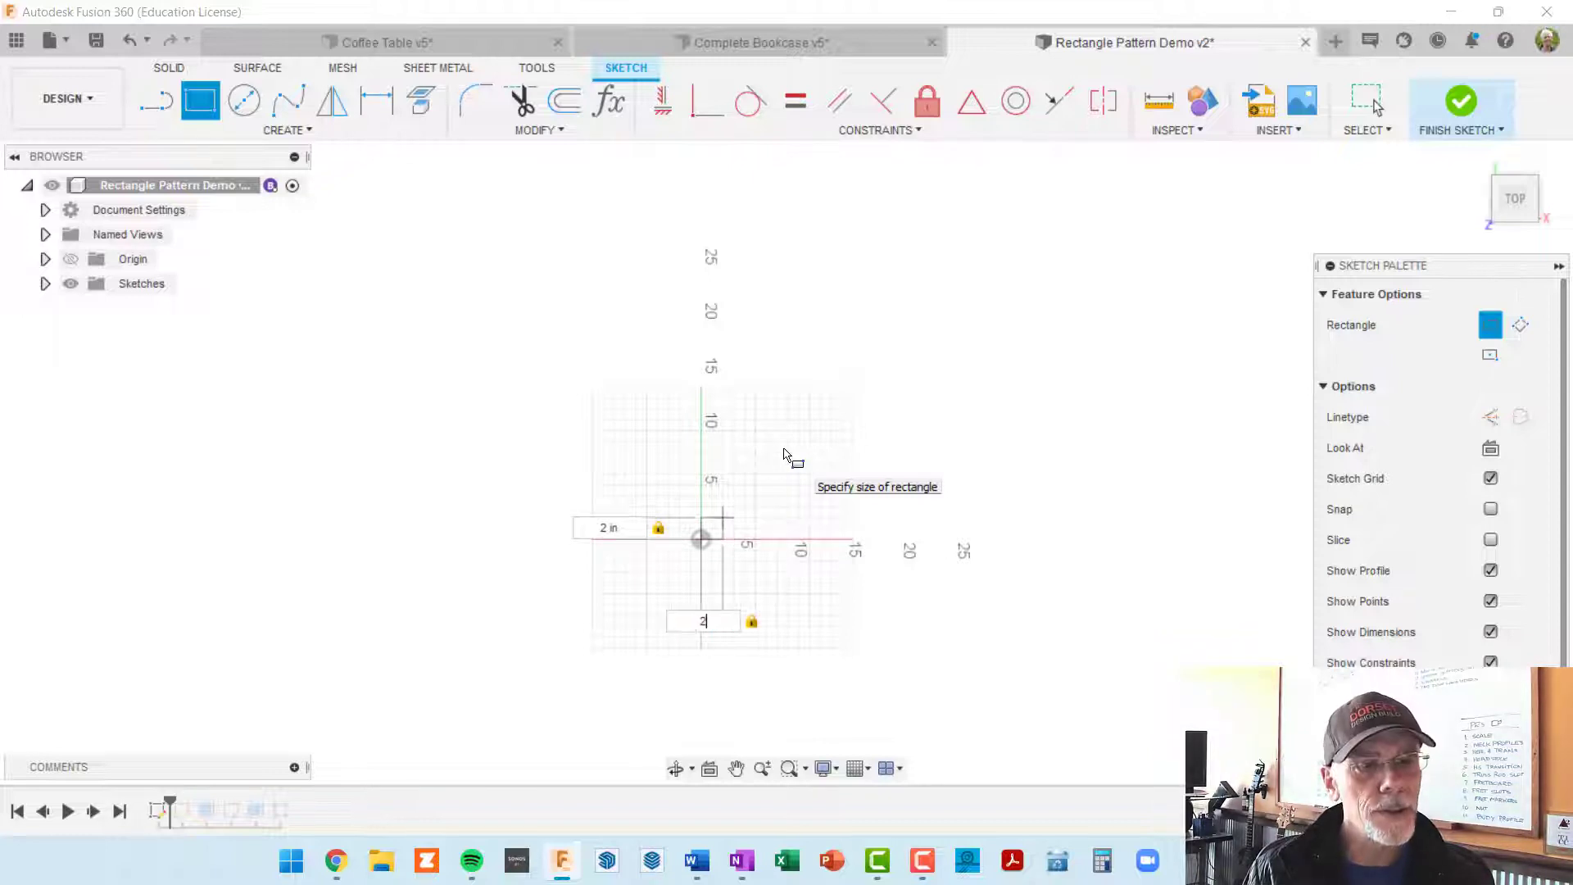
key("Return")
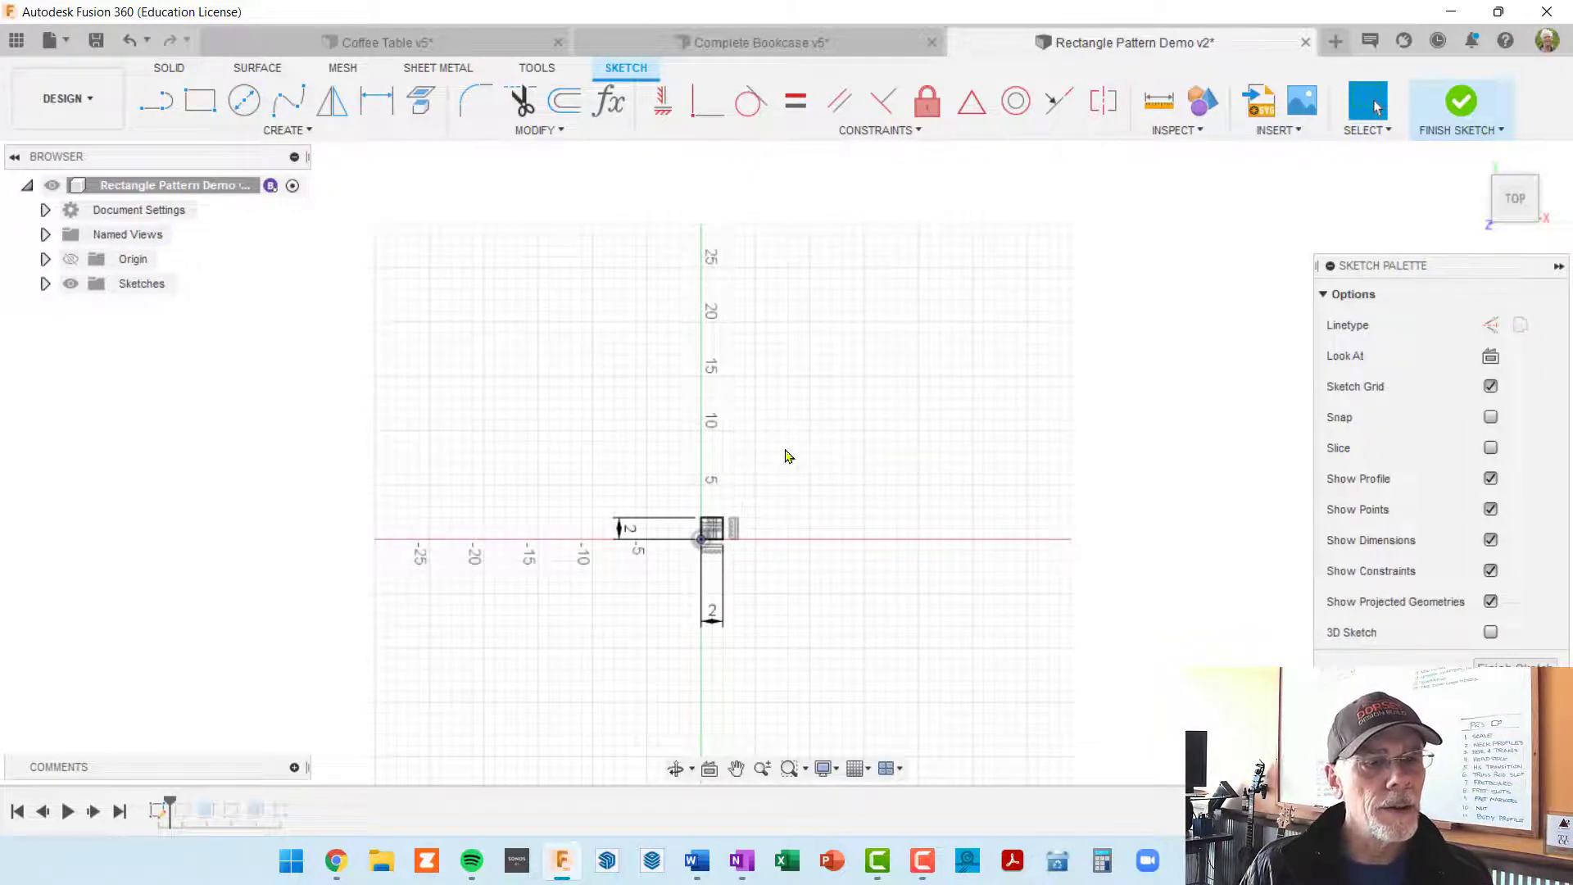
Step: Move the square's width and height dimensions close to its edges
scroll(776, 590, "up", 8)
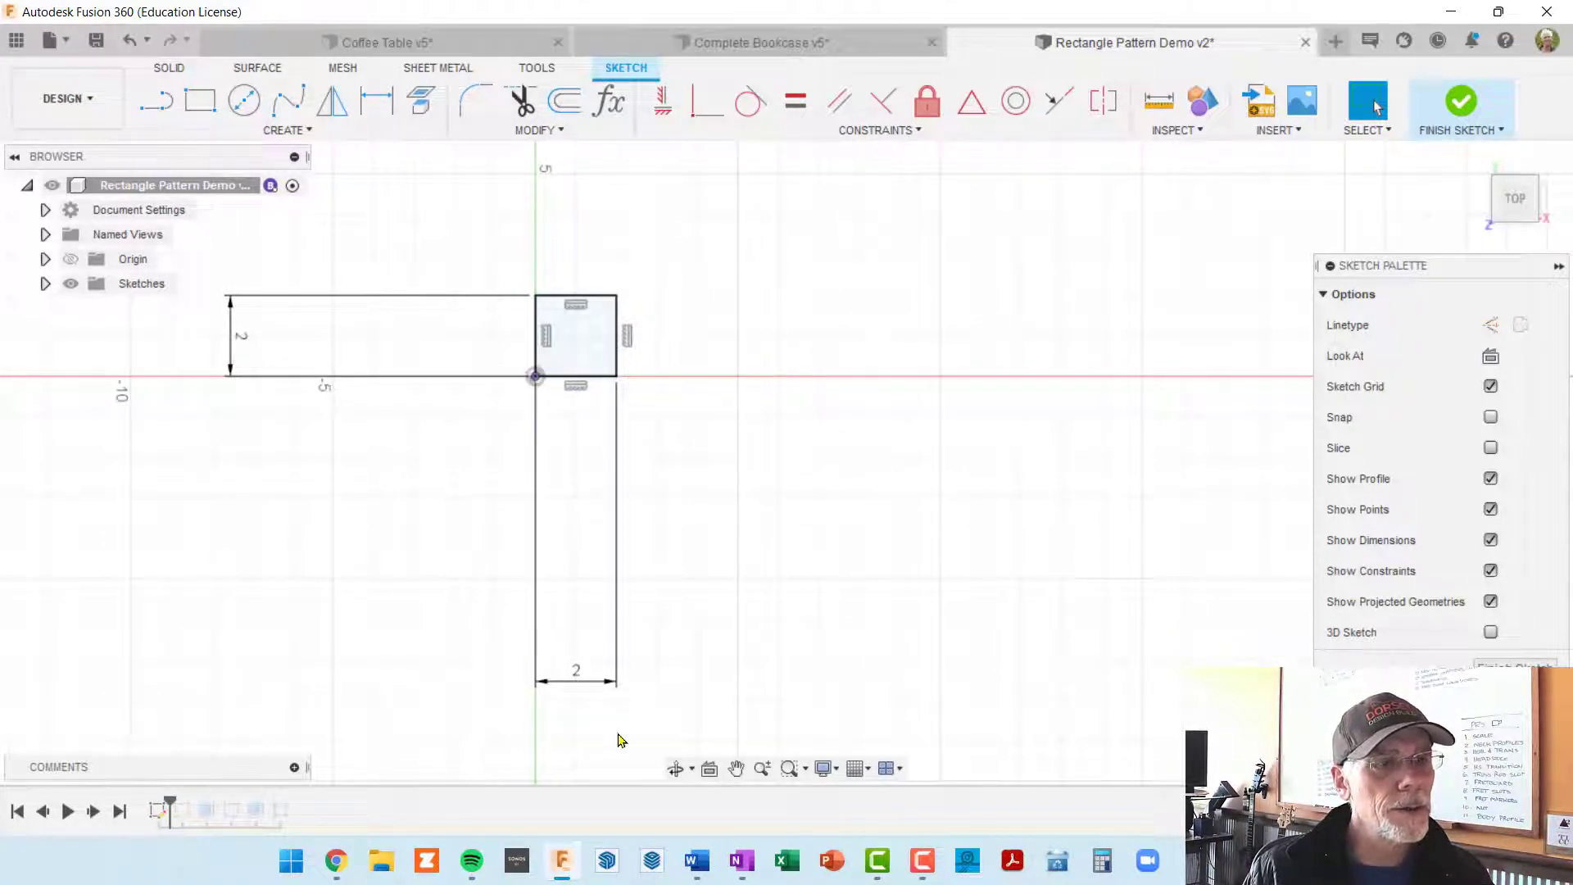
left_click_drag(586, 686, 576, 484)
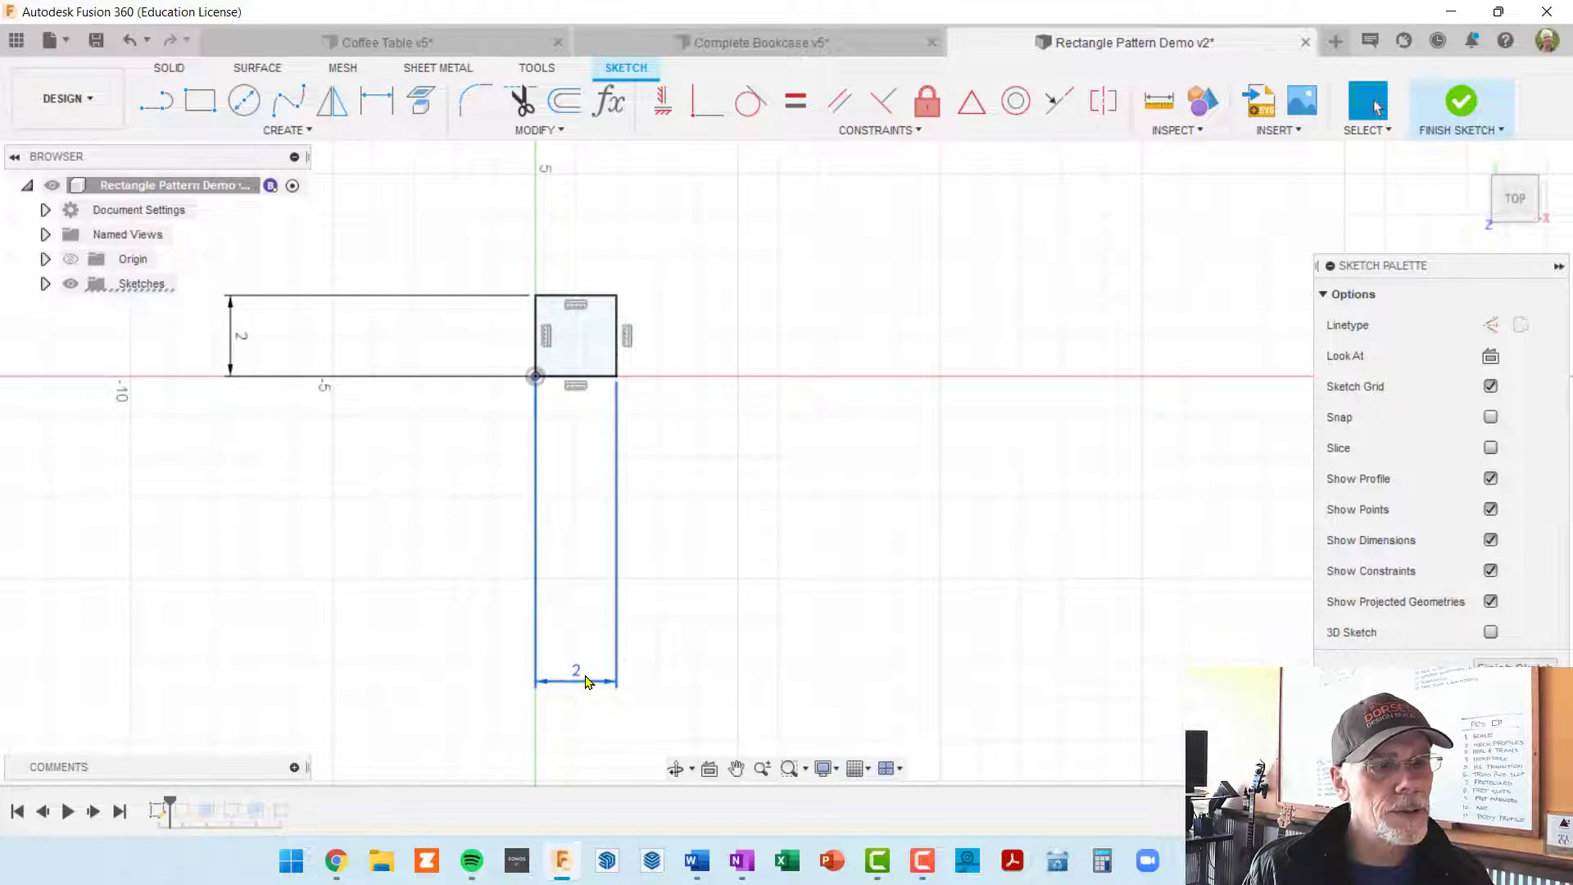
left_click_drag(586, 681, 584, 410)
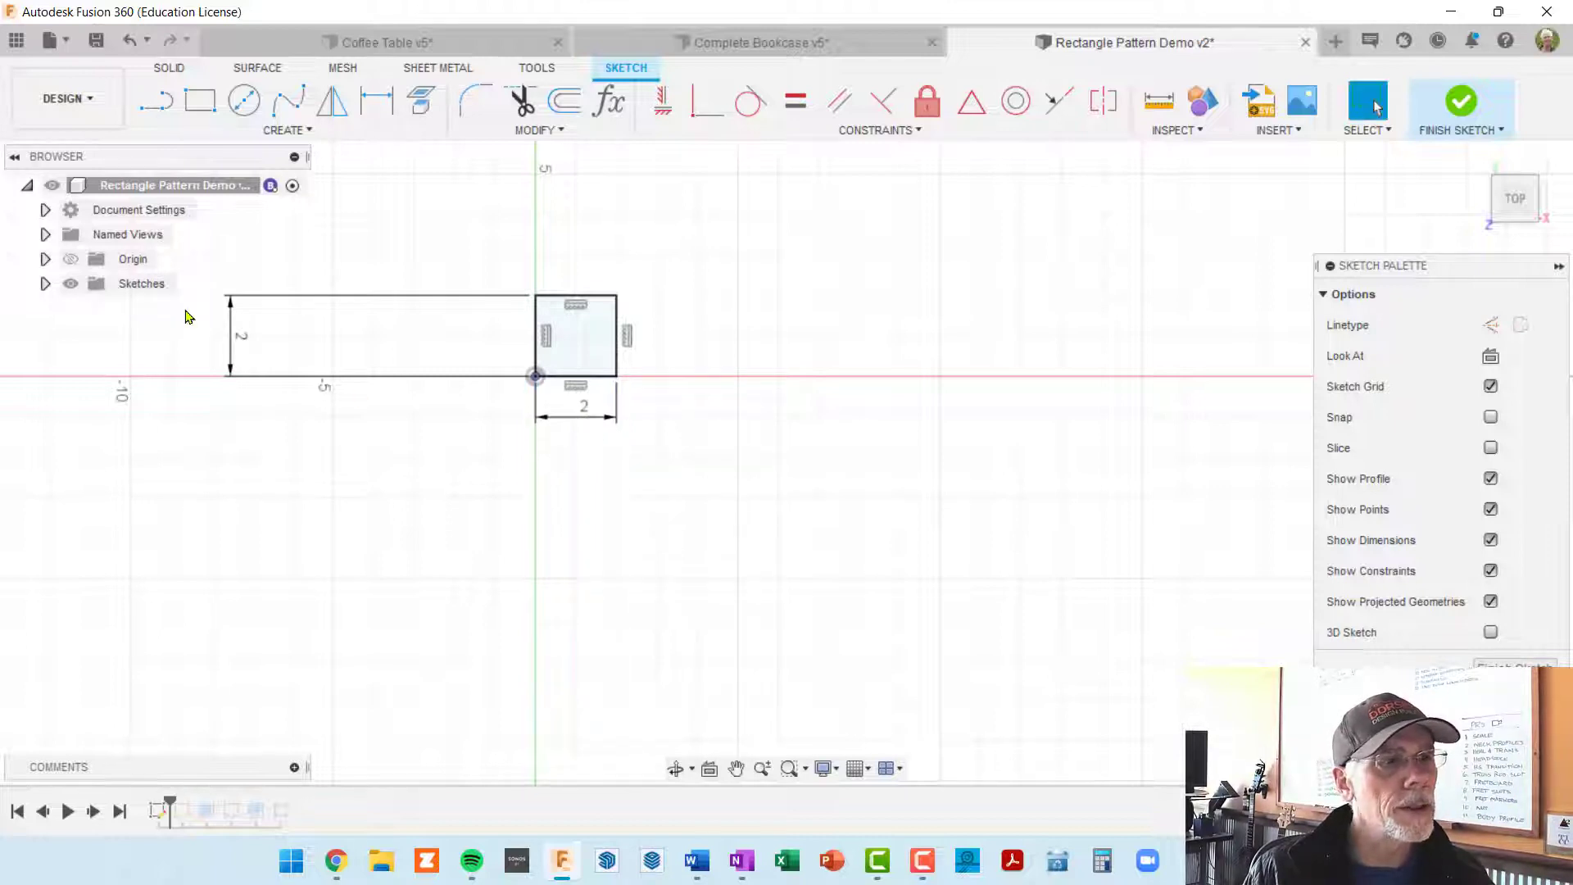
left_click_drag(229, 338, 502, 340)
scroll(670, 467, "down", 6)
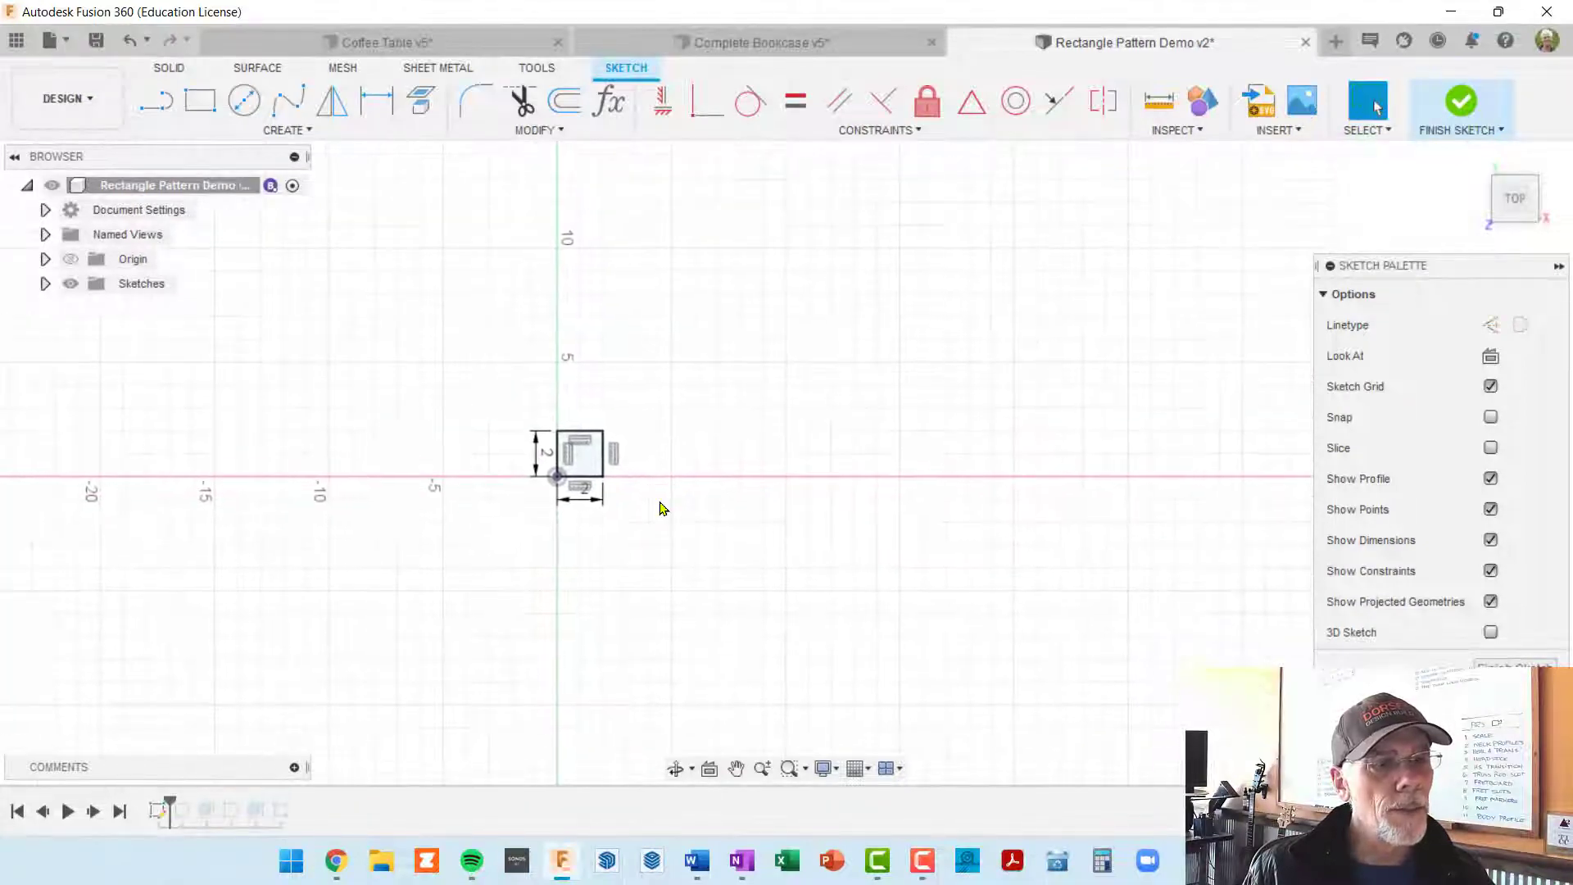
mouse_move(690, 510)
middle_mouse_down()
mouse_move(685, 385)
mouse_move(720, 393)
mouse_move(712, 432)
middle_mouse_up()
scroll(685, 386, "up", 4)
scroll(726, 337, "down", 1)
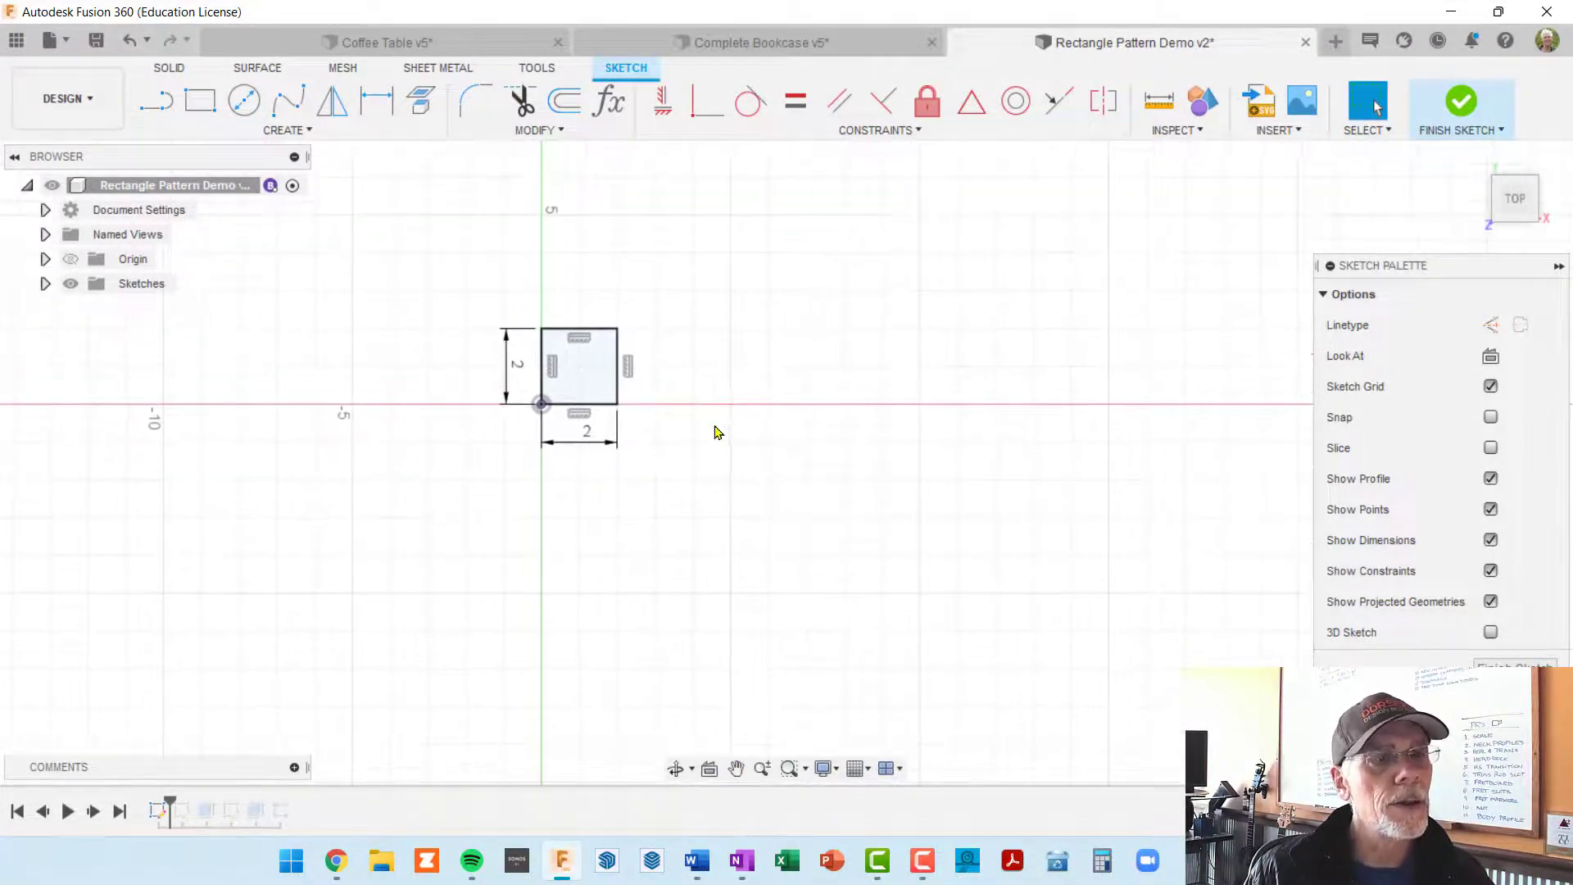
Step: Start a sketch Rectangular Pattern with the square's four edges as the objects
left_click(594, 407)
left_click(556, 370)
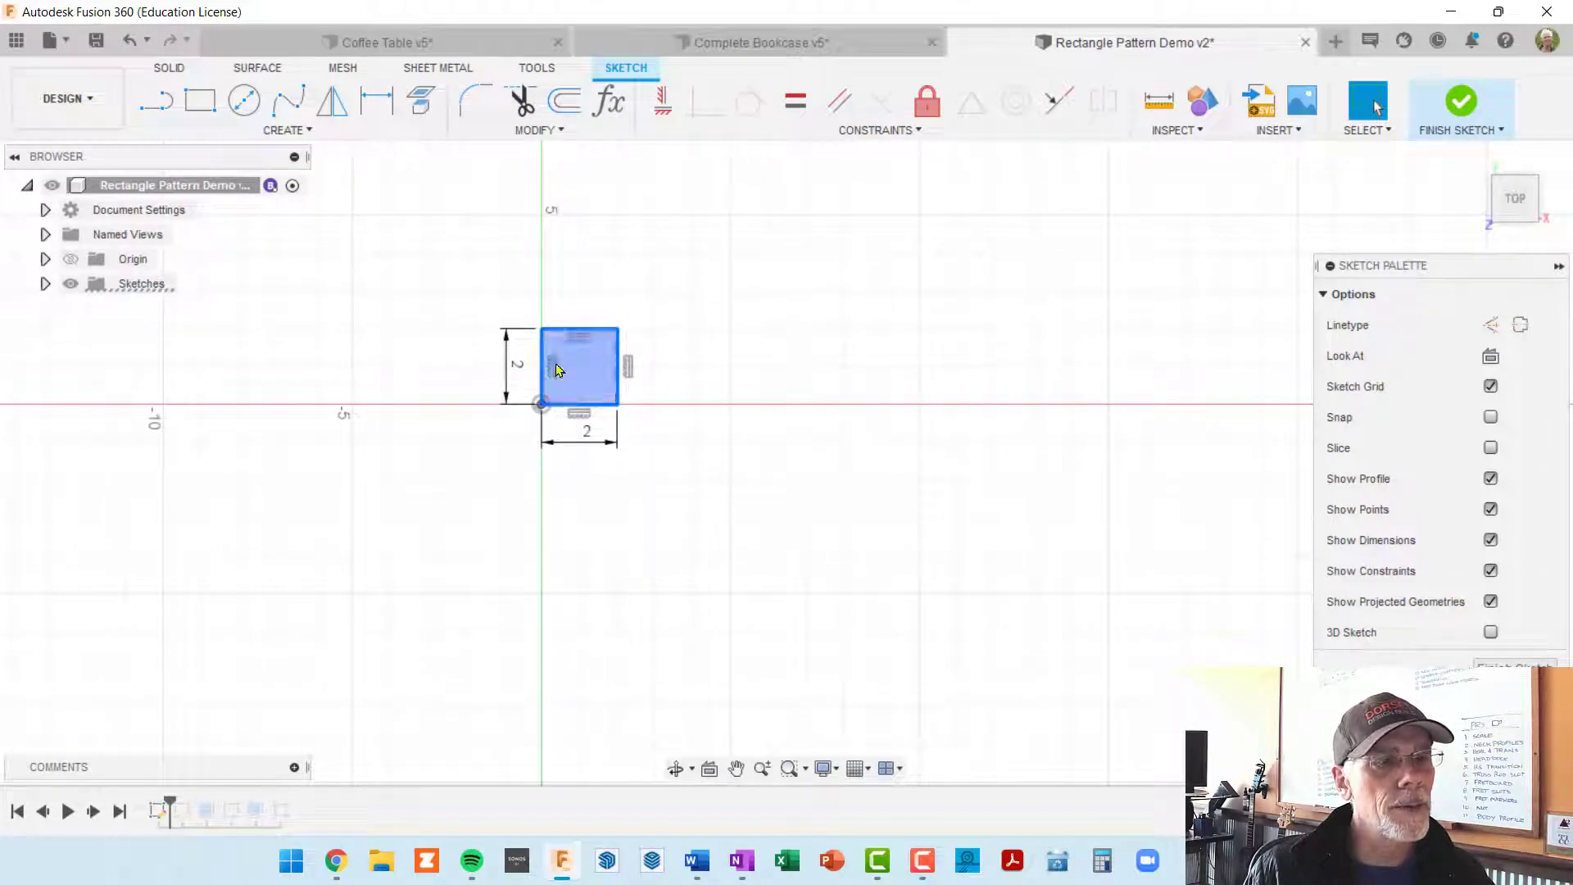
left_click(310, 131)
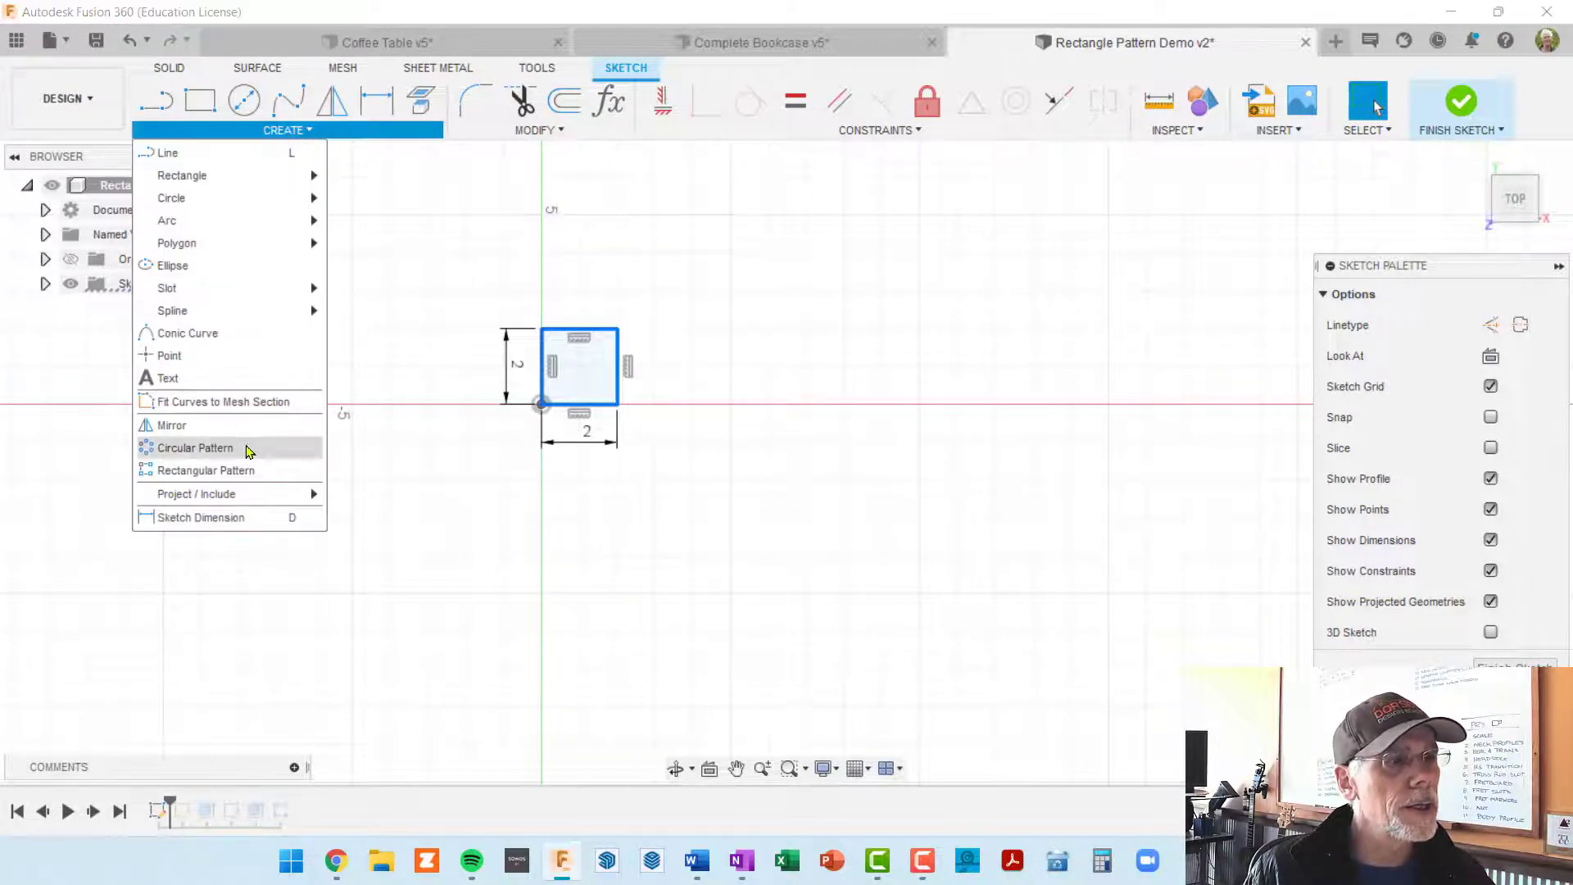
left_click(252, 476)
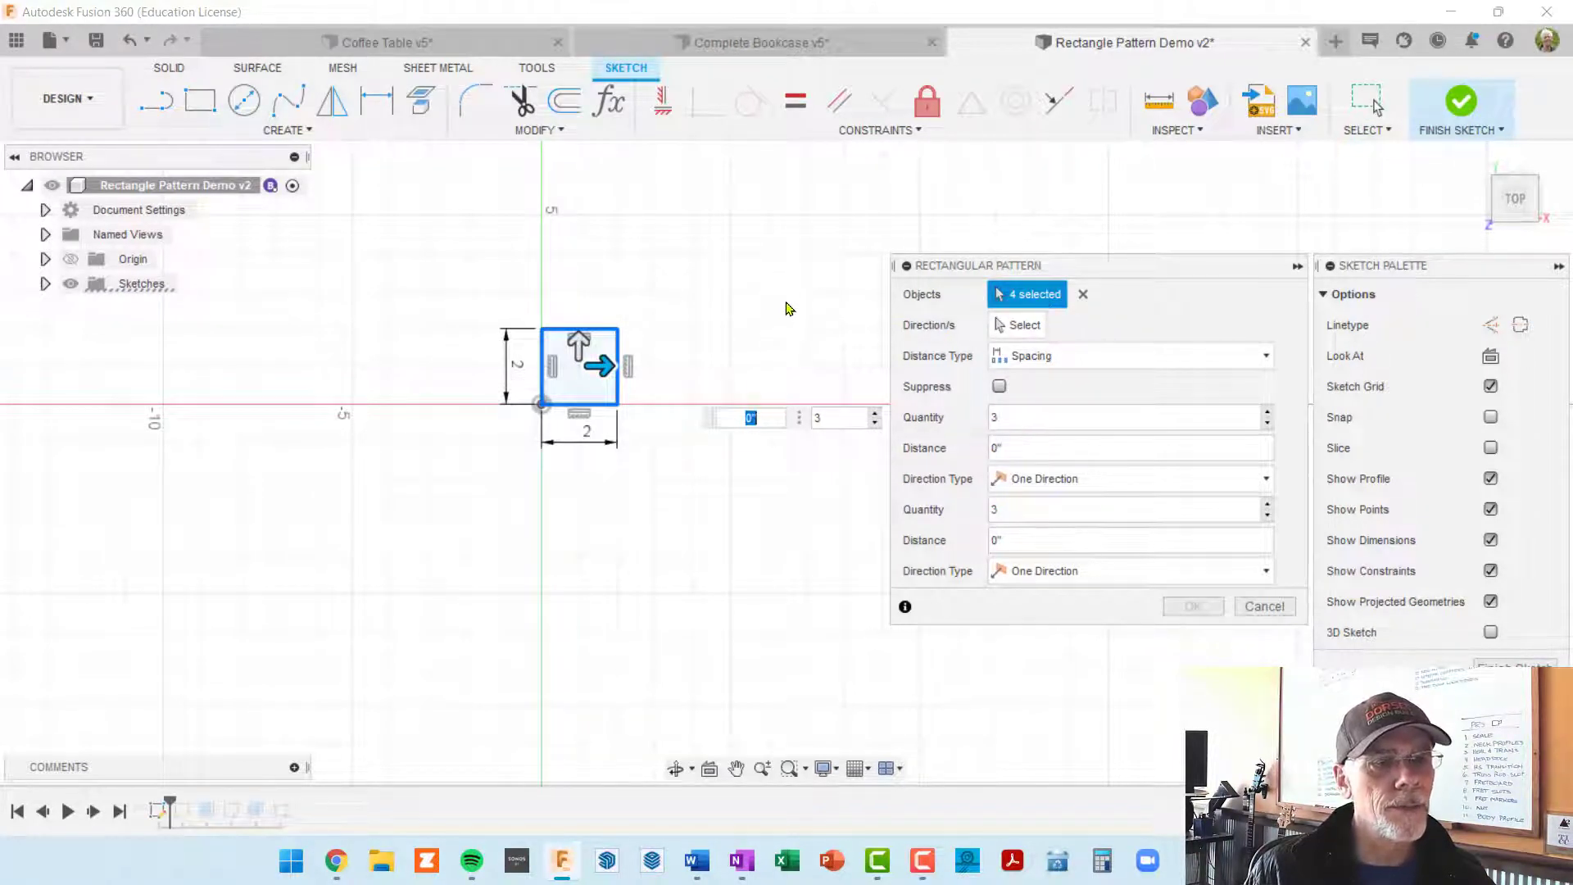
middle_click_drag(789, 308, 477, 410)
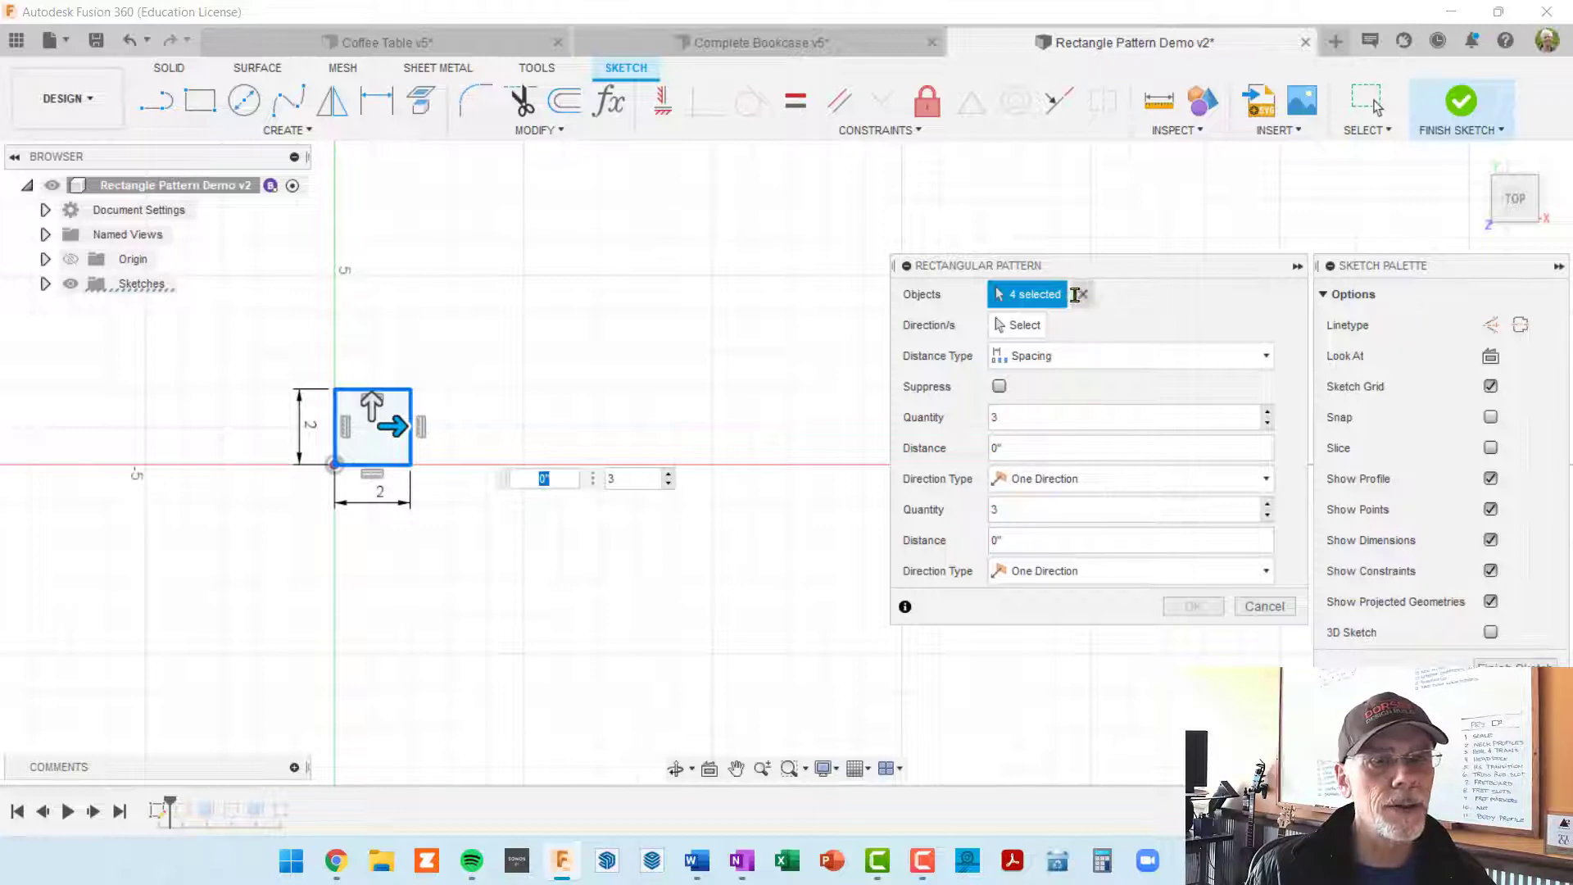
middle_click_drag(558, 302, 548, 268)
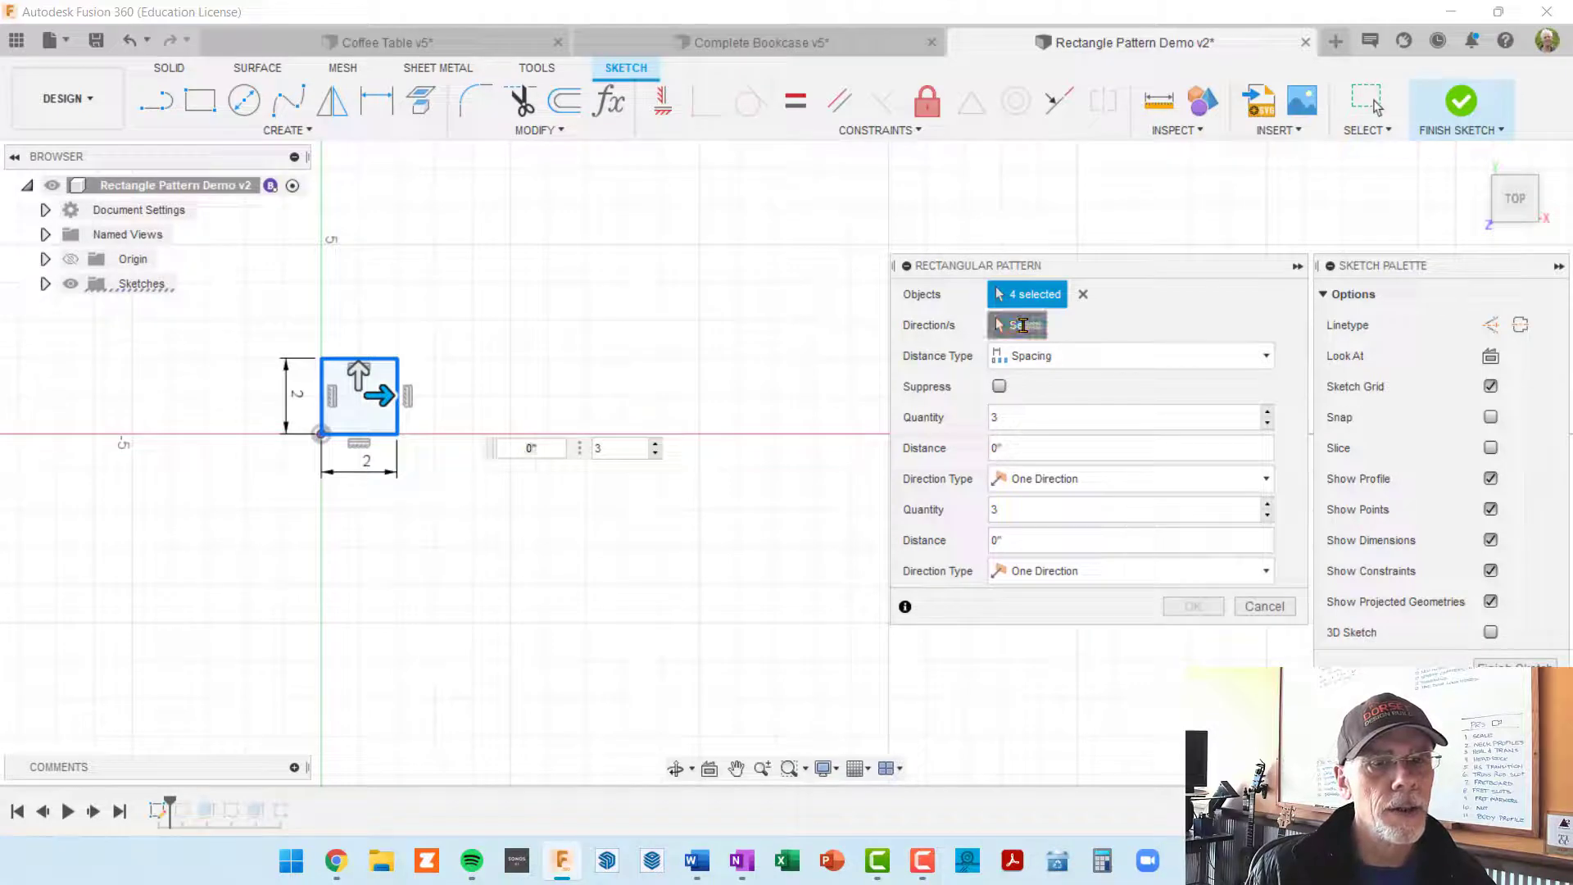
Step: Pull the pattern out along the horizontal direction to a spacing of about 4 39/64 in
left_click(1028, 325)
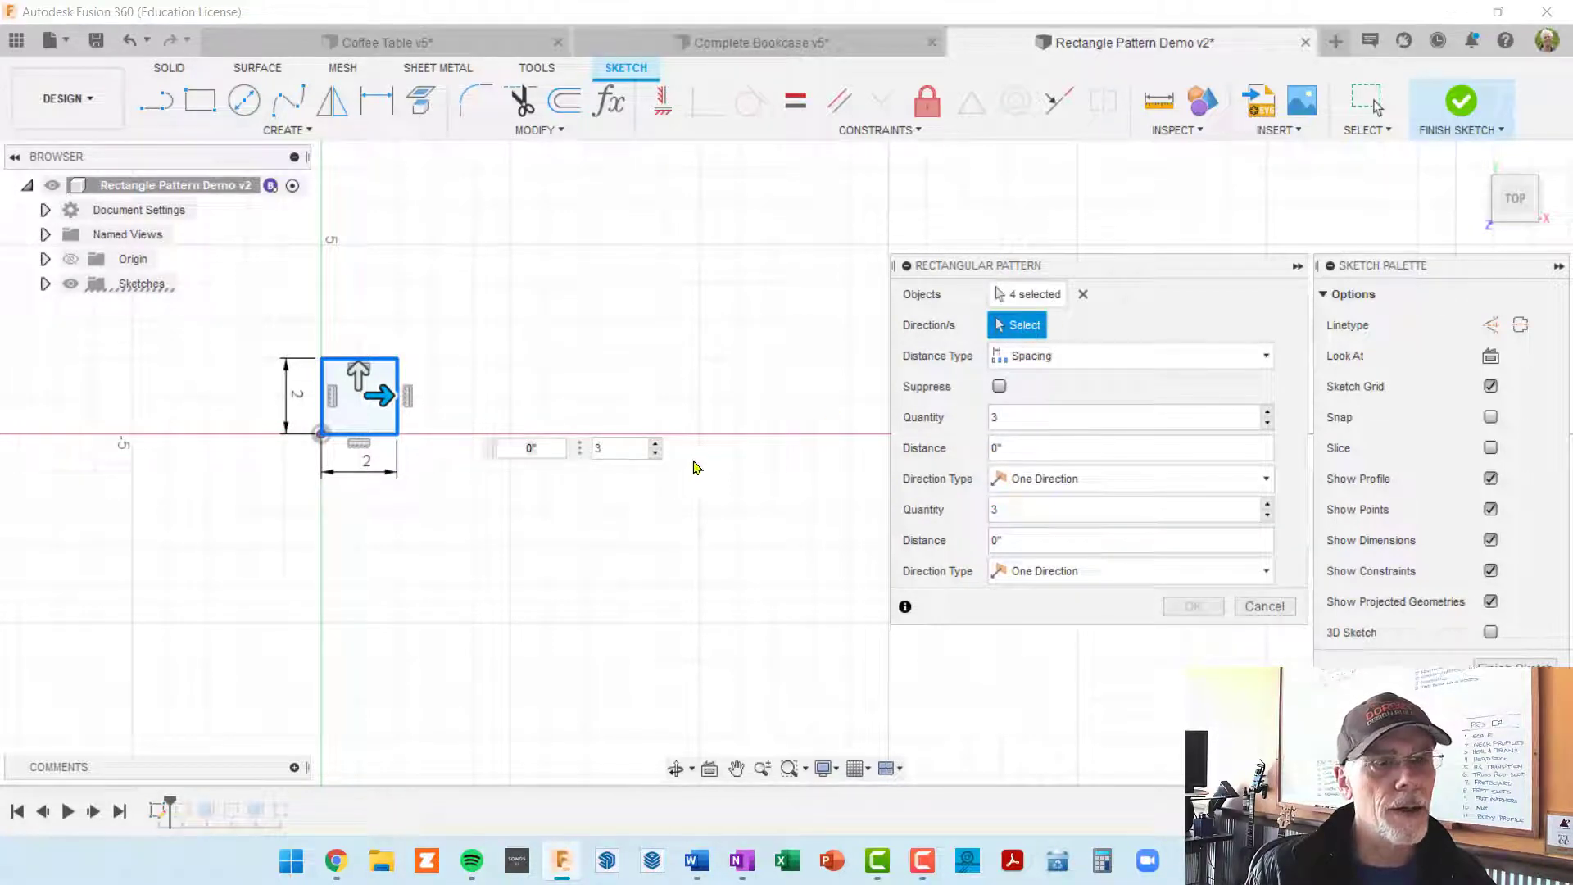
mouse_move(505, 533)
middle_mouse_down()
mouse_move(598, 509)
mouse_move(556, 528)
mouse_move(452, 455)
middle_mouse_up()
scroll(539, 493, "down", 3)
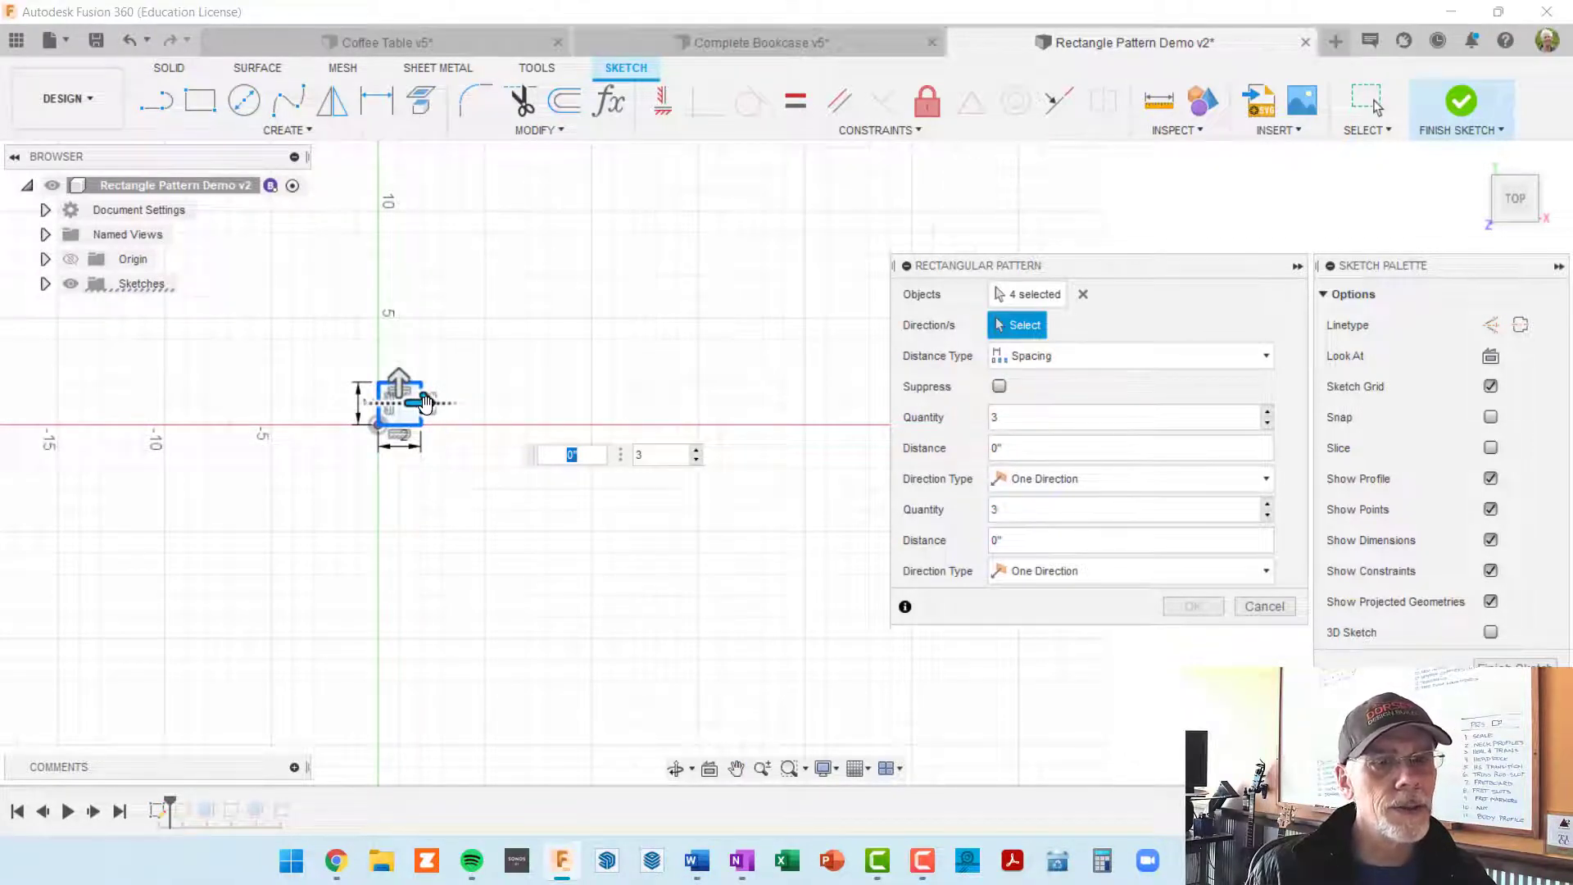
left_click_drag(423, 401, 518, 396)
key("Tab")
scroll(549, 468, "down", 2)
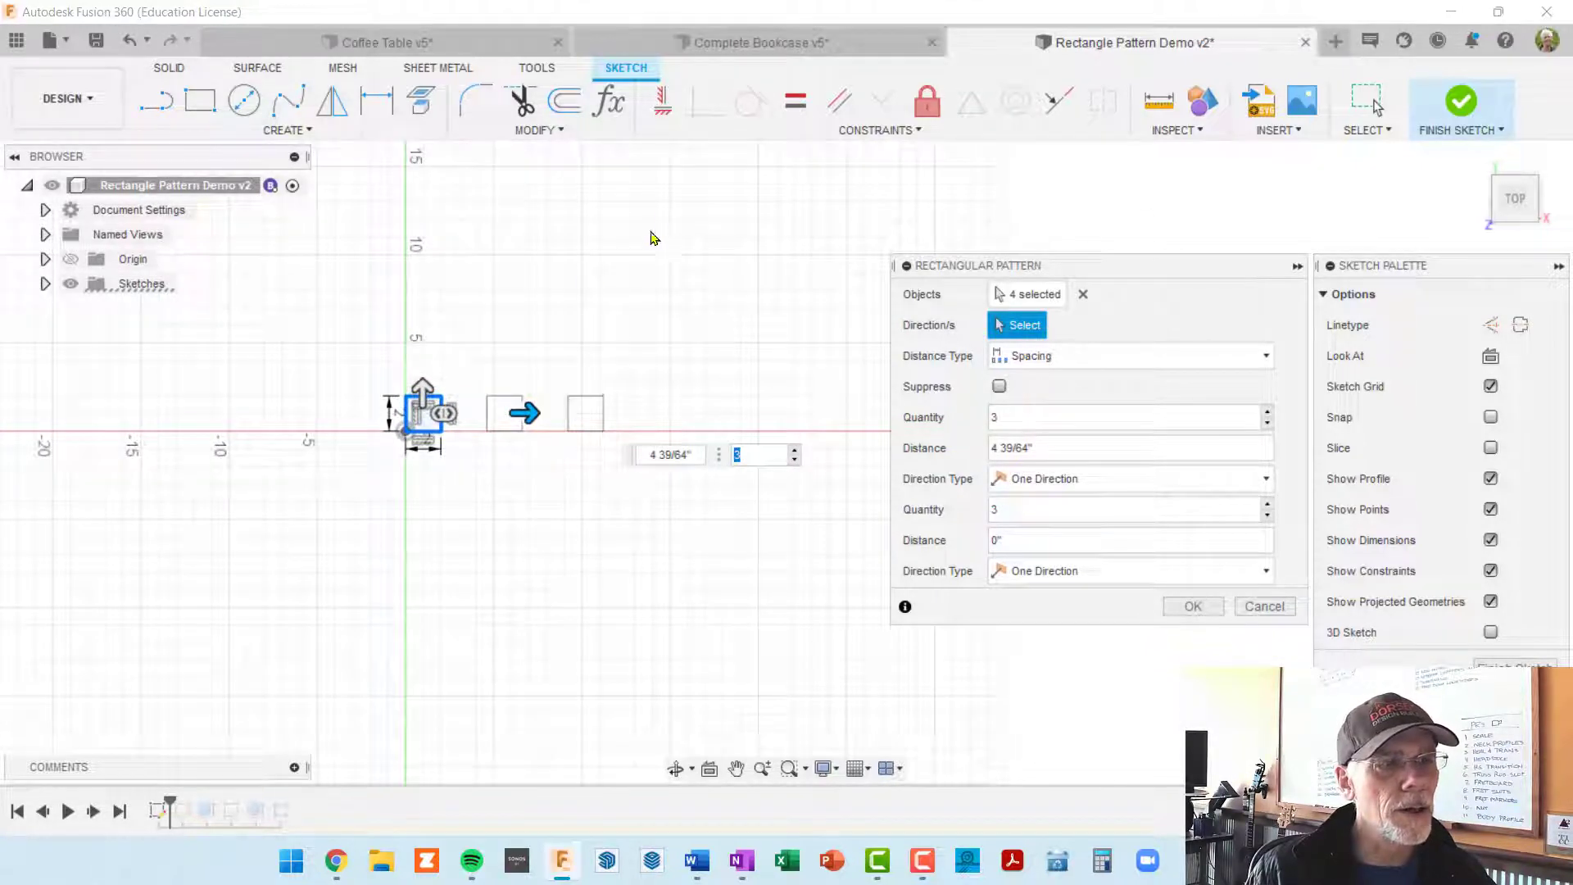
scroll(407, 381, "up", 2)
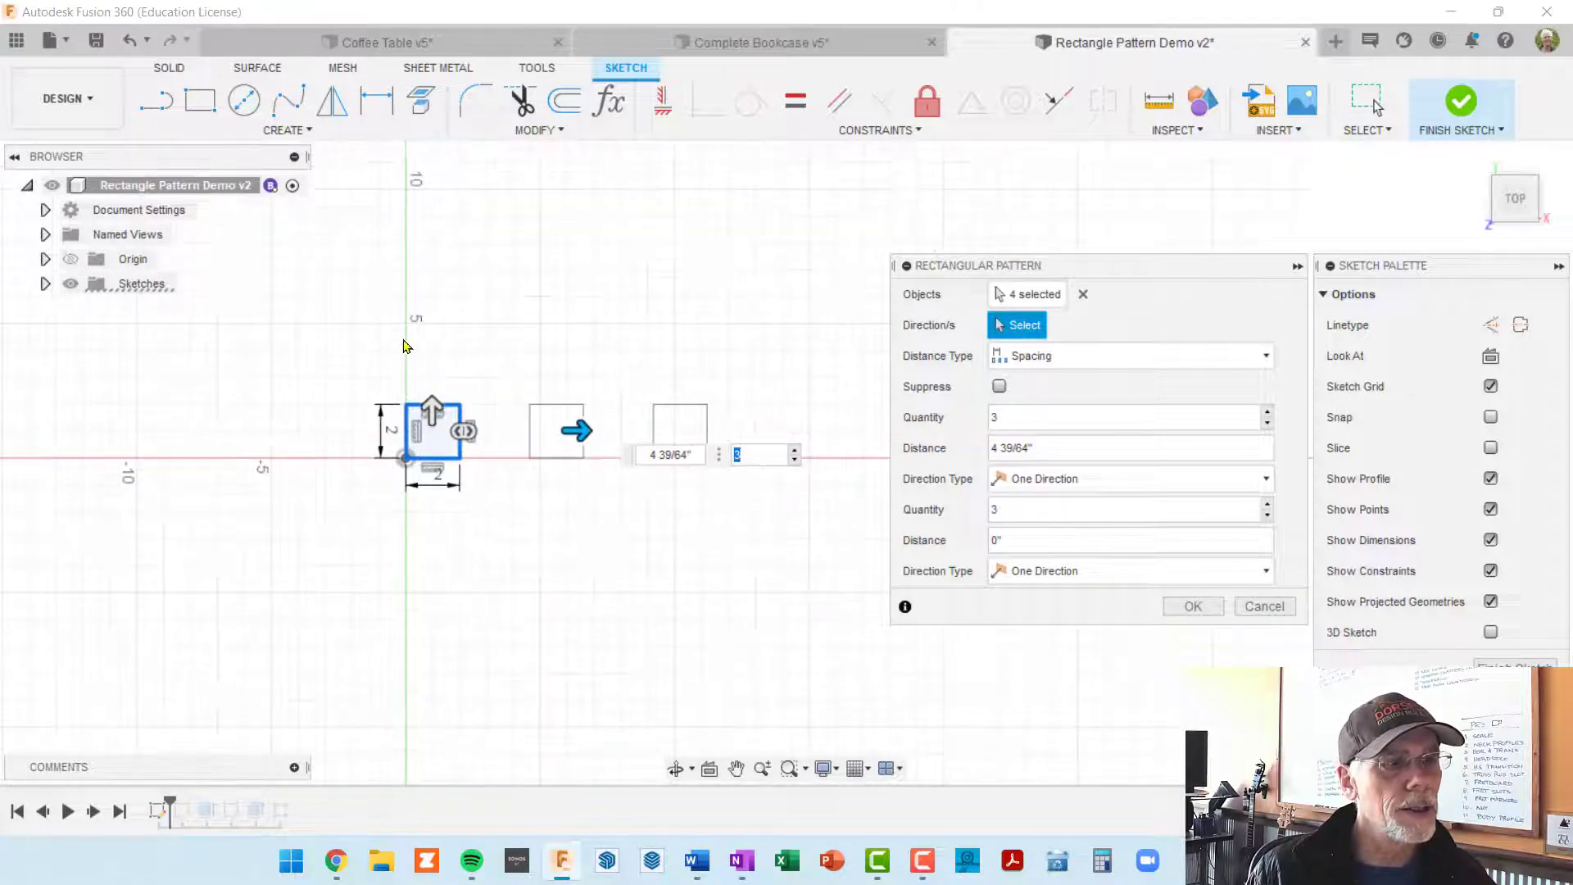
scroll(408, 334, "down", 2)
middle_click_drag(426, 428, 436, 509)
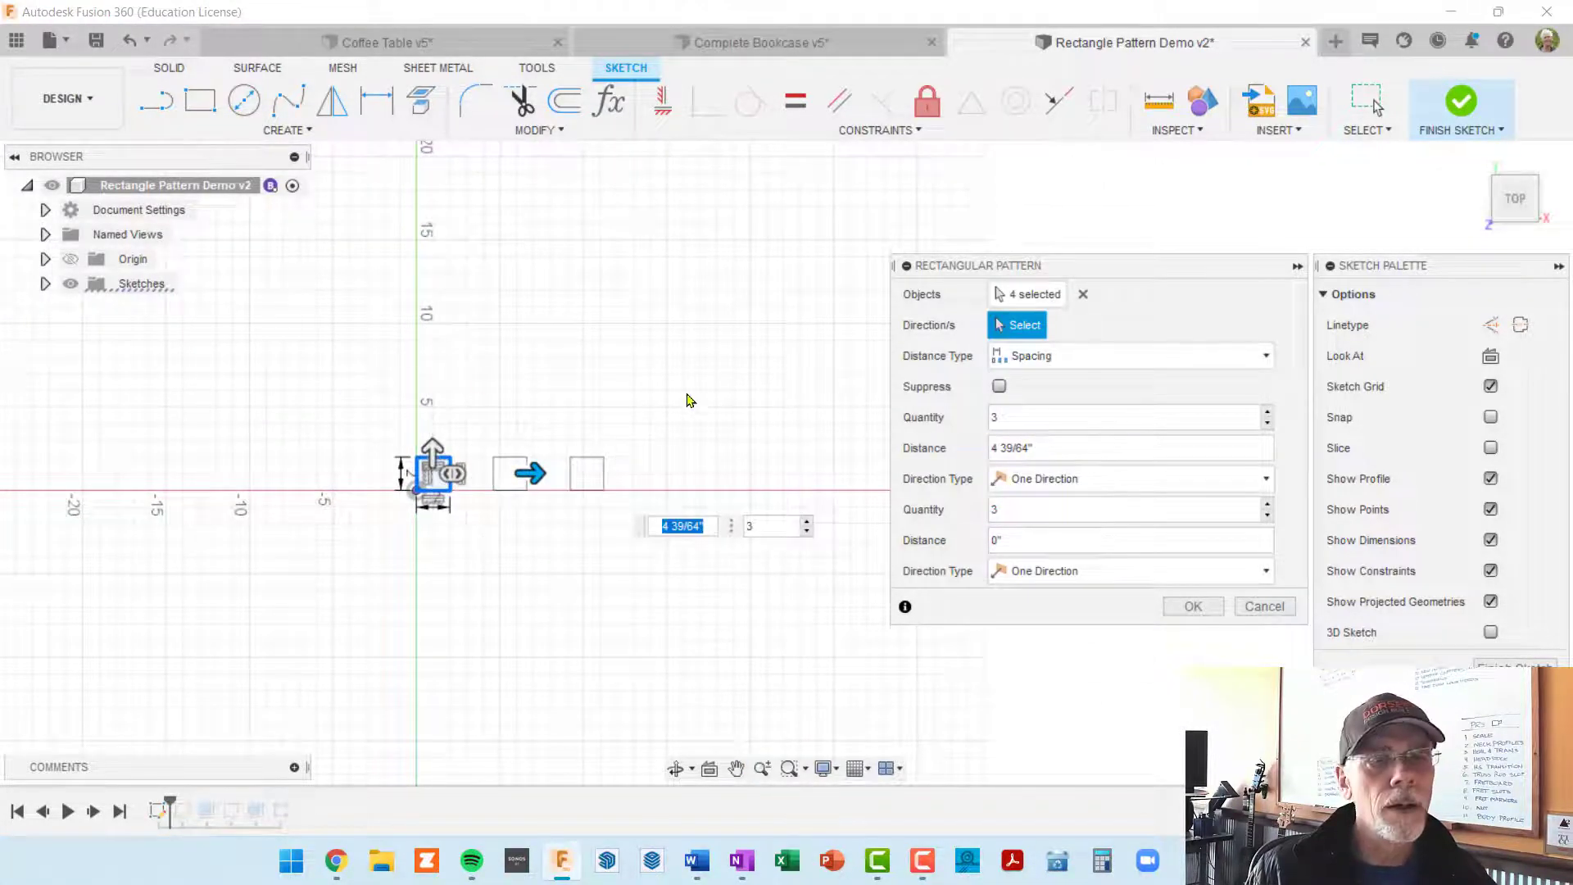
middle_click_drag(651, 474, 654, 411)
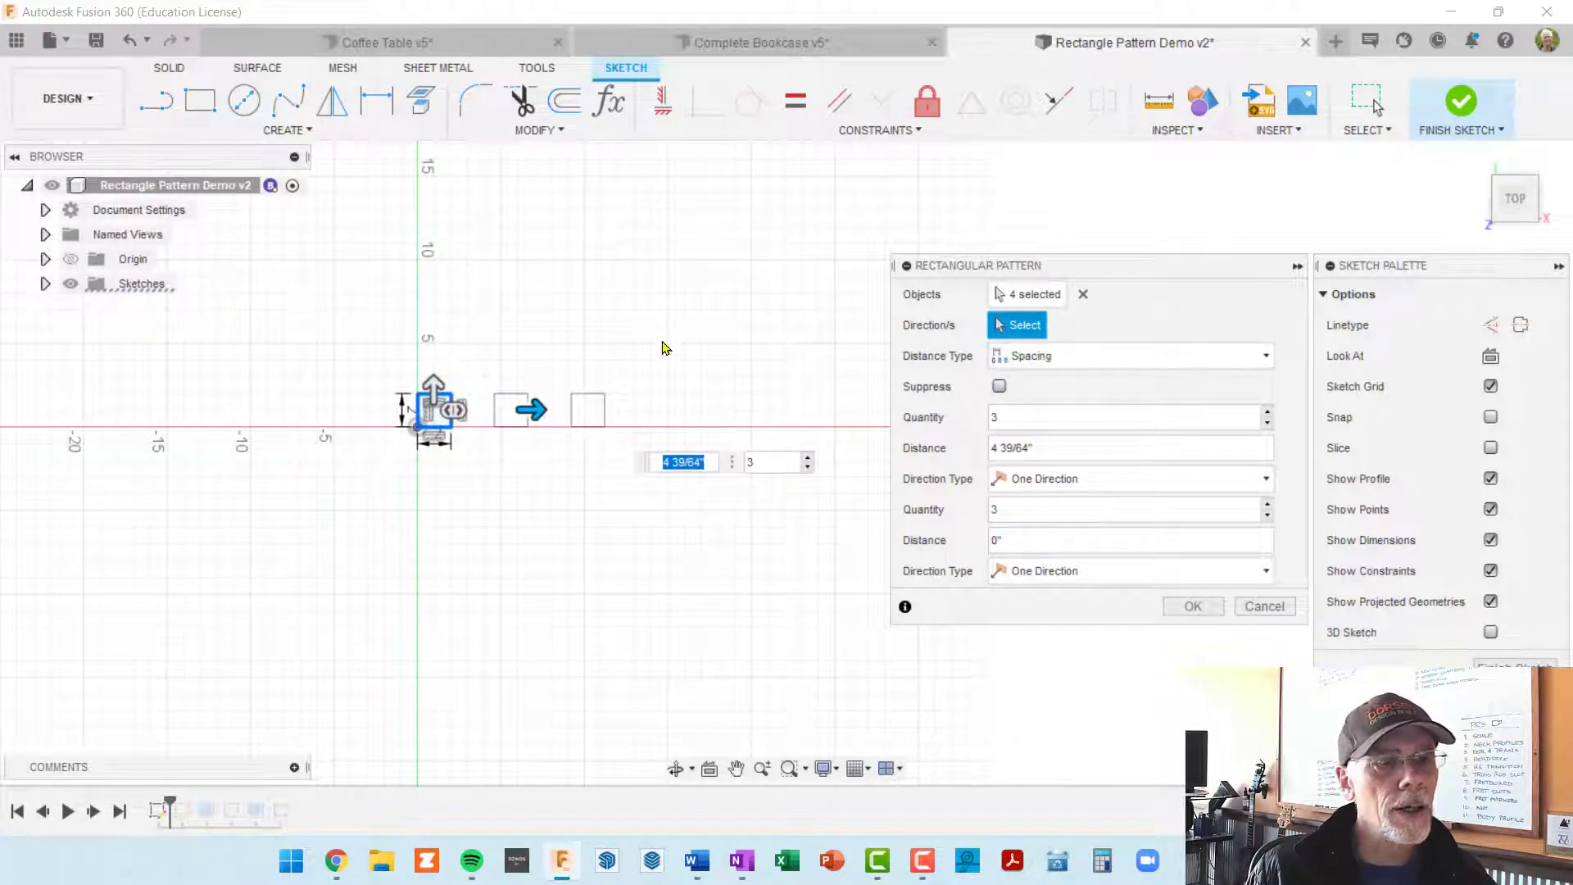
middle_click_drag(660, 342, 599, 385)
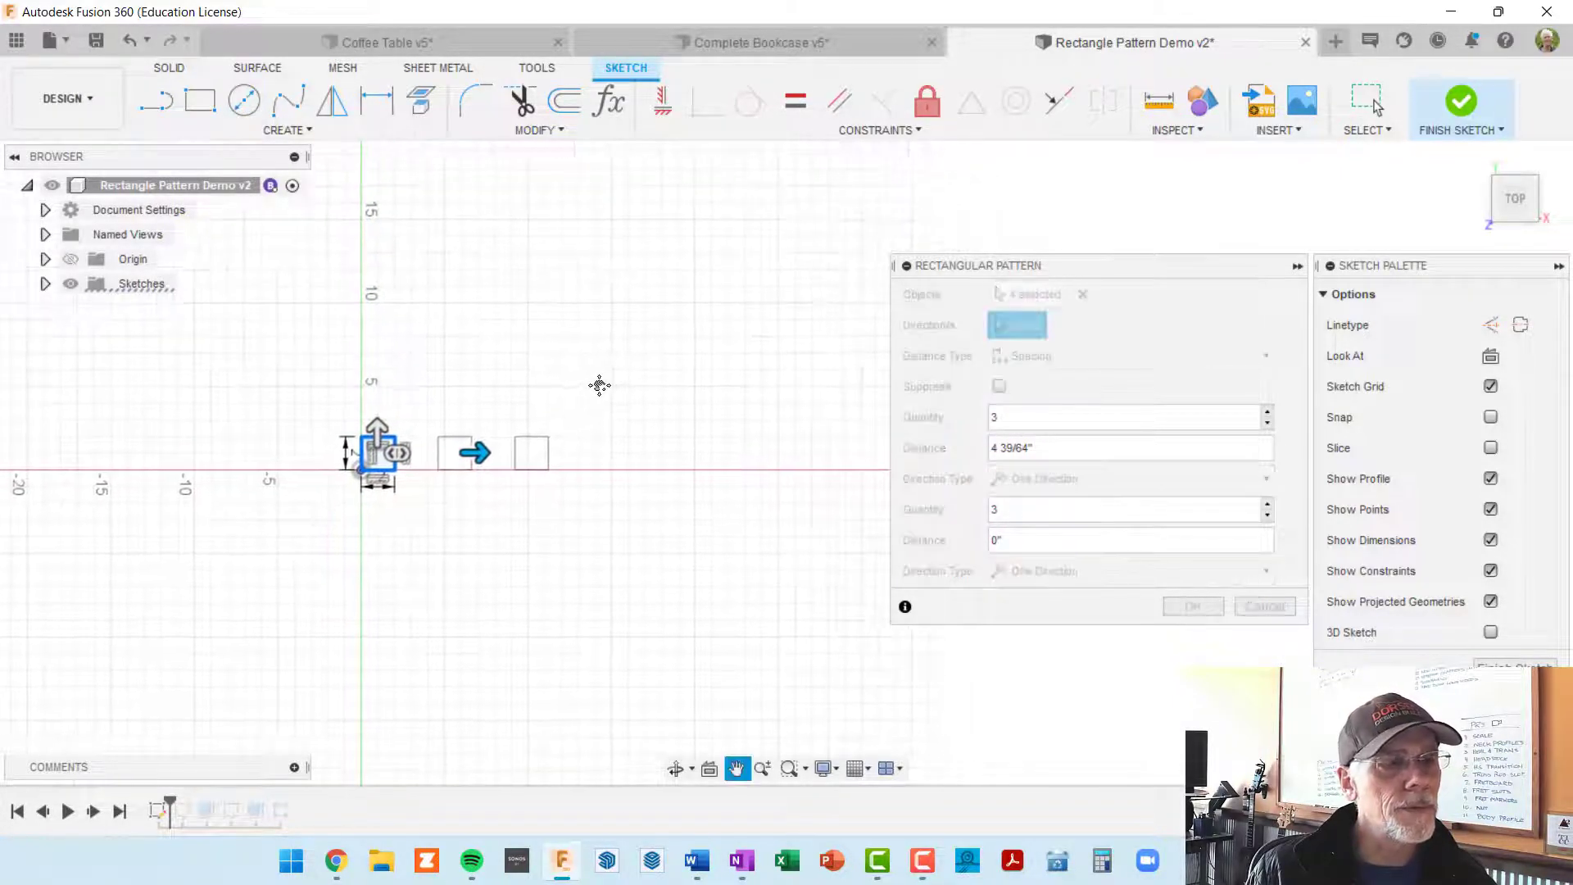
Step: Choose Spacing as the pattern's distance type and set the horizontal quantity to 7
left_click(1269, 355)
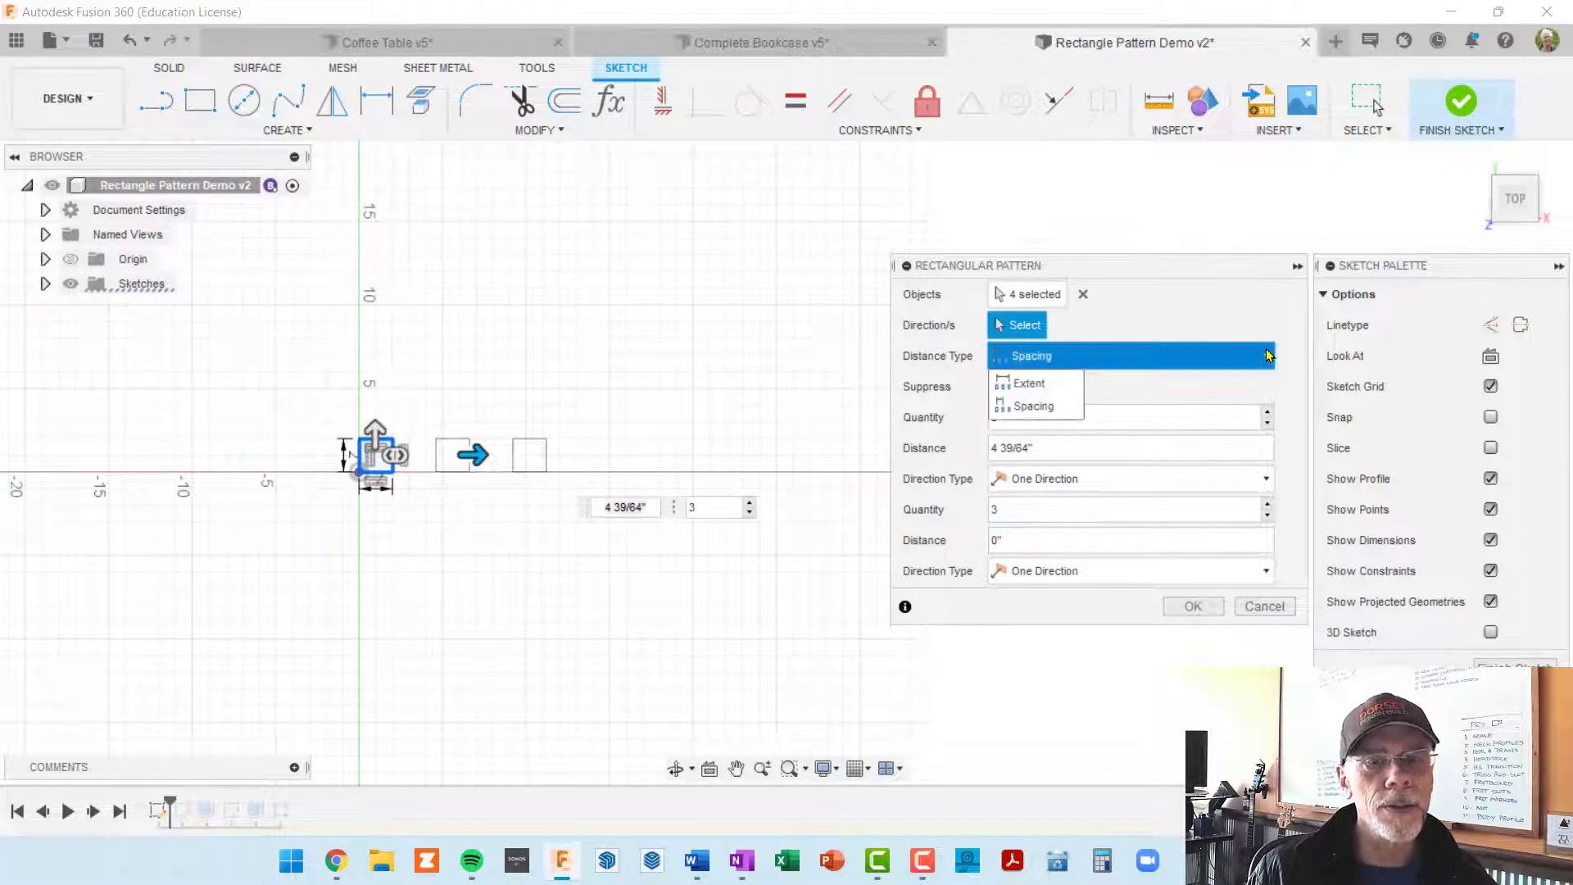
left_click(1063, 407)
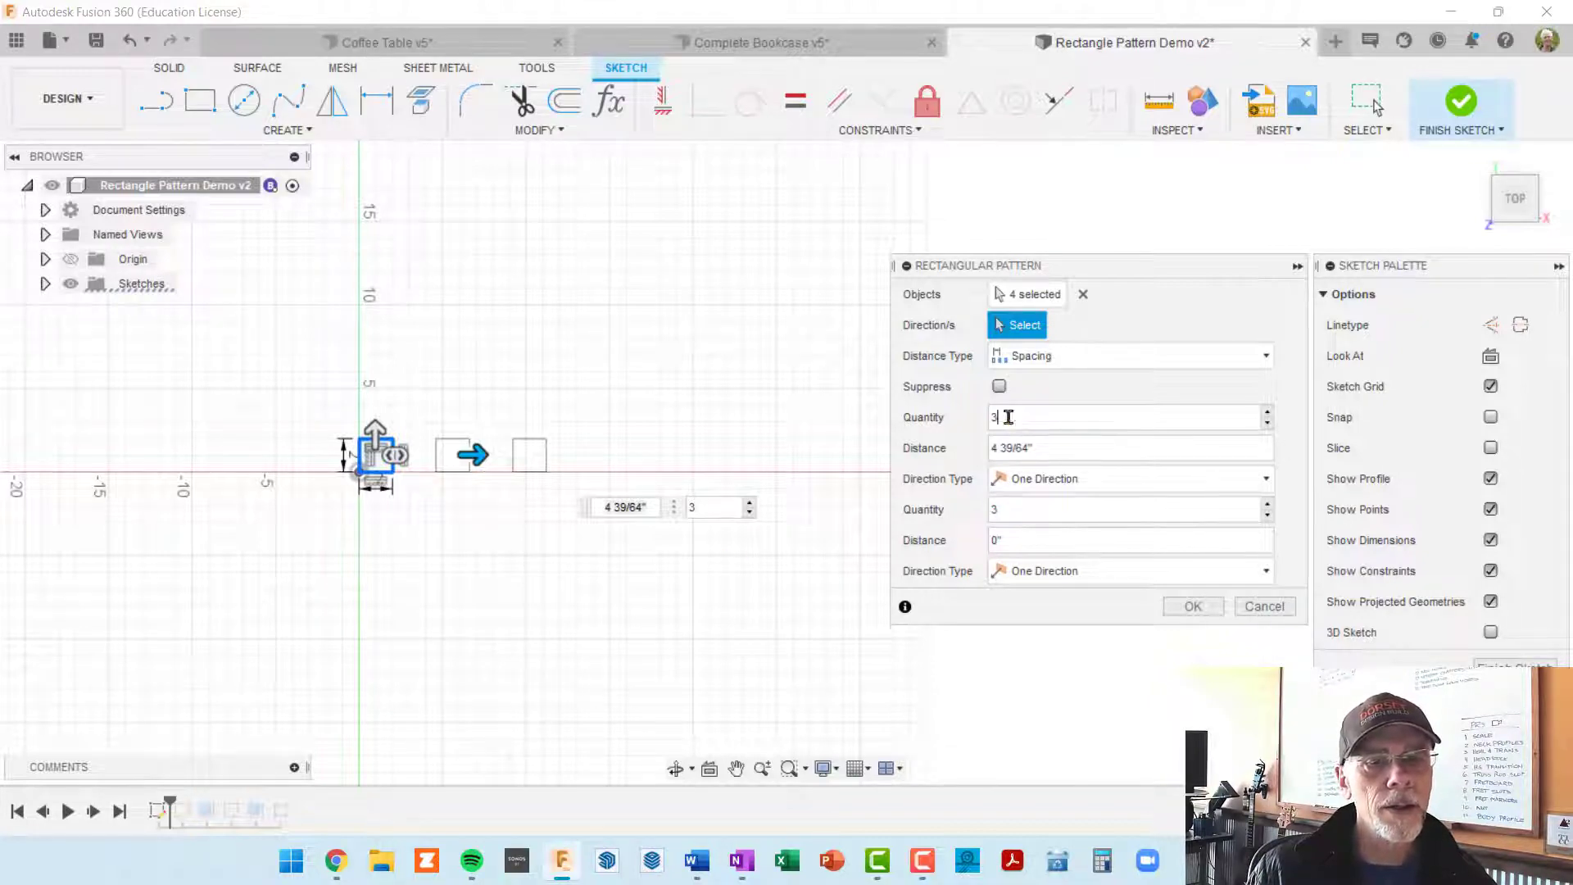
left_click(1036, 429)
key("BackSpace")
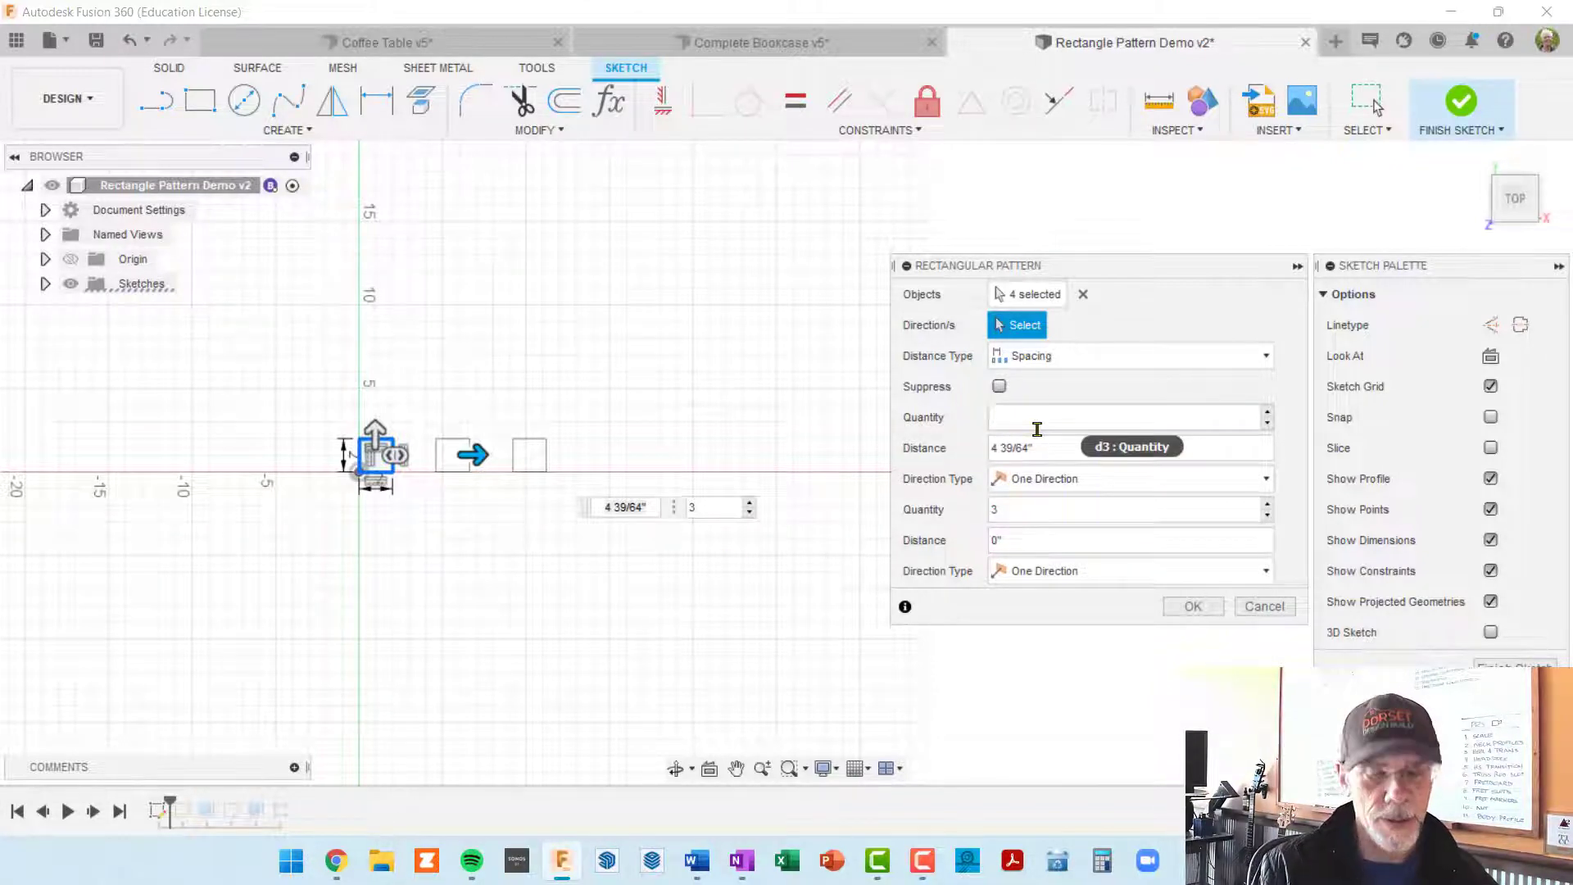
type("7")
scroll(647, 595, "down", 2)
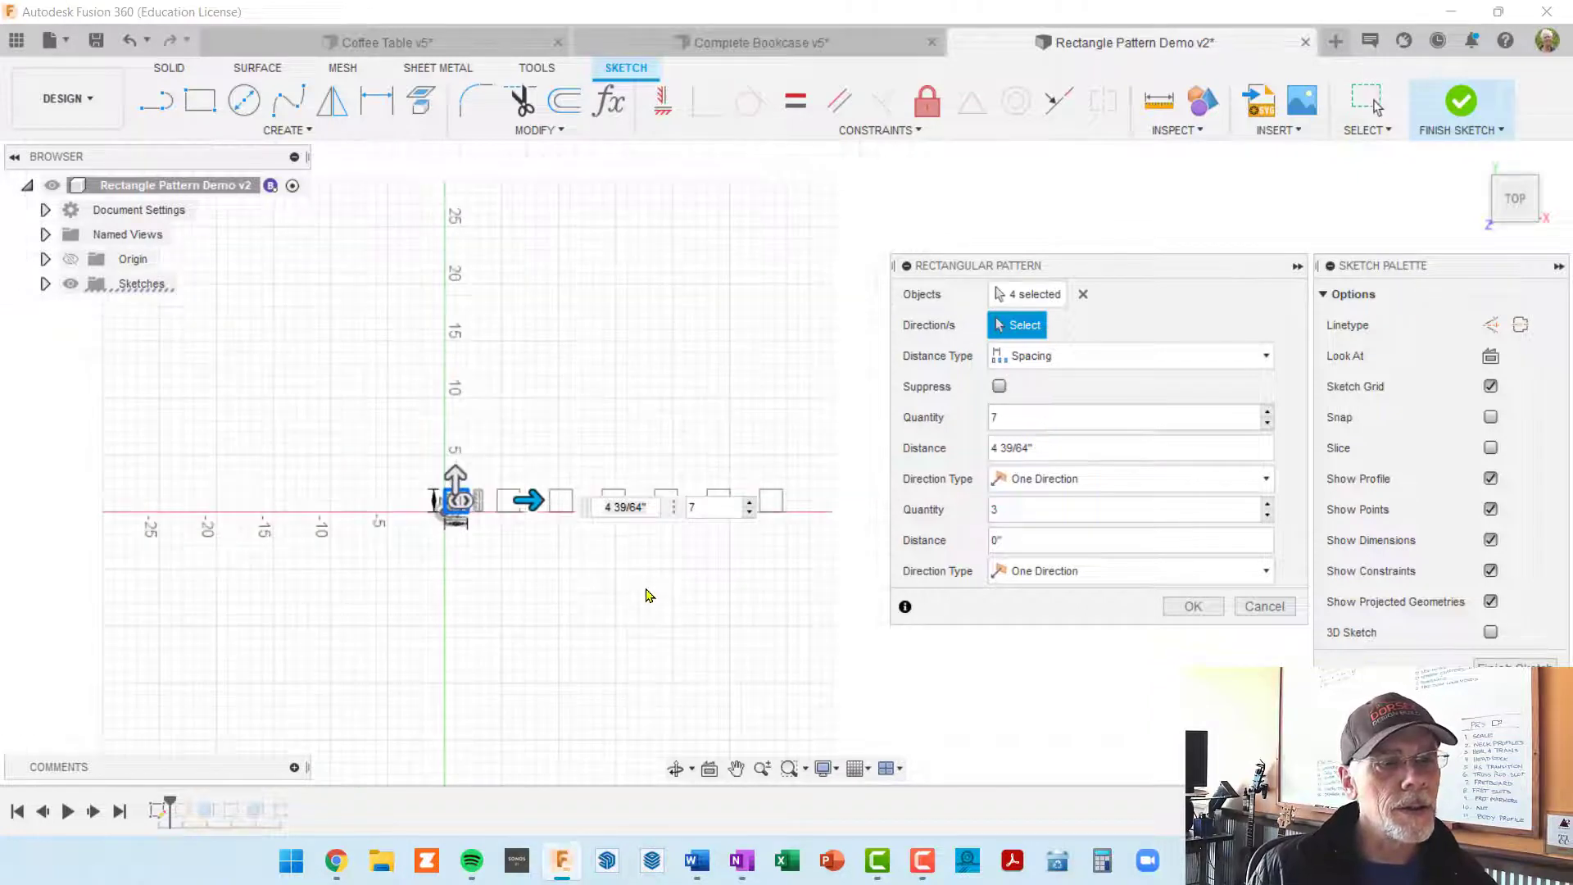
middle_click_drag(647, 596, 617, 446)
scroll(437, 399, "up", 2)
scroll(437, 399, "down", 2)
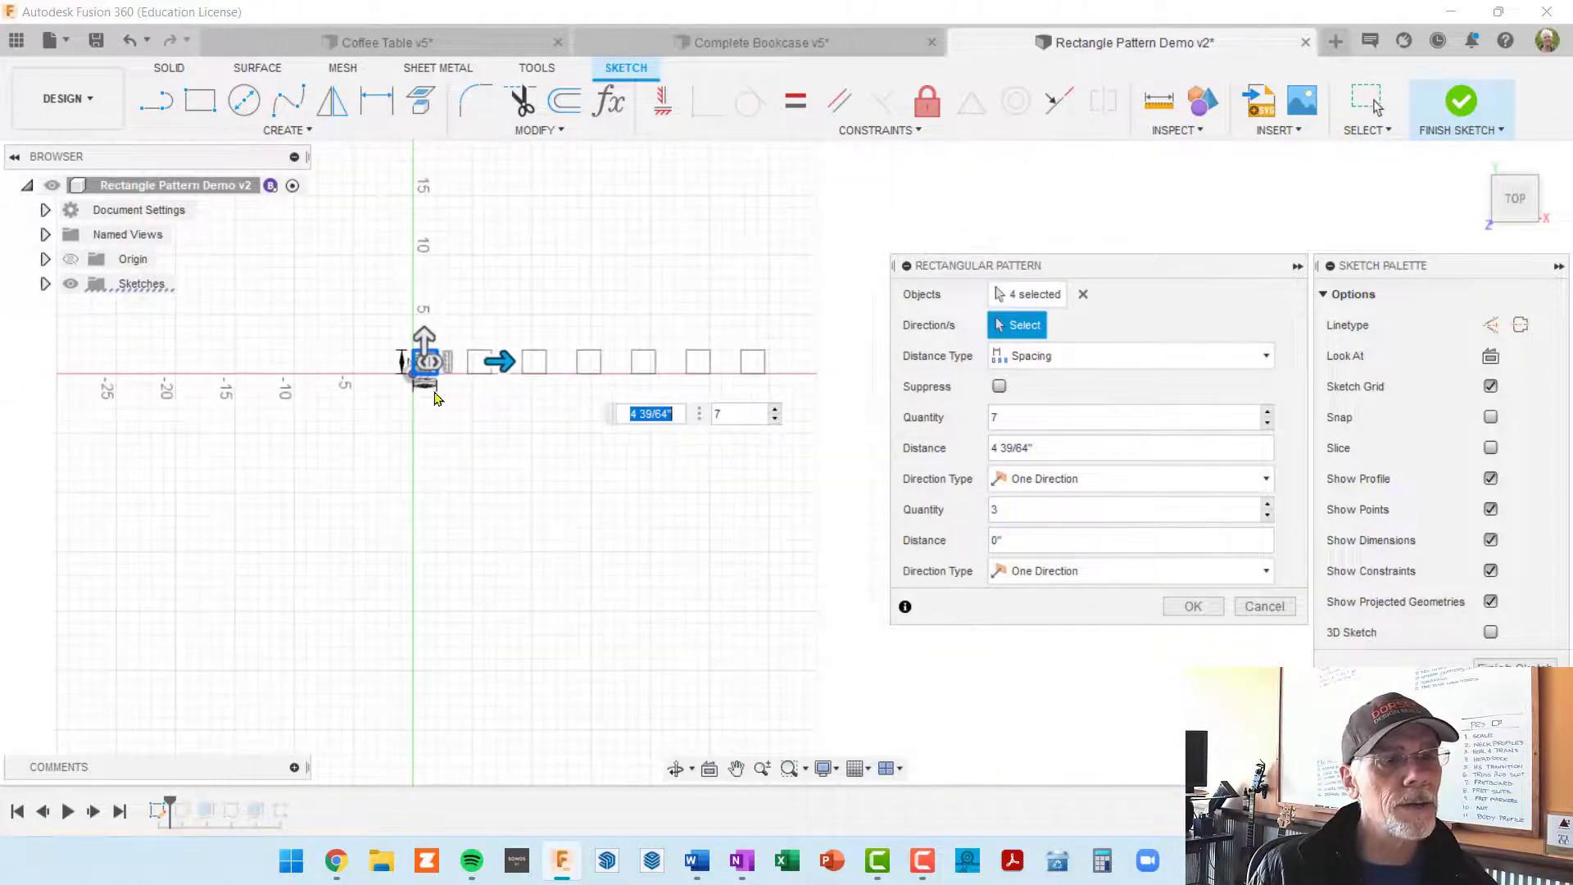
key("Tab")
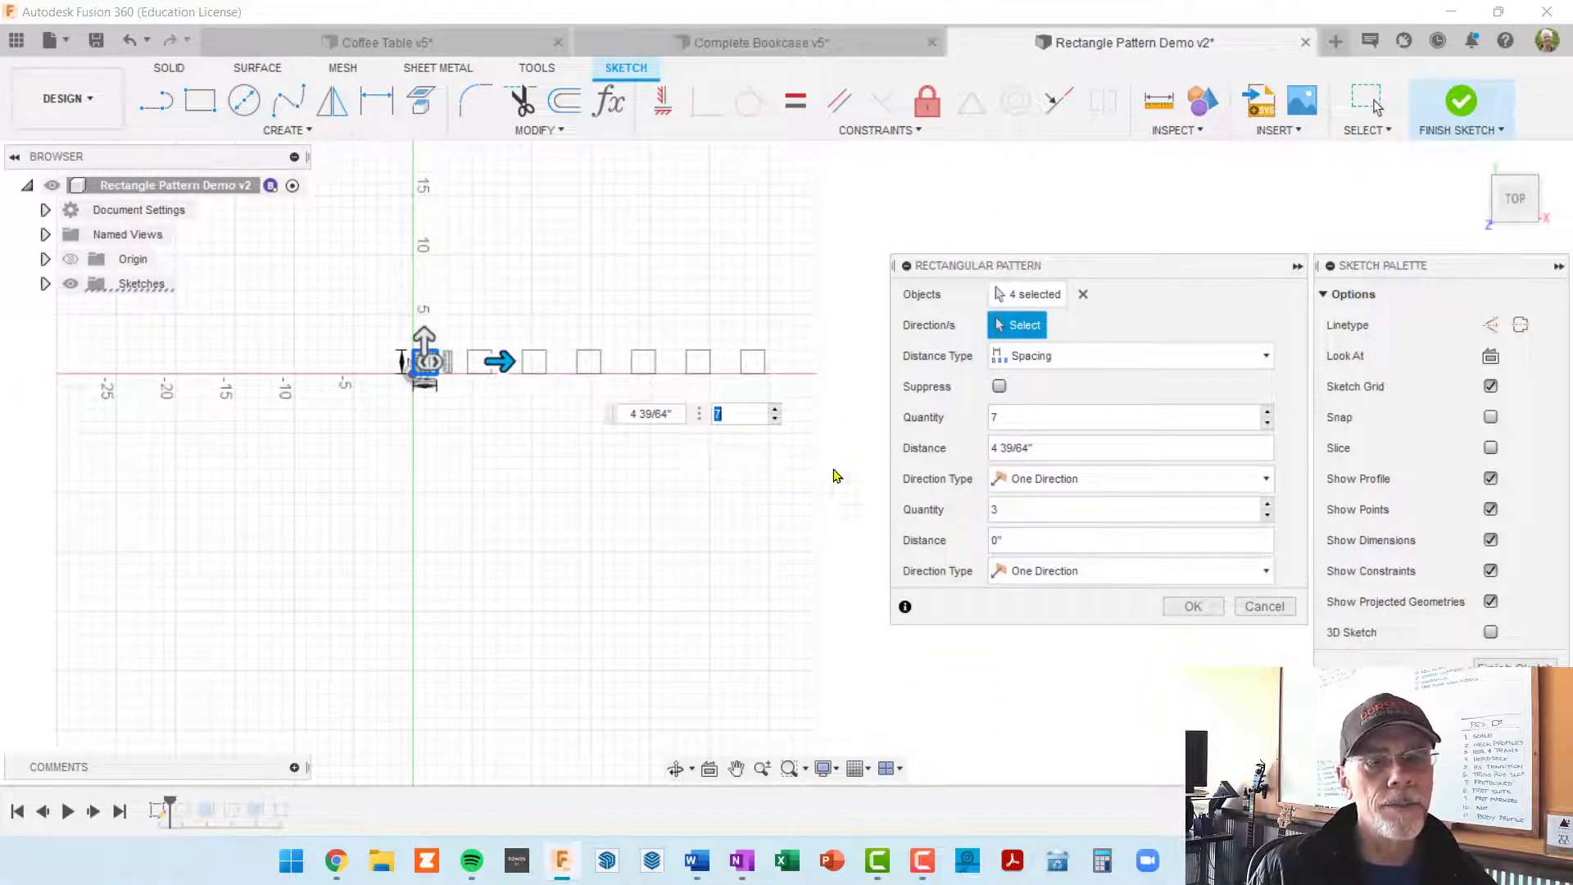
Step: Set the pattern's horizontal distance to 2 in
left_click(1068, 449)
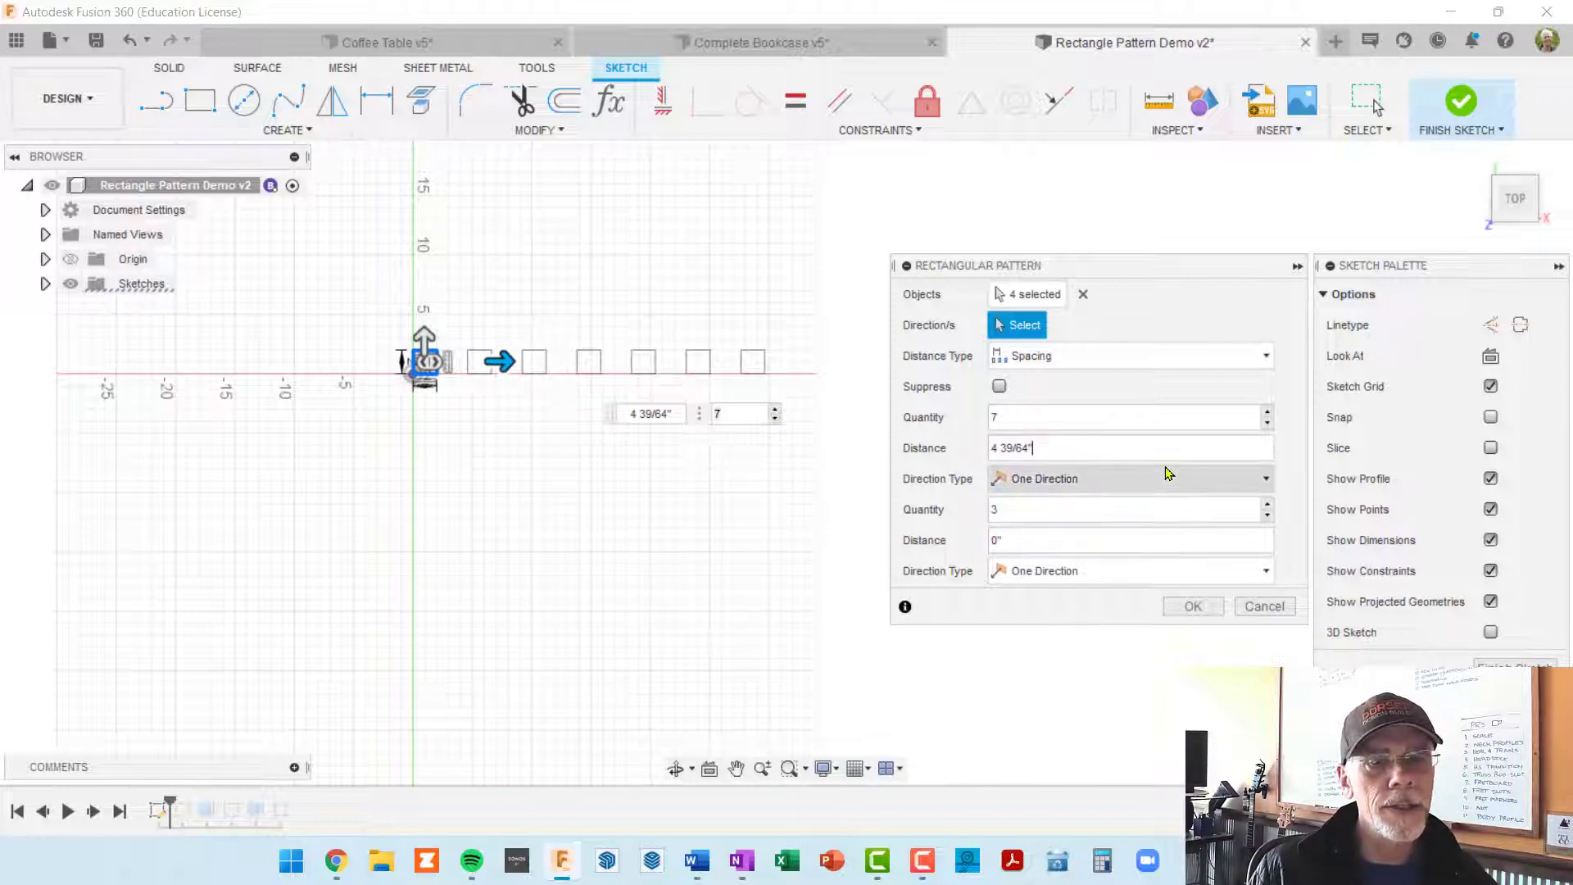
key("ctrl+a")
type("2")
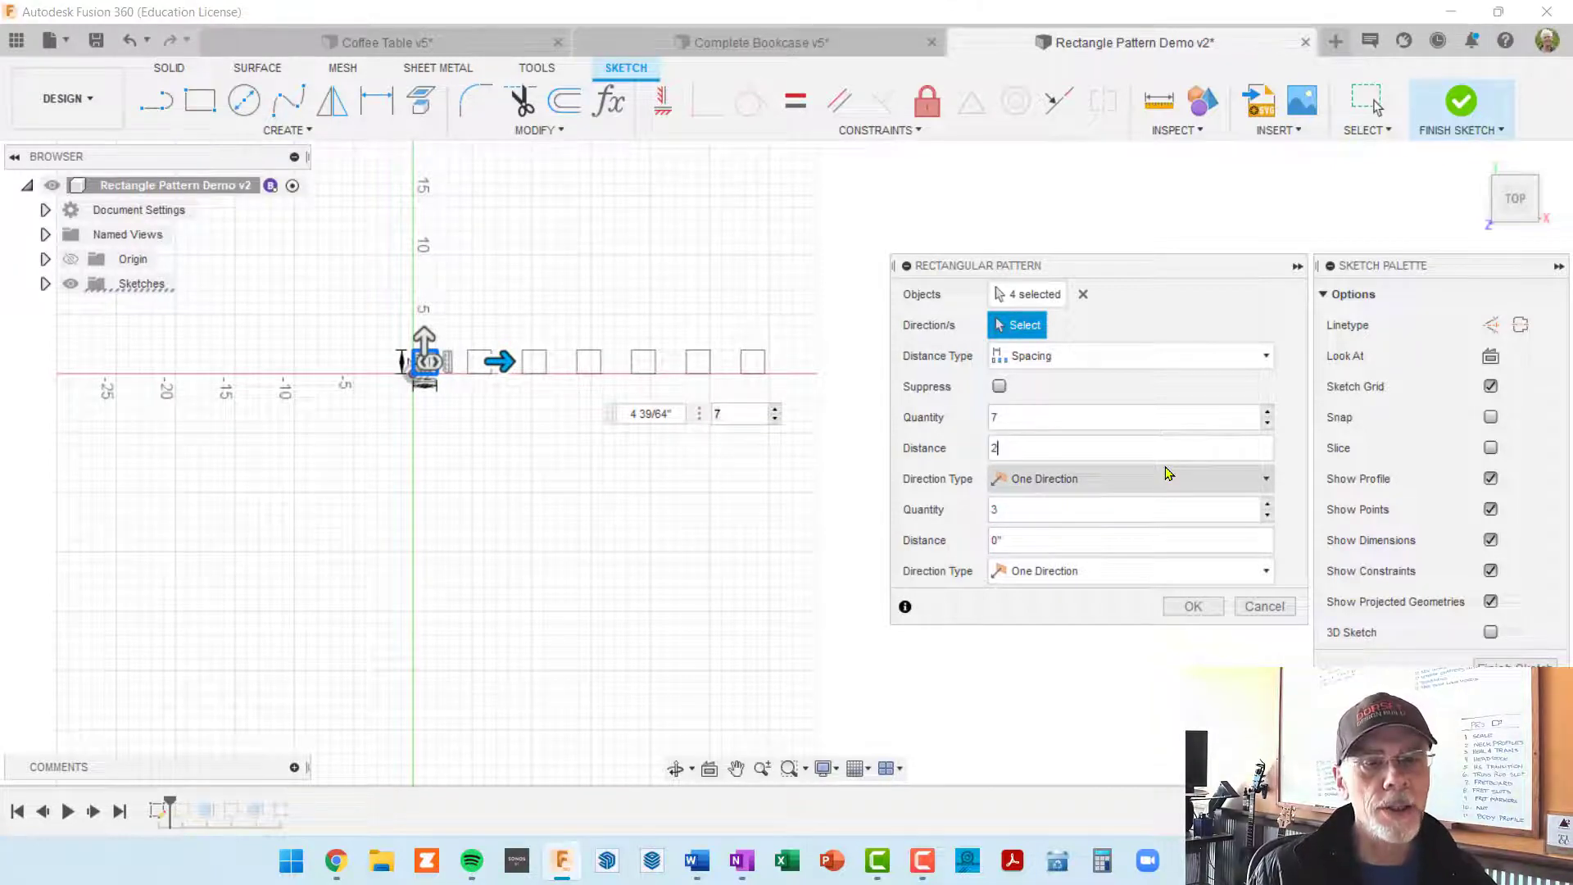
scroll(479, 425, "up", 4)
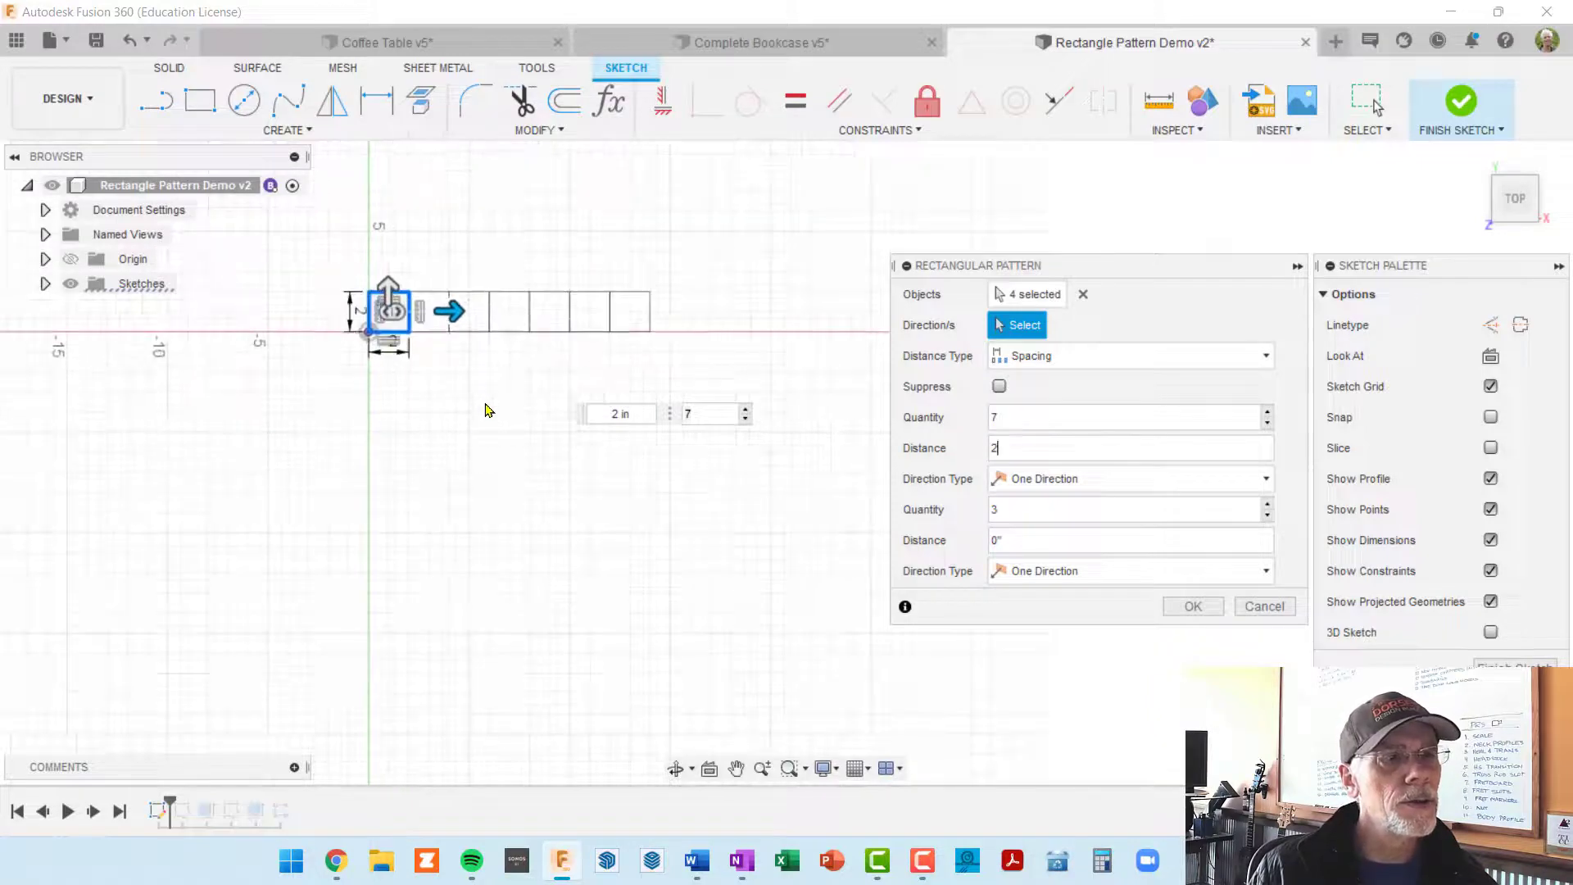
scroll(462, 414, "up", 2)
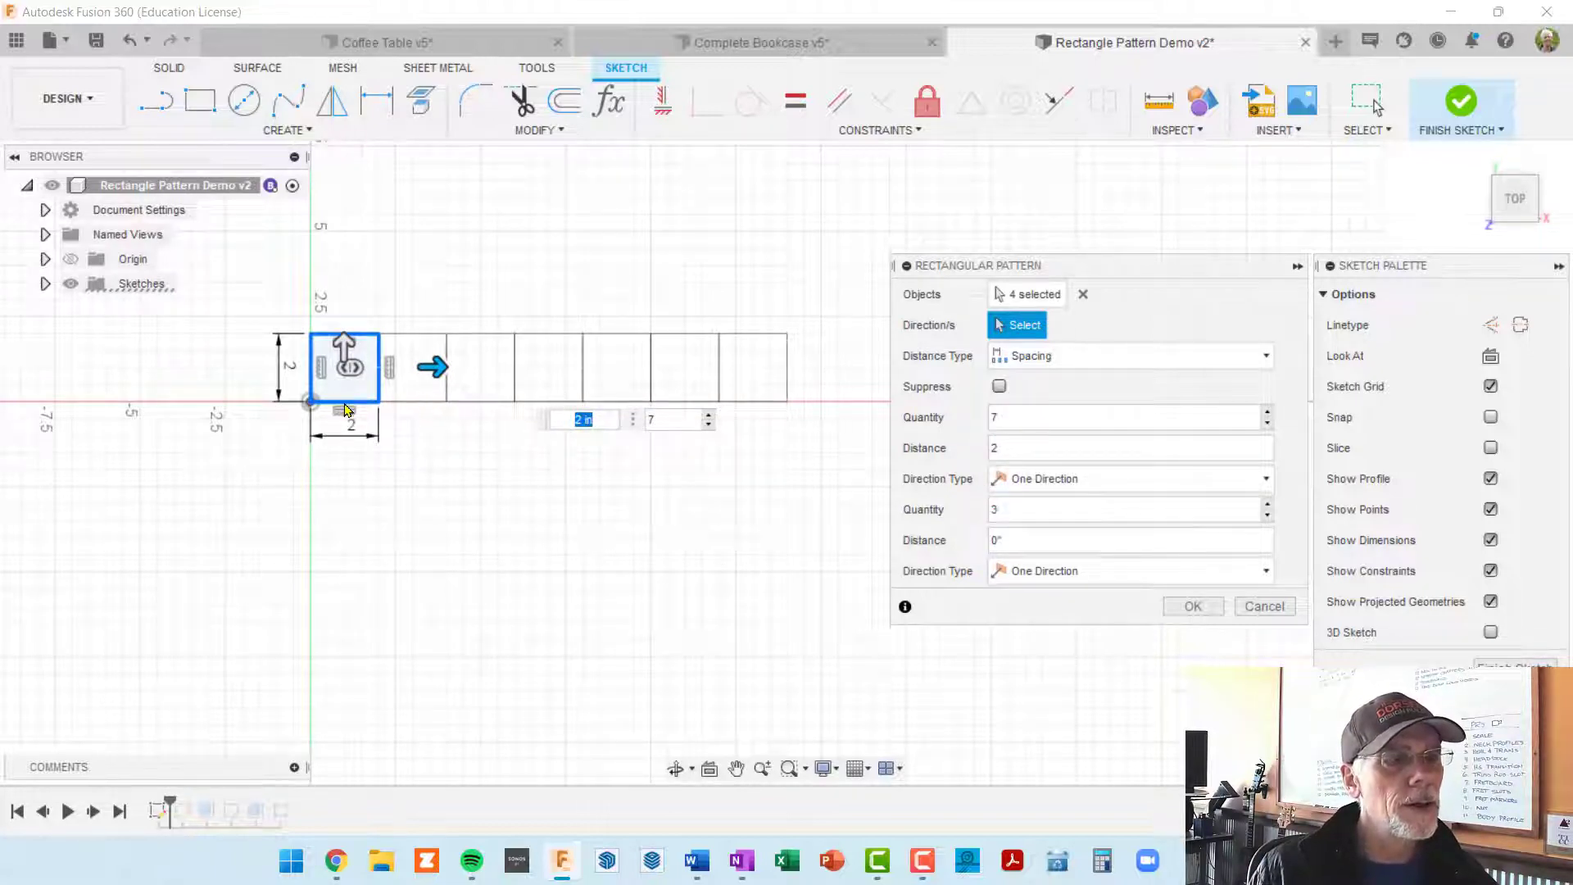
key("Tab")
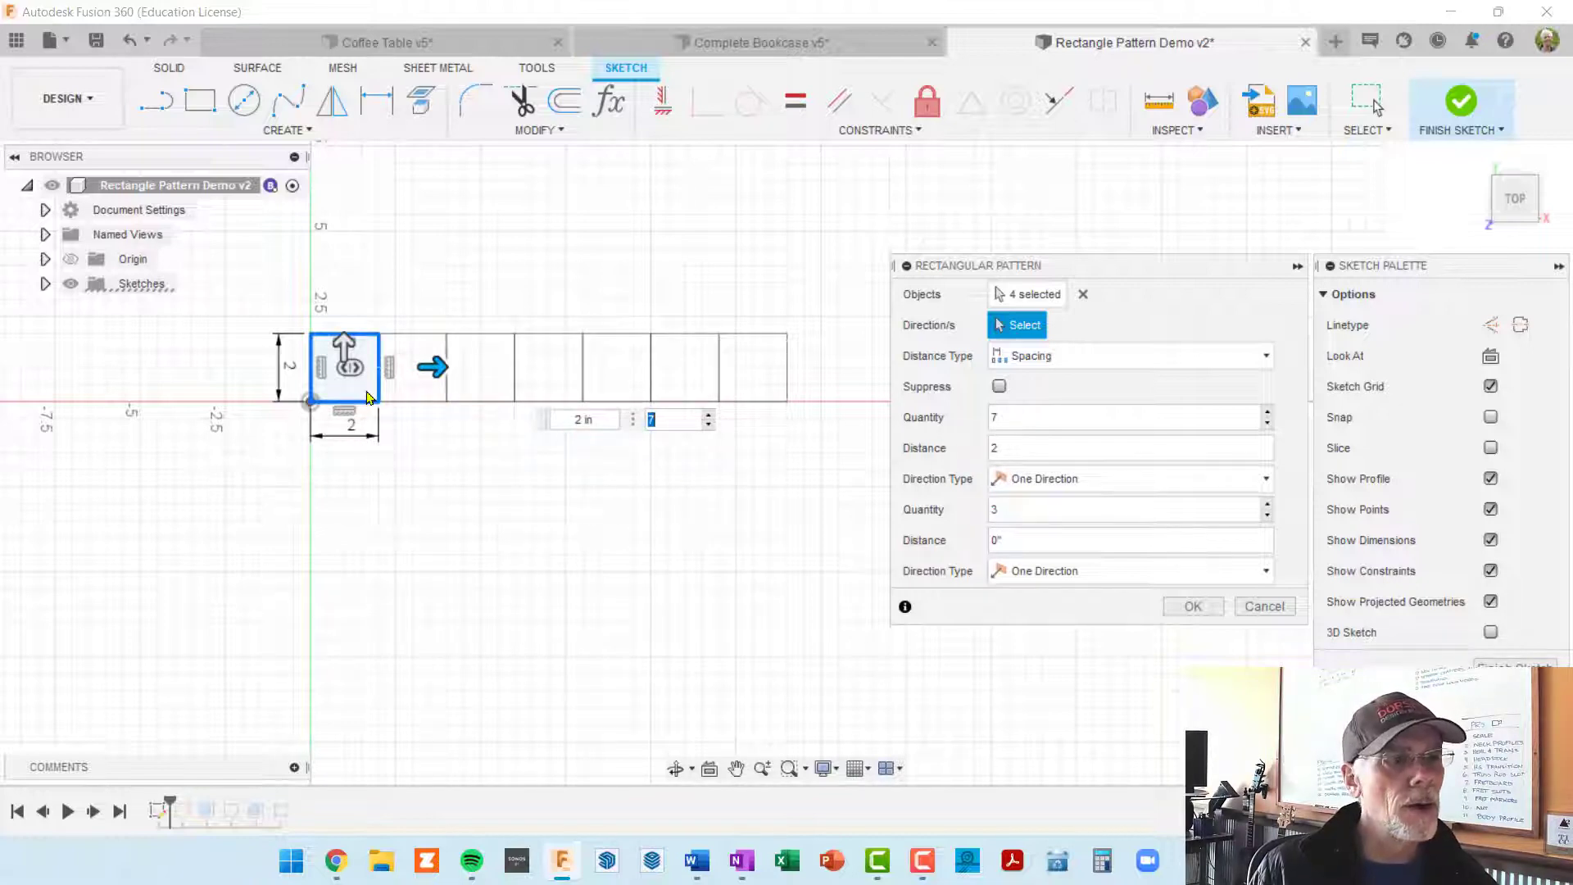
Step: Set the horizontal distance between the patterned squares to 4 in
left_click(1004, 447)
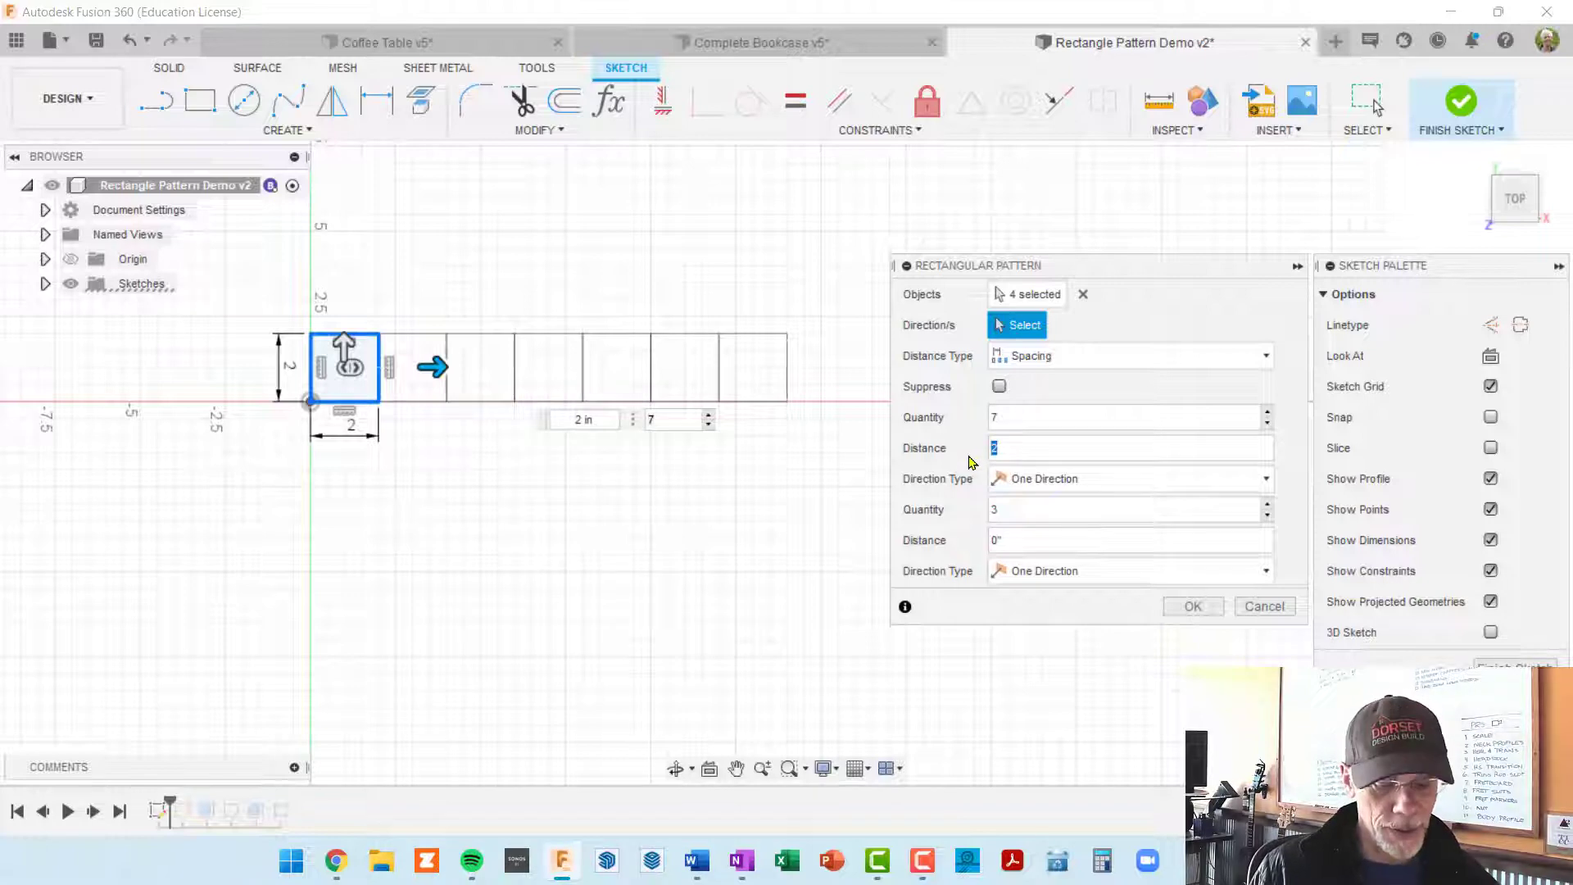
type("4")
scroll(660, 483, "down", 3)
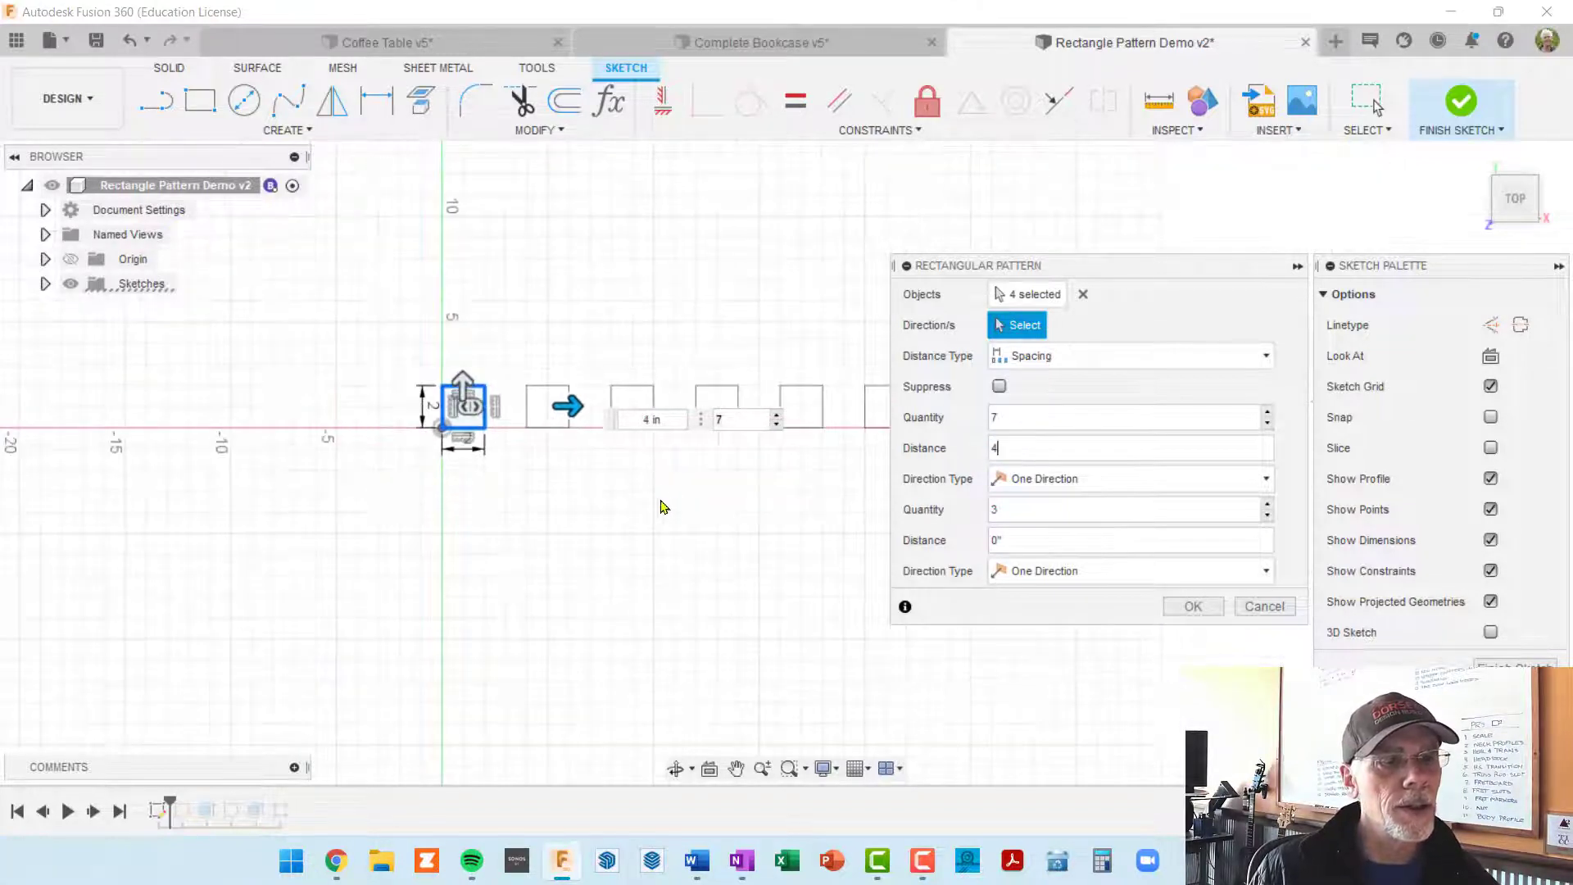
middle_click_drag(660, 502, 474, 516)
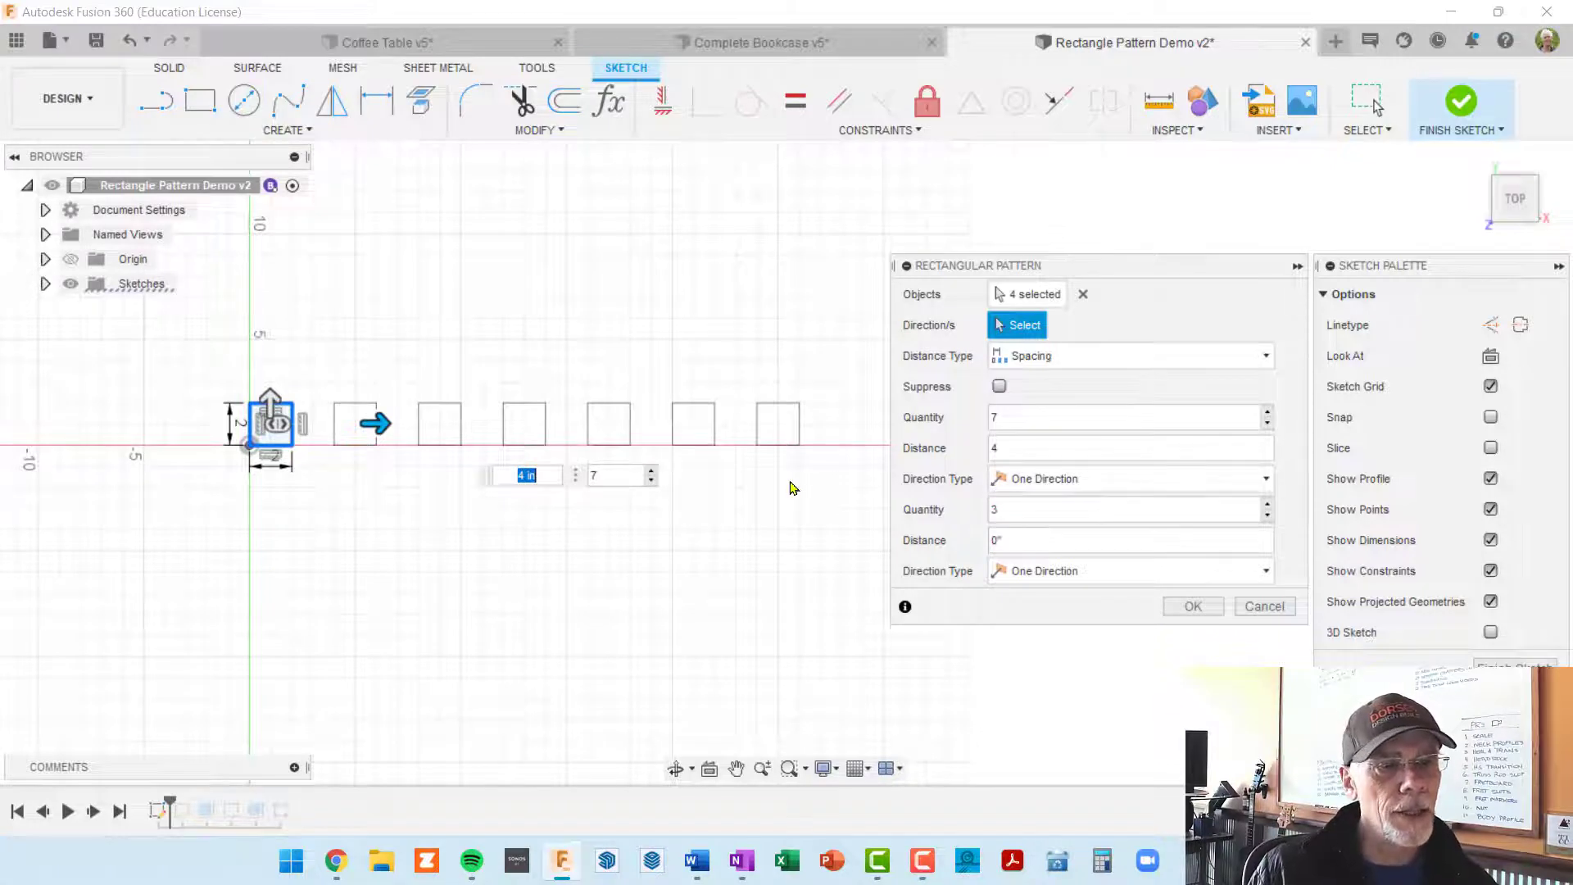
middle_click_drag(790, 478, 785, 477)
key("Tab")
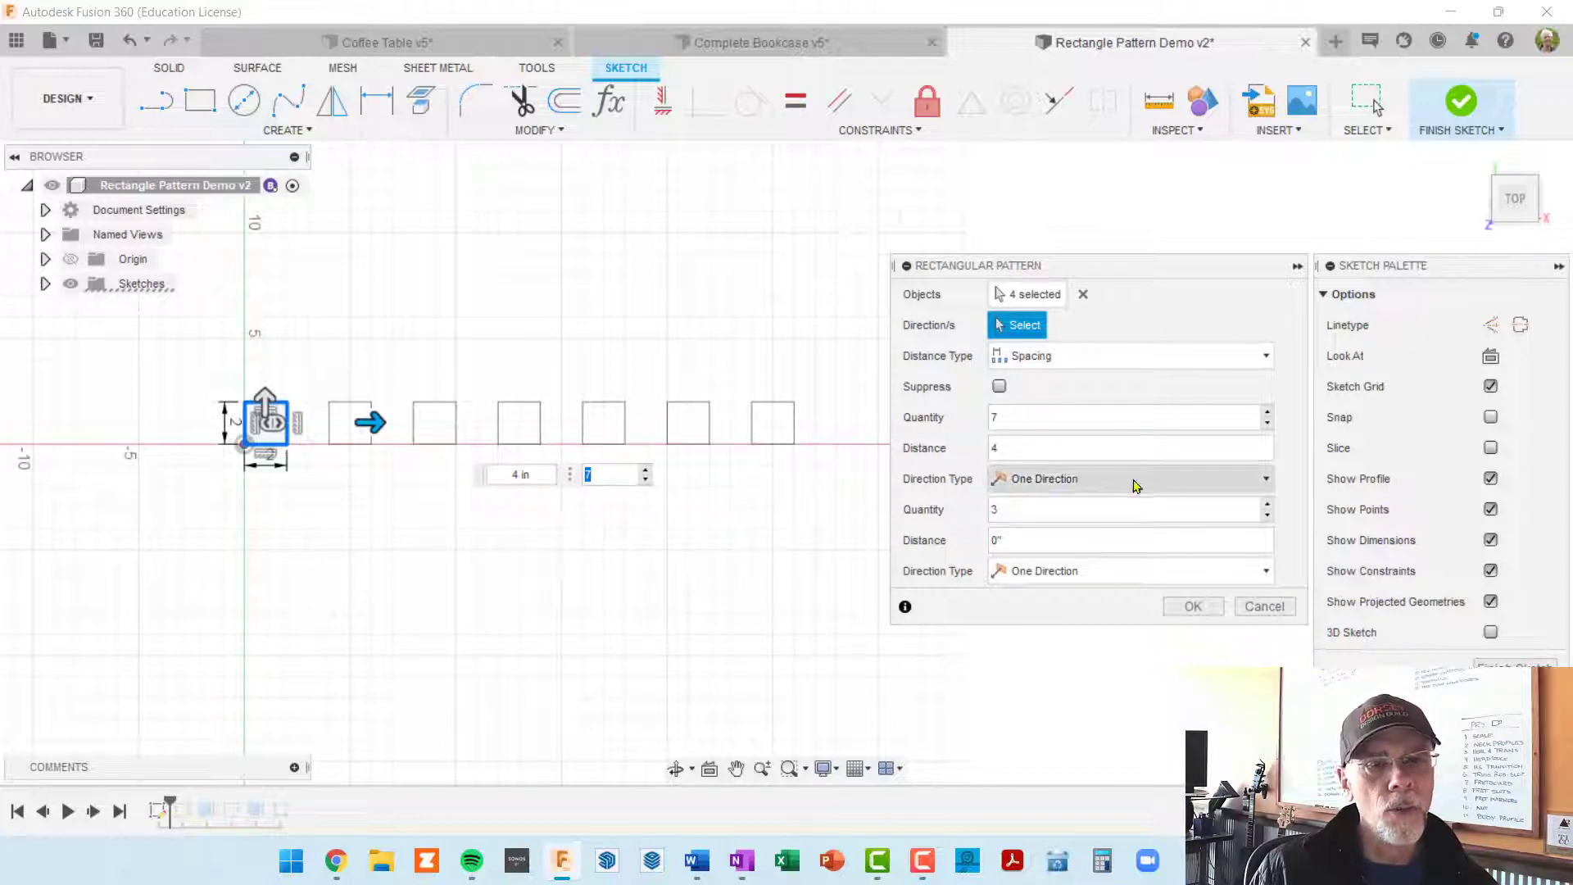
Step: Change the horizontal direction type of the pattern to Symmetric
left_click(1267, 481)
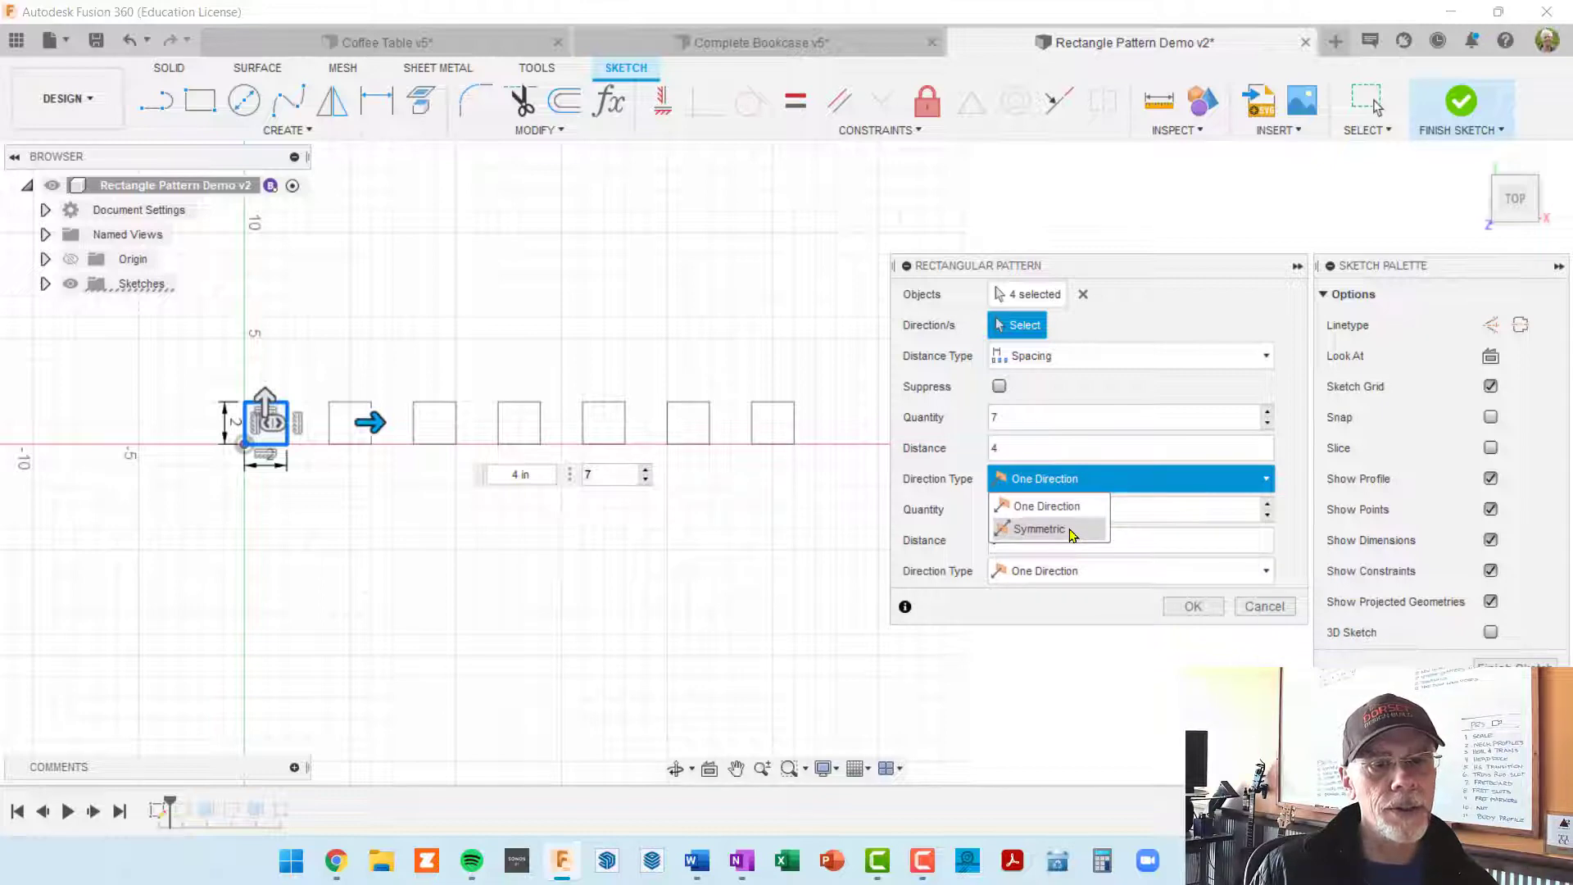
left_click(1038, 529)
scroll(653, 566, "down", 3)
middle_click_drag(648, 561, 745, 512)
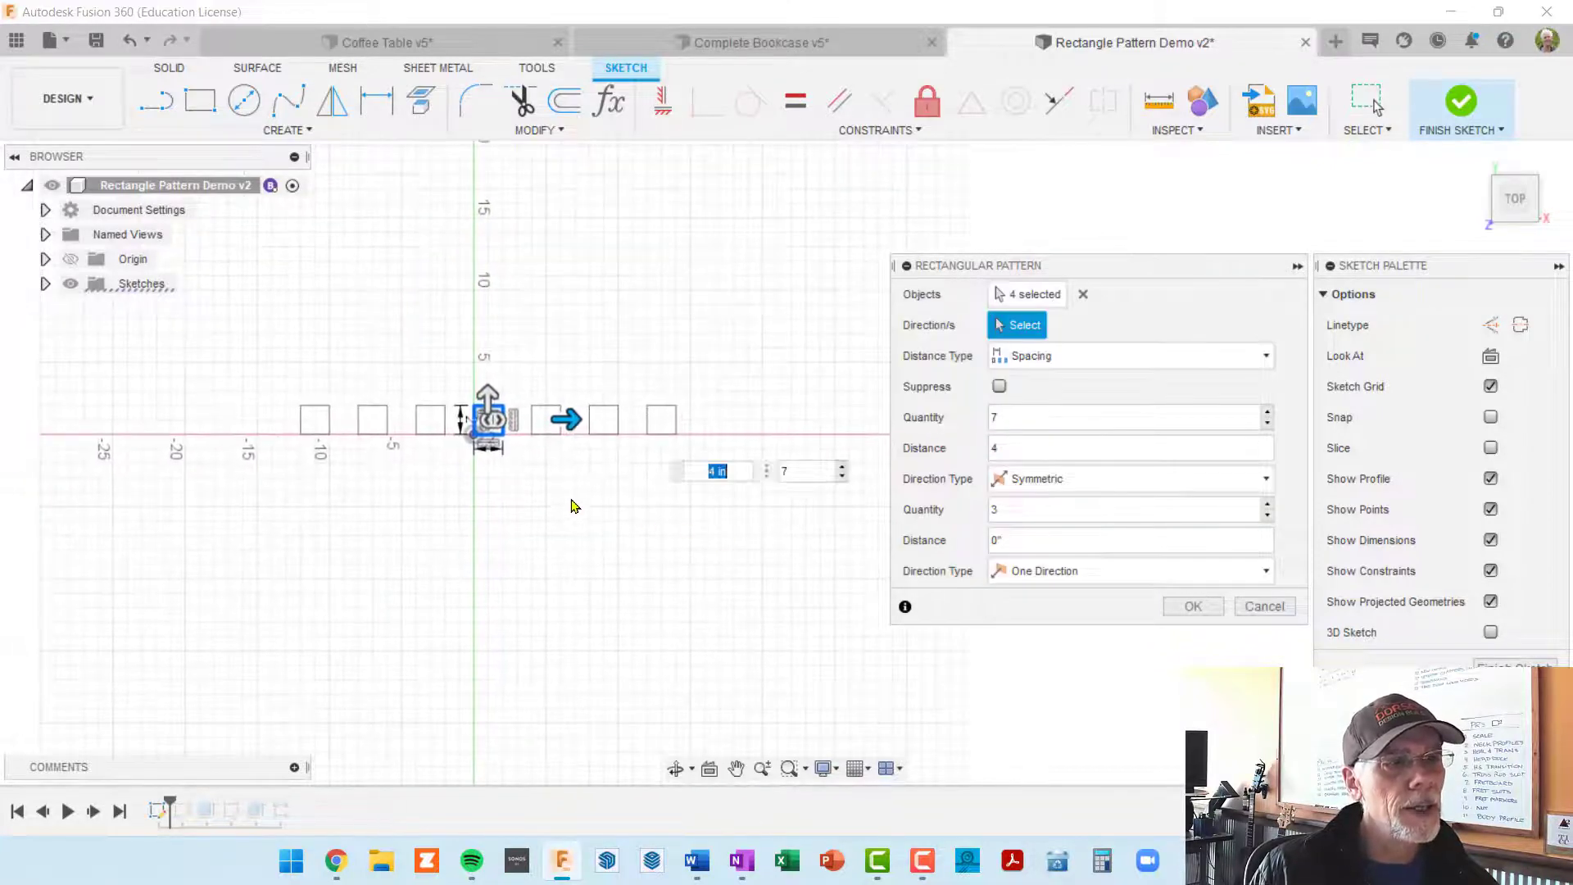
scroll(541, 493, "up", 3)
key("Tab")
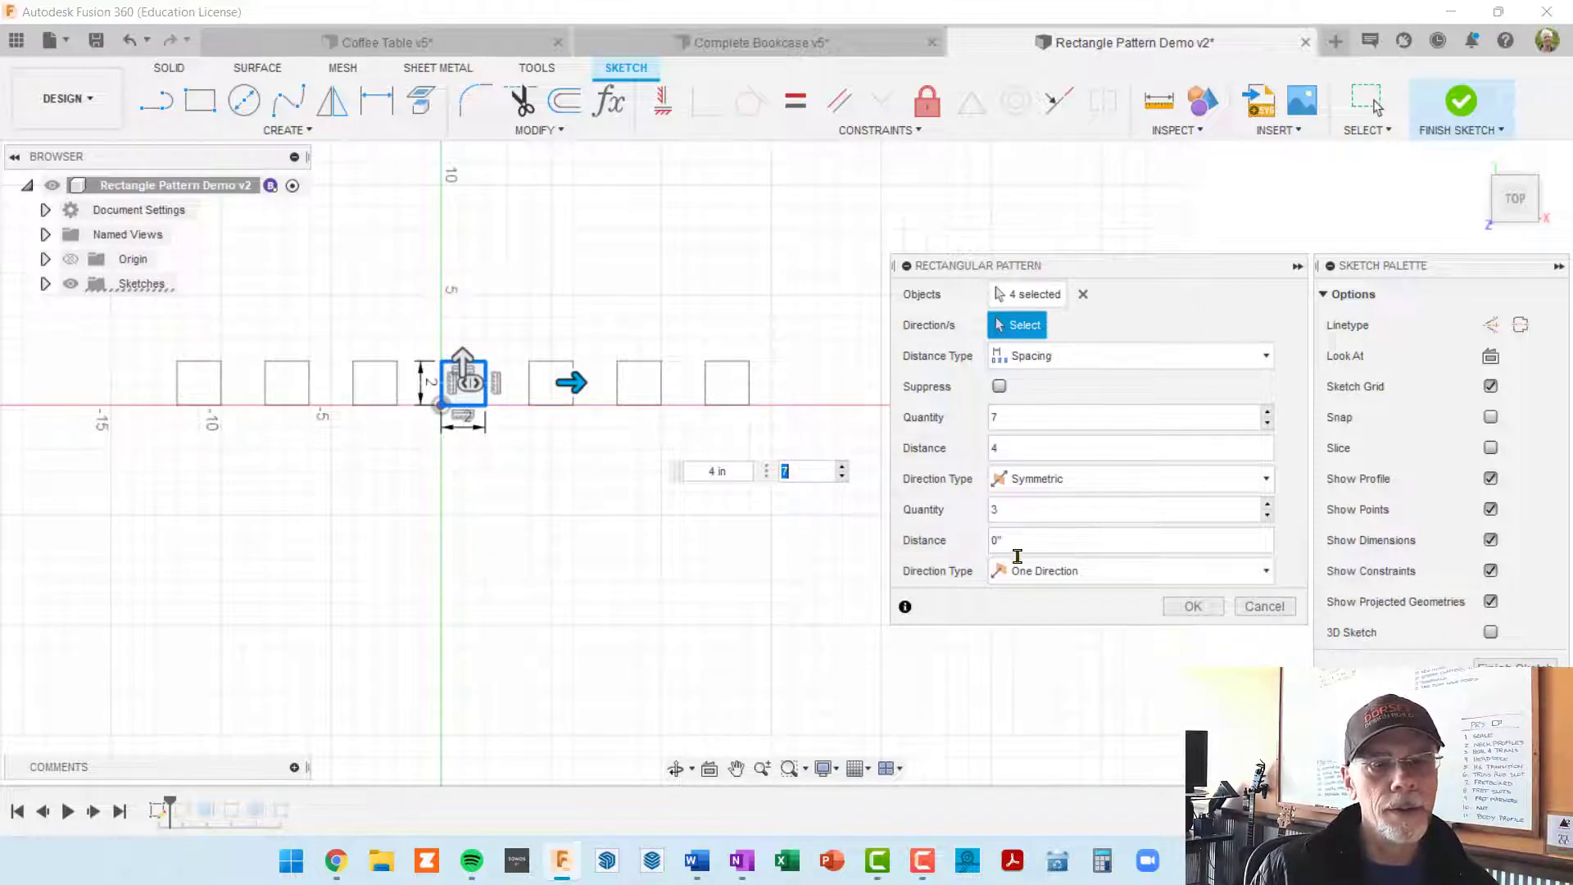
Step: Set the pattern's vertical distance to 4 in, extending the row of squares upward into a grid
middle_click_drag(782, 560, 746, 618)
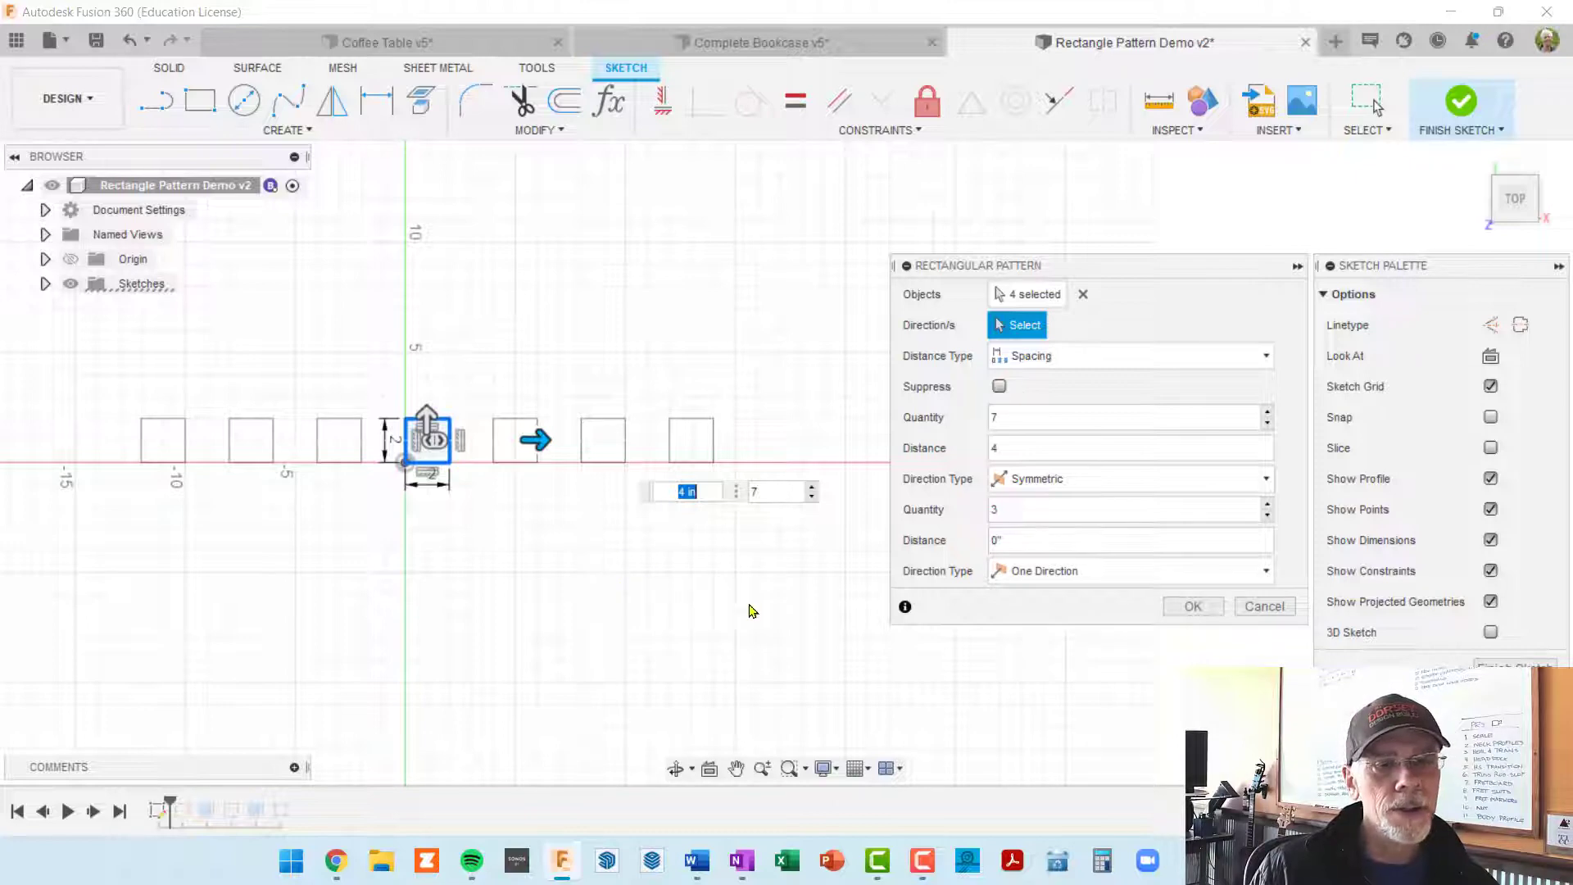
key("Tab")
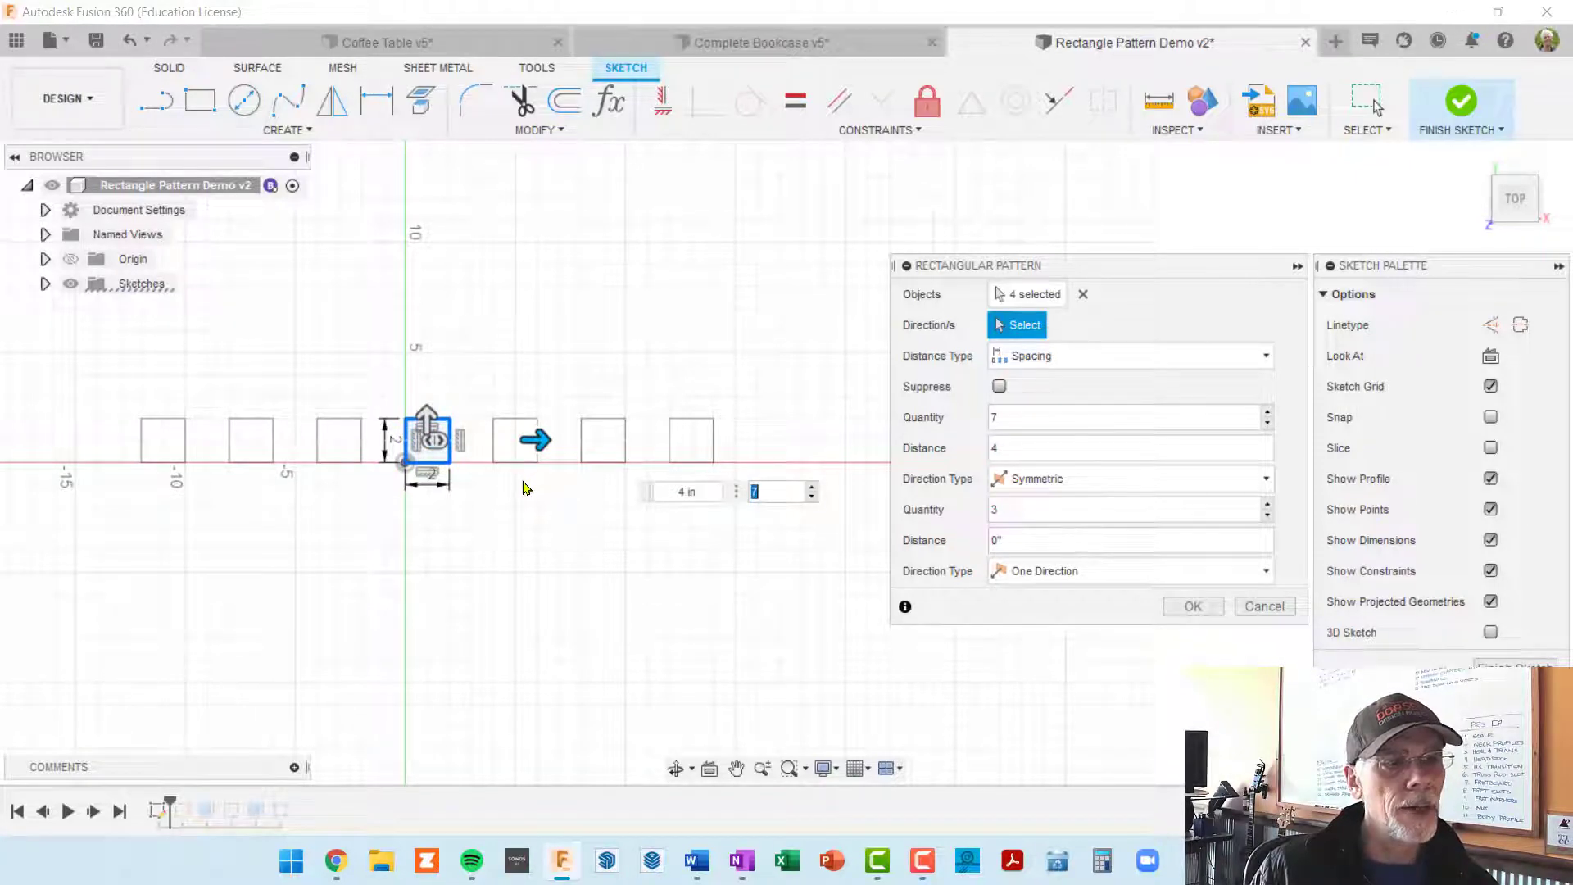
left_click(1032, 540)
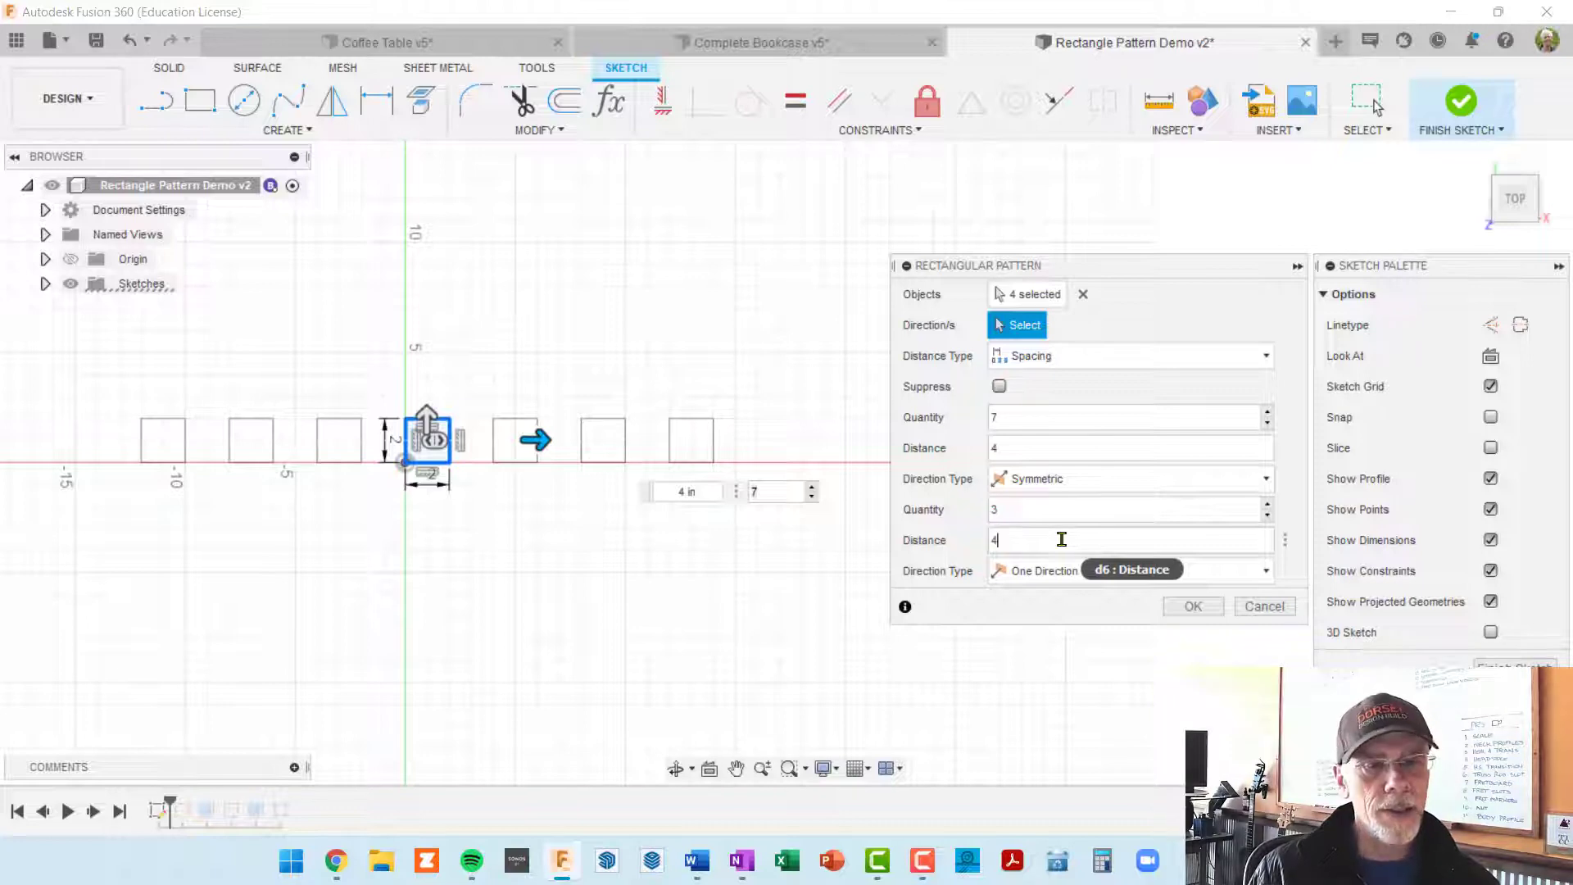
type("4")
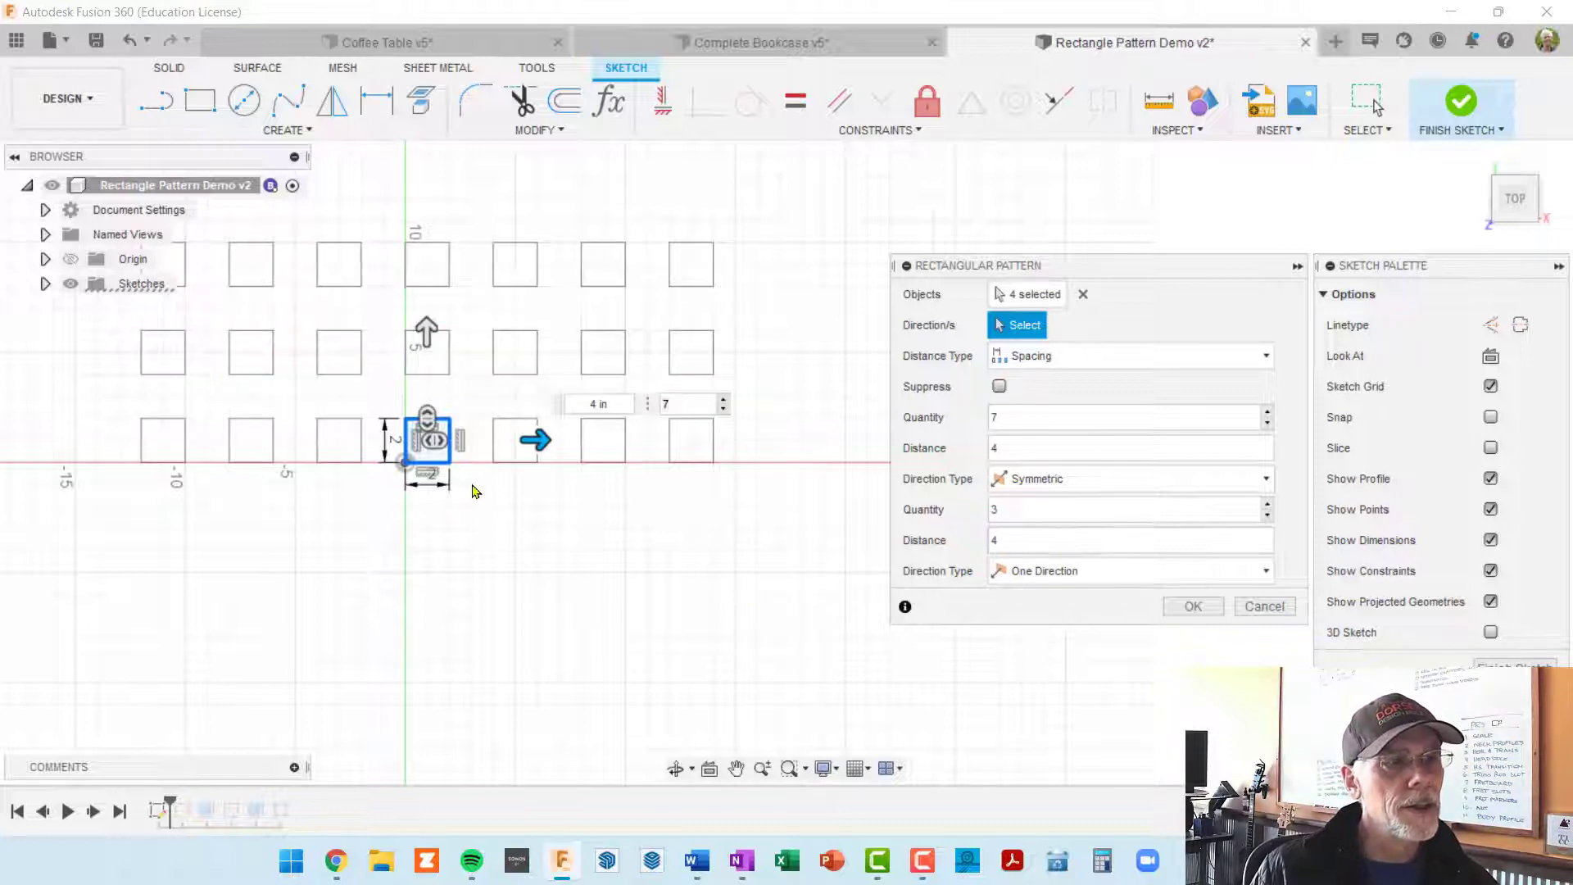
middle_click_drag(512, 538, 537, 636)
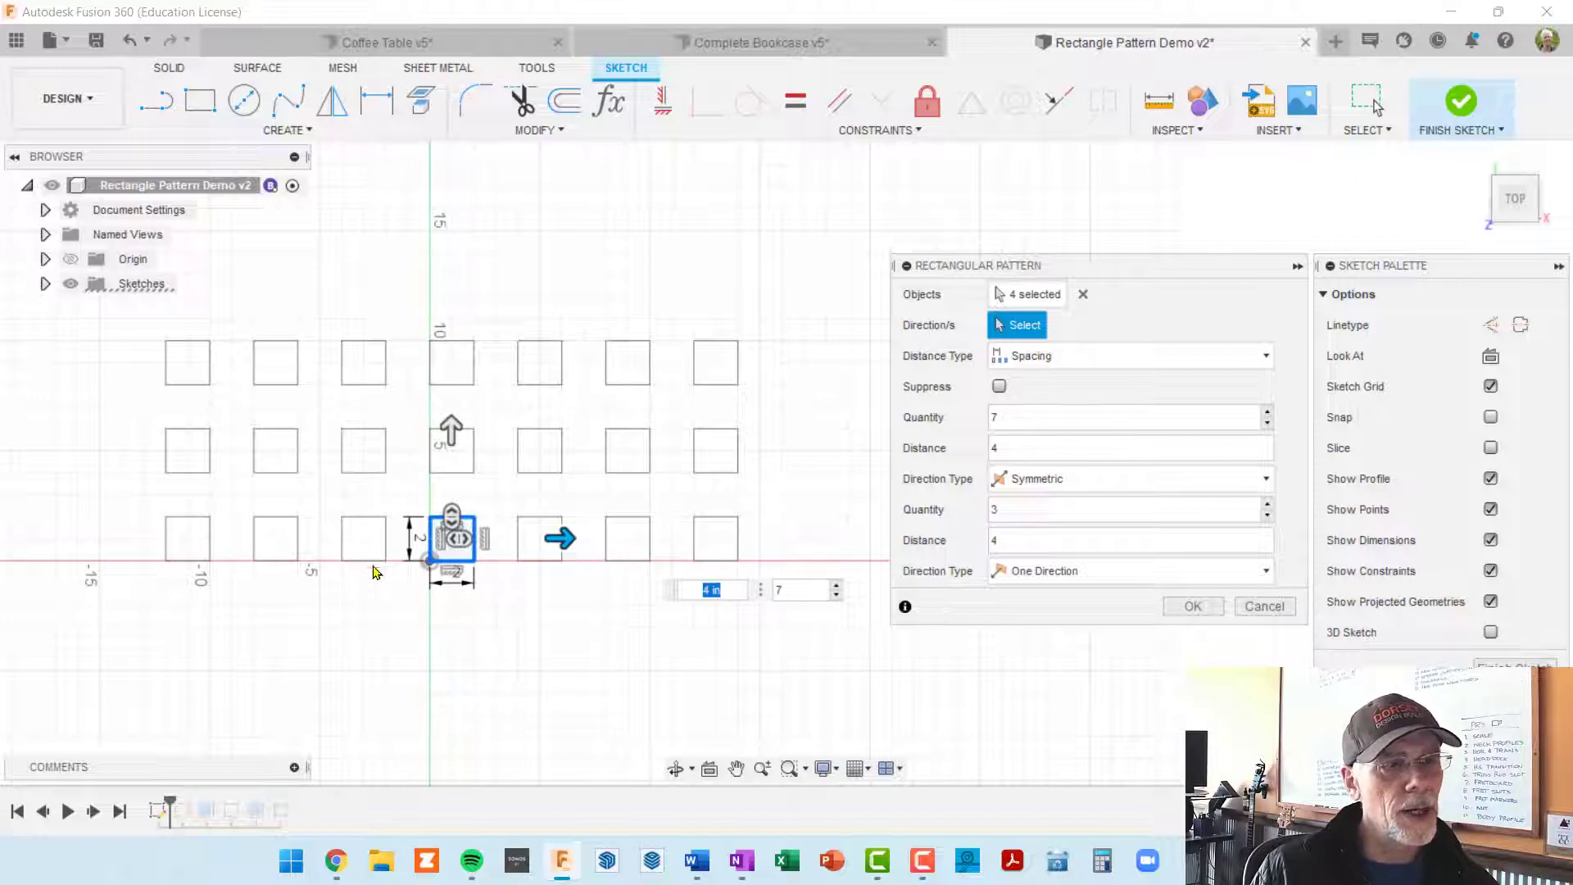
Step: Change the pattern's vertical direction type to Symmetric, accept the pattern and finish the sketch
key("Tab")
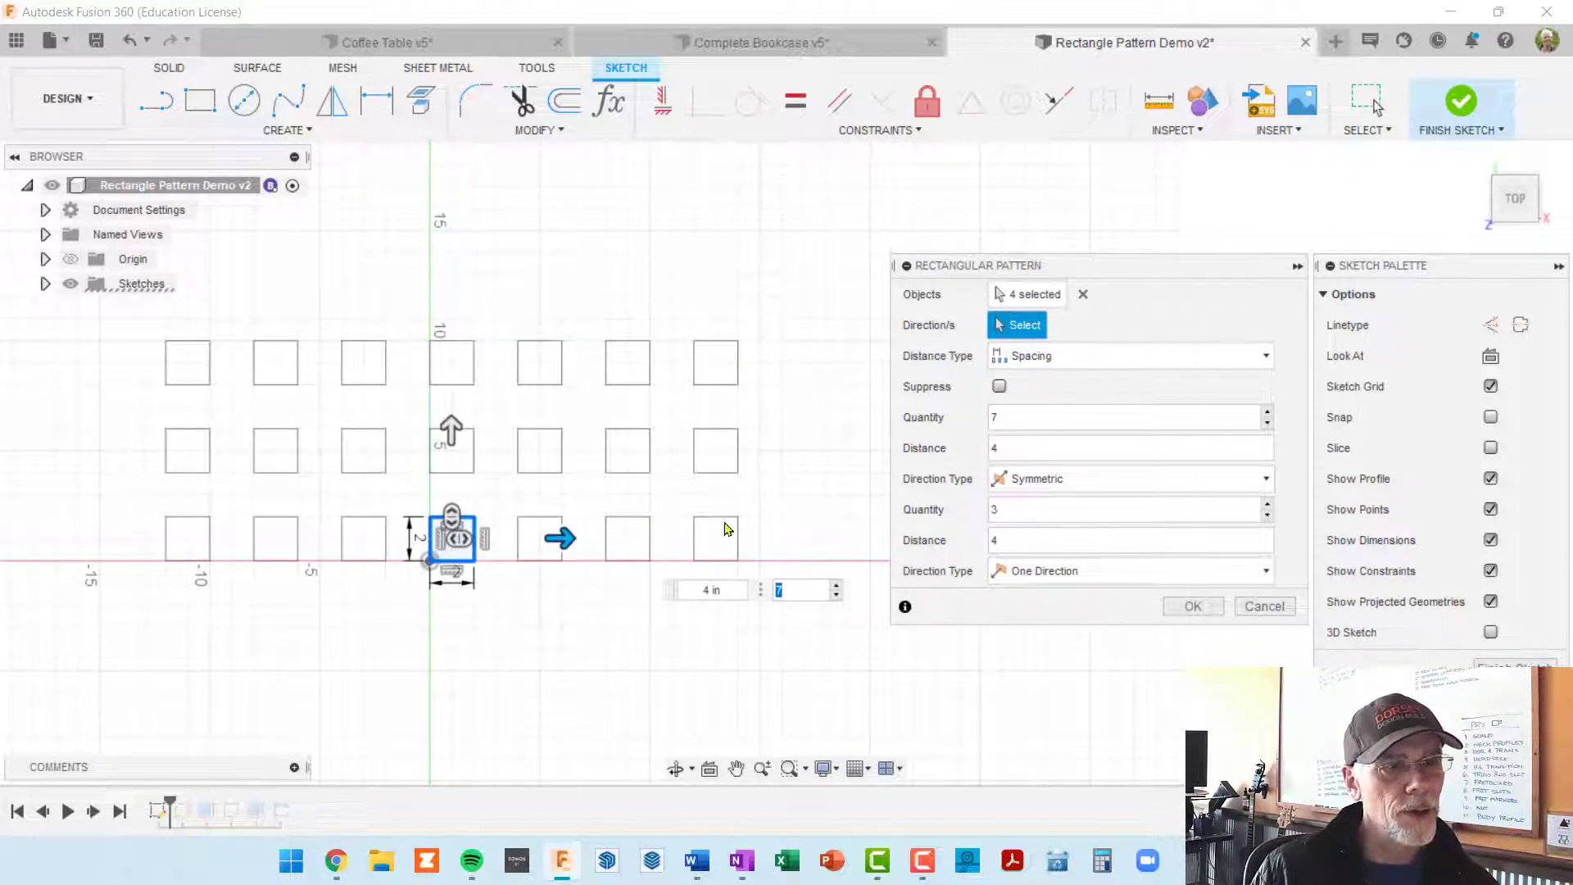
middle_click_drag(789, 470, 766, 424)
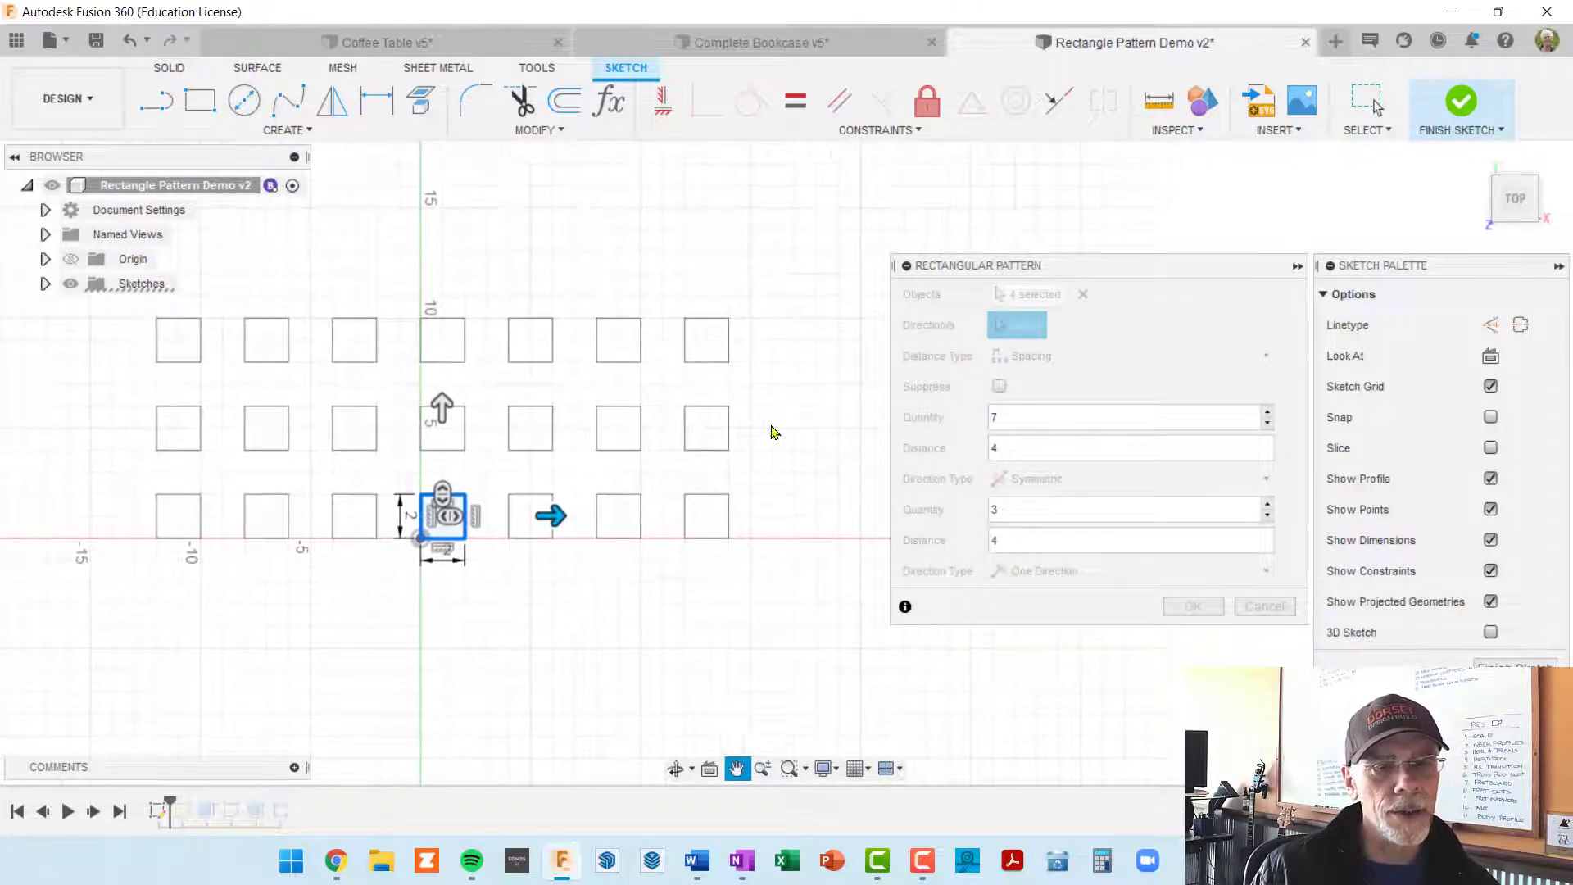
left_click(1265, 571)
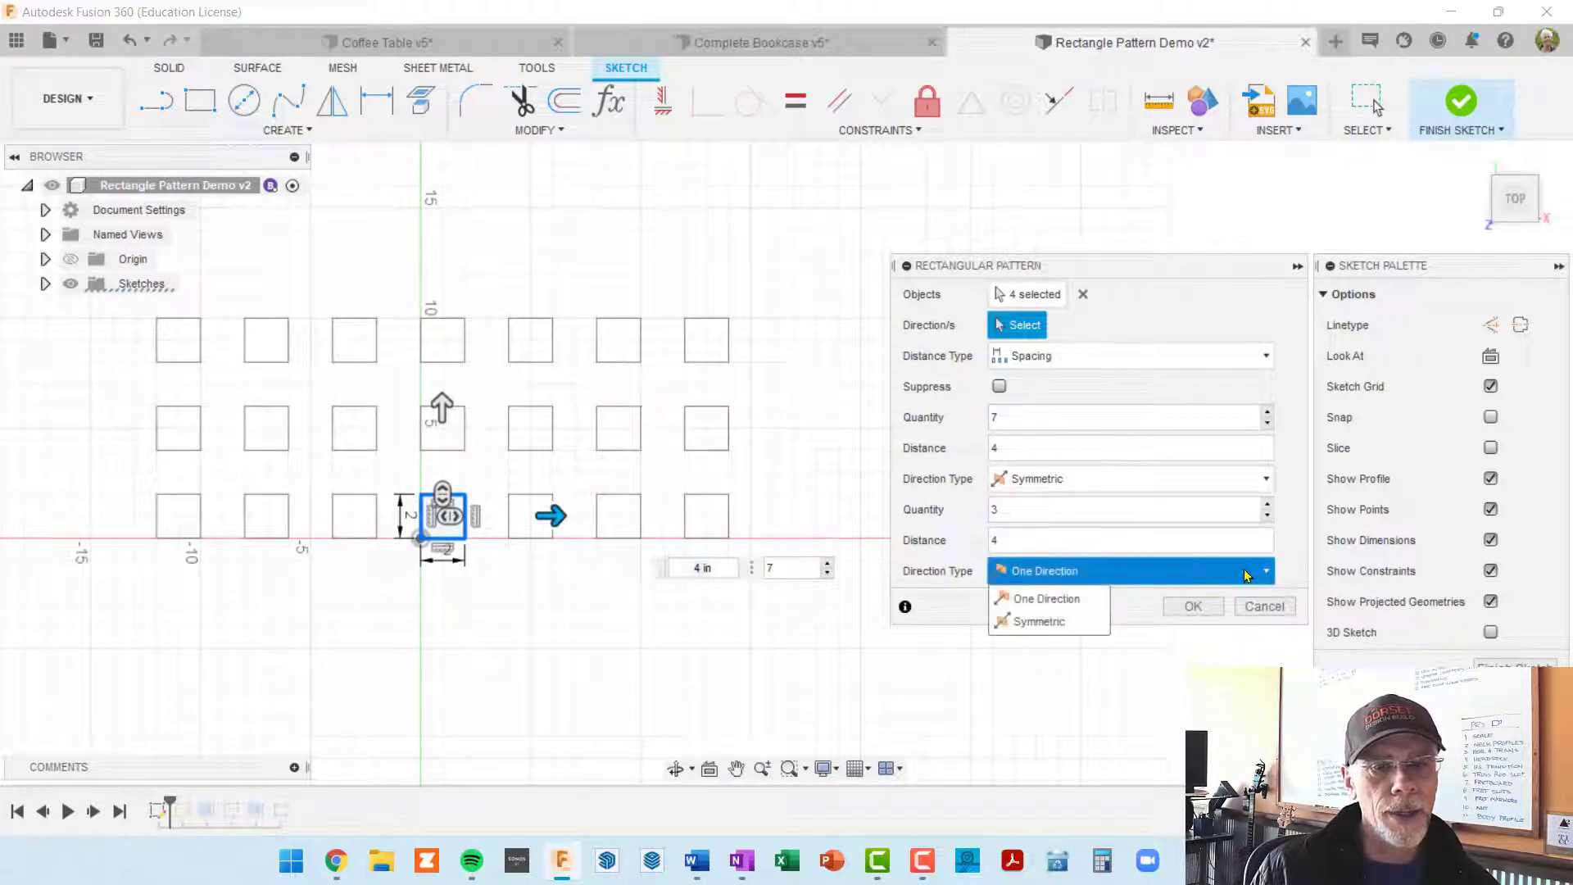
left_click(1040, 622)
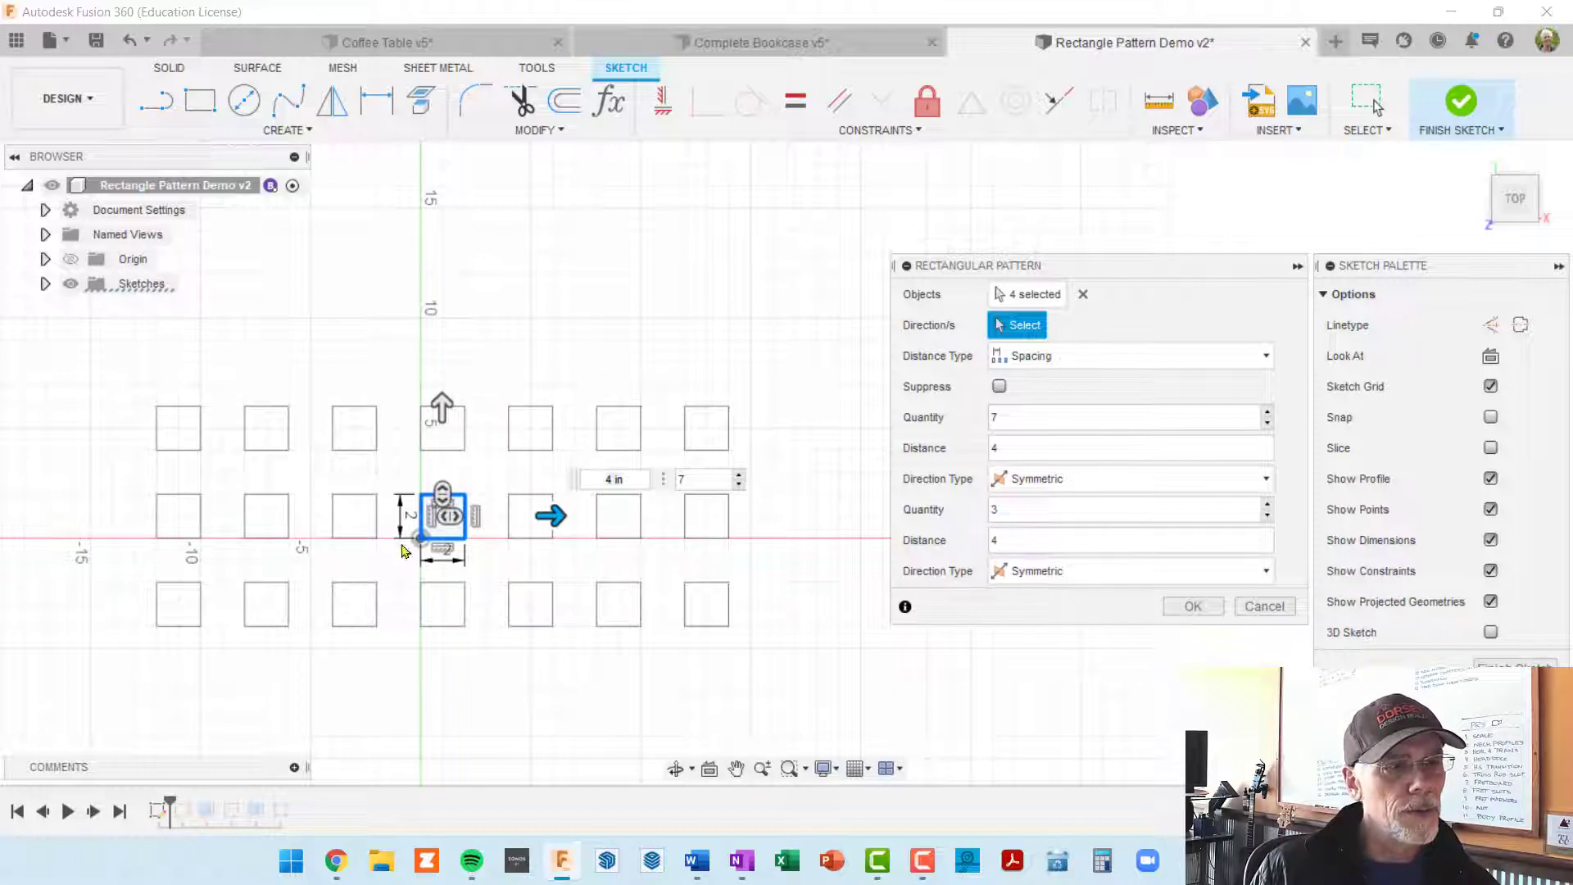
key("Tab")
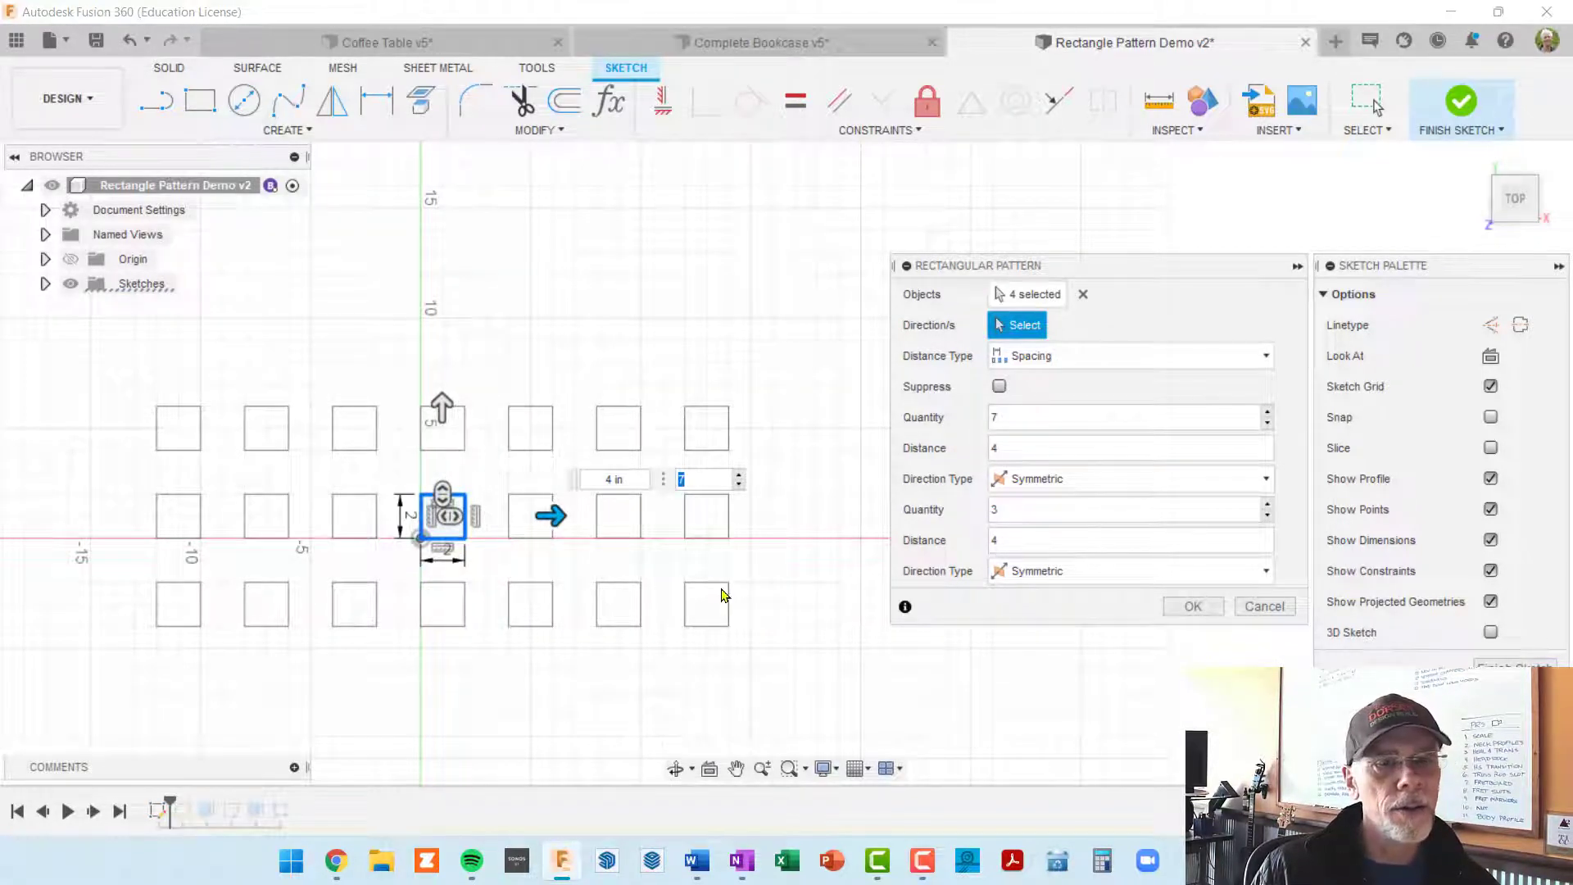
left_click(1192, 607)
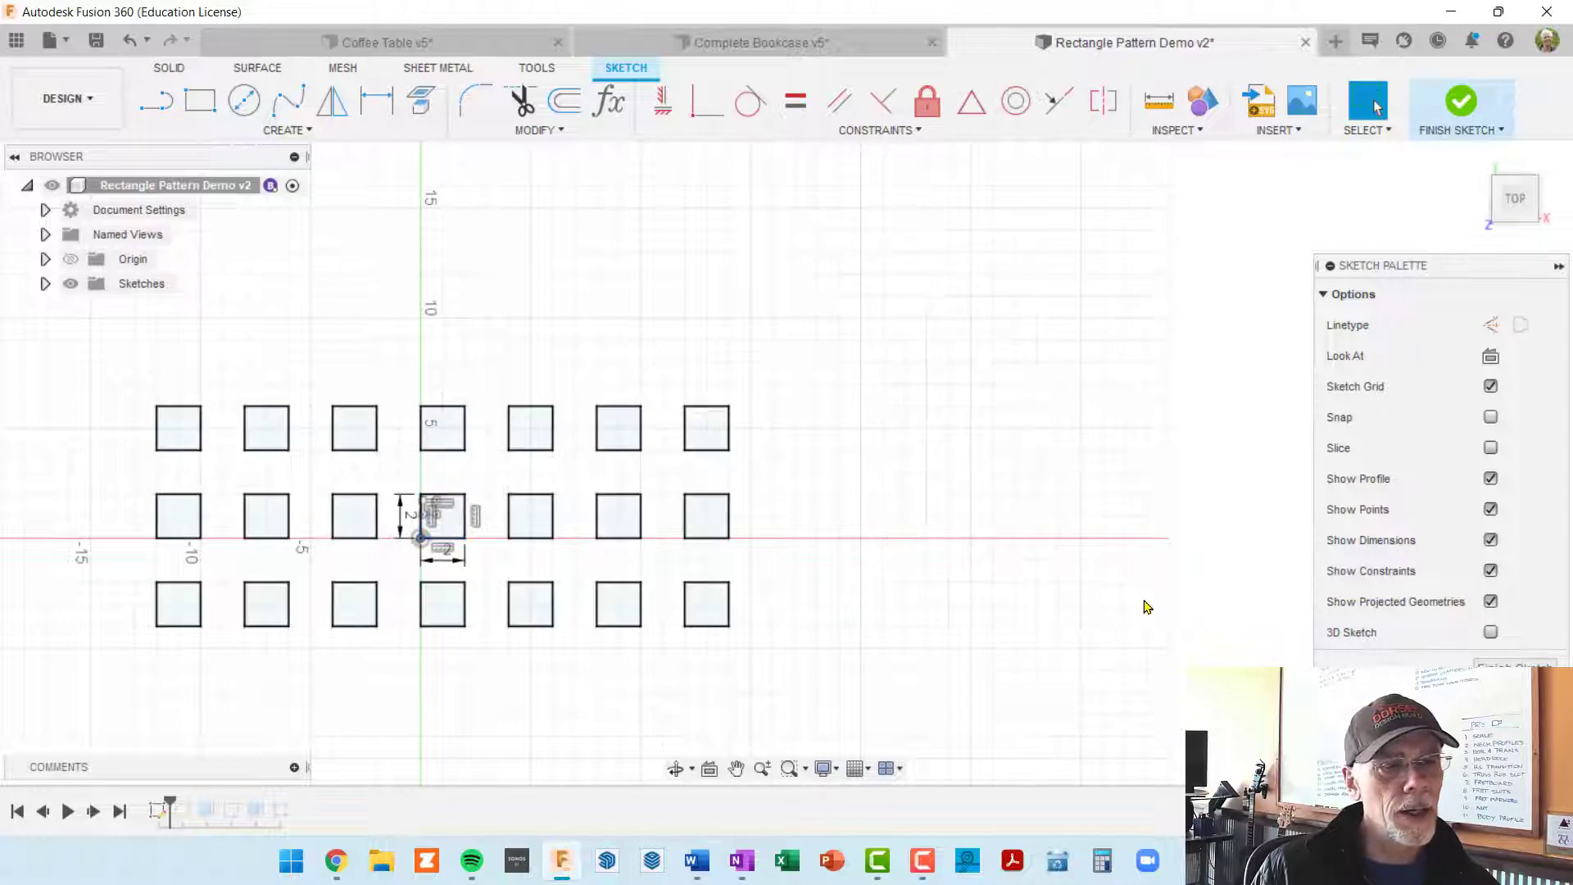
left_click(1514, 664)
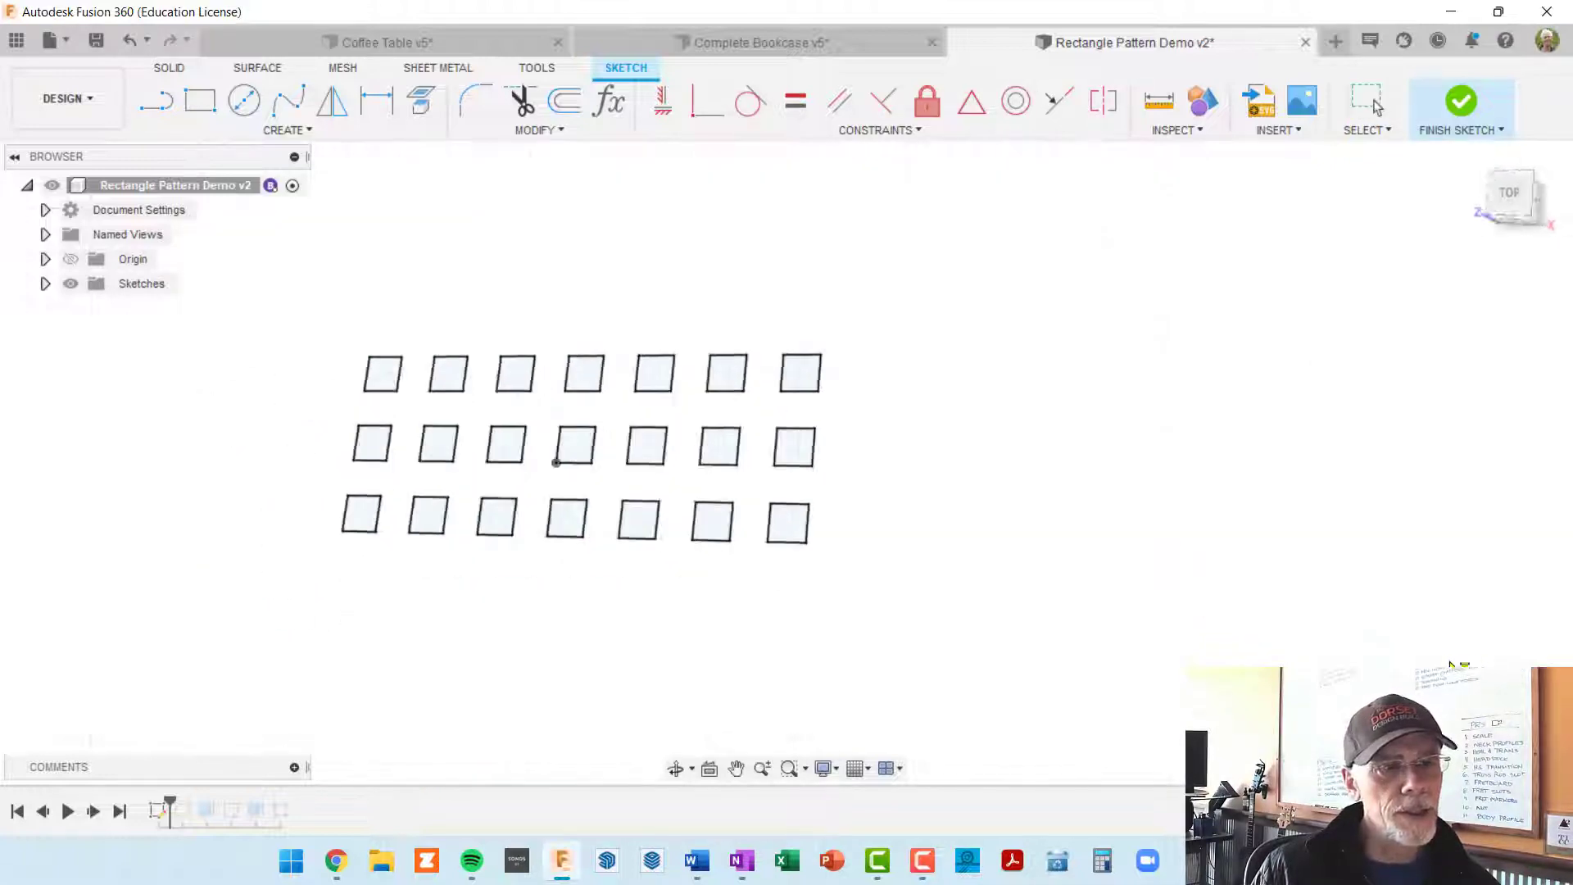
Step: Extrude all the patterned squares upward by 2 in as new bodies
middle_click_drag(894, 600, 858, 583, "shift")
scroll(777, 522, "up", 4)
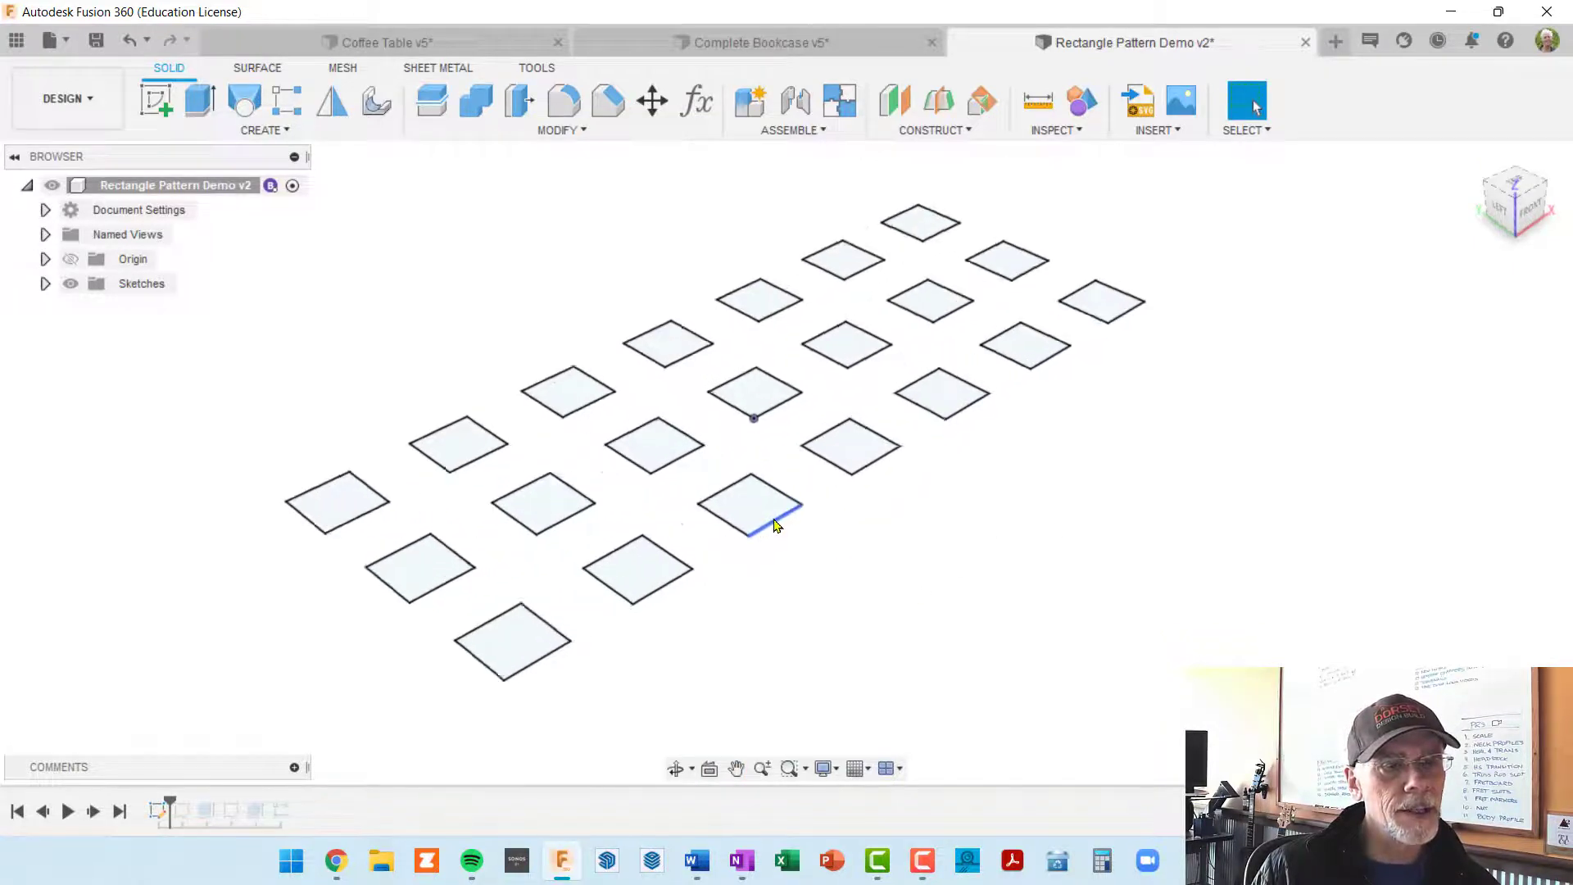
scroll(778, 522, "down", 3)
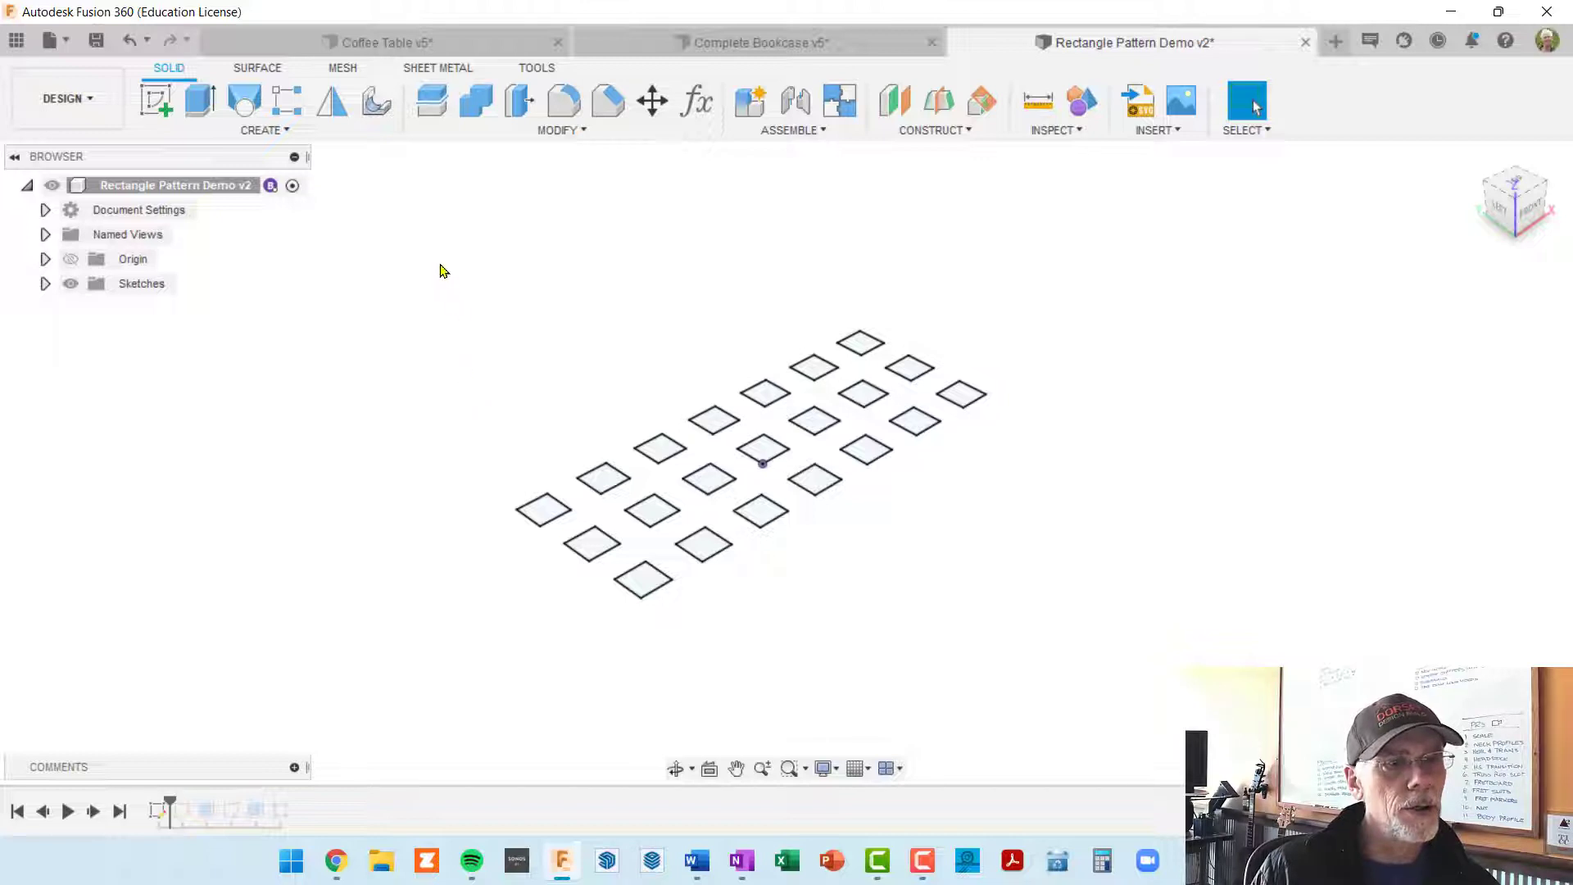
mouse_move(400, 237)
left_mouse_down()
mouse_move(965, 516)
mouse_move(1205, 693)
left_mouse_up()
scroll(969, 530, "up", 5)
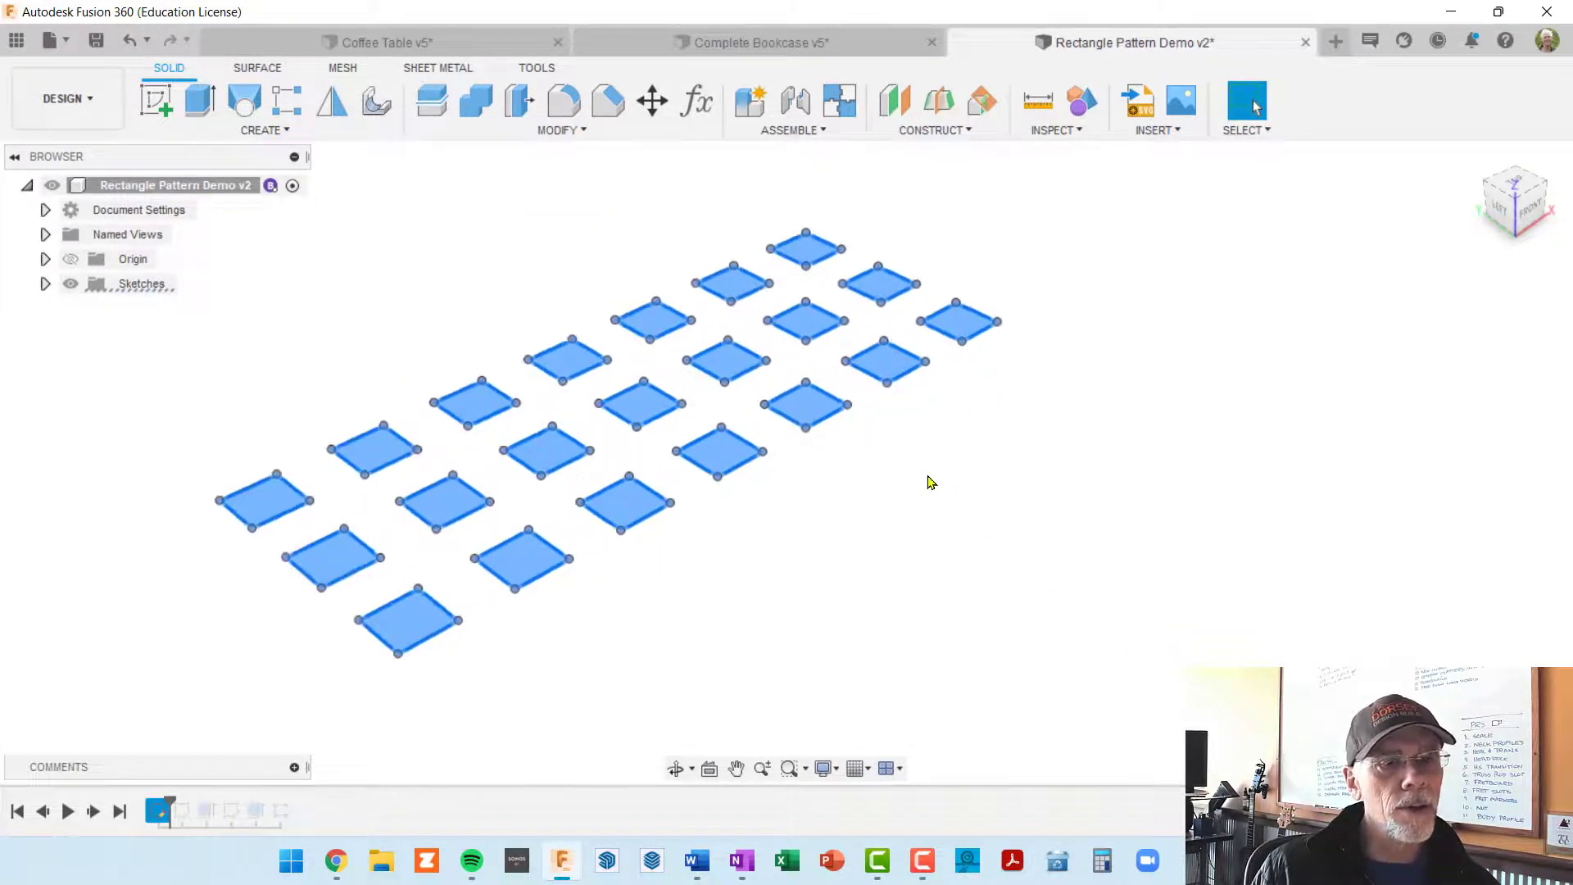
scroll(958, 415, "down", 2)
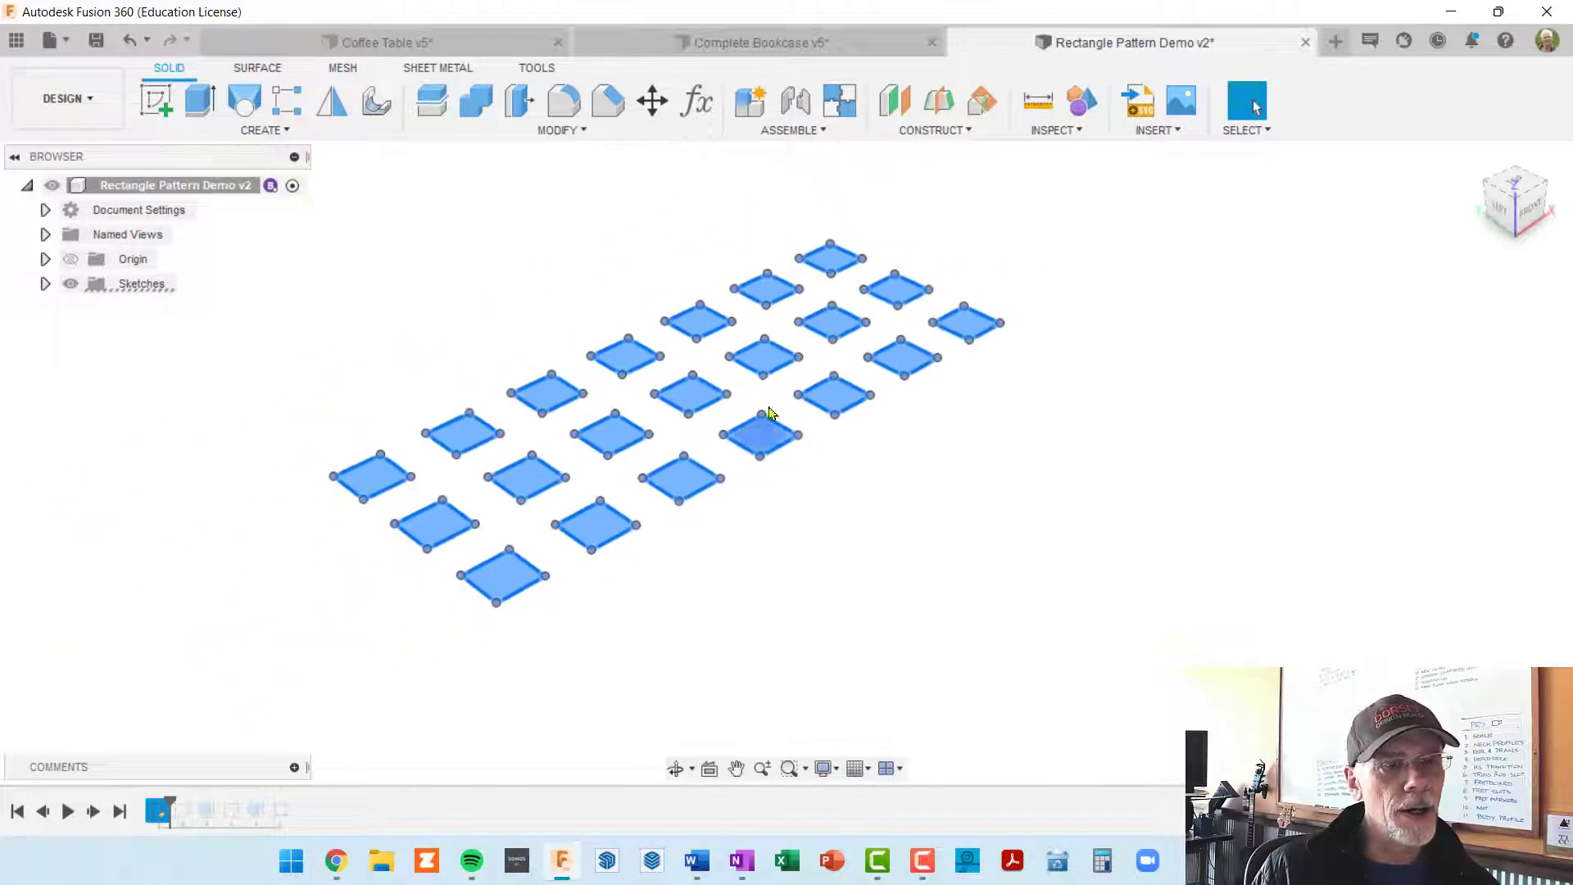
middle_click_drag(778, 515, 846, 522)
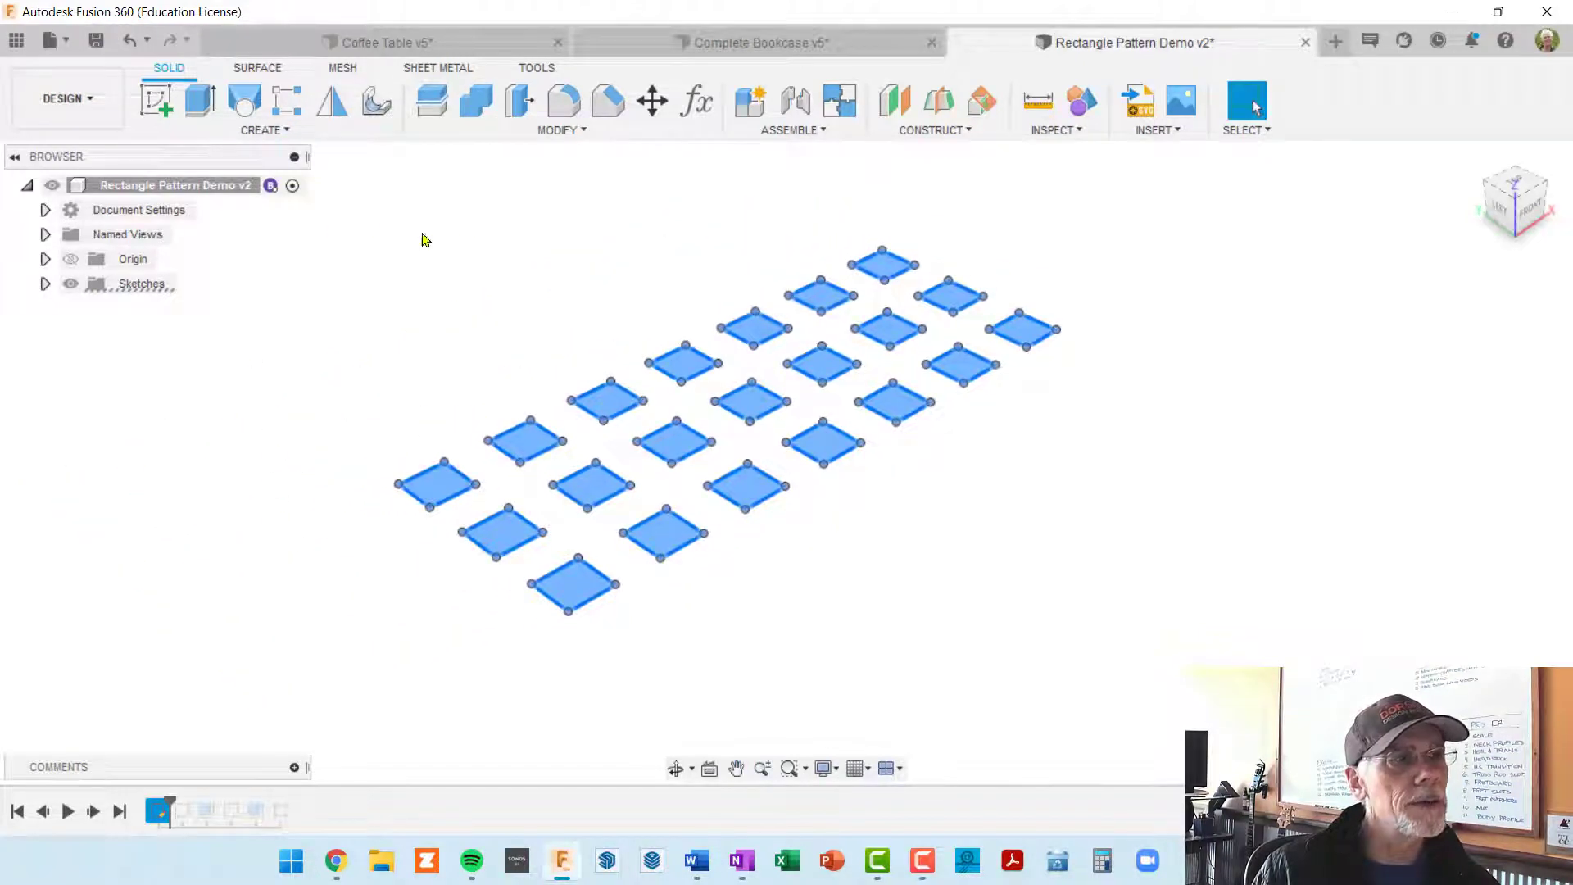
left_click(199, 102)
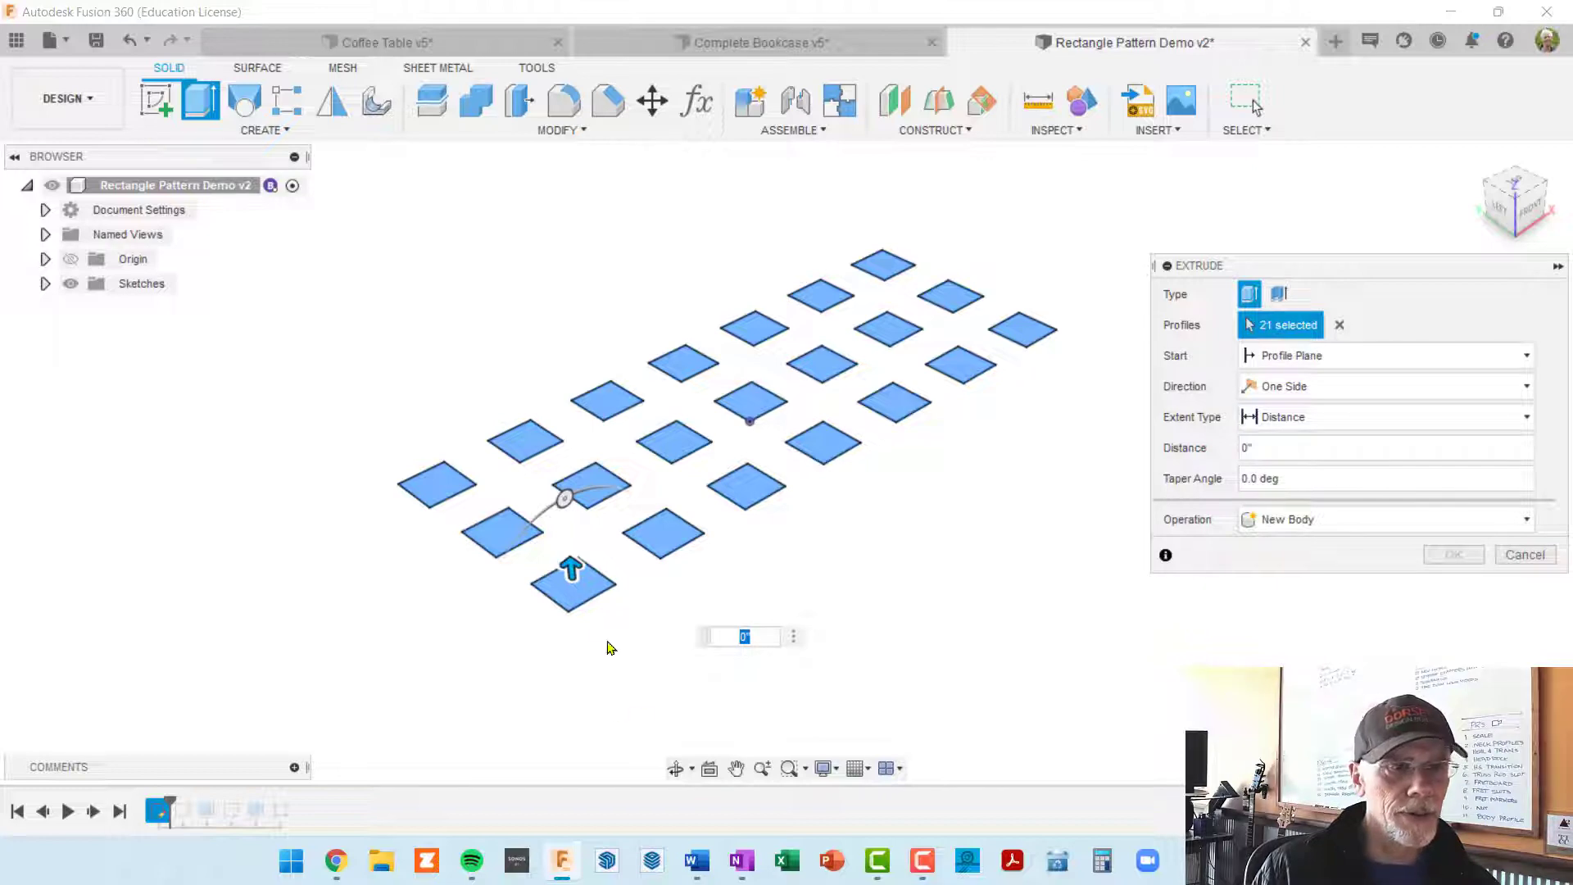
middle_click_drag(909, 542, 876, 552)
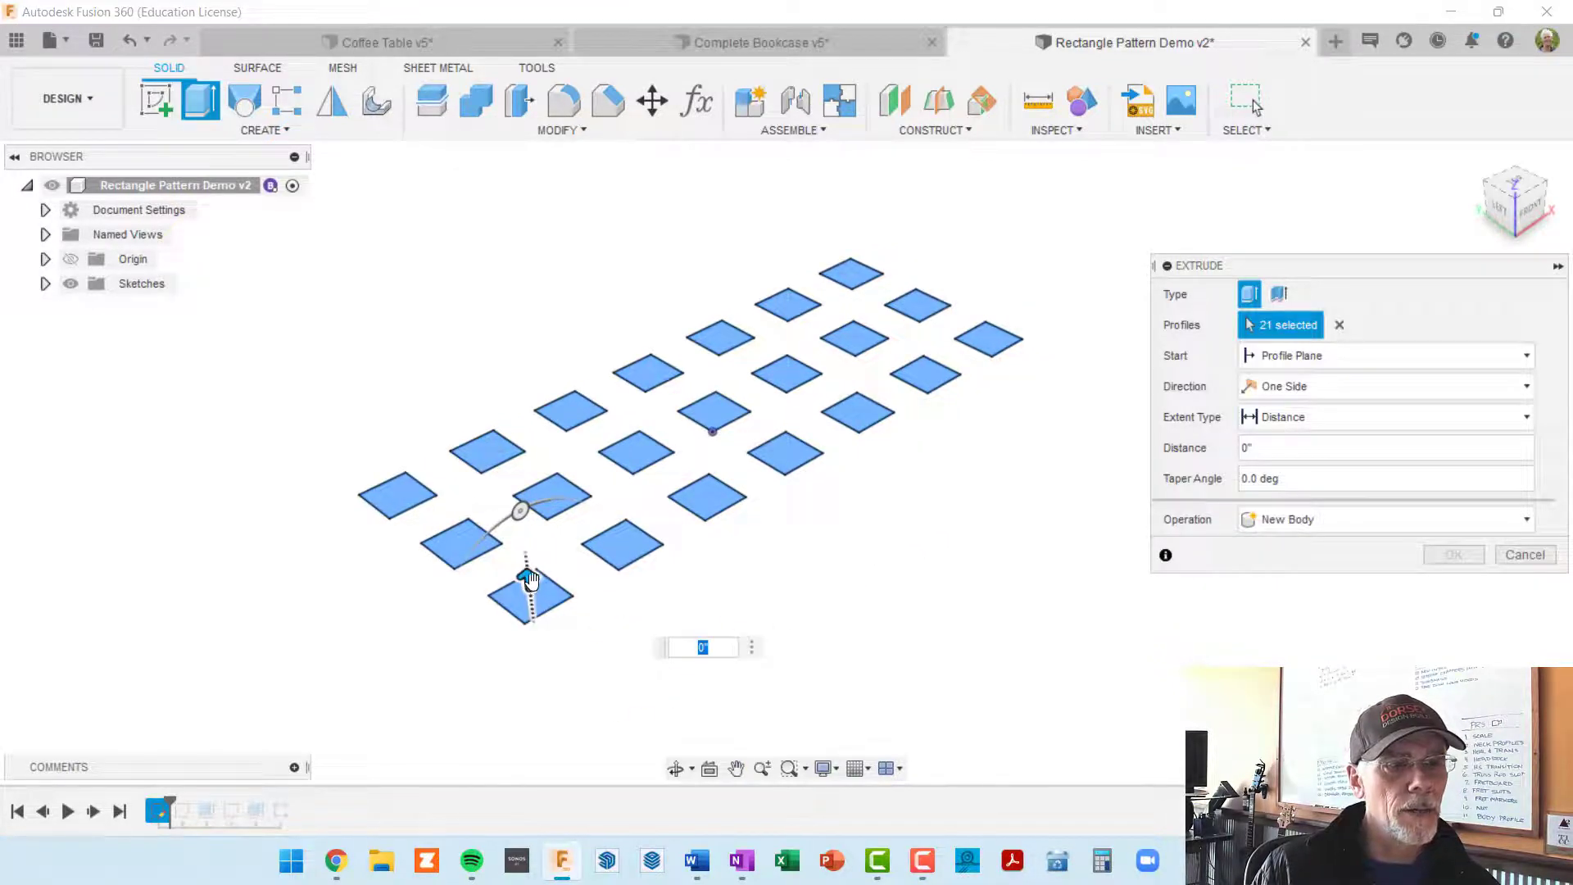
left_click_drag(529, 579, 518, 545)
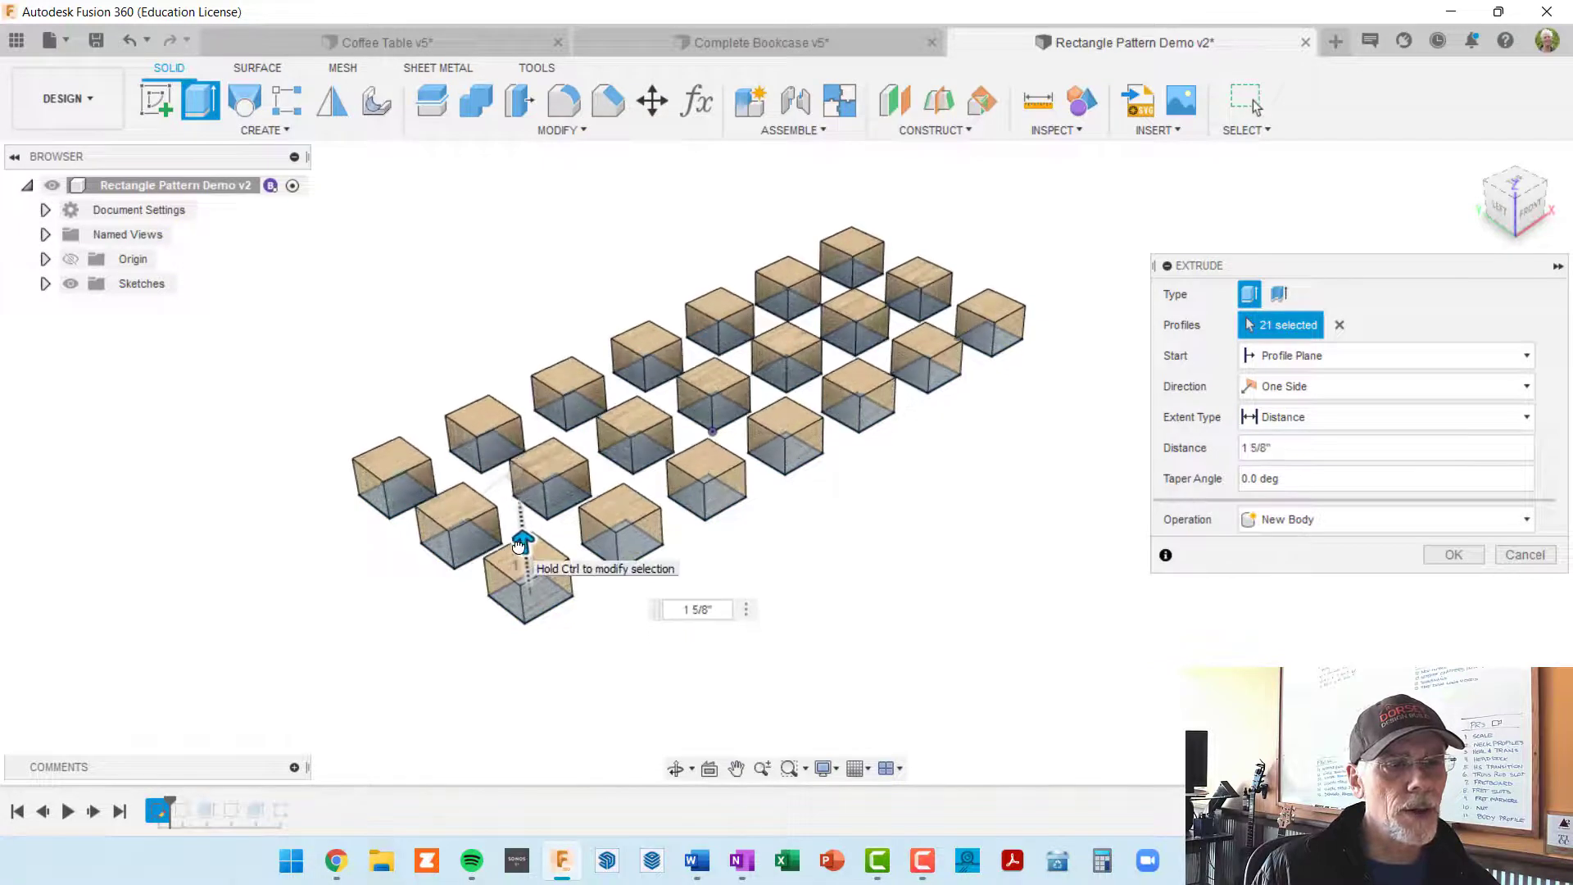
type("2")
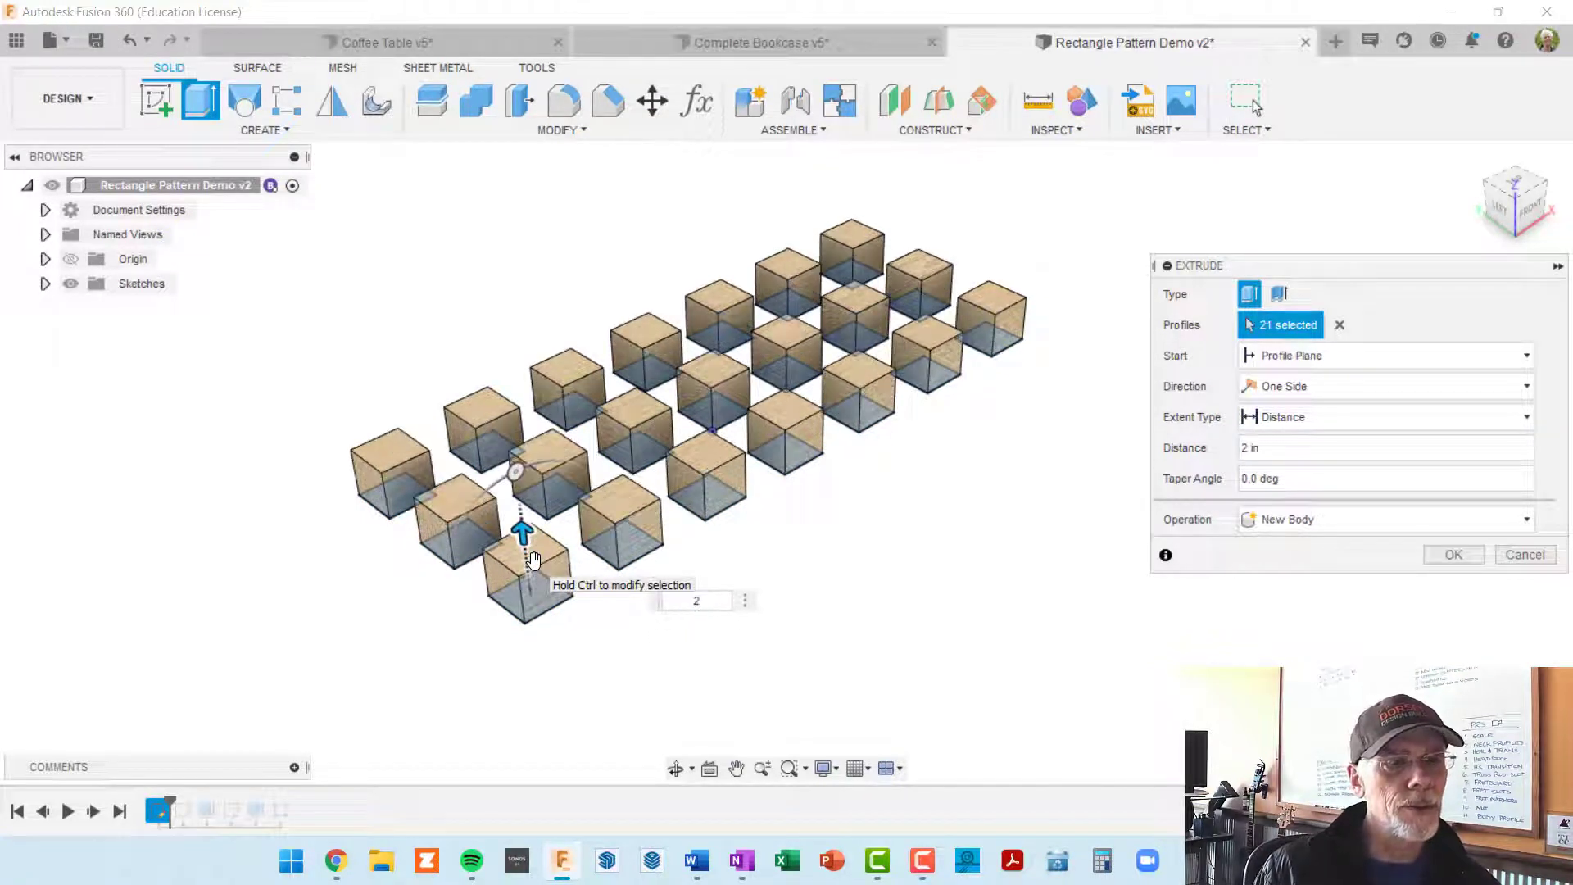
key("Return")
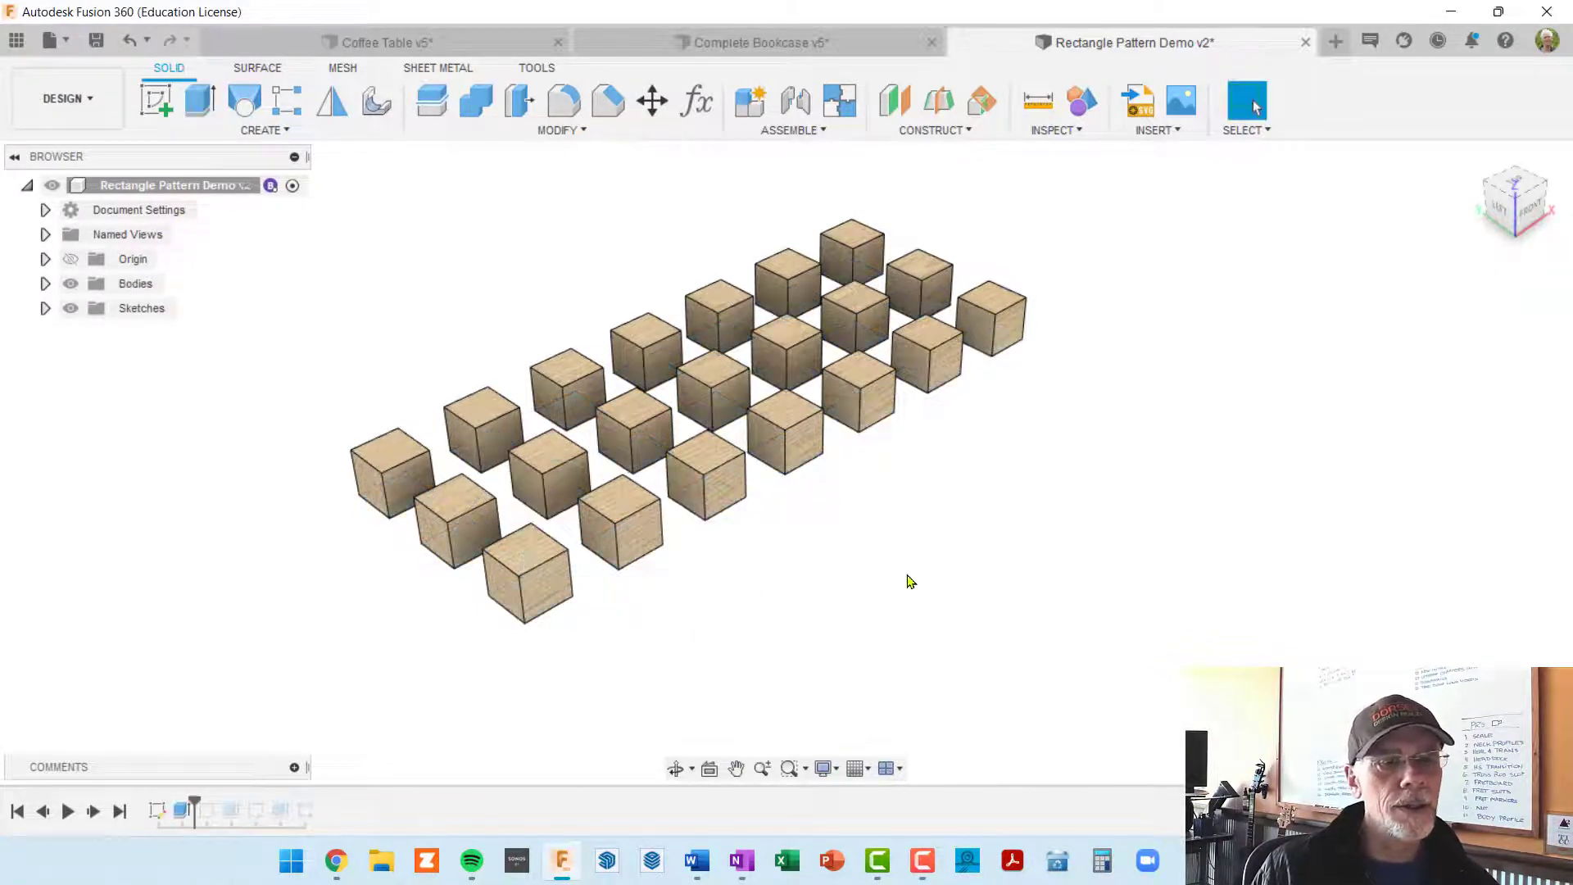
Step: Inspect the grid of extruded cubes from the top, from the front and at an angle
mouse_move(909, 580)
middle_mouse_down("shift")
mouse_move(825, 614)
mouse_move(797, 687)
mouse_move(860, 614)
mouse_move(863, 666)
middle_mouse_up("shift")
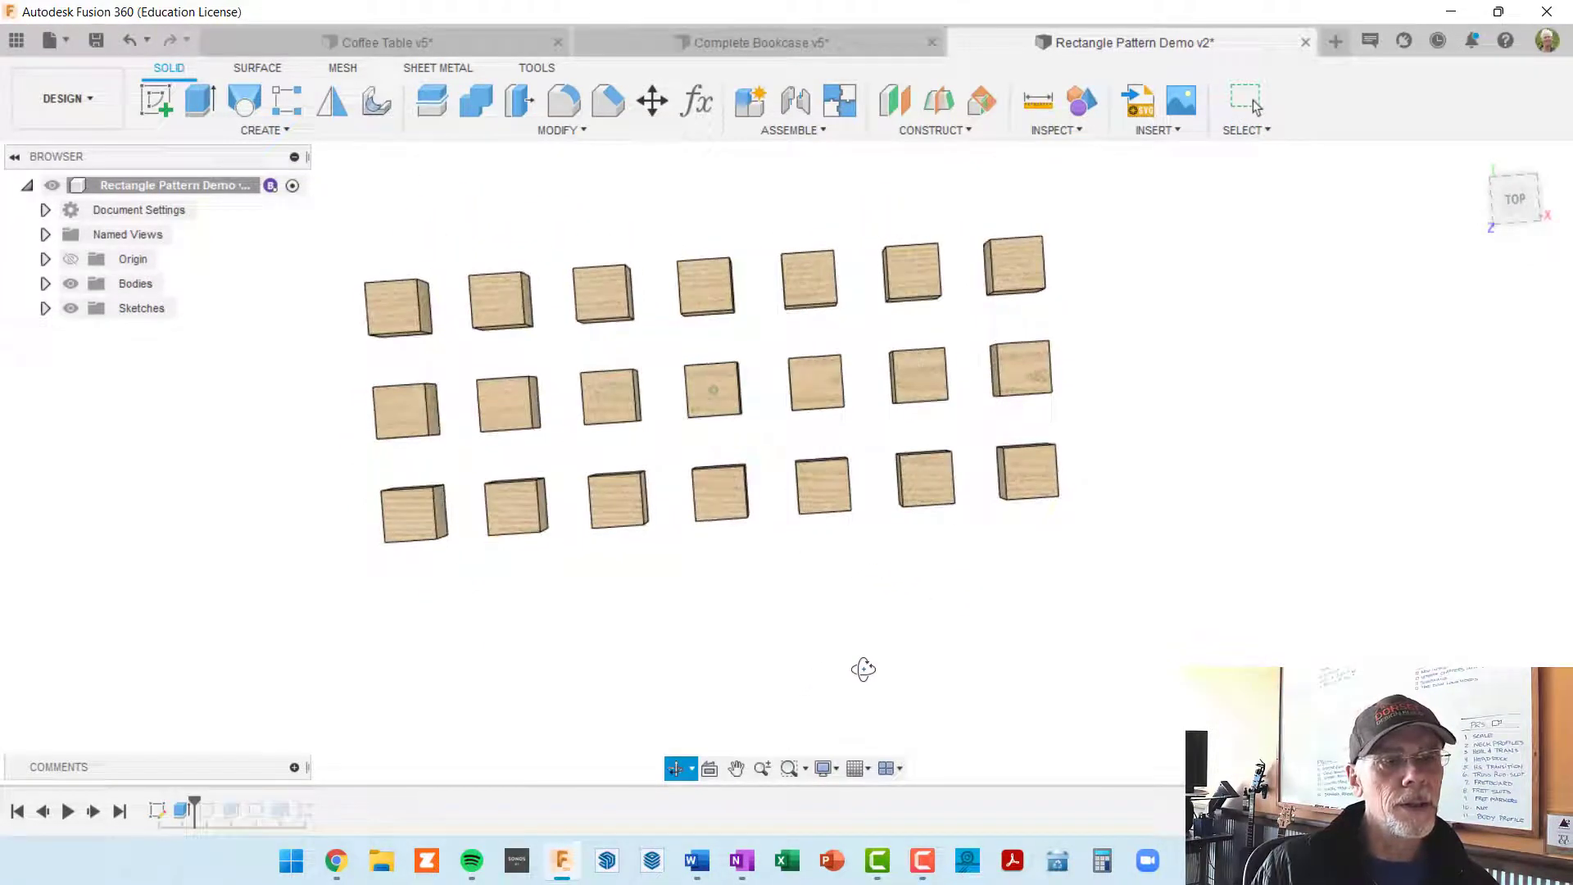
left_click(1515, 200)
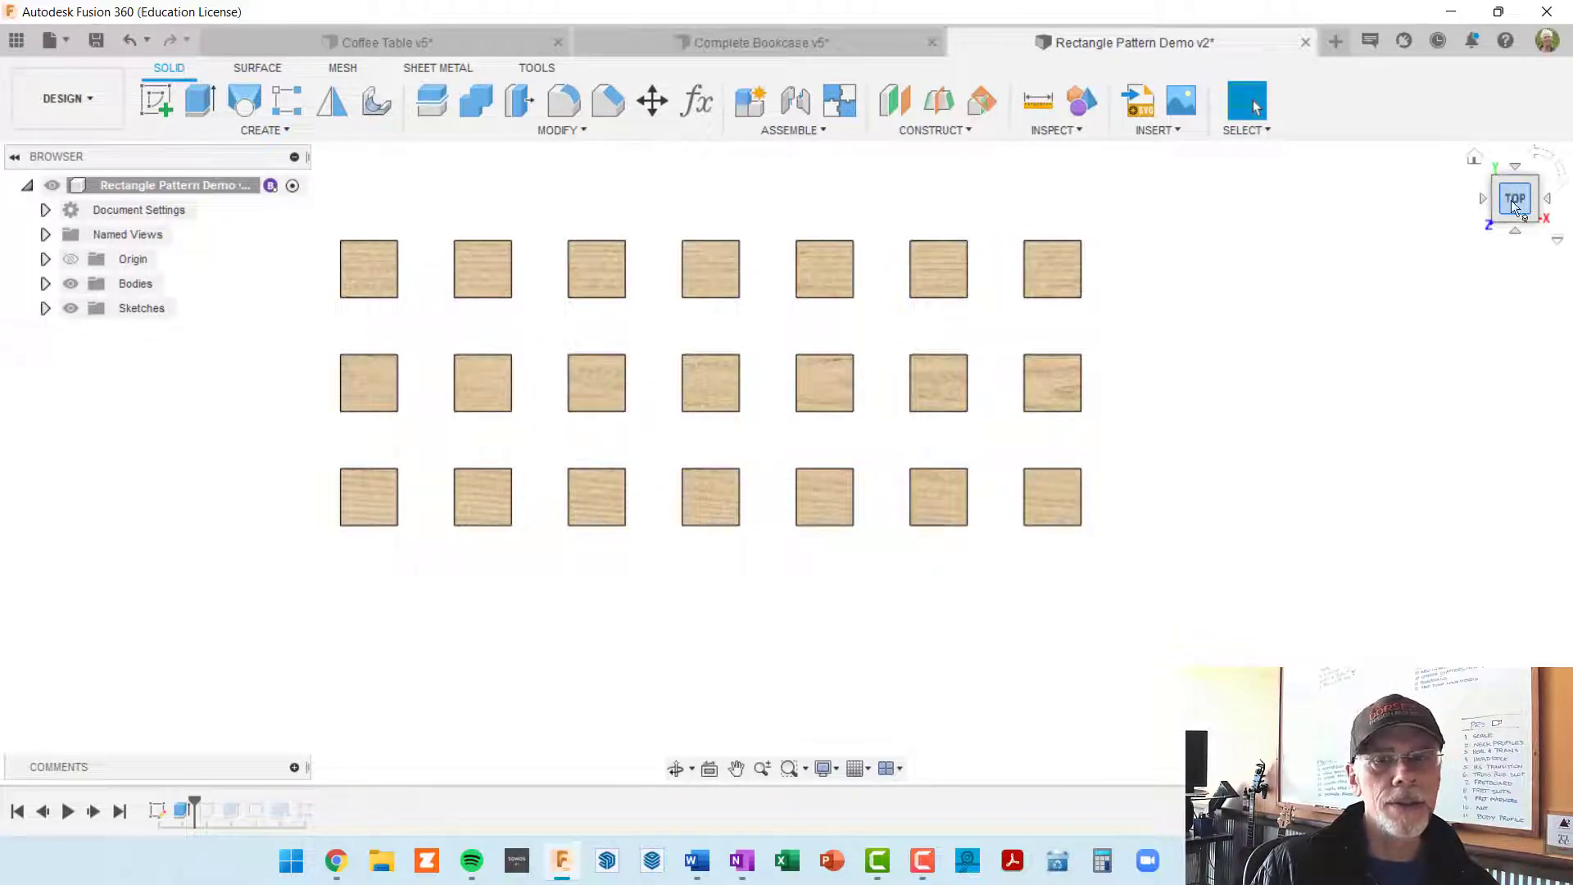
left_click(1515, 230)
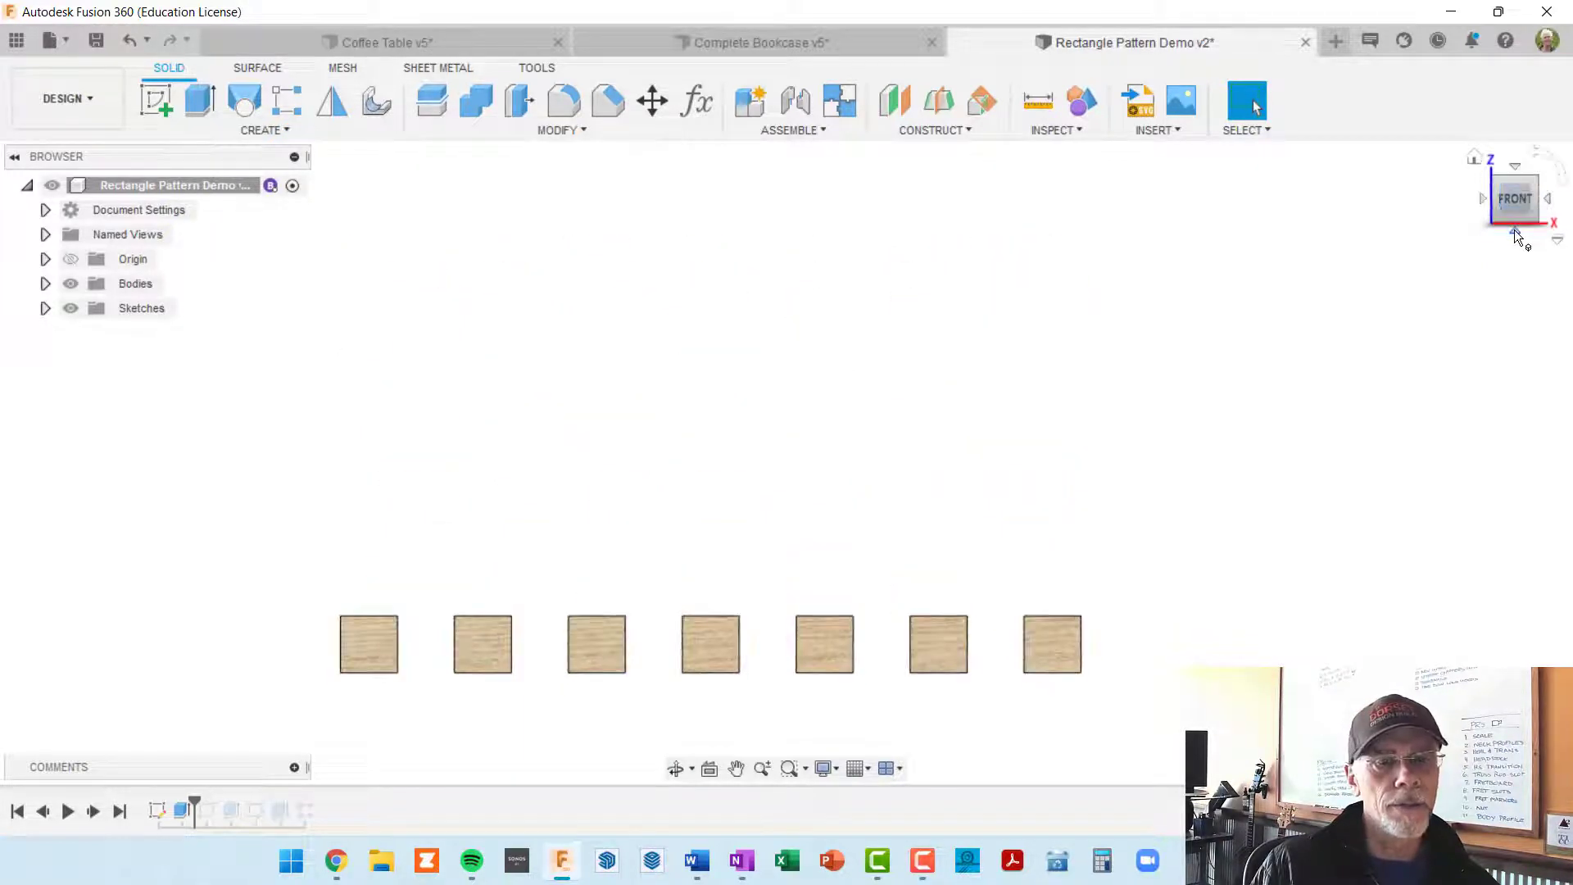
mouse_move(1210, 318)
middle_mouse_down("shift")
mouse_move(1179, 327)
mouse_move(1205, 352)
mouse_move(1196, 343)
middle_mouse_up("shift")
middle_click_drag(1171, 318, 1198, 256)
middle_click_drag(1116, 305, 1160, 256)
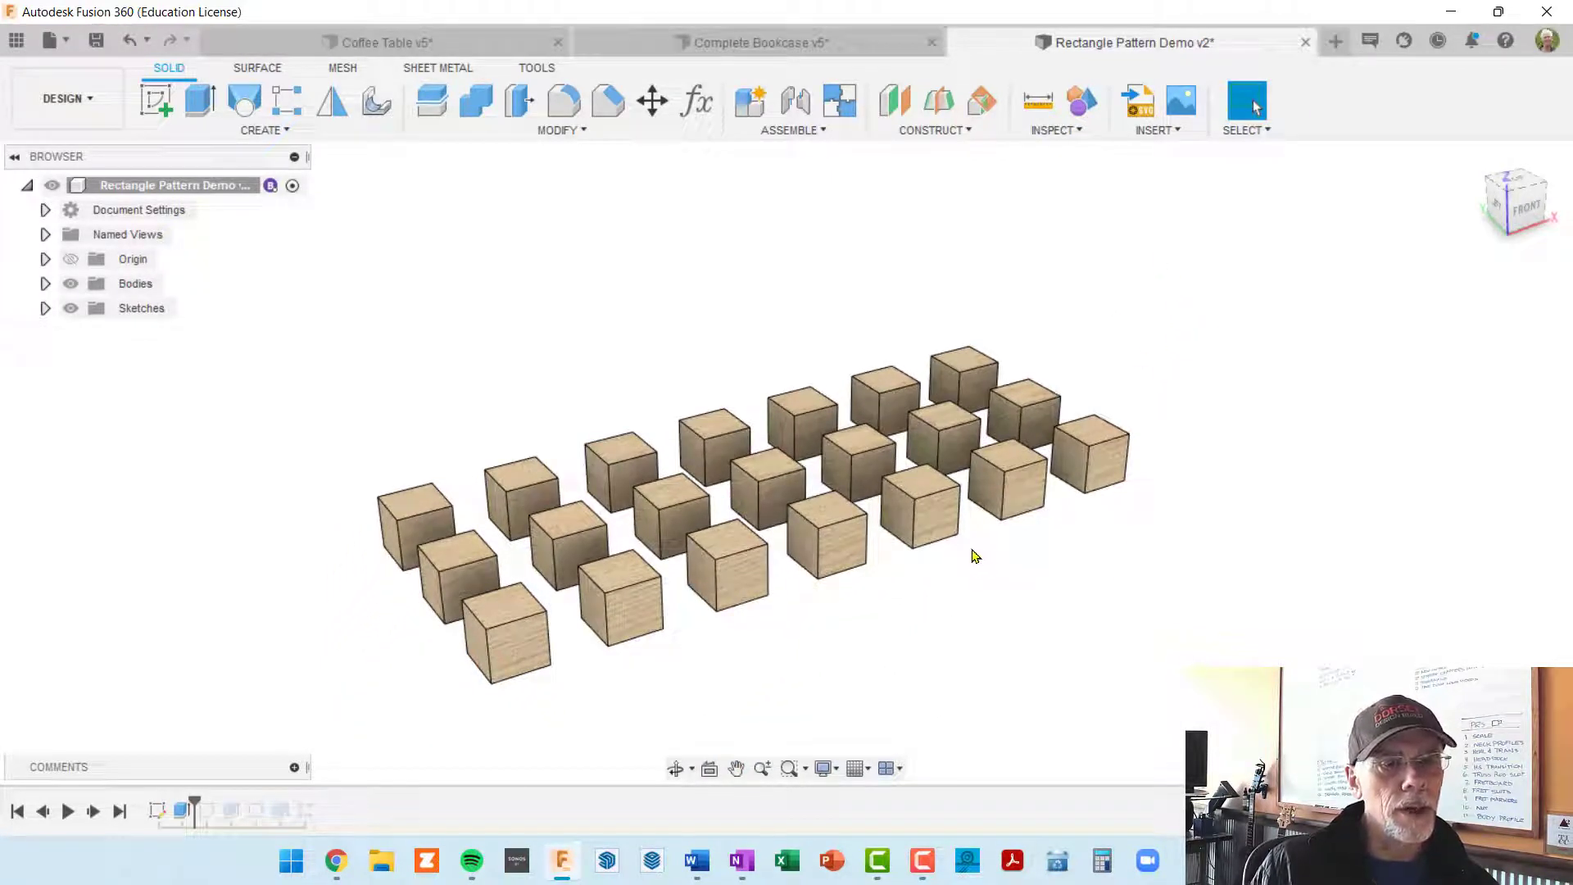
middle_click_drag(972, 550, 771, 420, "shift")
scroll(772, 420, "down", 1)
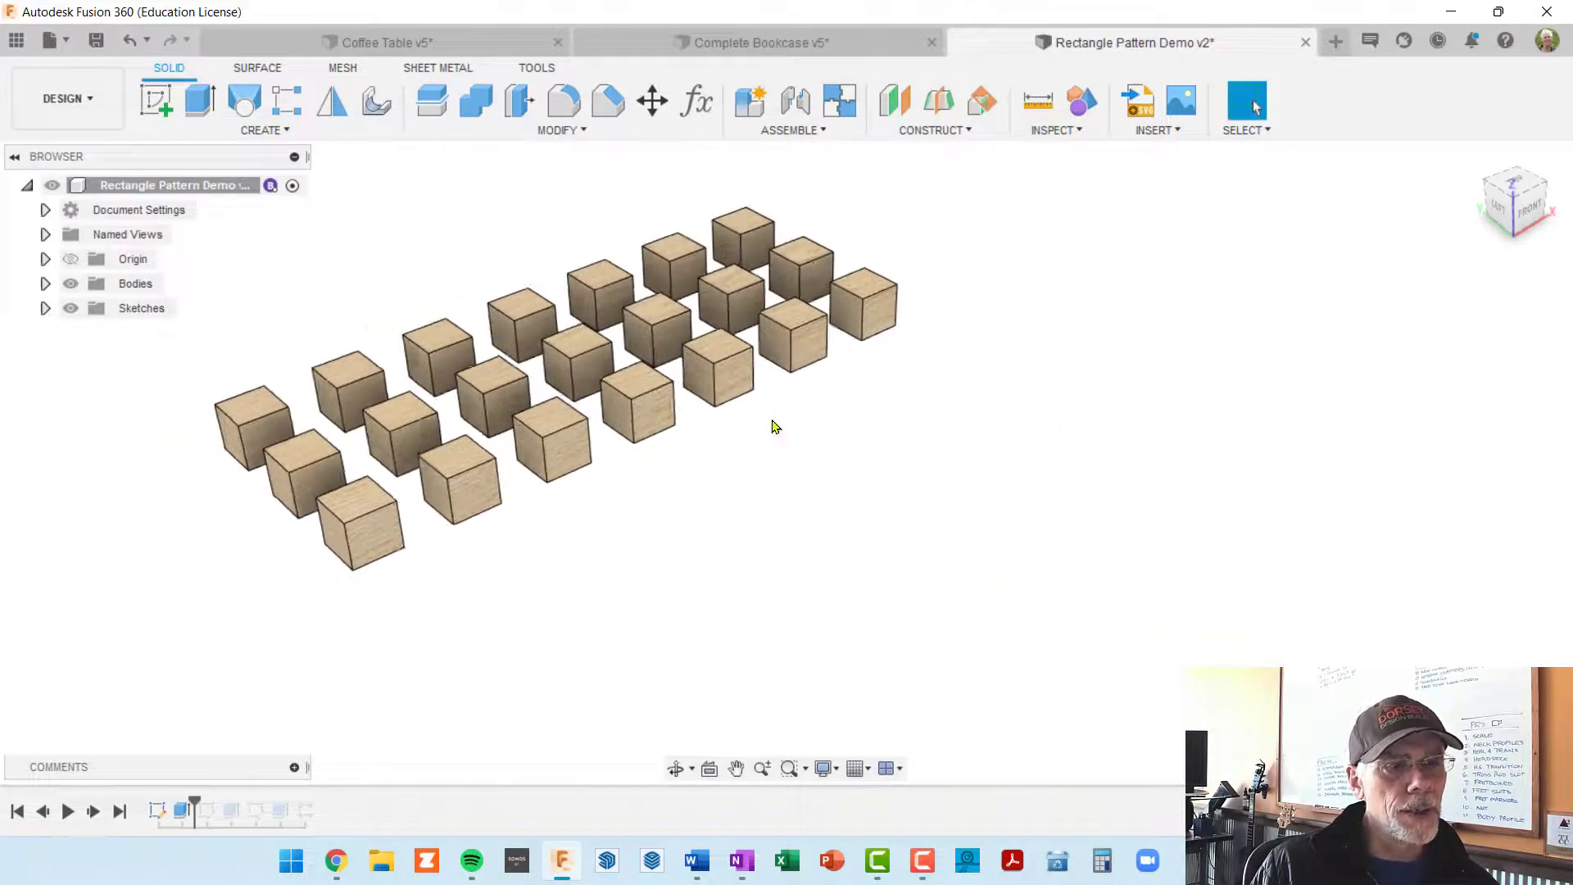
Step: Reopen Sketch3 to review the patterned squares, then finish the sketch without editing it
left_click(45, 308)
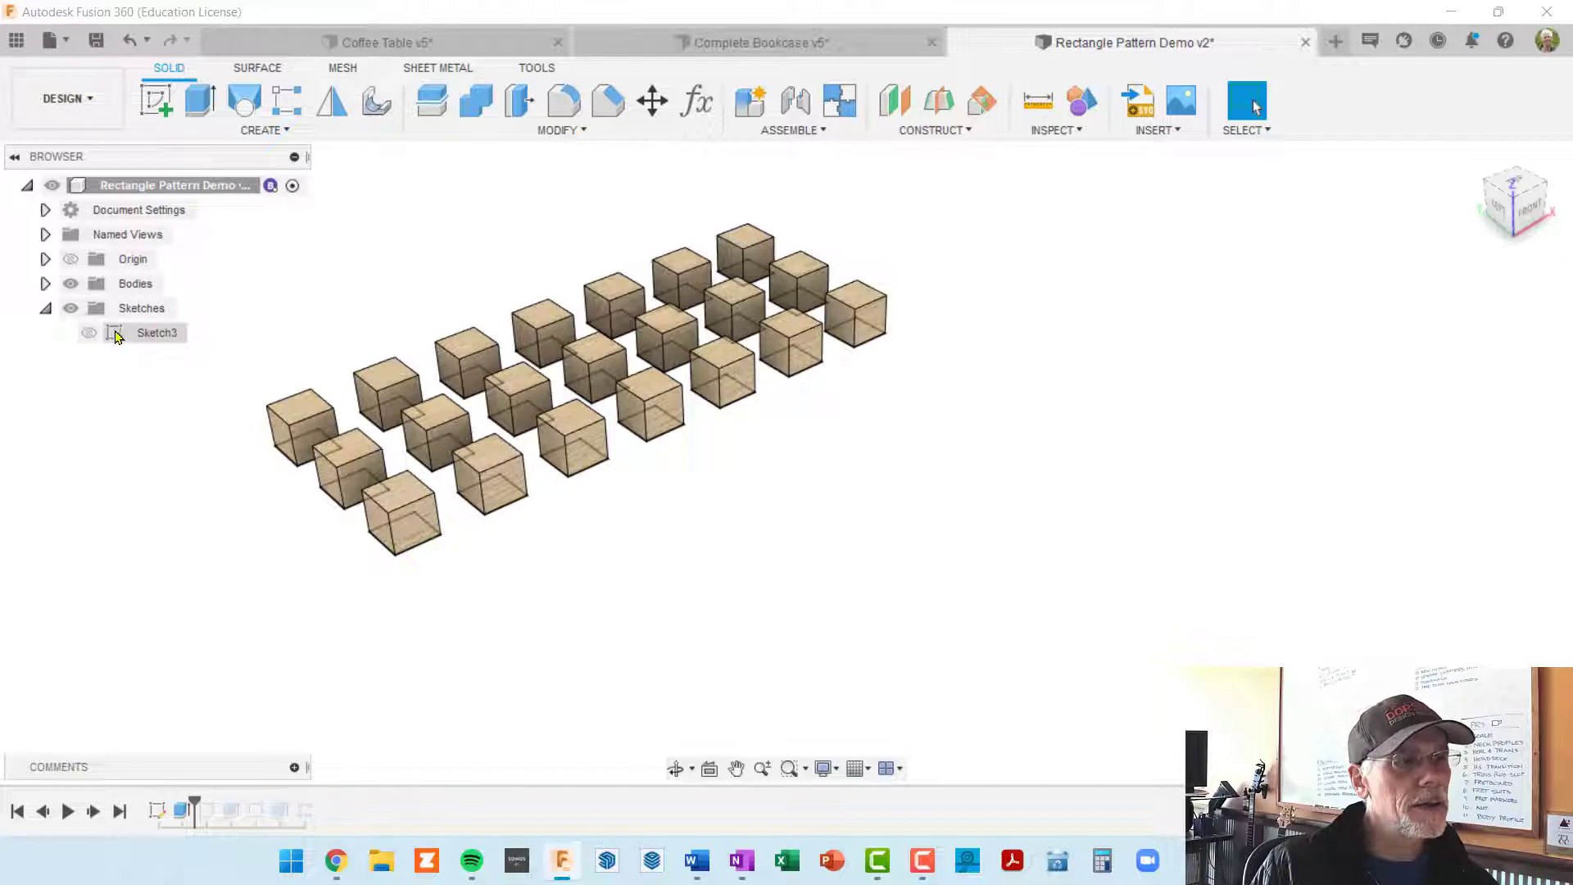
right_click(115, 337)
left_click(139, 394)
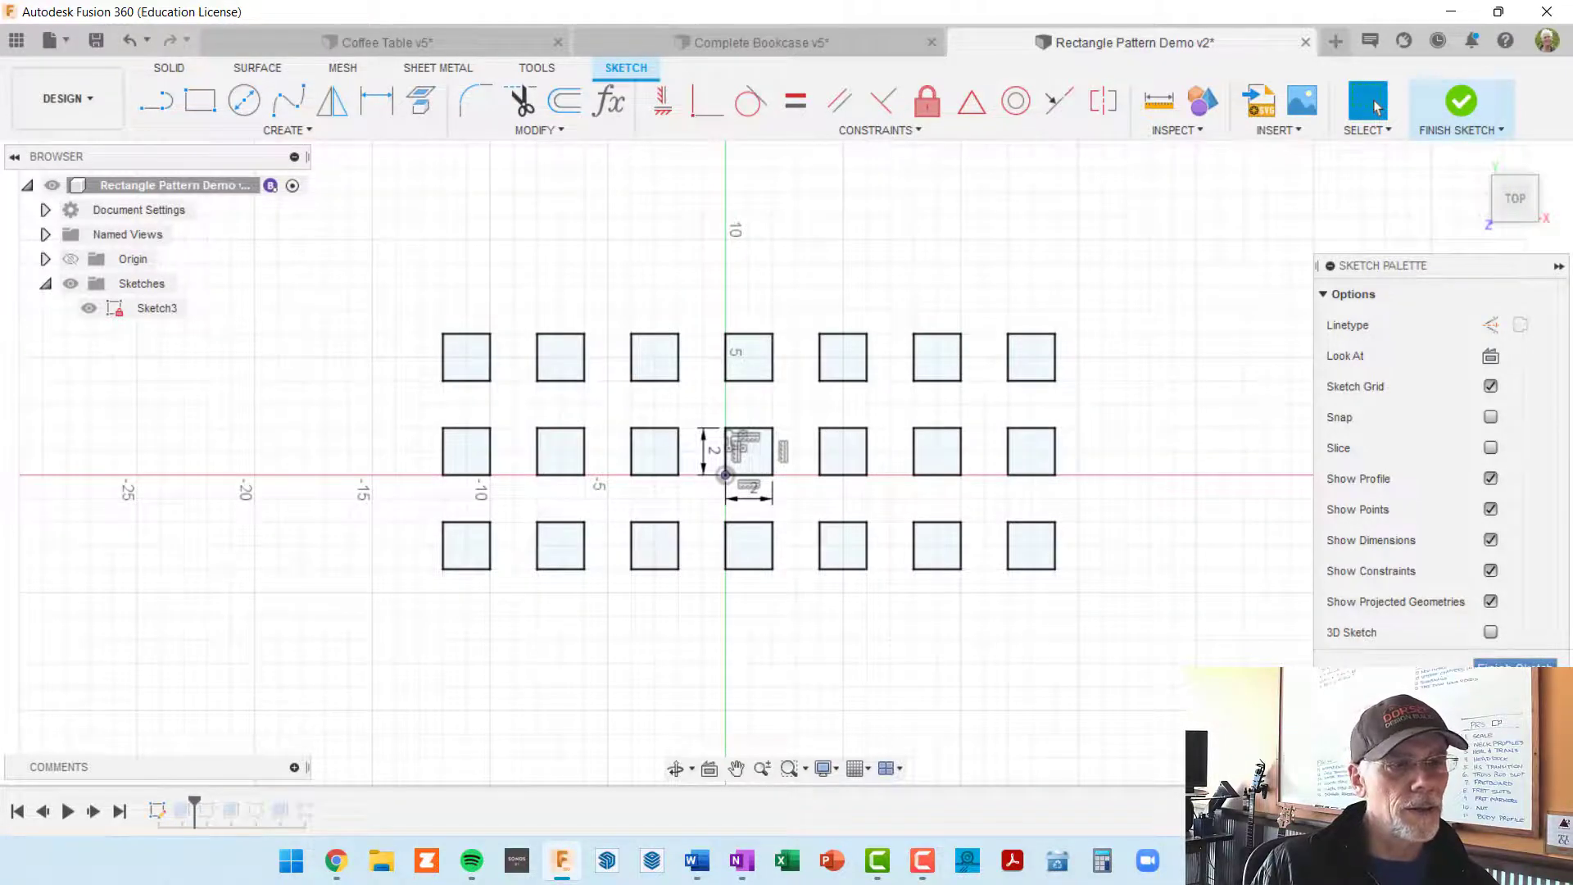
left_click(1514, 669)
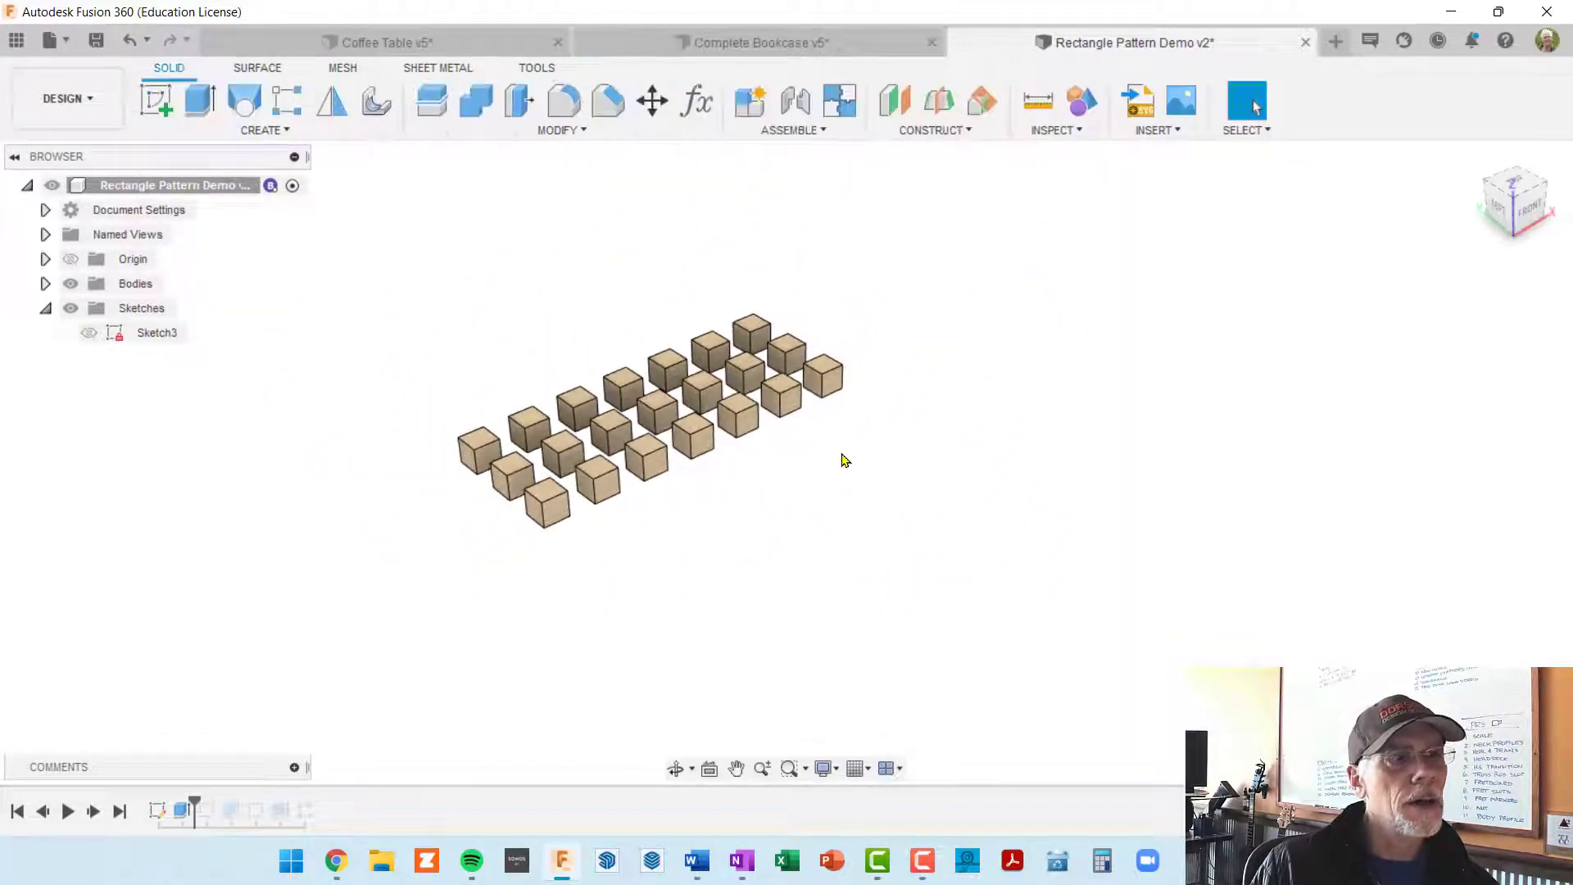
Step: Start a new sketch on the horizontal origin plane beneath the cubes
left_click(155, 101)
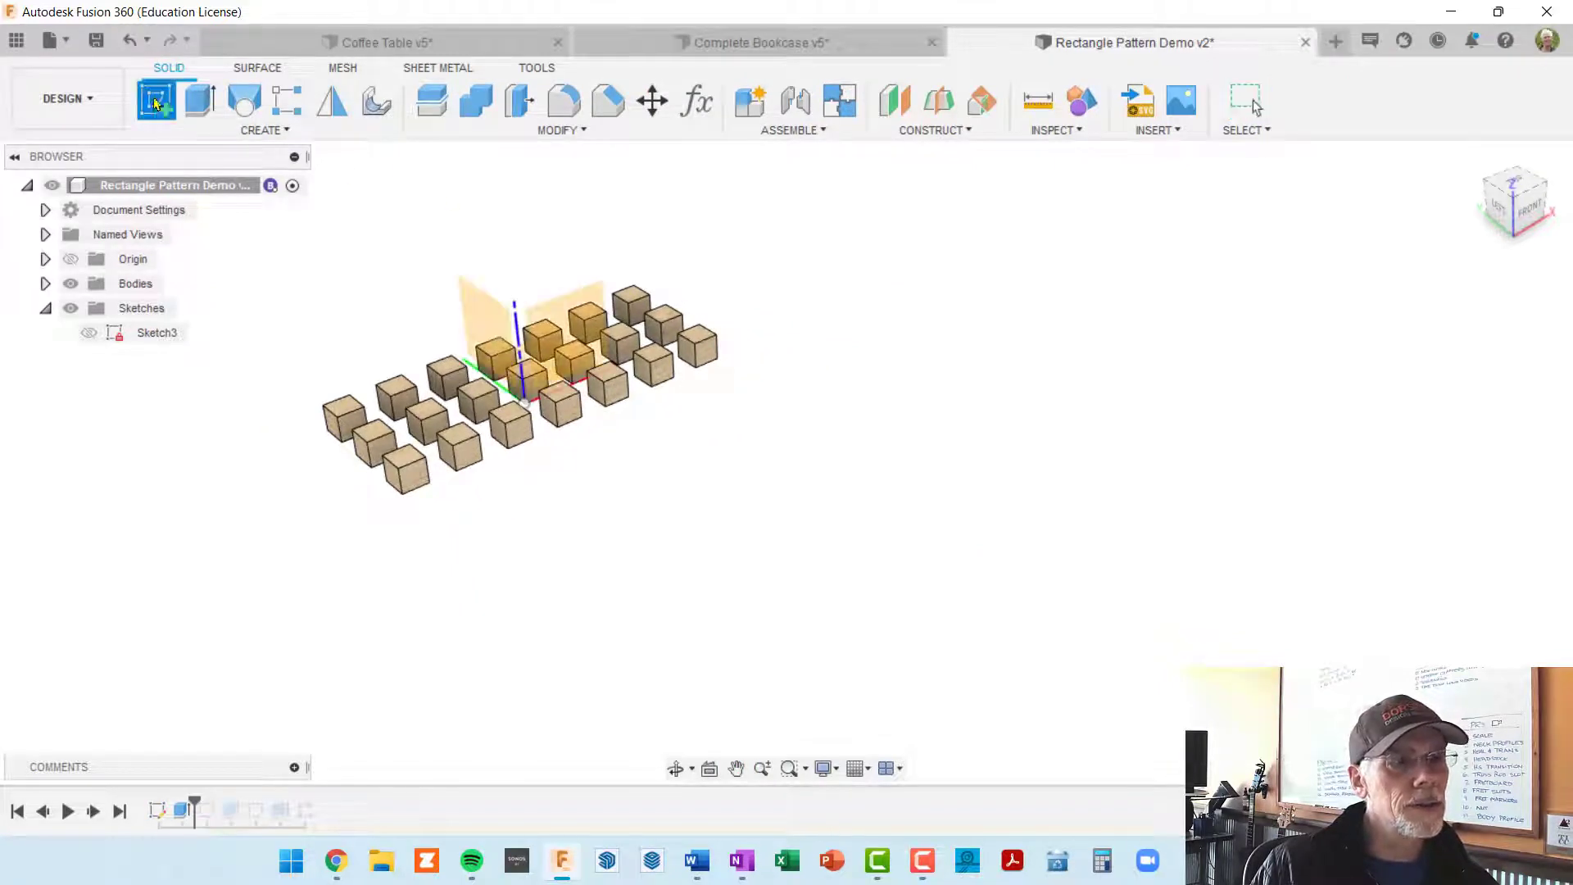
left_click(580, 381)
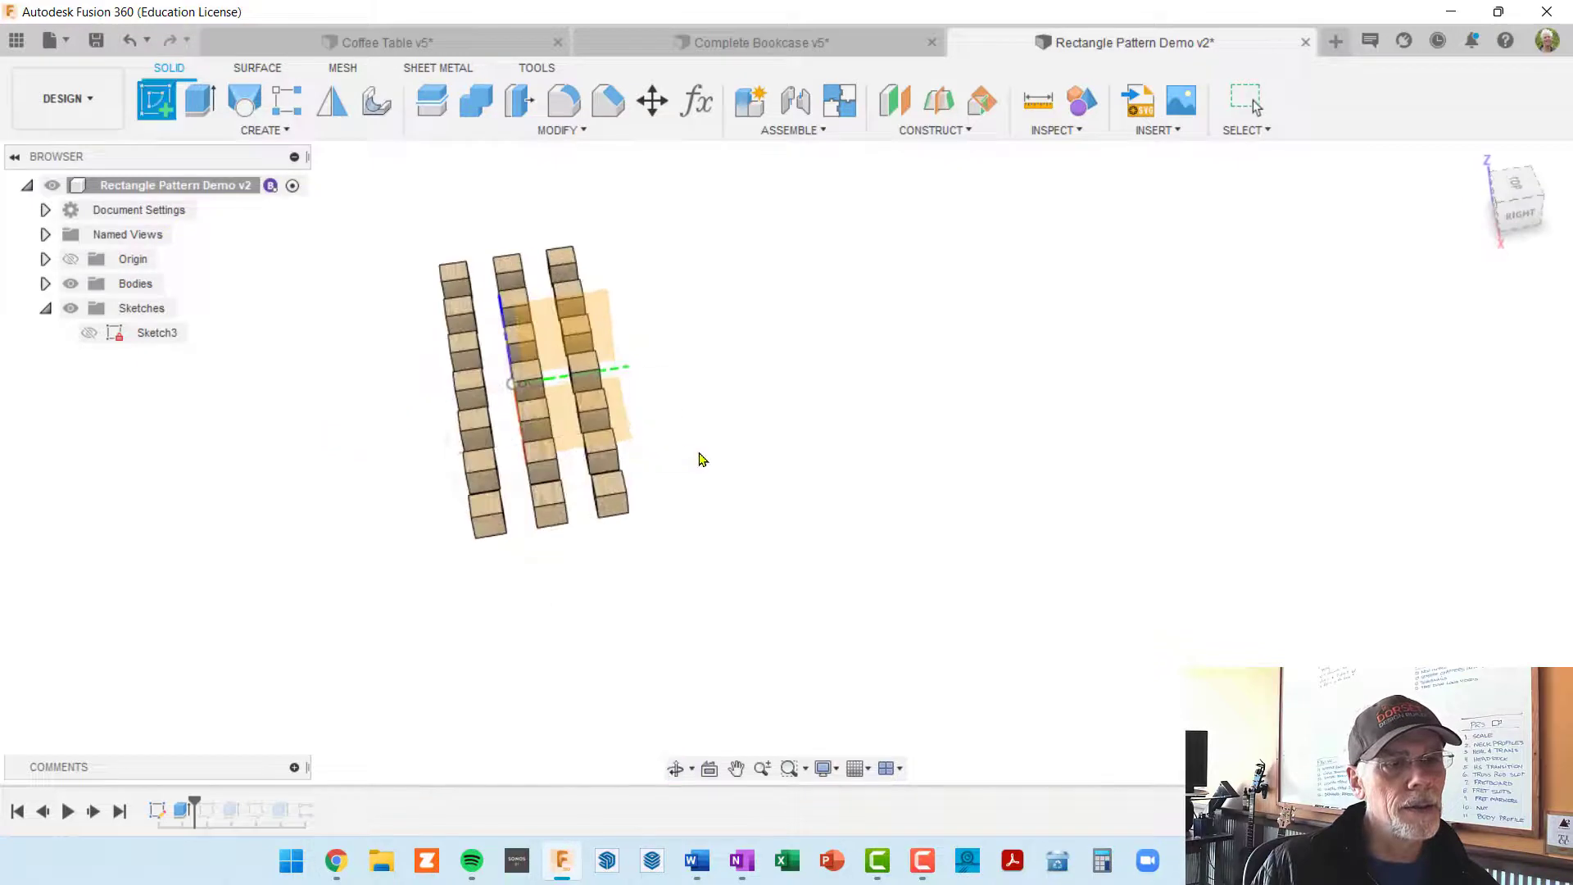
left_click(640, 421)
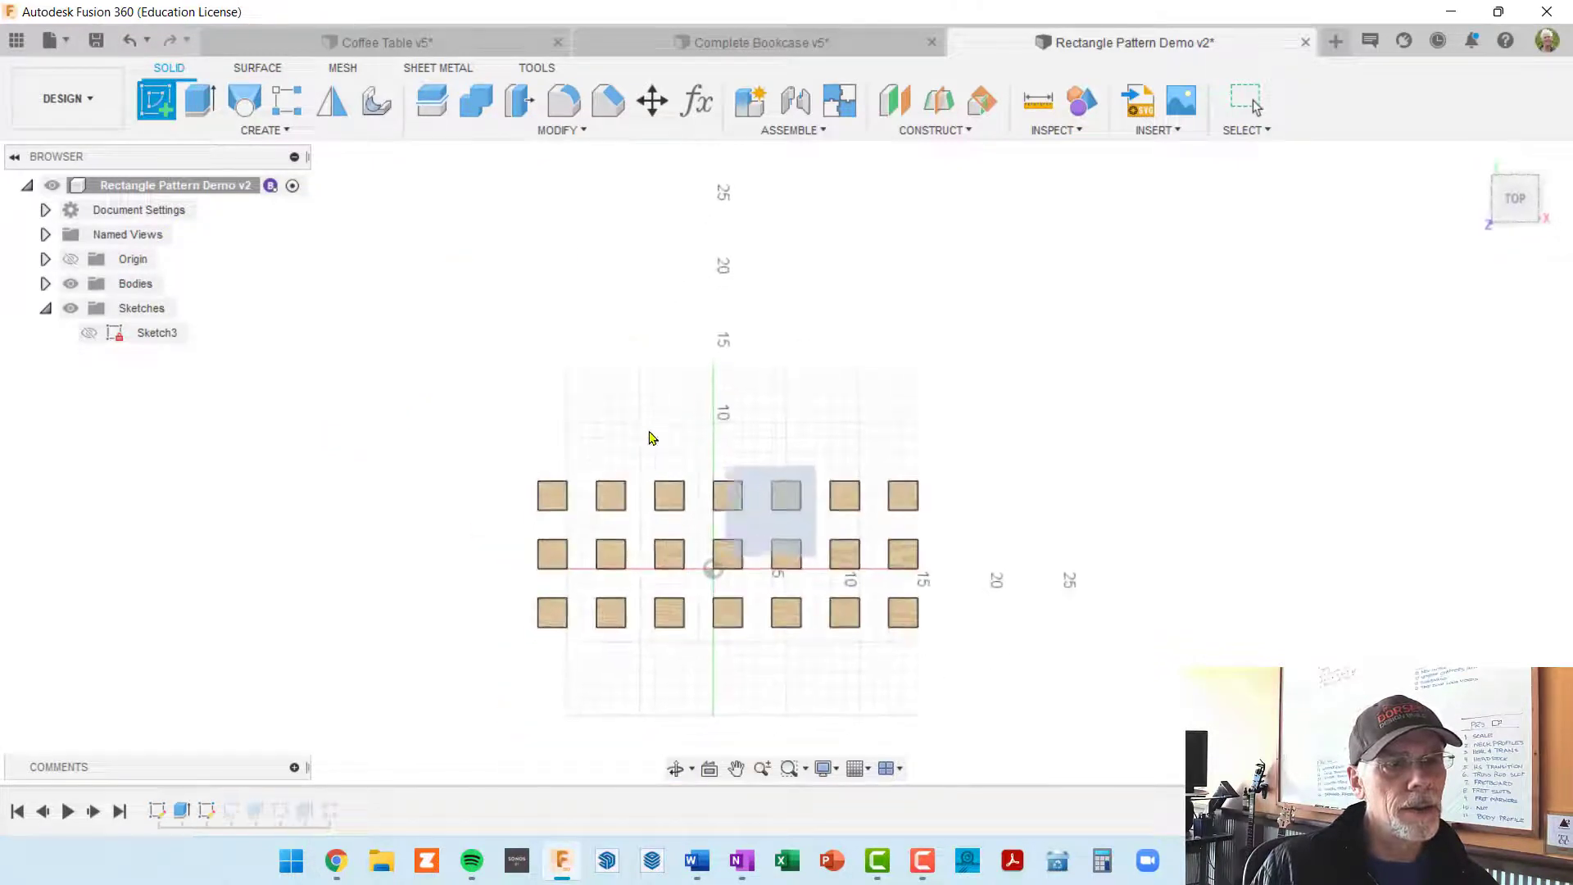
scroll(726, 537, "up", 1)
middle_click_drag(732, 483, 727, 255)
scroll(705, 456, "up", 4)
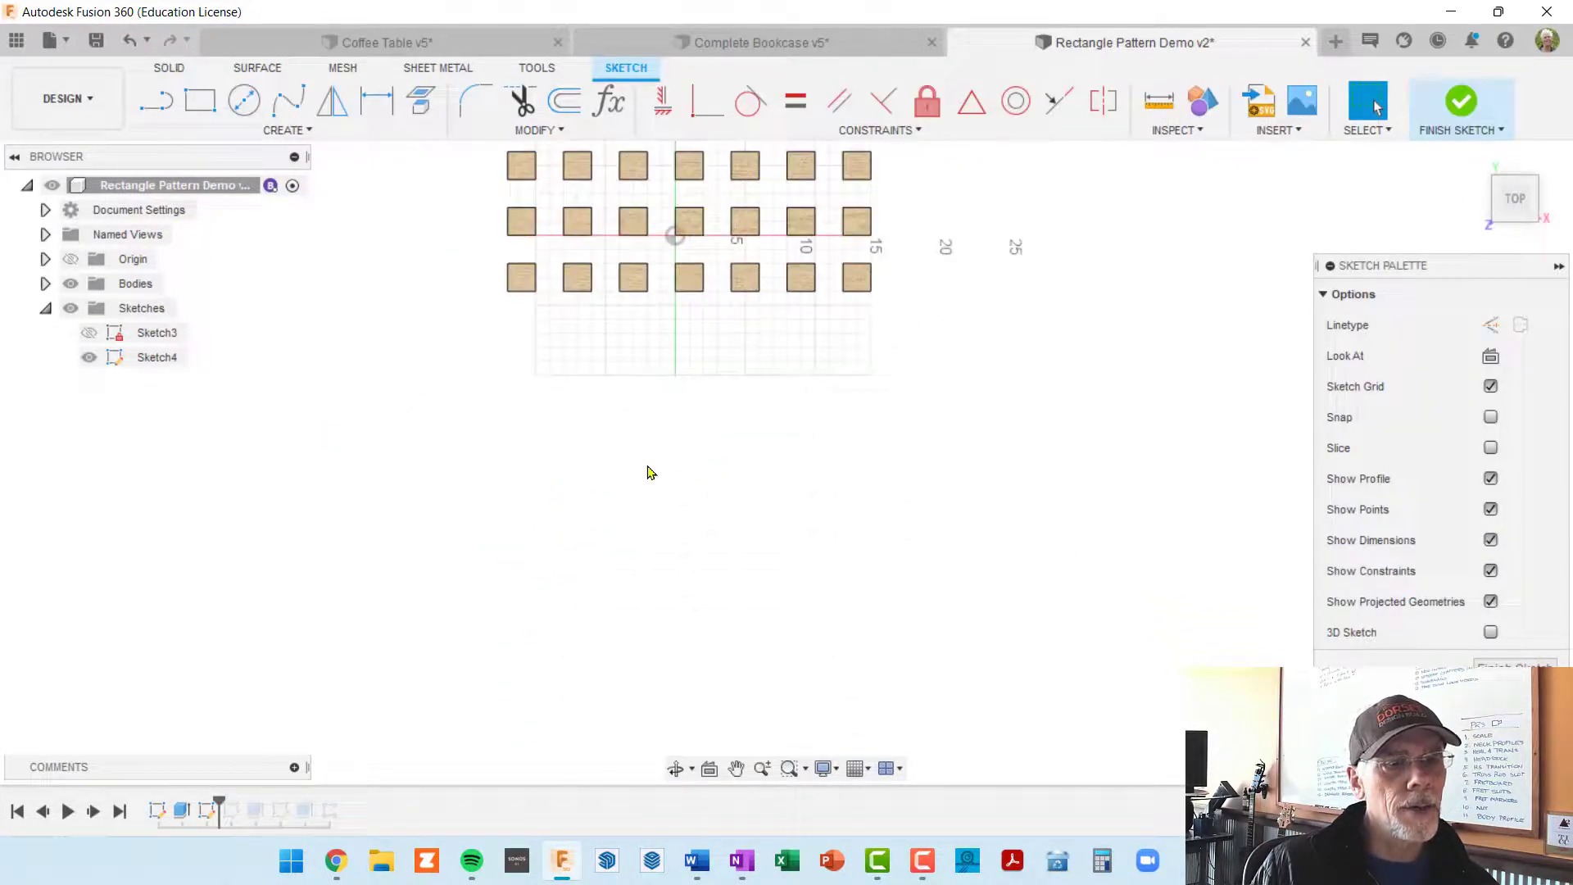
Step: Draw a 2 in by 2 in square in front of the grid of cubes and finish the sketch
key("r")
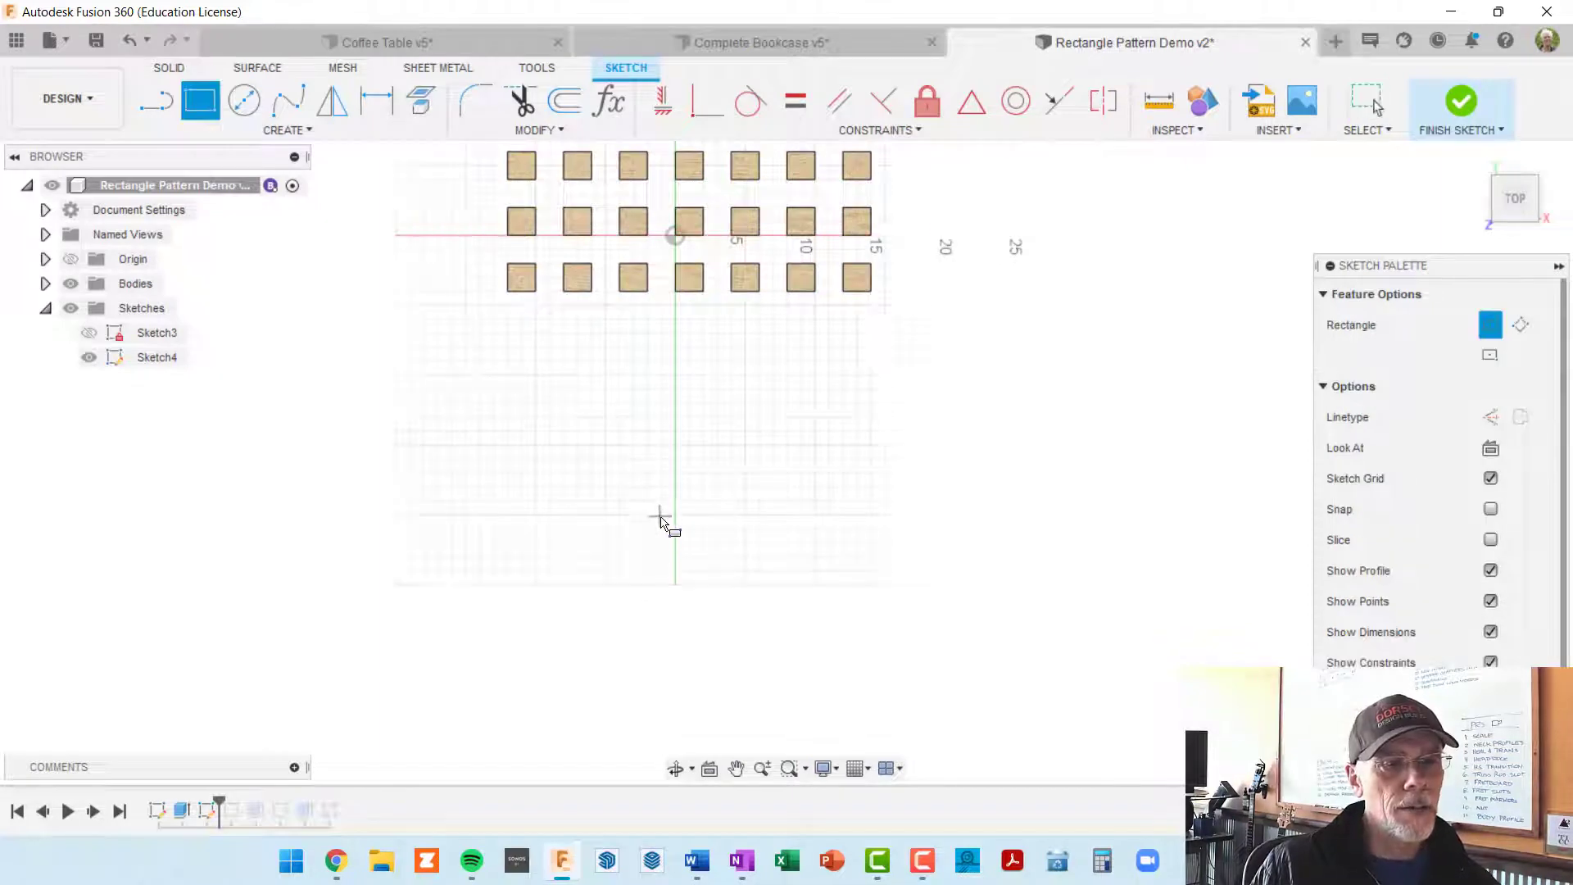
left_click(663, 520)
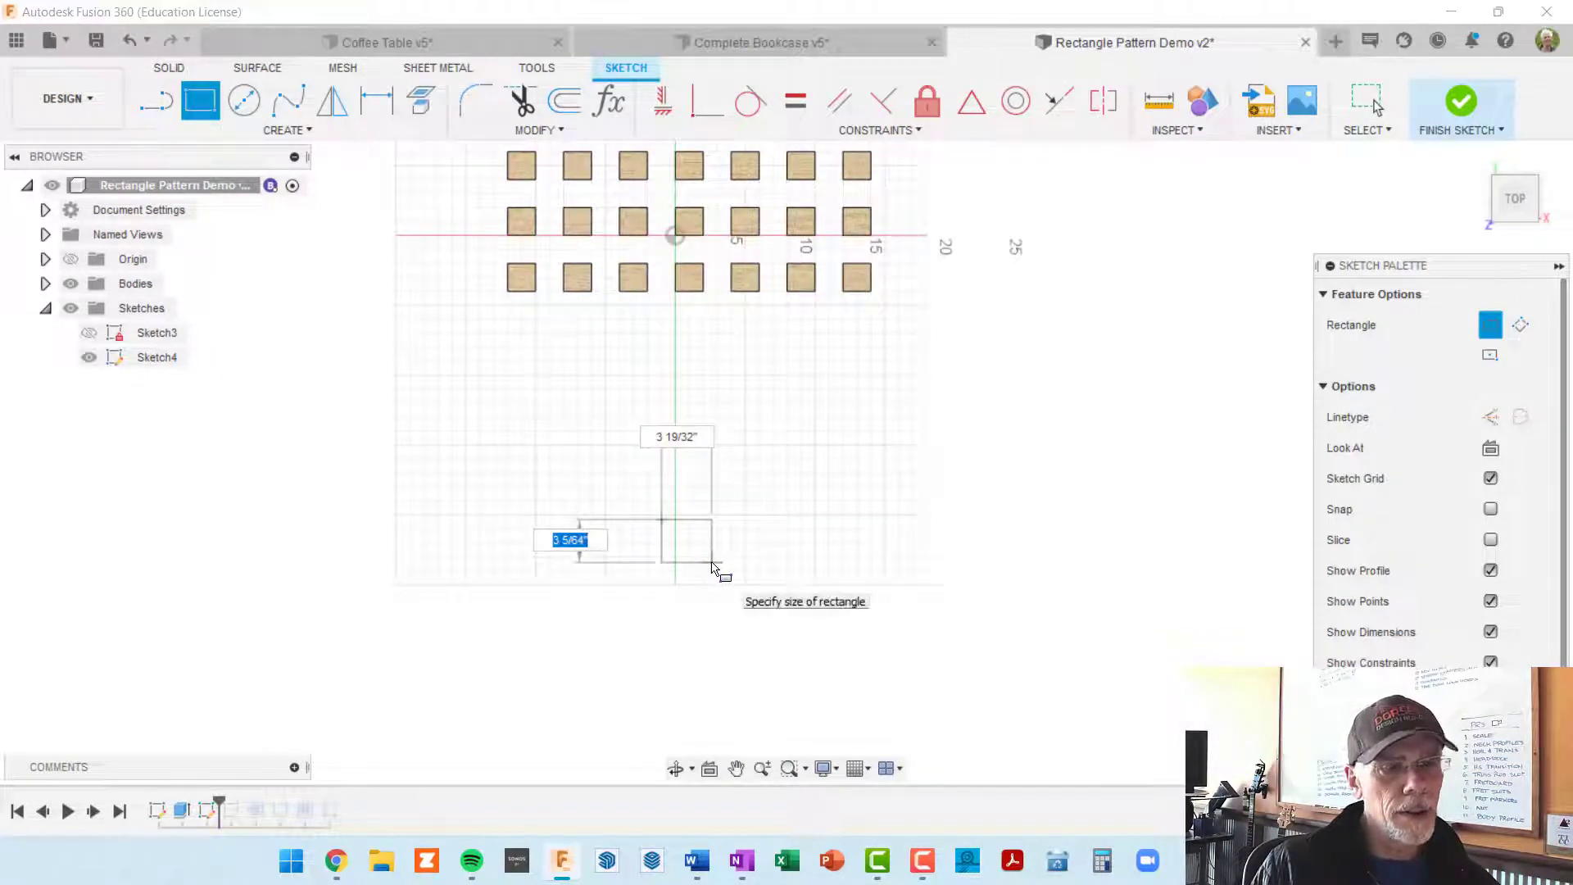
type("2")
key("Tab")
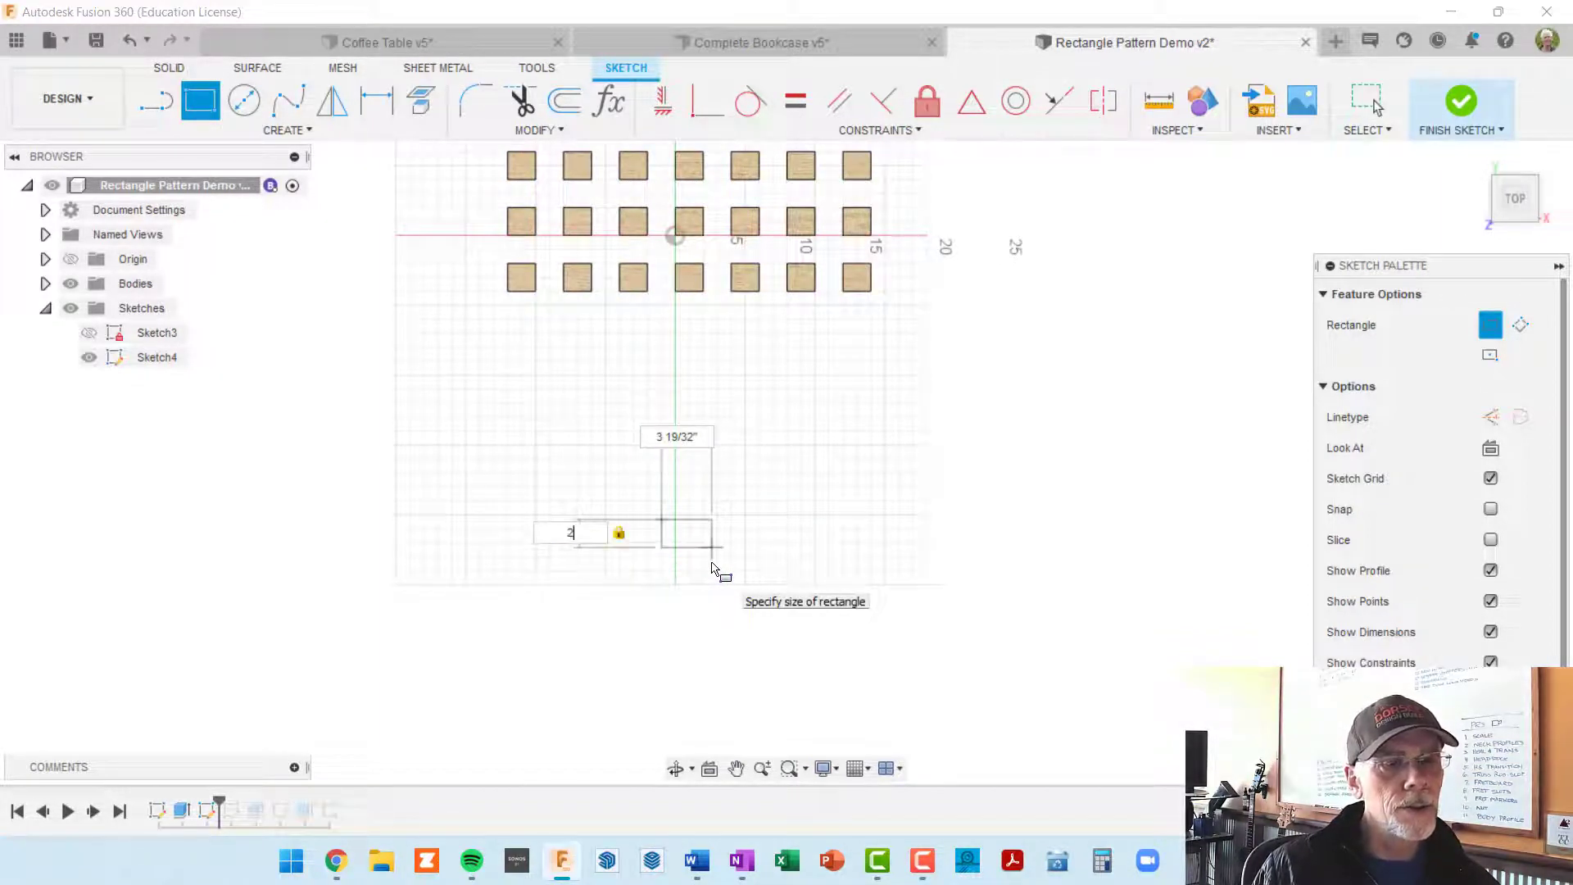
type("2")
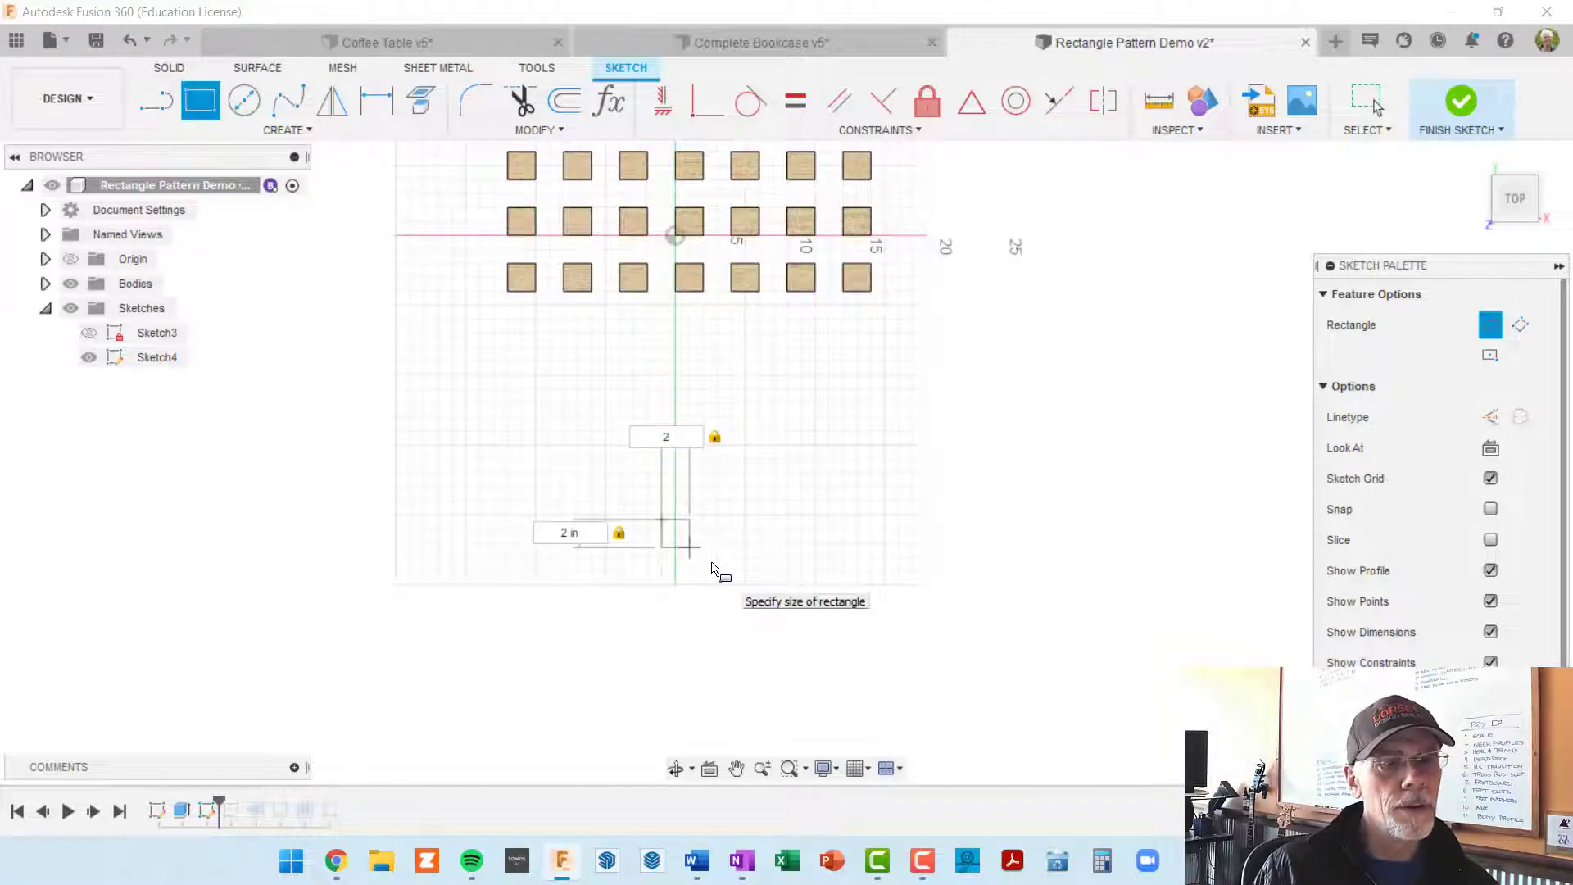
key("Return")
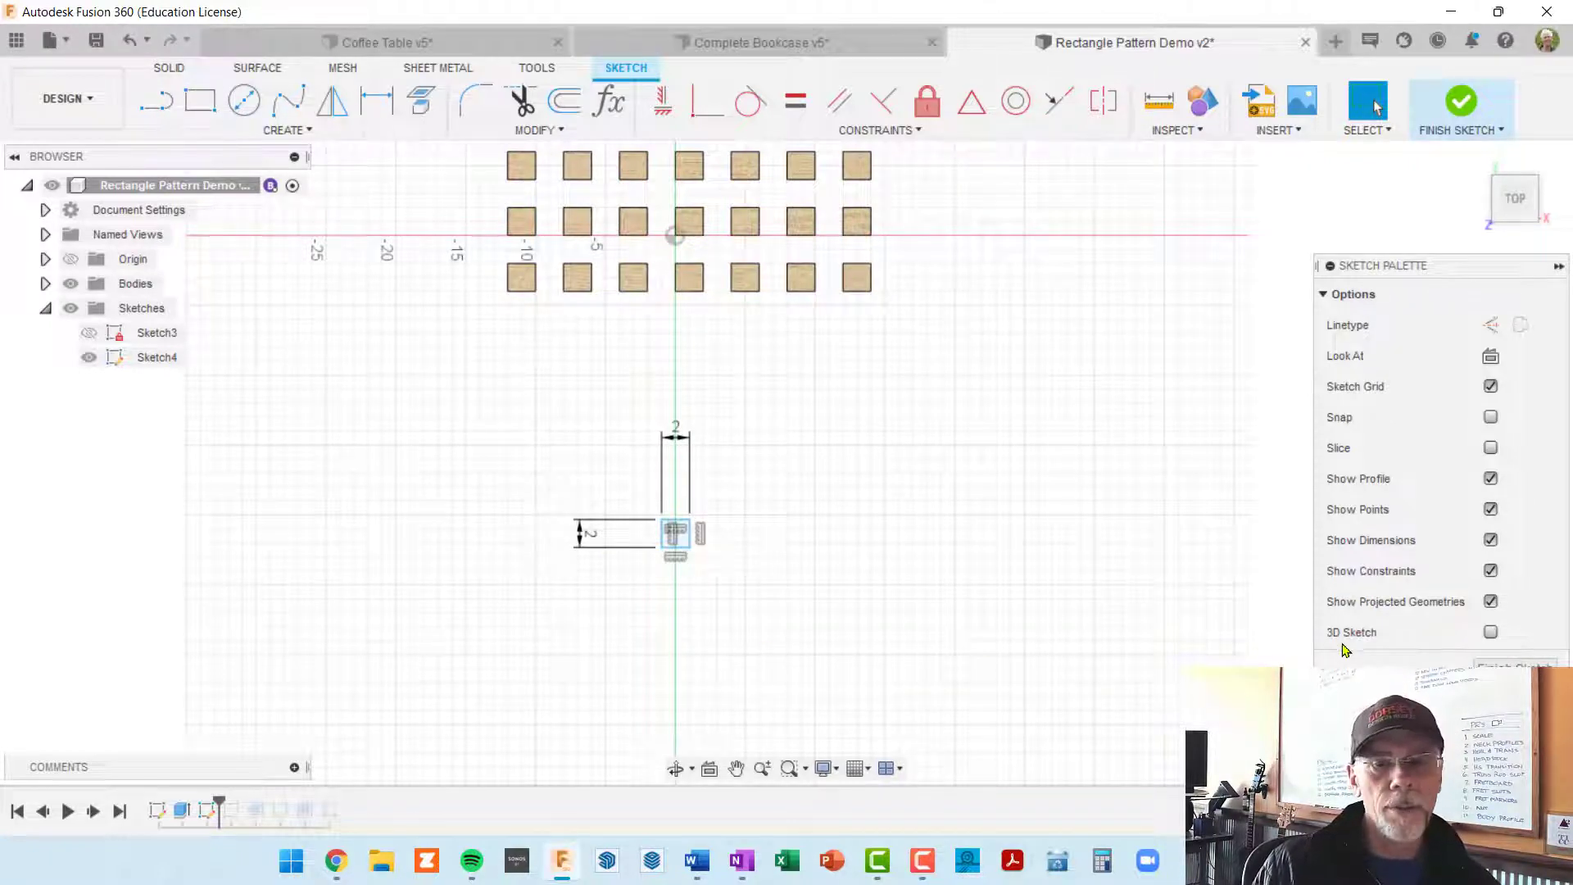
left_click(1515, 664)
mouse_move(655, 574)
middle_mouse_down("shift")
mouse_move(541, 615)
mouse_move(545, 568)
mouse_move(695, 544)
mouse_move(646, 505)
mouse_move(907, 528)
middle_mouse_up("shift")
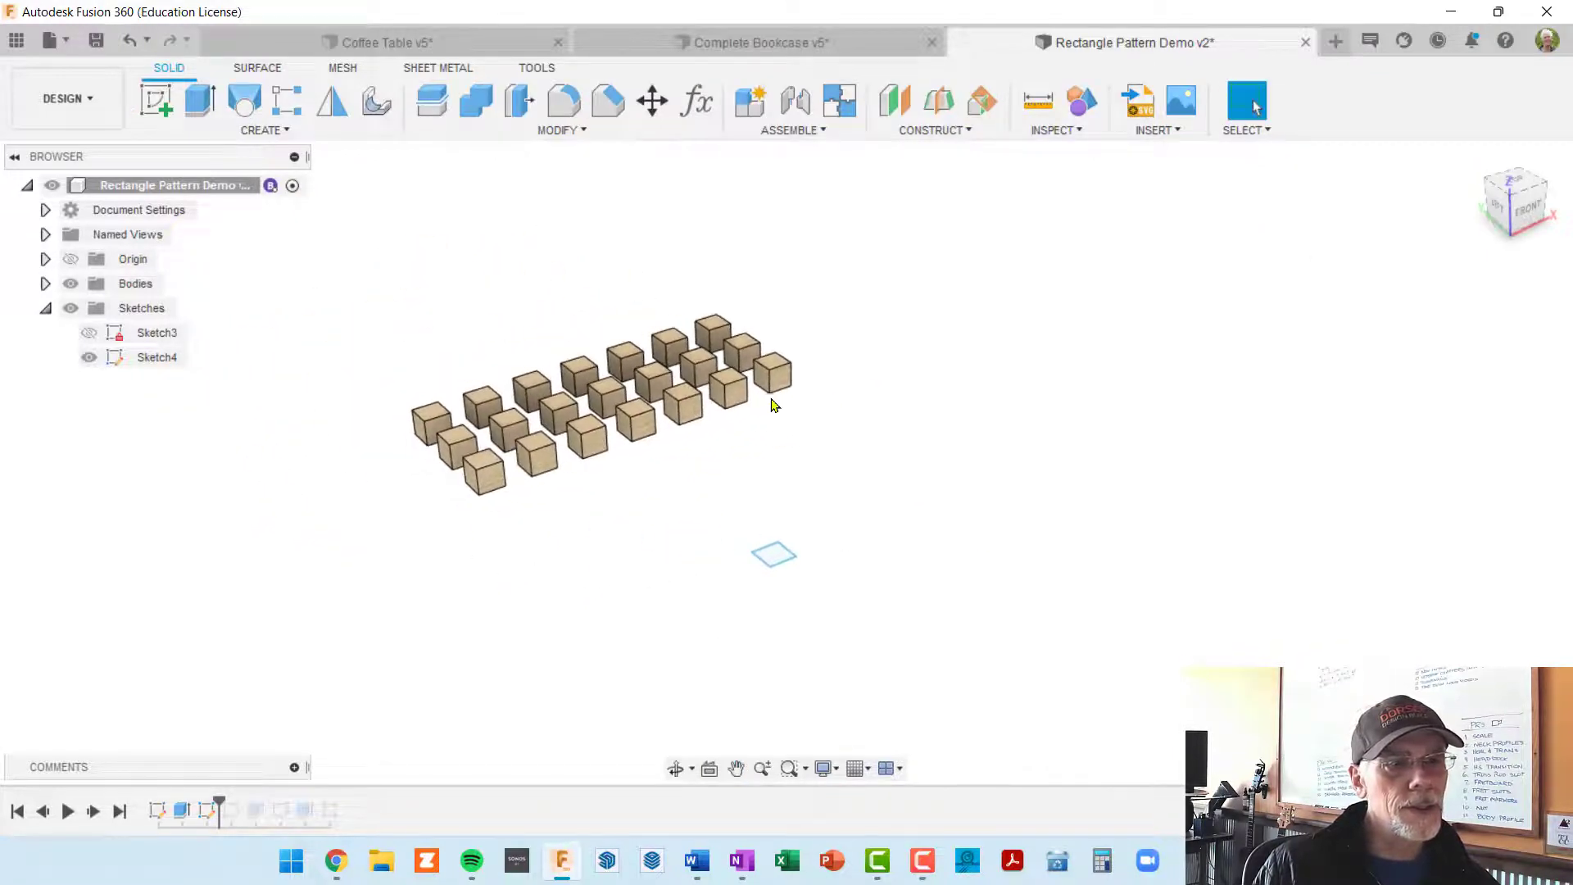
Step: Extrude the single square in front of the cube grid 2 in upward as a new body
middle_click_drag(771, 405, 803, 530, "shift")
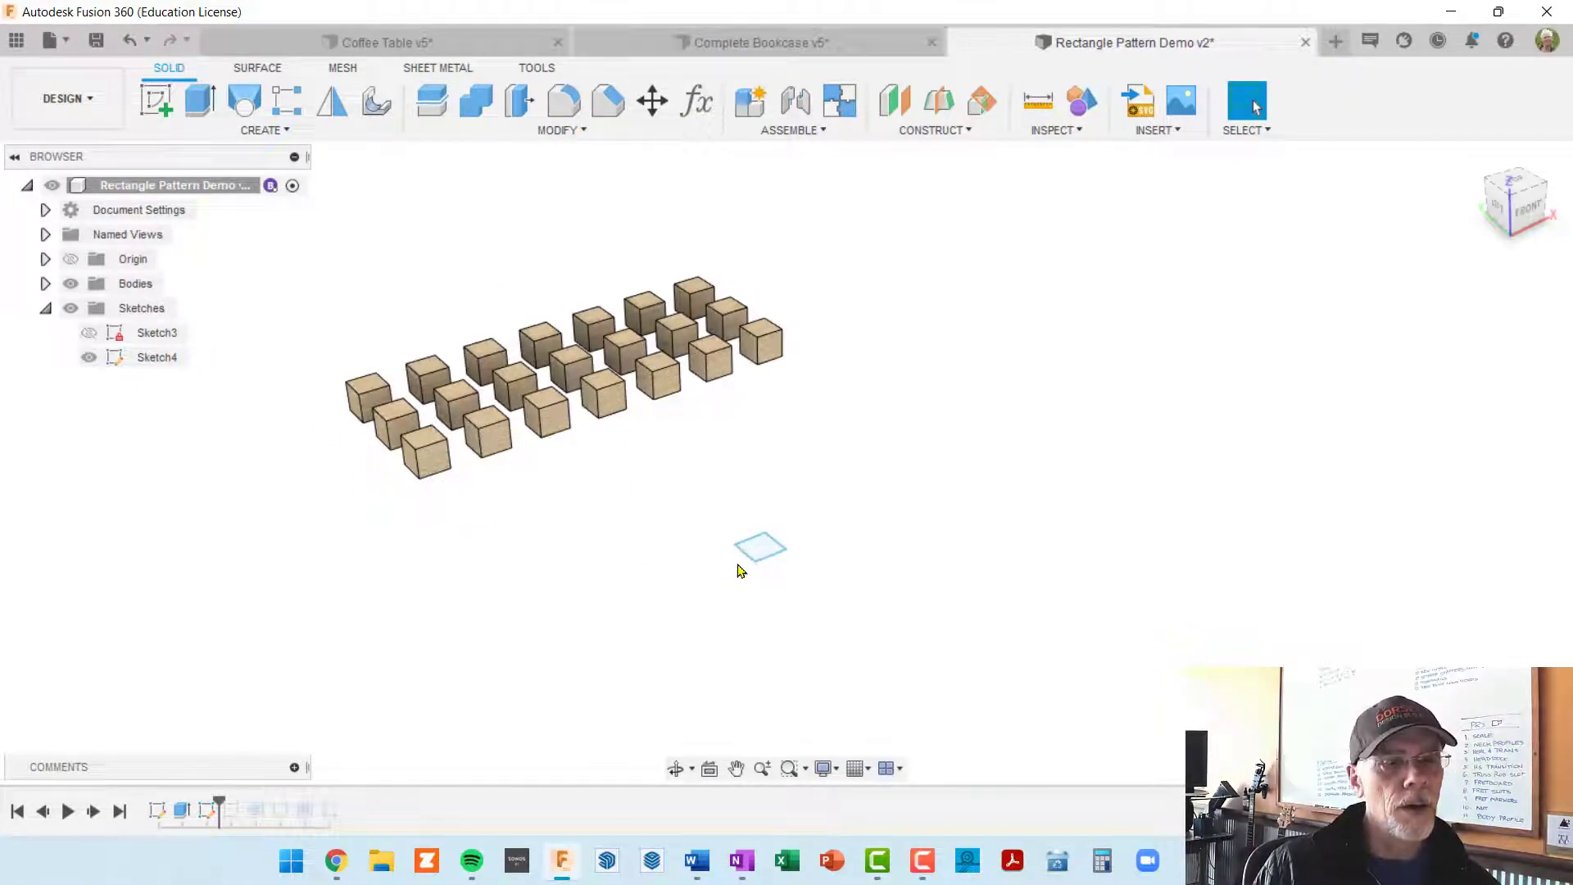
left_click(741, 568)
key("e")
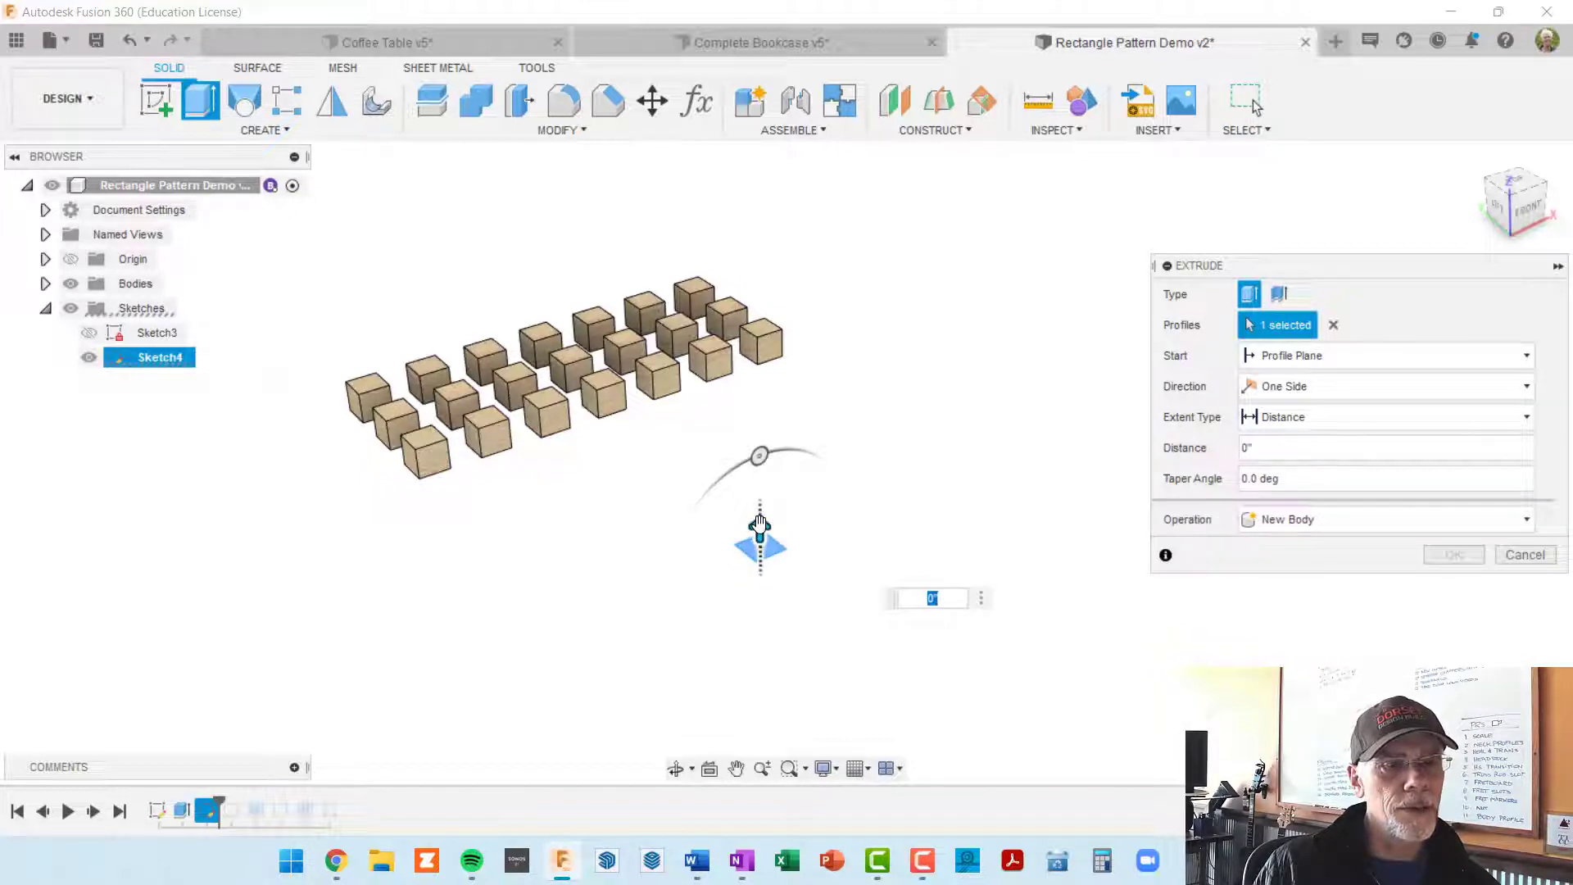
left_click_drag(759, 524, 758, 494)
type("2")
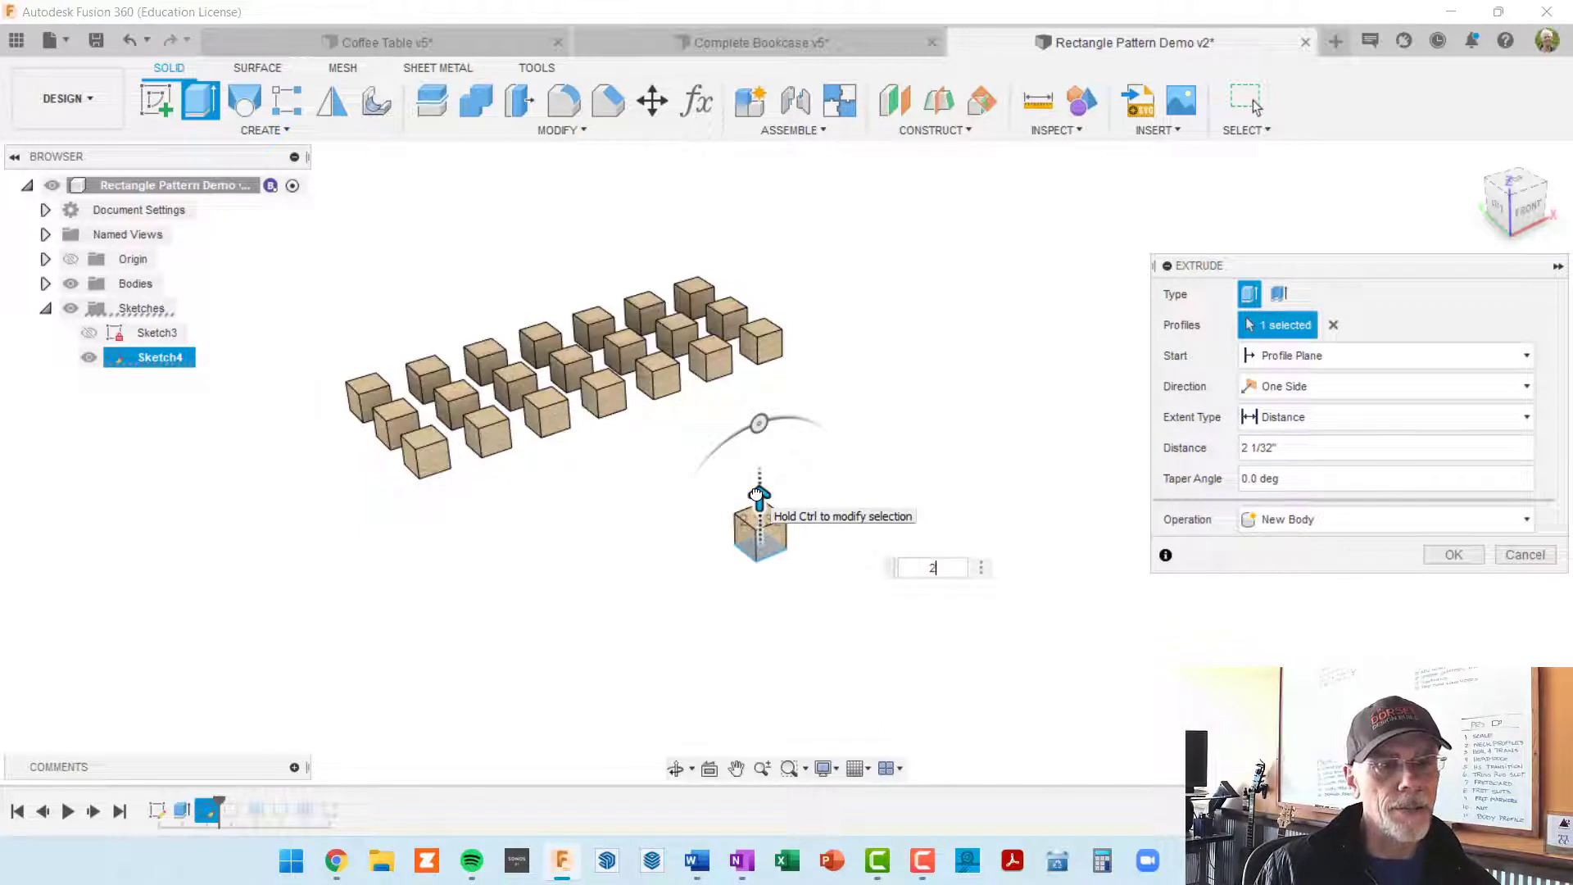
key("Return")
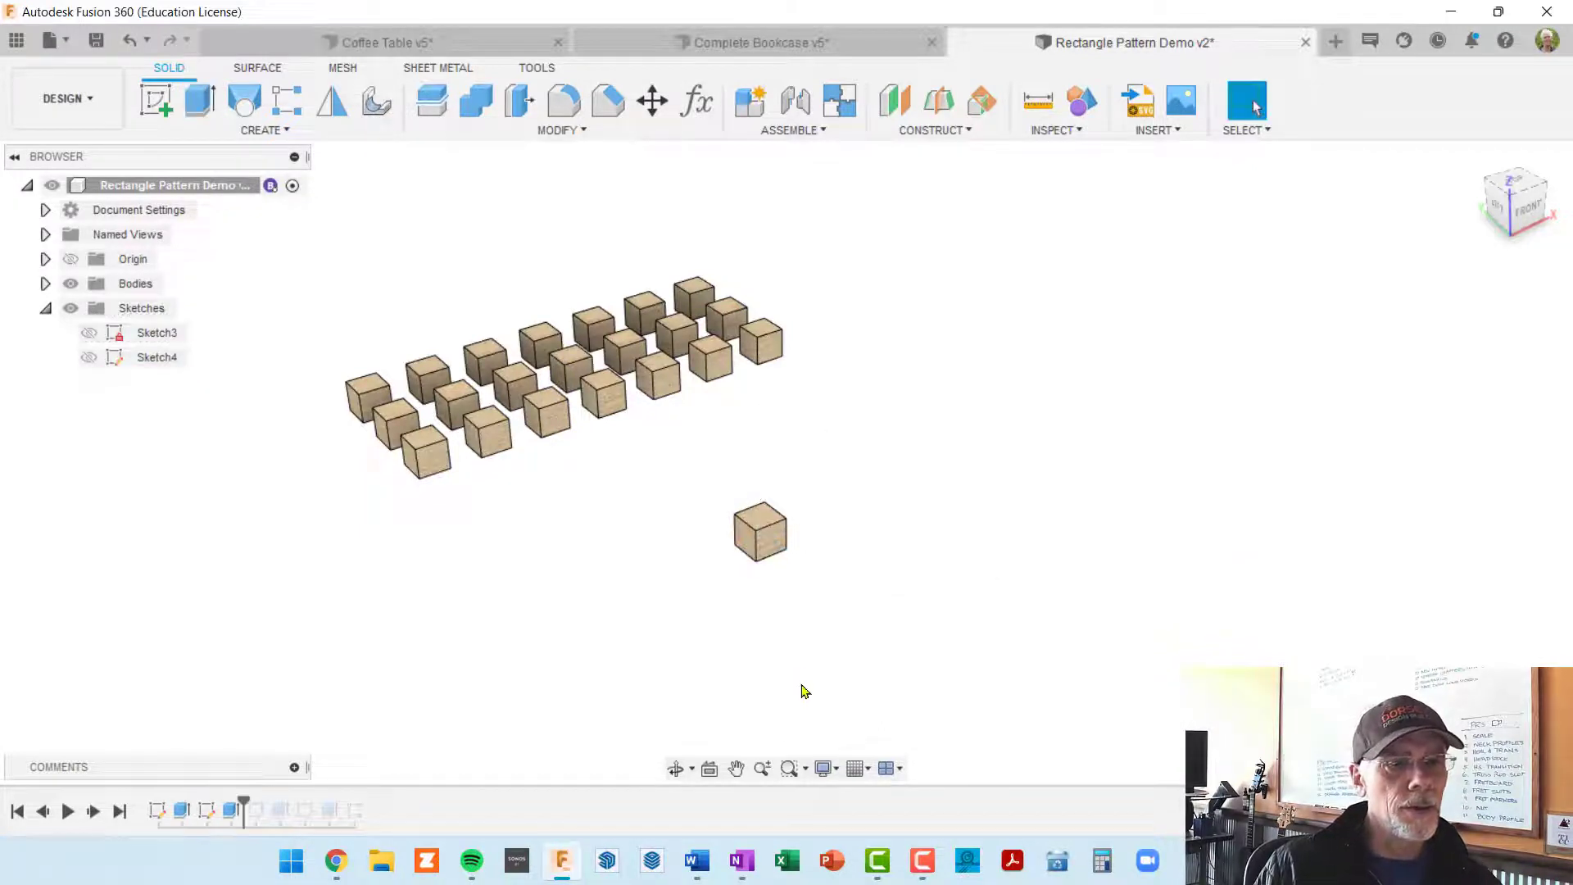
Step: Start a Rectangular Pattern of type Bodies and select the single cube in front of the grid as its object
middle_click_drag(791, 551, 807, 559, "shift")
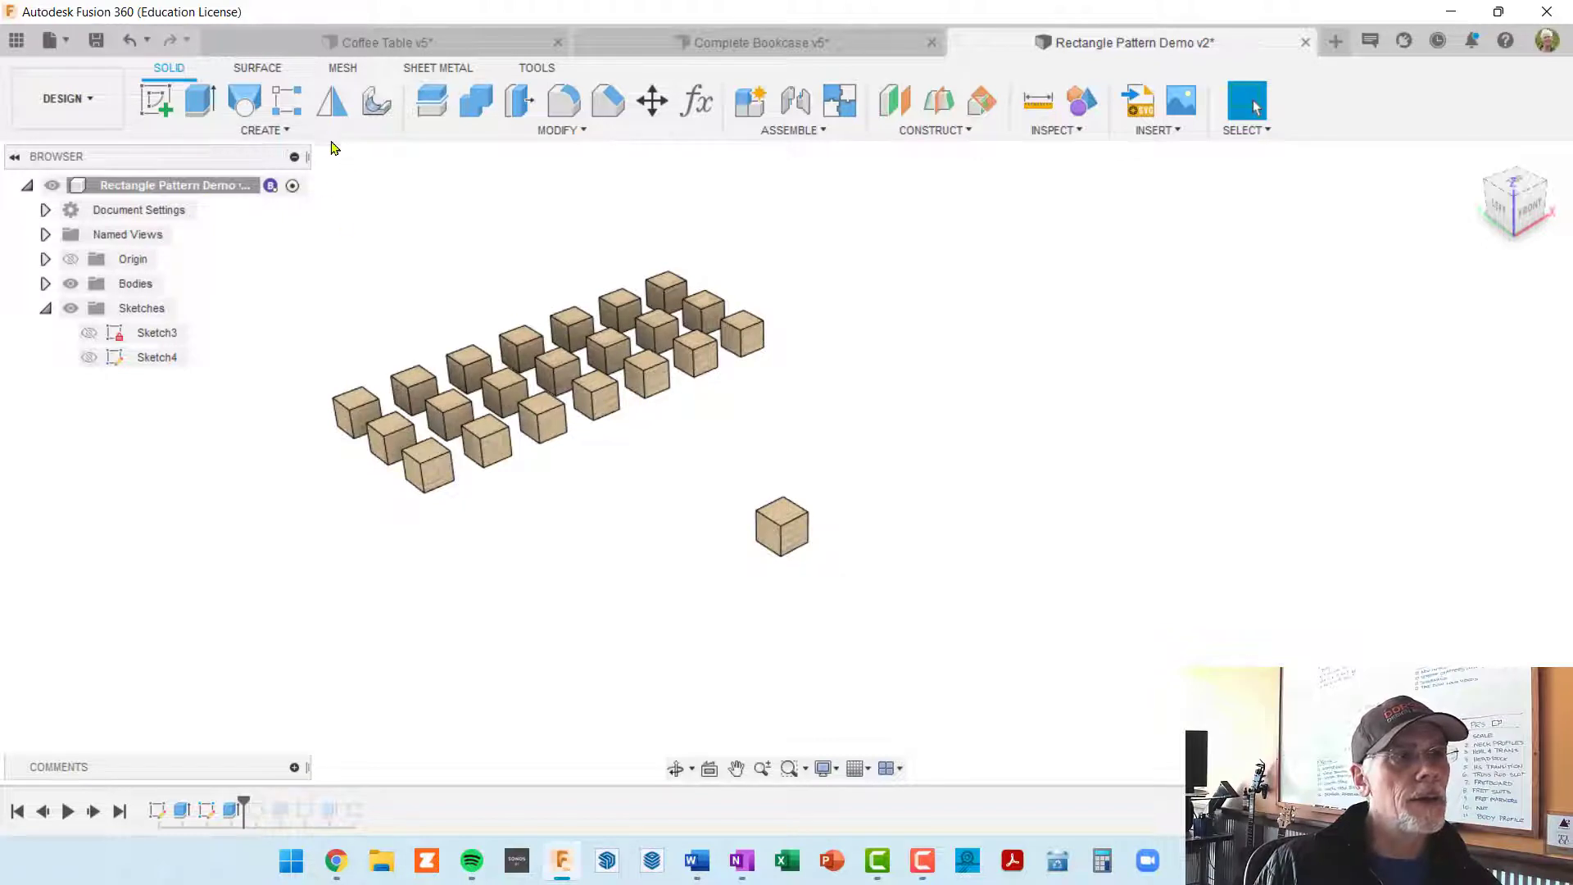
left_click(286, 129)
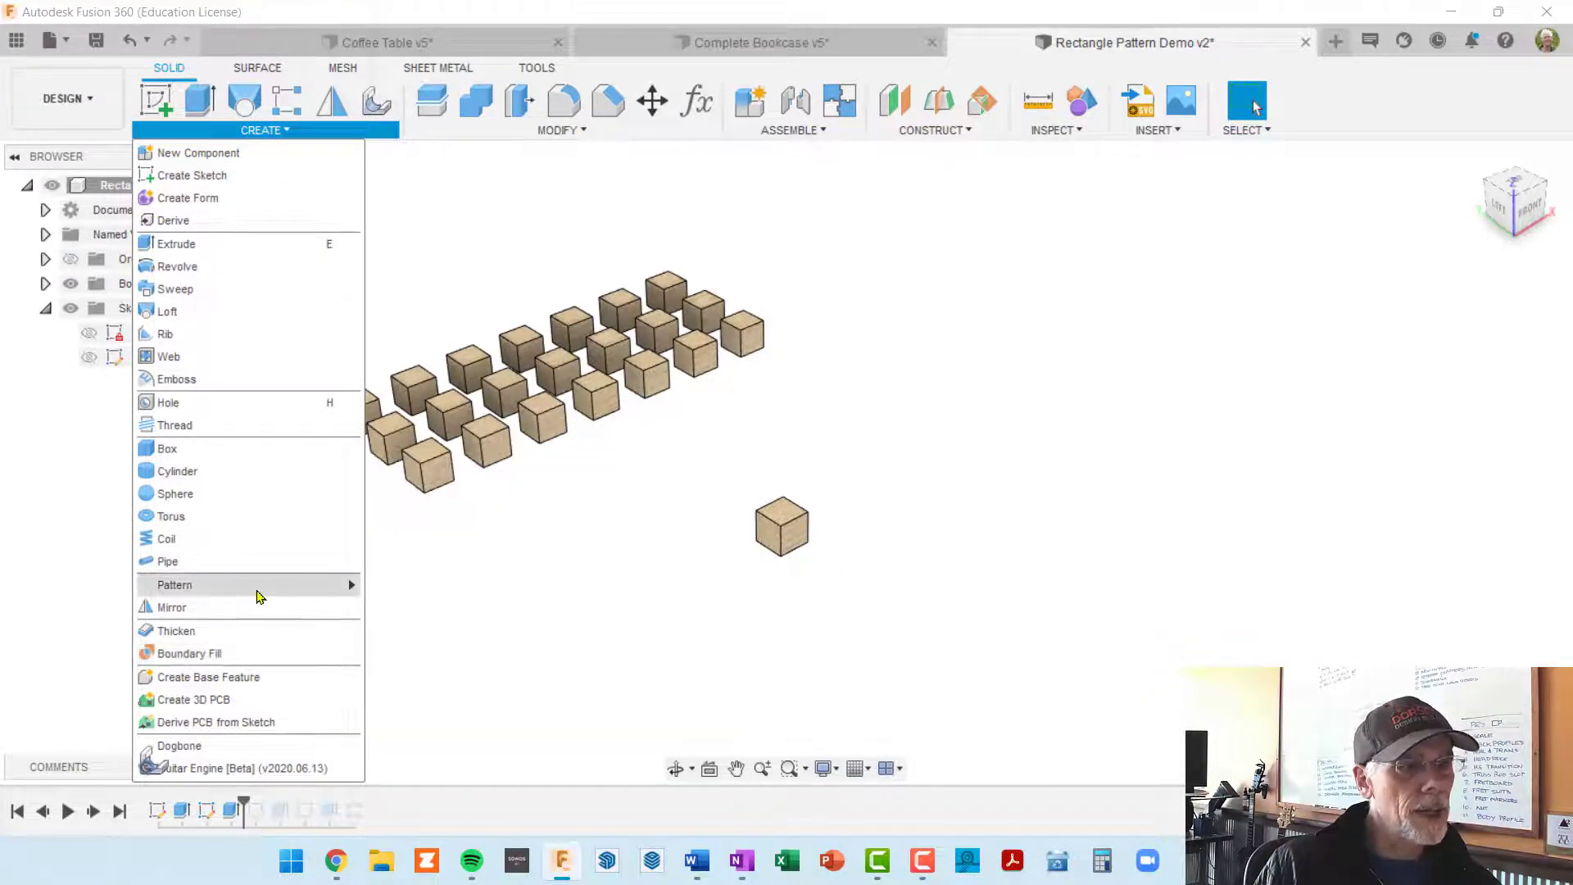
mouse_move(256, 596)
left_click(416, 586)
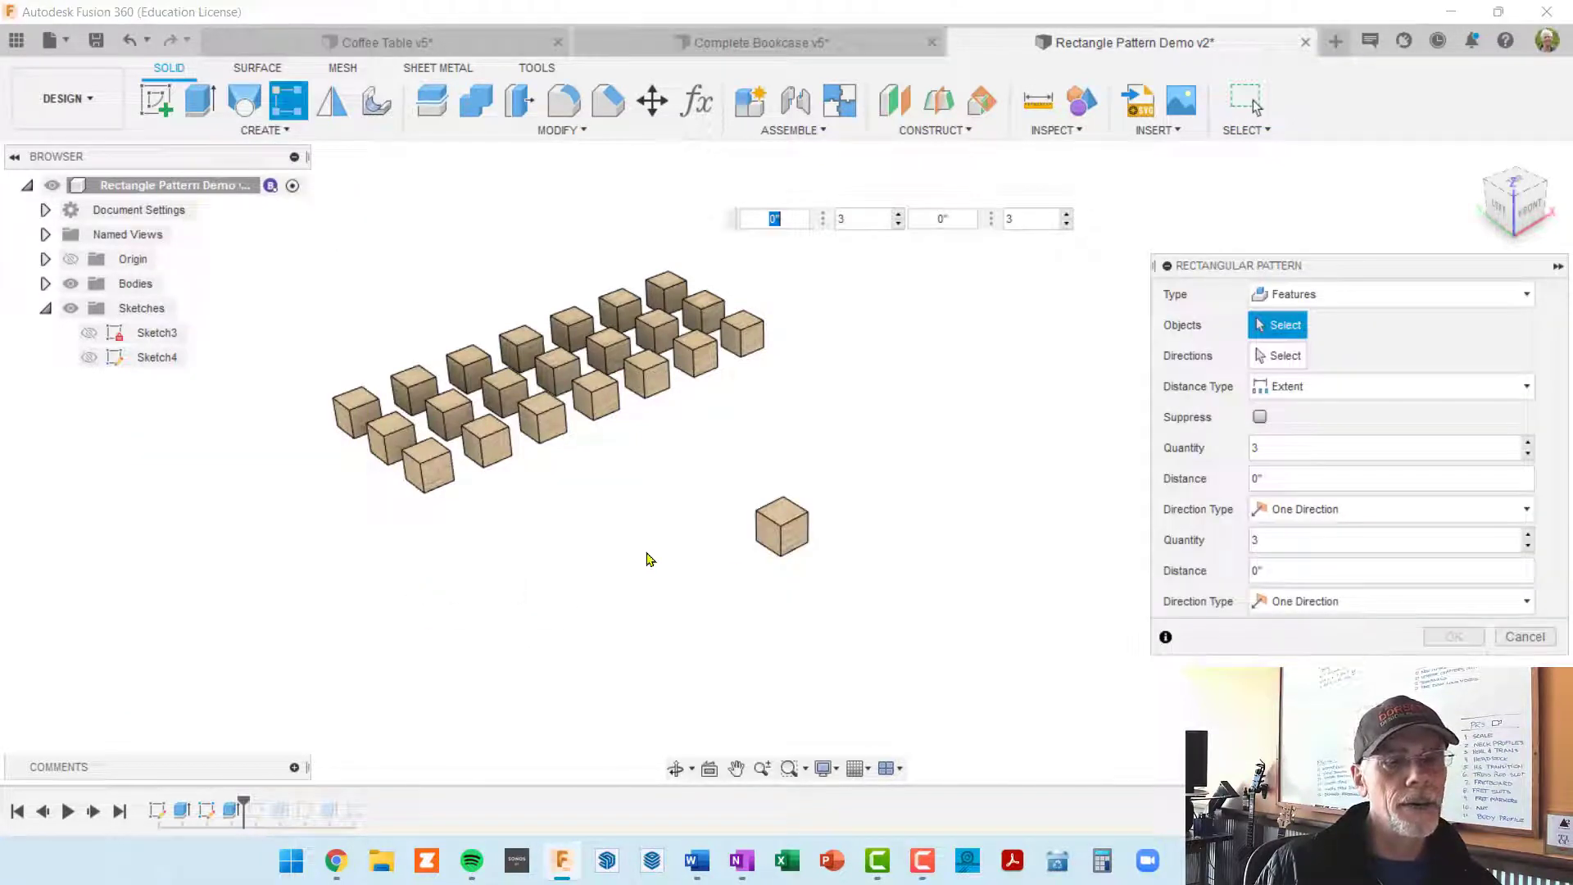
left_click(1528, 295)
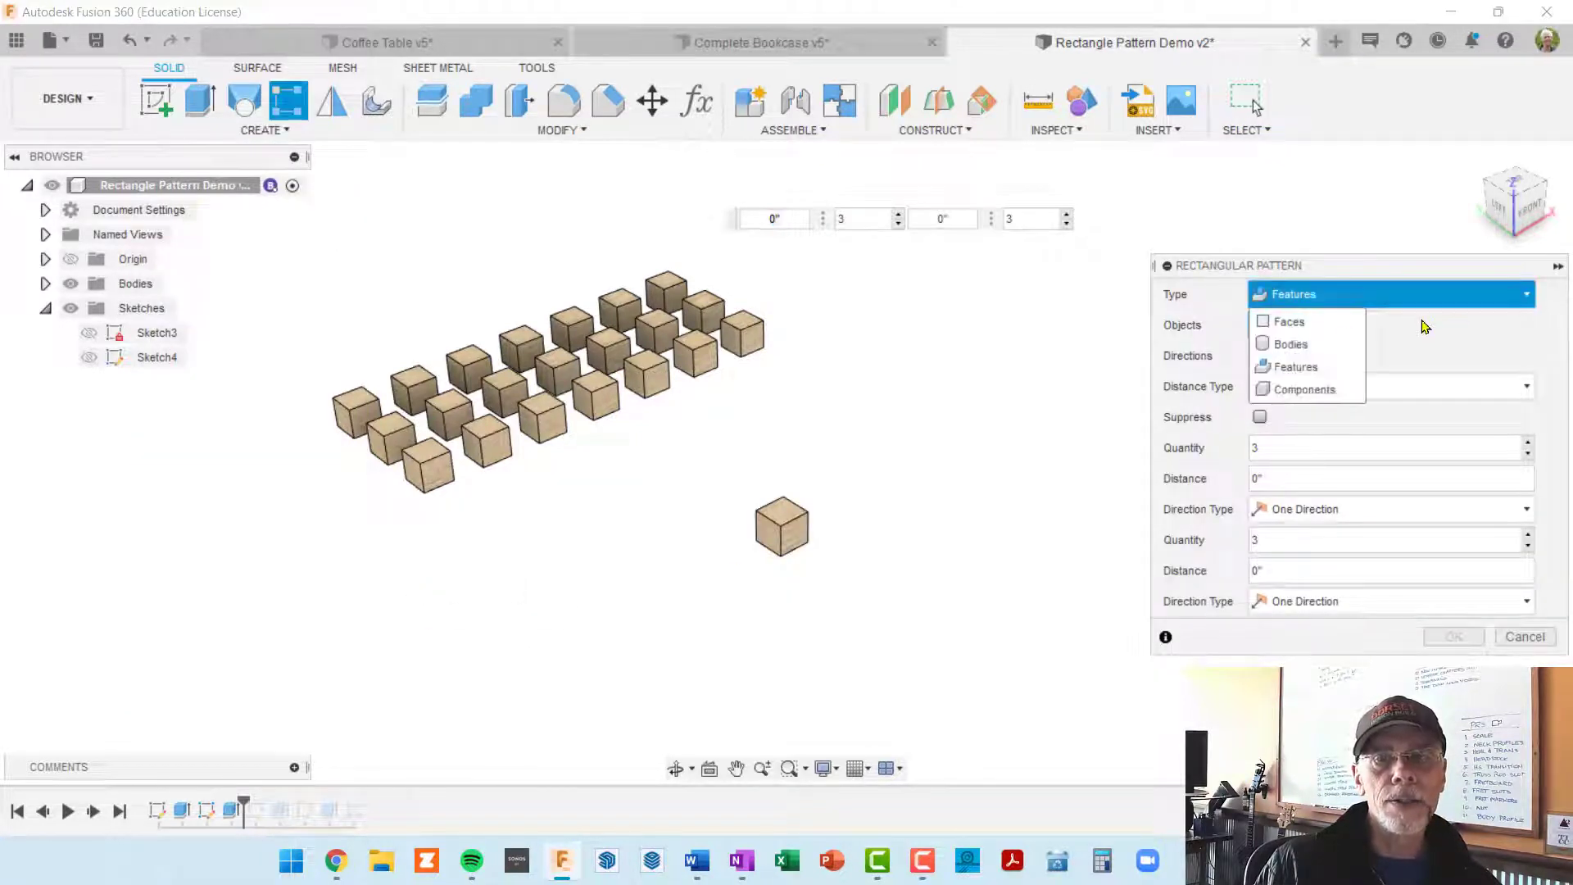
left_click(1313, 350)
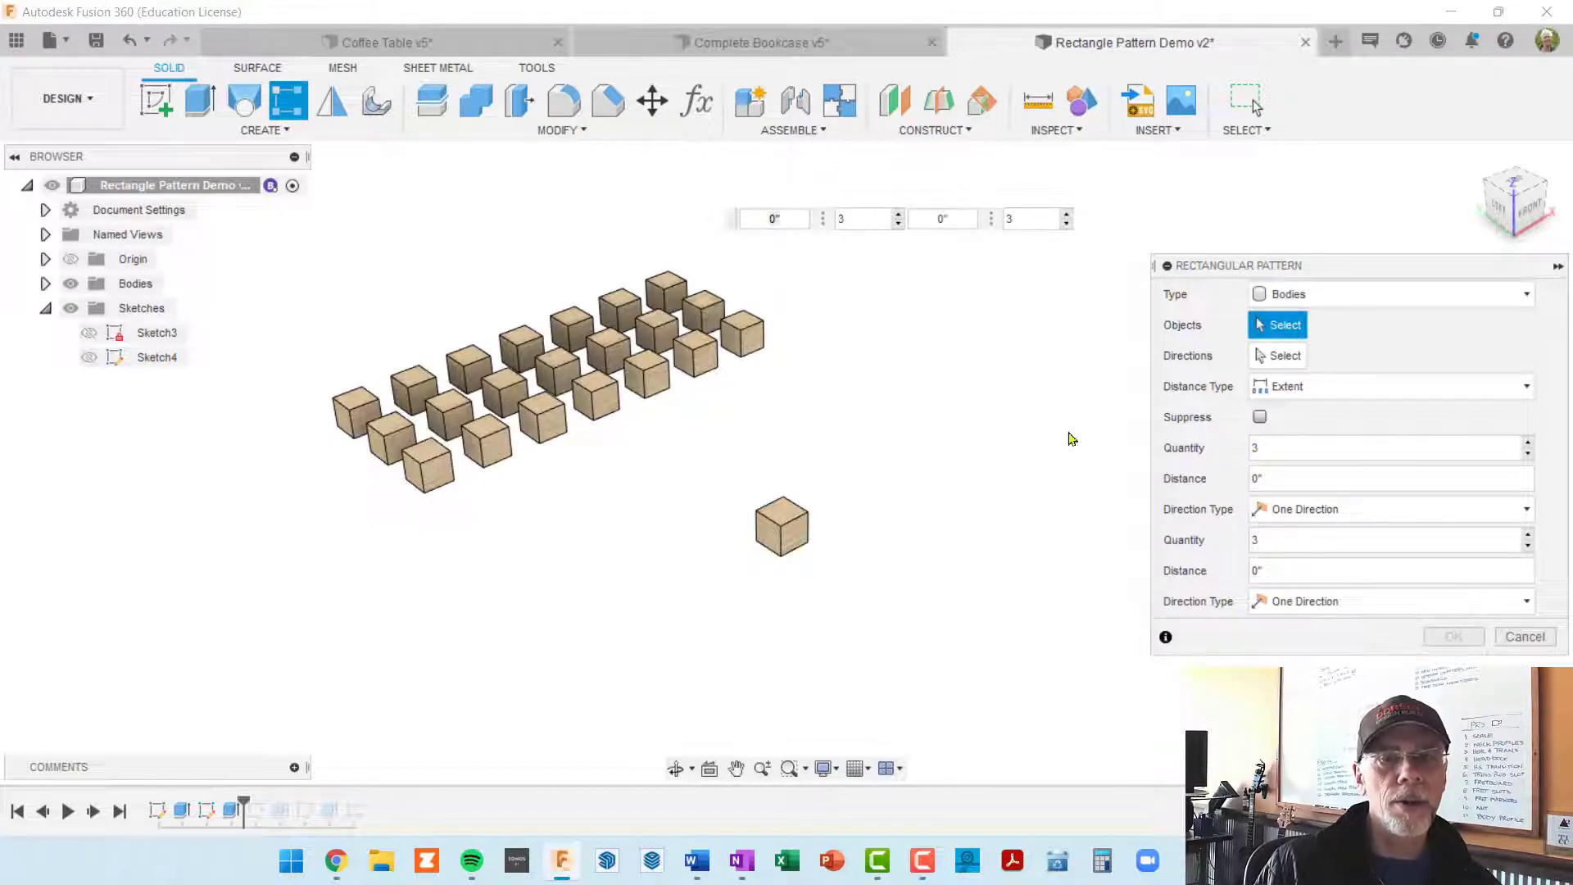
left_click(798, 543)
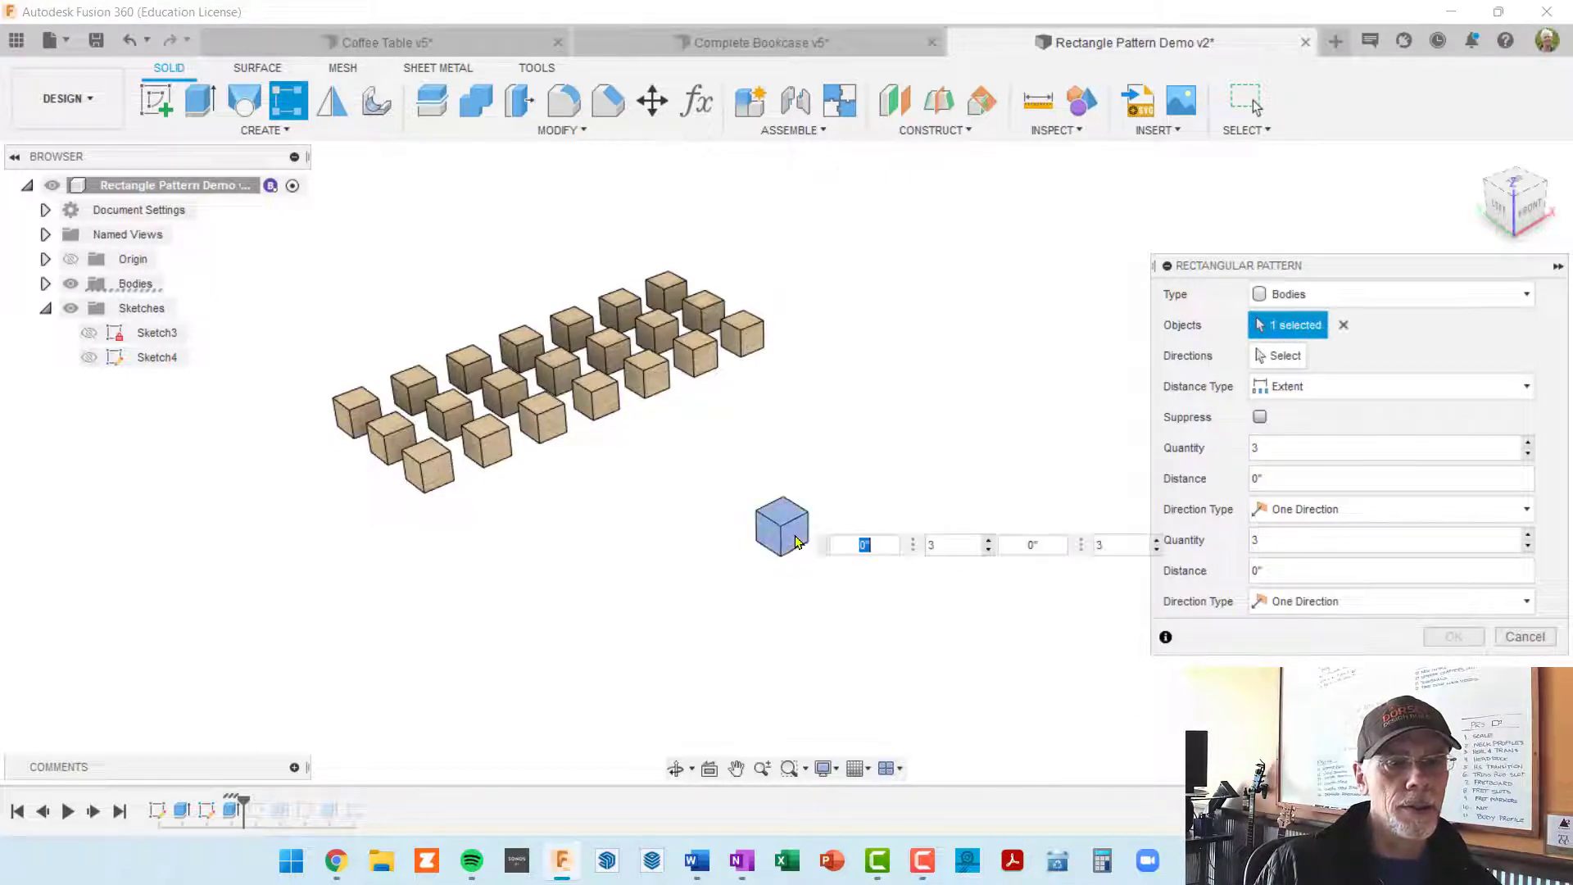
middle_click_drag(802, 562, 699, 537)
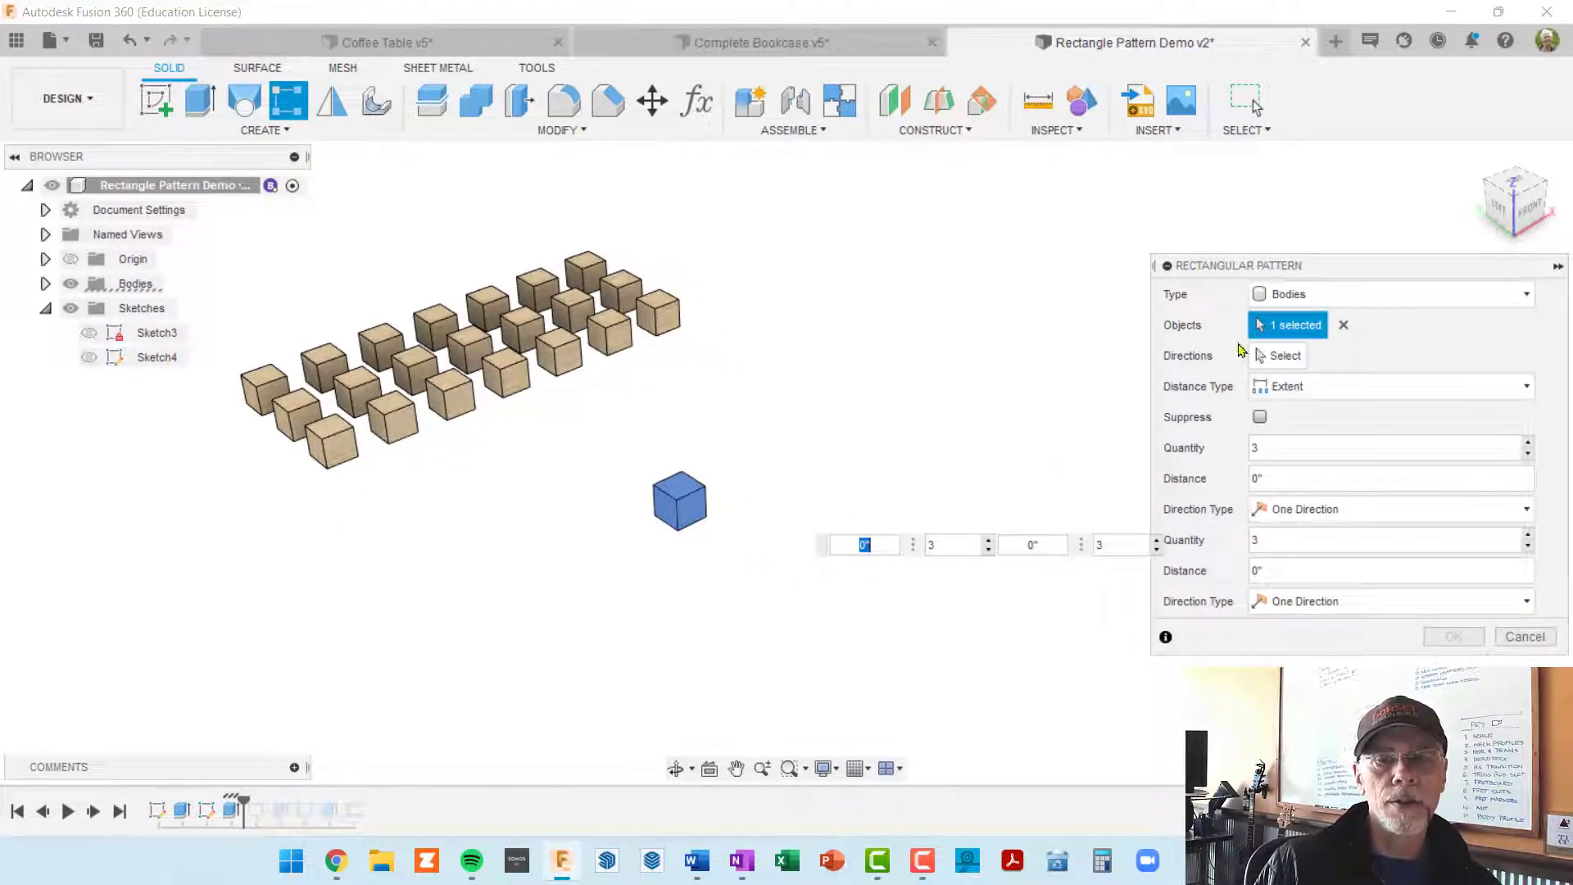
Step: Use the red origin X axis as the direction of the body pattern
left_click(1279, 356)
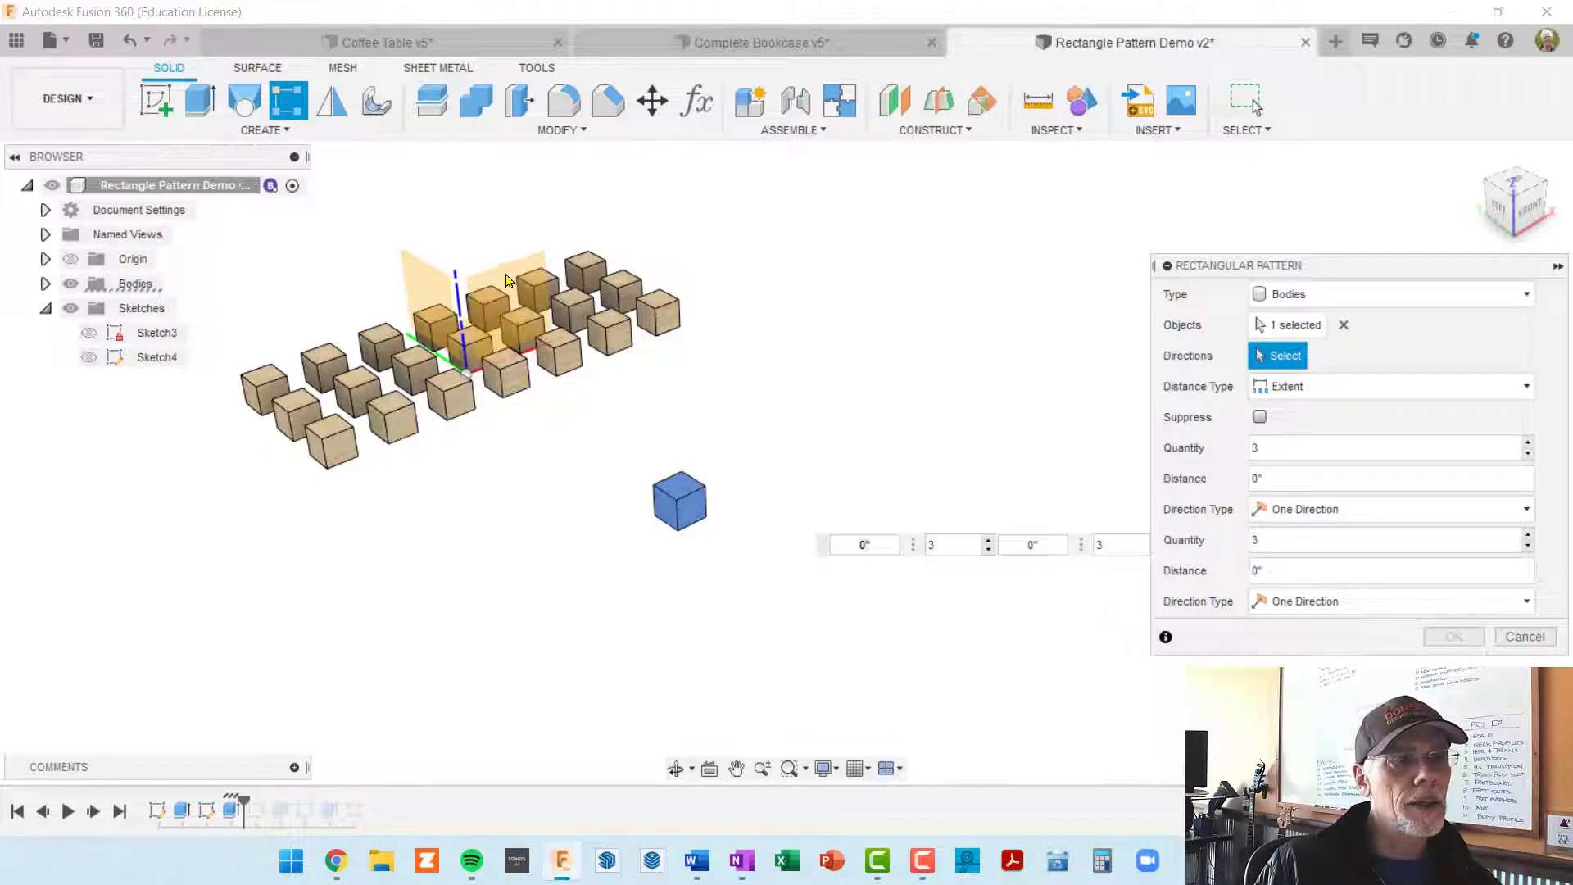
scroll(500, 287, "up", 2)
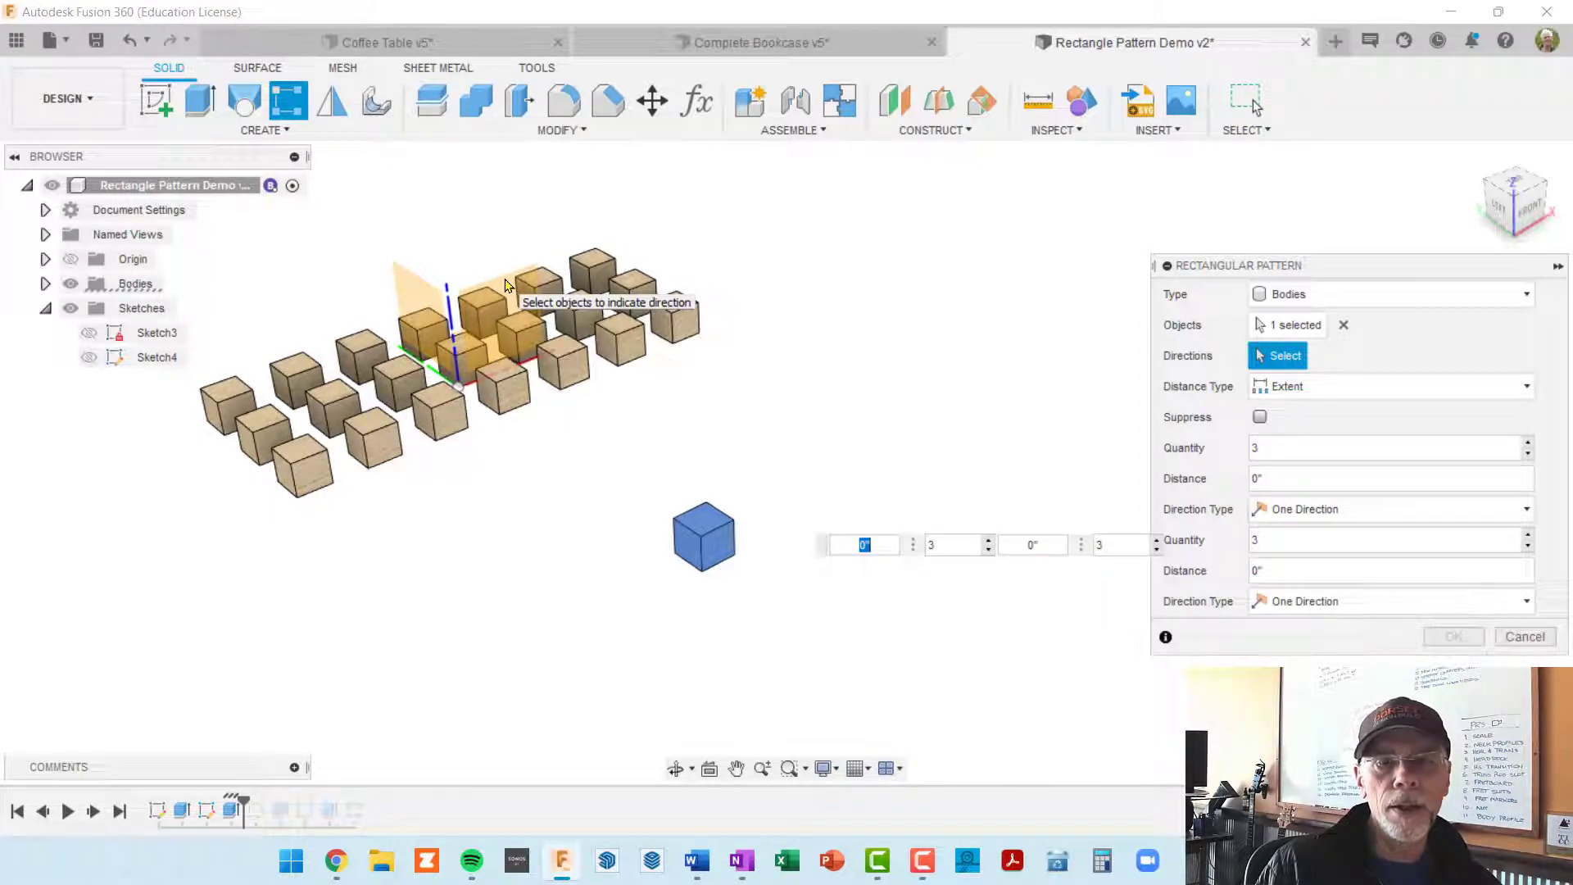
scroll(485, 374, "up", 1)
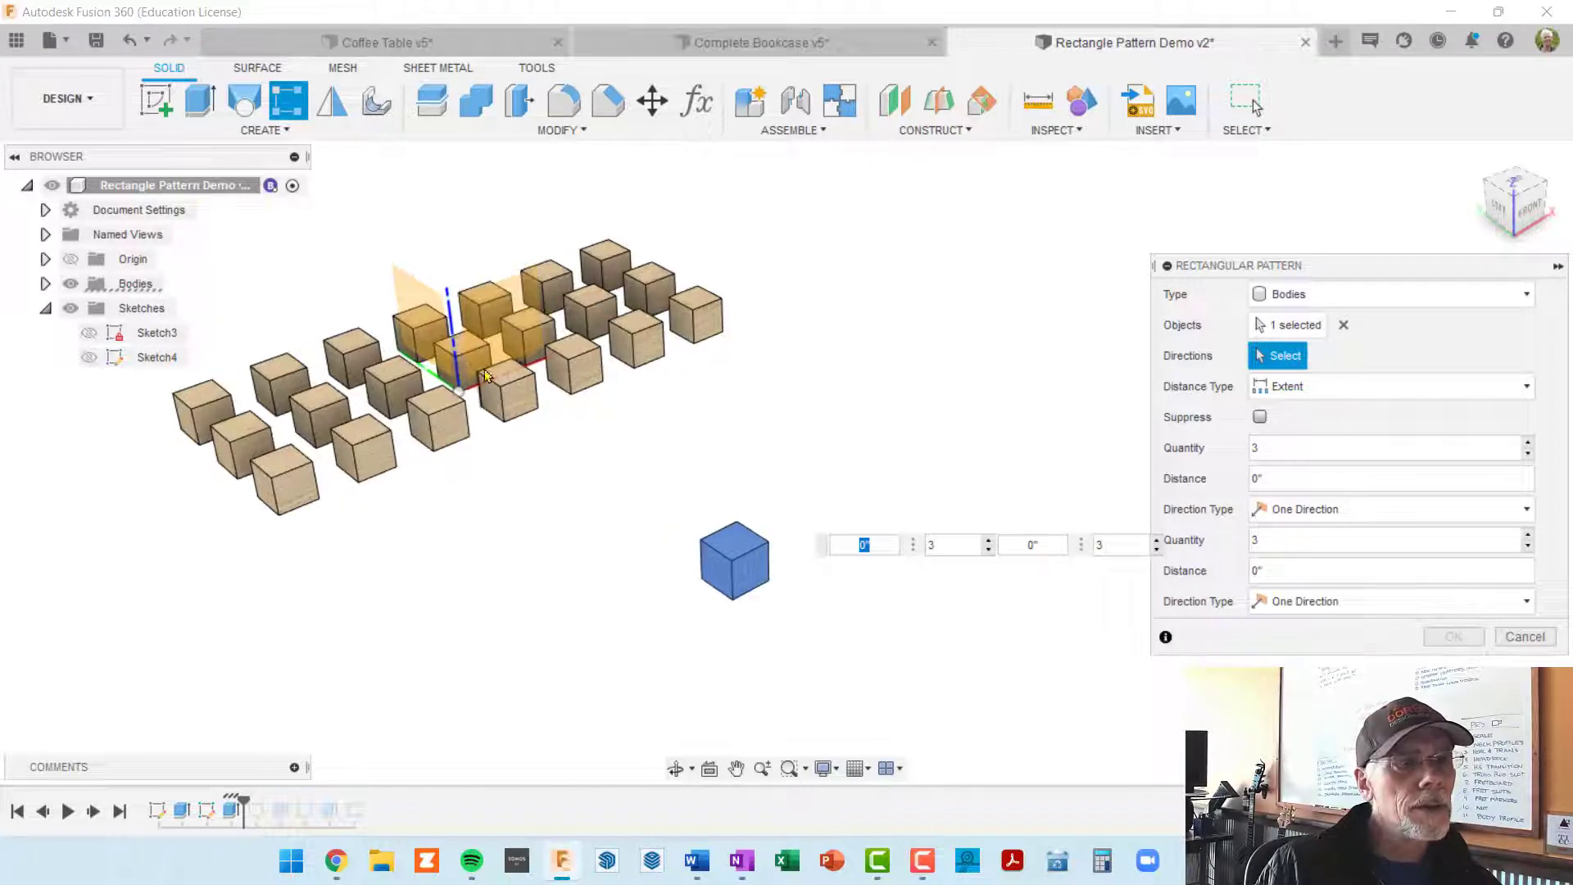
scroll(485, 374, "up", 2)
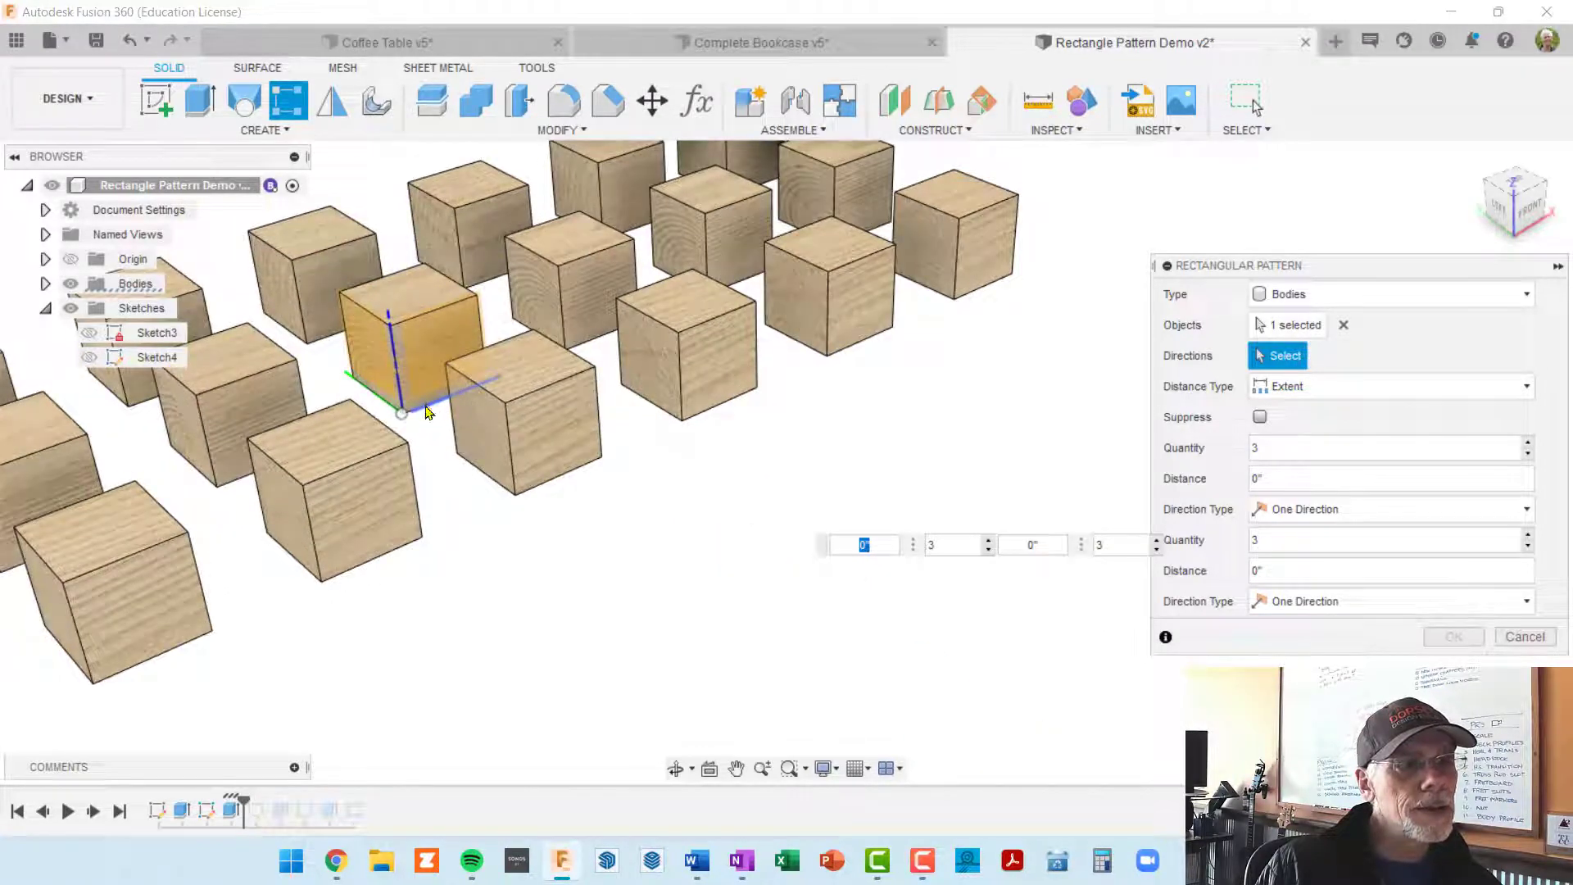
left_click(427, 410)
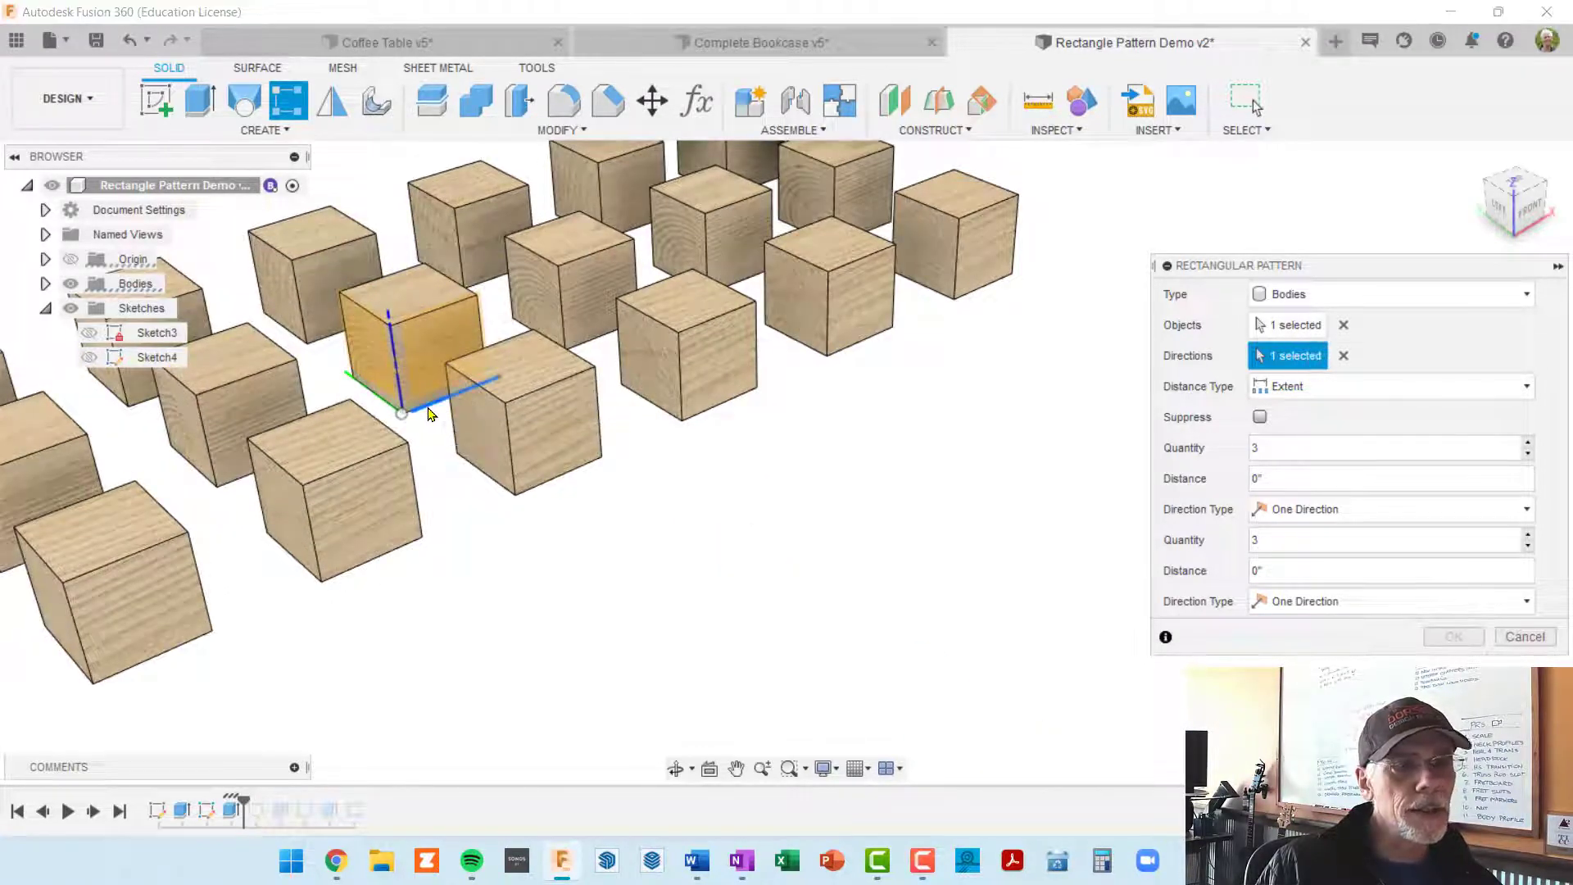
scroll(590, 519, "down", 5)
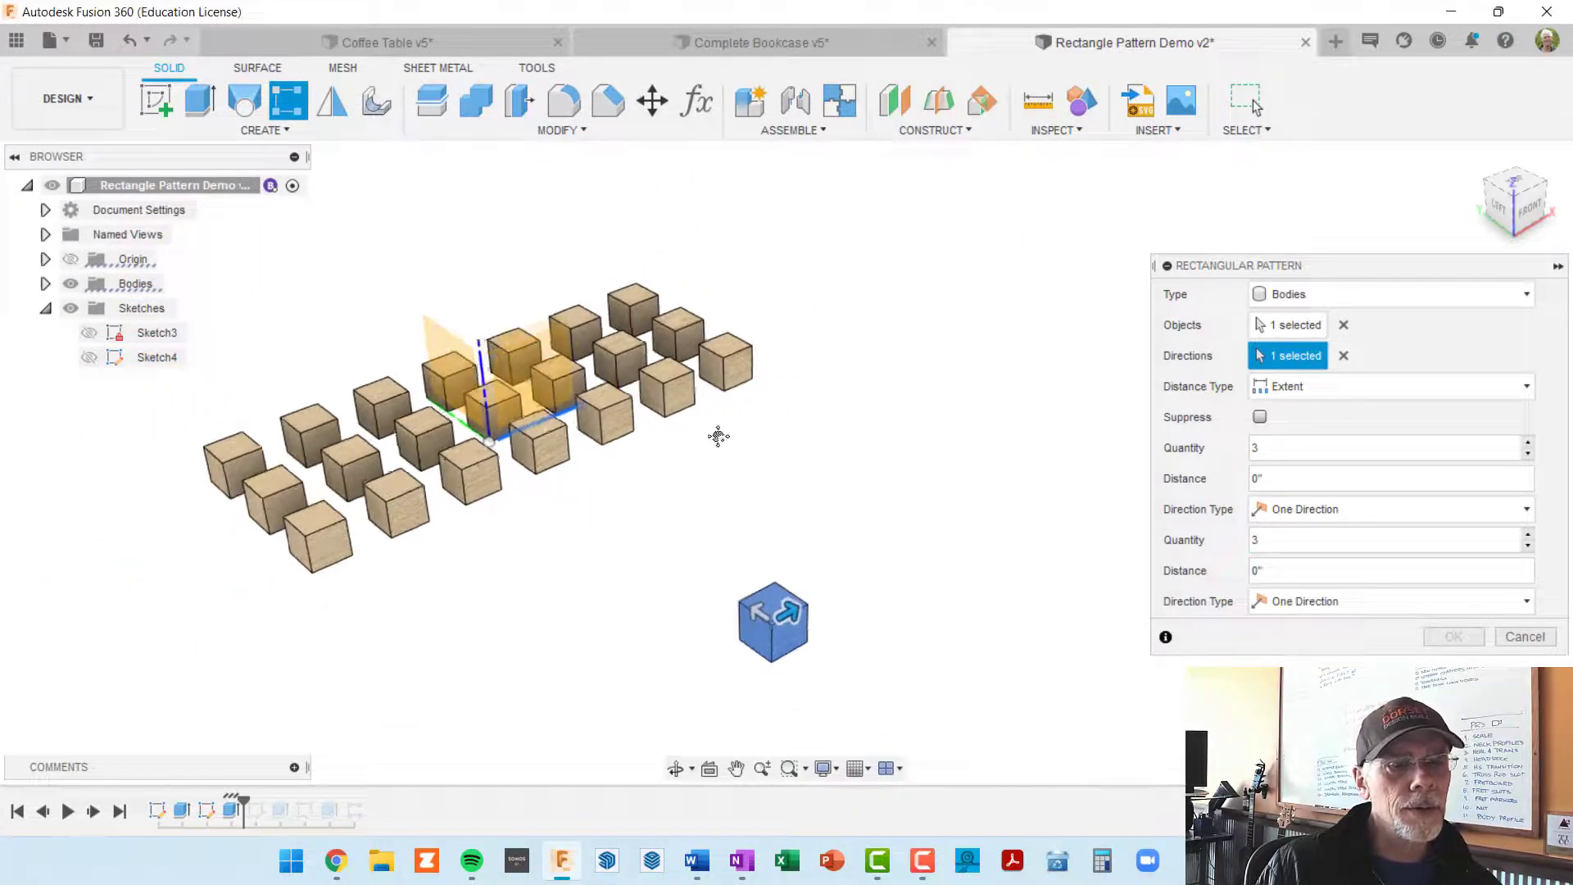
Step: Set the pattern to Spacing, with a quantity of 7 at a distance of 4 in, Symmetric, in the first direction
key("Tab")
scroll(741, 541, "up", 4)
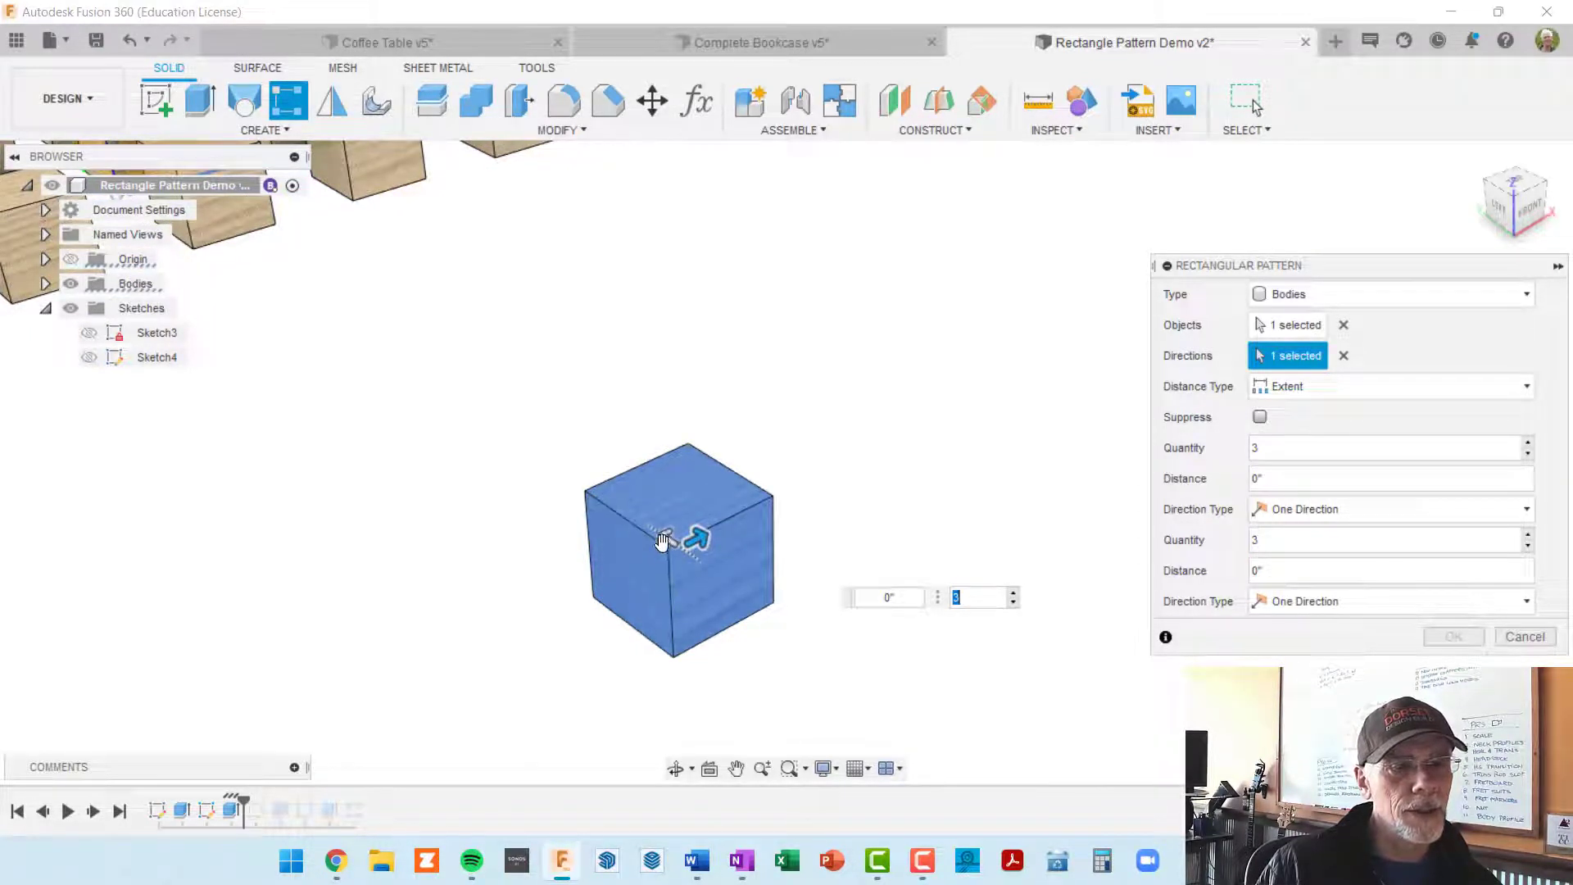
key("Tab")
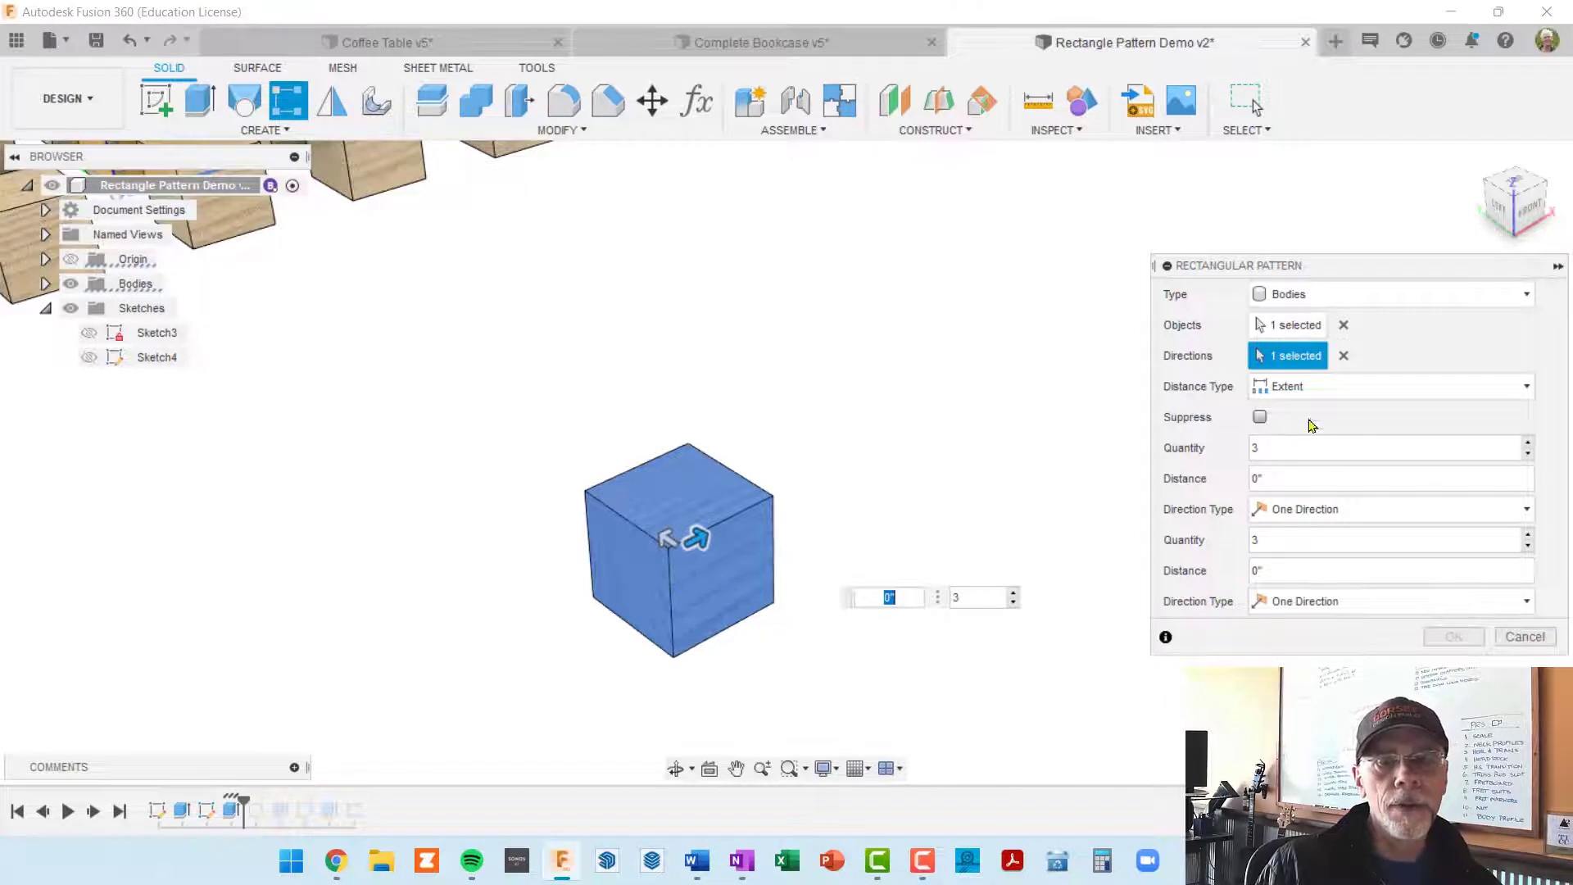
left_click(1367, 397)
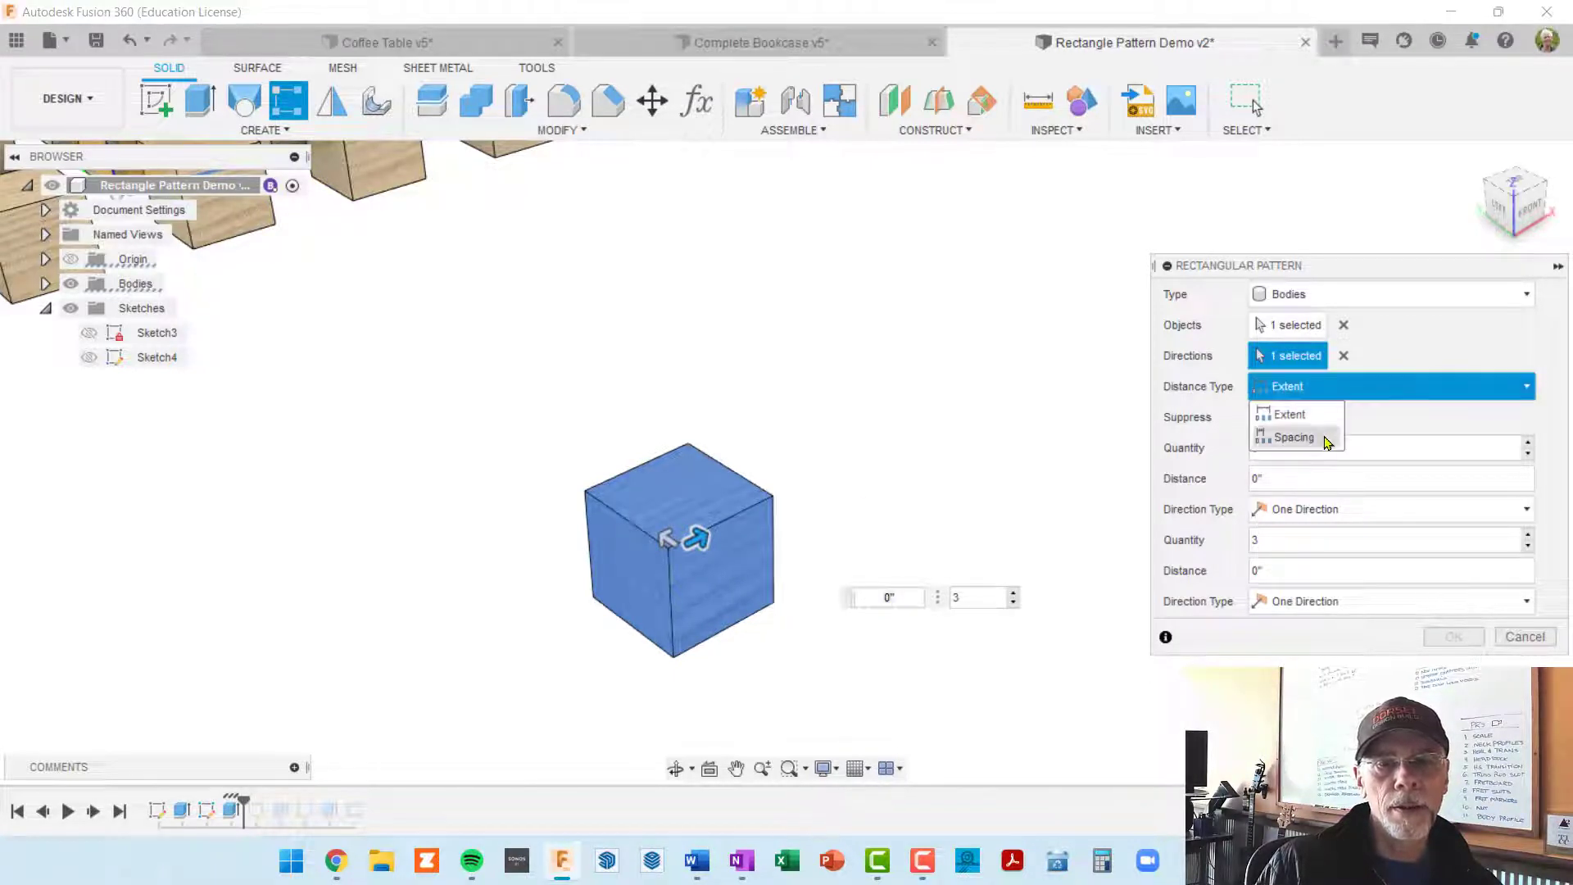
left_click(1324, 440)
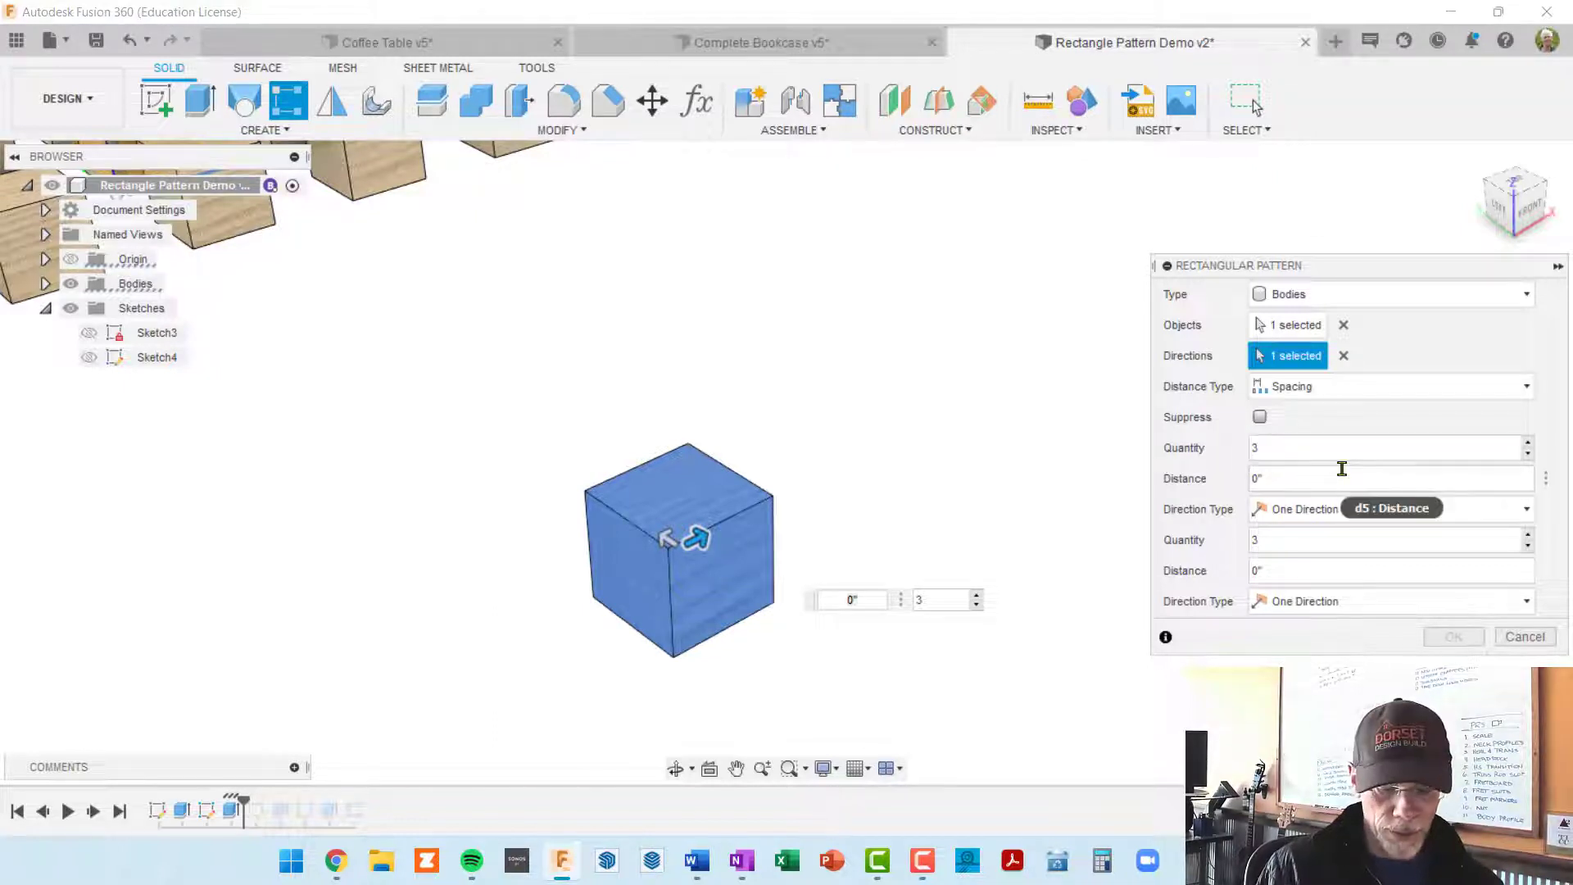
key("BackSpace")
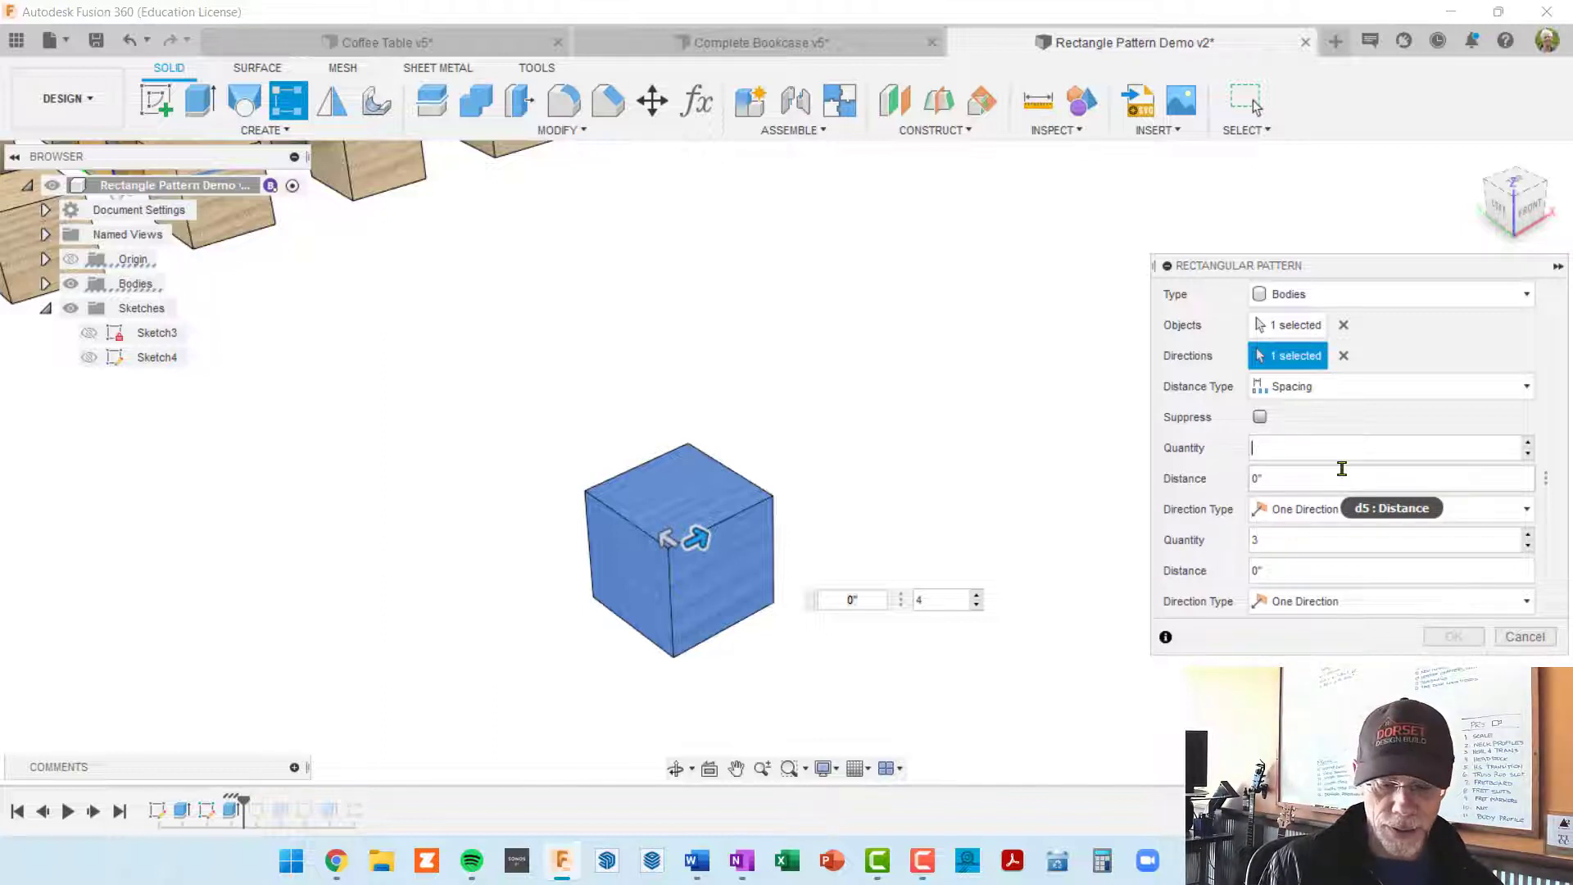
type("7")
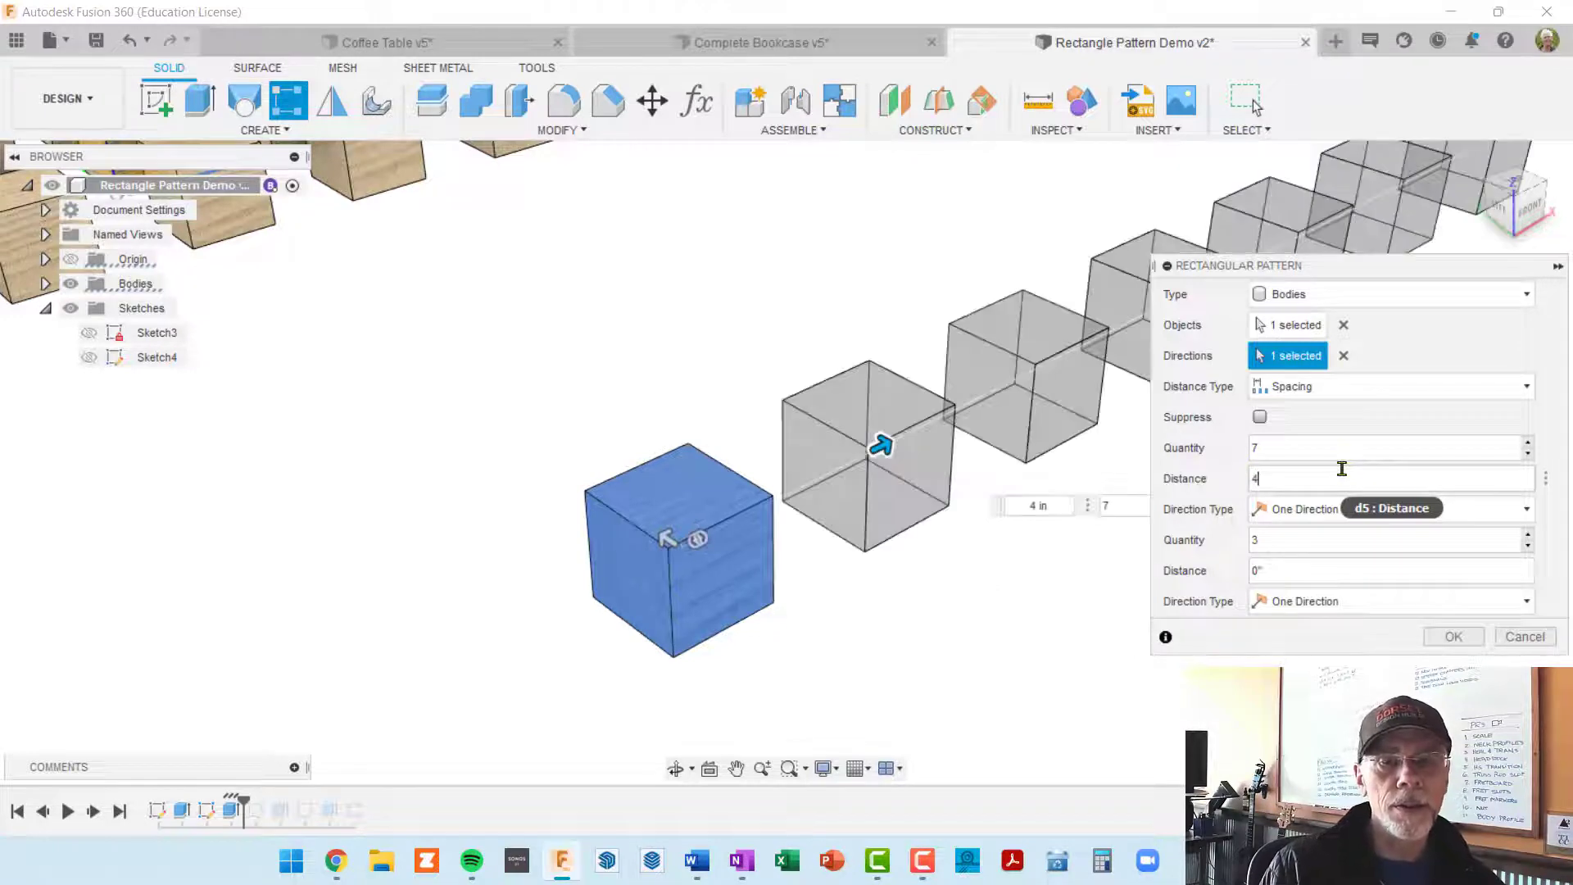
left_click(1524, 514)
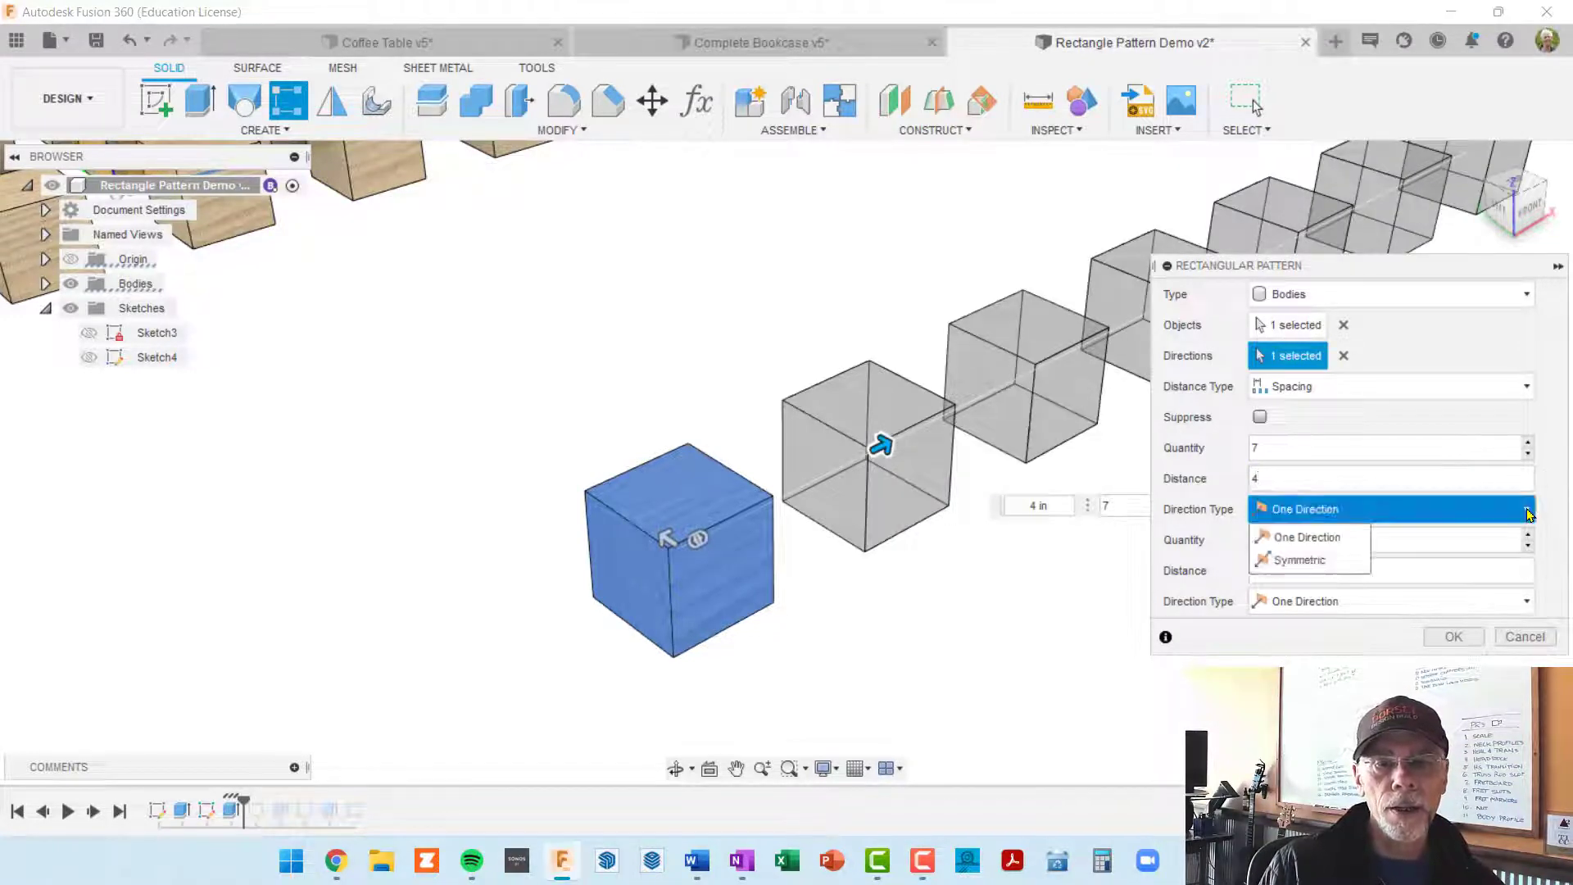
left_click(1338, 562)
scroll(986, 542, "down", 4)
middle_click_drag(982, 471, 959, 437)
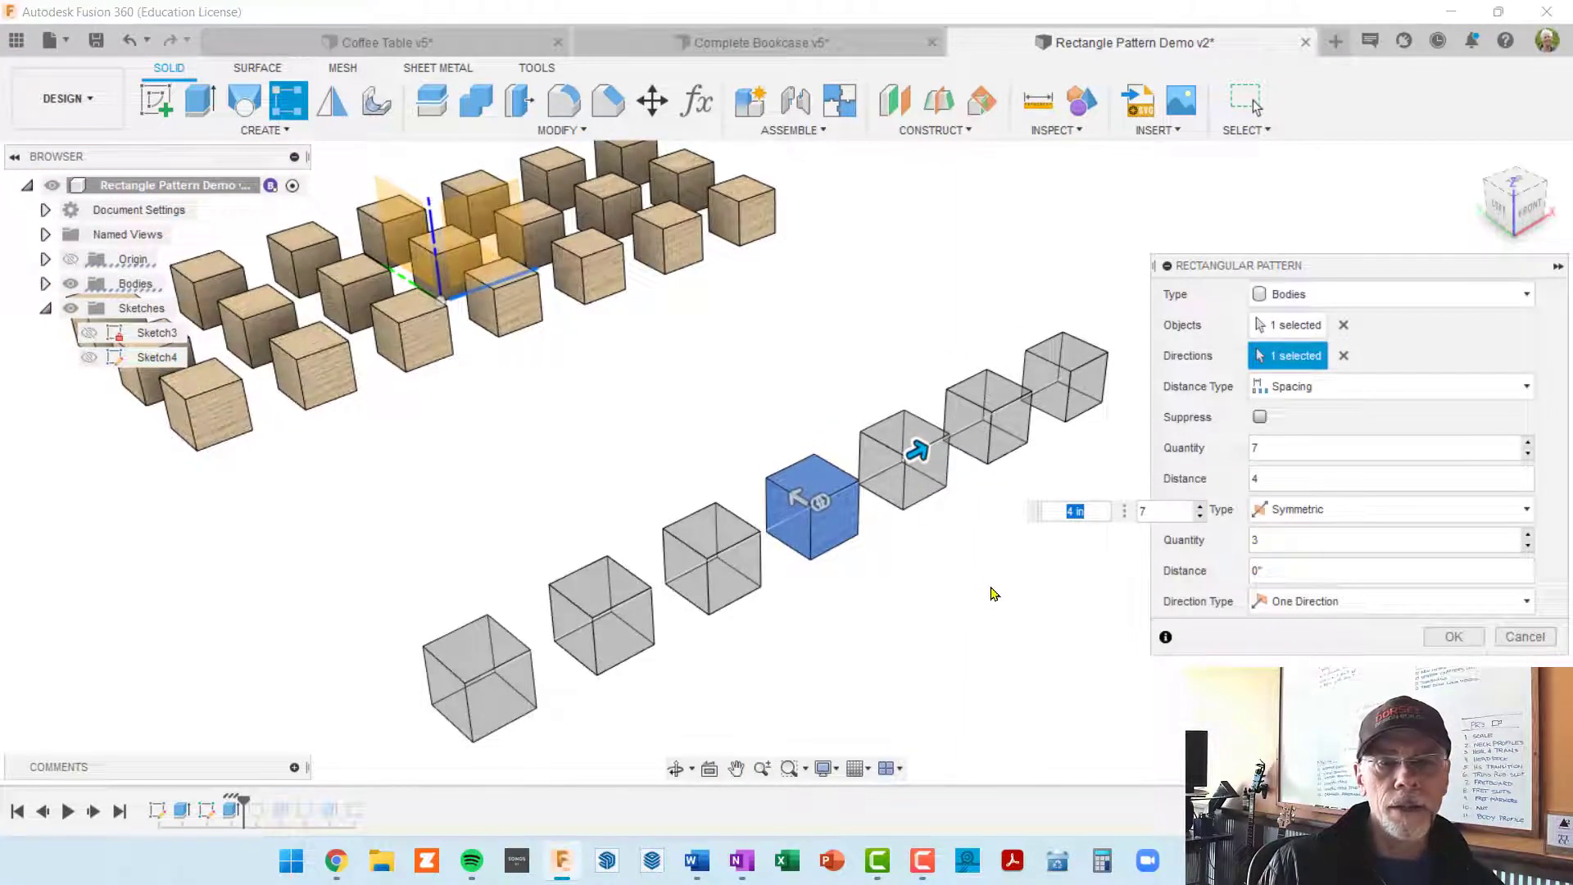
Step: Keep a quantity of 3 in the second direction, set its distance to 4 in and Symmetric, and create the pattern
key("Tab")
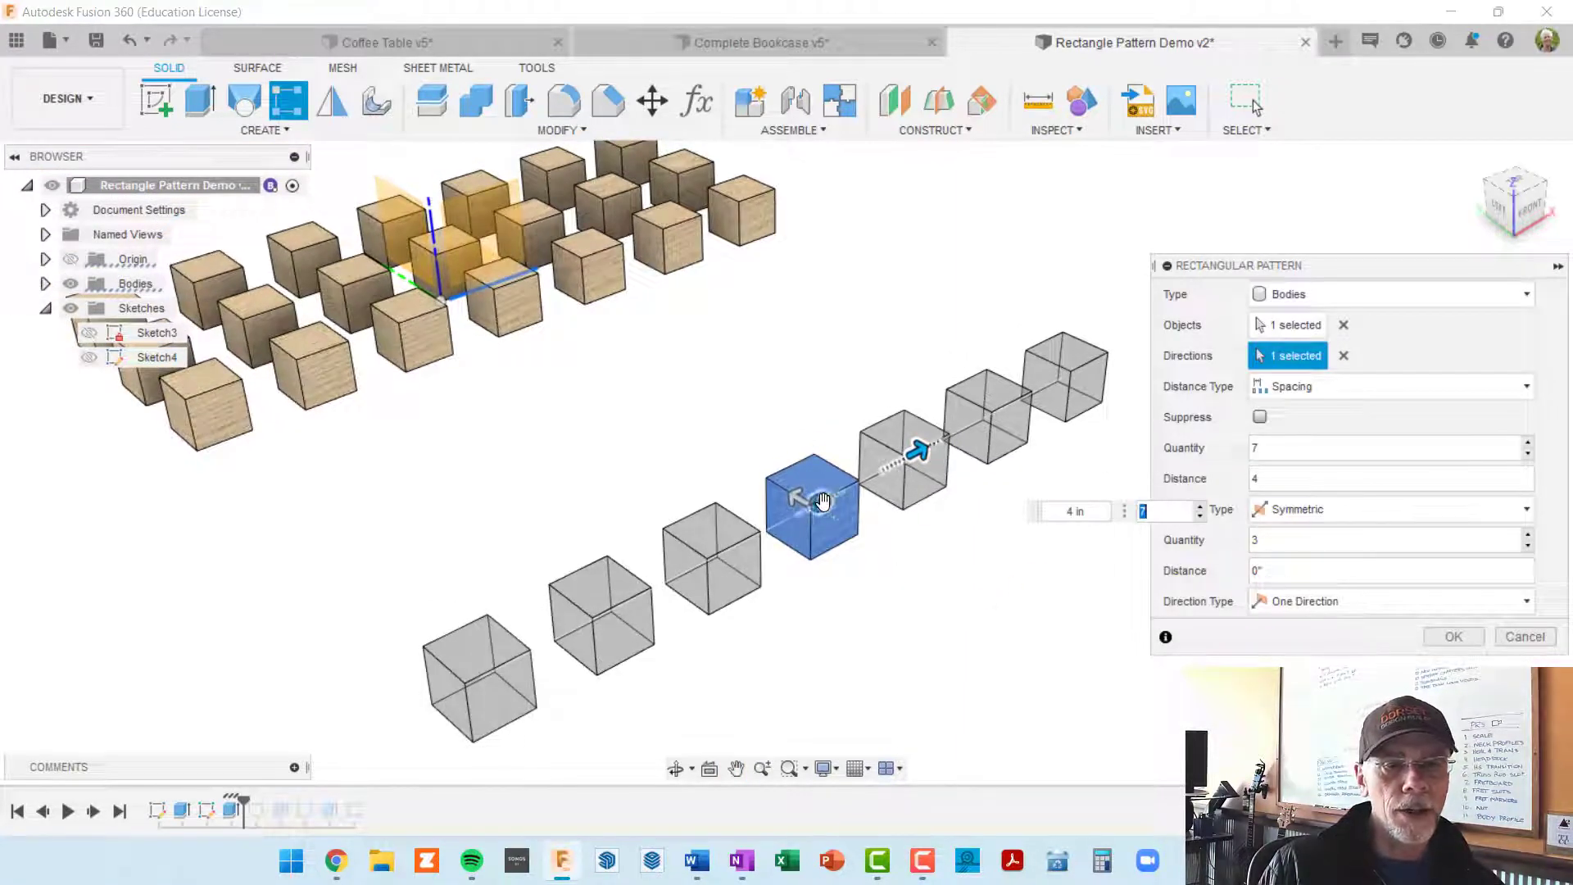
left_click(1297, 541)
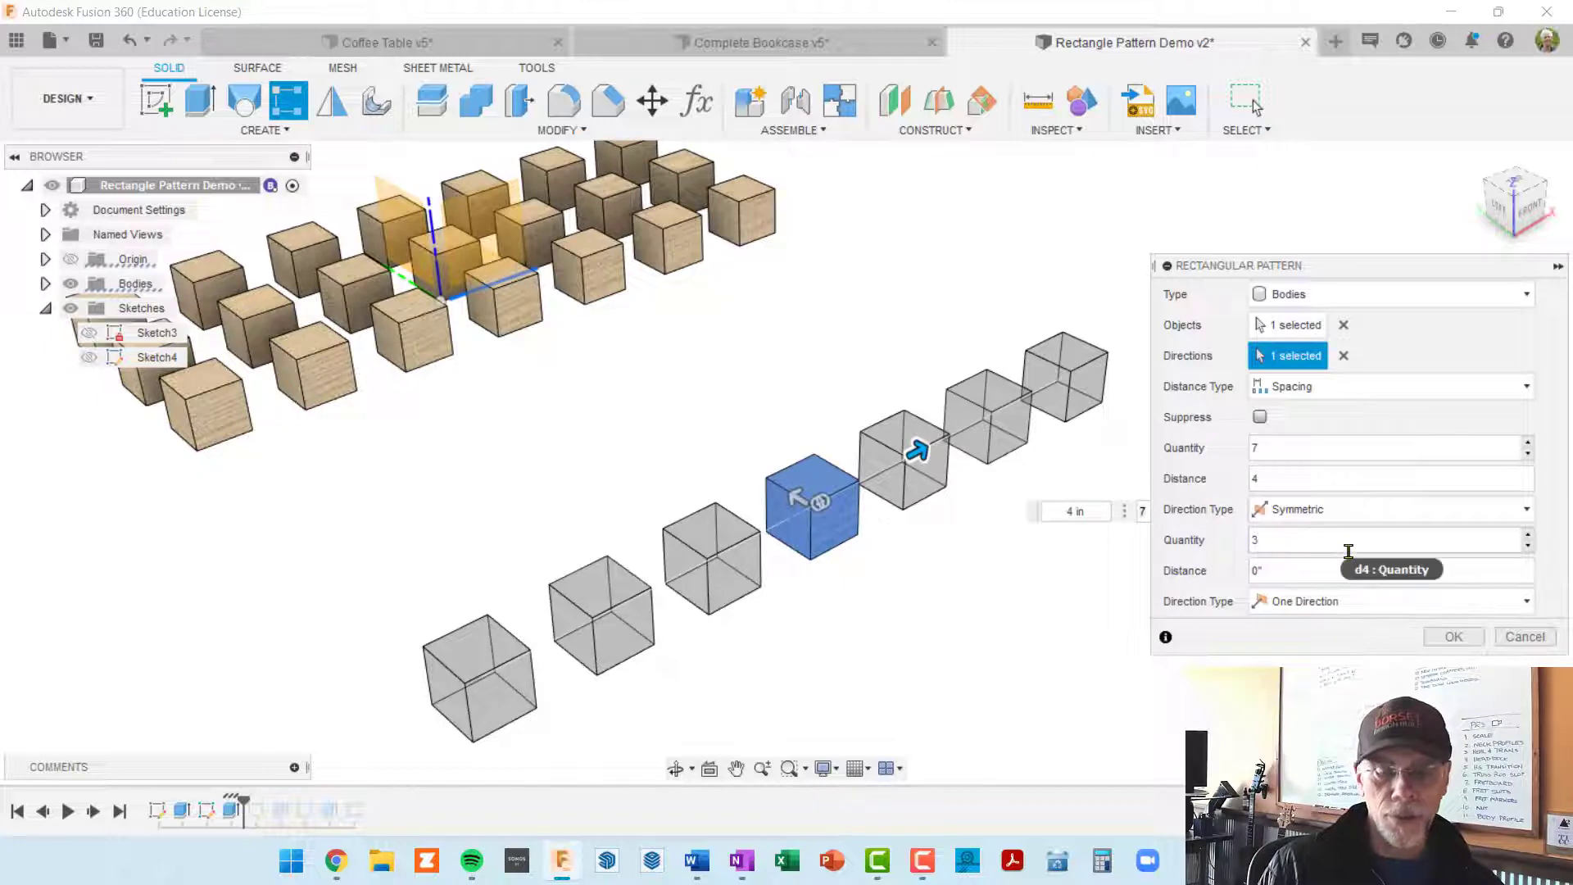
left_click(1290, 565)
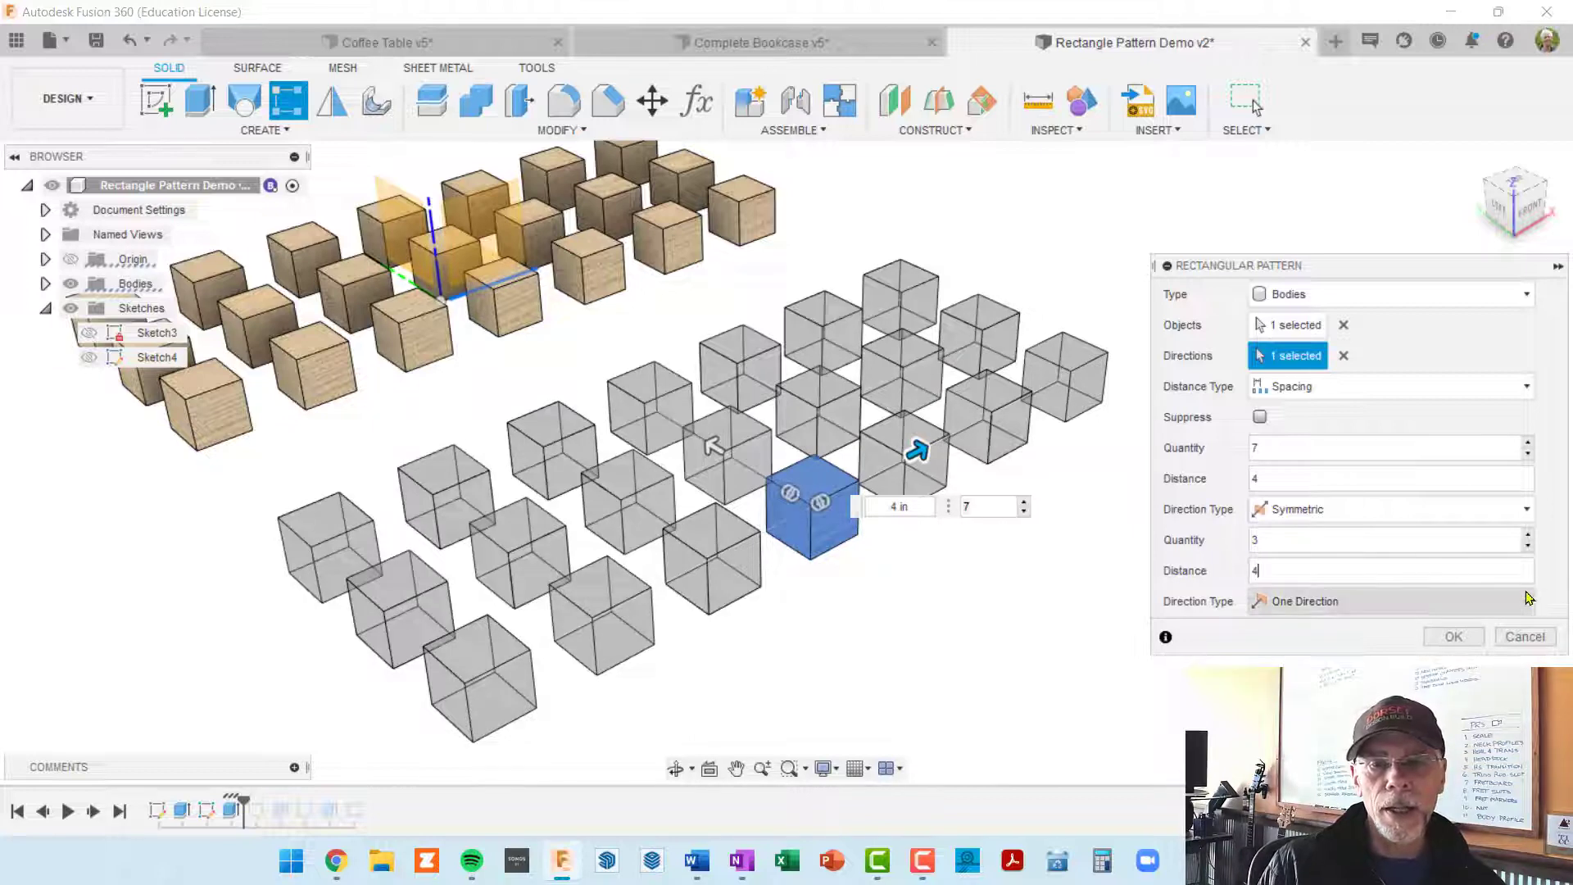
left_click(1319, 652)
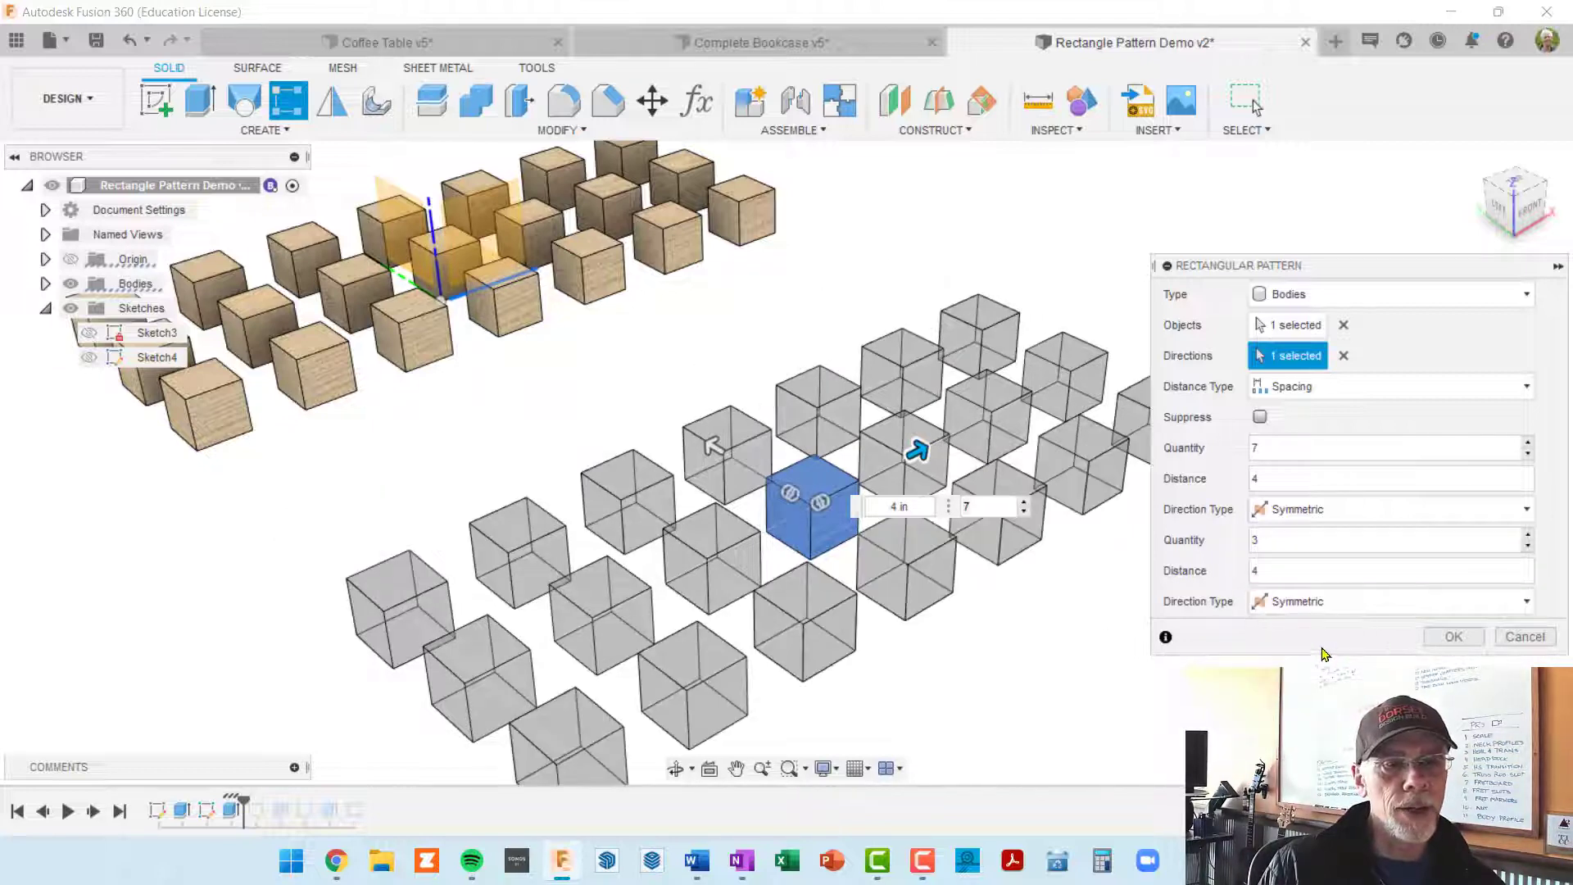
scroll(959, 697, "down", 3)
middle_click_drag(975, 642, 914, 451, "shift")
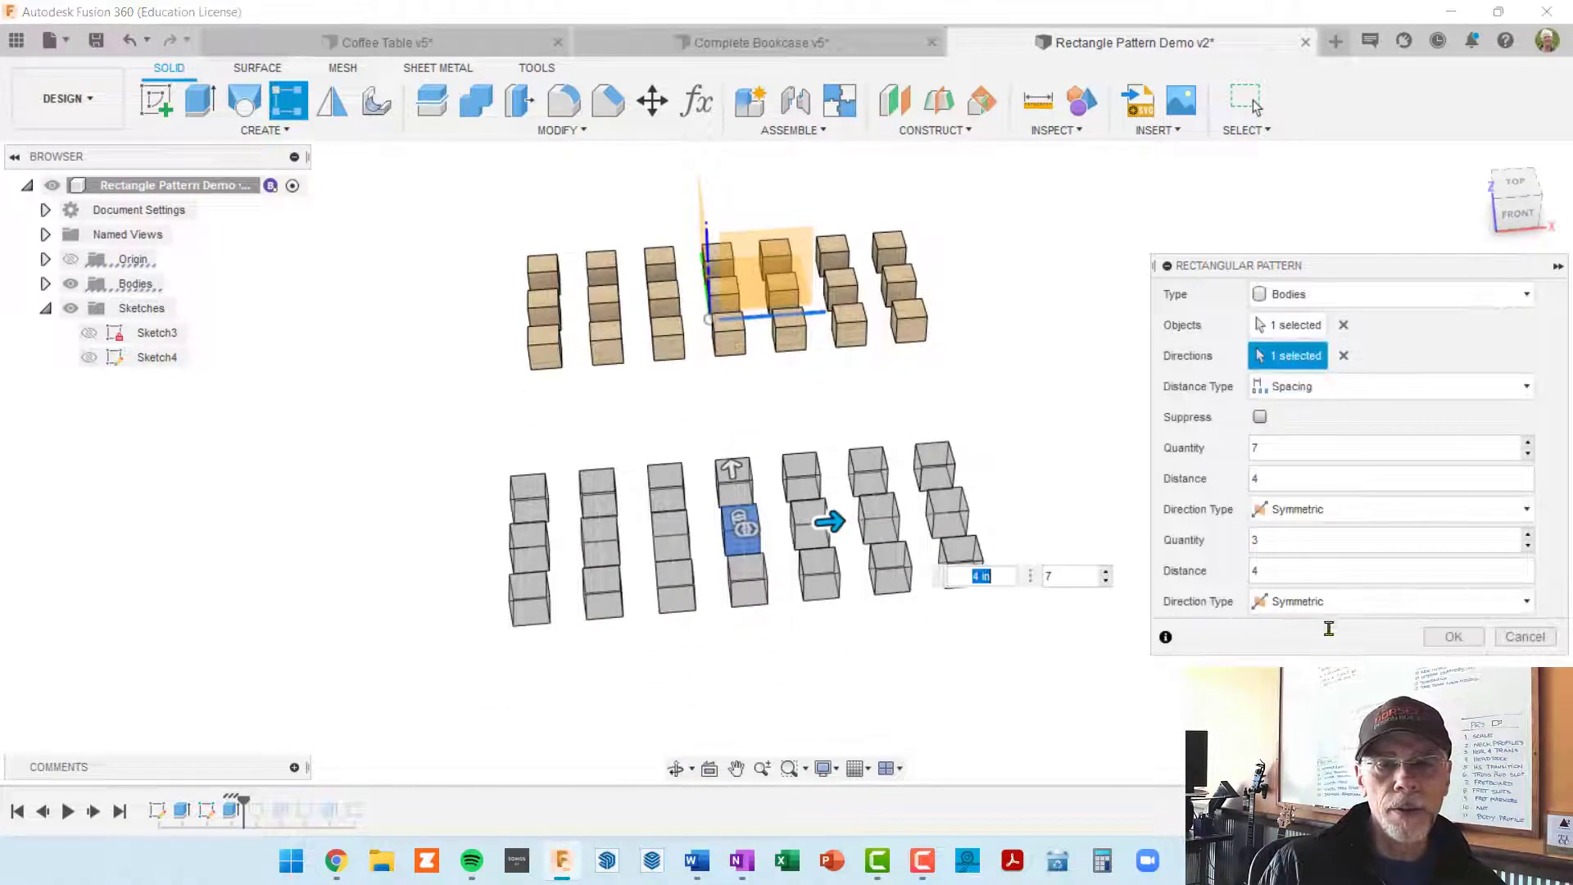
left_click(1451, 637)
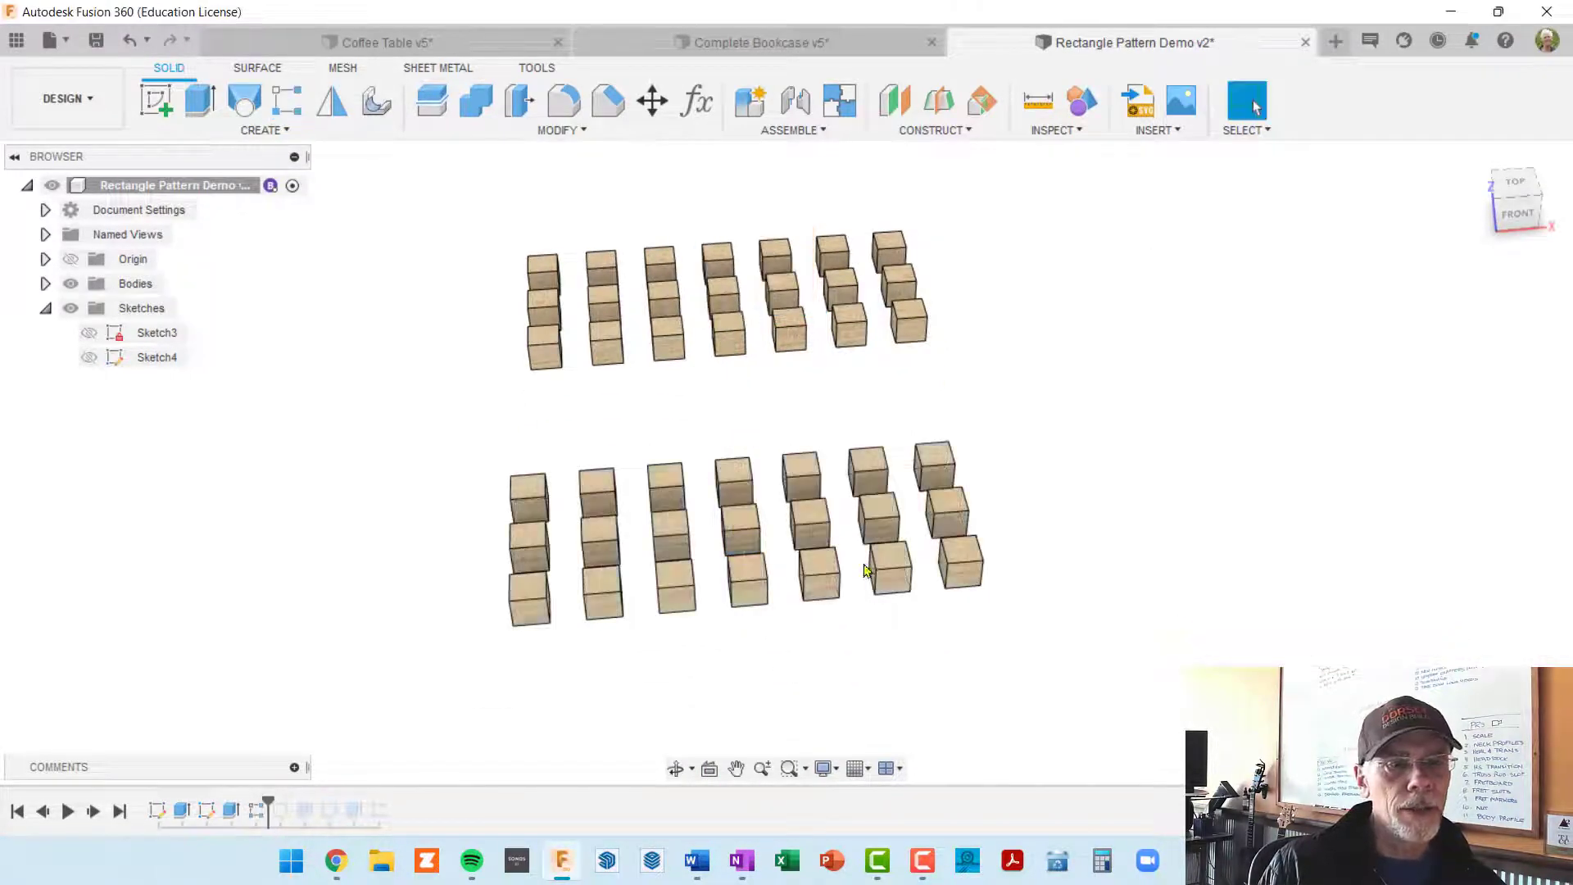
Step: Compare the two grids of cubes from the top, left and front views
middle_click_drag(866, 570, 1015, 598, "shift")
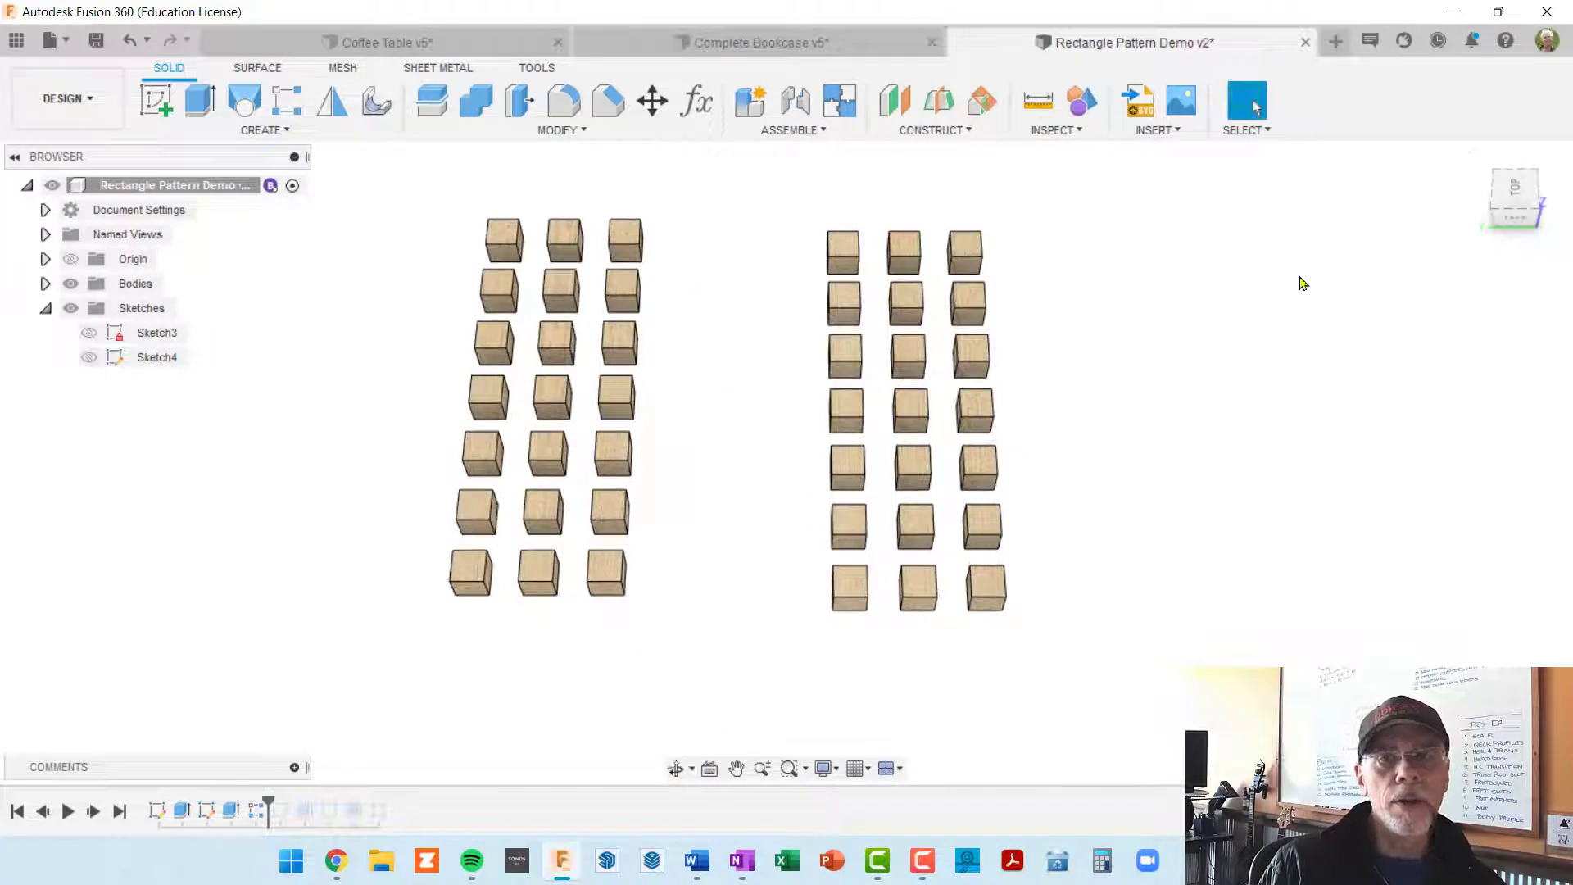
left_click(1517, 188)
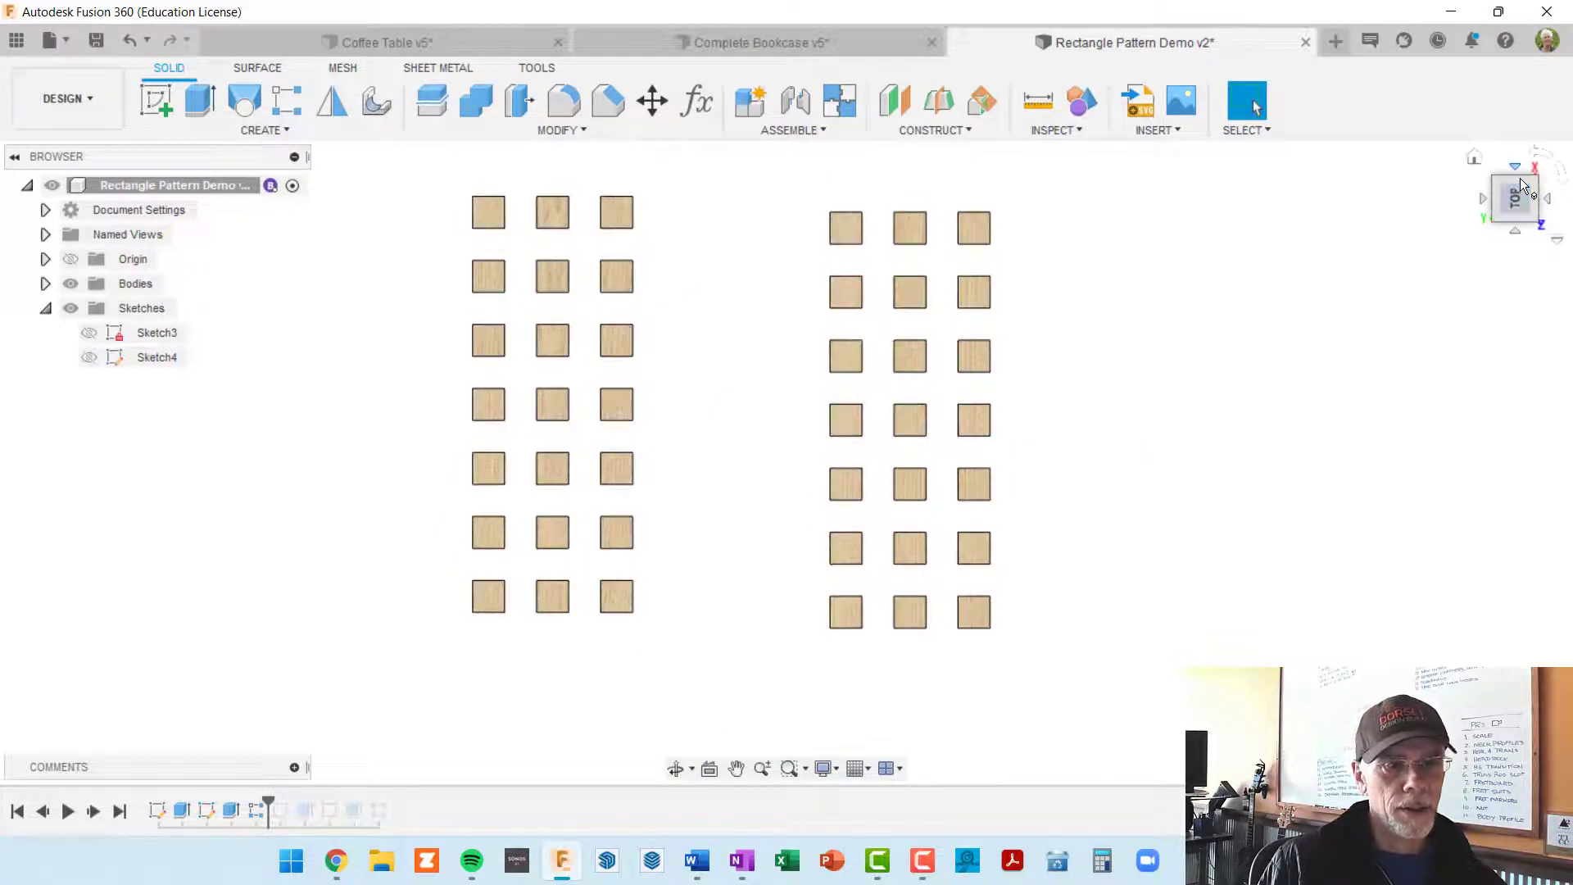
left_click(1516, 233)
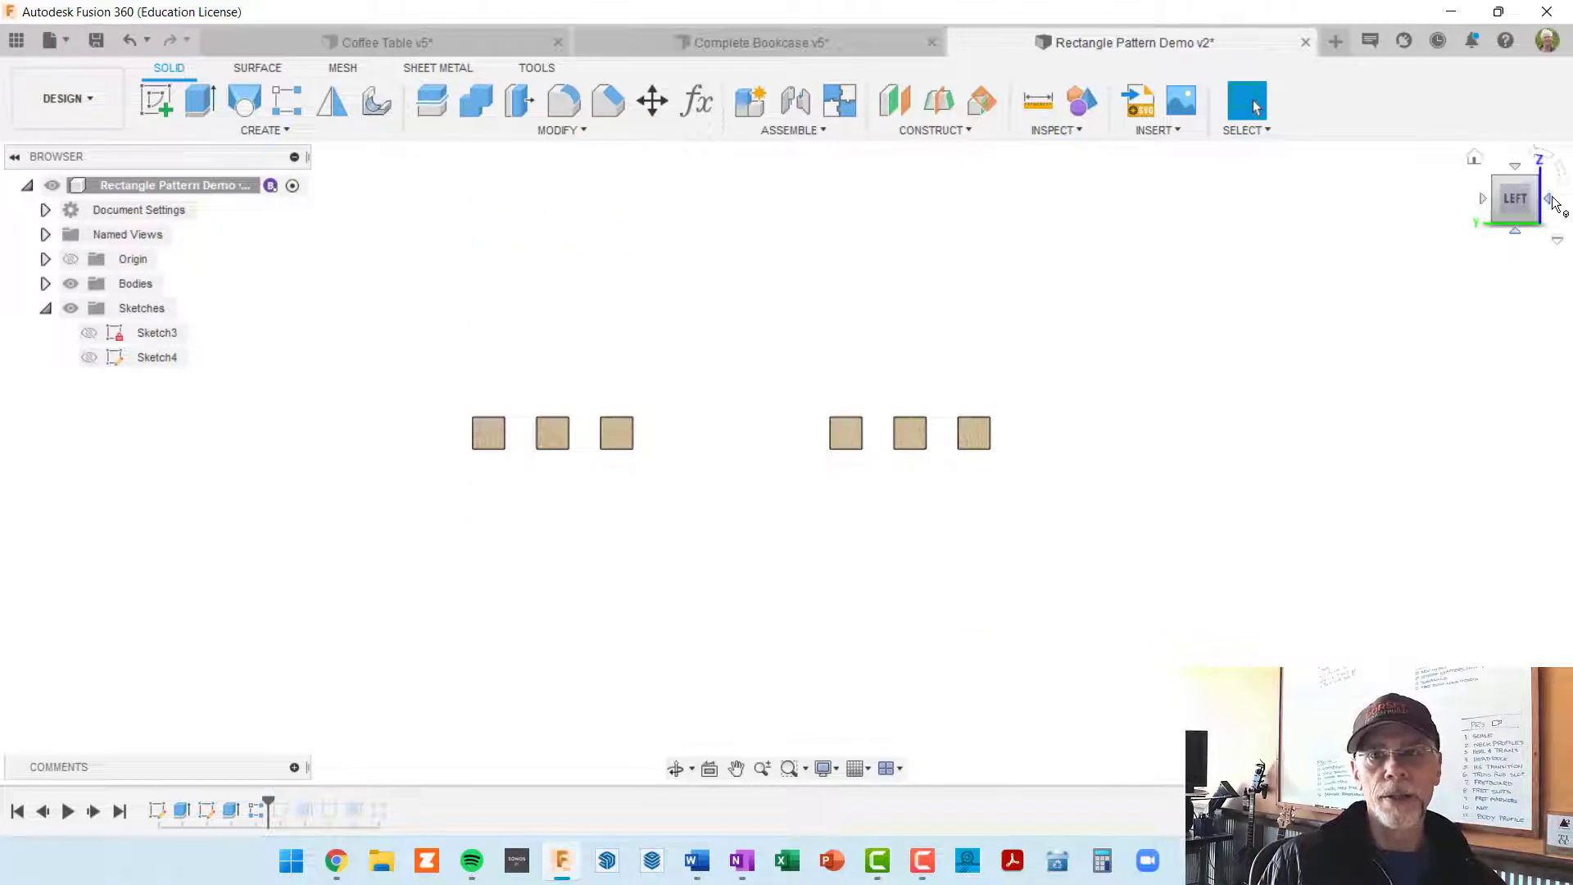
left_click(1549, 202)
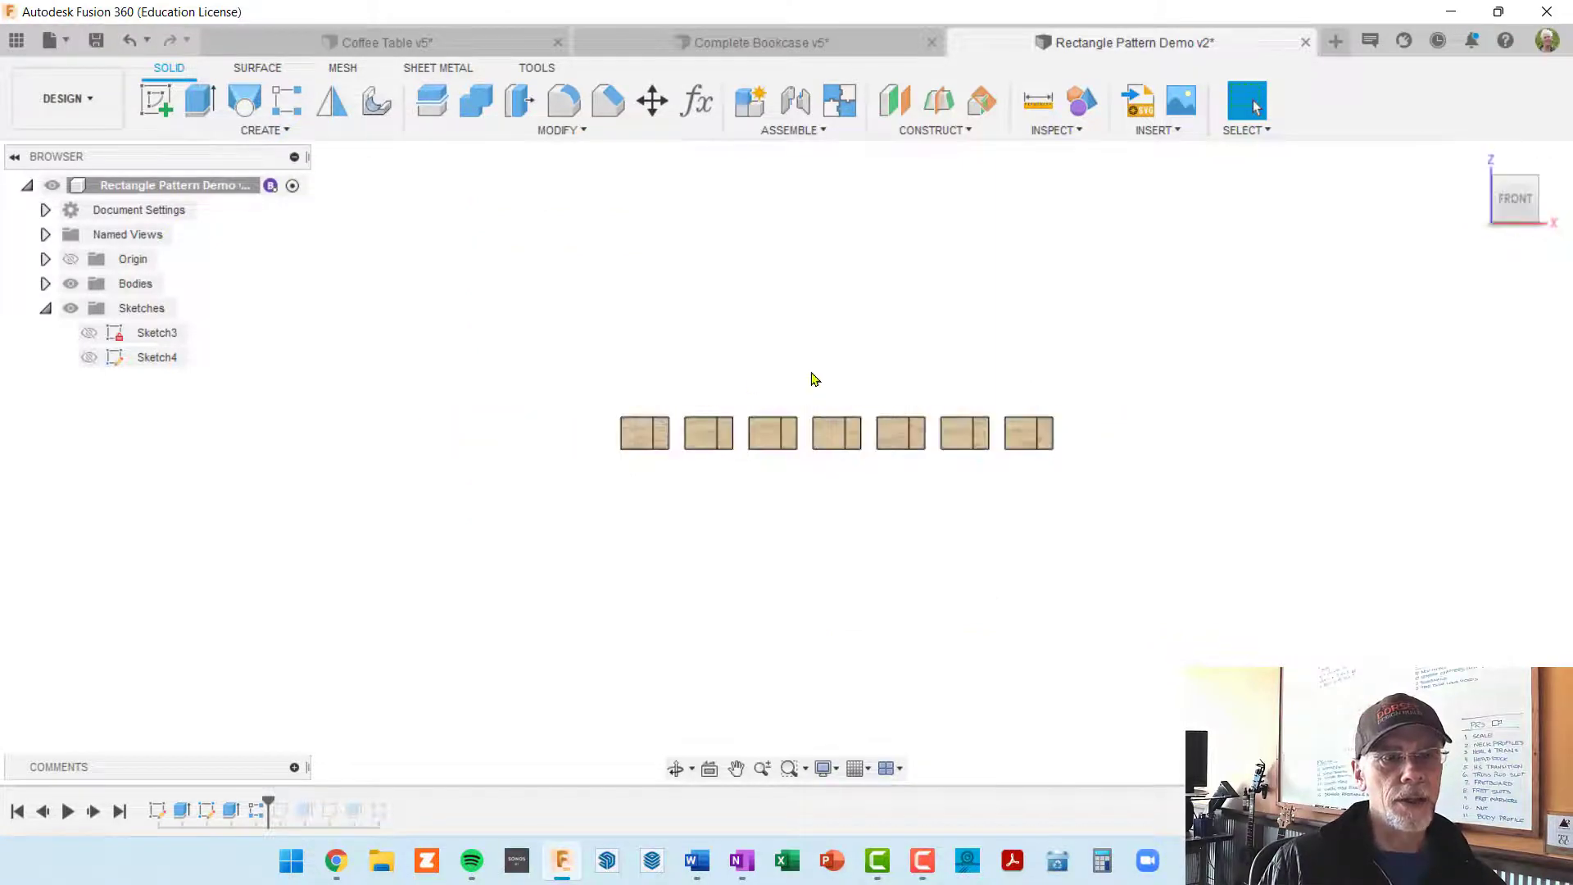
Step: Show the sketch that holds the first grid of squares and open it for editing
middle_click_drag(761, 381, 966, 566, "shift")
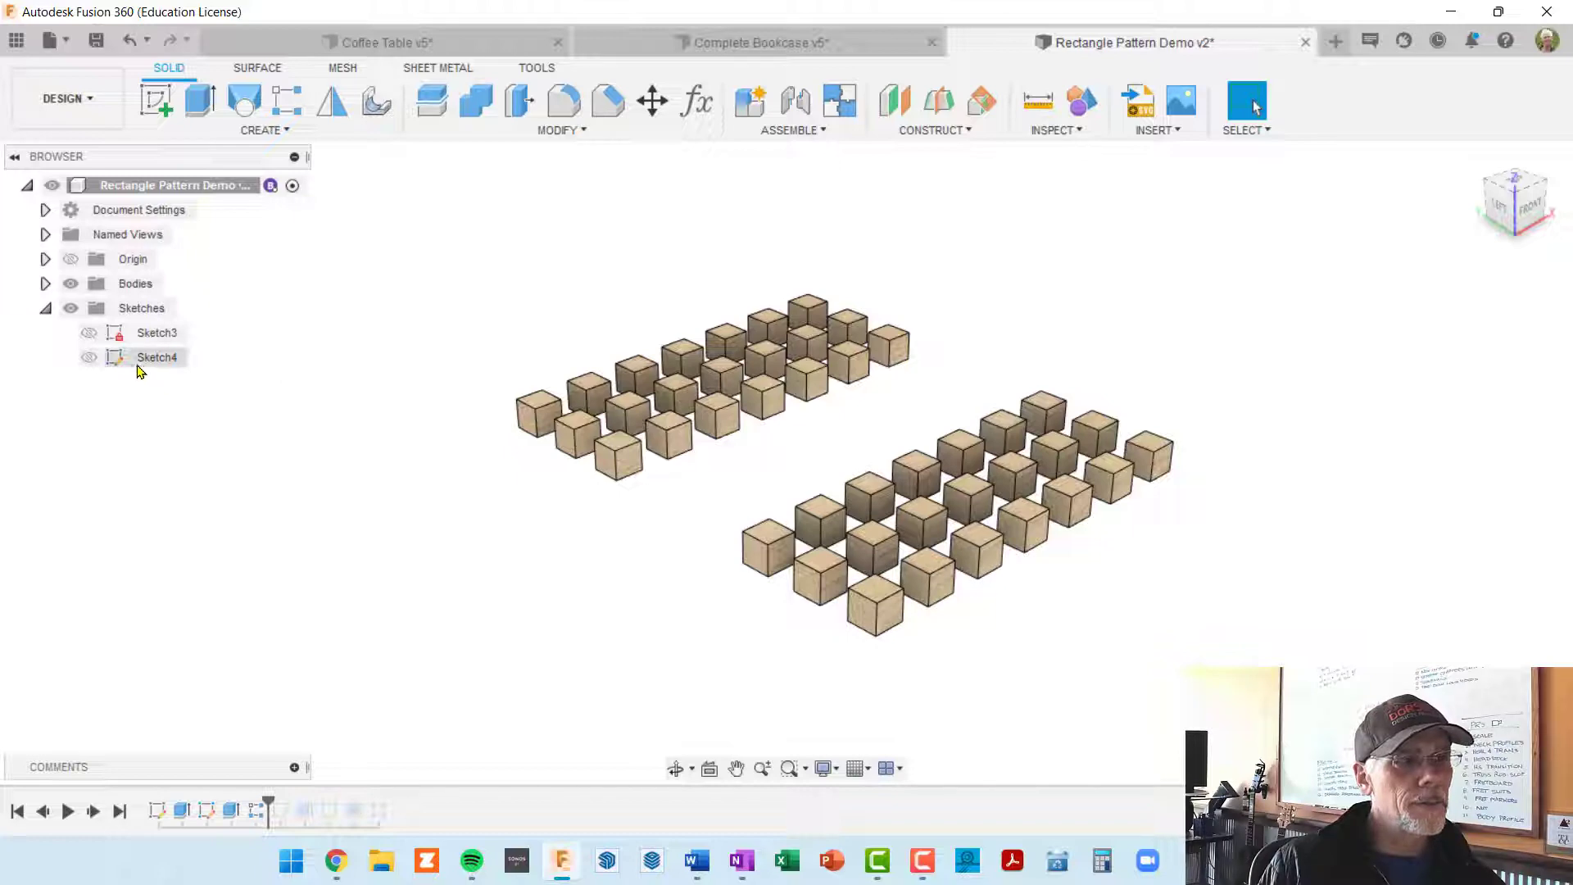
left_click(89, 336)
left_click(88, 336)
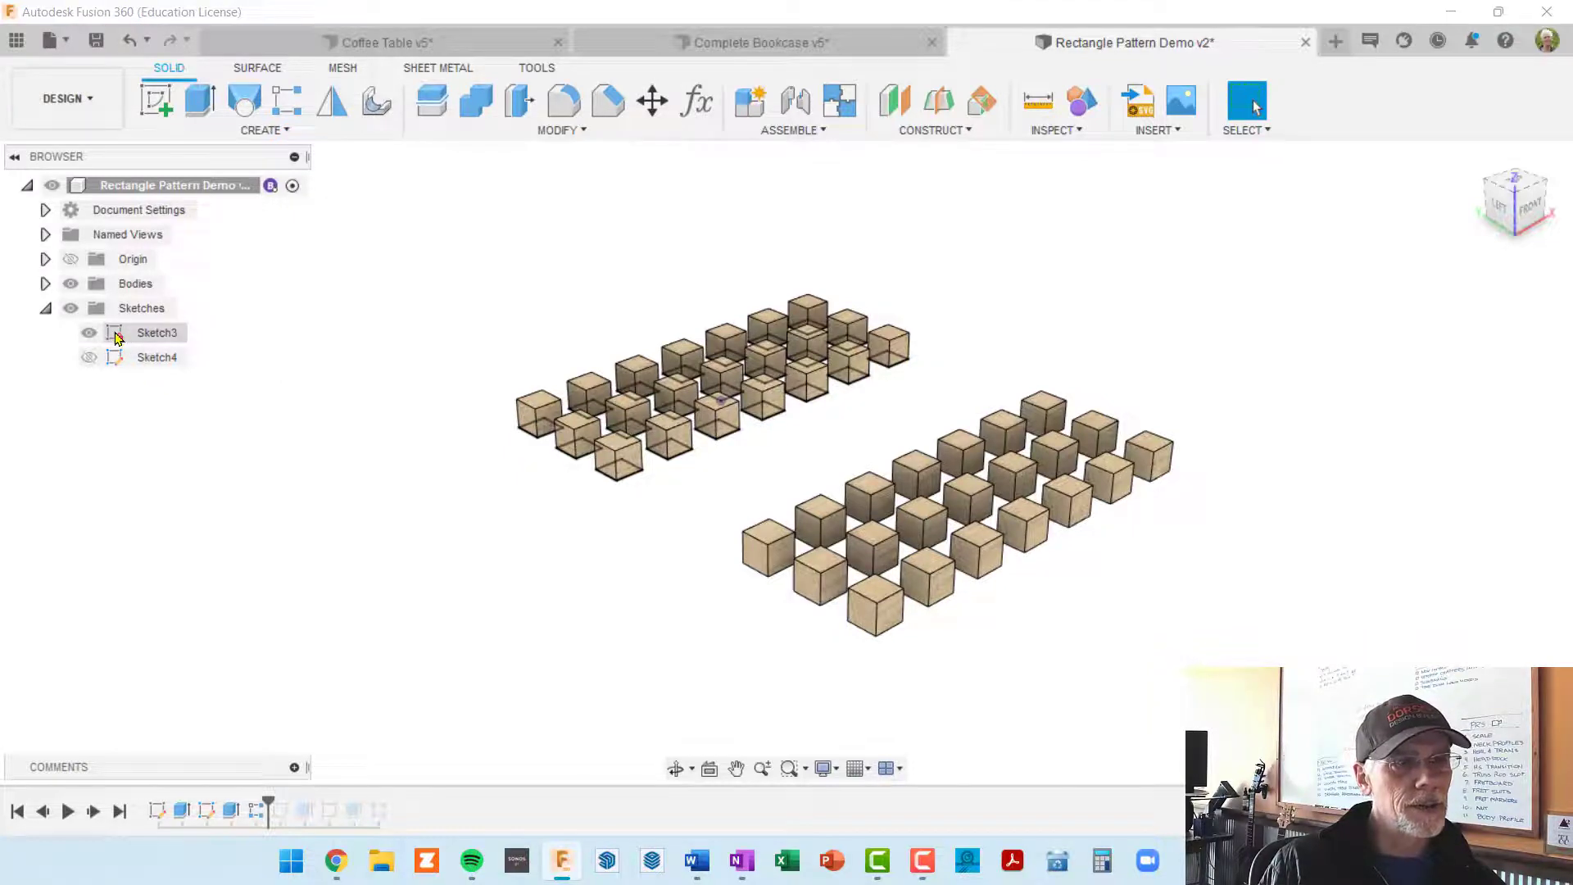
double_click(117, 334)
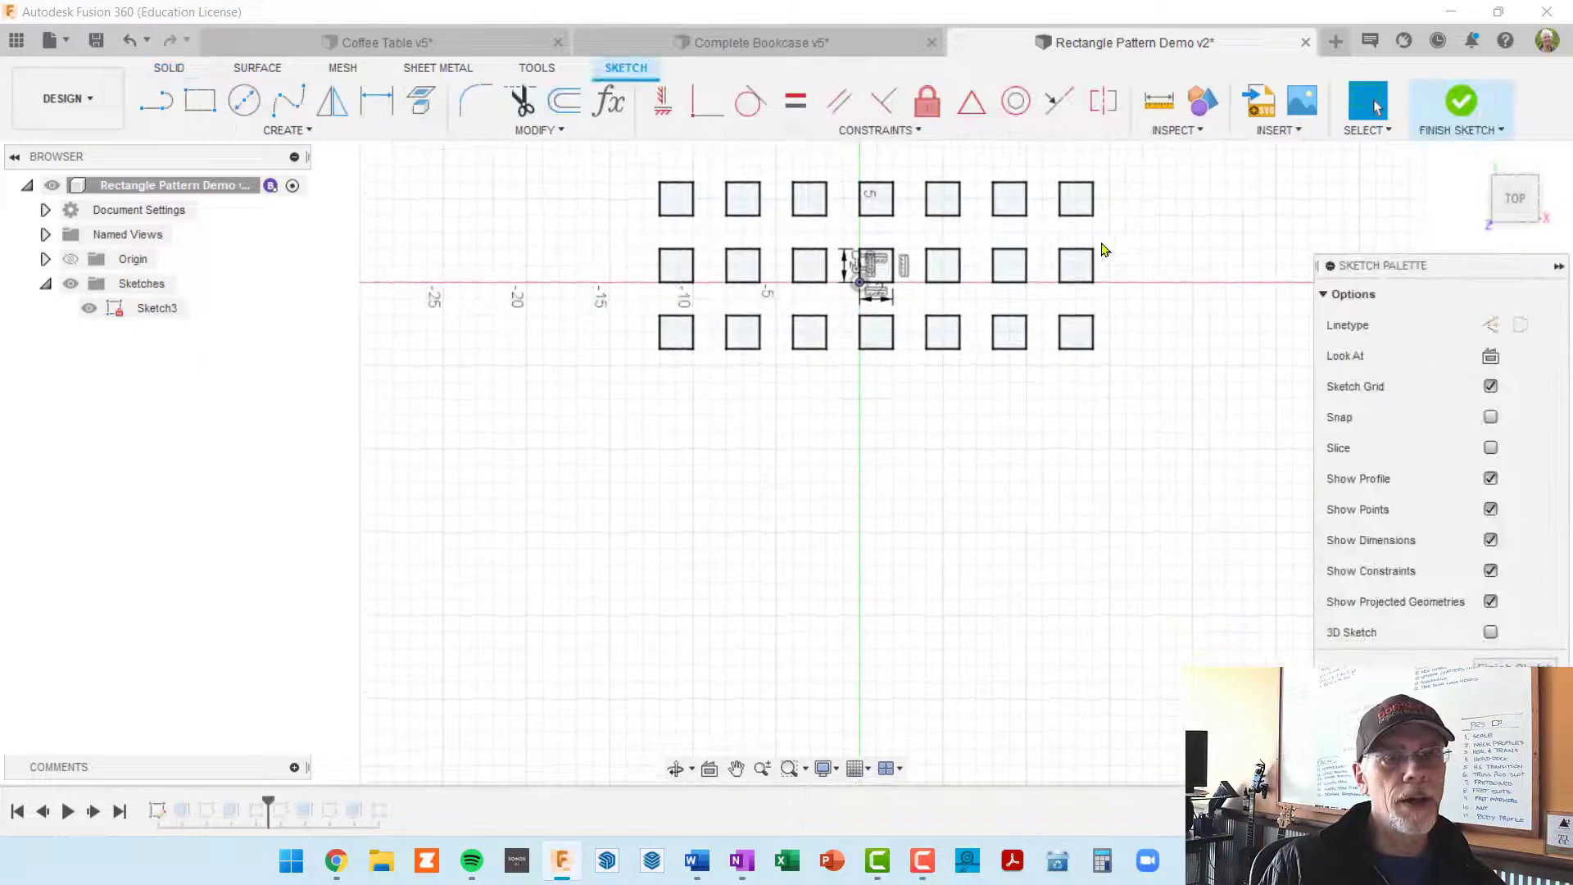
Step: Edit the sketch's rectangular pattern to a quantity of 9 in the first direction and 4 in the second
middle_click_drag(935, 358, 848, 494)
scroll(860, 440, "up", 1)
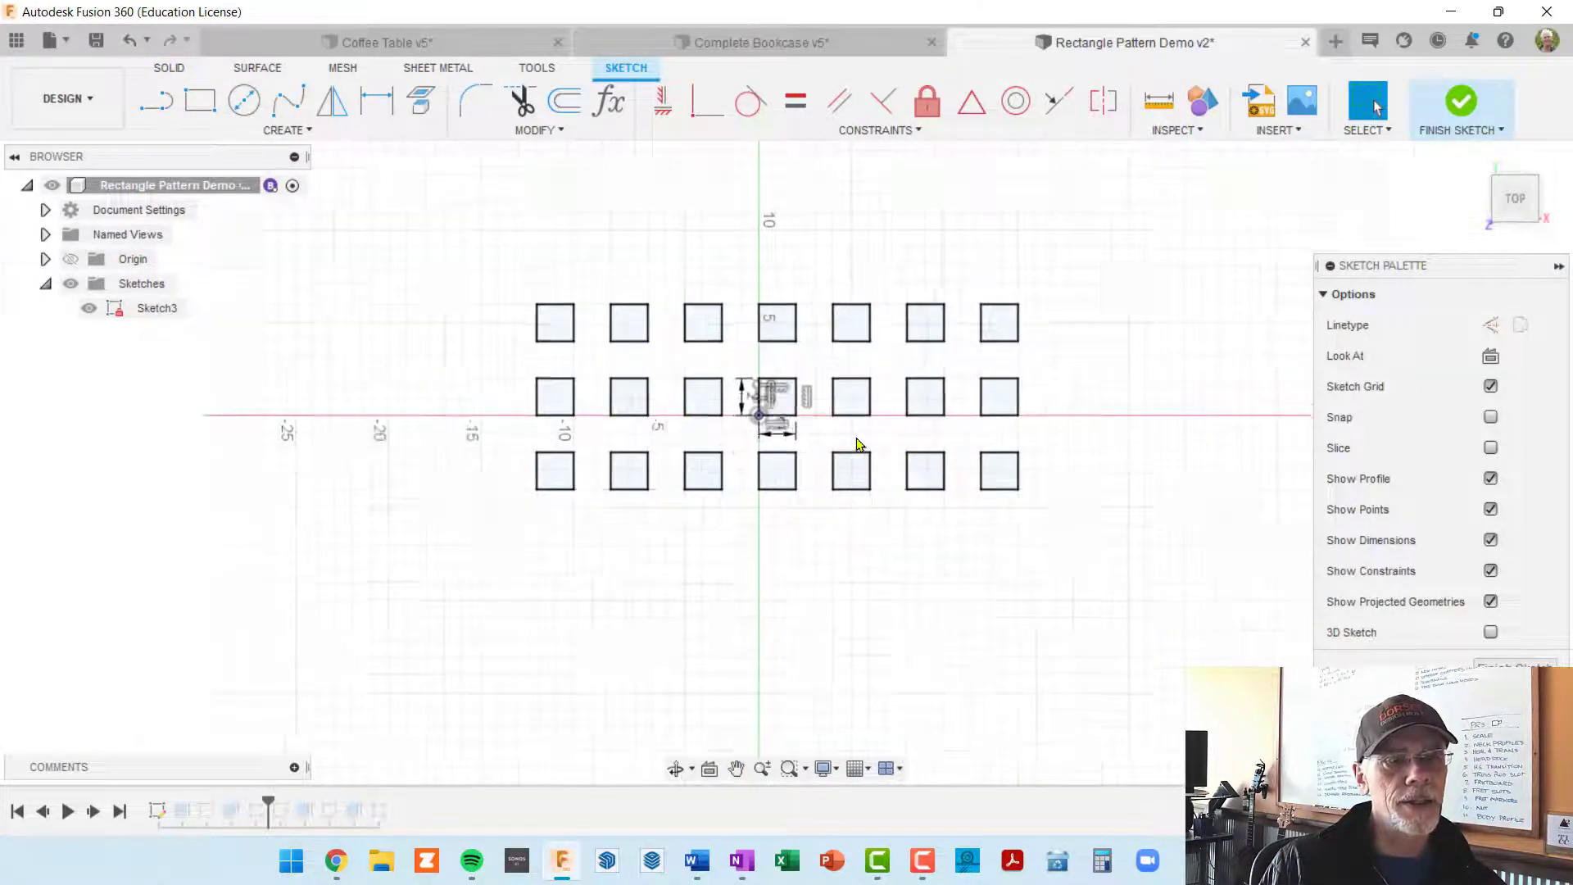
scroll(858, 443, "up", 3)
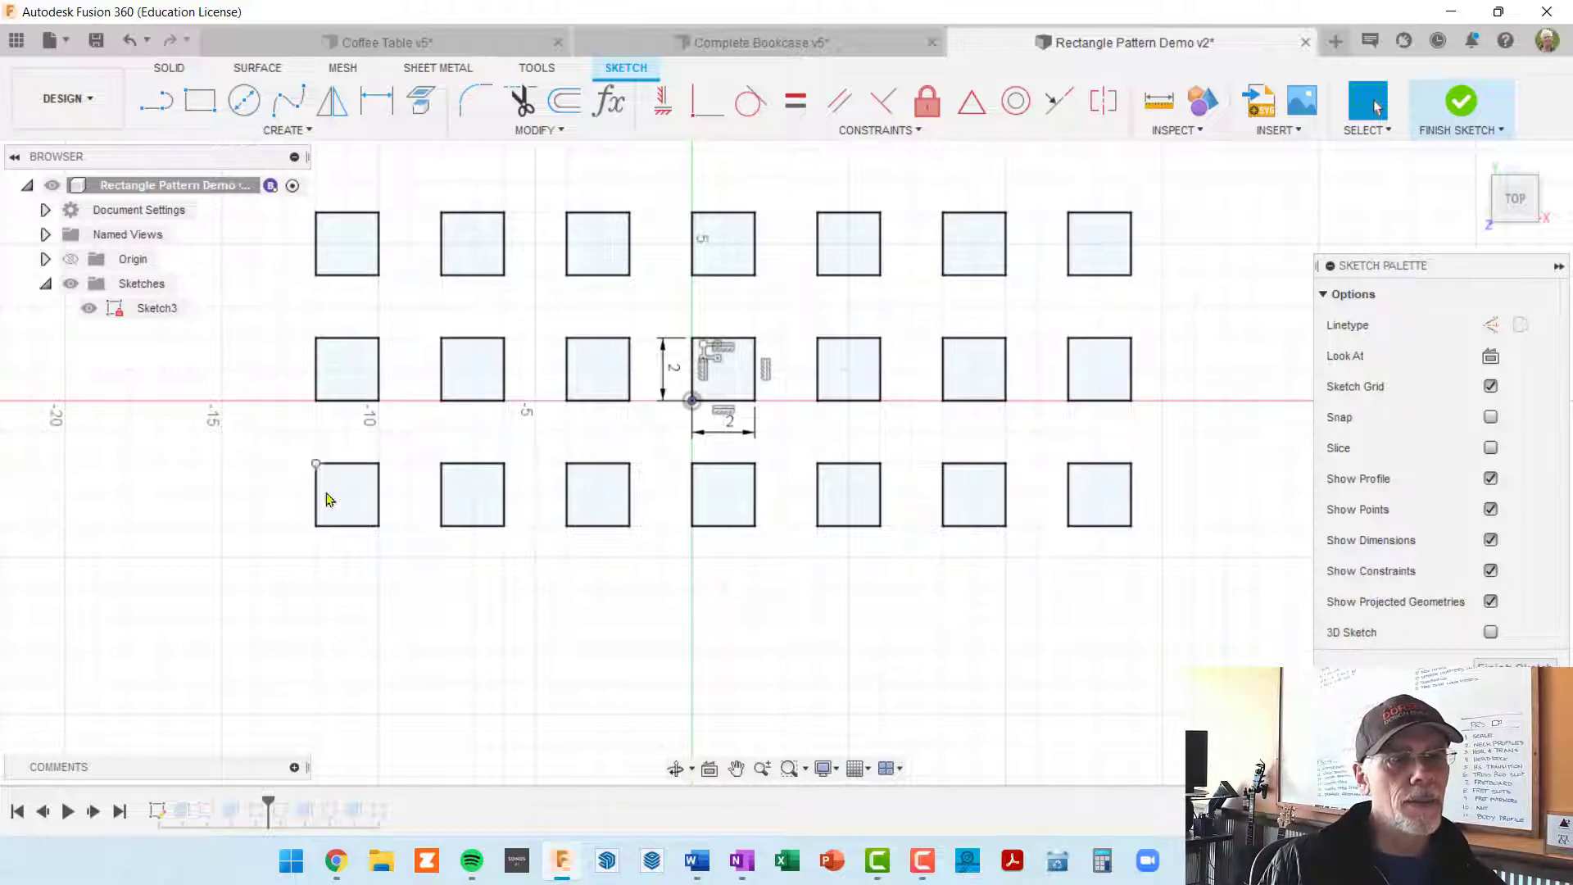
middle_click_drag(1014, 538, 994, 569)
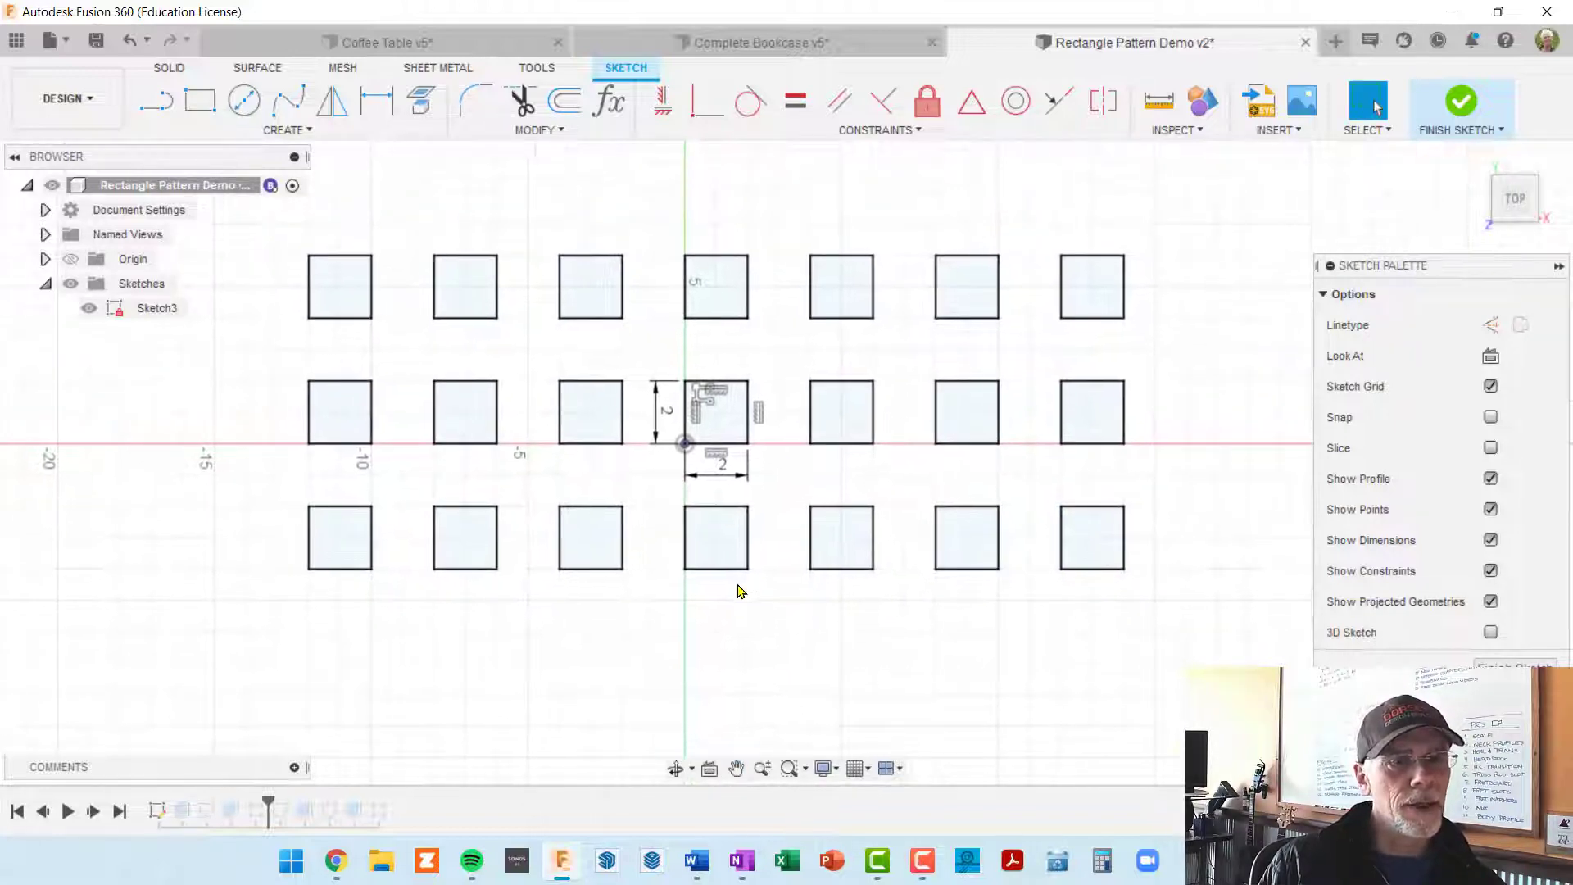
scroll(737, 585, "up", 2)
scroll(737, 579, "up", 1)
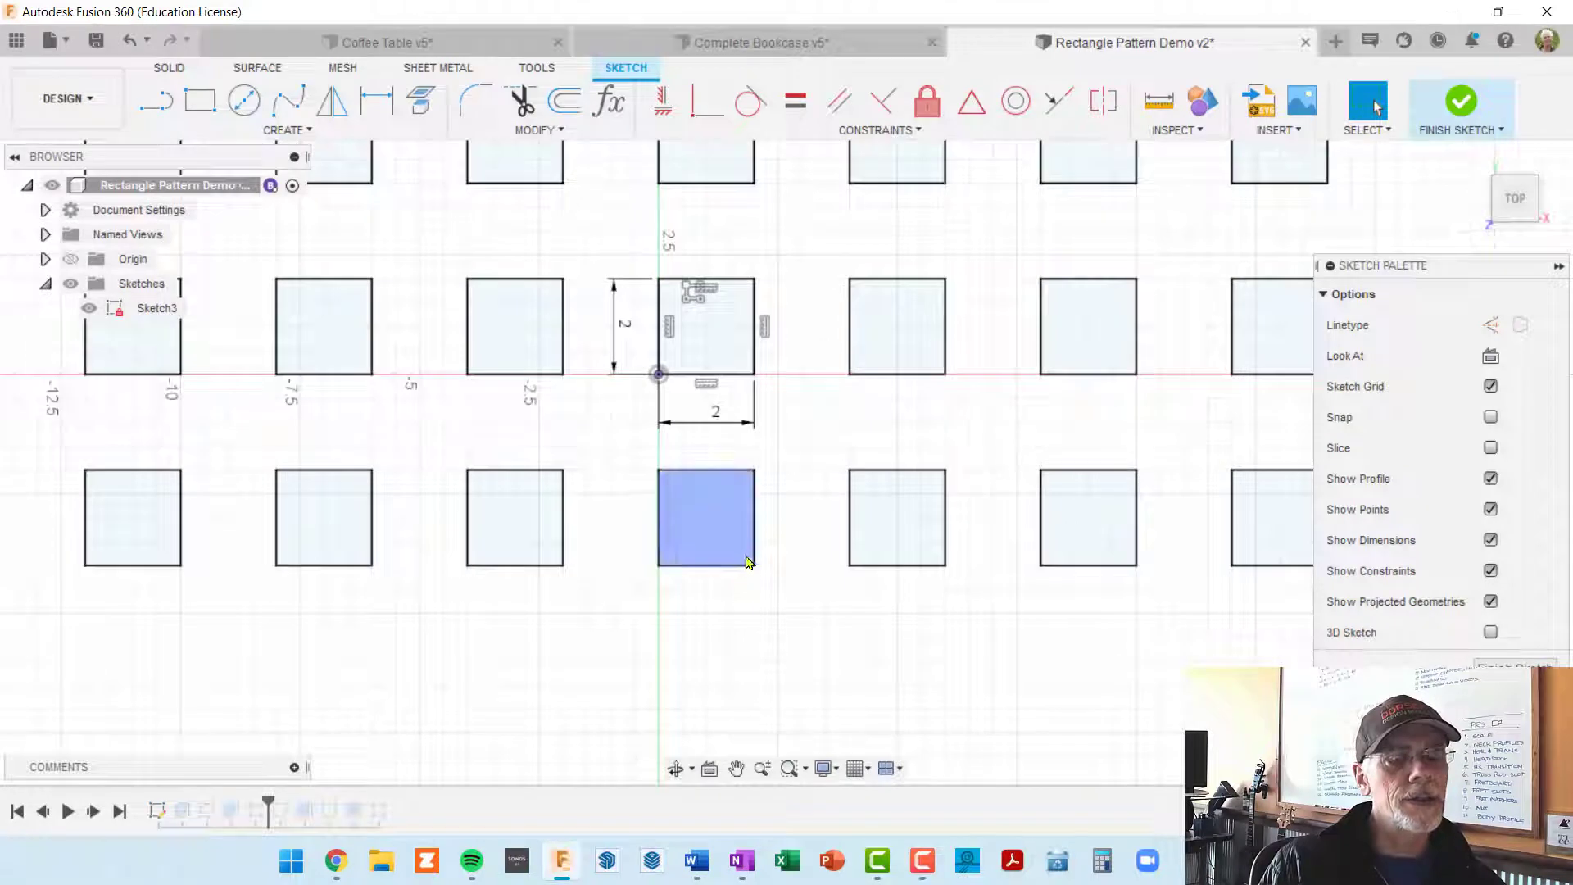
middle_click_drag(799, 443, 804, 529)
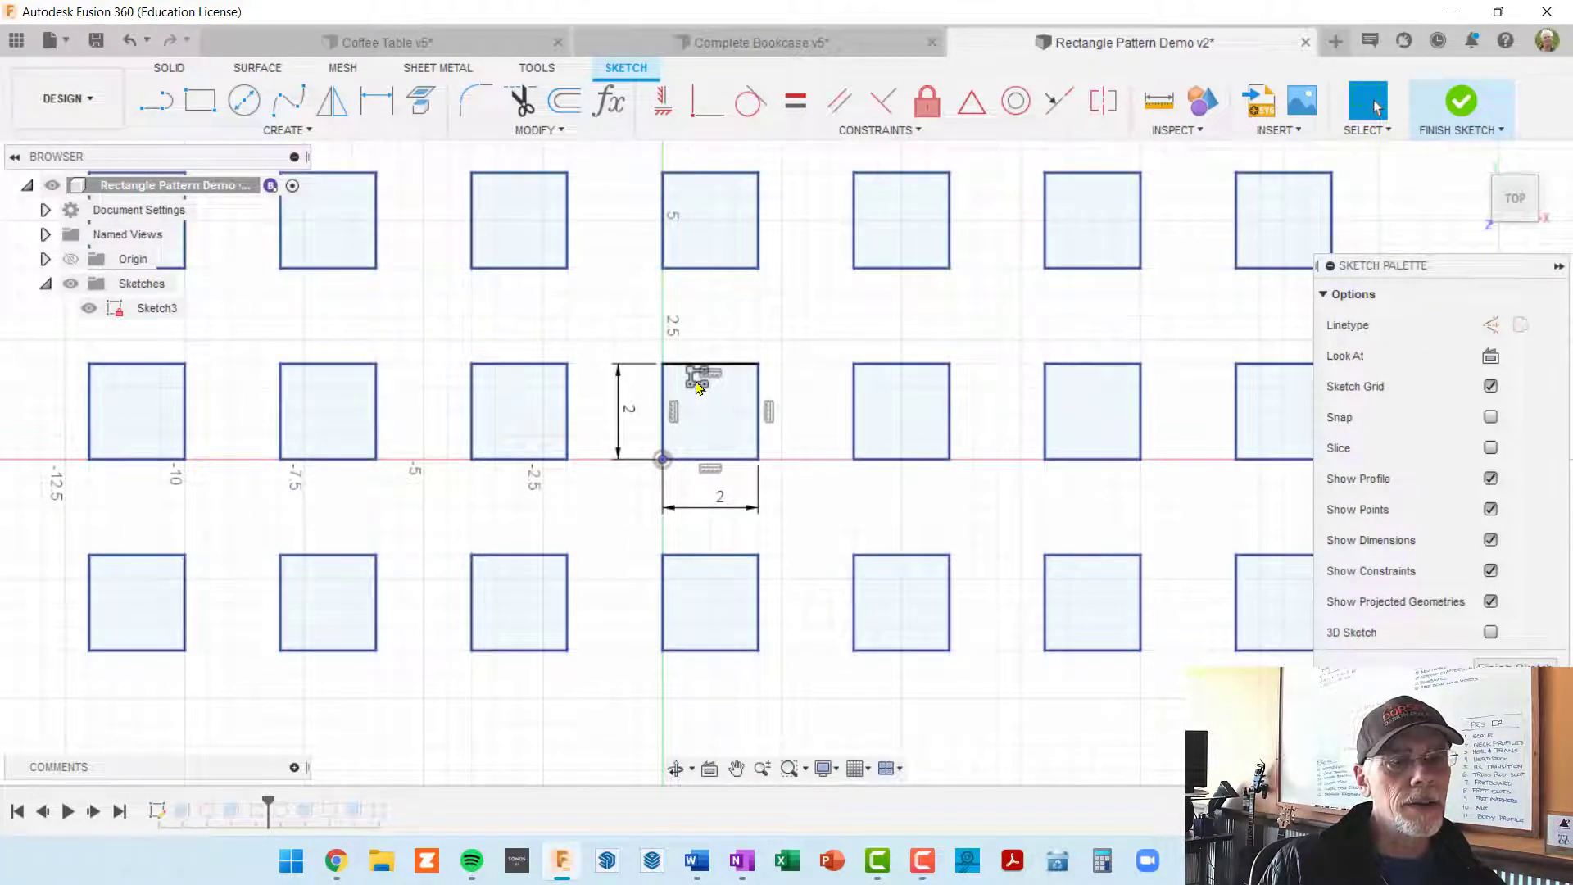
double_click(697, 382)
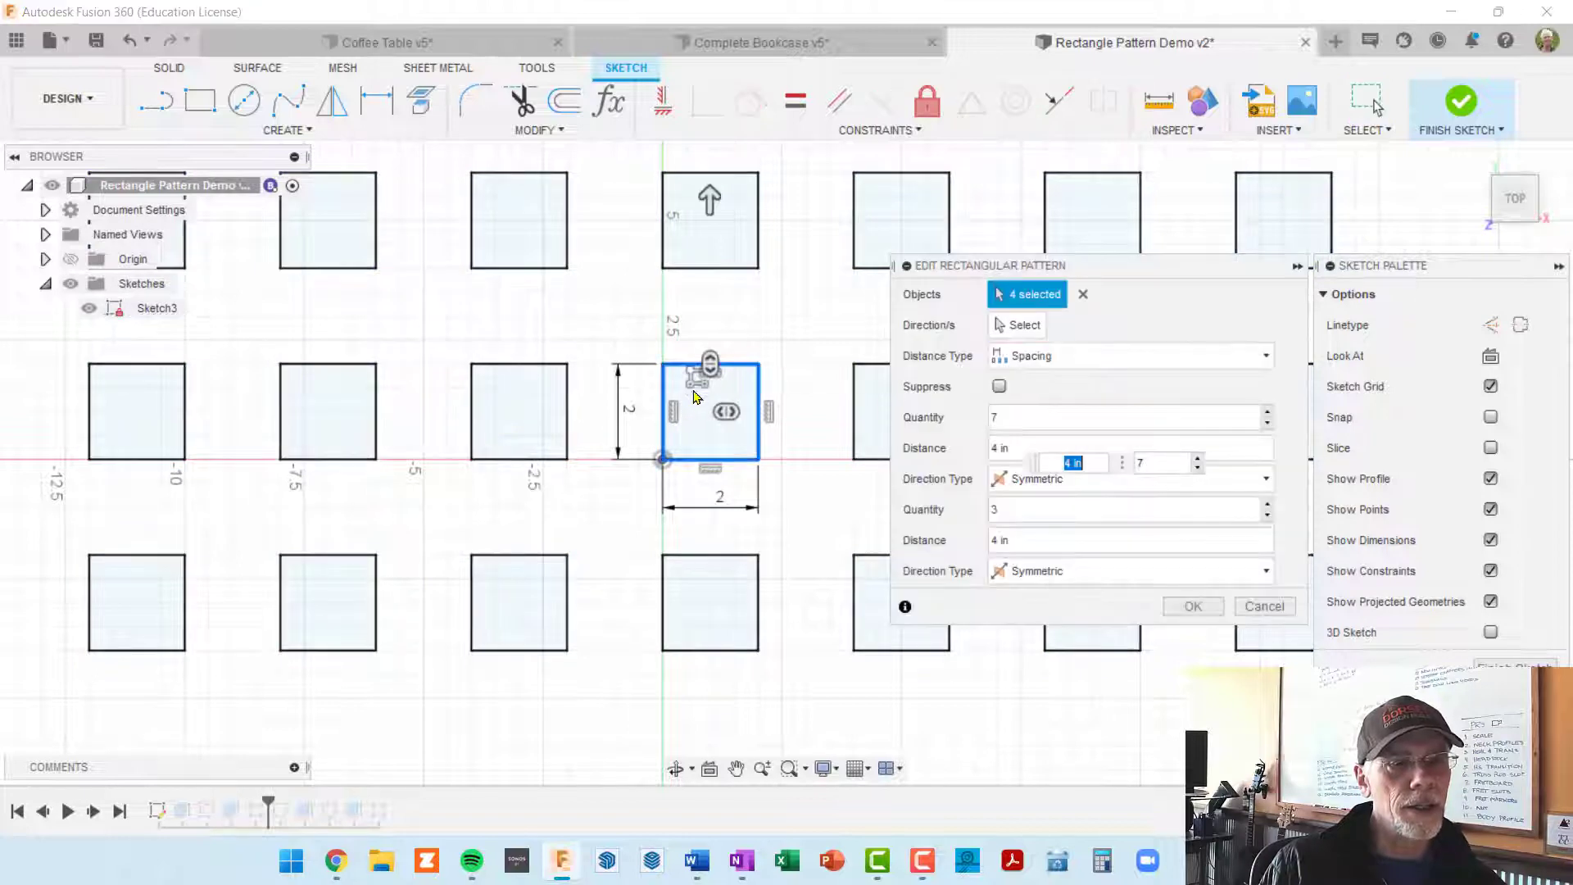
key("Tab")
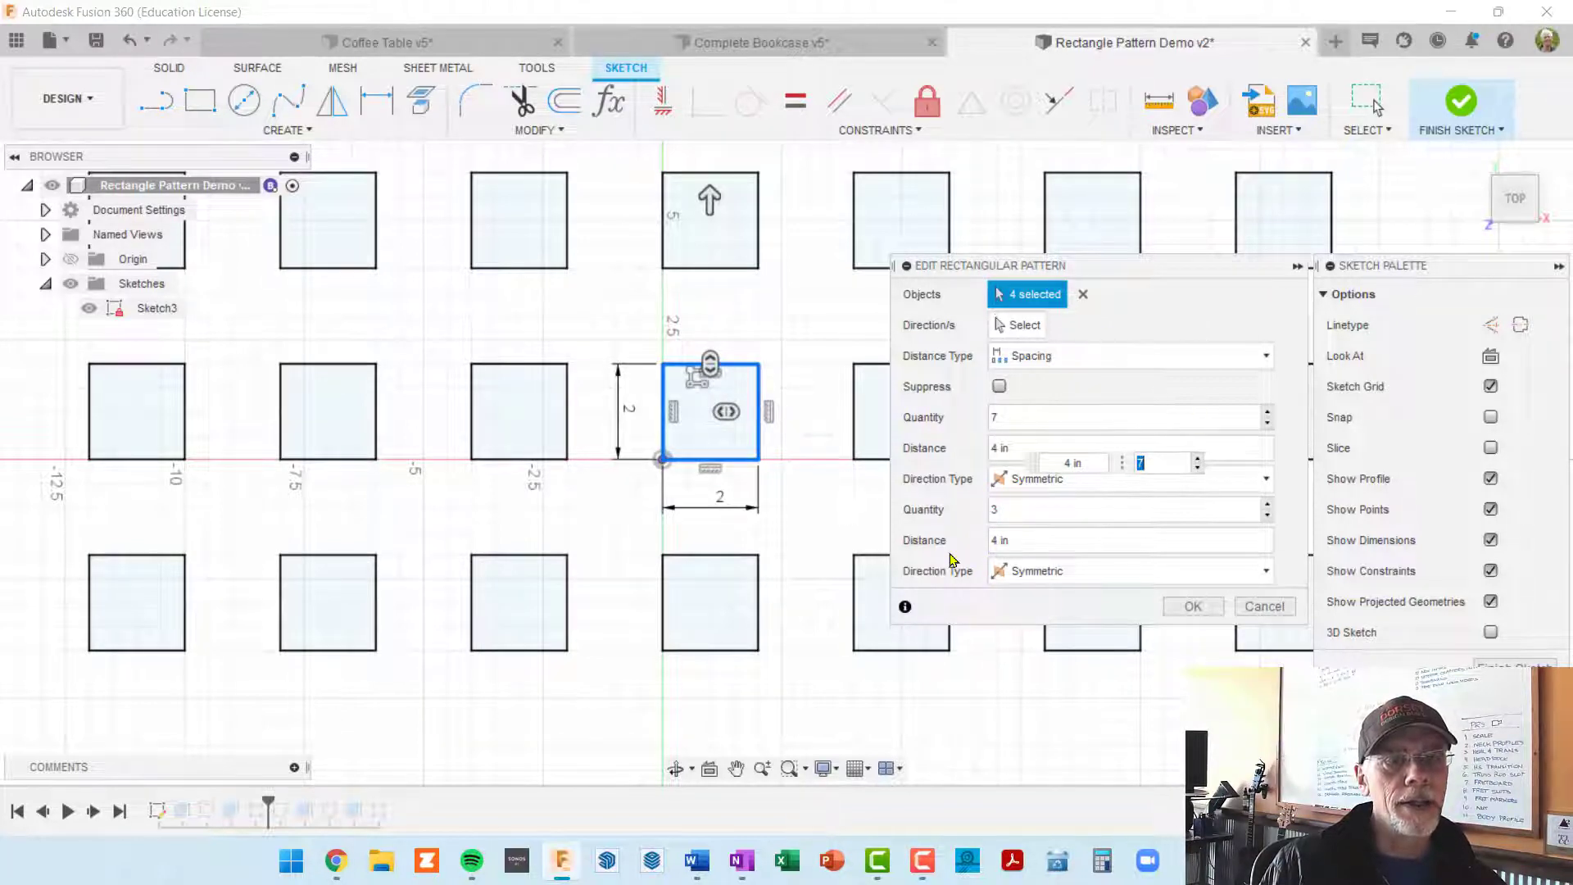
left_click(1011, 418)
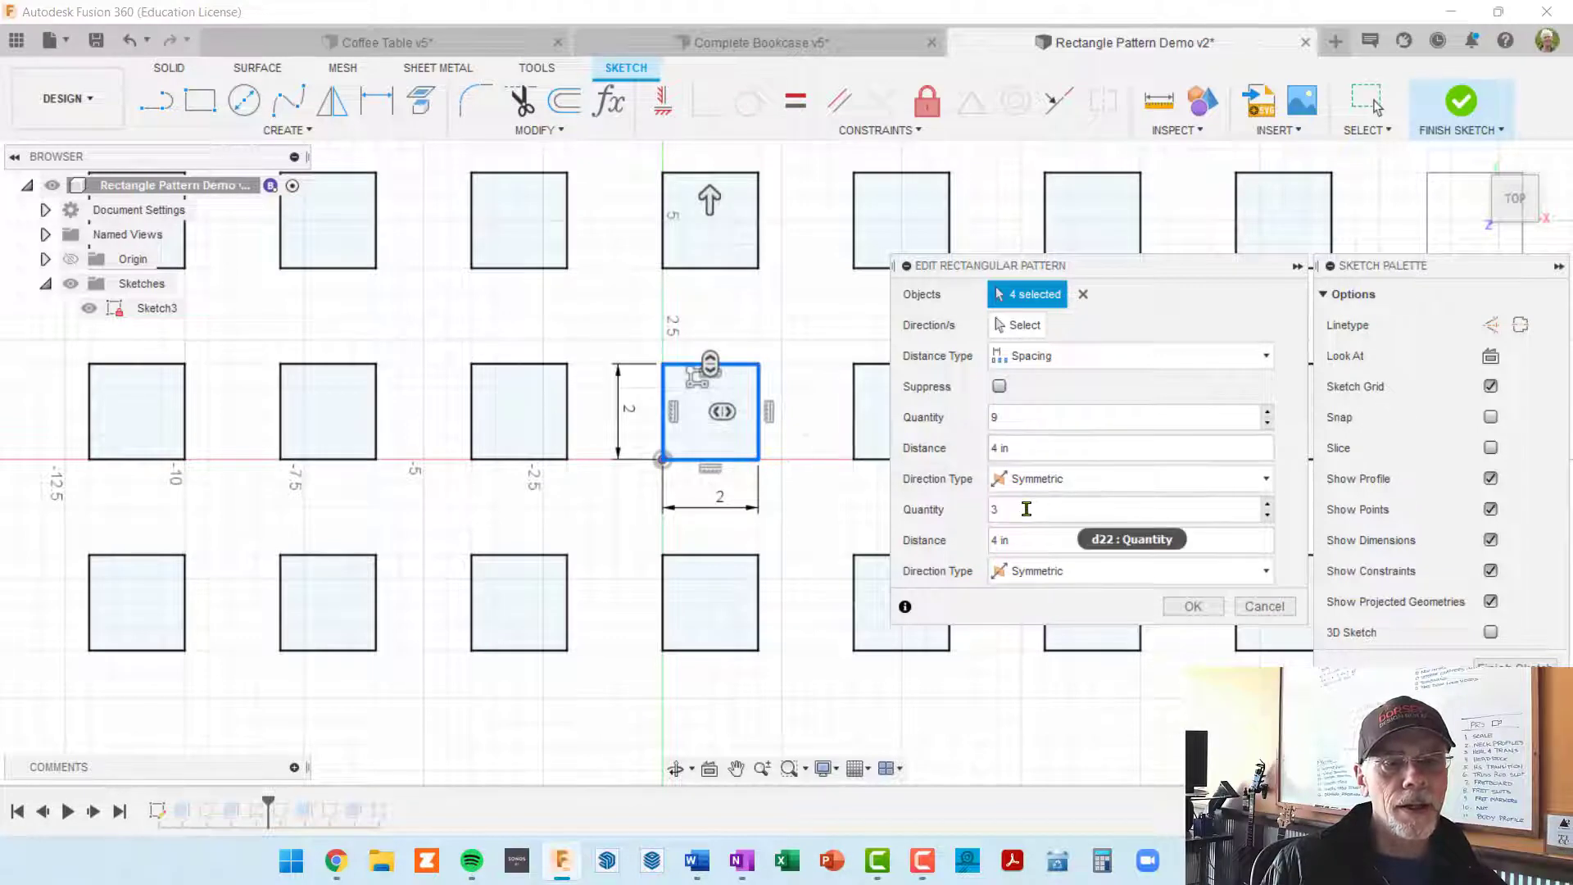
left_click(1025, 509)
key("BackSpace")
type("4")
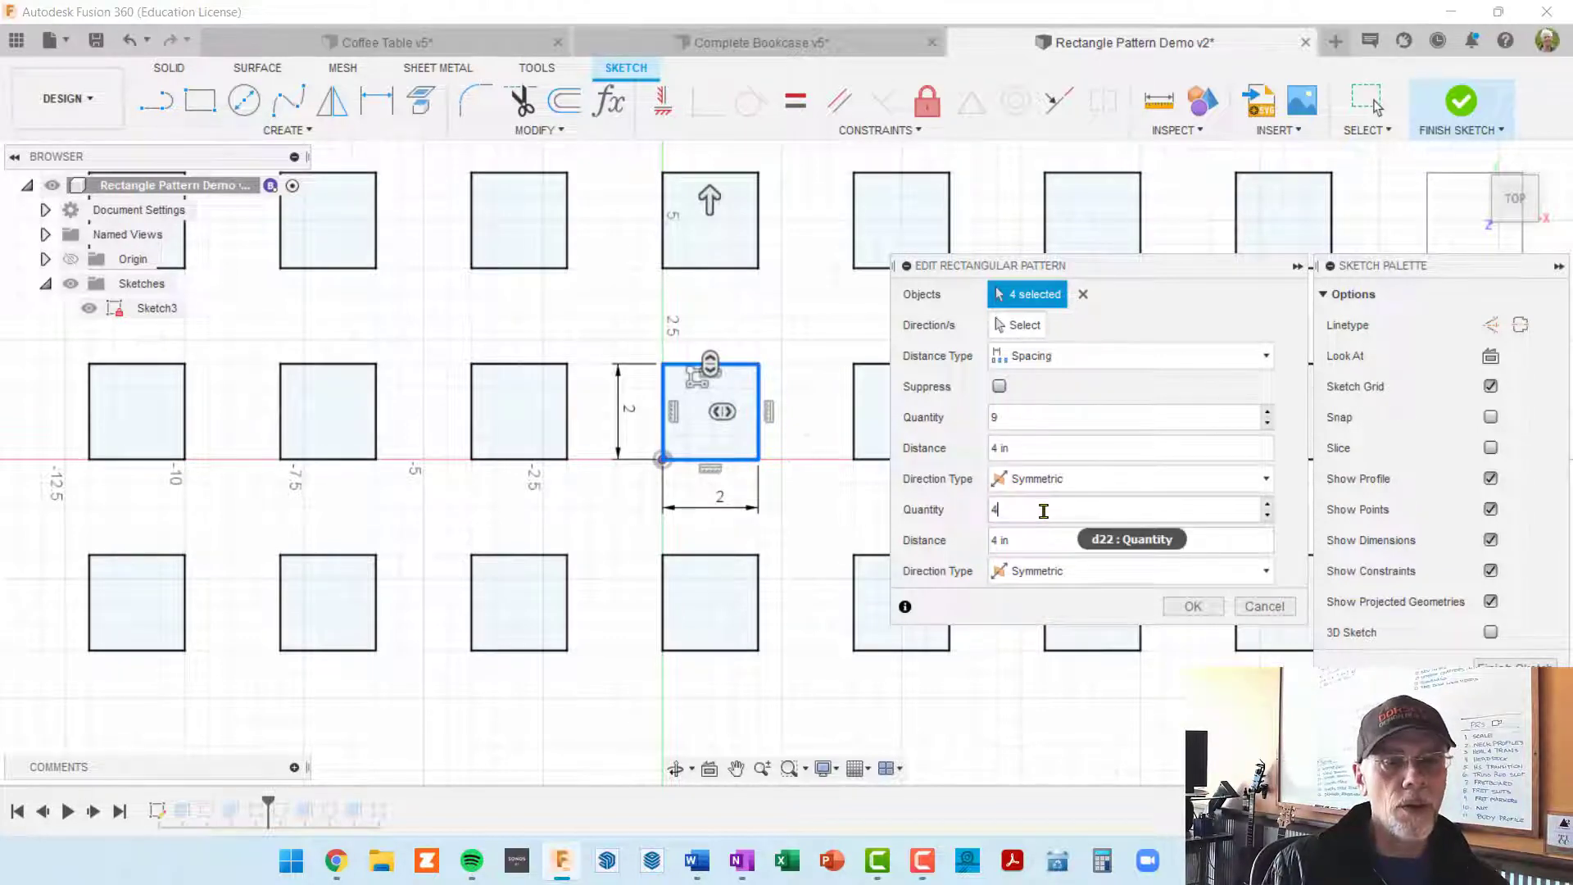
left_click(1196, 606)
Step: Finish the sketch and compare the enlarged pattern of squares with the cubes extruded from it
scroll(1102, 632, "down", 5)
mouse_move(1071, 625)
middle_mouse_down("shift")
mouse_move(1130, 524)
mouse_move(985, 424)
middle_mouse_up("shift")
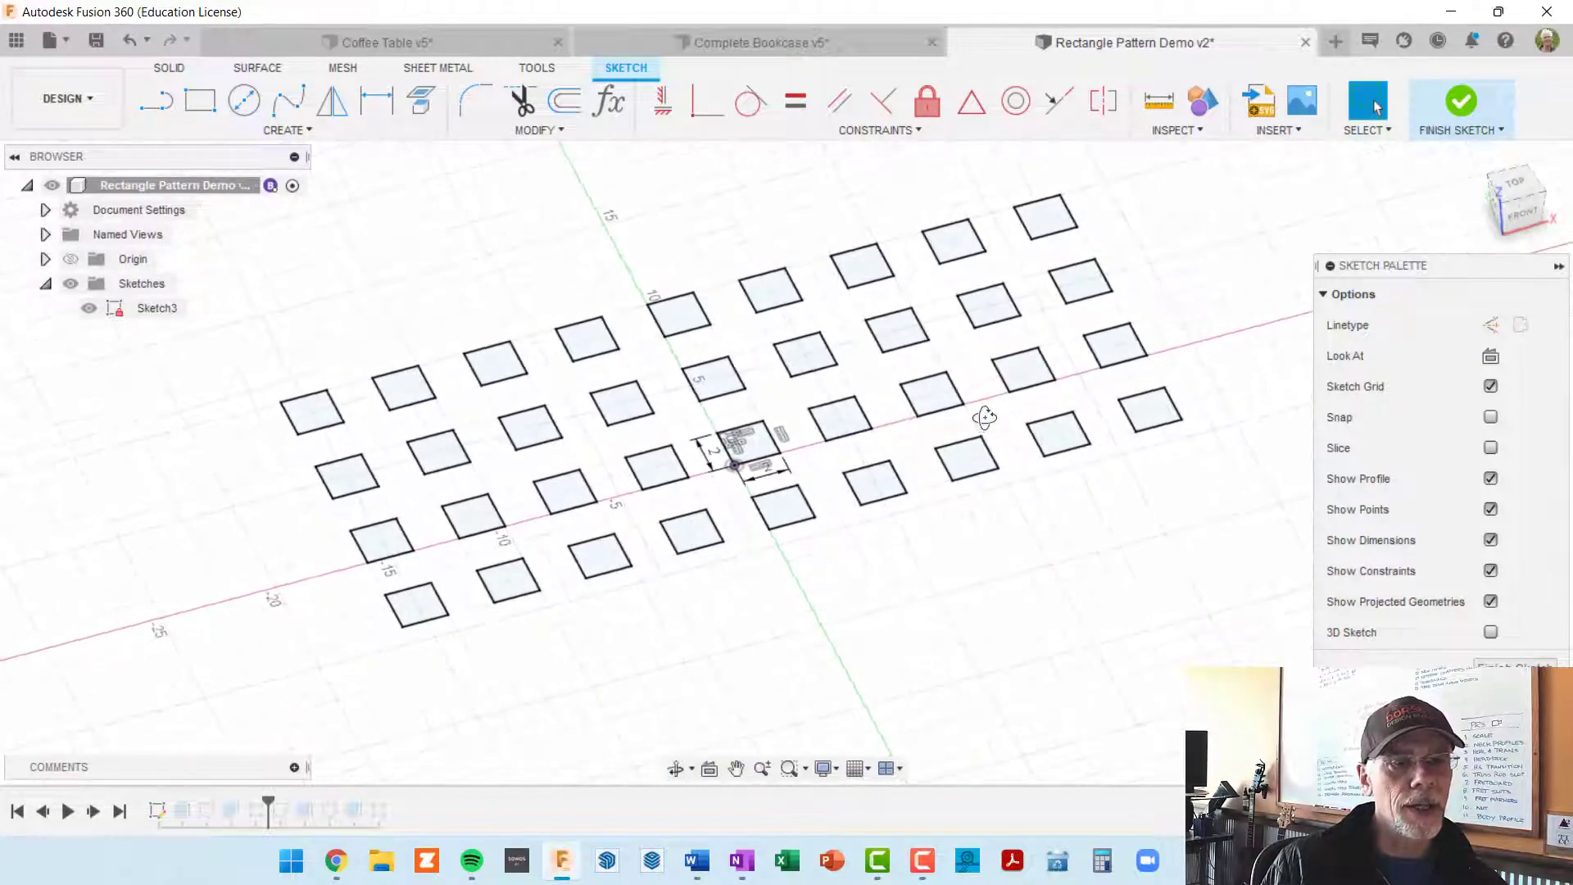
scroll(986, 424, "up", 2)
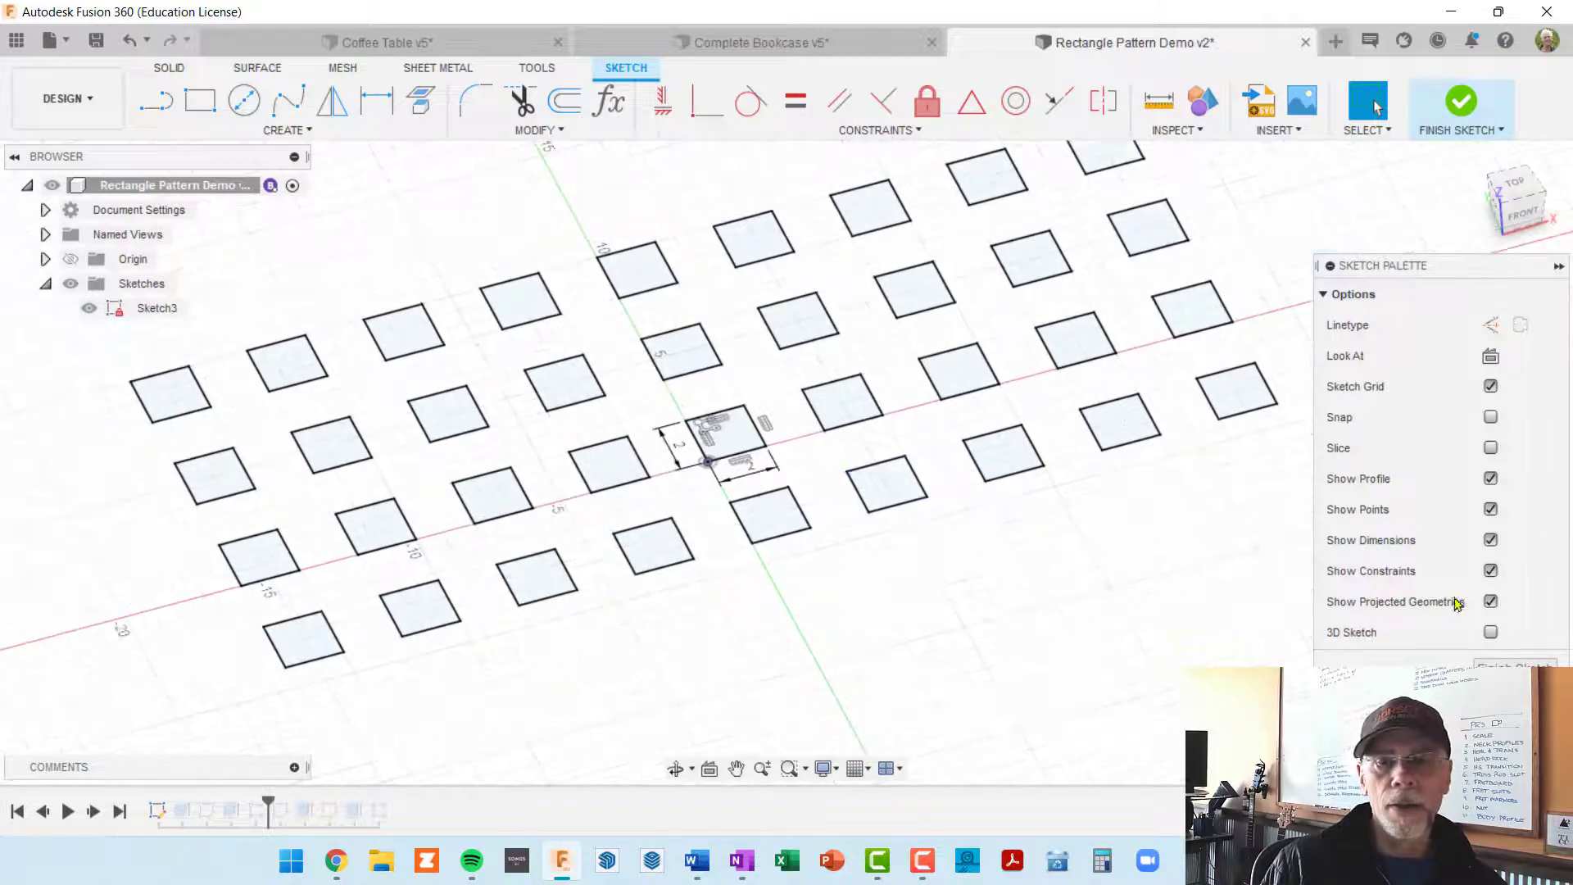
left_click(1528, 665)
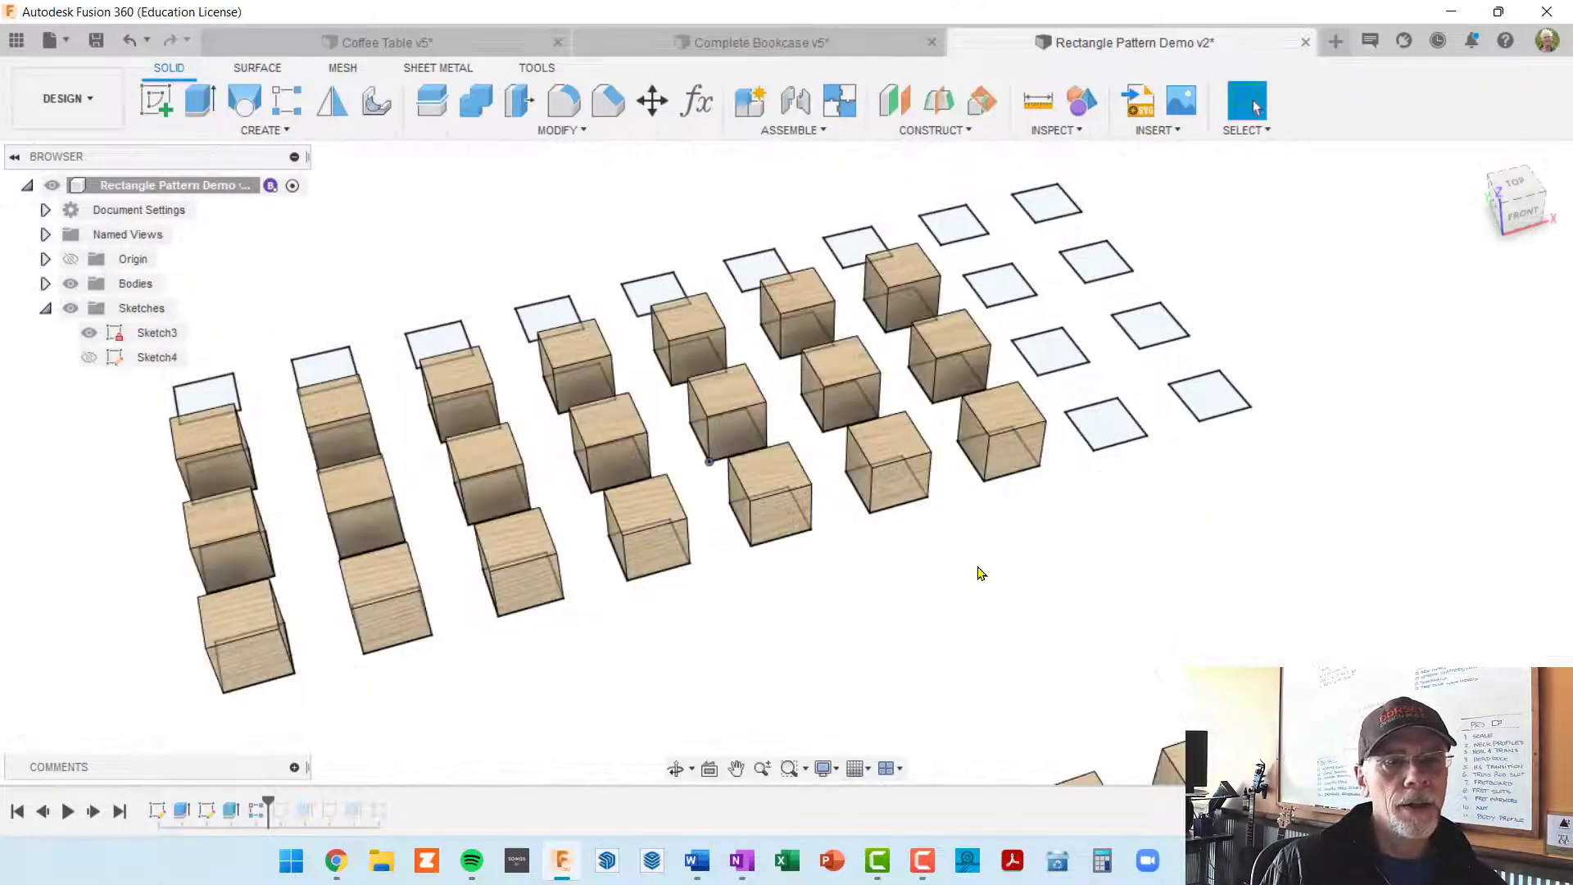
middle_click_drag(981, 573, 994, 537, "shift")
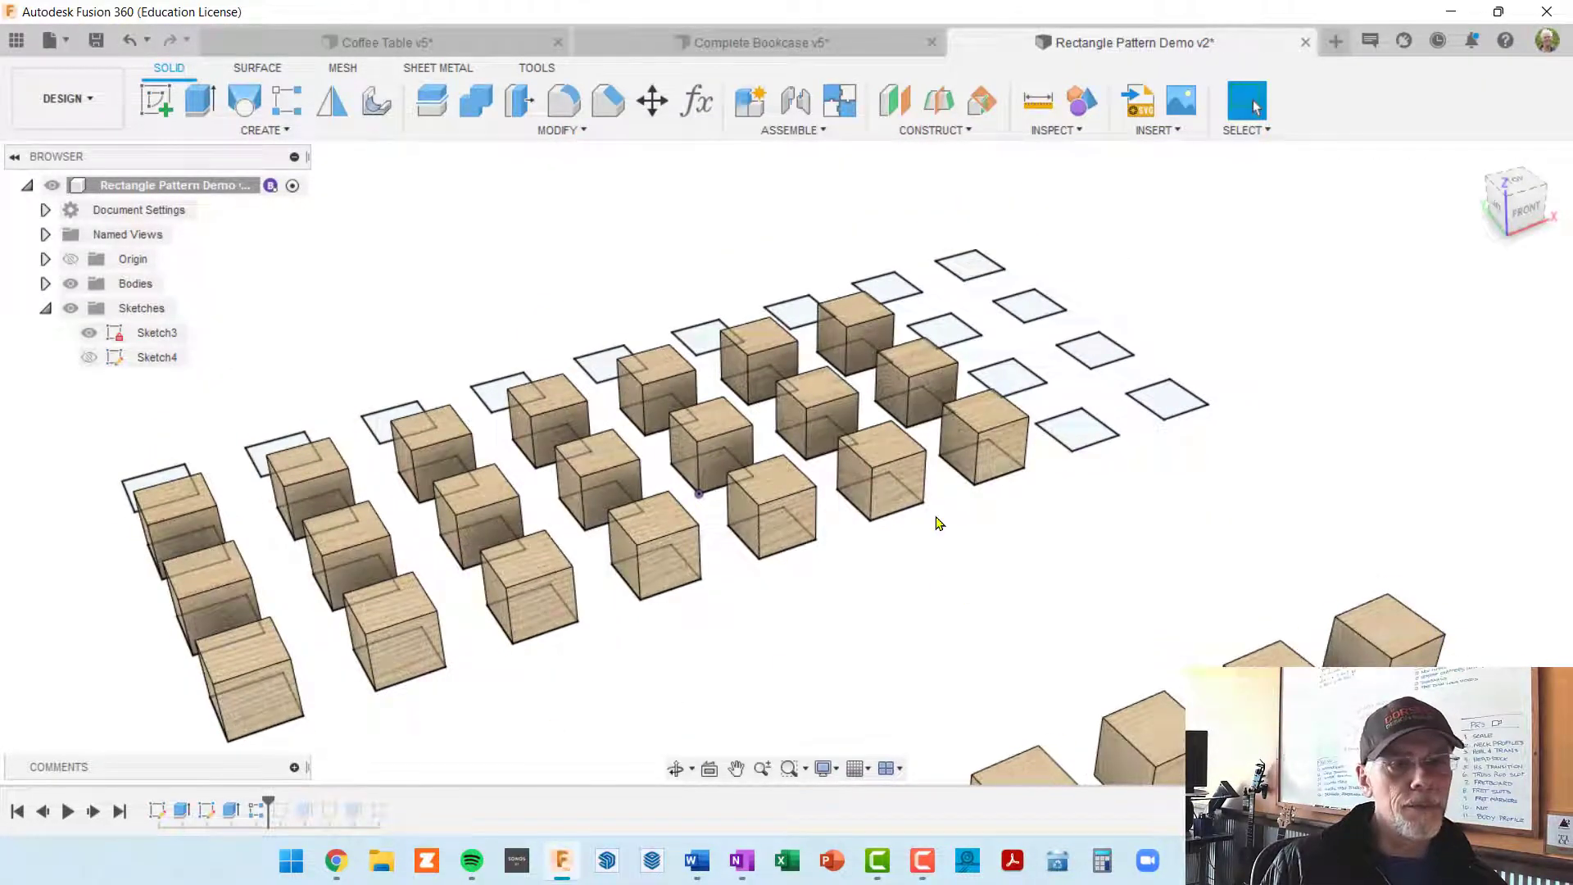
left_click(1077, 431)
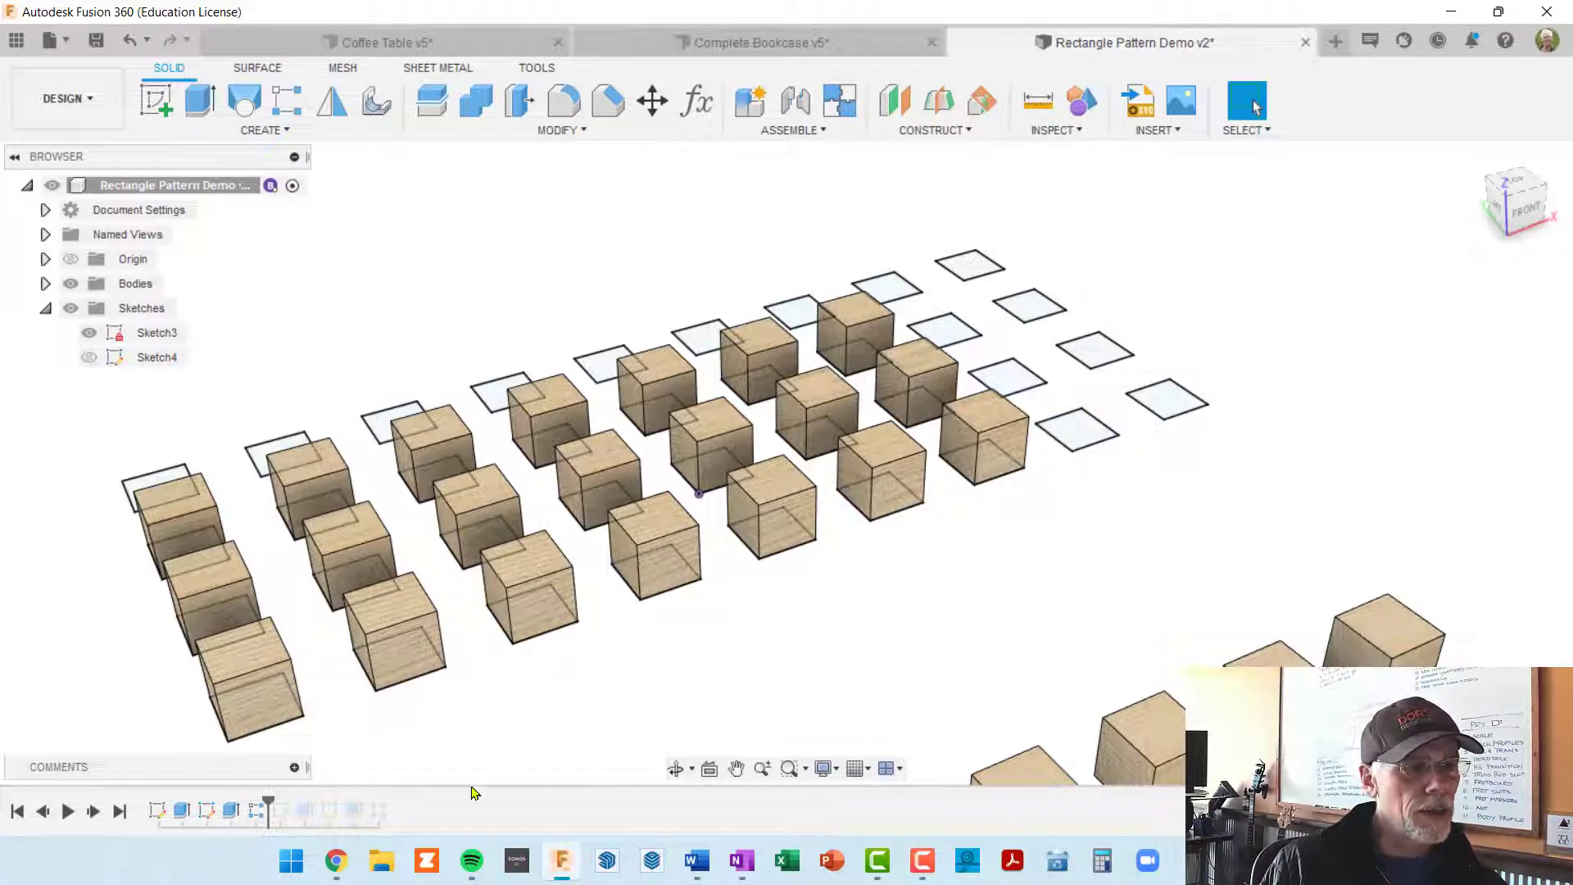
right_click(230, 816)
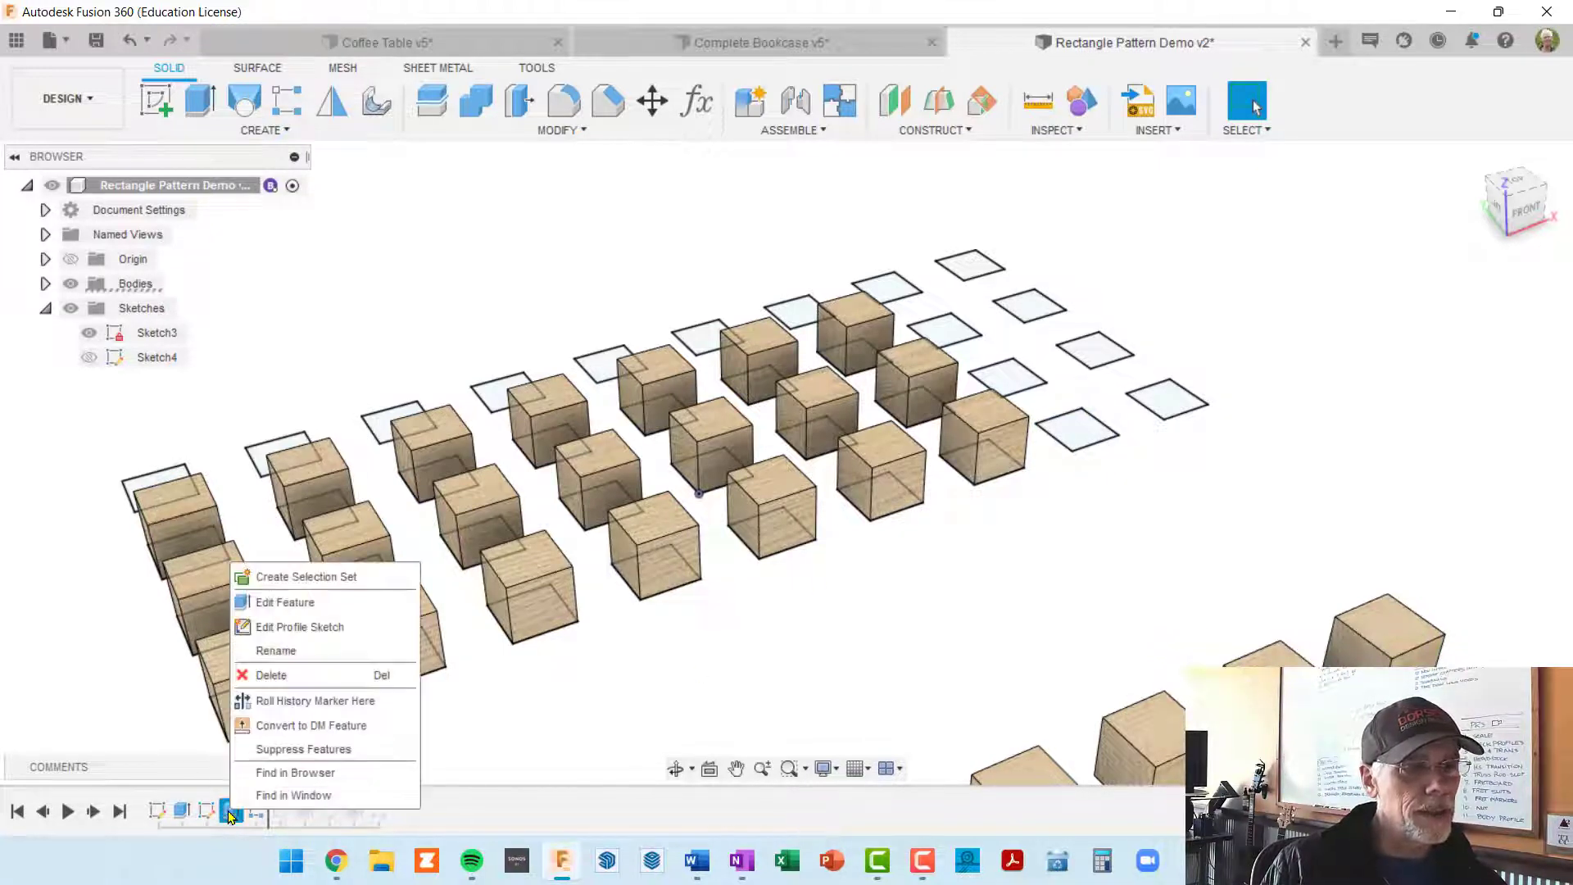
left_click(325, 604)
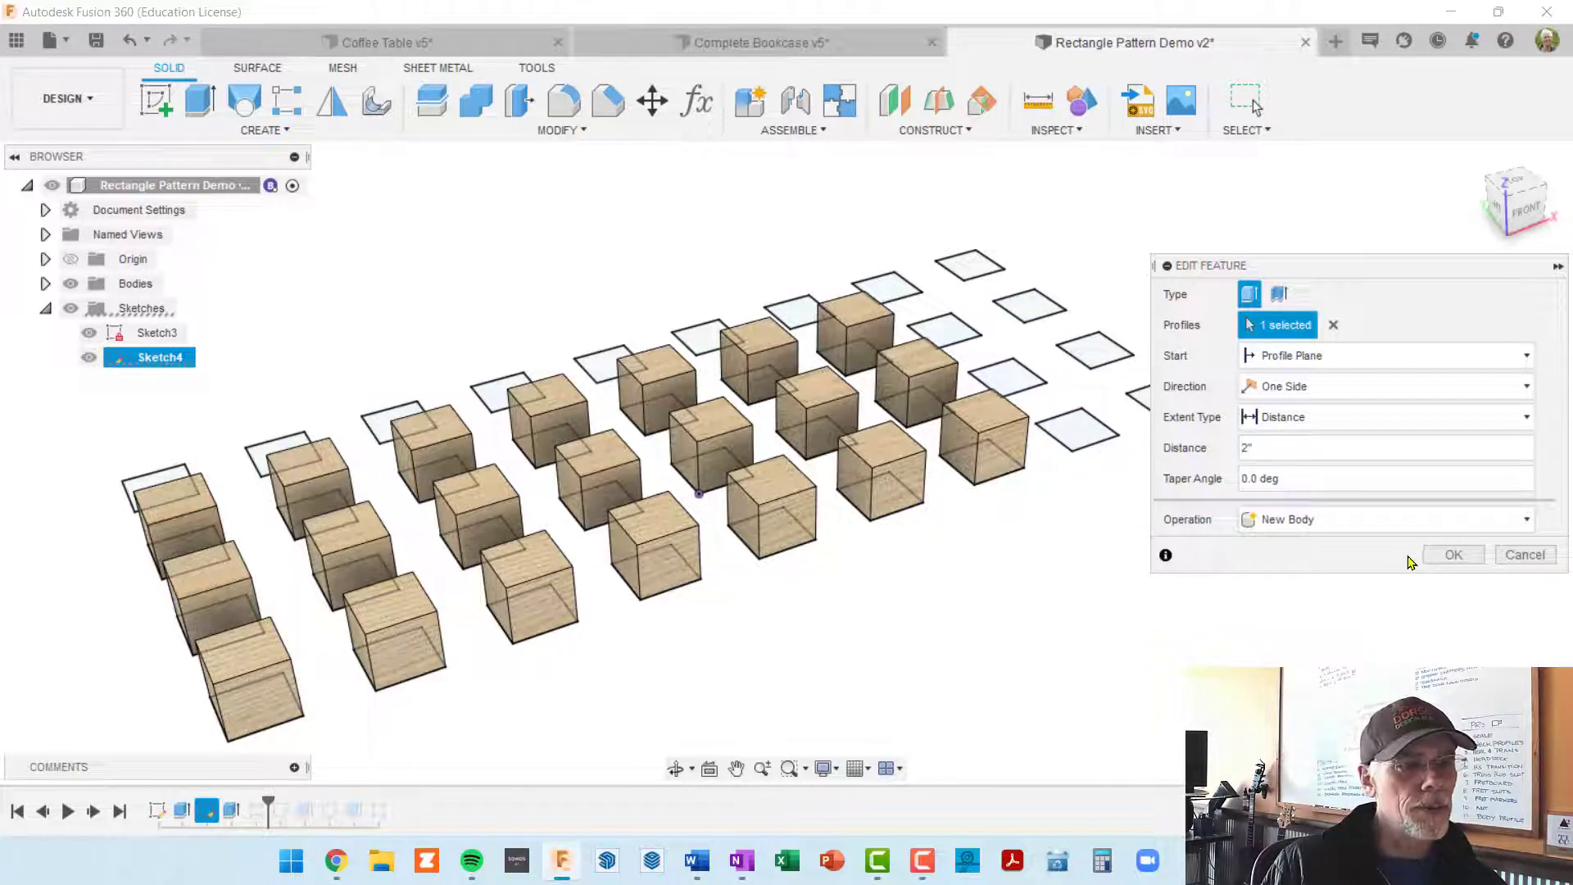
left_click(1525, 554)
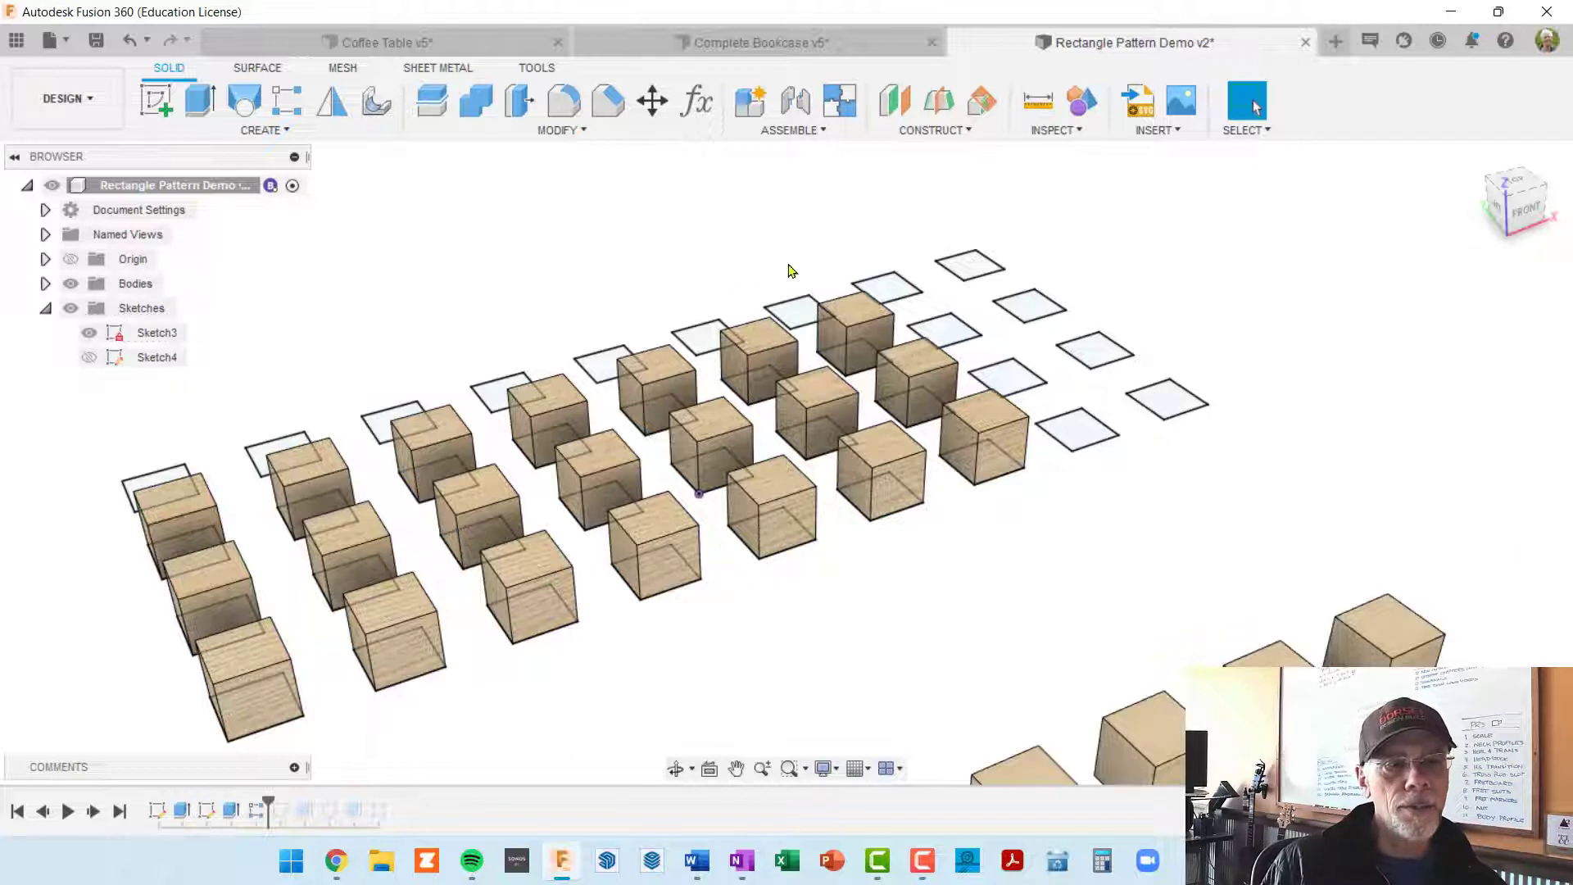
Step: Edit the body pattern of the second grid to a quantity of 9 in the first direction and 4 in the second
scroll(785, 344, "down", 5)
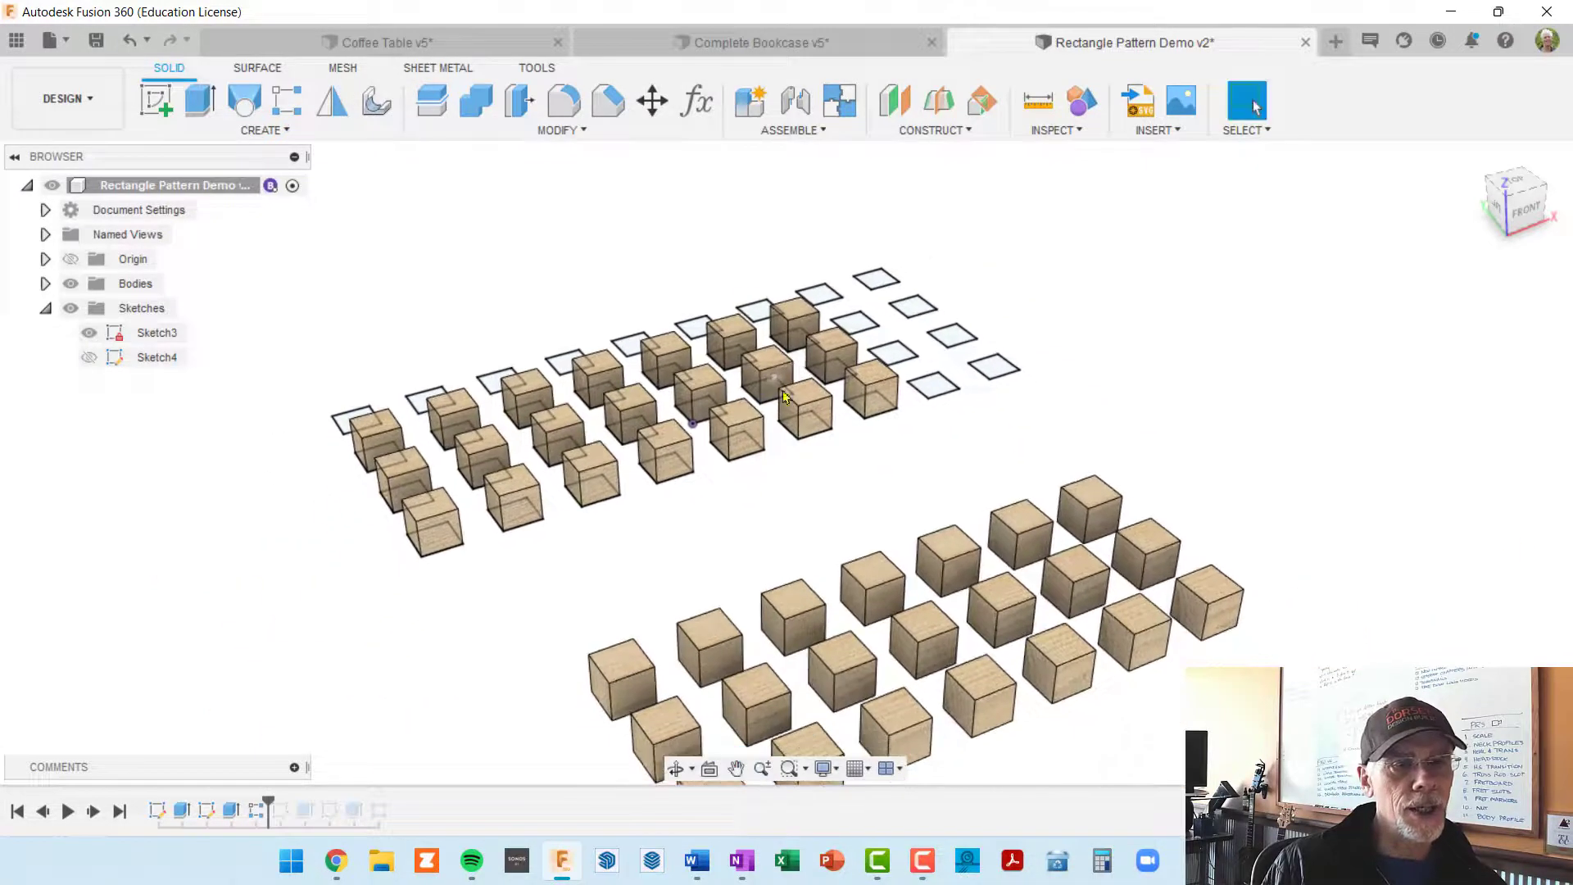
middle_click_drag(819, 458, 832, 319, "shift")
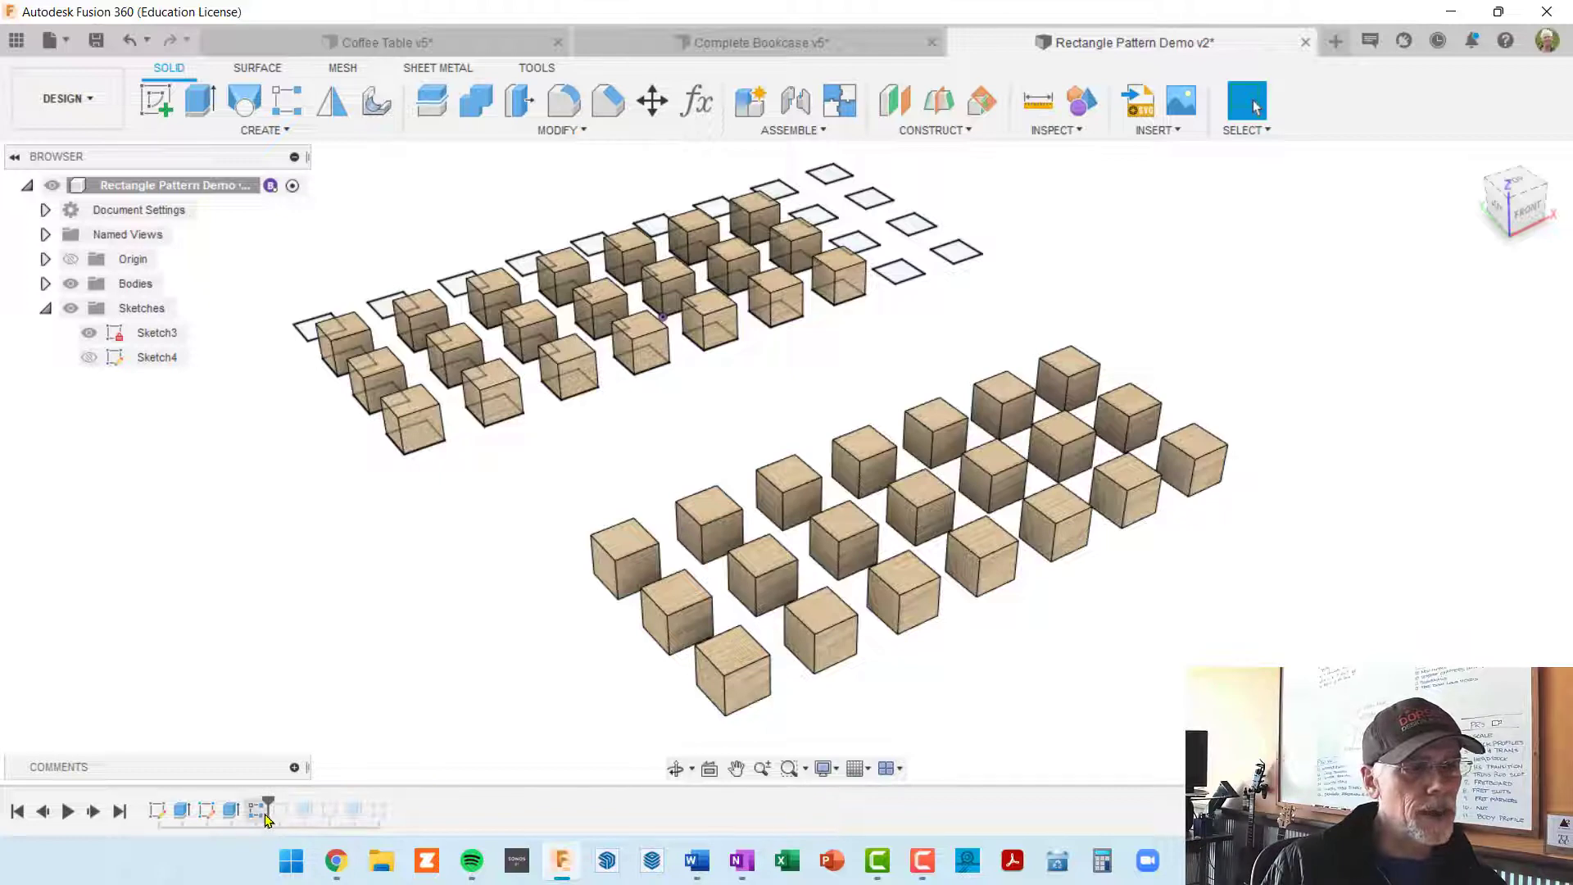
right_click(259, 818)
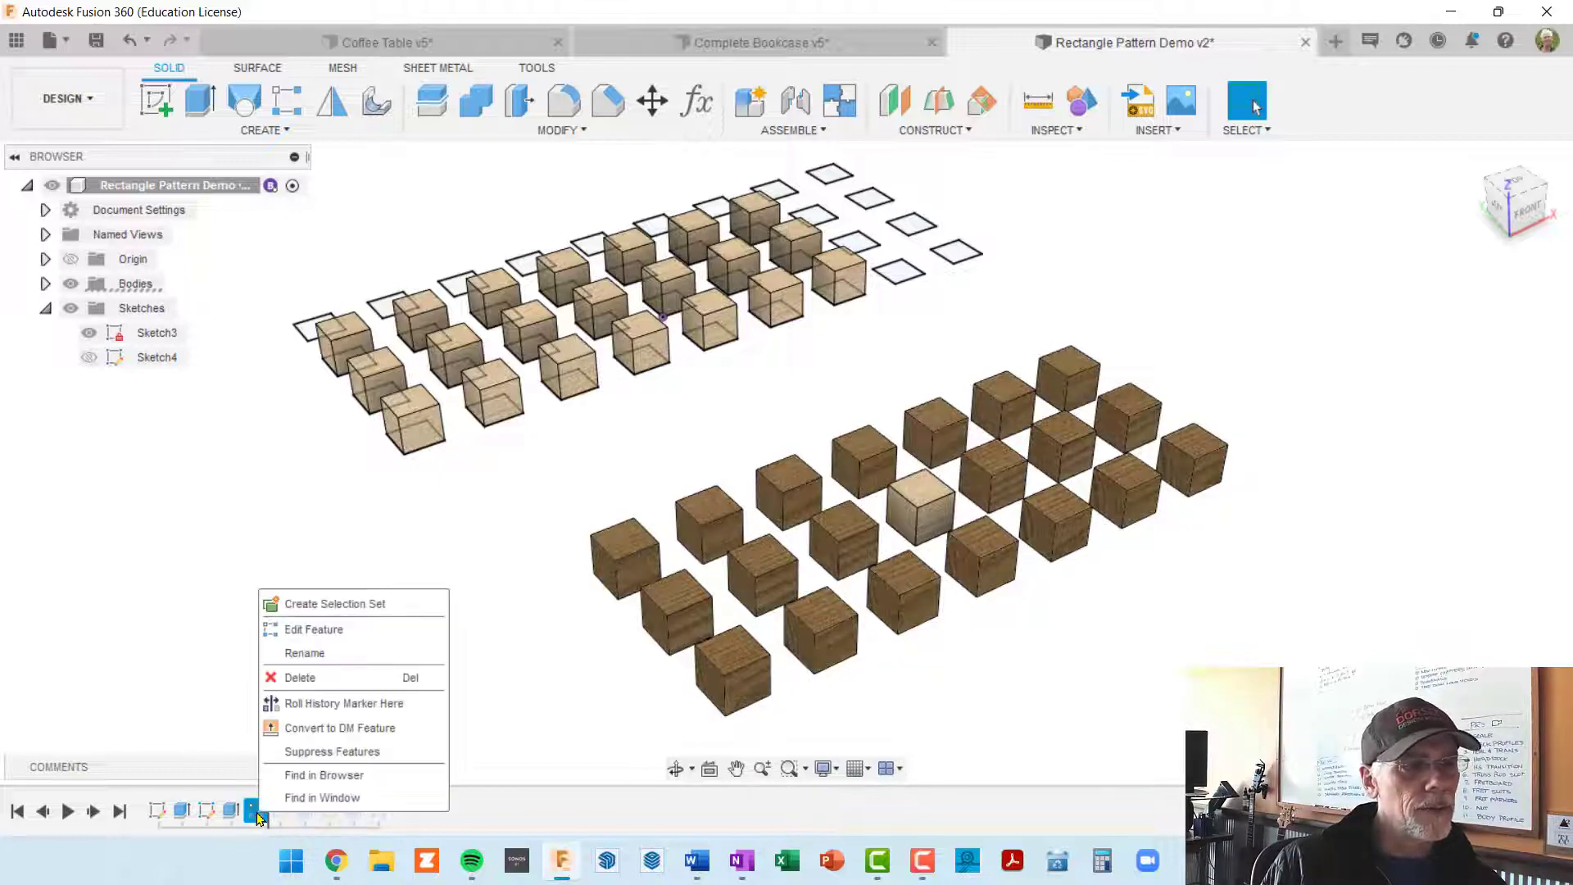
left_click(344, 629)
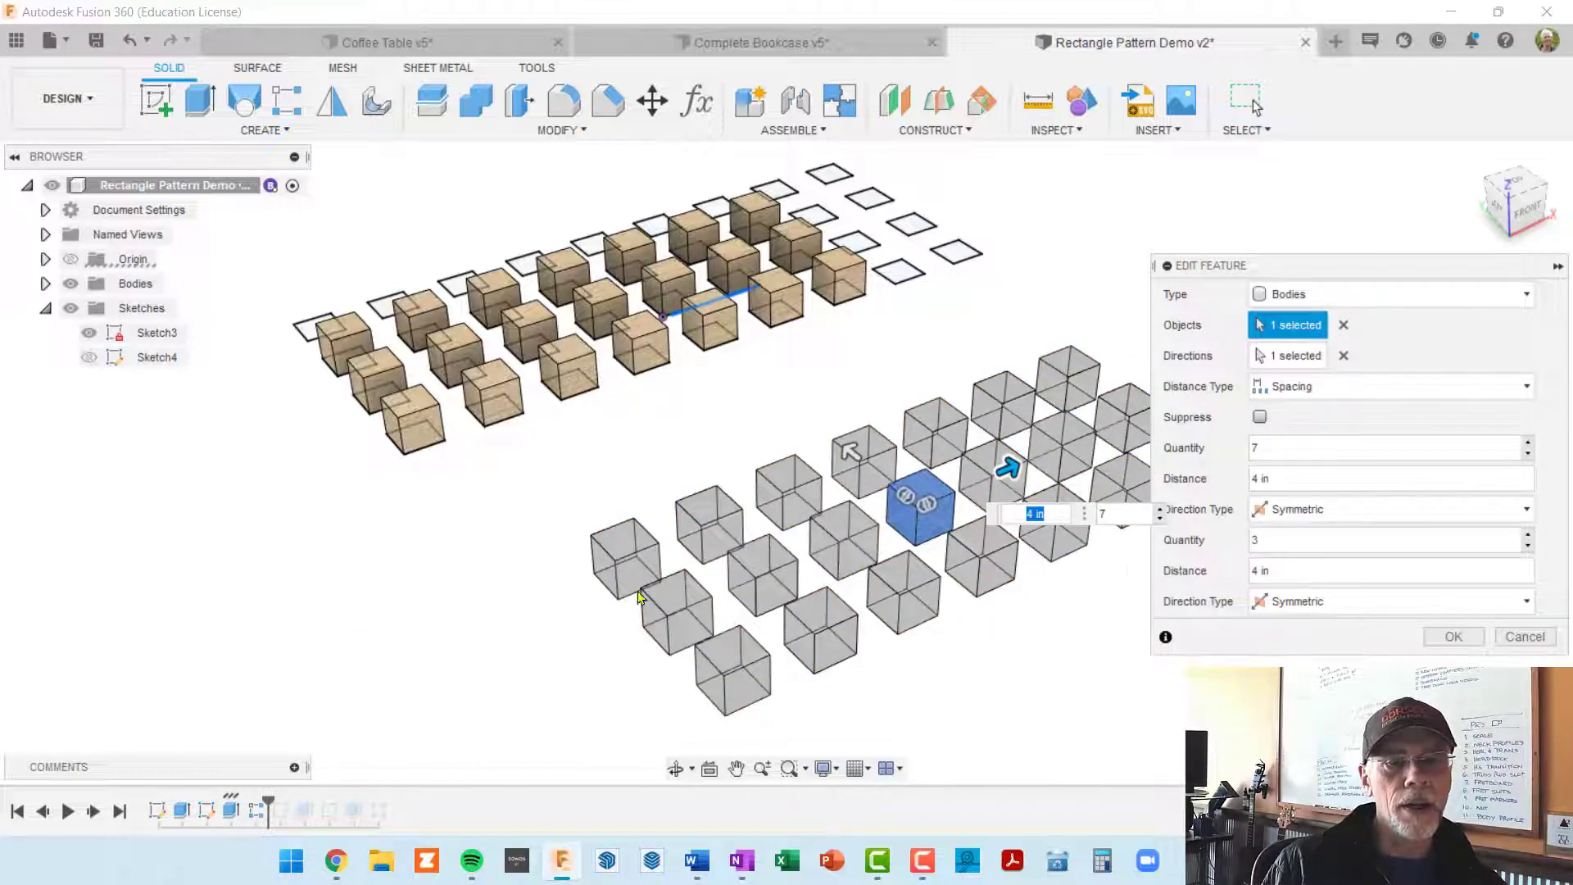
middle_click_drag(1116, 547, 986, 537)
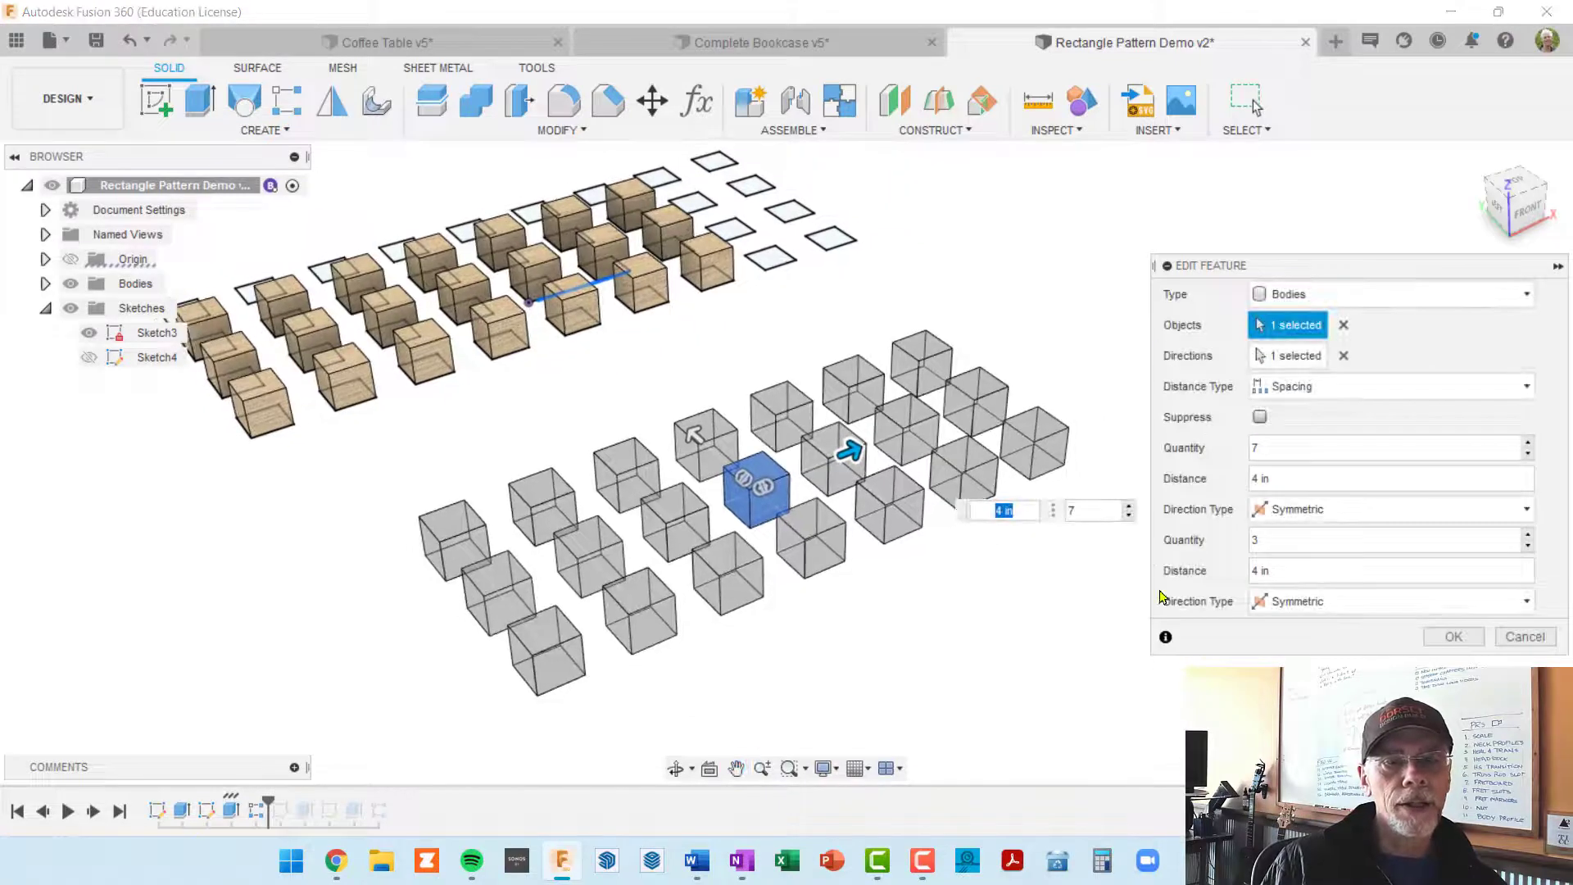
middle_click_drag(1105, 557, 975, 530, "shift")
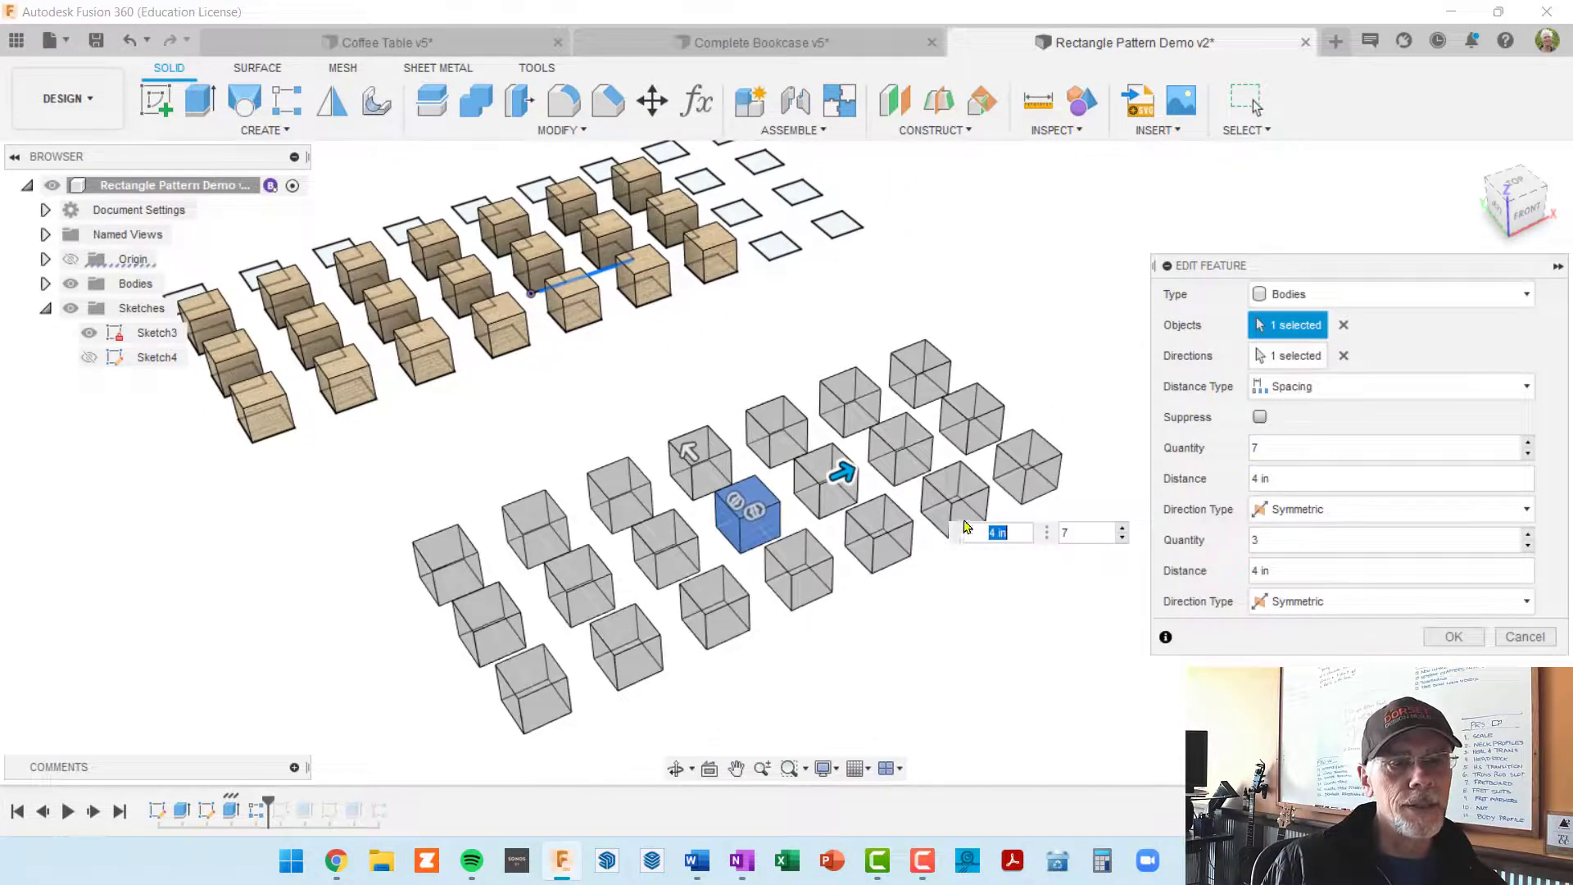
double_click(1278, 446)
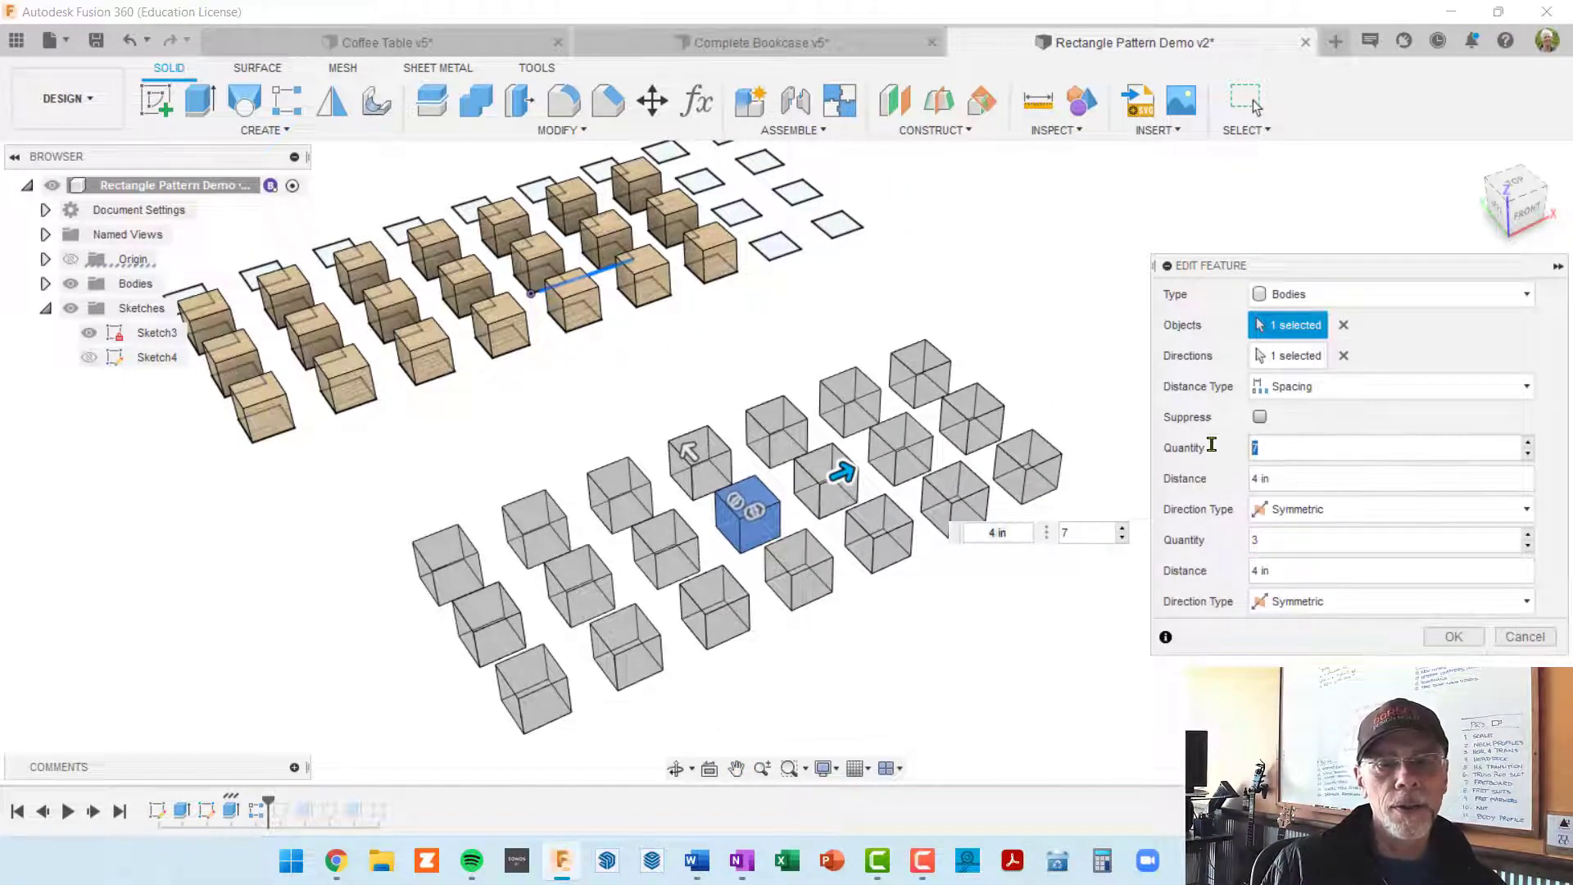
type("9")
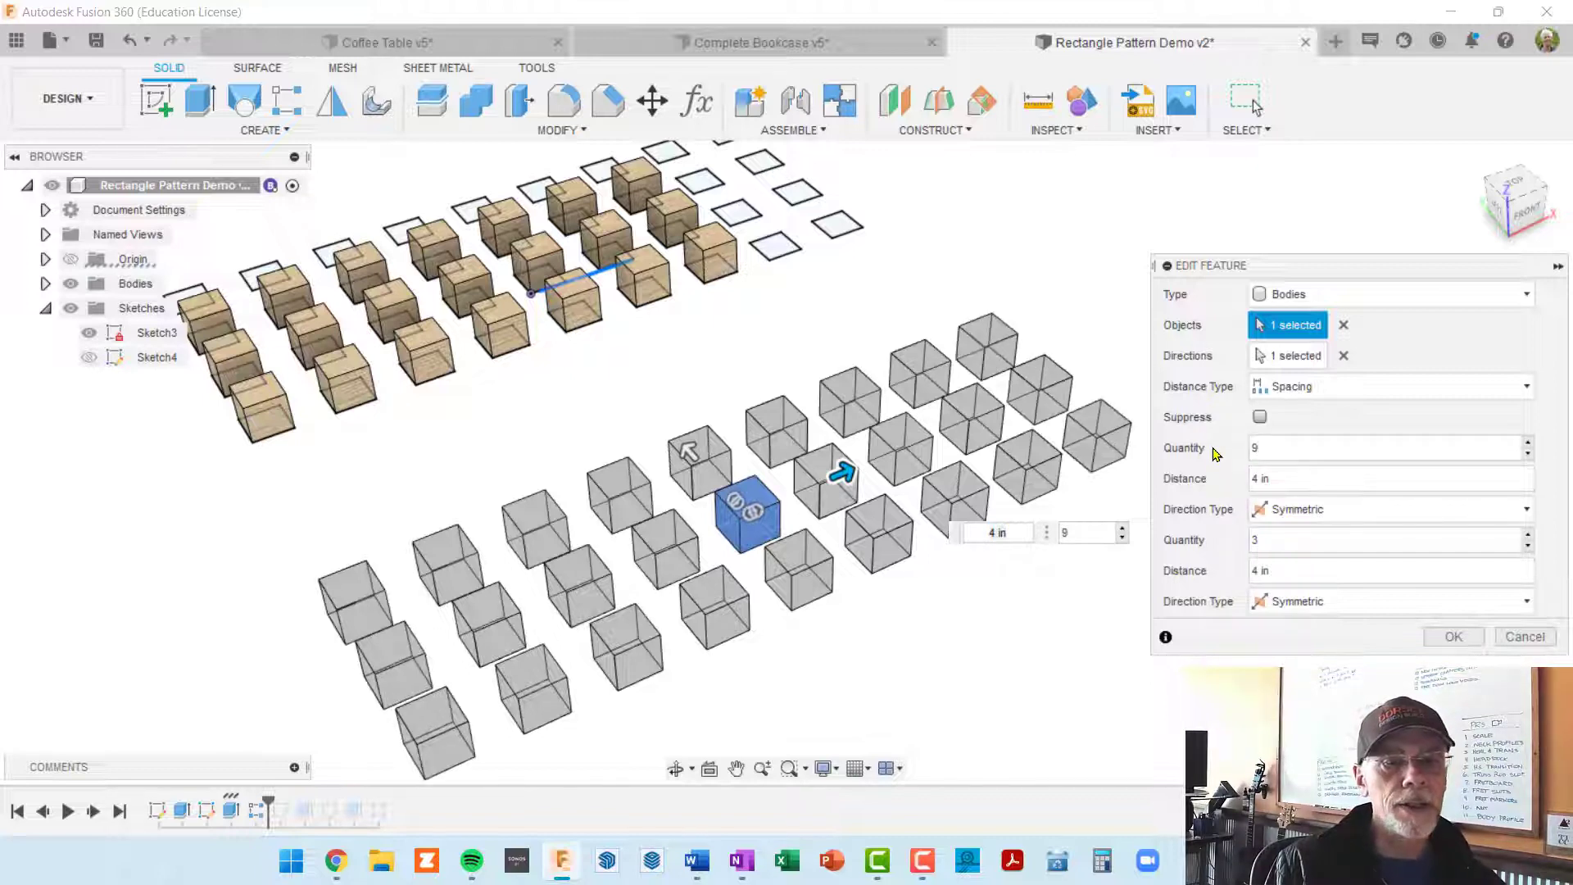
key("Tab")
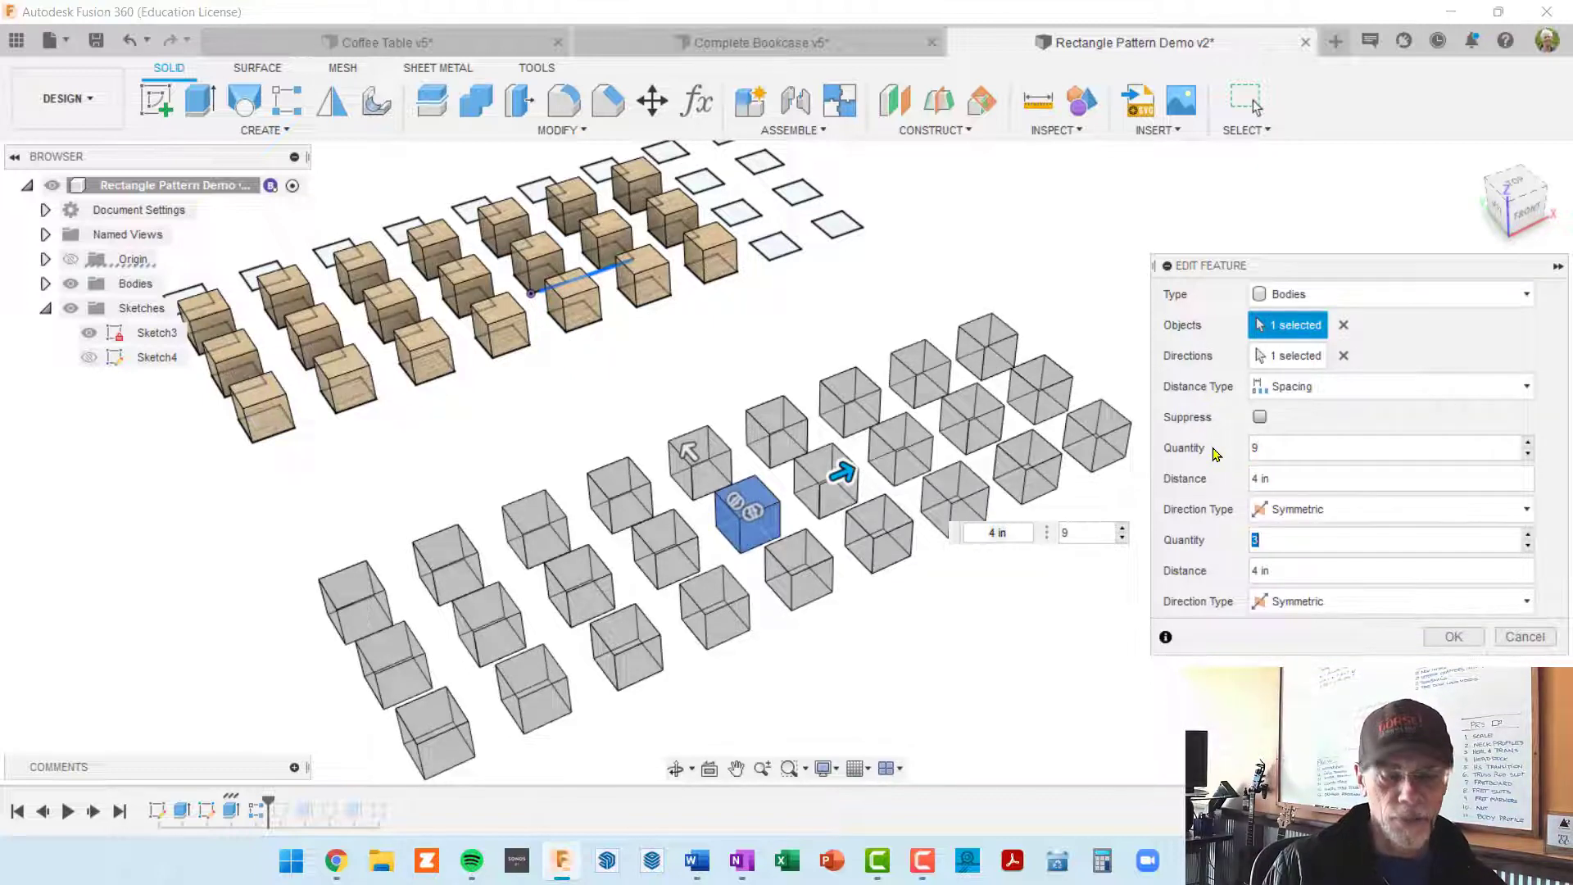
type("4")
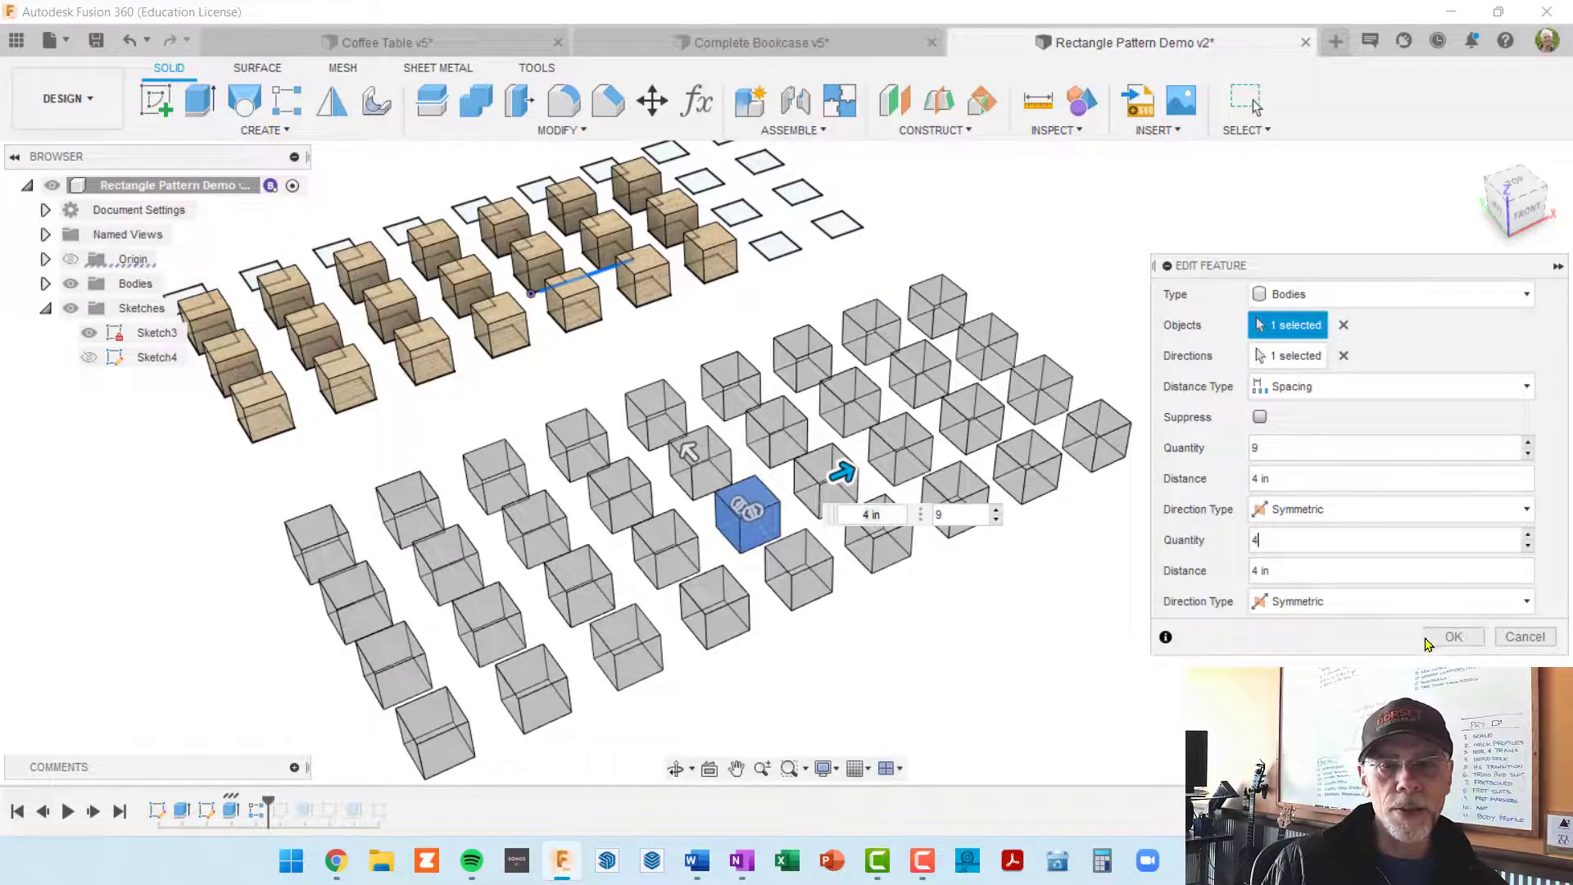
left_click(1451, 636)
Step: Edit the first grid's extrusion and add the six unextruded squares at the ends of its three existing rows
middle_click_drag(955, 616, 1035, 566)
scroll(981, 453, "down", 3)
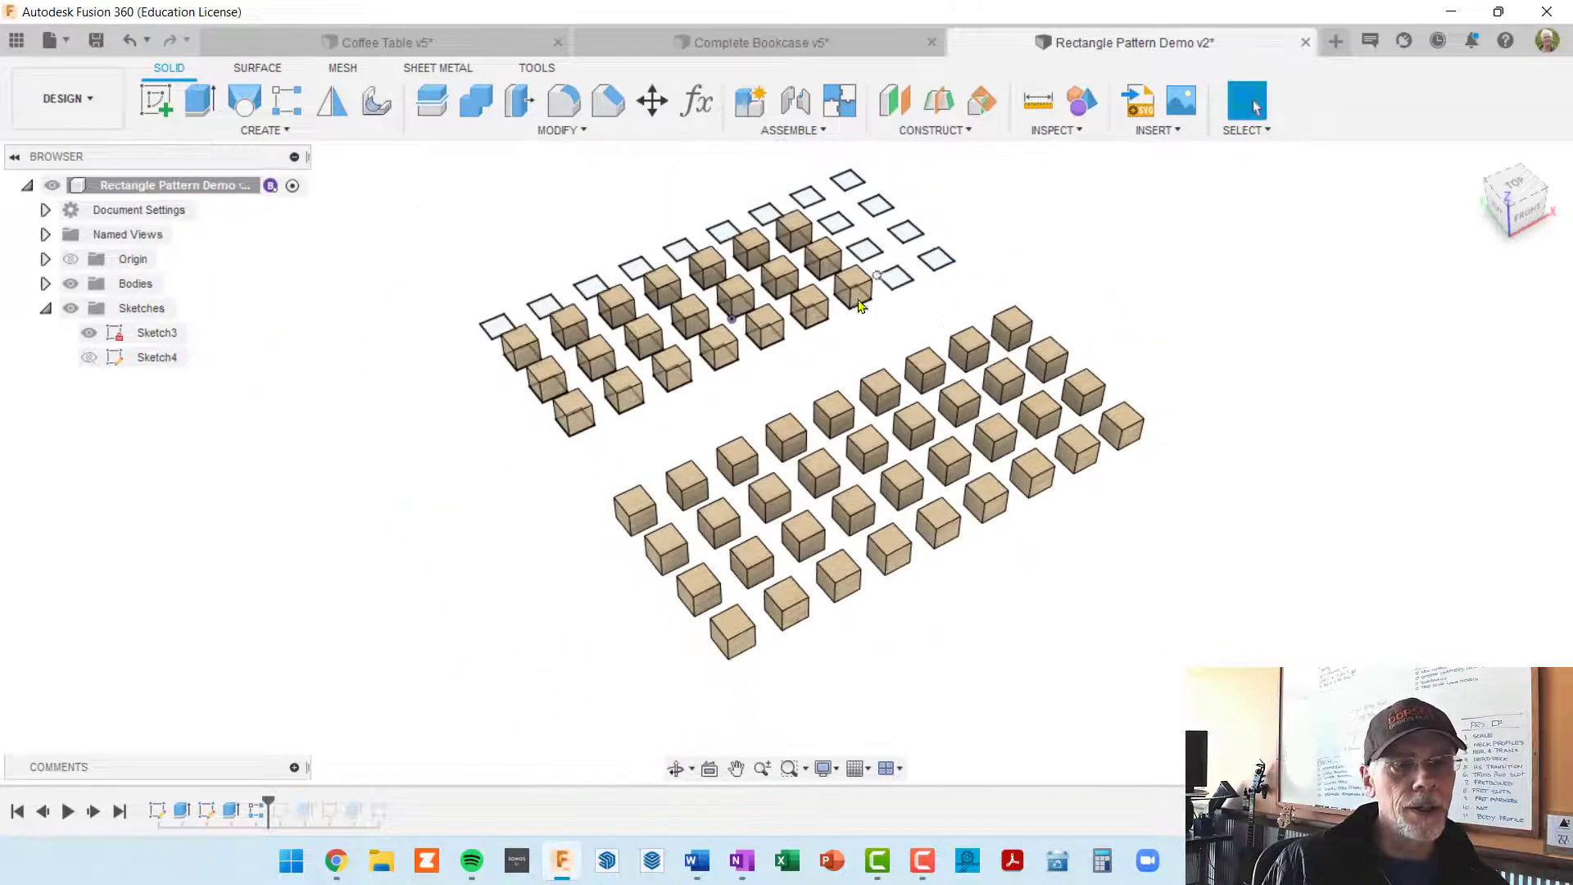
scroll(901, 280, "up", 1)
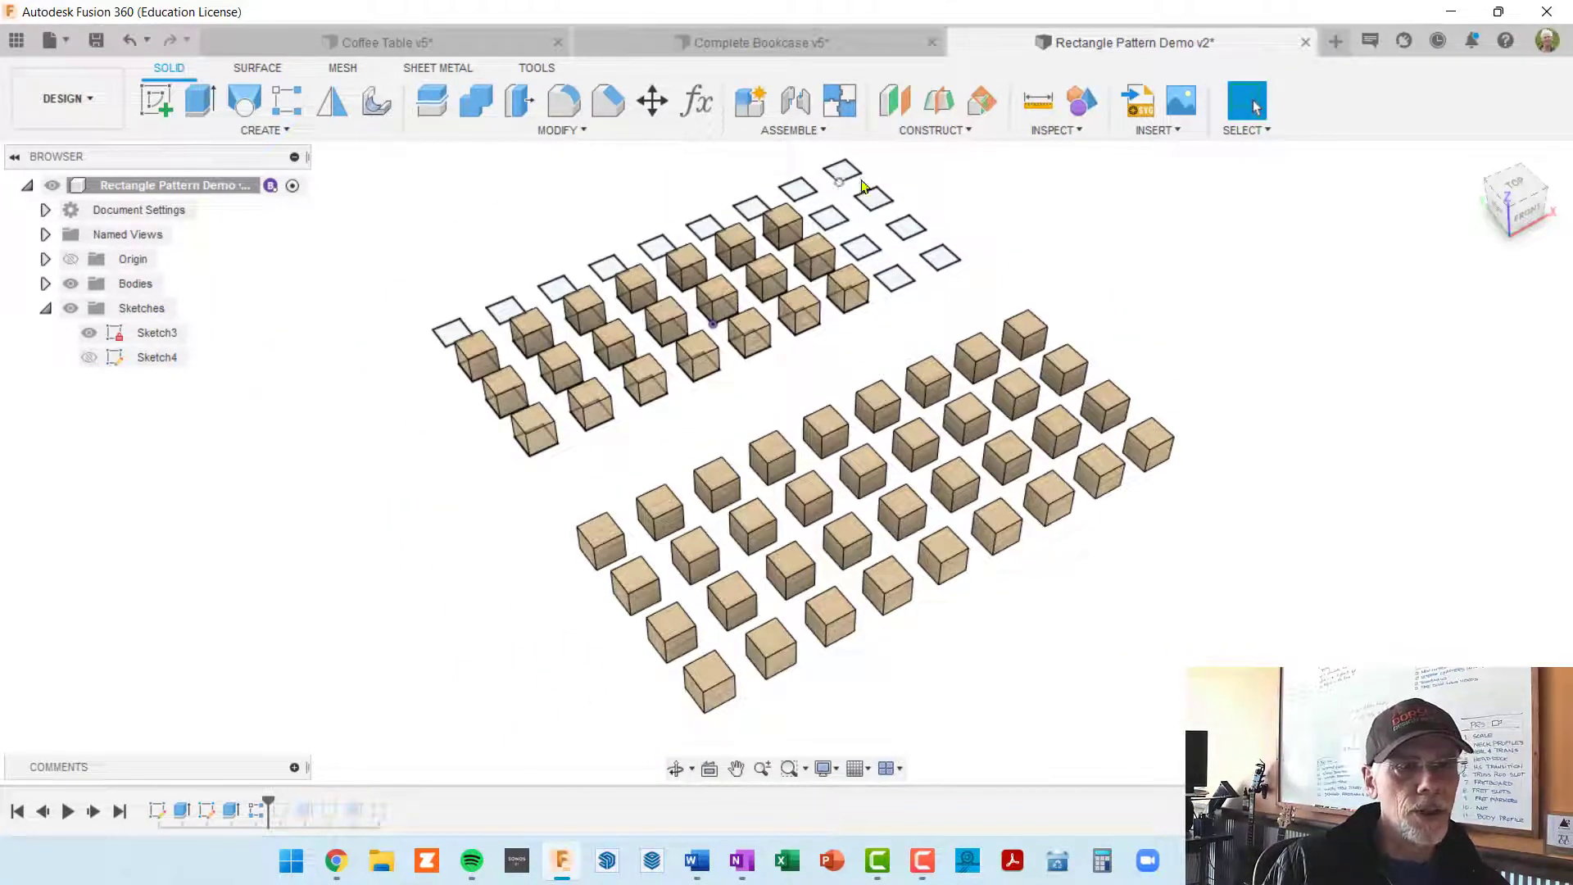
right_click(181, 811)
left_click(215, 604)
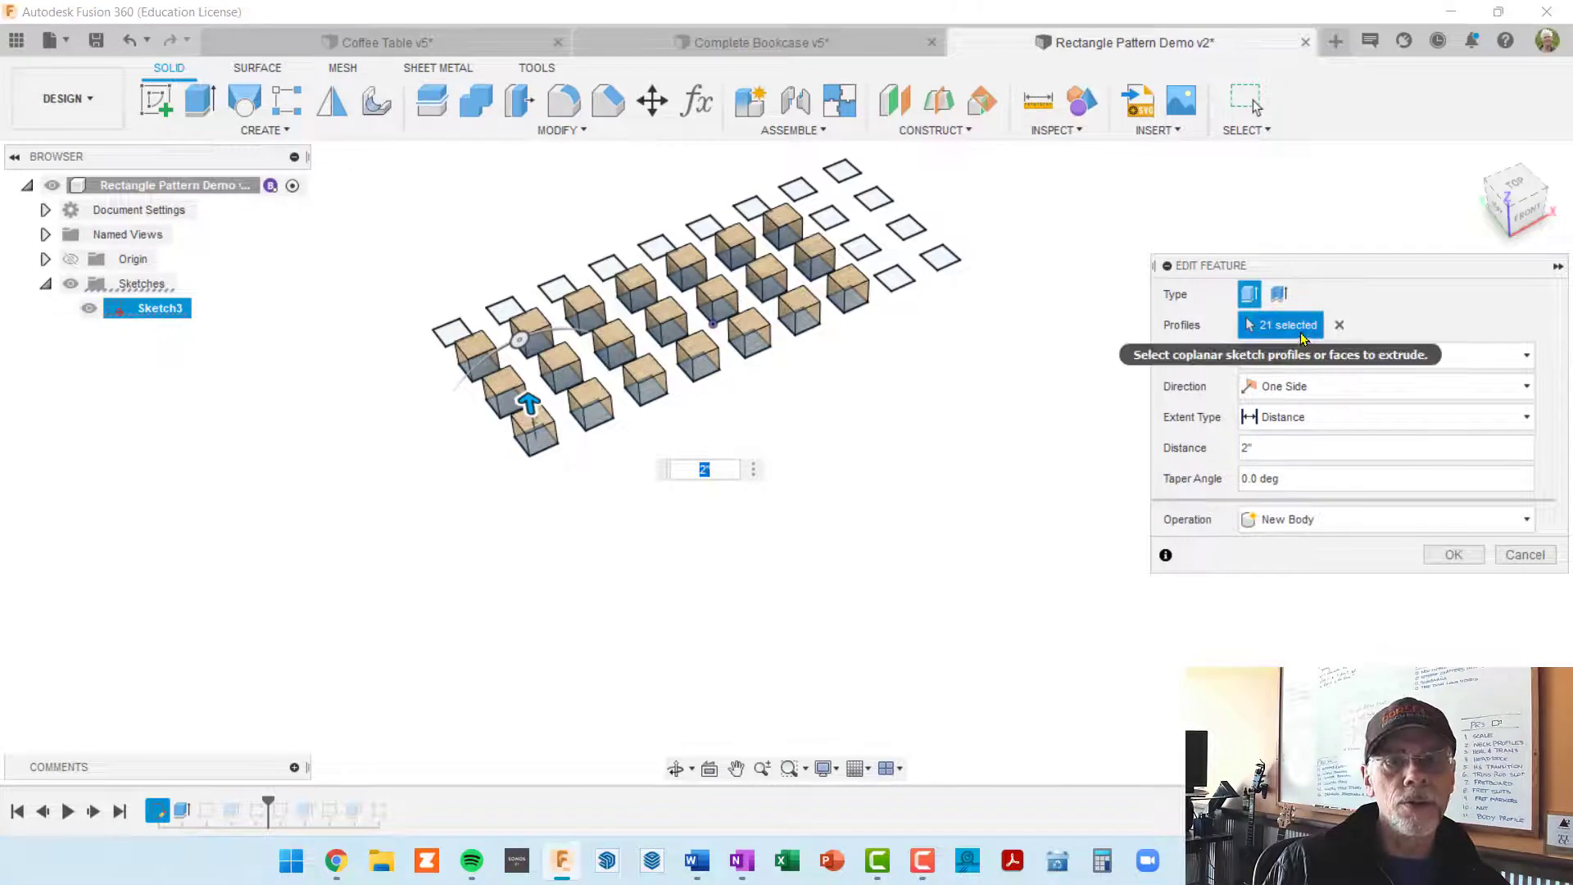
scroll(942, 293, "up", 2)
left_click(870, 276)
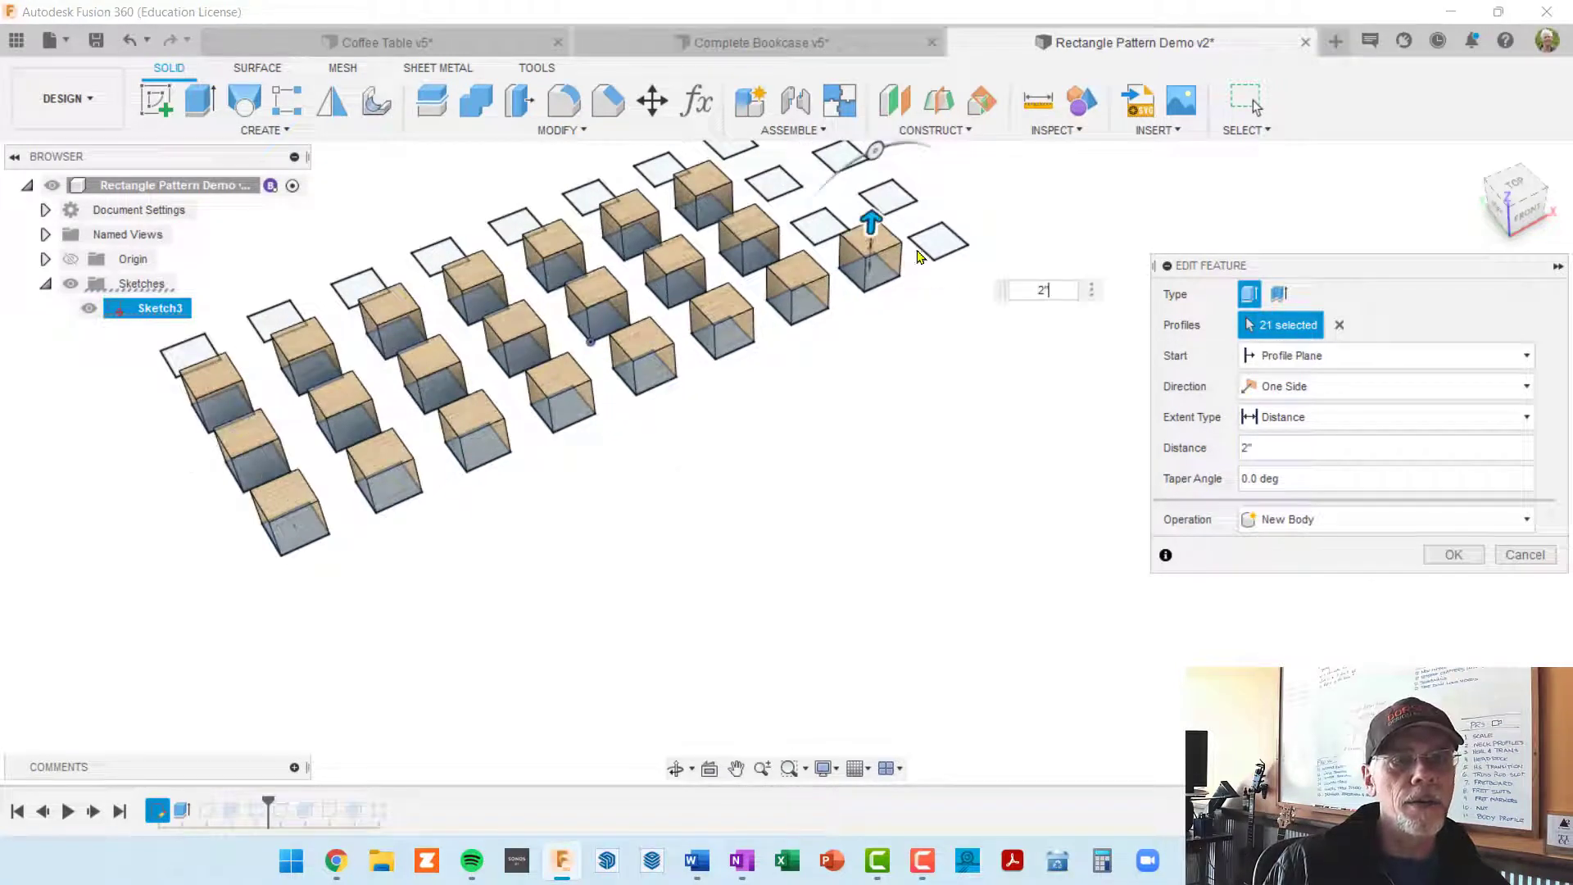
left_click(936, 242)
left_click(839, 232)
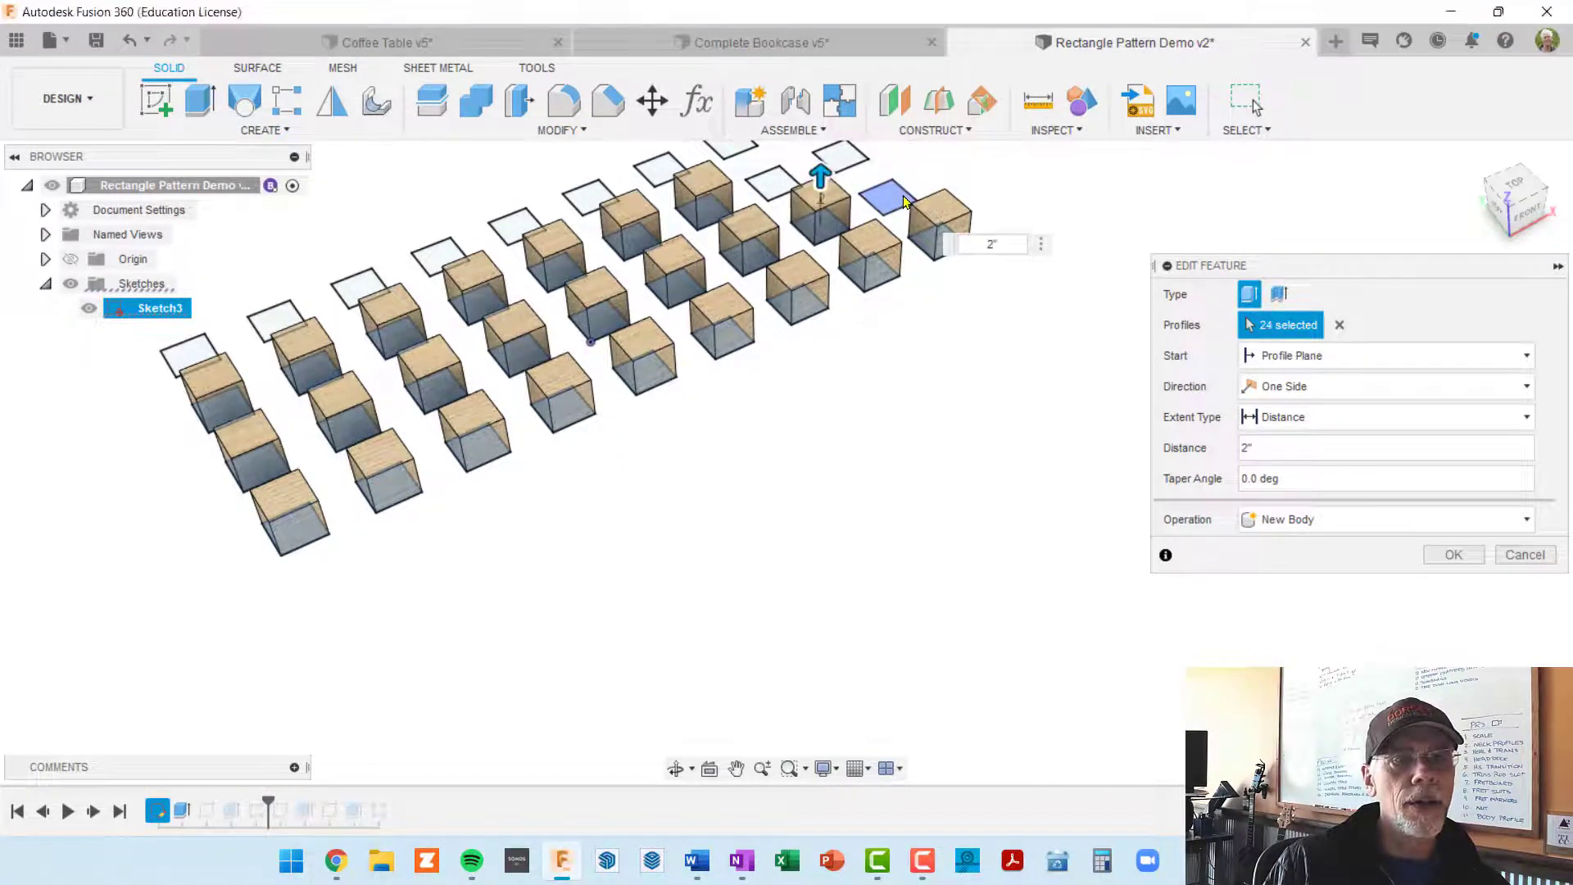
left_click(851, 164)
middle_click_drag(889, 291, 960, 519)
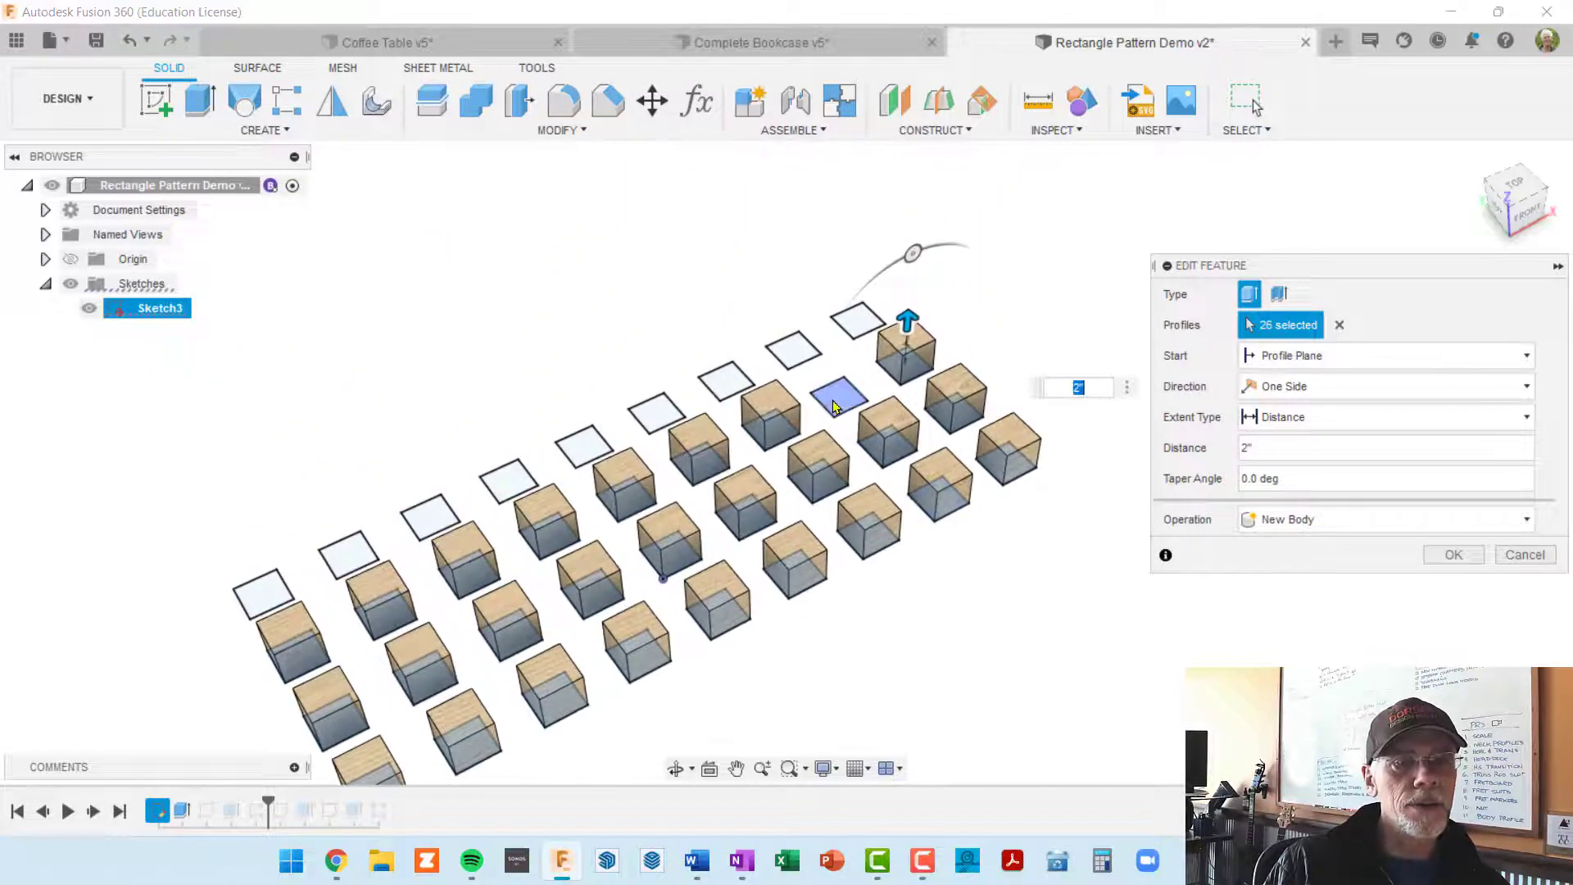
left_click(838, 397)
Step: Add the nine squares of the back row to the extrusion's profiles and apply the edit at 2 in
left_click(853, 319)
left_click(793, 350)
left_click(723, 379)
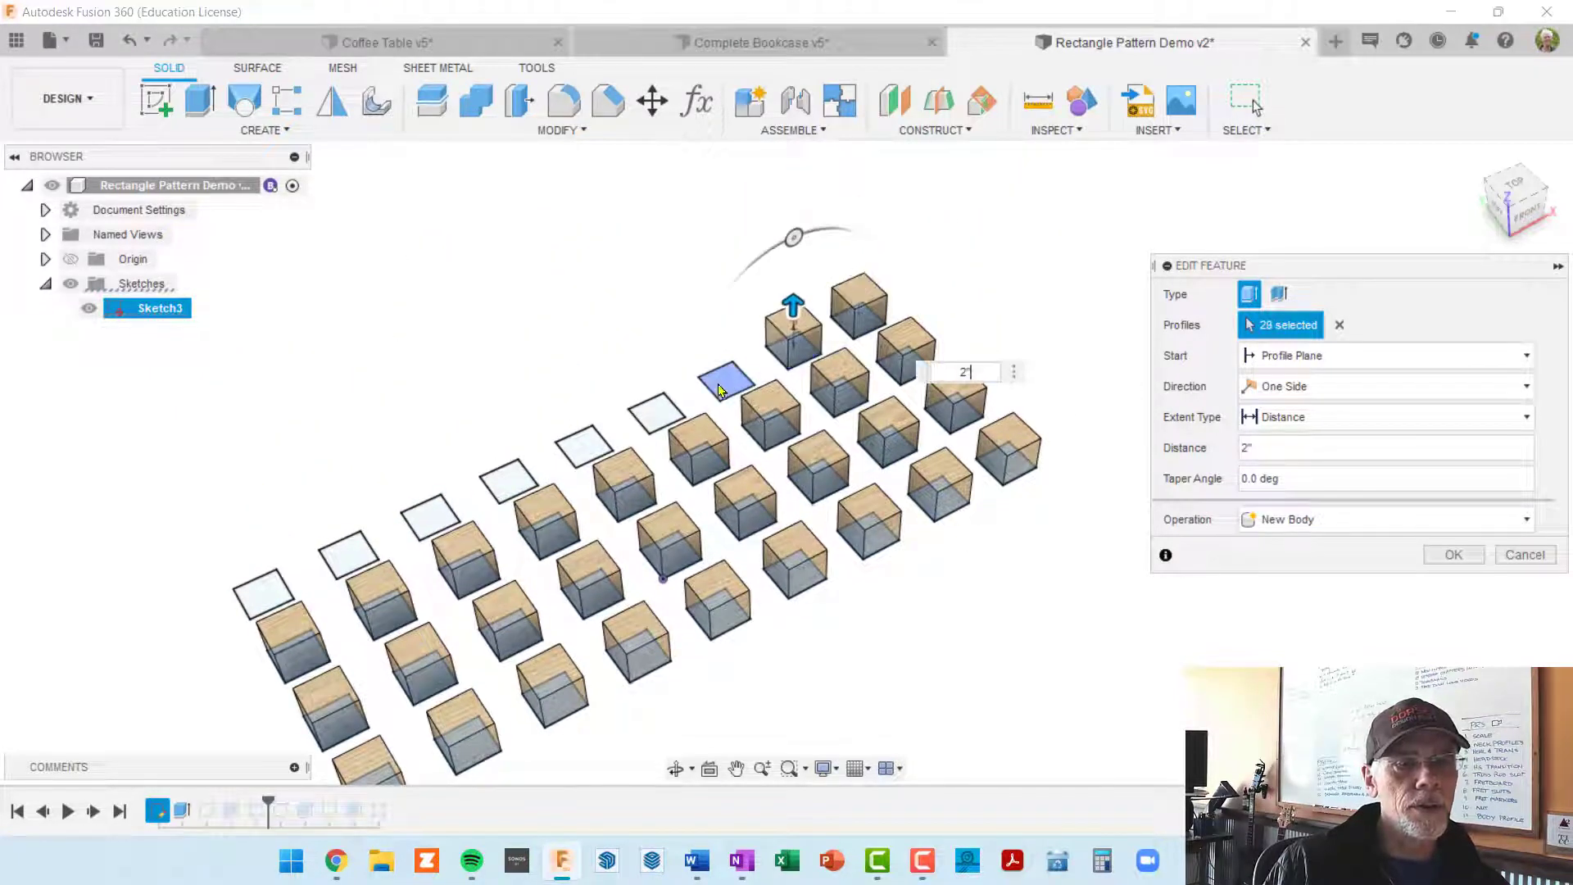
left_click(660, 413)
left_click(660, 413)
left_click(584, 447)
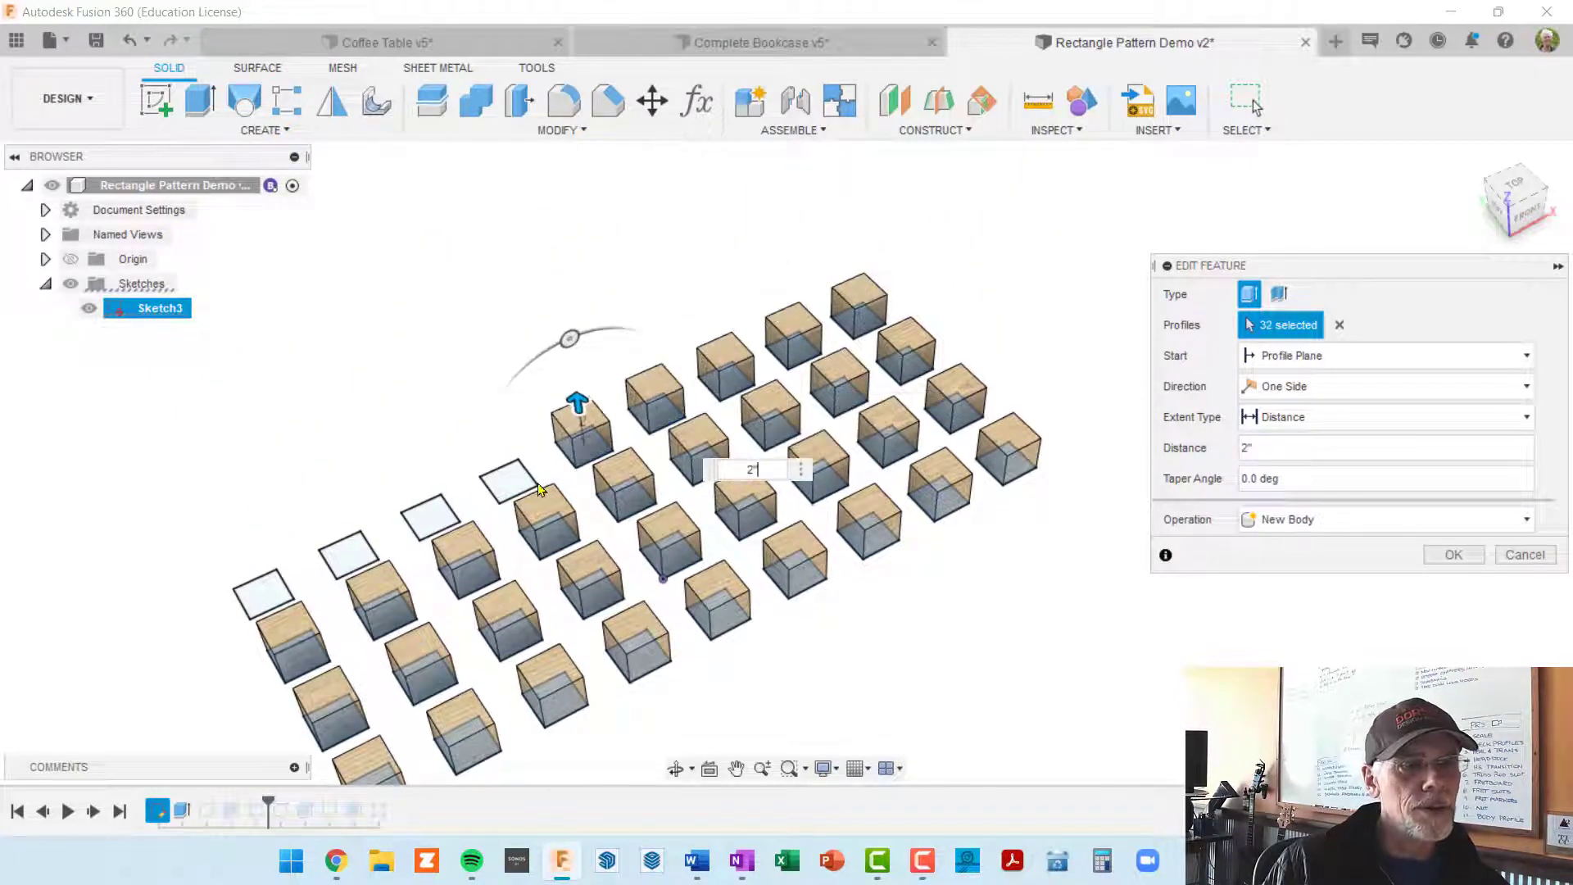
left_click(508, 483)
left_click(434, 520)
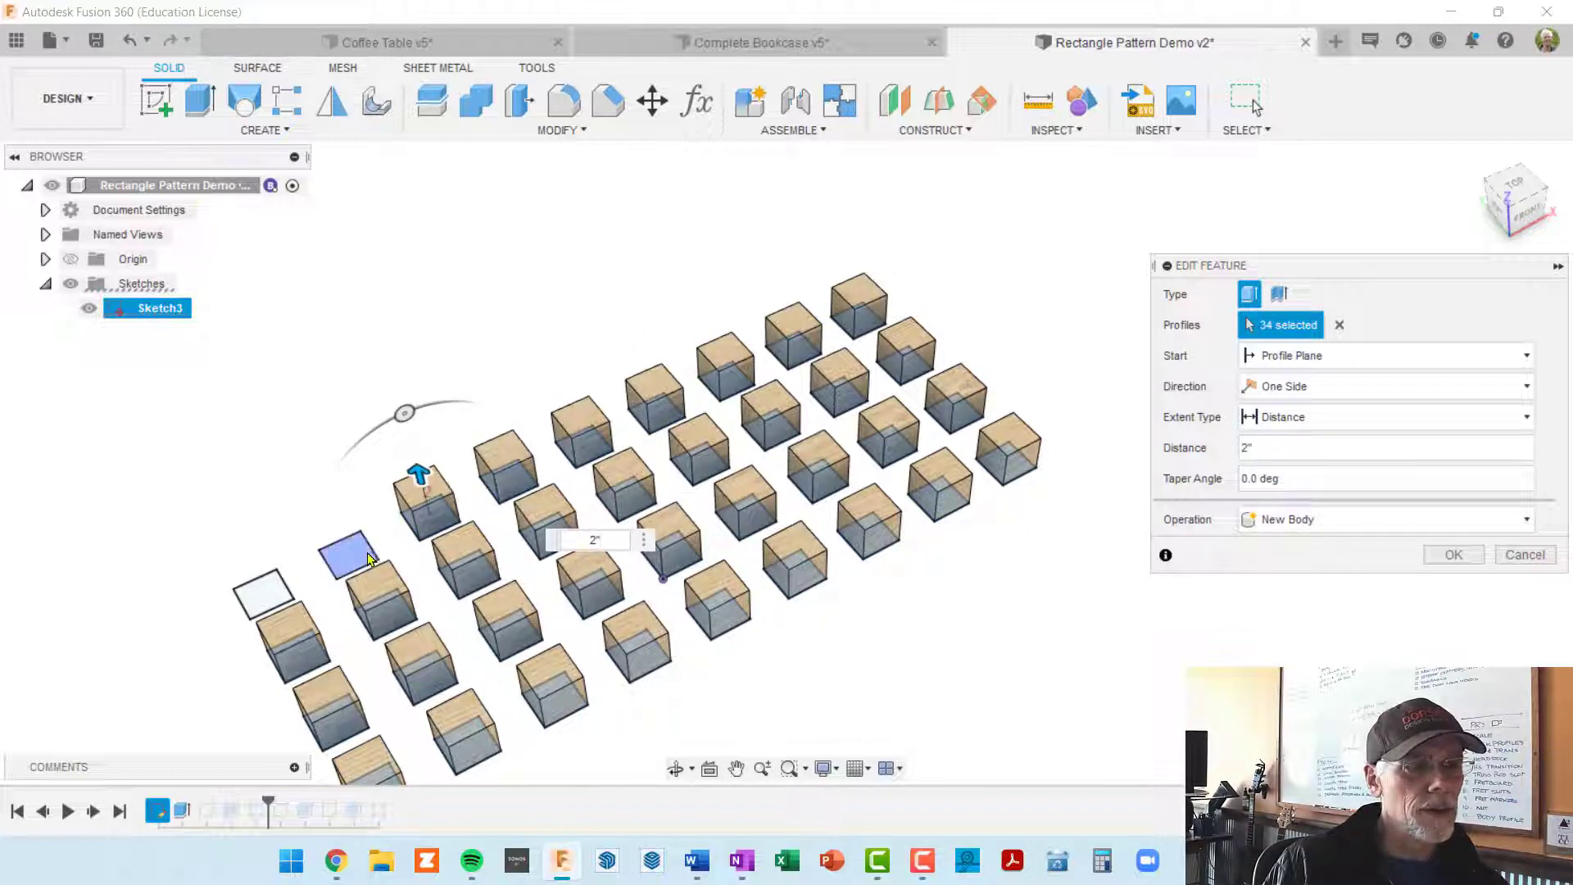
left_click(350, 554)
left_click(264, 591)
left_click(711, 534)
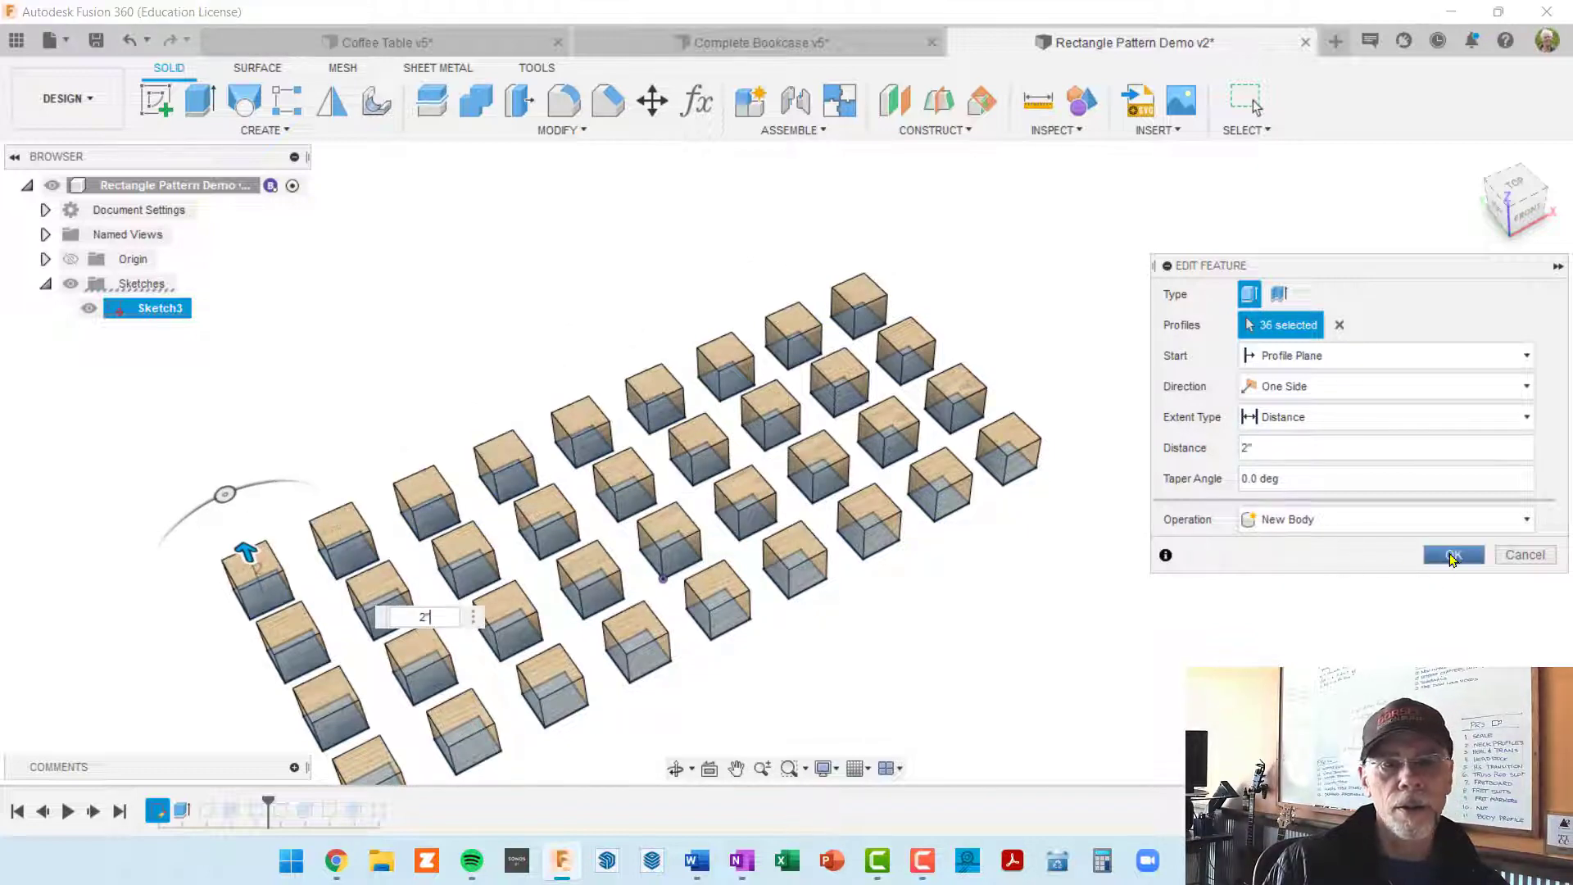
left_click(1450, 555)
middle_click_drag(906, 492, 959, 239, "shift")
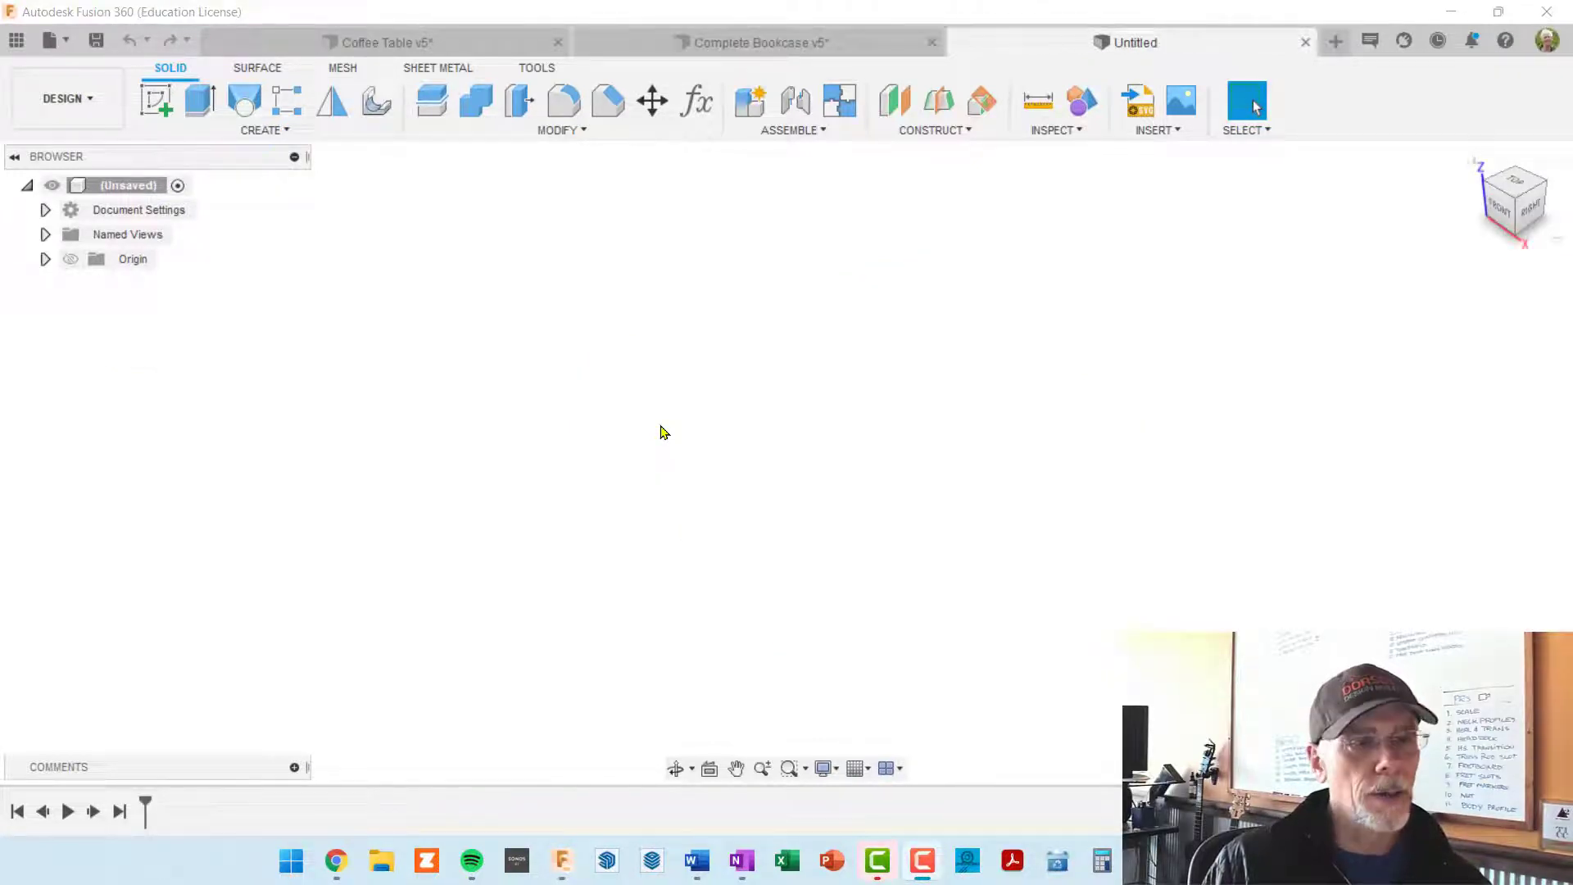
Step: In the new untitled design, sketch a 6 in by 6 in square from the origin on the horizontal plane
left_click(156, 99)
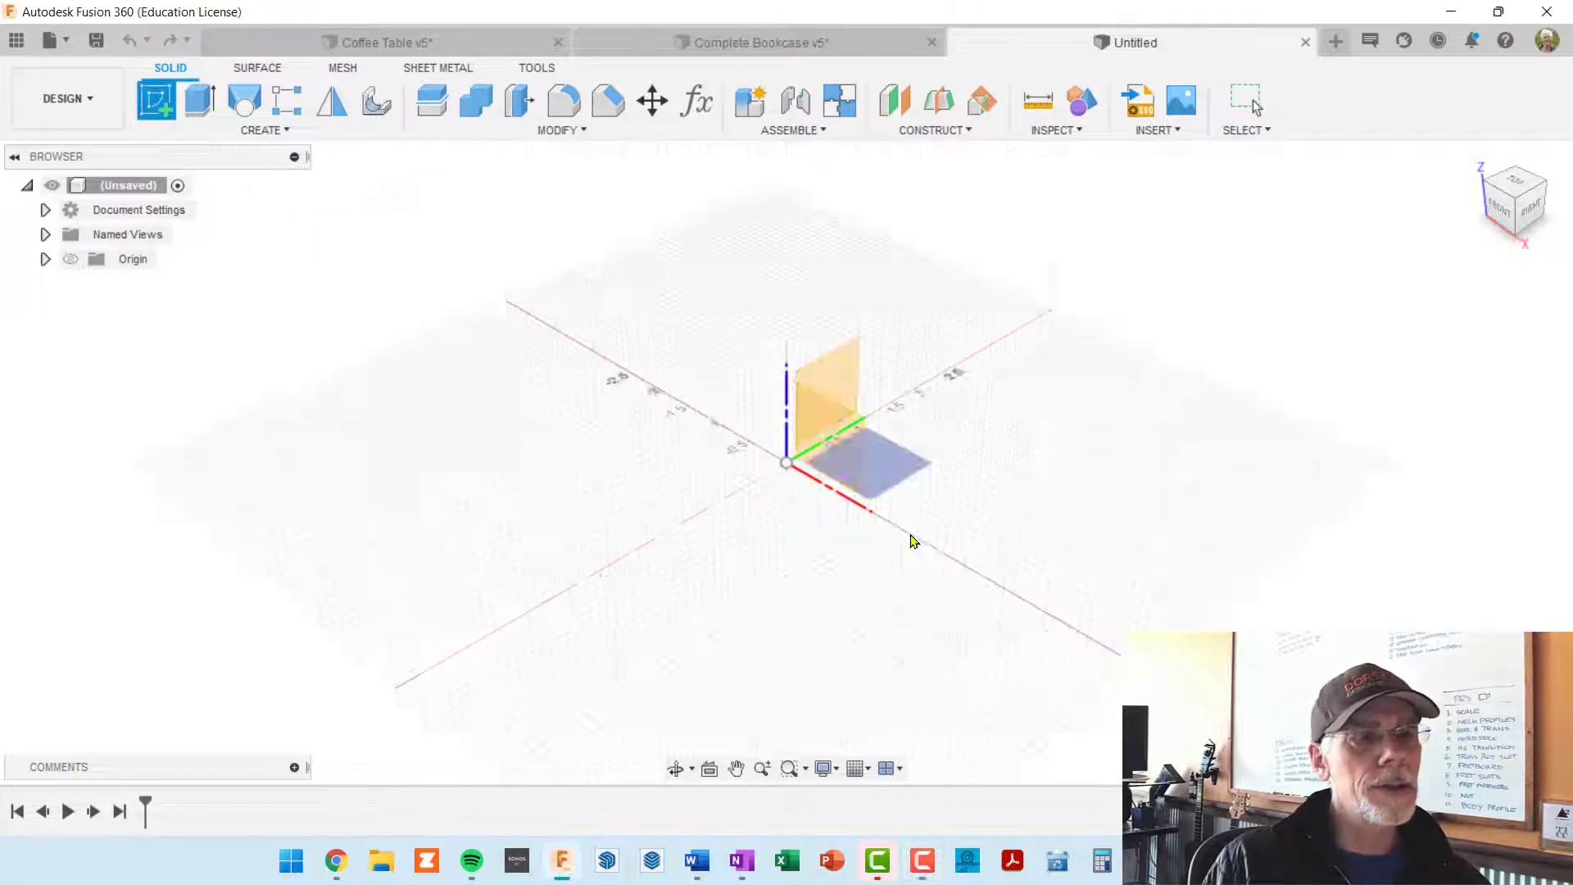
left_click(897, 466)
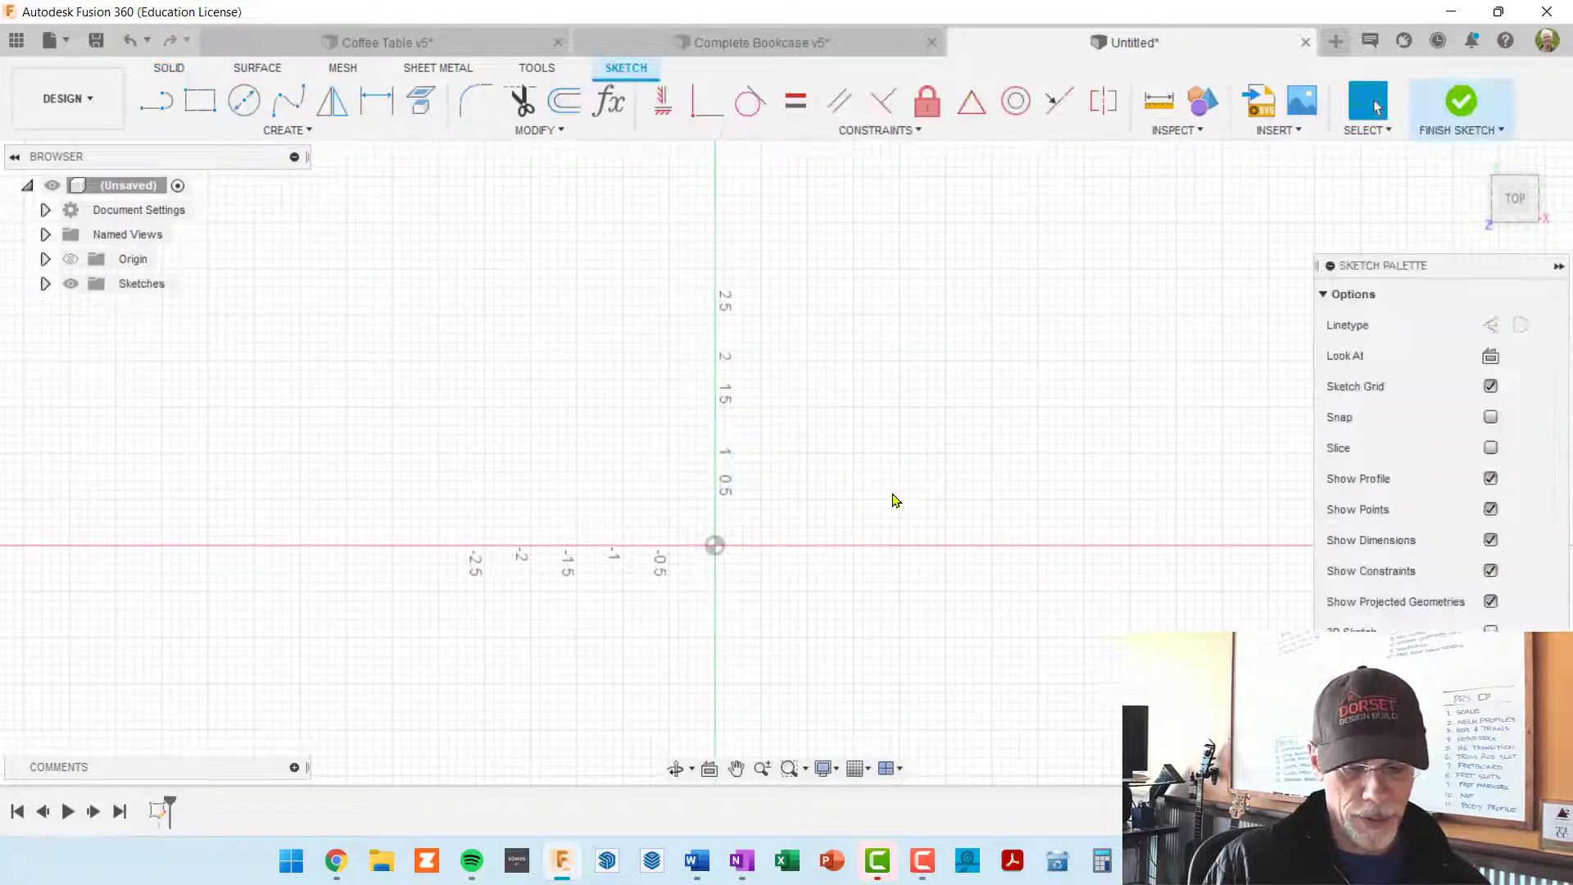
key("r")
left_click(718, 546)
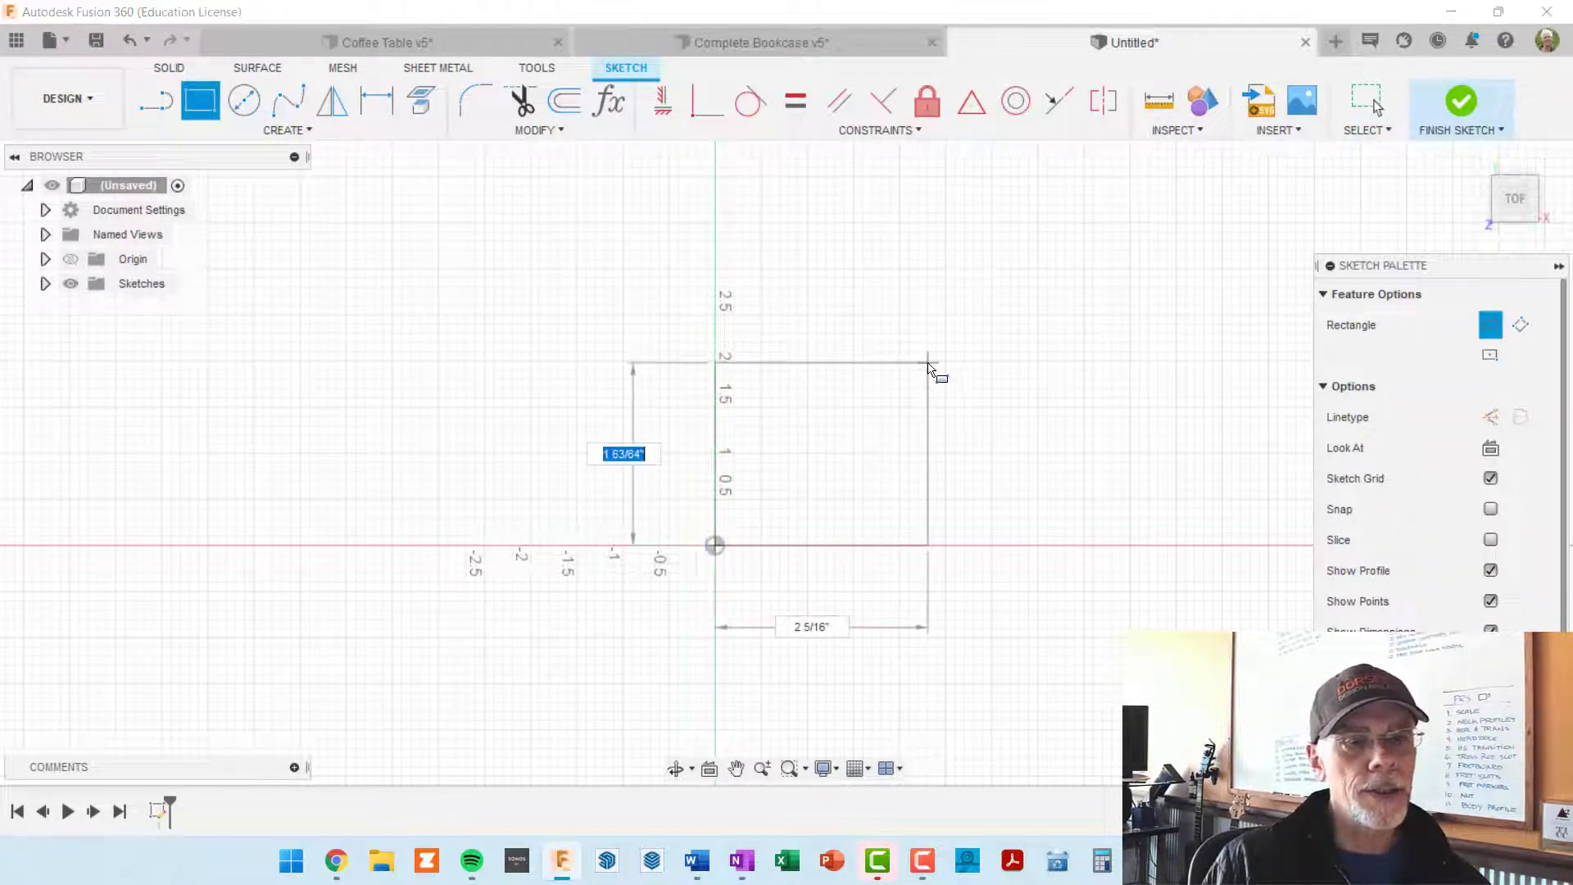
key("Tab")
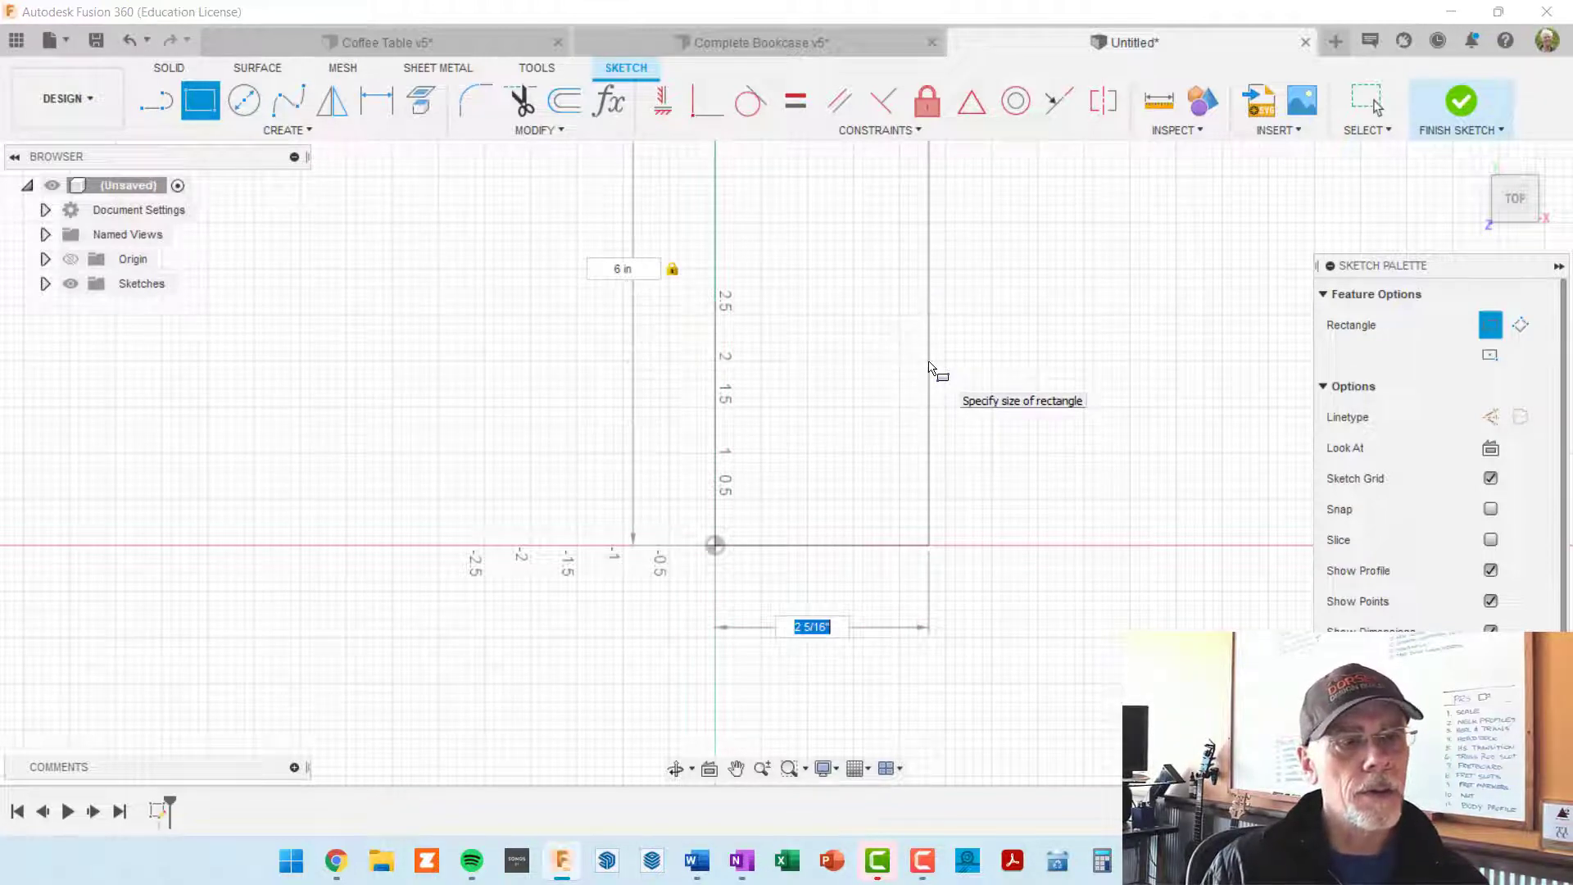
type("6")
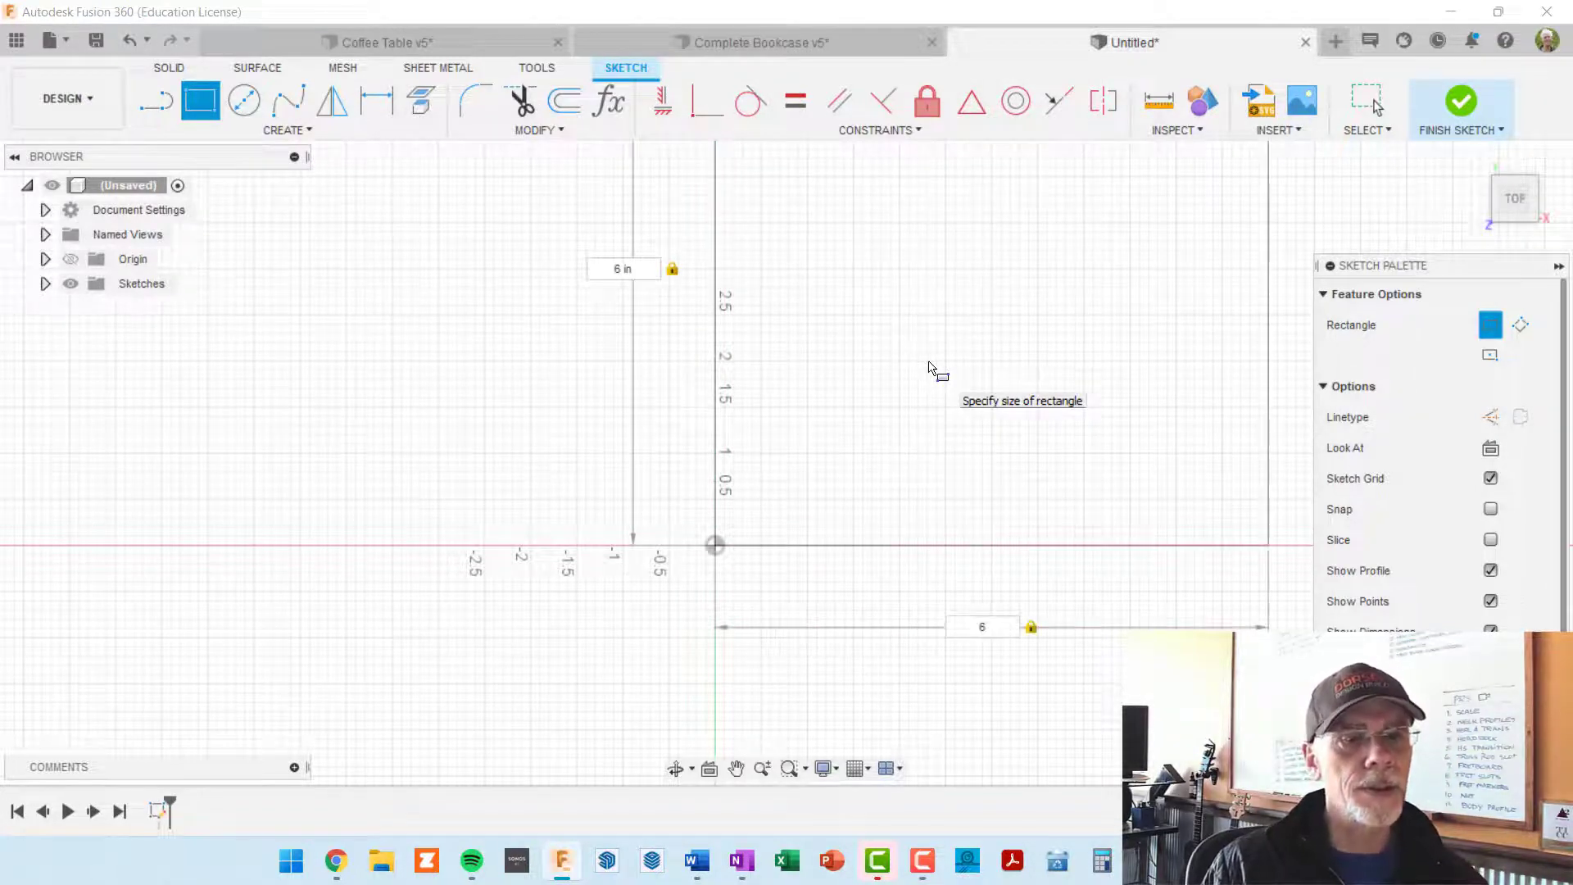
key("Return")
Step: Extrude the square profile 6 in upward as a new body
scroll(1023, 438, "down", 3)
mouse_move(869, 467)
middle_mouse_down()
mouse_move(765, 467)
mouse_move(562, 522)
middle_mouse_up()
mouse_move(651, 489)
middle_mouse_down("shift")
mouse_move(644, 461)
mouse_move(676, 531)
middle_mouse_up("shift")
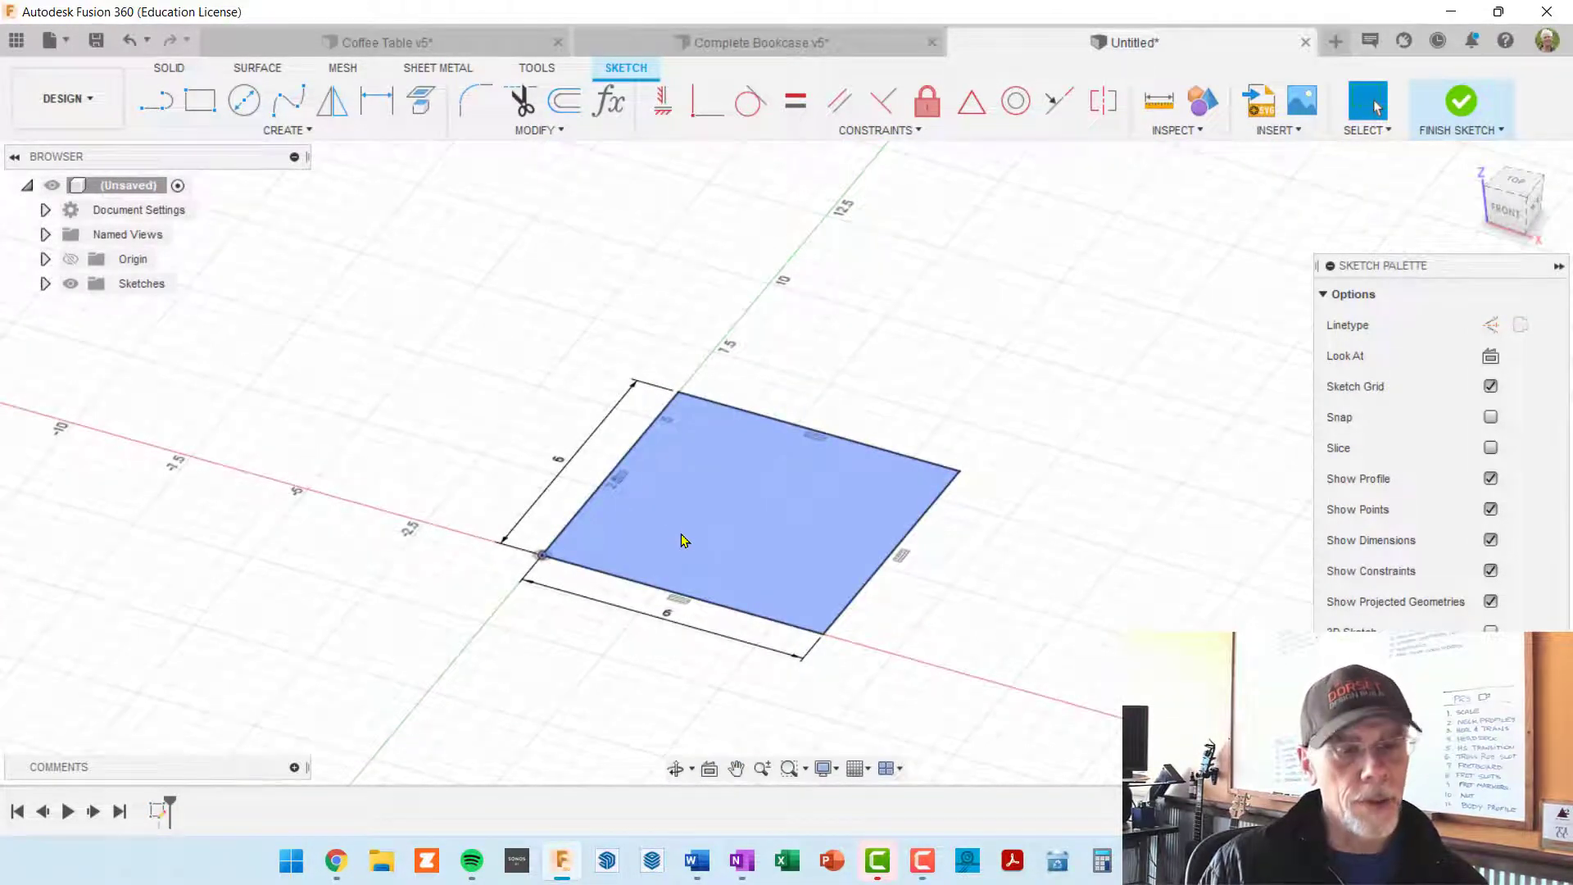
key("e")
mouse_move(748, 501)
left_mouse_down()
mouse_move(770, 297)
mouse_move(781, 308)
left_mouse_up()
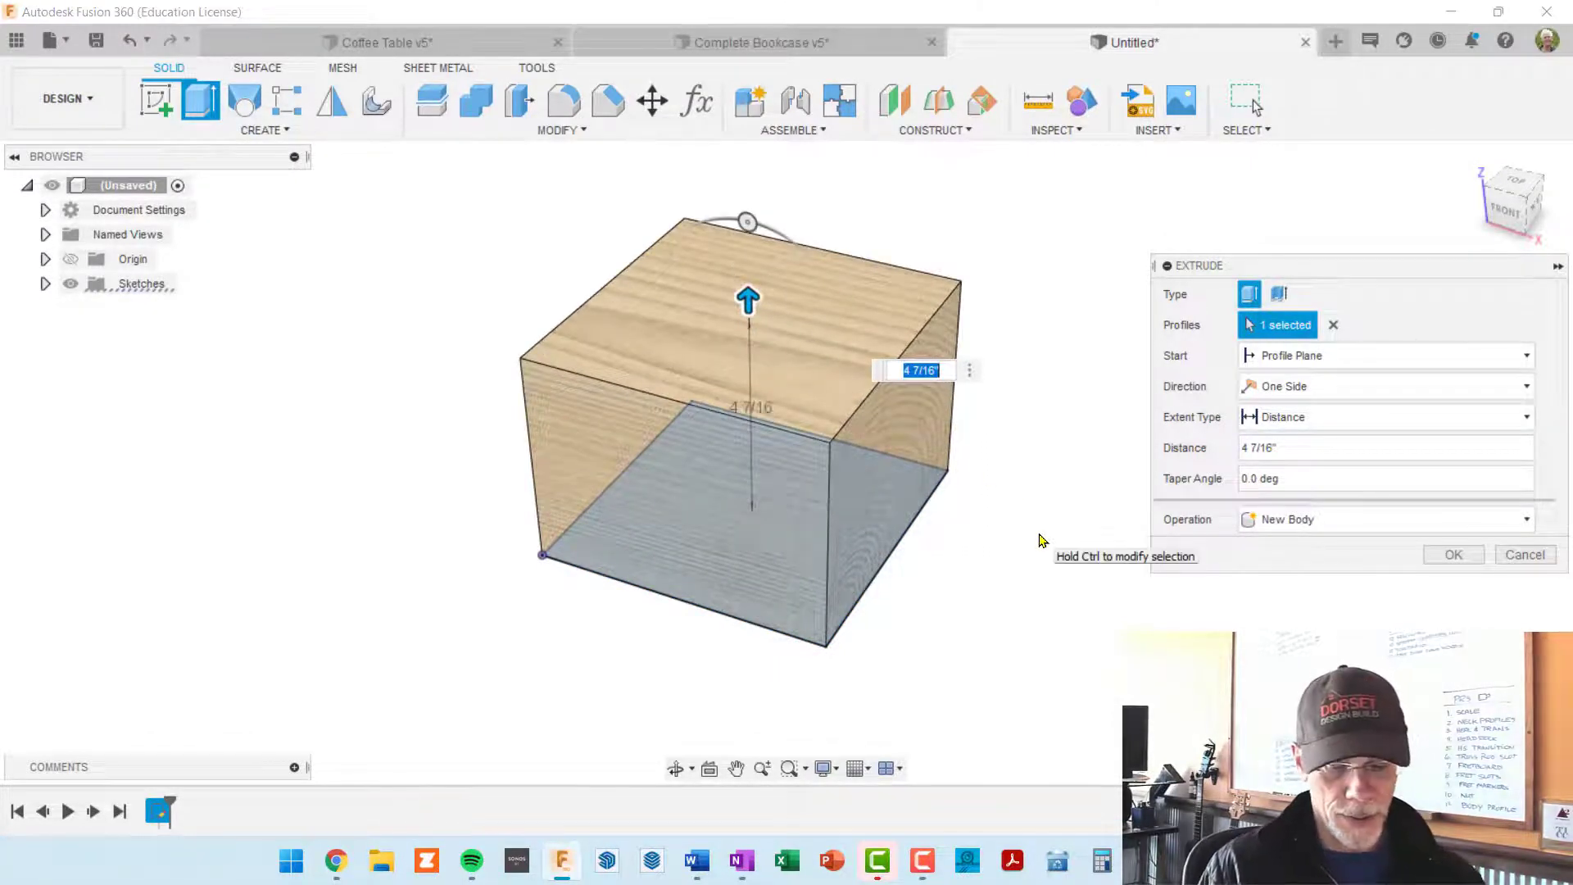
type("6")
key("Return")
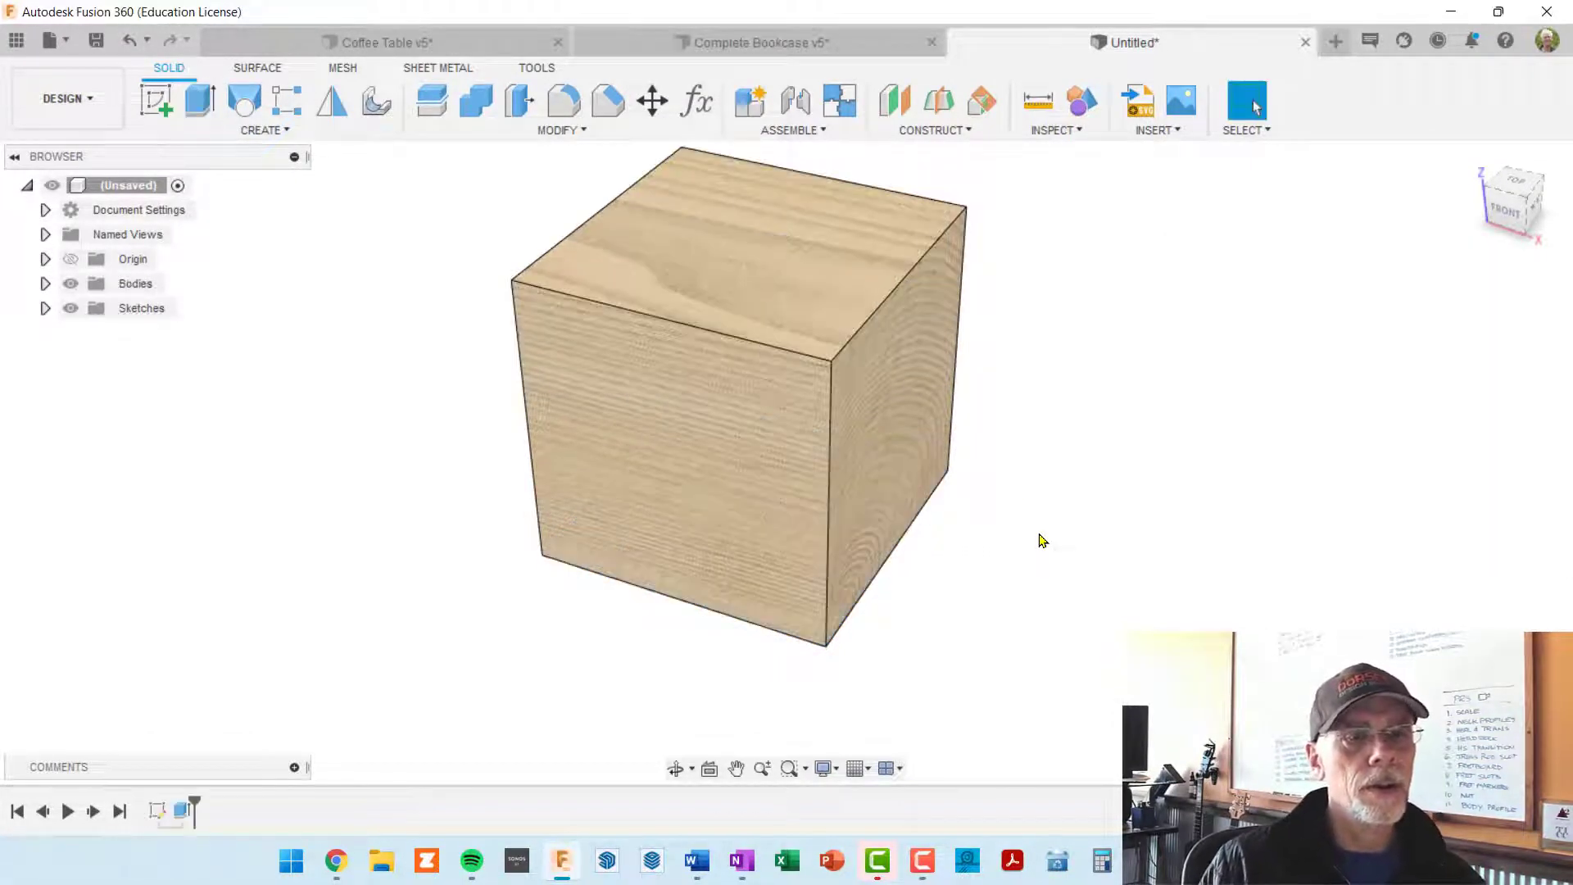
Step: Start a constant-radius fillet and try to select three of the cube's vertical edges
middle_click_drag(899, 467, 815, 481, "shift")
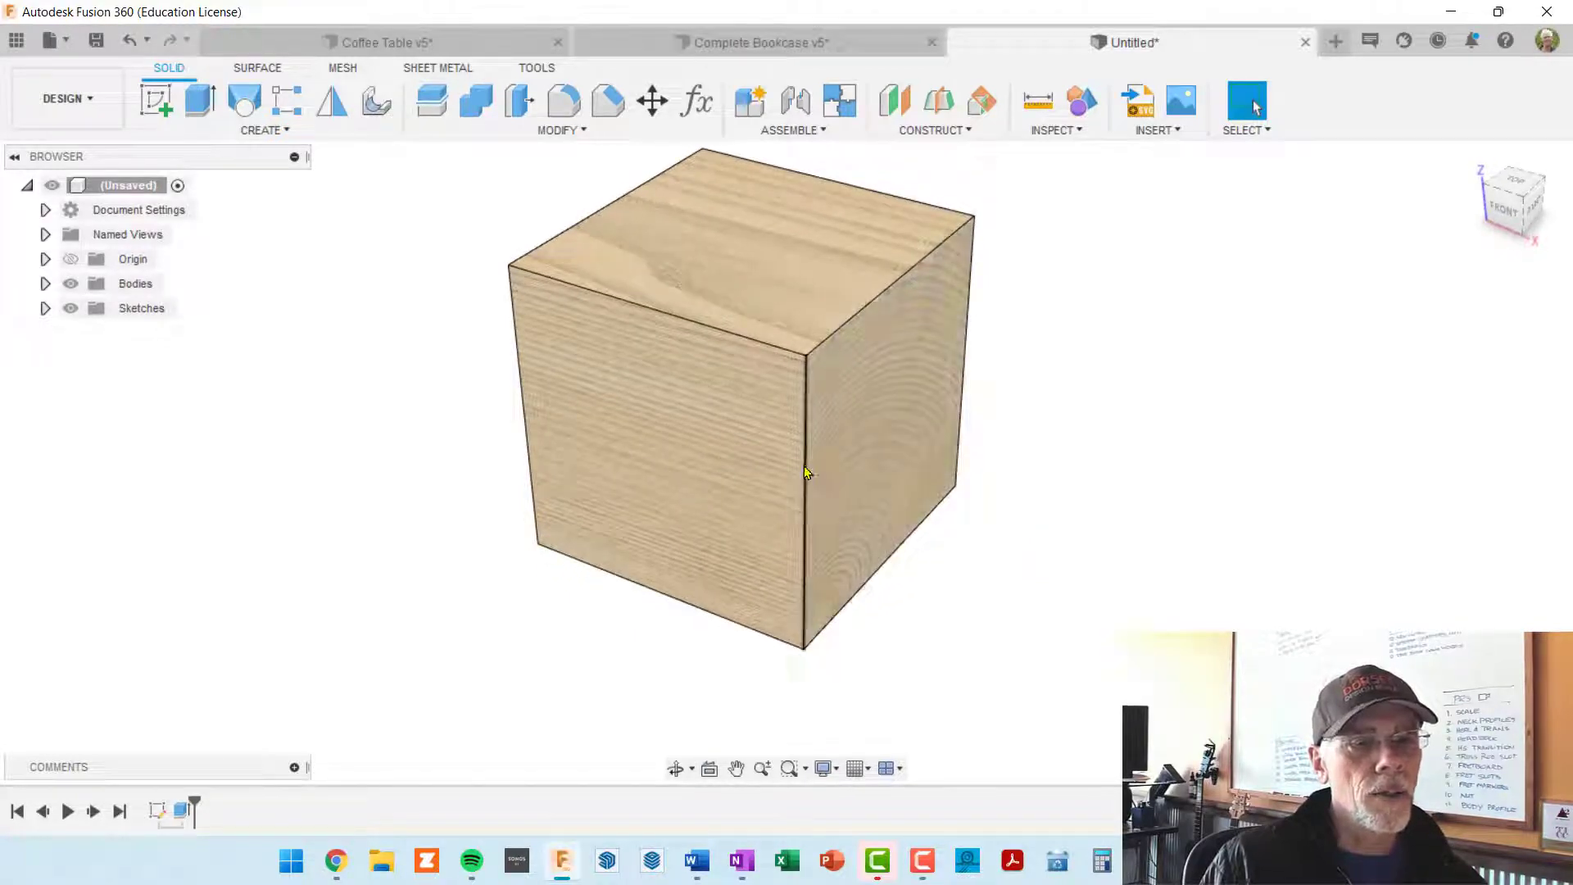
middle_click_drag(694, 422, 832, 407, "shift")
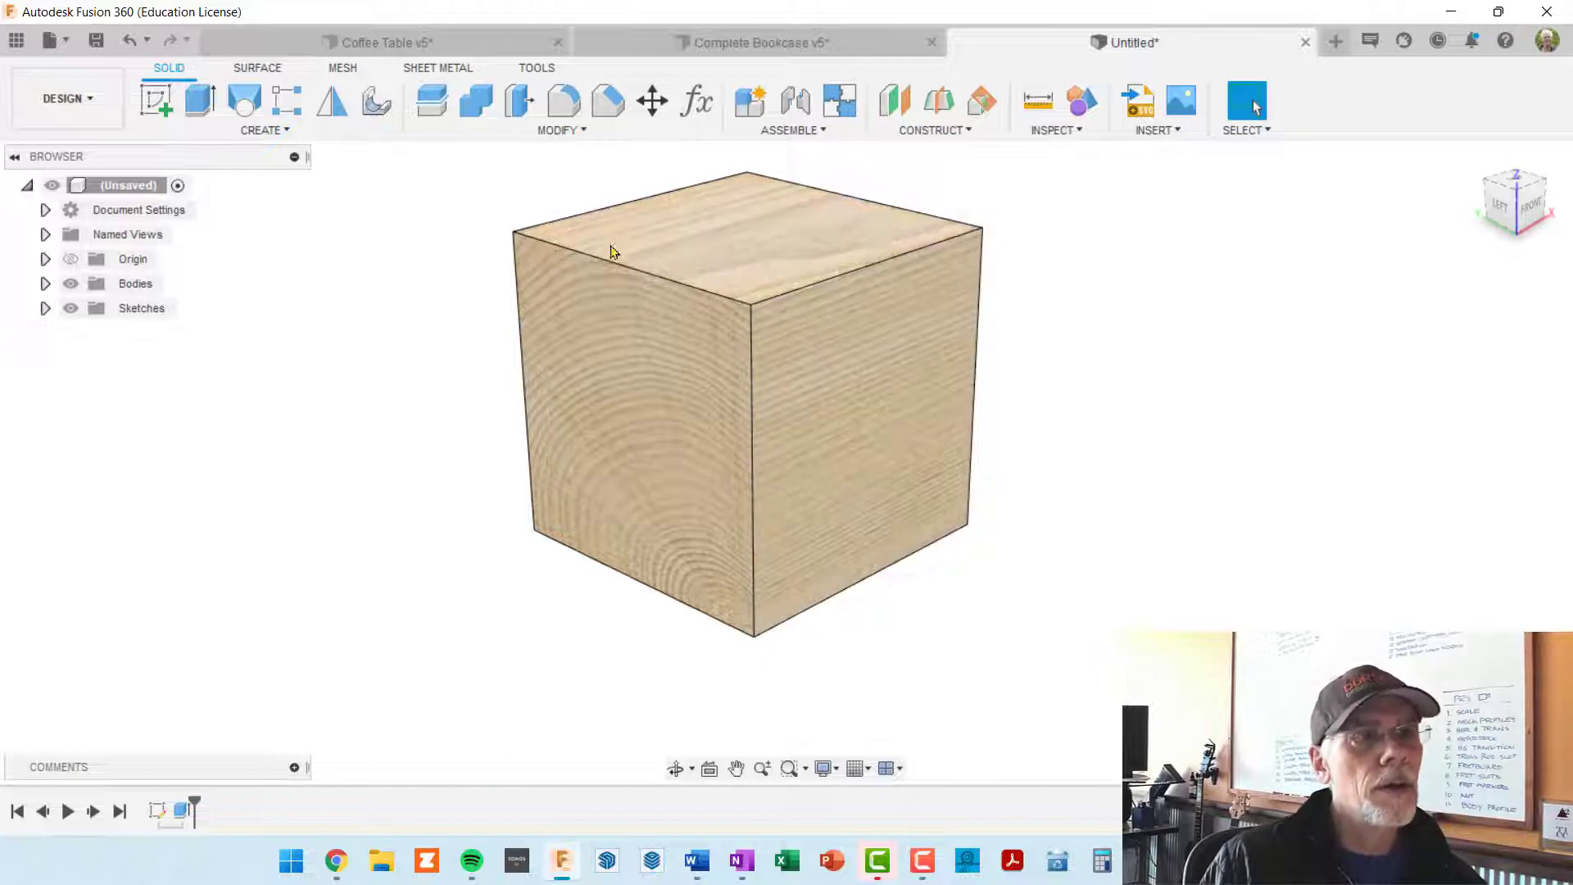
left_click(562, 104)
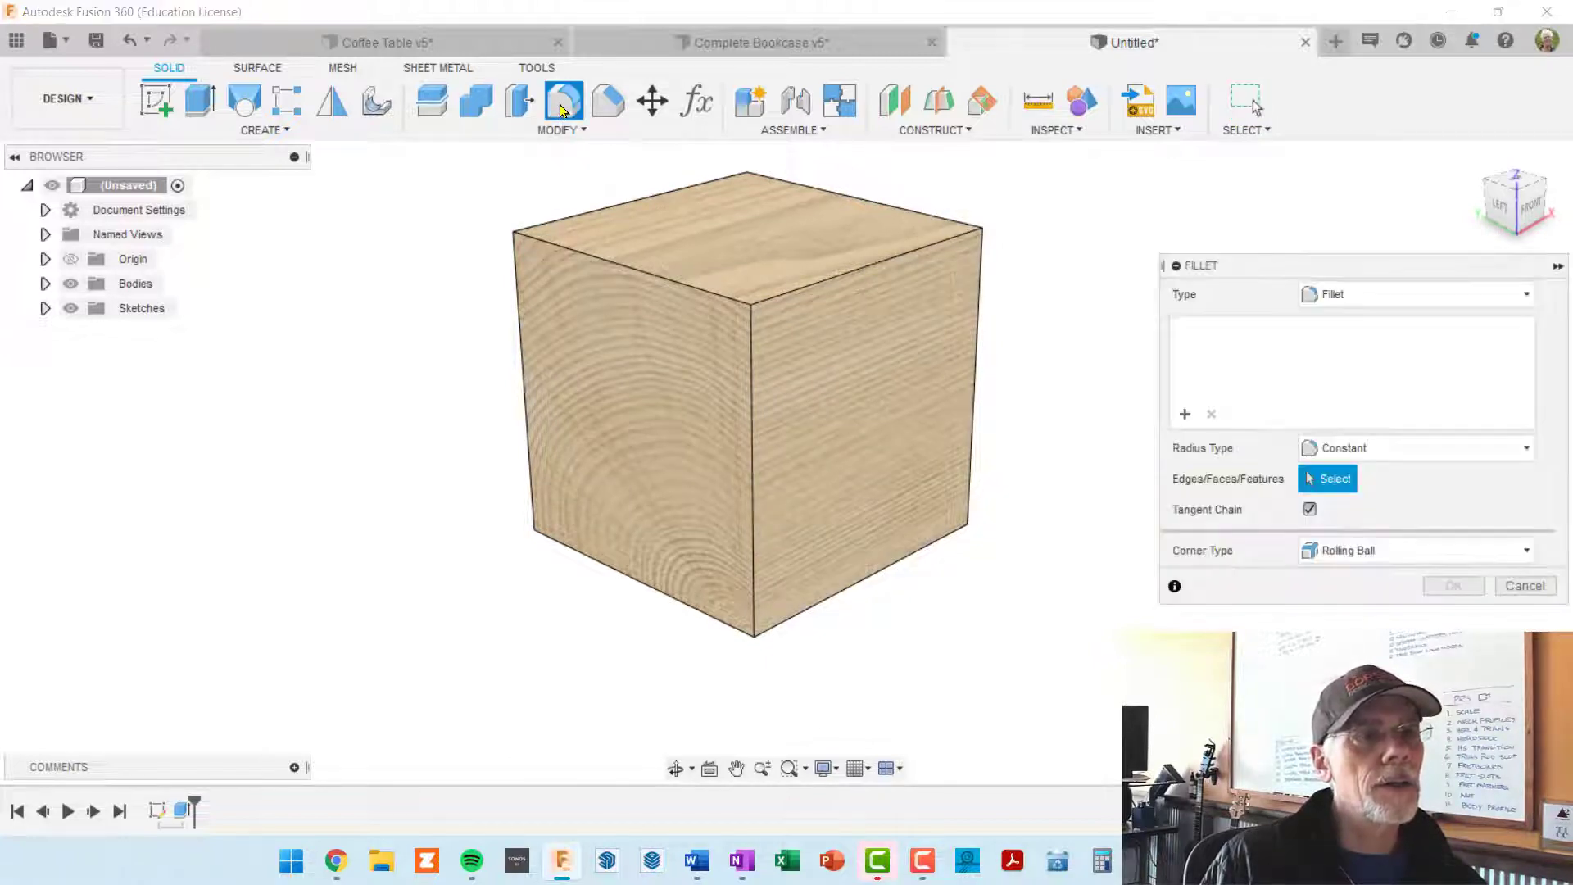
left_click(752, 442)
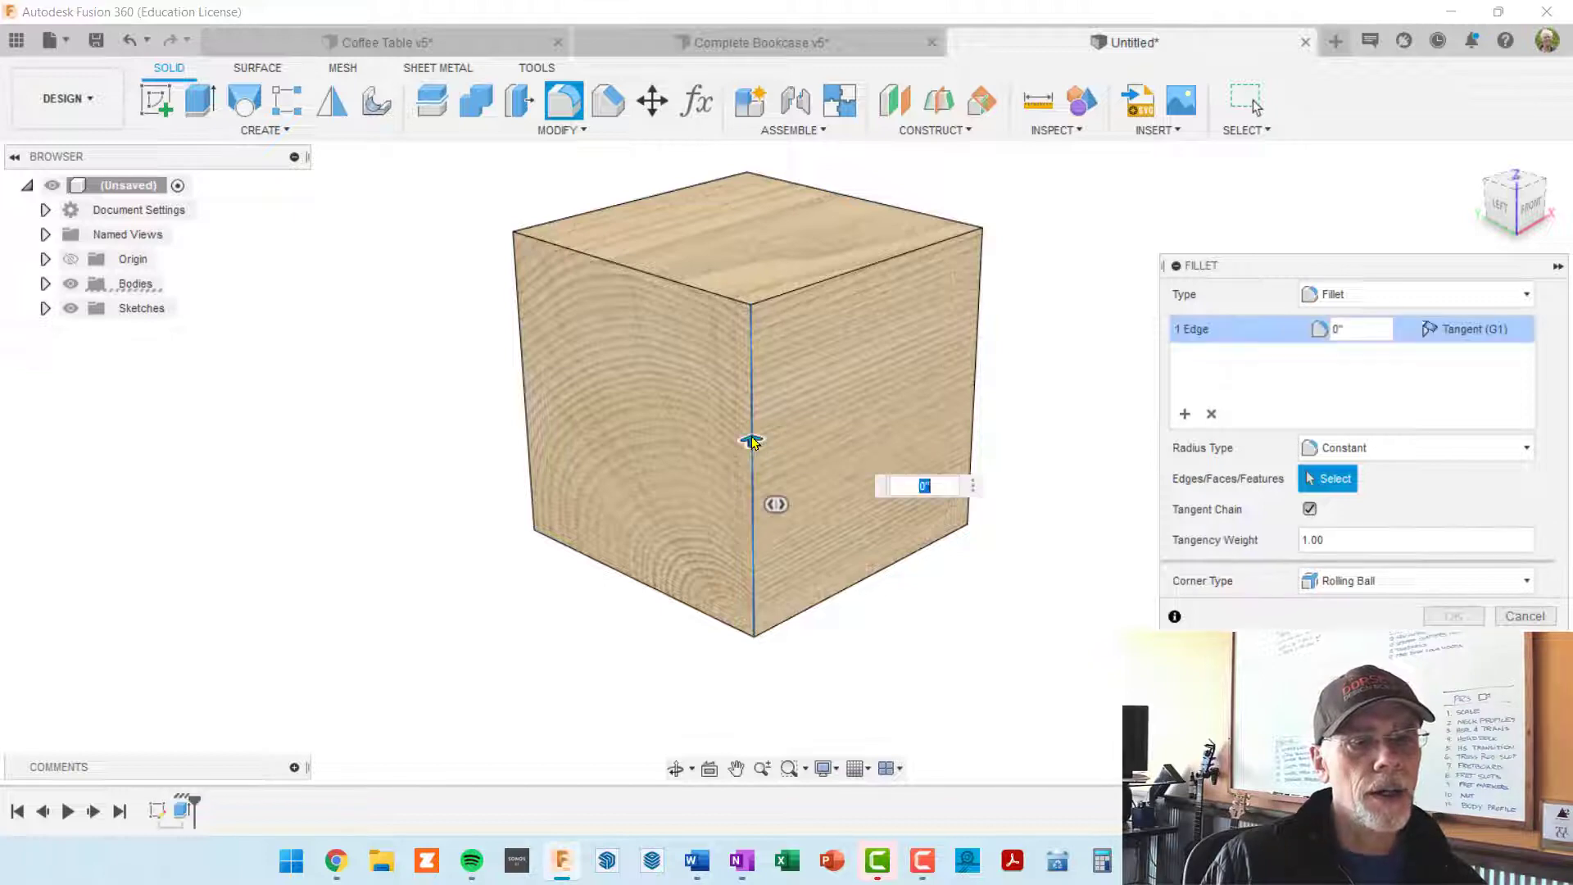
middle_click_drag(950, 449, 843, 467, "shift")
left_click(769, 465)
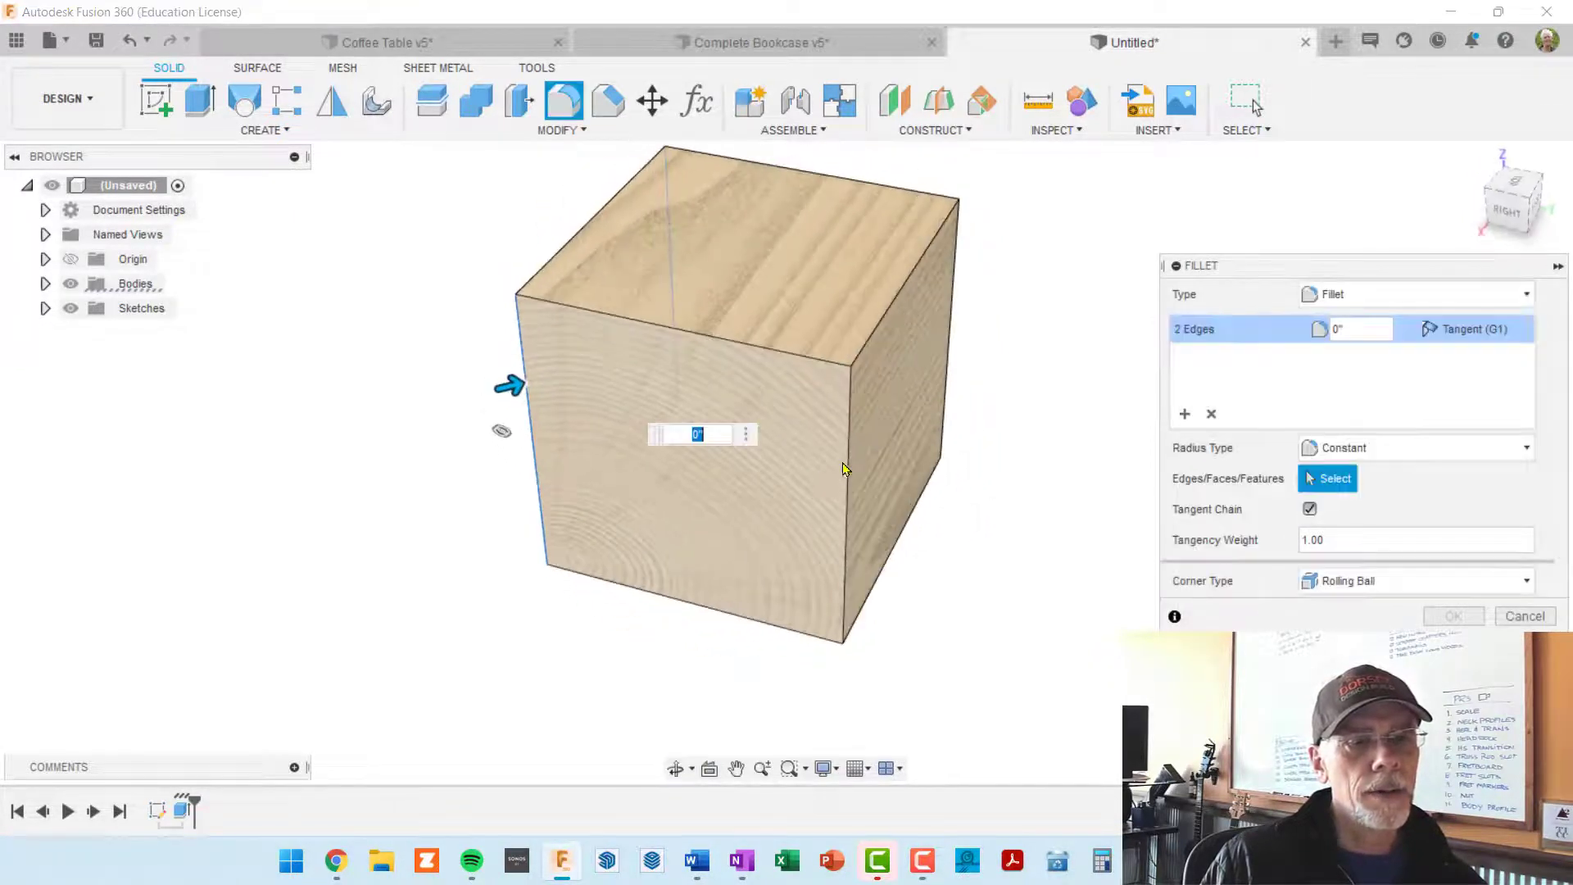
left_click(844, 454)
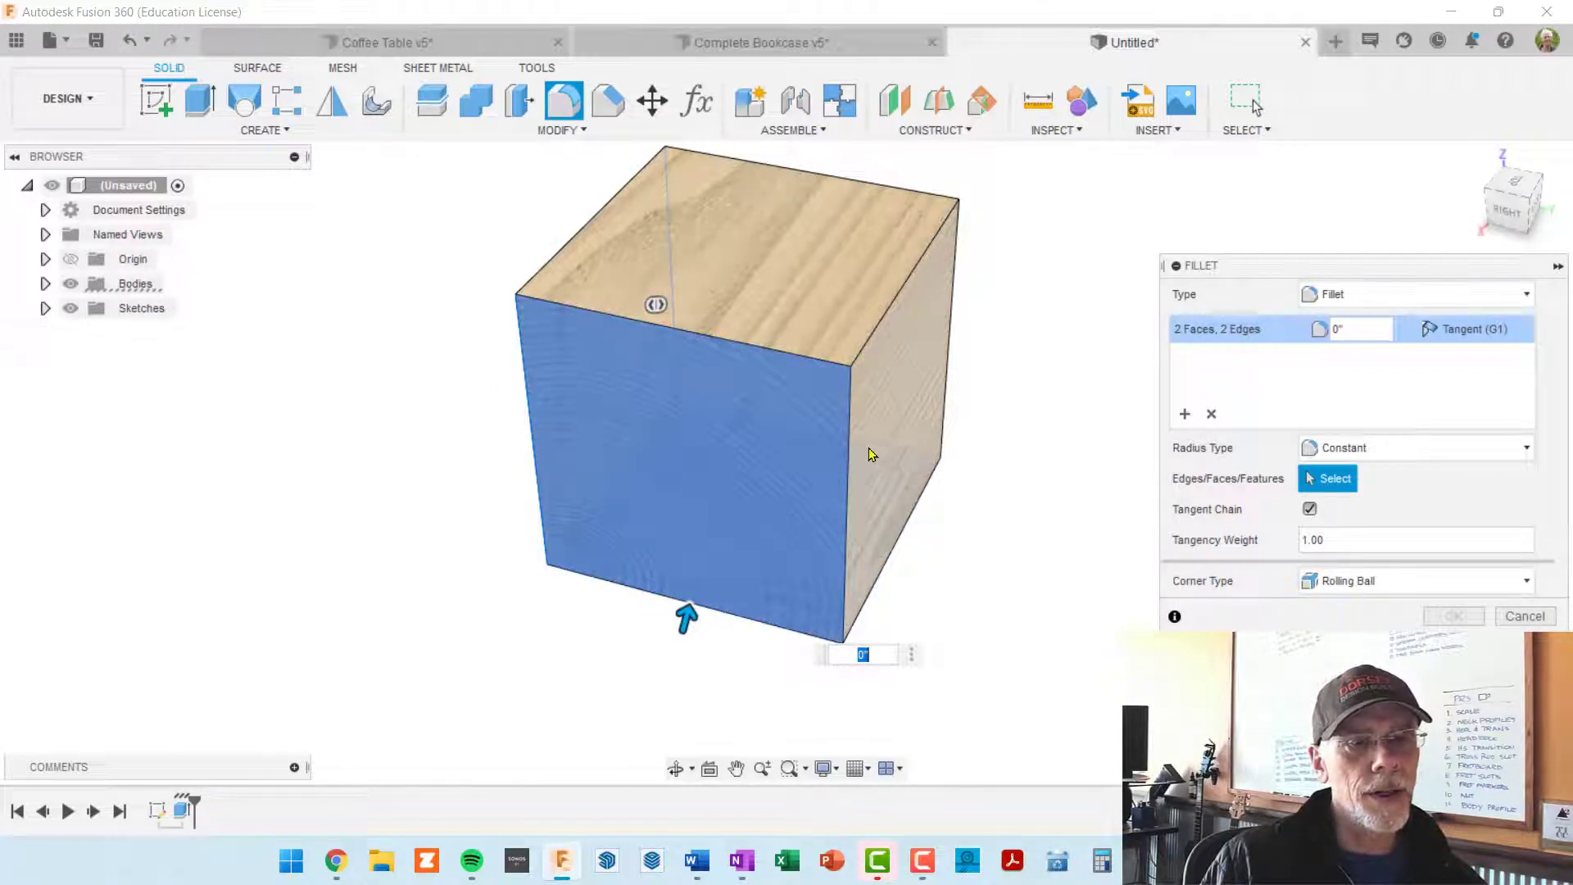
left_click(848, 451)
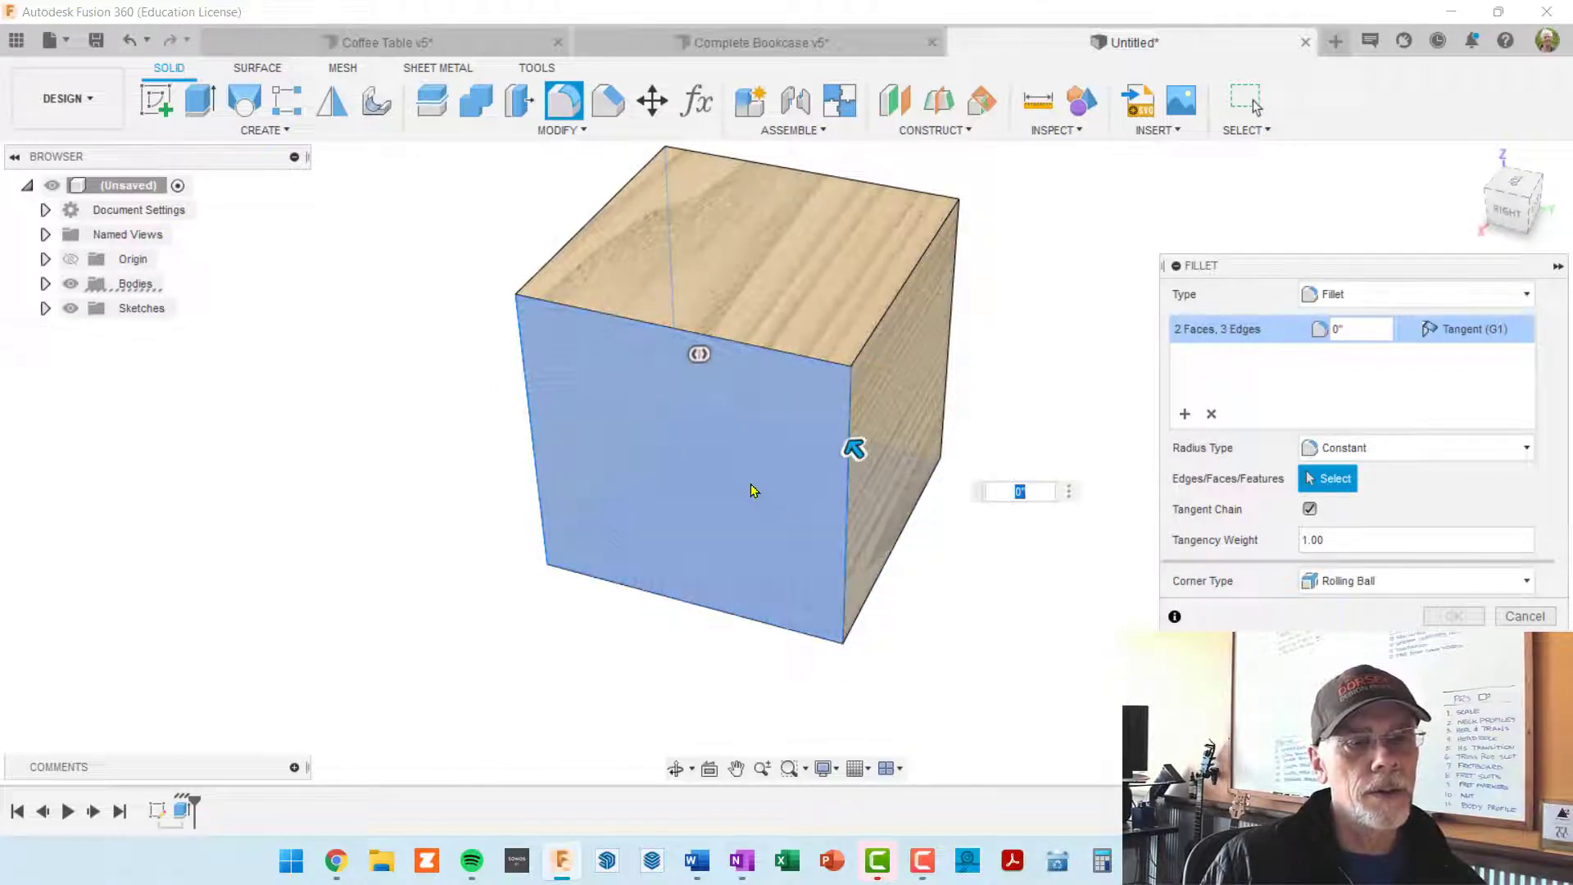
Step: Try to add the fourth vertical edge and deselect the side faces picked by mistake
left_click(743, 460)
middle_click_drag(926, 480, 766, 436, "shift")
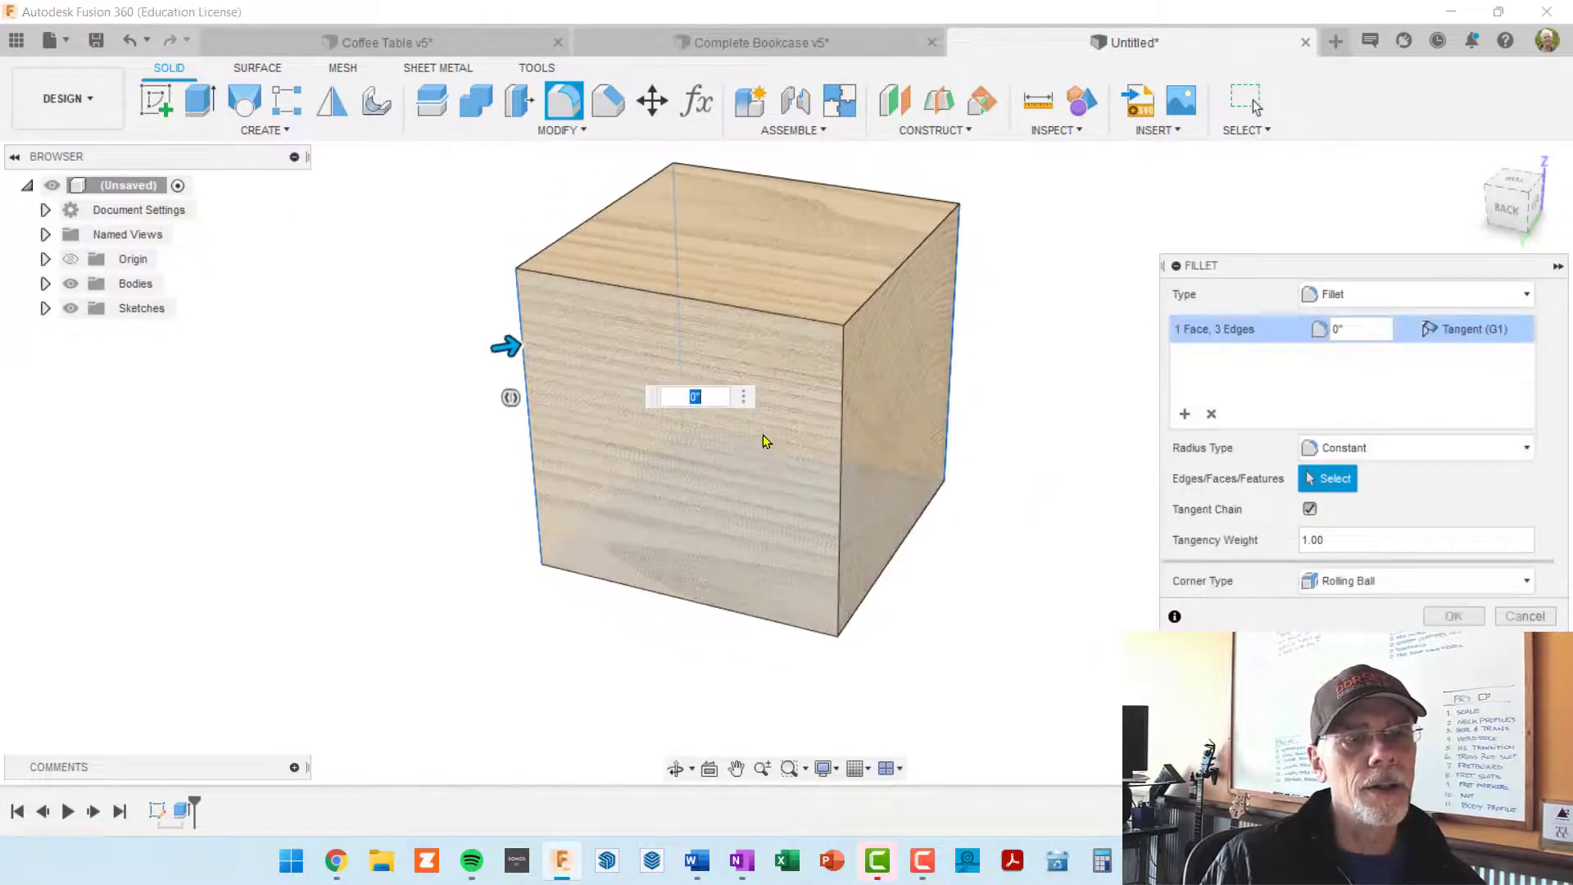
left_click(841, 423)
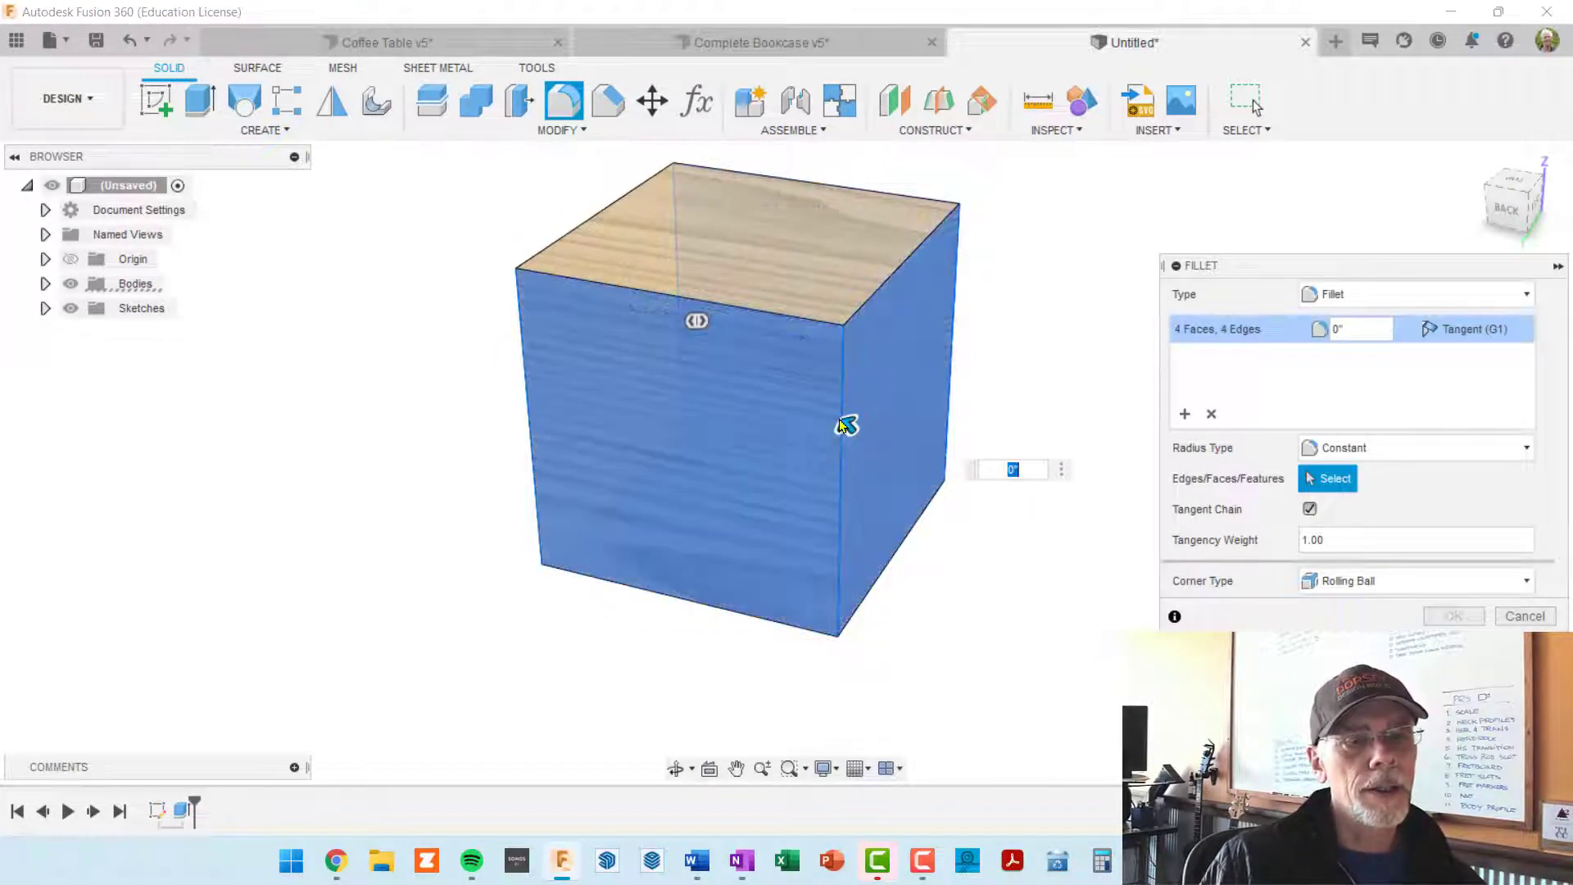
left_click(775, 429)
left_click(885, 394)
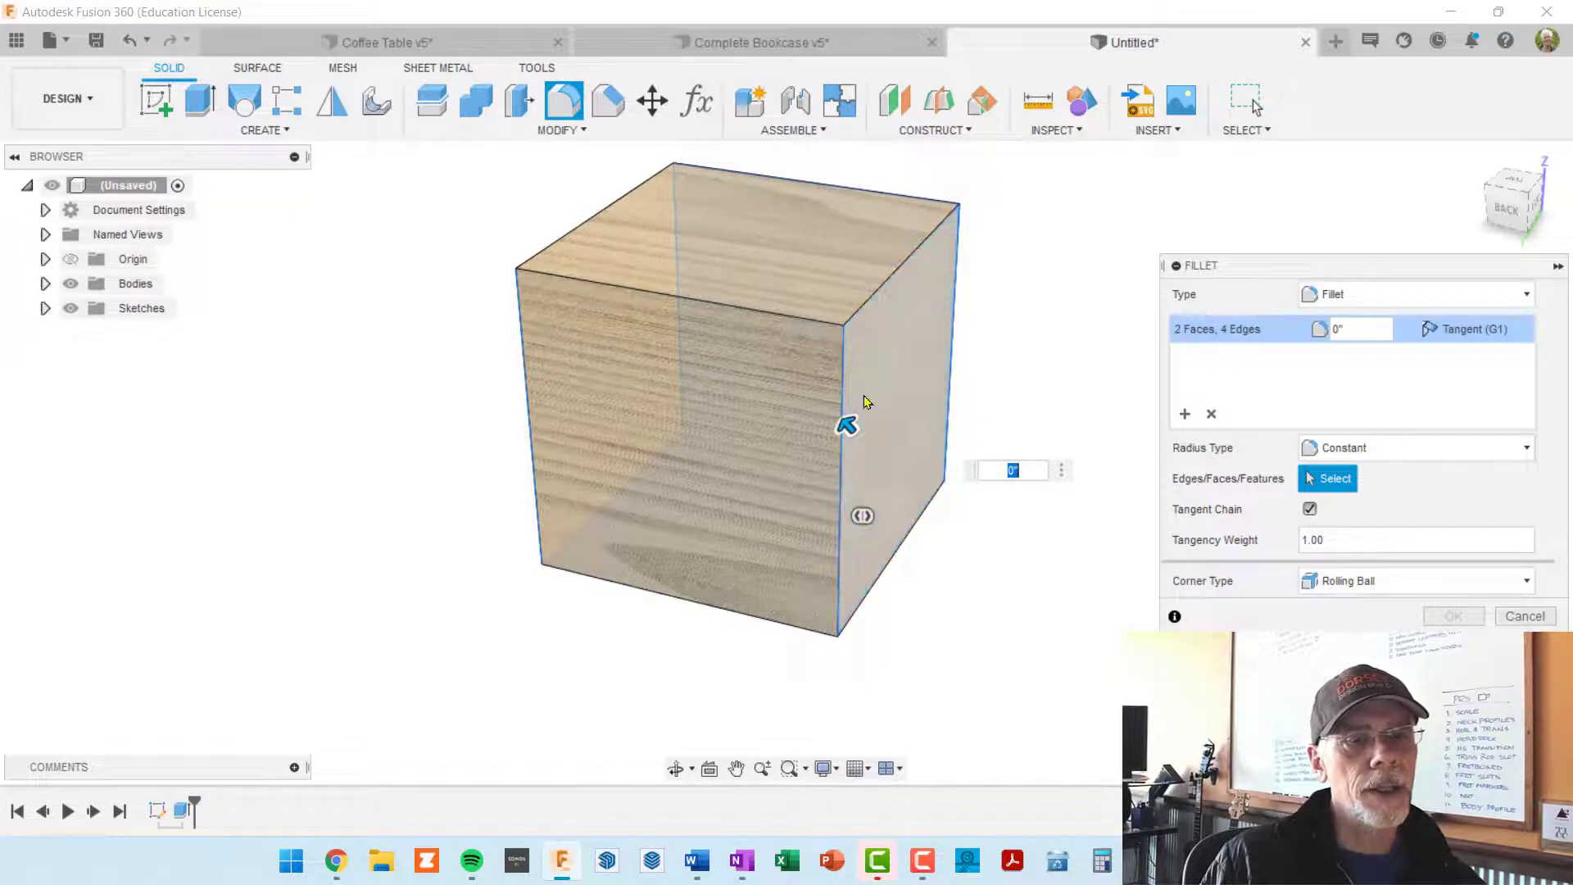
middle_click_drag(724, 407, 762, 410, "shift")
left_click(742, 402)
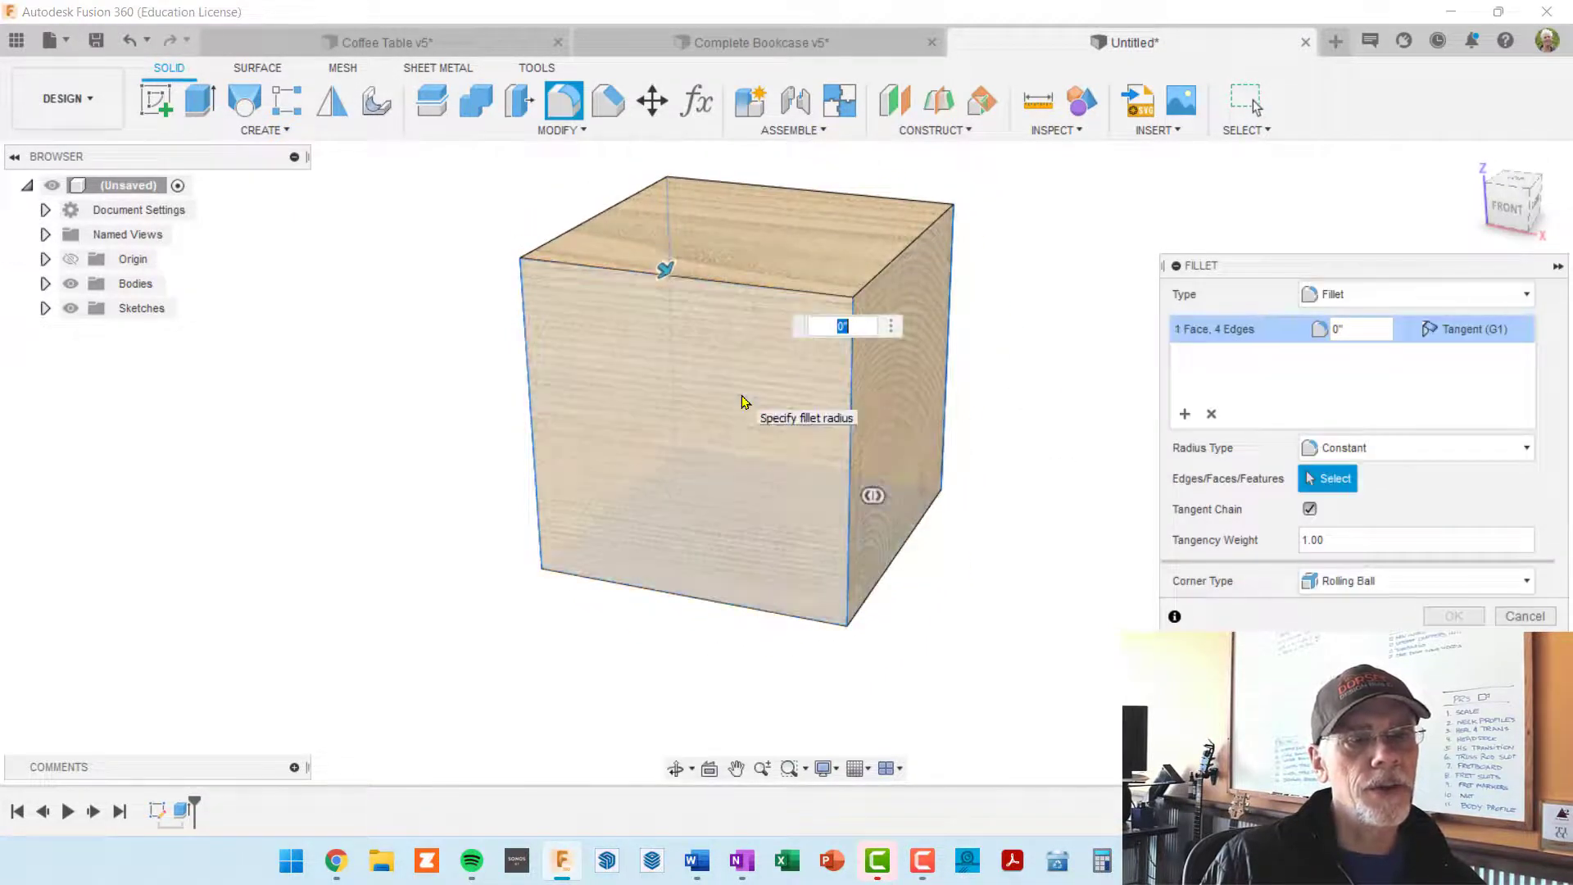
Step: Check the cube from all sides for the stray selected face and remove the fillet's whole selection set
scroll(849, 450, "up", 3)
scroll(763, 497, "down", 2)
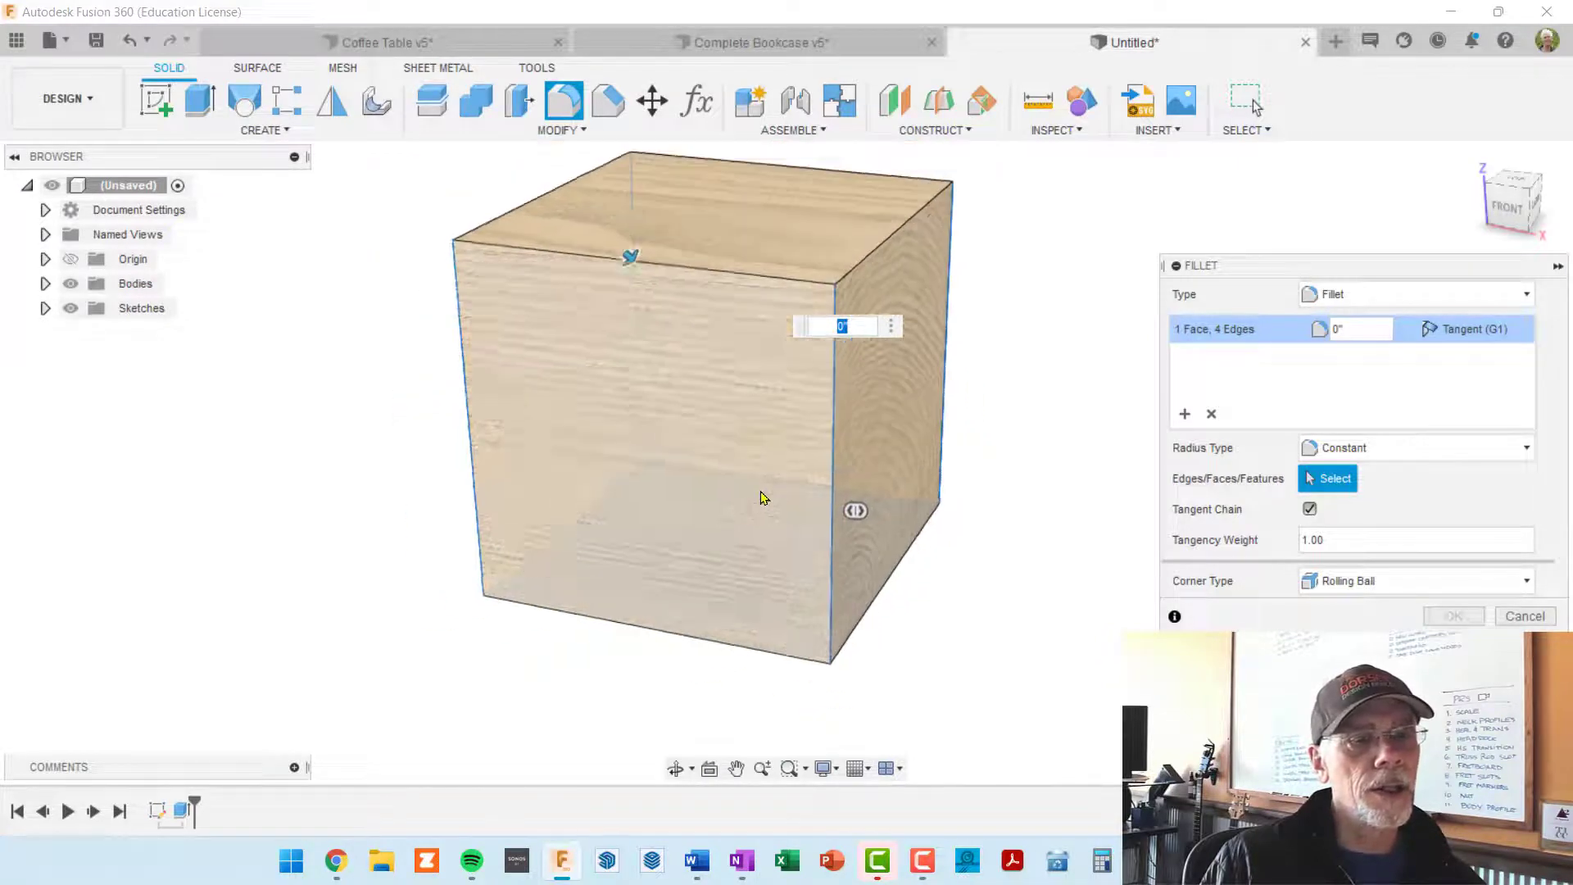
scroll(762, 497, "down", 2)
middle_click_drag(727, 456, 779, 417, "shift")
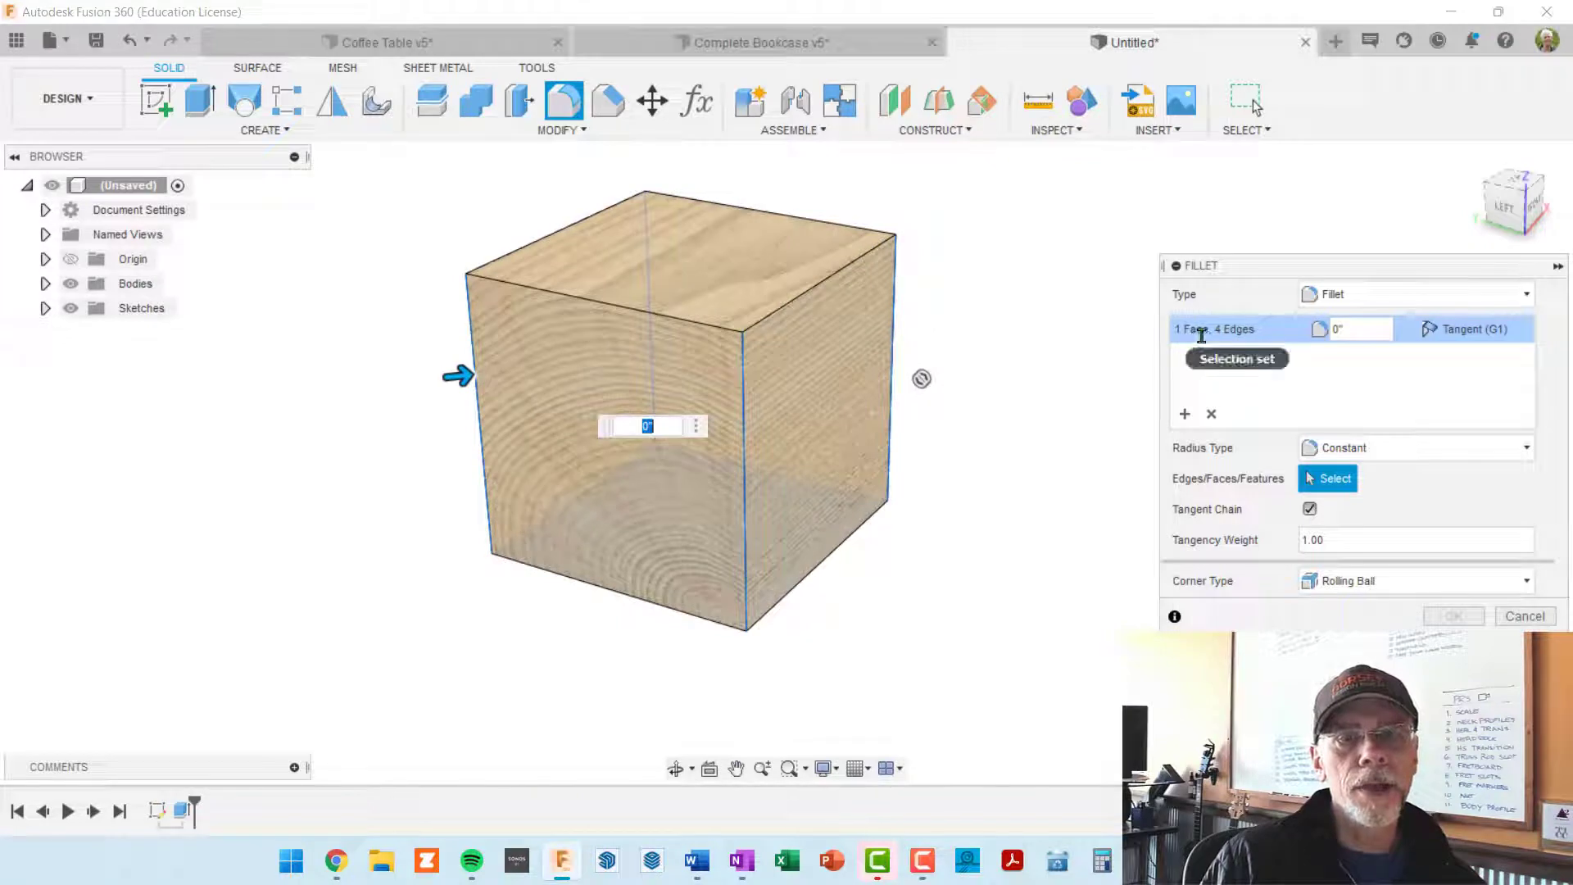
middle_click_drag(1000, 425, 564, 436, "shift")
middle_click_drag(845, 412, 769, 393, "shift")
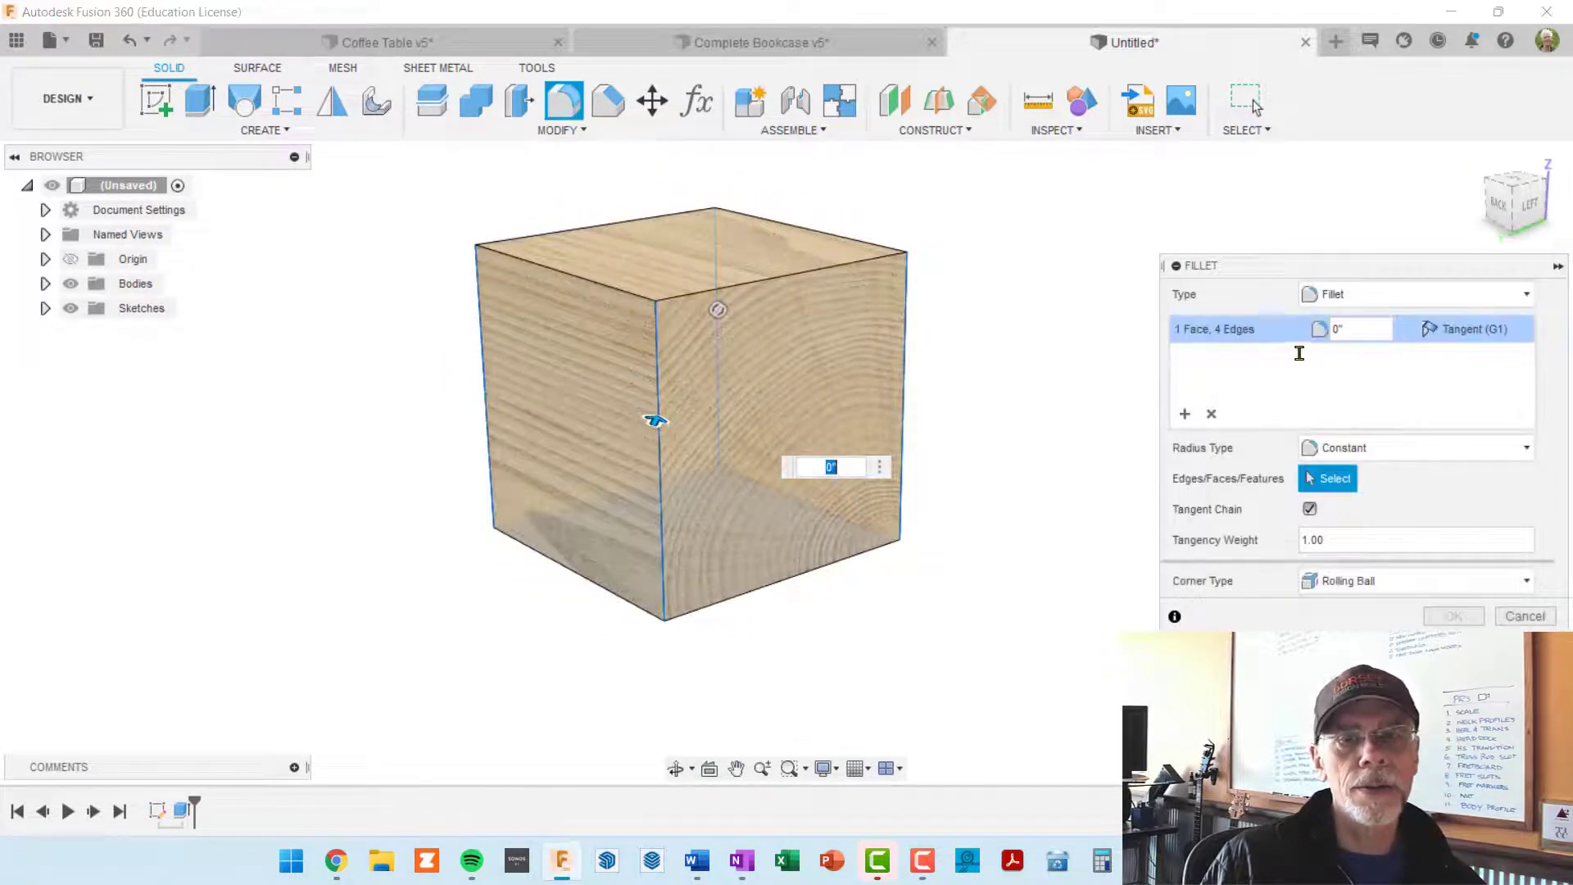
left_click(1213, 413)
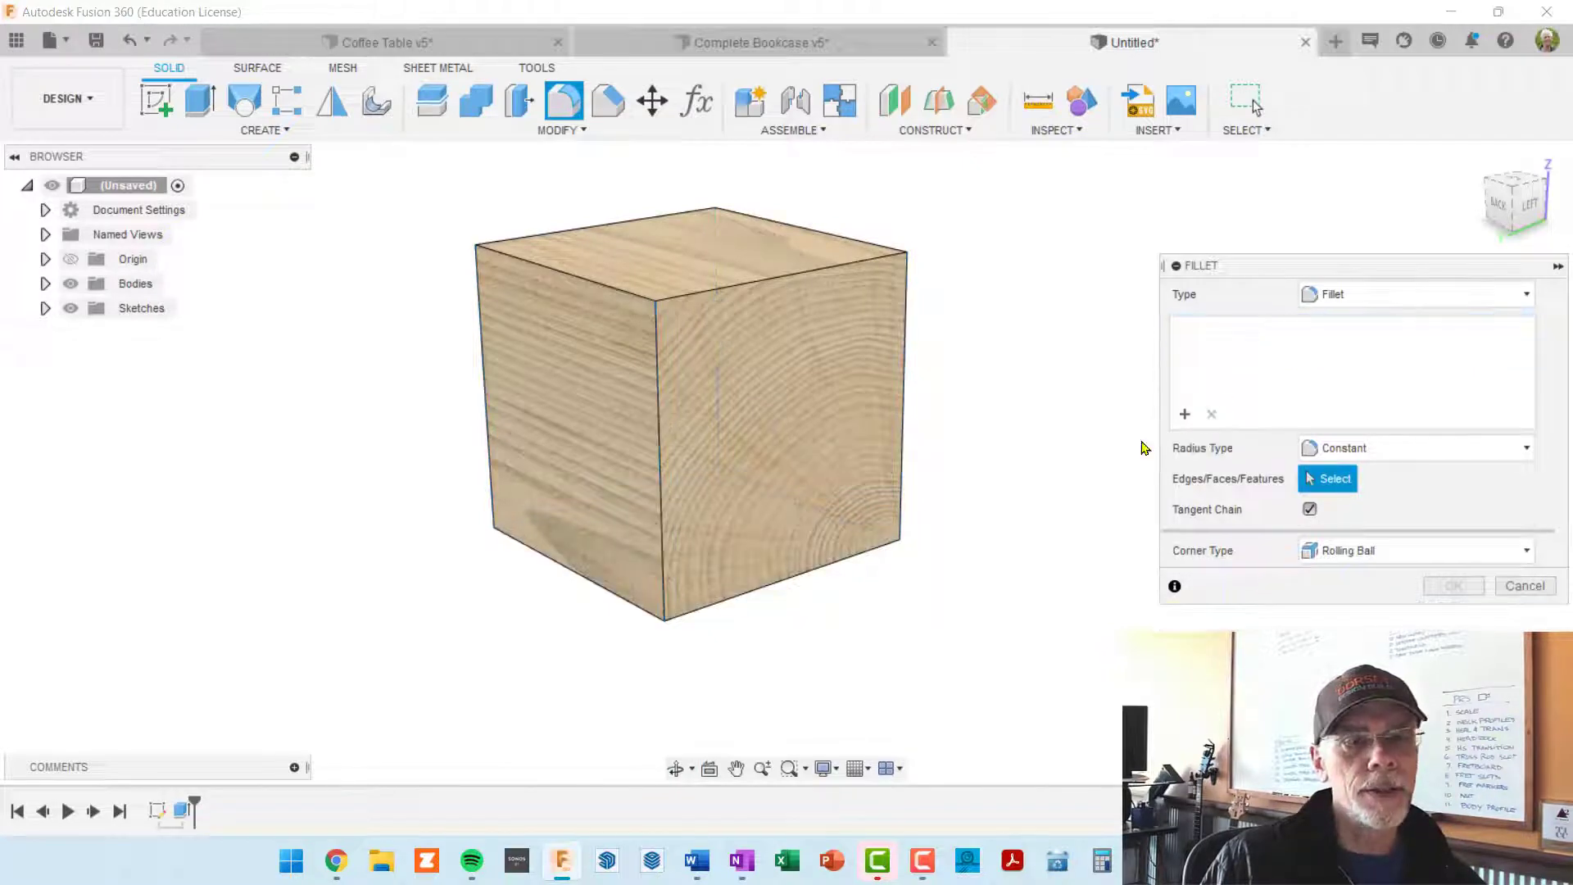
Step: Select the cube's four vertical edges for the constant-radius fillet
left_click(659, 410)
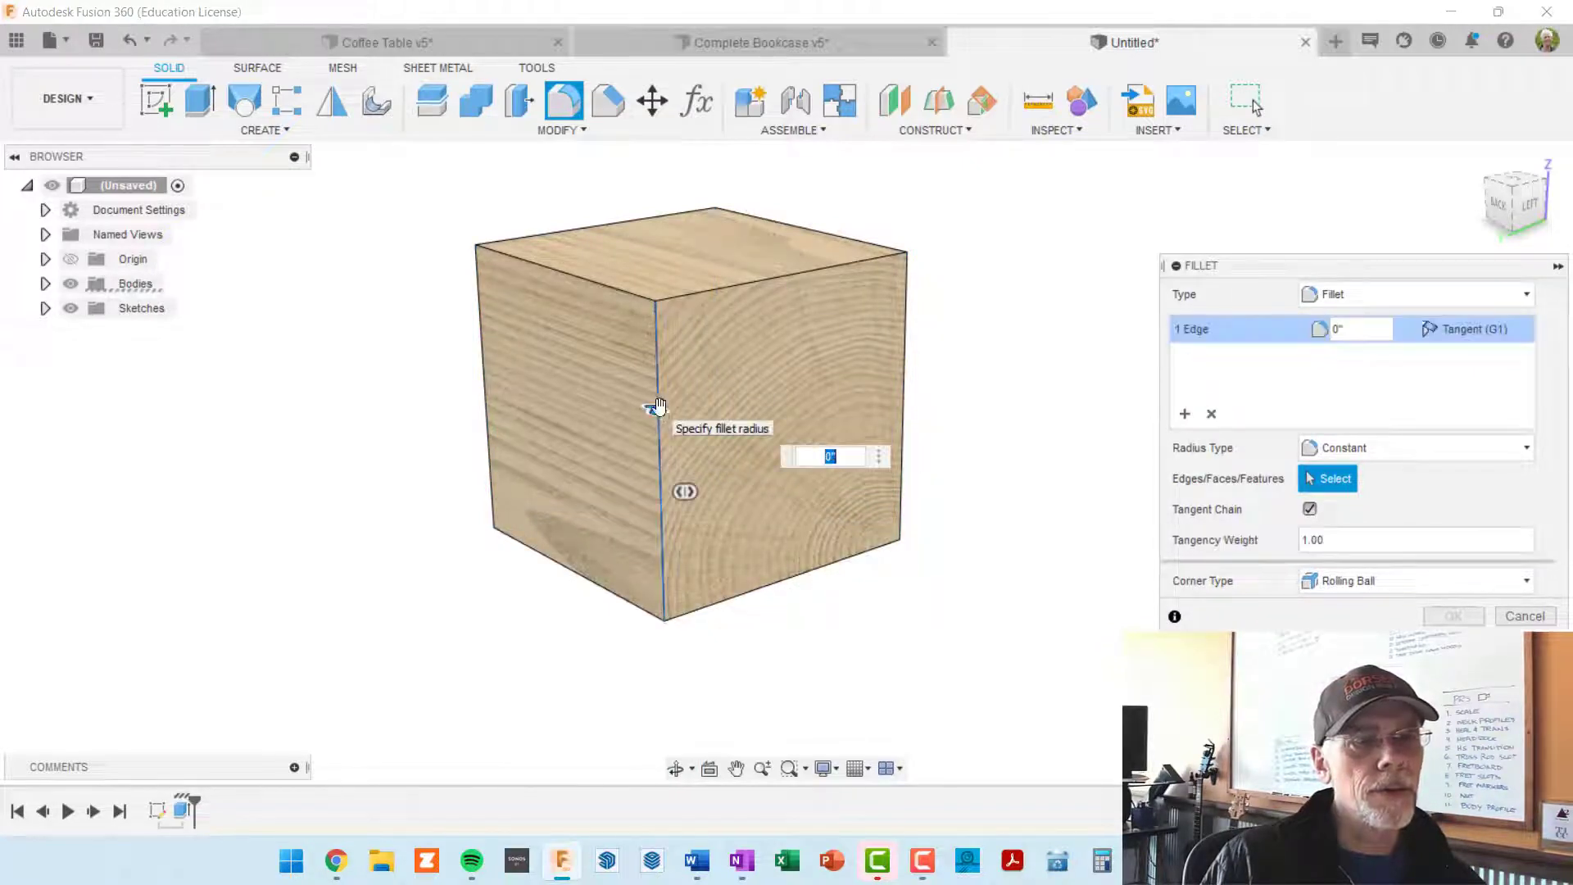
middle_click_drag(972, 419, 746, 441, "shift")
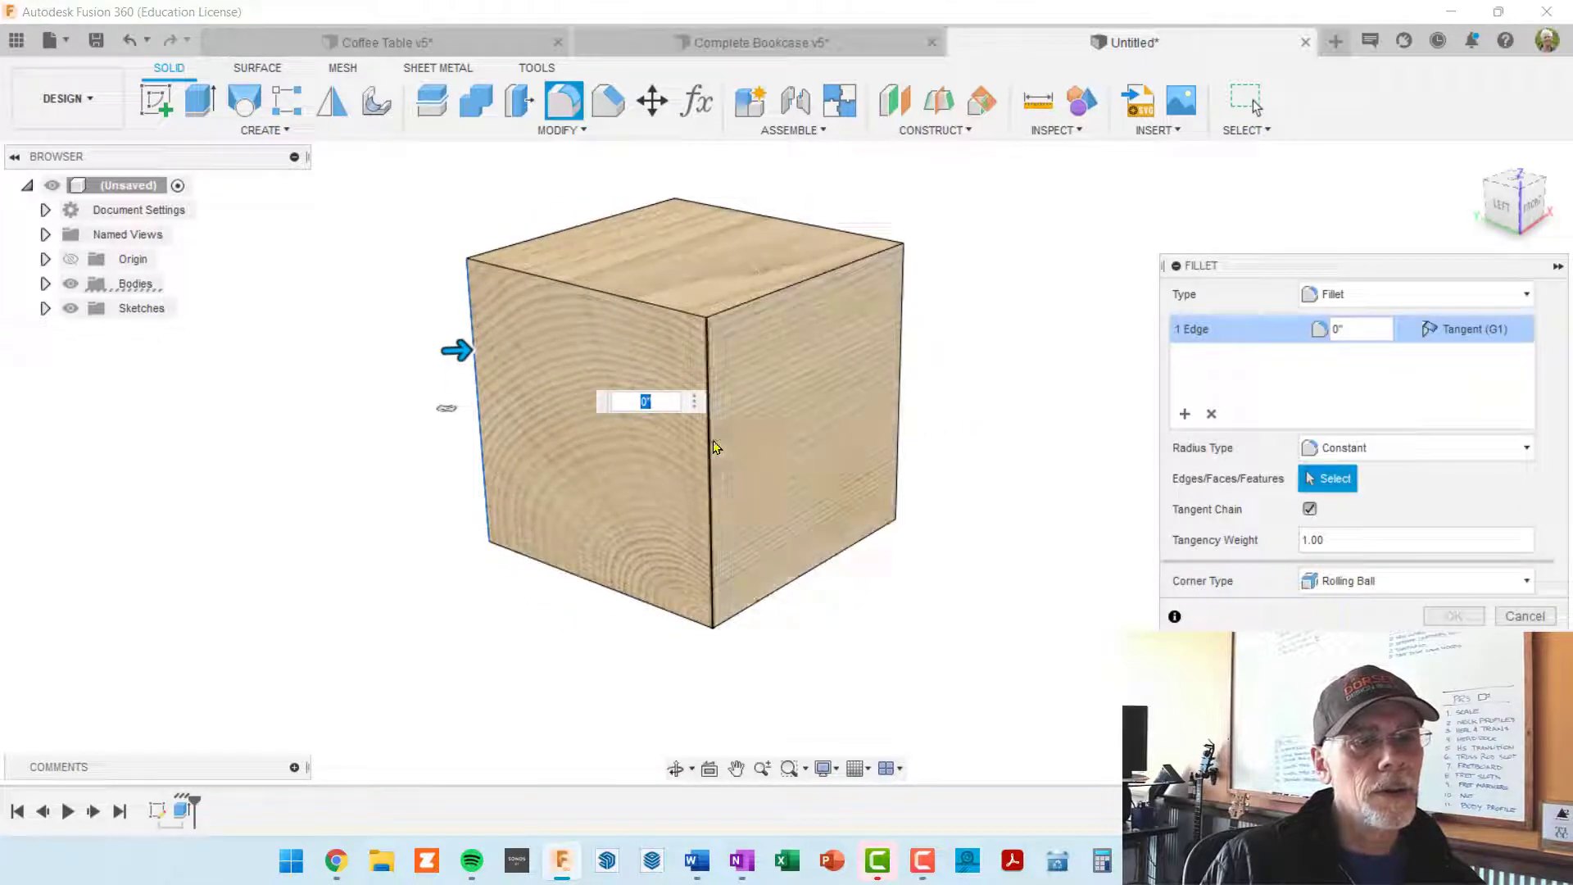
left_click(709, 443)
middle_click_drag(945, 432, 759, 443, "shift")
left_click(748, 443)
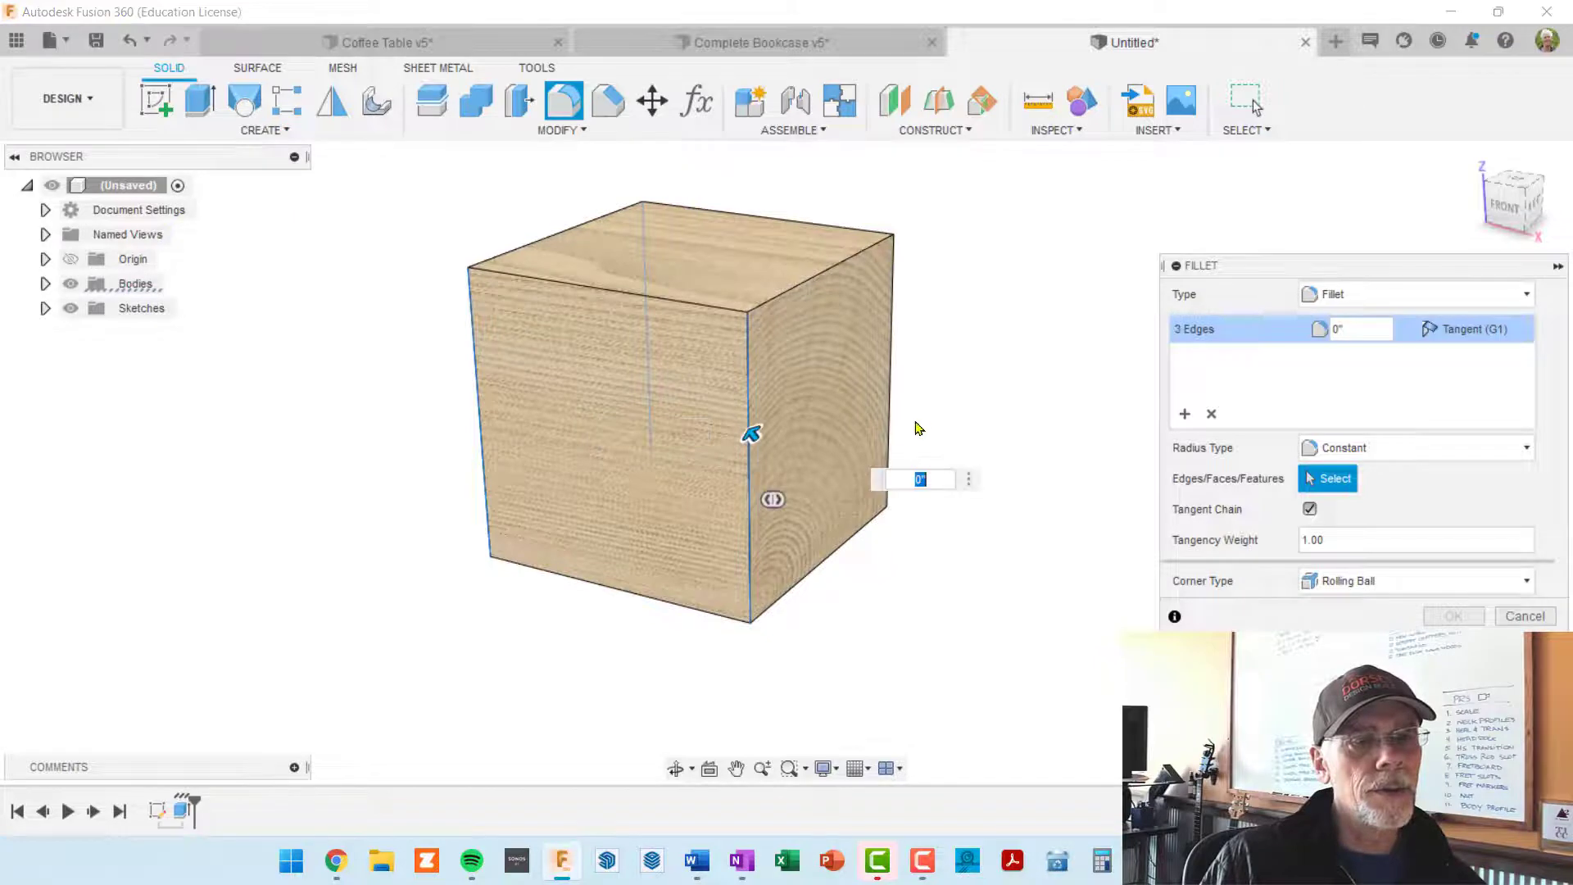
middle_click_drag(915, 430, 1058, 442, "shift")
left_click(812, 424)
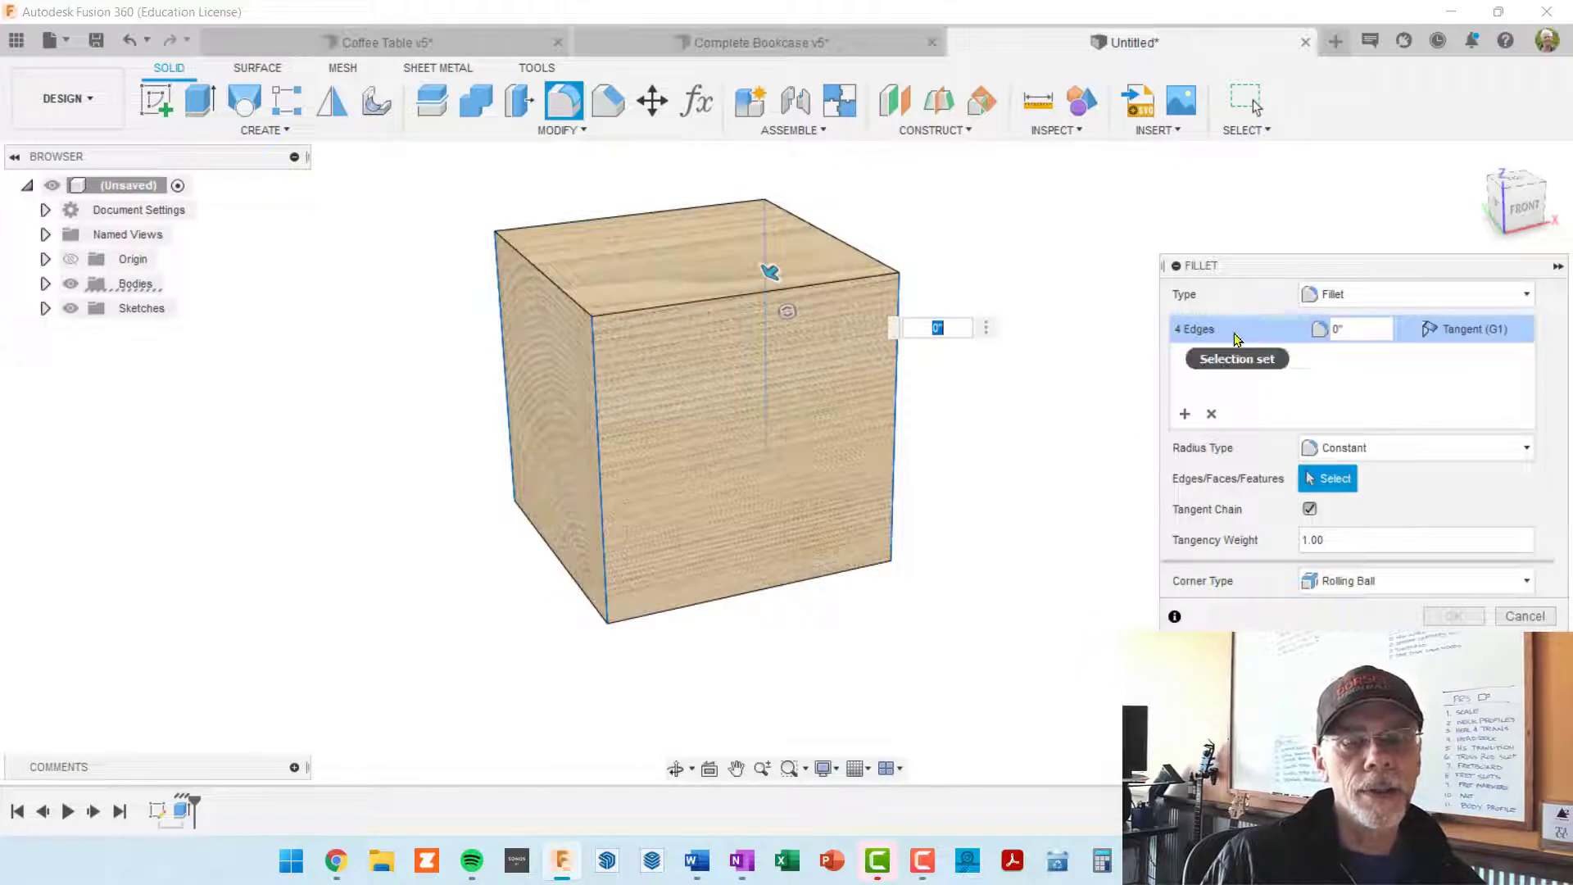
Step: Set the radius of the four-edge fillet to 2 in and apply it to the cube
middle_click_drag(721, 352, 836, 409, "shift")
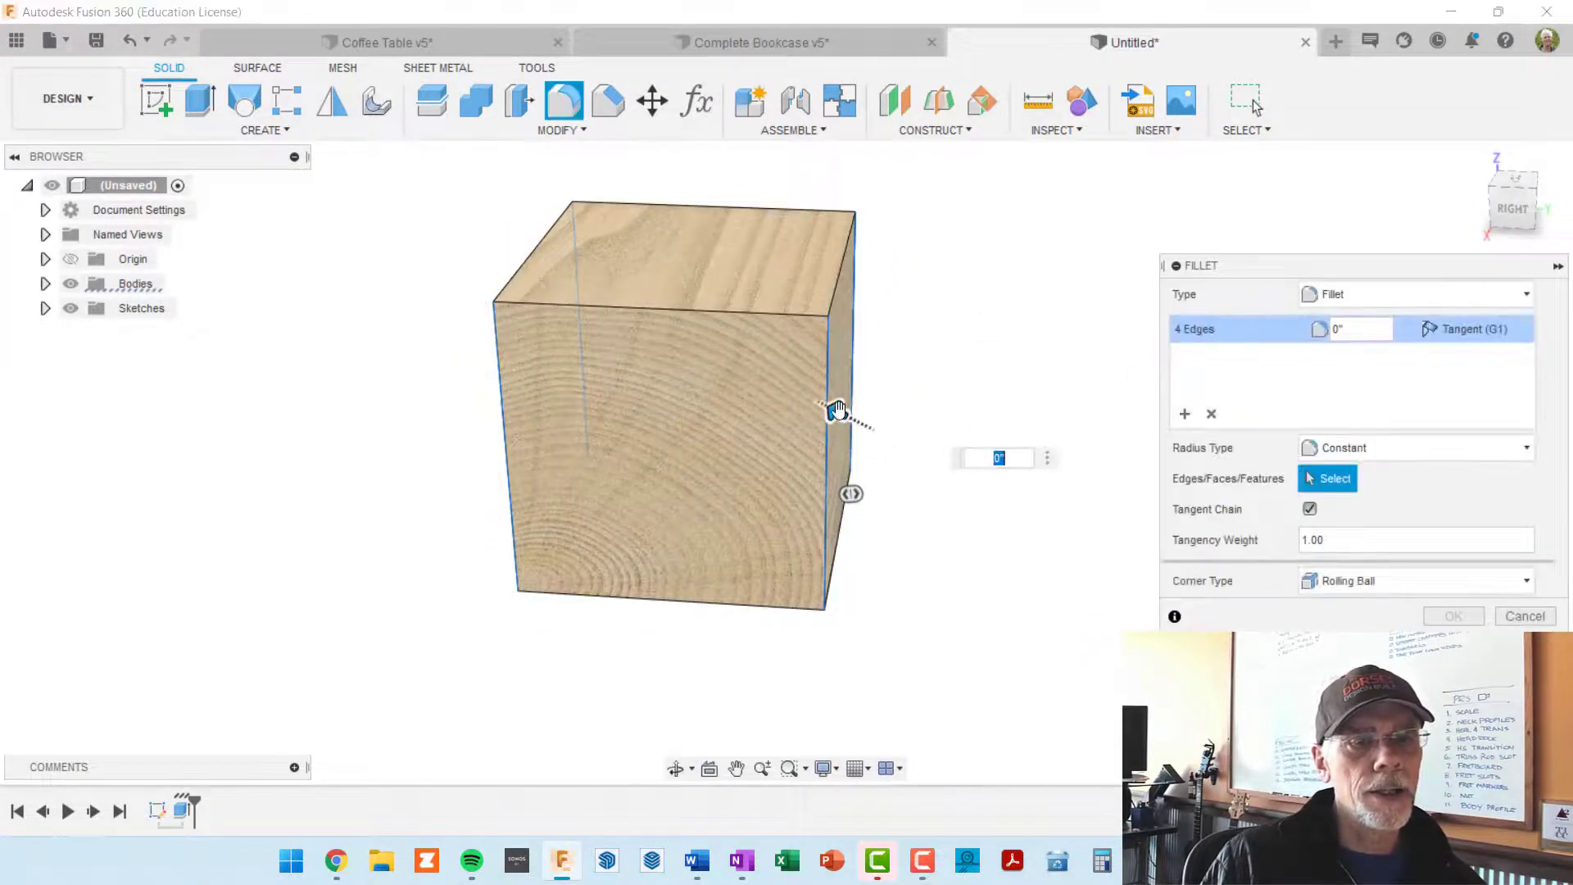
mouse_move(837, 410)
left_mouse_down()
mouse_move(801, 394)
mouse_move(815, 398)
left_mouse_up()
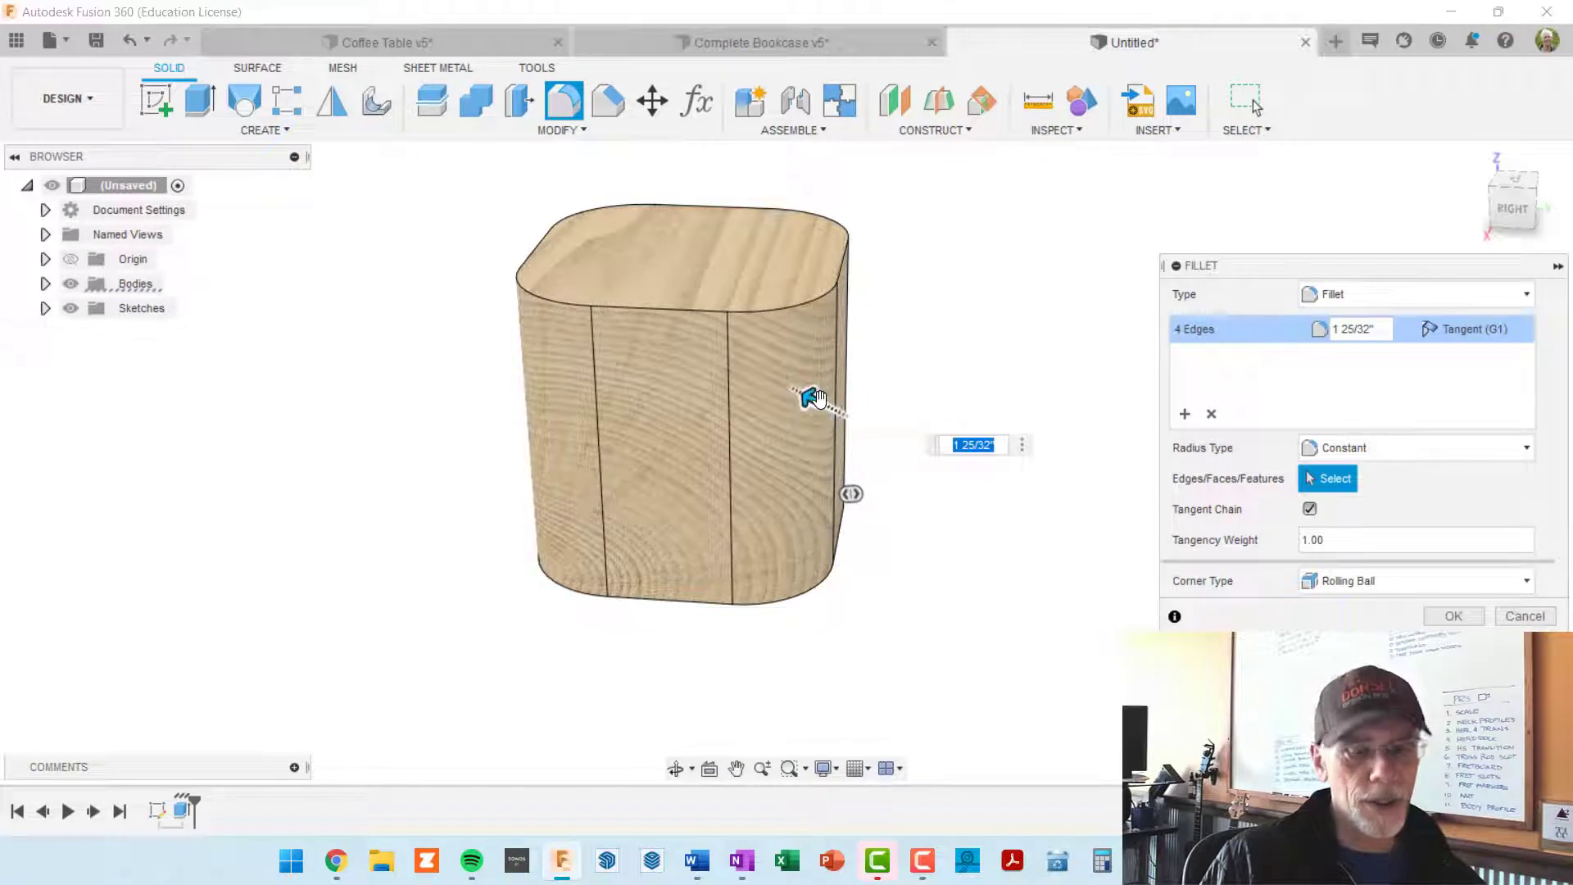
type("2")
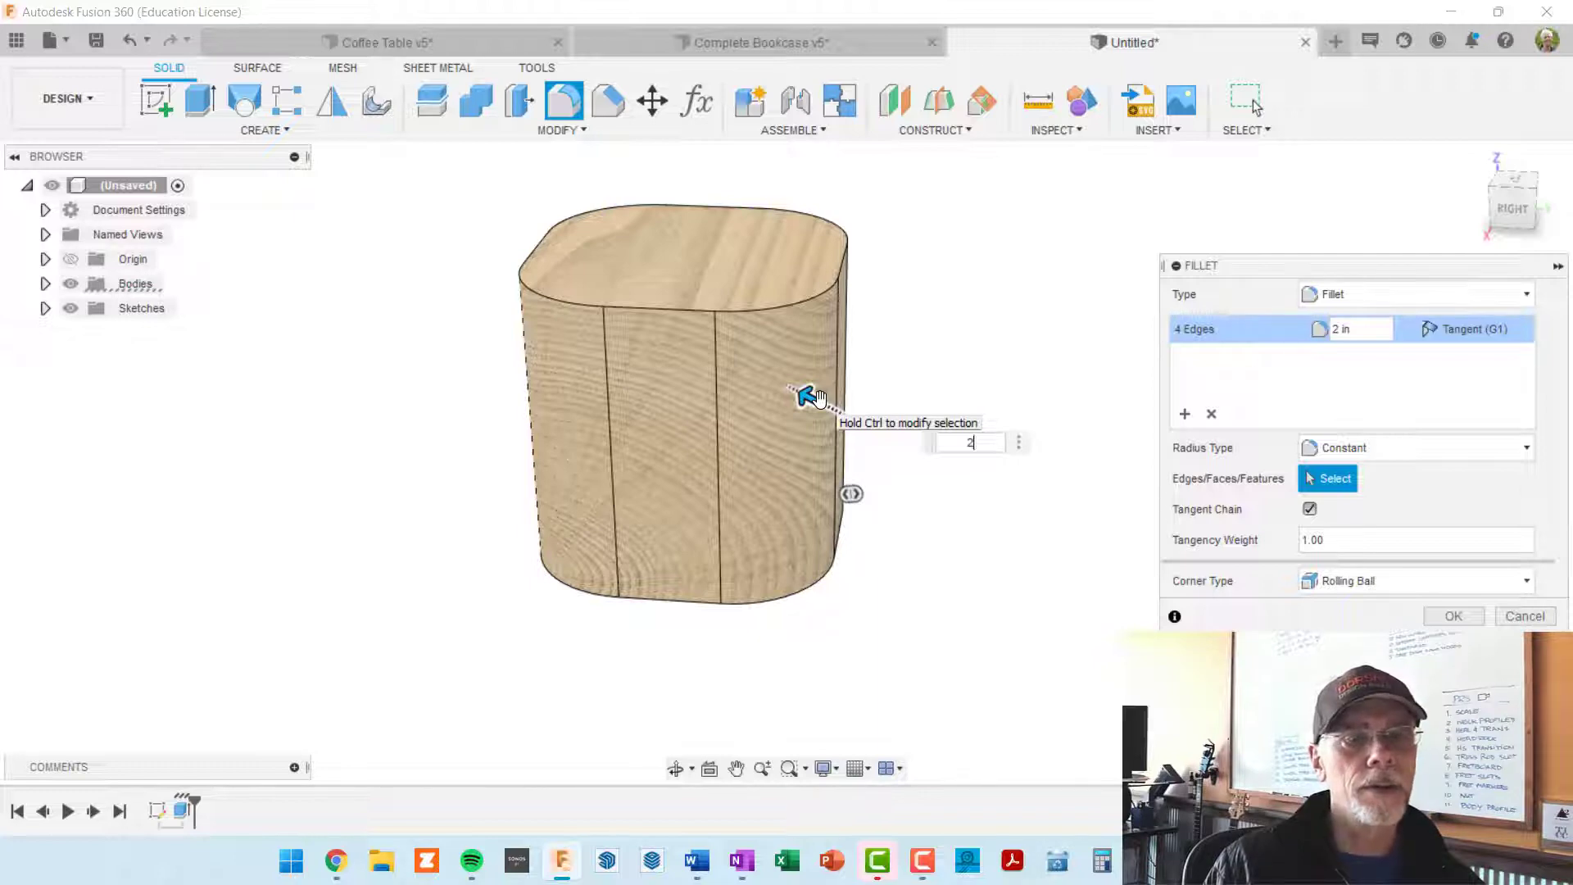
key("Return")
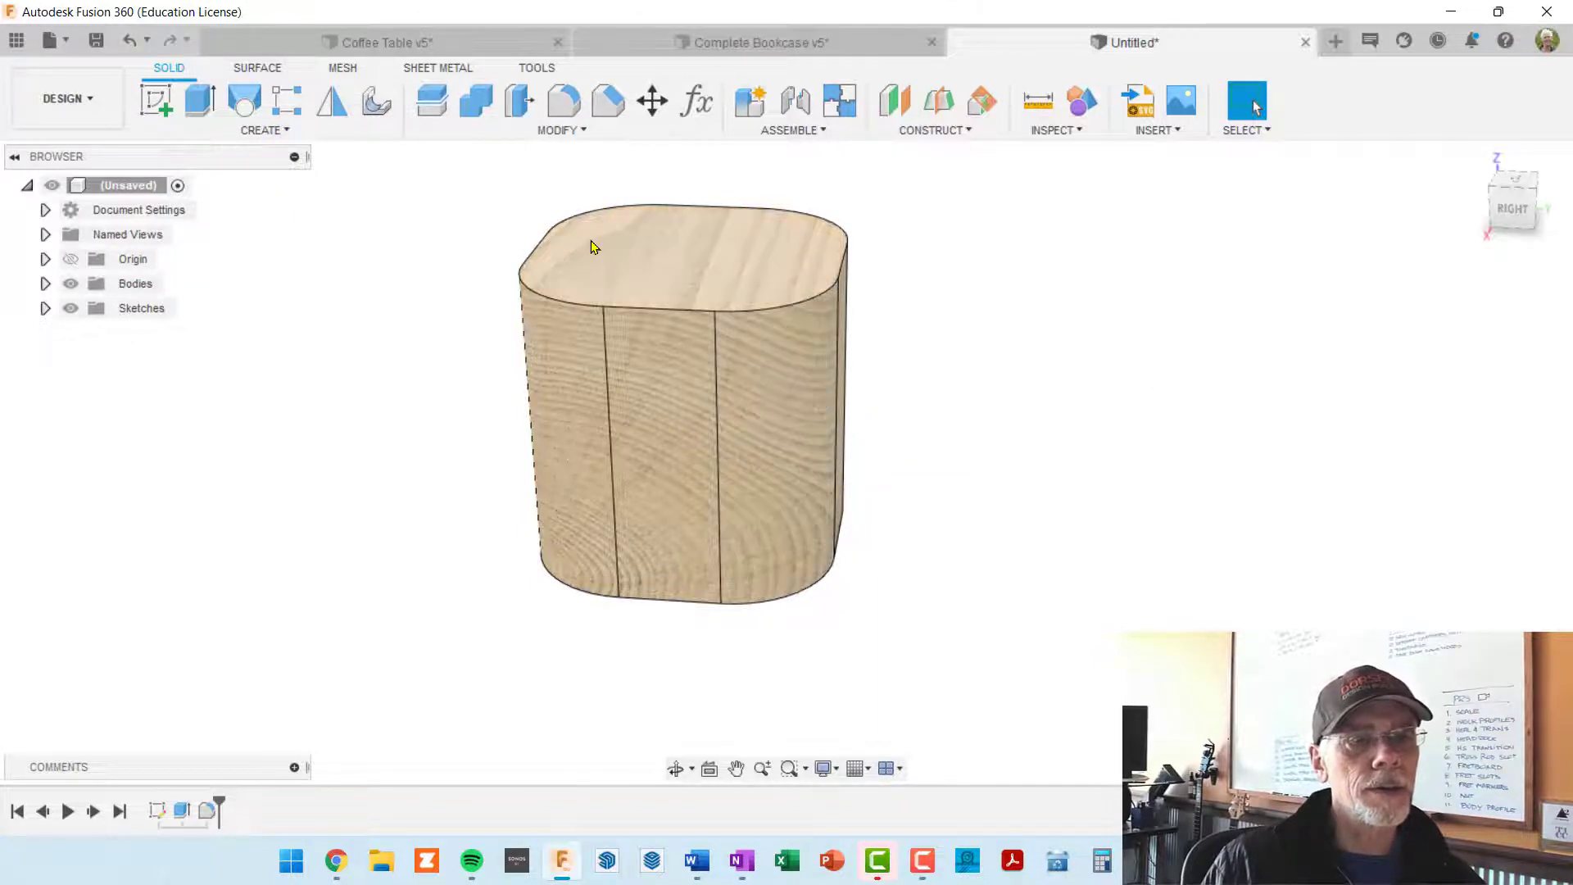
Step: Start a sketch on the horizontal ground plane and draw a 6 in by 6 in square beside the filleted block, resting on the red axis
middle_click_drag(769, 363, 733, 367, "shift")
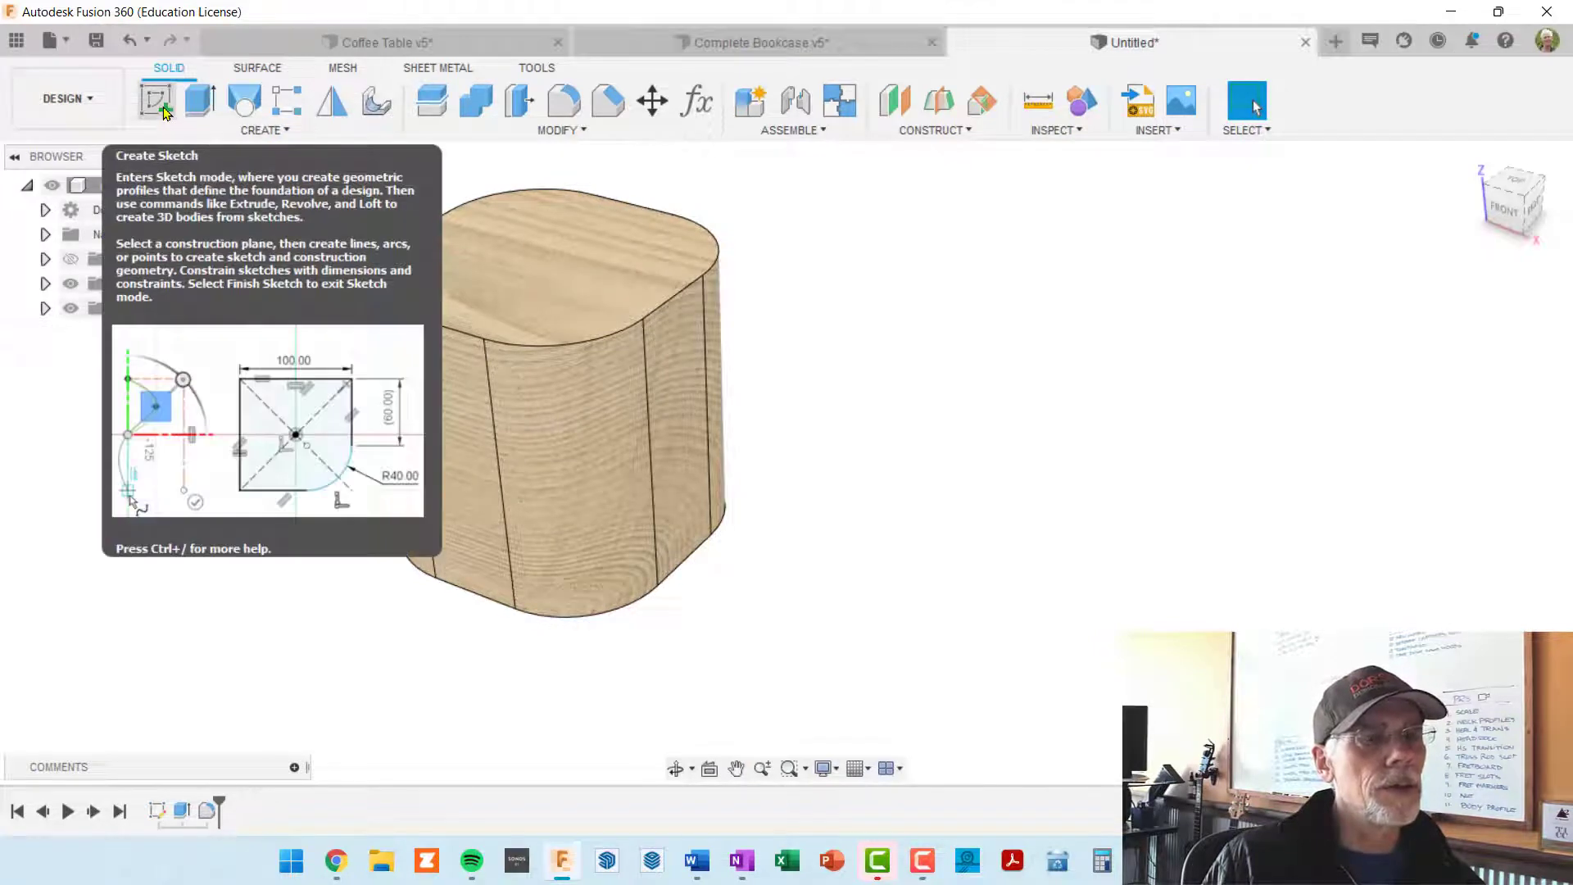
left_click(157, 102)
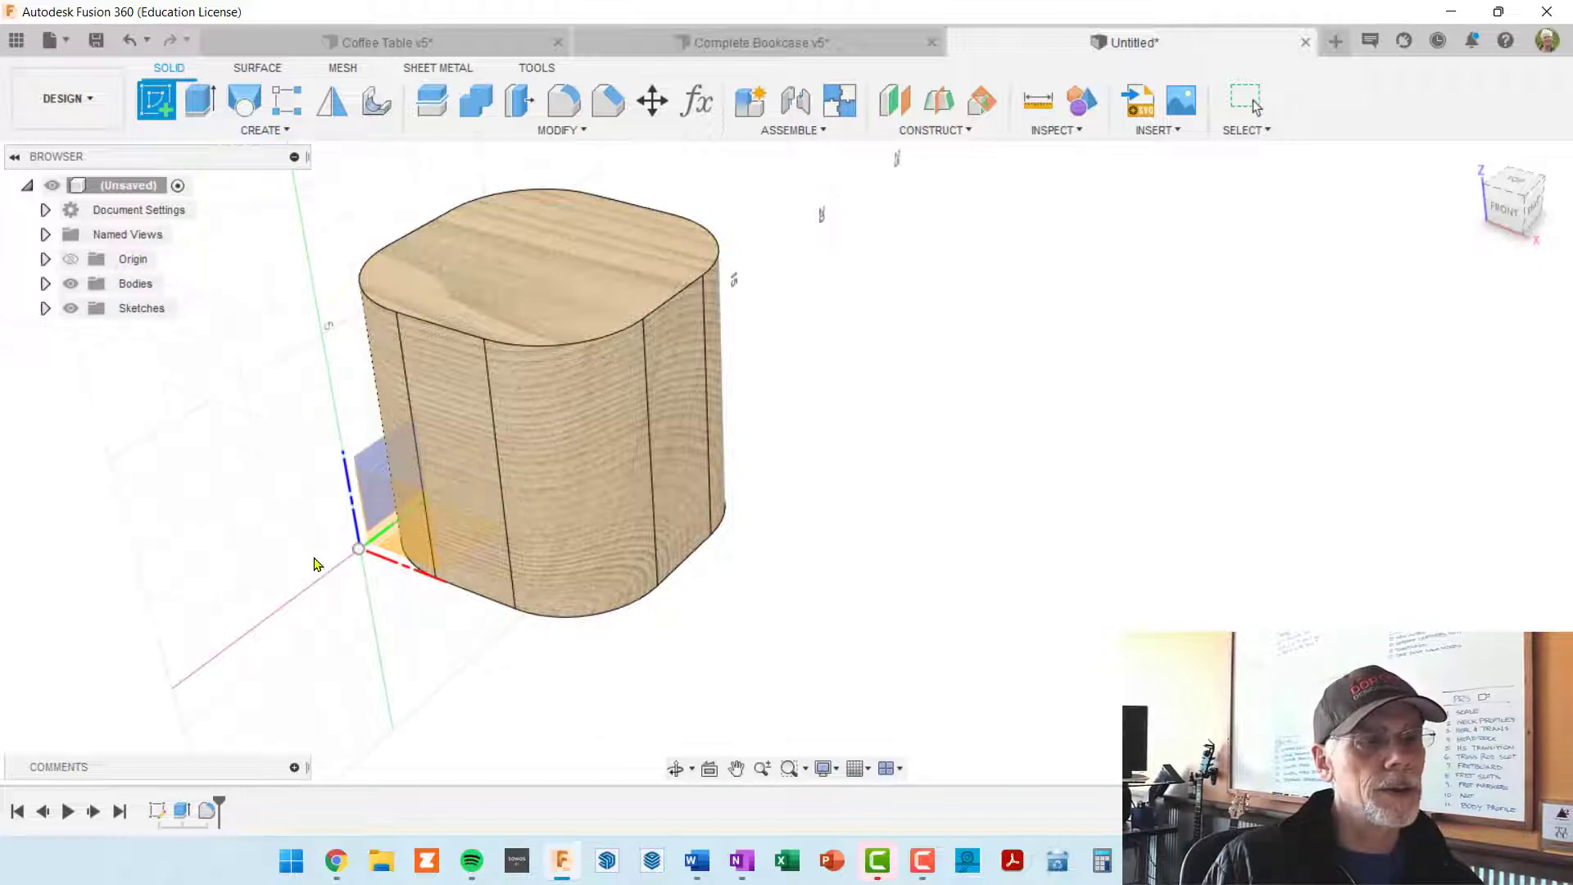
left_click(370, 550)
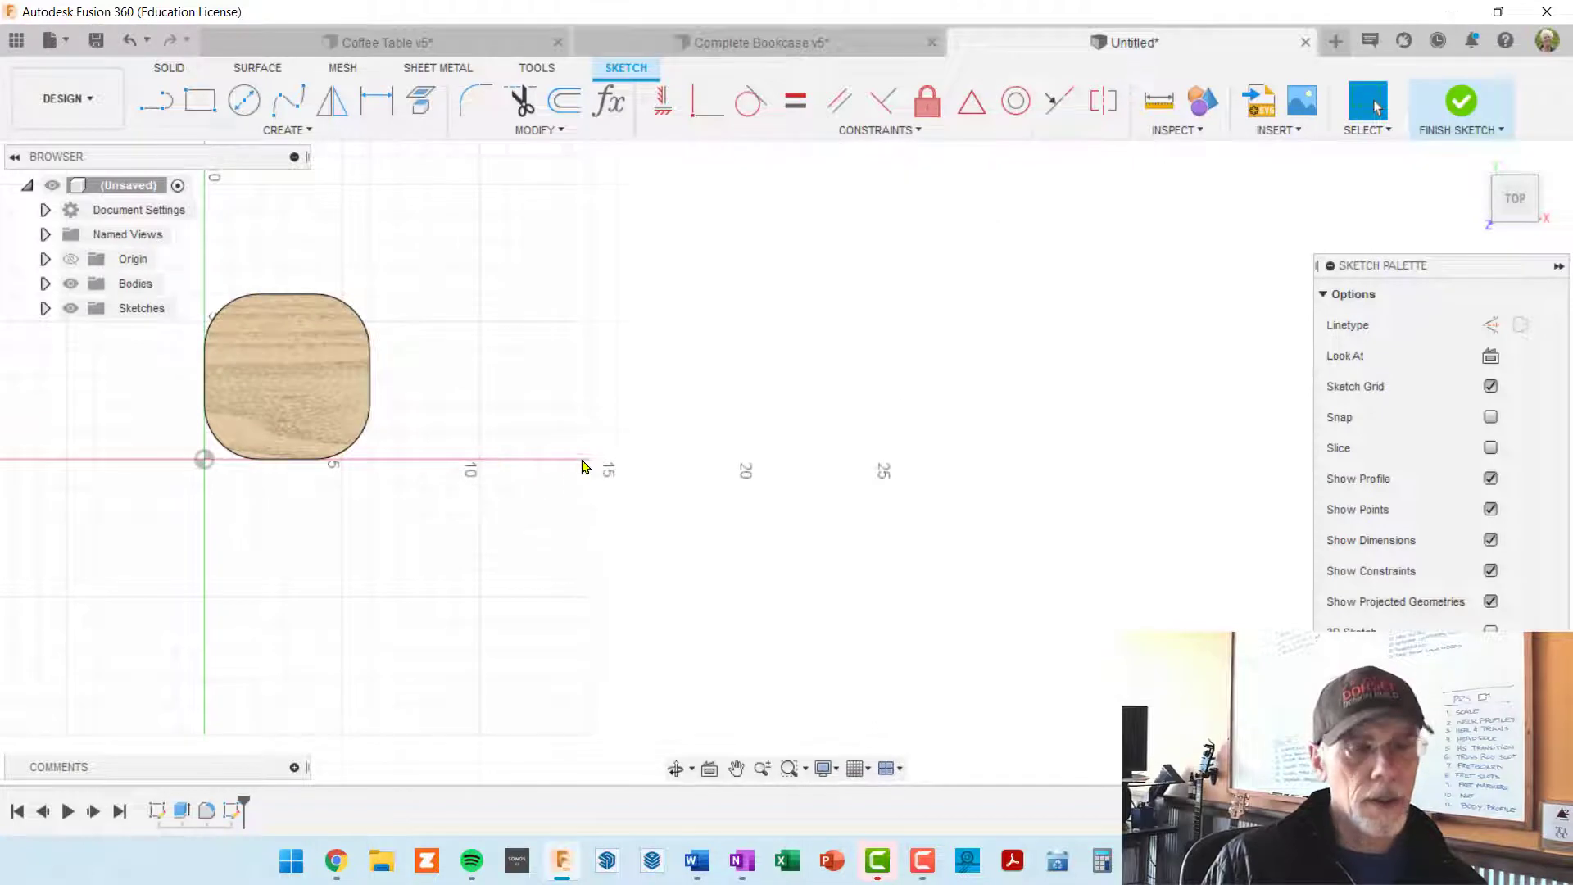
key("r")
left_click(534, 457)
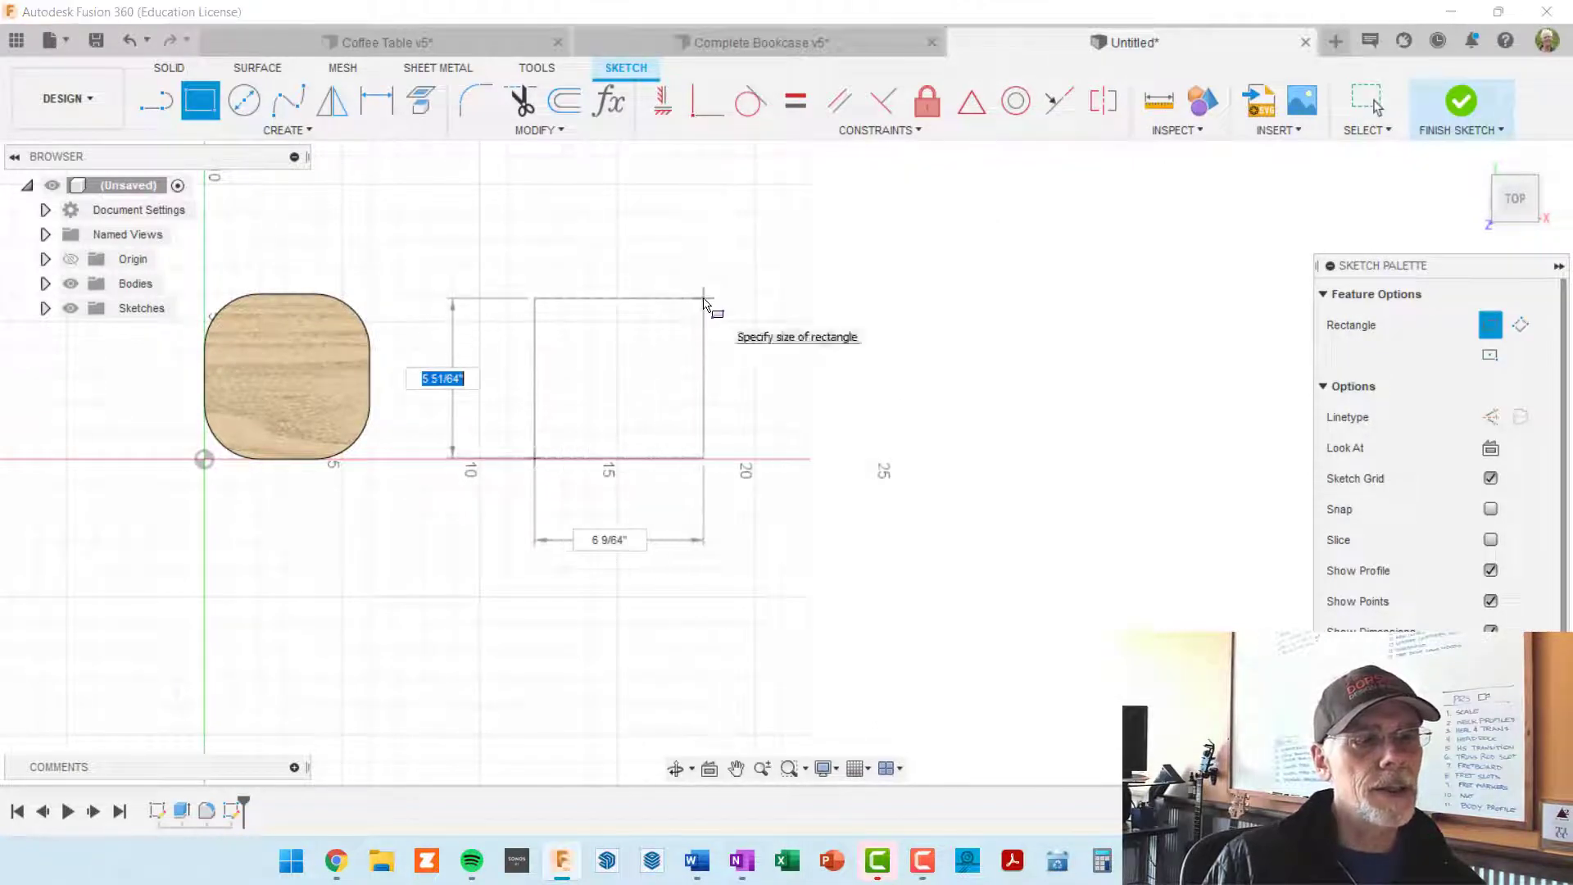
type("6")
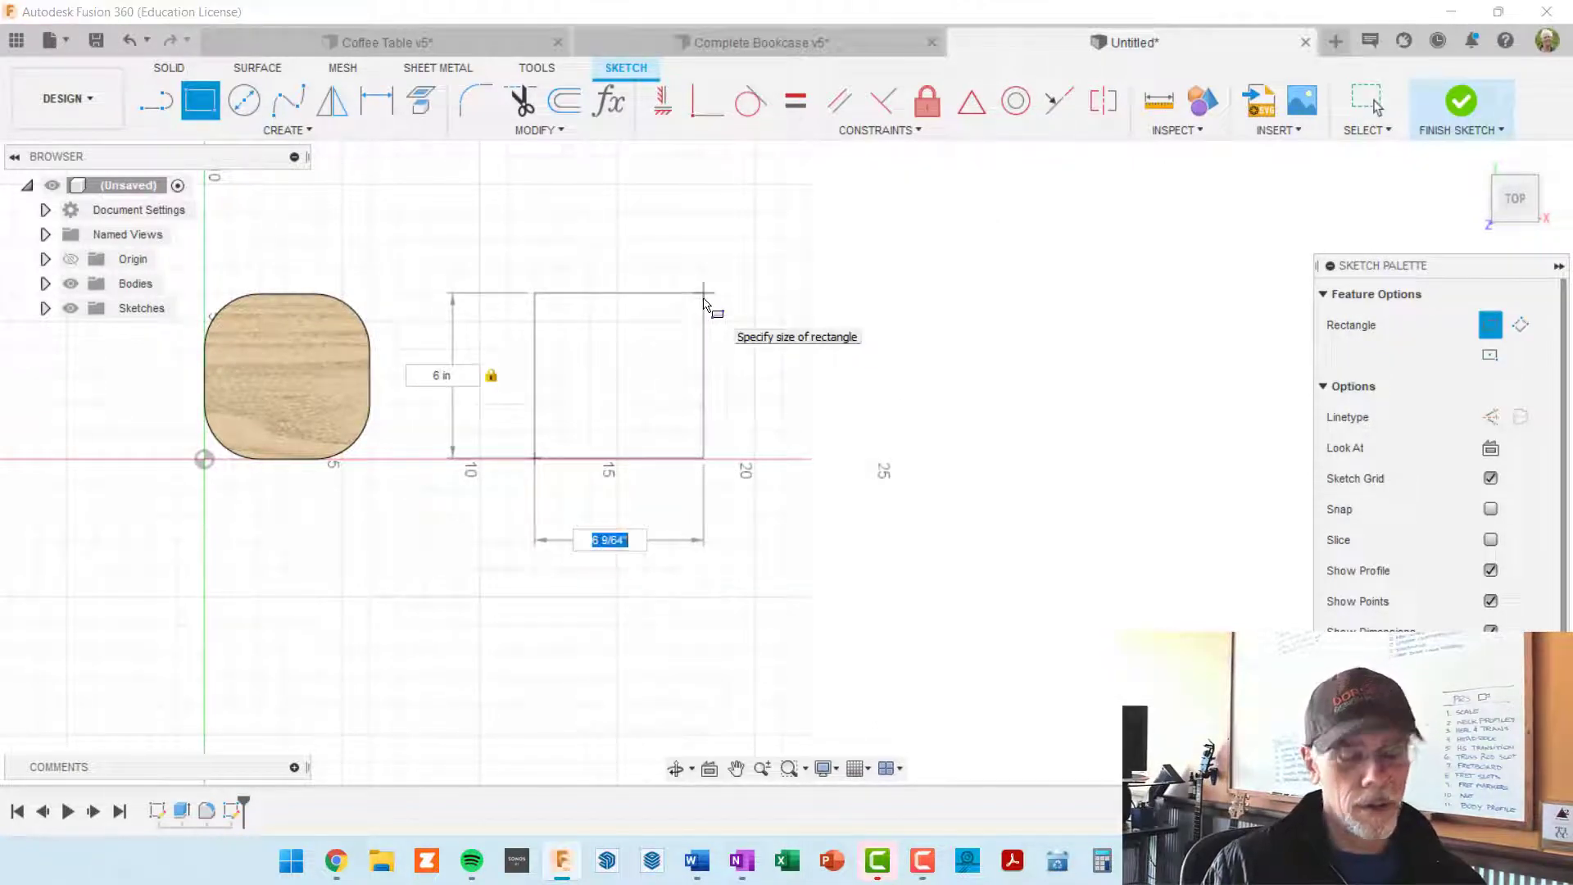
type("6")
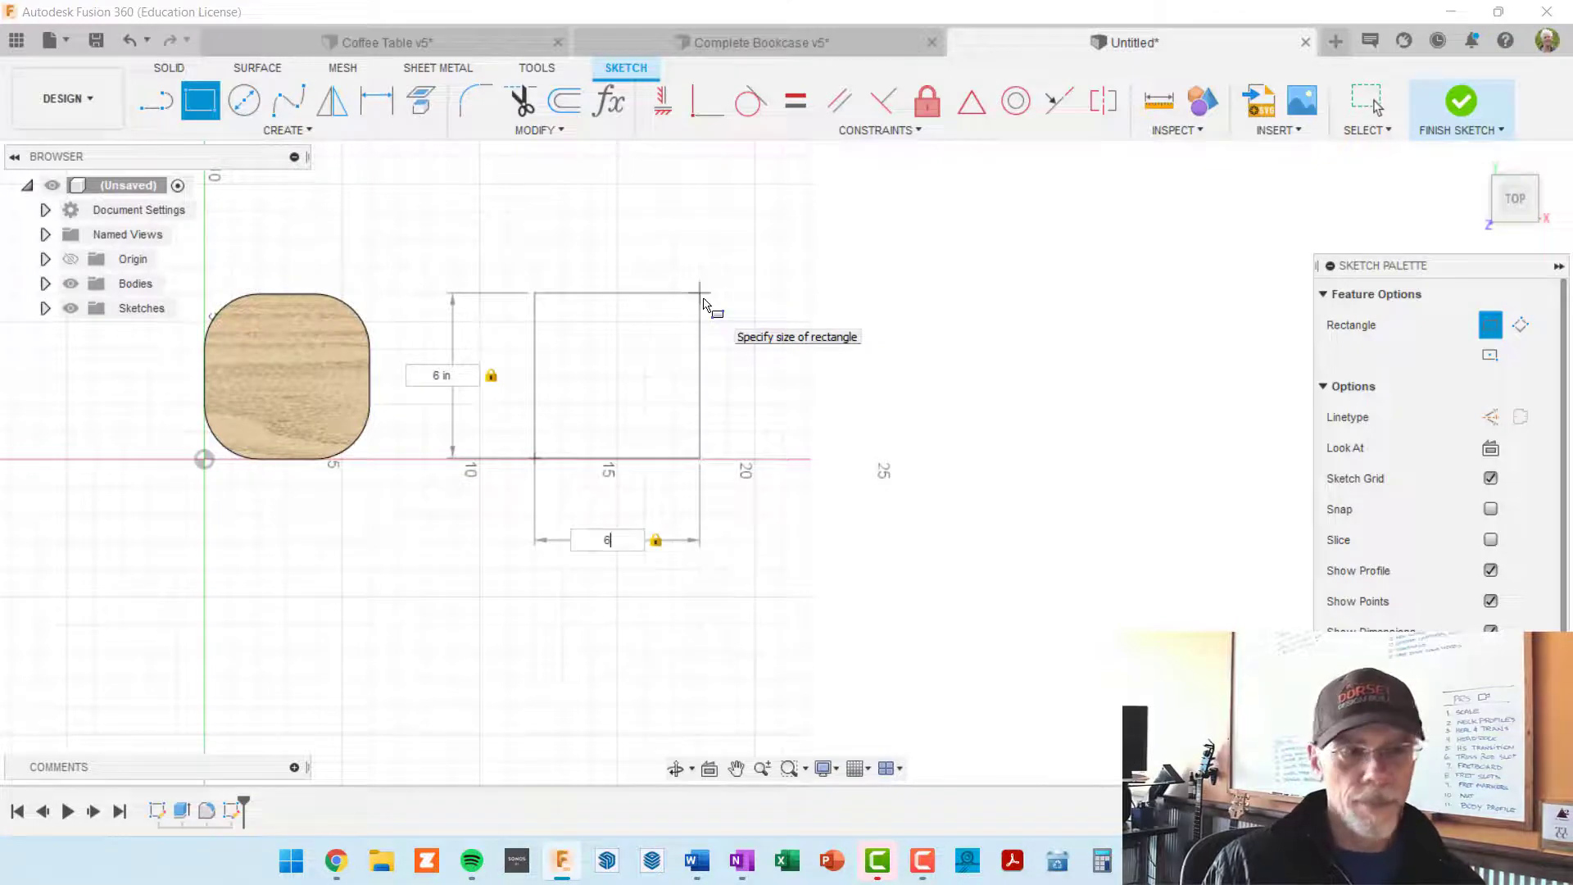
key("Return")
key("Escape")
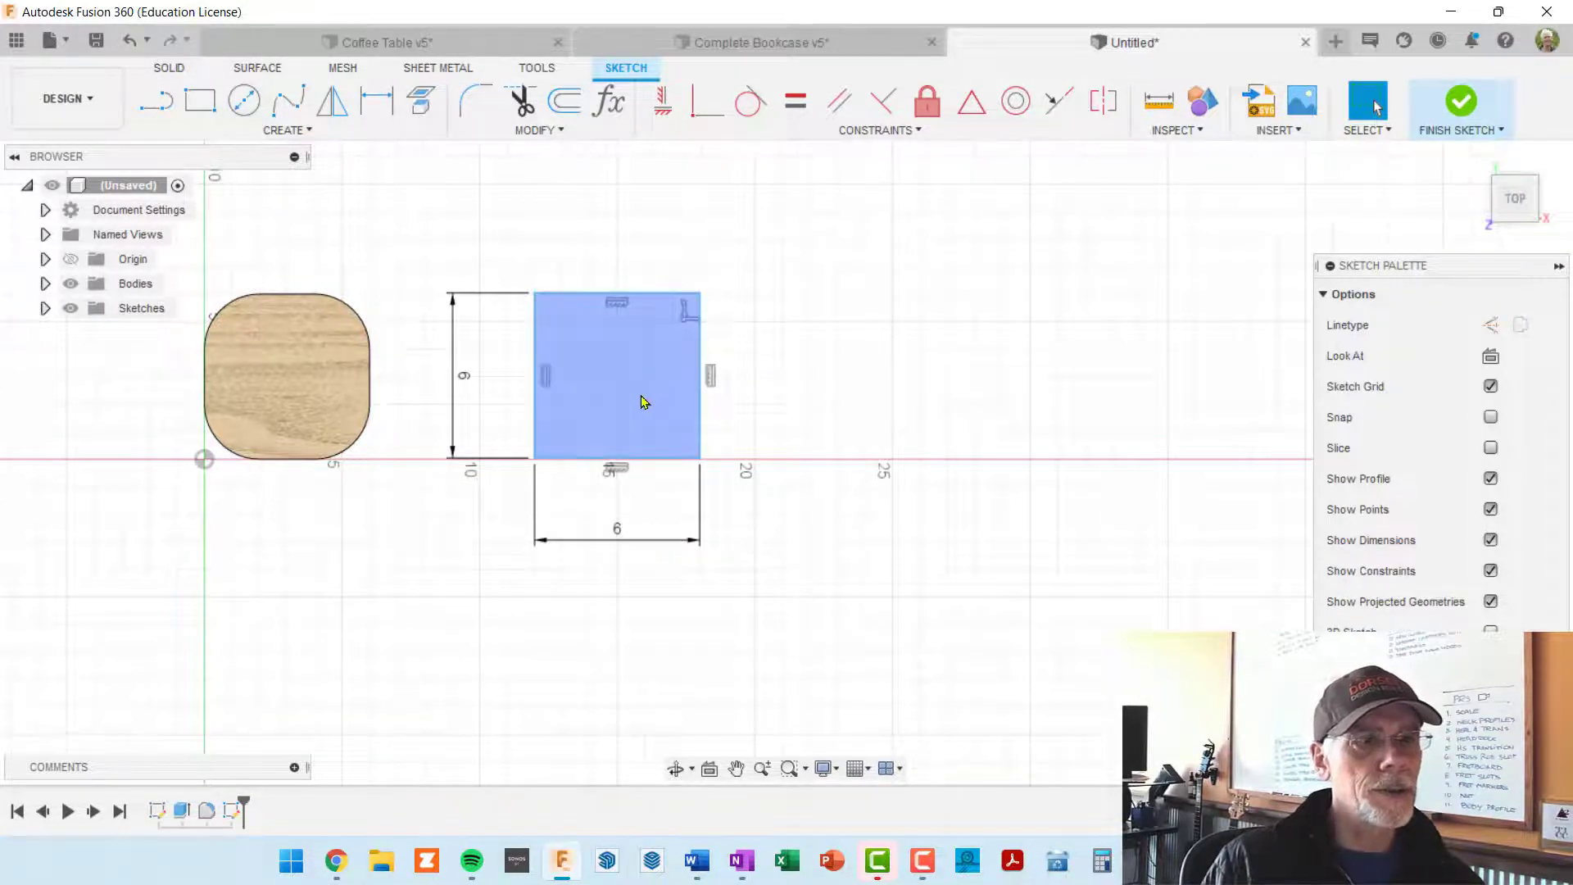
Step: Start a sketch fillet and round the two upper corners of the new square
scroll(642, 396, "up", 2)
scroll(647, 401, "down", 1)
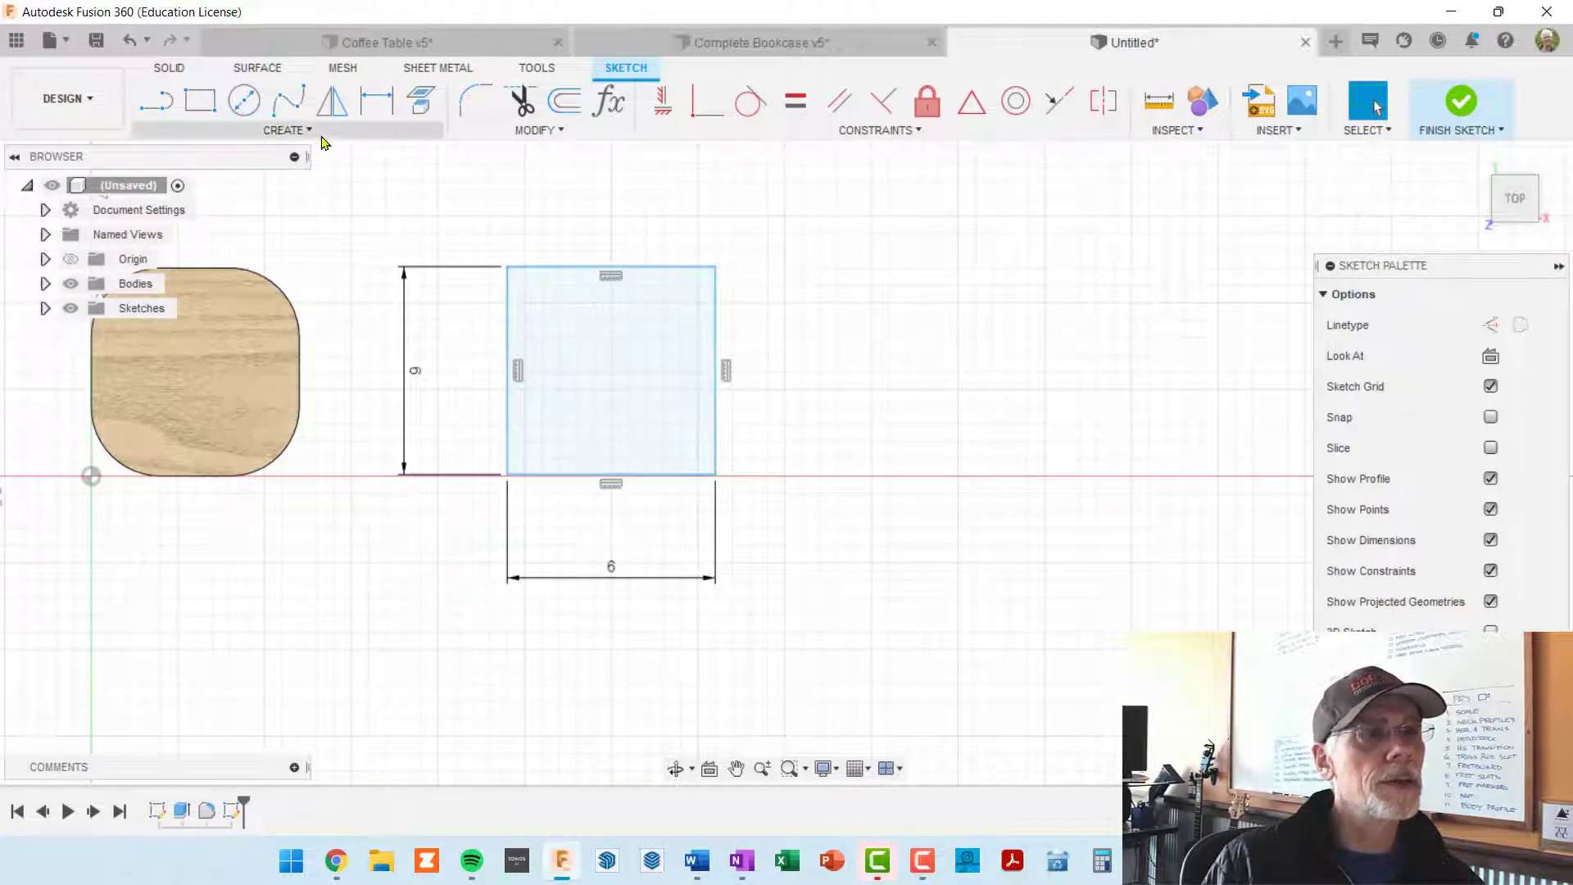
left_click(514, 133)
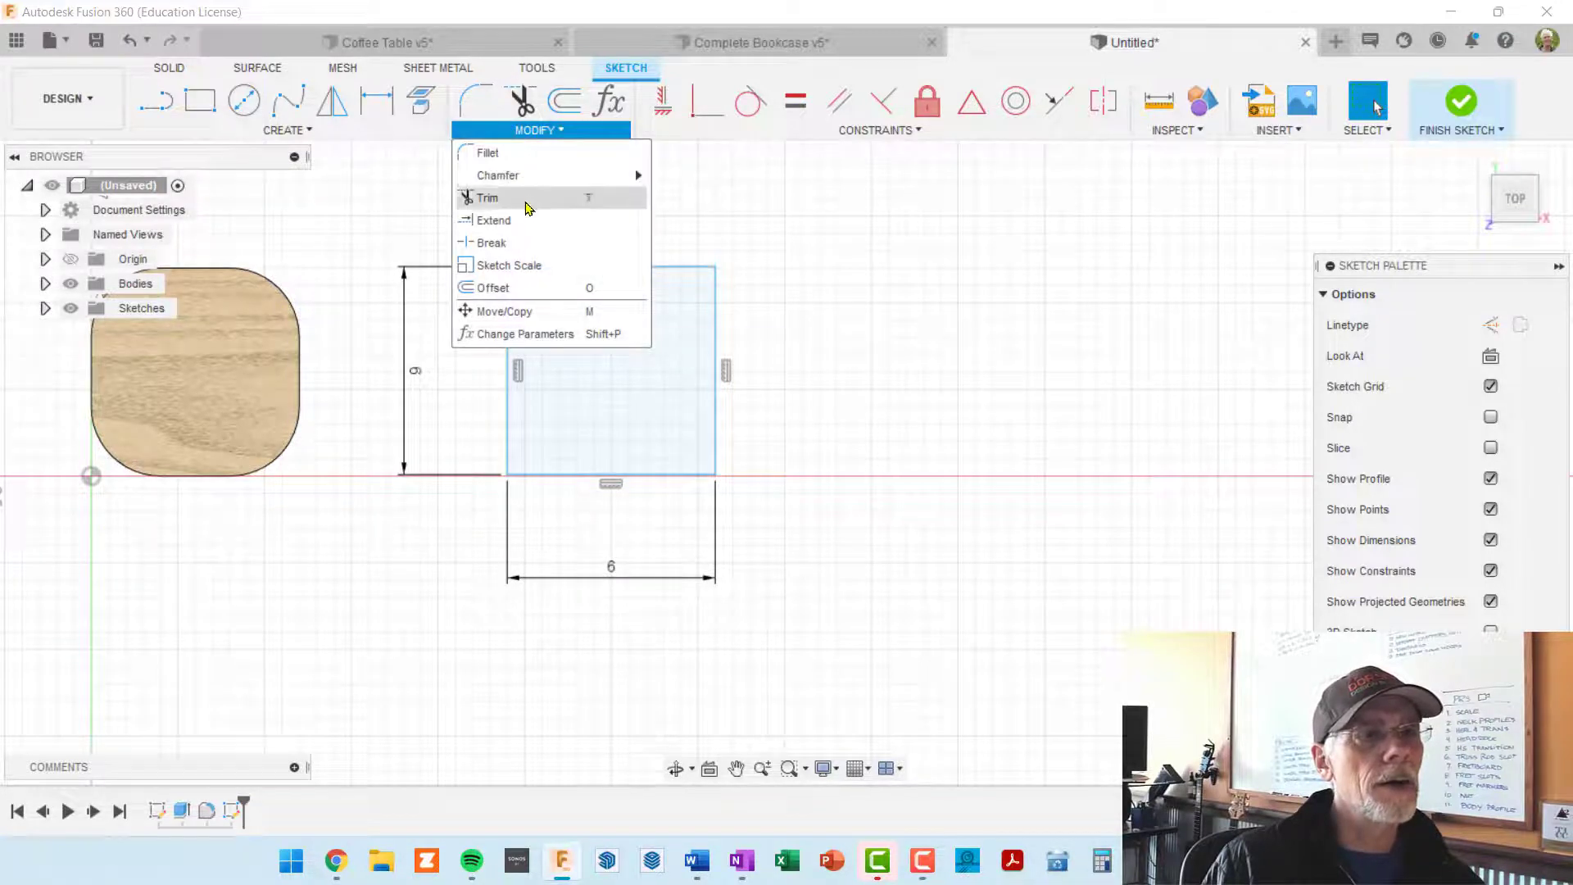
left_click(488, 153)
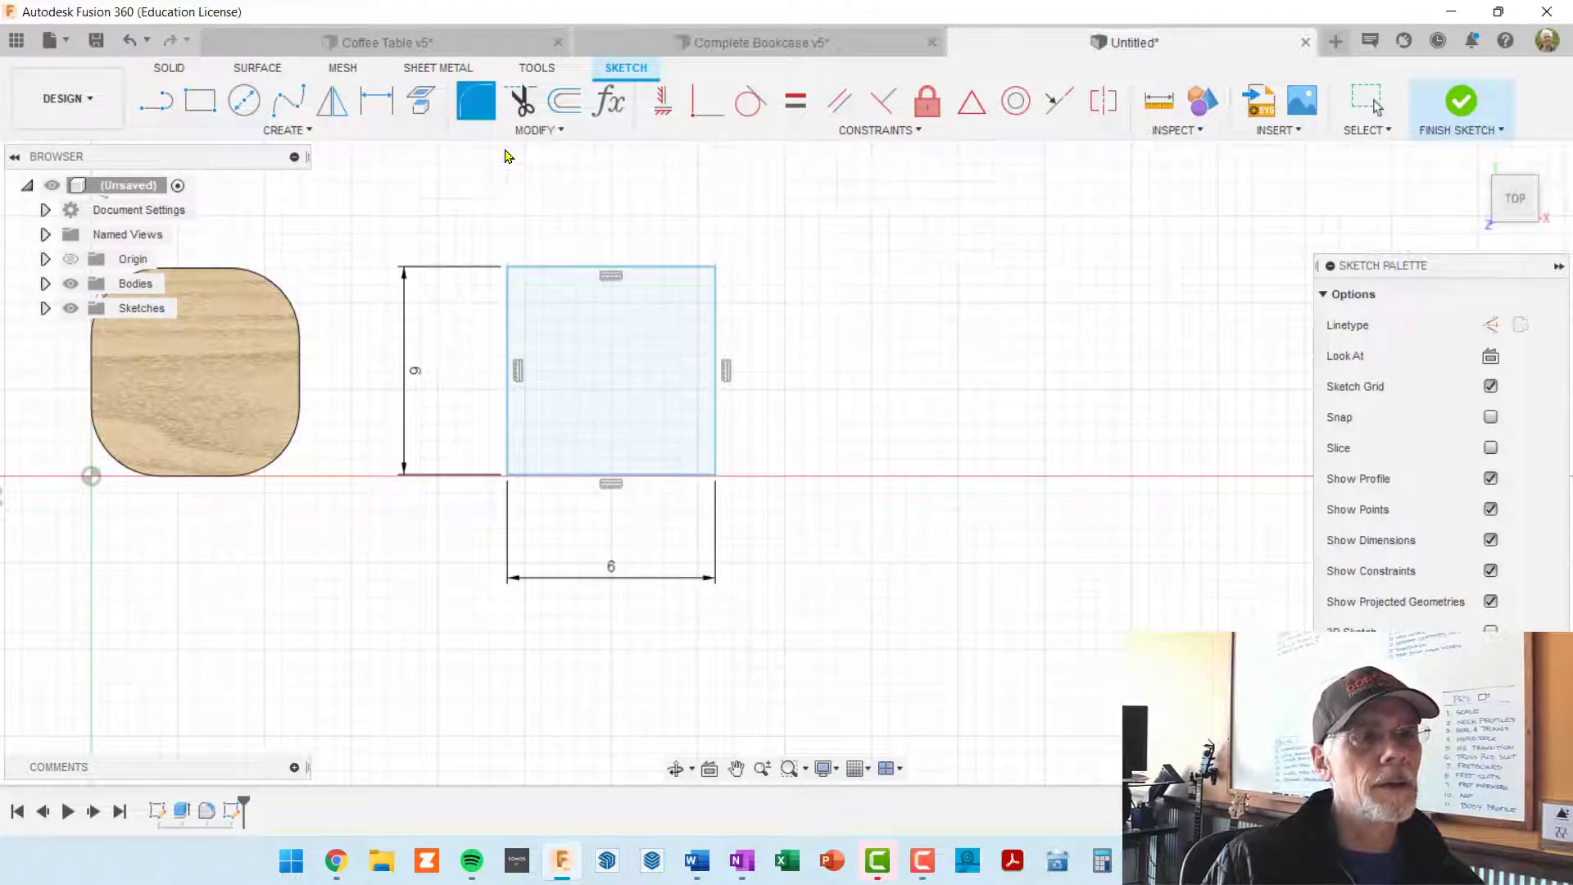
left_click(507, 306)
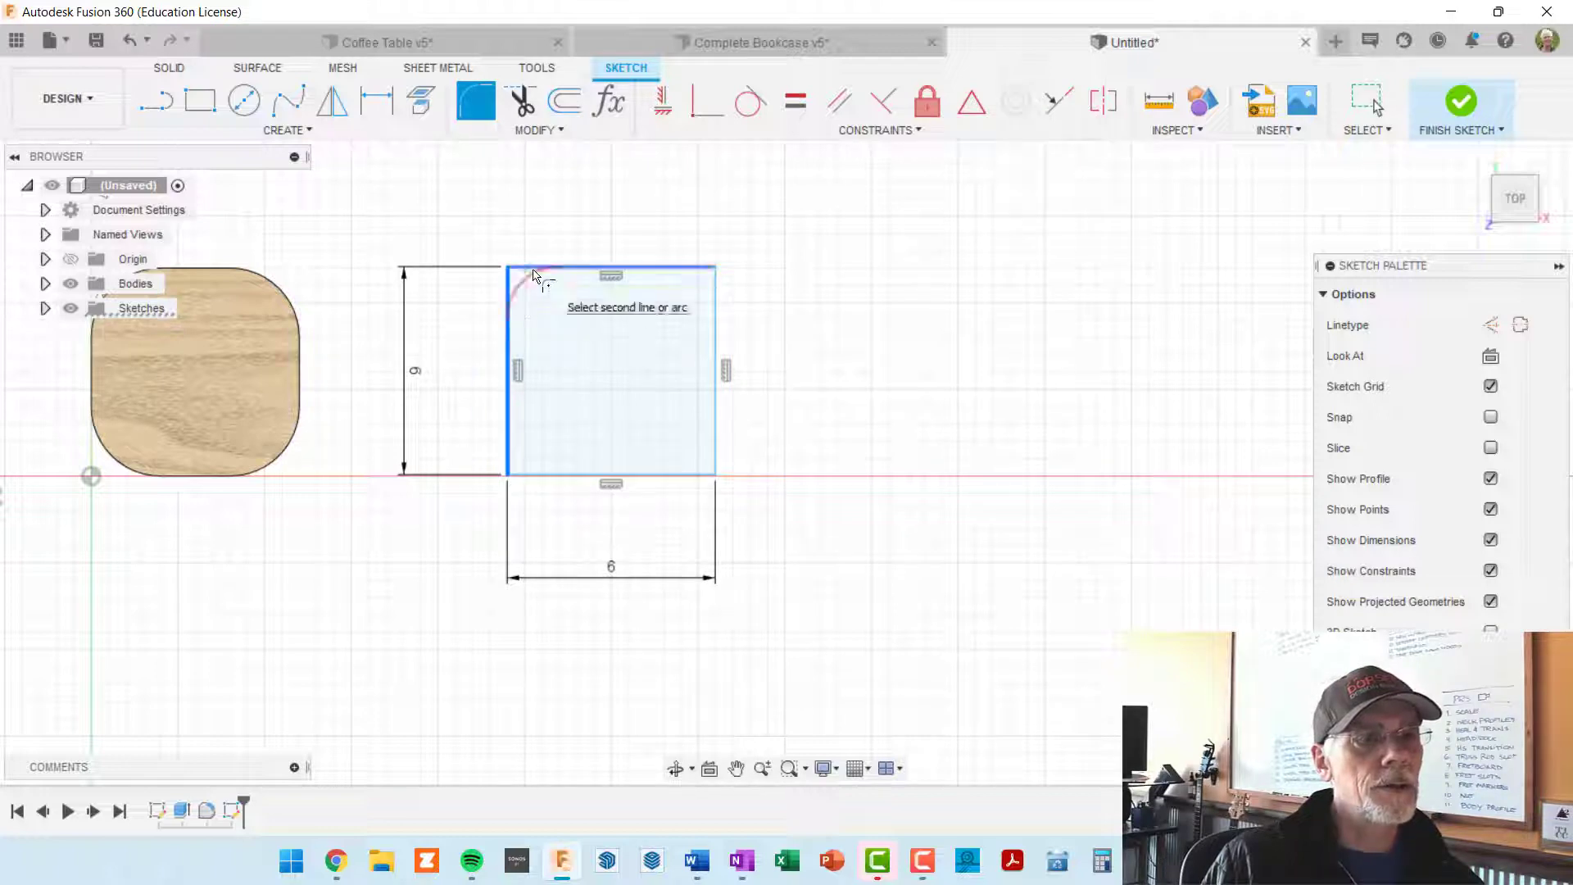
left_click(533, 275)
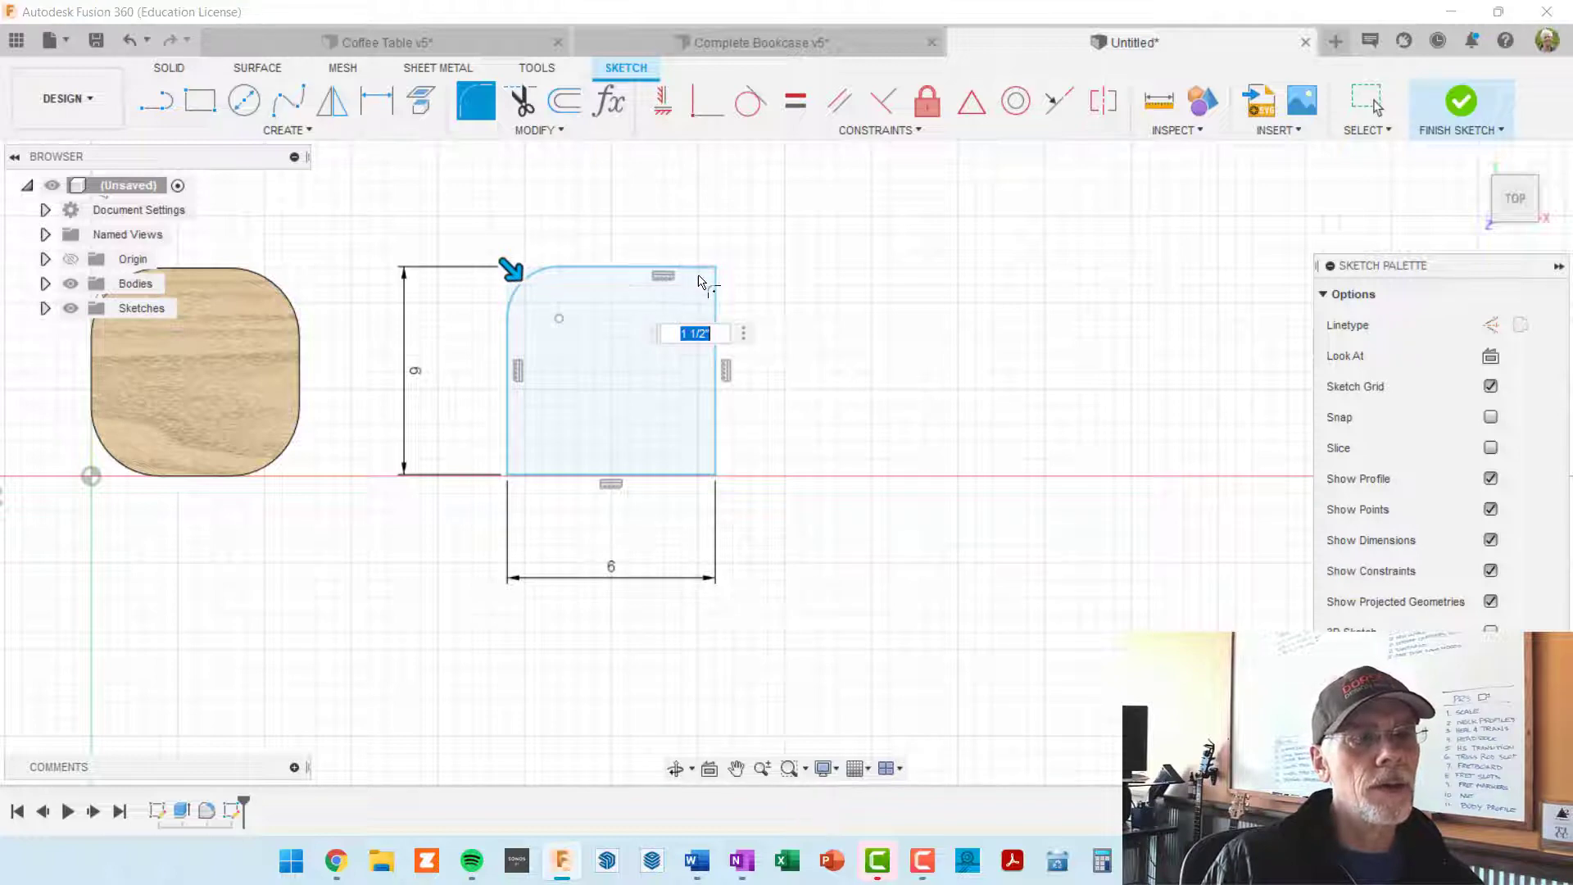
scroll(700, 283, "up", 2)
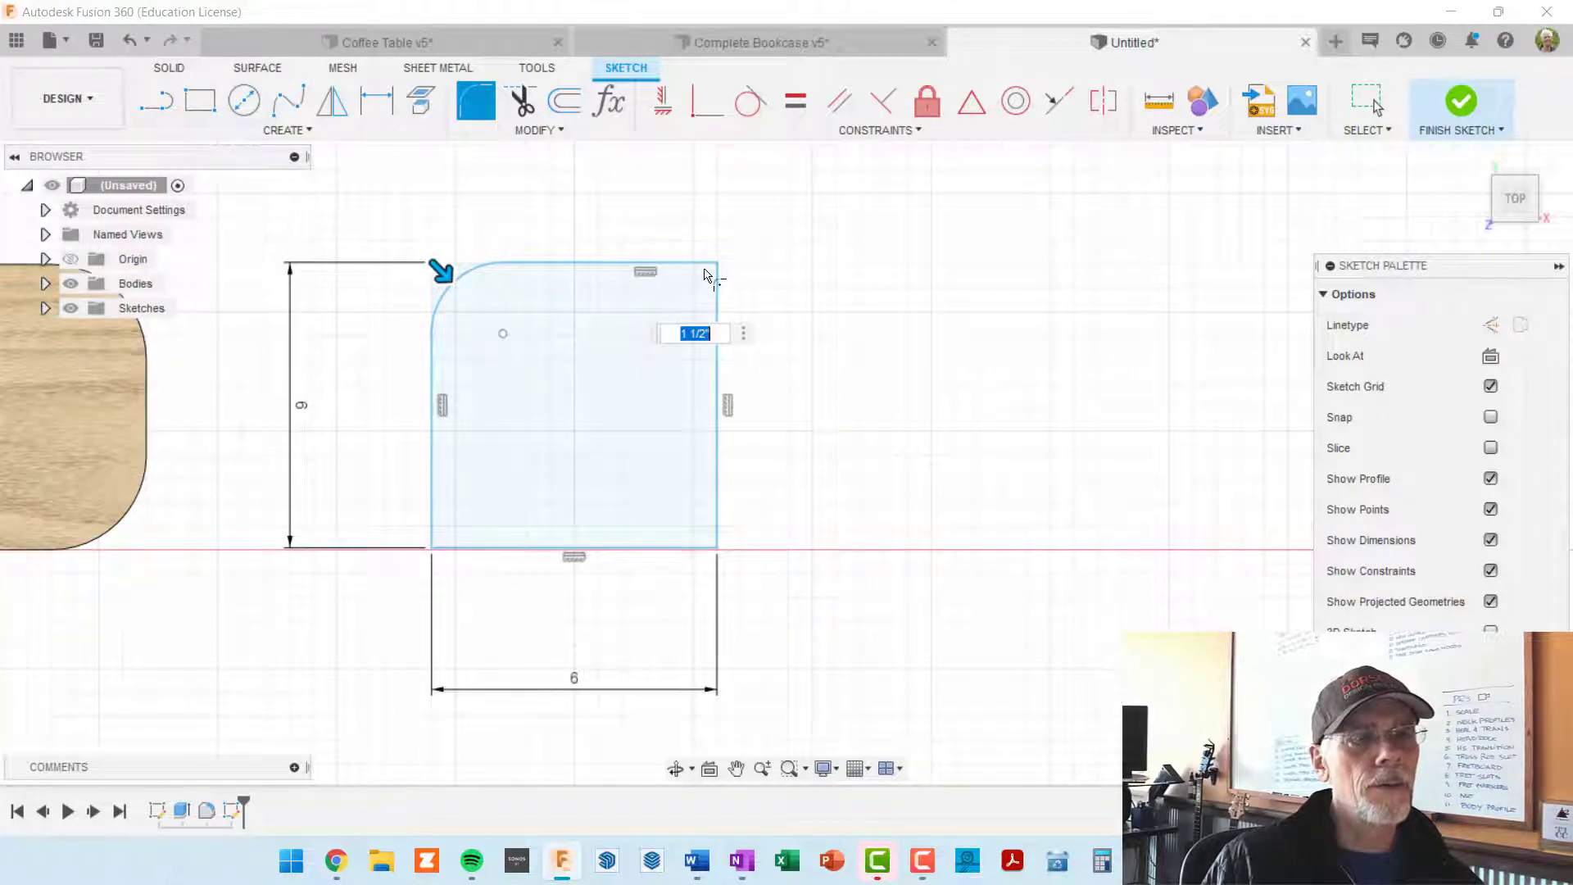
scroll(706, 279, "up", 1)
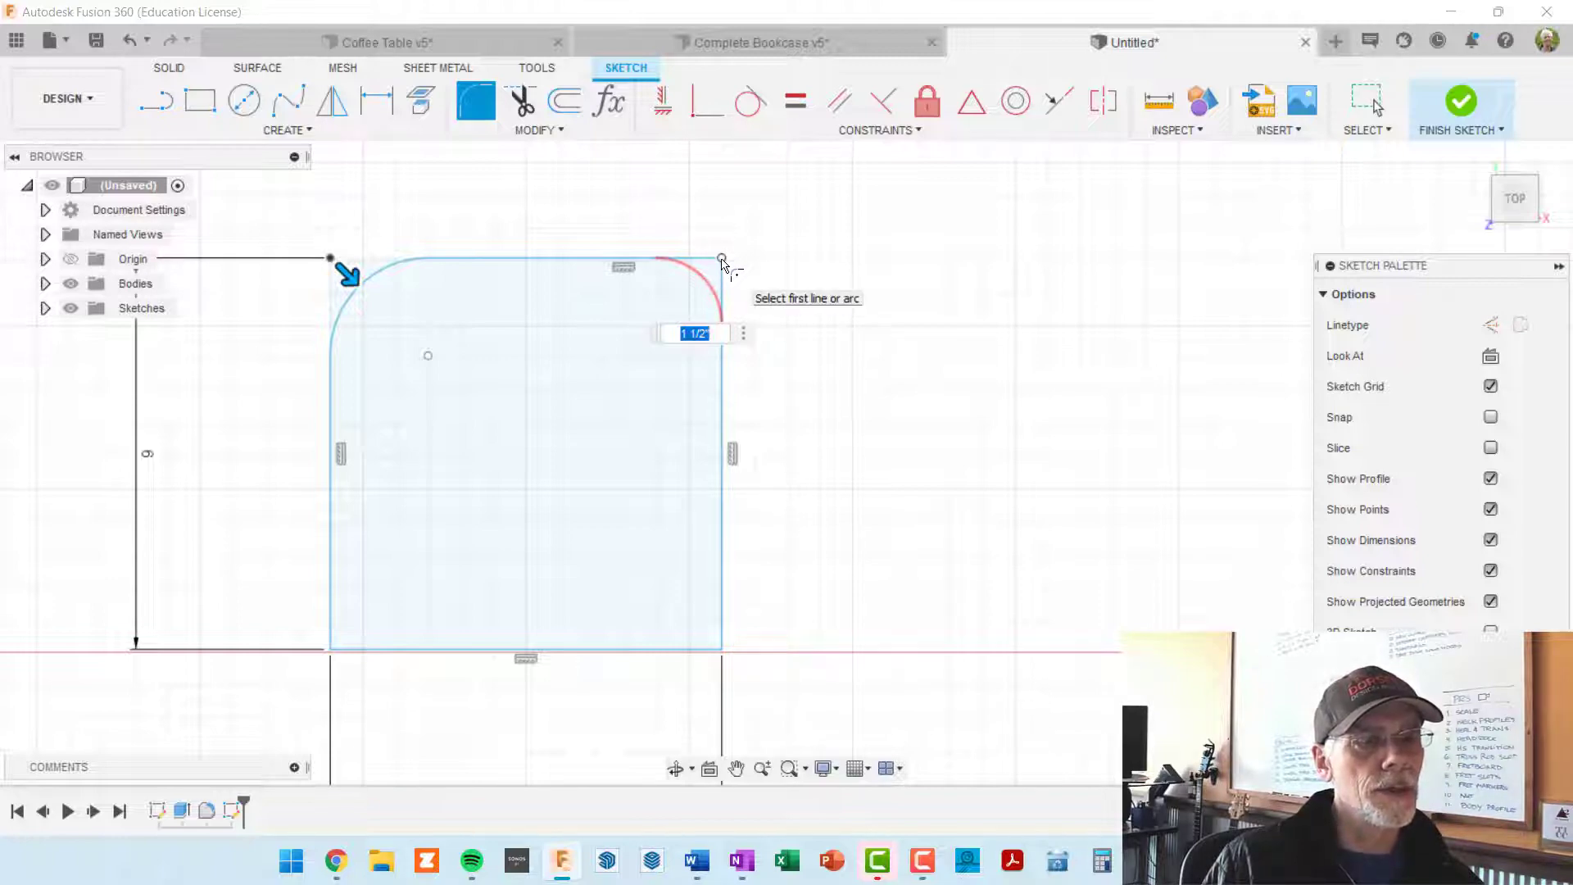
left_click(721, 261)
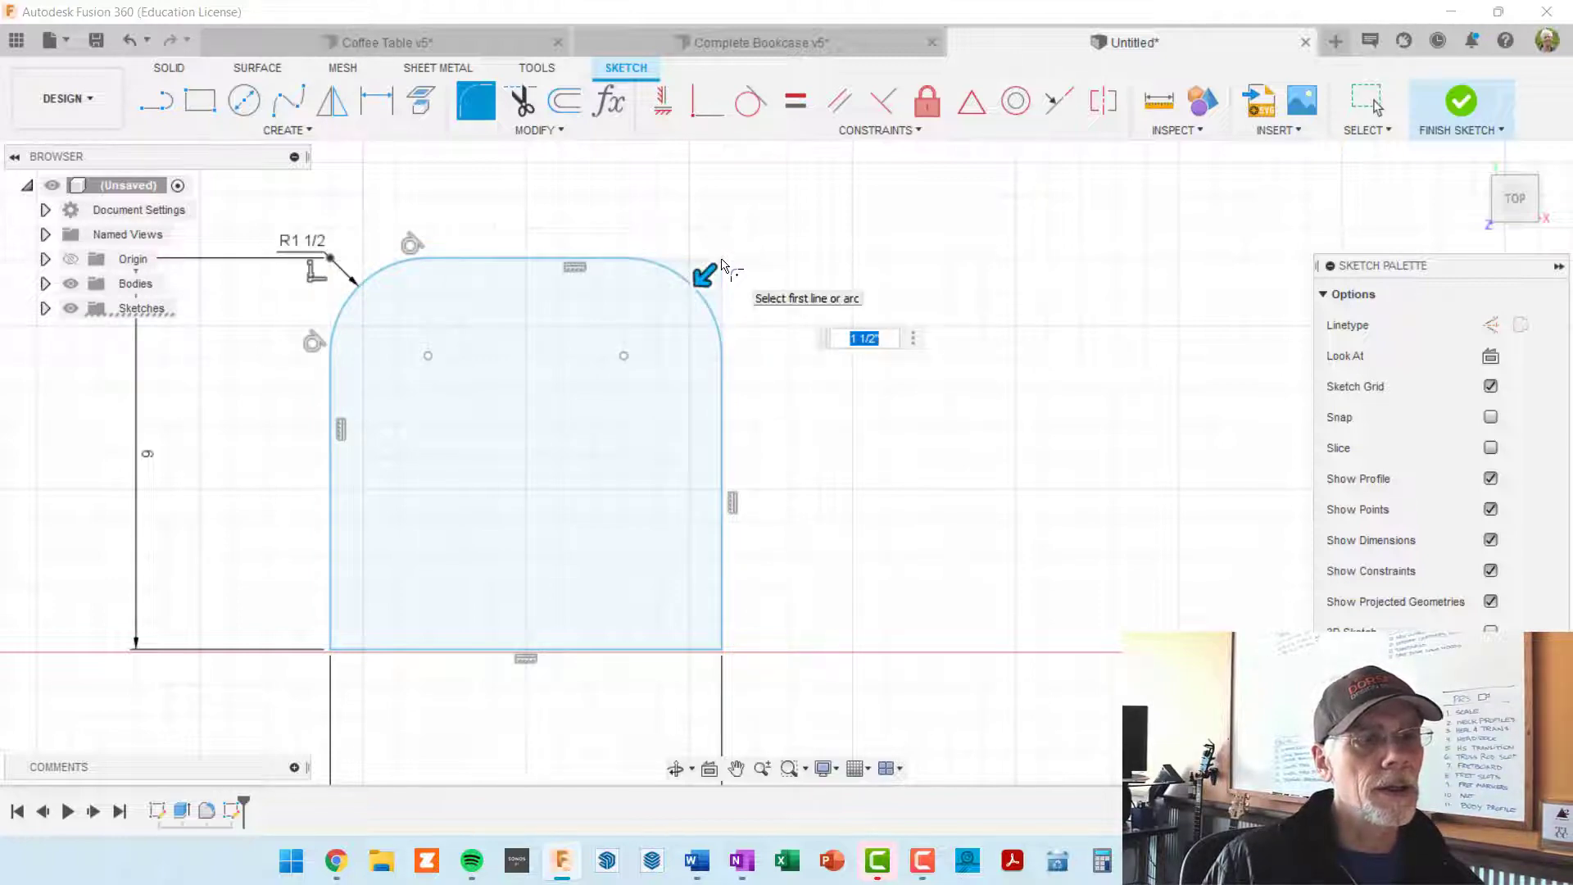
Step: Add the square's two lower corners to the same sketch fillet
scroll(702, 479, "down", 3)
mouse_move(712, 425)
middle_mouse_down()
mouse_move(744, 292)
mouse_move(745, 305)
middle_mouse_up()
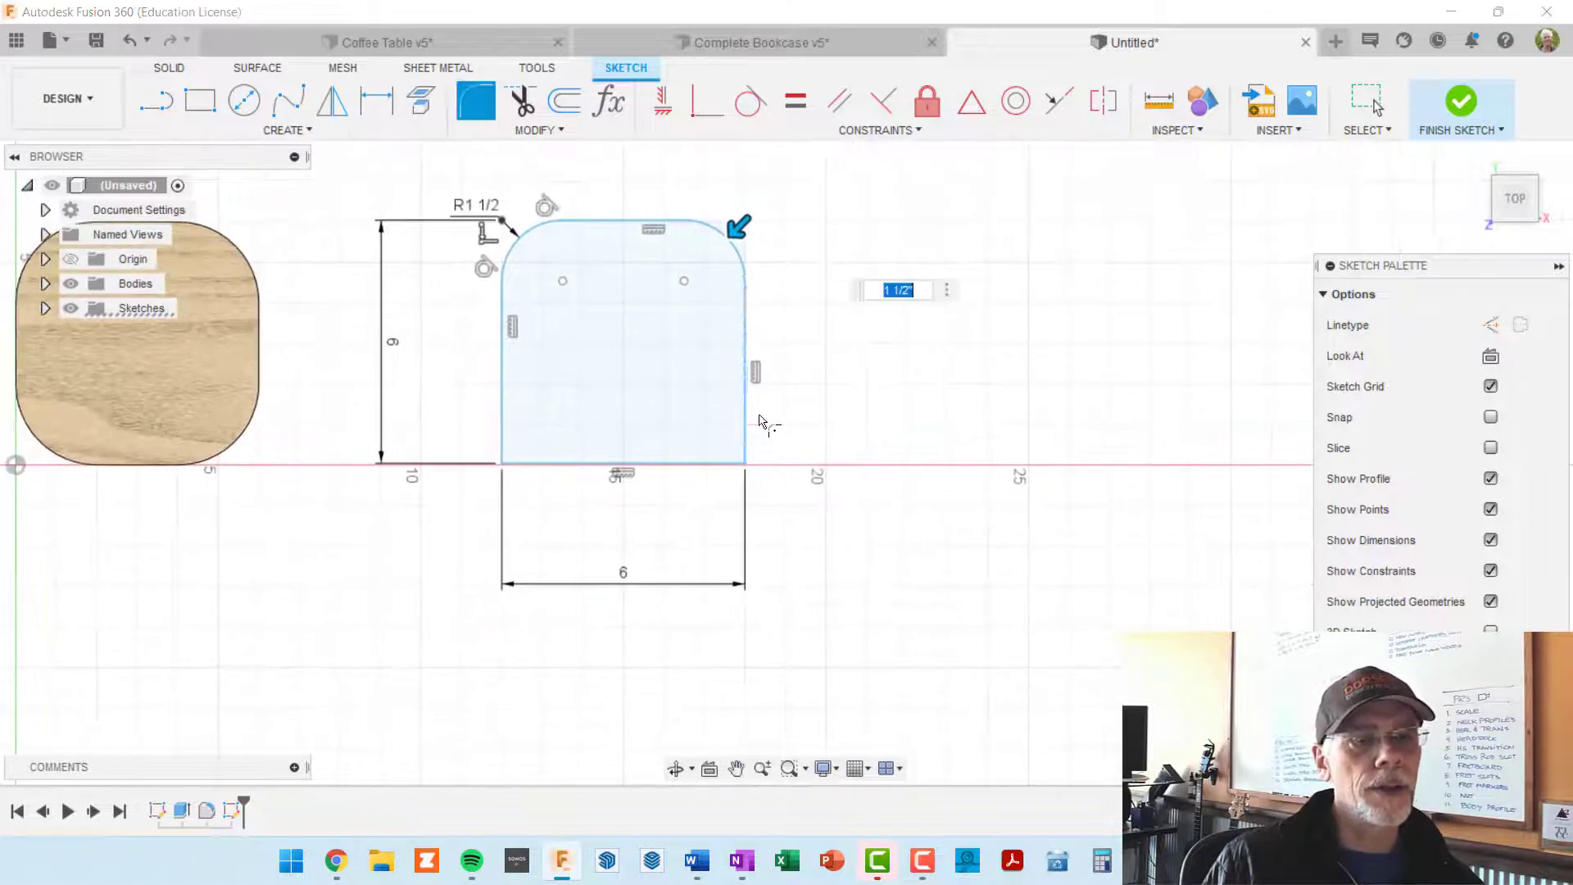
left_click(745, 464)
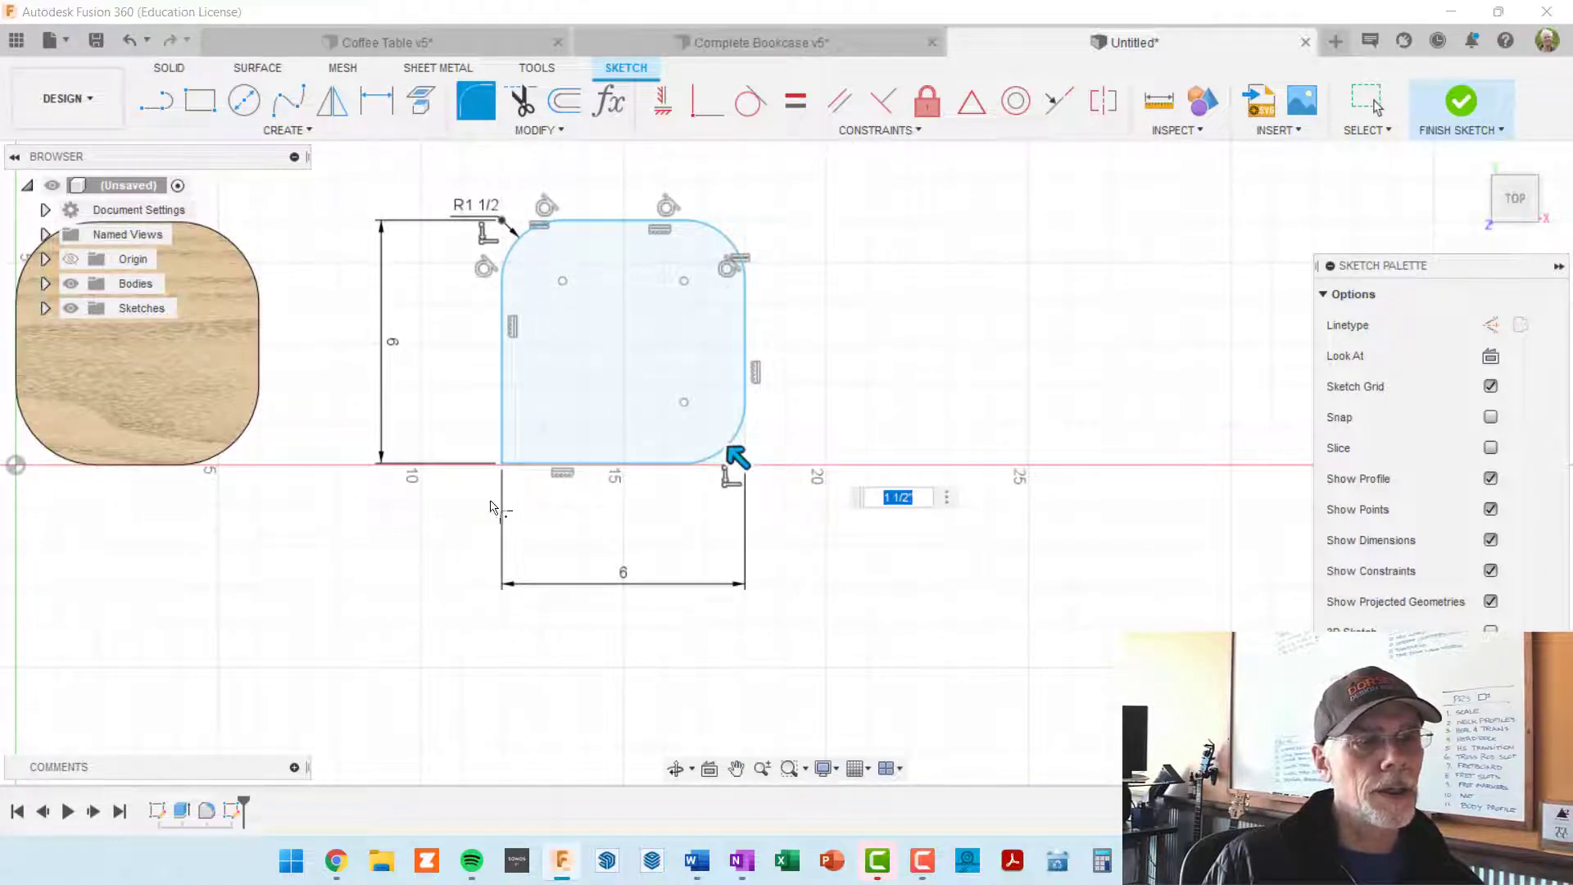
left_click(502, 464)
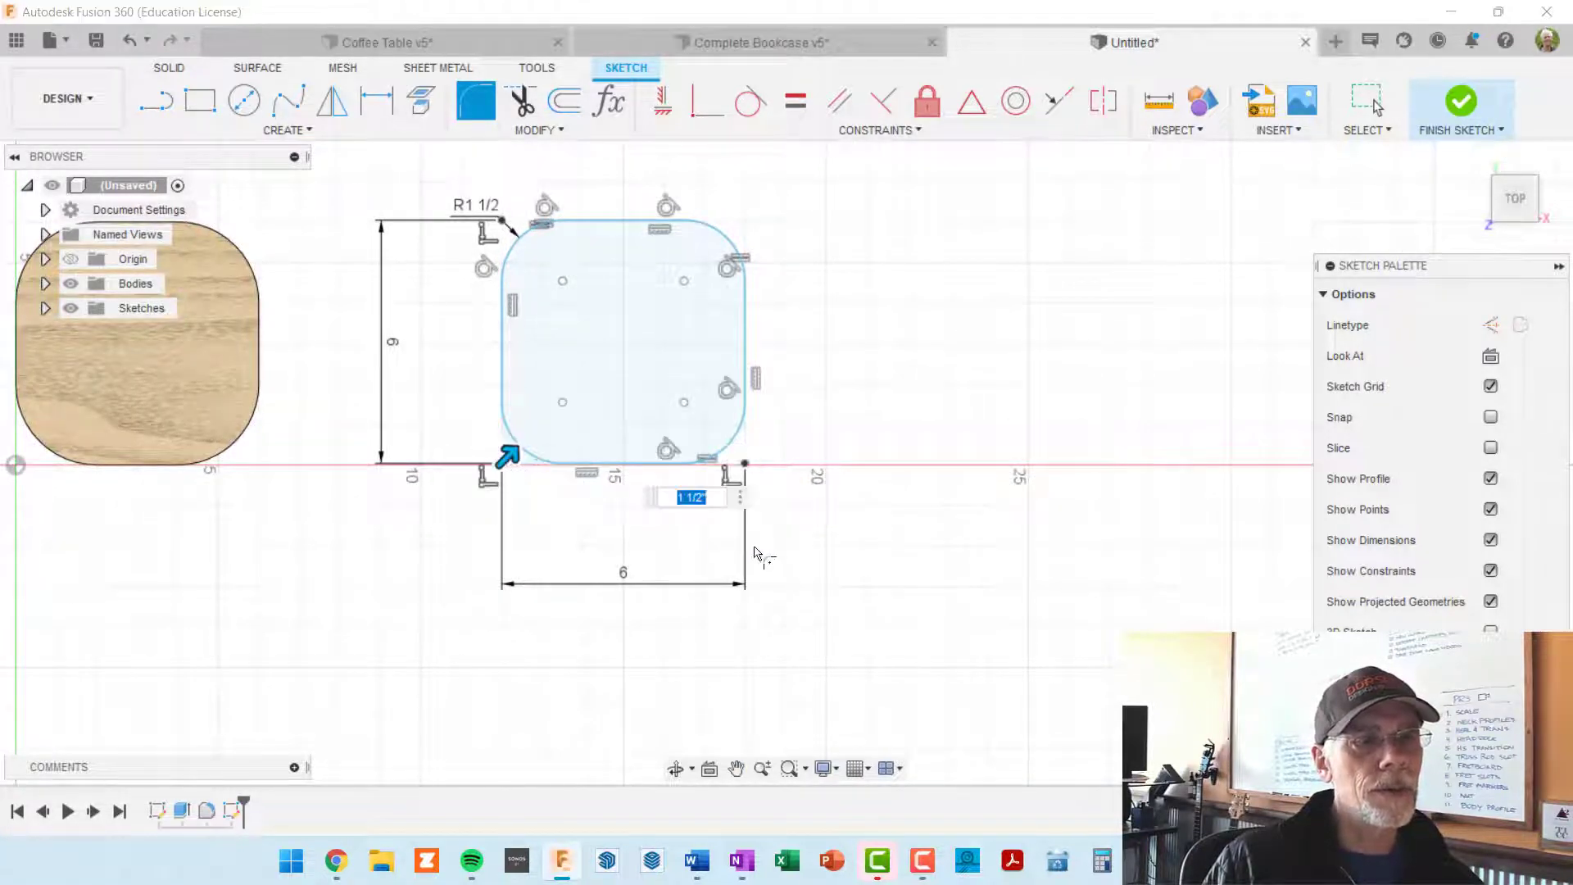
Step: Set the sketch fillet radius of the square's four corners to 2 in
scroll(778, 524, "up", 3)
scroll(749, 528, "up", 2)
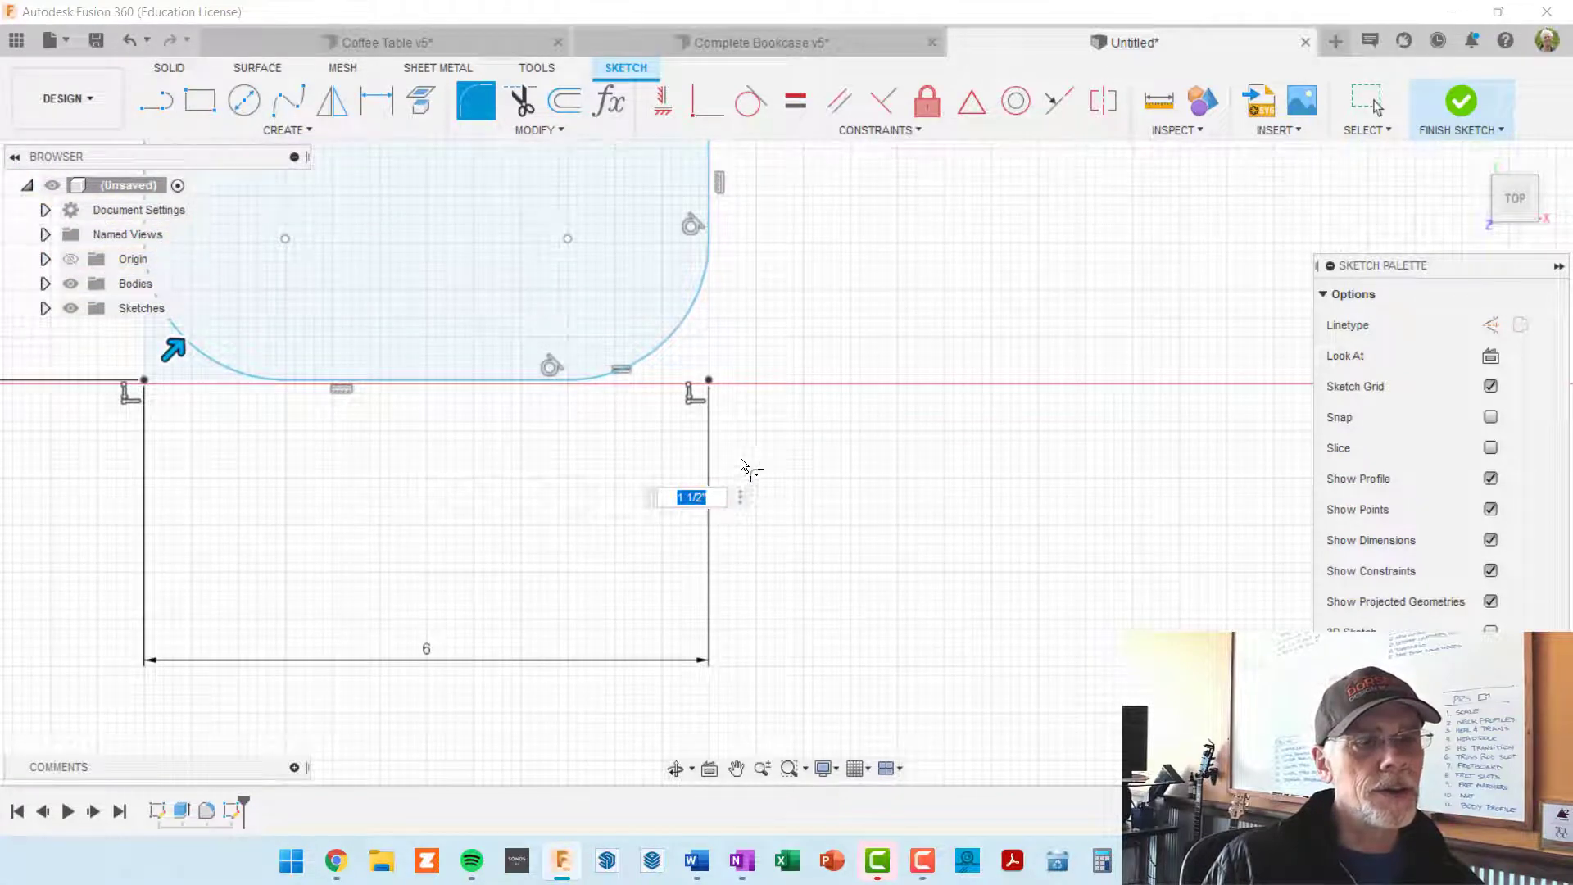
middle_click_drag(712, 372, 747, 438)
scroll(456, 525, "down", 3)
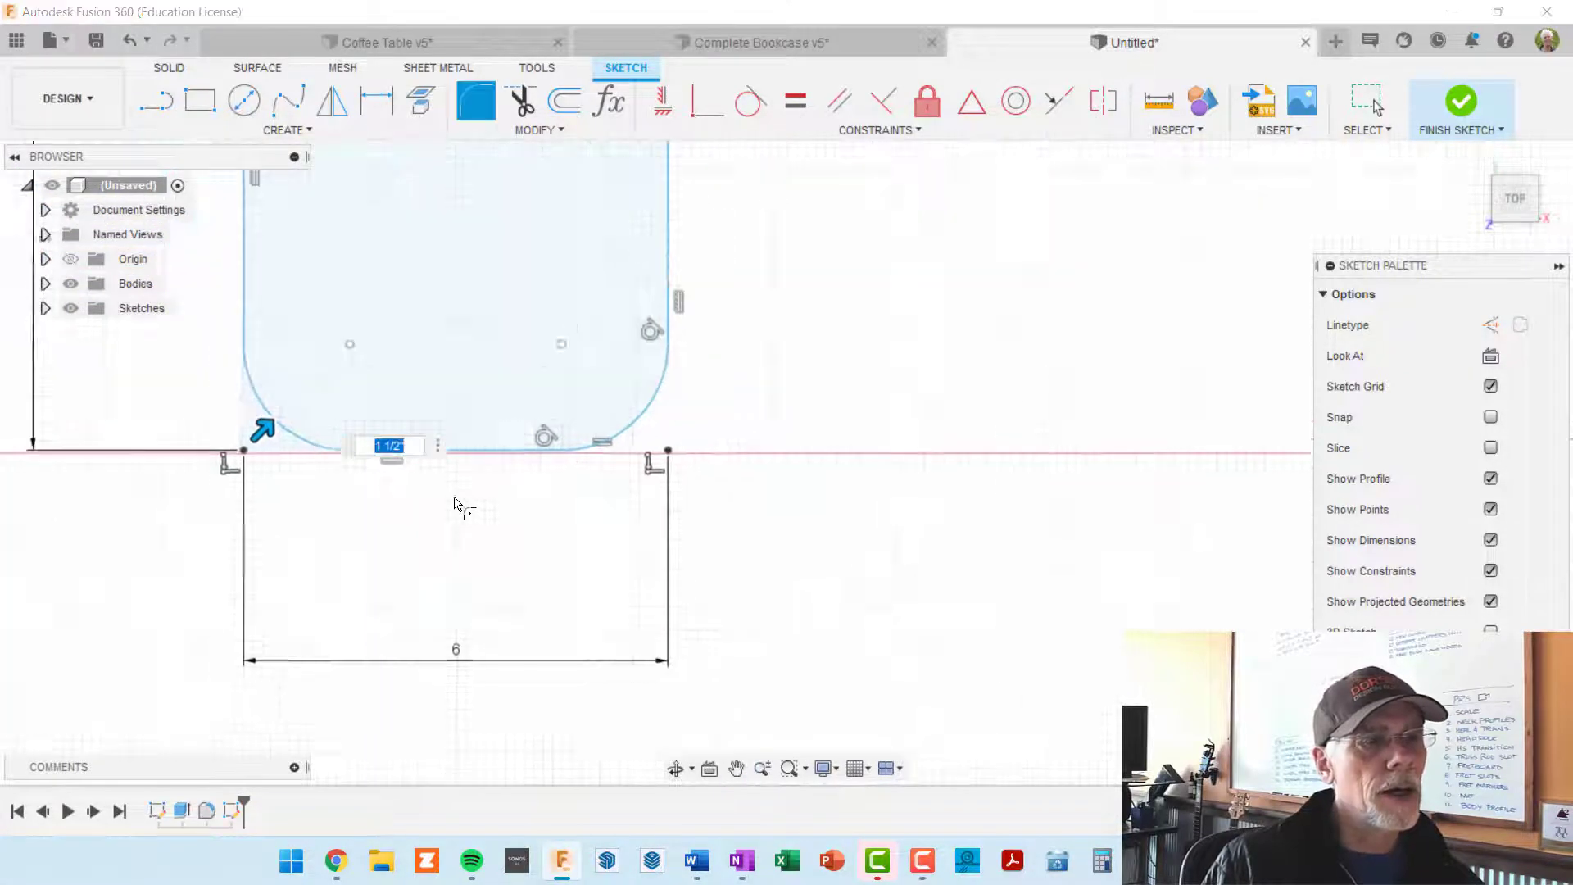
scroll(472, 449, "down", 1)
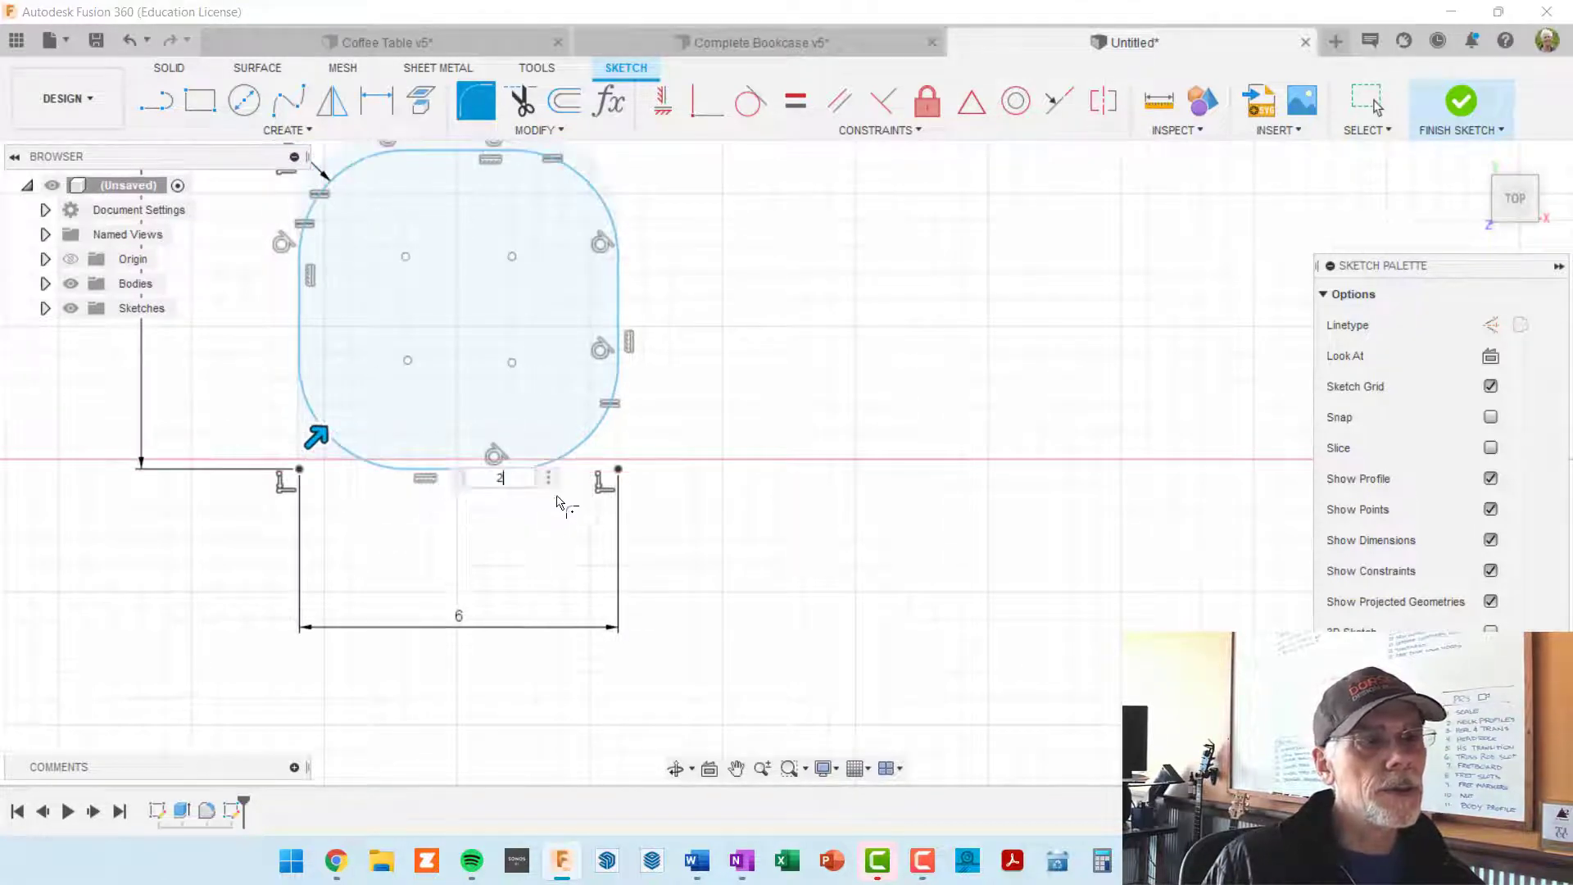
scroll(655, 354, "down", 2)
middle_click_drag(699, 344, 811, 355)
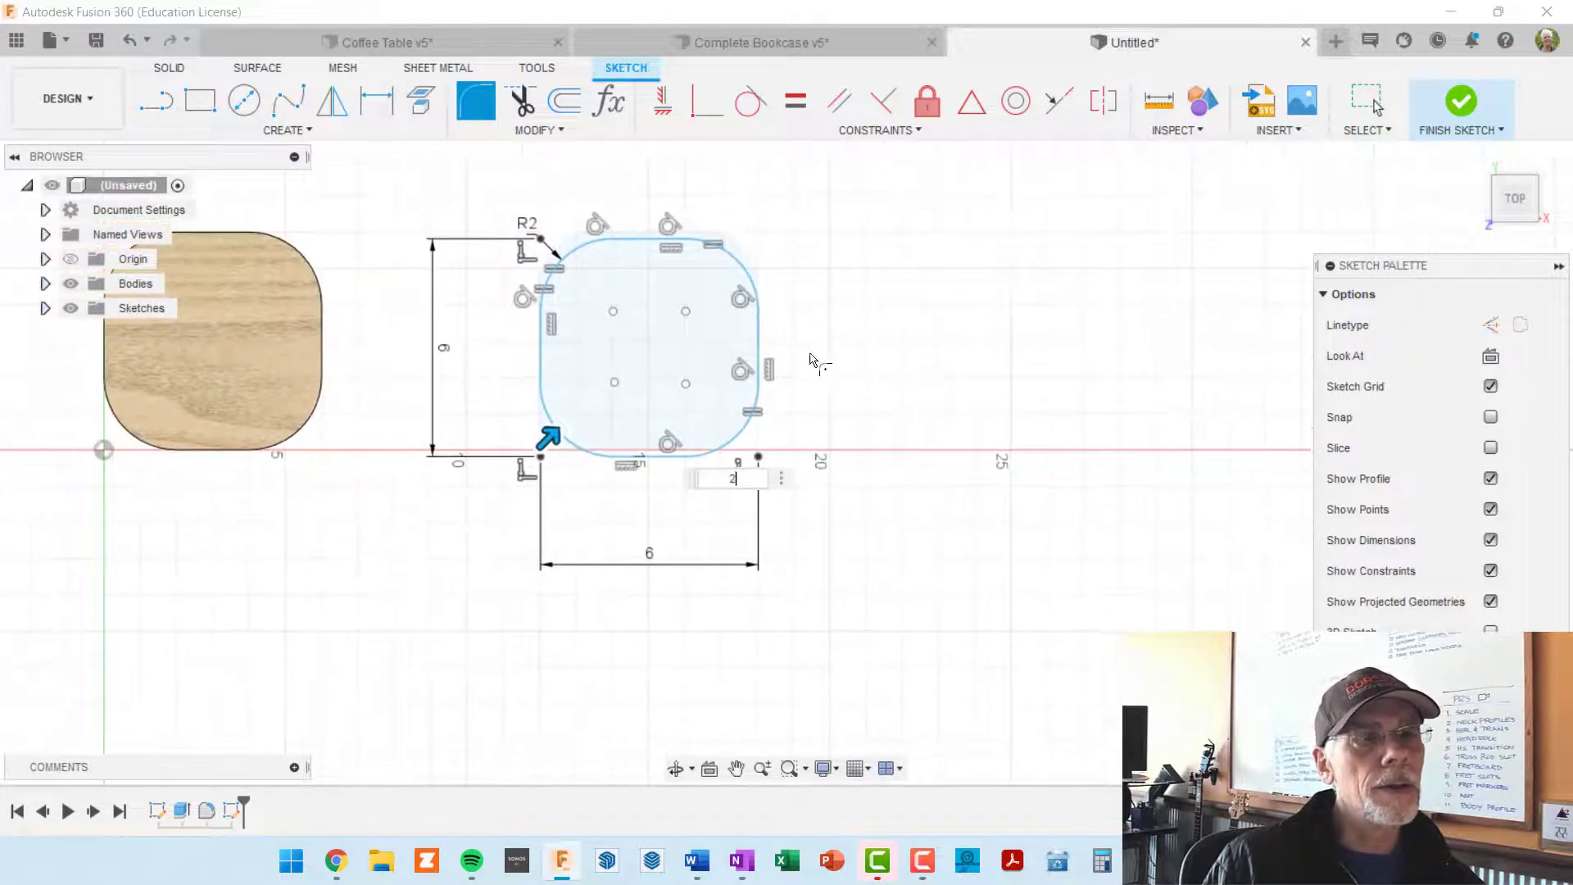
scroll(770, 290, "up", 2)
mouse_move(770, 296)
middle_mouse_down()
mouse_move(876, 294)
mouse_move(942, 328)
middle_mouse_up()
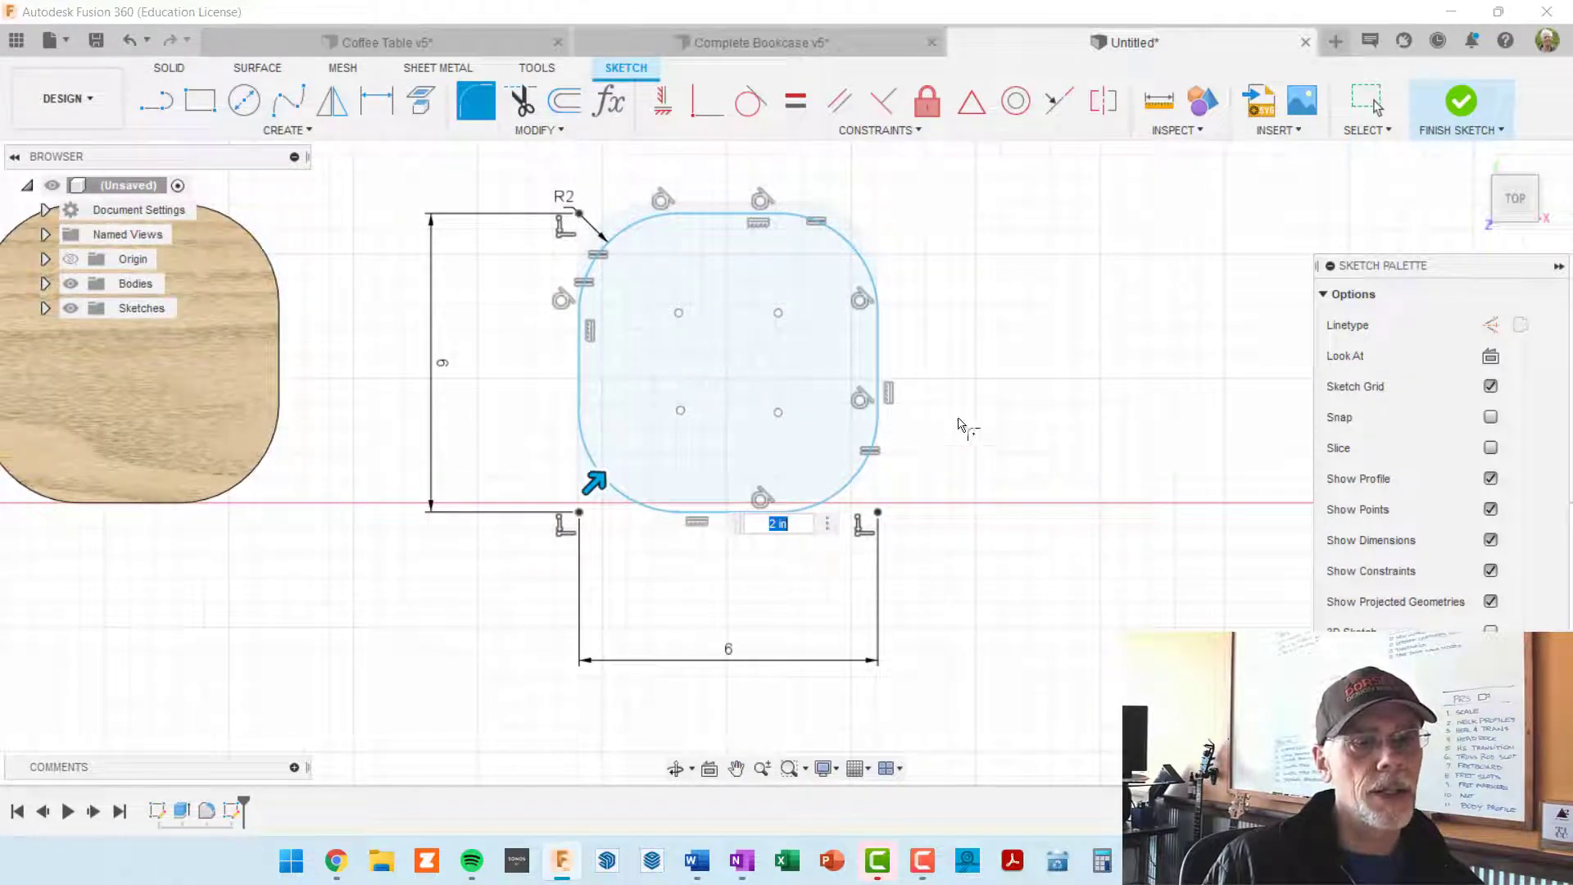
middle_click_drag(997, 465, 937, 410)
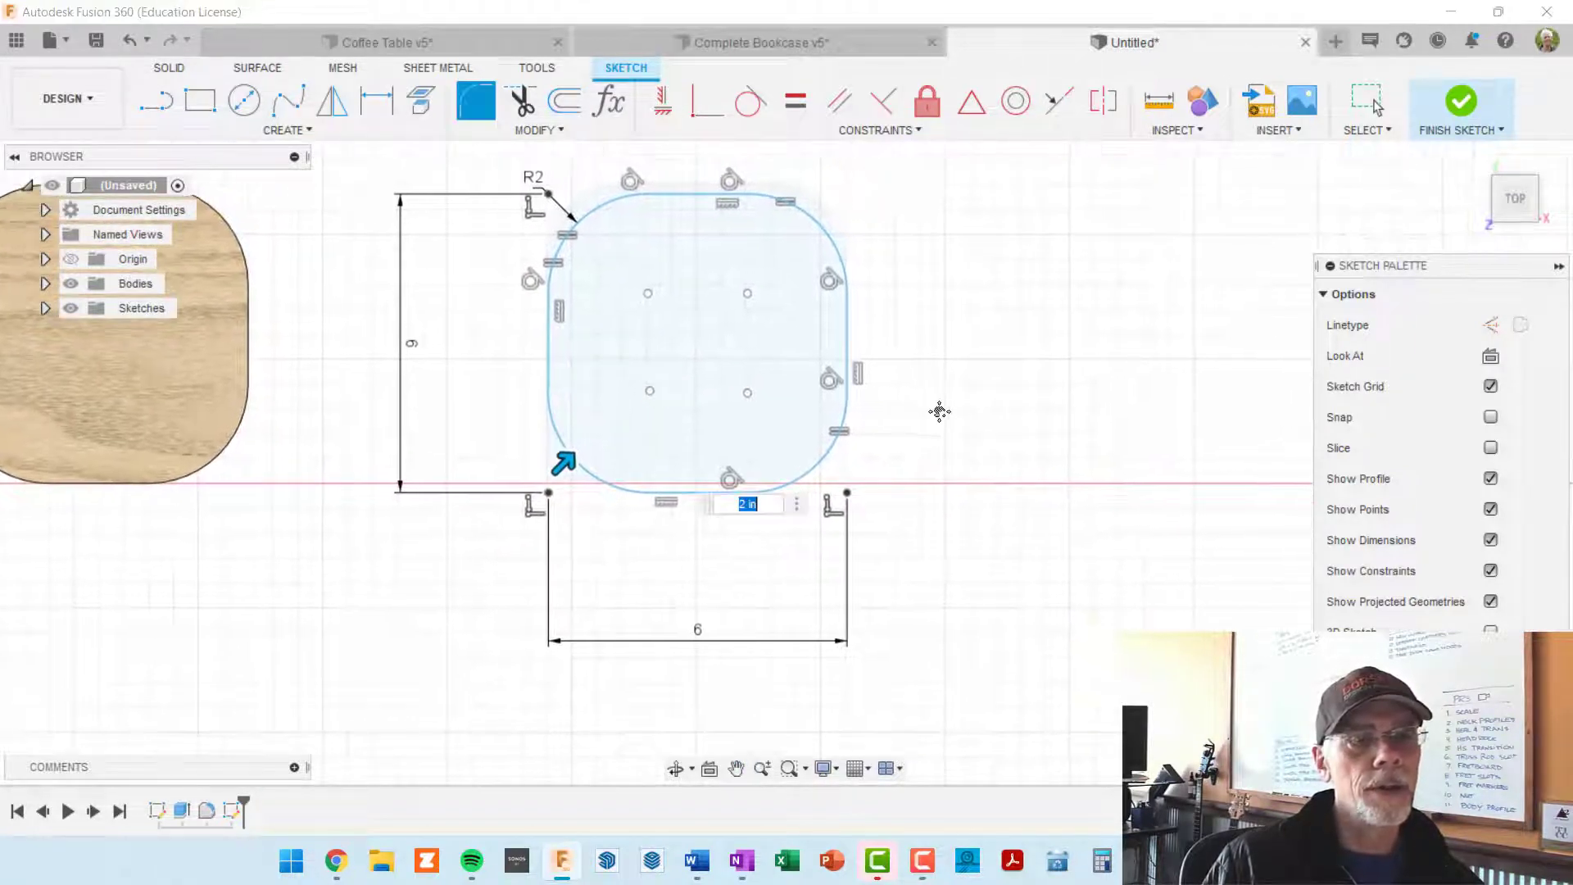
Step: Finish the sketch and extrude the rounded square upward as a new body beside the first block
left_click(1460, 102)
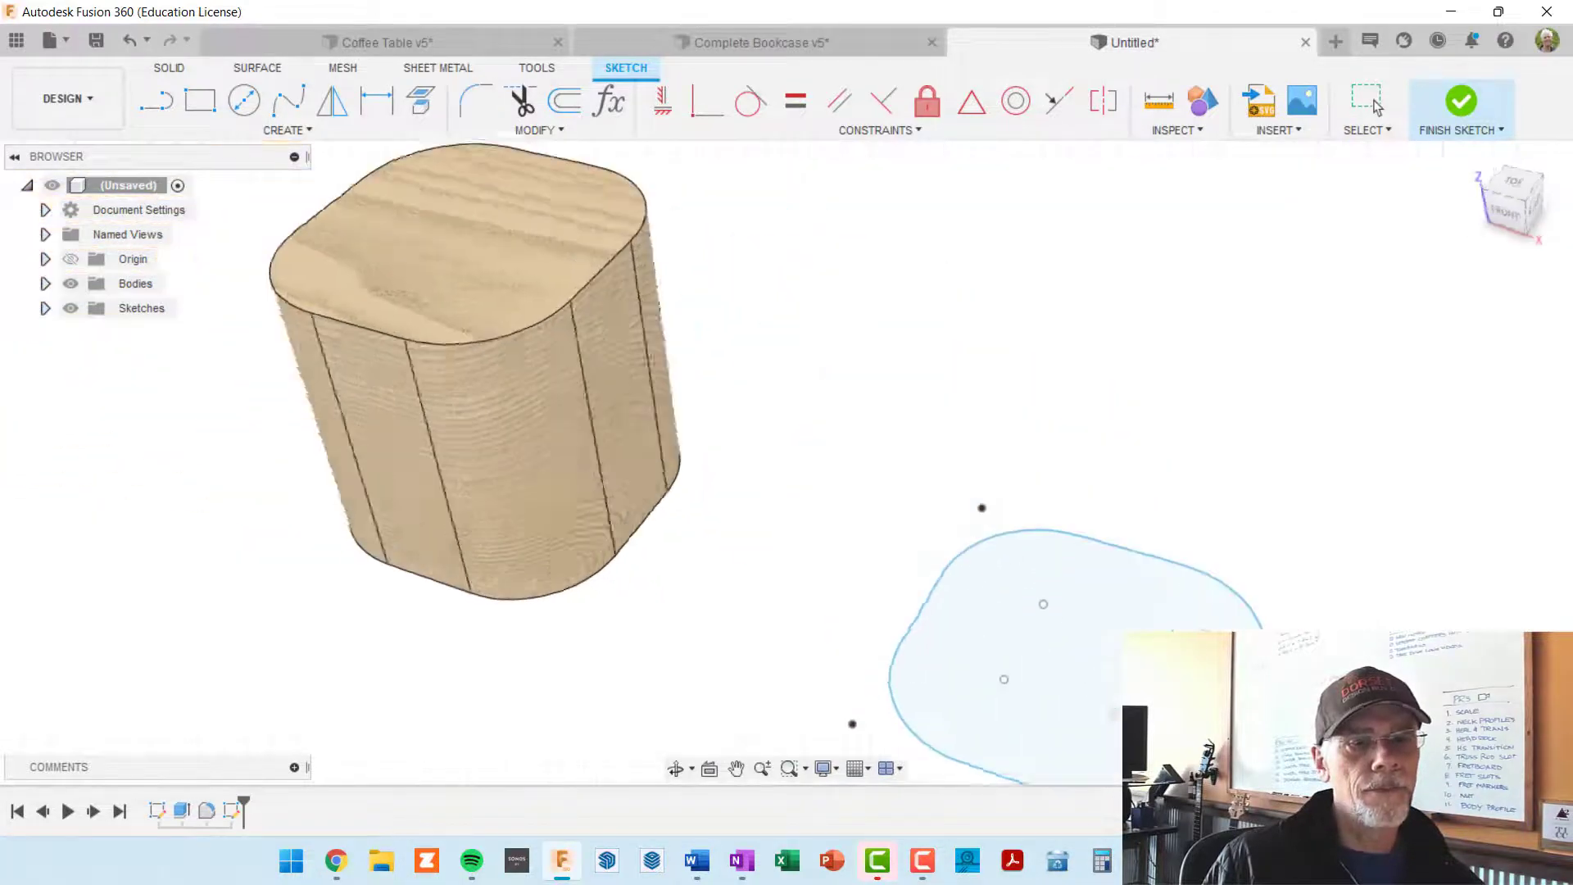
mouse_move(1148, 604)
middle_mouse_down()
mouse_move(1007, 453)
mouse_move(937, 488)
middle_mouse_up()
scroll(1024, 516, "down", 3)
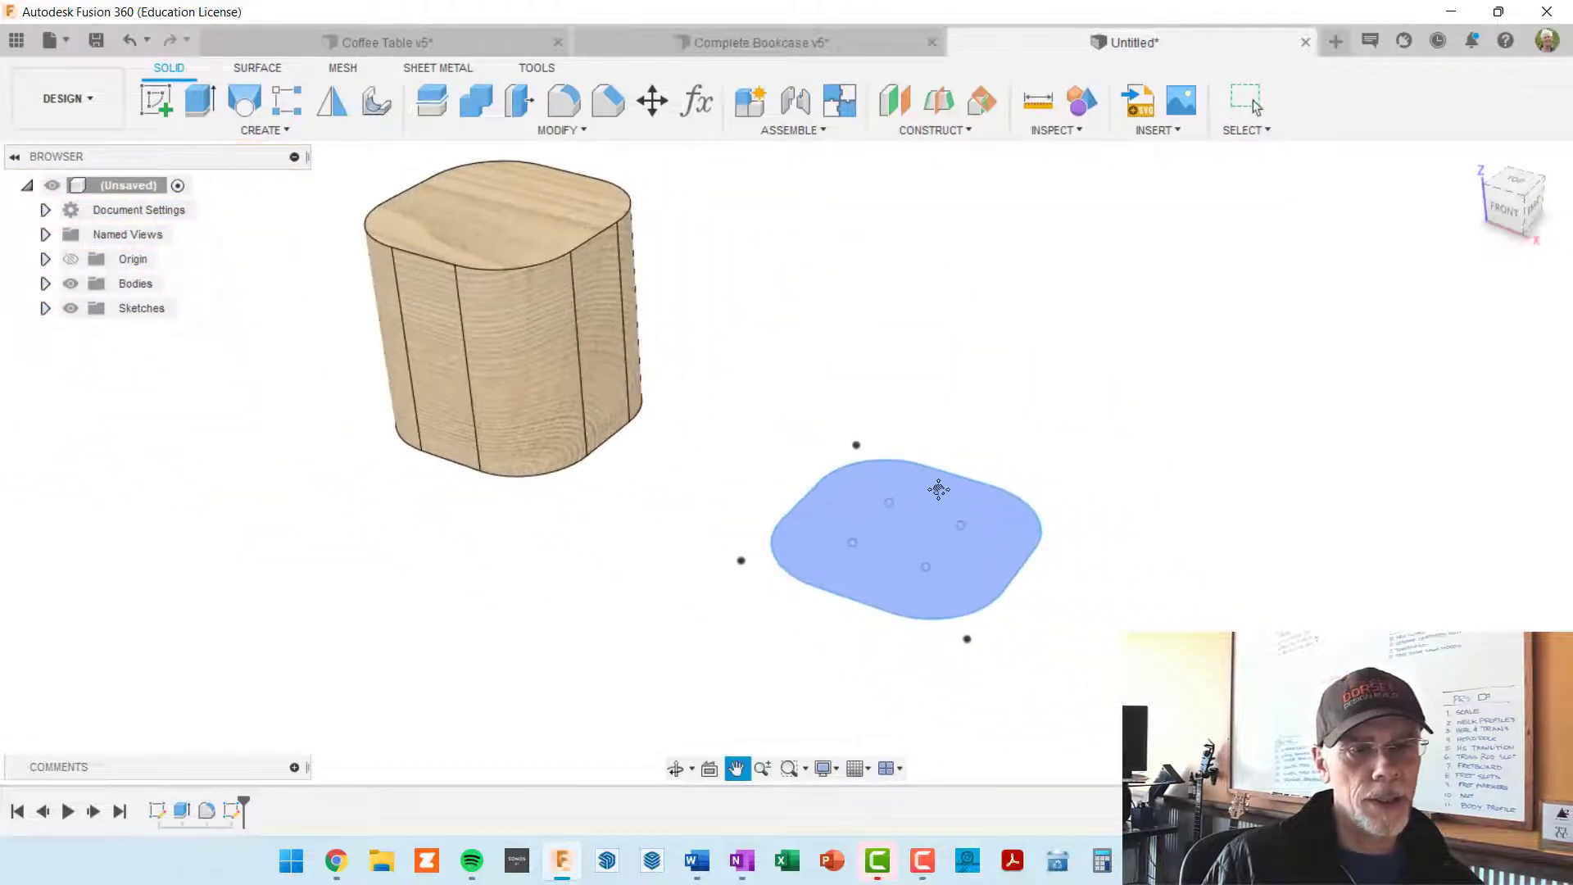
key("e")
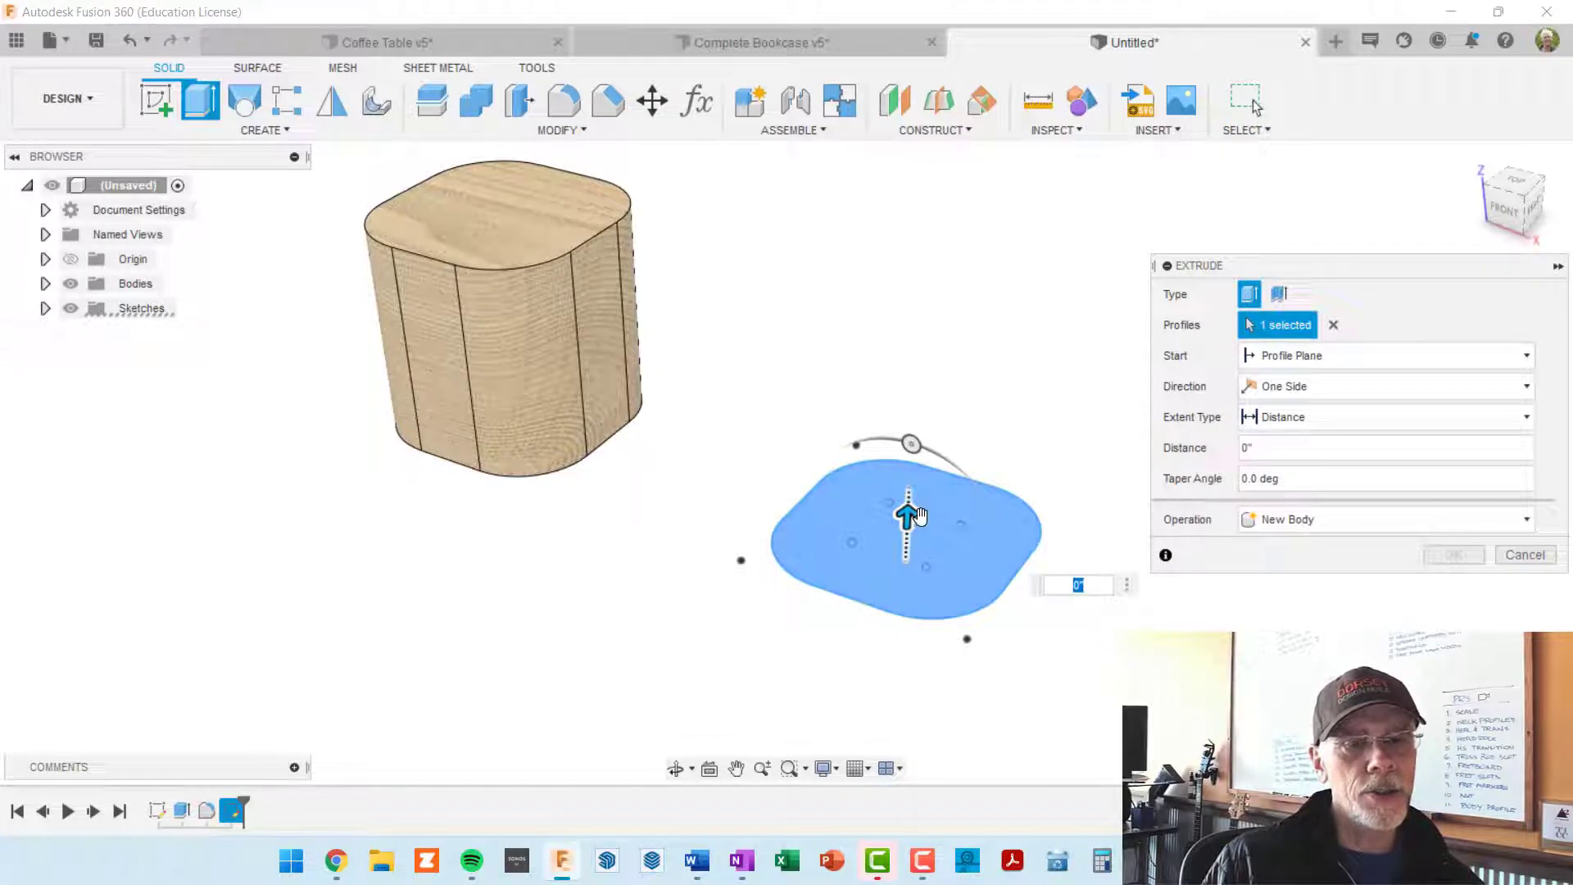
left_click_drag(906, 516, 911, 326)
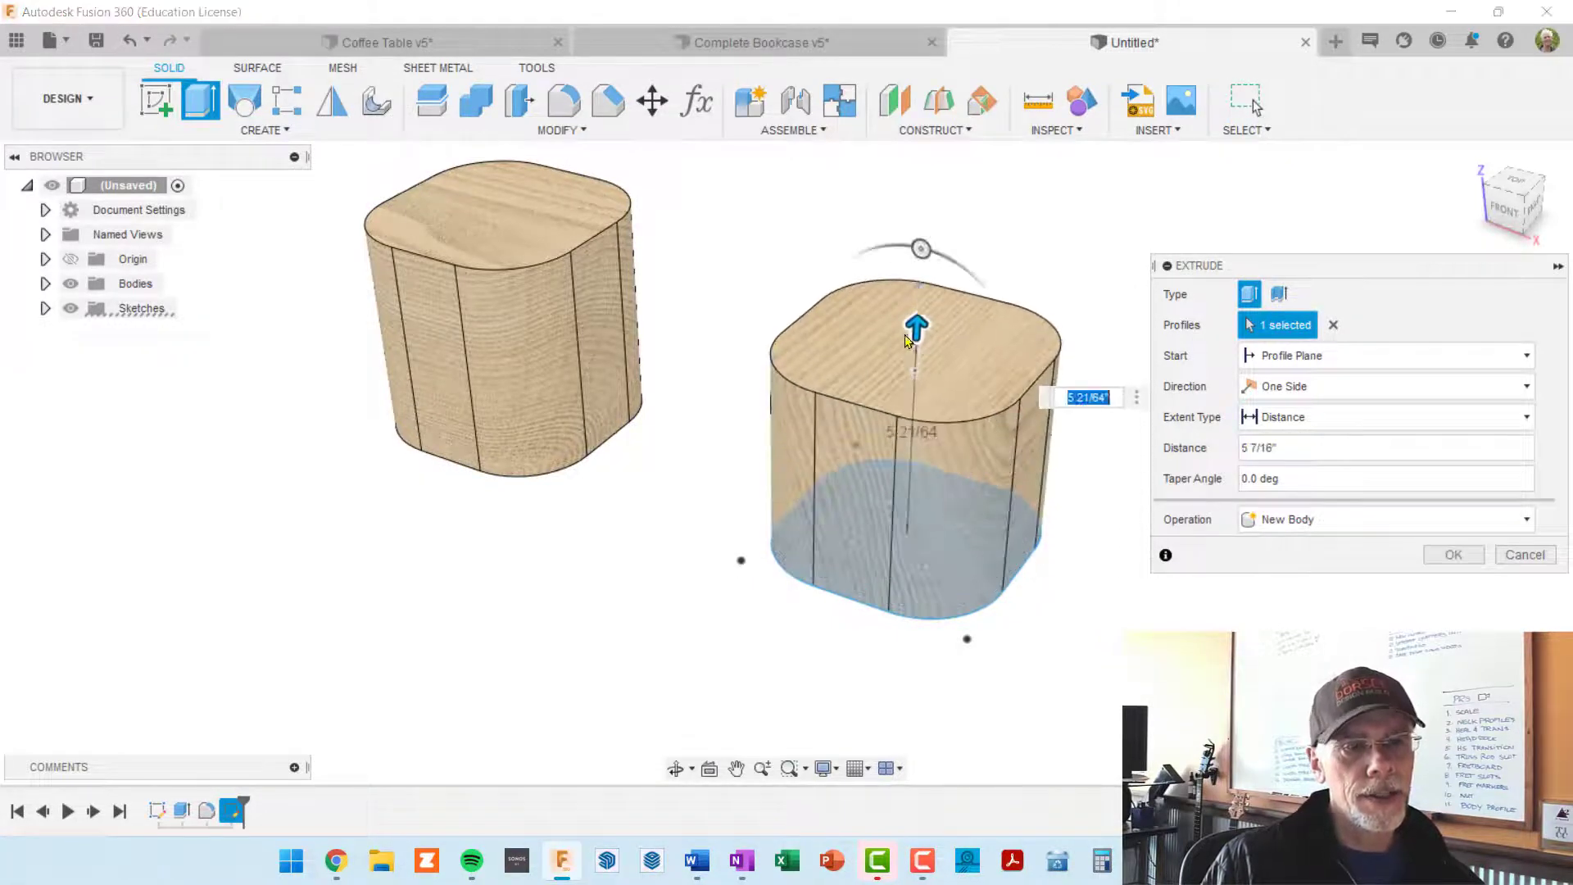
key("Return")
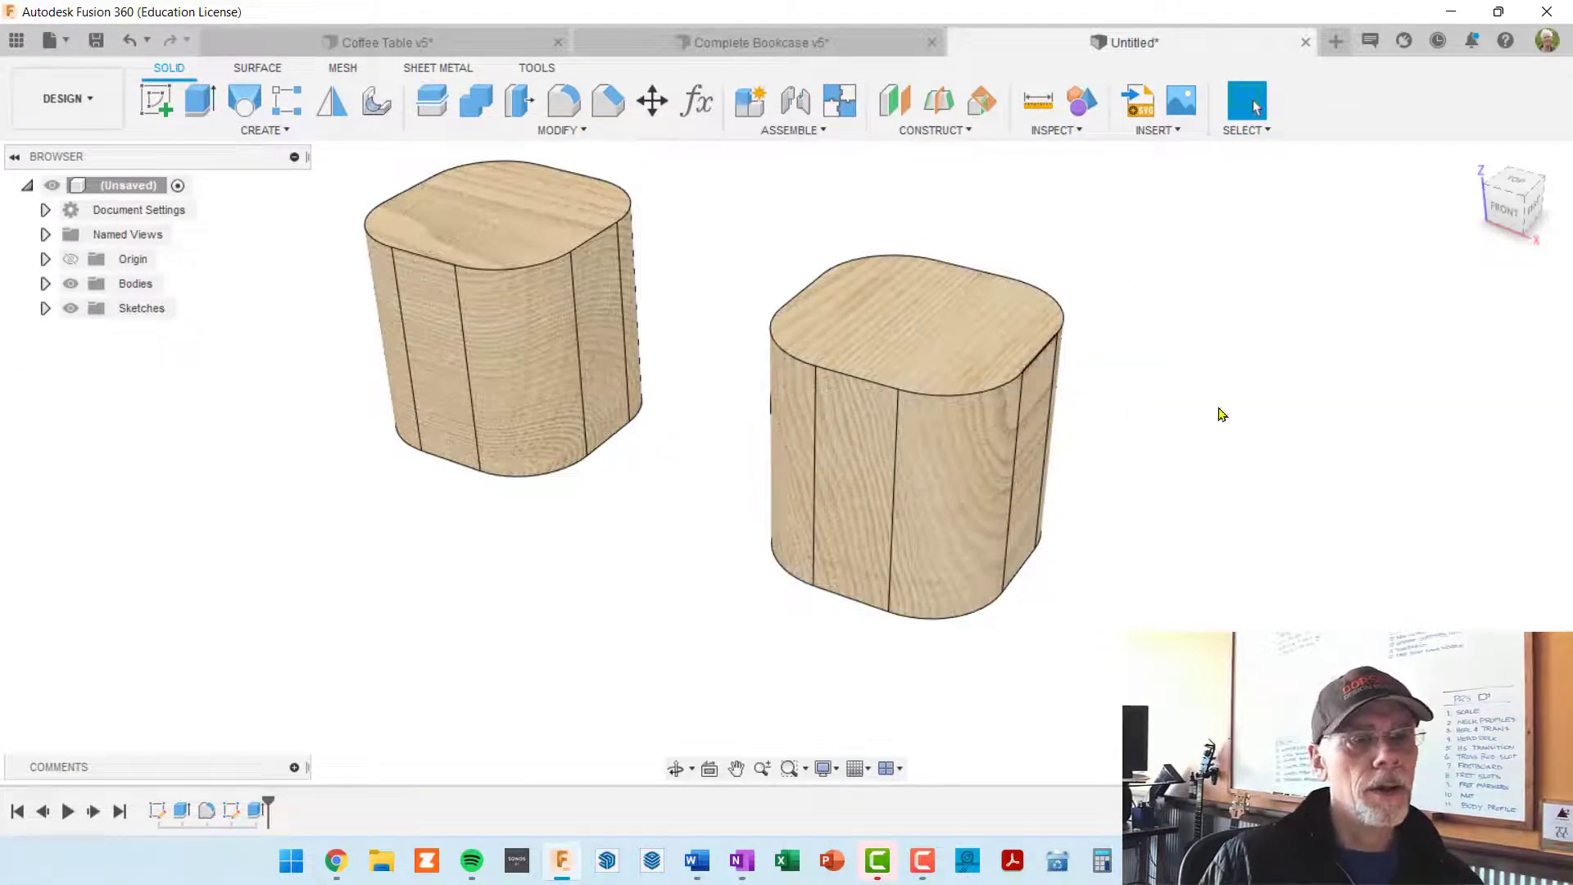
Step: Roll the timeline back to just after the first block's body fillet
middle_click_drag(1158, 519, 1128, 484, "shift")
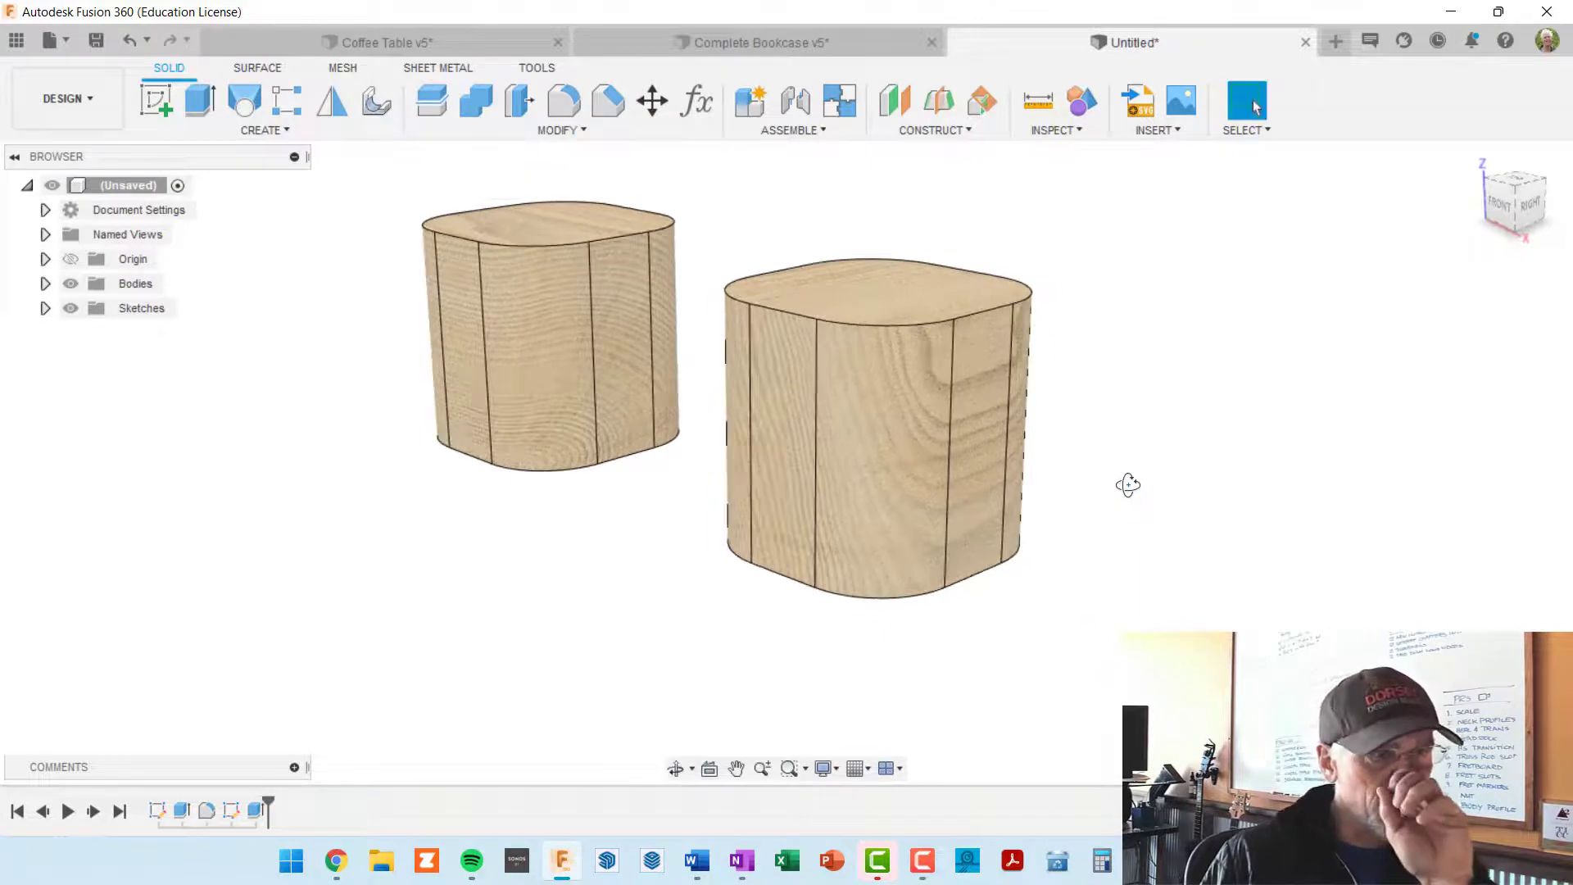
middle_click_drag(604, 491, 523, 246)
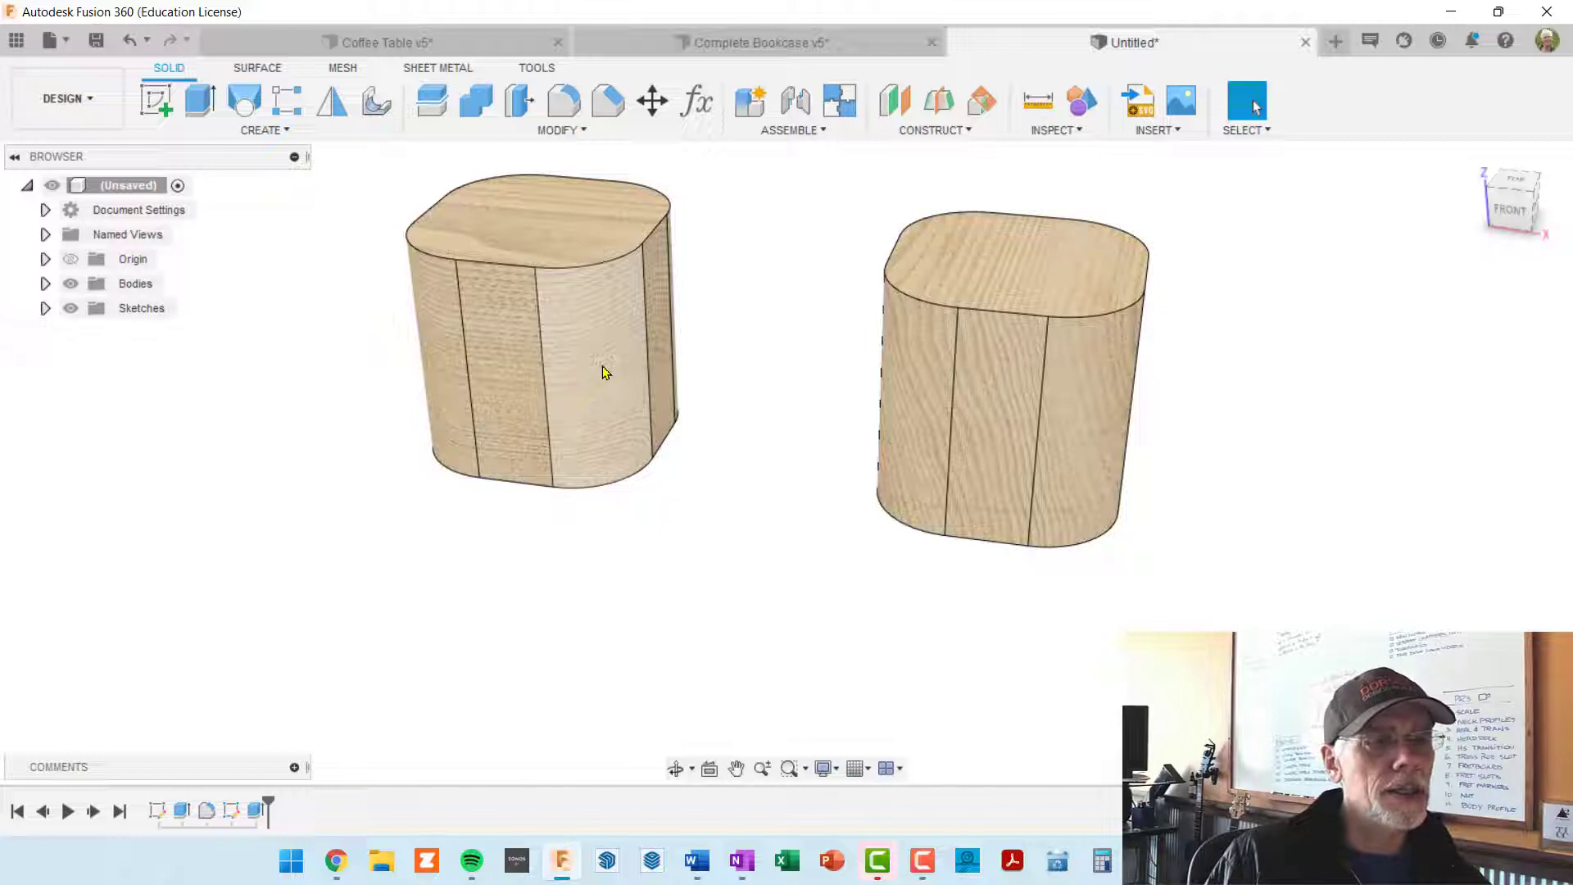
middle_click_drag(980, 470, 920, 491, "shift")
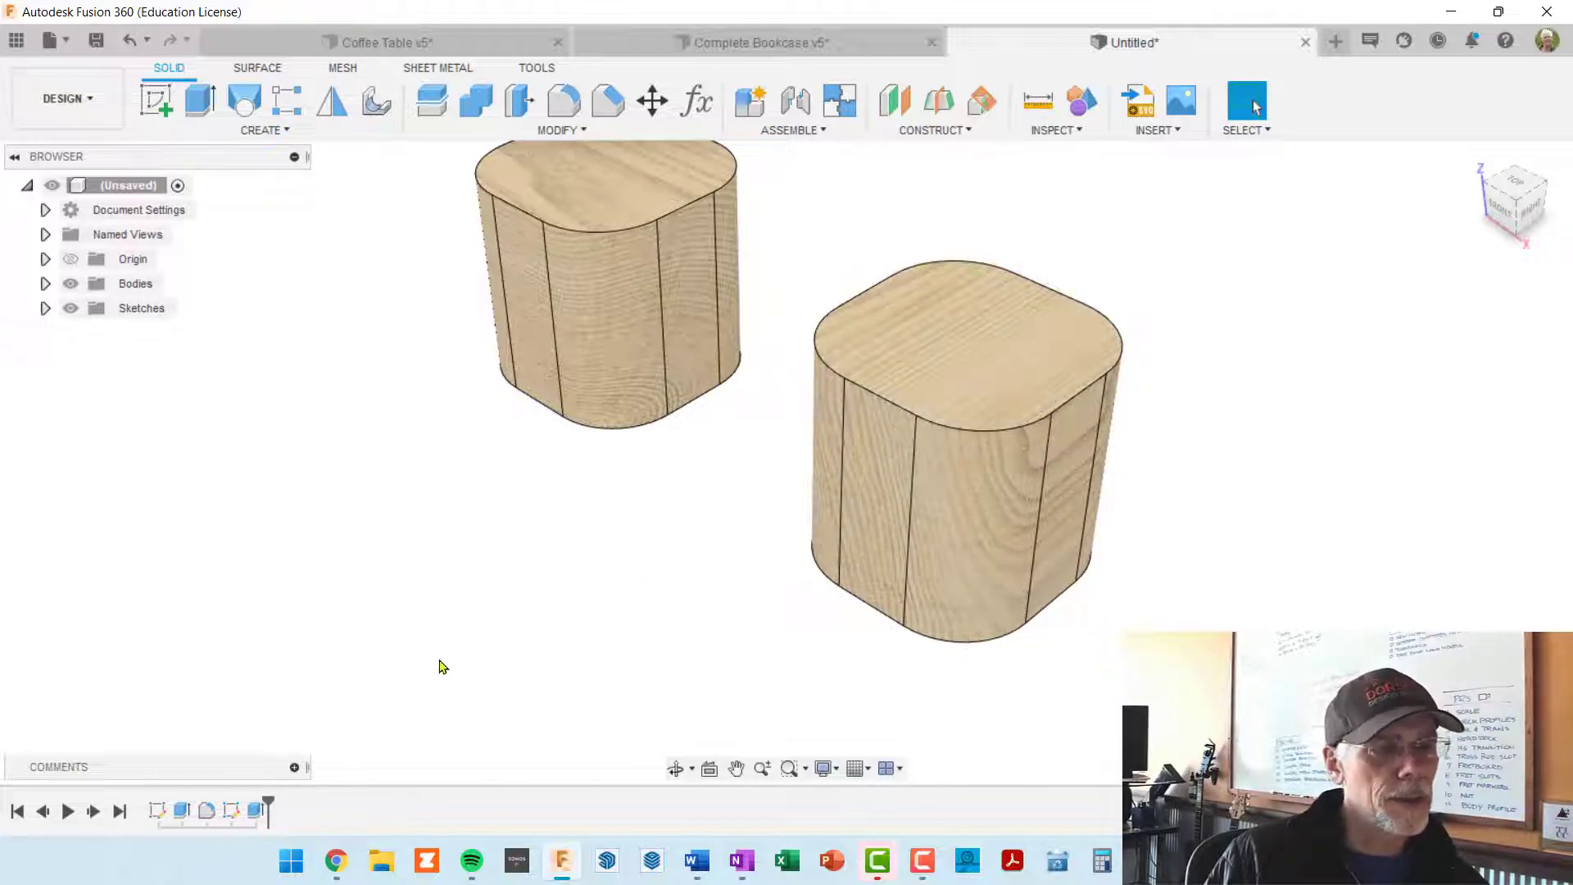
middle_click_drag(459, 661, 484, 640, "shift")
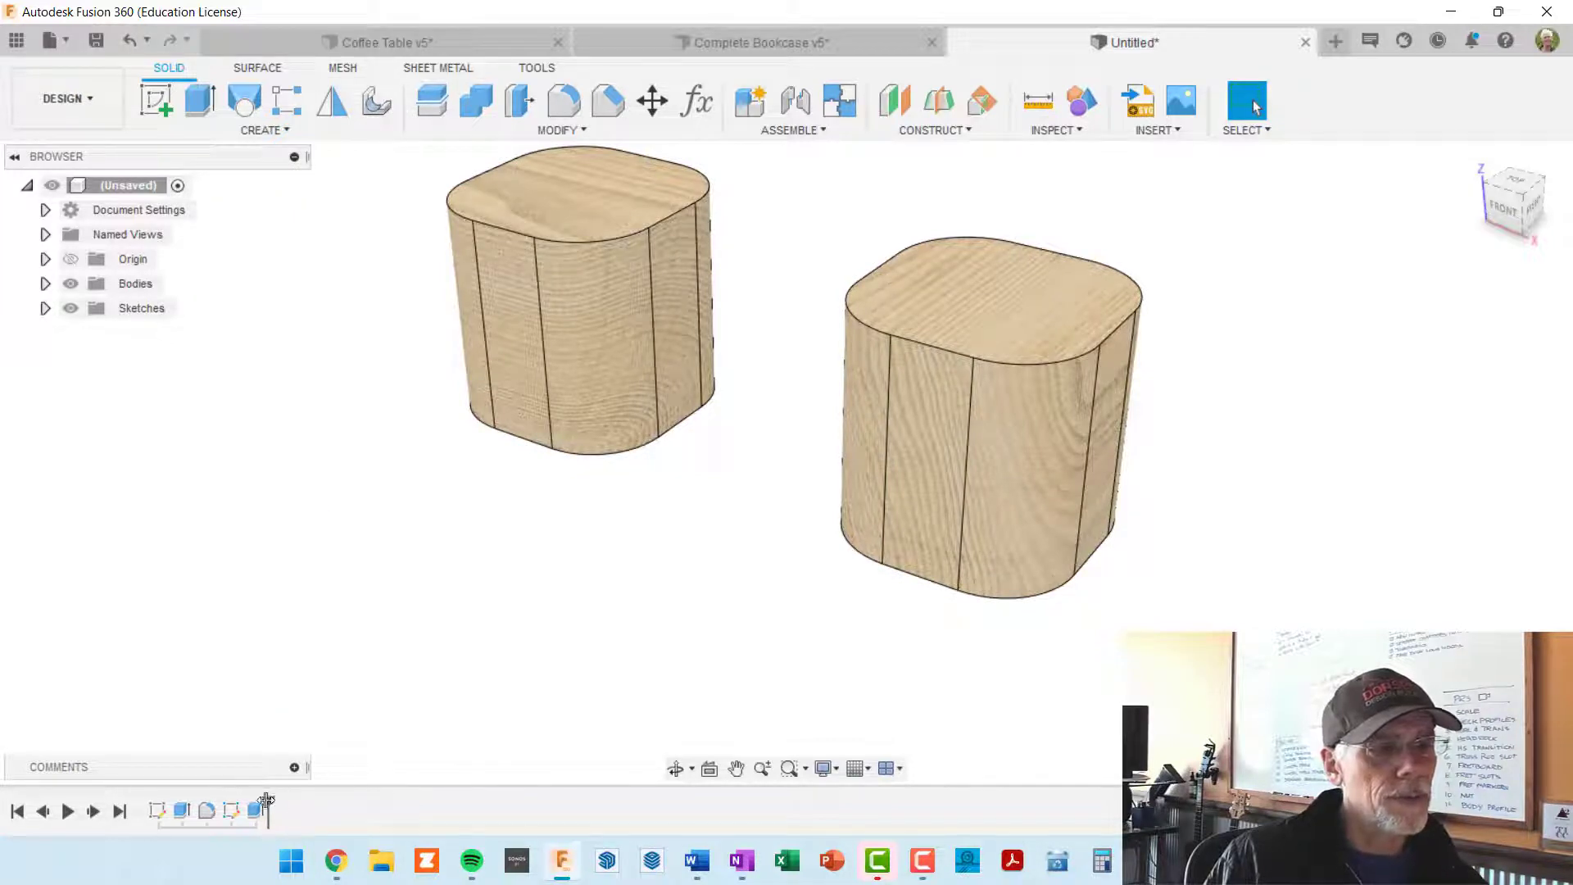
mouse_move(267, 799)
left_mouse_down()
mouse_move(166, 802)
mouse_move(212, 804)
left_mouse_up()
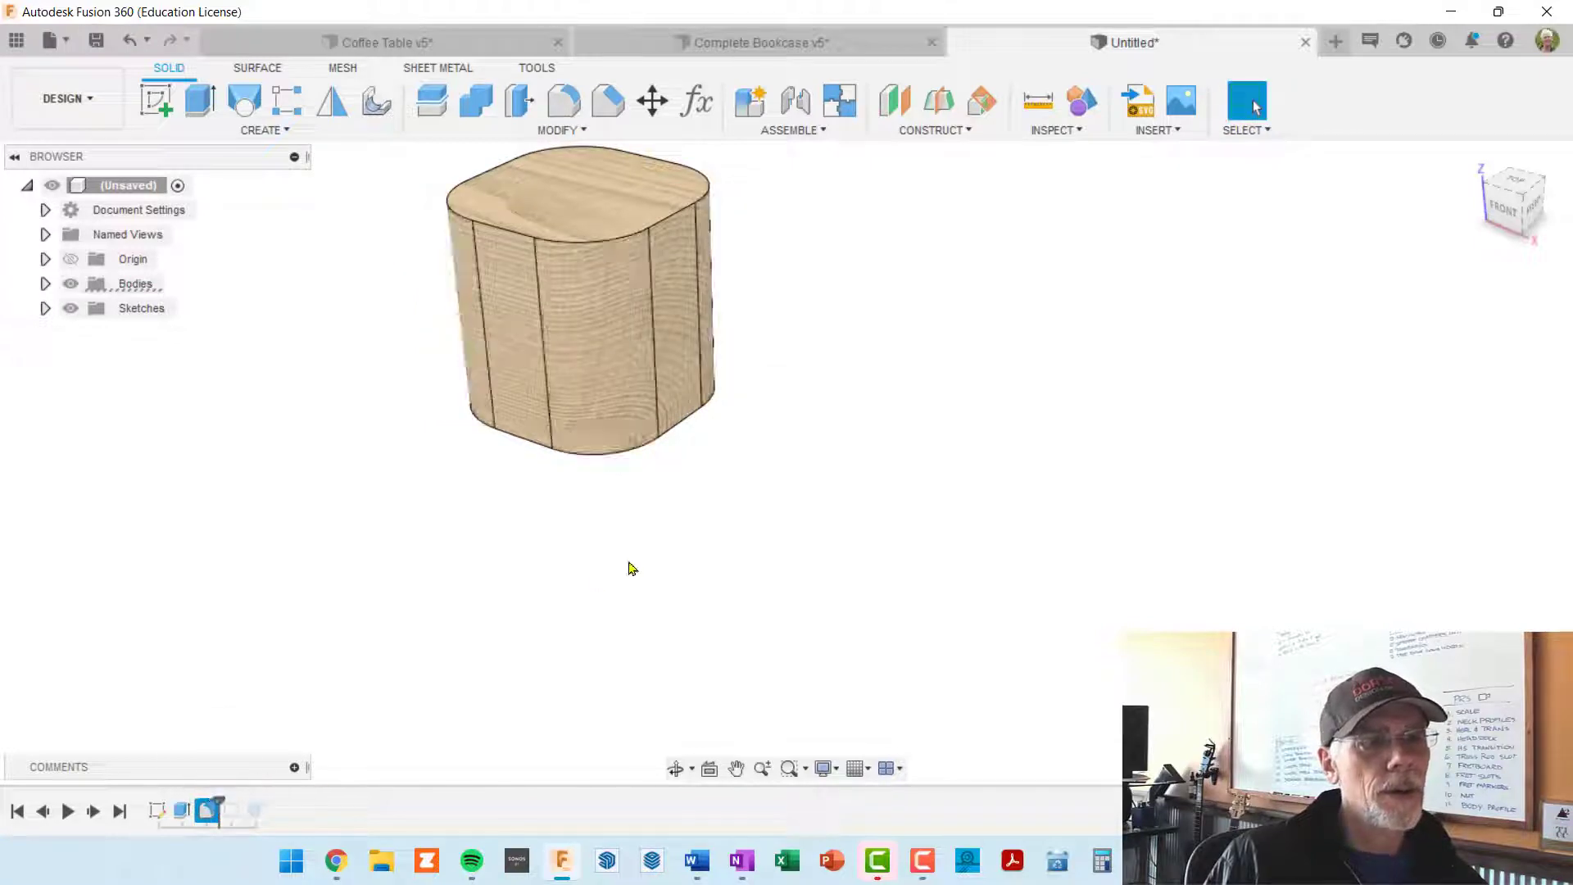
left_click(512, 596)
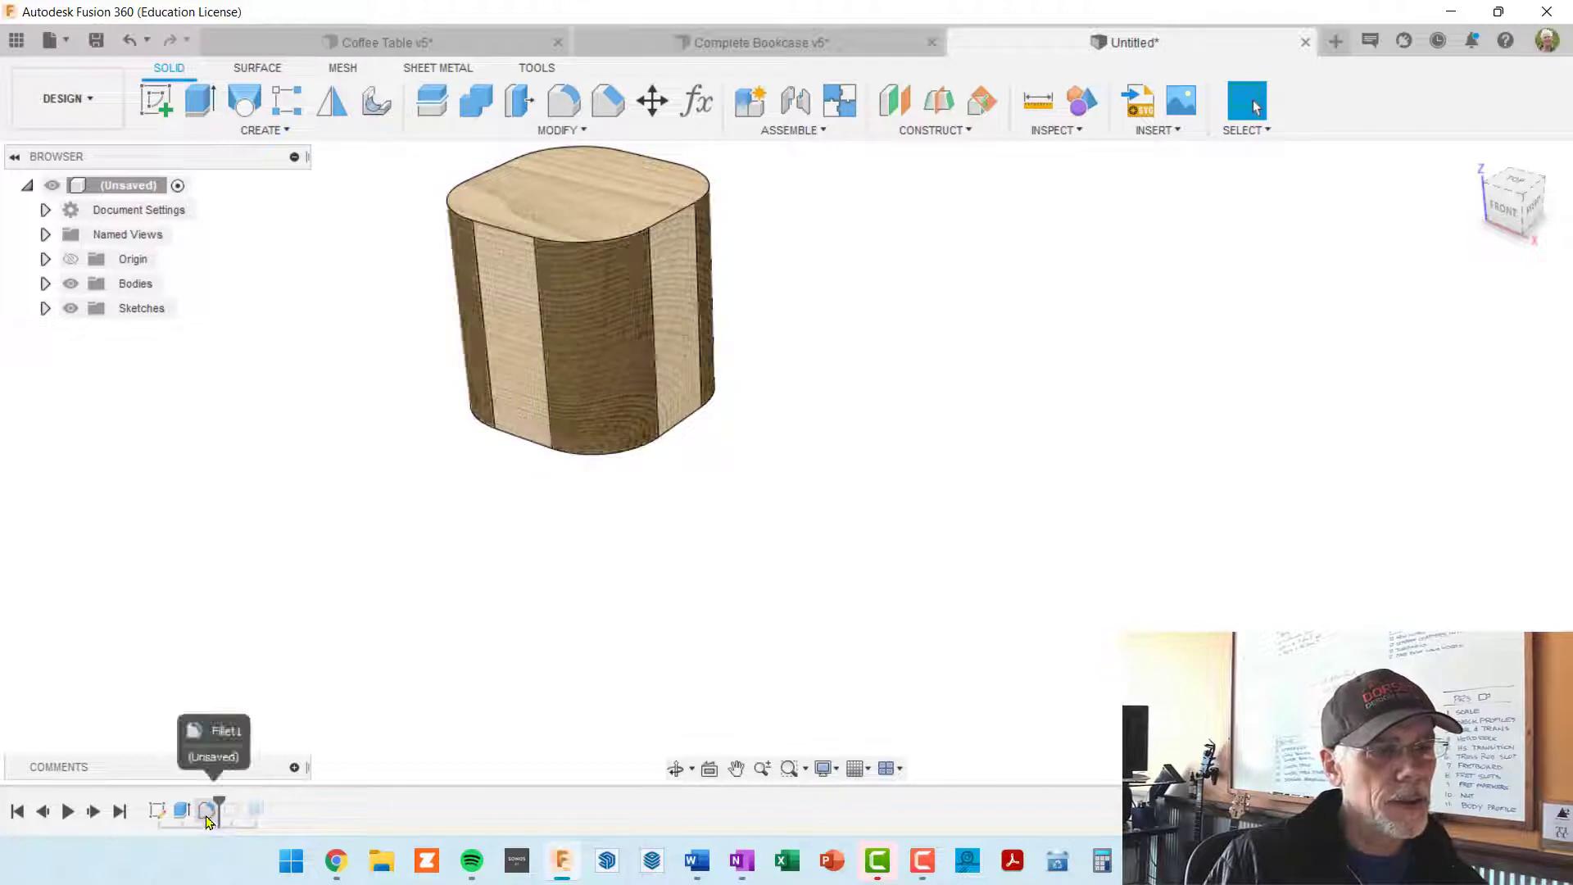
Step: Set the first block's four-edge fillet radius to 1 in and roll the timeline forward to its end
right_click(207, 815)
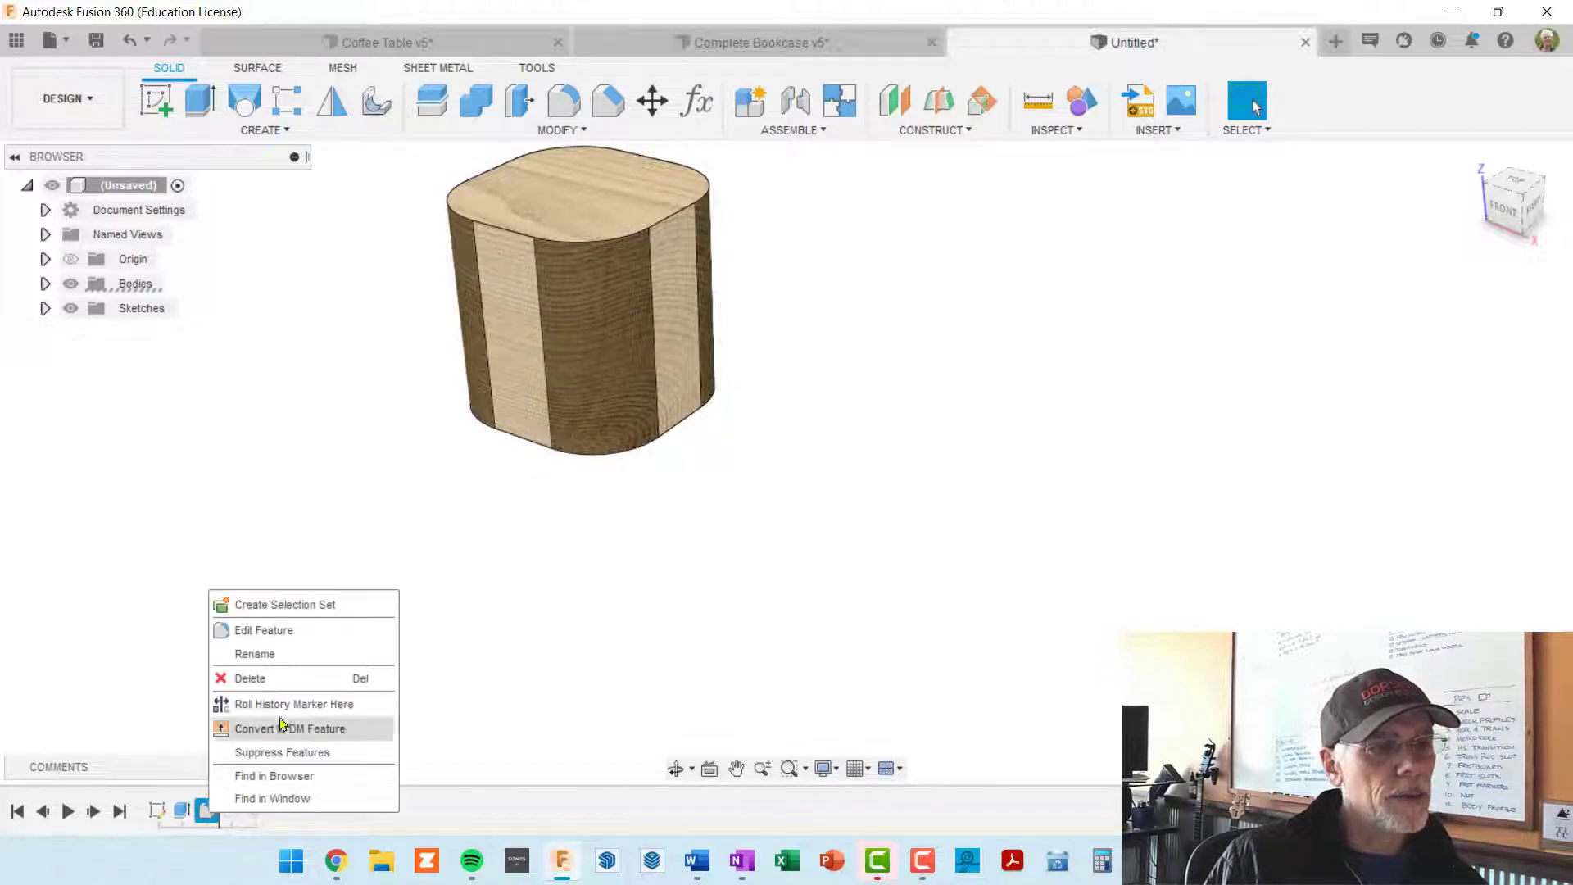
left_click(297, 629)
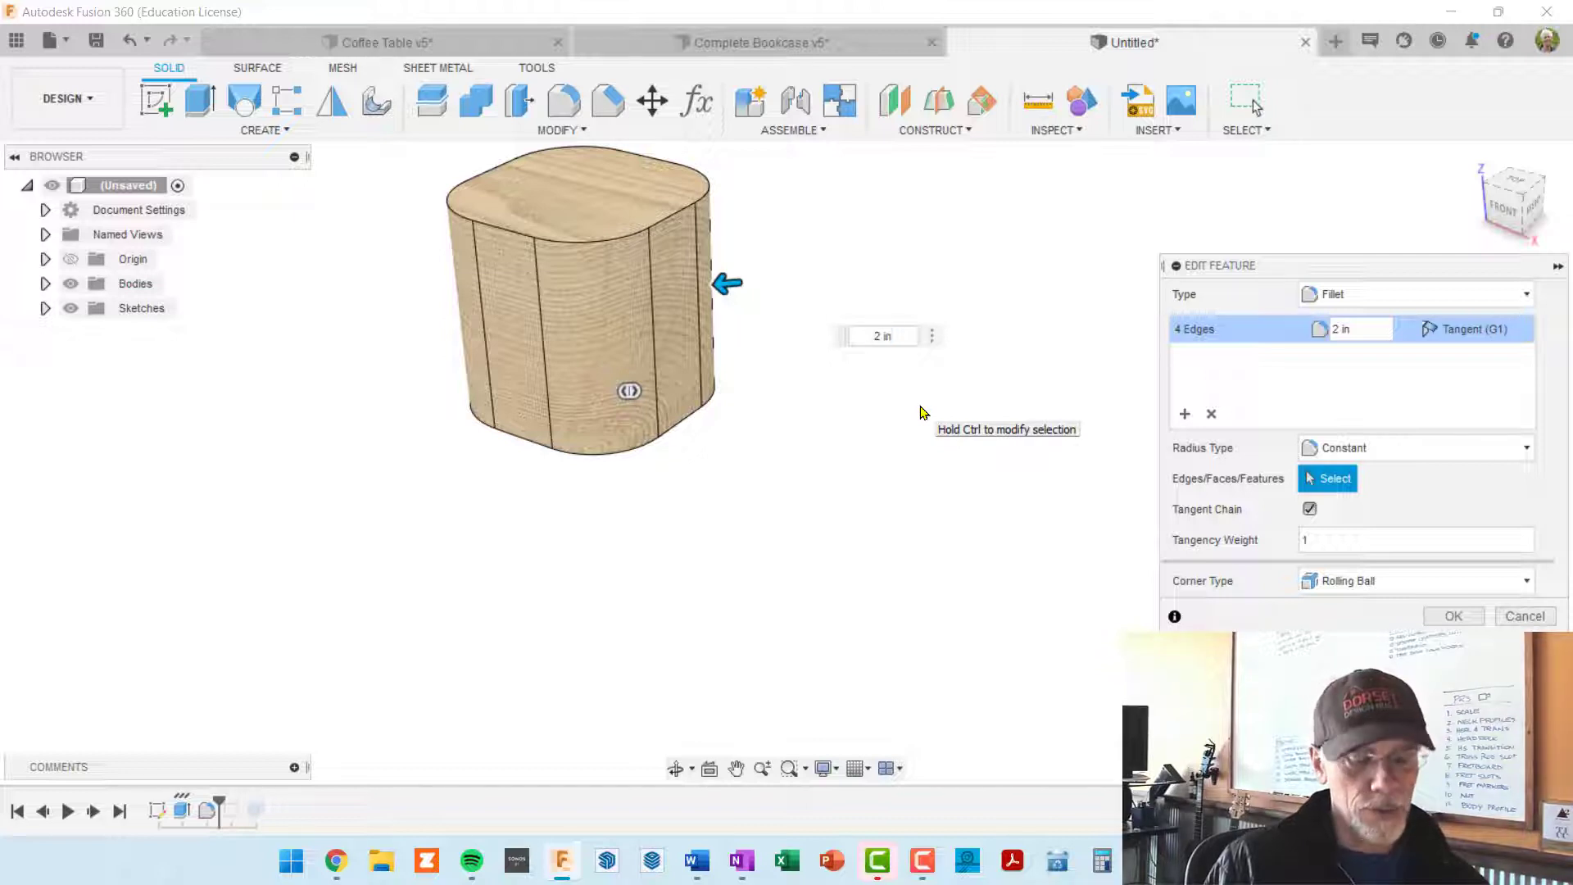
key("Delete")
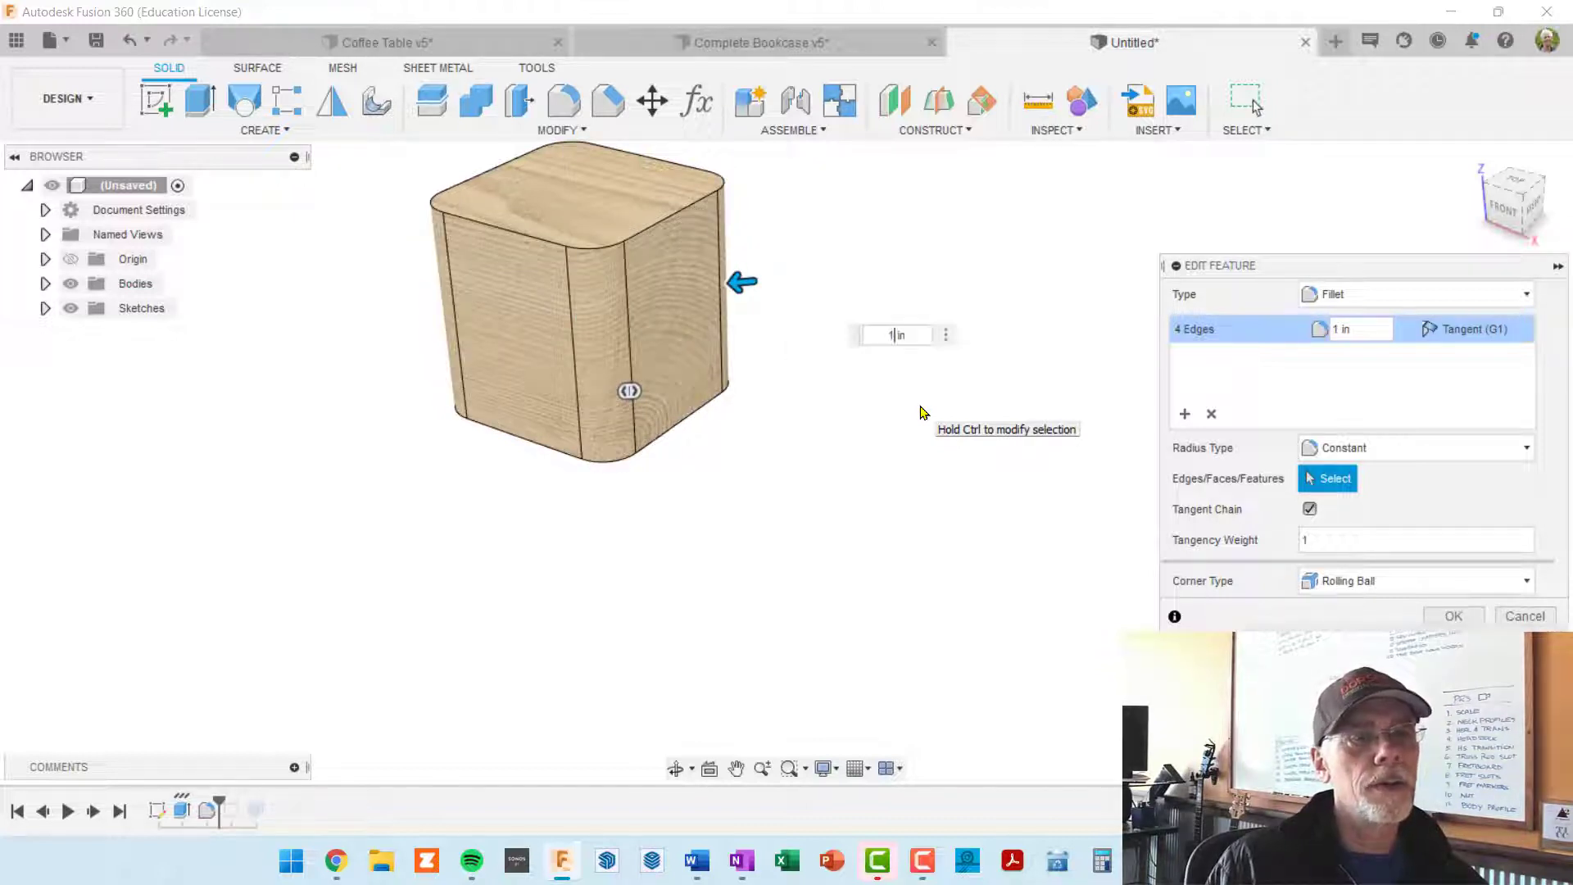
key("Return")
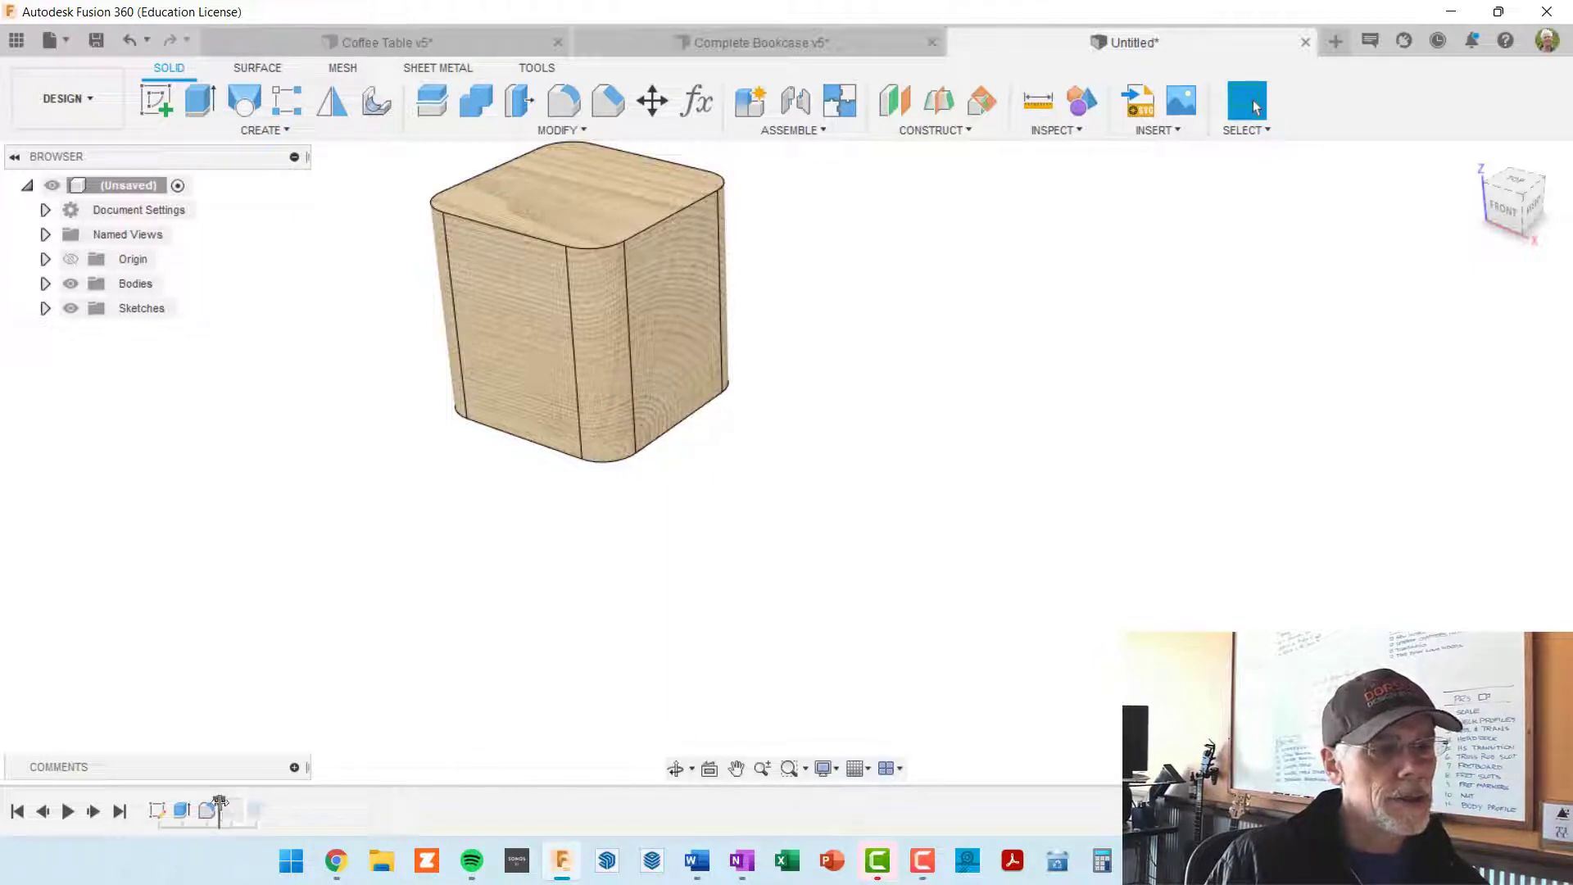
left_click_drag(219, 801, 264, 801)
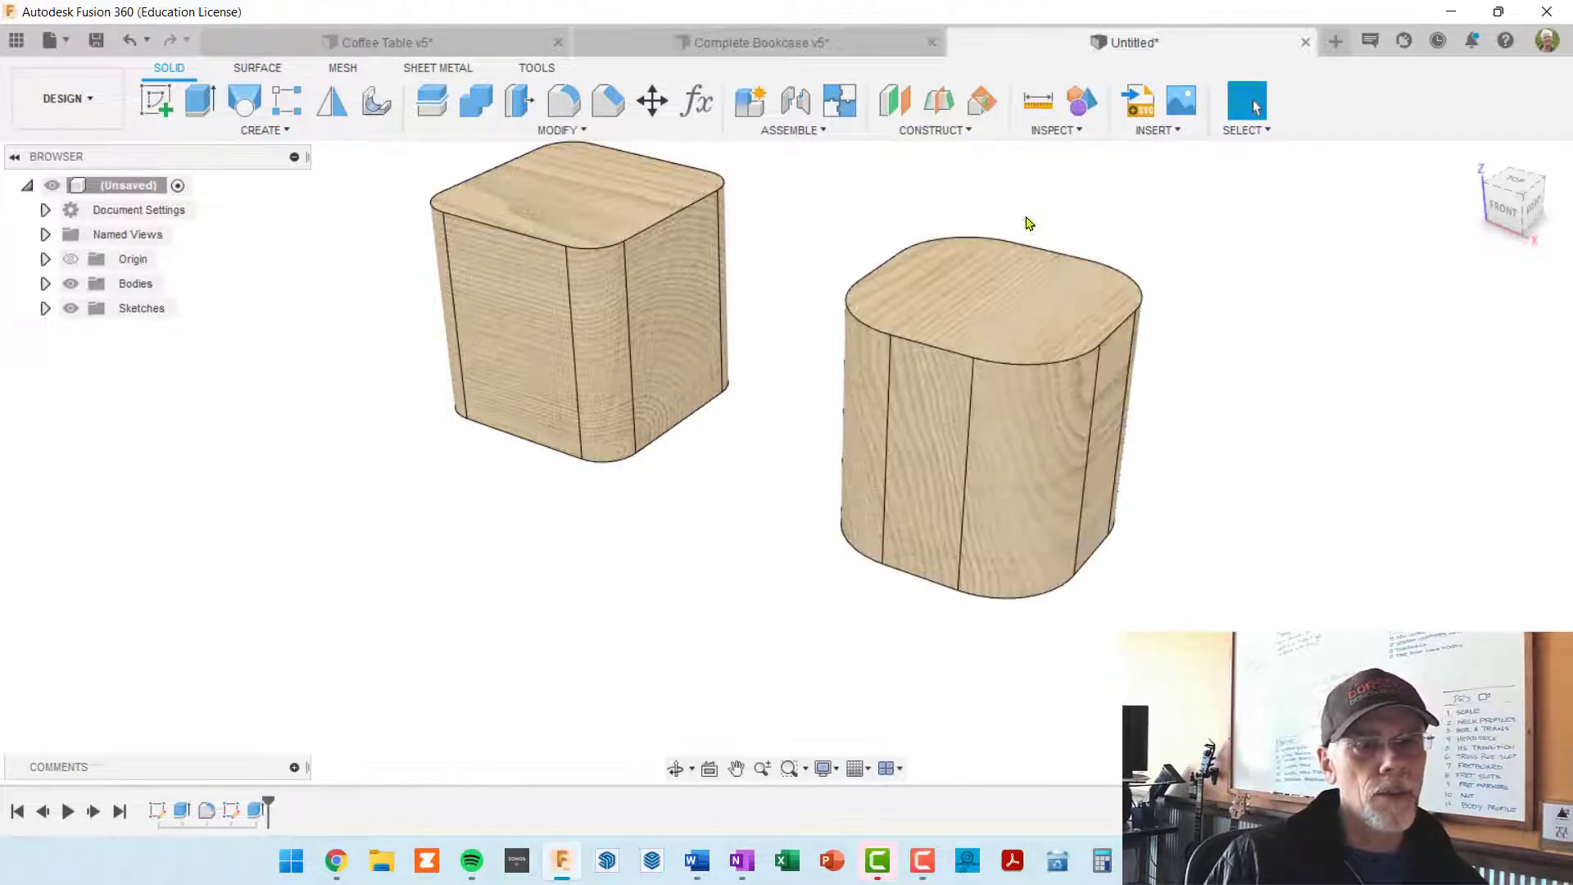
Step: Reopen the second block's sketch and set its corner fillet radius to 1 in
right_click(232, 812)
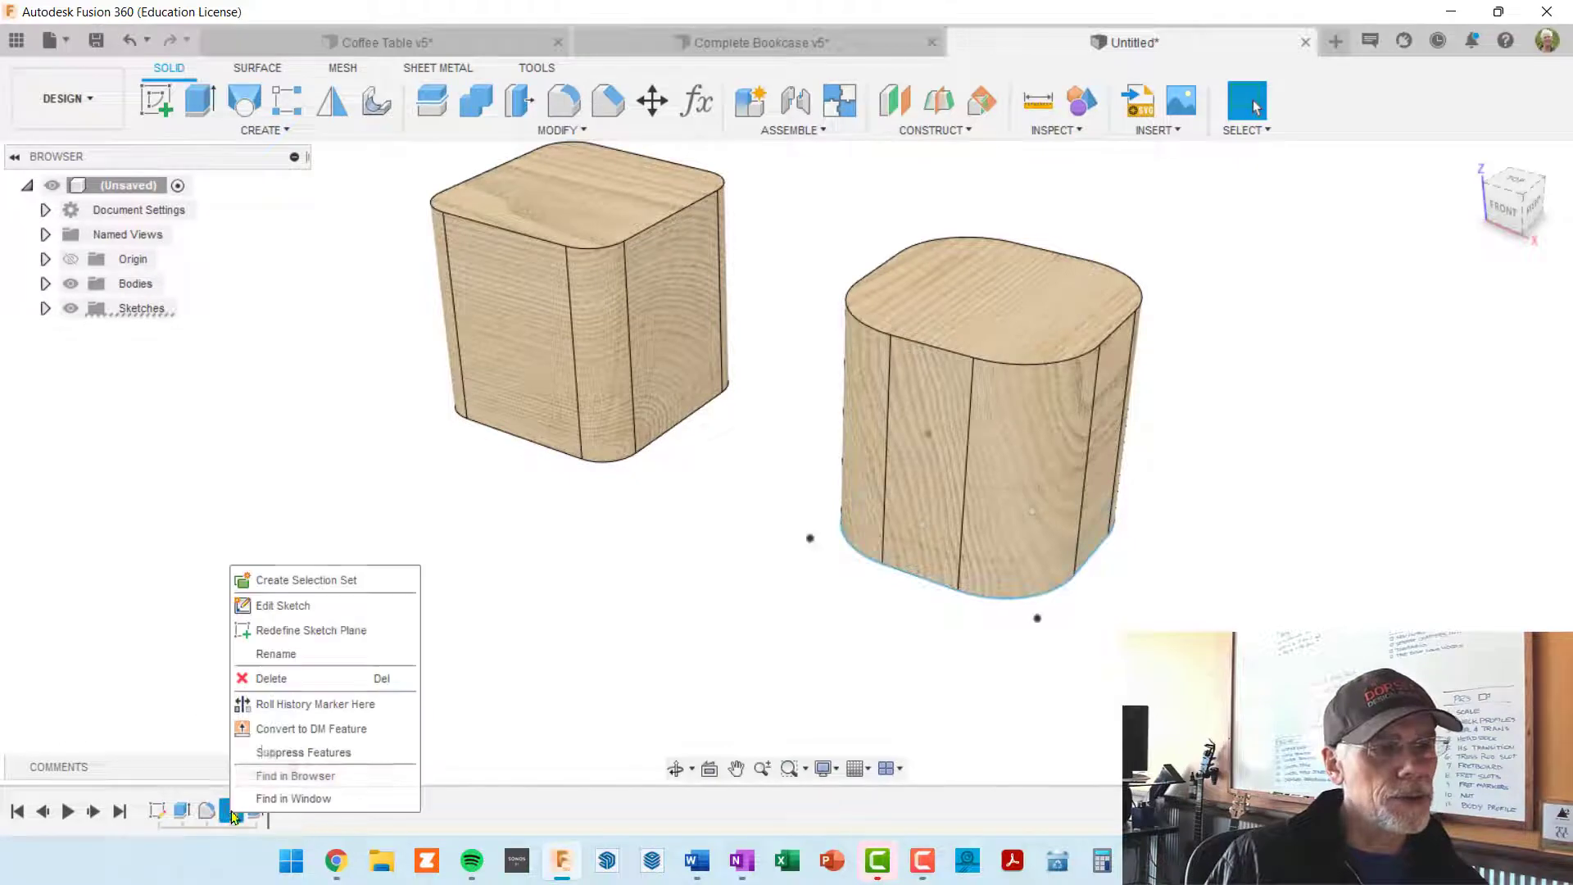
left_click(283, 606)
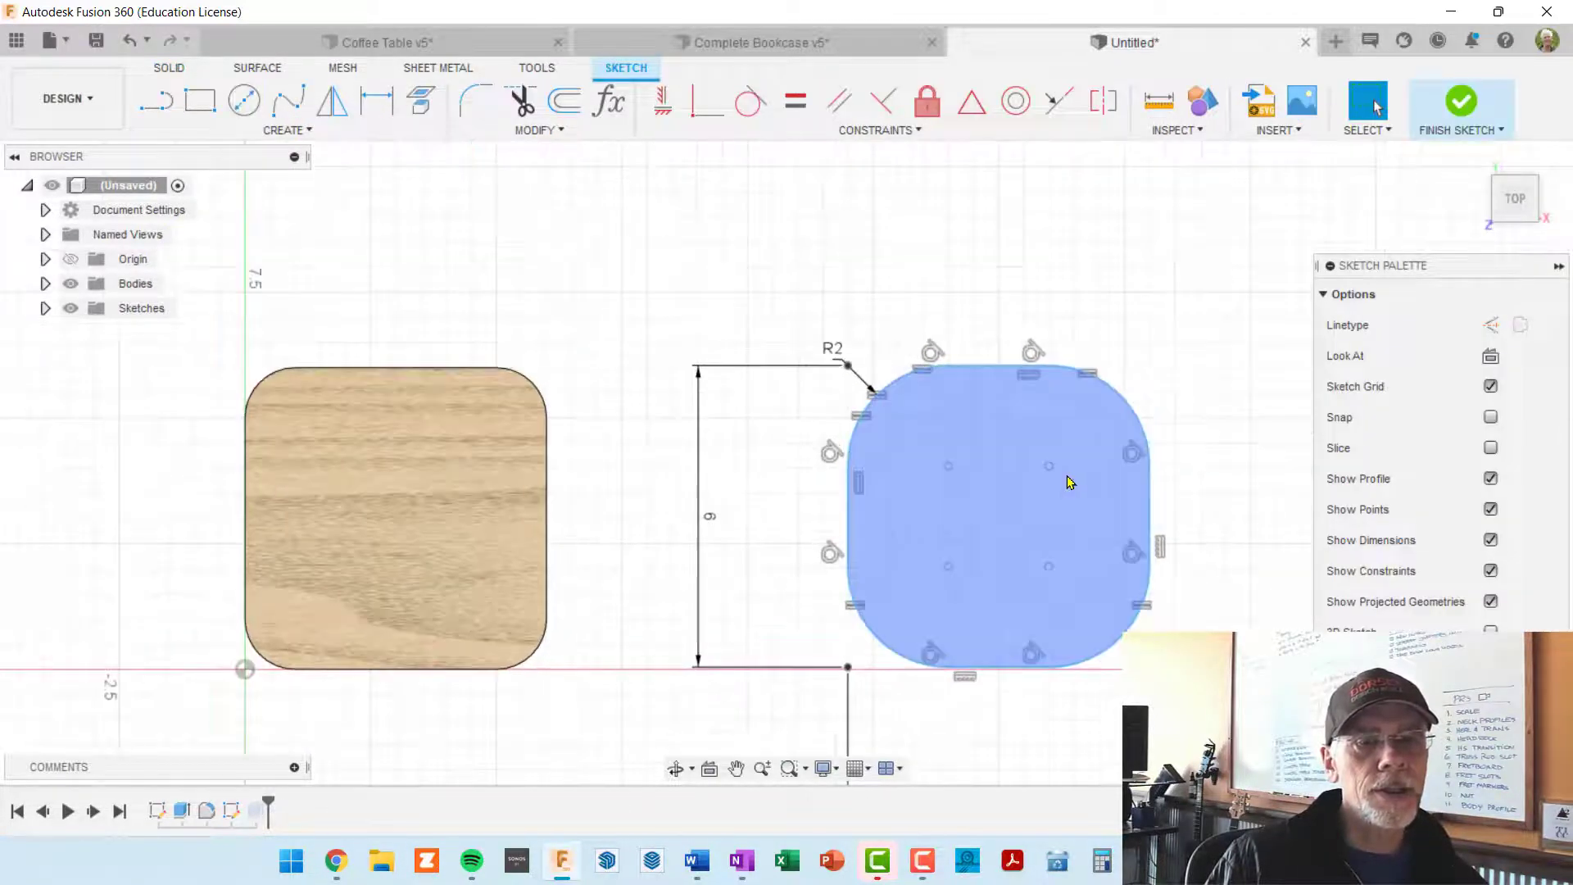
mouse_move(1034, 463)
middle_mouse_down()
mouse_move(873, 377)
mouse_move(852, 348)
middle_mouse_up()
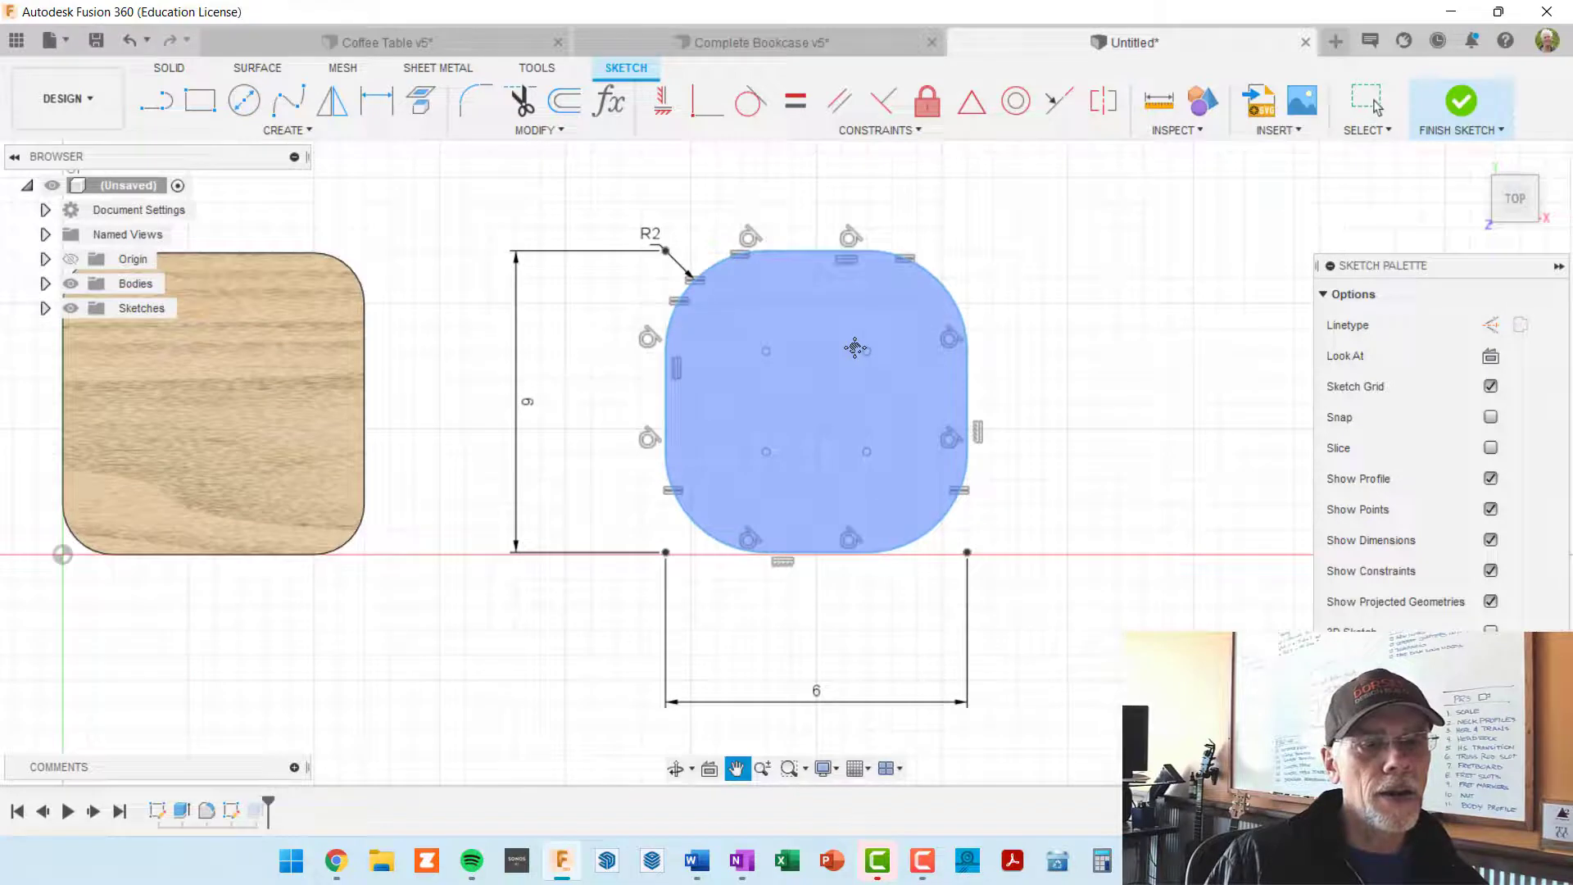
double_click(651, 235)
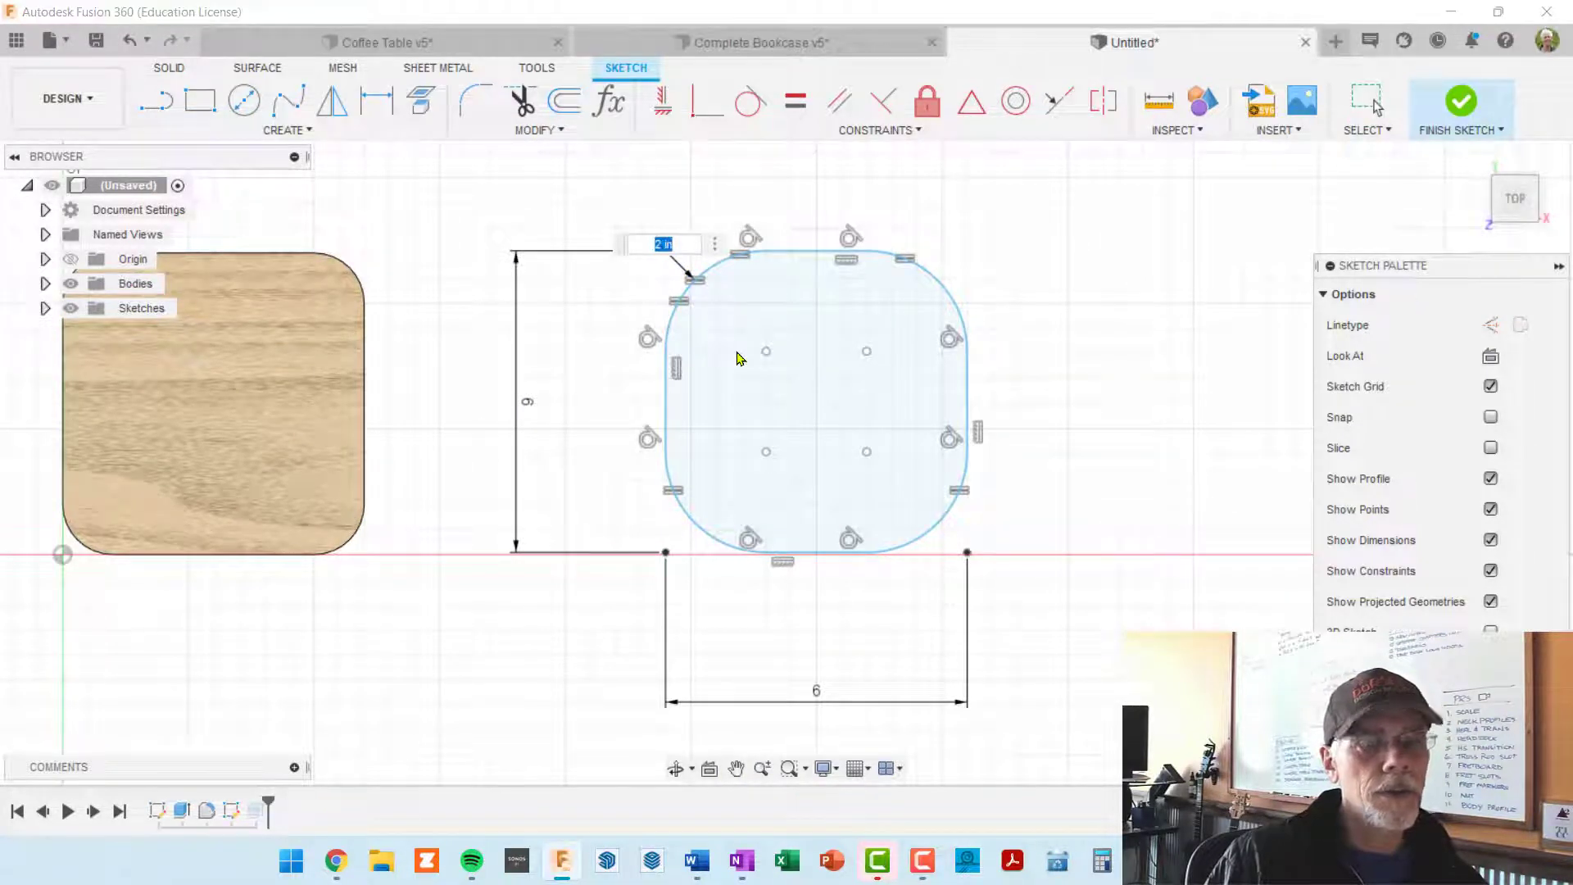
key("Return")
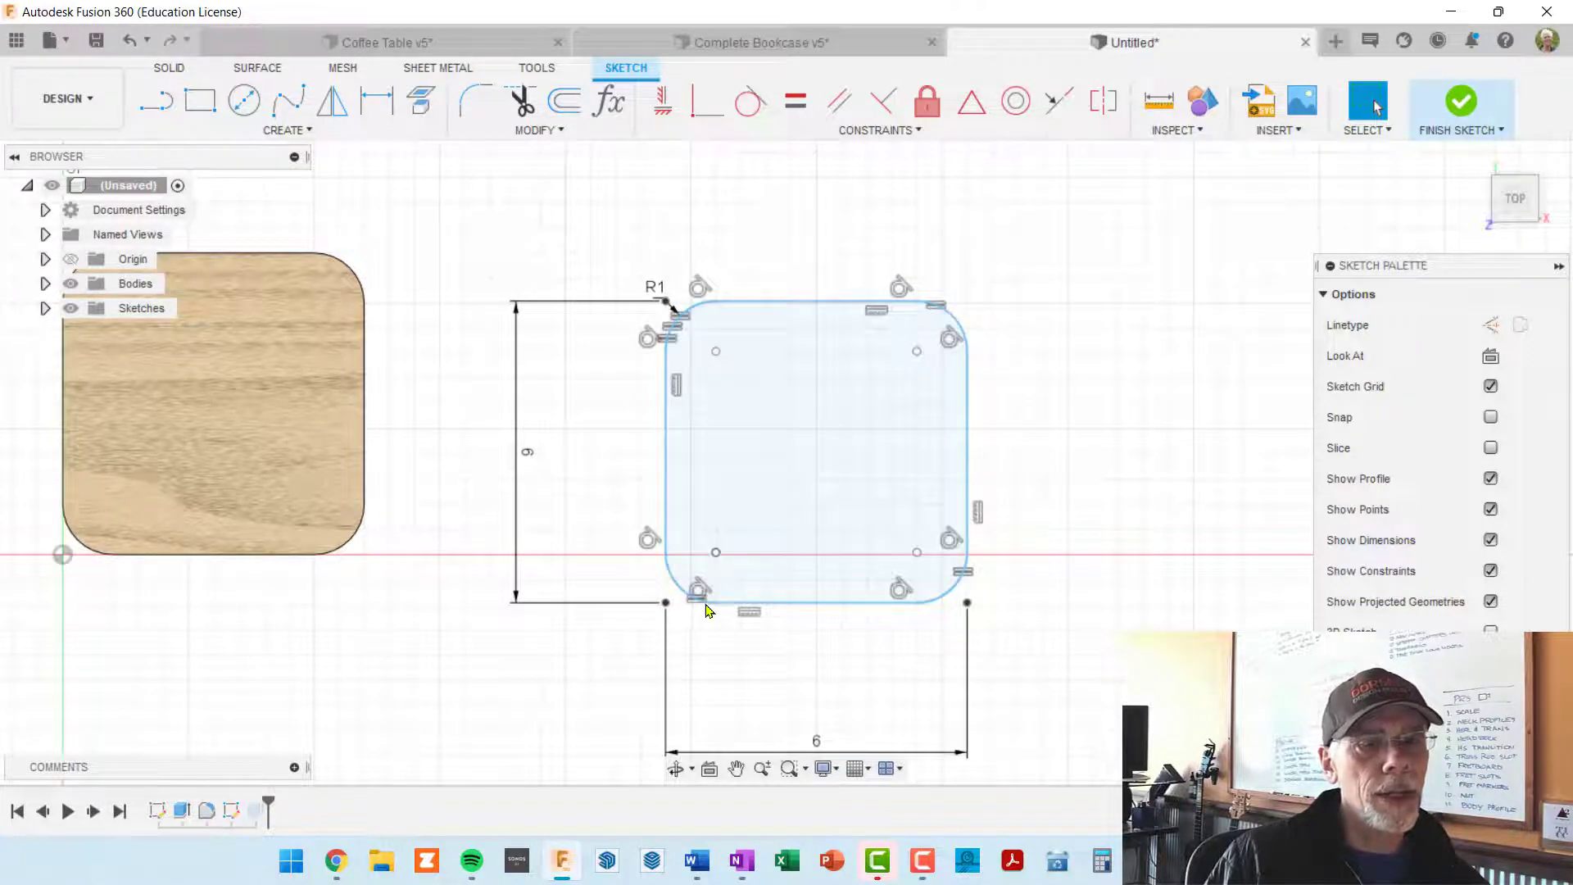
scroll(703, 616, "up", 4)
scroll(690, 595, "down", 4)
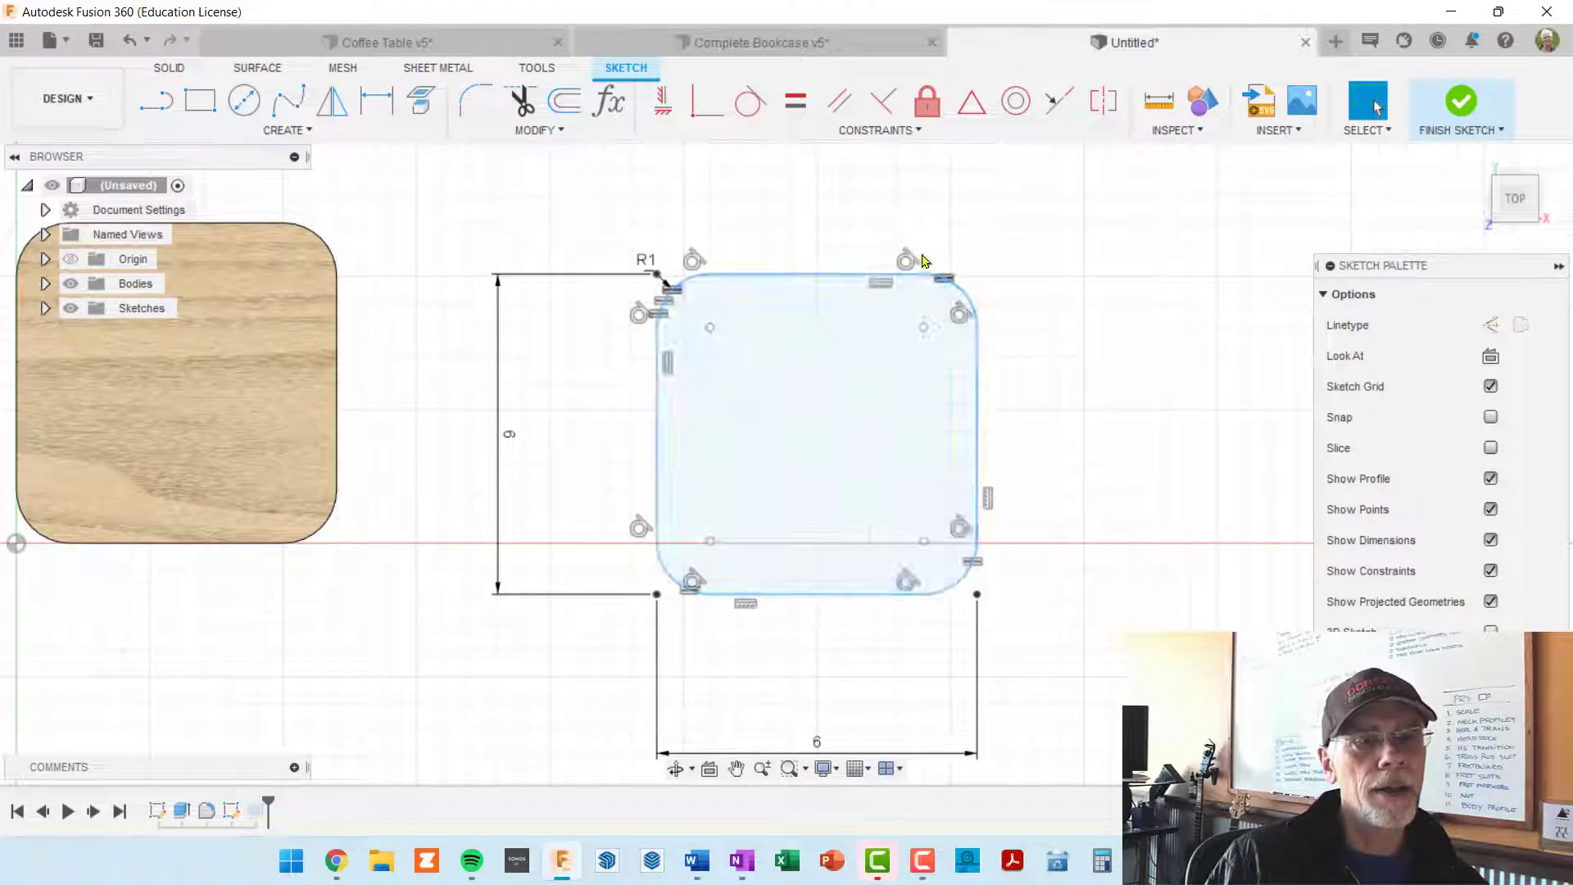
Step: Finish editing the sketch and view the two blocks side by side
middle_click_drag(874, 539, 870, 443, "shift")
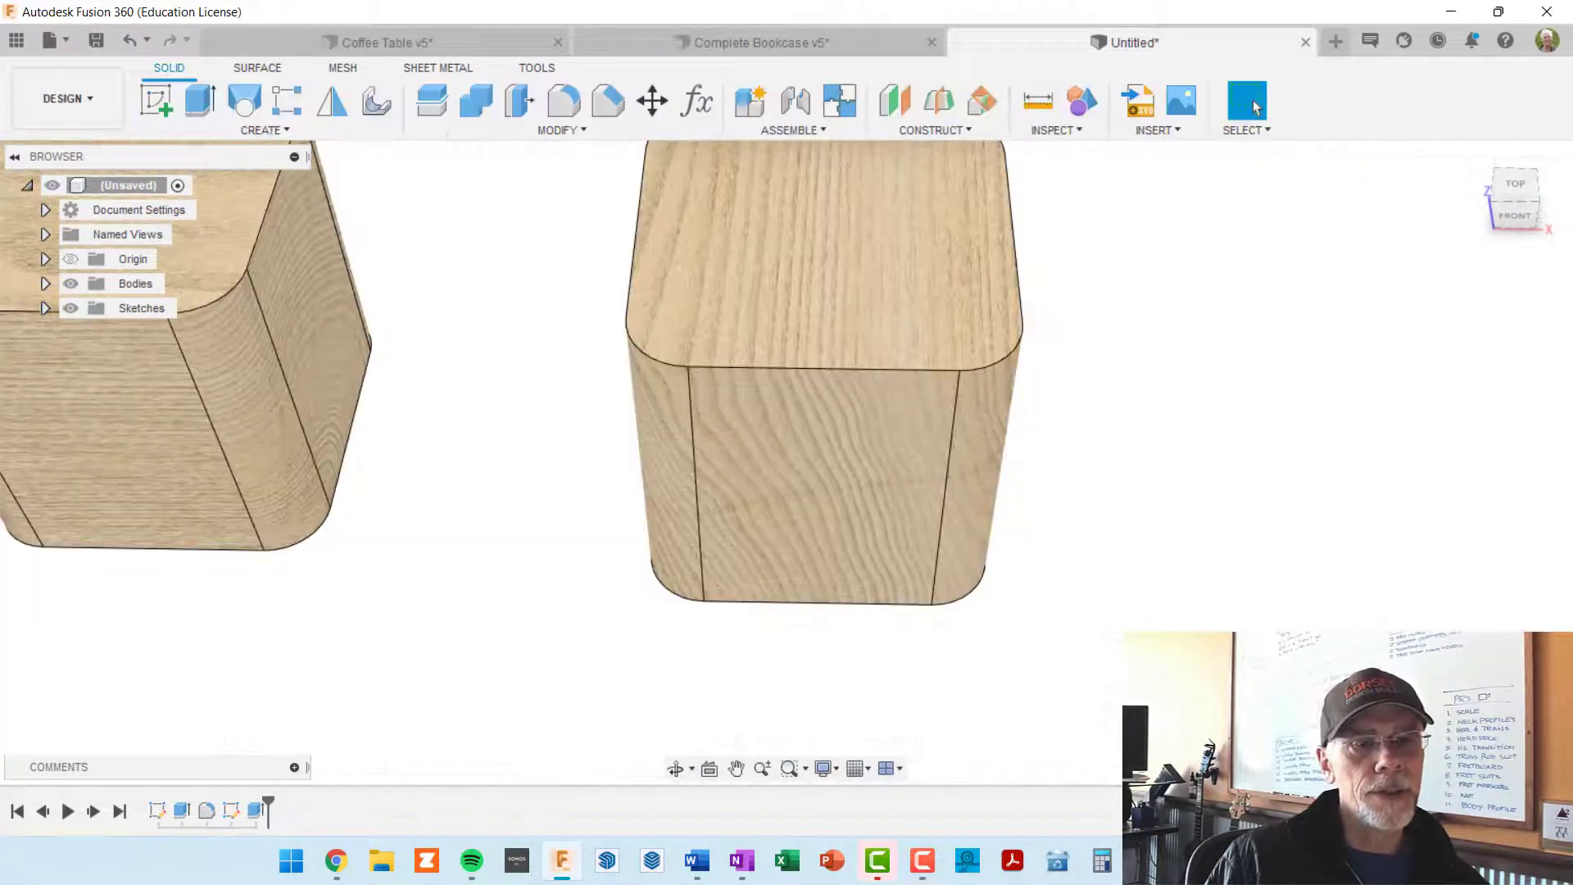
middle_click_drag(1180, 605, 1101, 625, "shift")
scroll(947, 639, "down", 3)
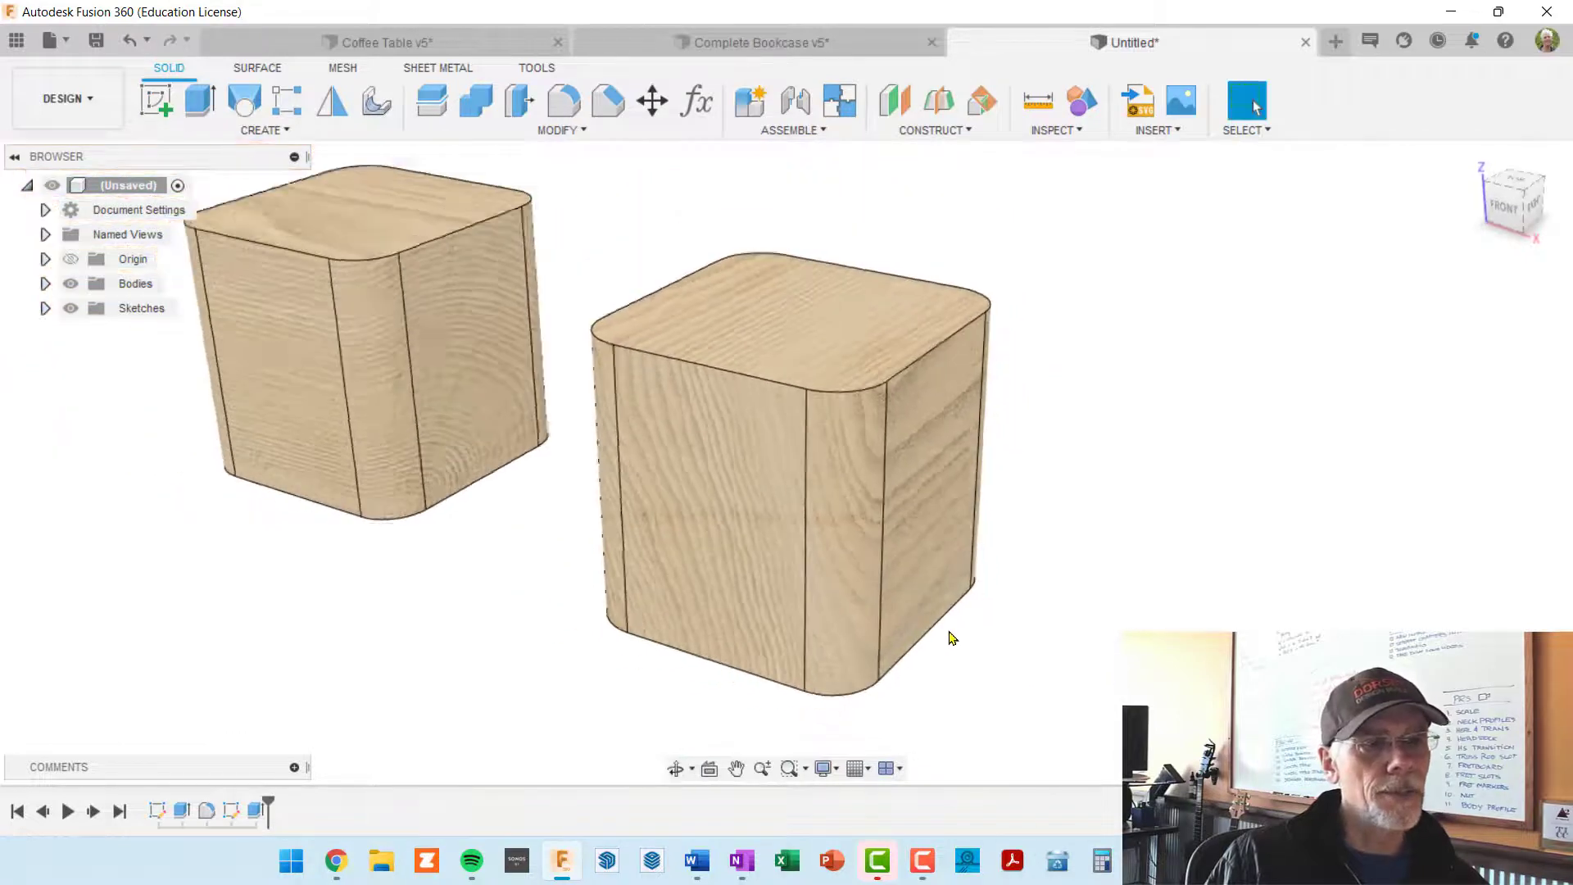
middle_click_drag(948, 639, 1039, 553, "shift")
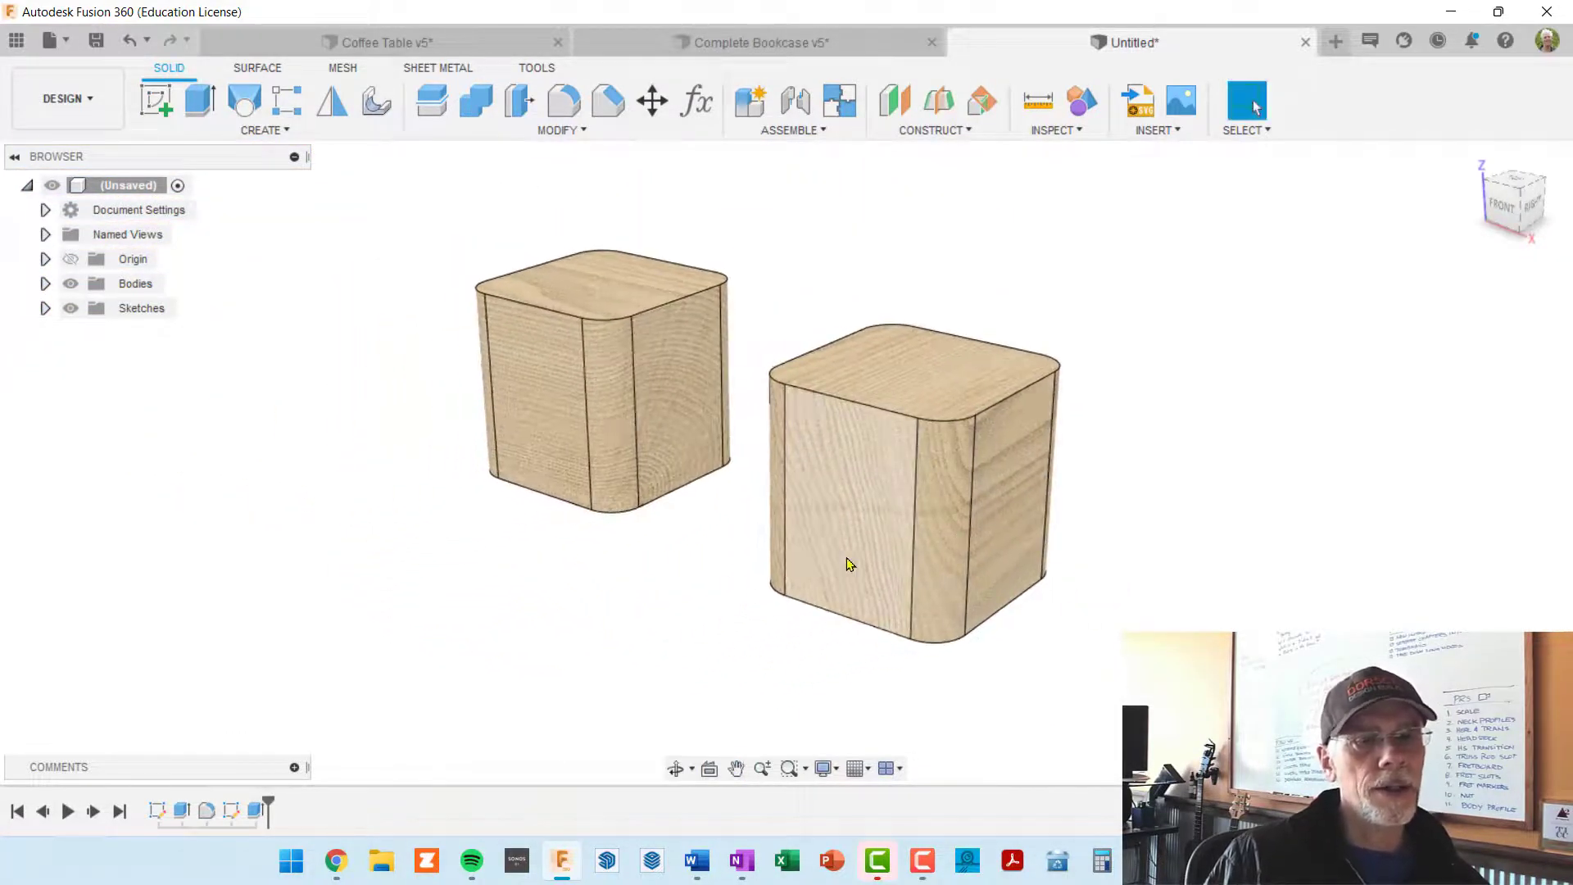
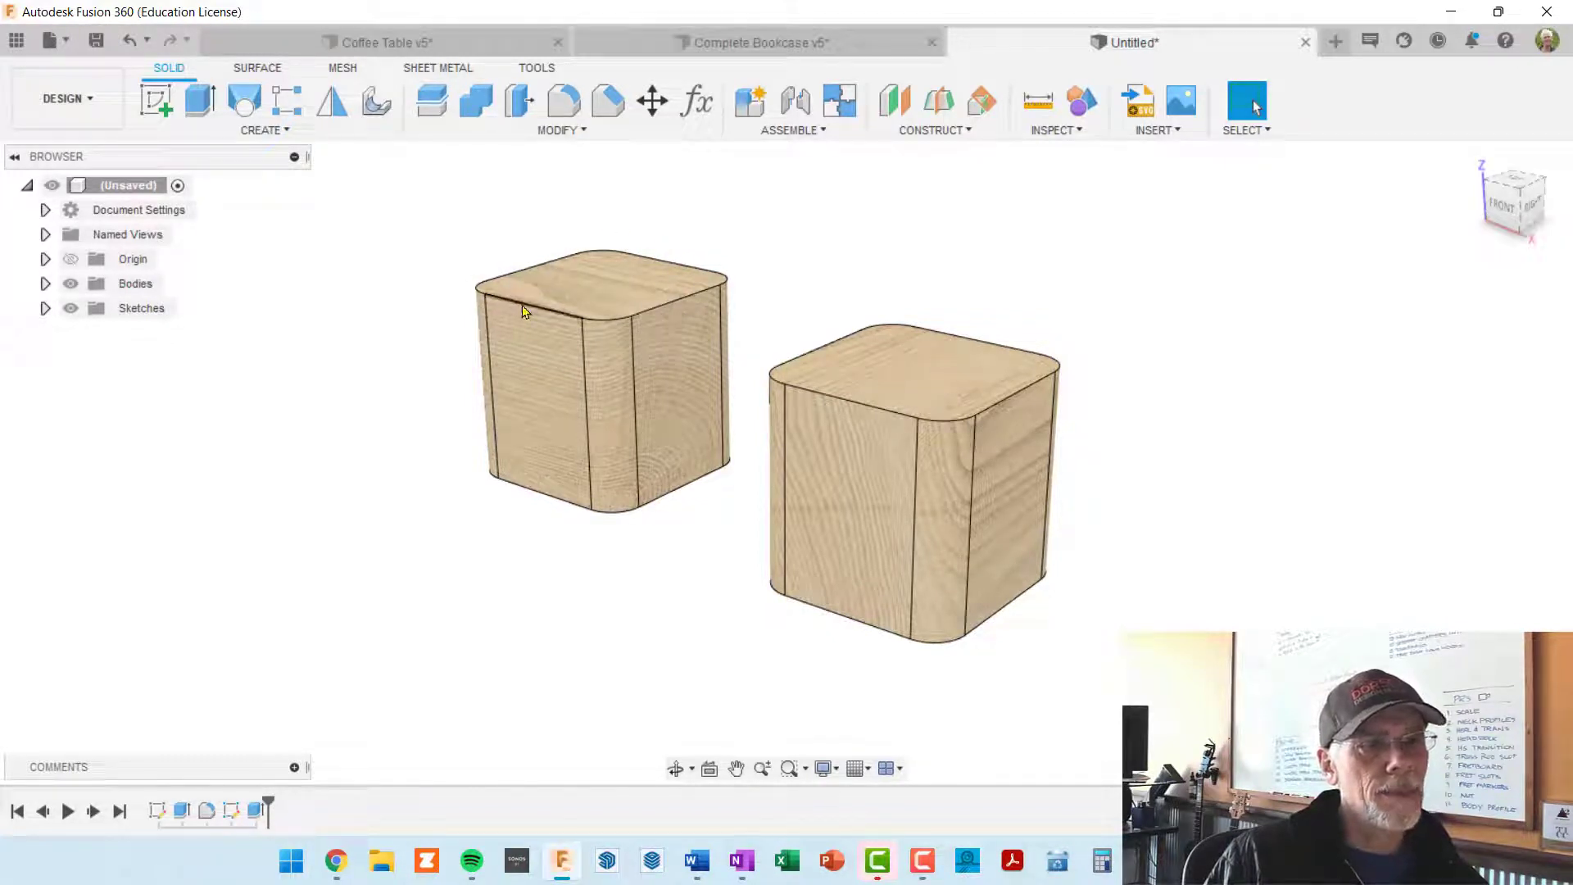
Step: Fillet the tangent edge loop around the first block's top face with a 0.5 in radius
key("f")
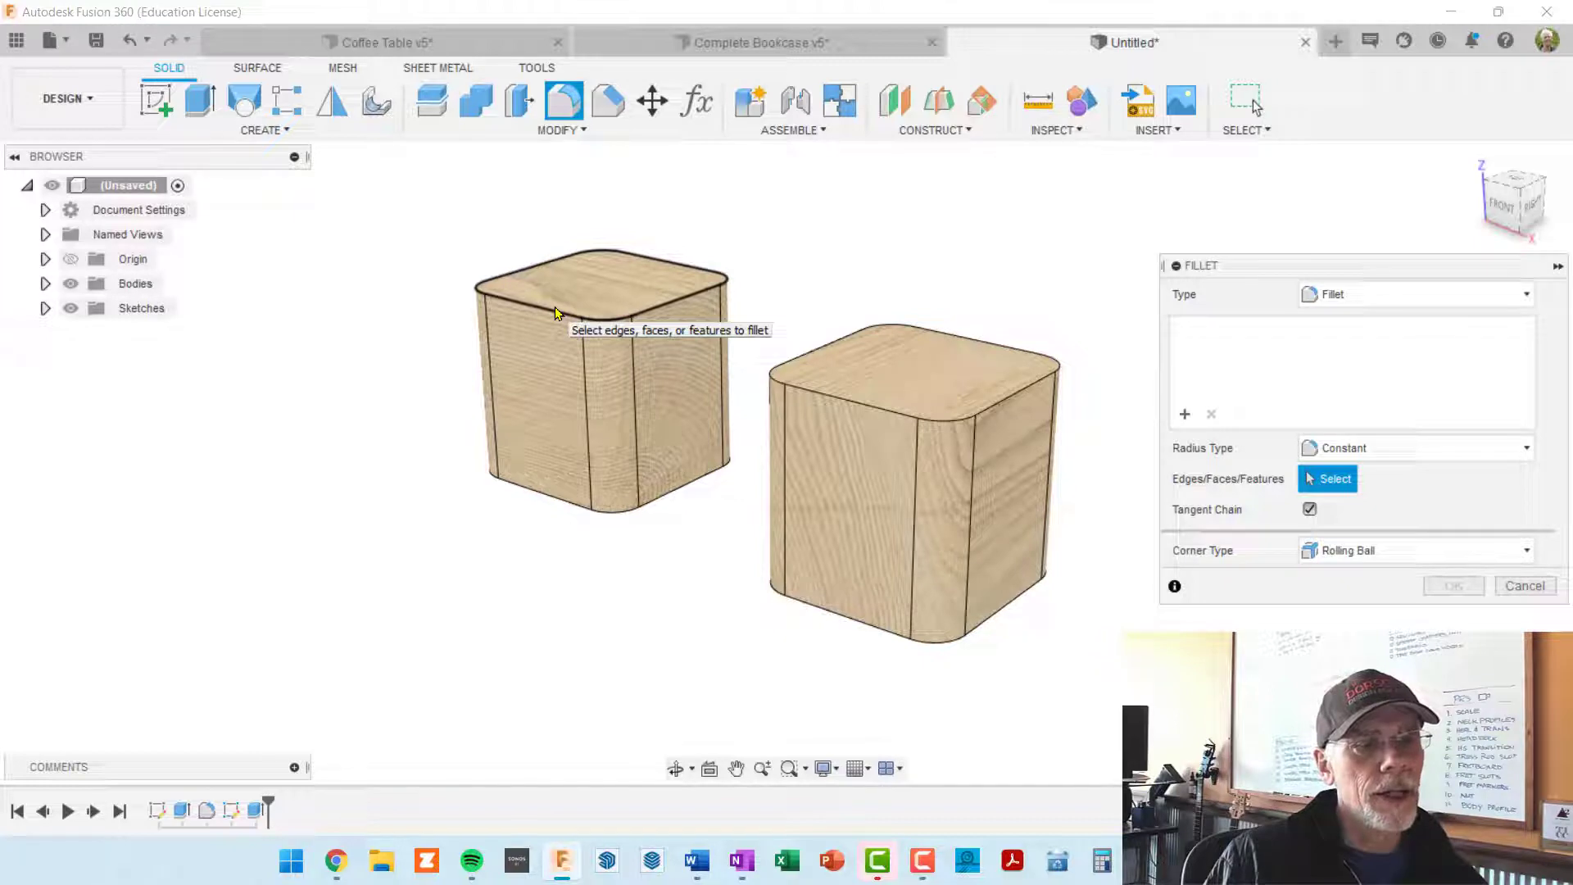
left_click(555, 308)
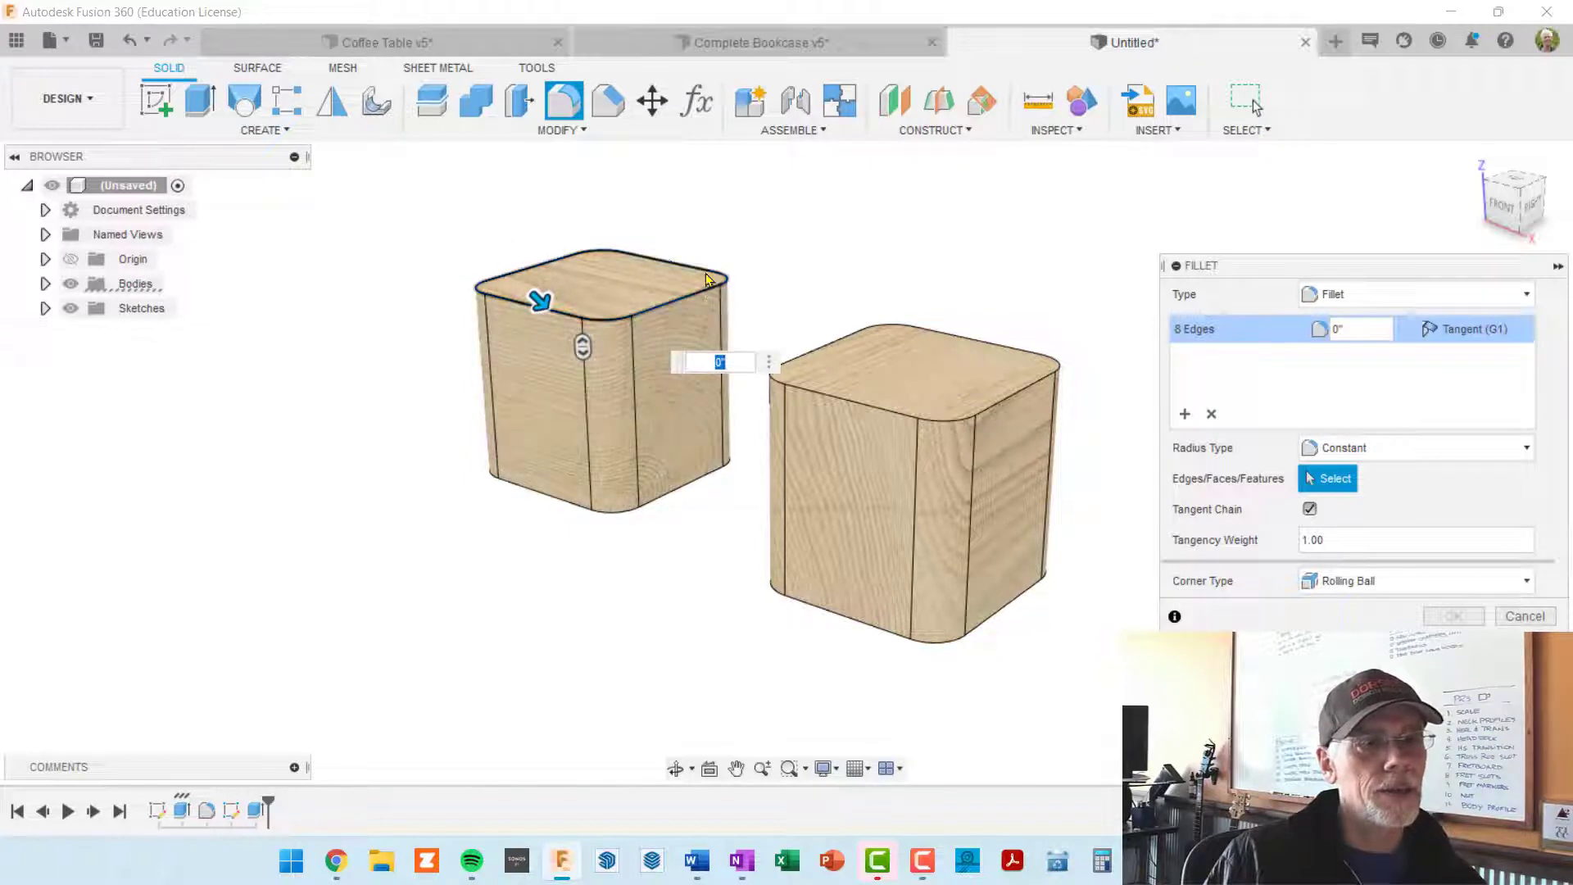
scroll(524, 316, "up", 5)
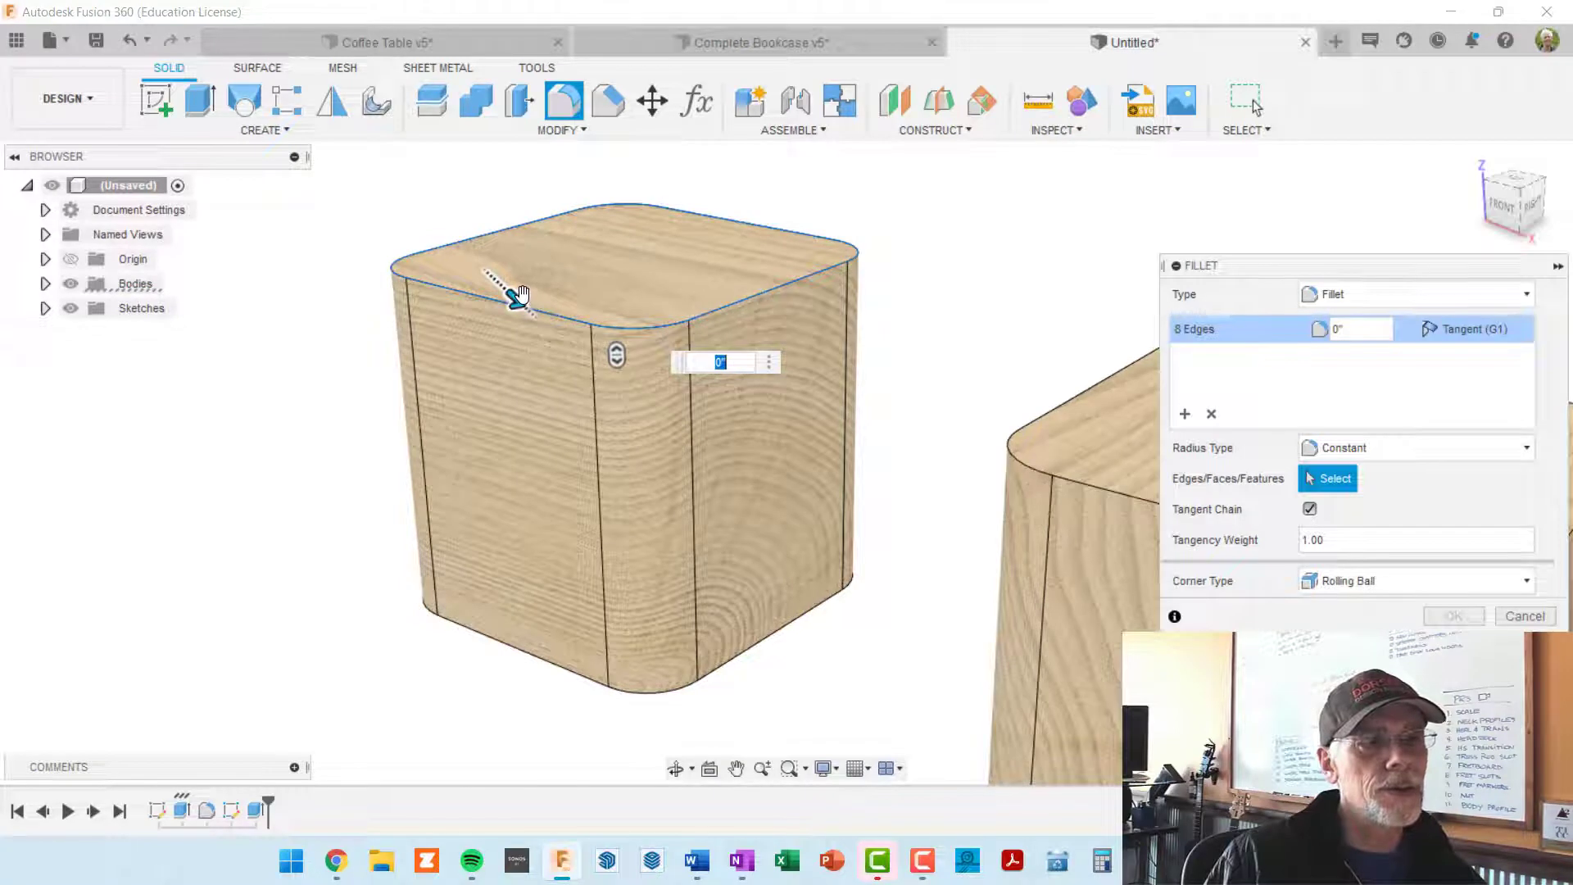
left_click_drag(521, 296, 525, 305)
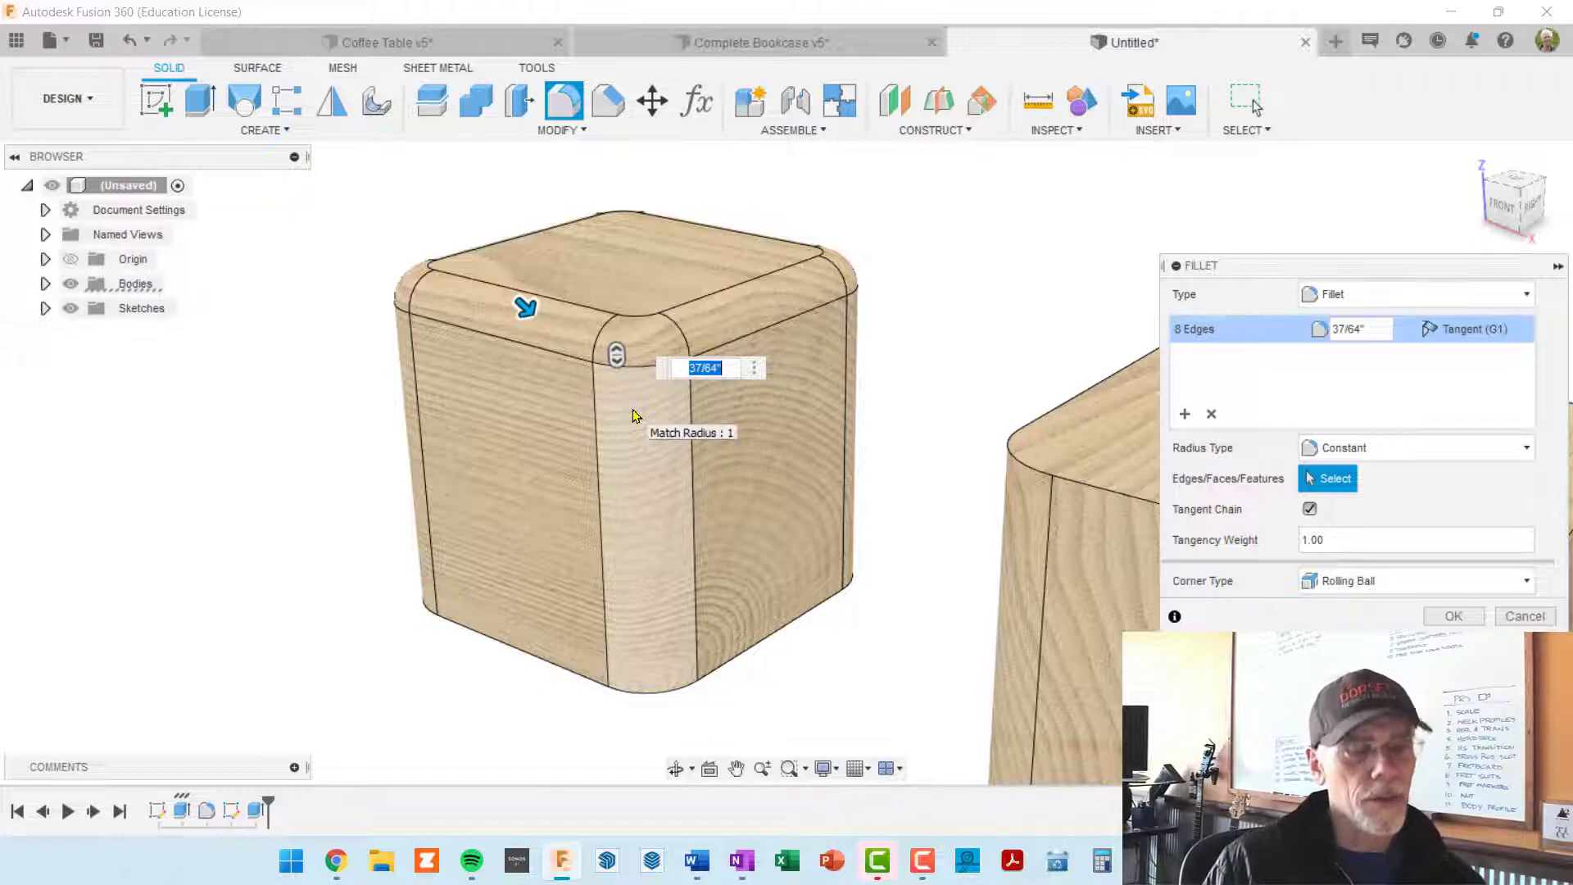
type("1")
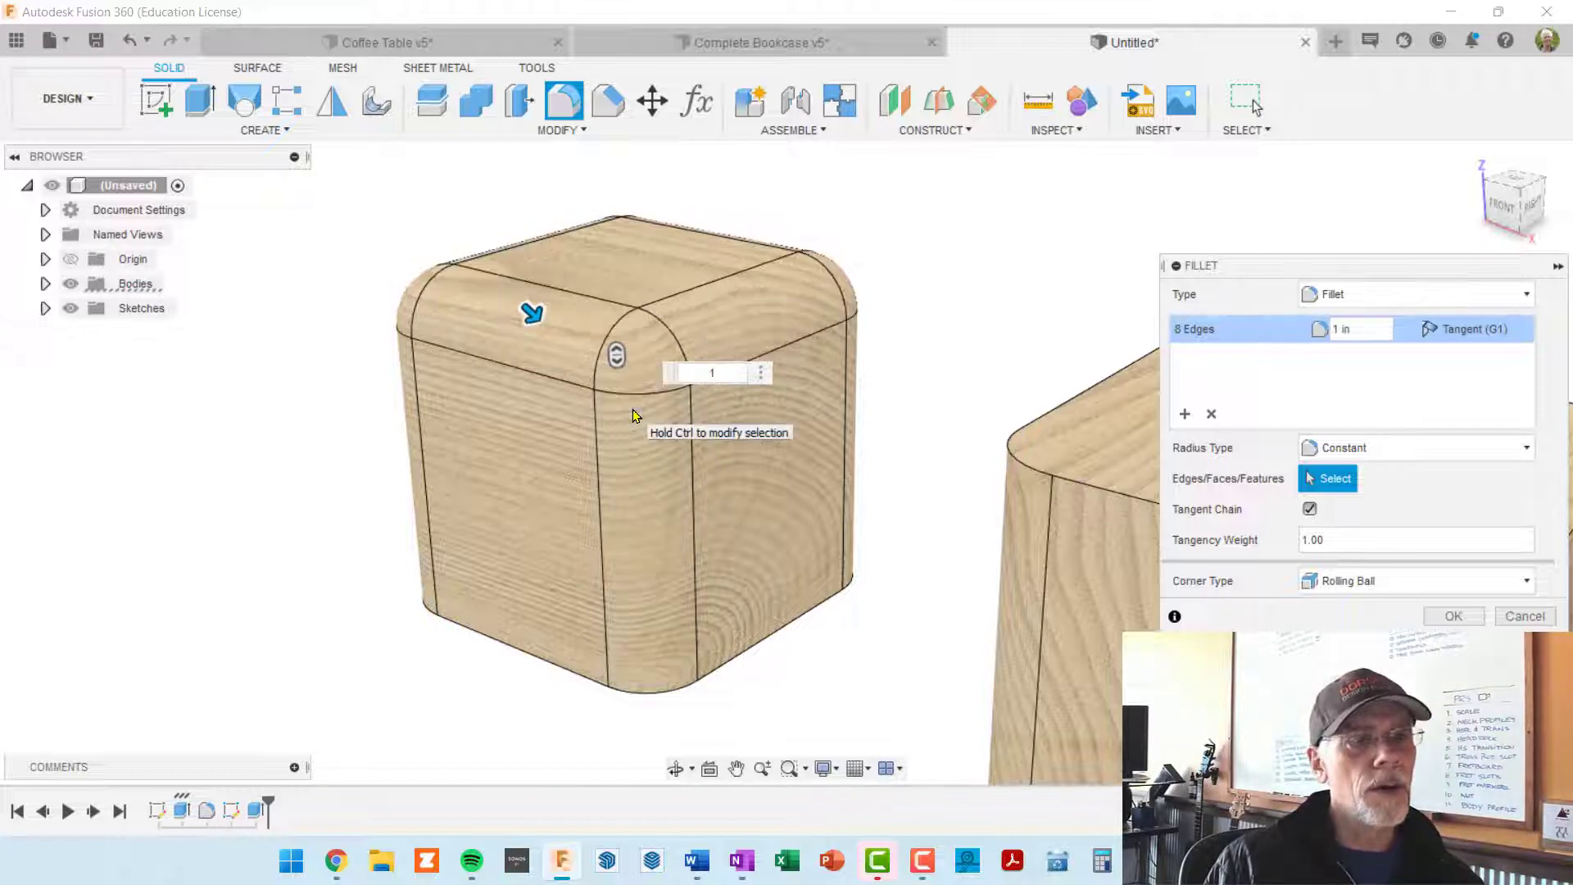
key("BackSpace")
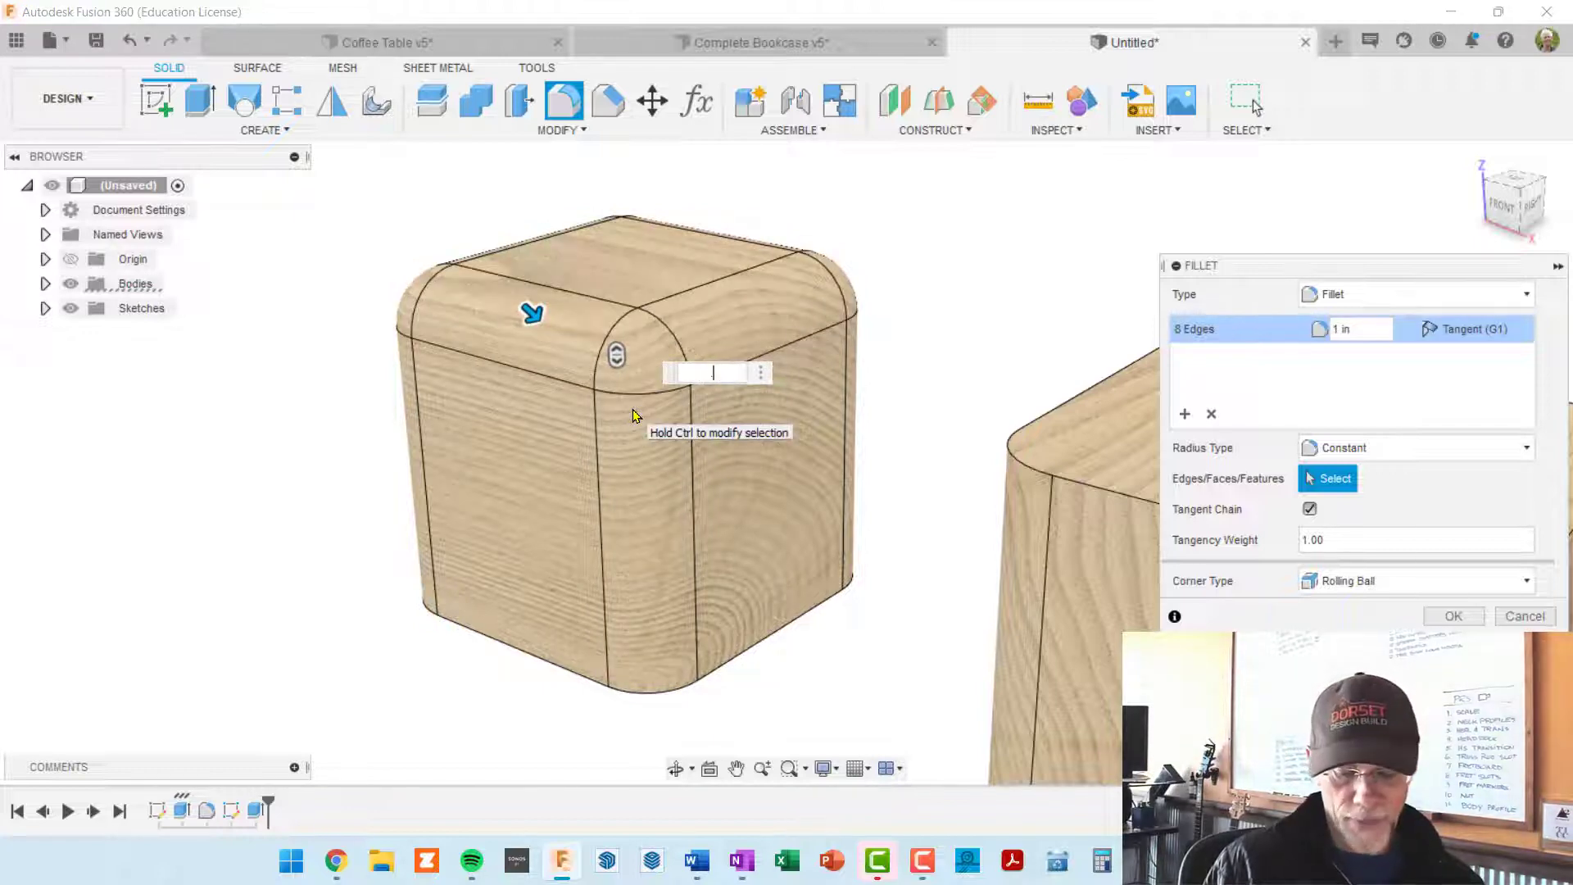
type(".5")
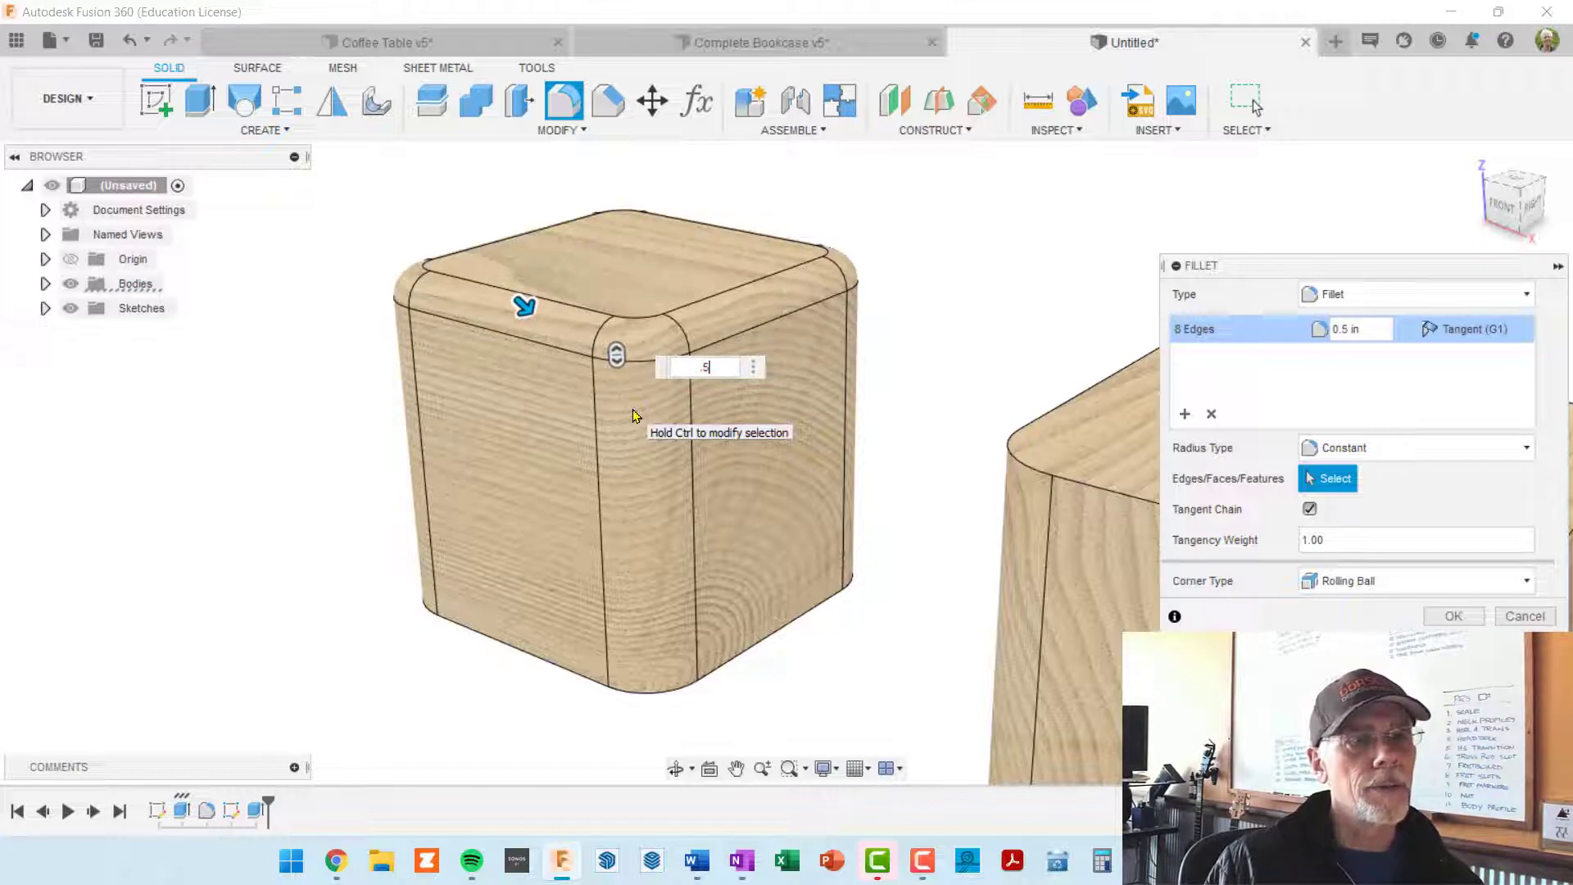
key("Return")
scroll(863, 582, "down", 3)
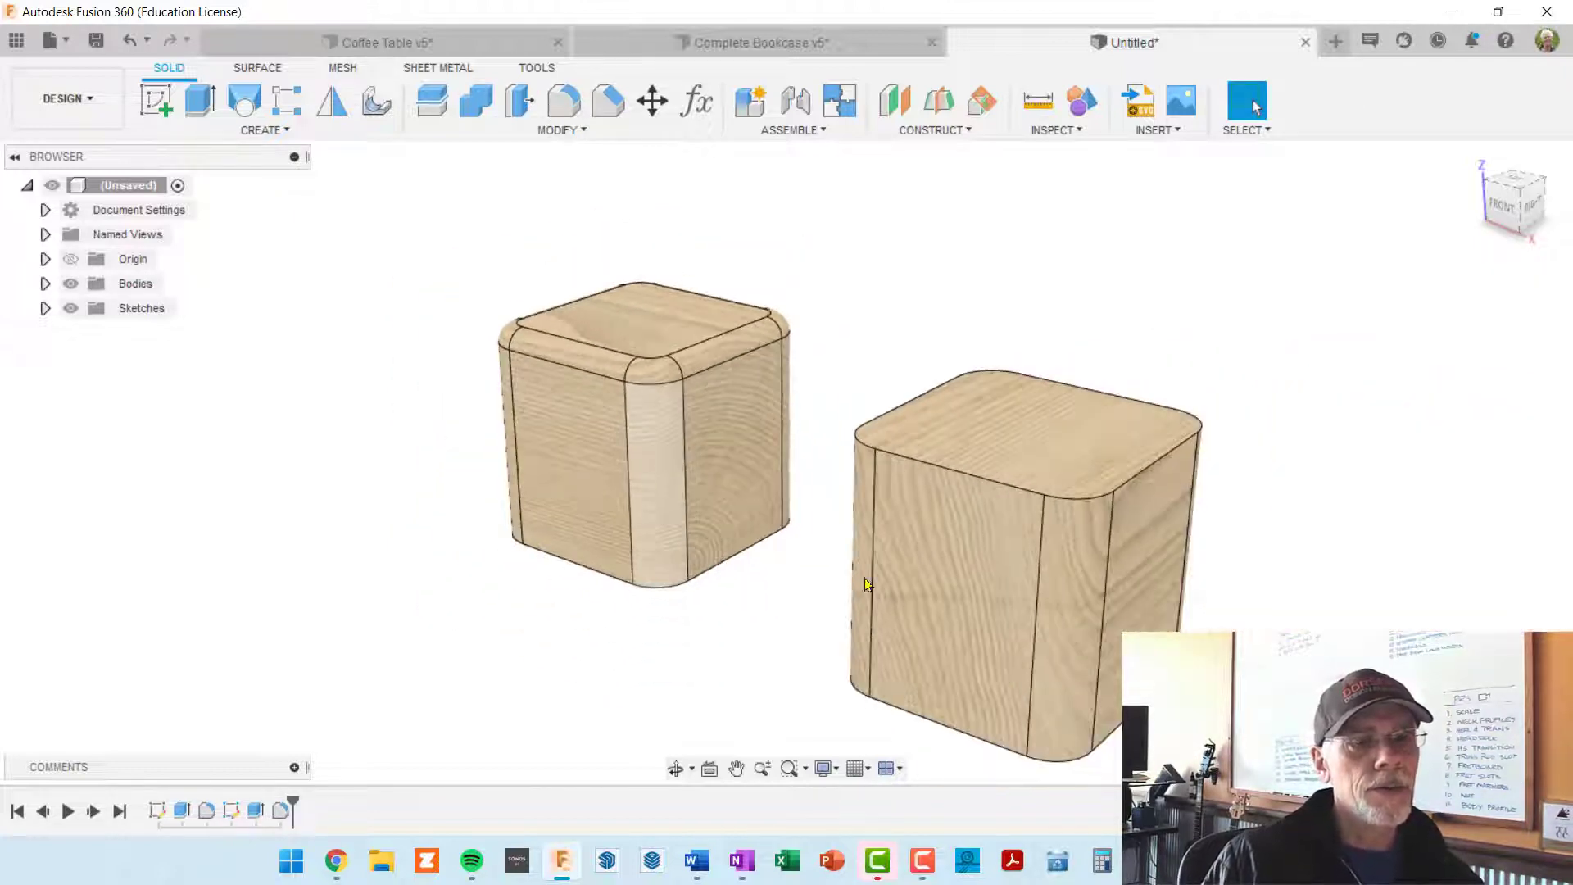
Step: Fillet the top-face edge loop of the second block with a 0.5 in radius
middle_click_drag(1021, 564, 881, 462)
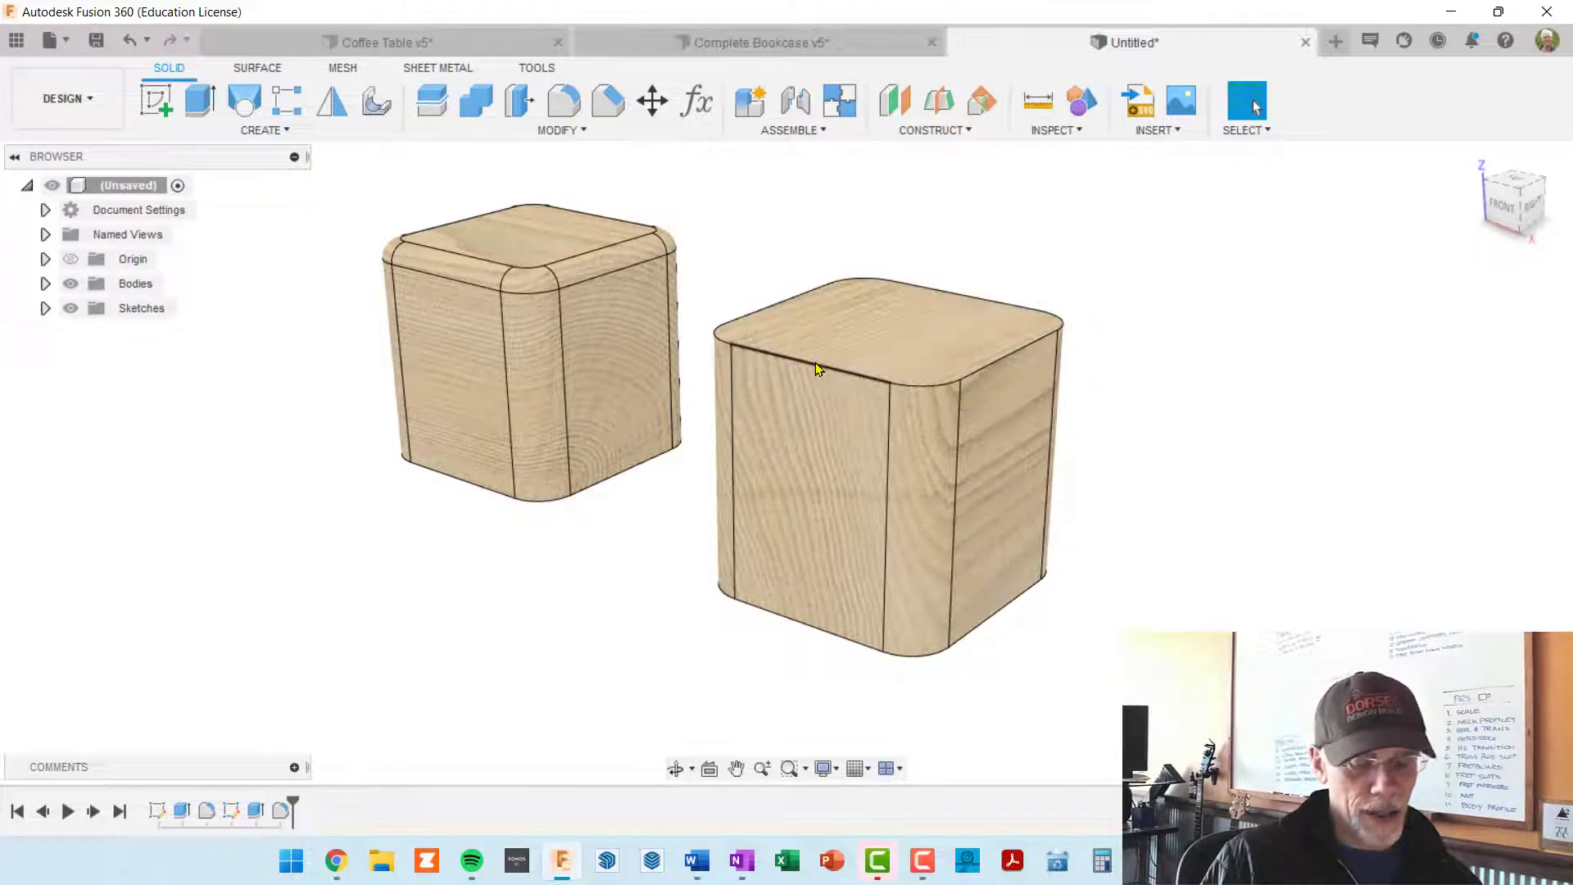
key("f")
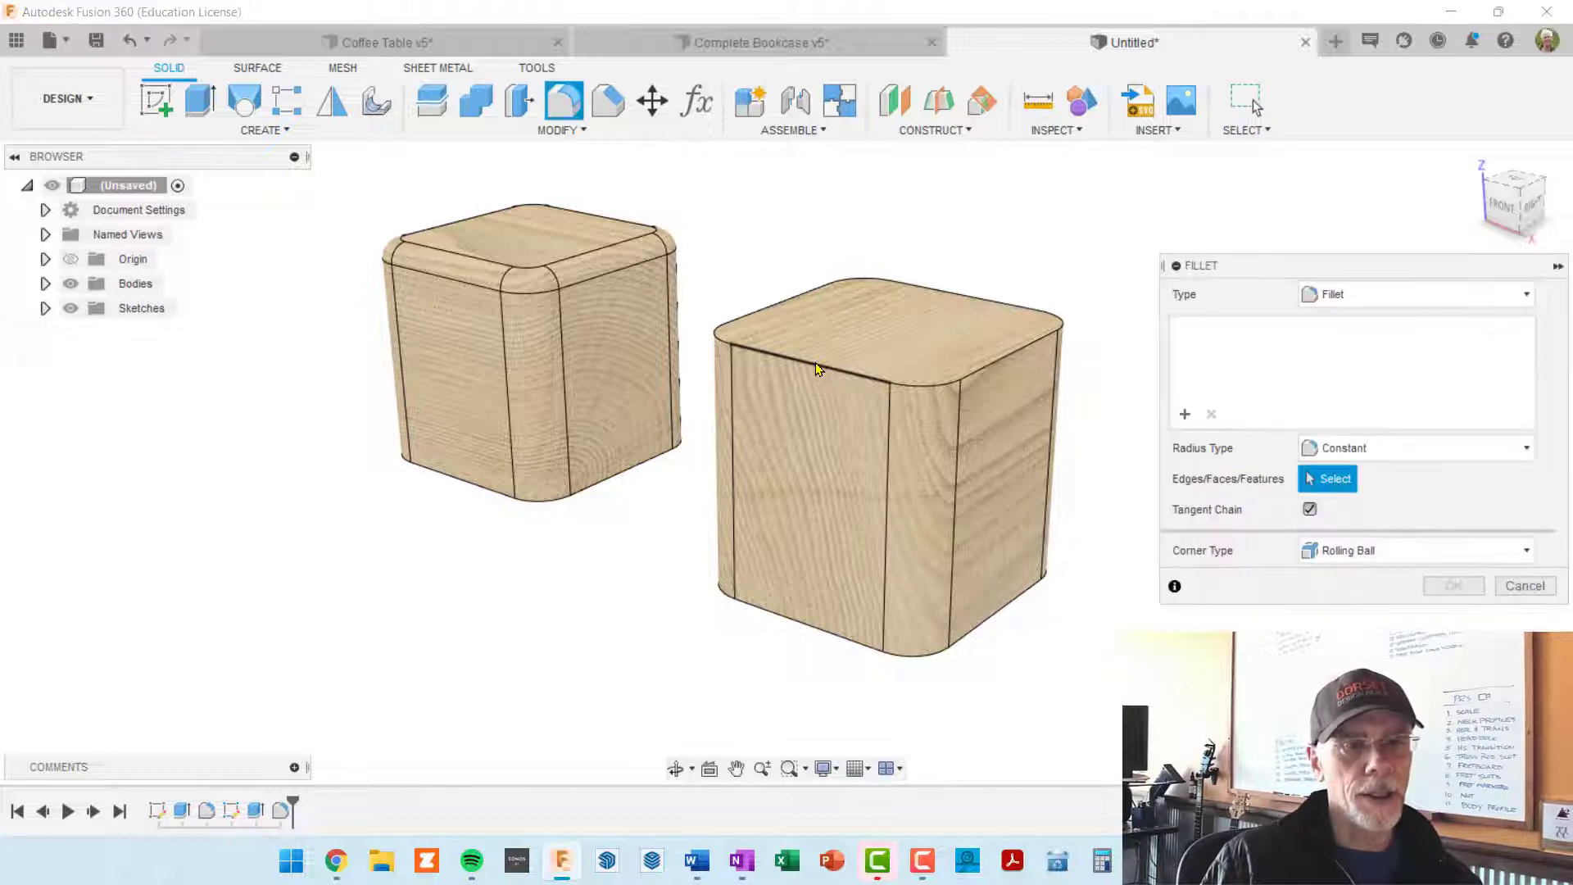
left_click(817, 363)
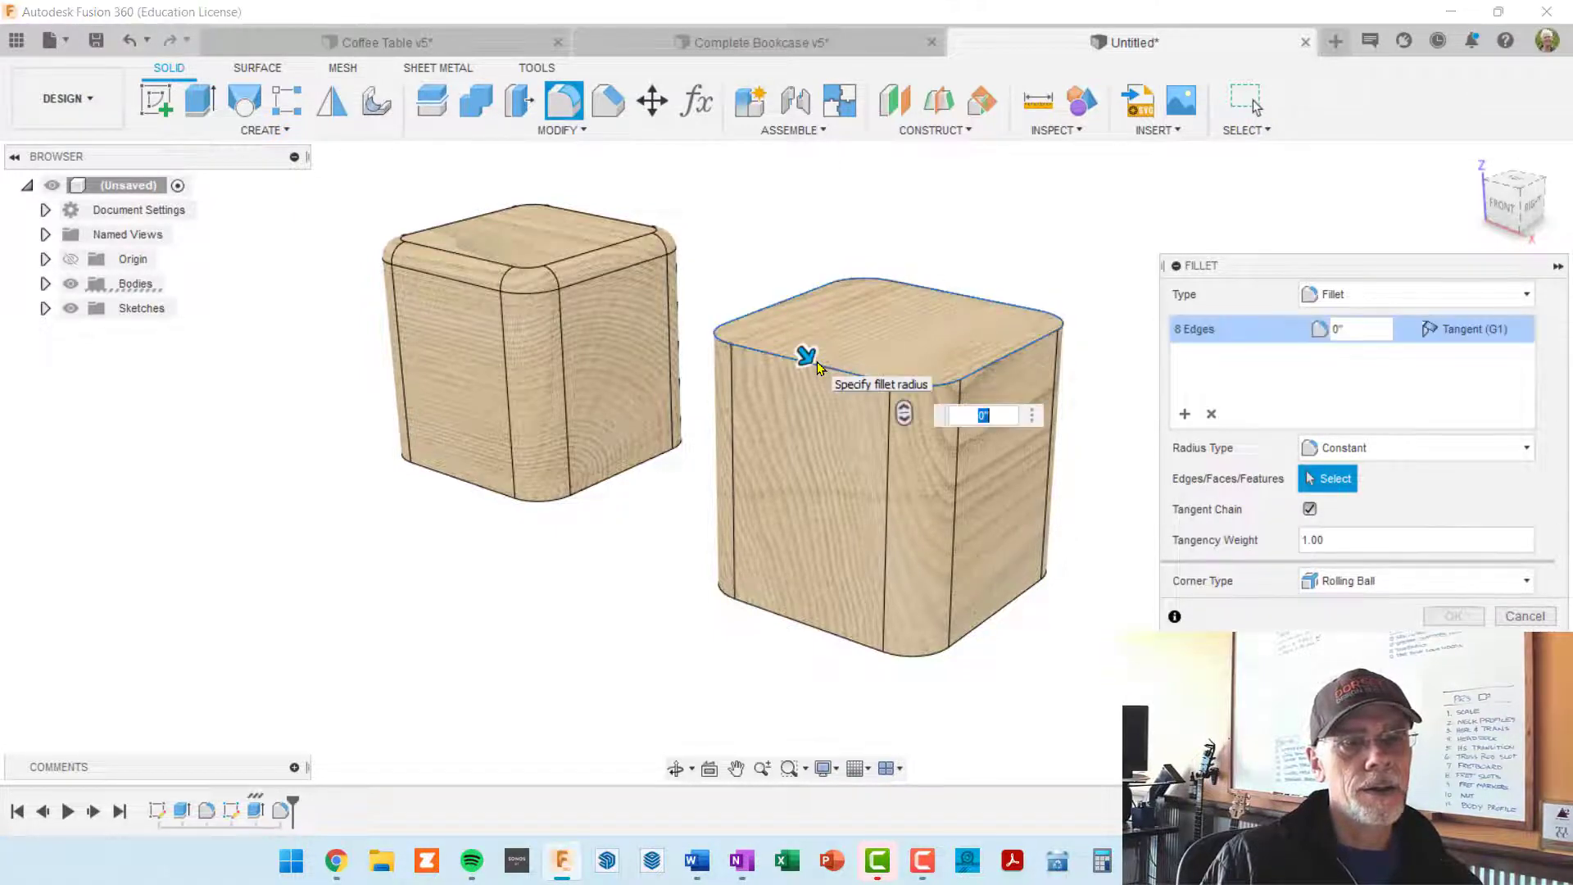
type(".5")
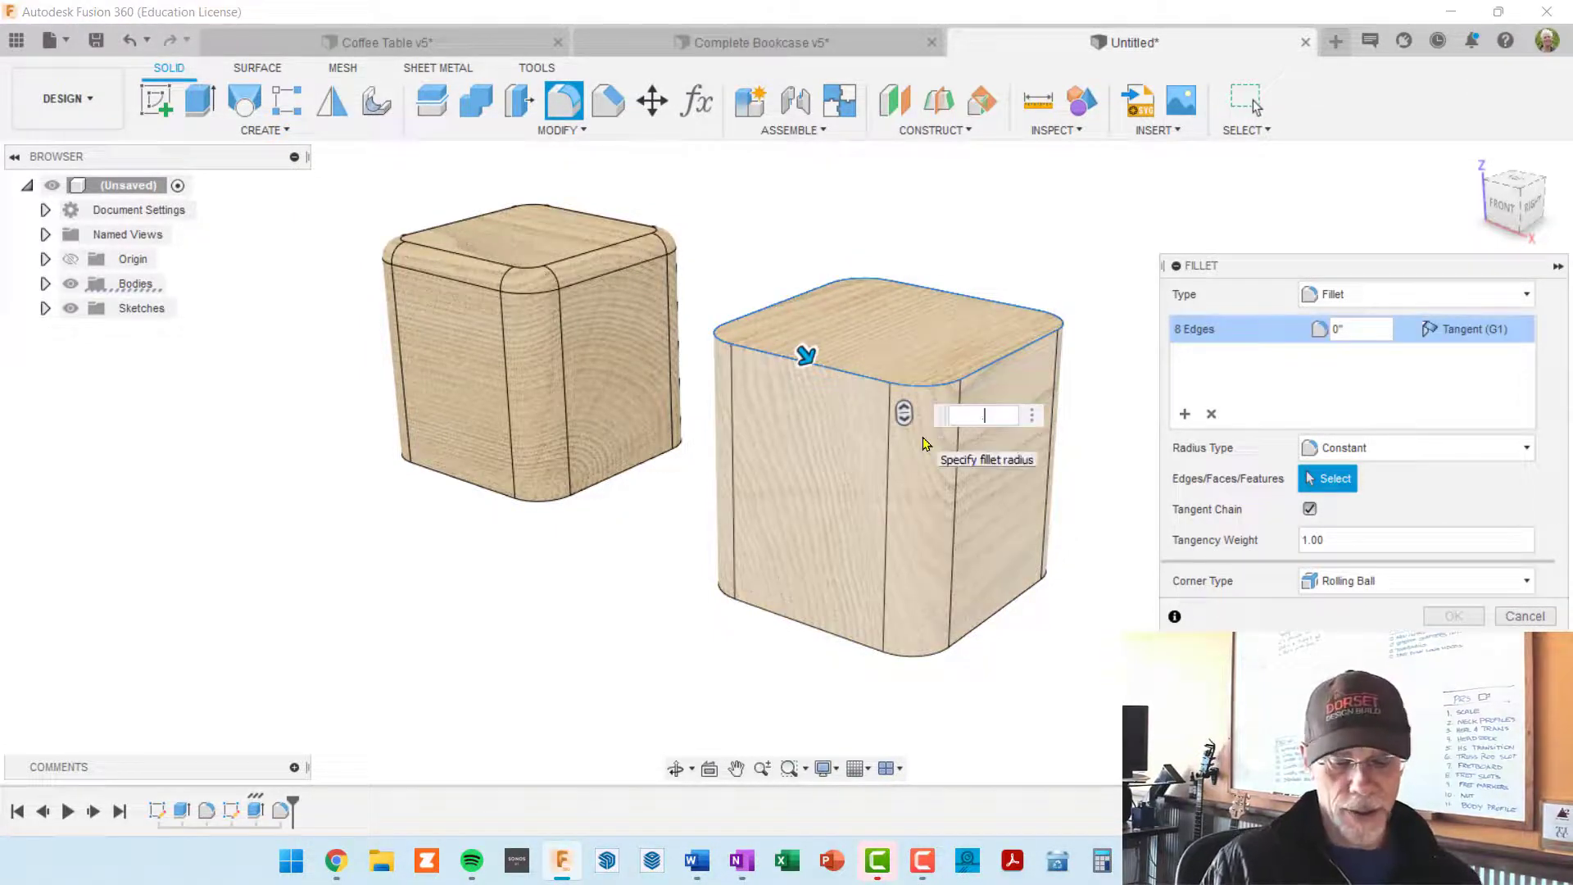
key("Return")
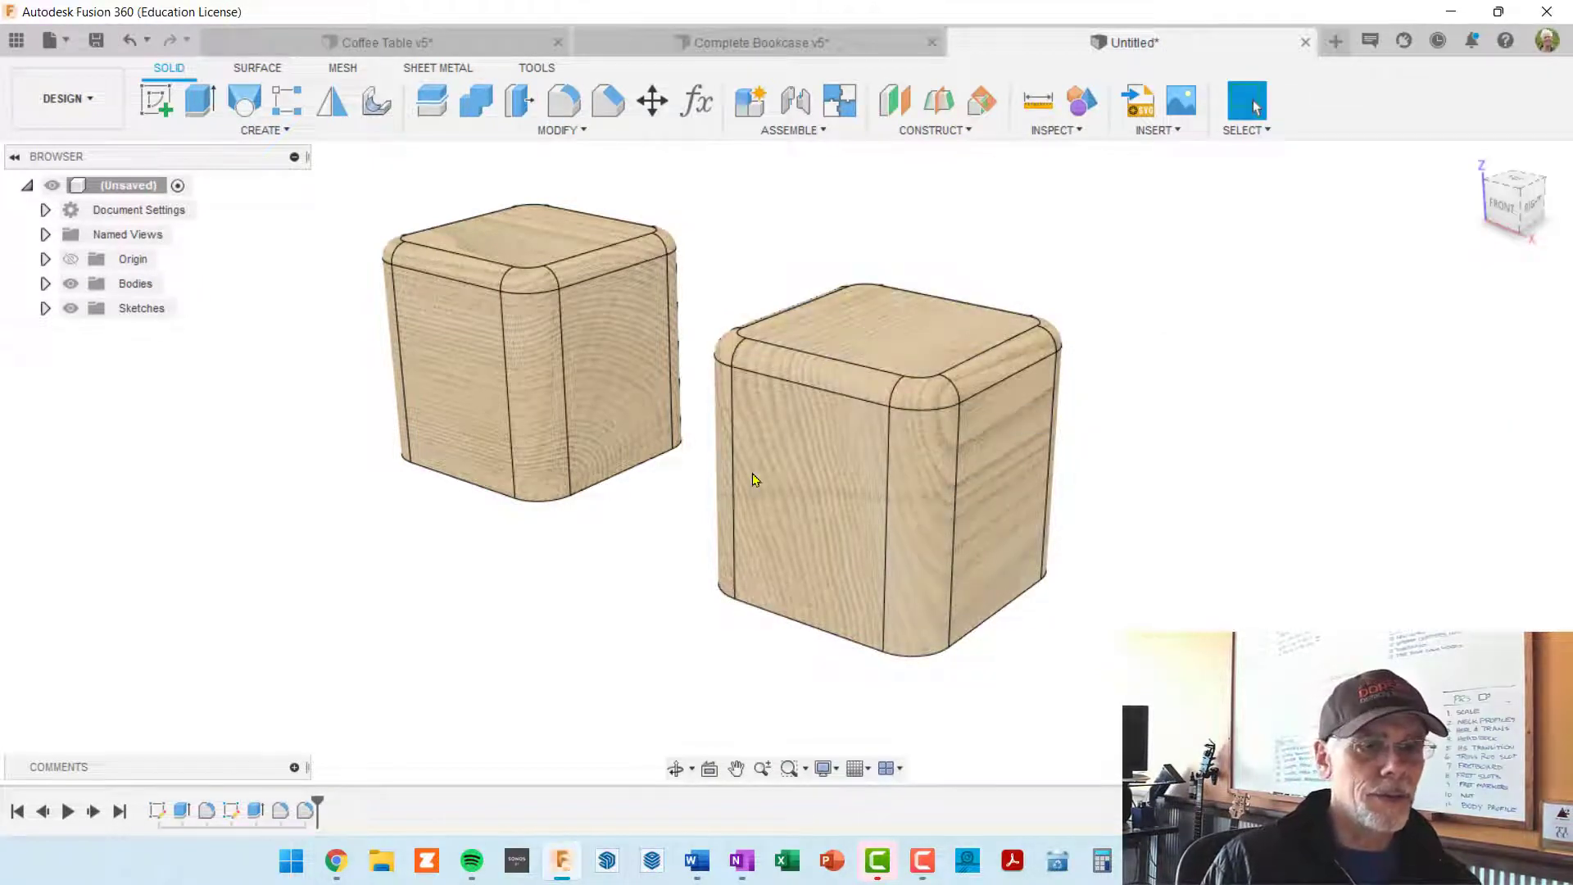
middle_click_drag(854, 442, 895, 428, "shift")
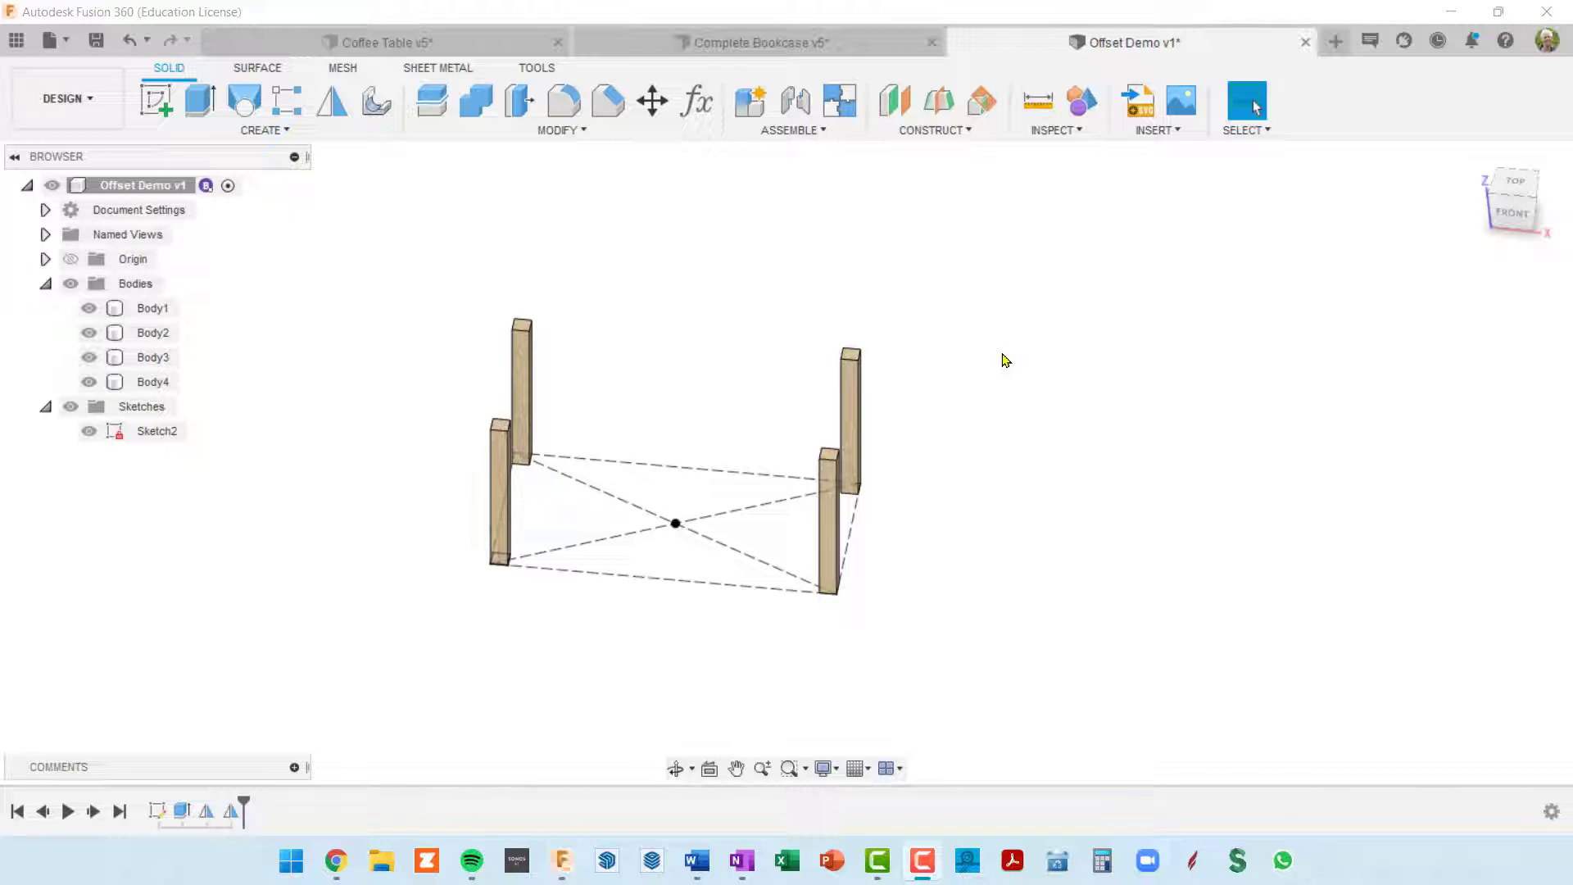
Step: Start a new sketch on the top face of one of the four table legs in the Offset Demo design
middle_click_drag(1005, 361, 996, 369, "shift")
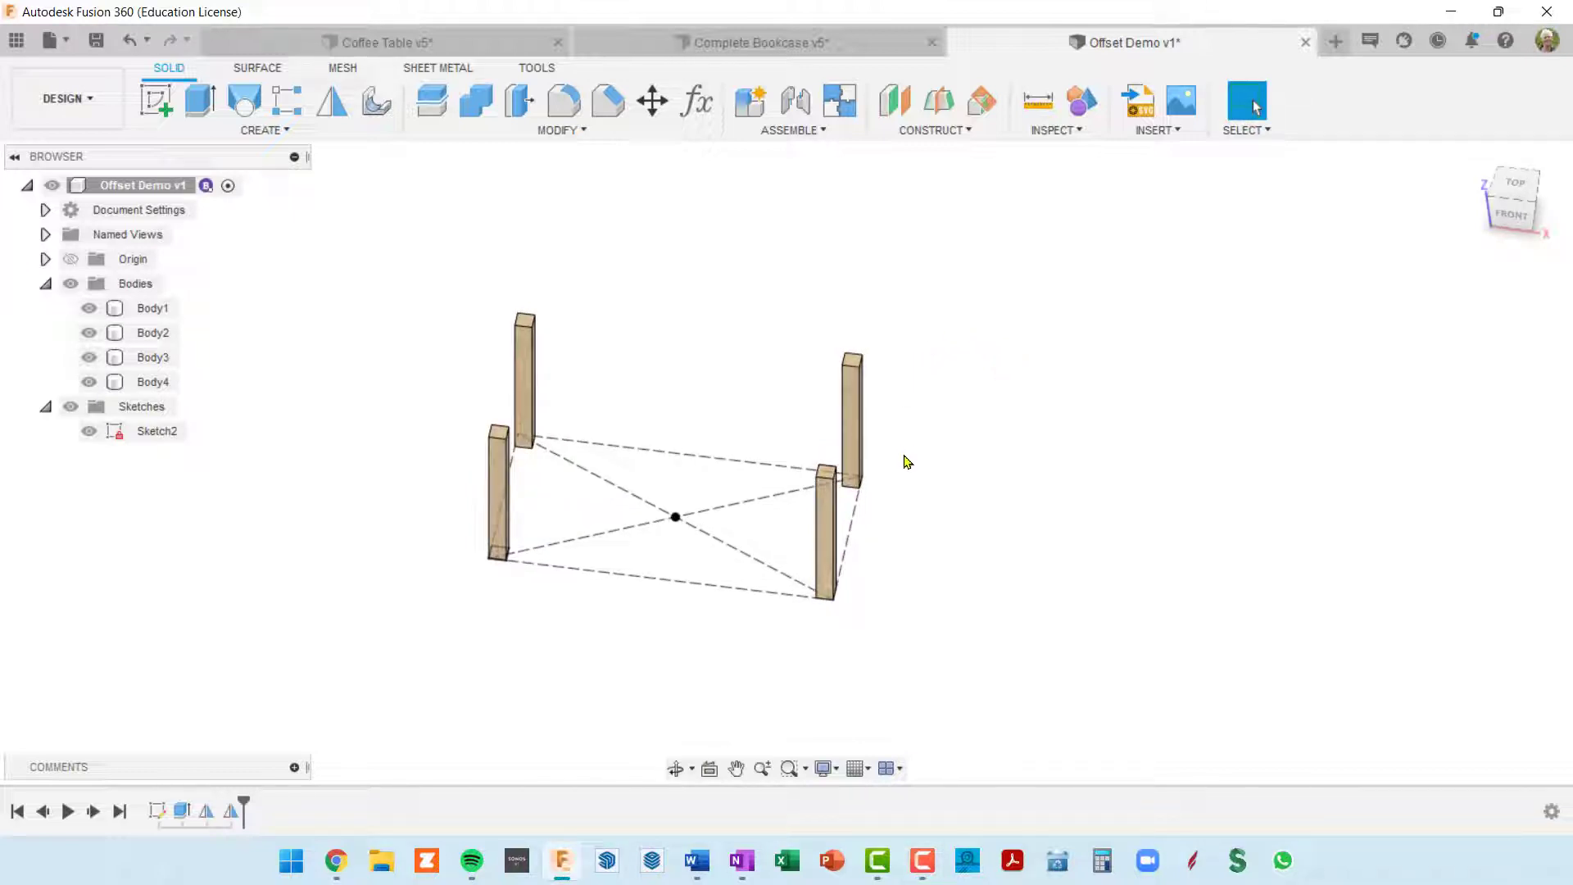
mouse_move(906, 462)
middle_mouse_down("shift")
mouse_move(884, 410)
mouse_move(845, 399)
mouse_move(871, 393)
mouse_move(906, 418)
middle_mouse_up("shift")
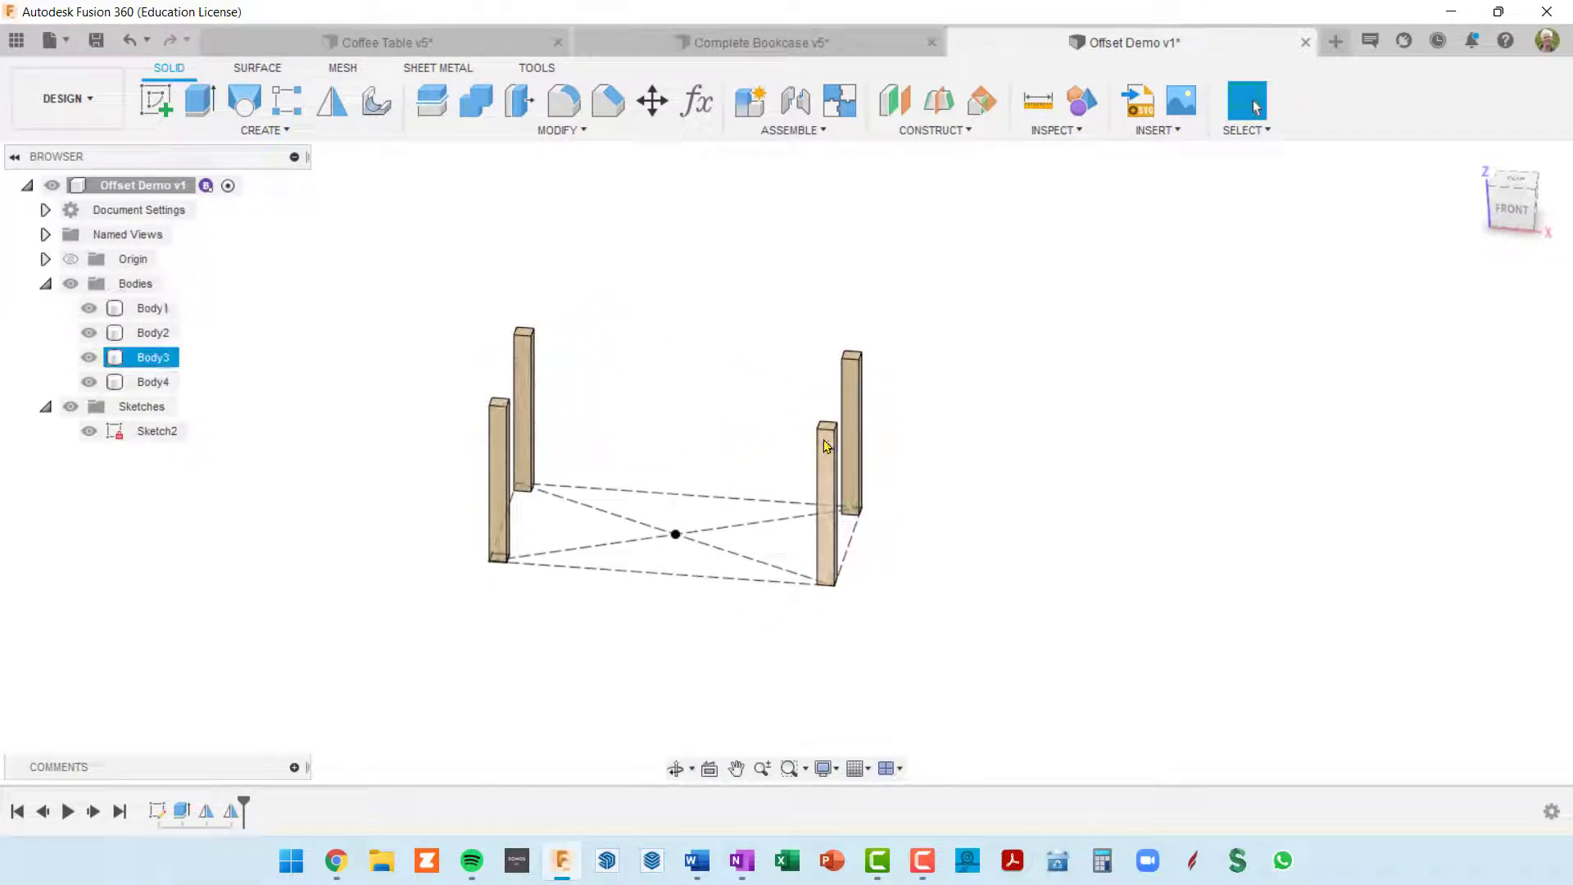
middle_click_drag(755, 457, 788, 512, "shift")
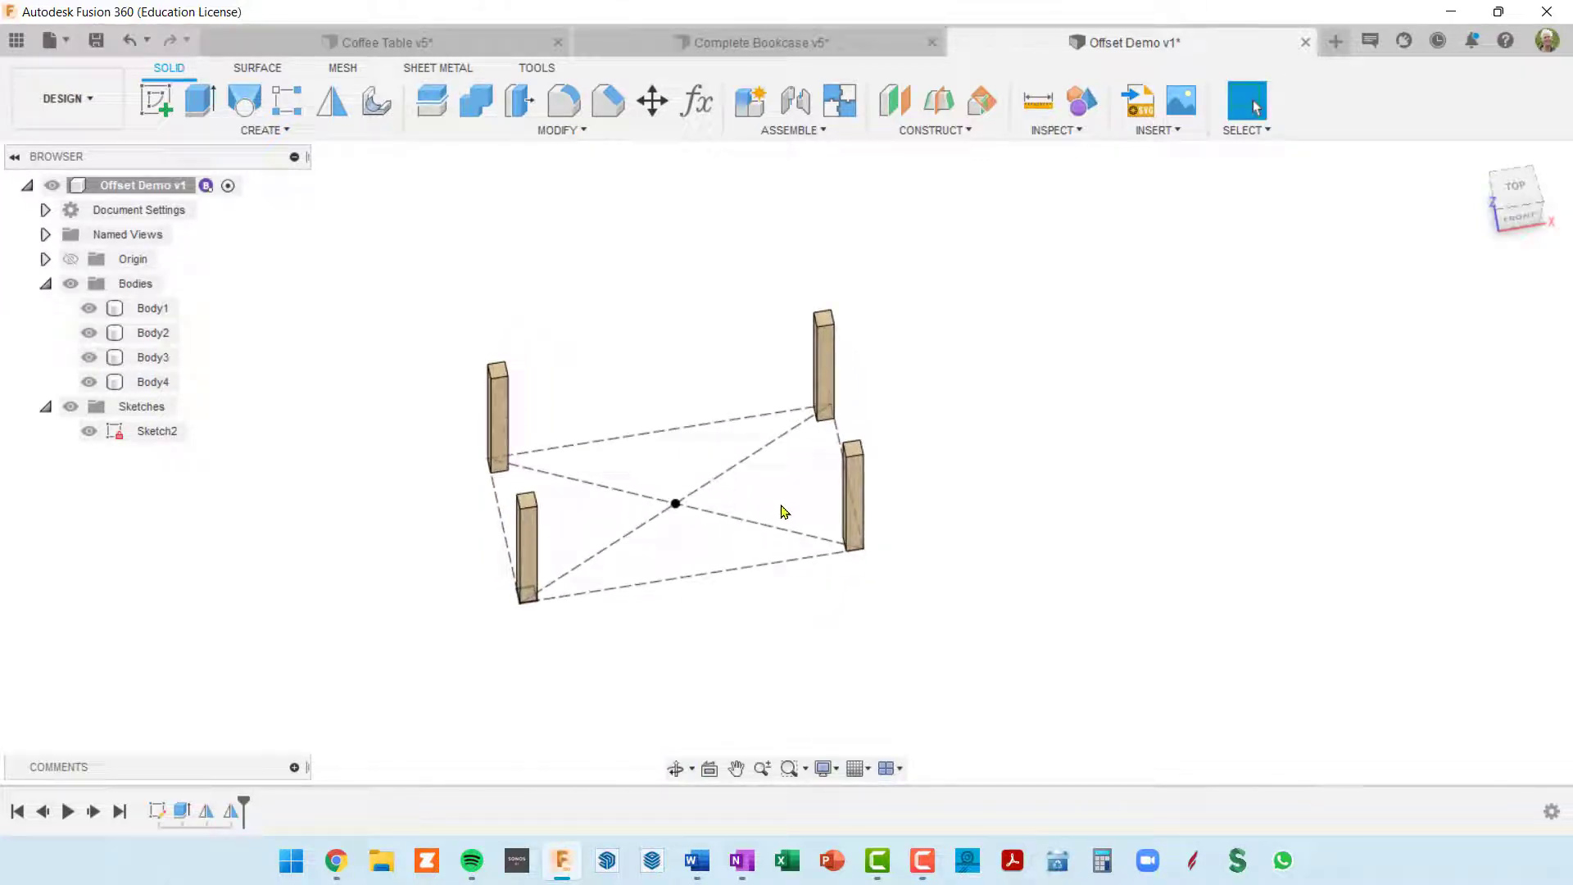
left_click(158, 104)
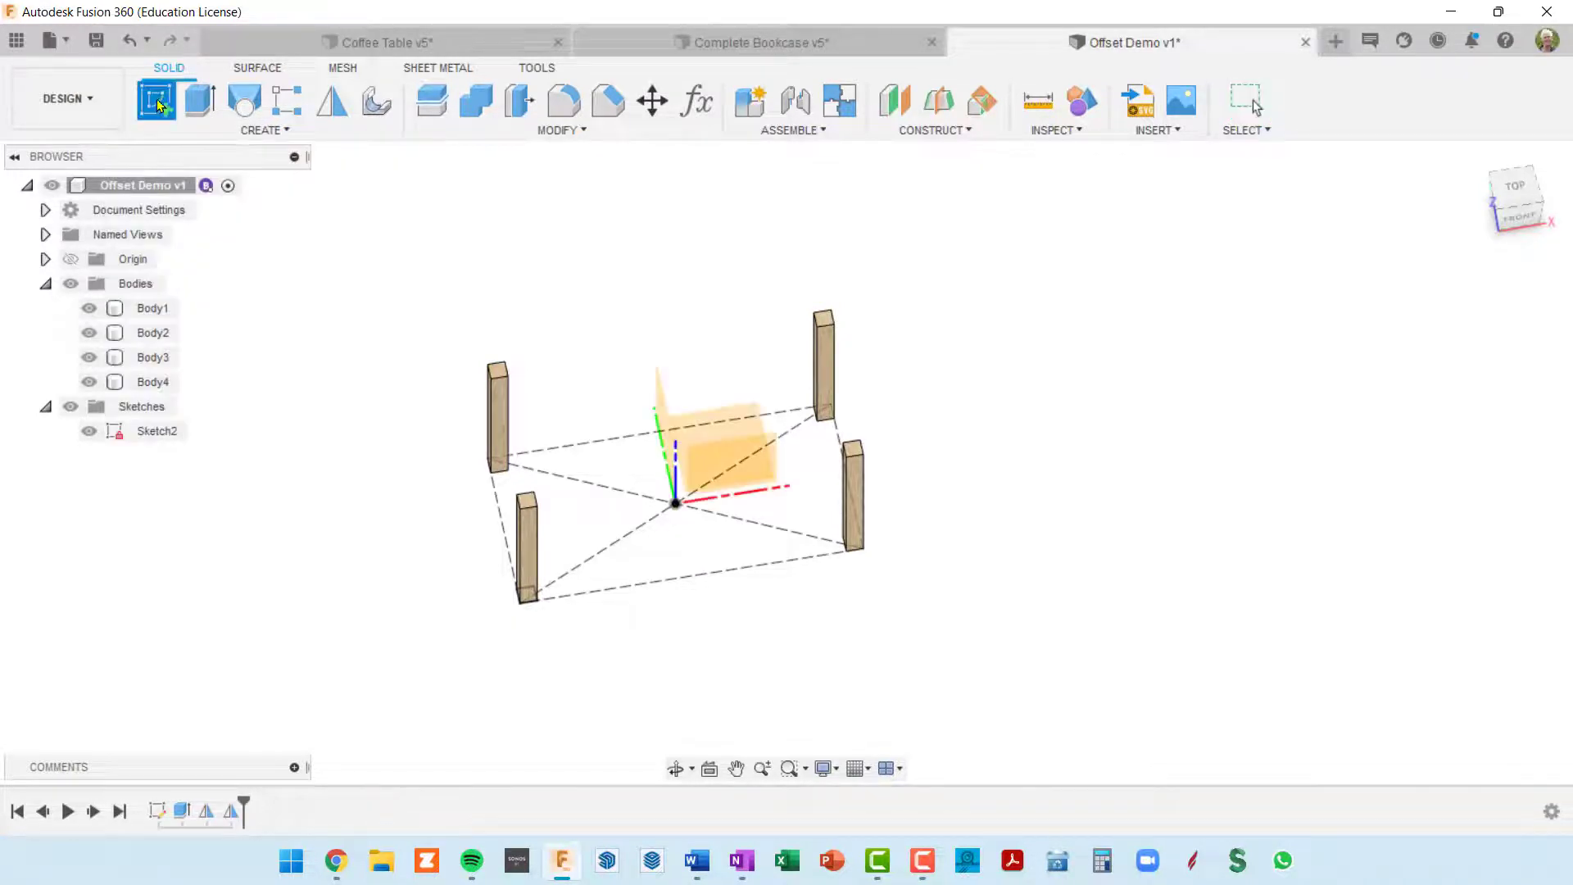
left_click(498, 376)
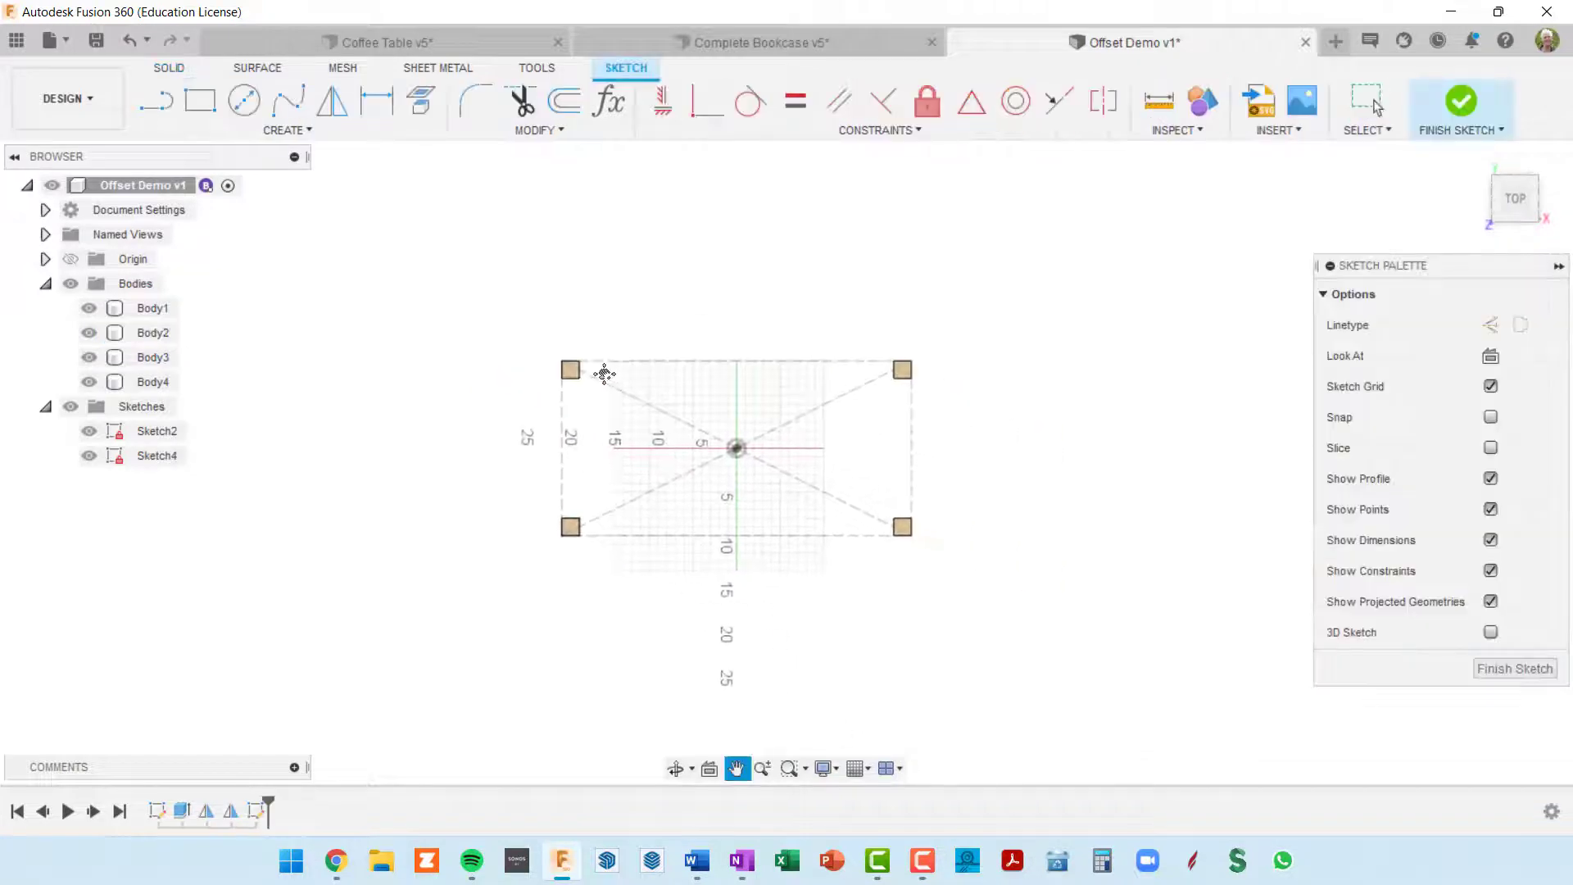
Step: Sketch a 40 by 20 in two-point rectangle between the outer corners of two diagonally opposite legs
left_click(200, 100)
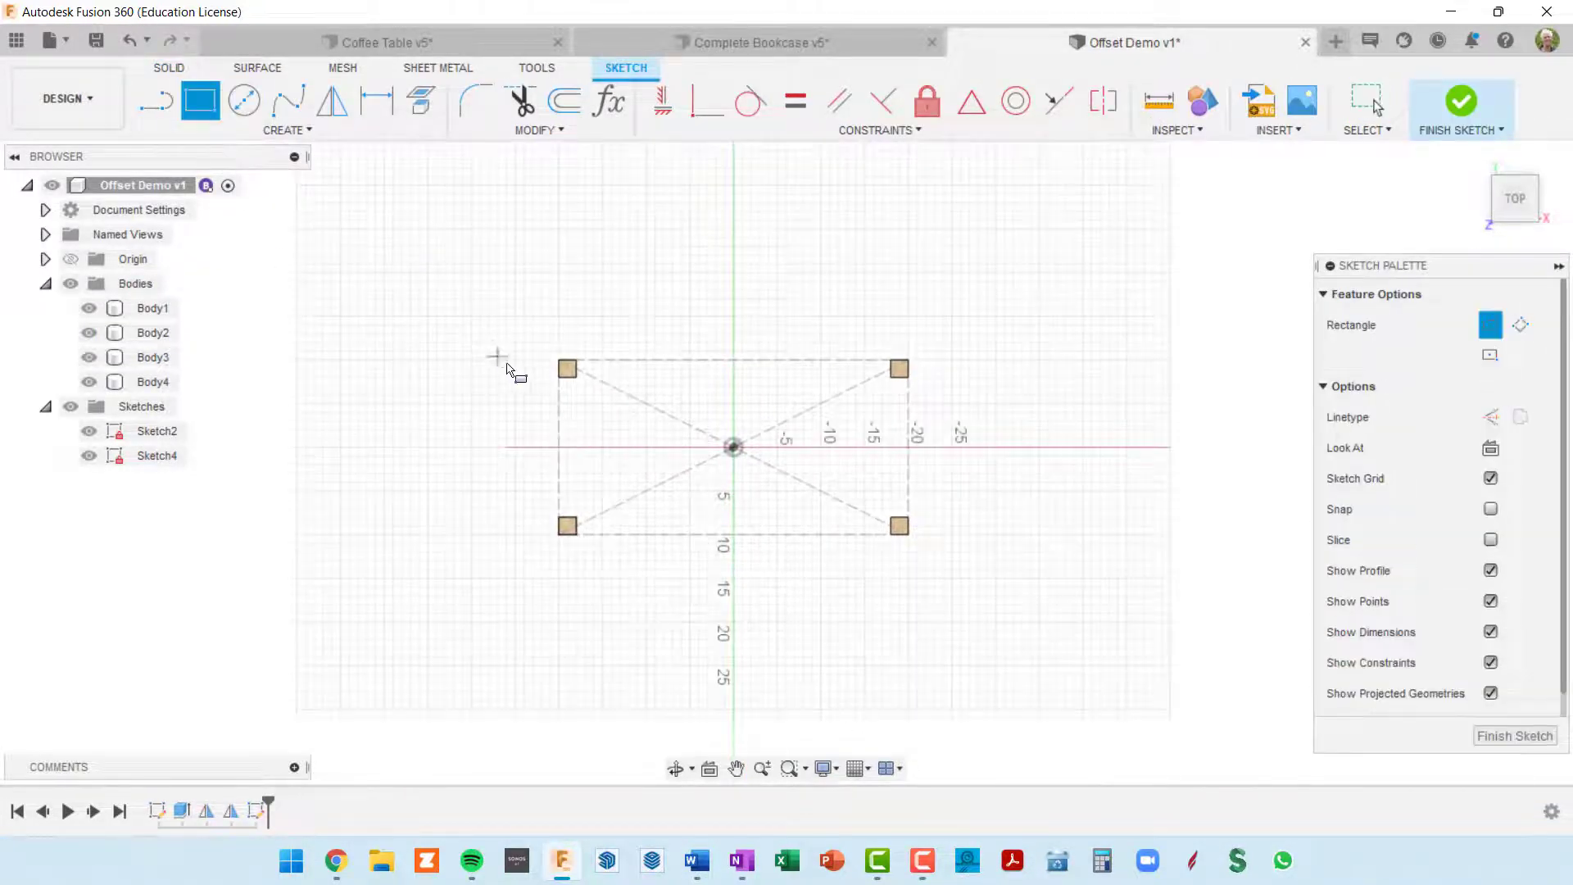
left_click(561, 365)
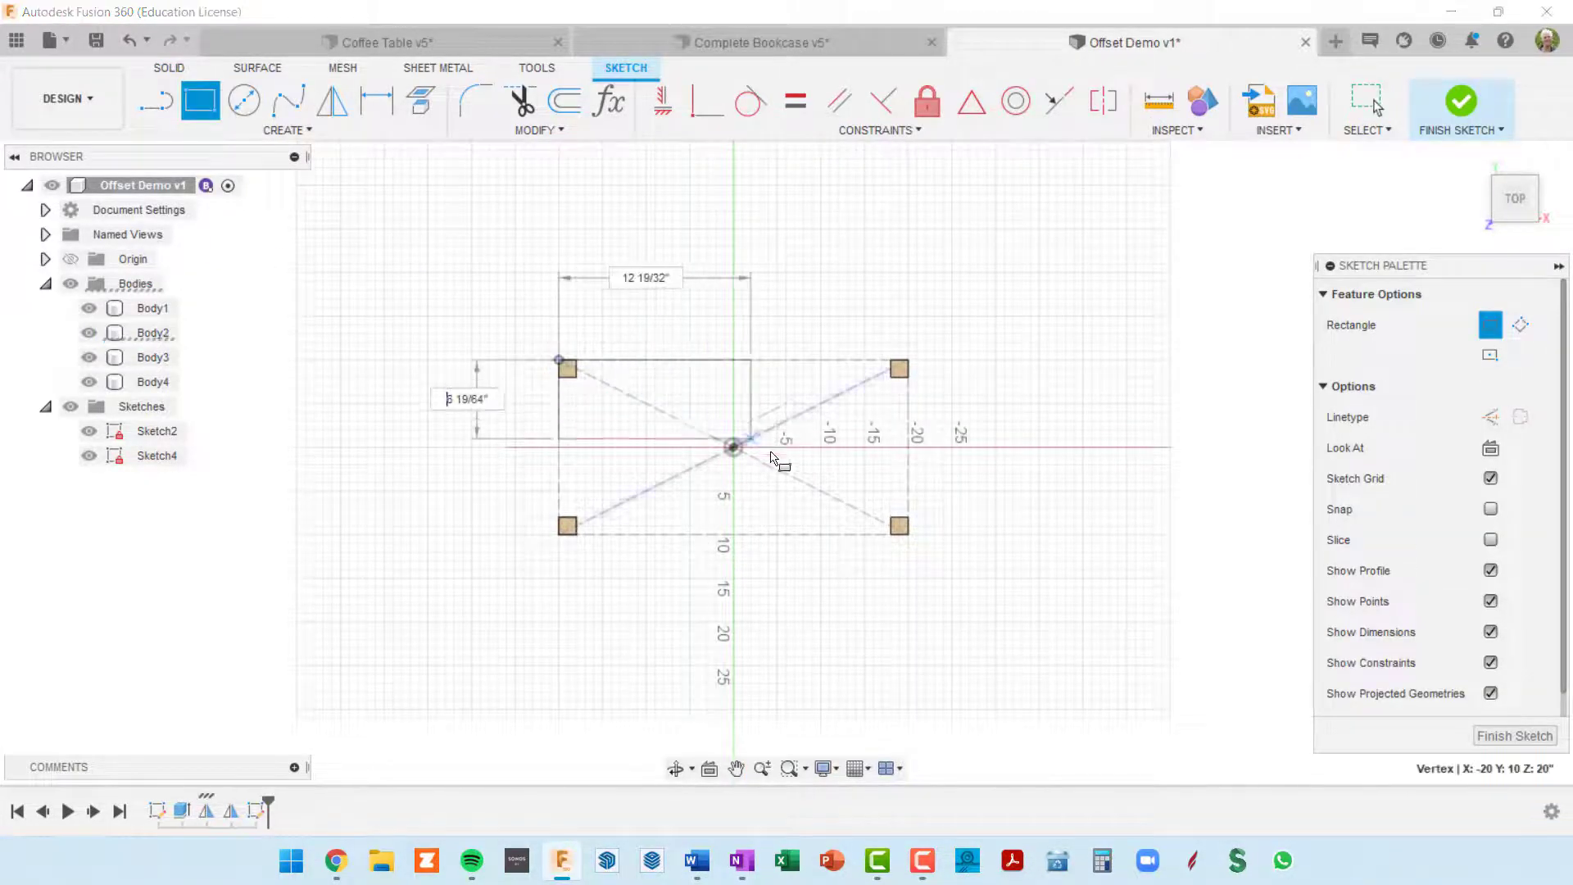
left_click(914, 537)
middle_click_drag(942, 580, 903, 487, "shift")
key("r")
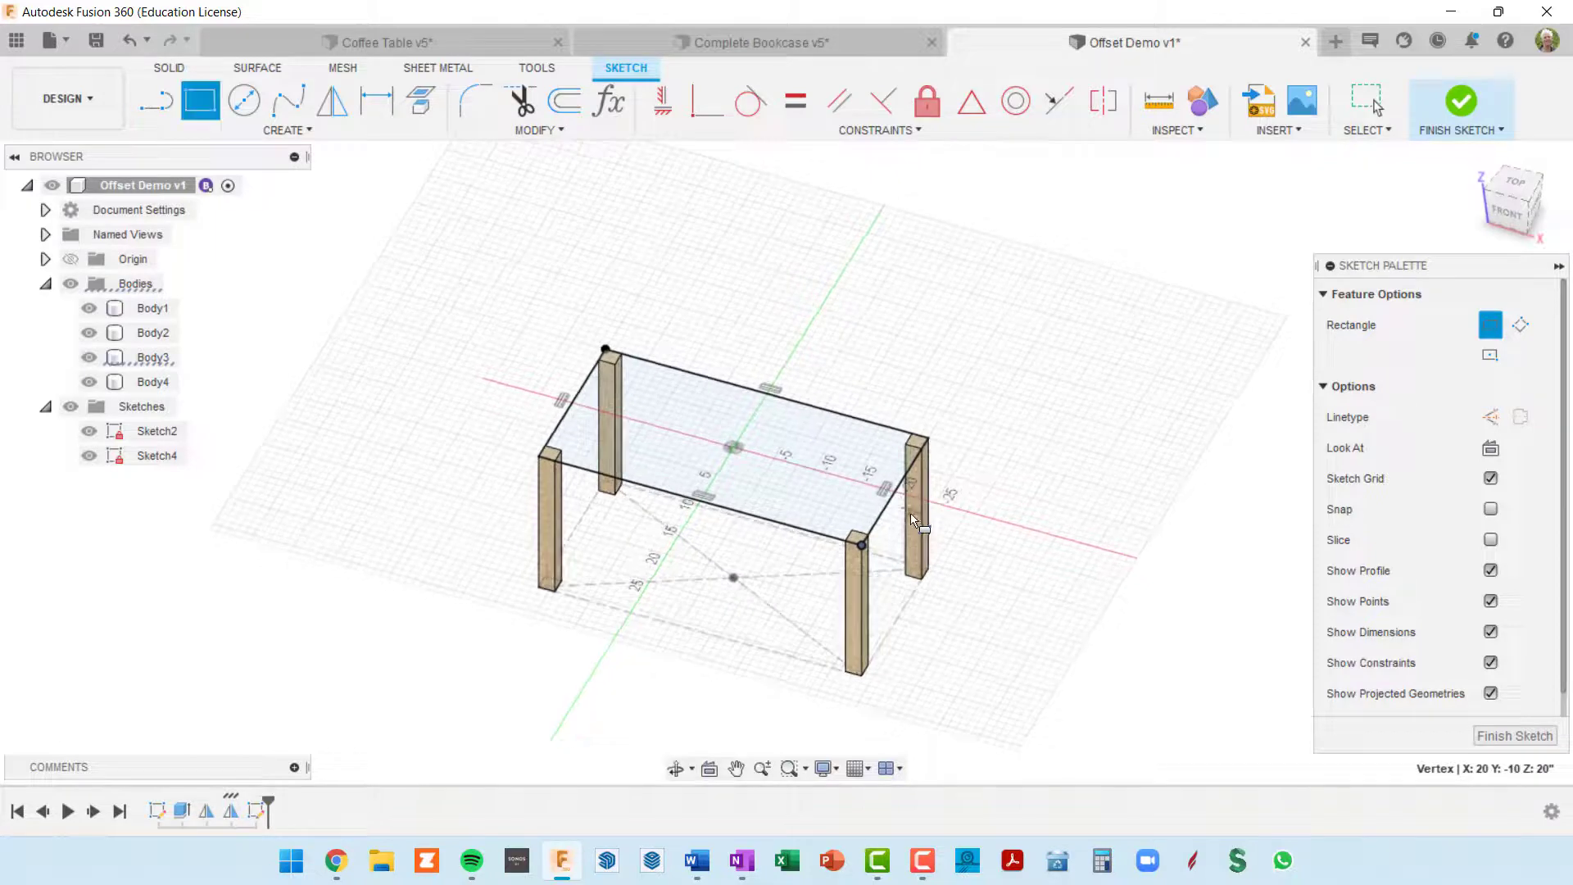
scroll(913, 508, "up", 3)
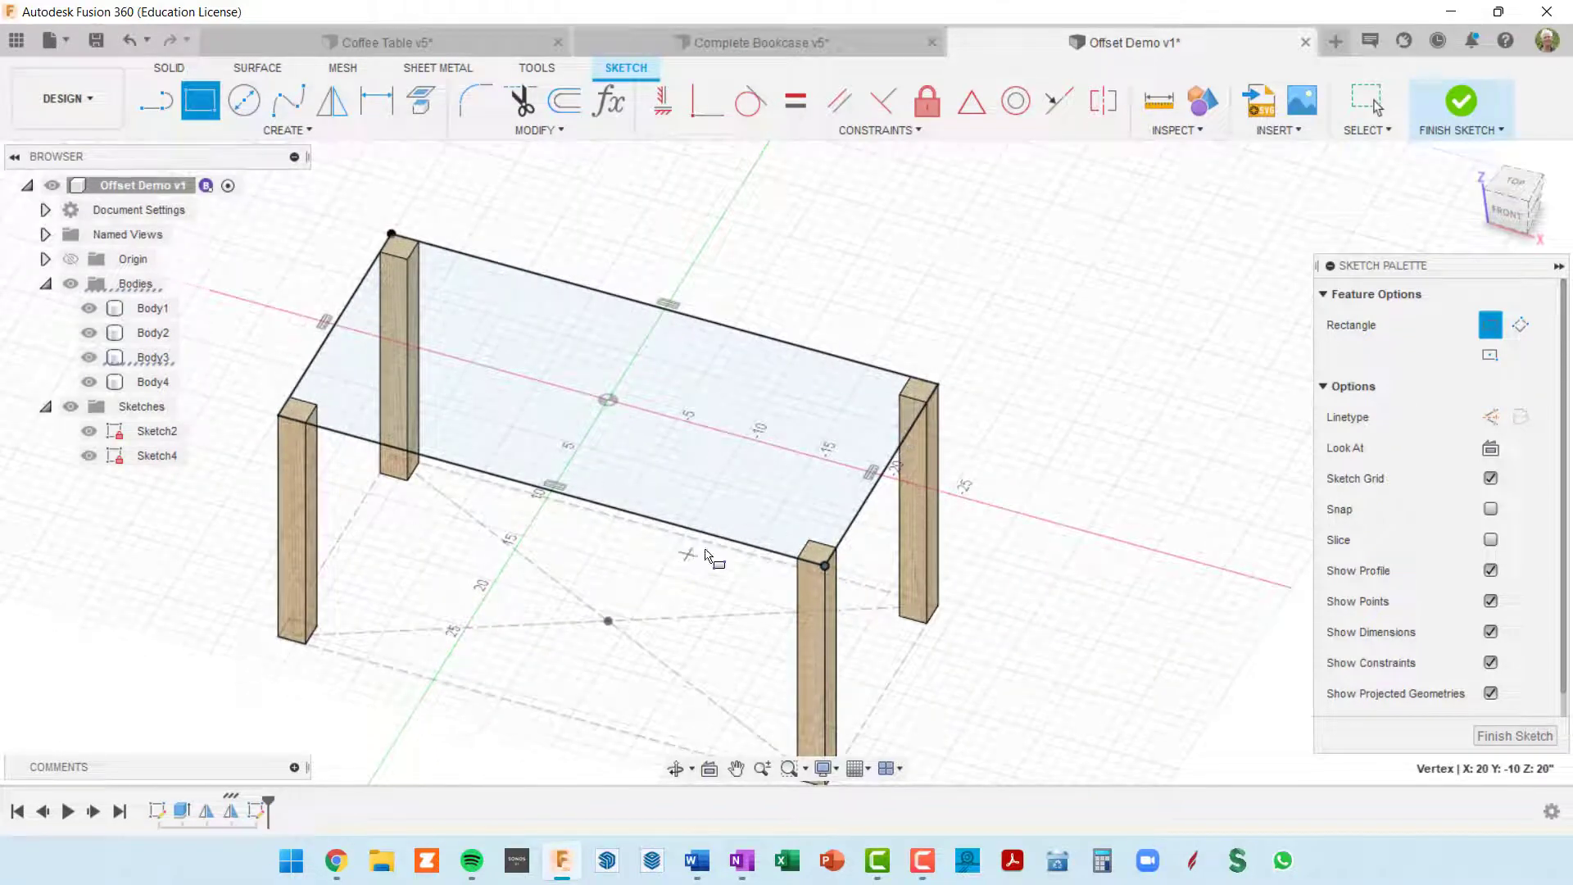
scroll(745, 446, "down", 3)
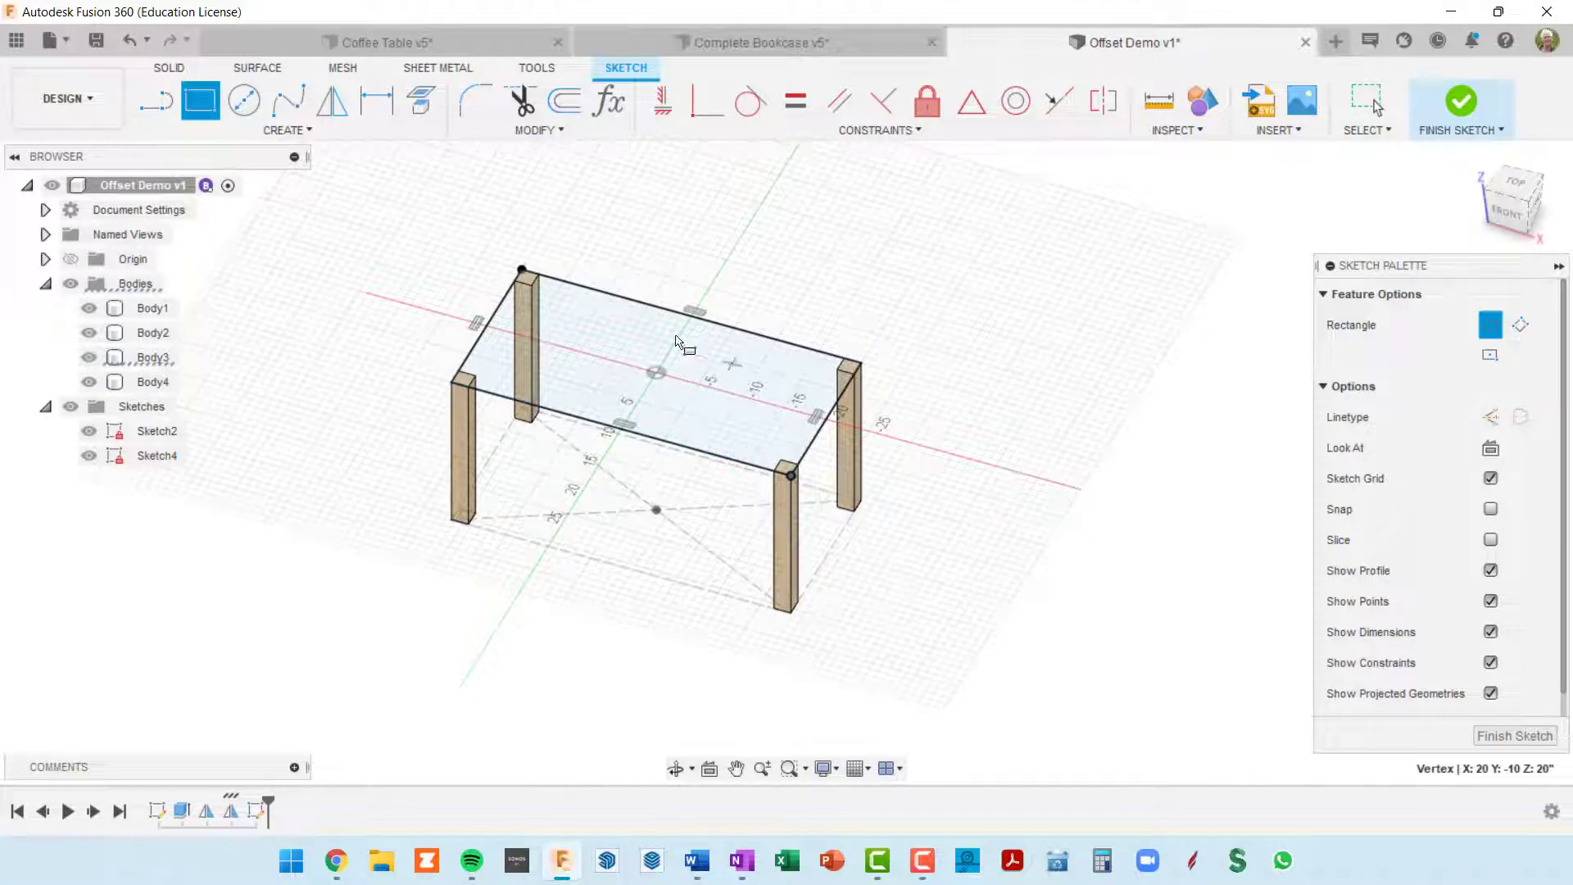
middle_click_drag(627, 401, 629, 390, "shift")
scroll(747, 473, "up", 3)
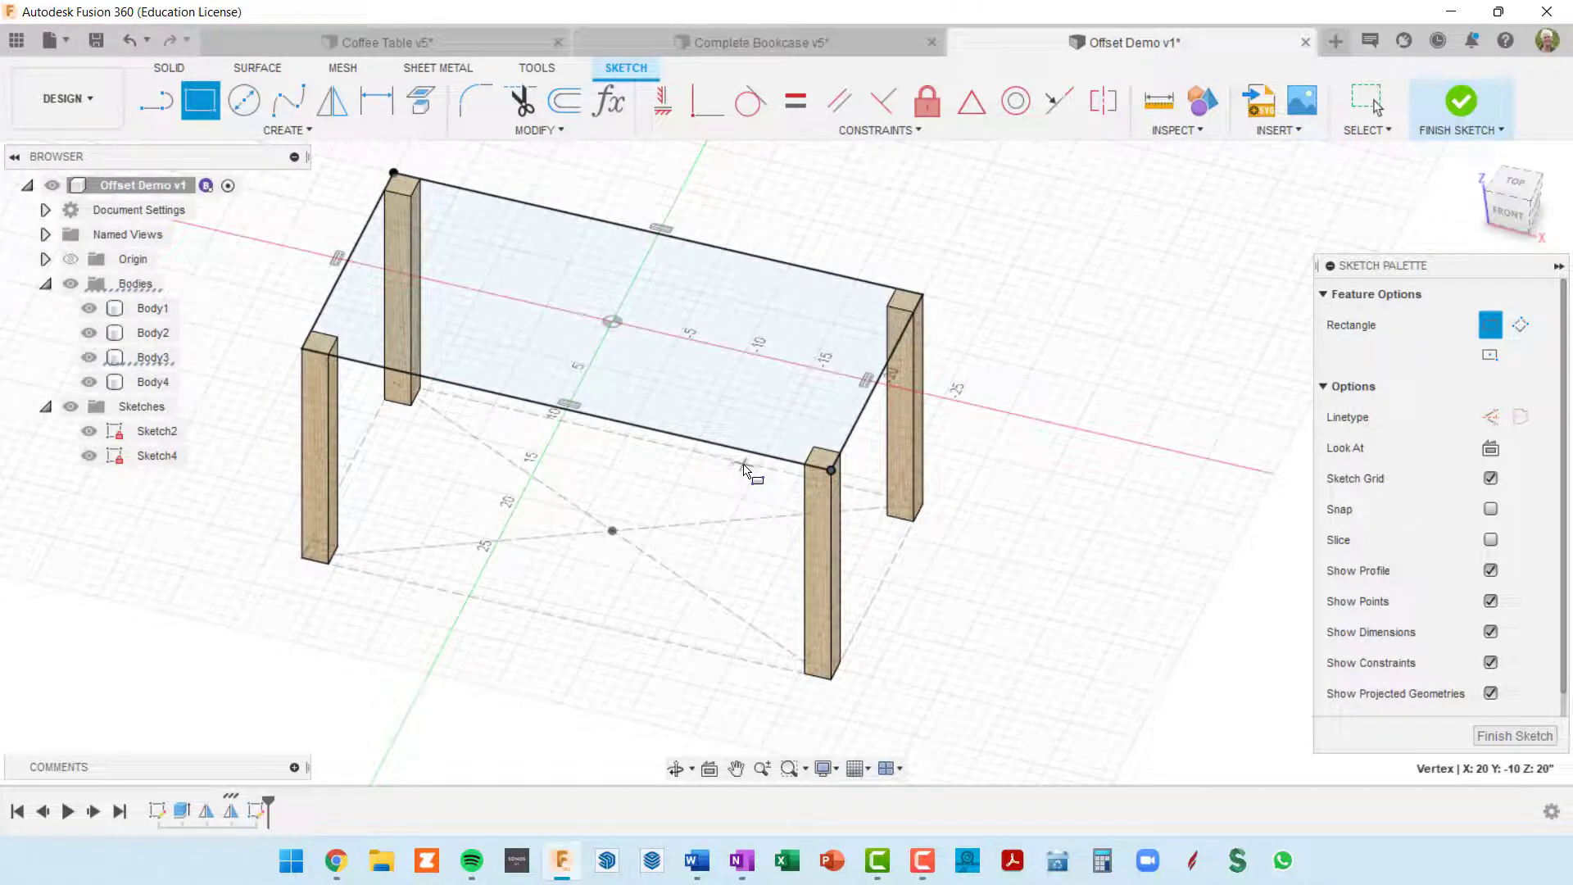
scroll(860, 422, "down", 2)
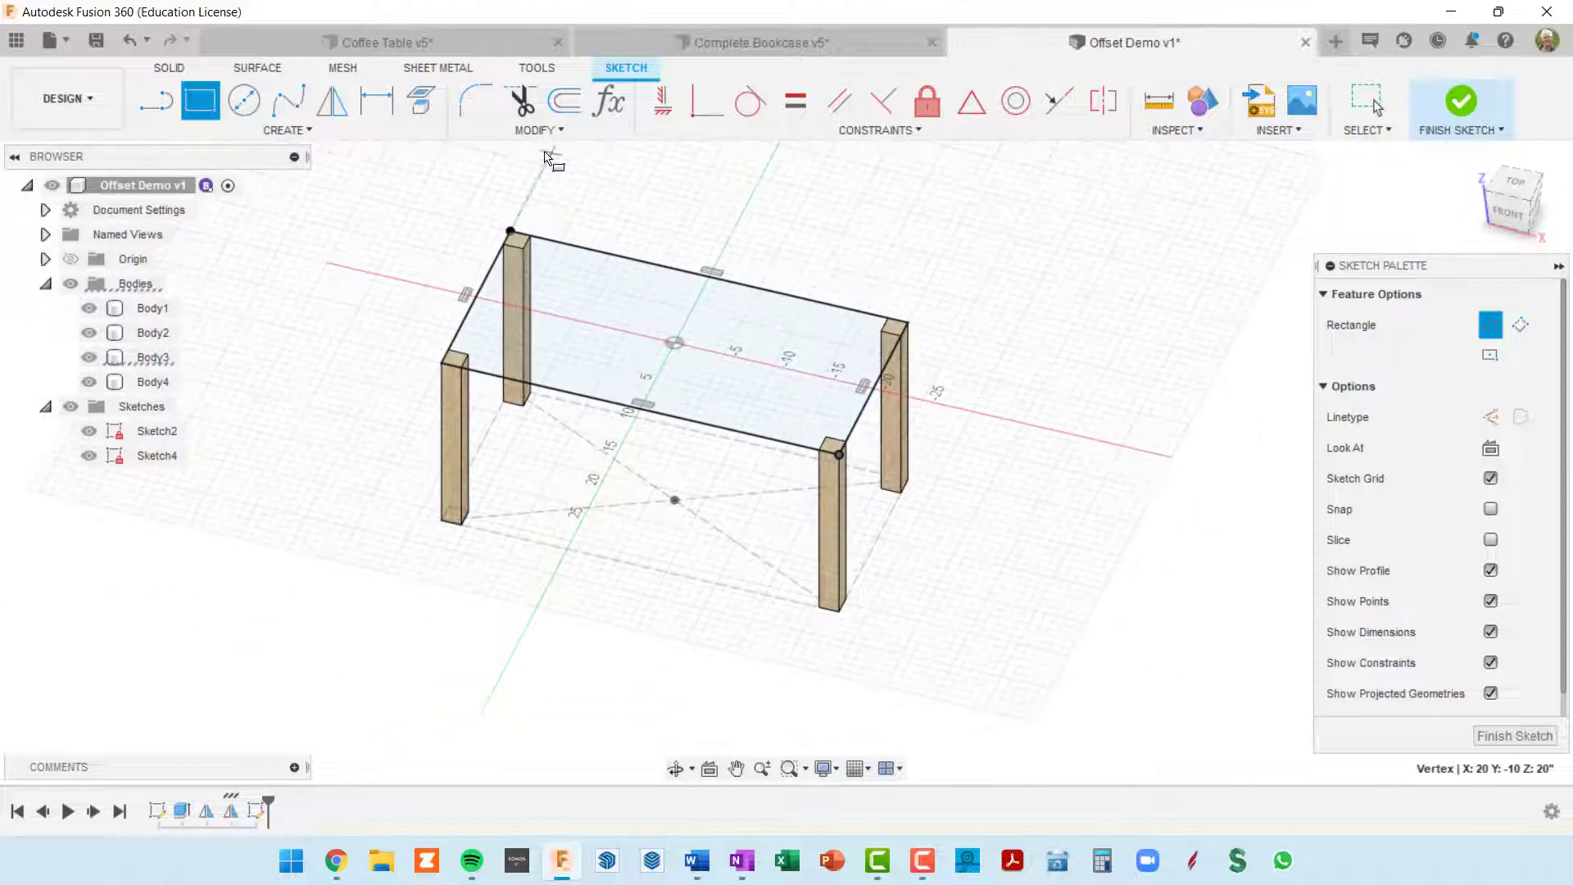
Step: Offset the chained rectangle around the legs outward by 4 in, using an offset position of -4 in
left_click(562, 113)
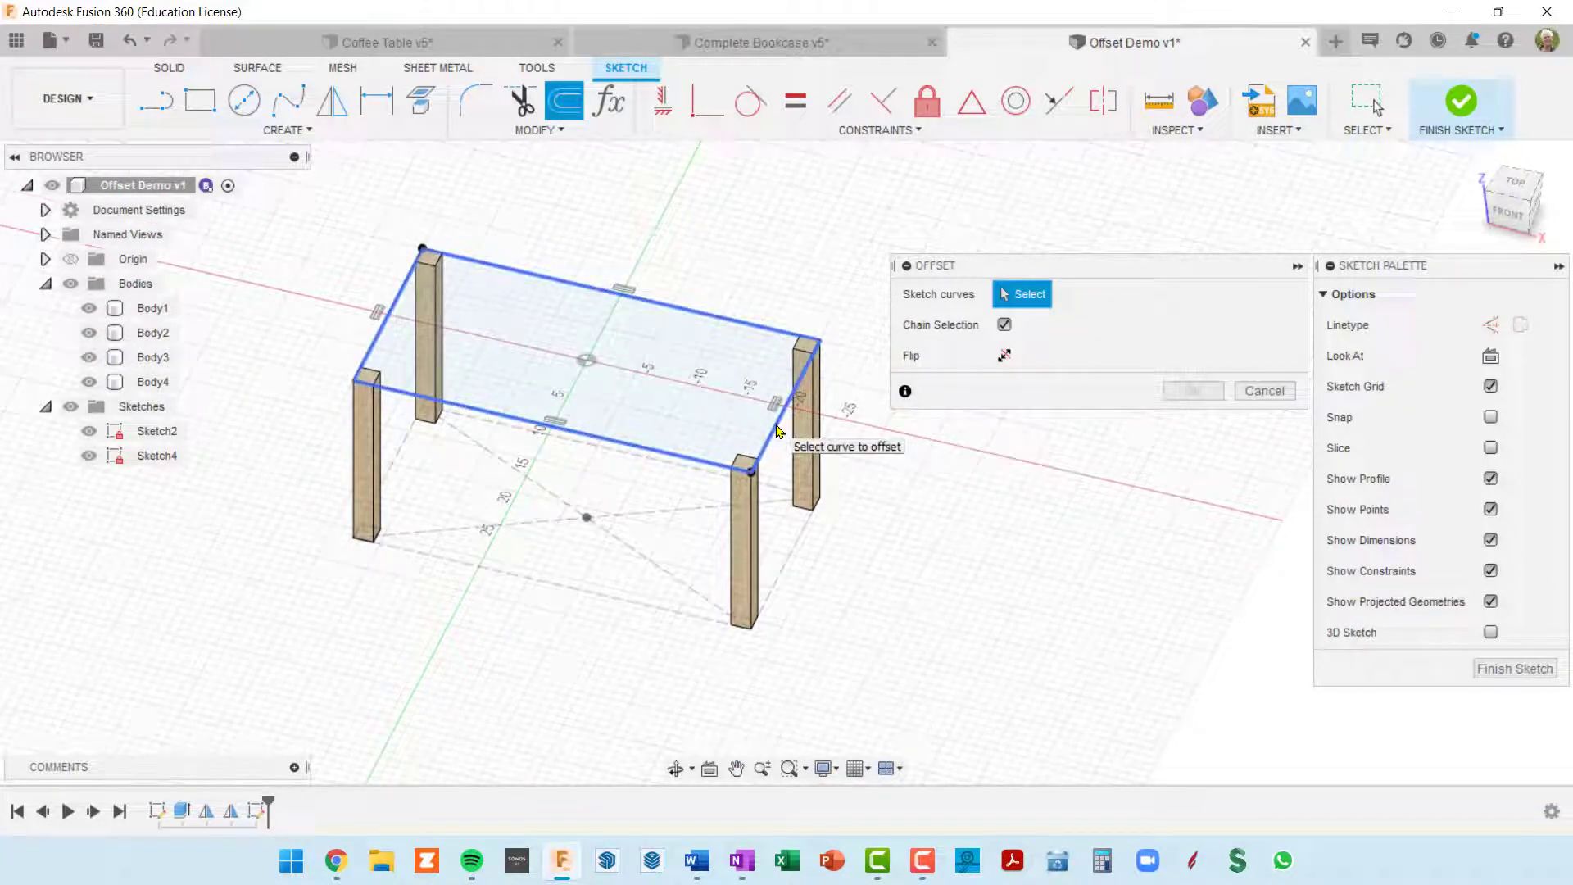
left_click(778, 431)
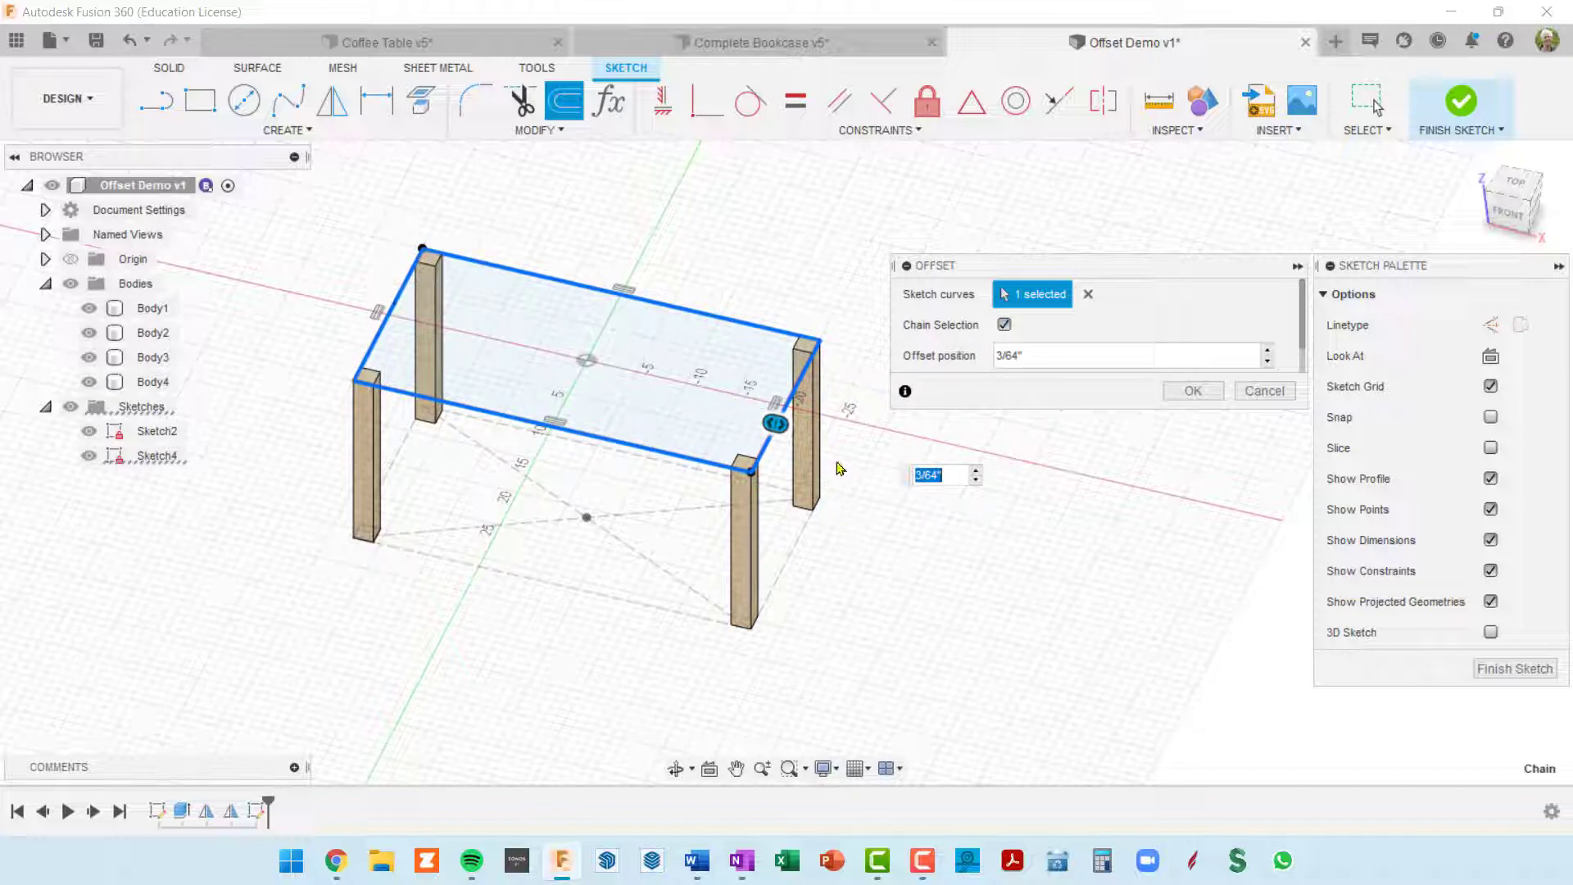
middle_click_drag(837, 467, 709, 465)
left_click_drag(712, 423, 741, 433)
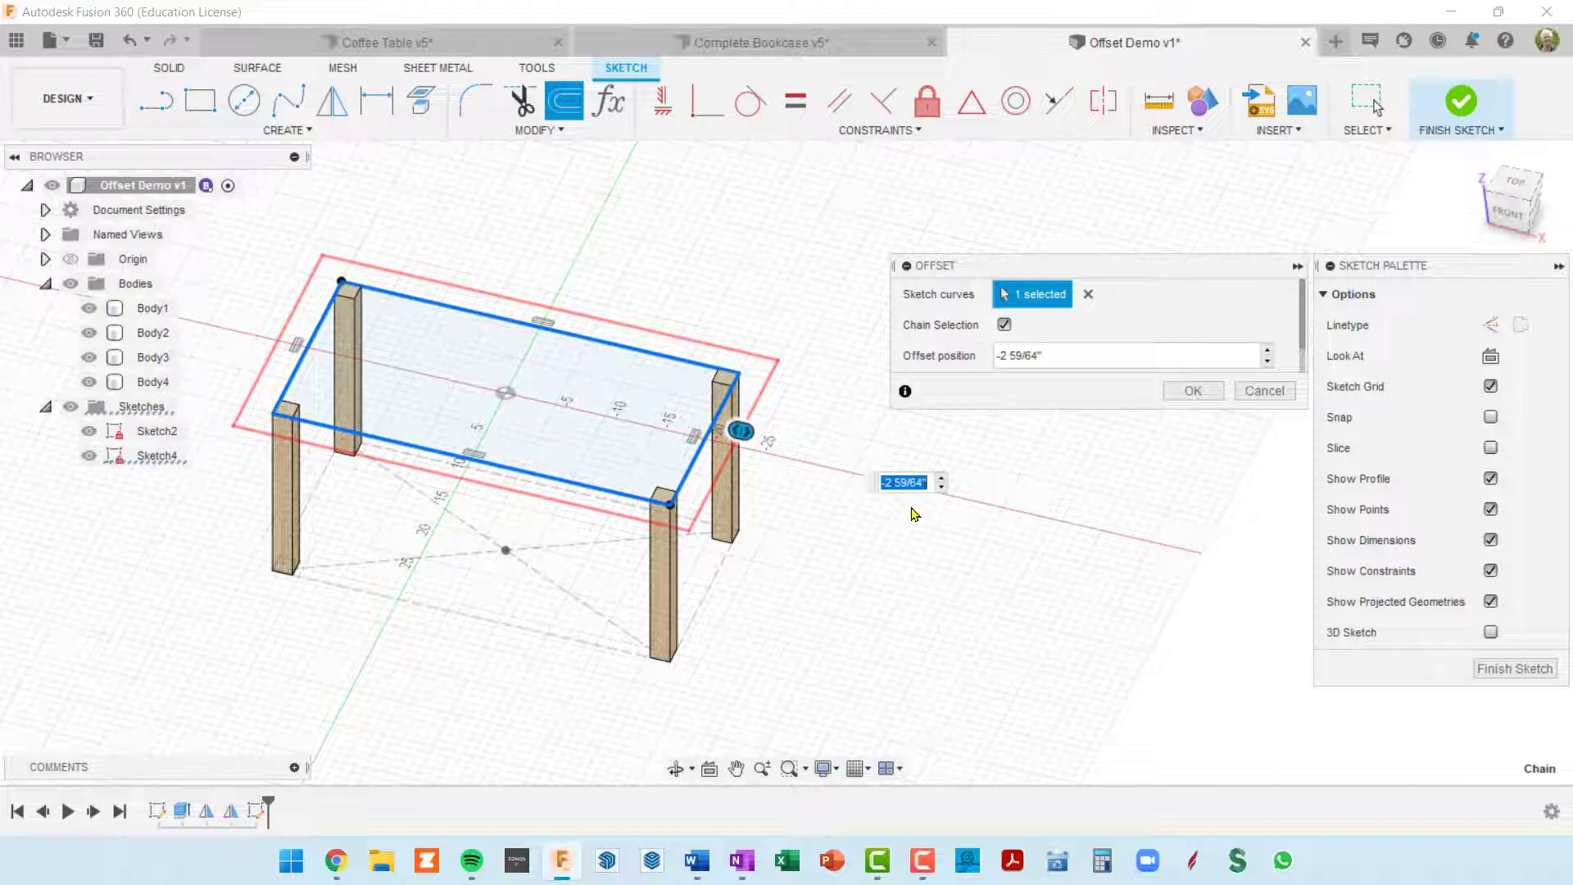
key("BackSpace")
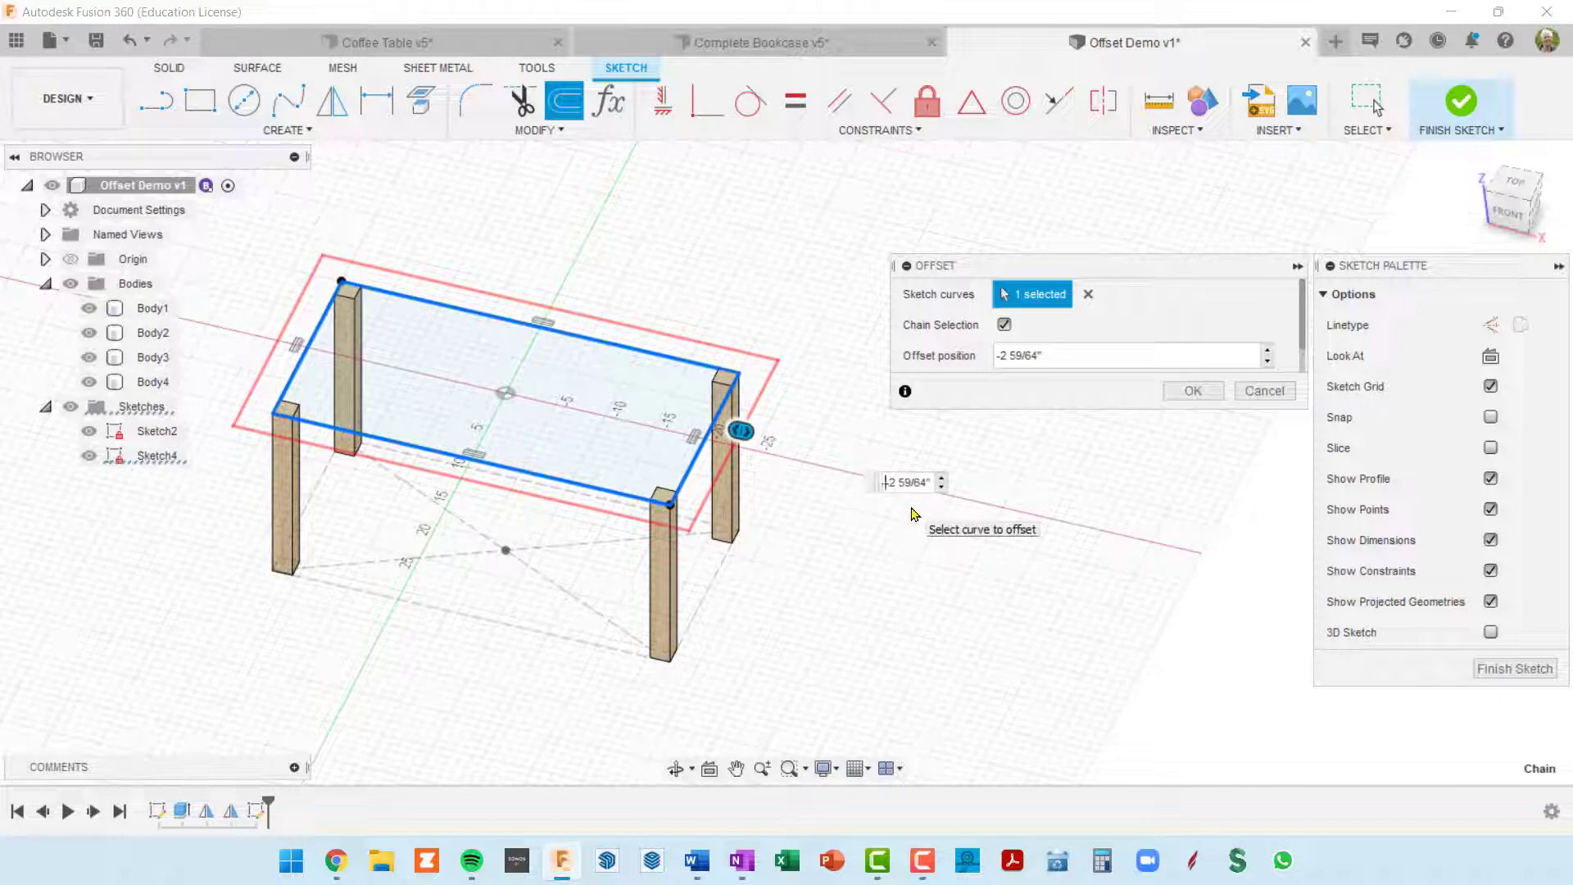
type("- ")
type("4")
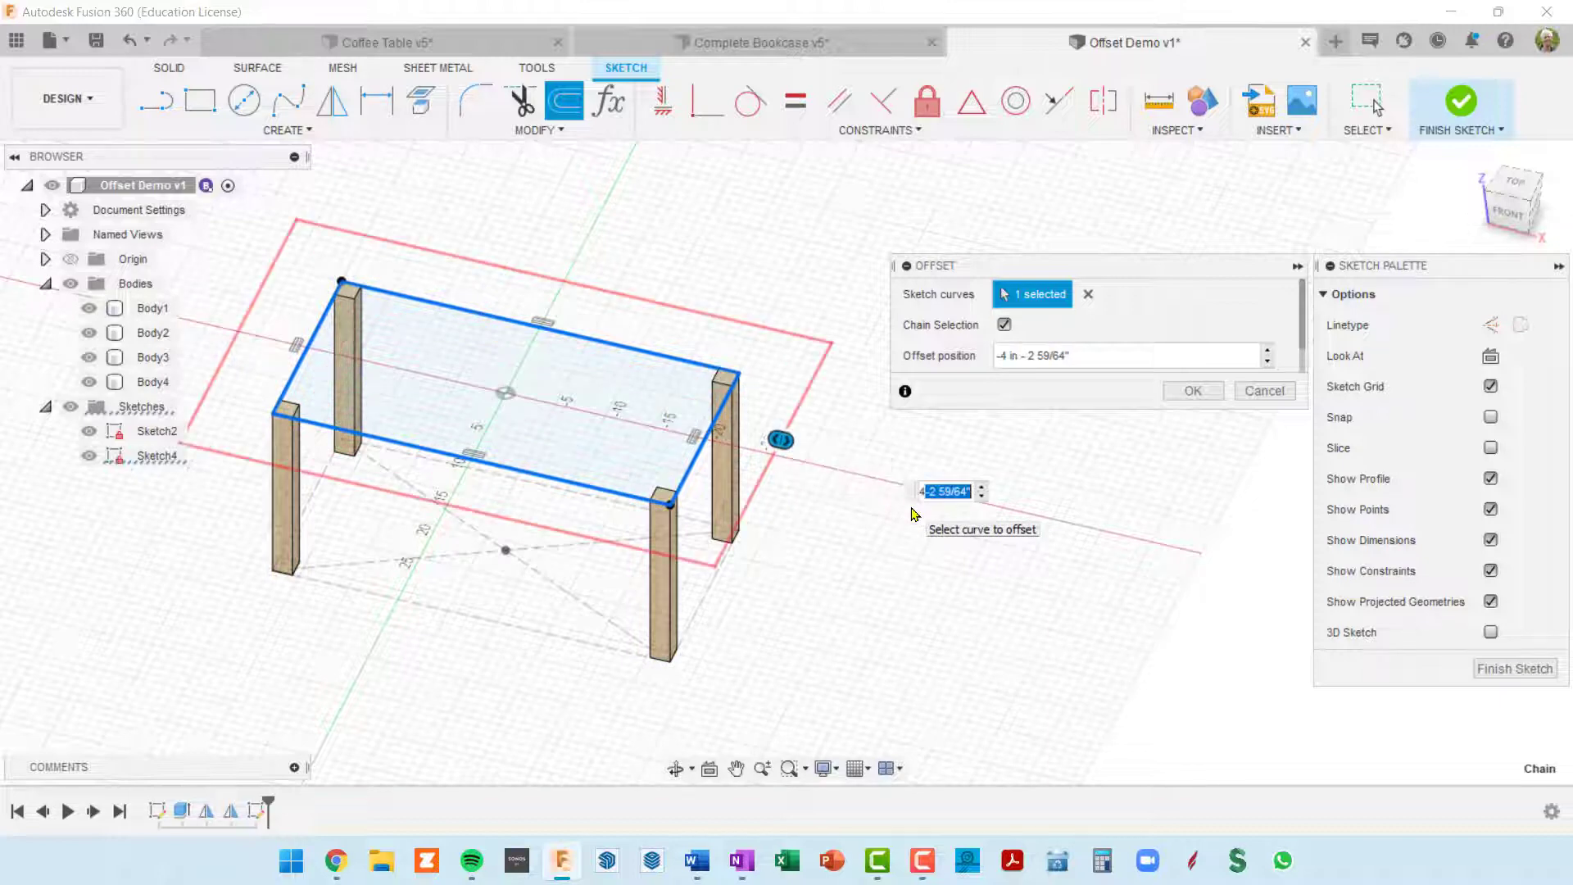
key("BackSpace")
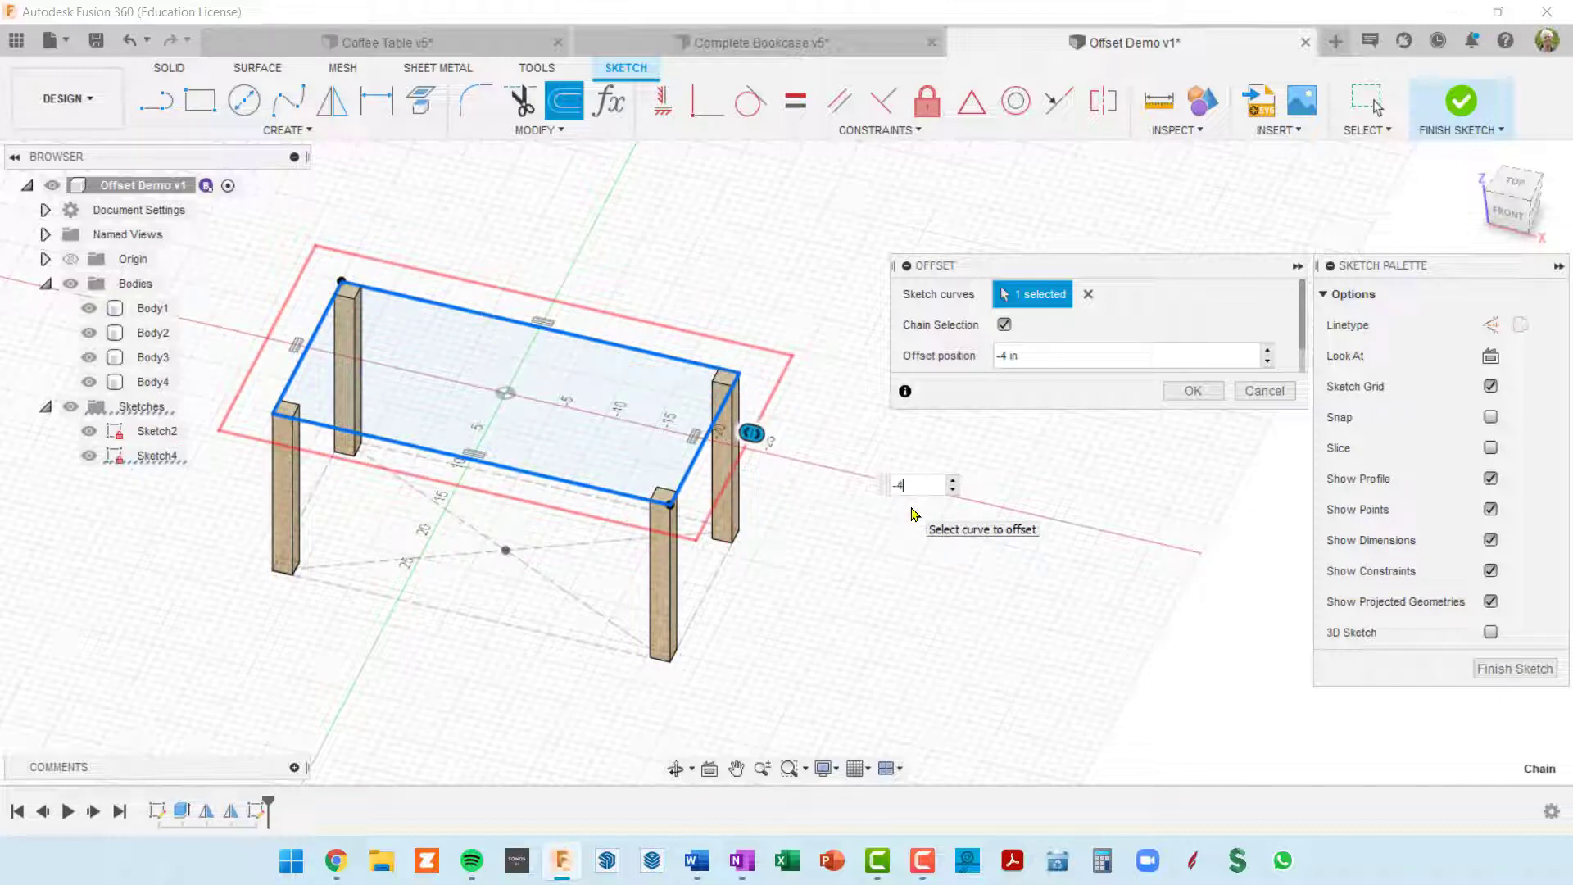
key("Return")
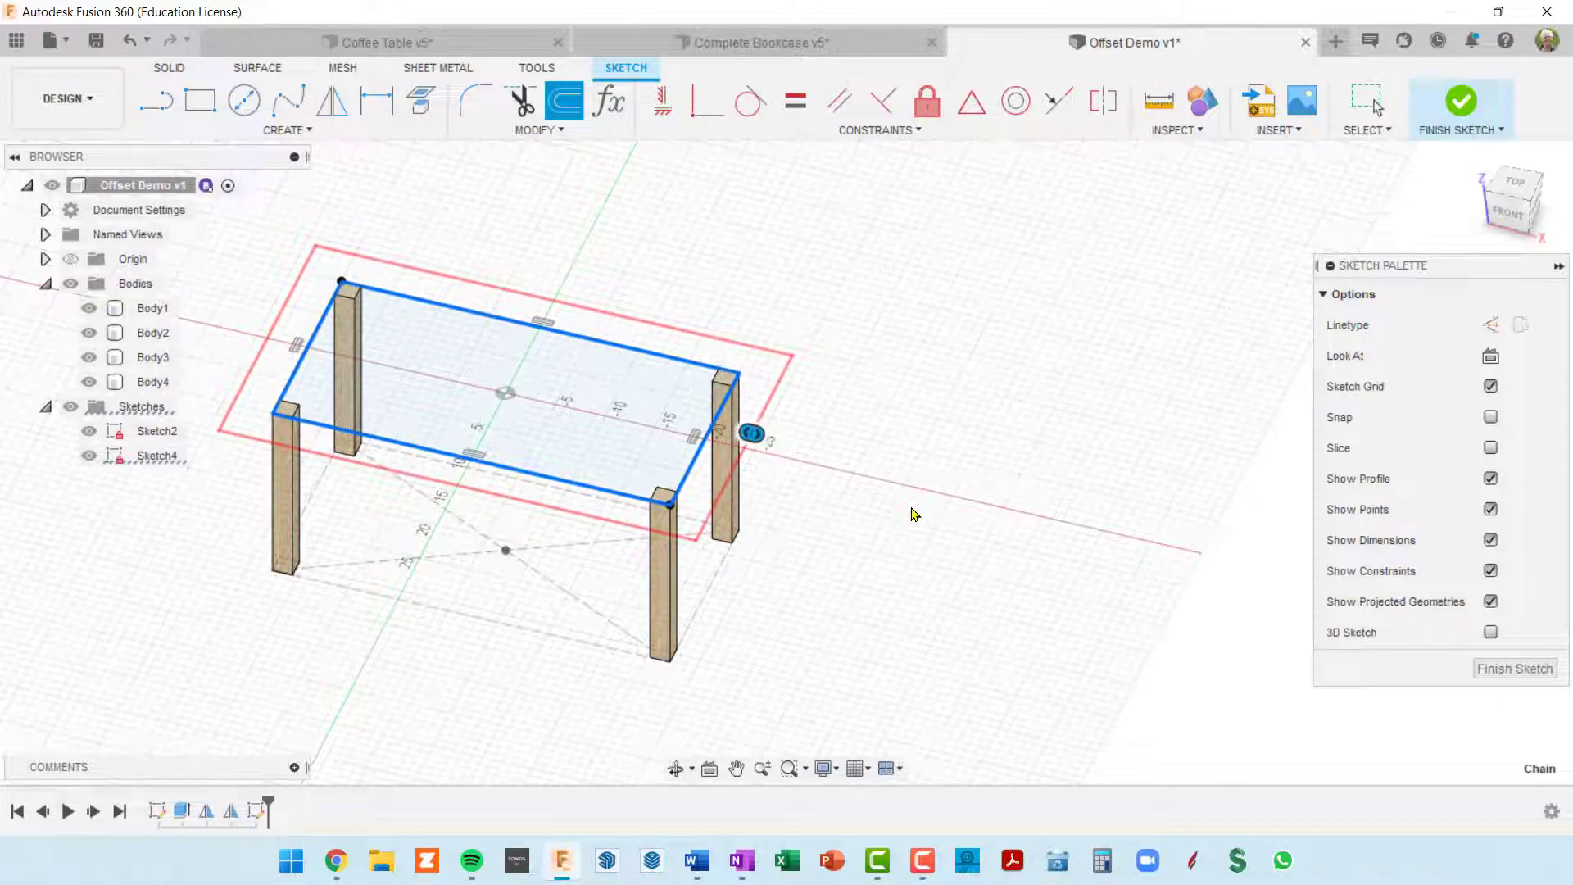
key("Escape")
mouse_move(822, 472)
middle_mouse_down("shift")
mouse_move(853, 460)
mouse_move(951, 480)
mouse_move(975, 549)
middle_mouse_up("shift")
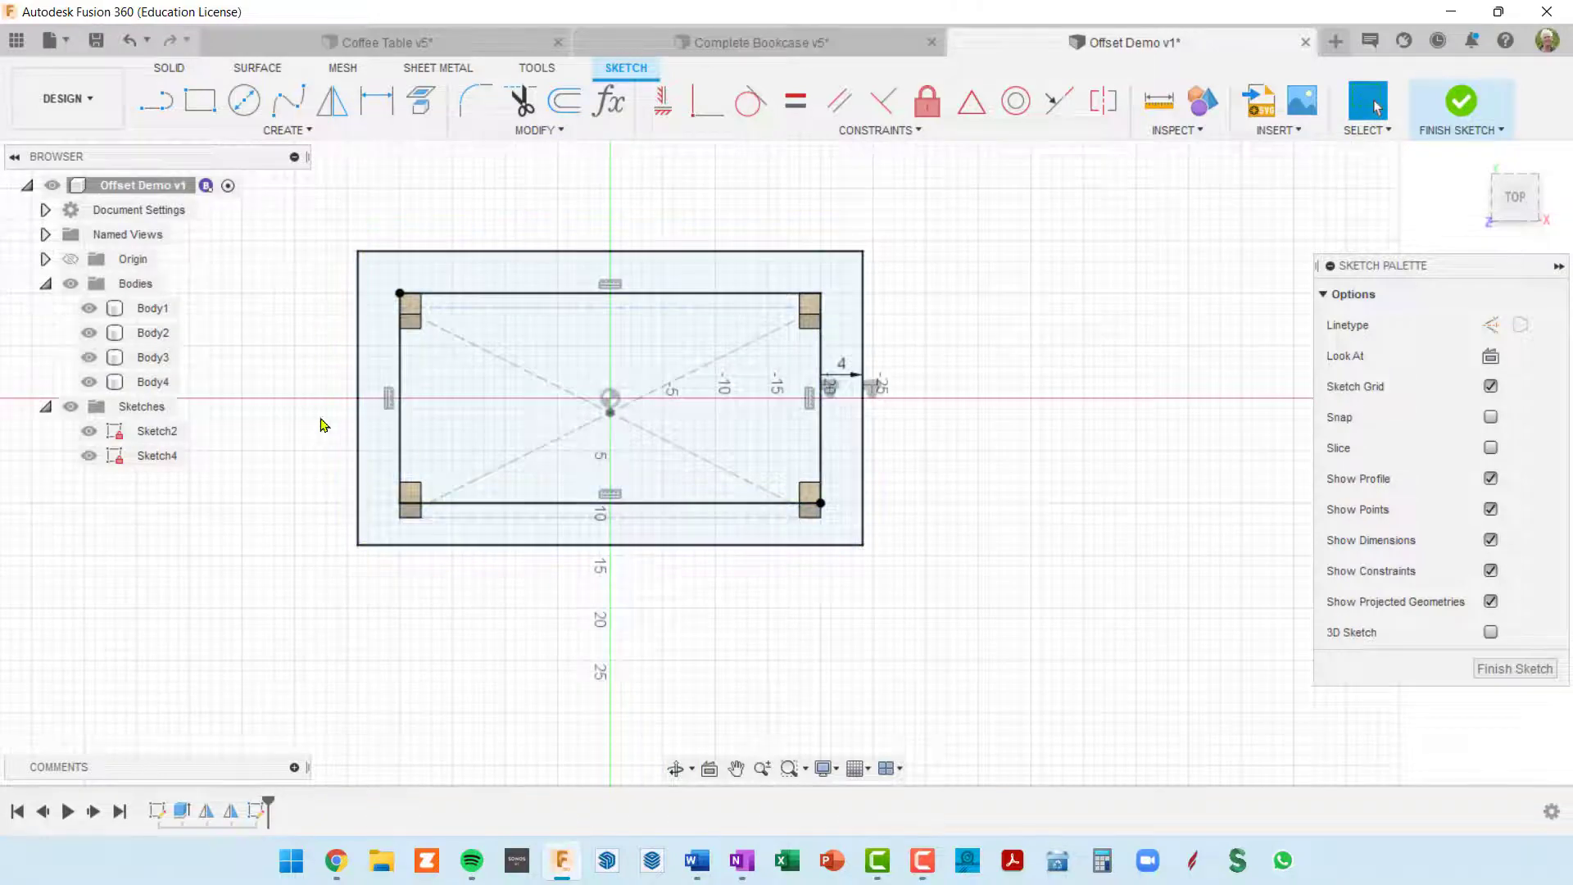
middle_click_drag(803, 481, 782, 403, "shift")
scroll(815, 463, "up", 2)
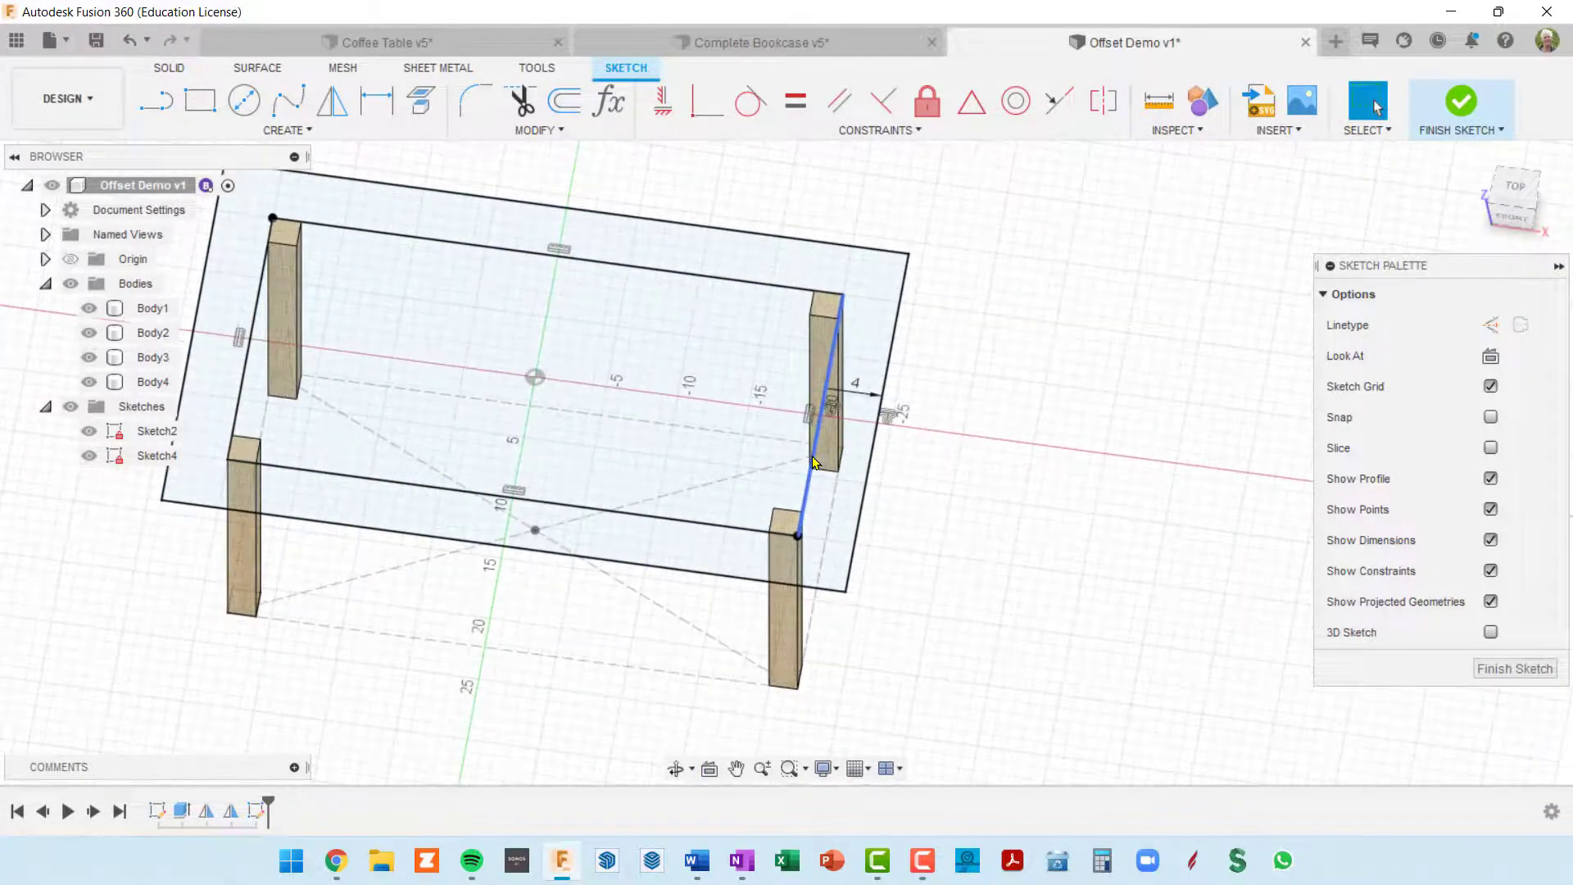
Step: Convert the four lines of the inner rectangle through the legs' outer corners to construction lines and finish the sketch
left_click(815, 450)
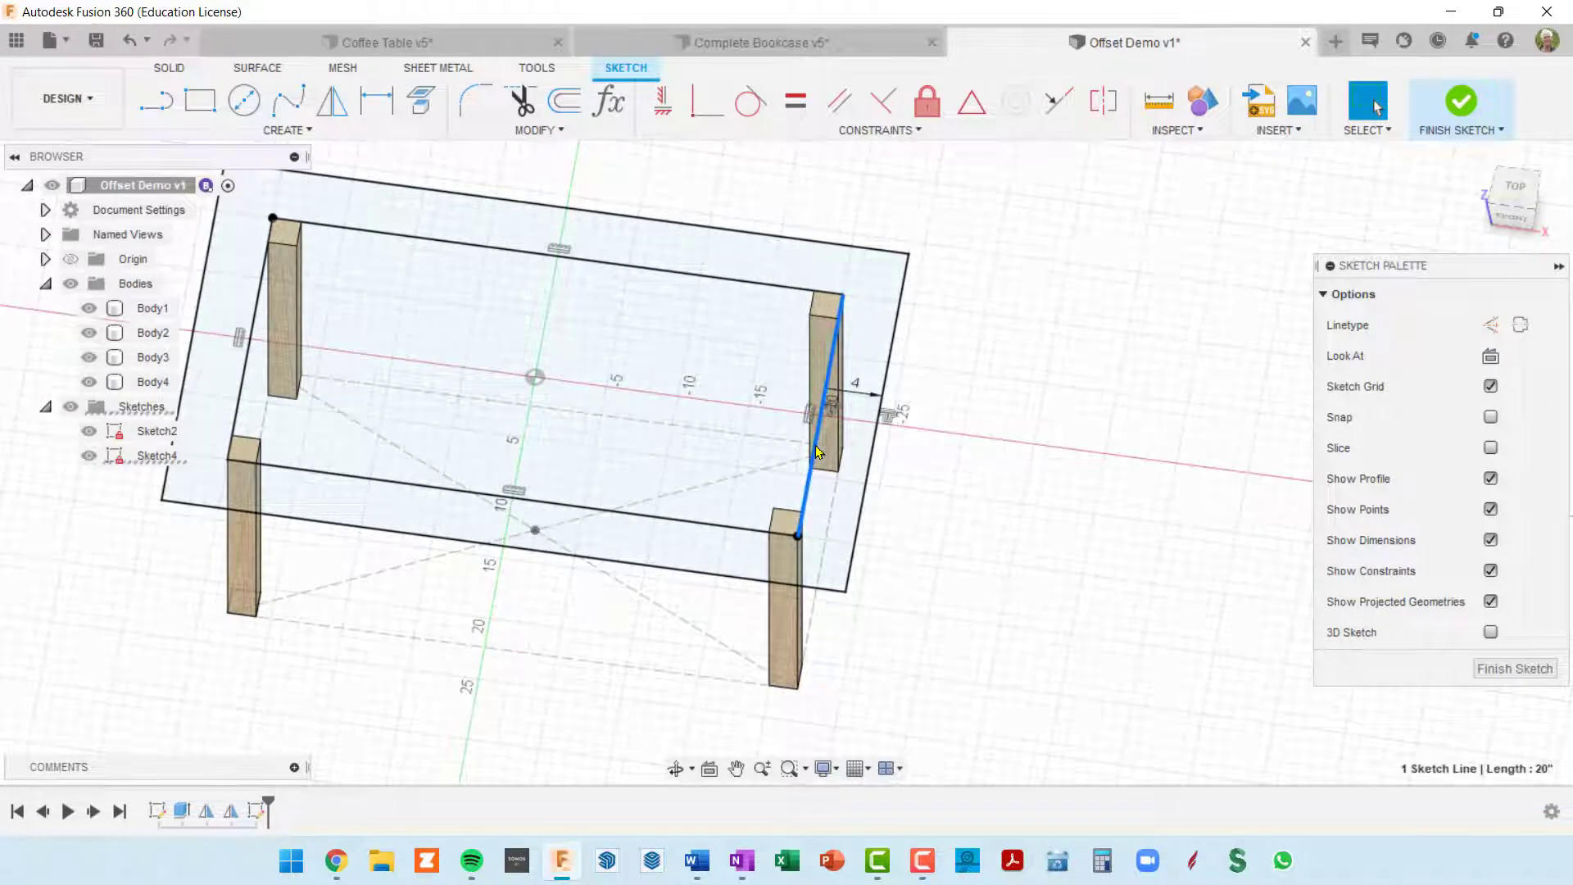
double_click(816, 450)
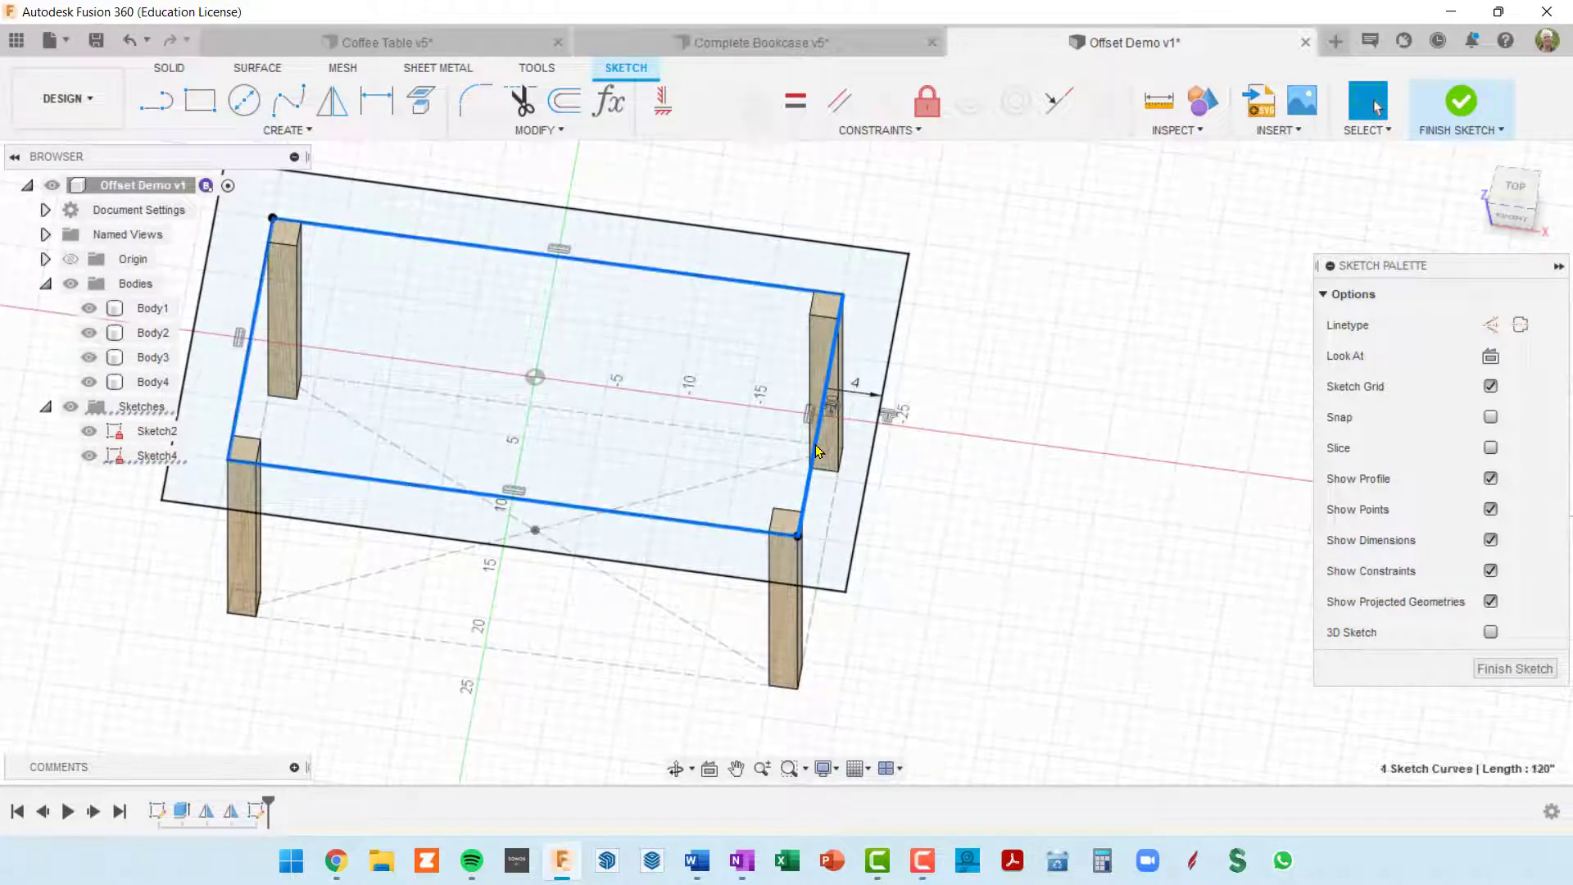
key("x")
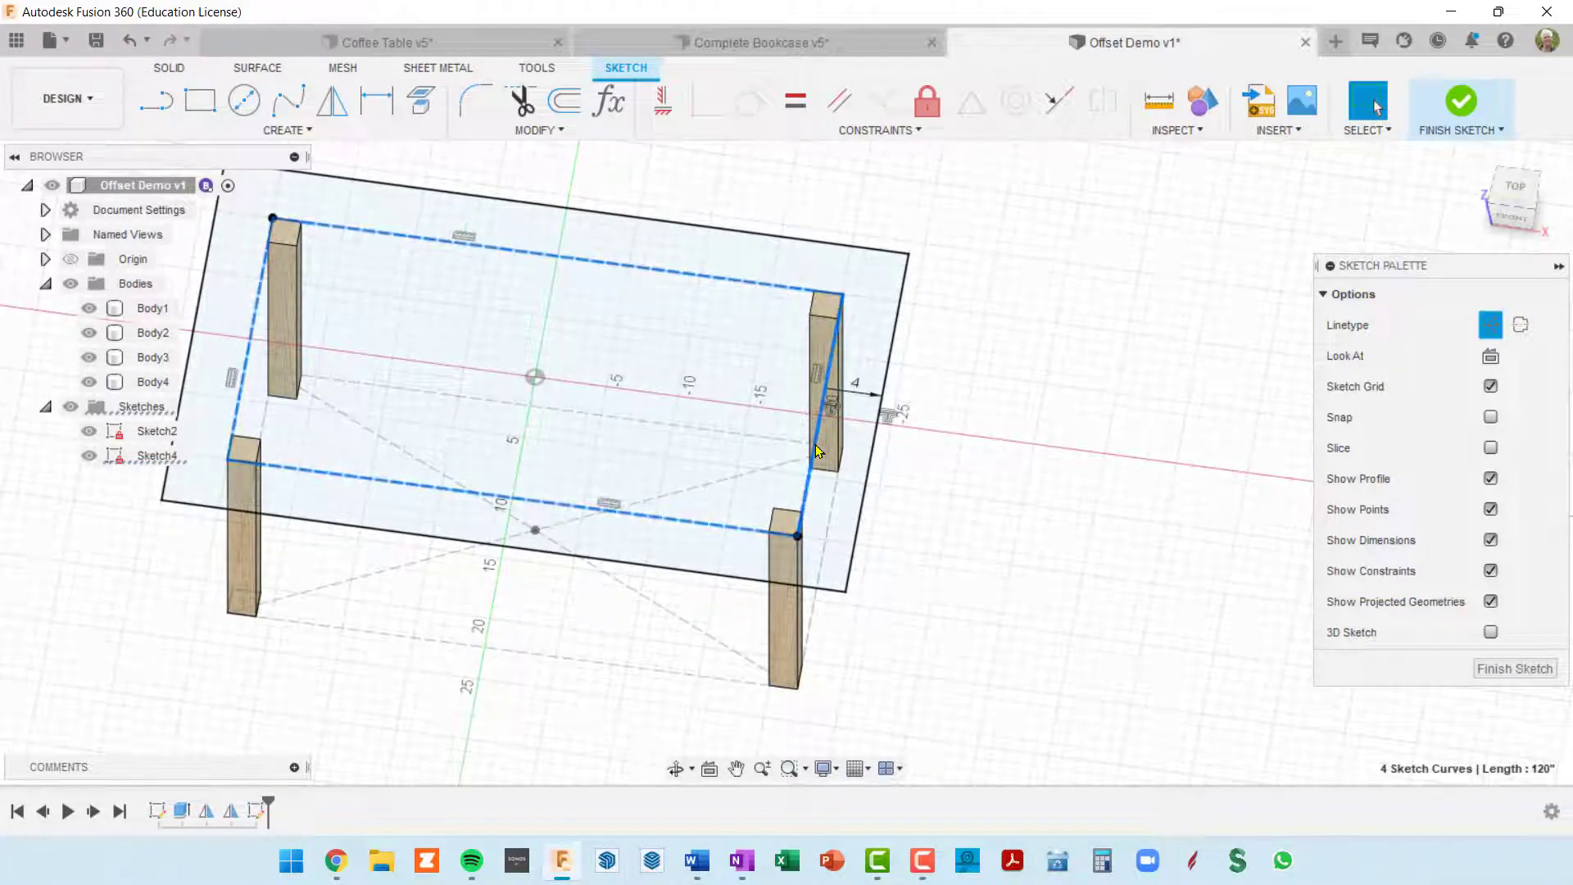
middle_click_drag(475, 446, 663, 391, "shift")
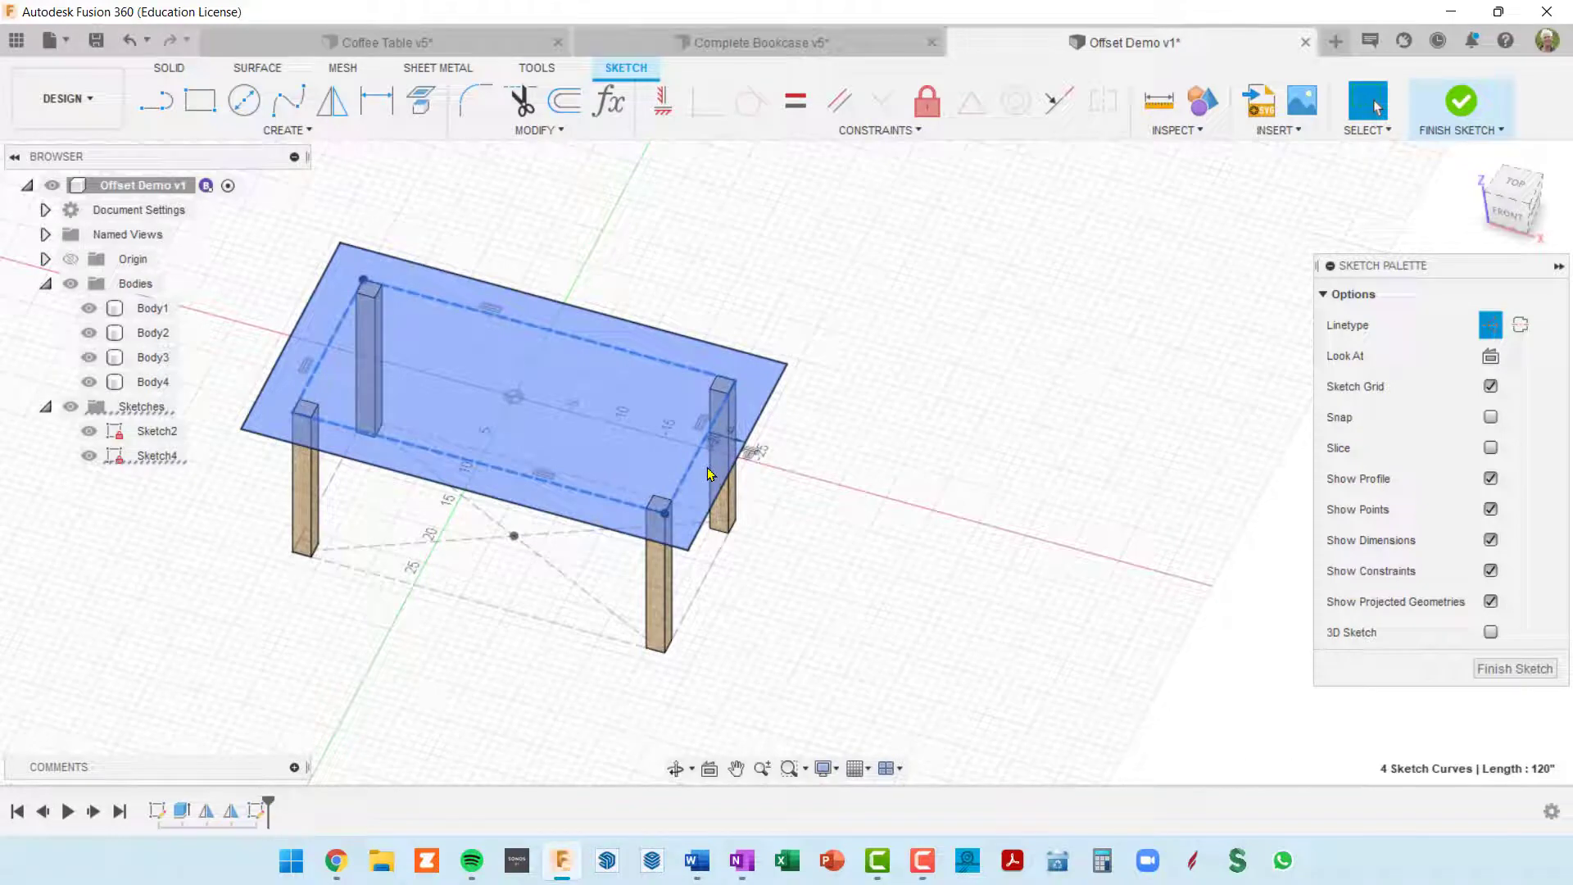
left_click(1504, 669)
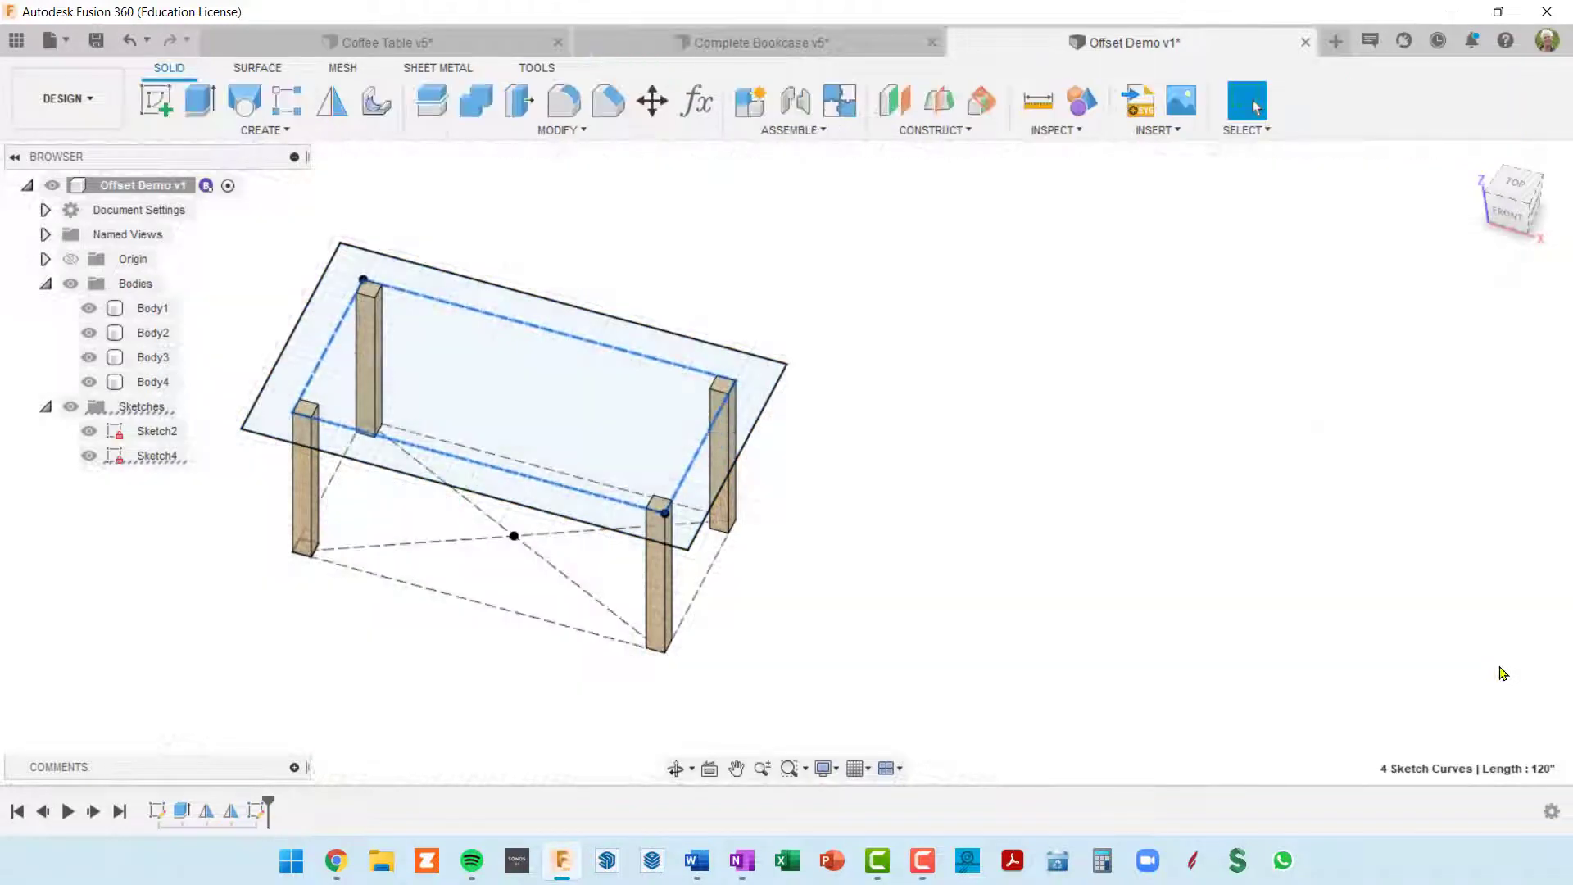
Step: Extrude the offset rectangle upward into a thin tabletop, joining it with the four legs
key("e")
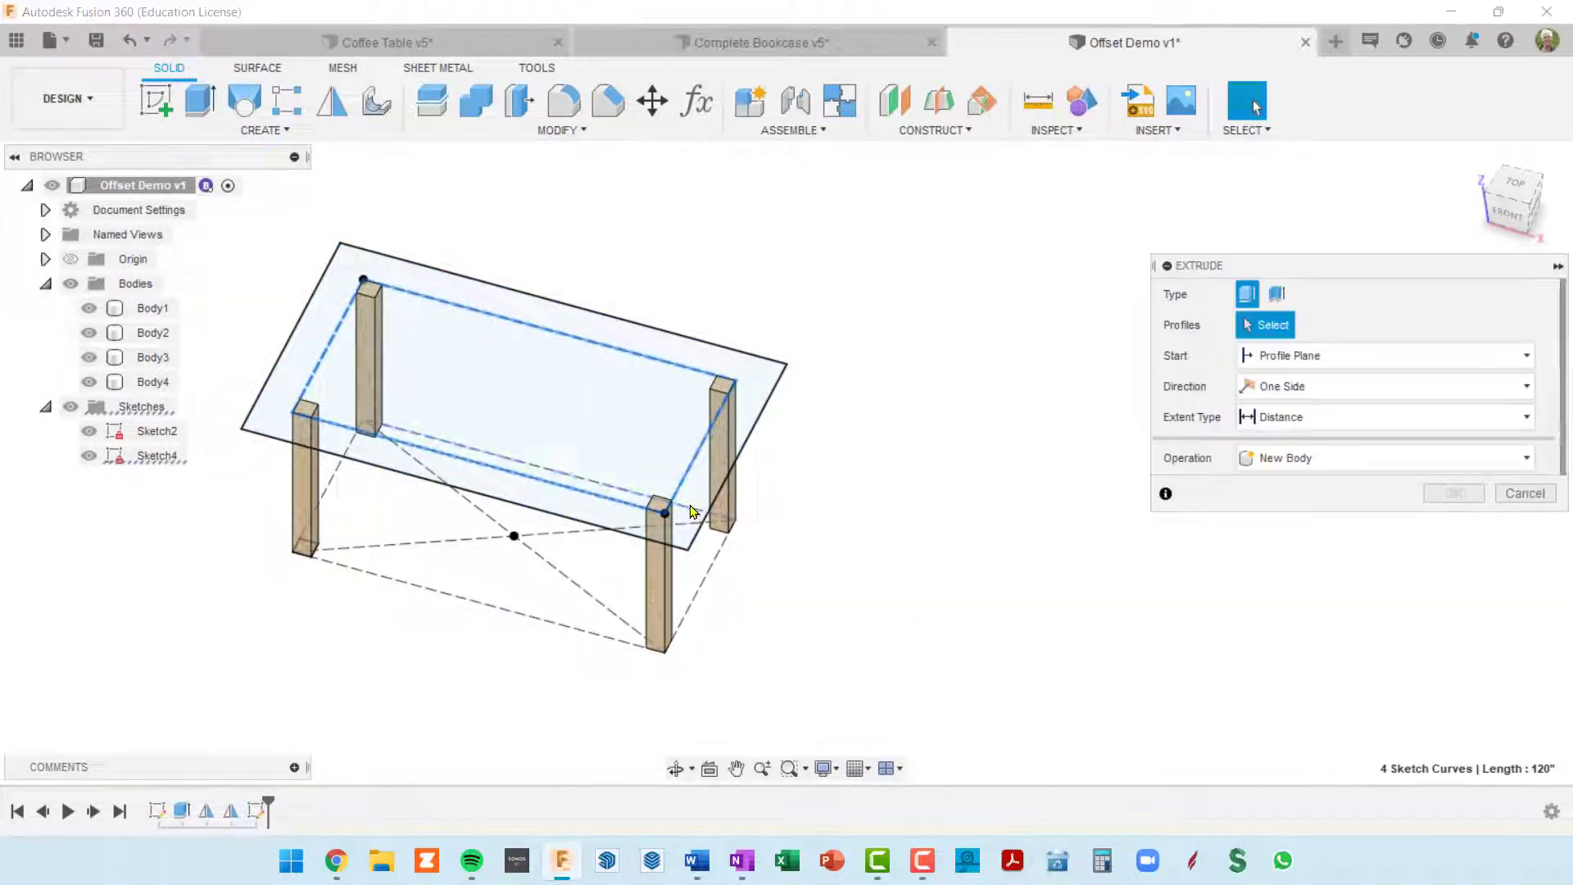
left_click(706, 485)
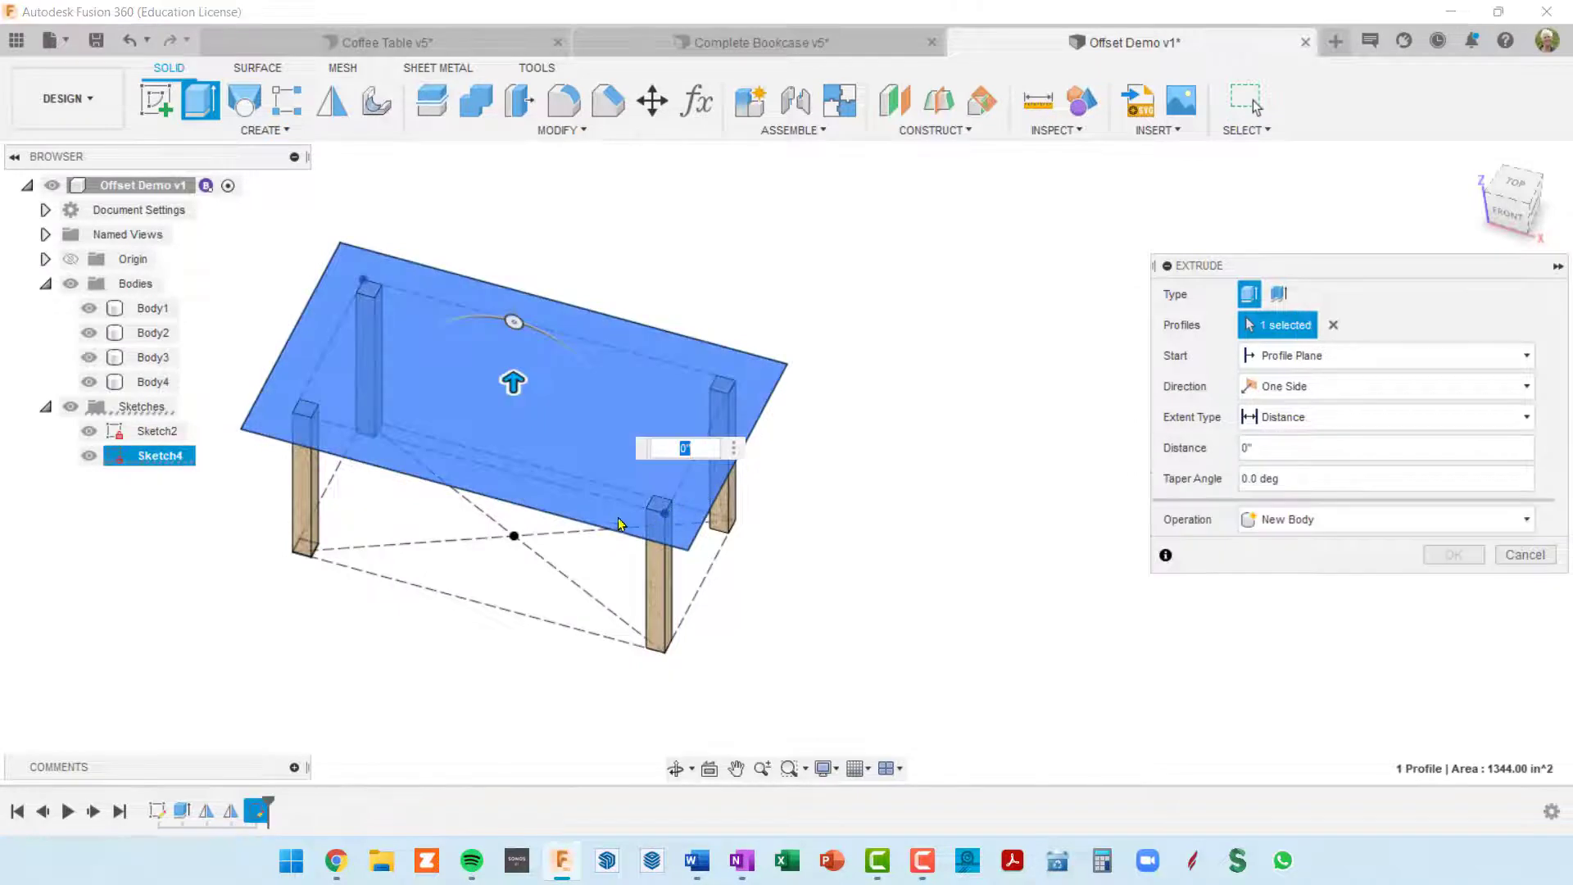
left_click_drag(513, 382, 508, 363)
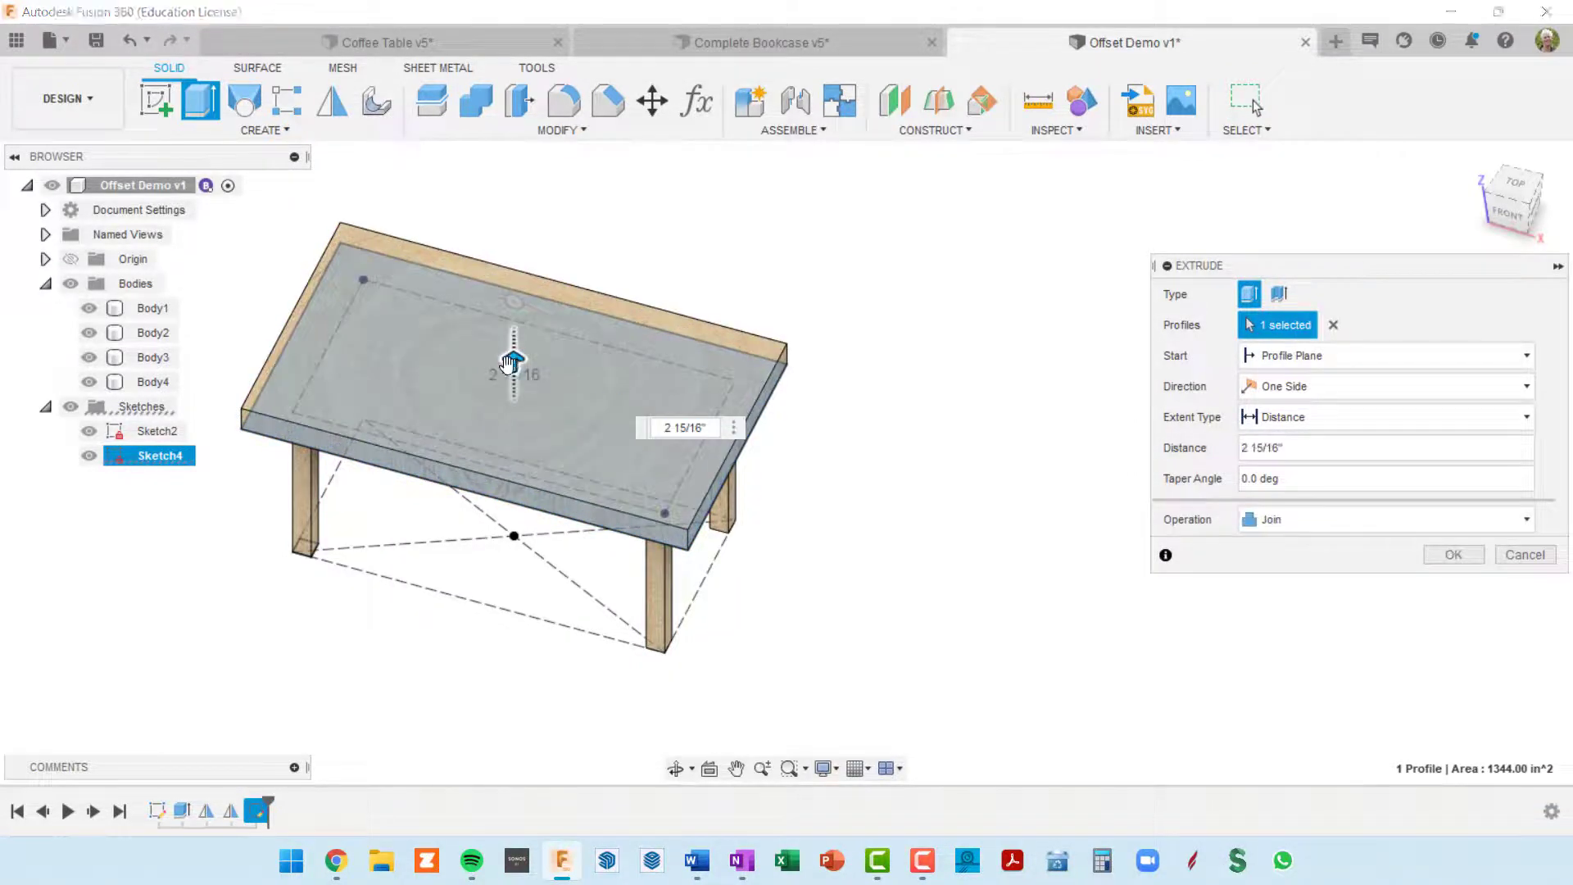
key("Return")
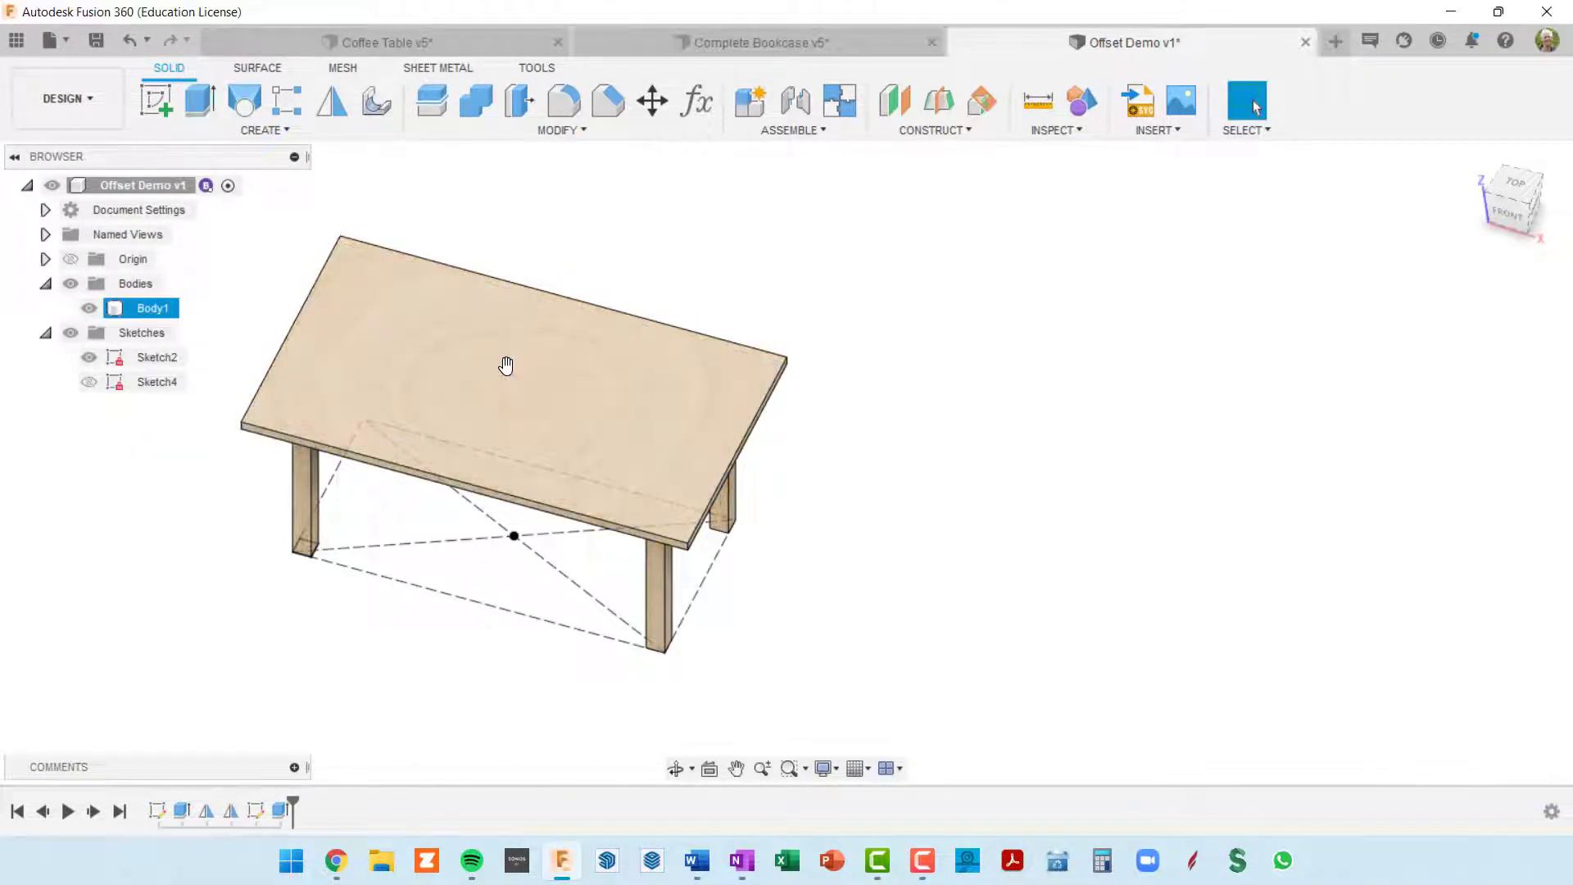
Step: Make the tabletop sketch, Sketch4, visible again and reopen it for editing
middle_click_drag(1162, 554, 814, 519, "shift")
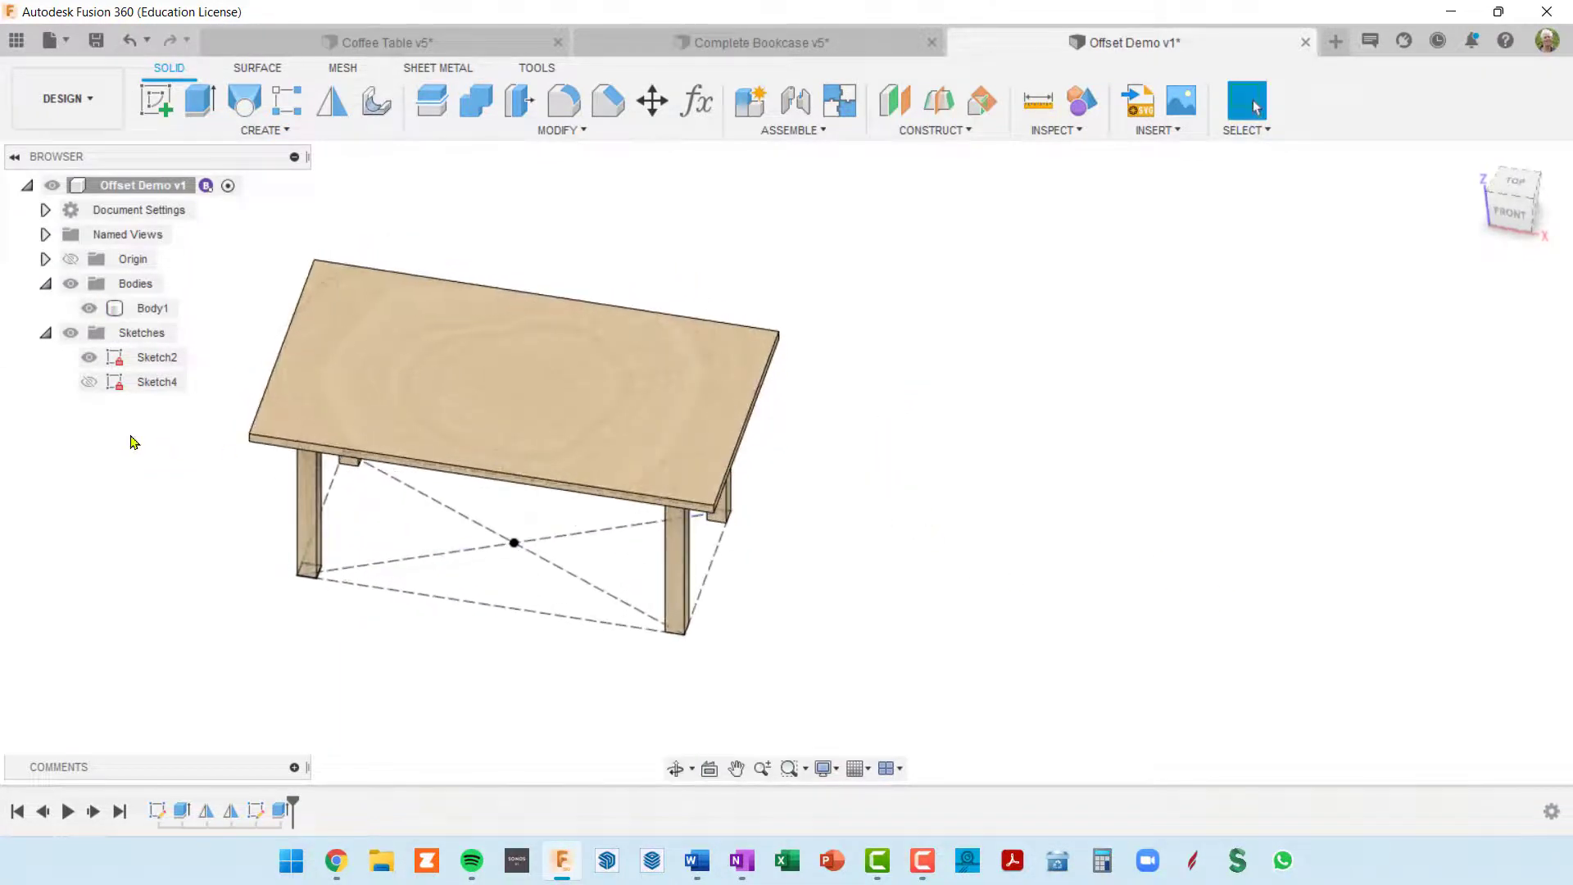
left_click(90, 385)
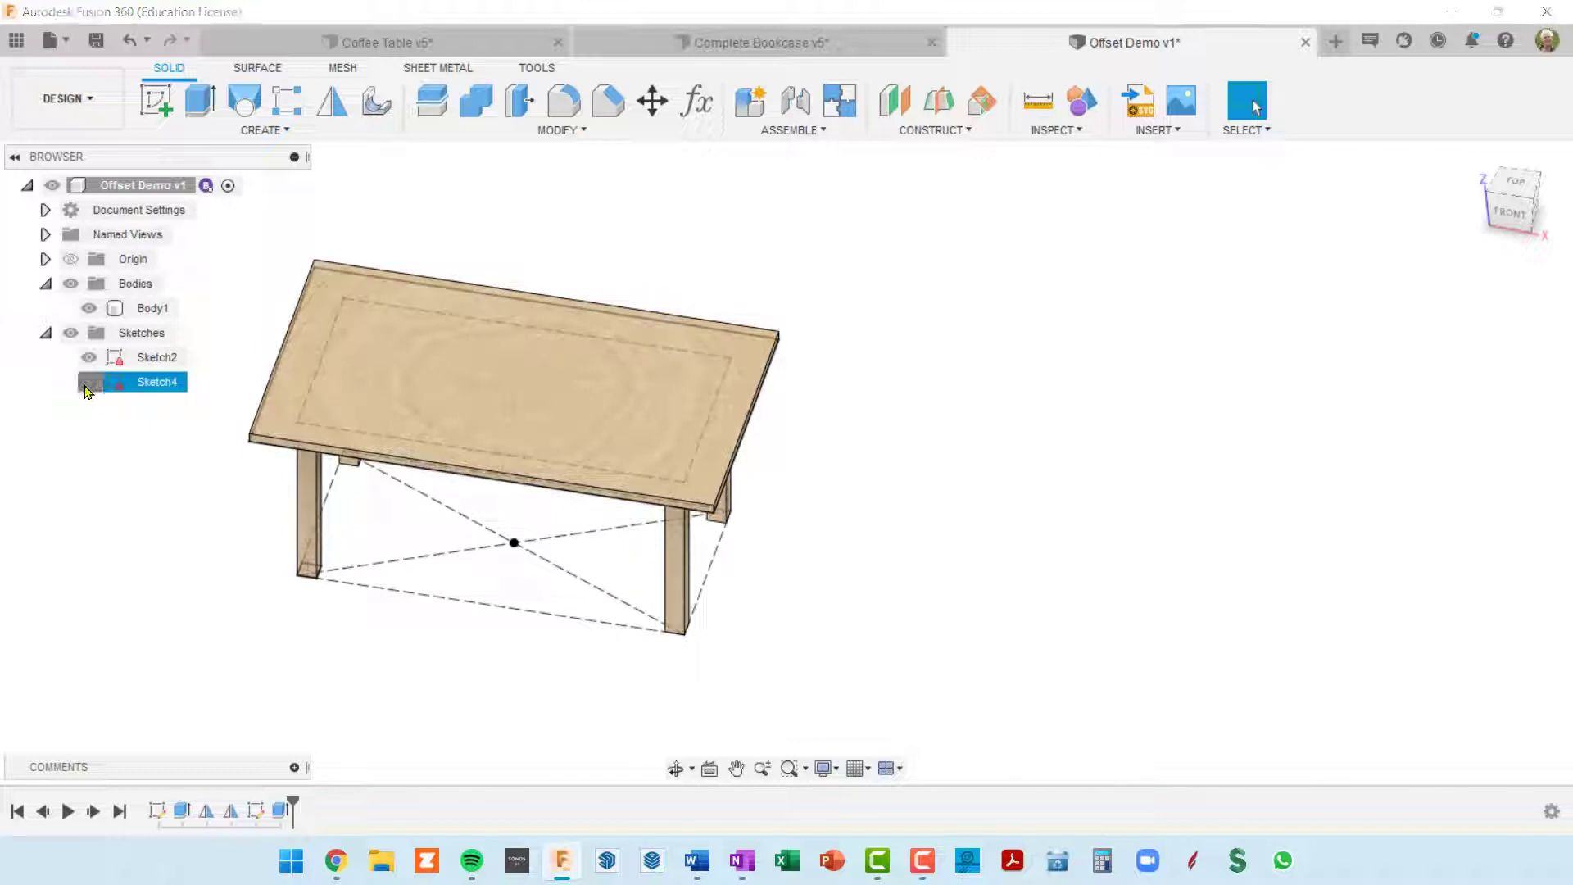
left_click(91, 385)
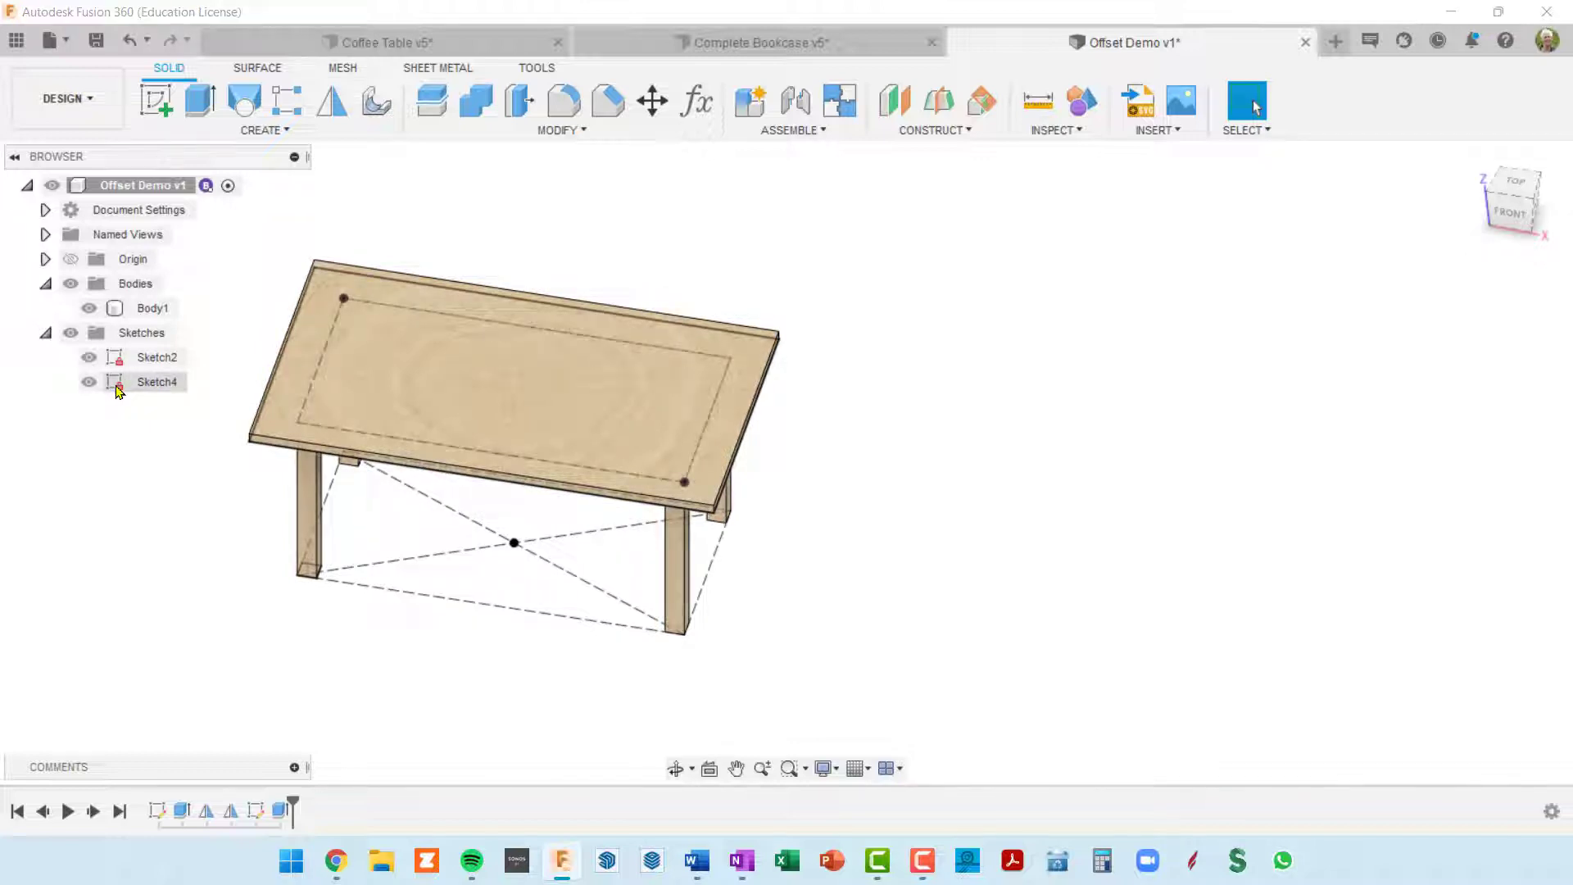
right_click(120, 392)
left_click(160, 450)
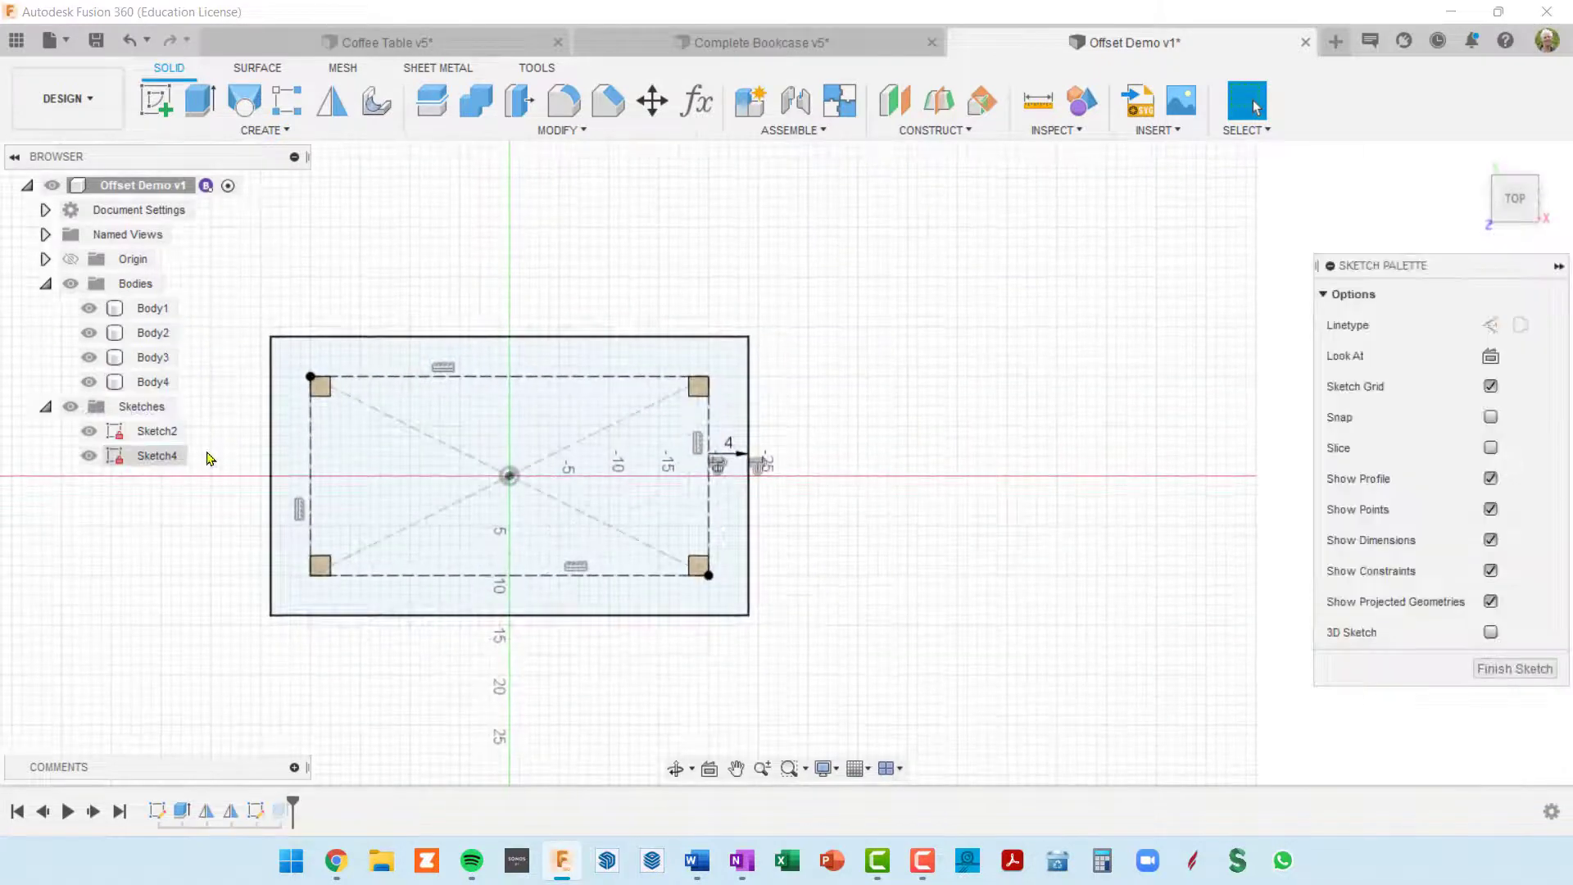
Step: Change the tabletop outline's offset position to -3 in and finish the sketch
scroll(693, 481, "up", 4)
middle_click_drag(832, 516, 1083, 453)
scroll(1083, 453, "up", 2)
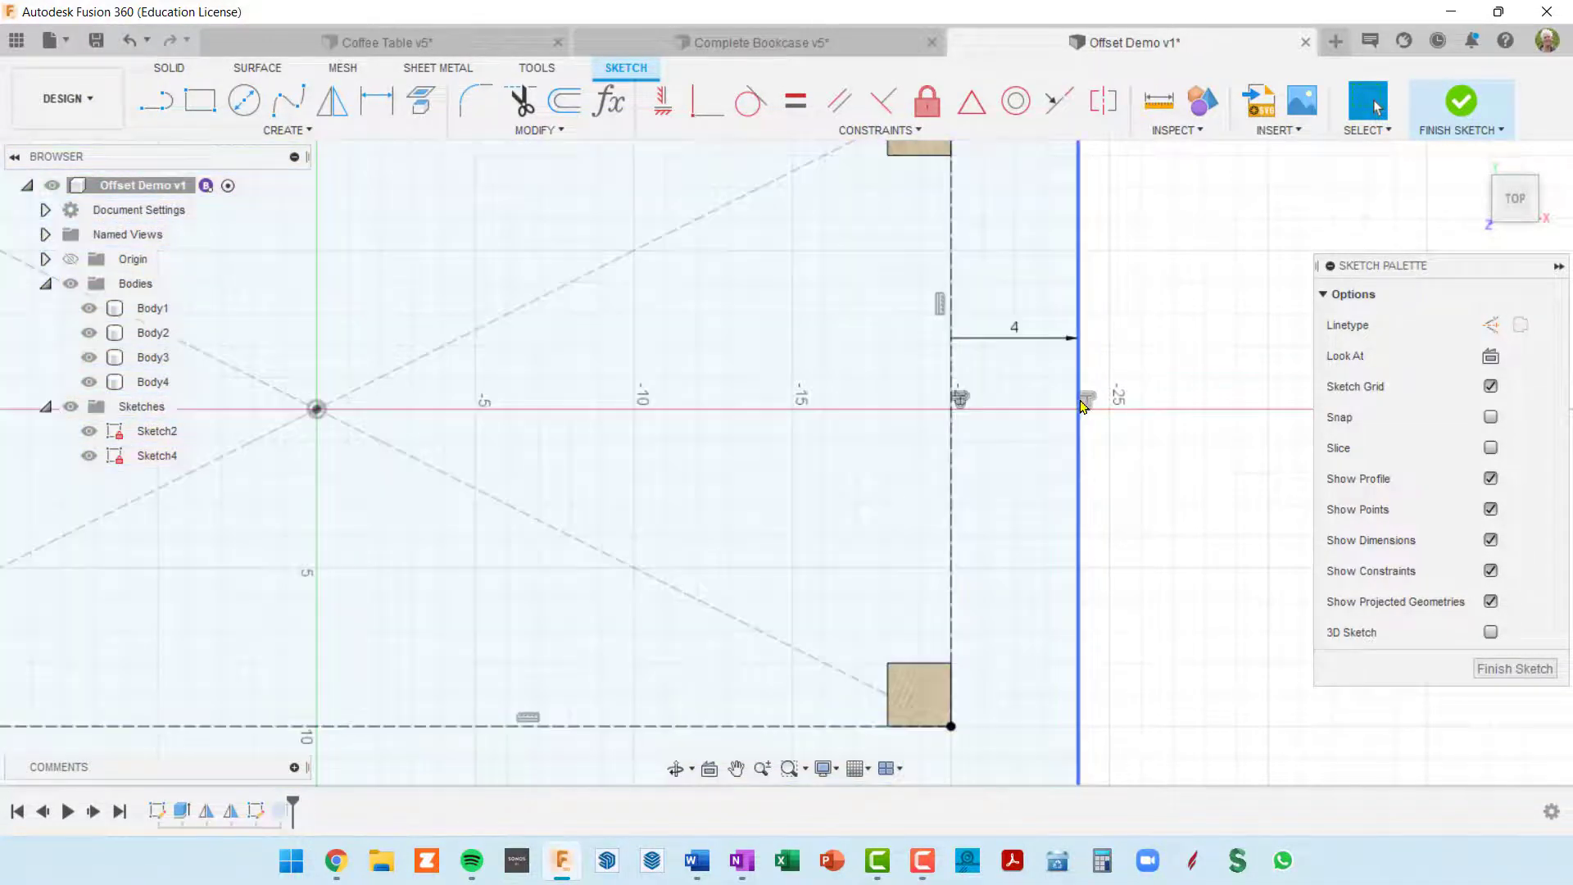
double_click(1086, 401)
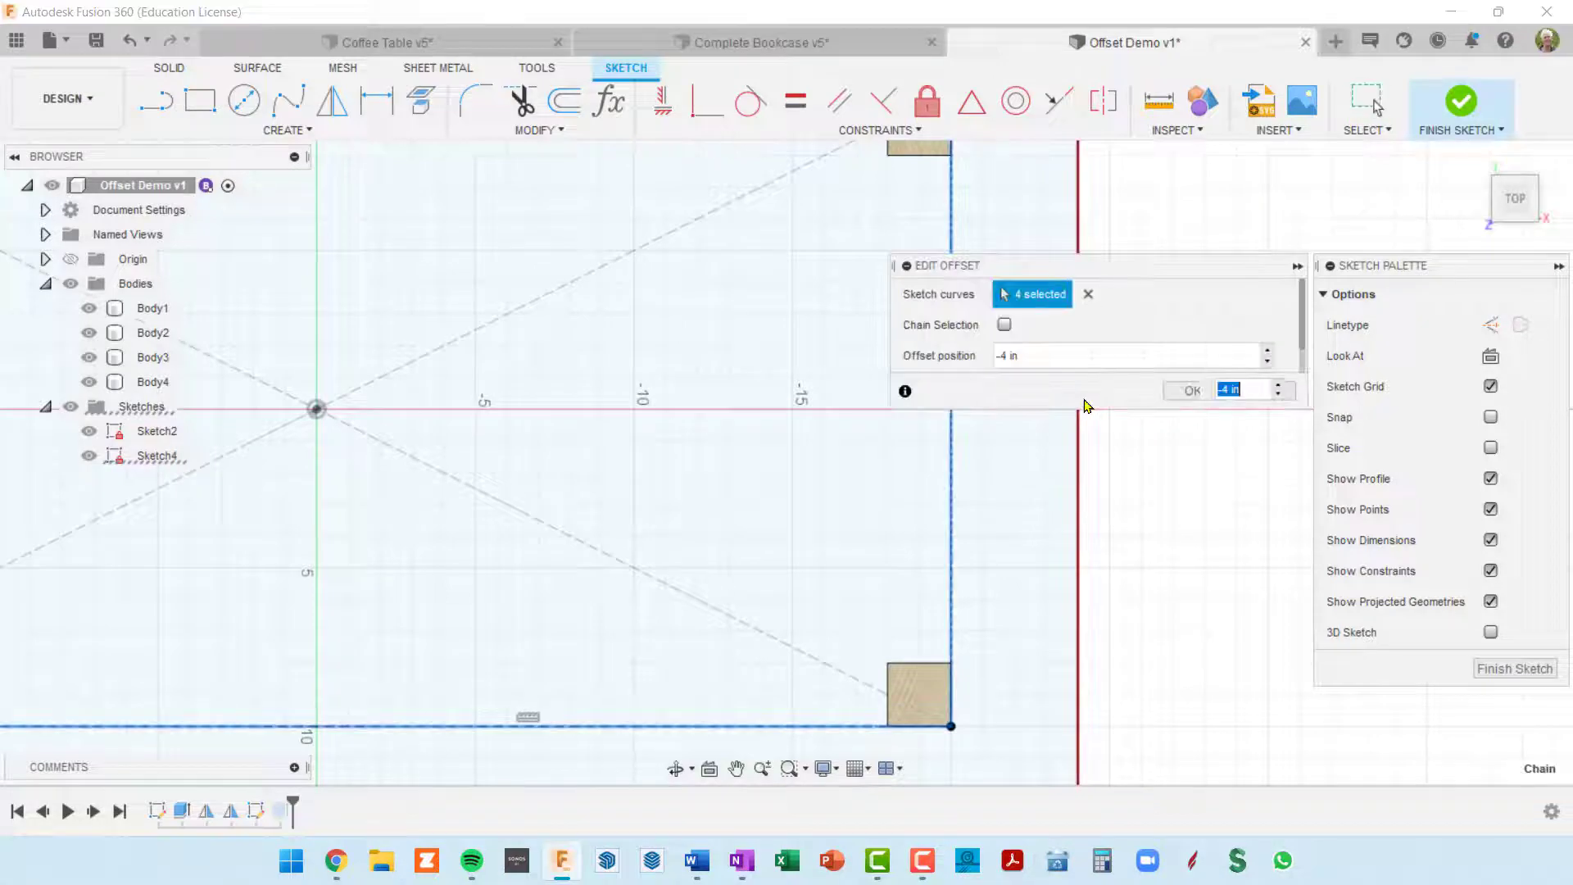
middle_click_drag(1089, 489, 801, 442)
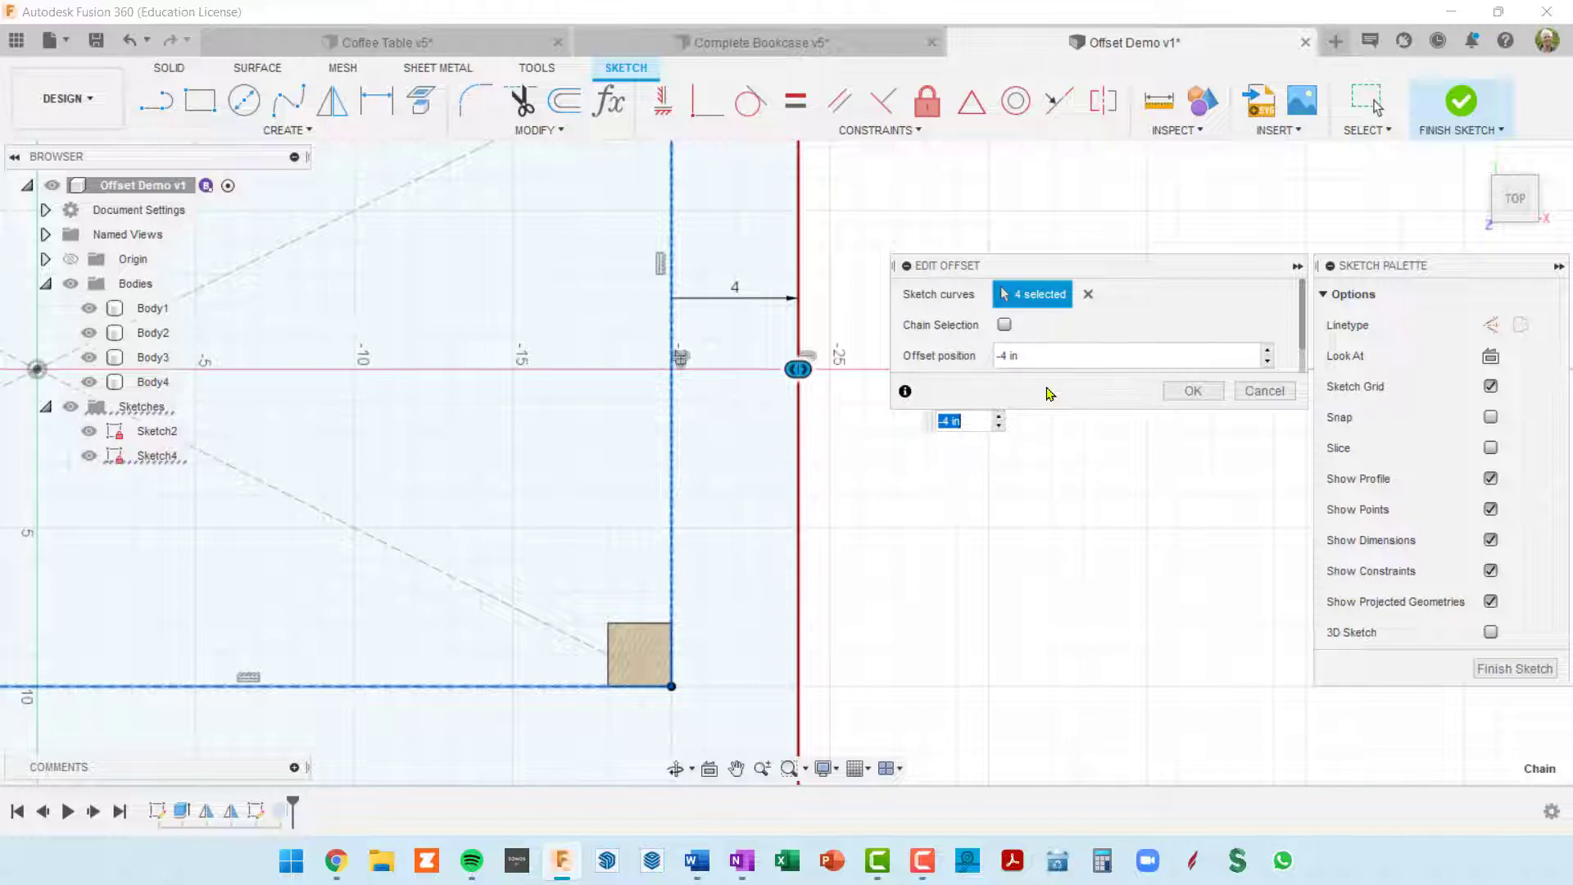
left_click(1047, 355)
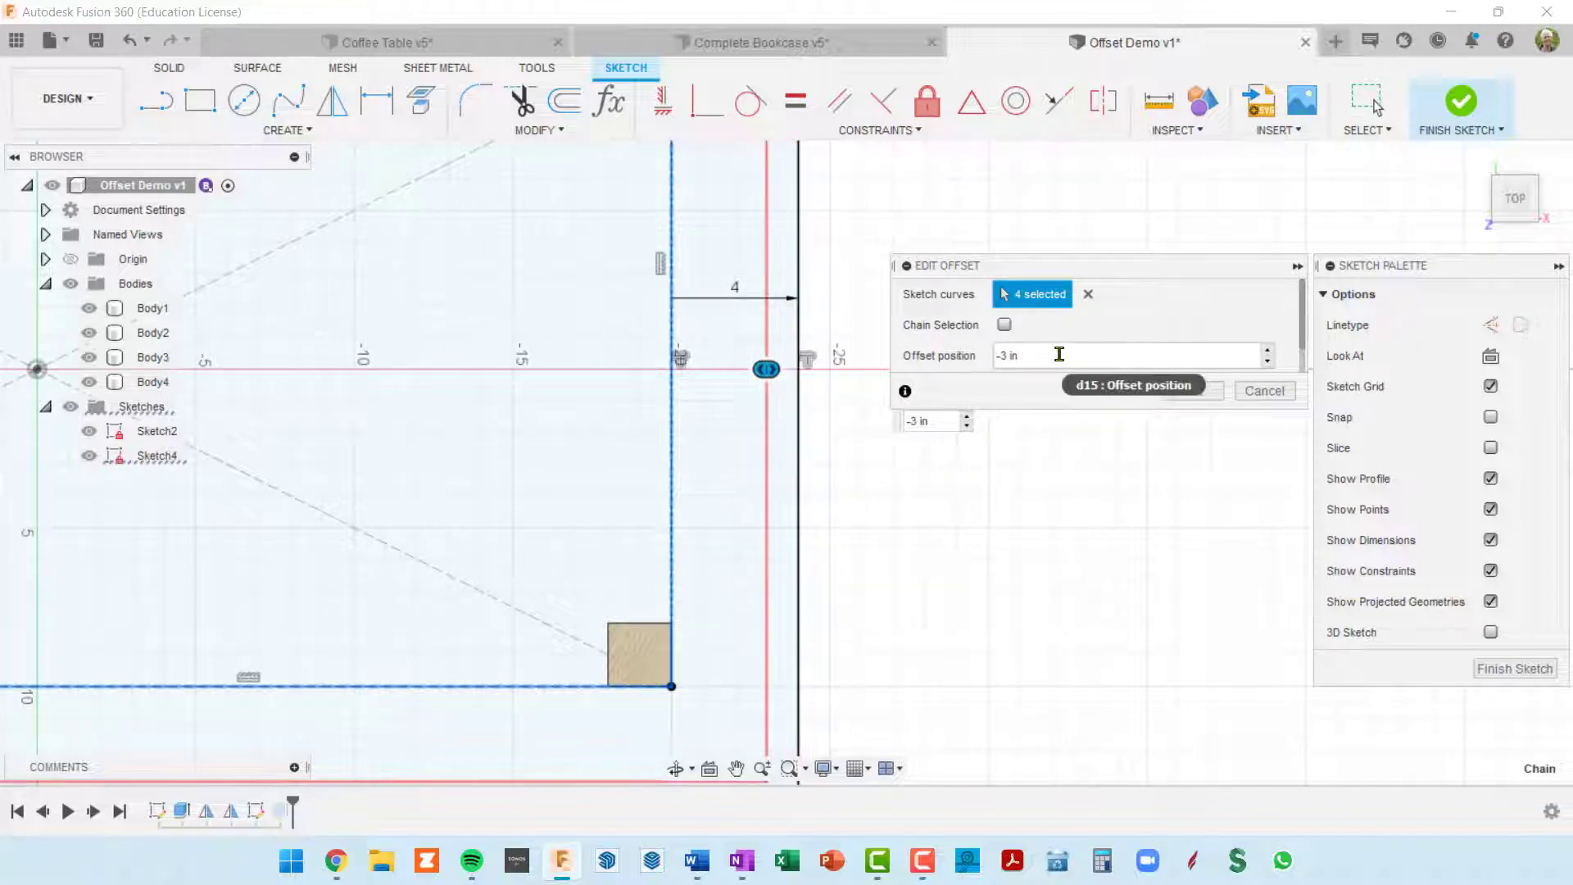
left_click(1203, 393)
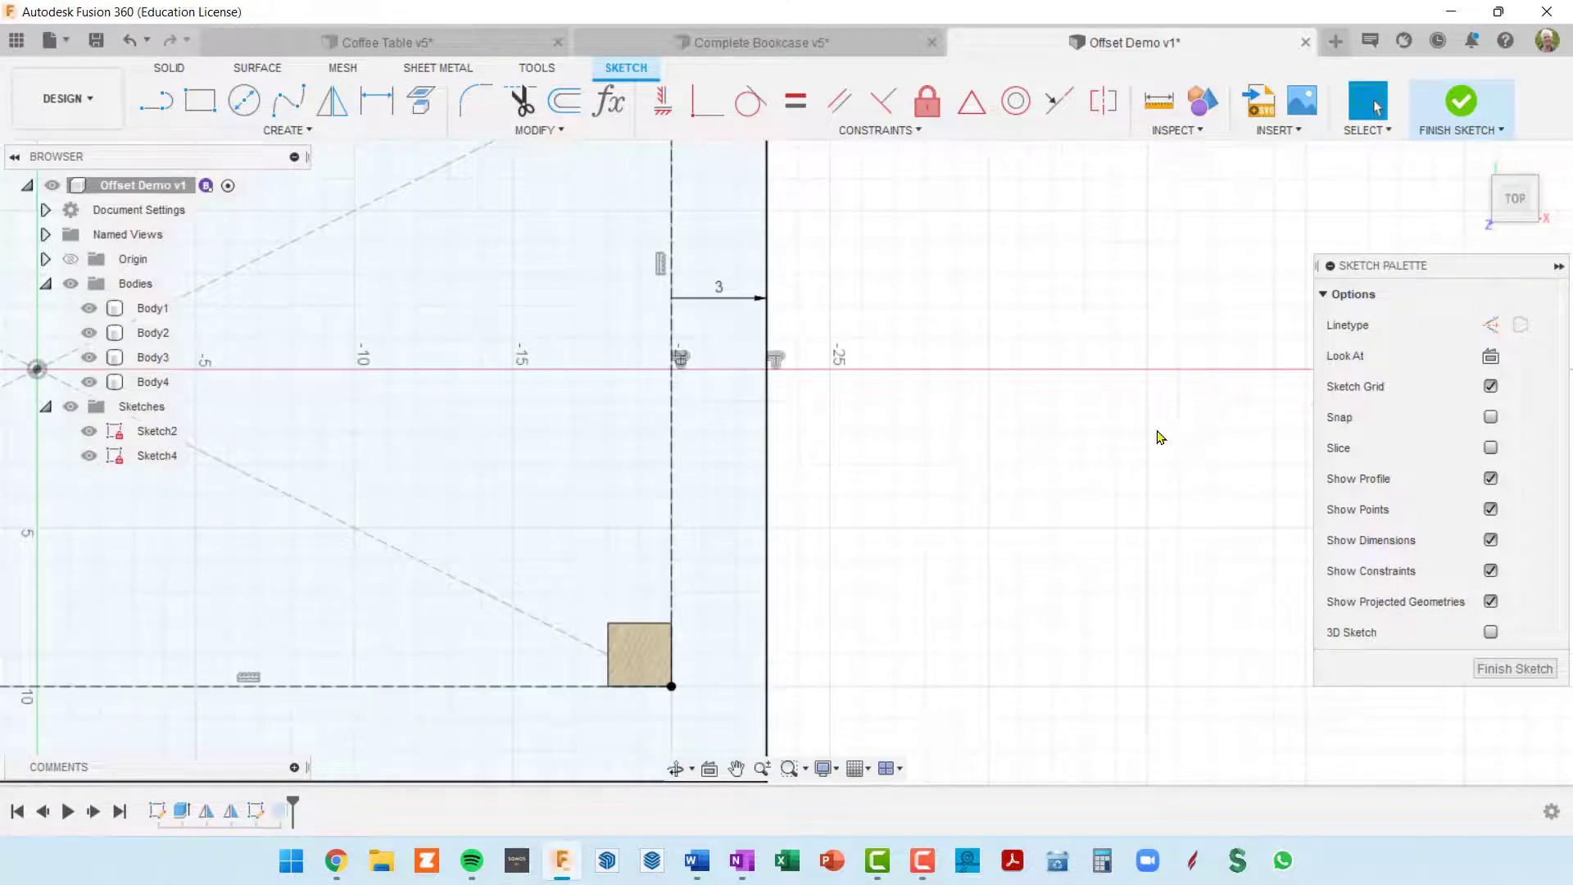
scroll(1134, 450, "down", 5)
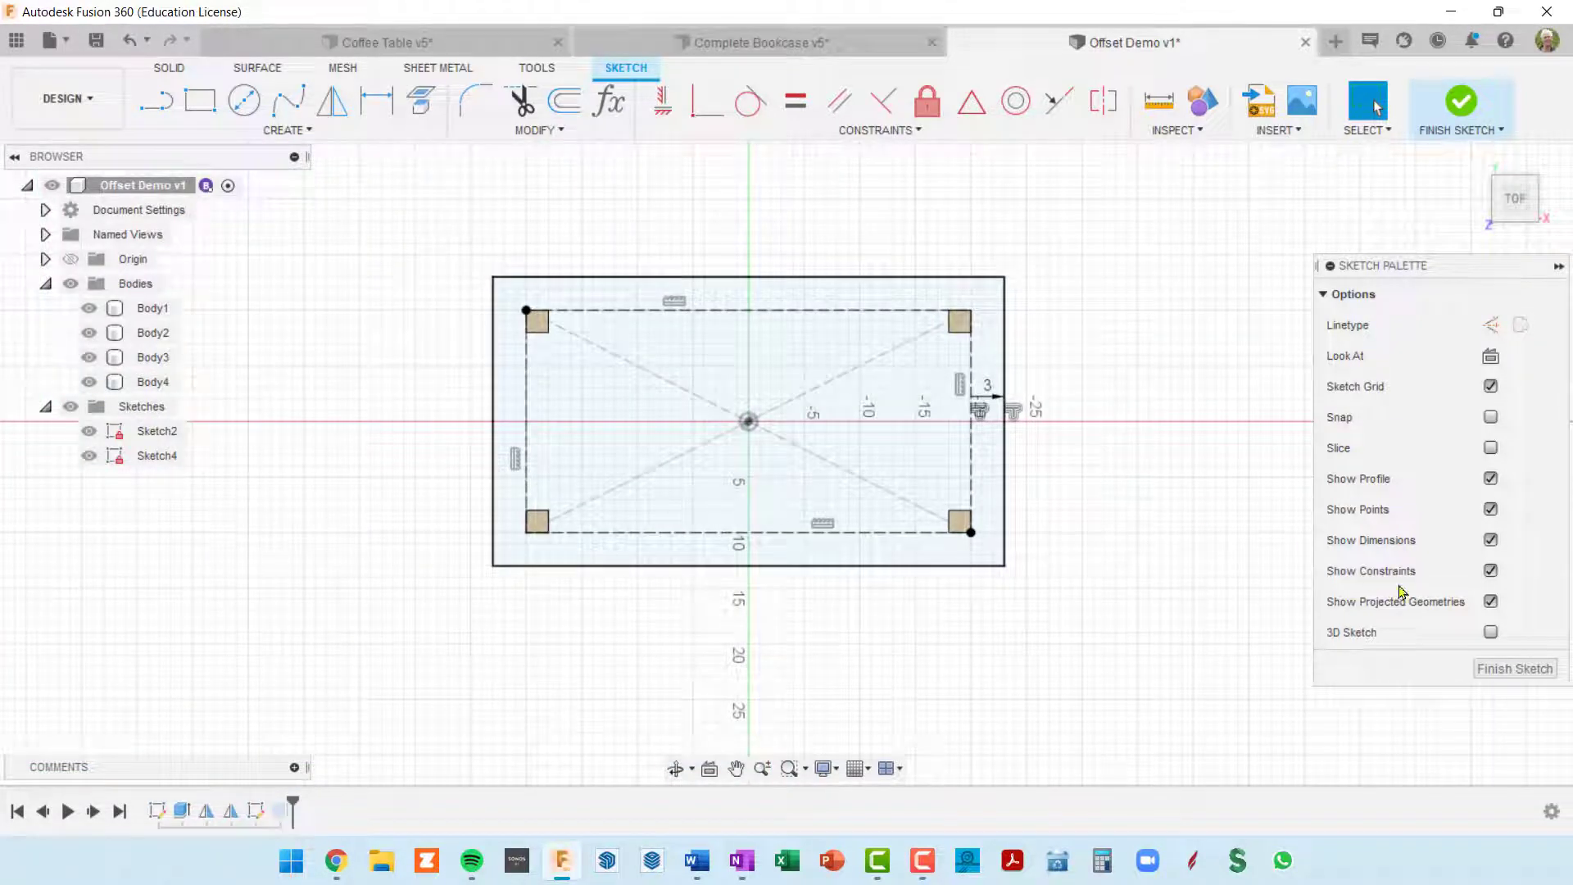
left_click(1512, 668)
middle_click_drag(1188, 605, 1149, 502, "shift")
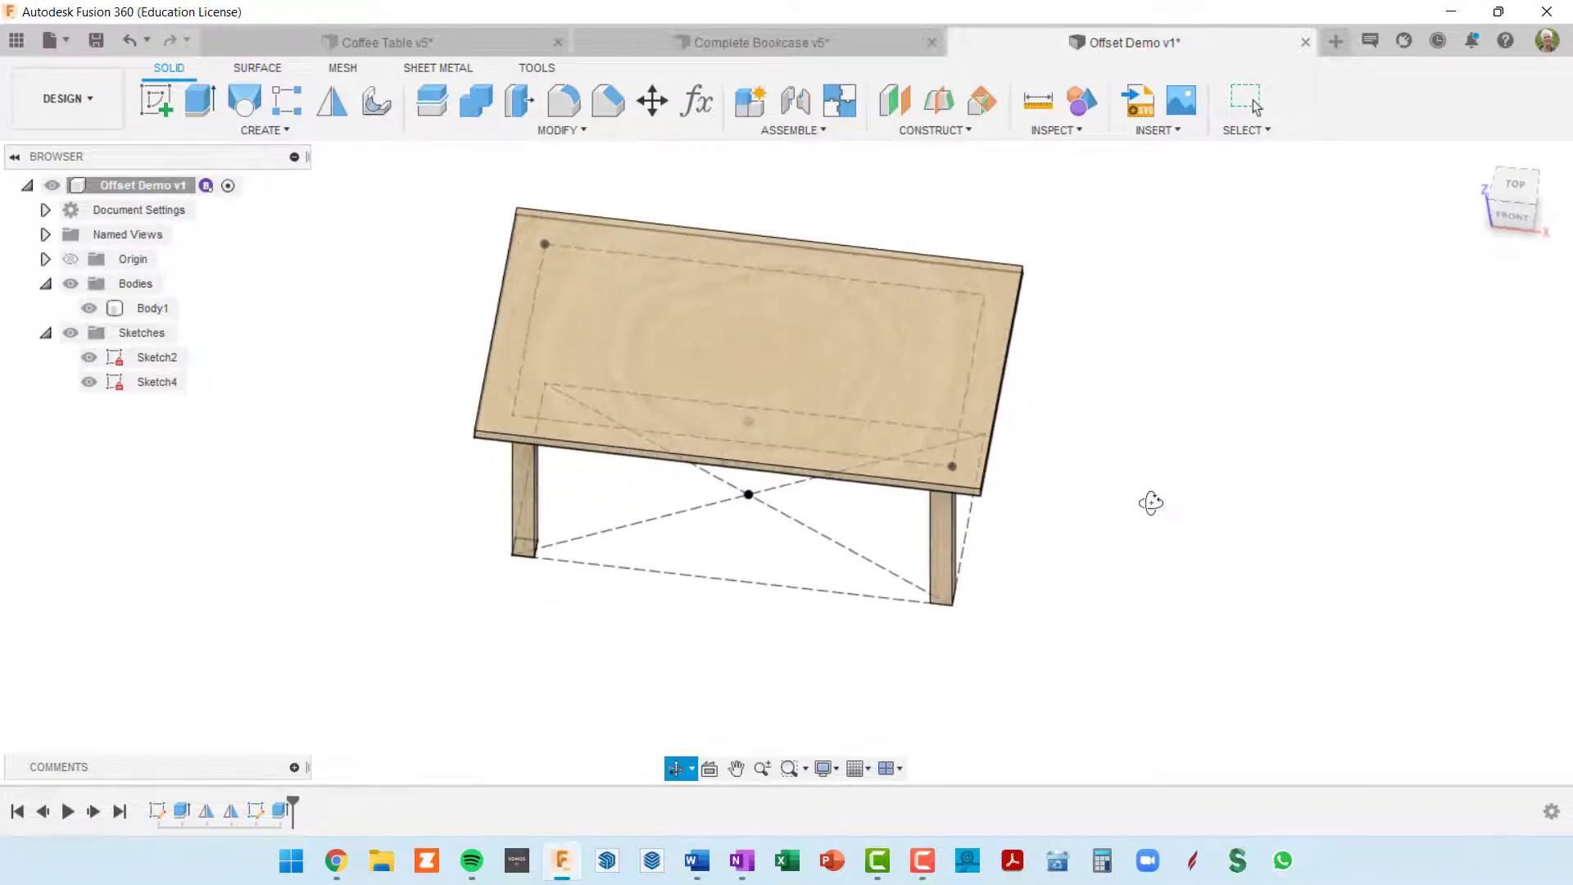
middle_click_drag(994, 513, 996, 570)
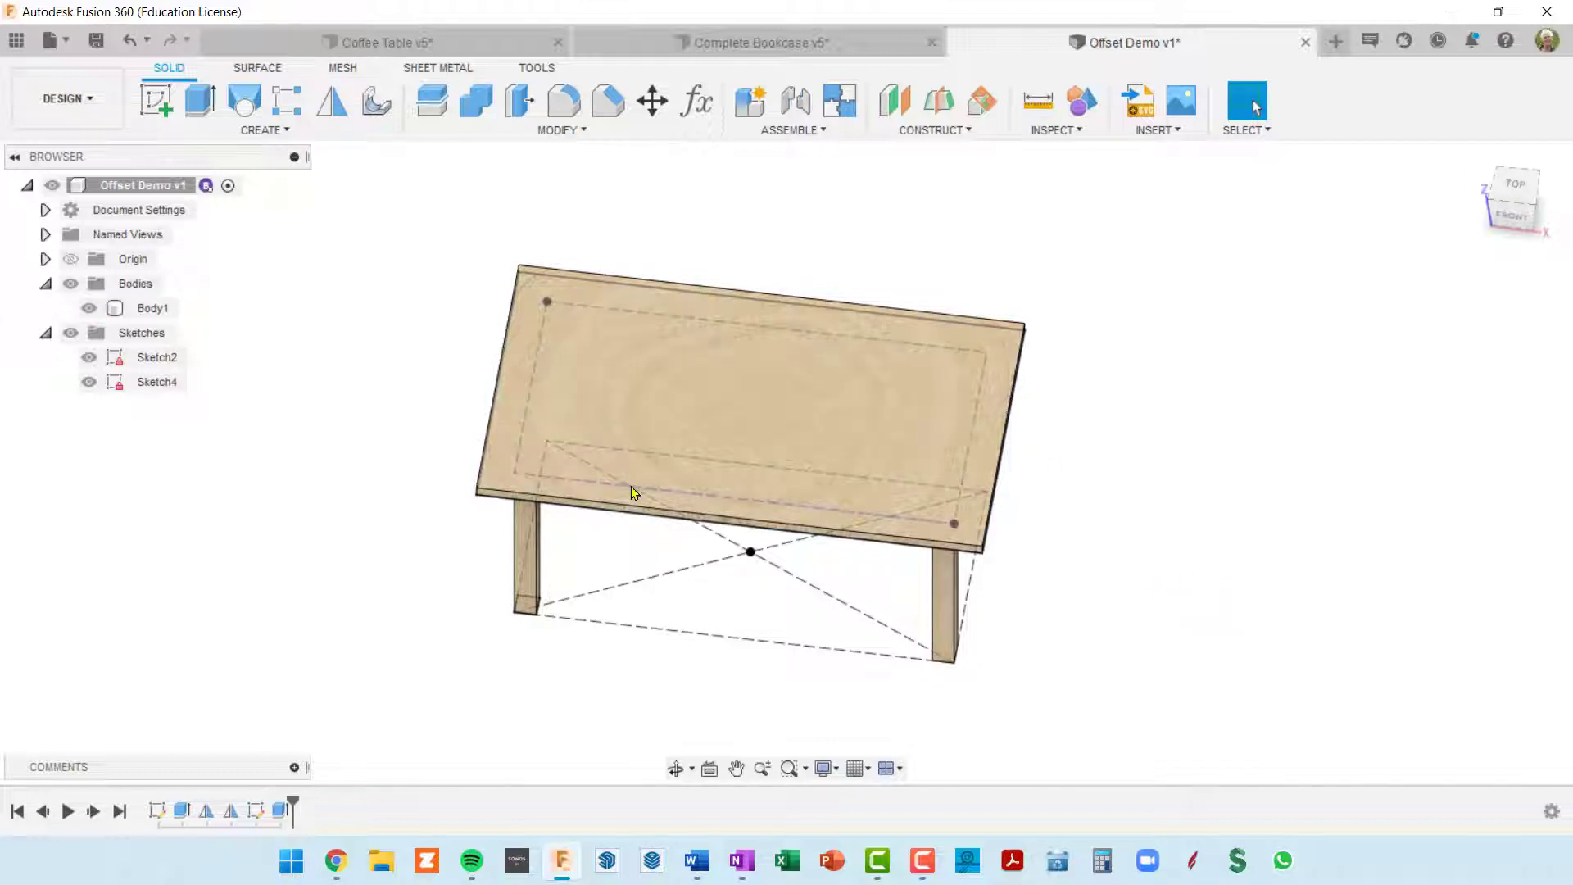
left_click(755, 484)
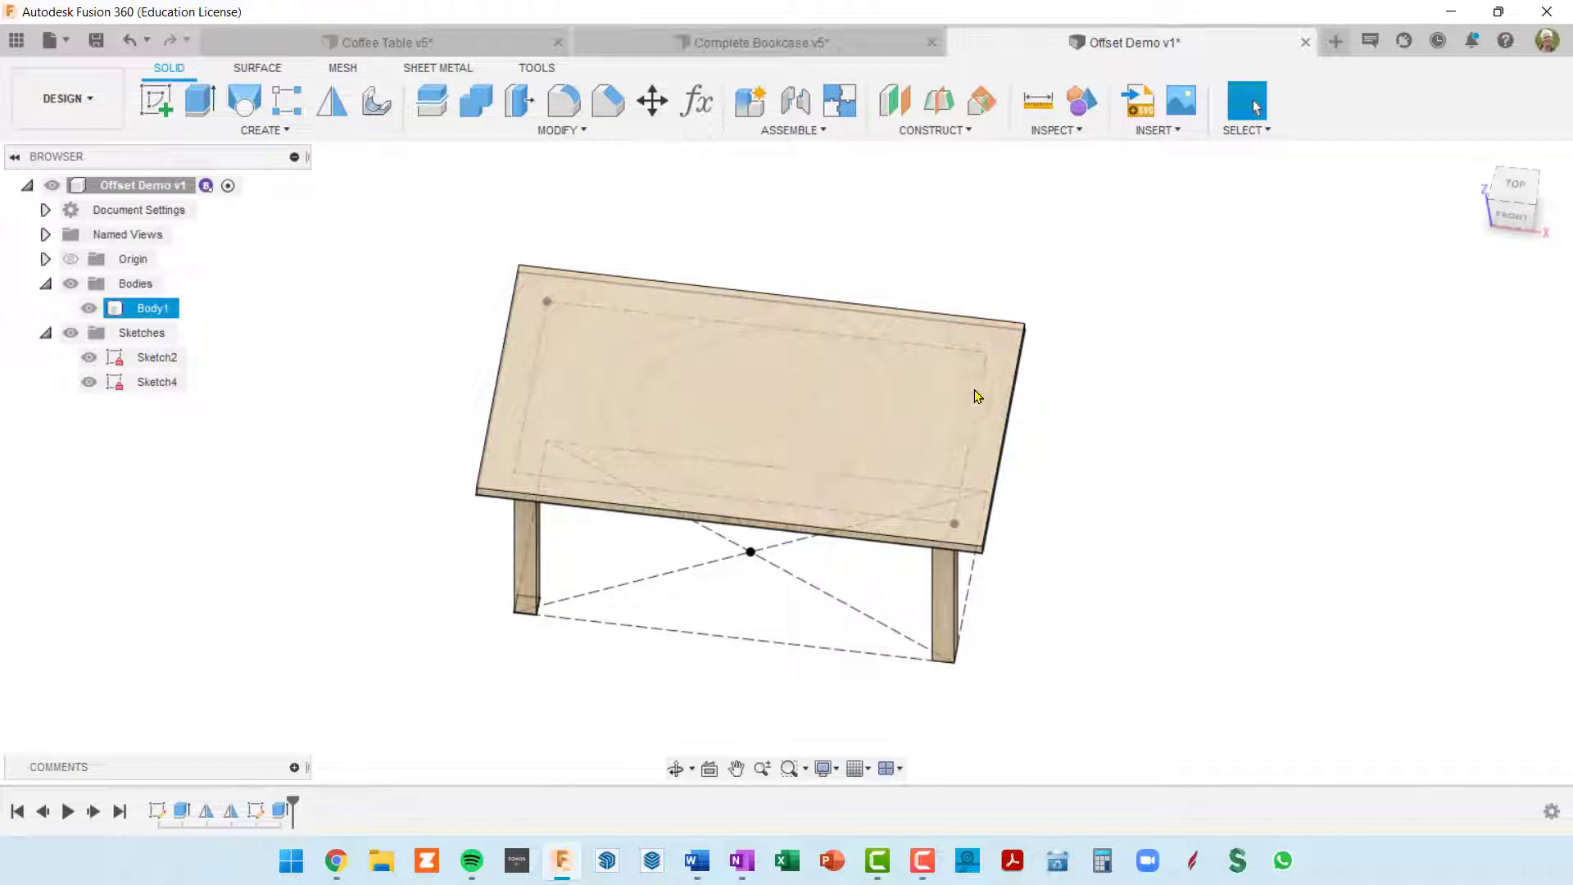
middle_click_drag(996, 347, 773, 396, "shift")
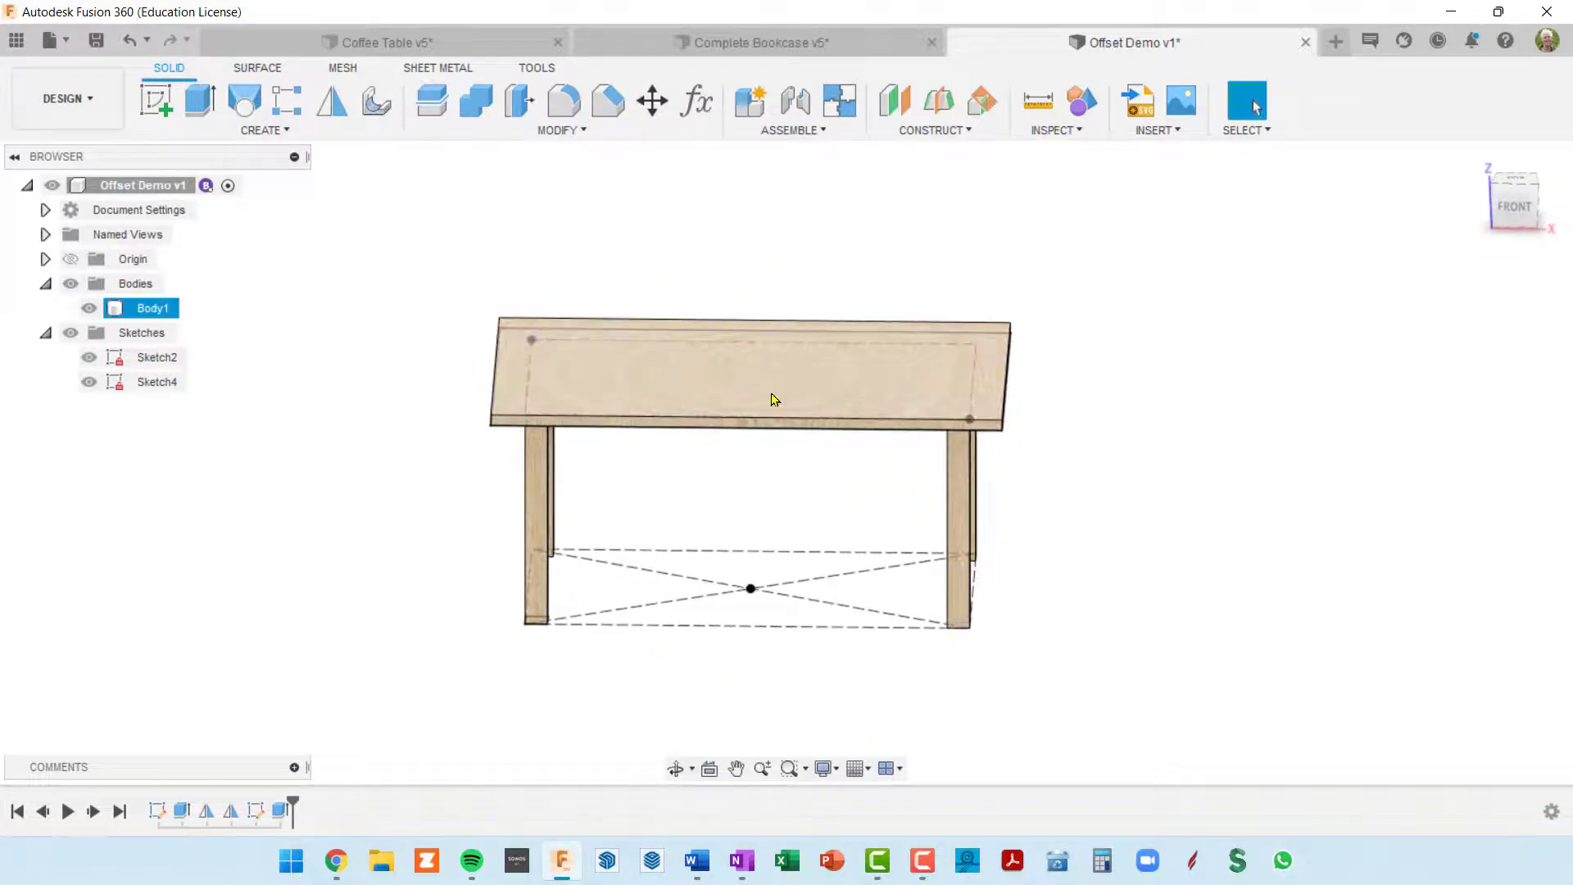
key("Escape")
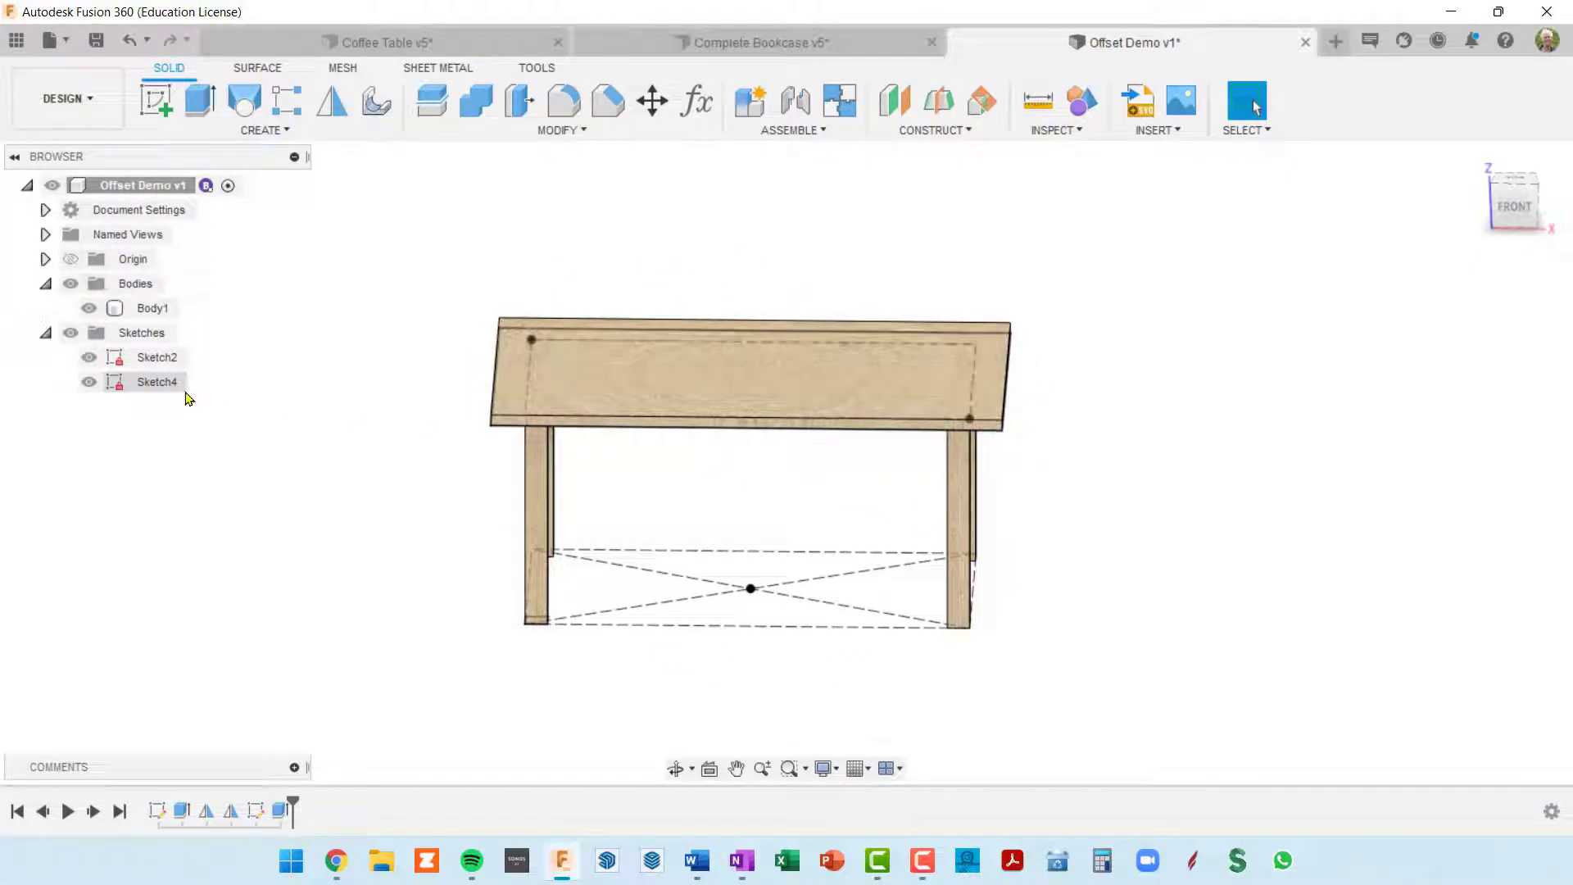
Step: Reopen Sketch4, edit the tabletop outline's offset and clear all of its selected sketch curves
right_click(116, 390)
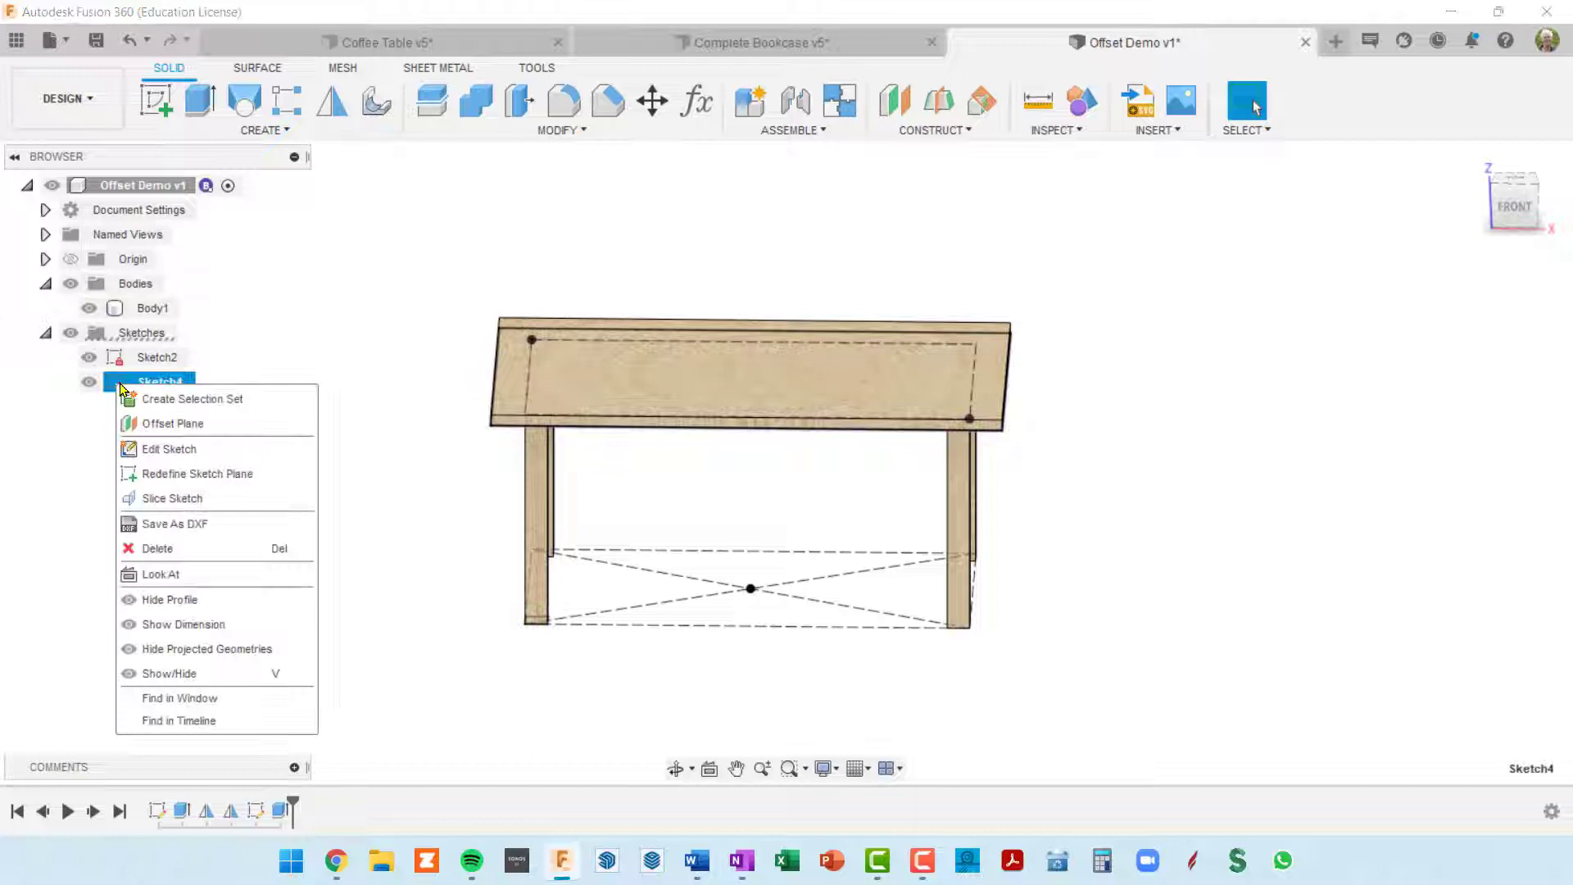
left_click(172, 452)
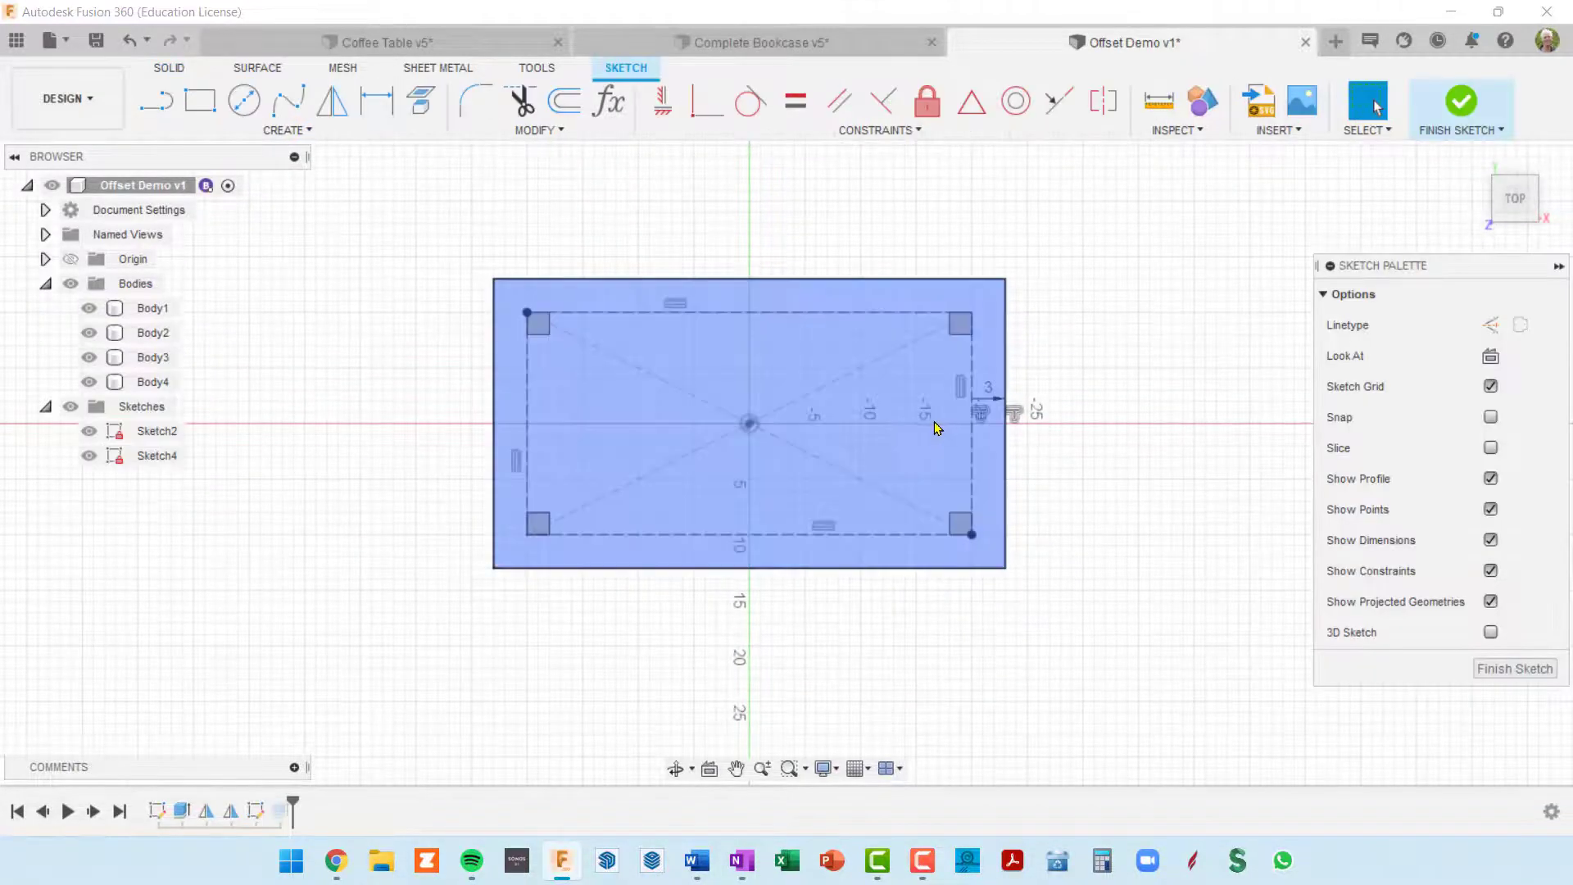
double_click(1016, 411)
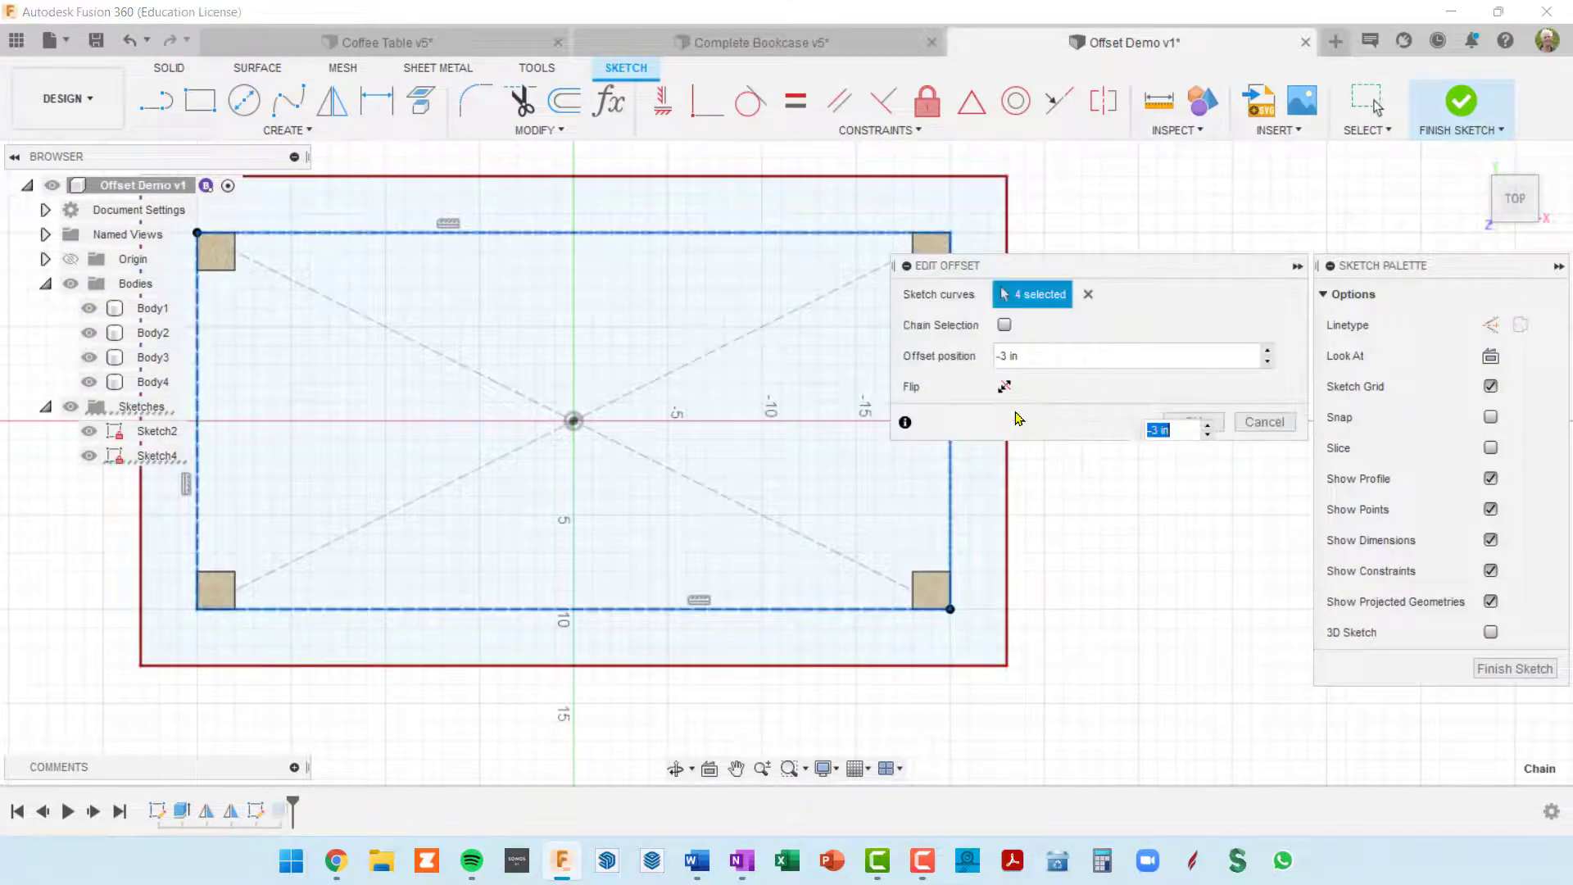
left_click(1088, 296)
scroll(1035, 474, "down", 3)
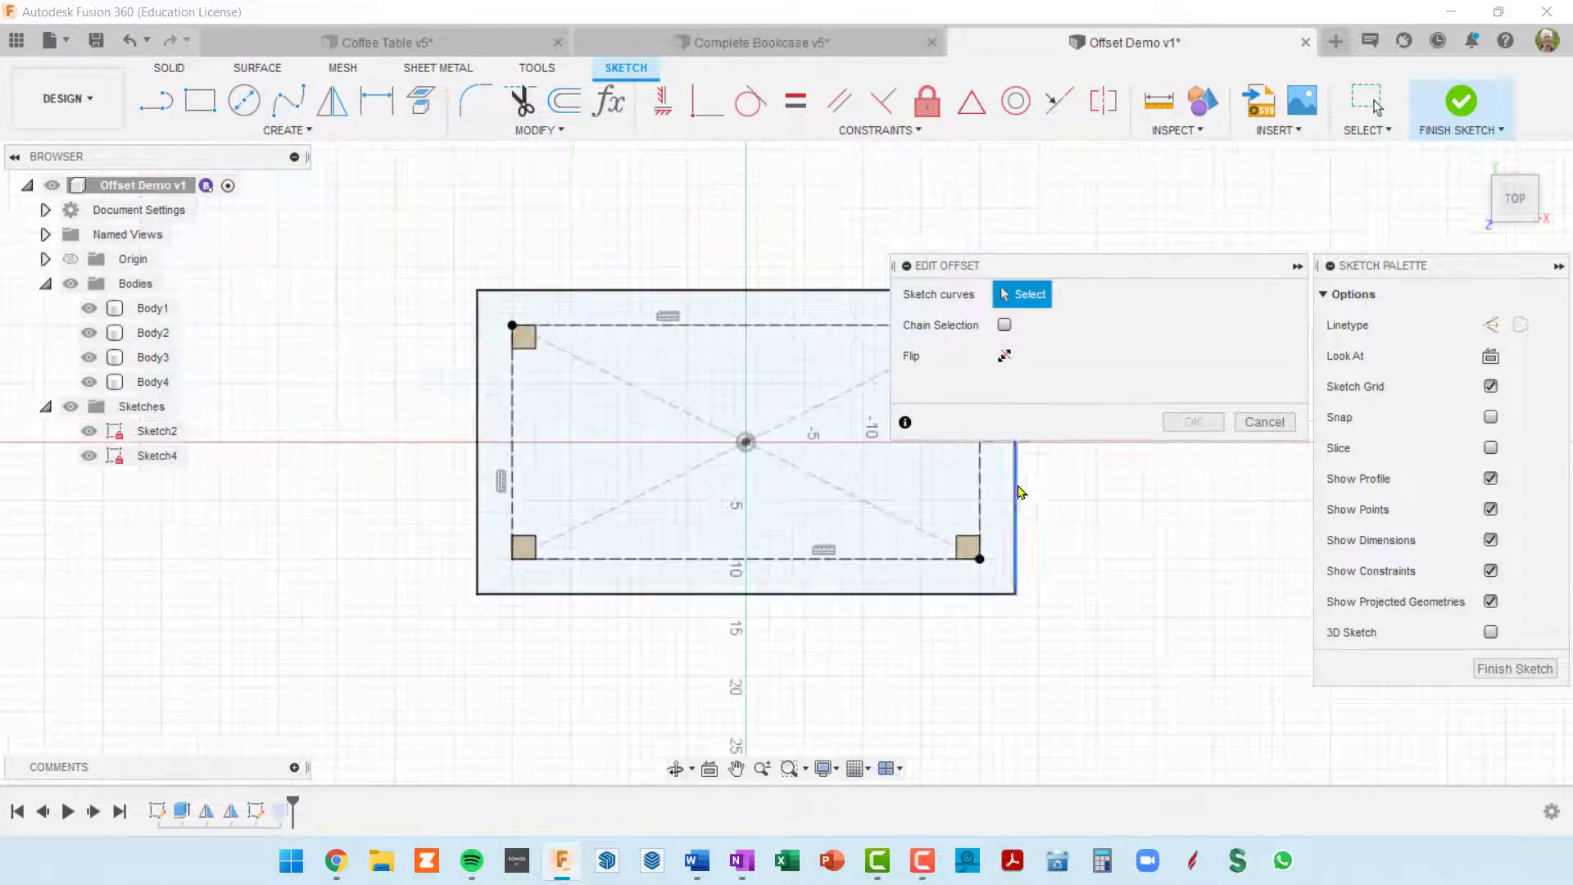
middle_click_drag(1024, 490, 778, 483)
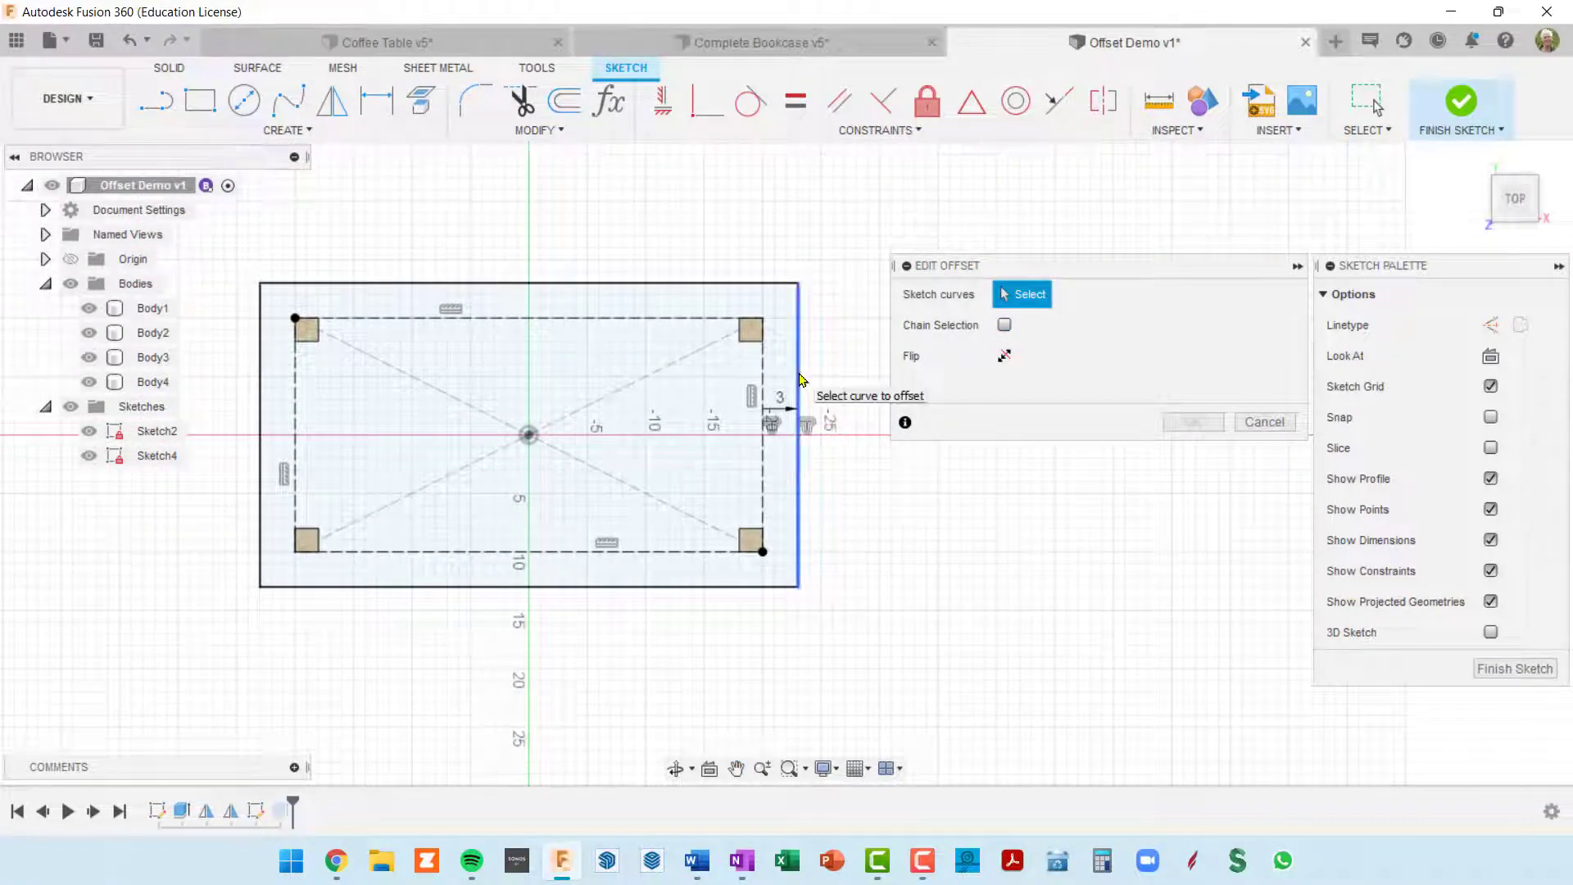
Step: Apply the -3 in offset to only the two short sides and the front long side of the construction rectangle
left_click(765, 399)
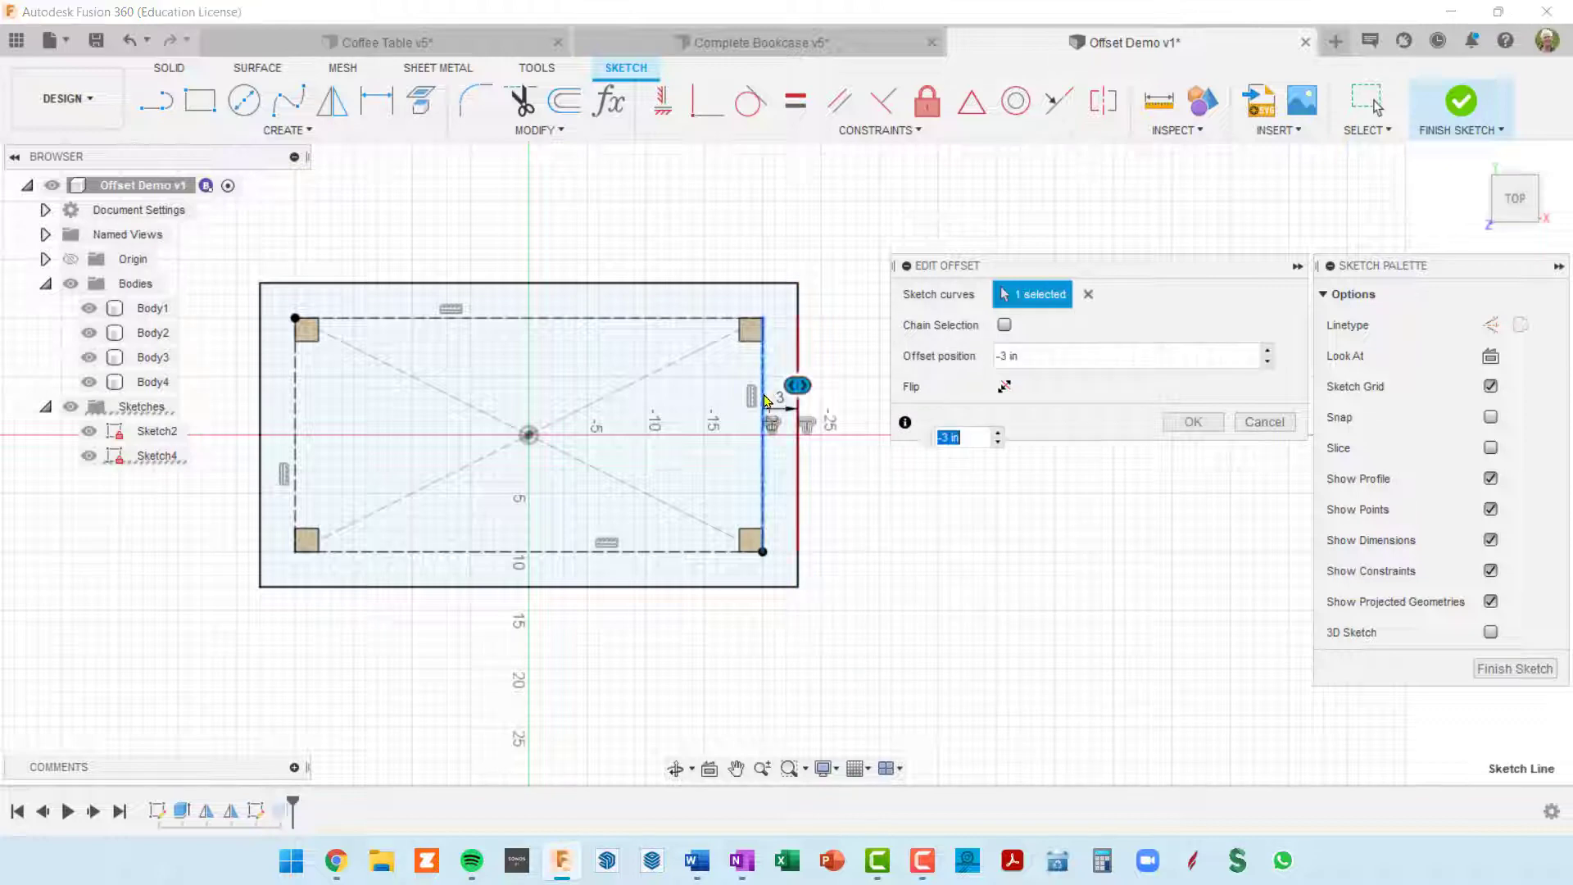
left_click(677, 552)
left_click(295, 426)
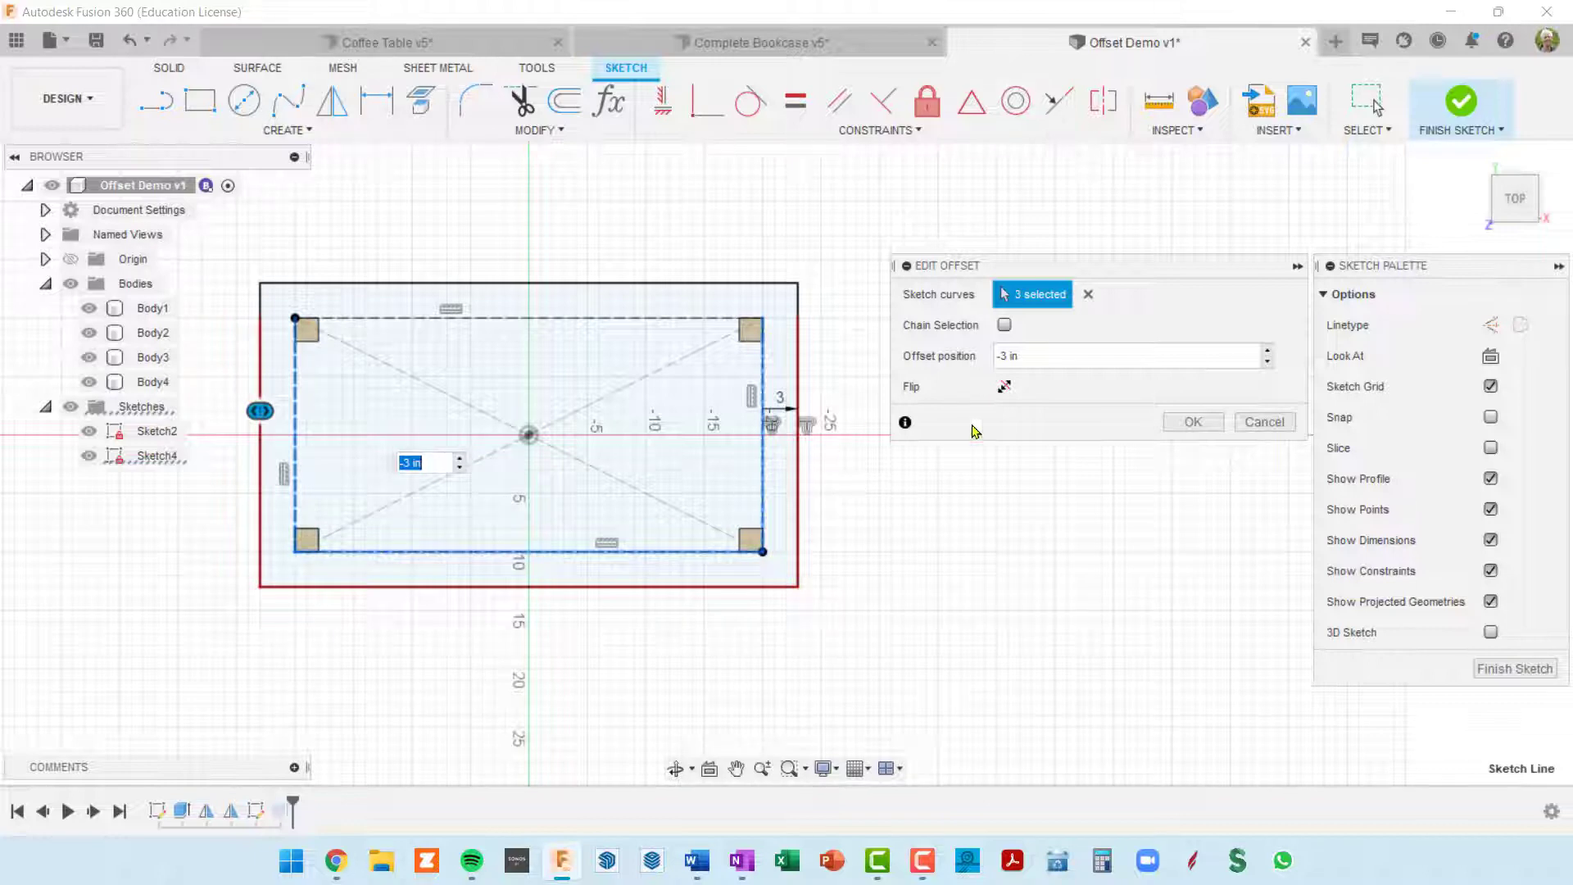
left_click(1195, 422)
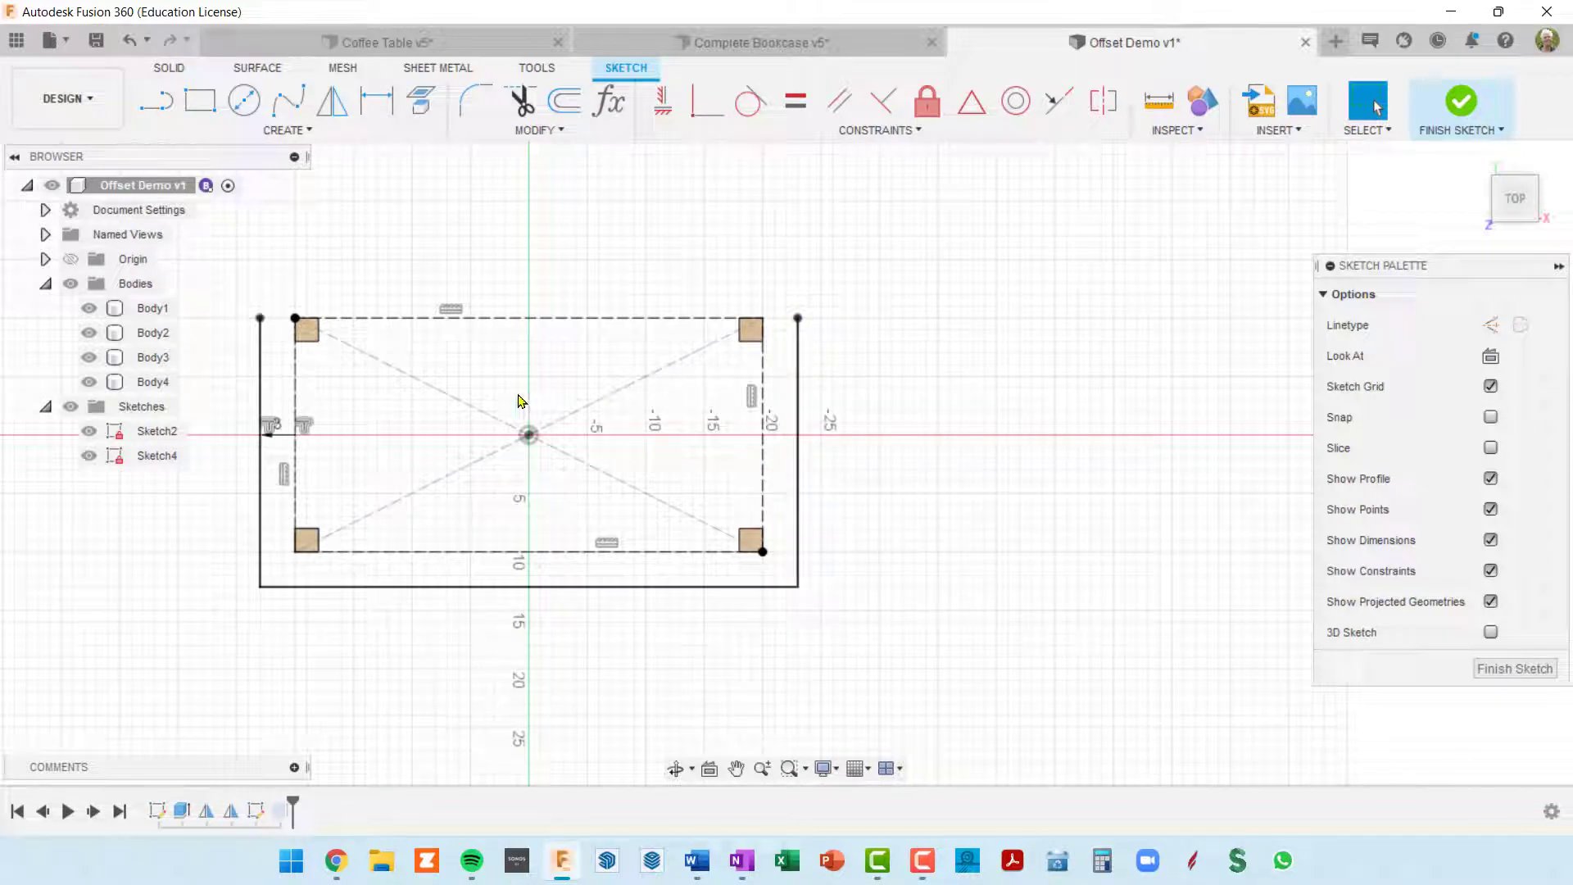
Step: Close the tabletop outline with a line along the back between the open ends of the side lines, and finish the sketch
key("l")
left_click(272, 318)
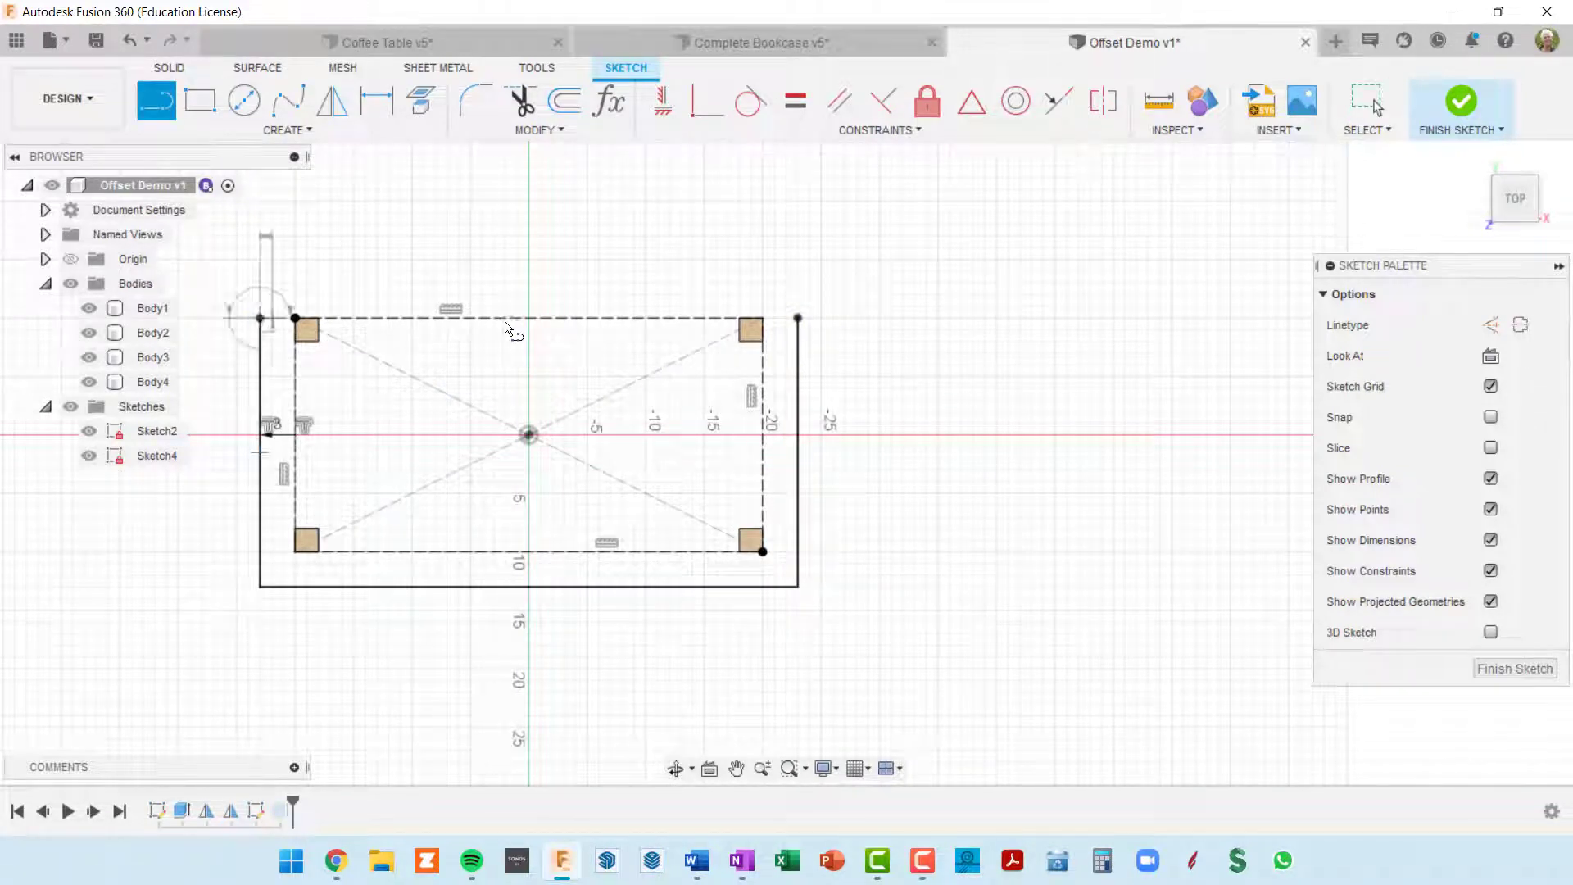
left_click(798, 319)
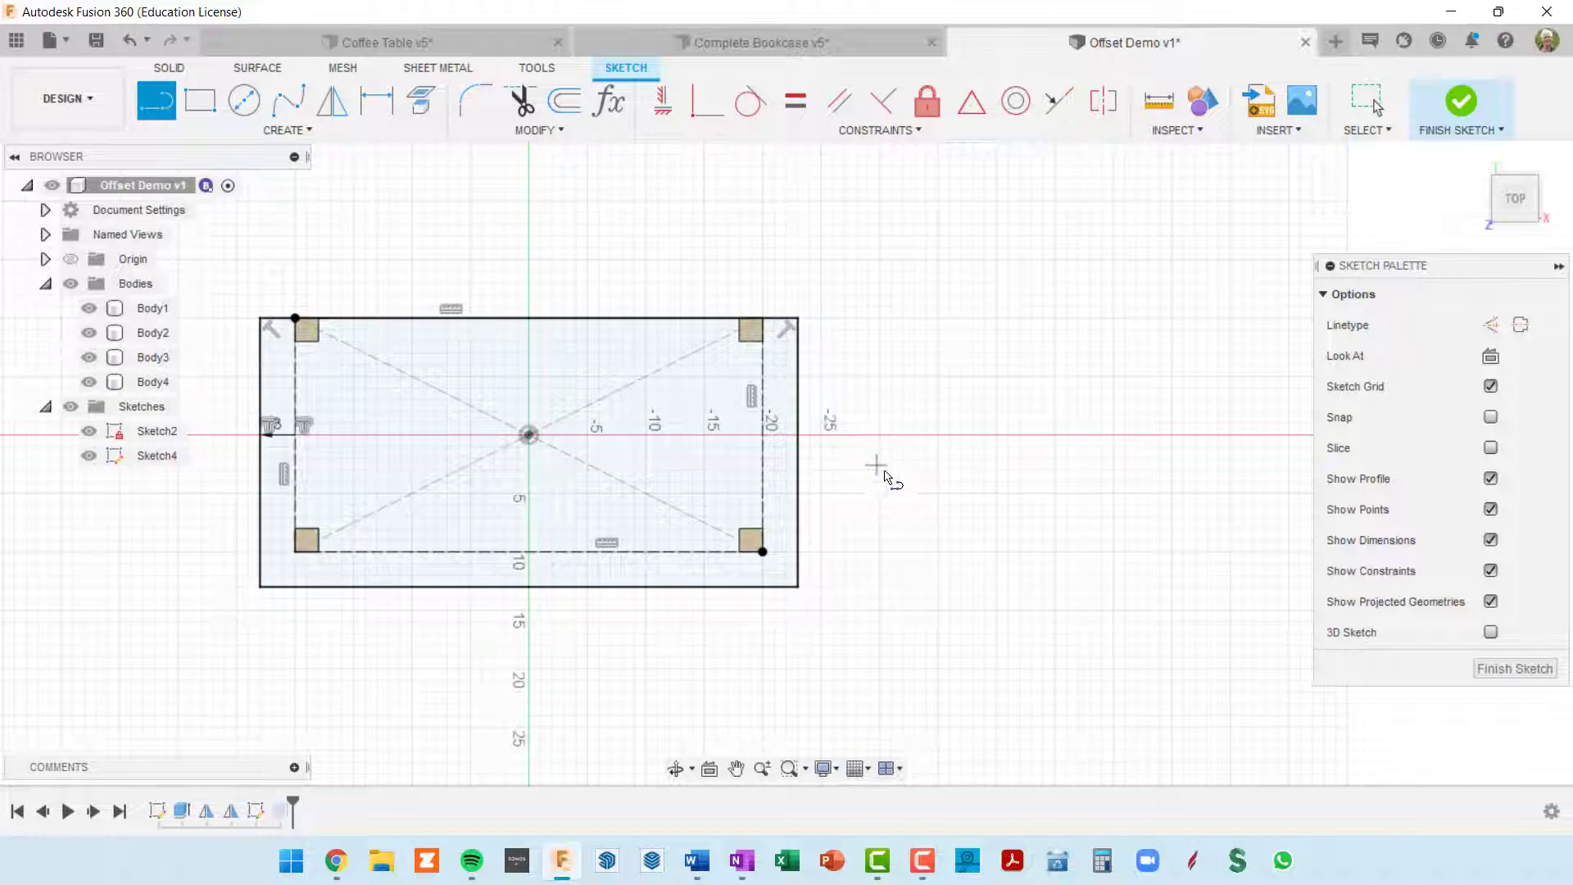
left_click(1512, 668)
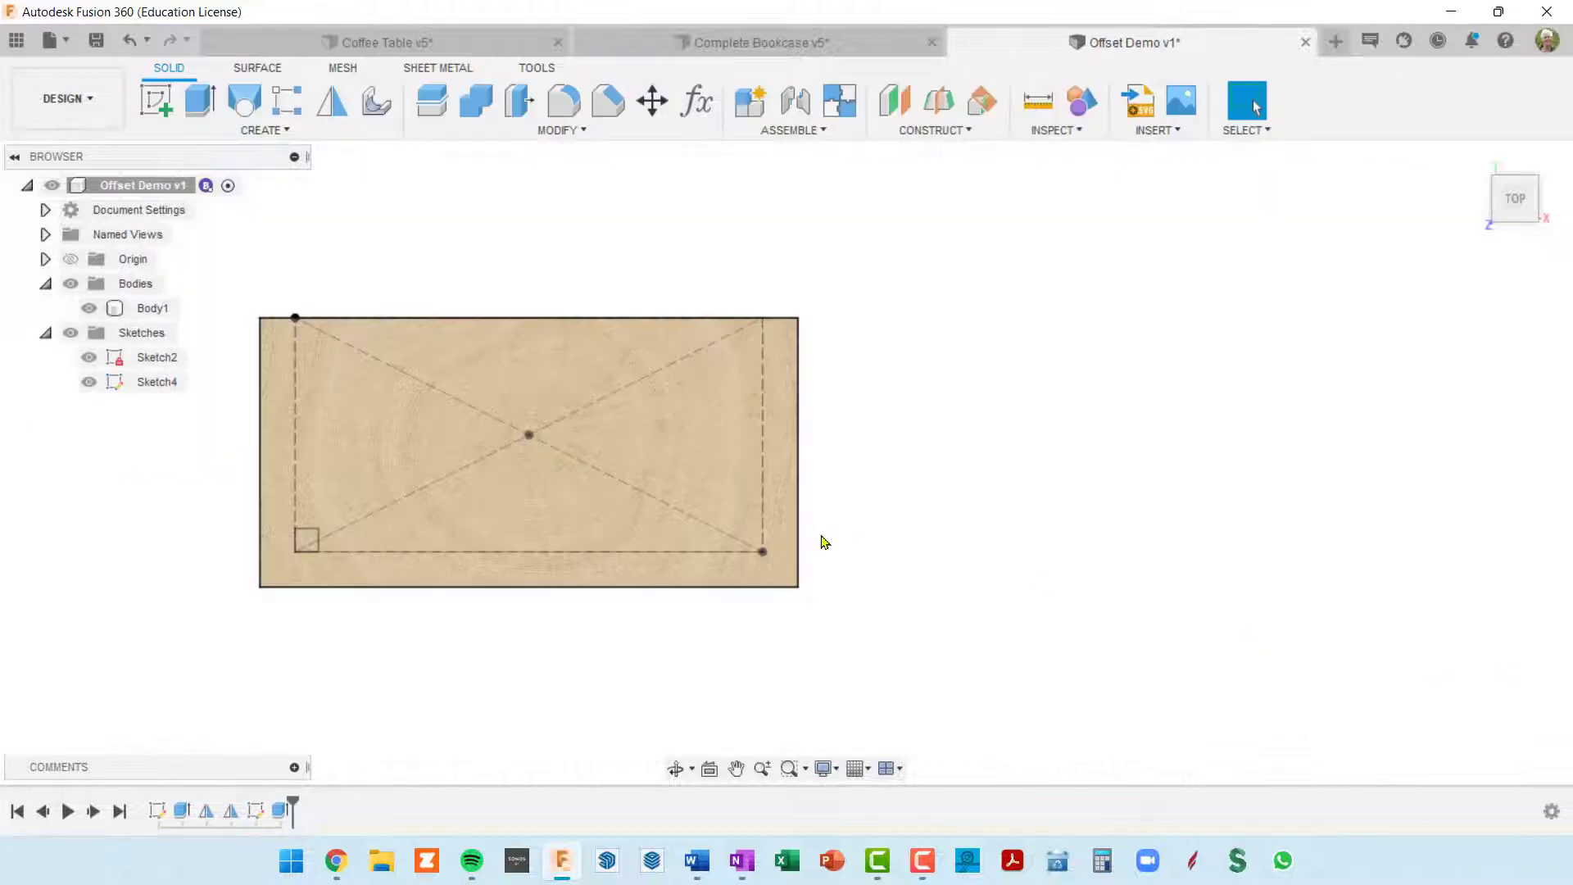
Step: Examine the tabletop's overhang beyond the legs from above, below and several angles
middle_click_drag(824, 542, 664, 368, "shift")
scroll(783, 410, "up", 3)
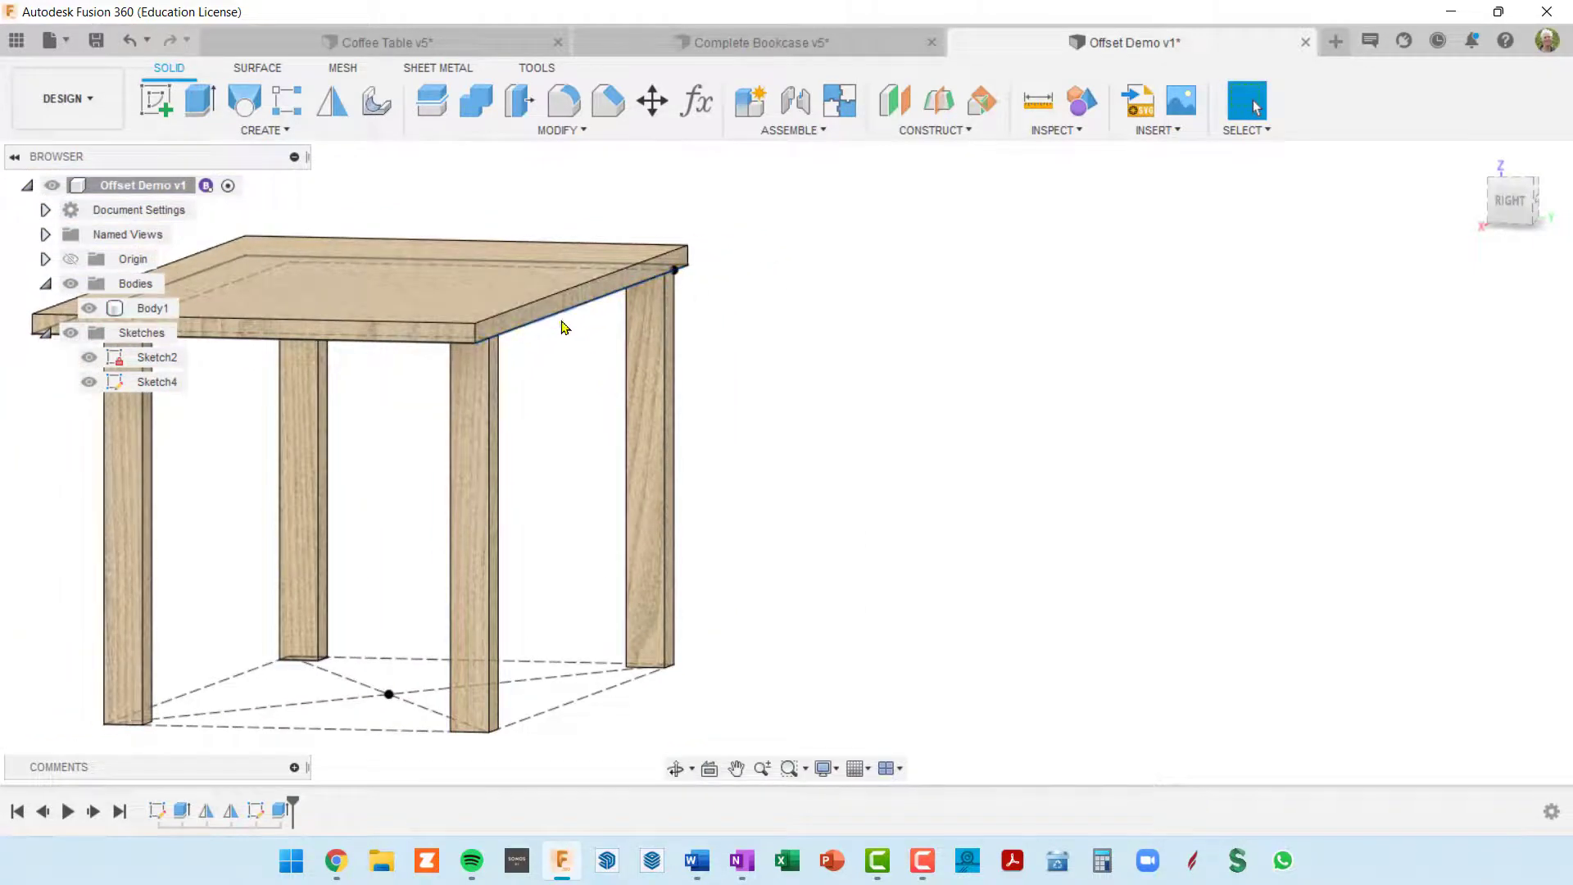
middle_click_drag(564, 324, 846, 412, "shift")
scroll(729, 386, "down", 3)
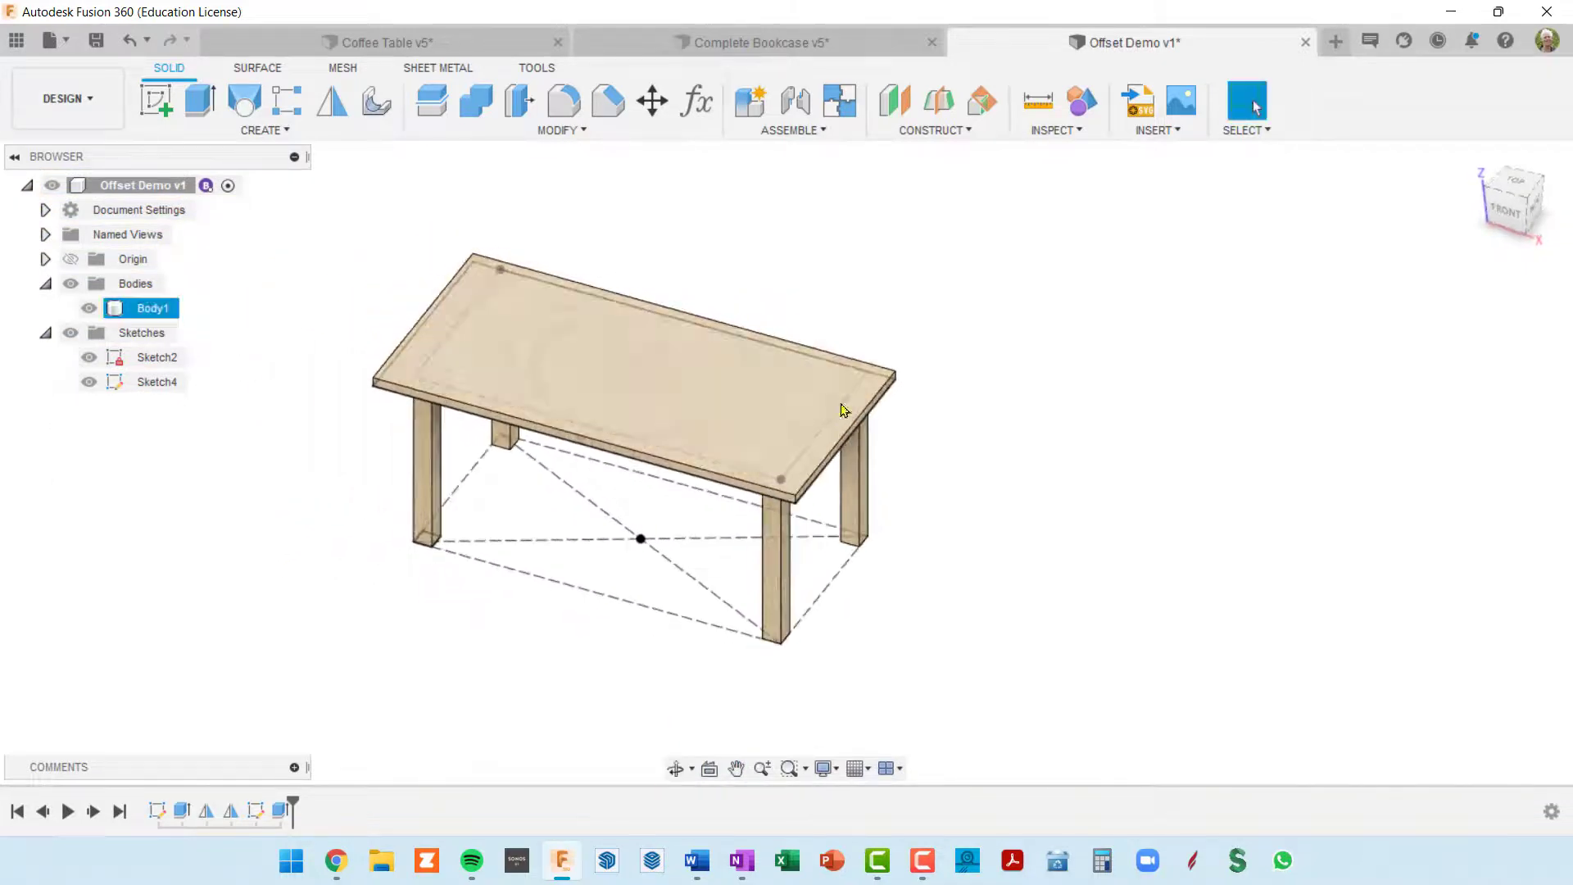
scroll(753, 435, "up", 2)
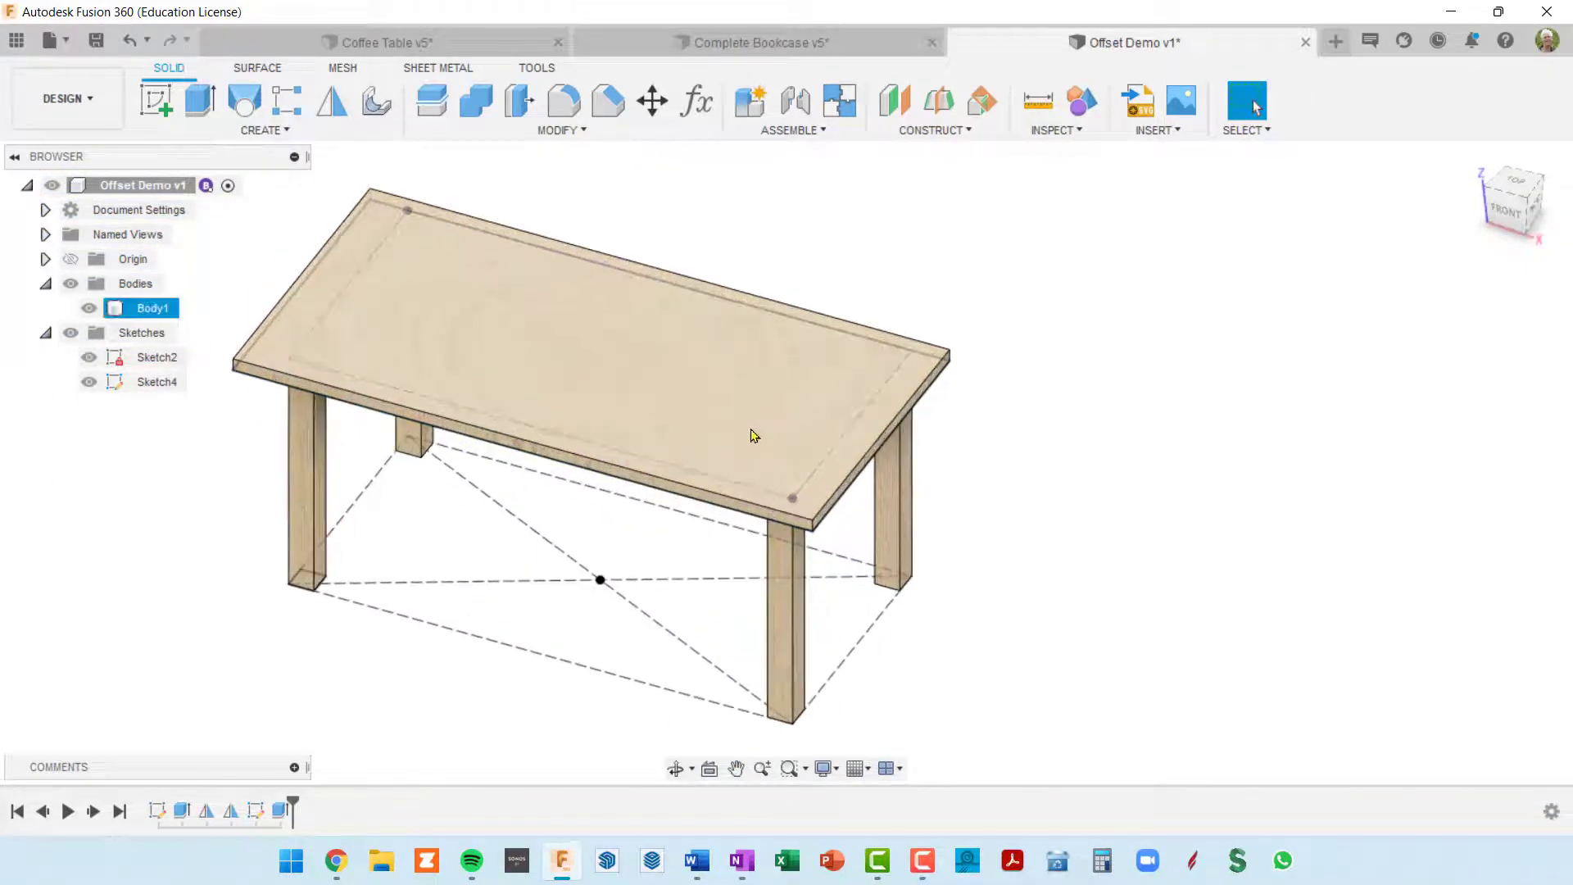
scroll(876, 525, "down", 3)
middle_click_drag(892, 485, 824, 512)
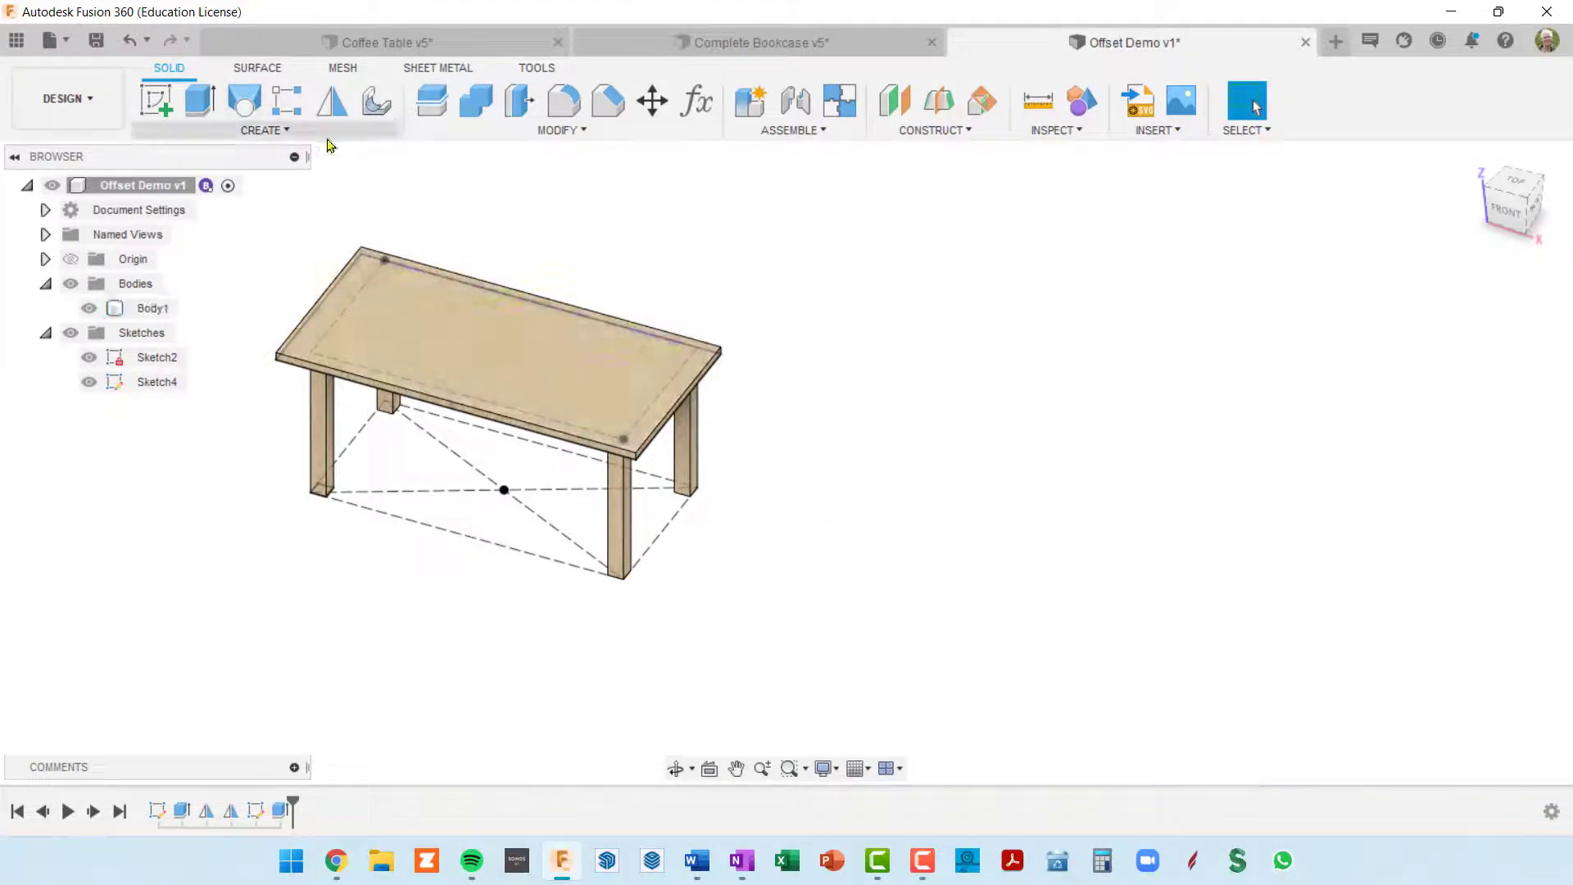
Step: Start a sketch on the front plane and draw a closed five-point fit spline beside the table, roughly round
left_click(155, 102)
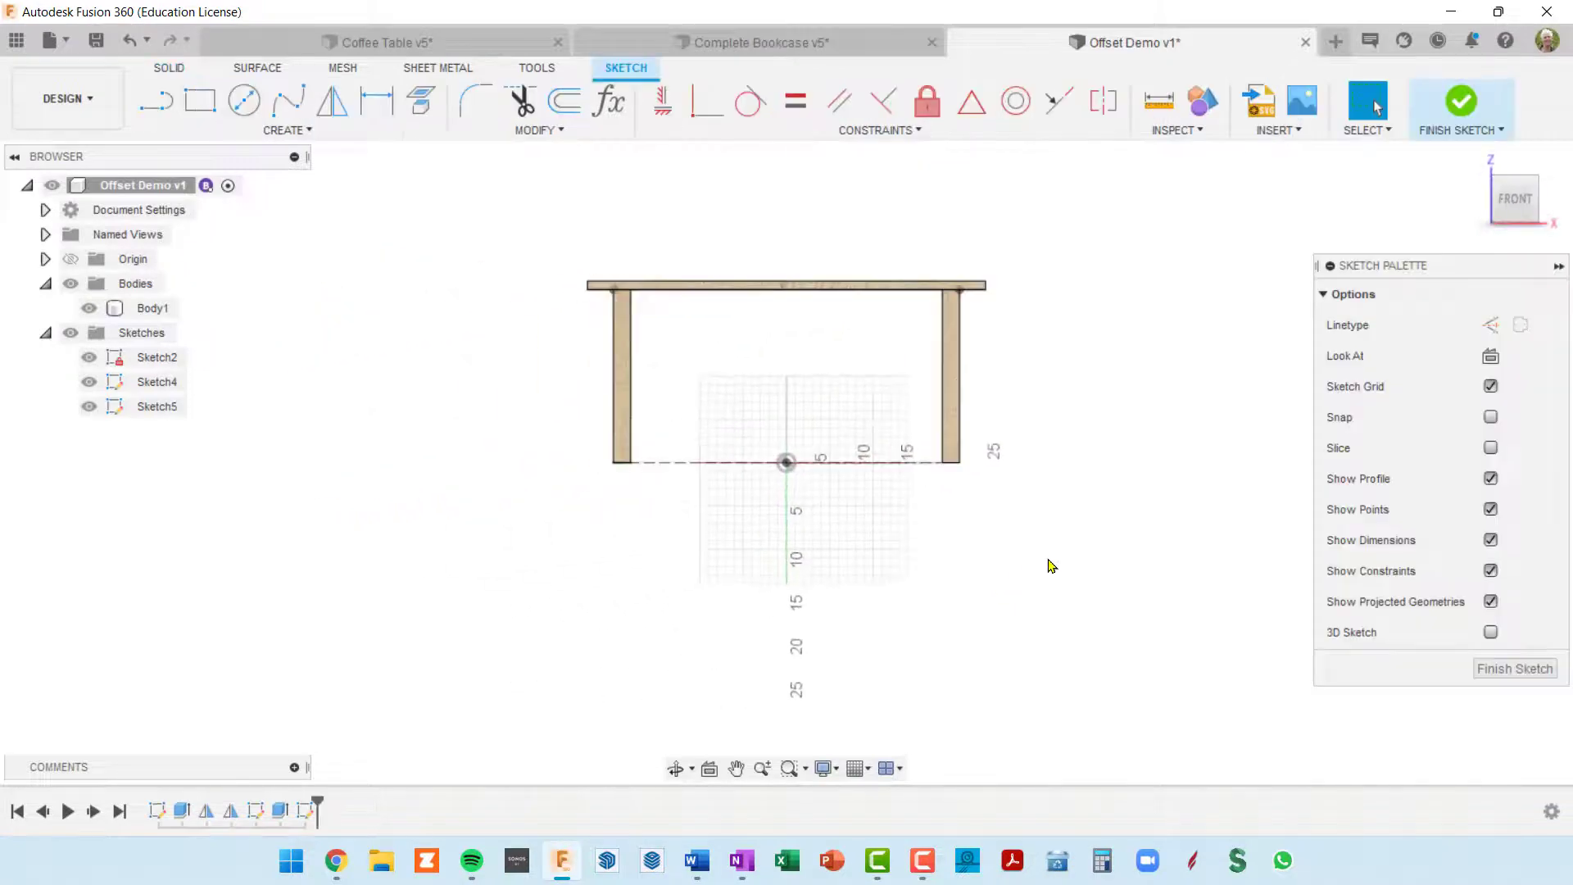
mouse_move(1034, 484)
middle_mouse_down()
mouse_move(739, 514)
mouse_move(635, 583)
middle_mouse_up()
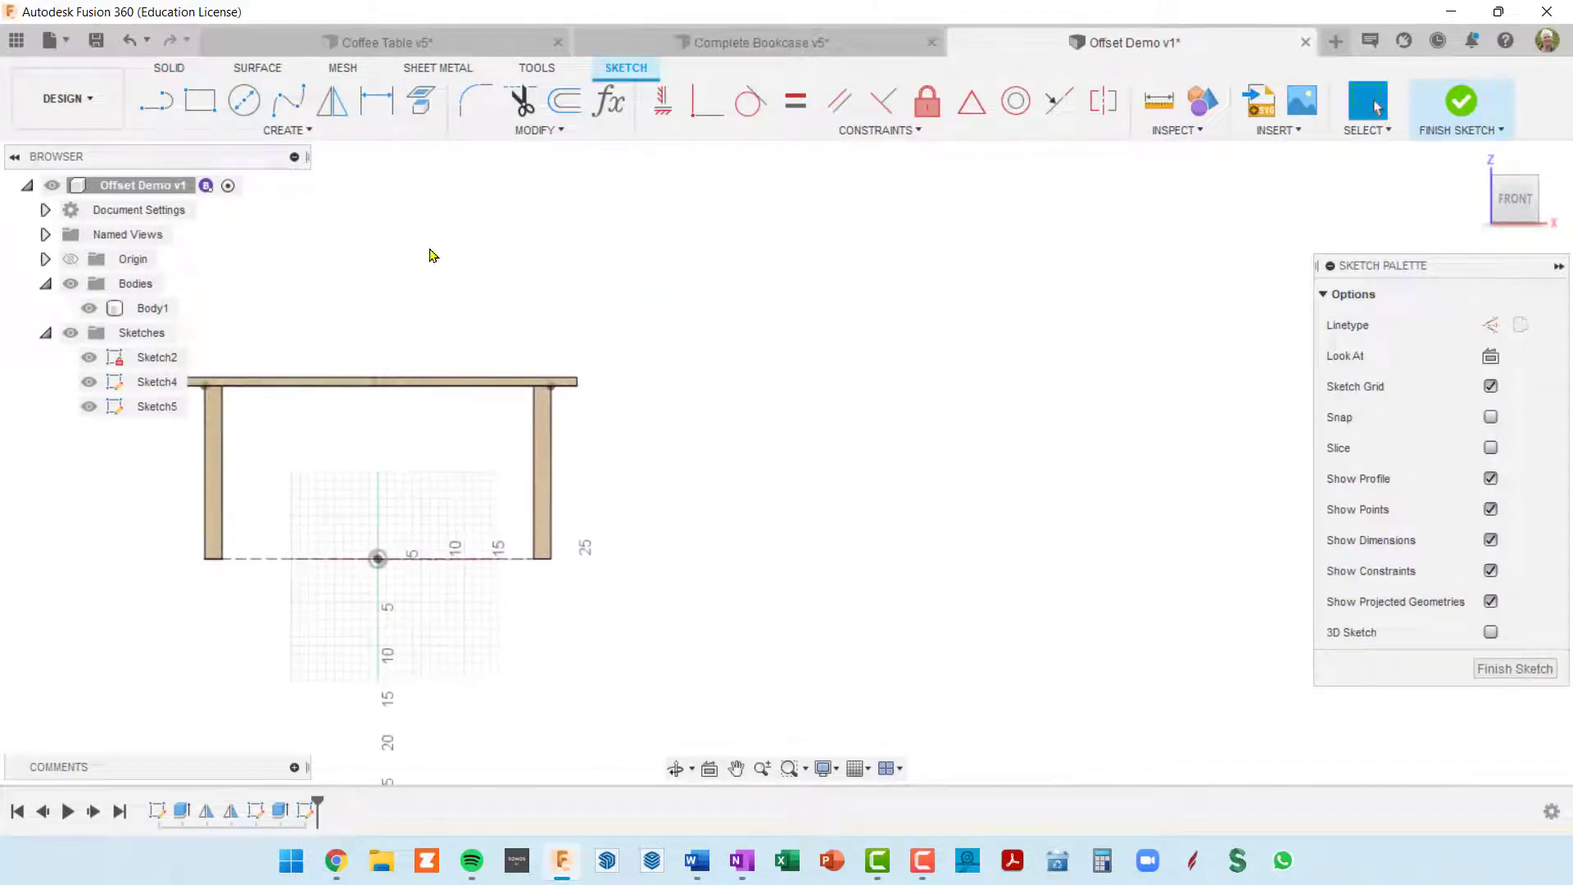
left_click(289, 100)
left_click(707, 479)
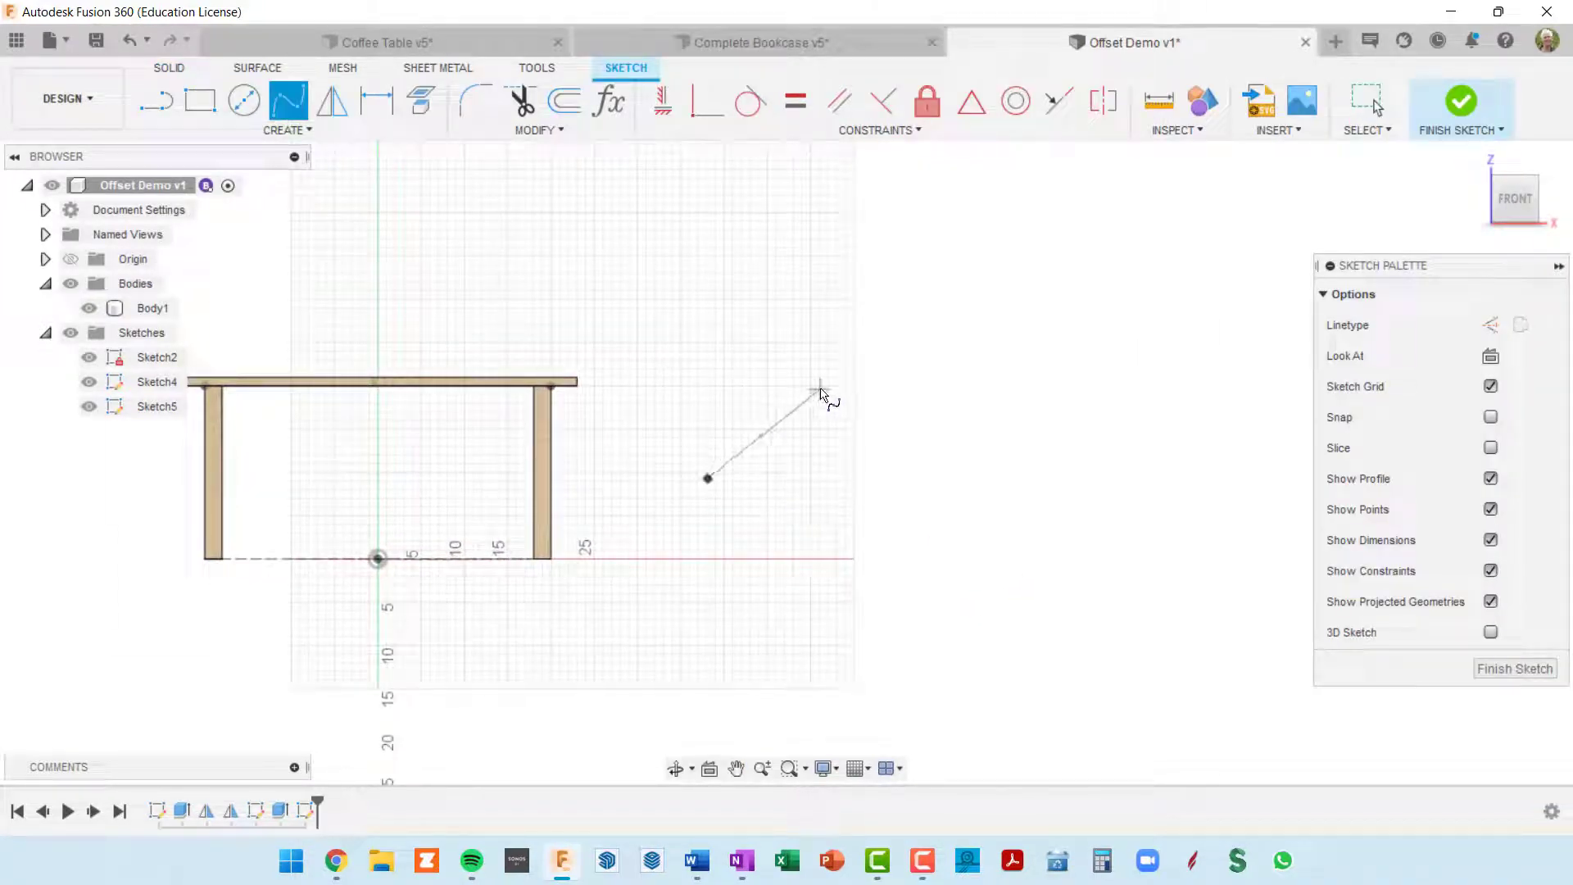
left_click(820, 388)
left_click(898, 446)
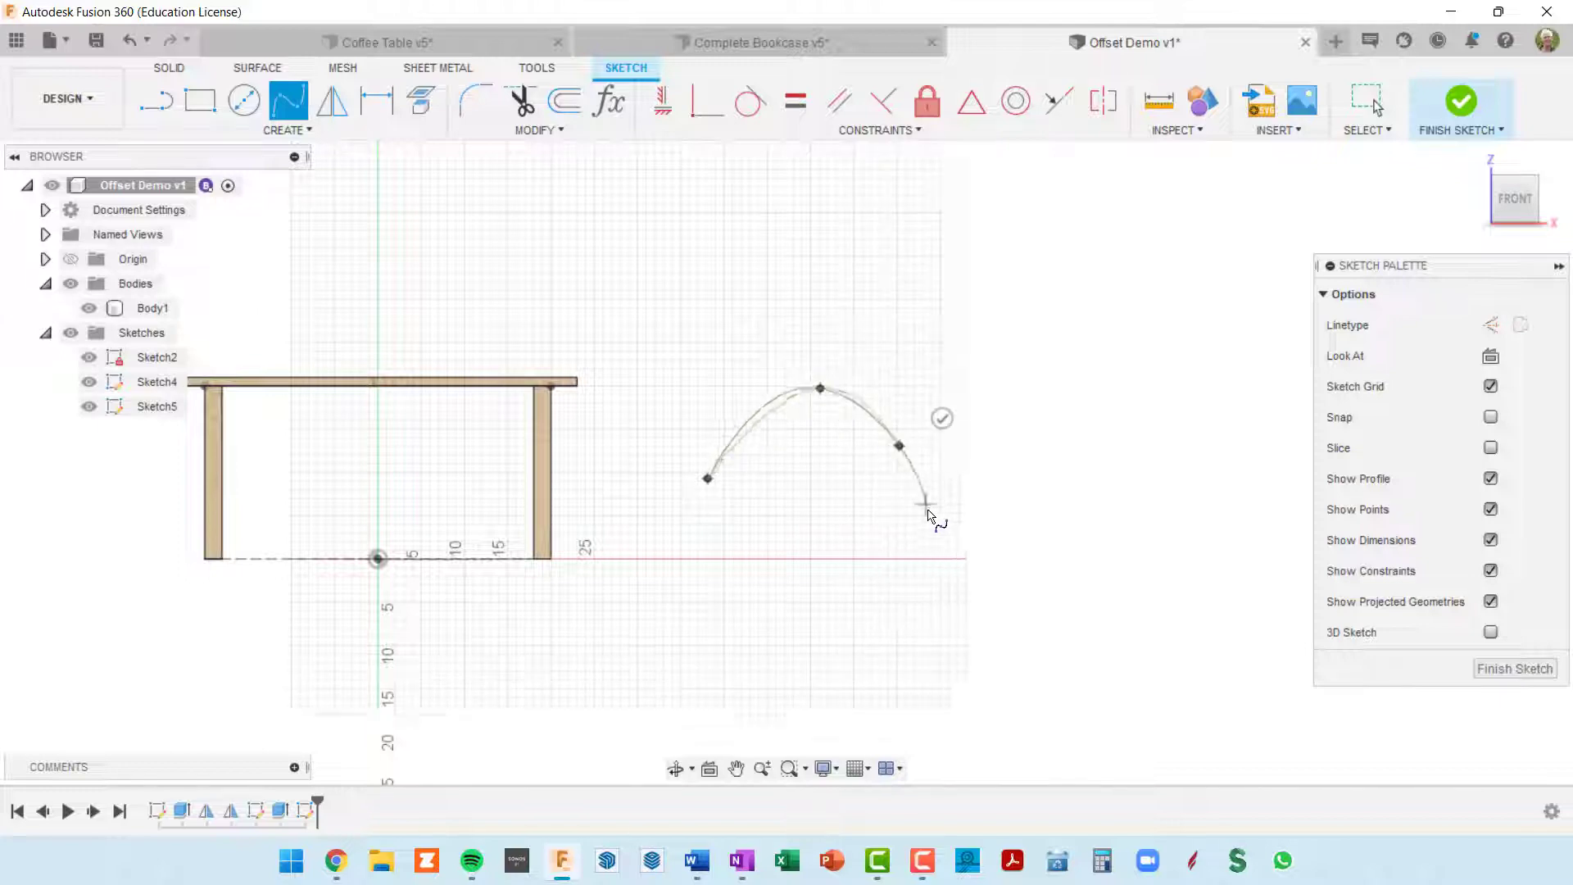
left_click(880, 566)
left_click(764, 591)
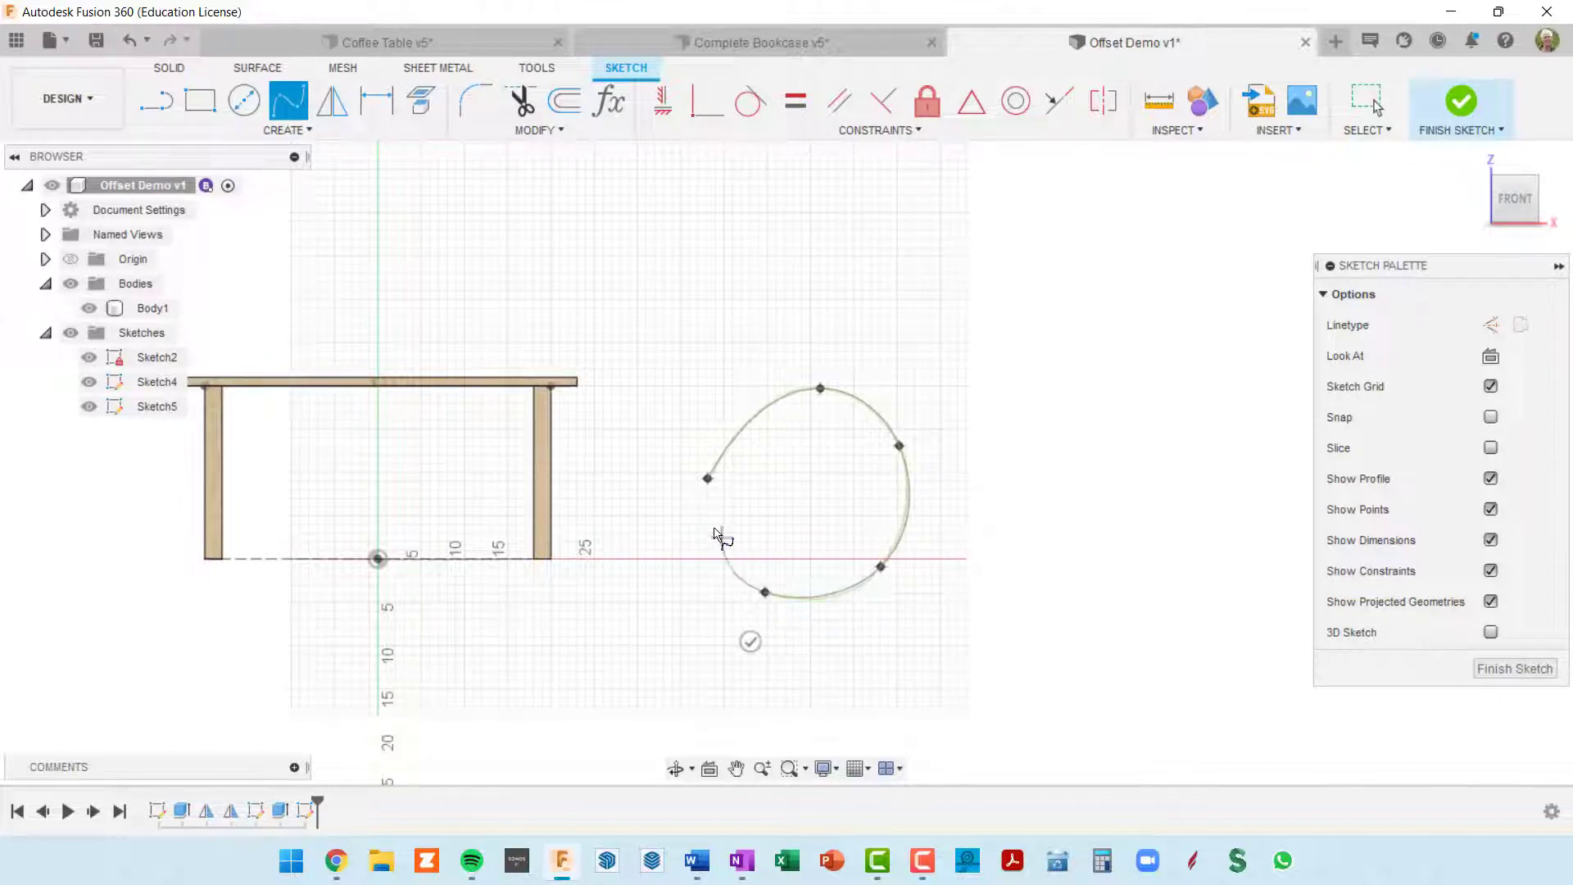
left_click(708, 477)
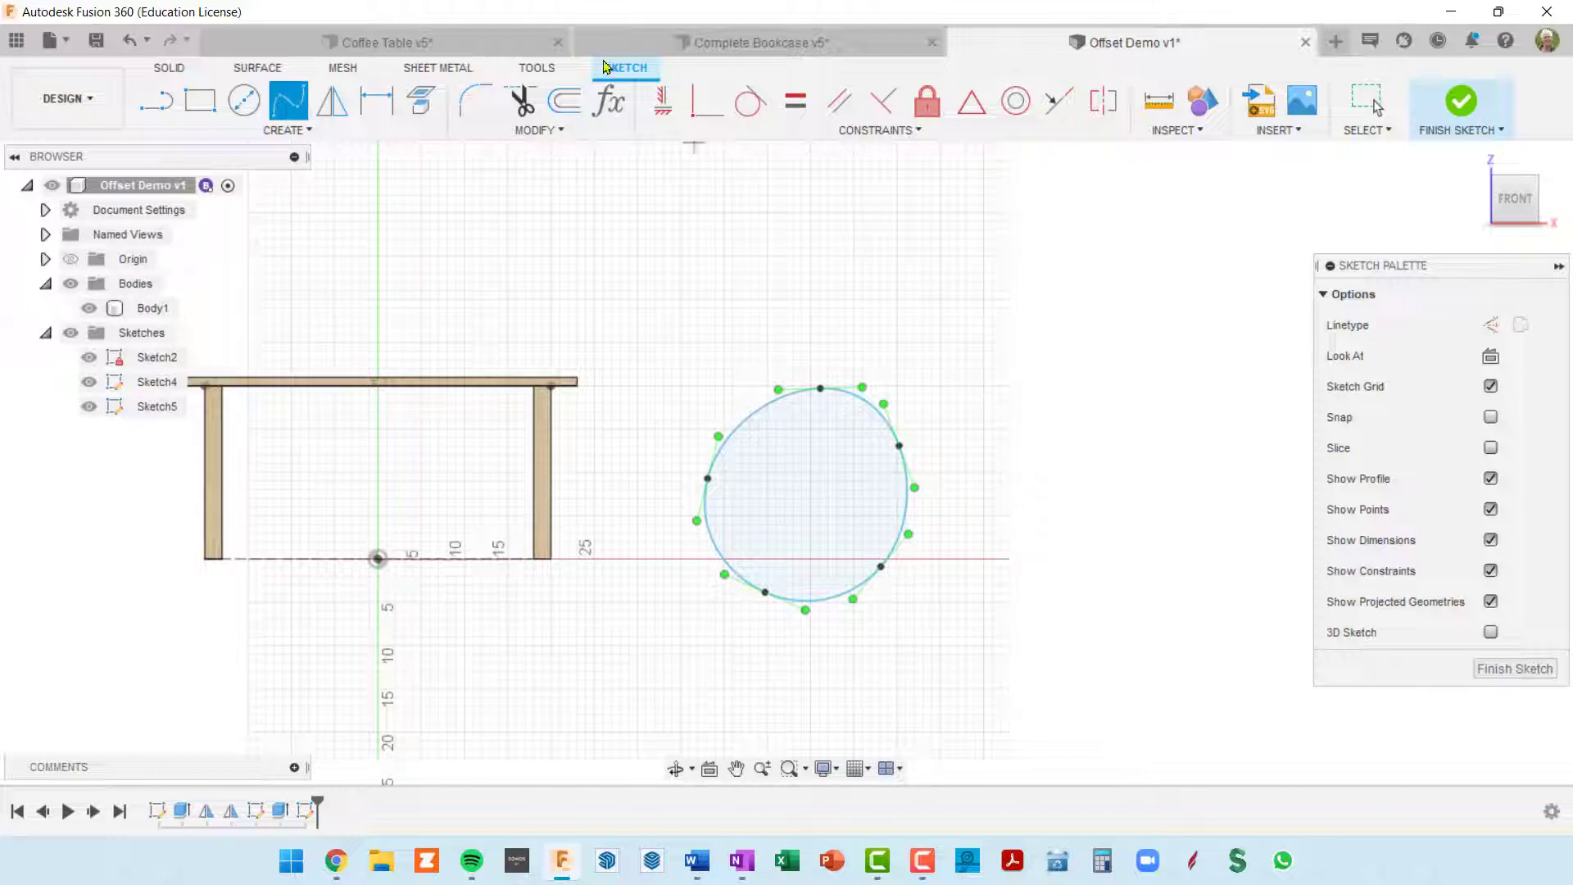
Step: Offset the closed spline outward by about 4 17/64 in
left_click(573, 118)
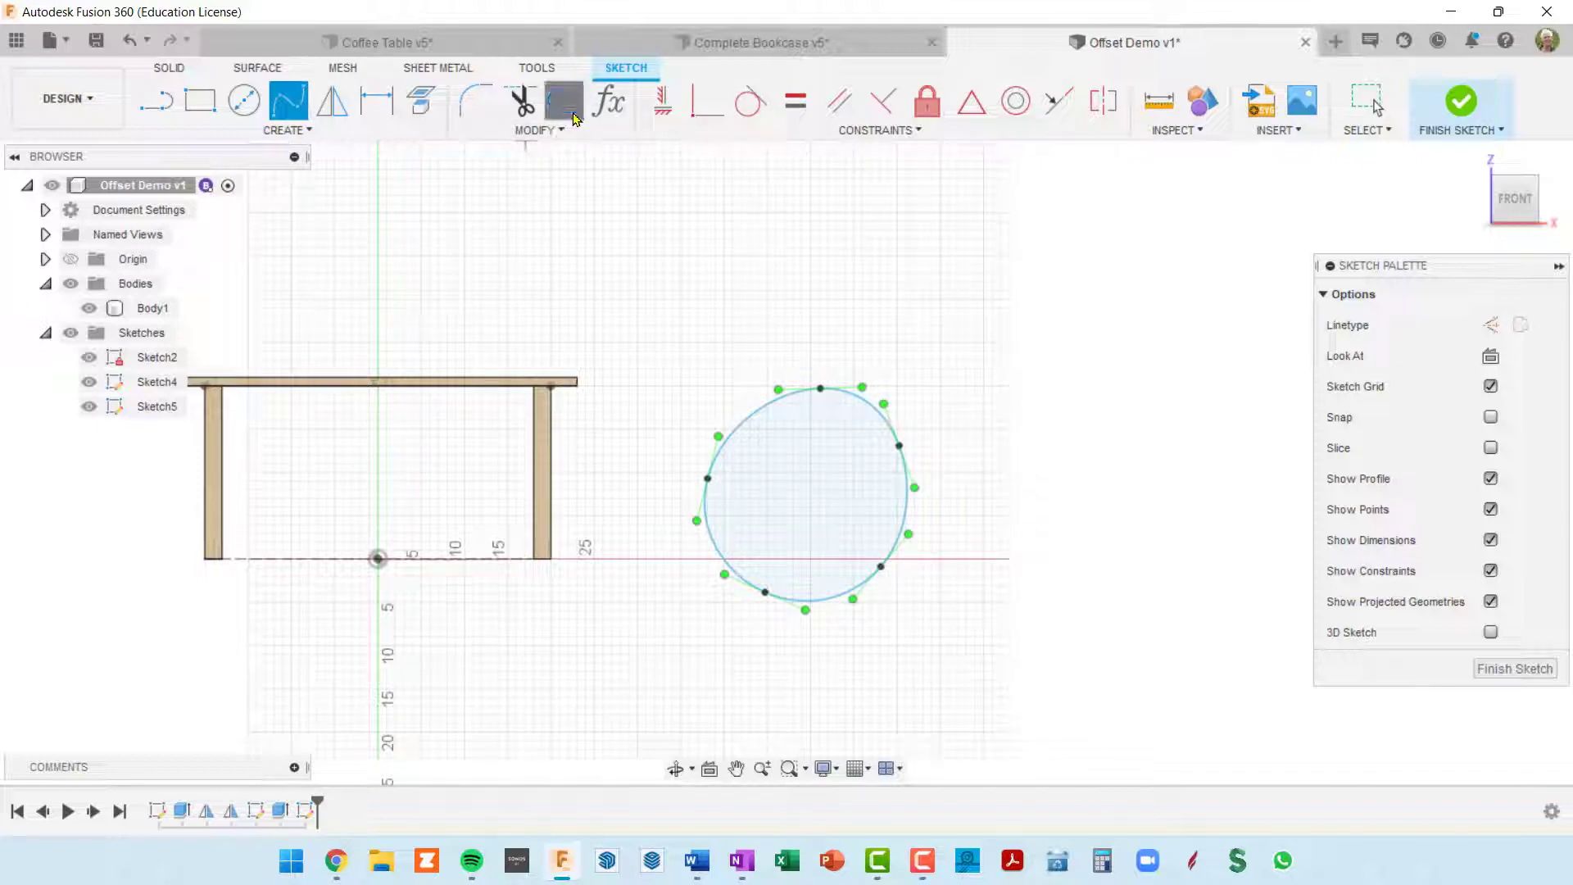
left_click(909, 502)
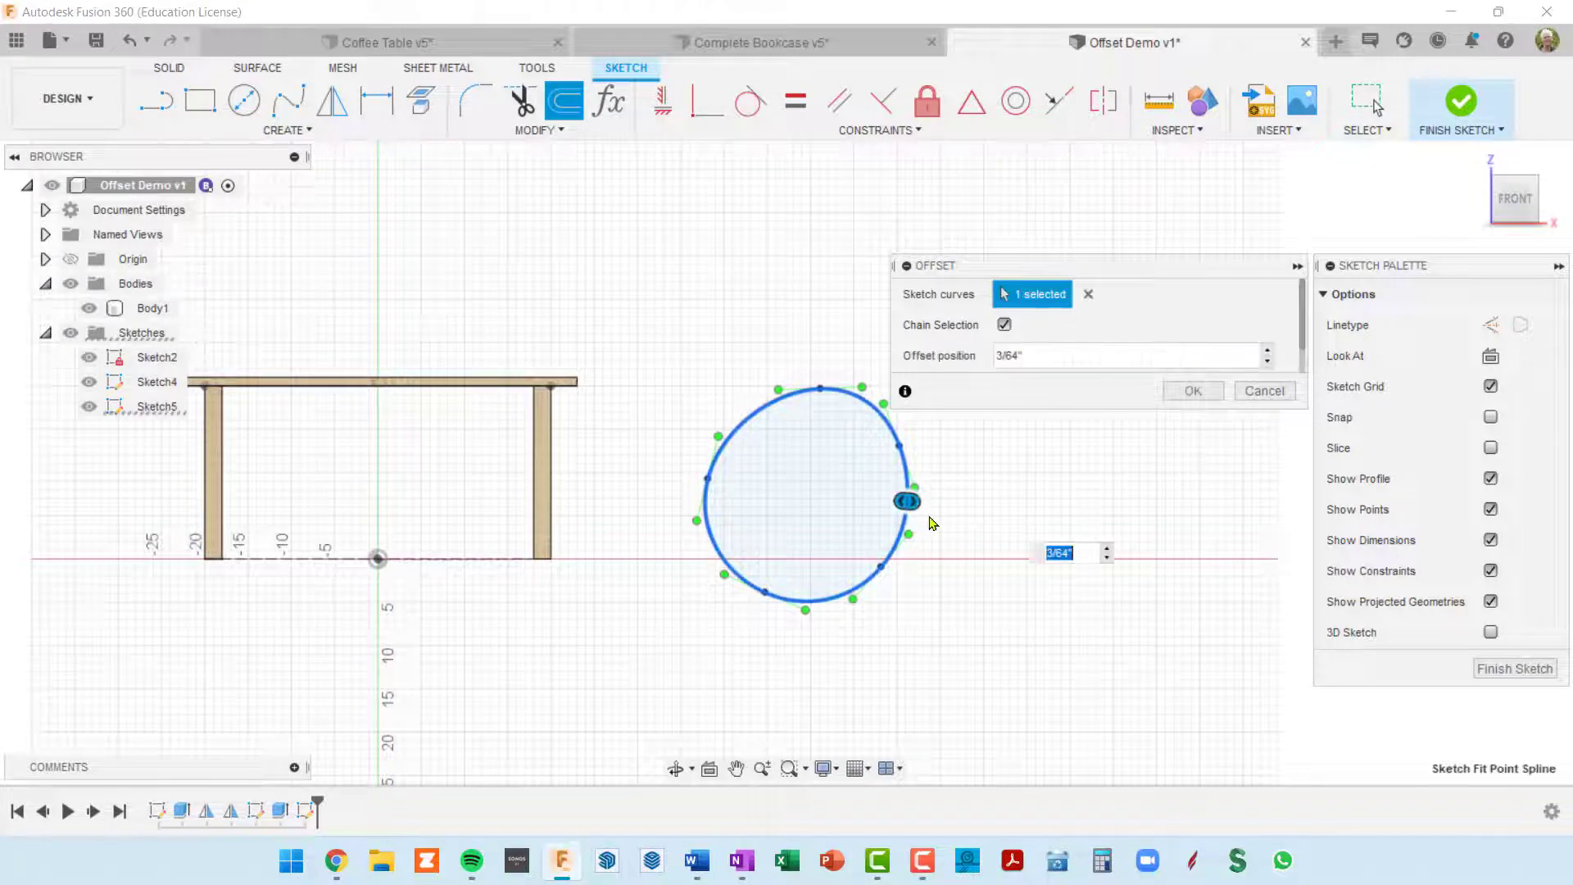
left_click_drag(909, 501, 942, 504)
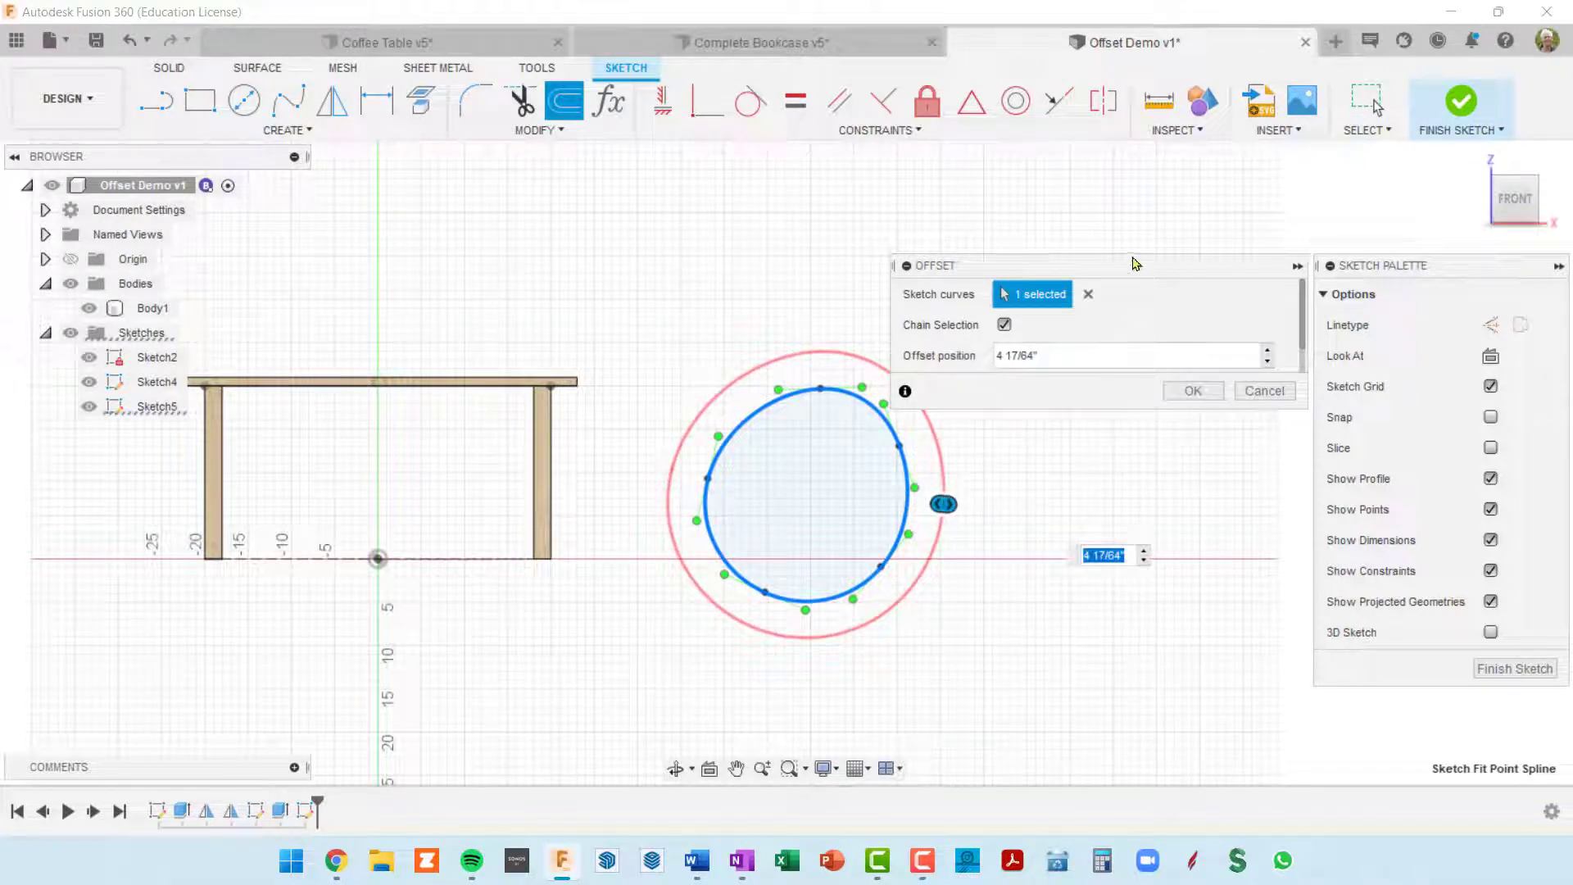
left_click(1215, 395)
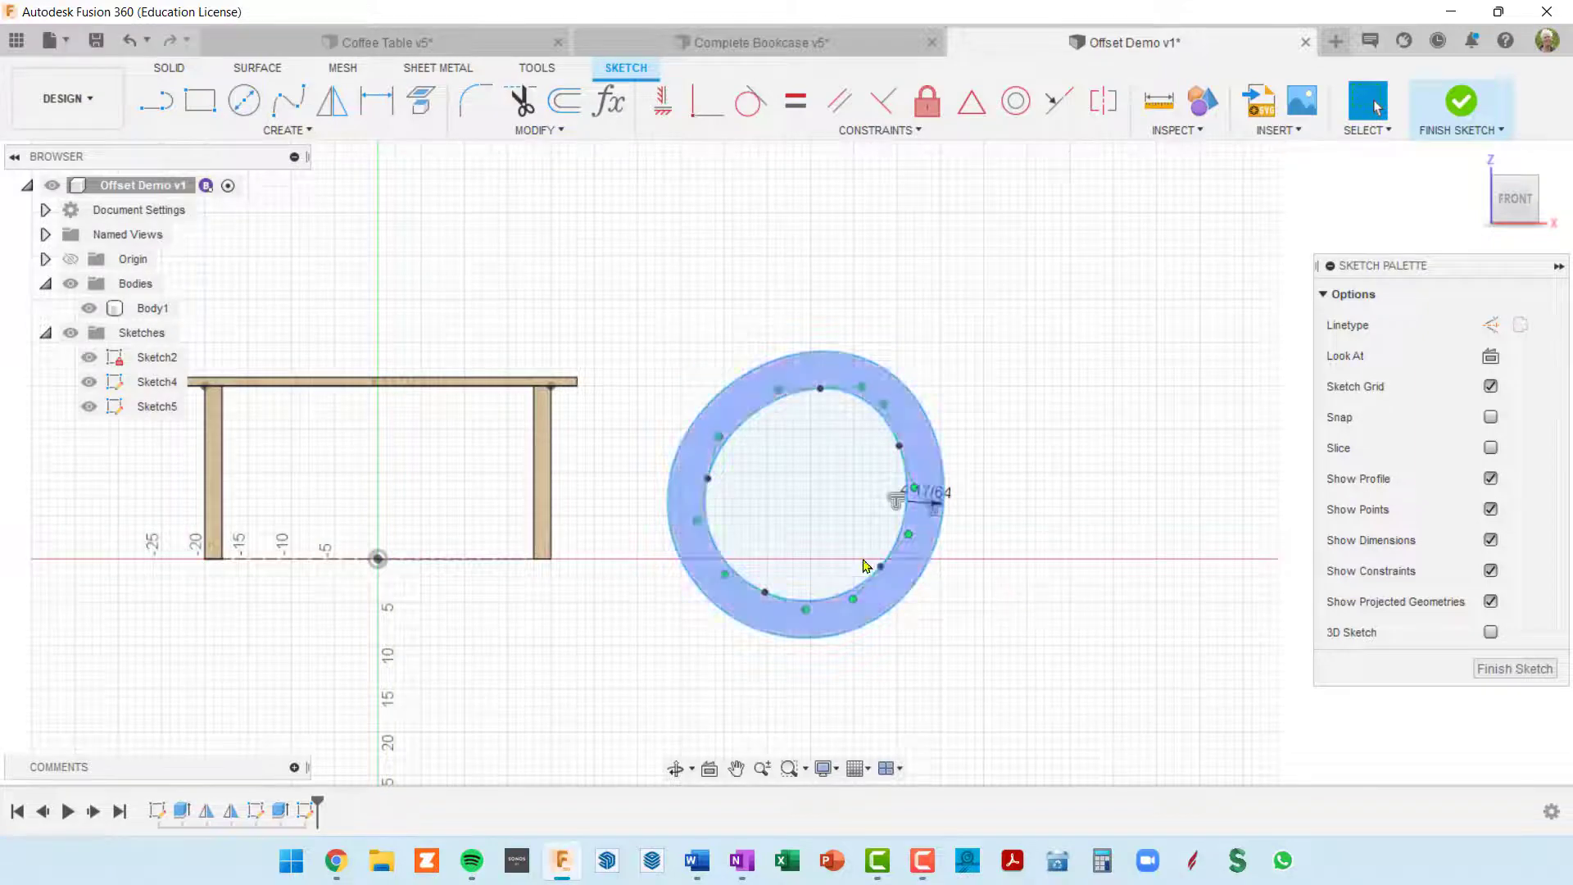
scroll(924, 541, "up", 3)
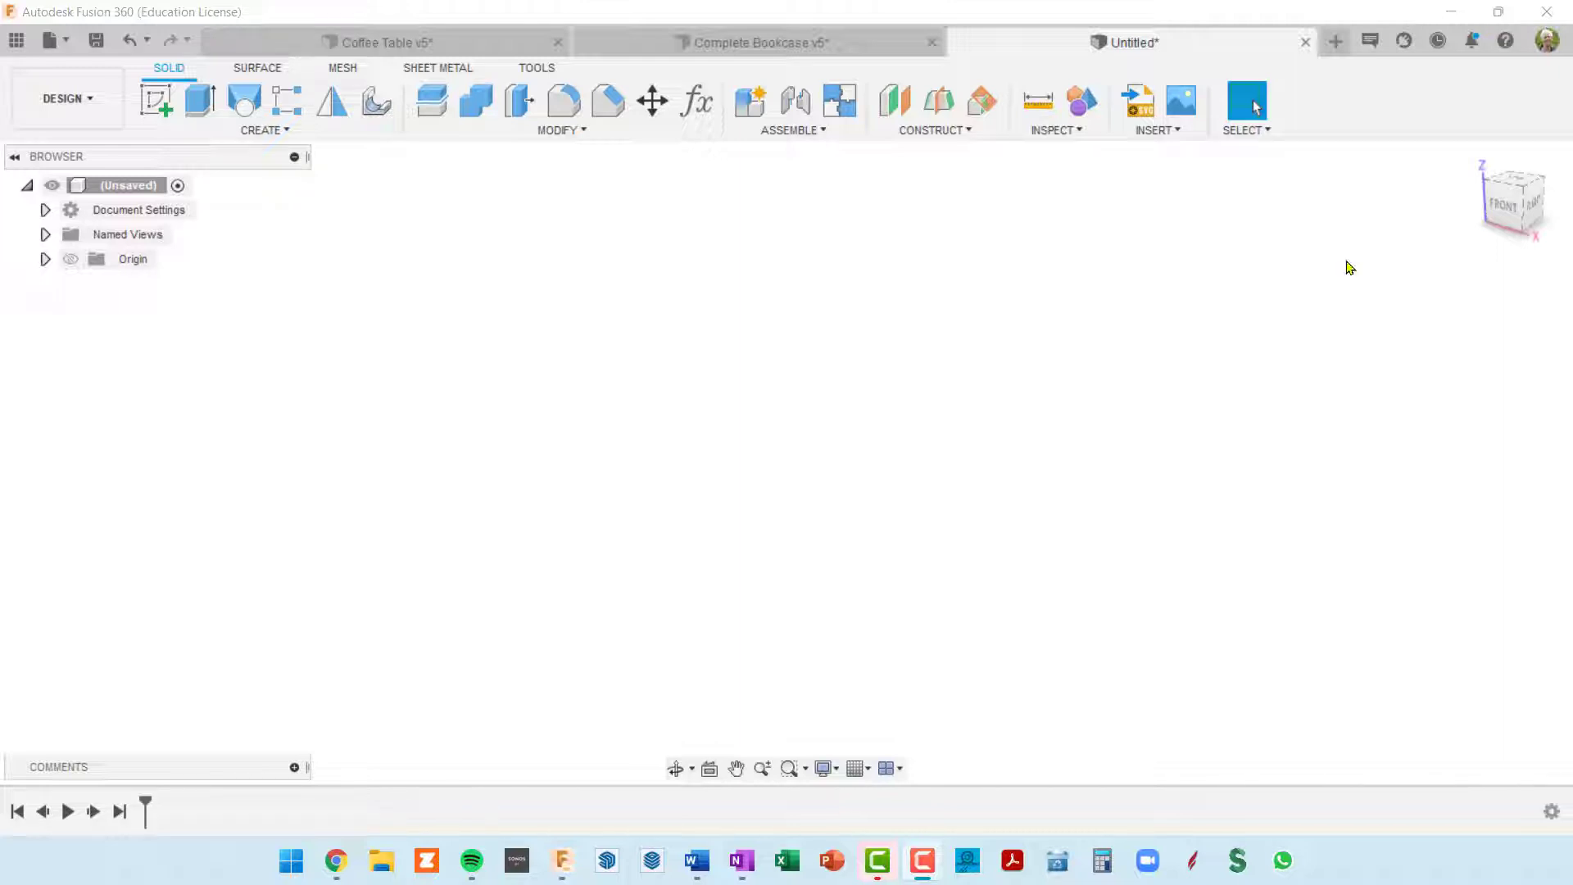
Step: Start a sketch on the horizontal origin plane and draw two sloping lines either side of the origin, the left one about 6 37/64 in long
left_click(160, 99)
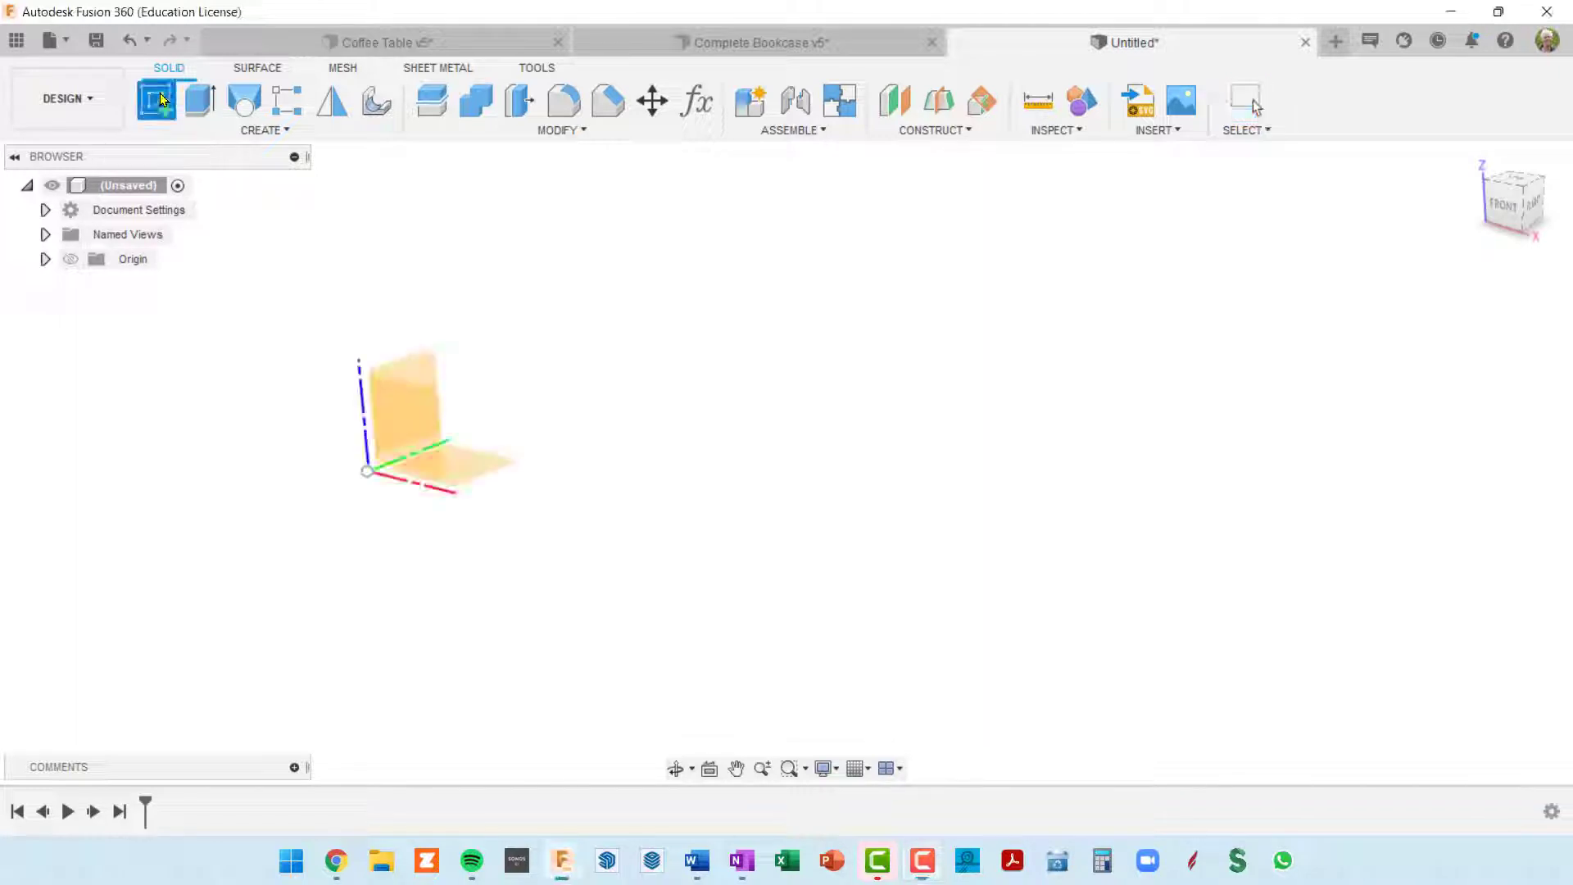
left_click(471, 474)
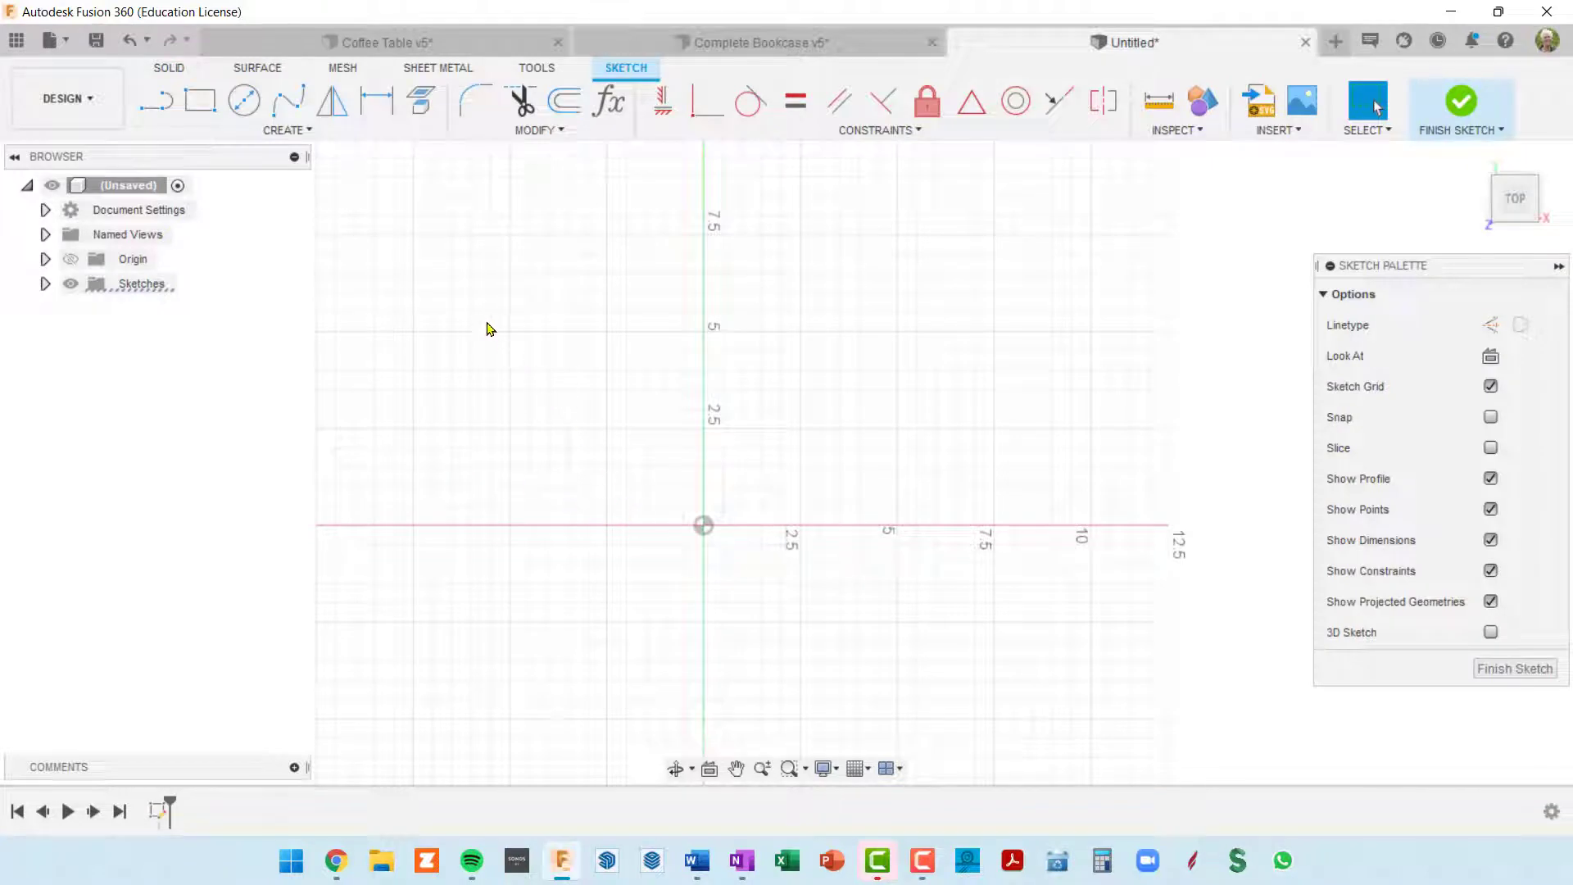
left_click(156, 100)
left_click(394, 415)
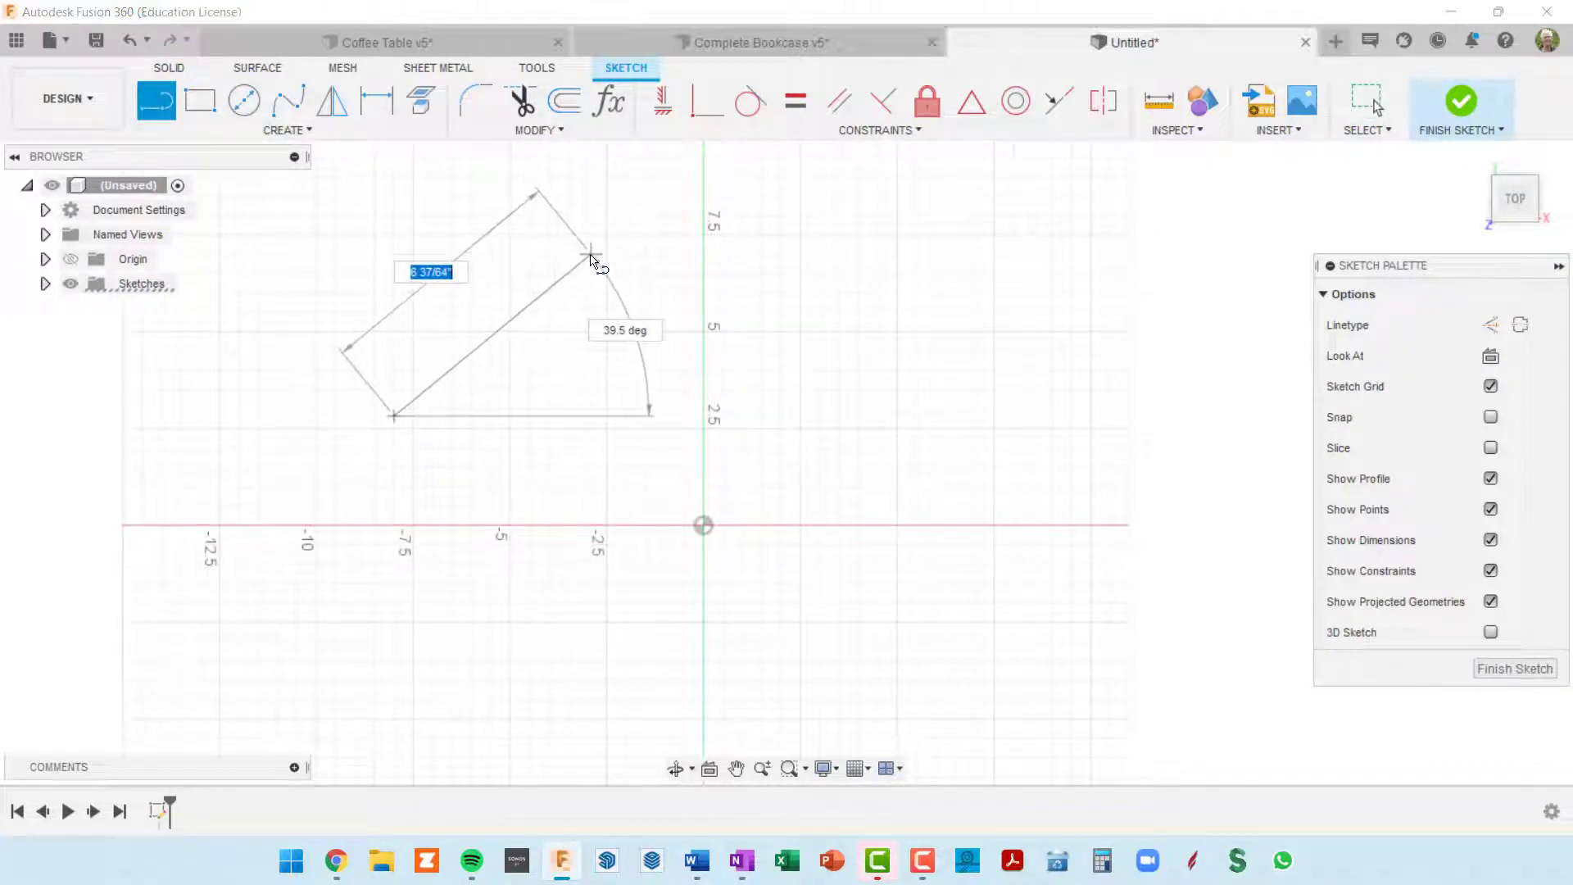
left_click(590, 254)
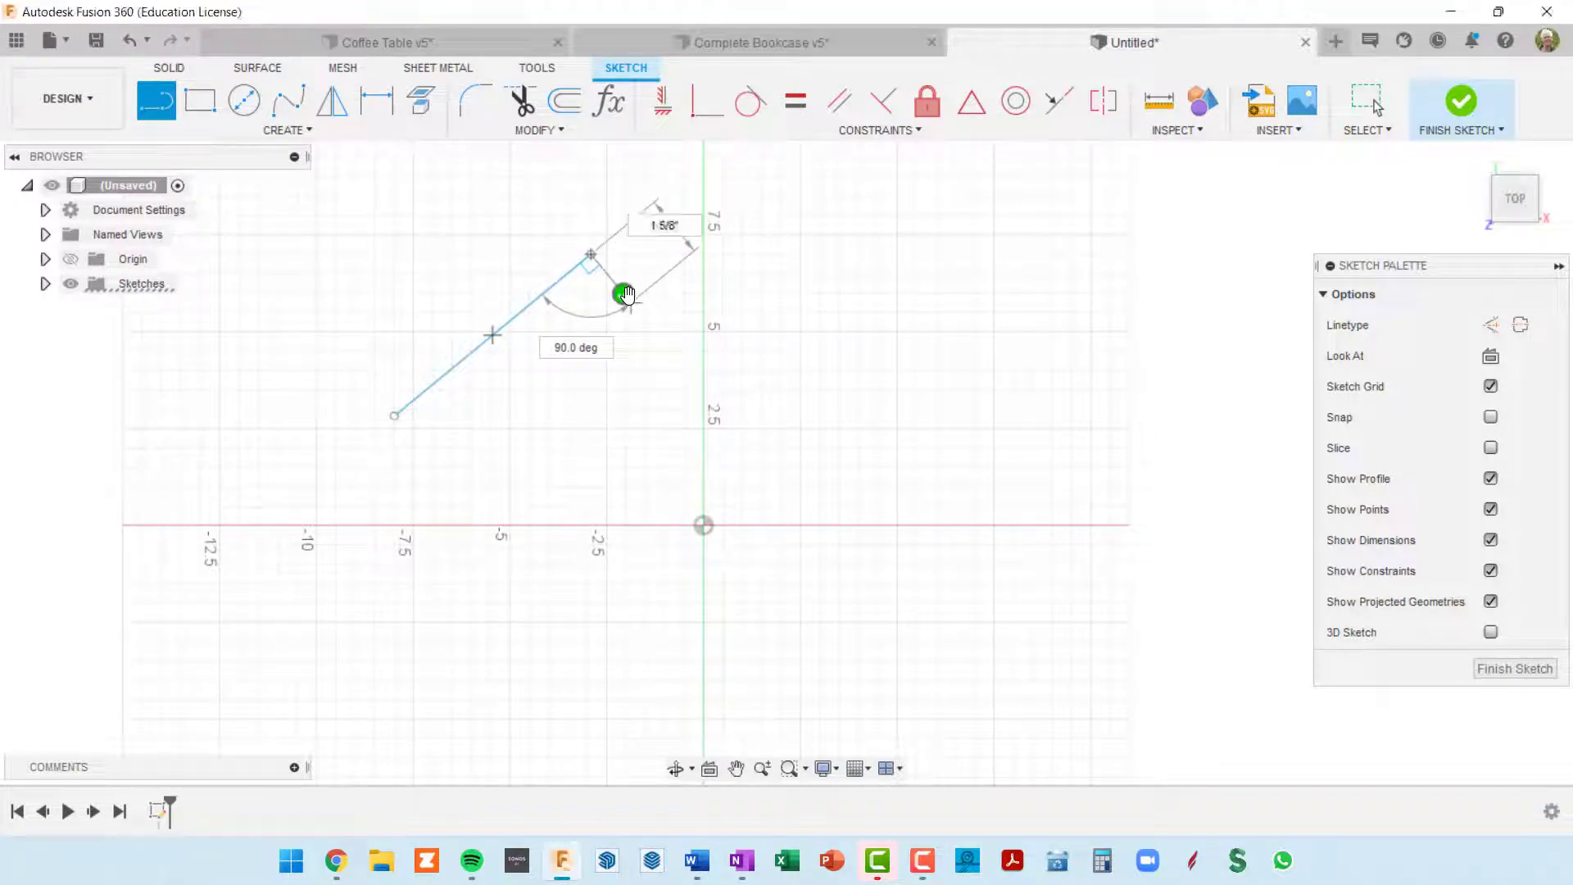
left_click(624, 293)
left_click(856, 266)
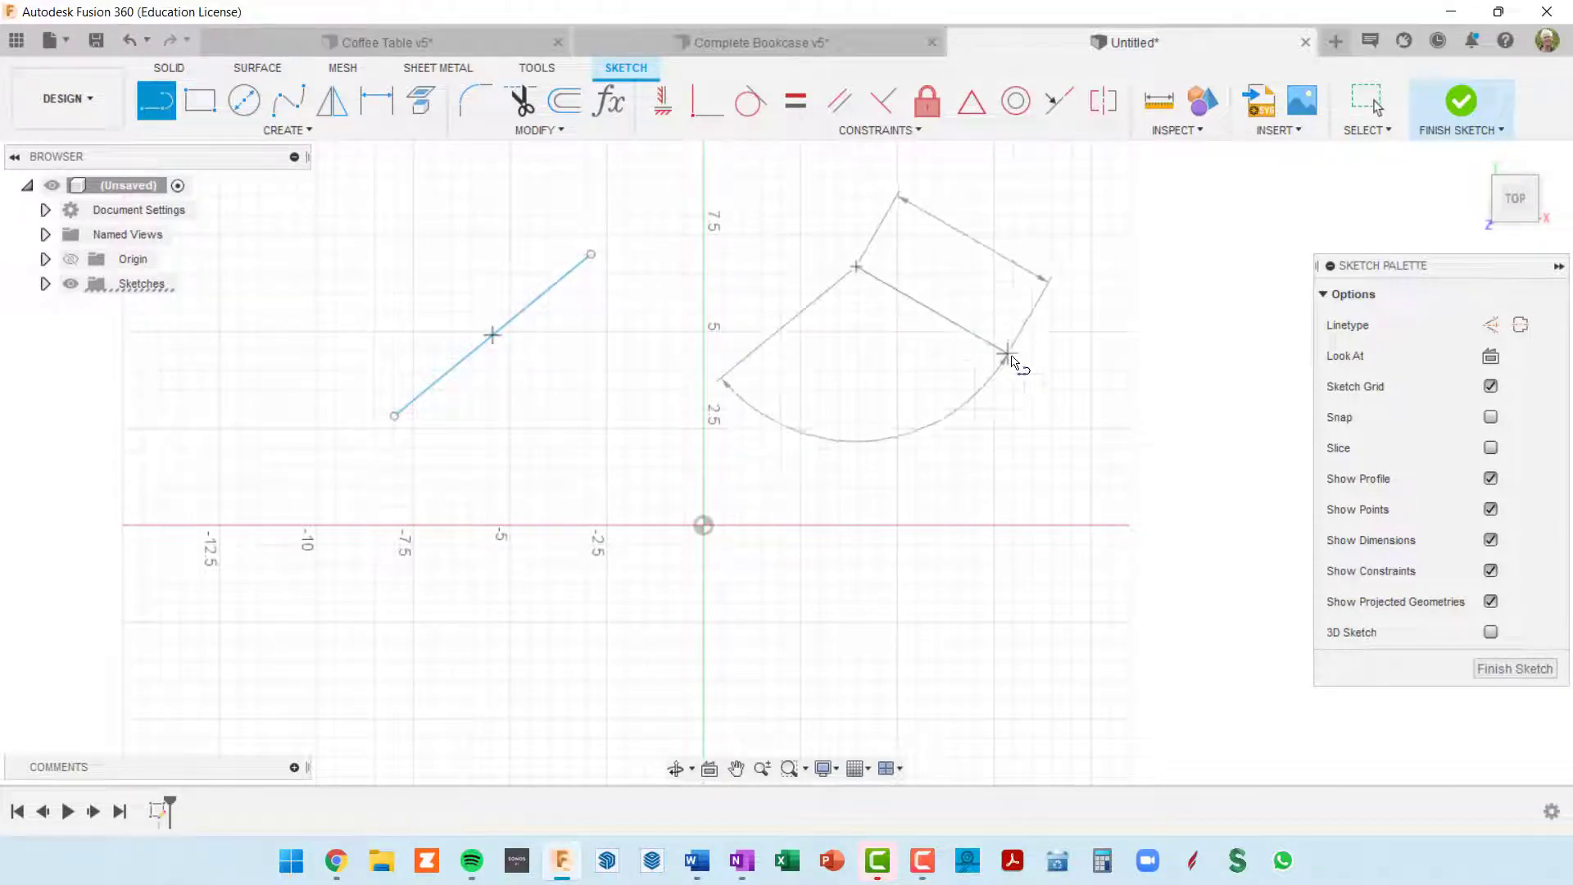
left_click(1068, 415)
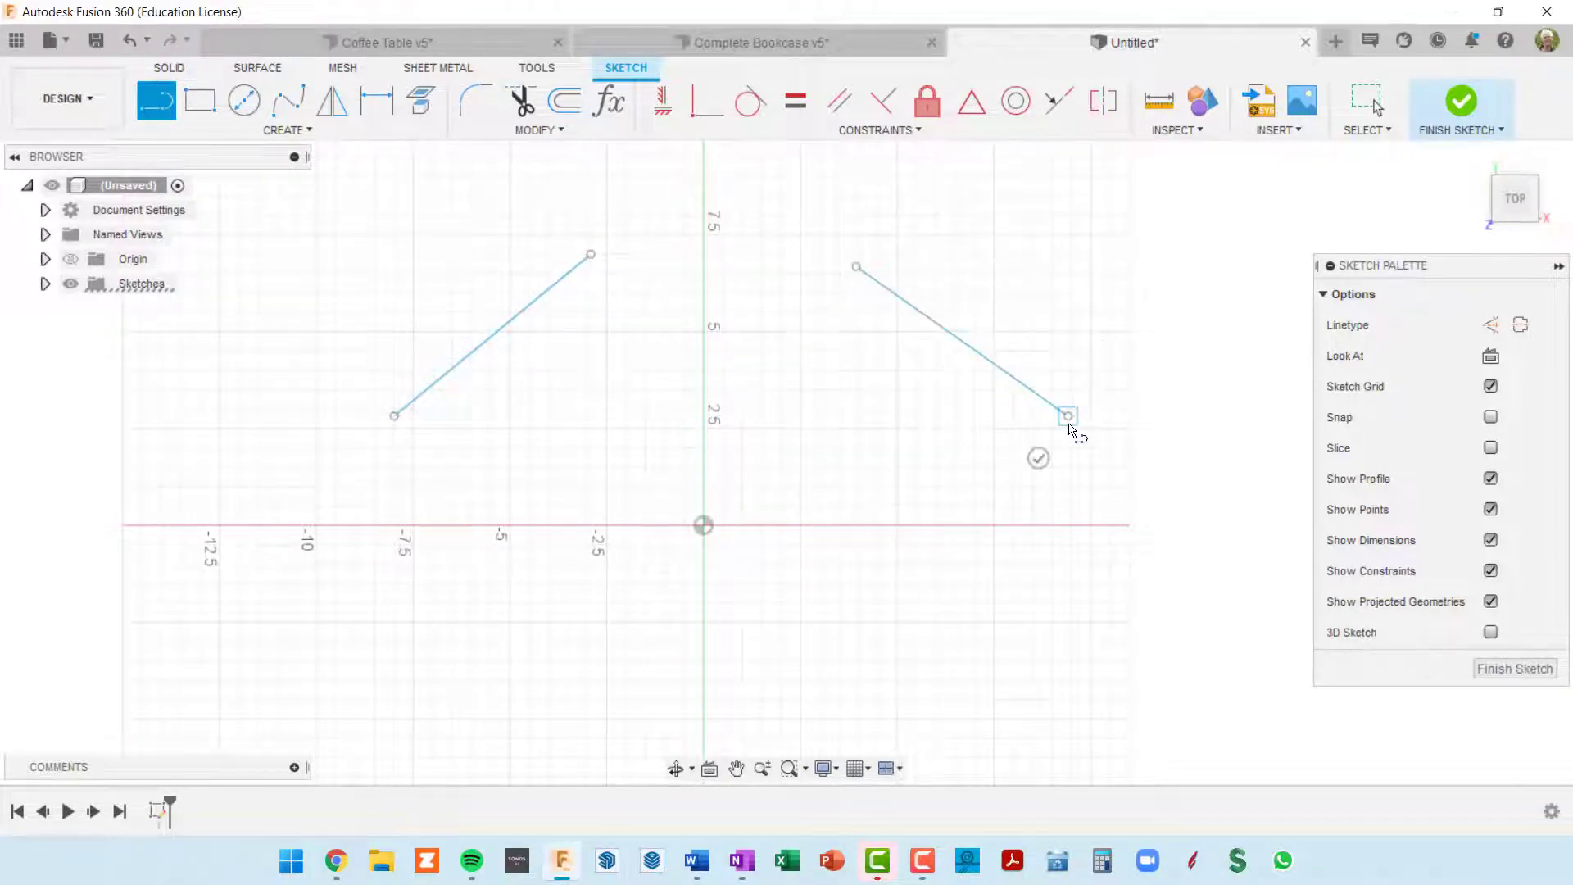
left_click(1038, 458)
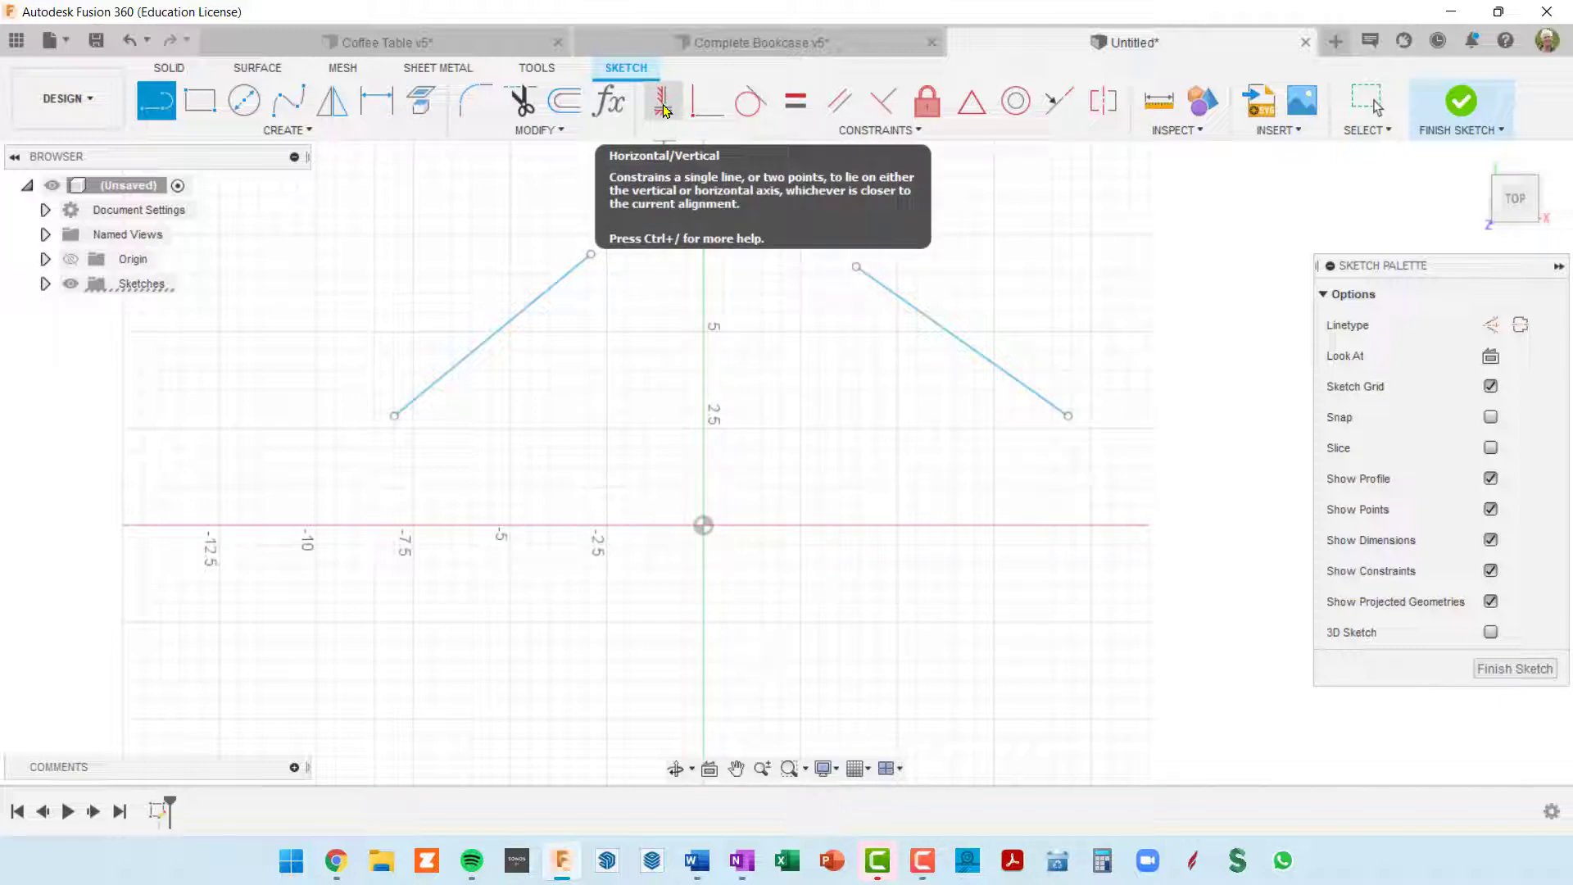
Step: Apply the Horizontal/Vertical constraint to both sloping lines
left_click(665, 113)
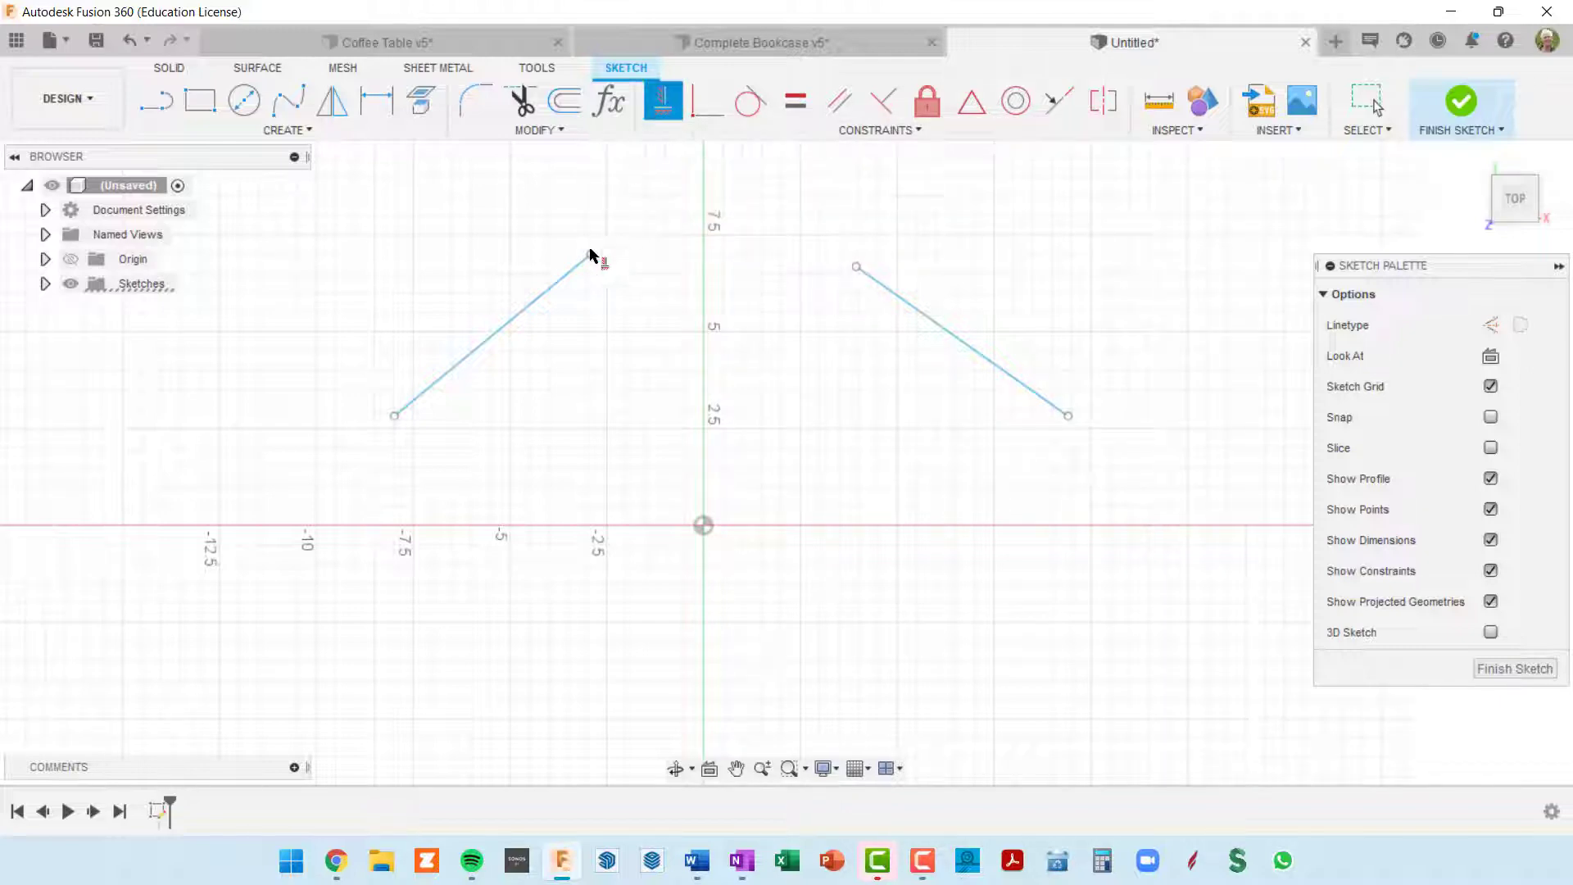
left_click(547, 302)
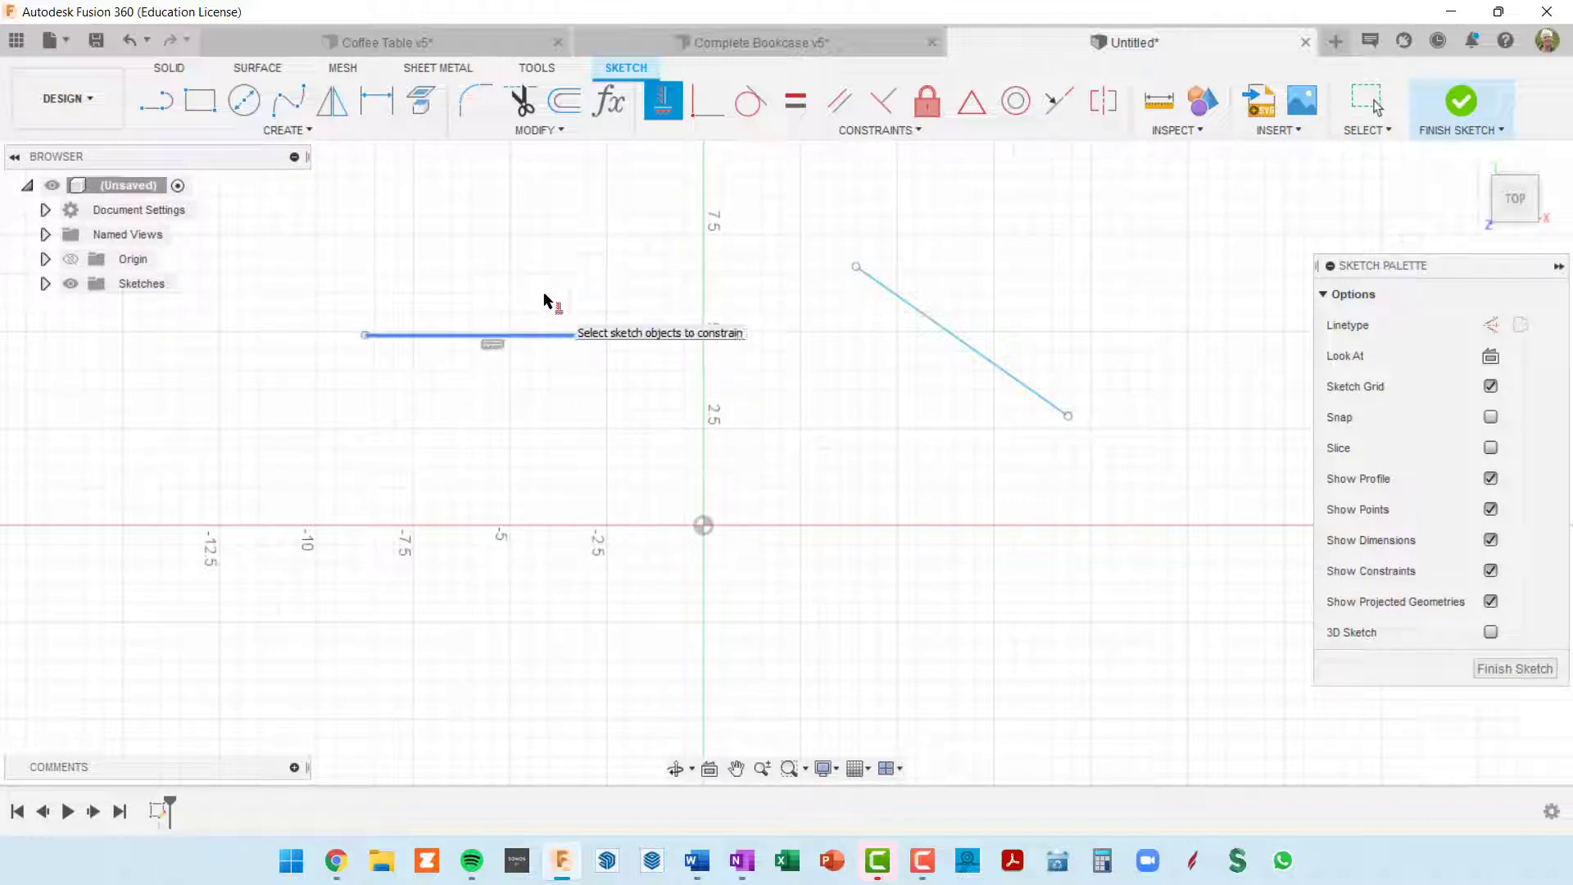
left_click(921, 316)
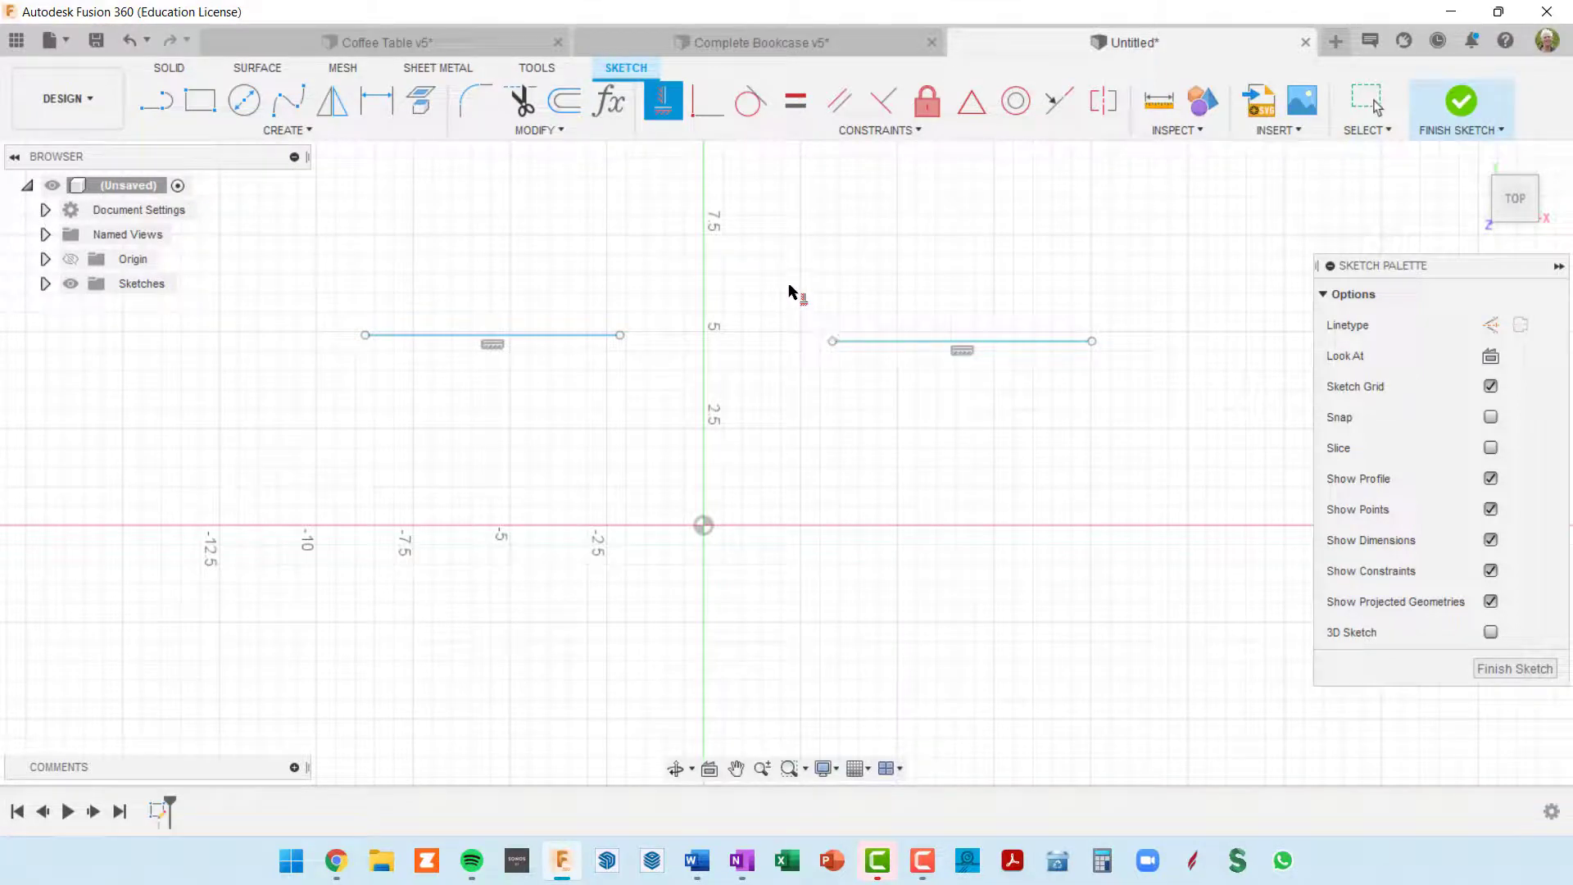
key("Escape")
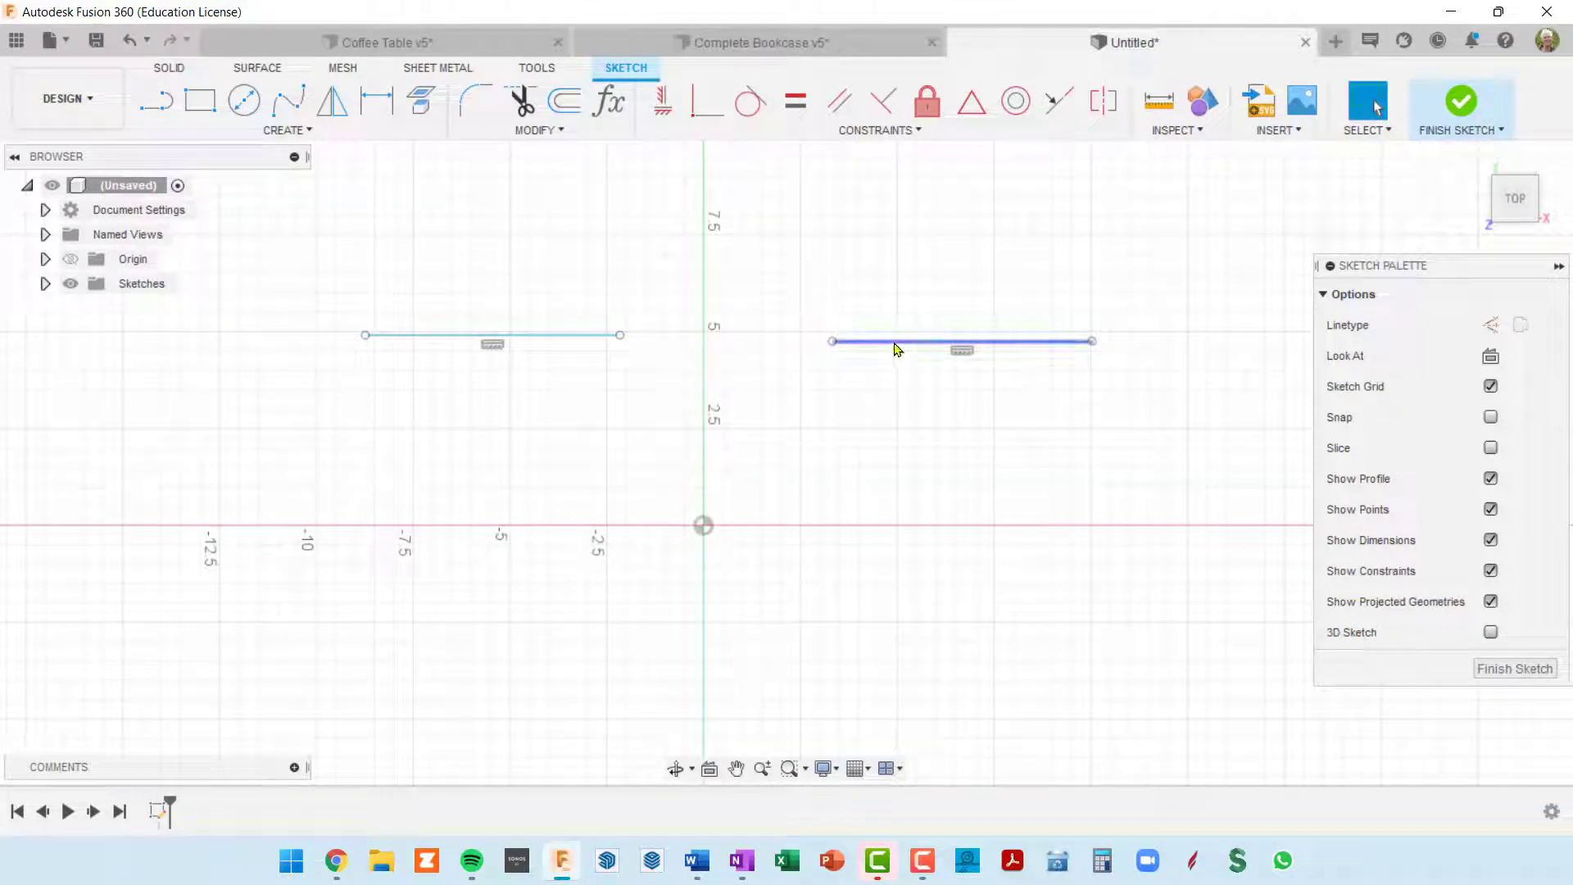
Step: Shift the right horizontal line toward the vertical axis and stretch its outer end to about X 11 1/2, Y 4 19/32 in
mouse_move(896, 343)
left_mouse_down()
mouse_move(891, 281)
mouse_move(862, 344)
mouse_move(808, 320)
mouse_move(755, 362)
left_mouse_up()
key("ctrl+z")
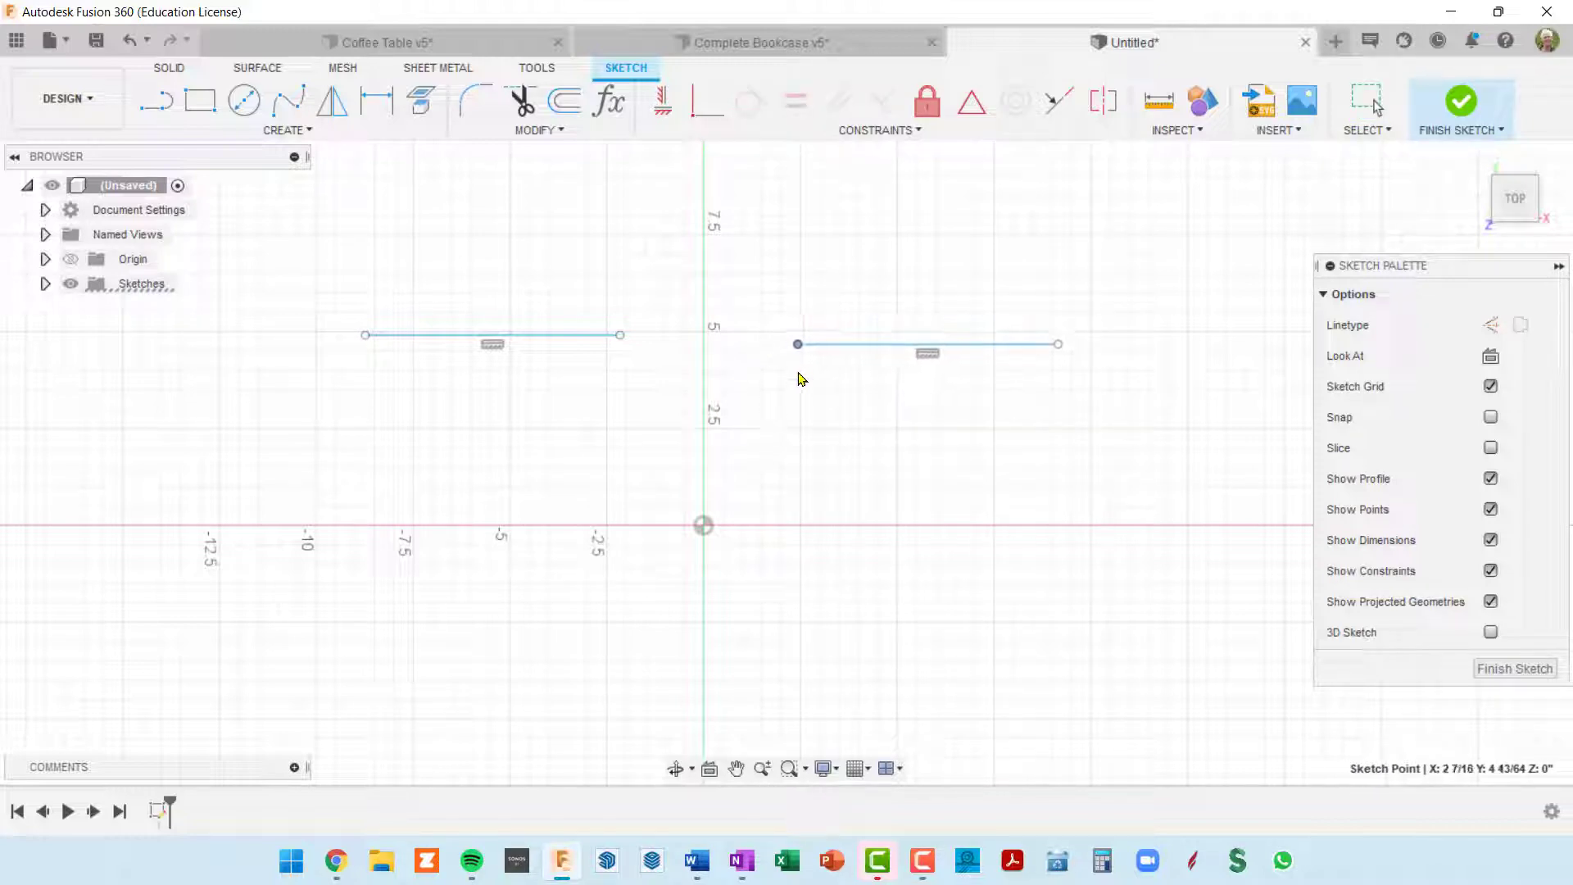
mouse_move(1059, 347)
left_mouse_down()
mouse_move(1050, 421)
mouse_move(1109, 427)
mouse_move(1109, 256)
mouse_move(1150, 338)
left_mouse_up()
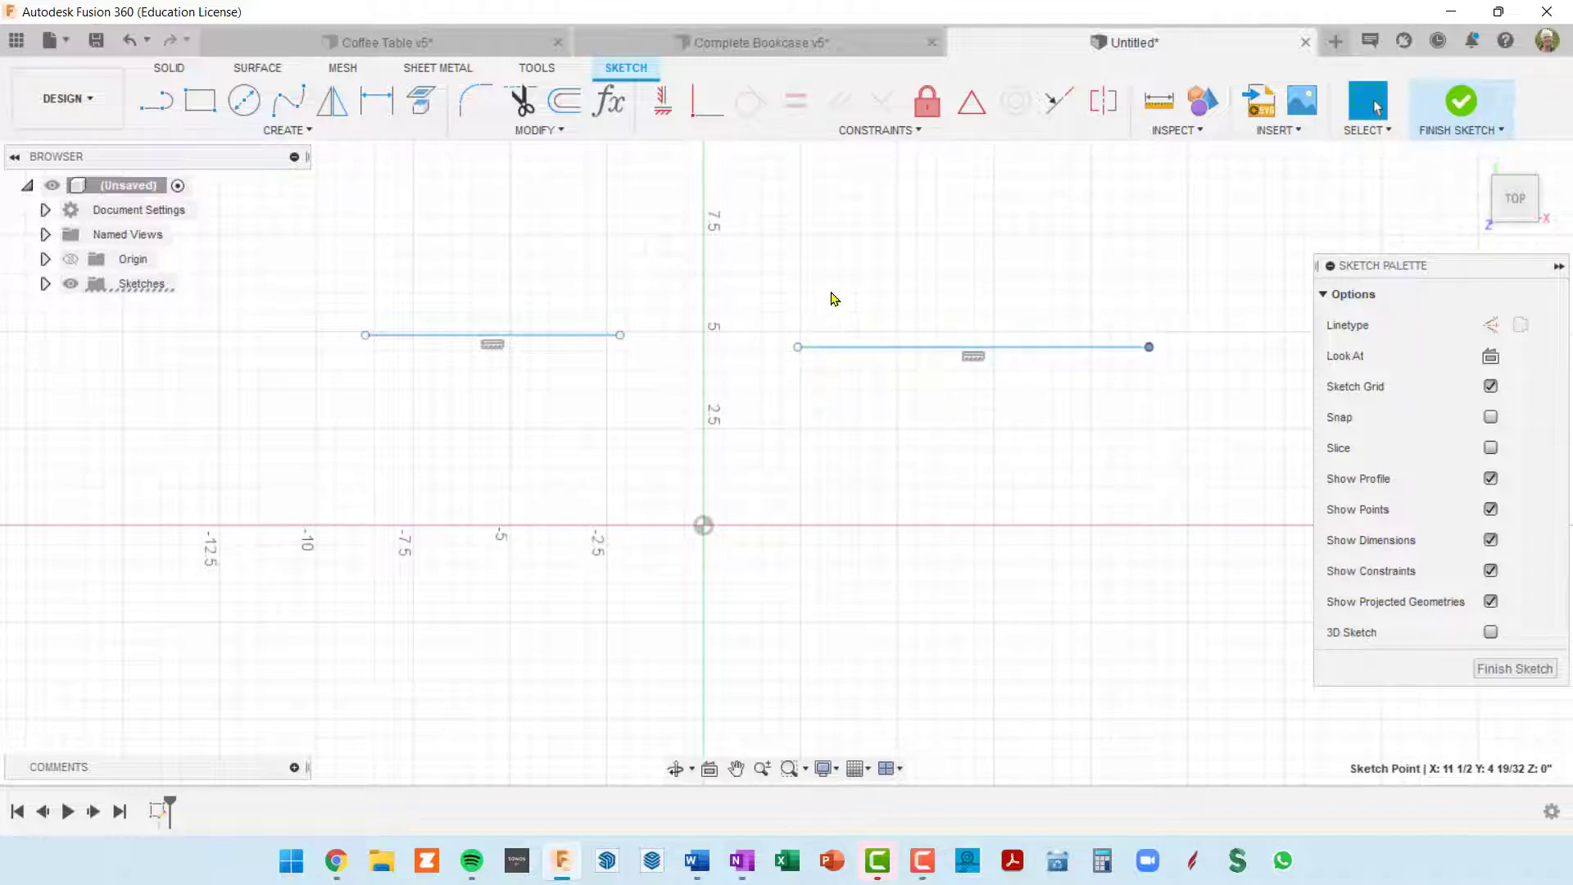
Step: Draw a third, unconstrained sloping line above the right horizontal line
mouse_move(820, 312)
middle_mouse_down()
mouse_move(762, 351)
mouse_move(747, 415)
middle_mouse_up()
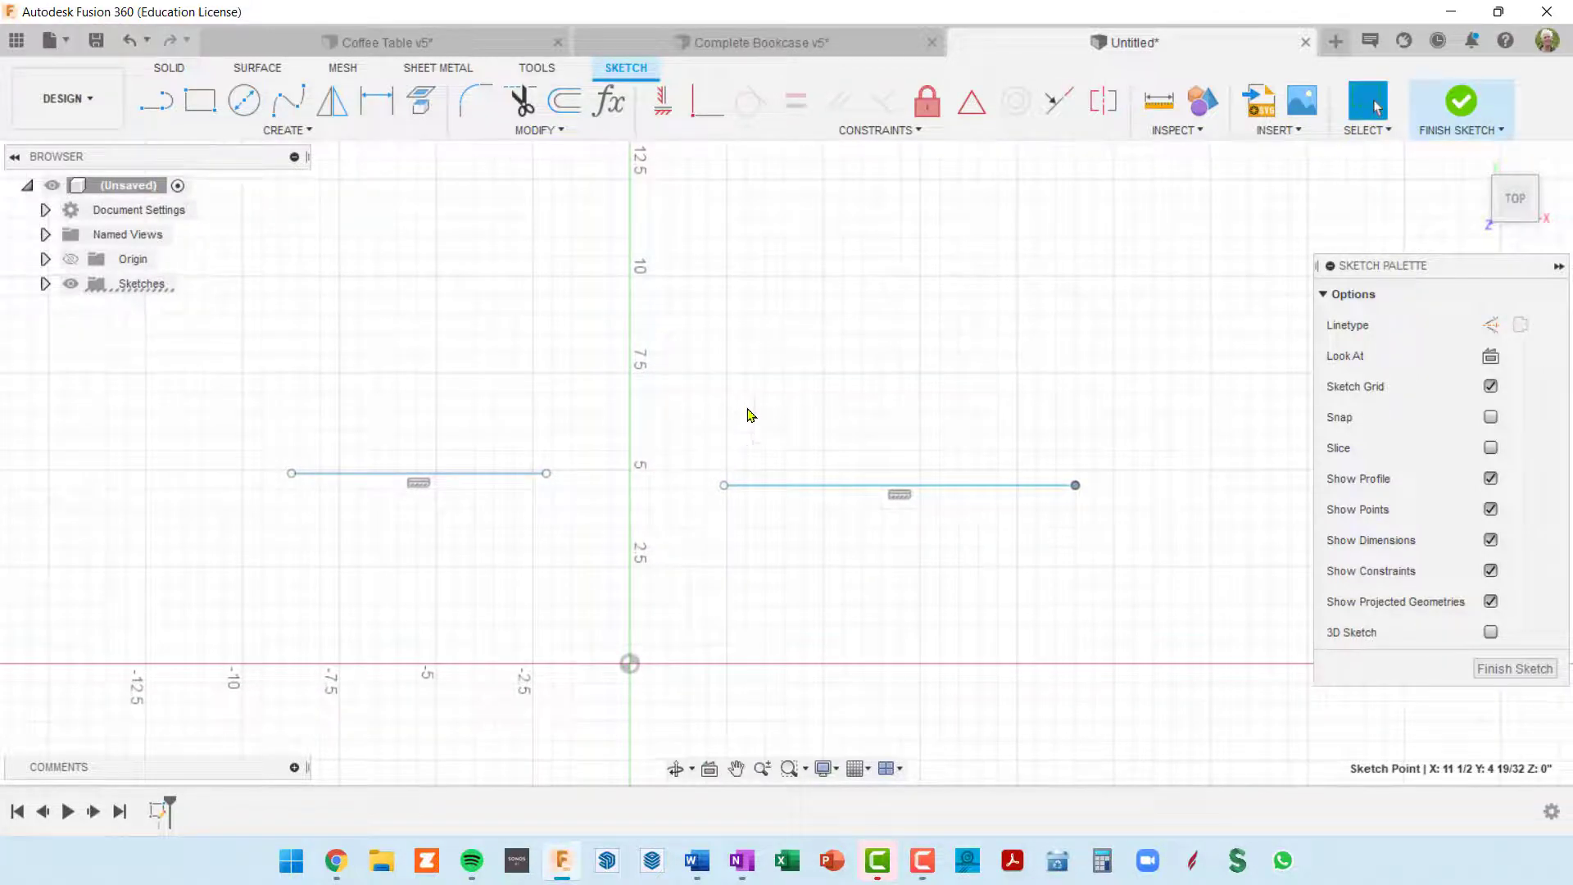
left_click(156, 101)
left_click(751, 390)
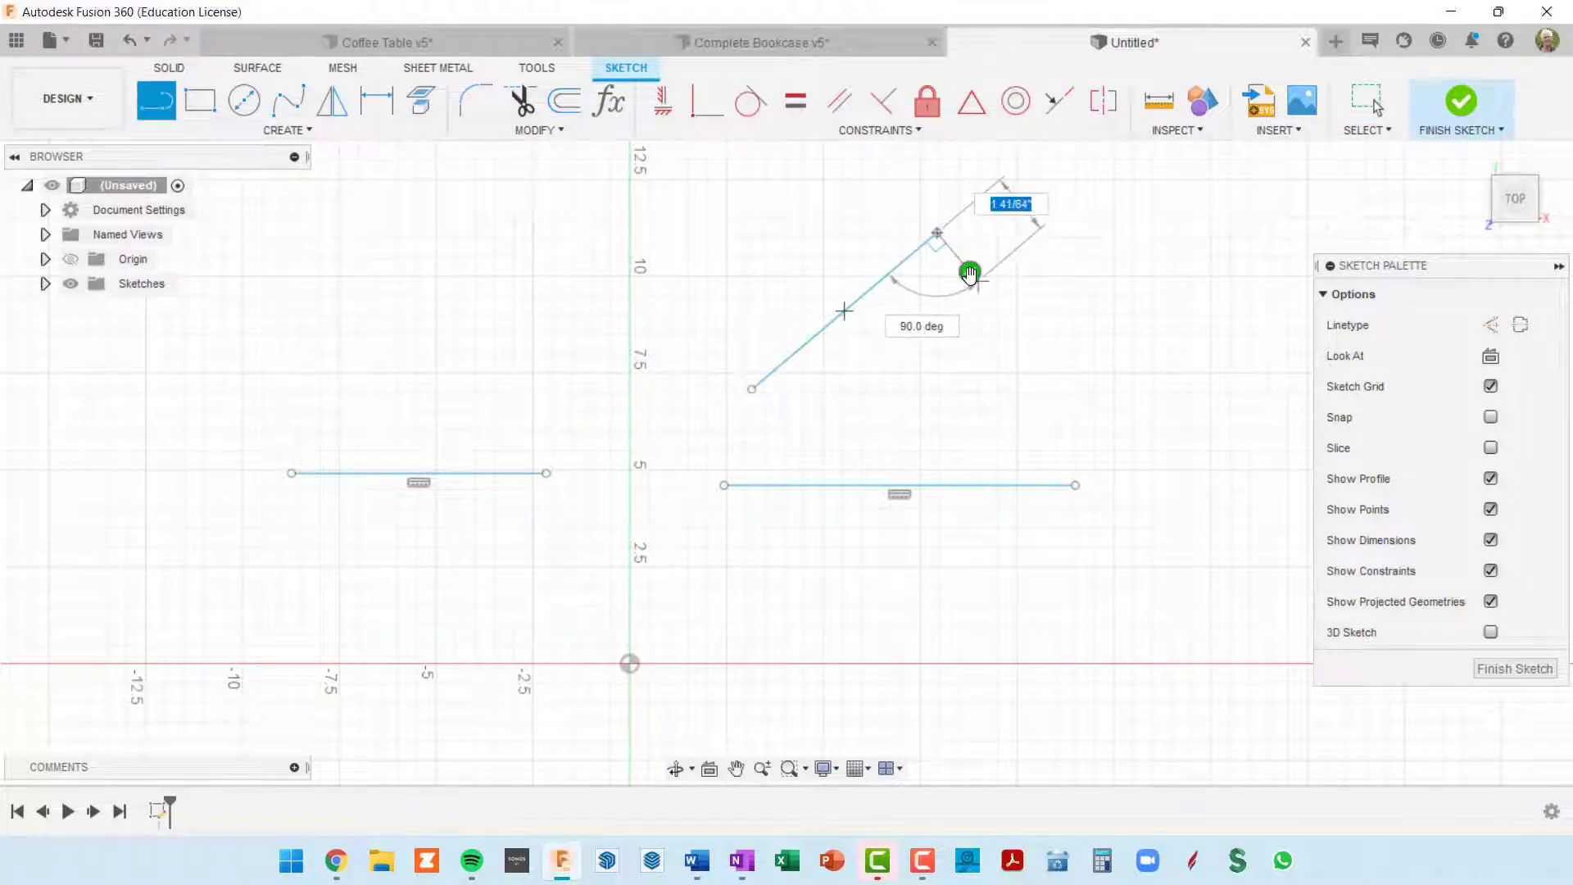
key("Escape")
key("Escape")
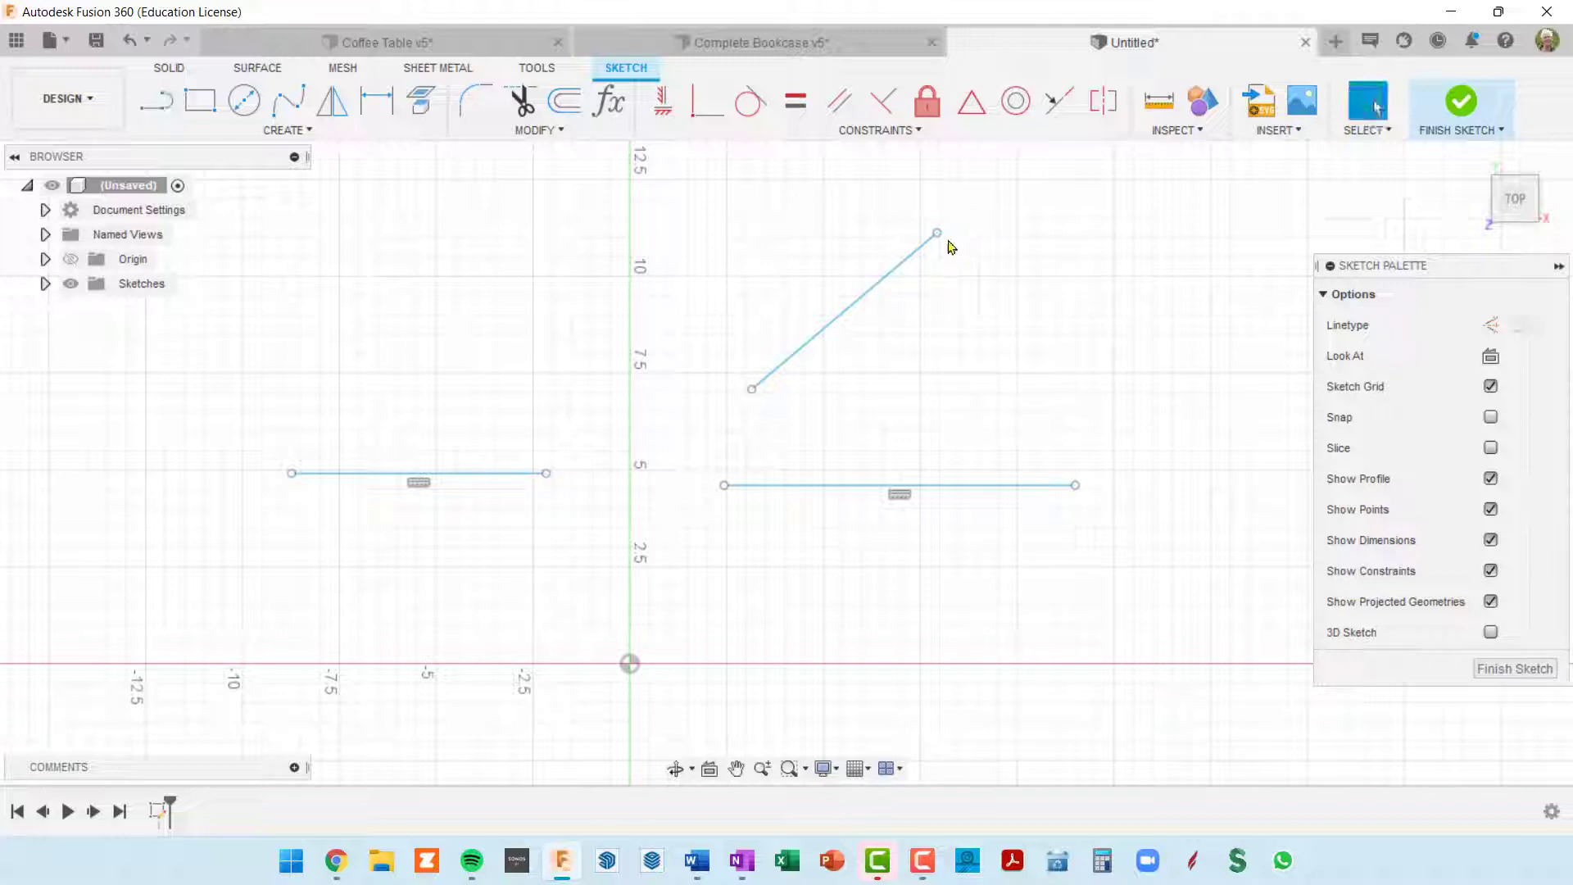
Step: Move the right horizontal line's outer end to about X 11 51/64, Y 4 23/64 in and the sloping line's upper end to about X 5 29/64, Y 11 35/64 in
mouse_move(939, 235)
left_mouse_down()
mouse_move(985, 317)
mouse_move(619, 449)
mouse_move(828, 266)
mouse_move(829, 299)
left_mouse_up()
mouse_move(1076, 486)
left_mouse_down()
mouse_move(1071, 509)
mouse_move(1048, 512)
mouse_move(1147, 478)
mouse_move(1058, 505)
mouse_move(1087, 495)
left_mouse_up()
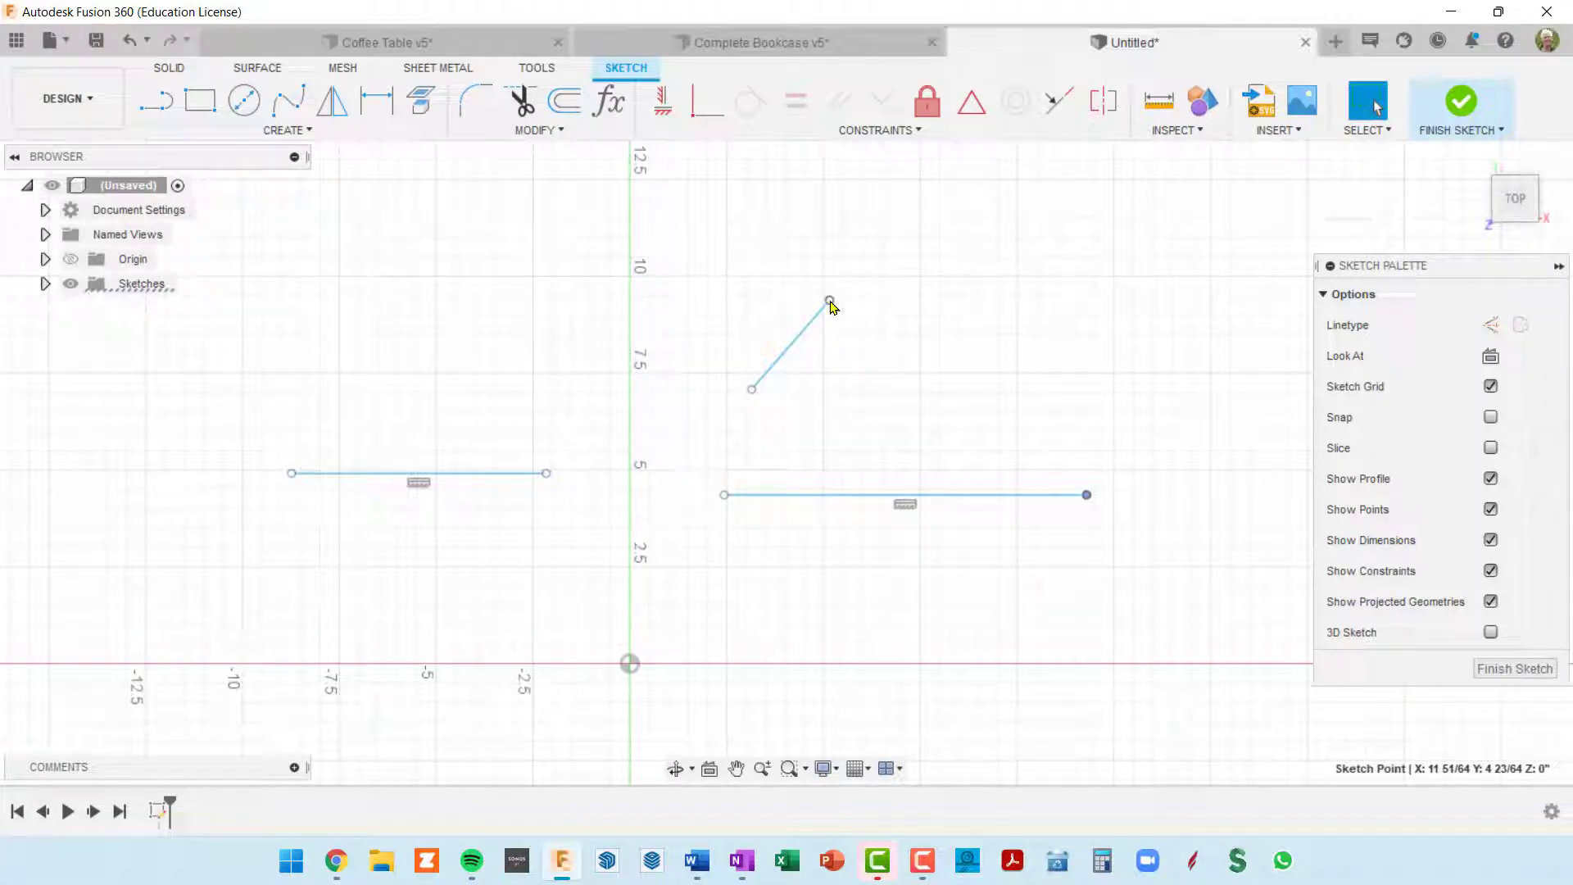
left_click_drag(831, 303, 840, 217)
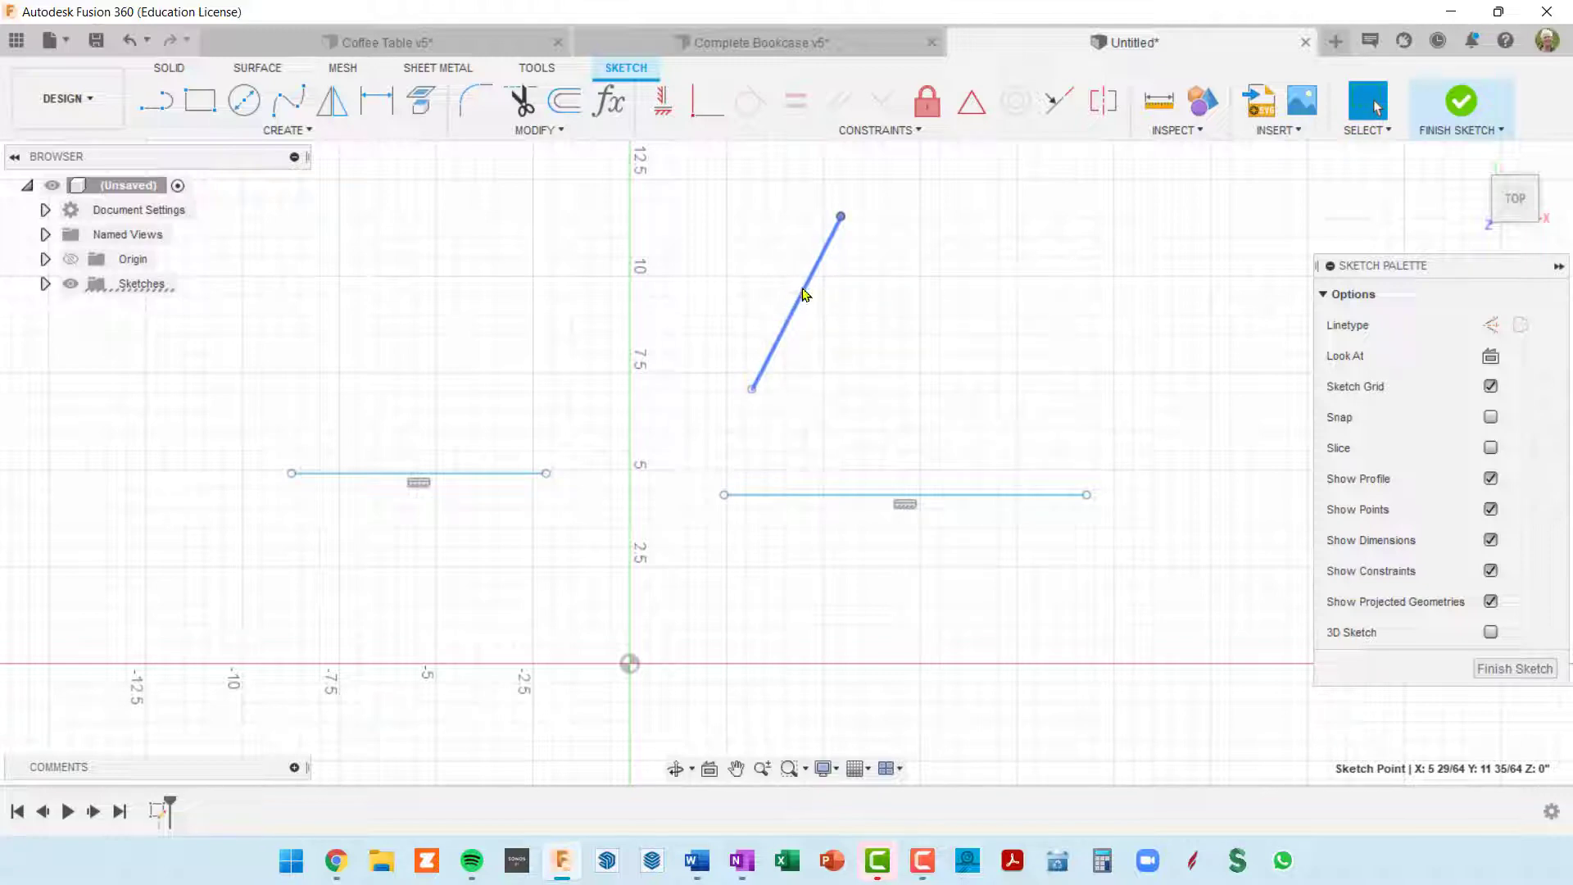
left_click(663, 100)
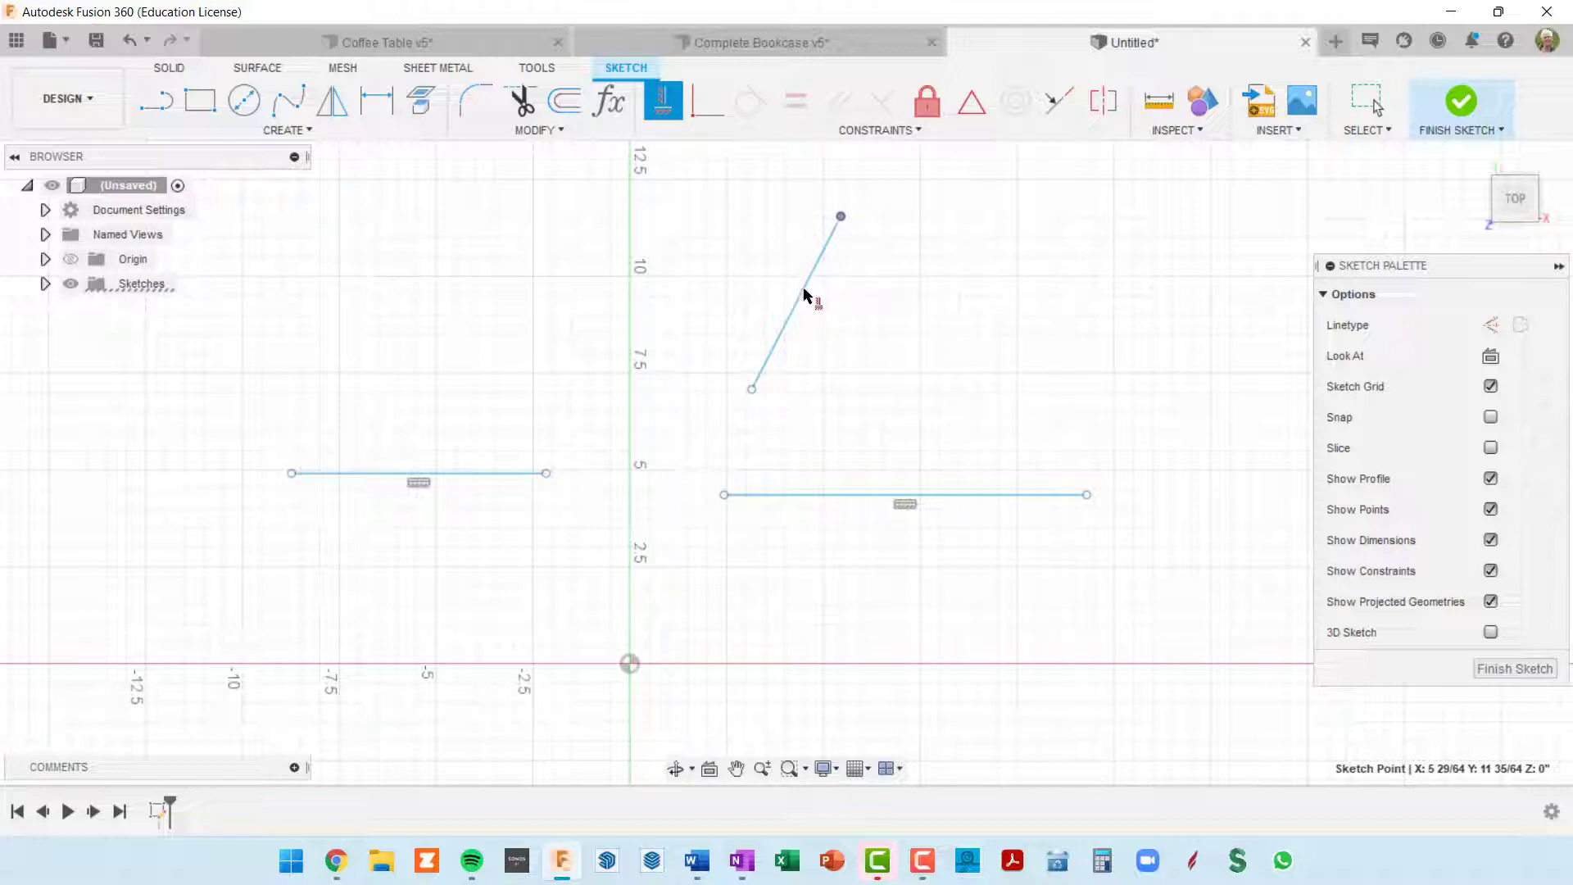
key("Escape")
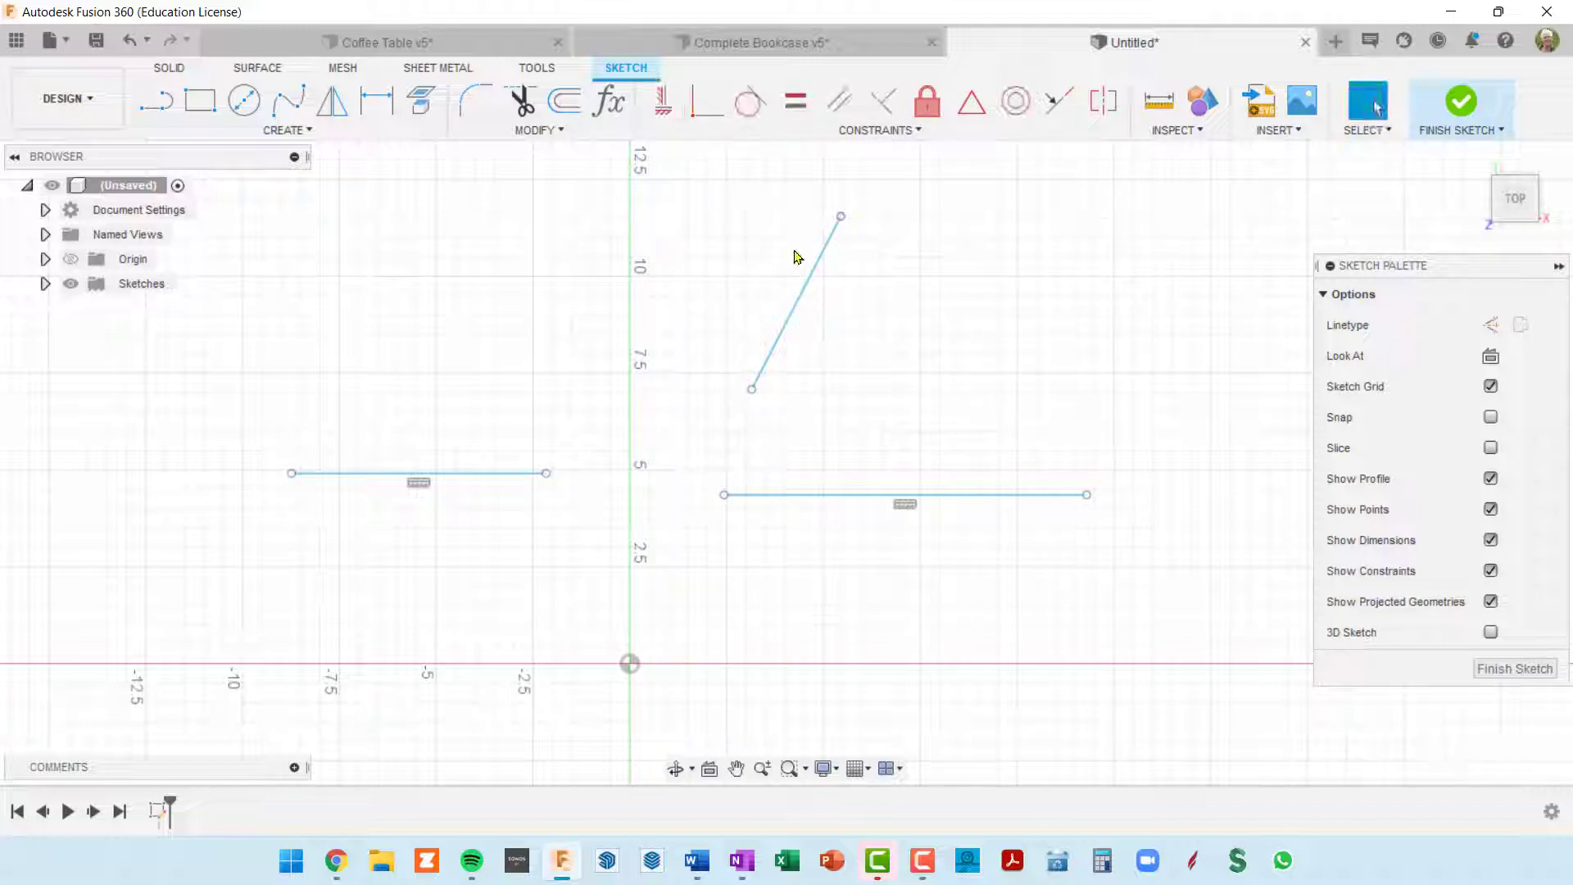
Step: Apply the Horizontal/Vertical constraint to the steep sloping line above the right horizontal line
left_click(662, 101)
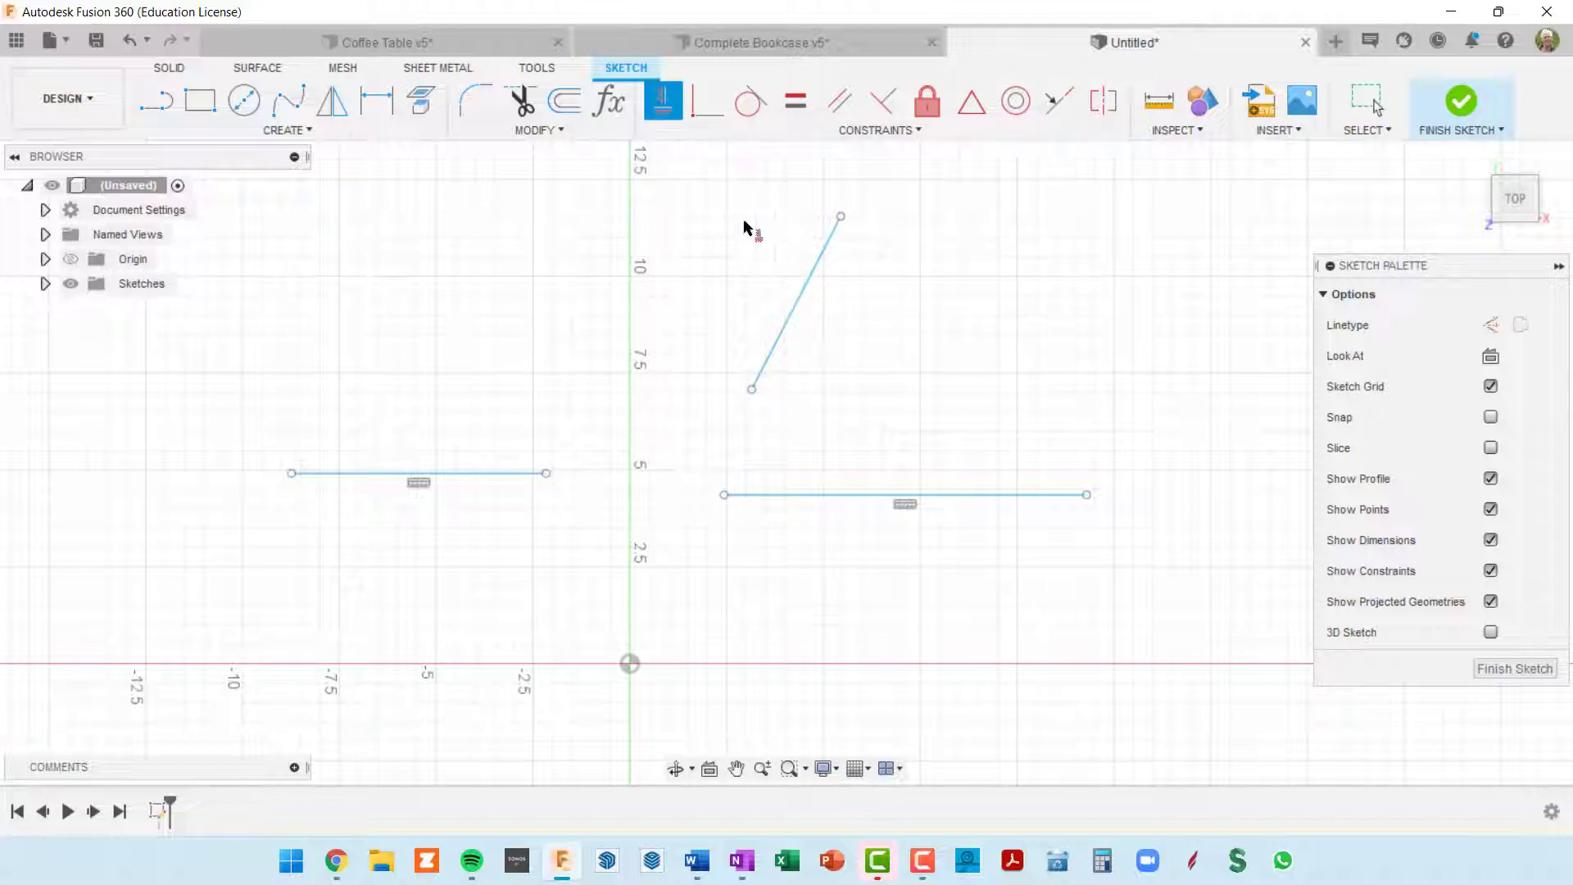
left_click(806, 287)
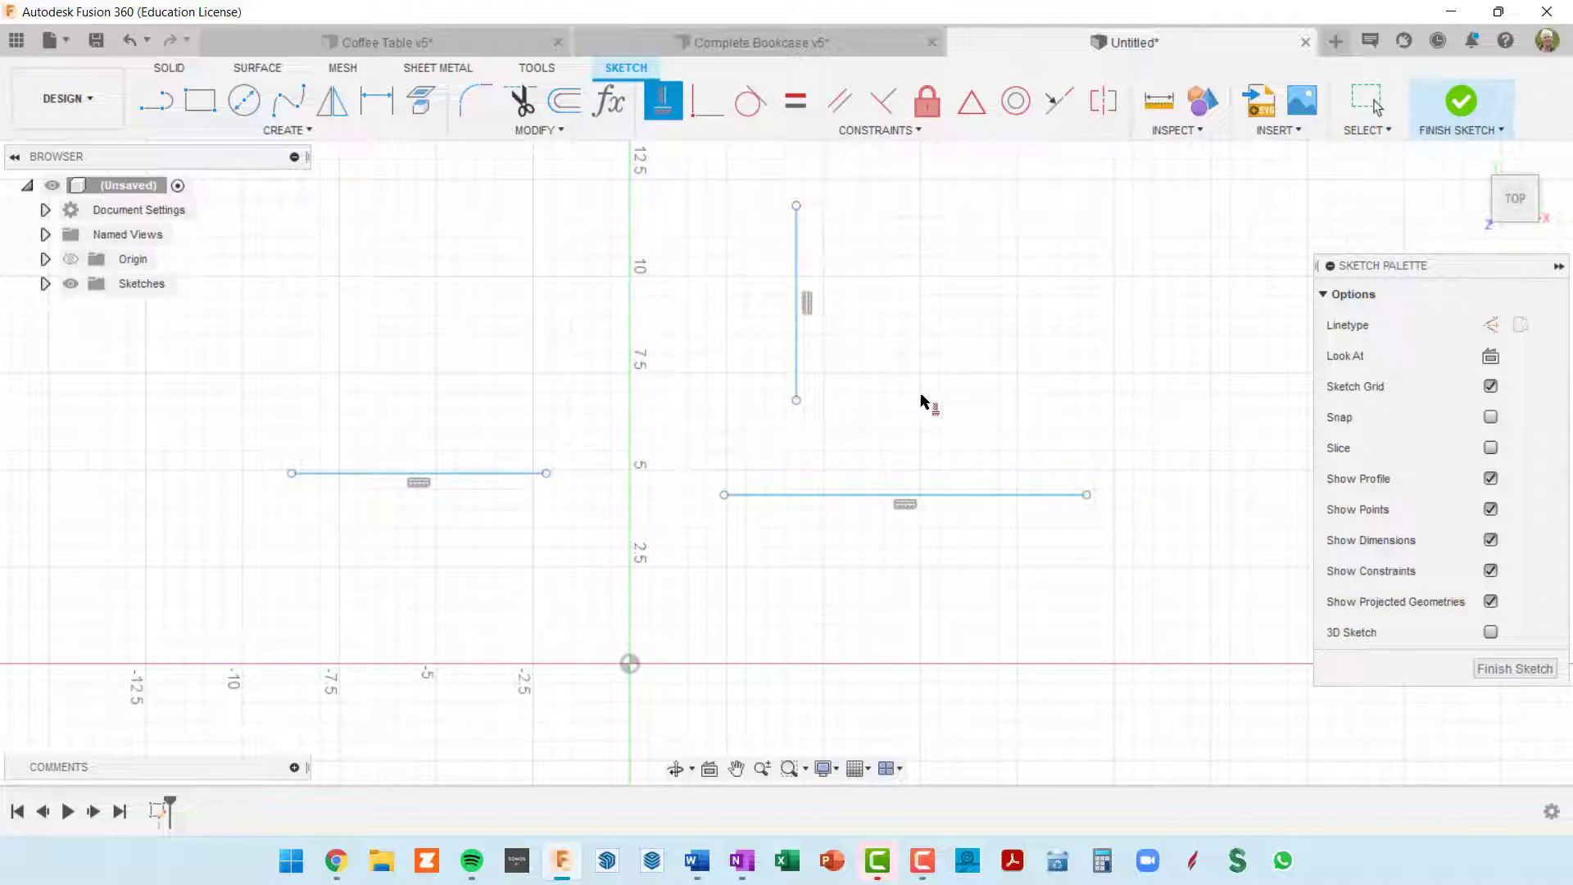
key("Escape")
Step: Stretch the vertical line to about 5 15/16 in long and reposition it above the inner part of the right horizontal line
mouse_move(798, 208)
left_mouse_down()
mouse_move(926, 350)
mouse_move(826, 241)
mouse_move(776, 213)
left_mouse_up()
left_click_drag(775, 281, 927, 321)
left_click_drag(932, 259, 942, 213)
mouse_move(942, 320)
left_mouse_down()
mouse_move(895, 291)
mouse_move(917, 295)
mouse_move(811, 306)
mouse_move(749, 291)
mouse_move(828, 295)
mouse_move(815, 295)
left_mouse_up()
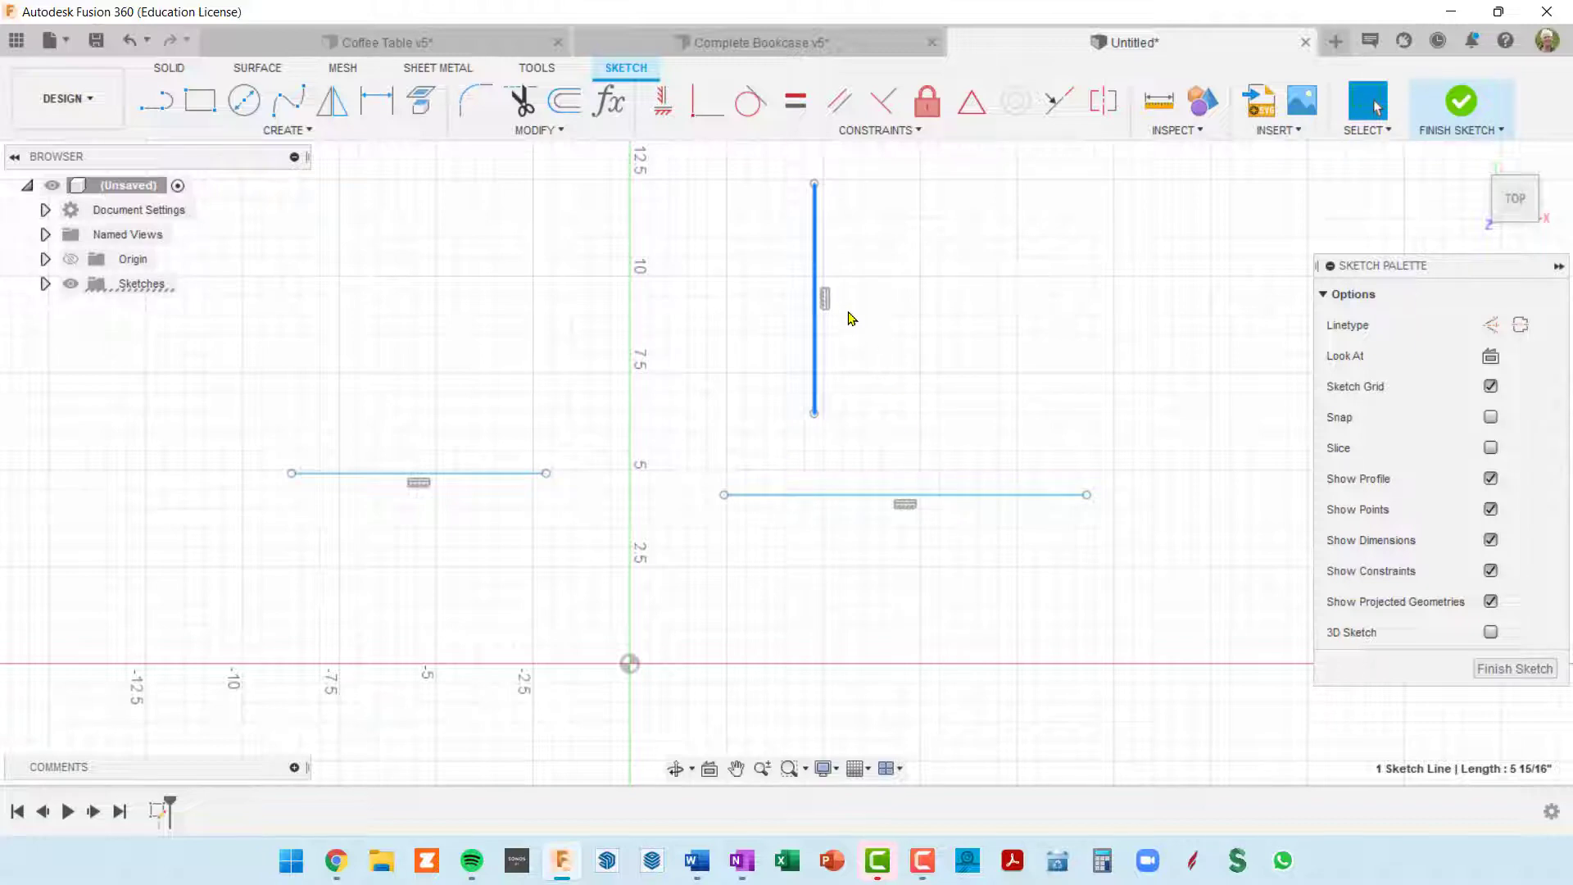
Step: Draw a two-point rectangle beyond the right horizontal line and stretch its lower right corner to about X 33 3/64, Y 3 13/32 in
scroll(818, 337, "up", 2)
scroll(828, 341, "down", 1)
scroll(841, 352, "down", 2)
middle_click_drag(817, 341, 598, 319)
scroll(601, 325, "down", 1)
middle_click_drag(695, 352, 589, 342)
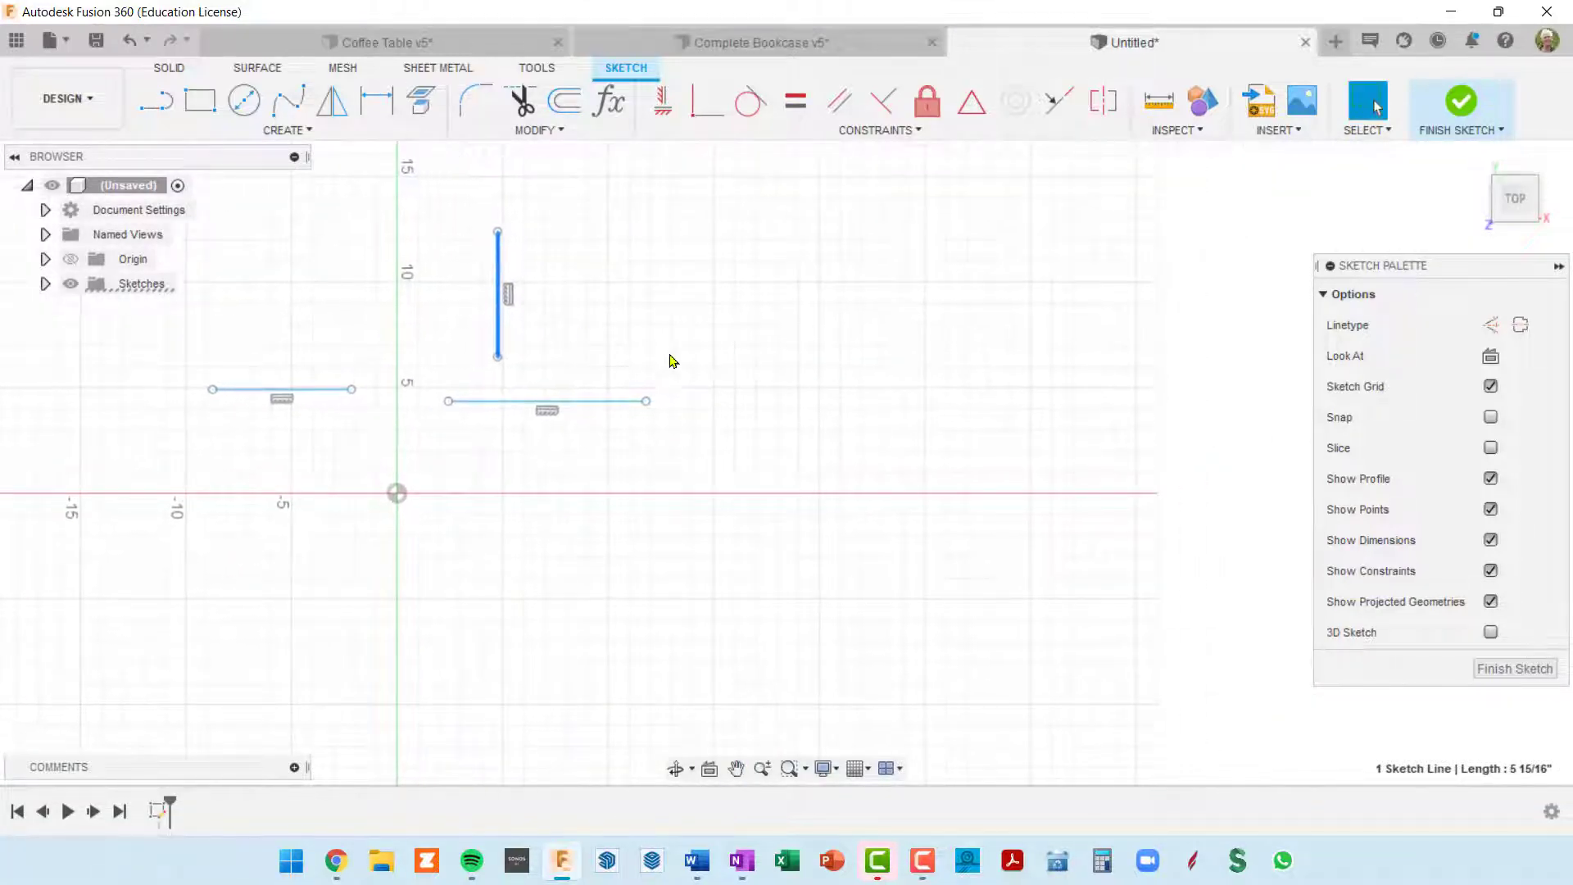
left_click(201, 104)
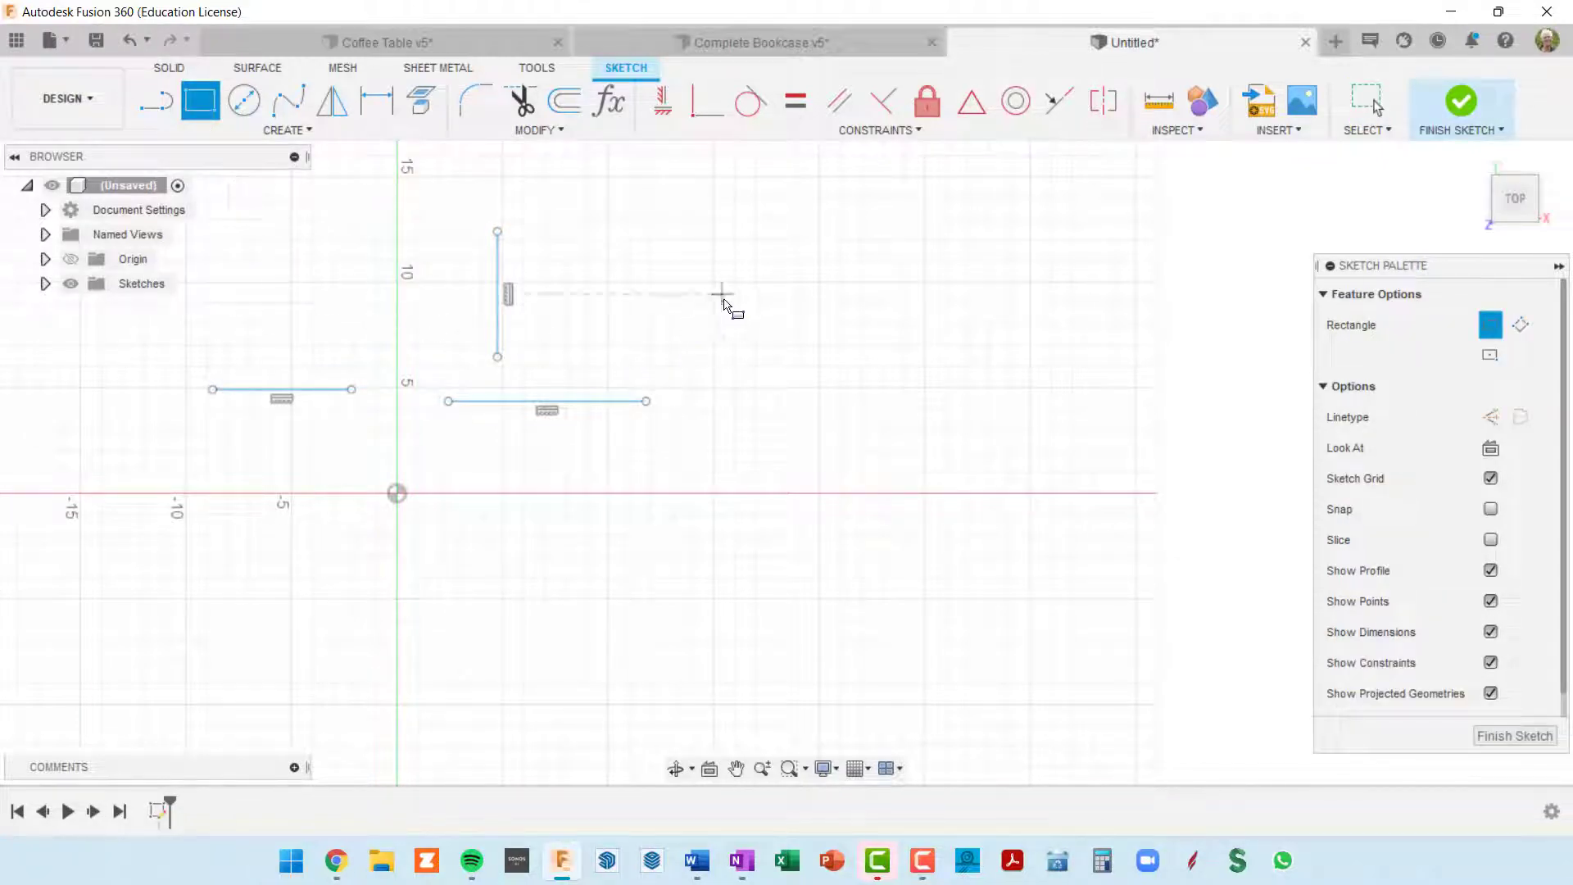
left_click(776, 247)
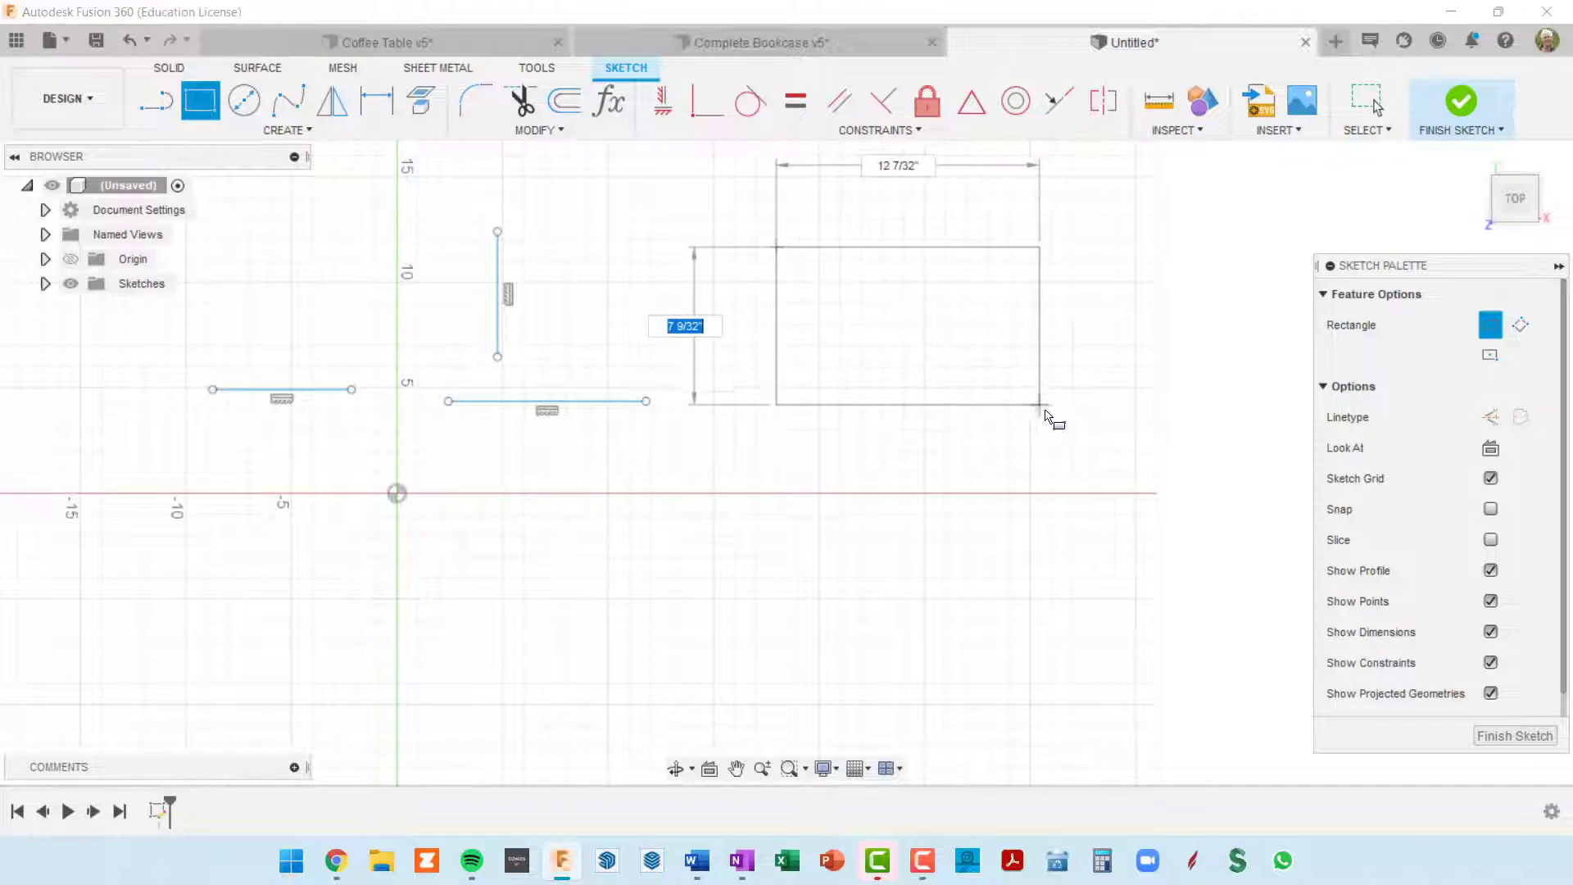
left_click(1066, 403)
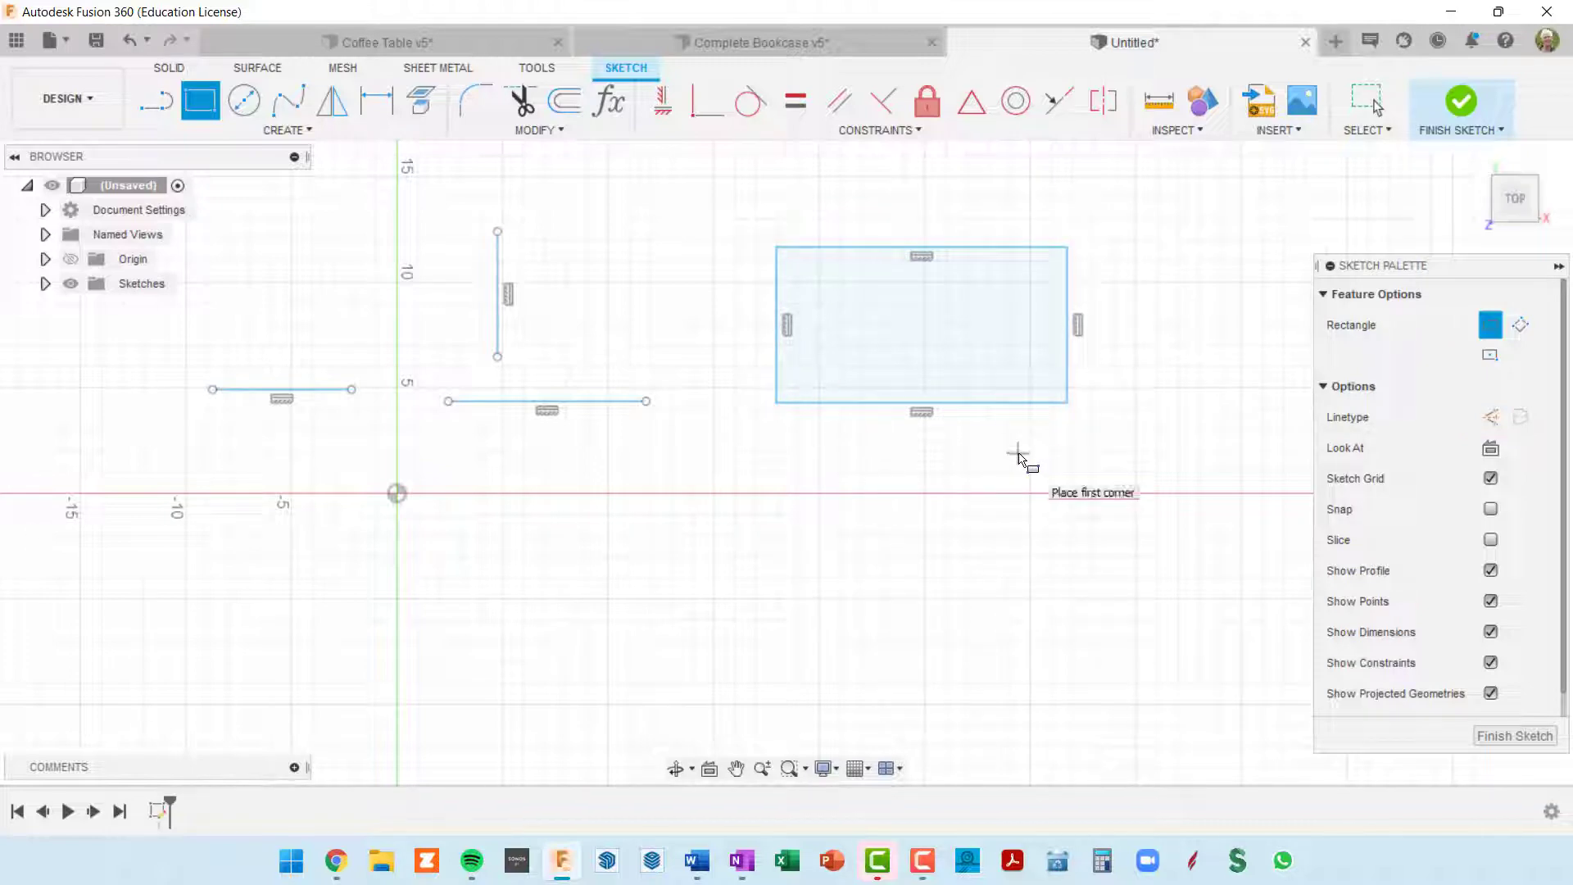
key("Escape")
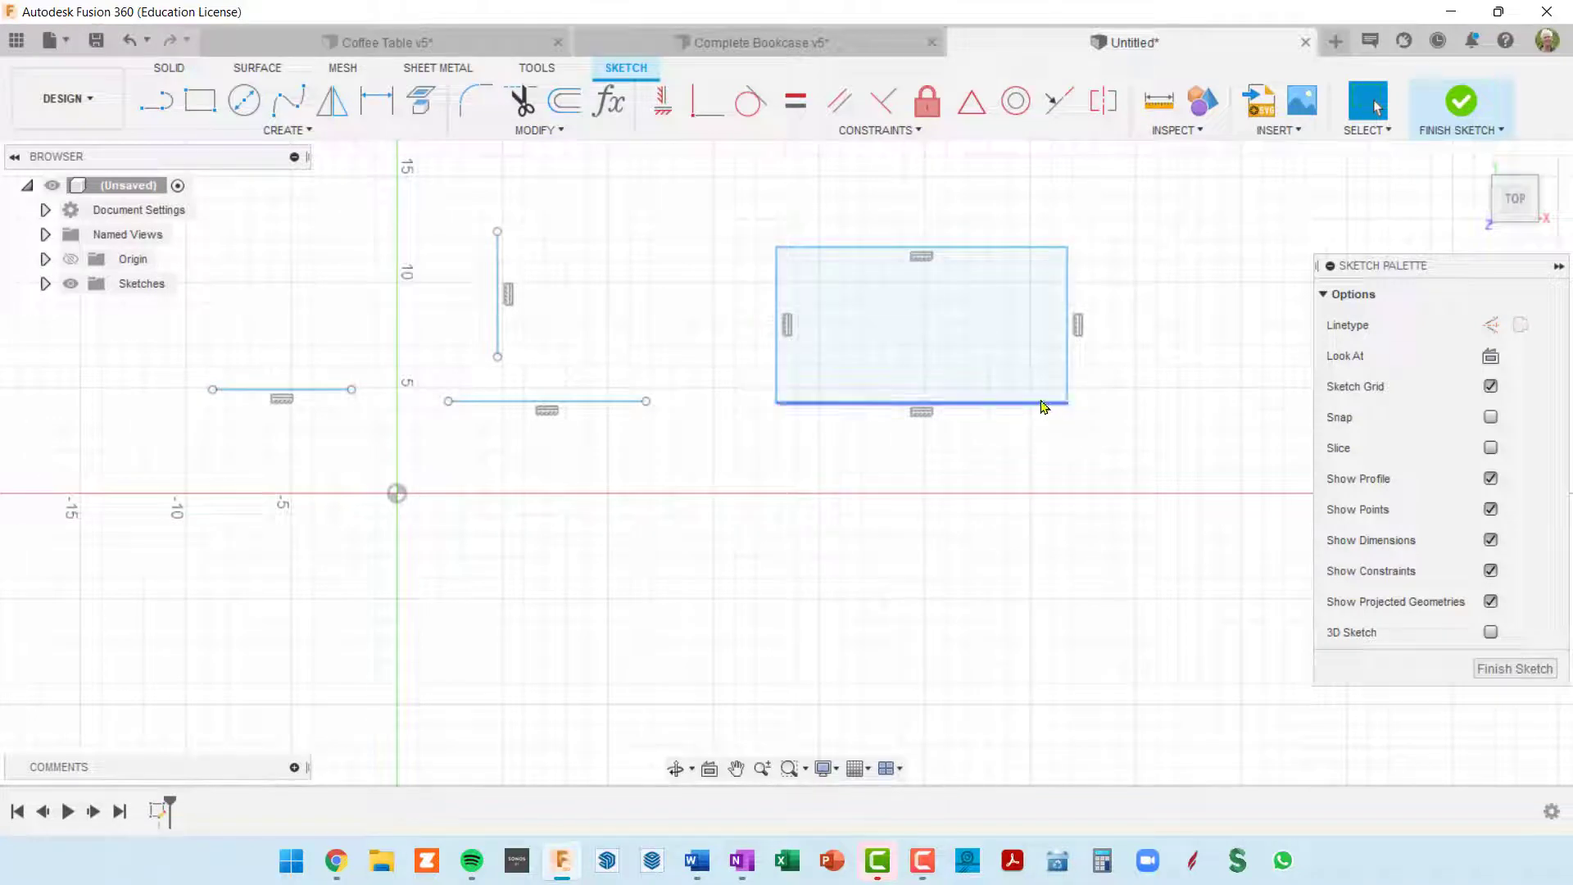
left_click_drag(1066, 403, 1095, 420)
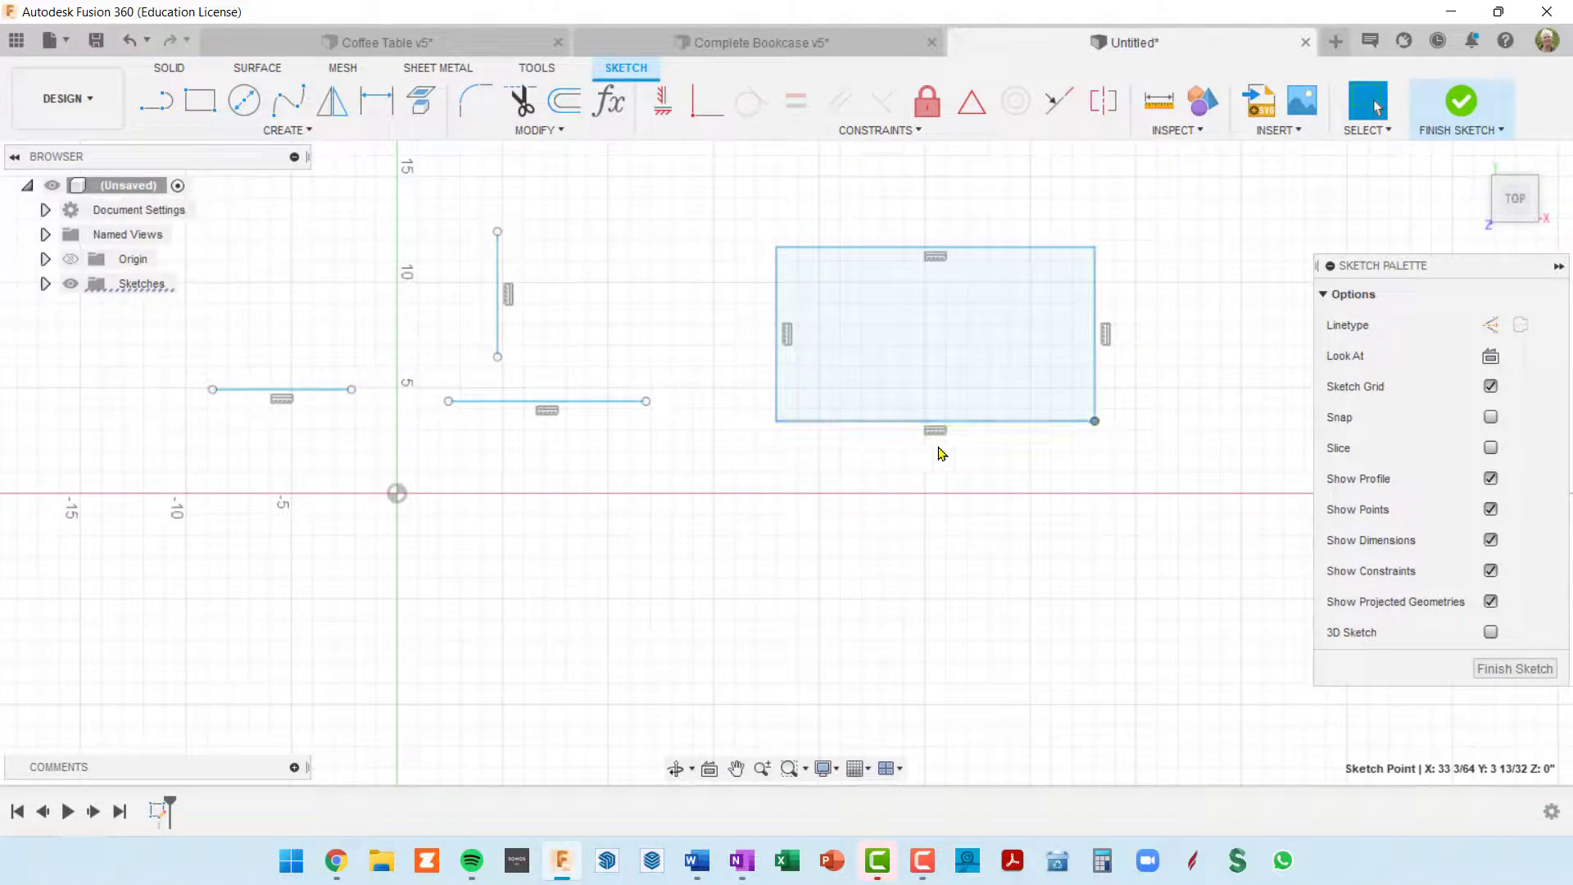
Step: Delete the vertical constraint on the rectangle's right side and the horizontal constraint on its top side
left_click(1105, 335)
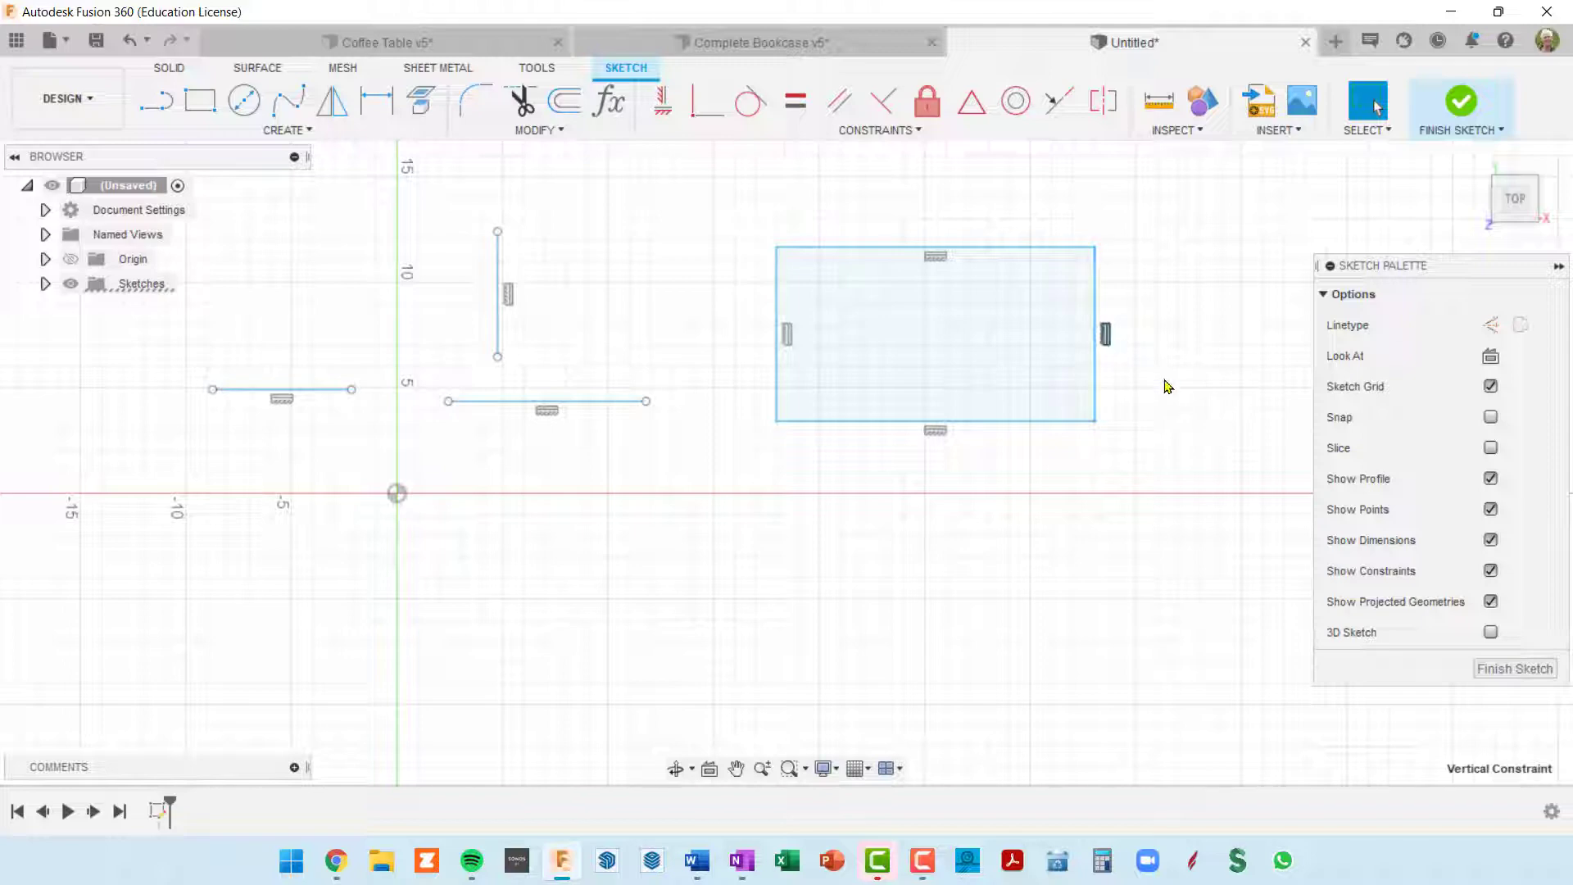
key("Delete")
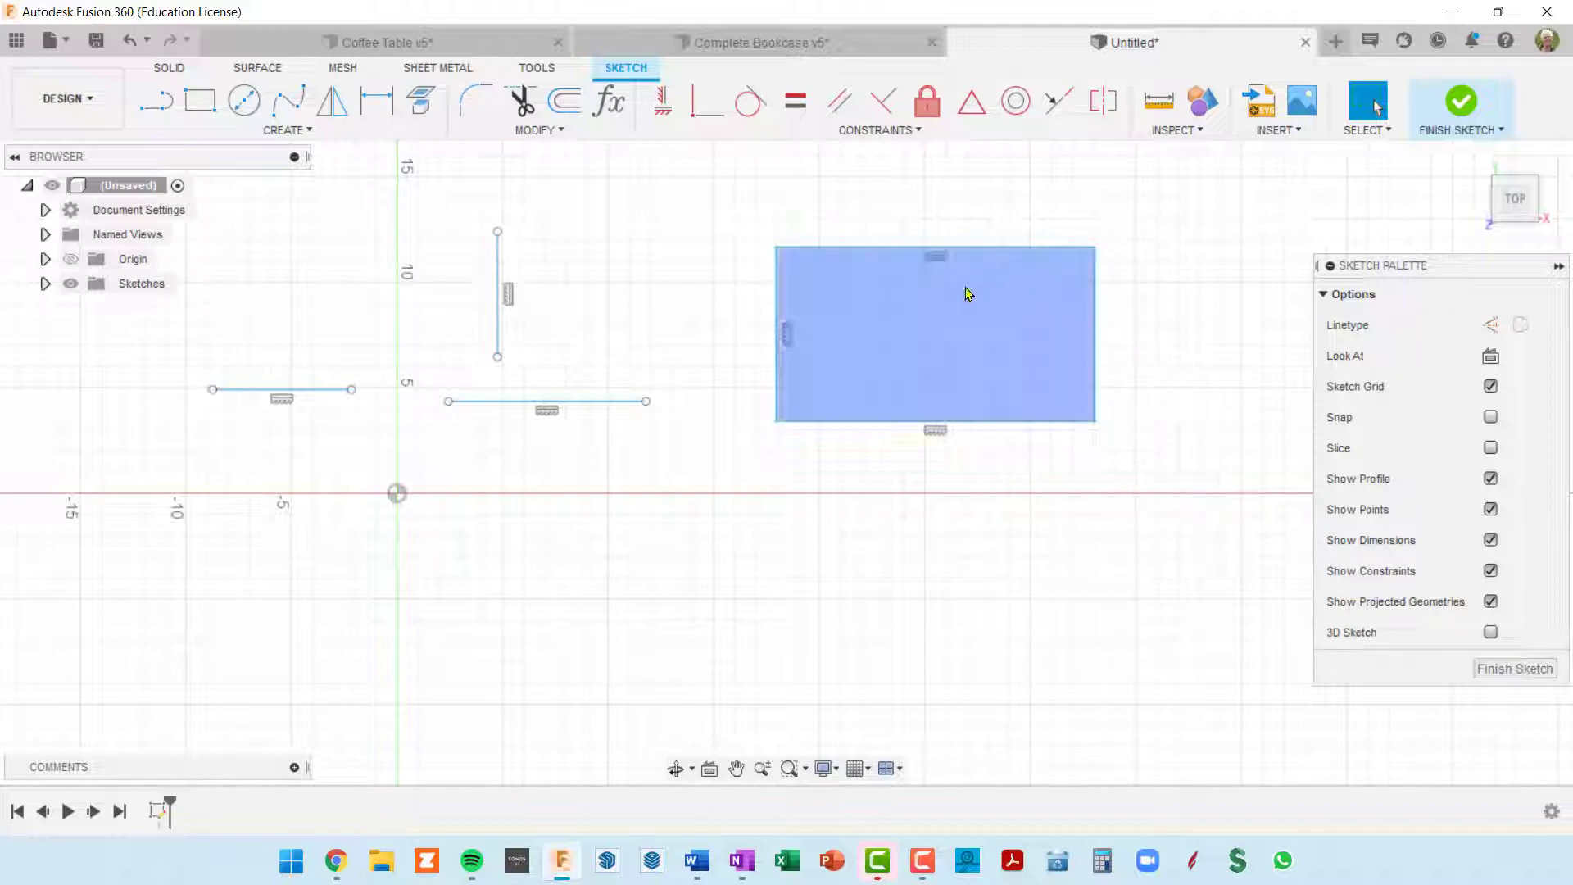
left_click(936, 257)
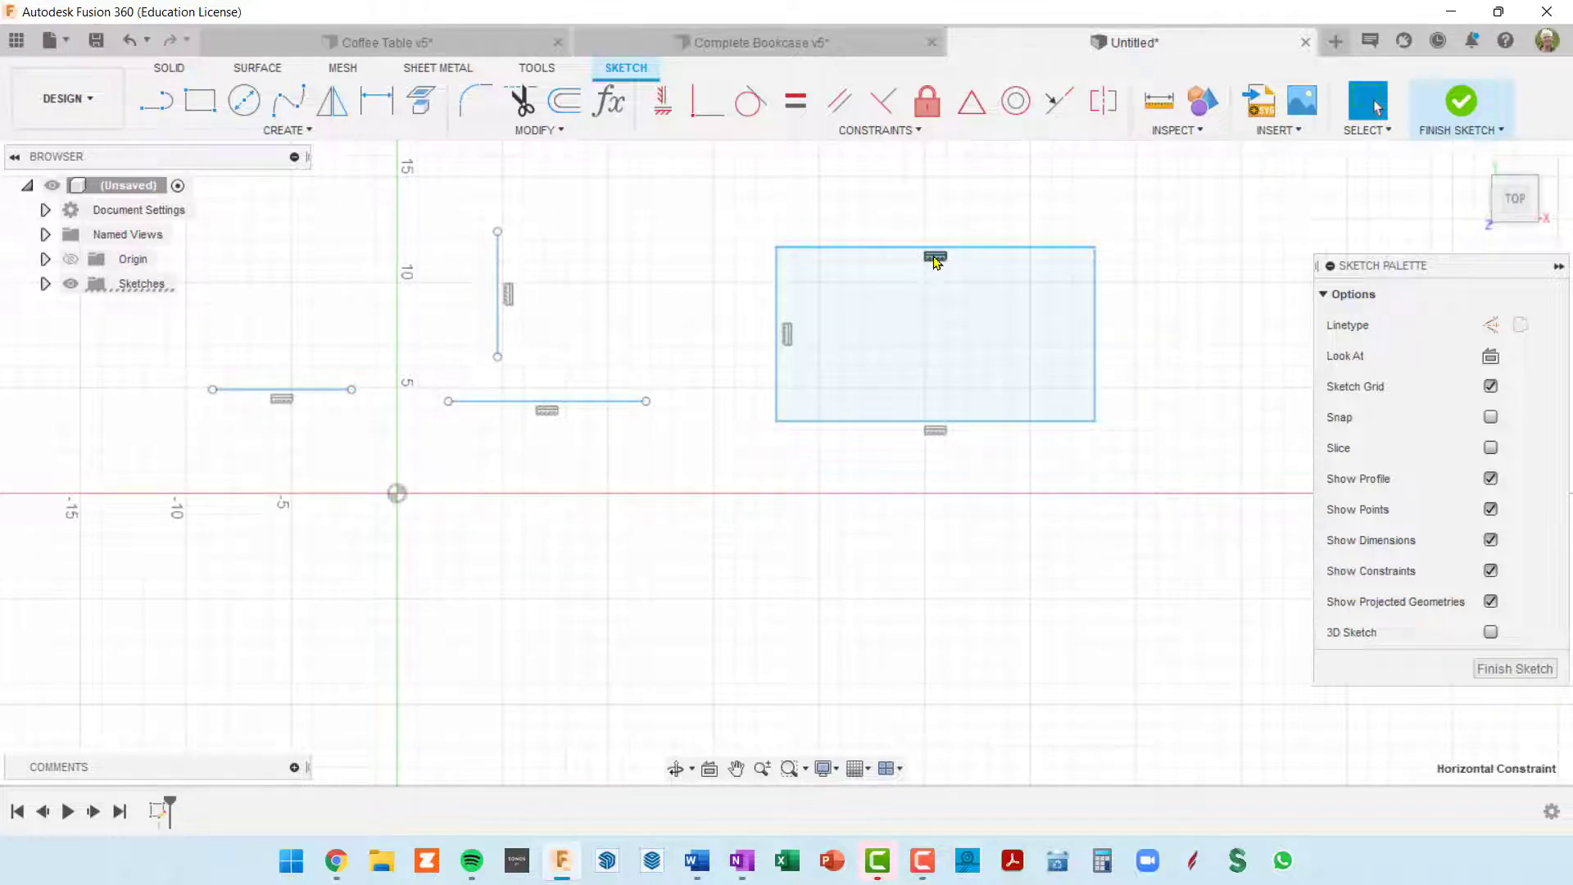
key("Delete")
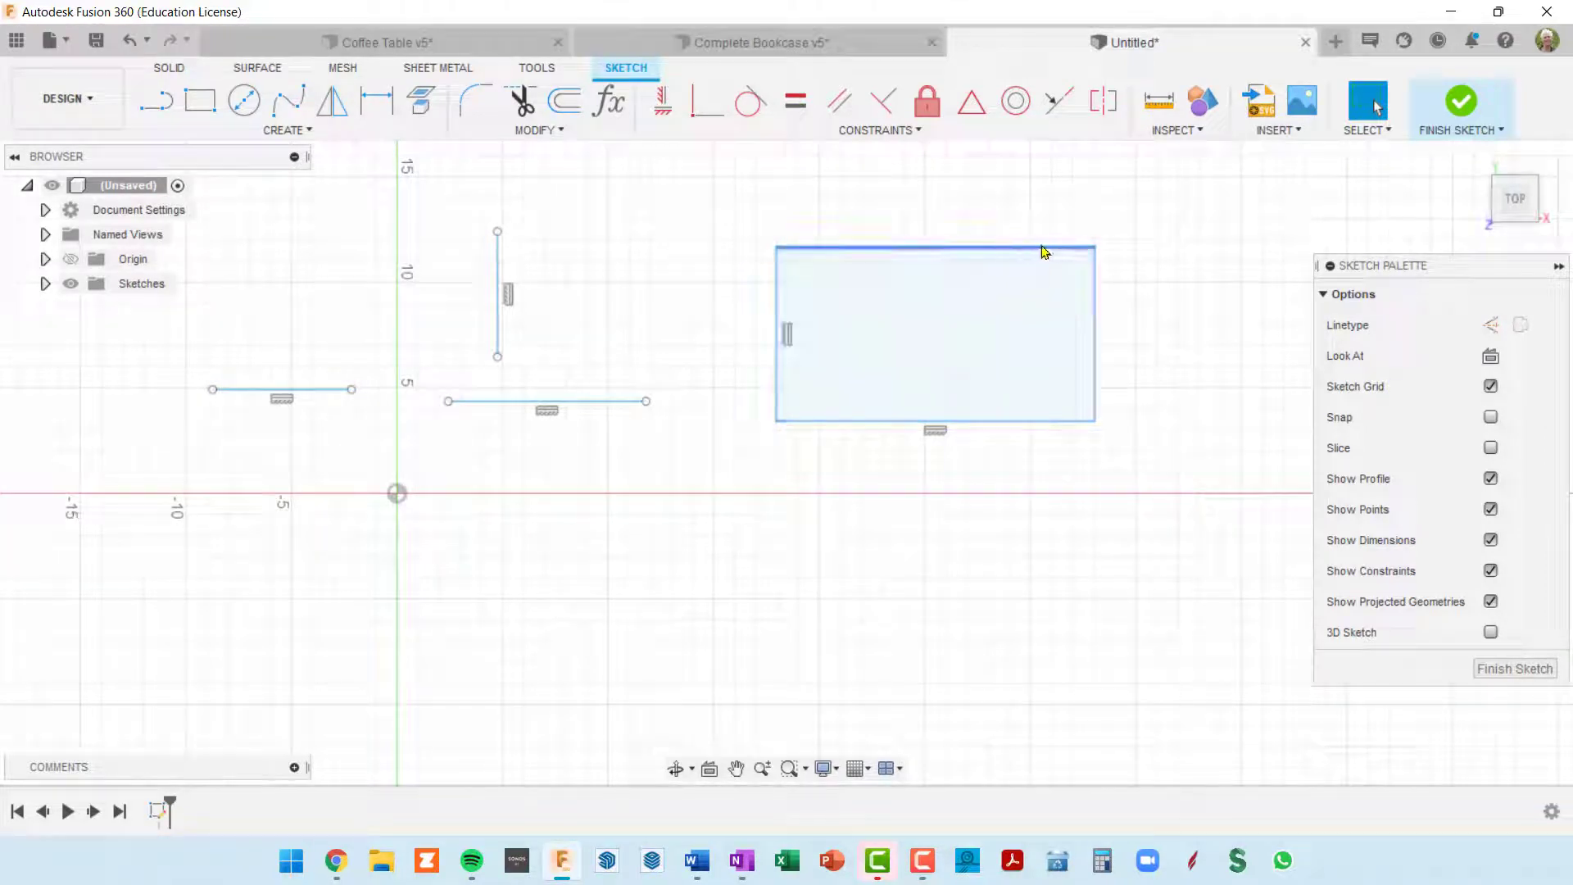
Step: Skew the rectangle by moving its upper right corner to about X 34 21/32, Y 14 29/32 in
mouse_move(1044, 252)
left_mouse_down()
mouse_move(1053, 235)
mouse_move(1029, 225)
mouse_move(1176, 263)
mouse_move(1215, 323)
mouse_move(1250, 295)
mouse_move(1127, 222)
mouse_move(941, 277)
mouse_move(941, 291)
mouse_move(1226, 267)
mouse_move(1204, 194)
mouse_move(1155, 171)
left_mouse_up()
middle_click_drag(1157, 348, 1109, 435)
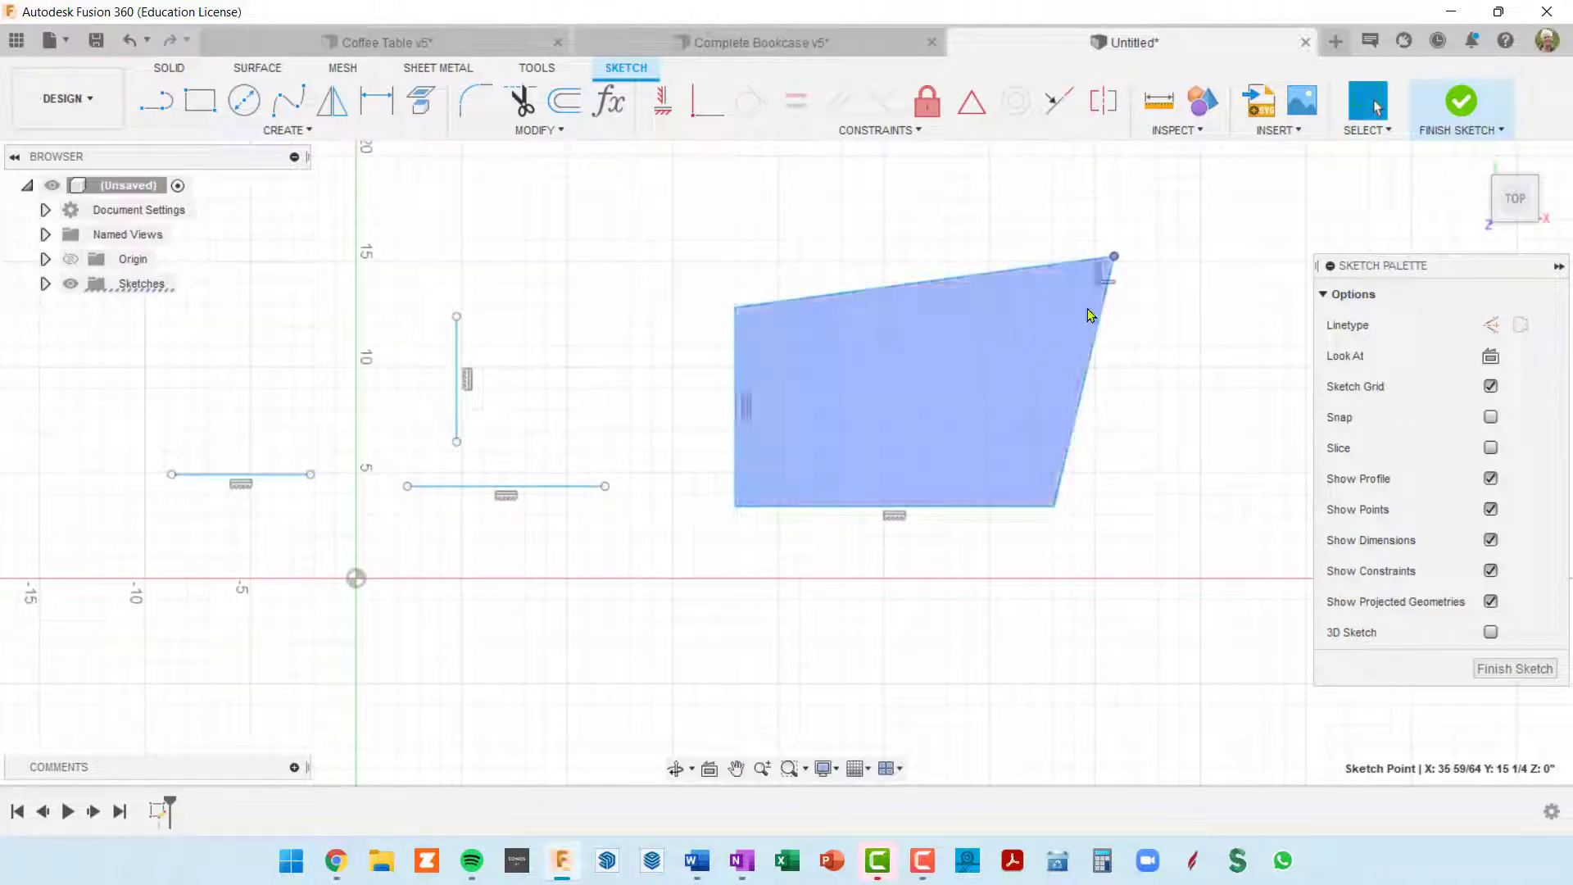
mouse_move(1113, 260)
left_mouse_down()
mouse_move(985, 233)
mouse_move(844, 327)
mouse_move(1104, 297)
mouse_move(1190, 416)
mouse_move(1077, 328)
mouse_move(1172, 338)
mouse_move(1183, 397)
mouse_move(1116, 372)
mouse_move(1134, 322)
mouse_move(1014, 235)
mouse_move(871, 257)
mouse_move(1117, 265)
mouse_move(997, 257)
mouse_move(1087, 265)
left_mouse_up()
left_click(867, 333)
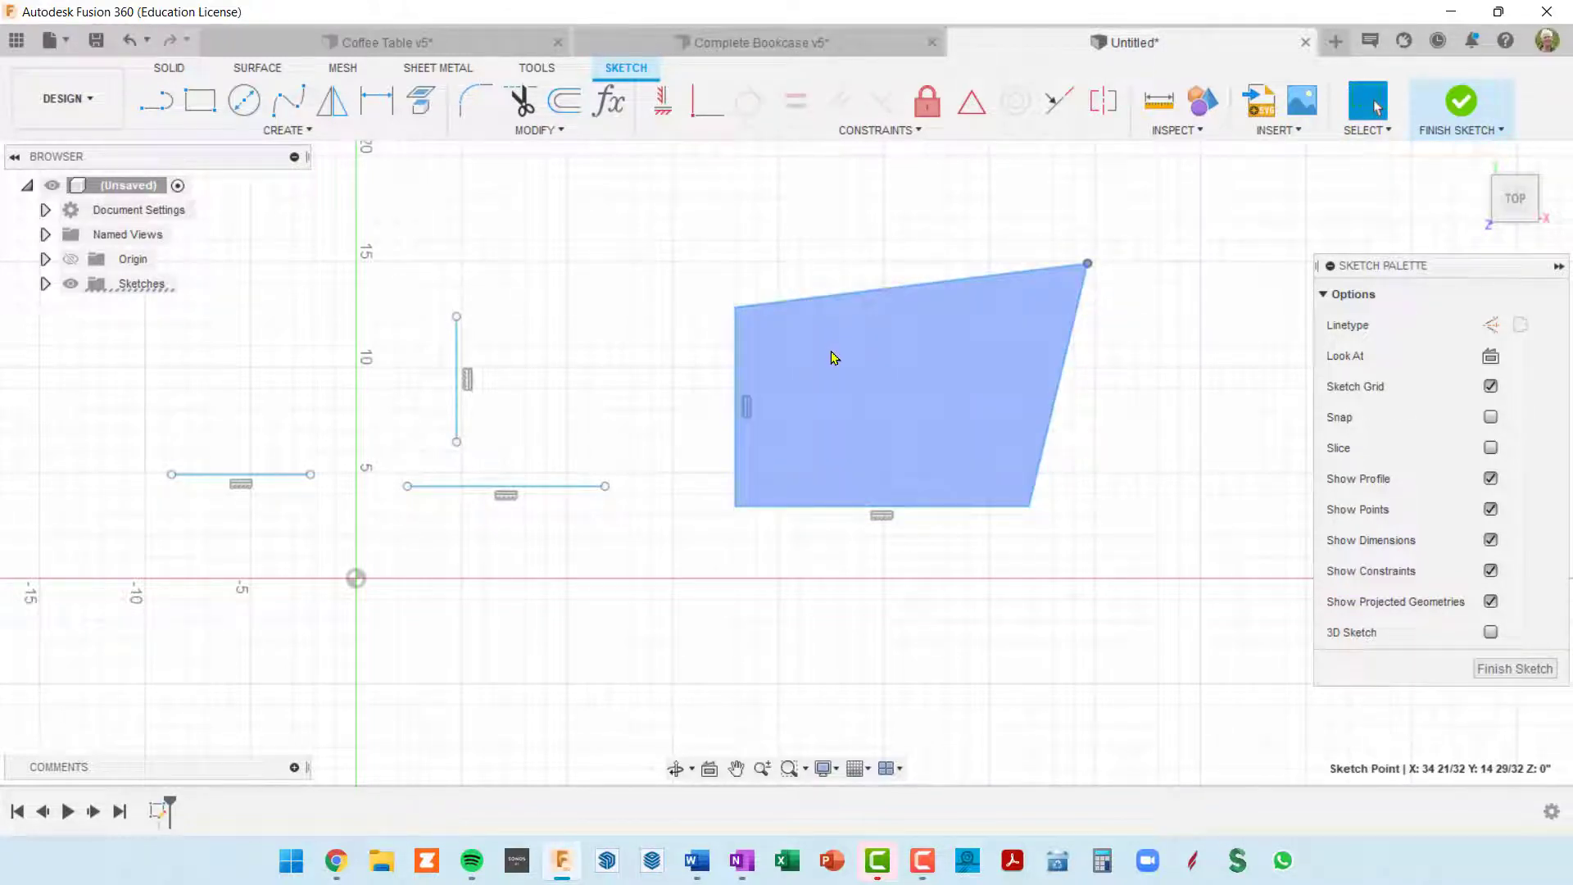
Step: Examine the coincident constraint at the skewed shape's upper right corner, the available constraint types, and the sides meeting there
left_click(1088, 271)
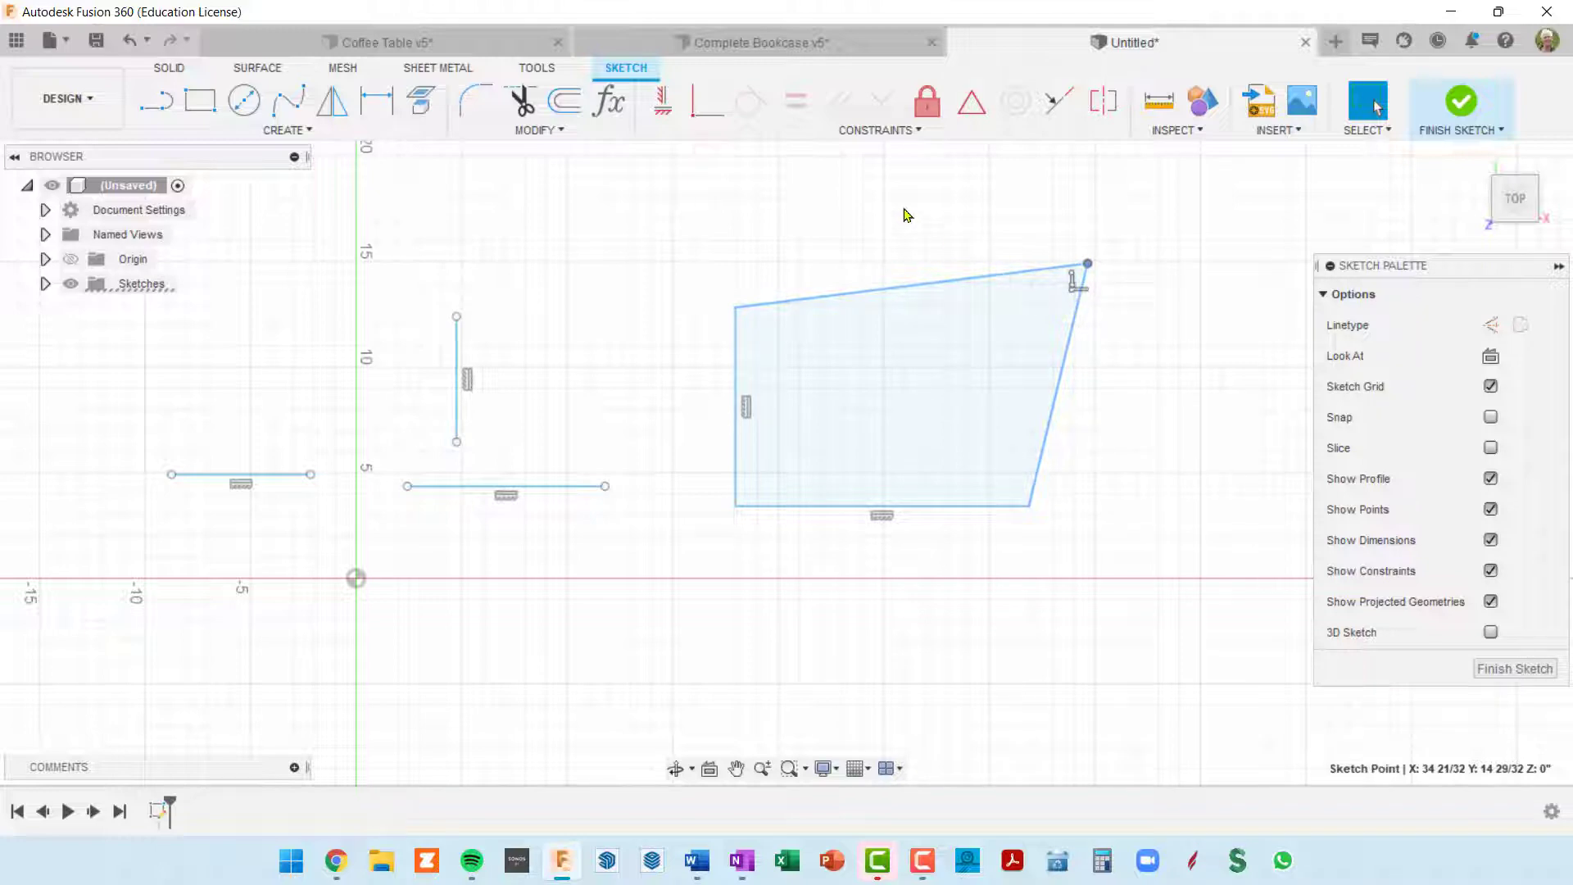
left_click(905, 128)
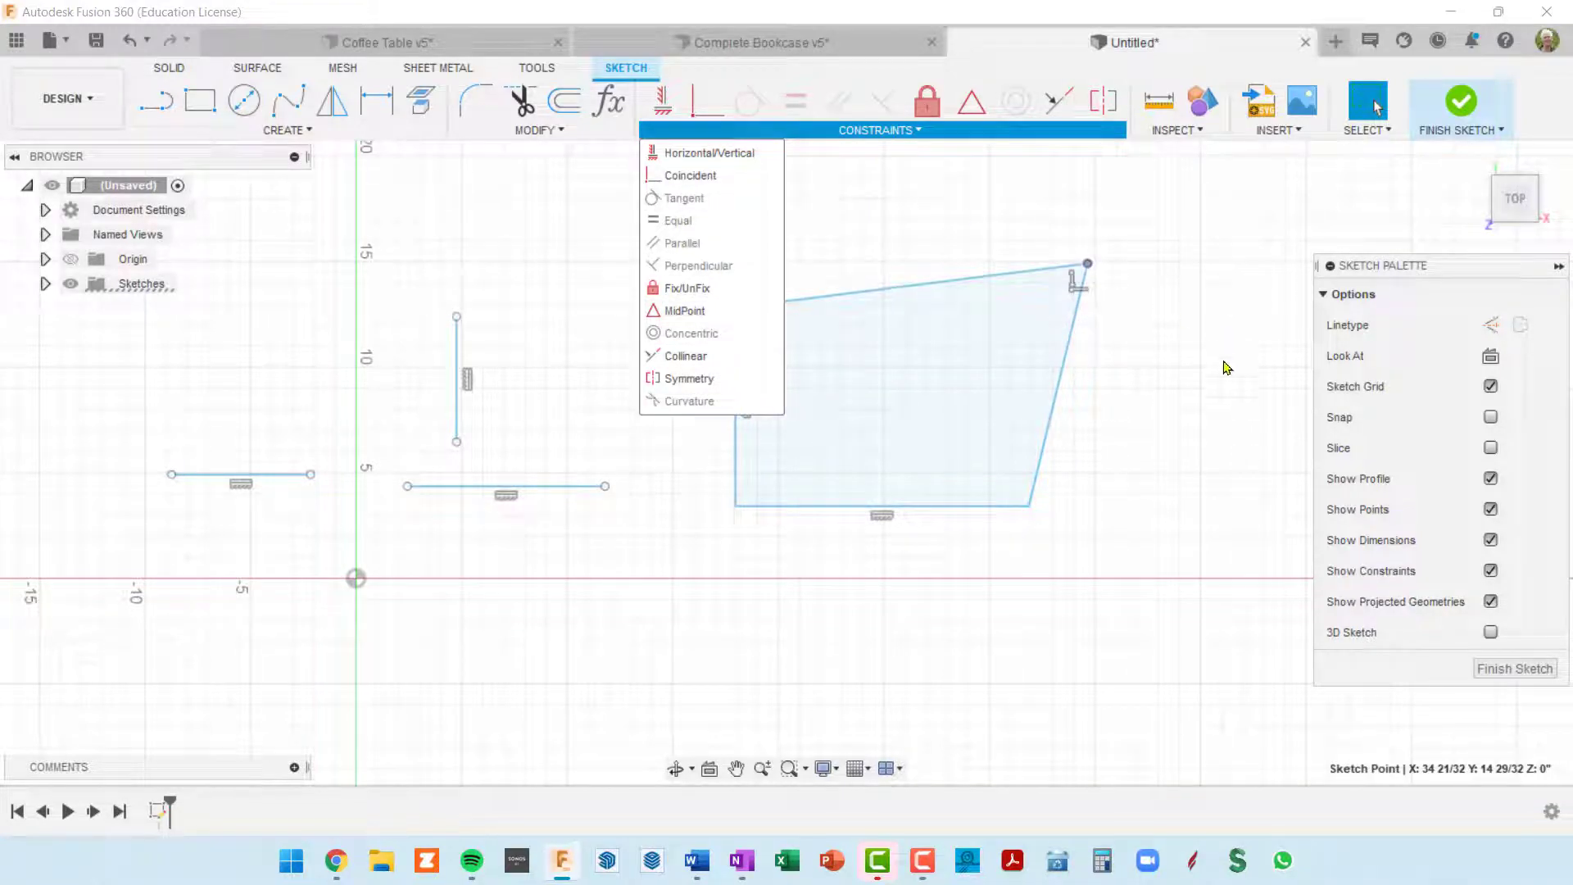
left_click(1190, 321)
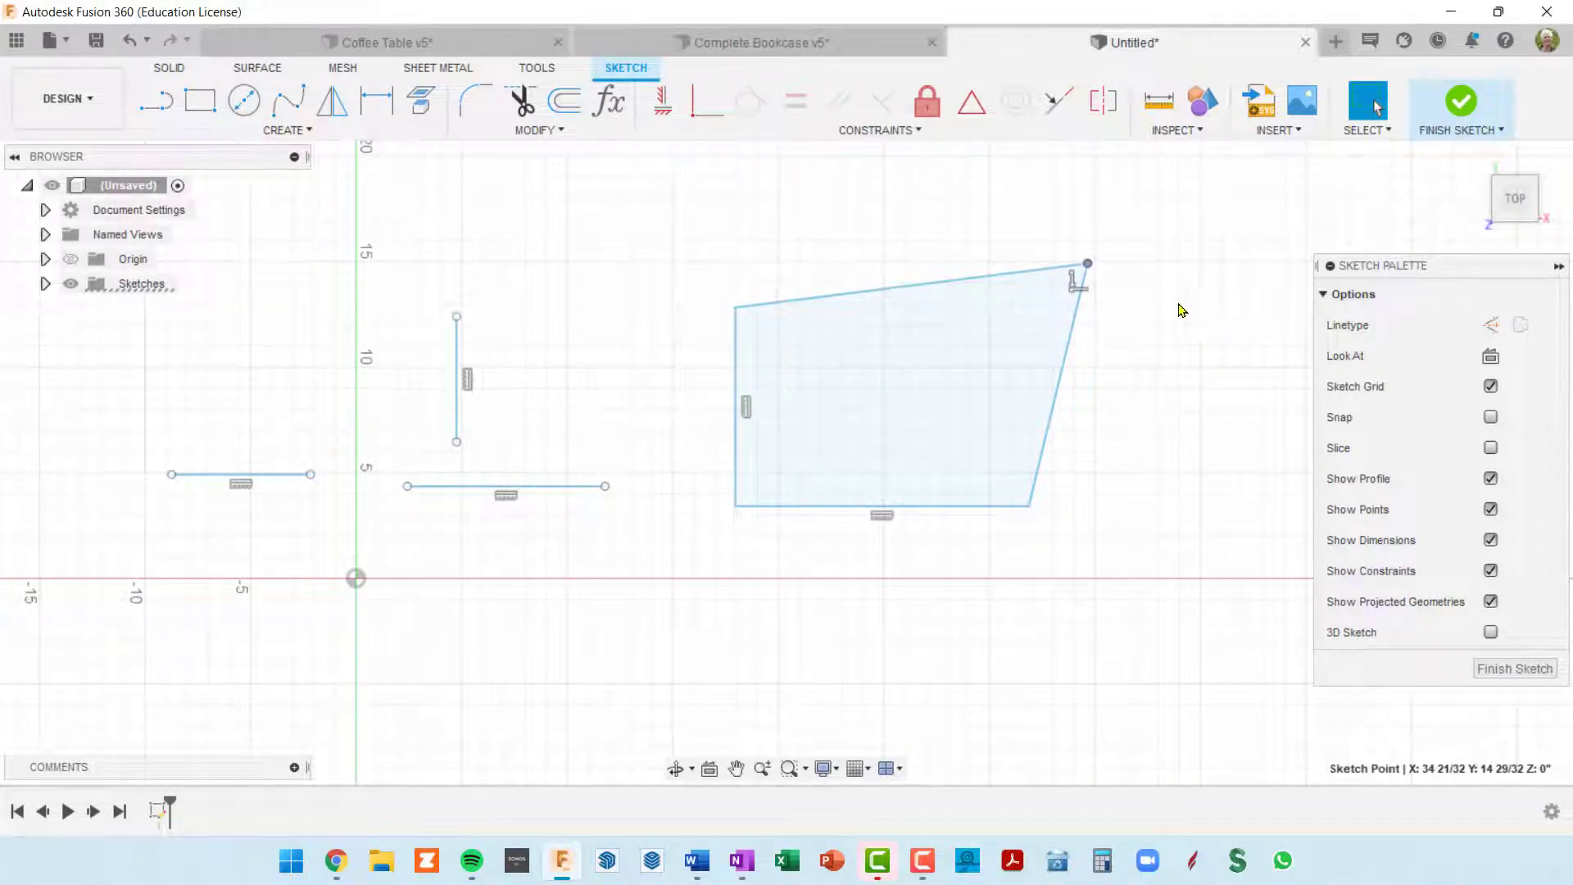
left_click(1073, 288)
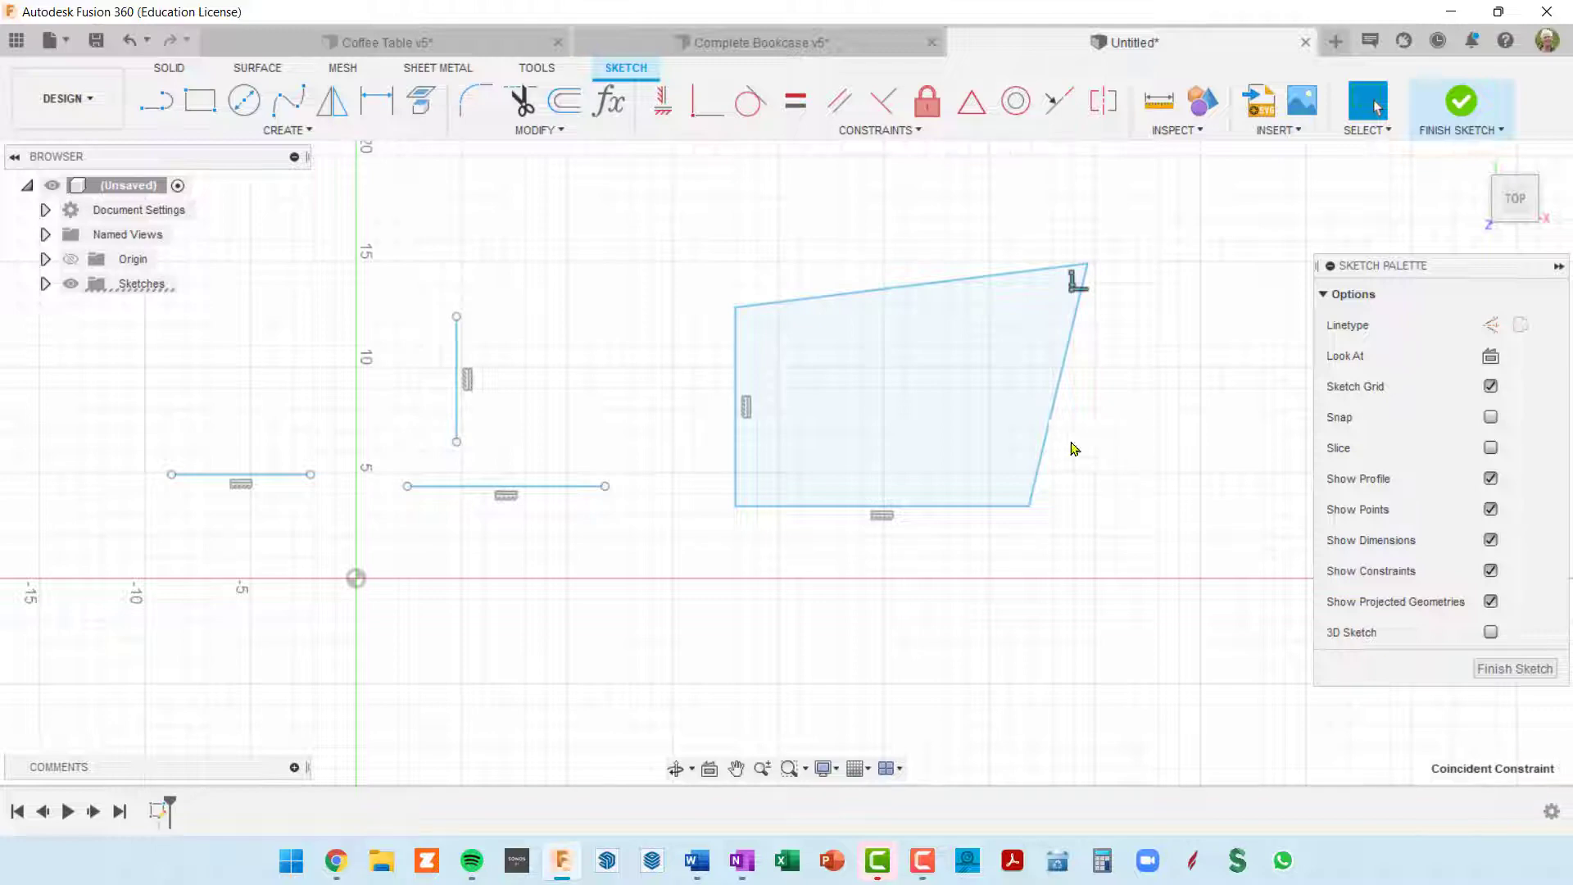
left_click(882, 516)
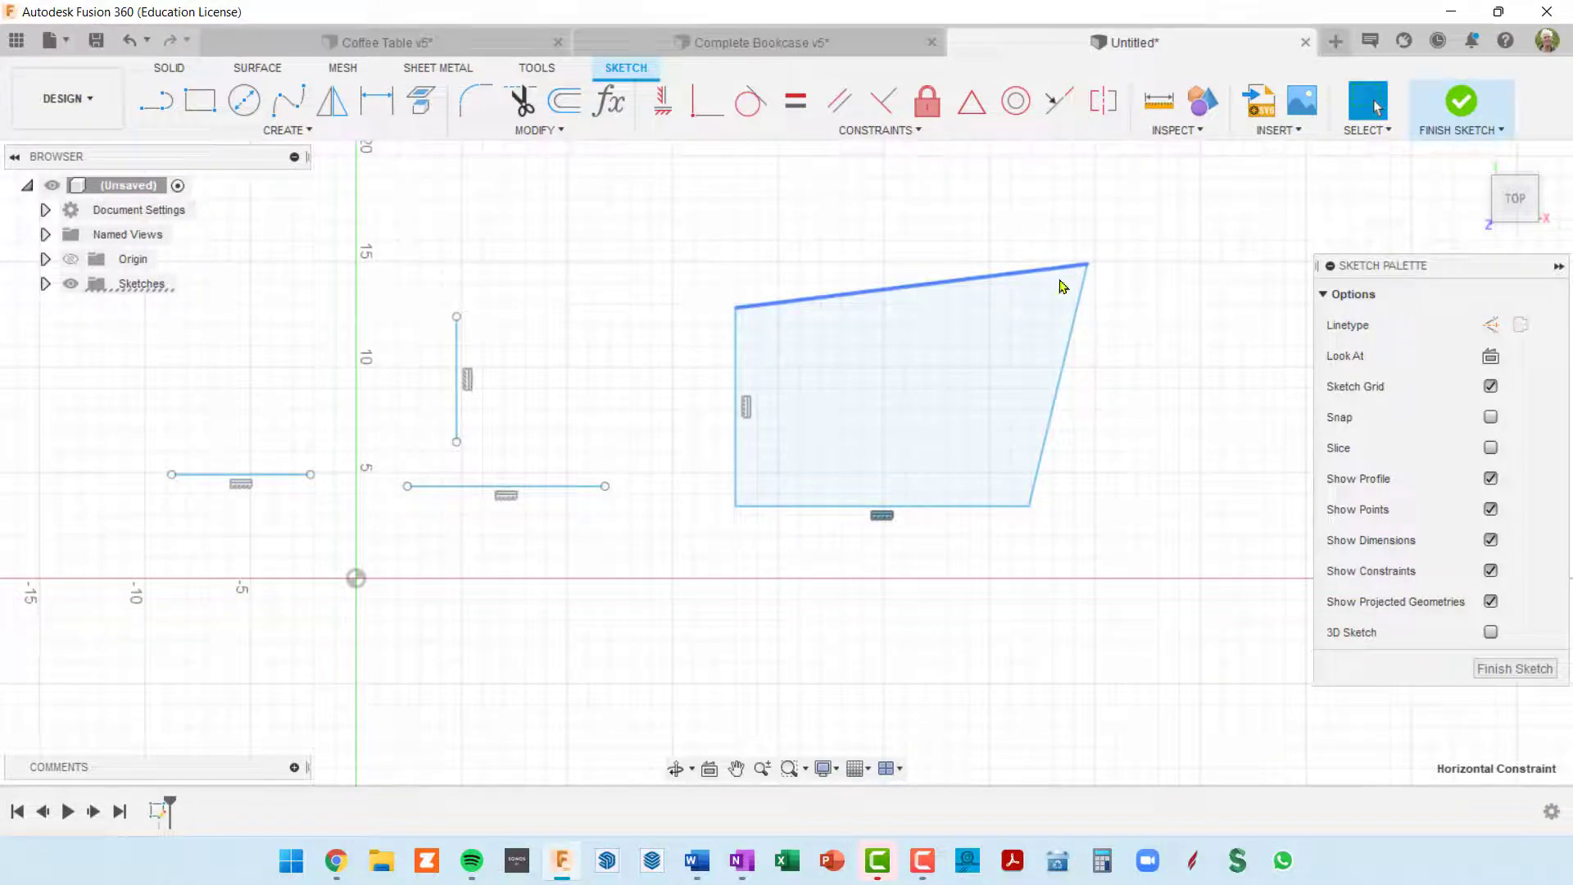
left_click(861, 348)
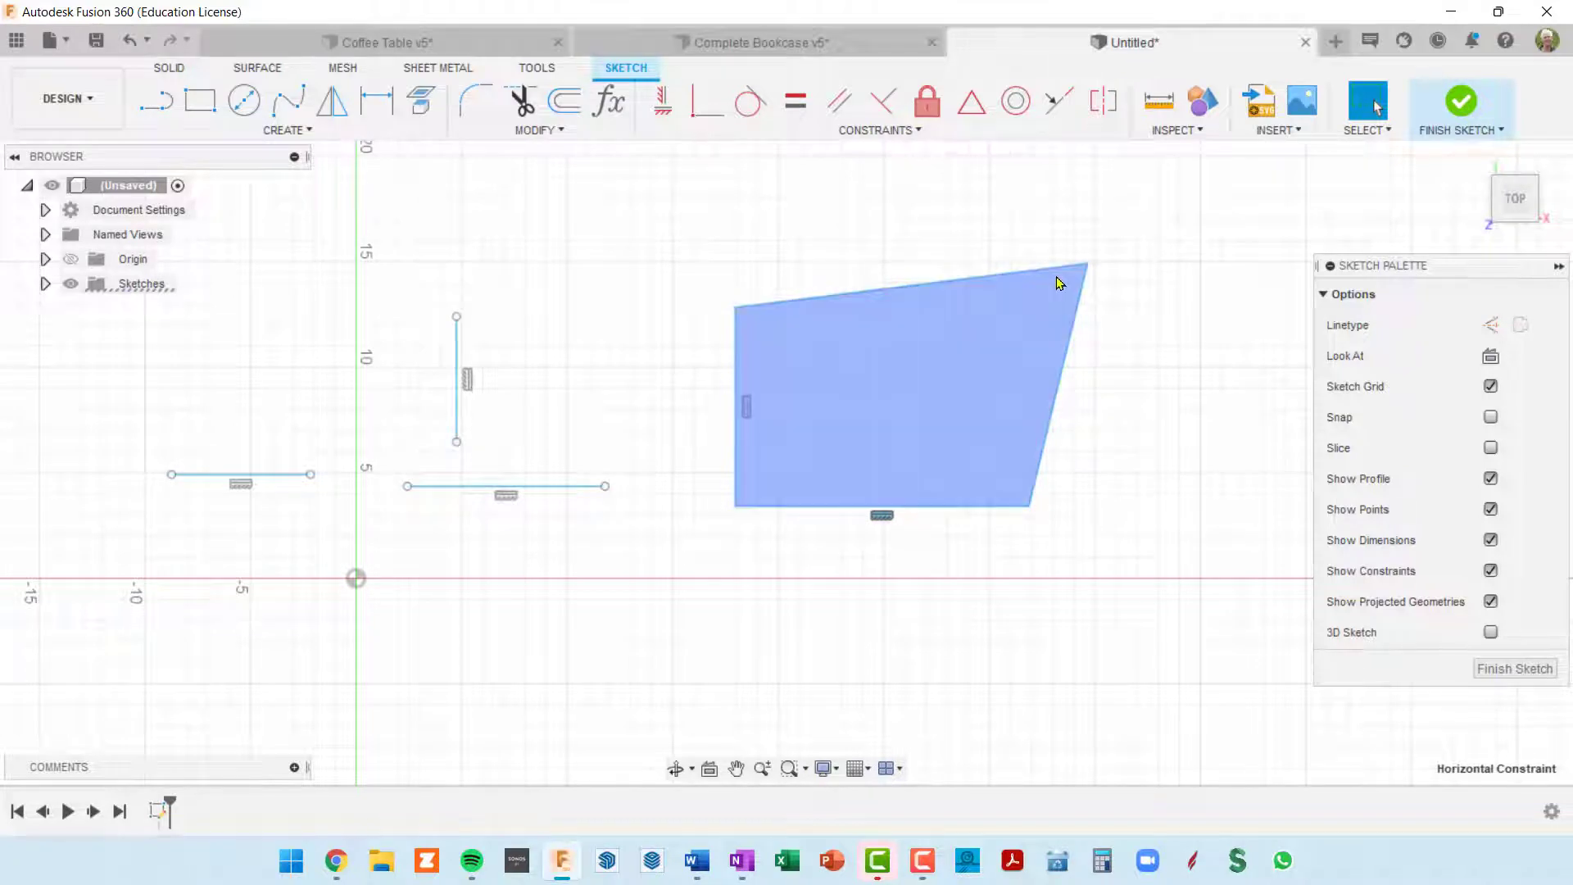
mouse_move(1087, 266)
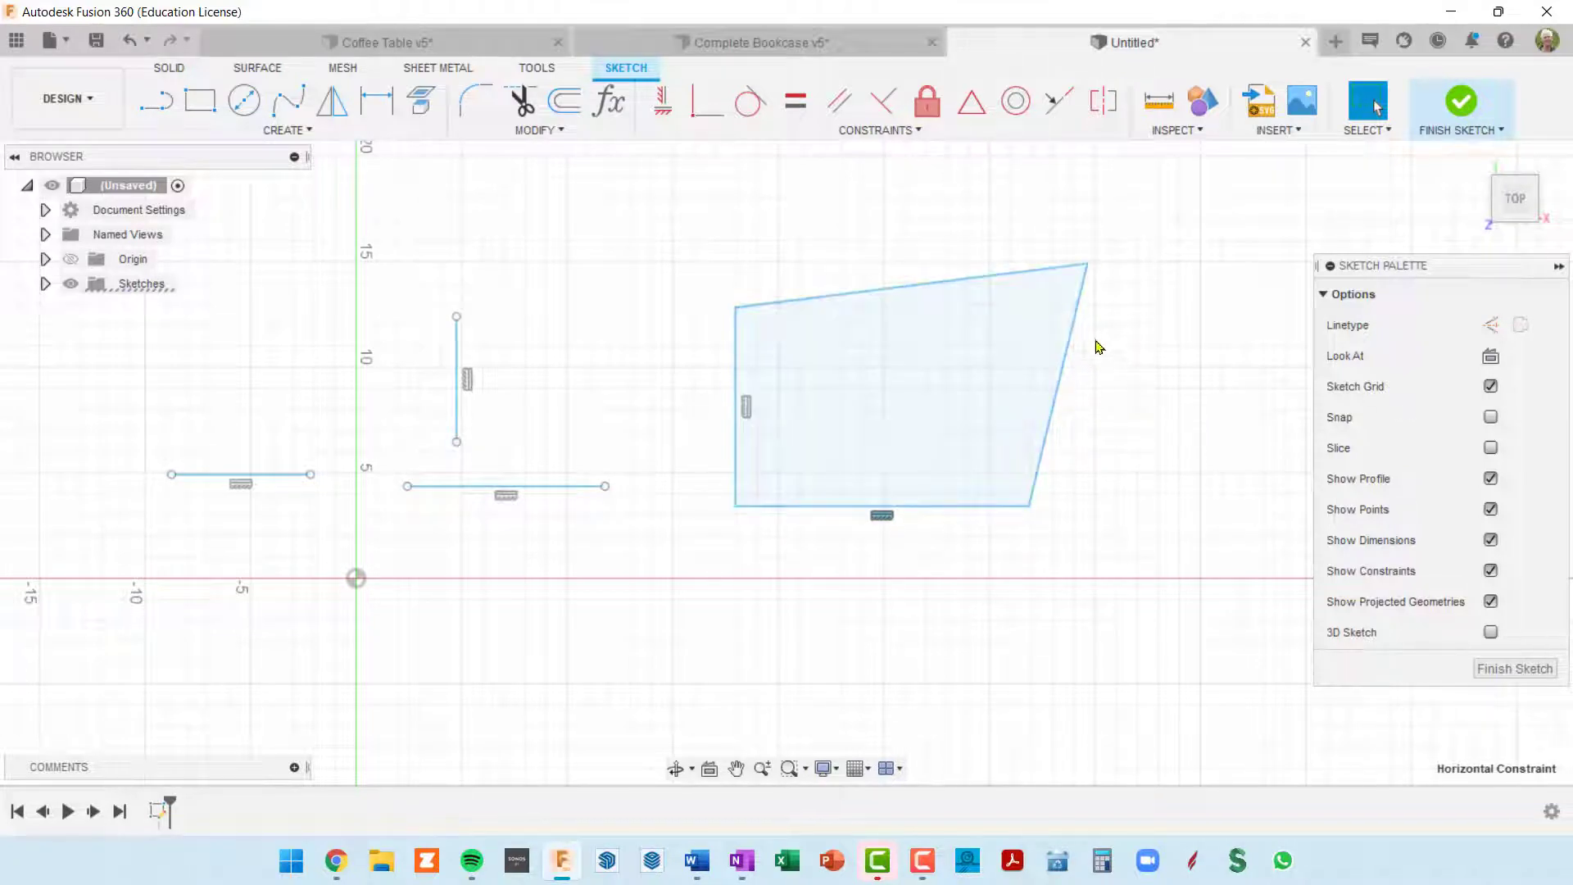
left_click(1088, 264)
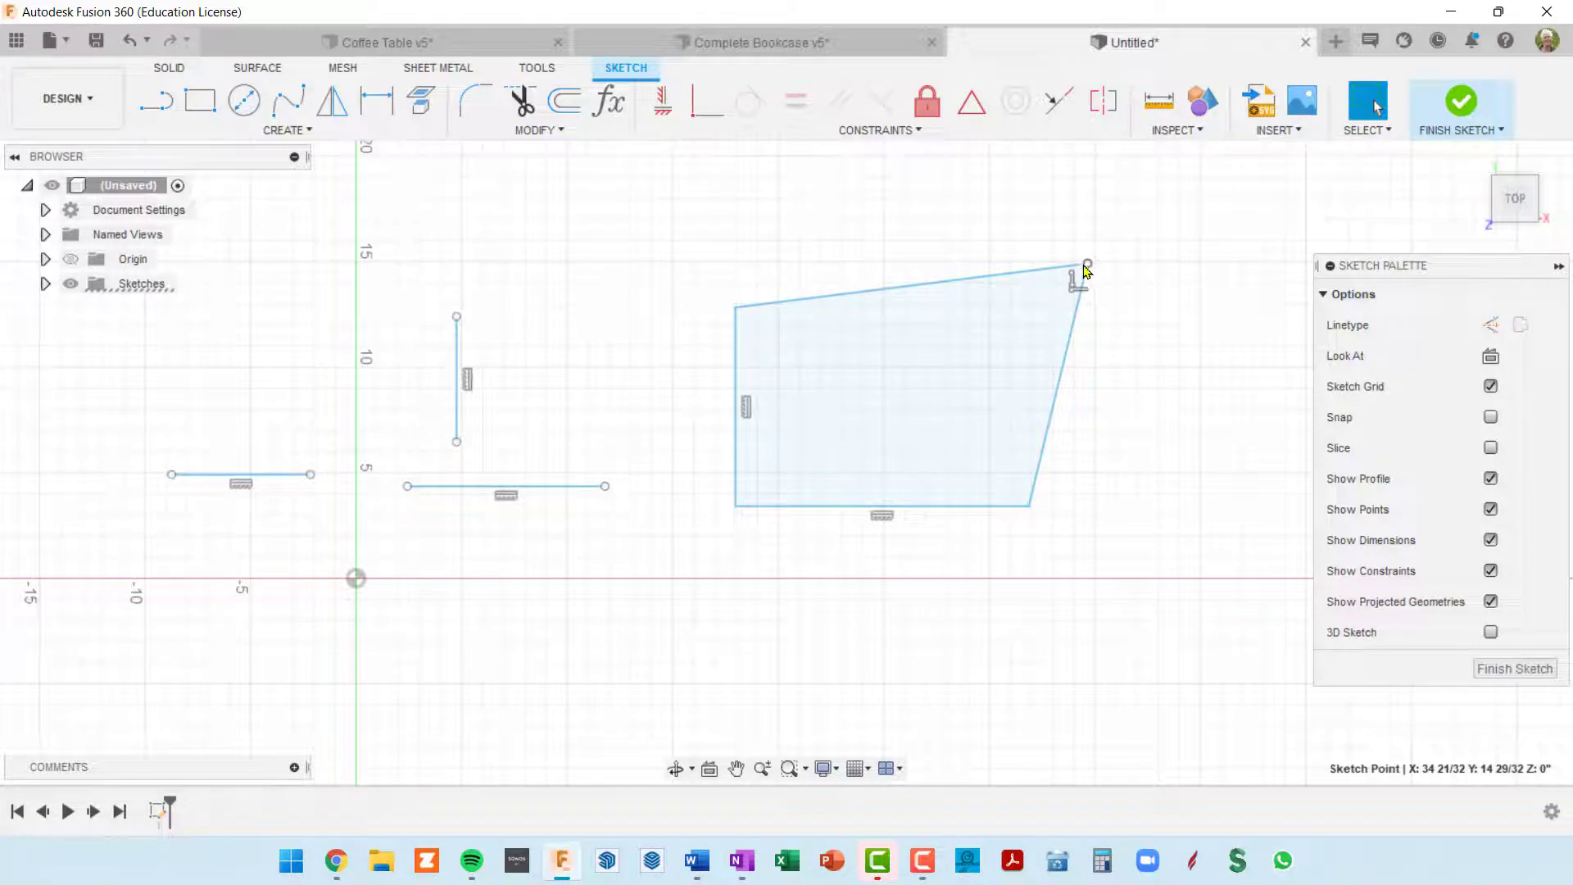
scroll(1086, 271, "up", 5)
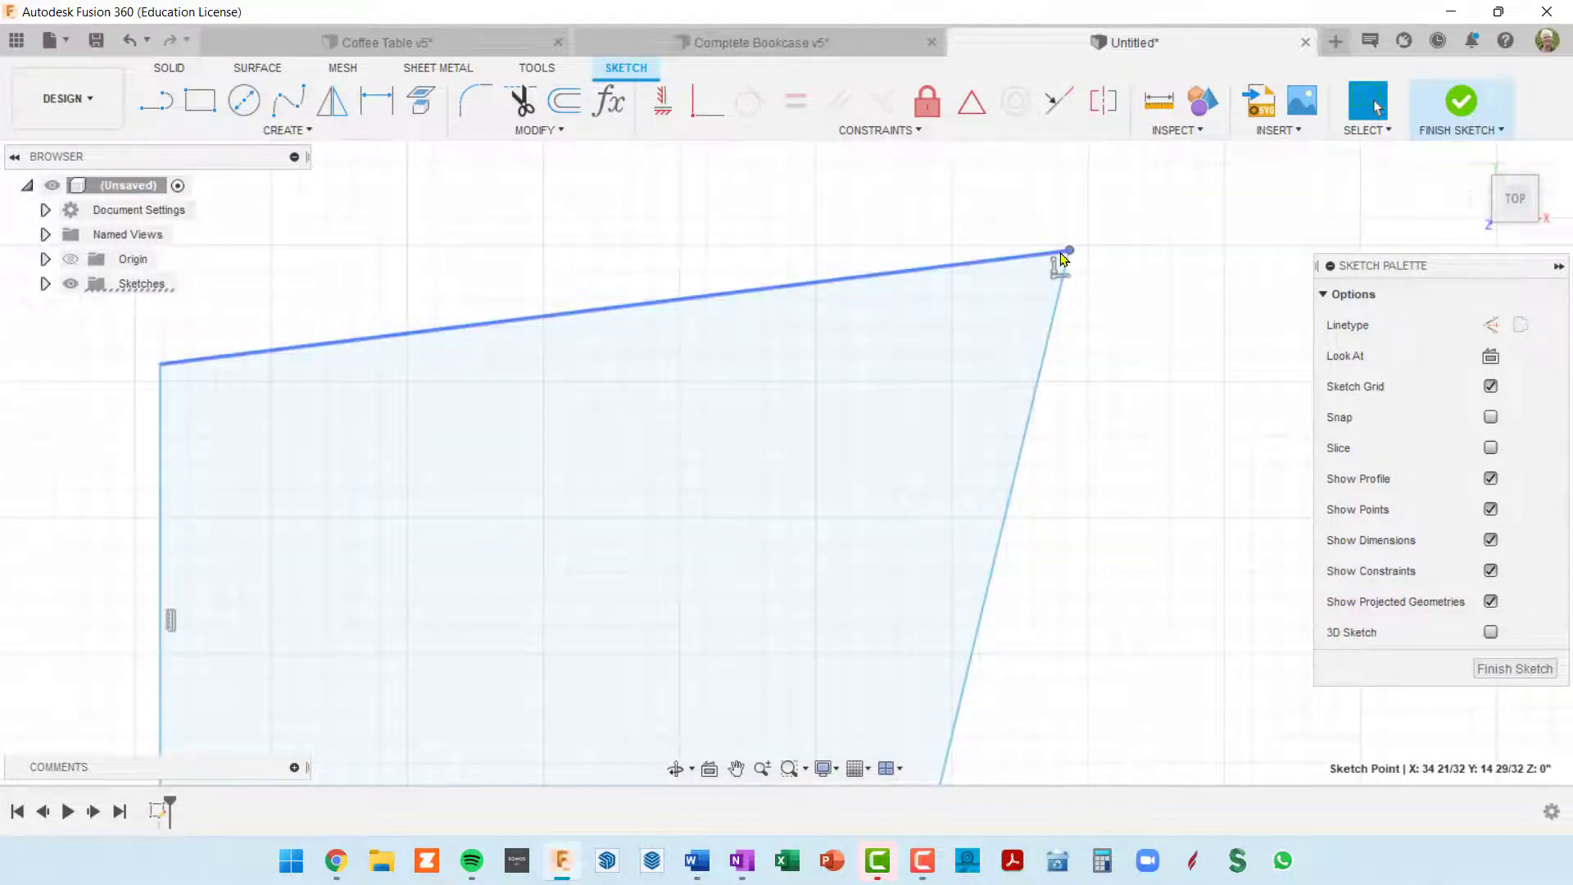
left_click(1047, 345)
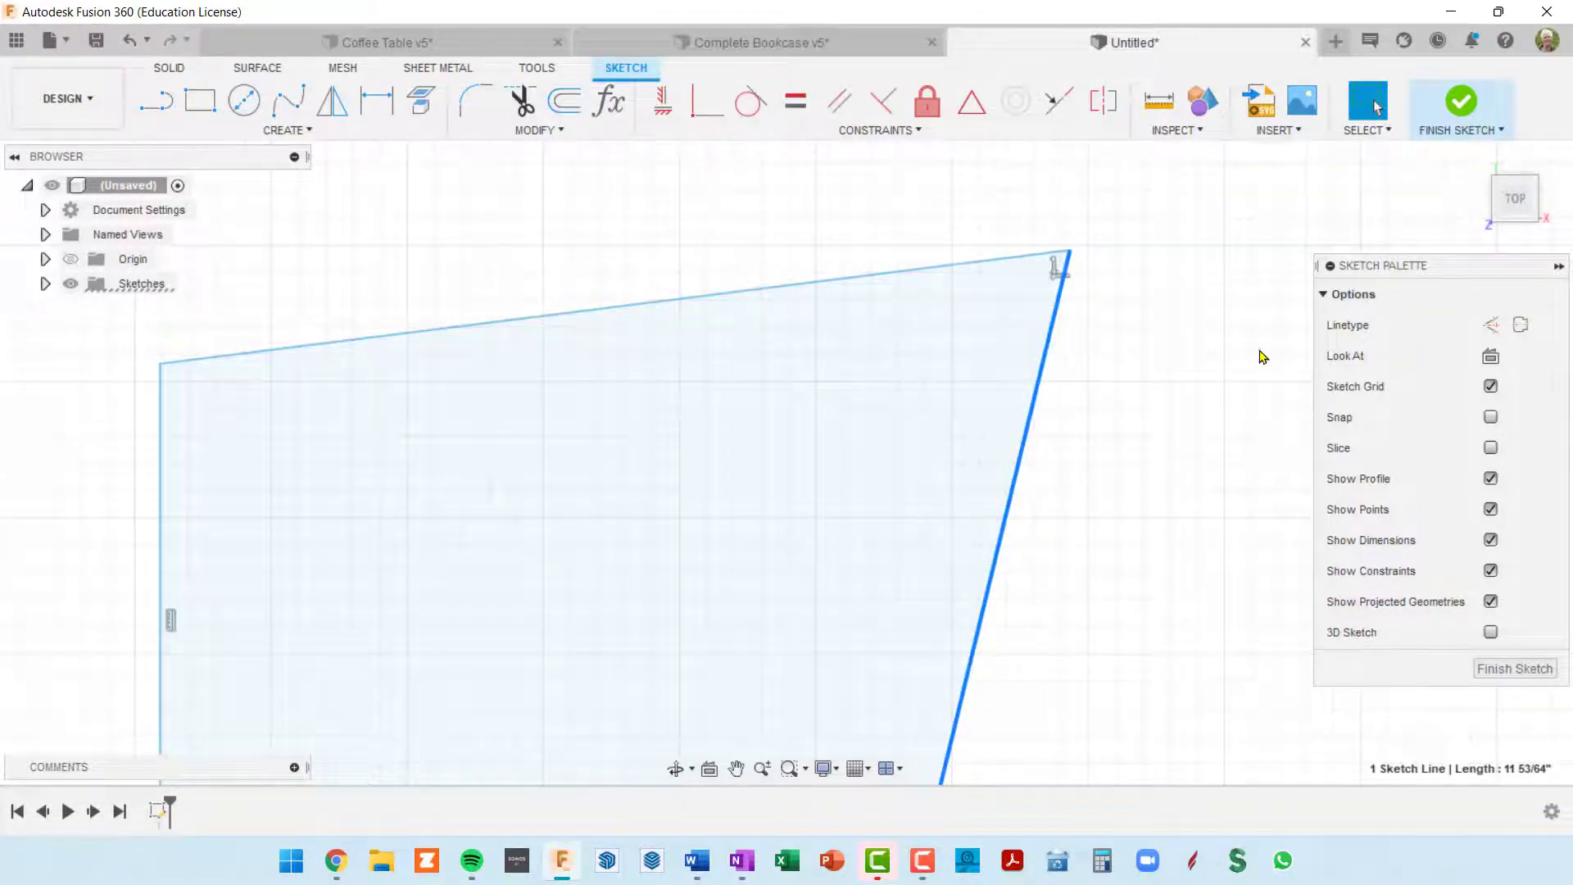
left_click(1185, 339)
left_click(982, 263)
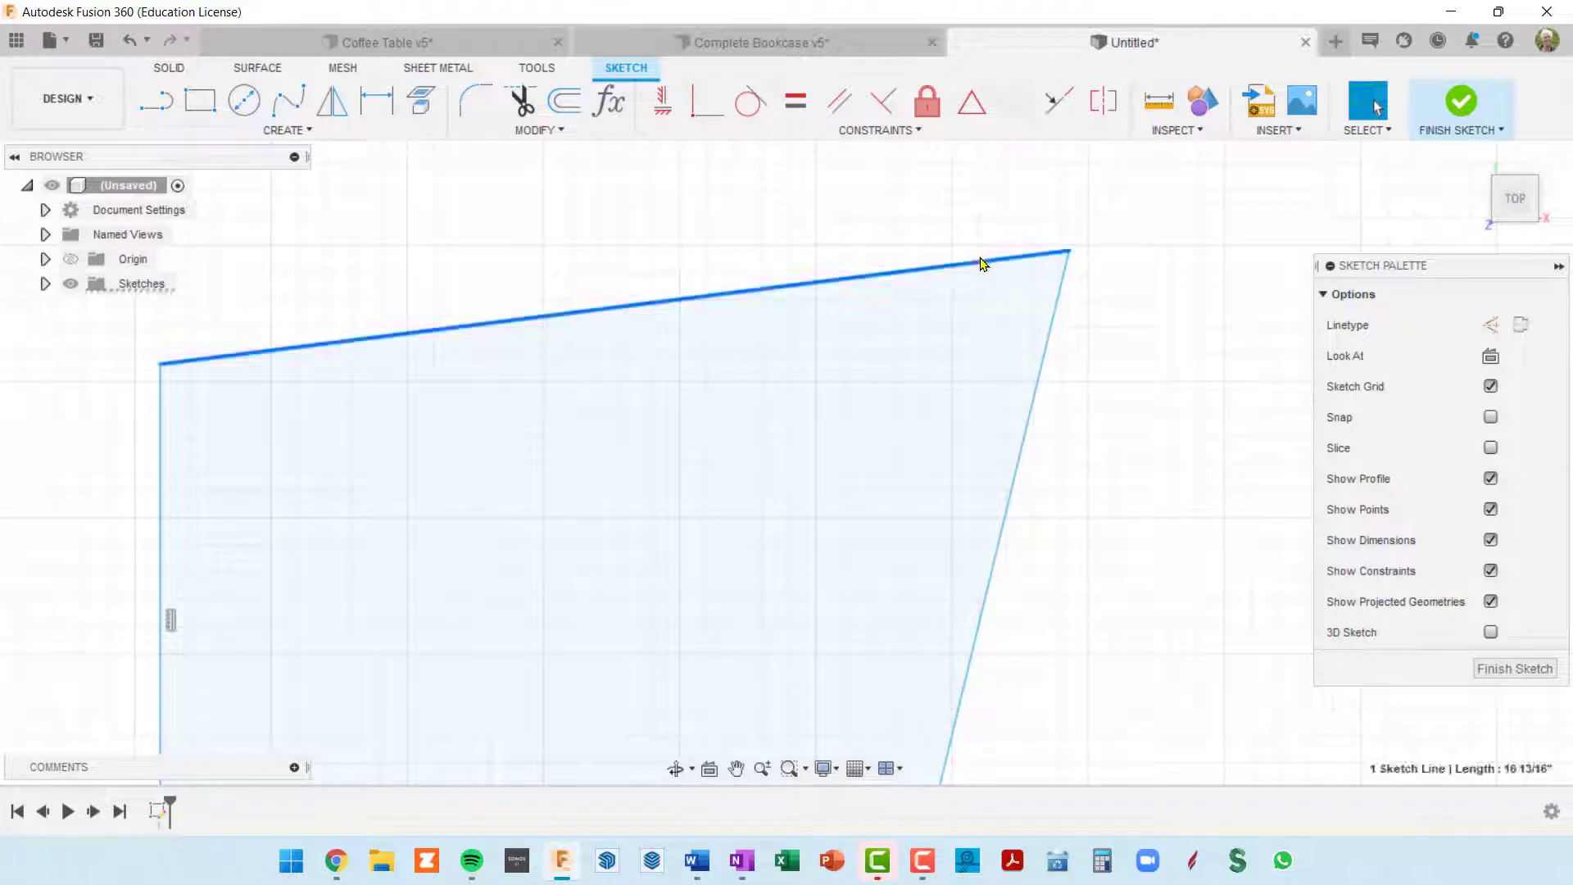
scroll(975, 263, "down", 2)
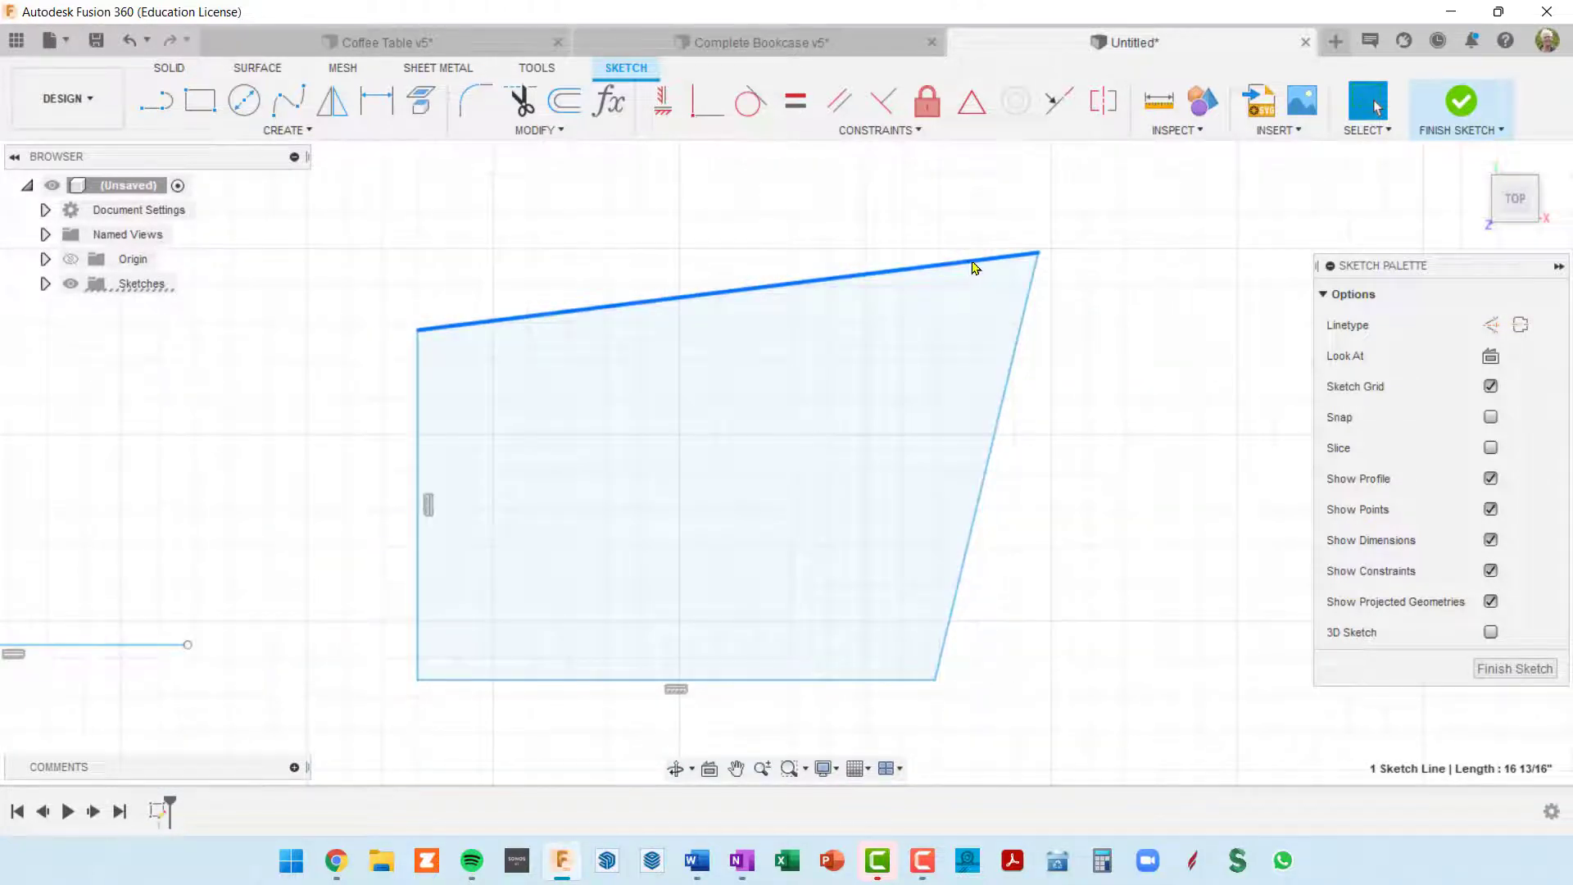
Step: Delete the coincident constraint at the upper right corner and pull the top and right sloping sides apart
left_click(1040, 255)
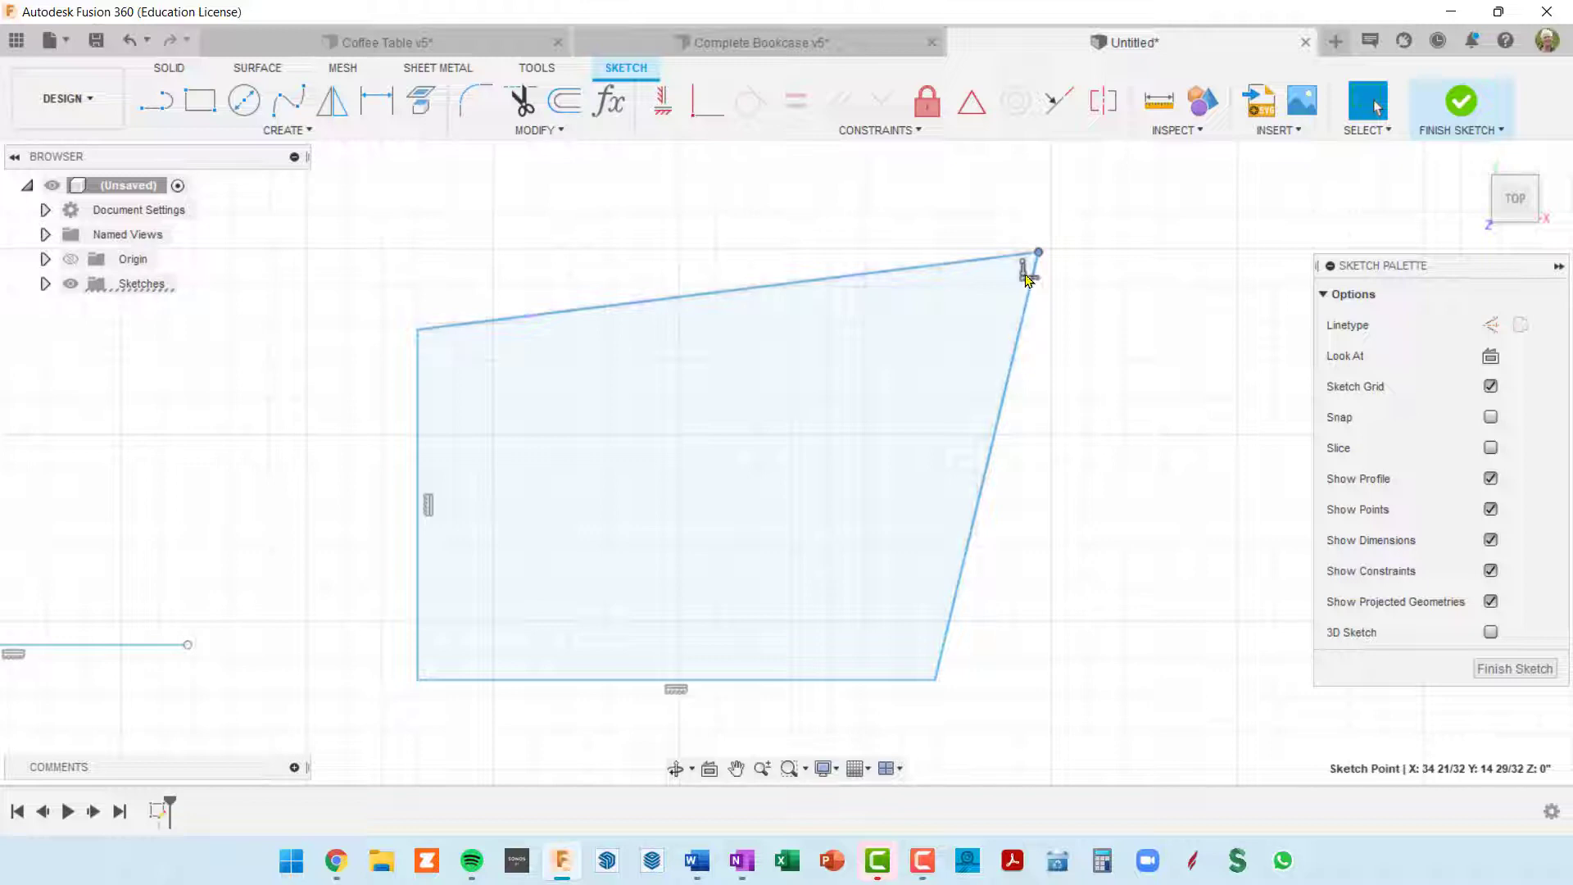
left_click(1024, 275)
key("Delete")
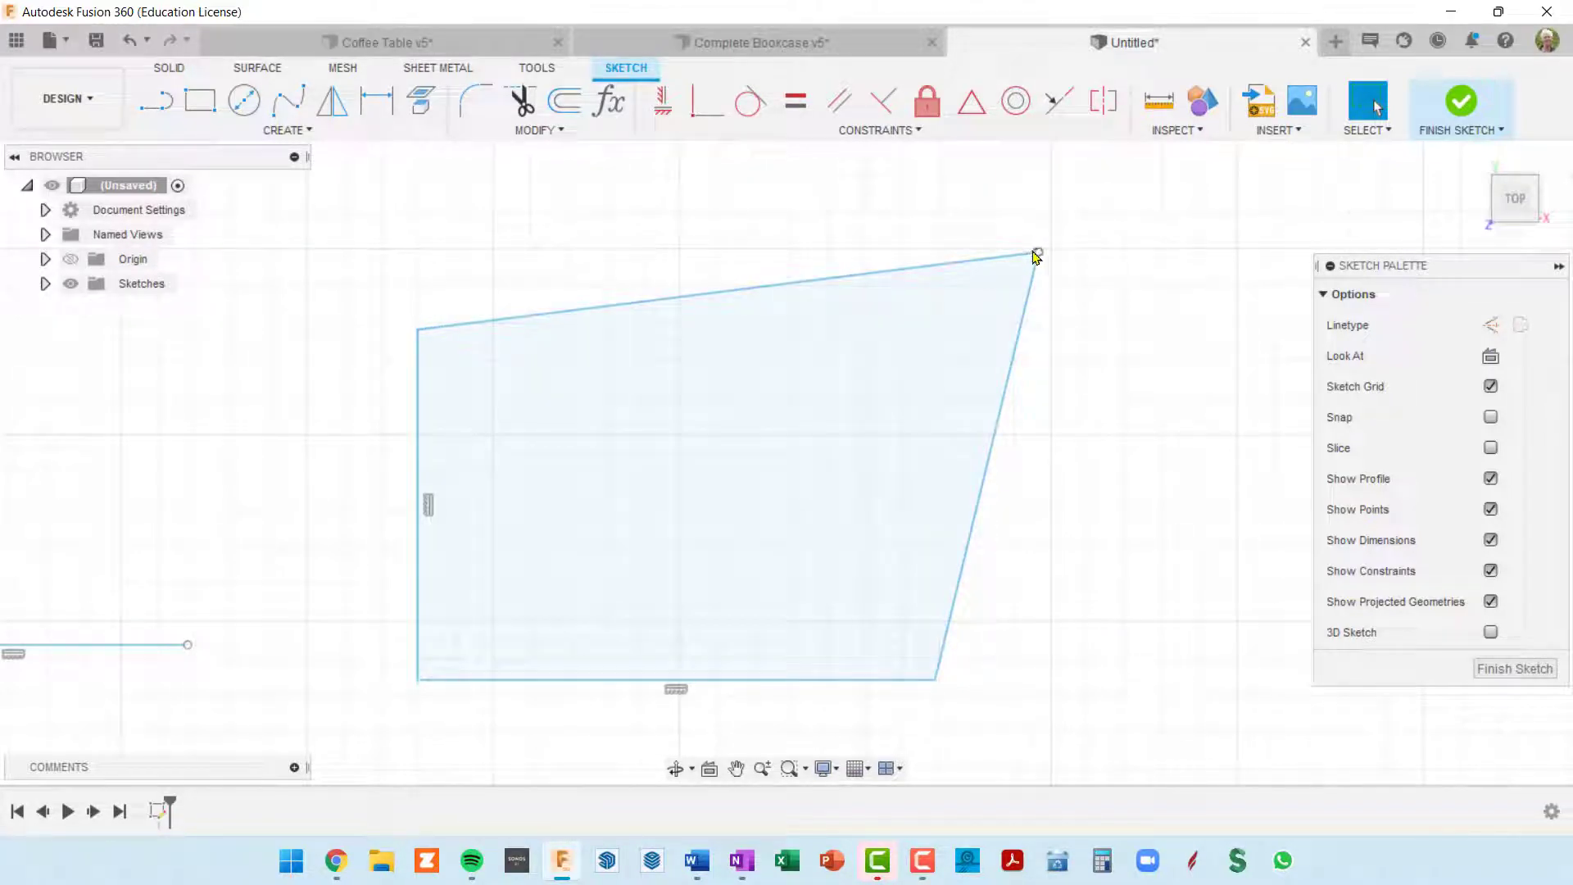
mouse_move(1022, 255)
left_mouse_down()
mouse_move(944, 184)
mouse_move(811, 194)
mouse_move(729, 281)
mouse_move(835, 279)
mouse_move(920, 205)
left_mouse_up()
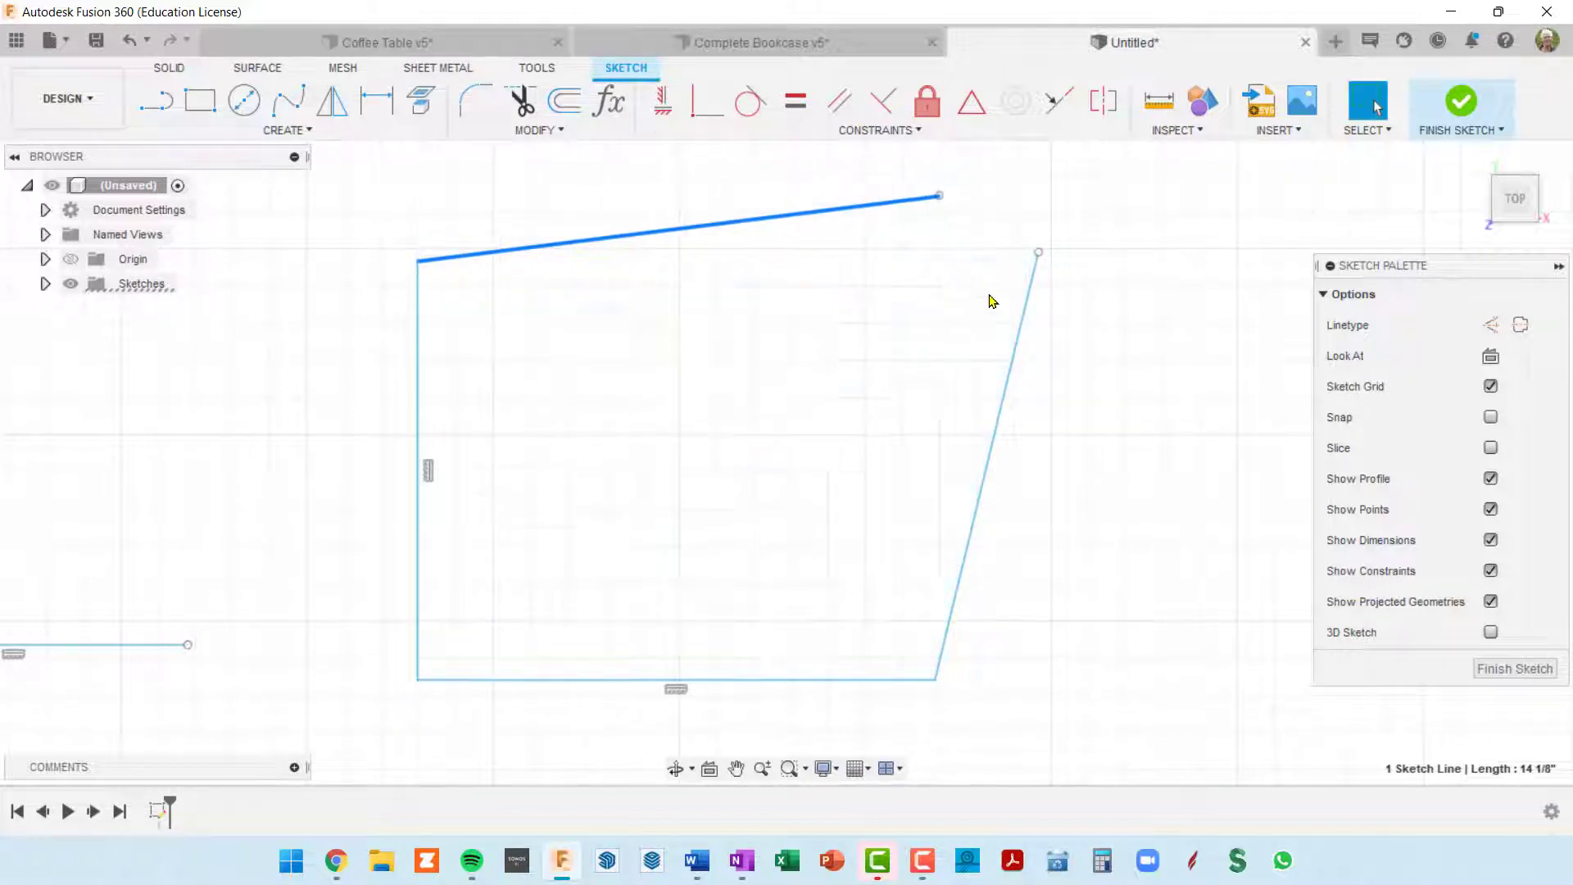
mouse_move(1025, 333)
left_mouse_down()
mouse_move(1207, 418)
mouse_move(1152, 404)
mouse_move(958, 426)
mouse_move(1173, 345)
mouse_move(1155, 414)
mouse_move(1100, 375)
mouse_move(1113, 389)
mouse_move(1124, 312)
left_mouse_up()
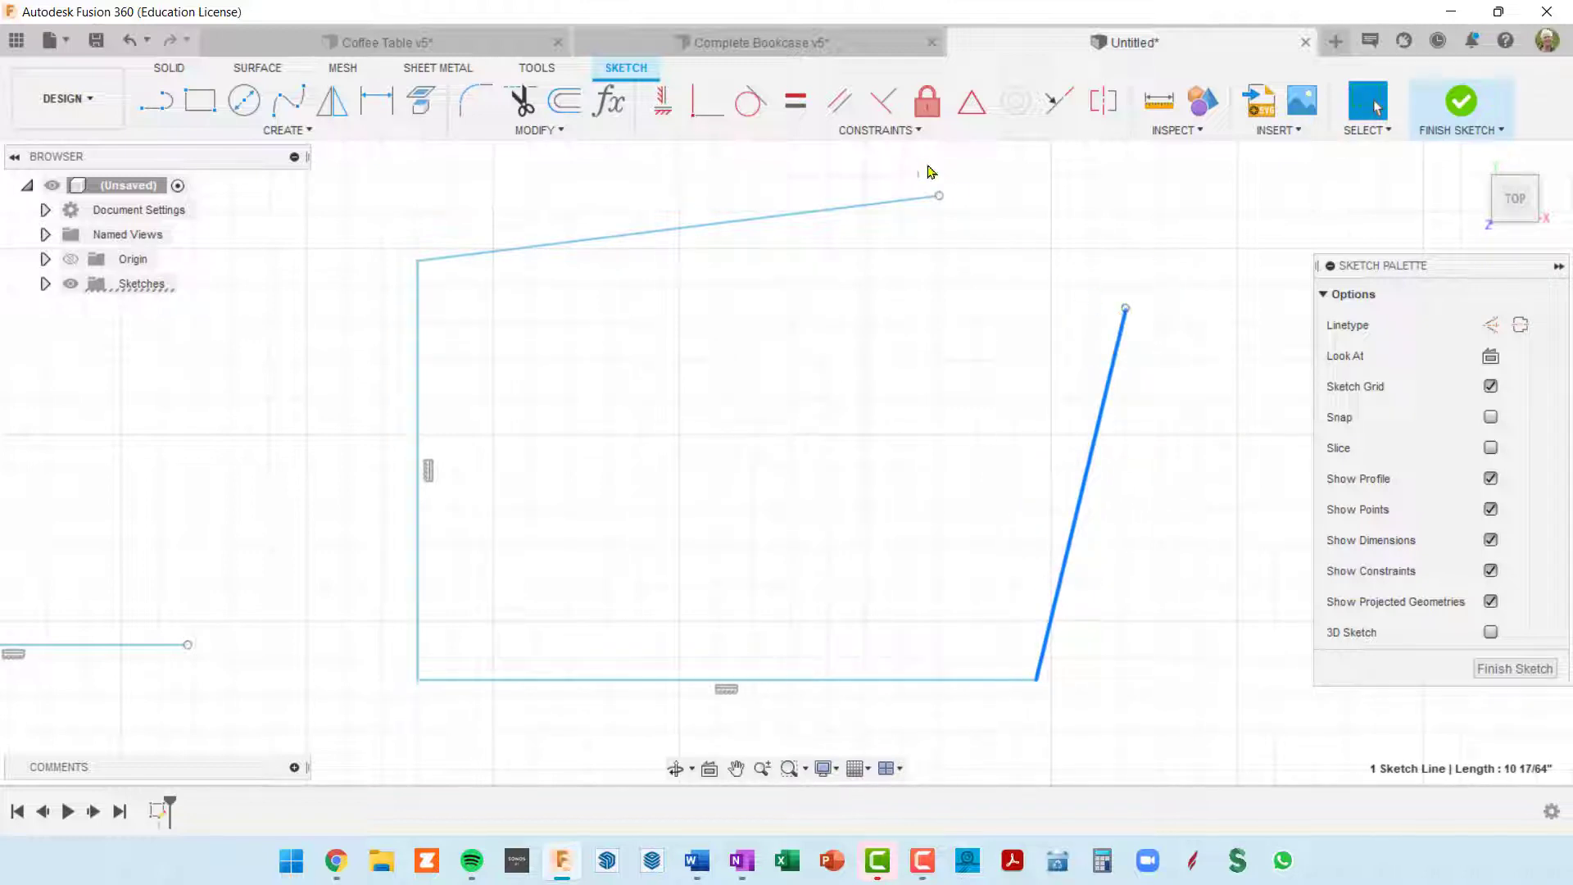
Step: Apply Coincident constraints to rejoin the open end point of the top side with the upper end point of the right sloping side
left_click(702, 114)
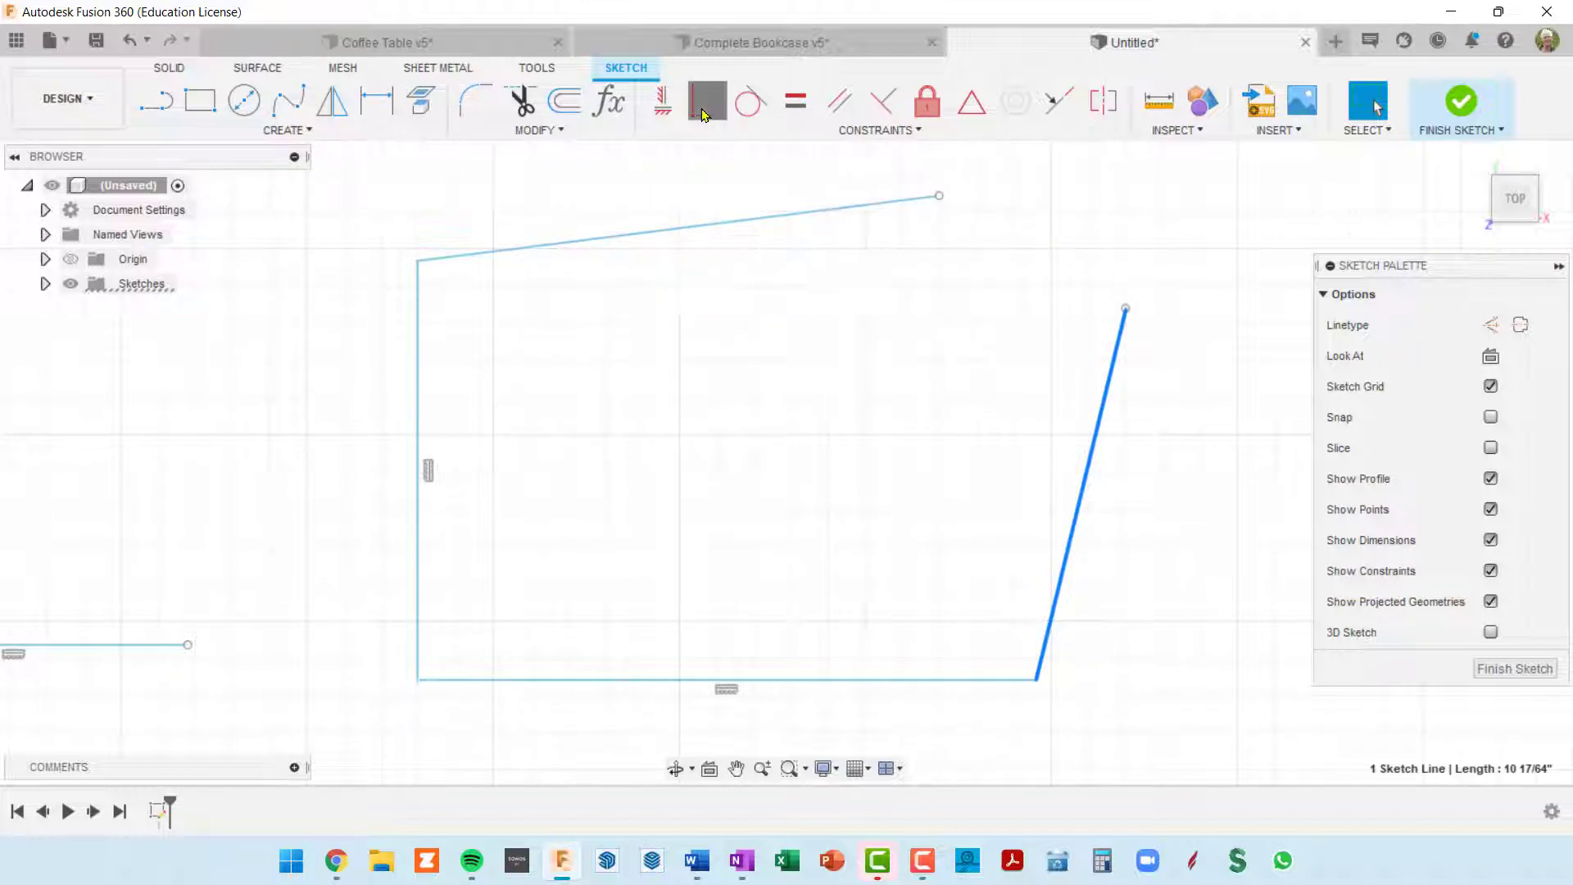
left_click(938, 197)
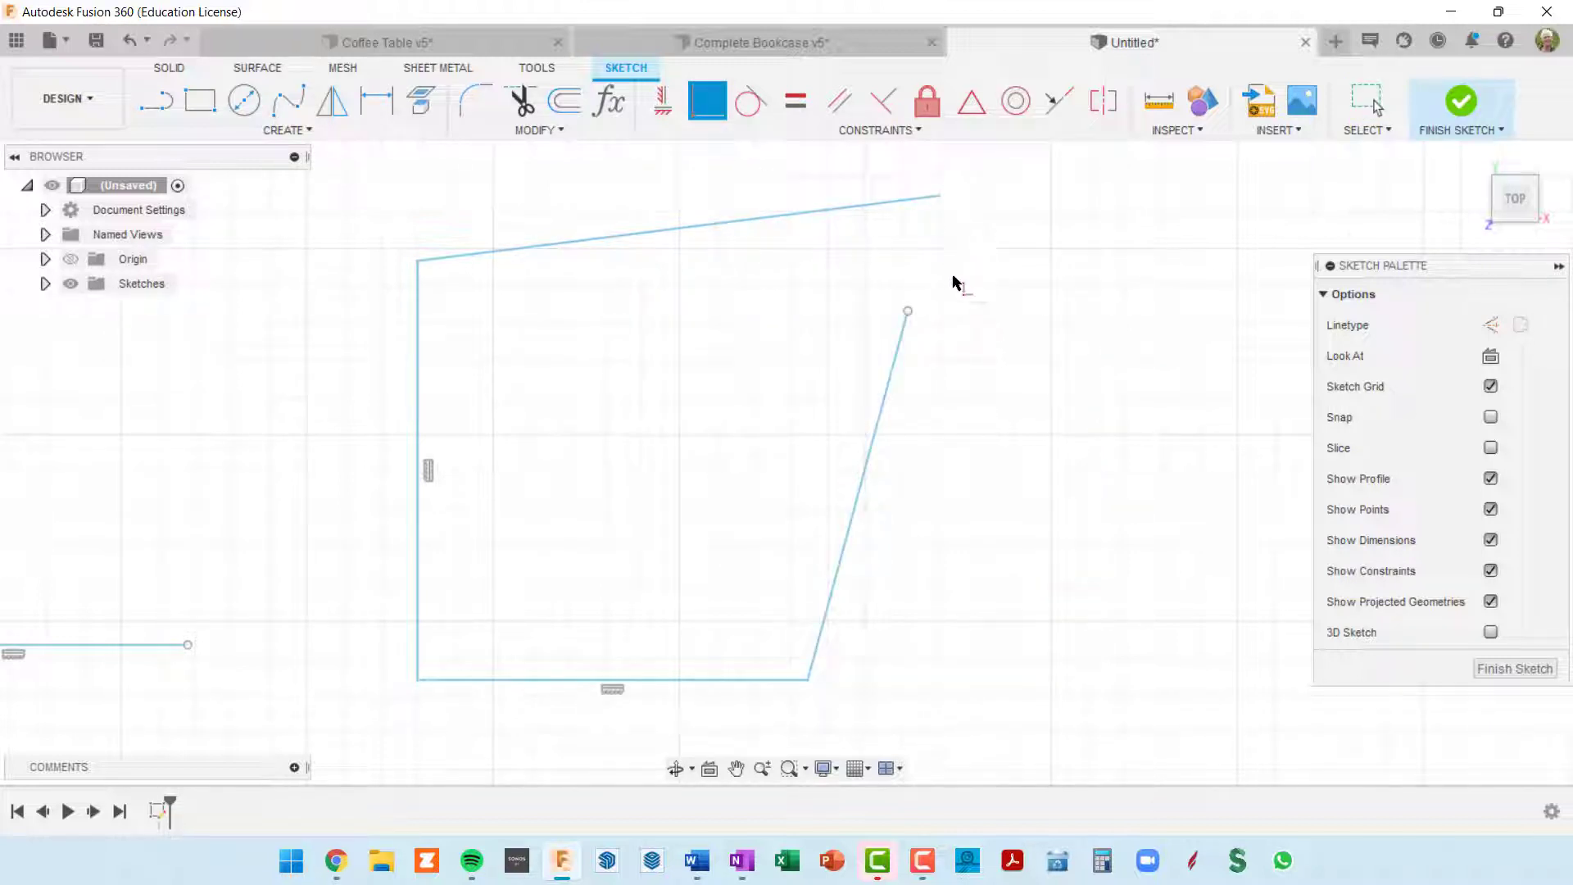
left_click(910, 317)
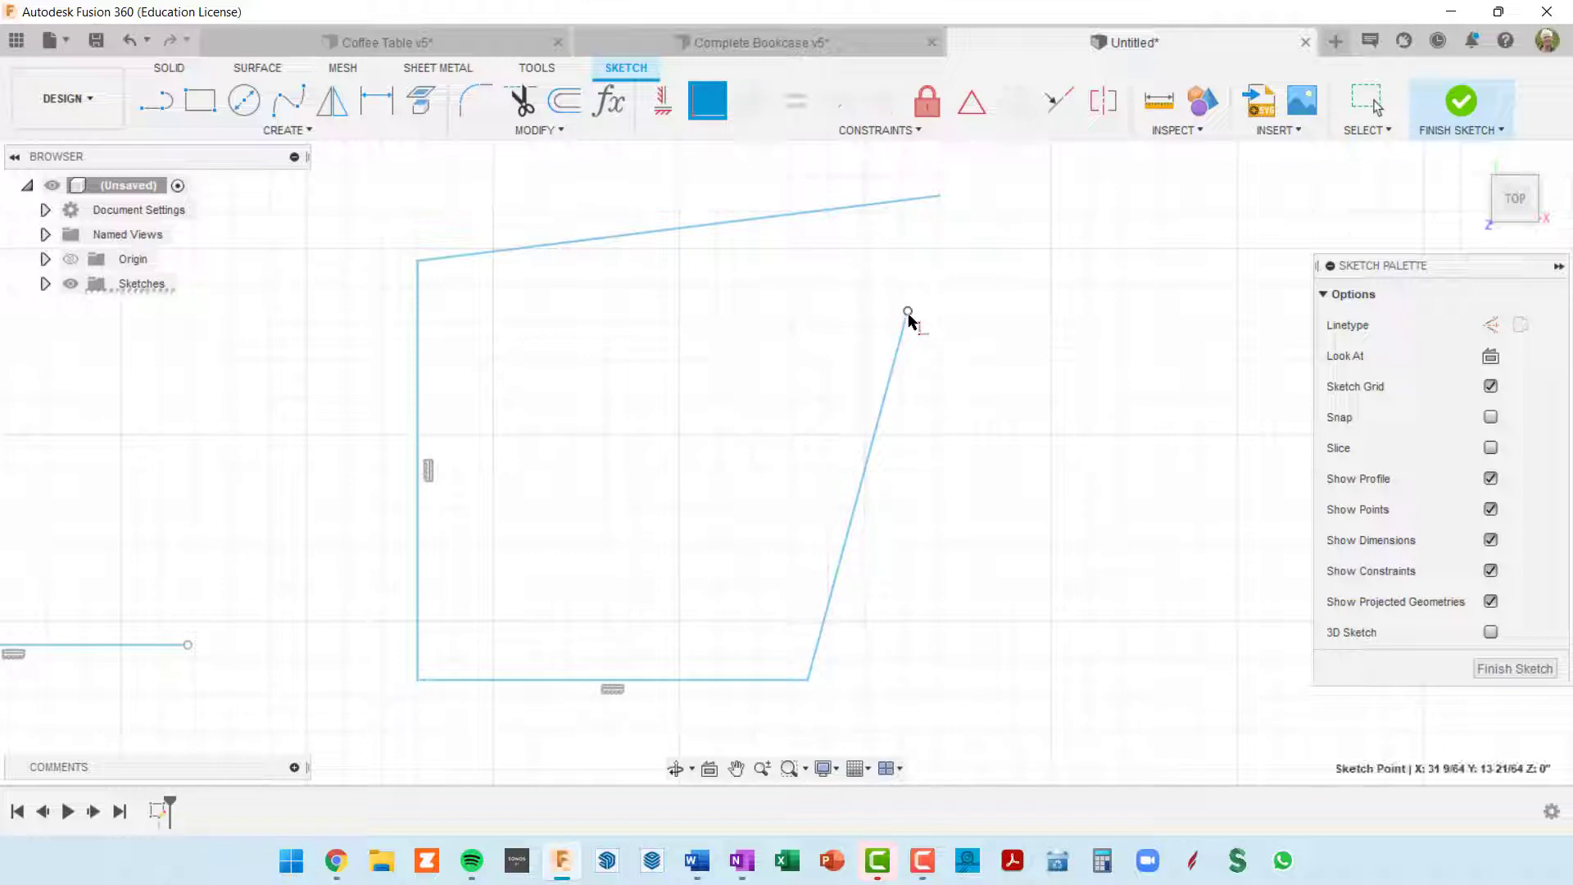
left_click(939, 196)
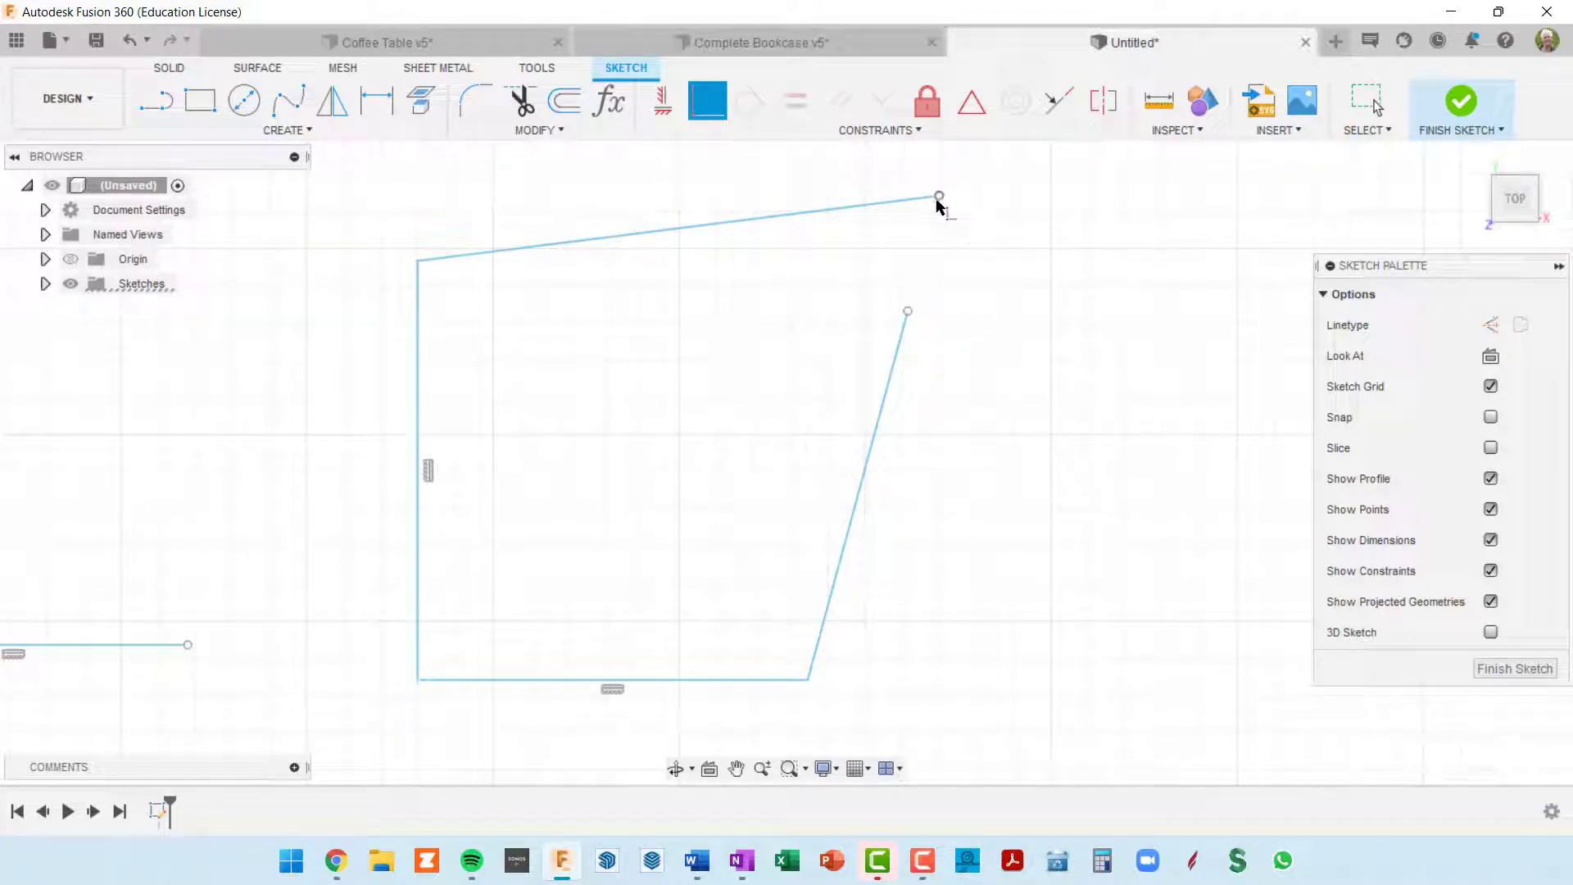
left_click(908, 313)
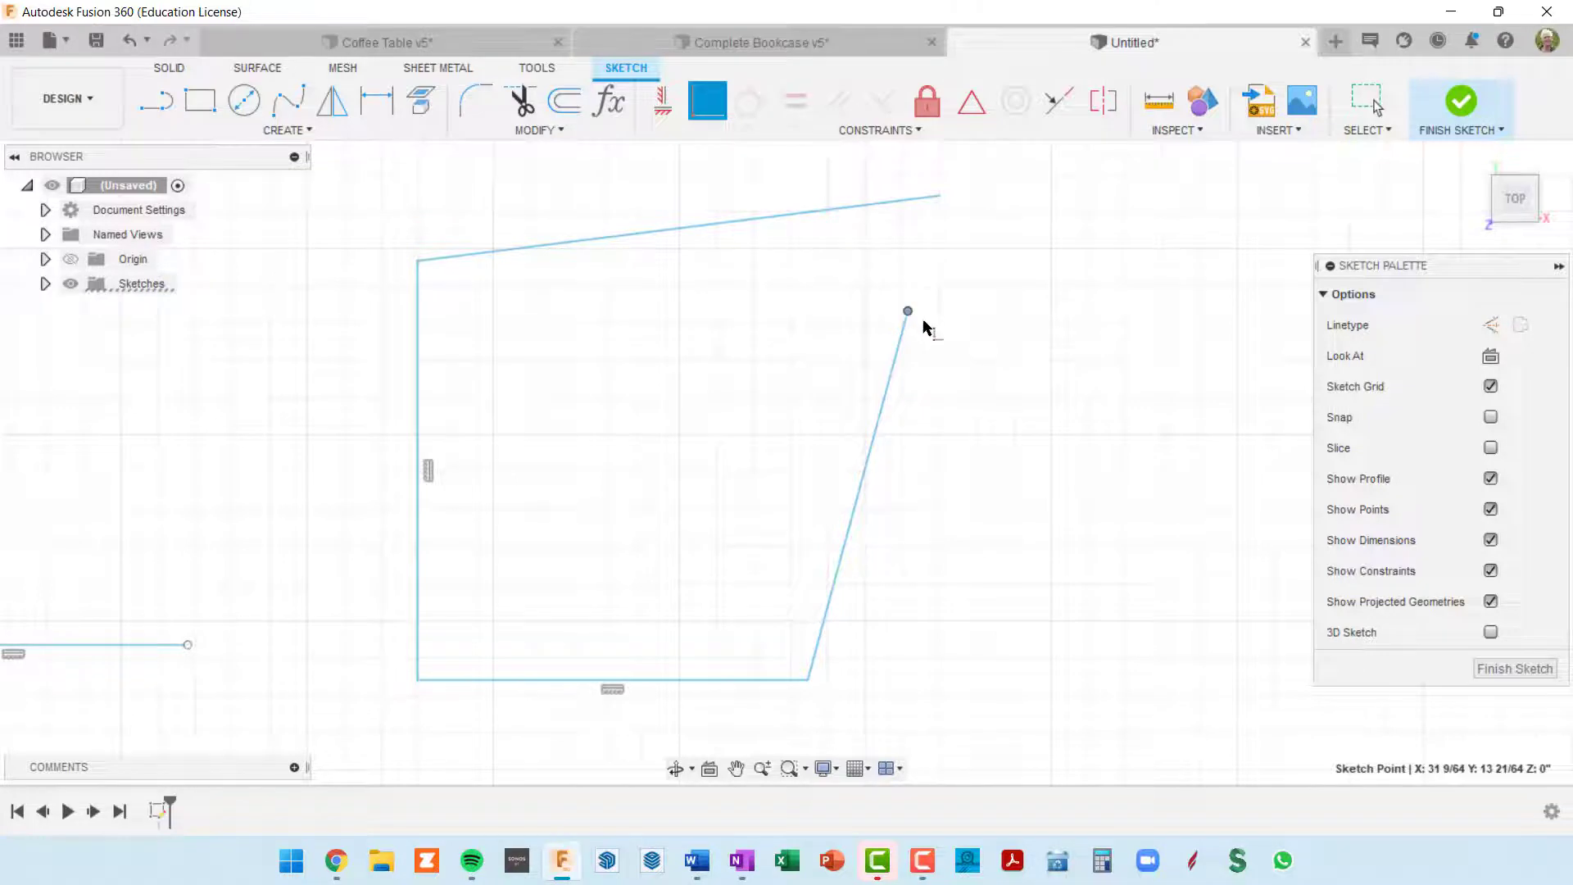
scroll(944, 339, "down", 2)
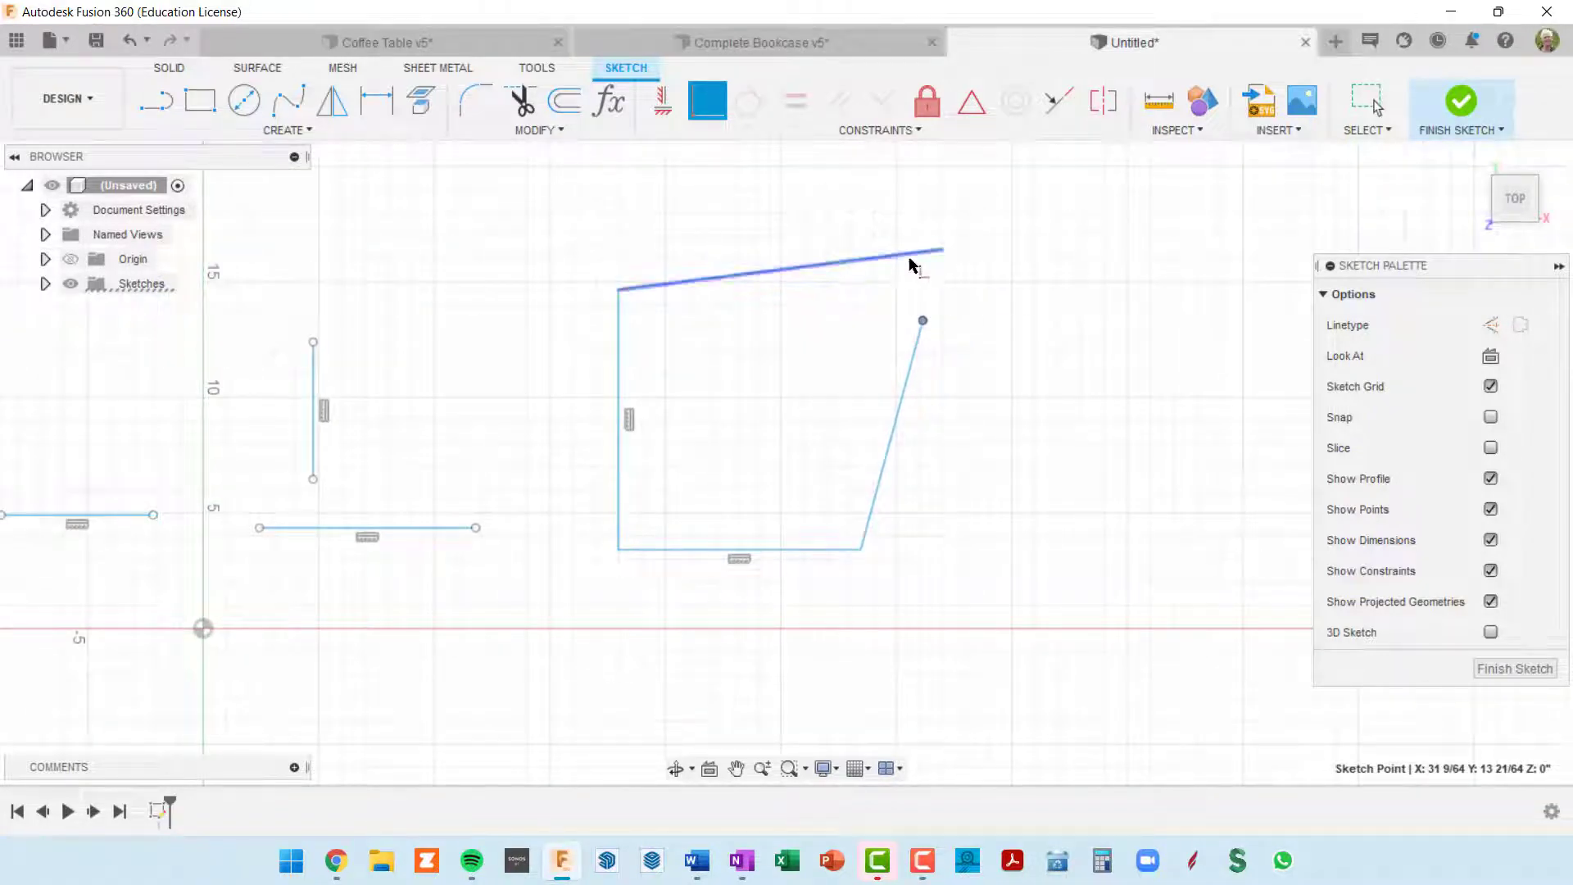
left_click(942, 250)
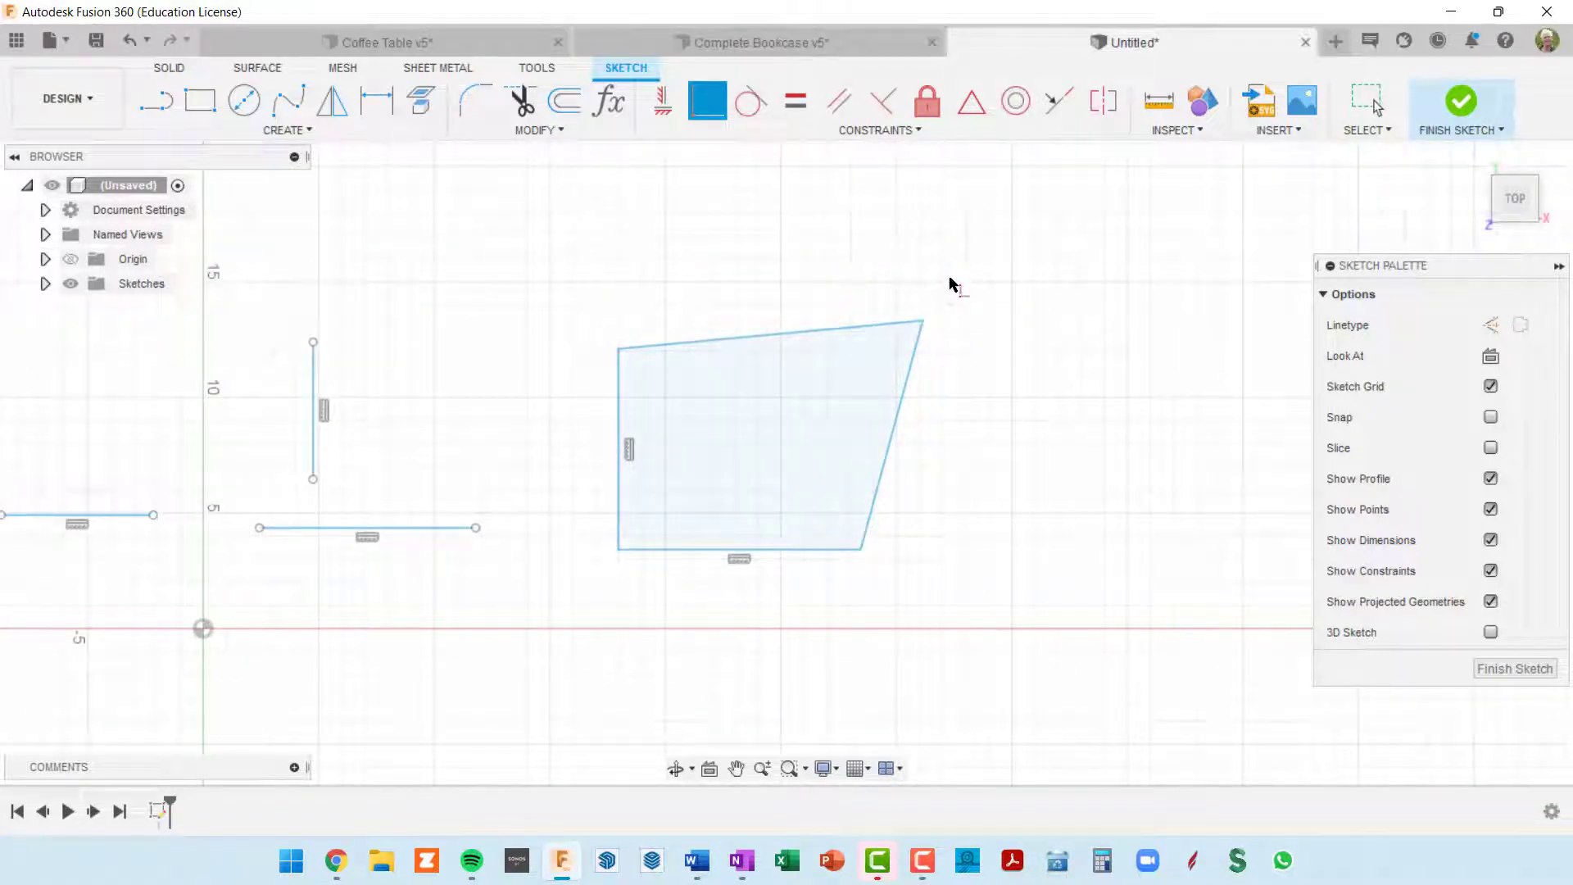
Step: Move the rejoined upper right corner of the shape to about X 29 17/32, Y 14 29/32 in
scroll(926, 278, "up", 4)
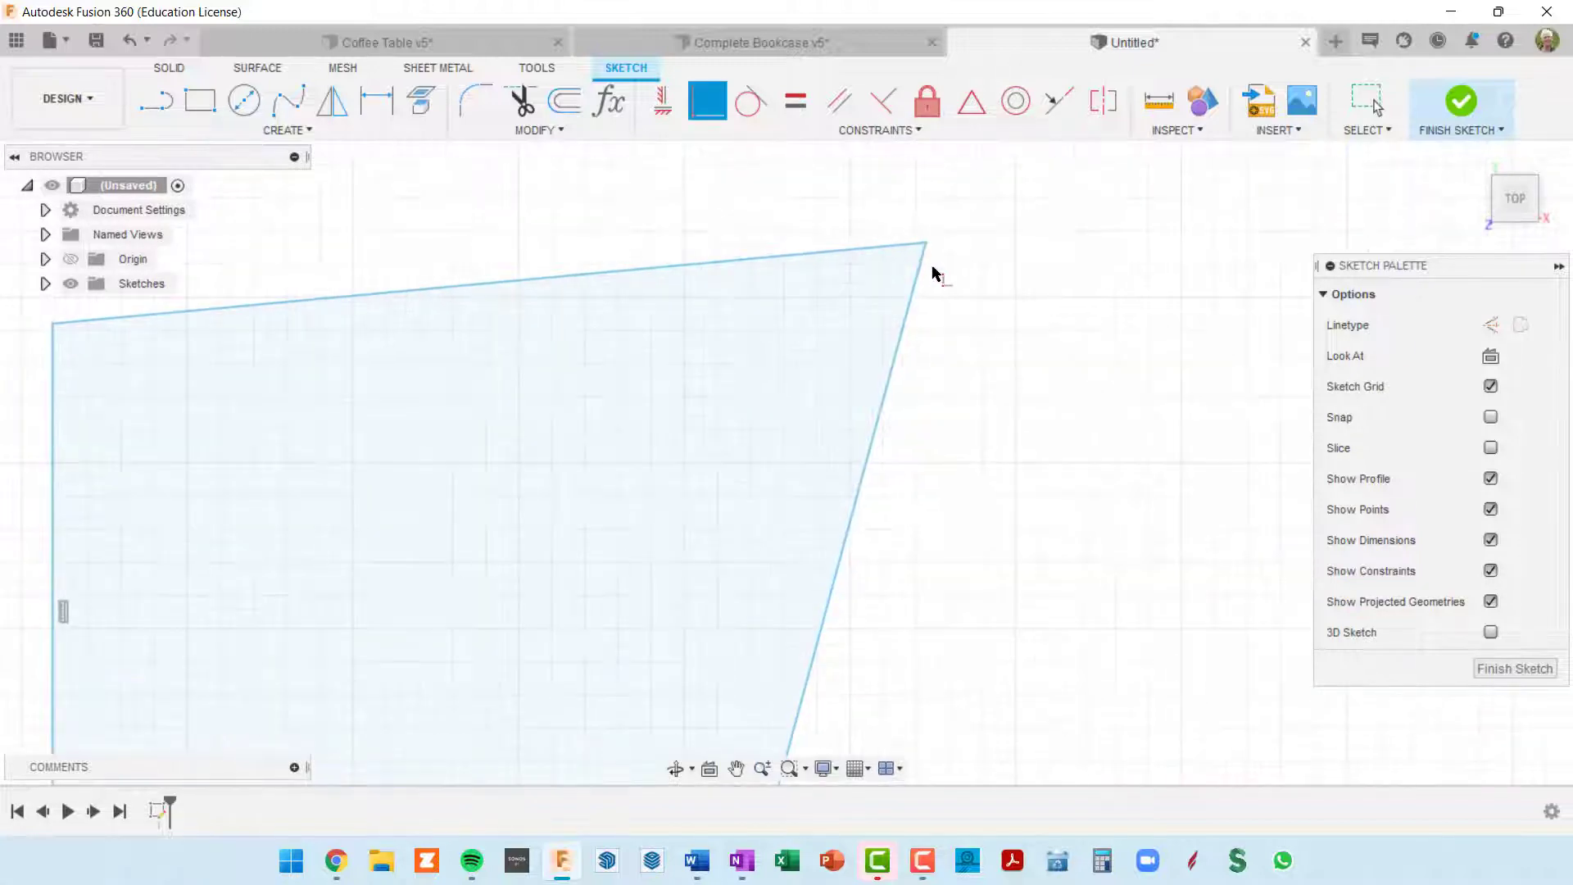
scroll(932, 278, "down", 2)
scroll(934, 282, "down", 2)
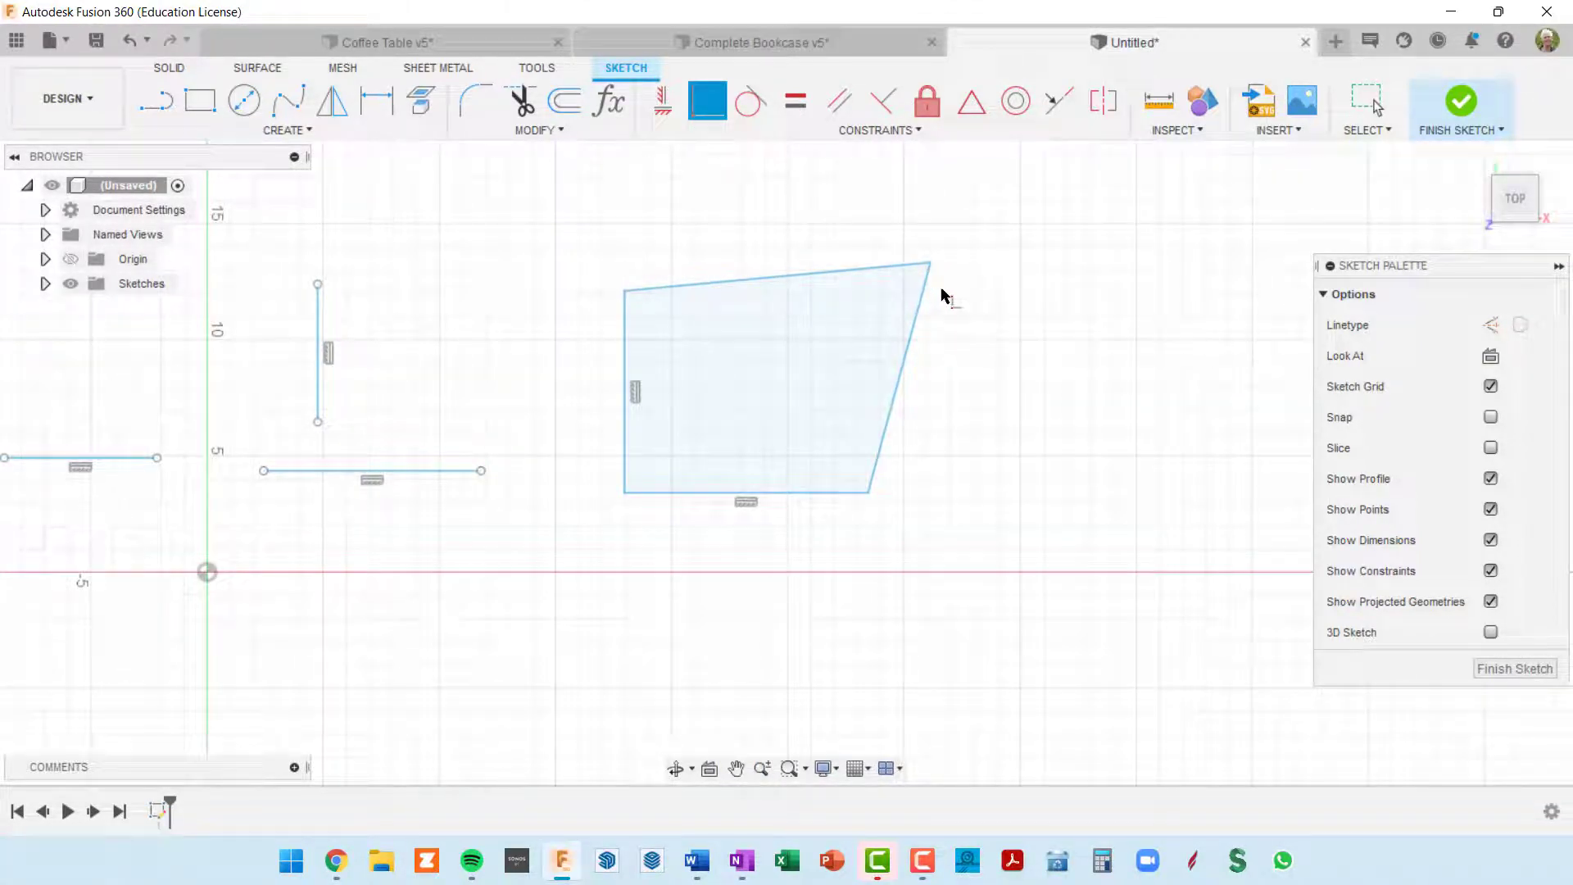
key("Escape")
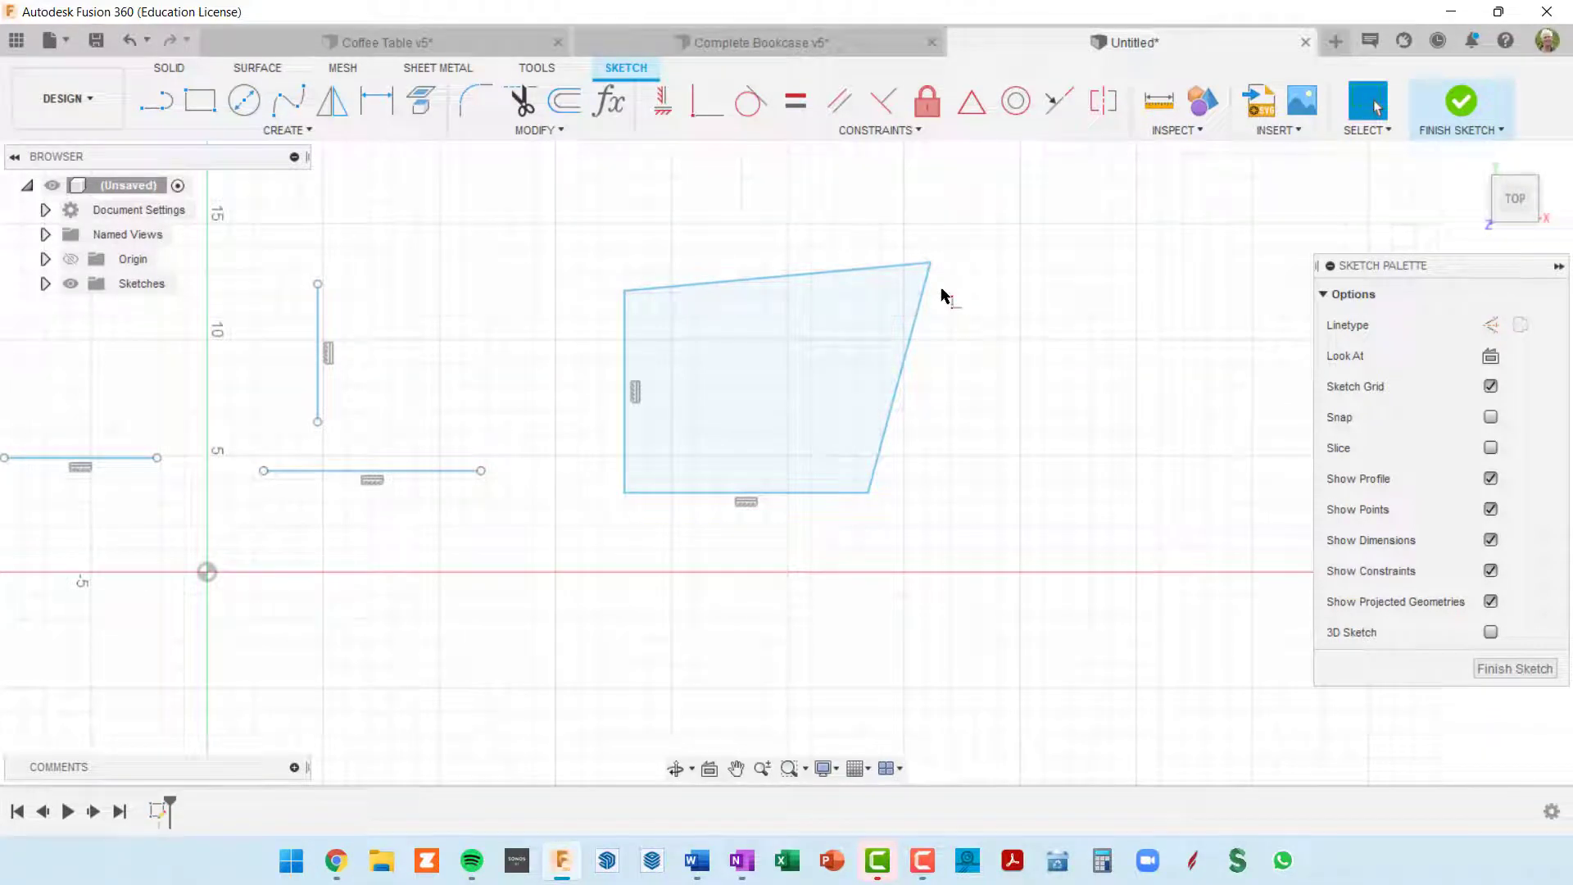
mouse_move(931, 264)
left_mouse_down()
mouse_move(991, 289)
mouse_move(1080, 381)
mouse_move(1031, 262)
mouse_move(783, 259)
mouse_move(1029, 273)
mouse_move(1121, 402)
mouse_move(892, 227)
left_mouse_up()
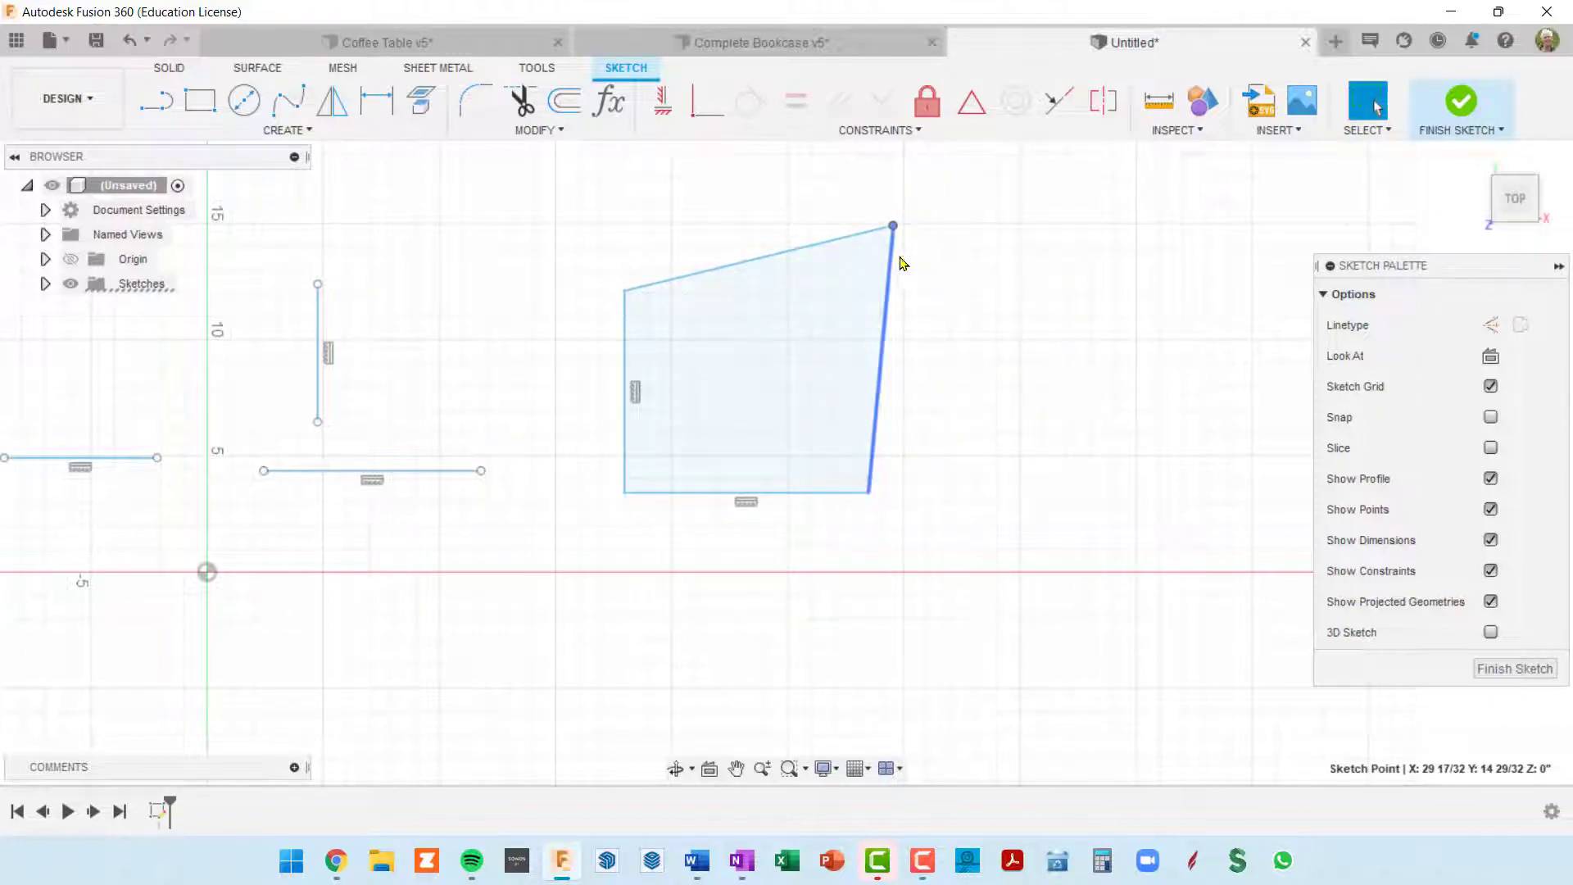
Step: Sketch a line about 20.4 in long sloping up to the right, in the empty area left of the other lines
mouse_move(946, 326)
middle_mouse_down()
mouse_move(993, 309)
mouse_move(807, 307)
middle_mouse_up()
scroll(987, 310, "down", 5)
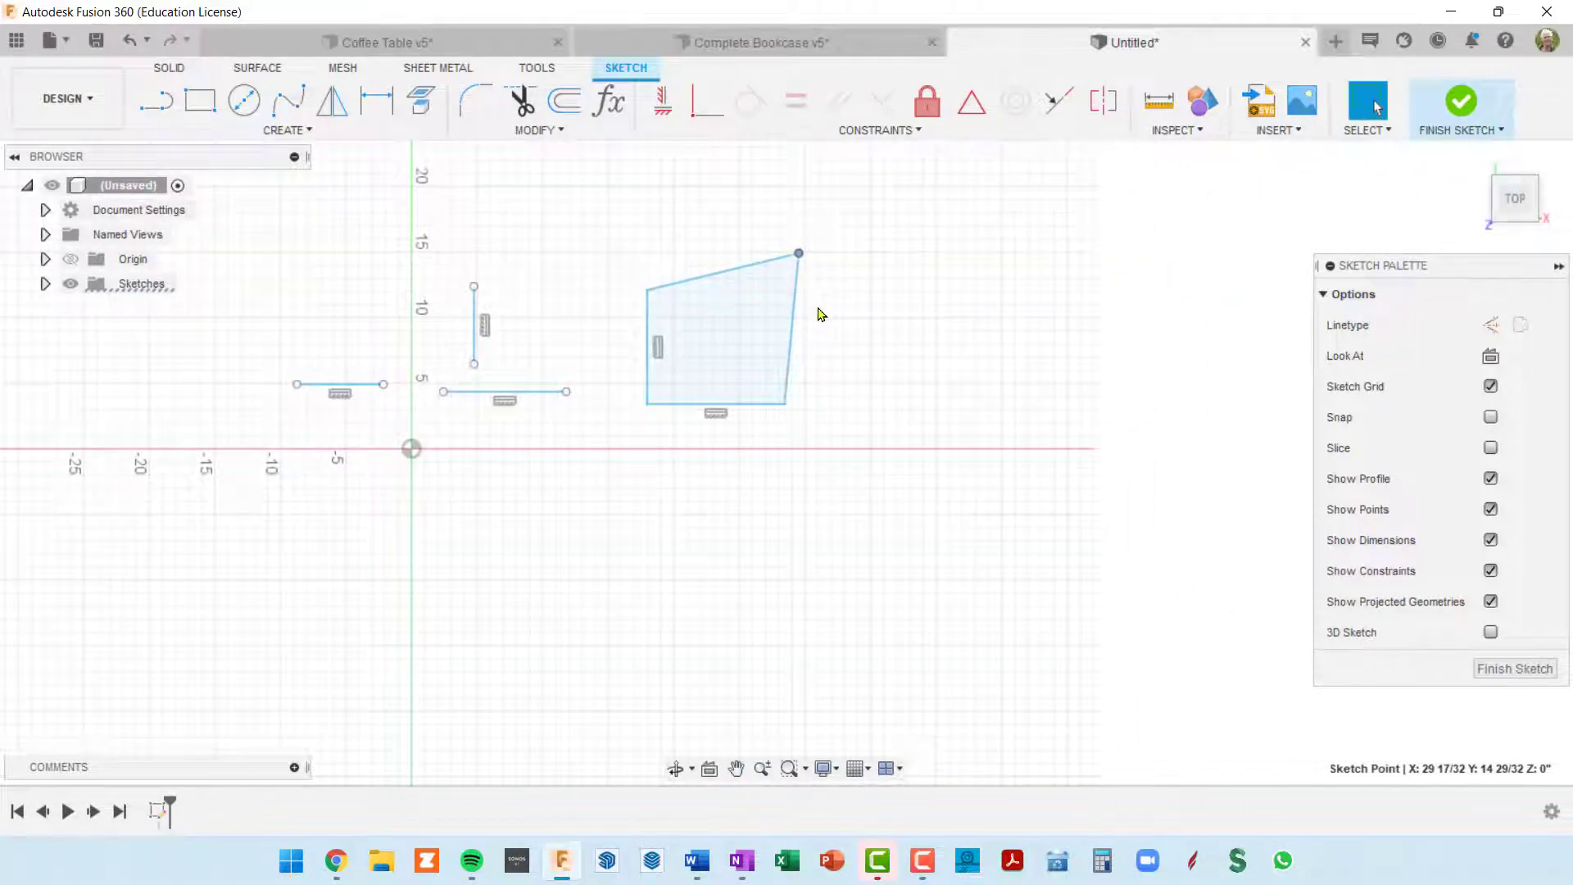
scroll(826, 314, "down", 1)
mouse_move(899, 322)
middle_mouse_down()
mouse_move(1081, 366)
mouse_move(1208, 330)
middle_mouse_up()
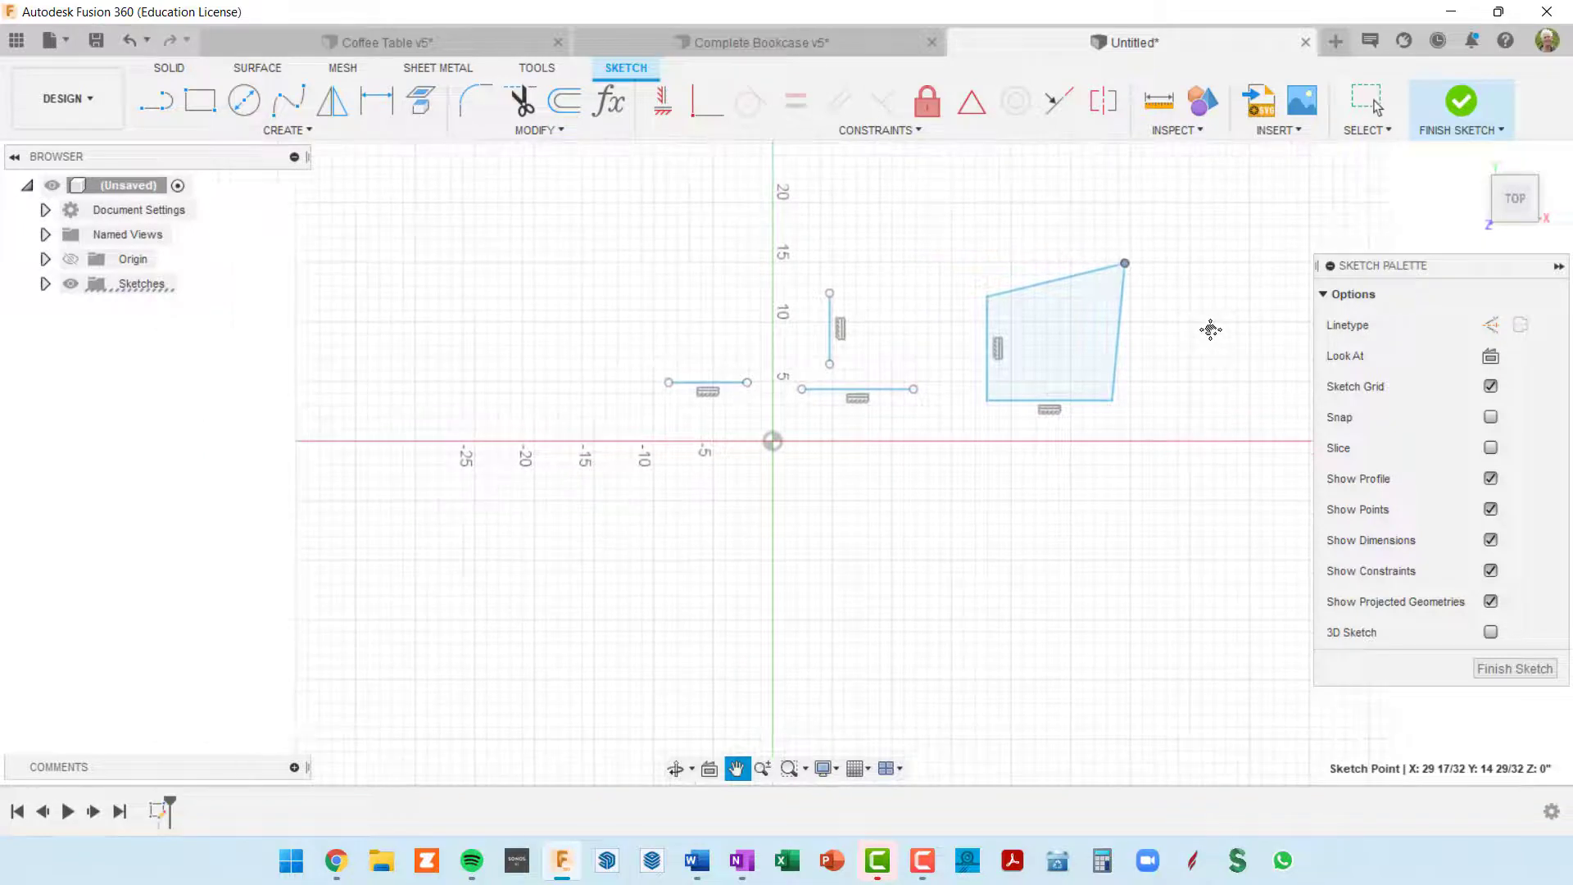
key("l")
left_click(381, 367)
left_click(555, 198)
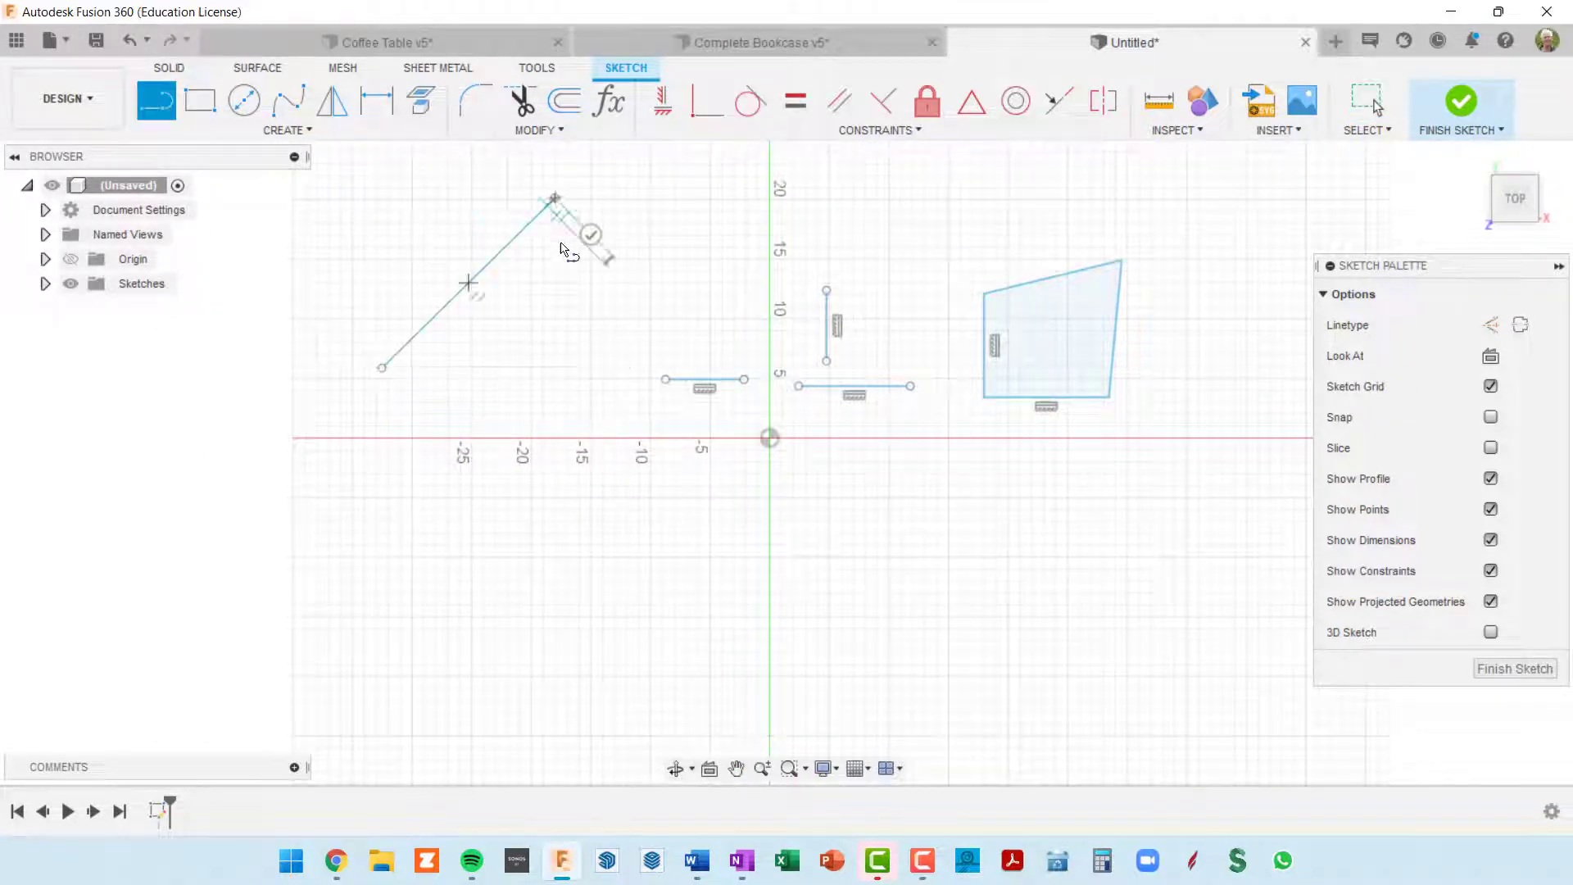
key("Escape")
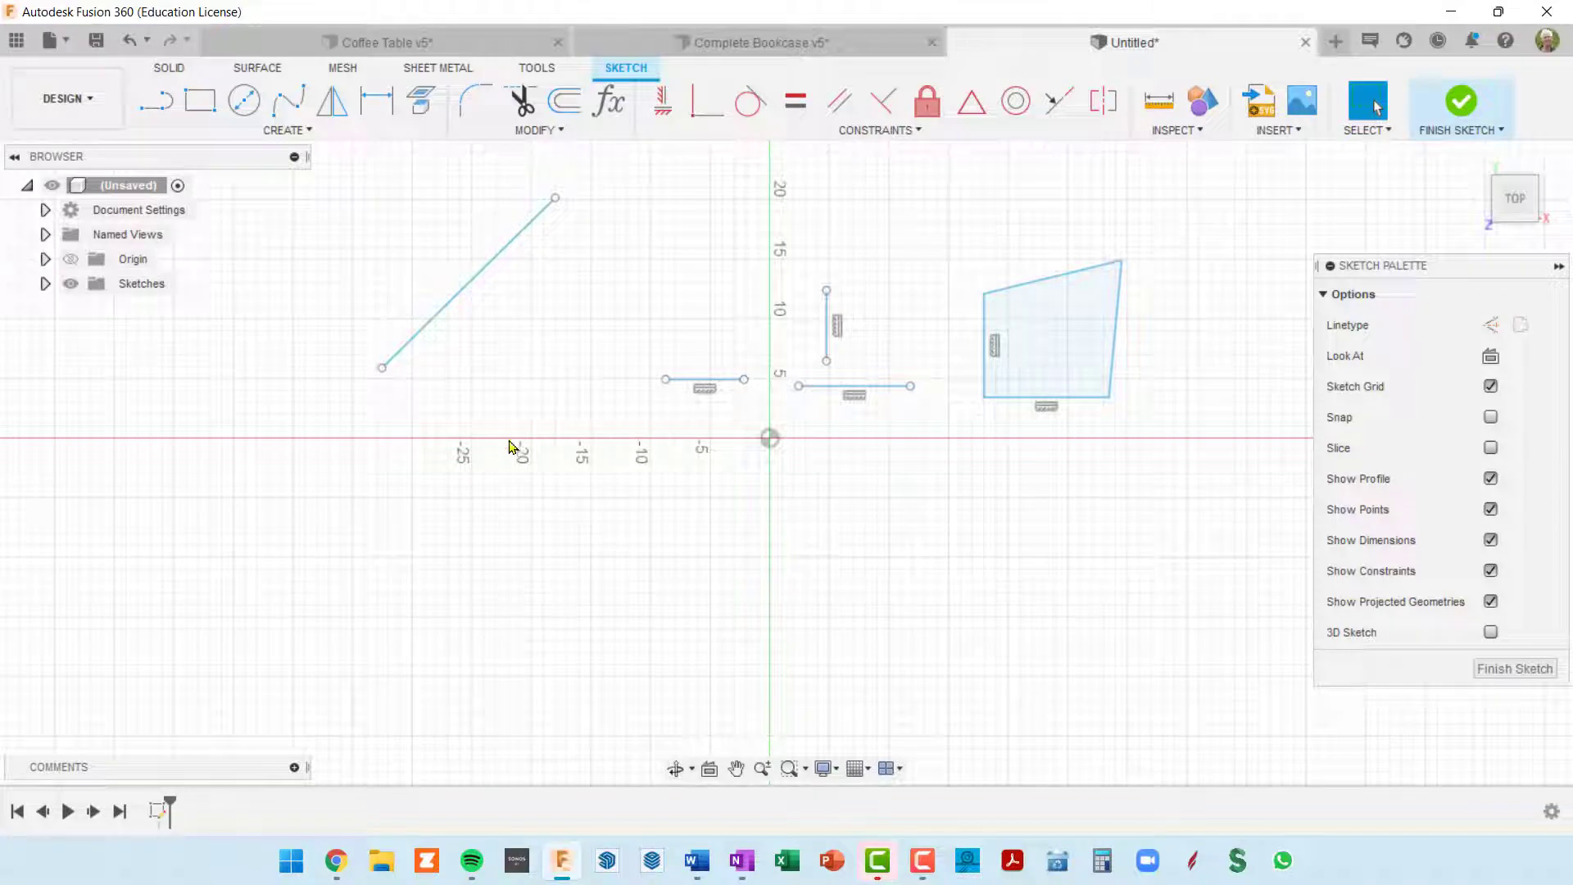
Step: Sketch a second, steeper line about 17.7 in long below and right of the first sloping line, crossing the X axis
key("l")
left_click(500, 474)
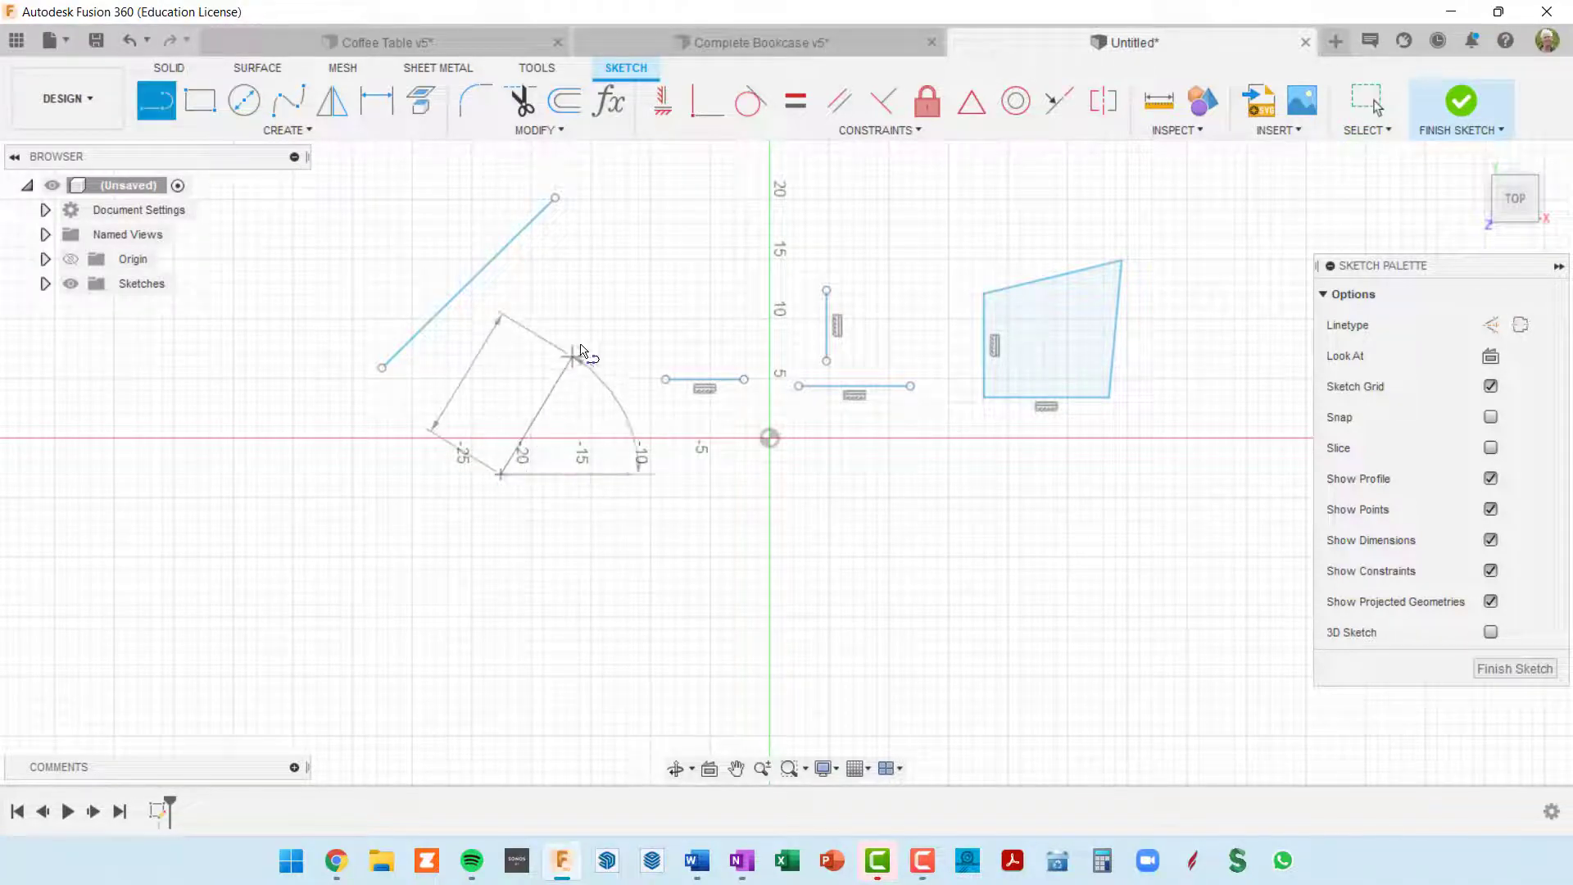
left_click(597, 288)
key("Escape")
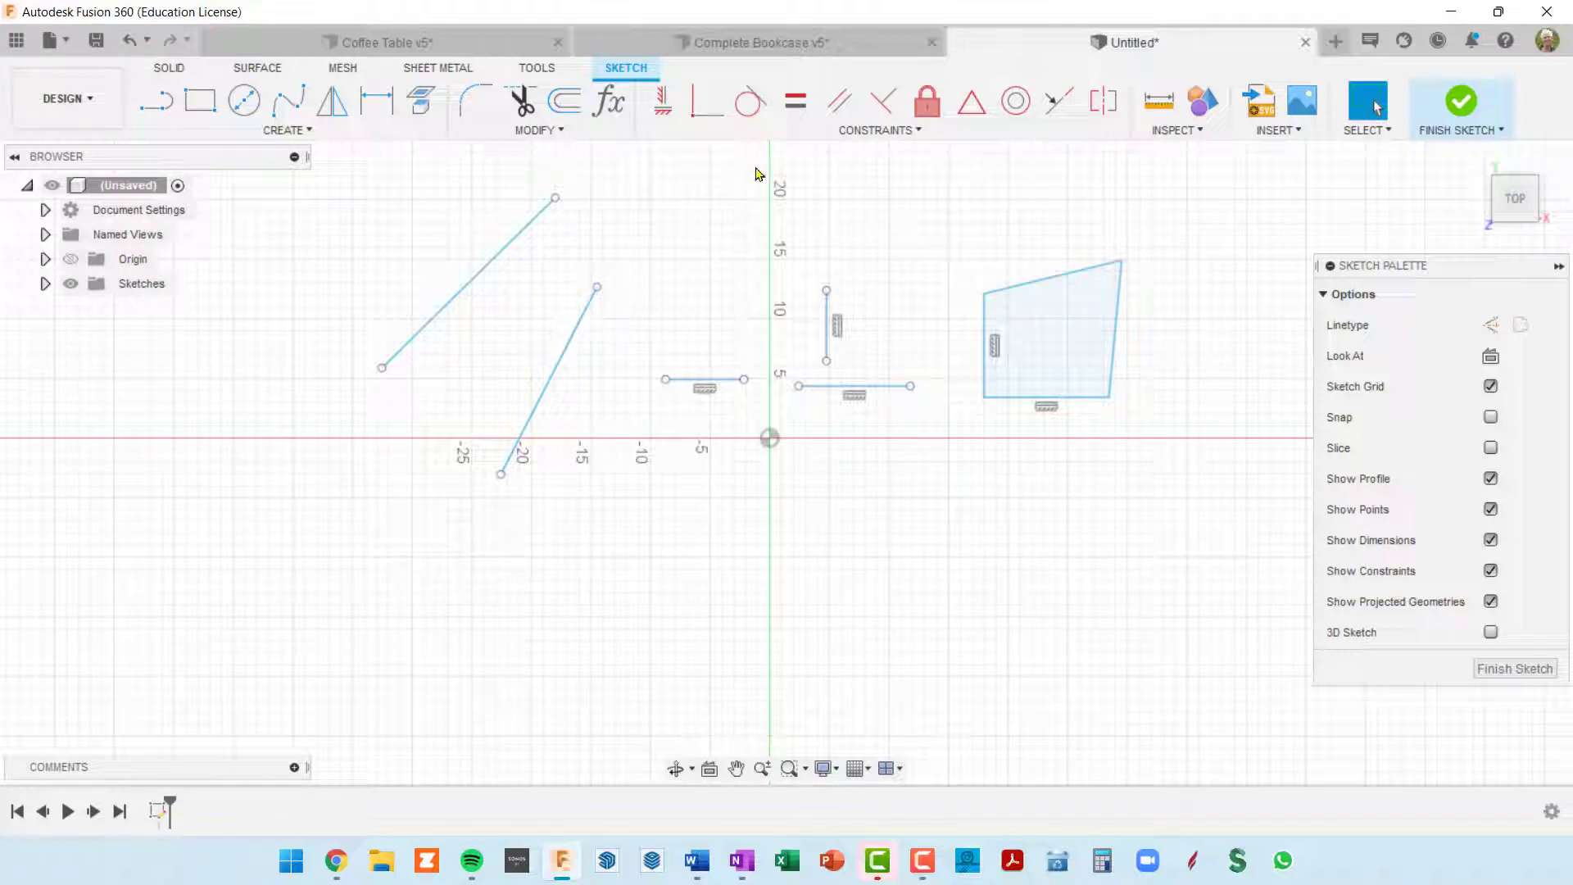
Step: Apply Parallel constraints between the two sloping lines, and between the lower one and the short horizontal line left of the origin
left_click(841, 102)
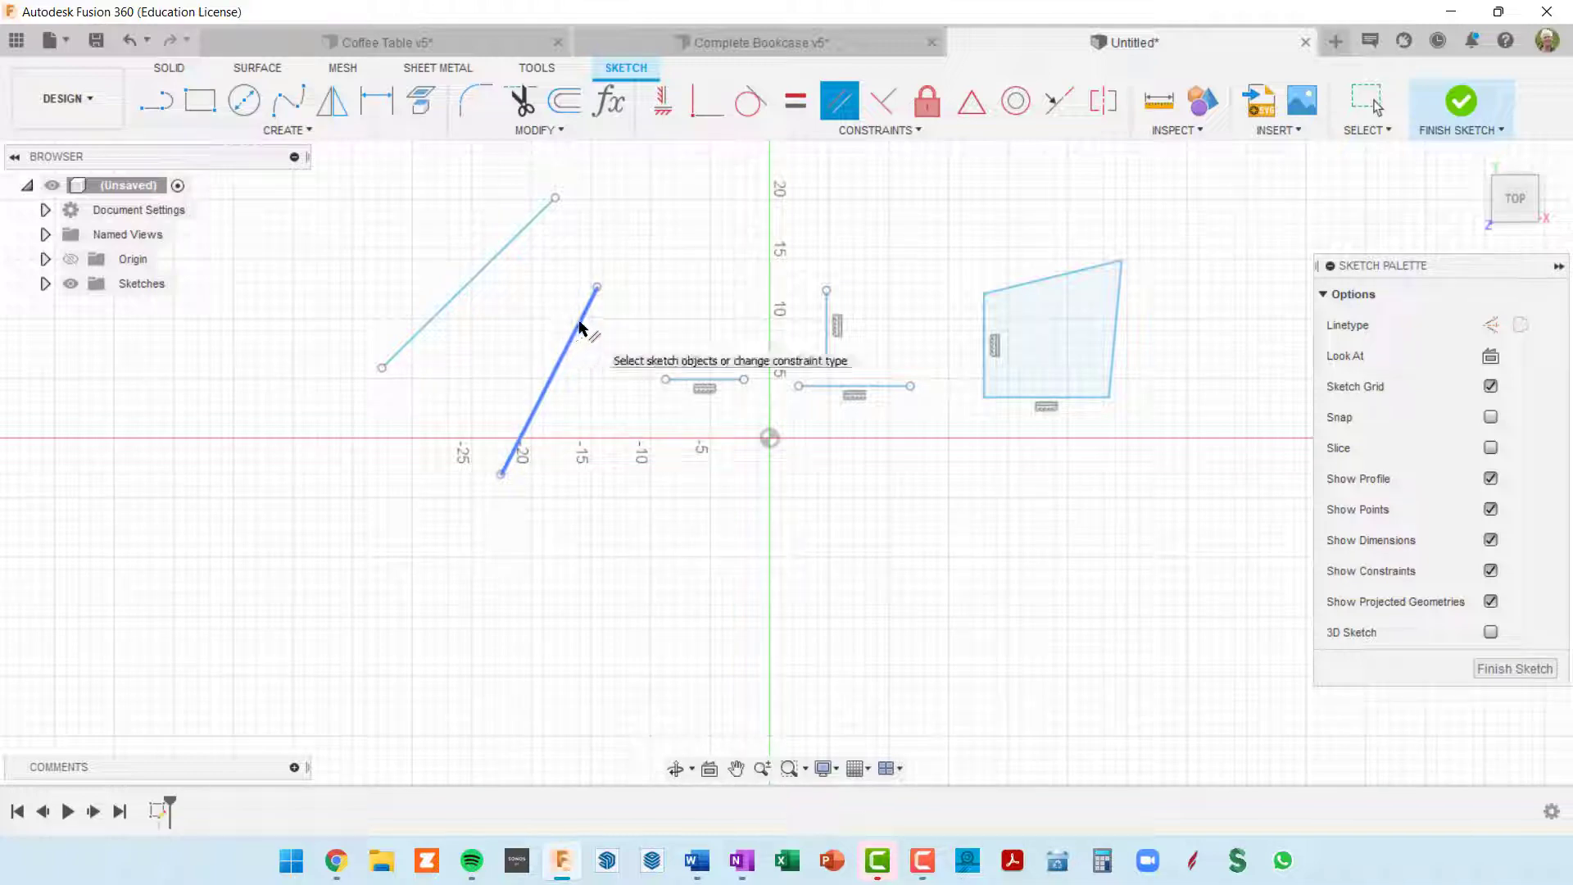
left_click(504, 256)
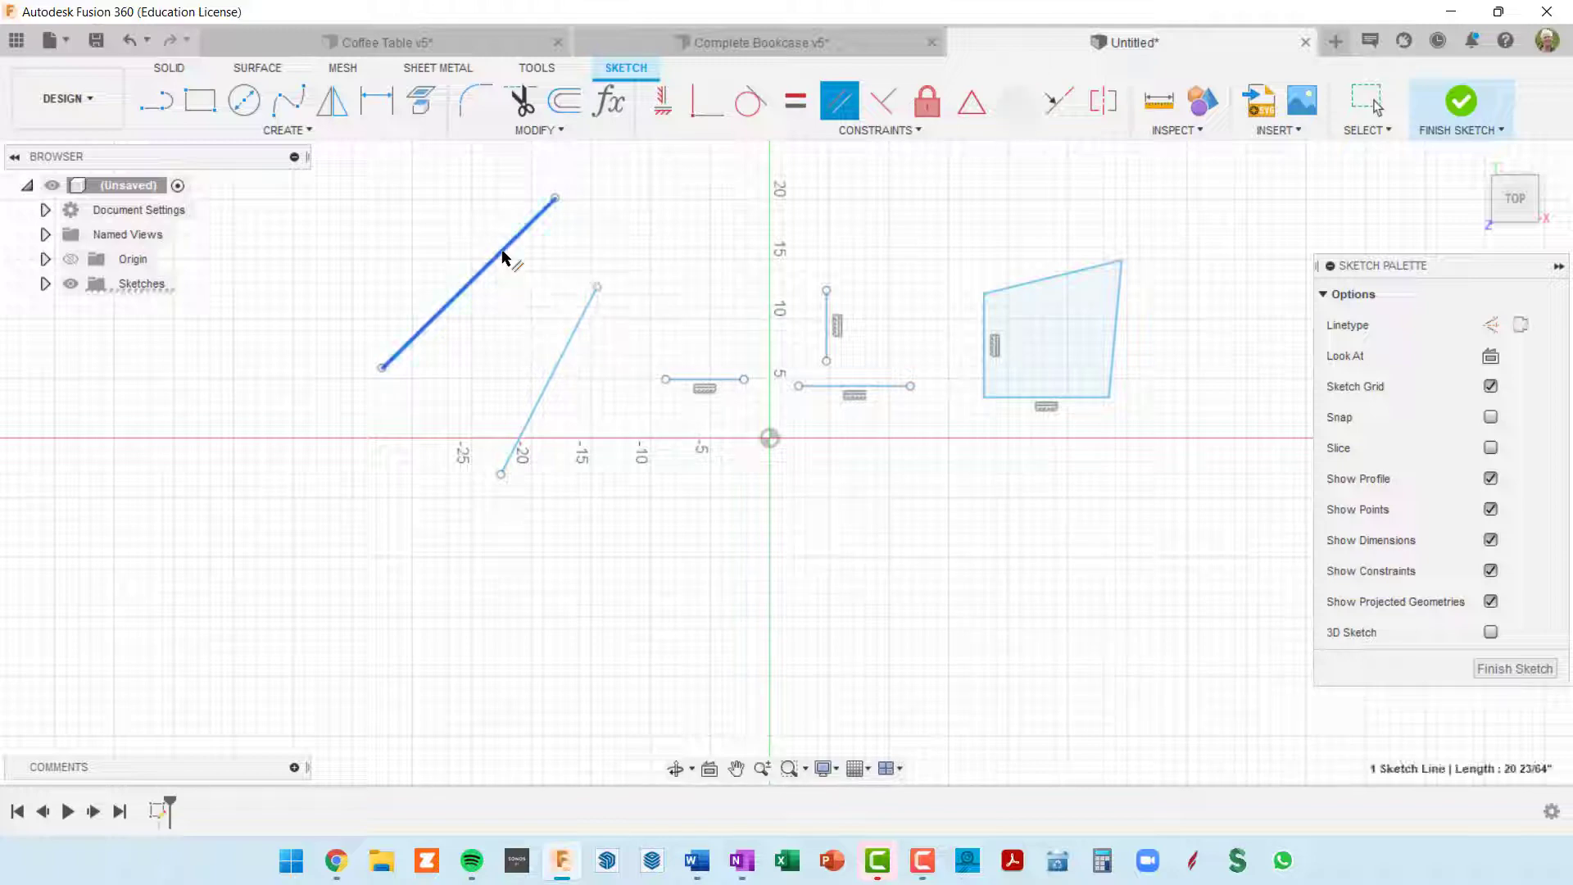
left_click(572, 339)
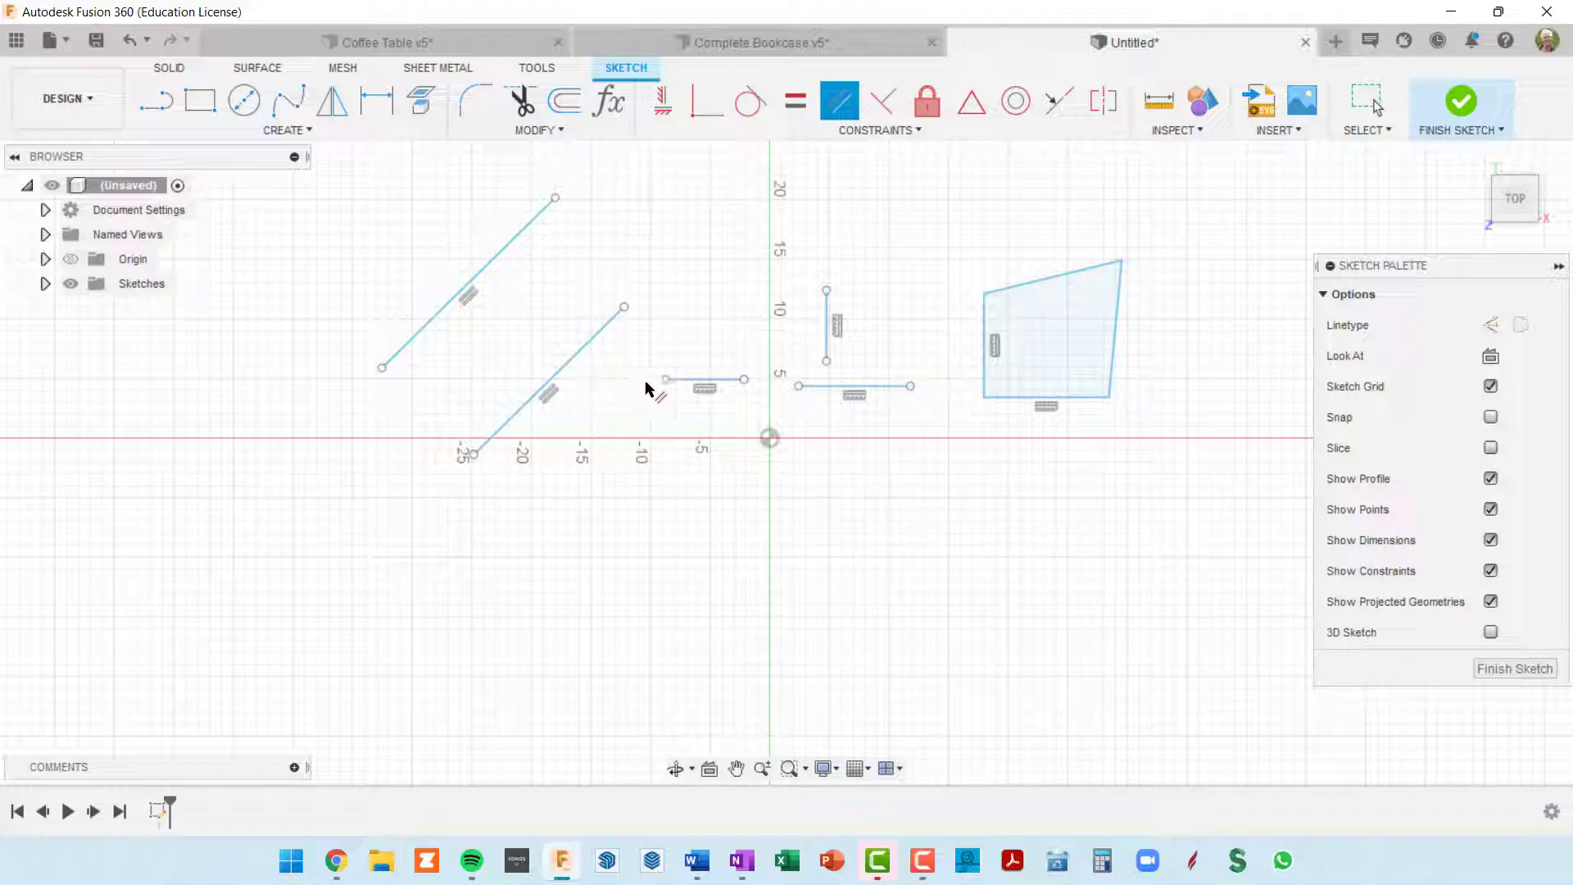
scroll(684, 391, "up", 2)
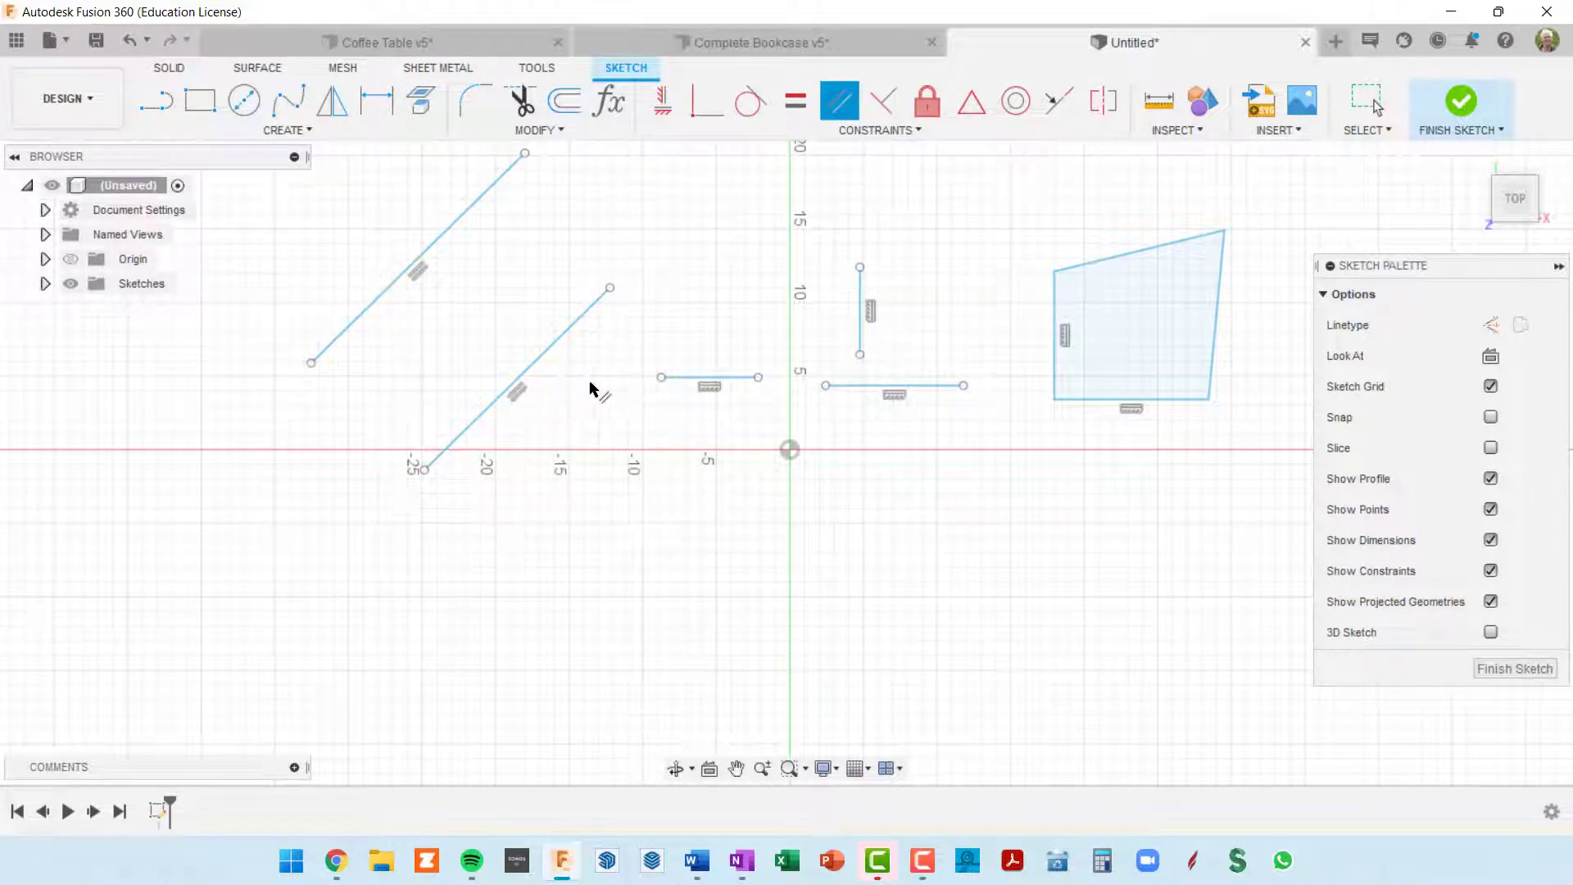
left_click(571, 336)
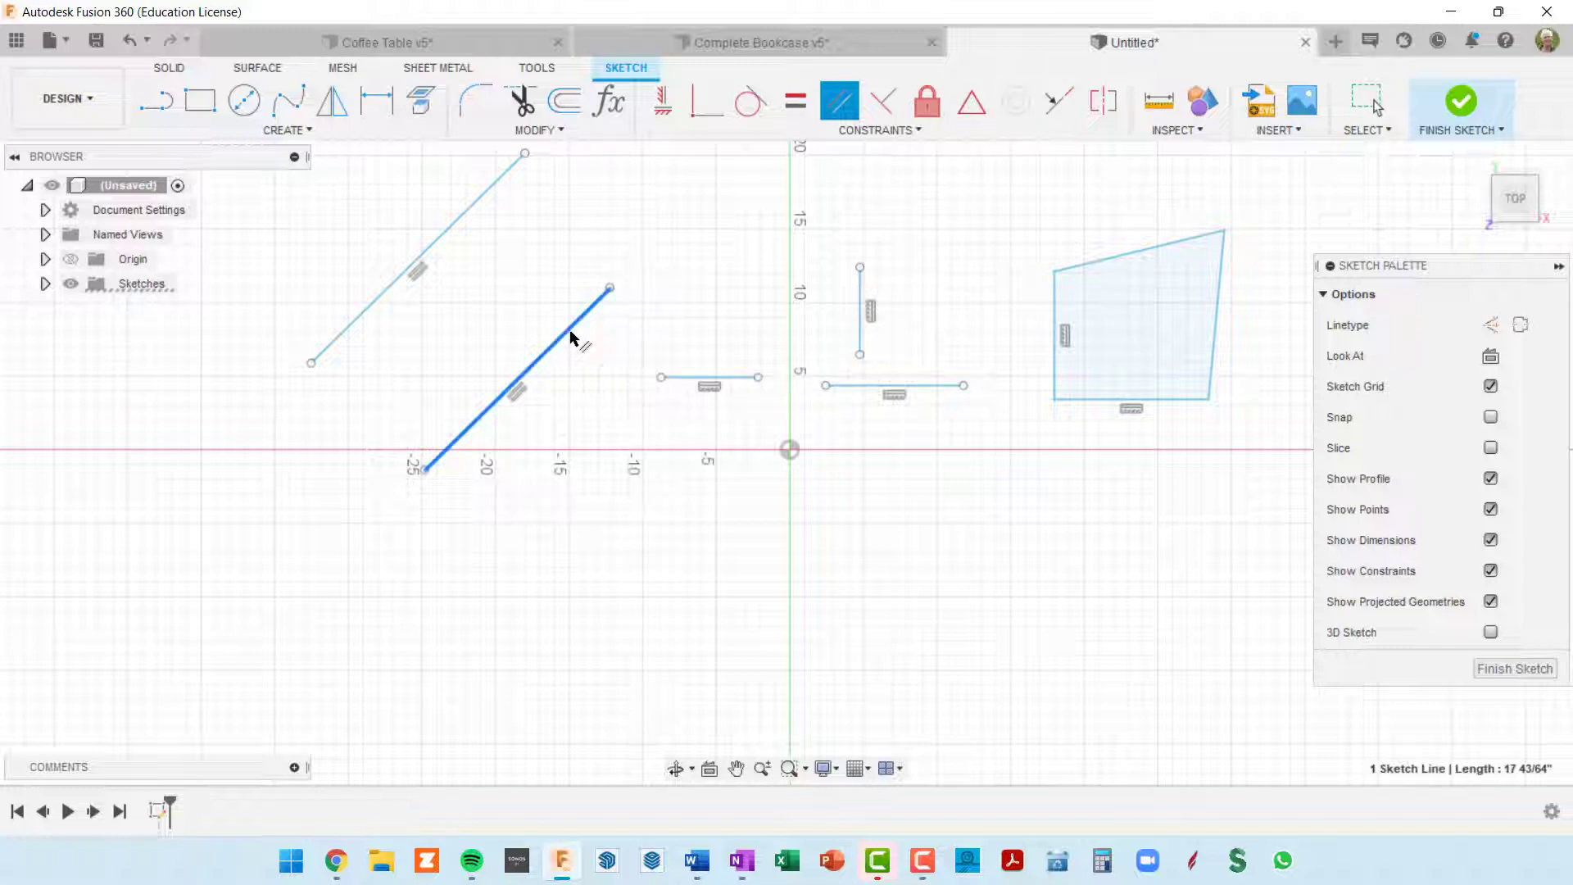
left_click(689, 385)
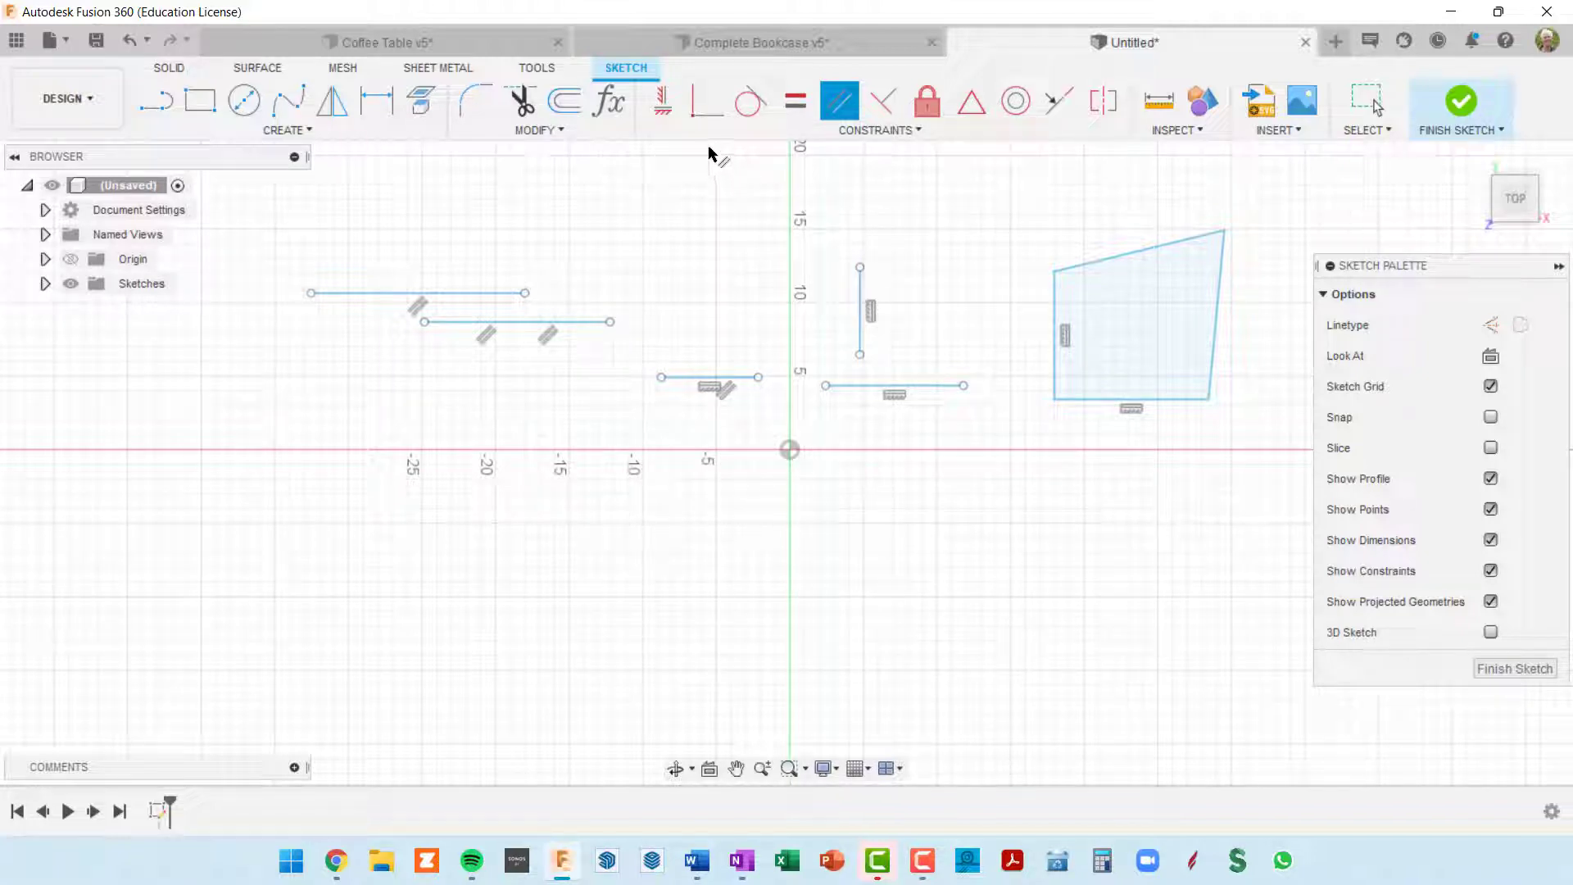
Step: Sketch a two-point rectangle about 11 25/64 by 10 7/8 in from the skewed shape's lower left corner, and shift it slightly right and down
left_click(197, 109)
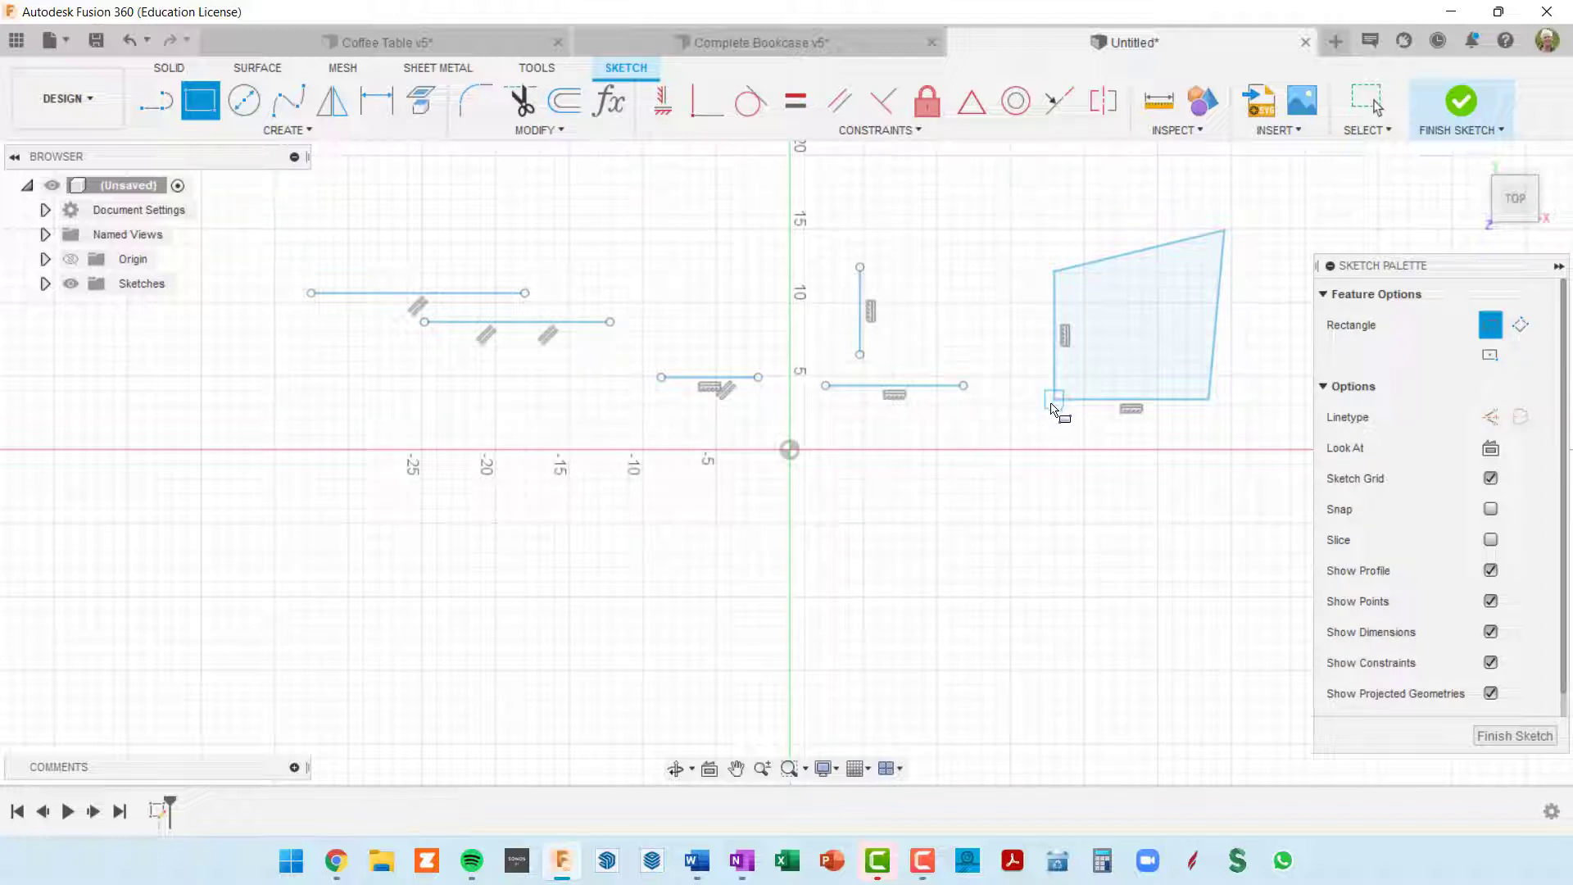
scroll(1054, 407, "up", 5)
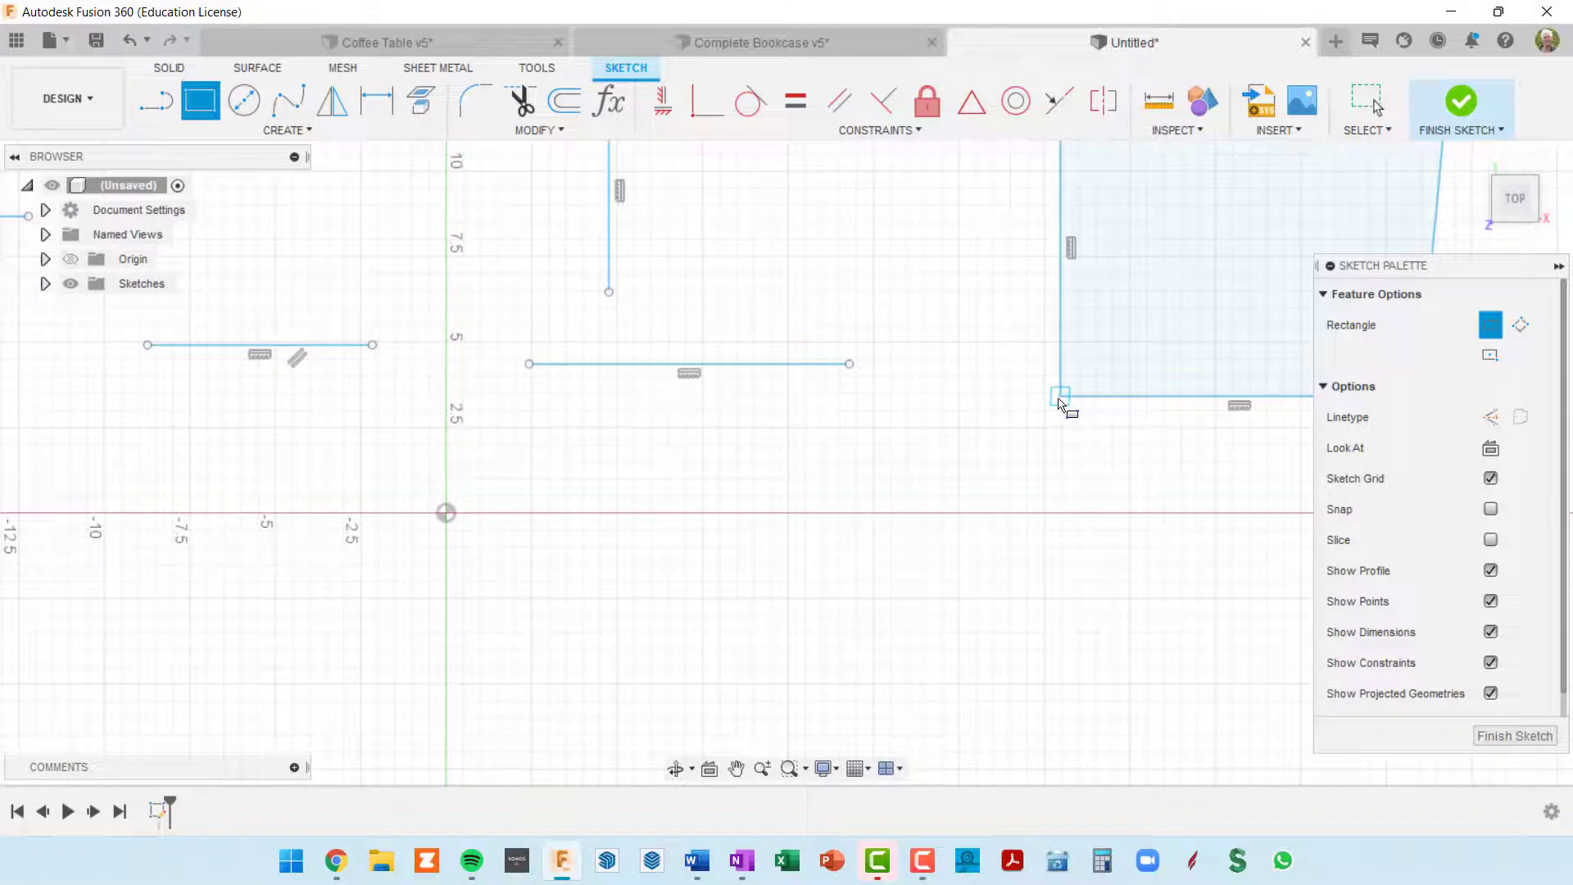
left_click(1058, 398)
scroll(909, 574, "down", 3)
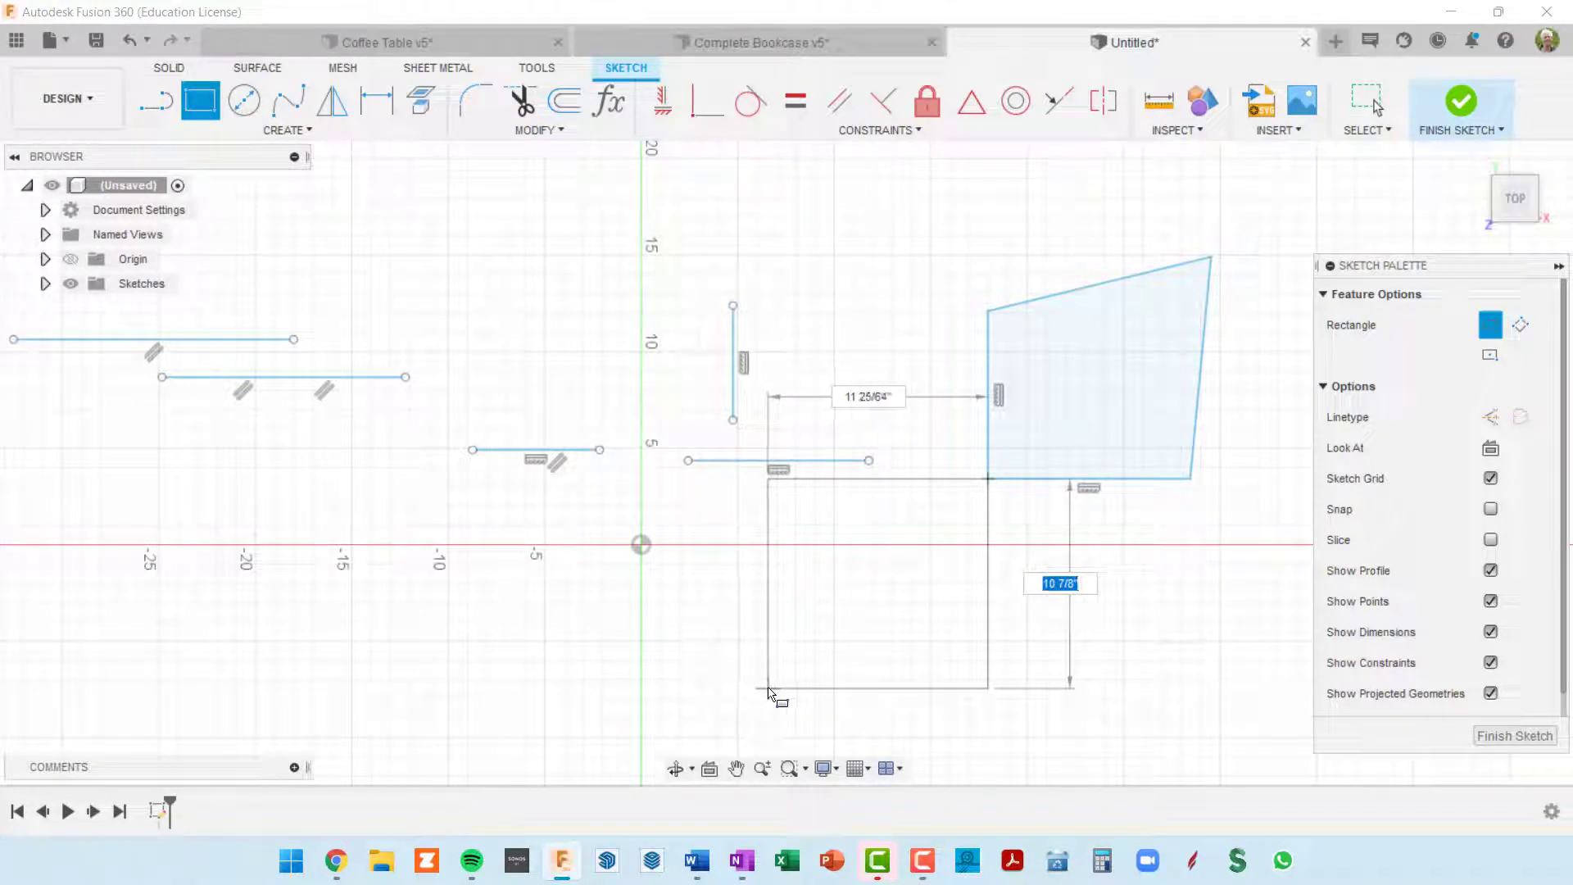
left_click(767, 690)
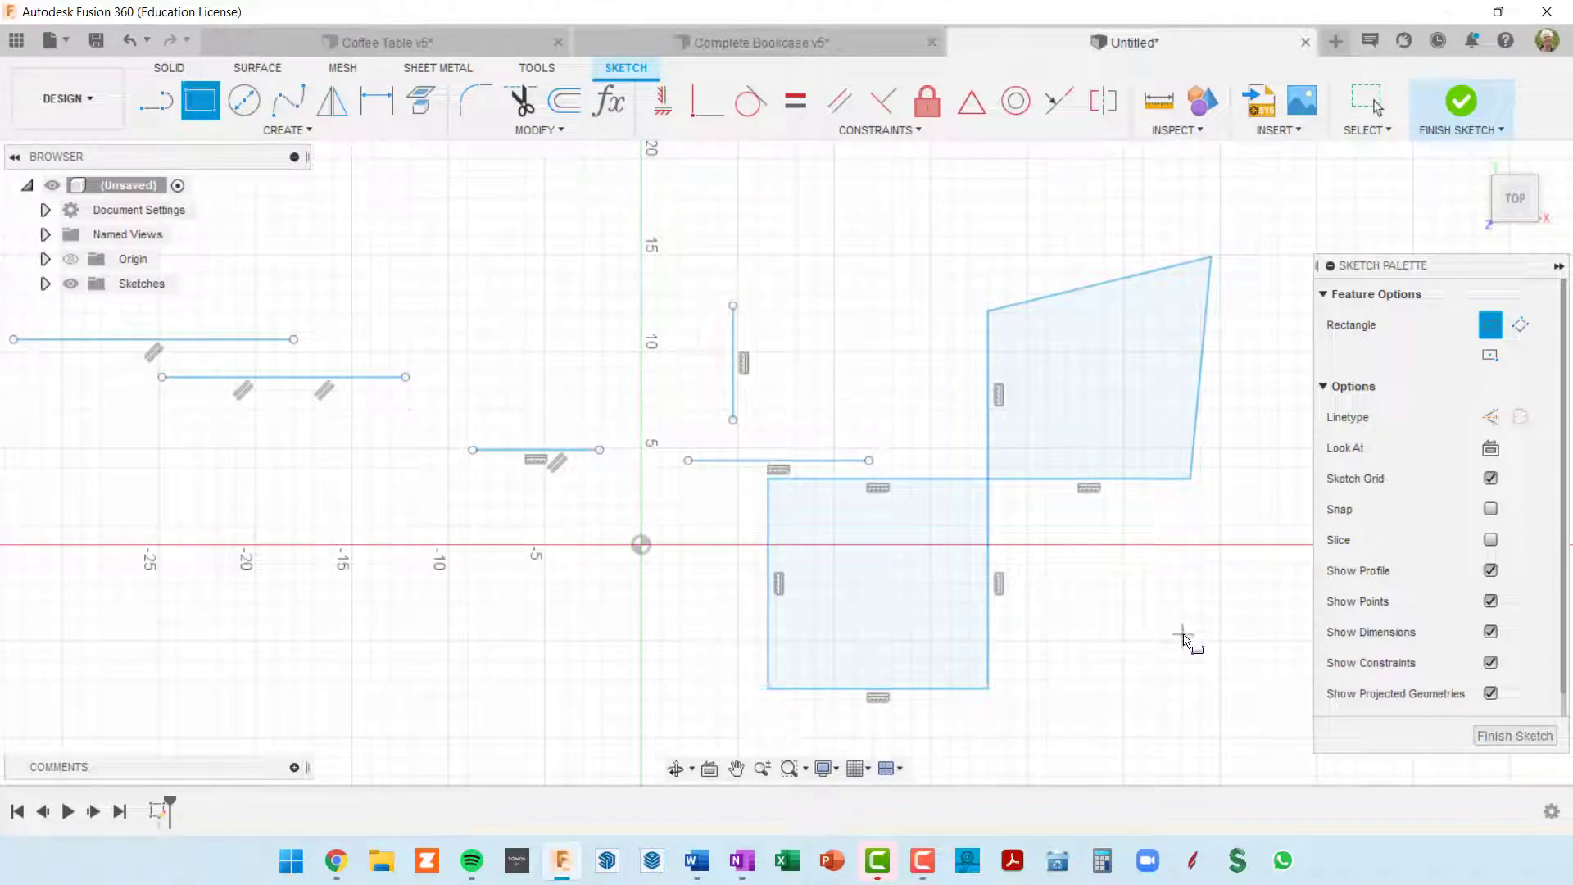
key("Escape")
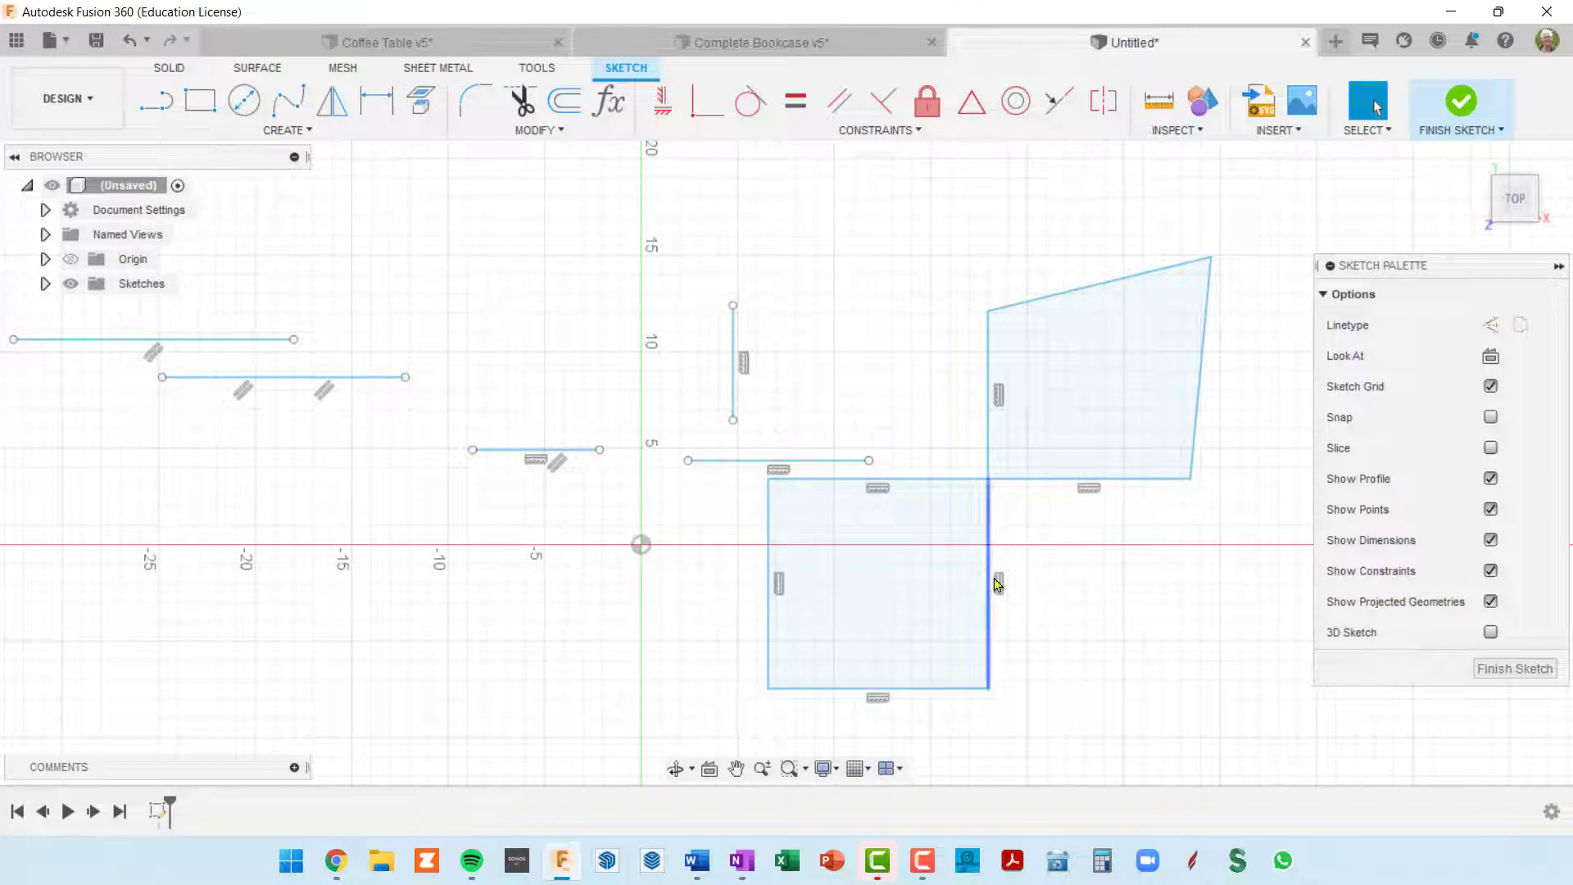
double_click(942, 691)
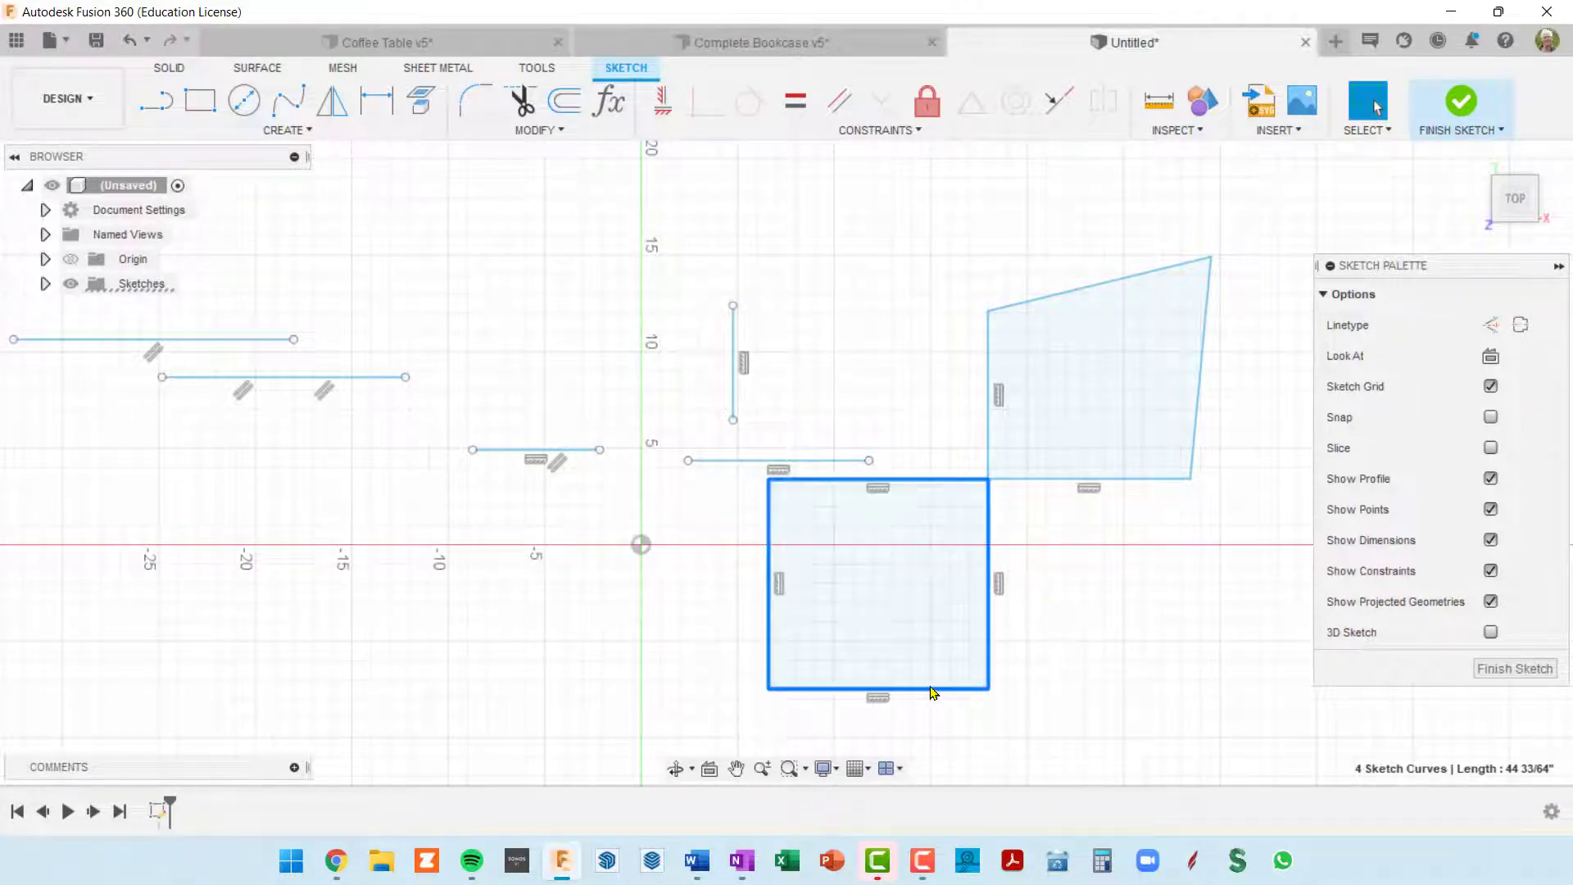
left_click_drag(932, 692, 1000, 713)
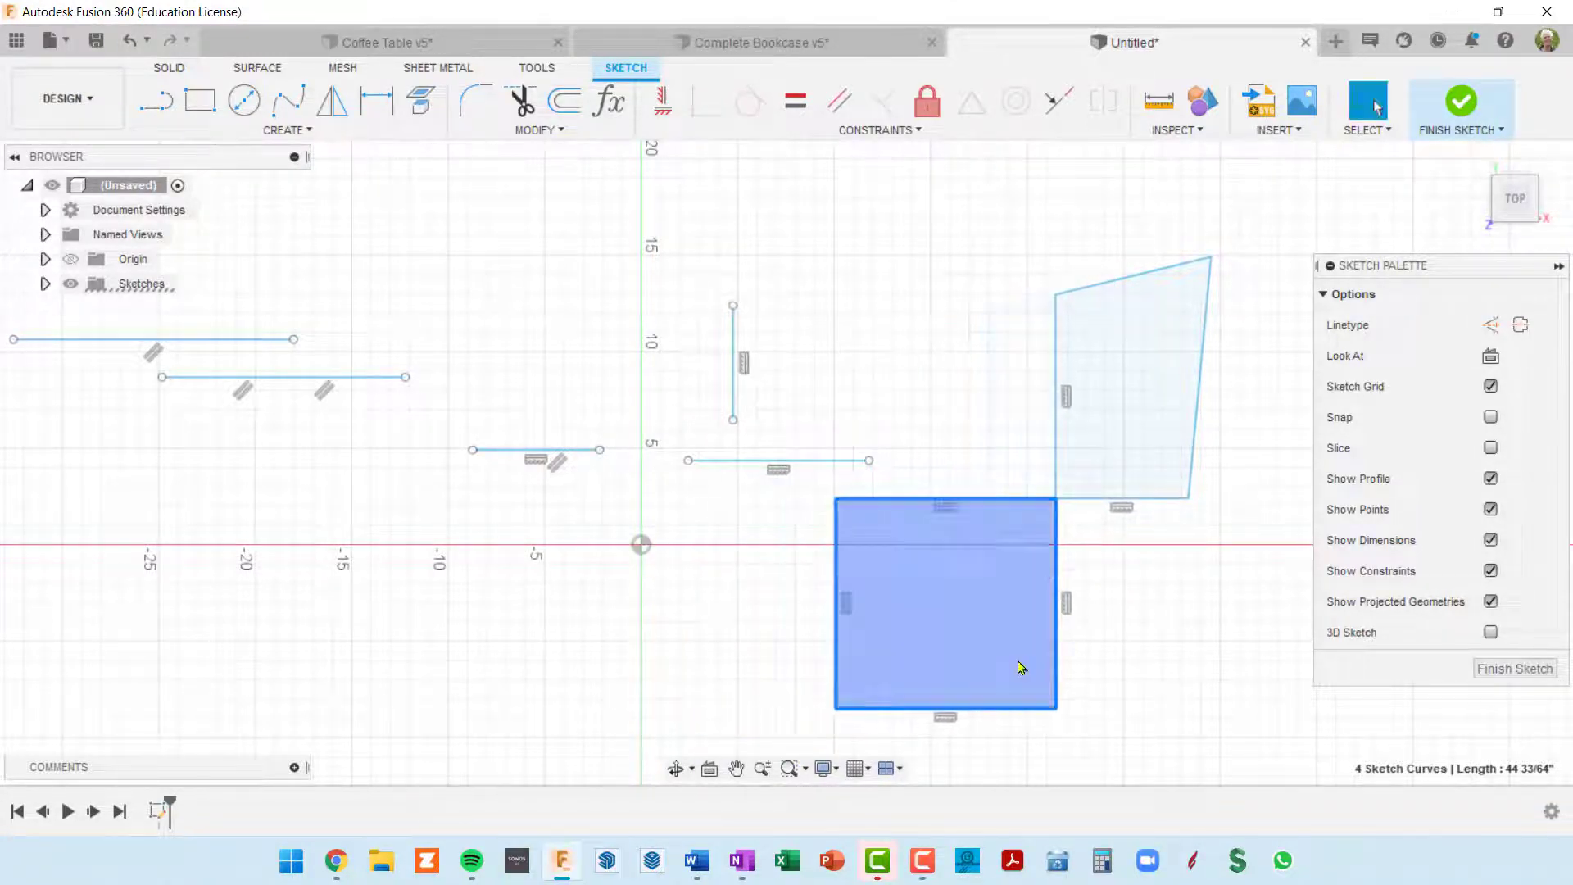
Step: Delete one of the coincident constraints at the corner where the rectangle meets the skewed shape
scroll(1056, 500, "up", 3)
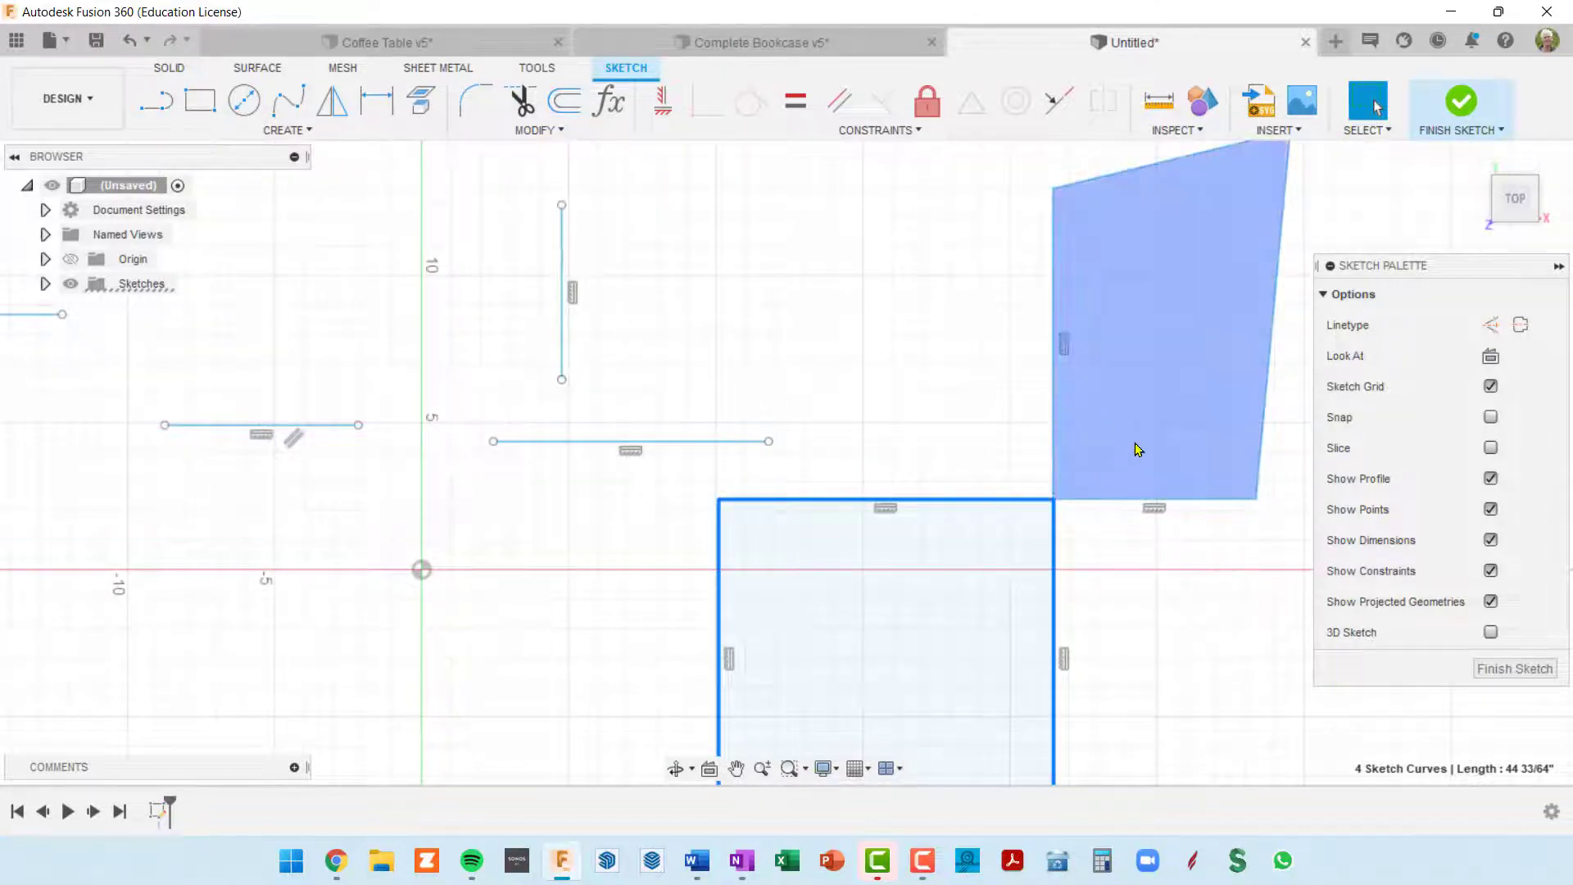
middle_click_drag(1134, 453, 1046, 439)
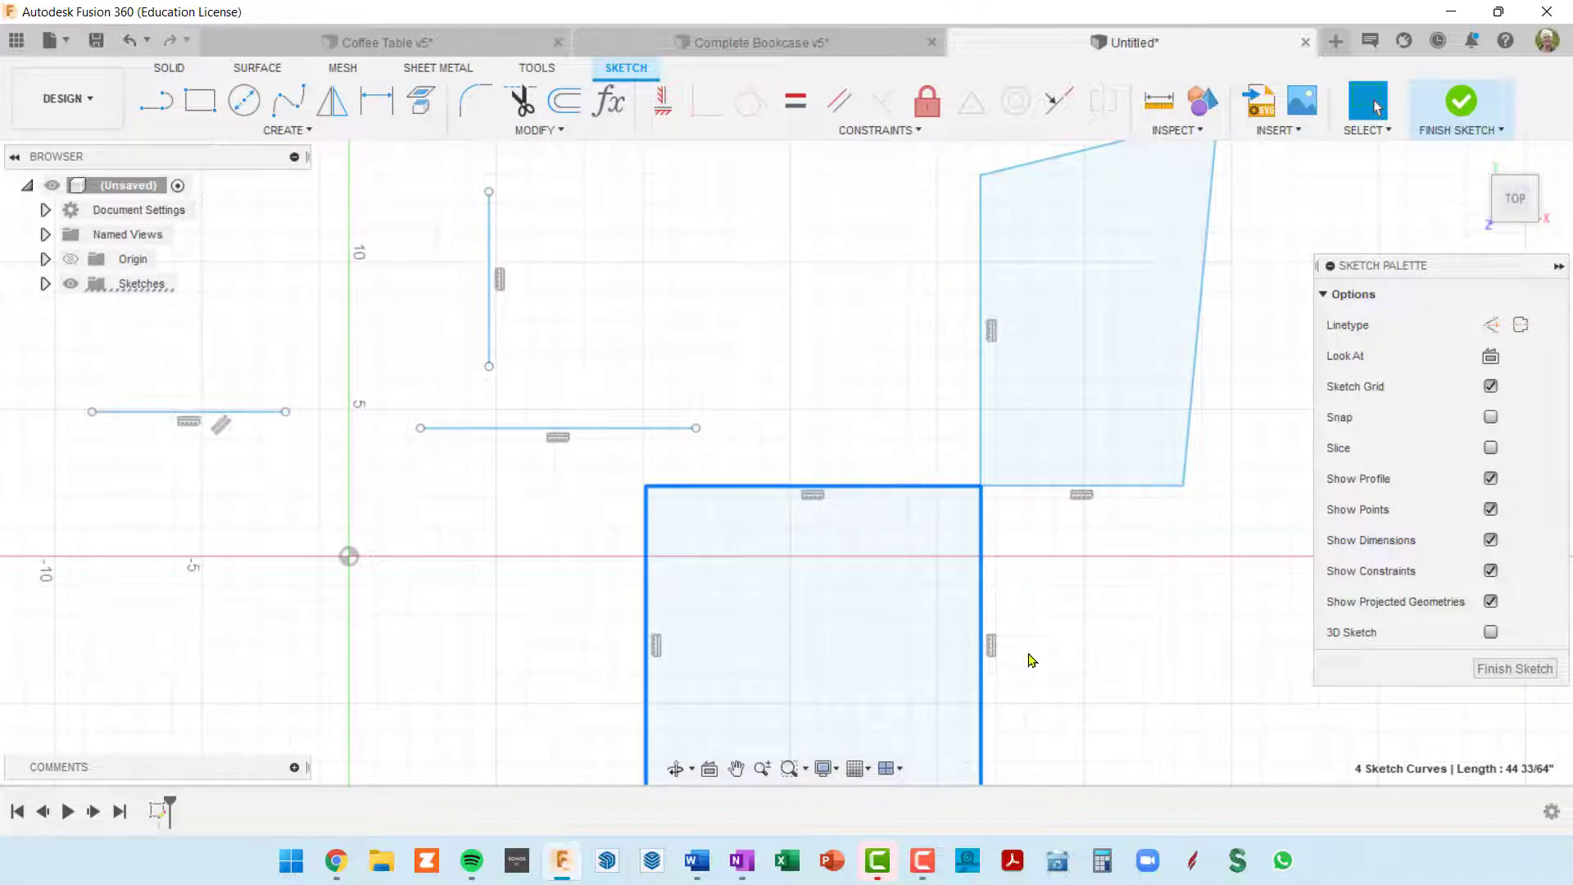
middle_click_drag(955, 523, 874, 495)
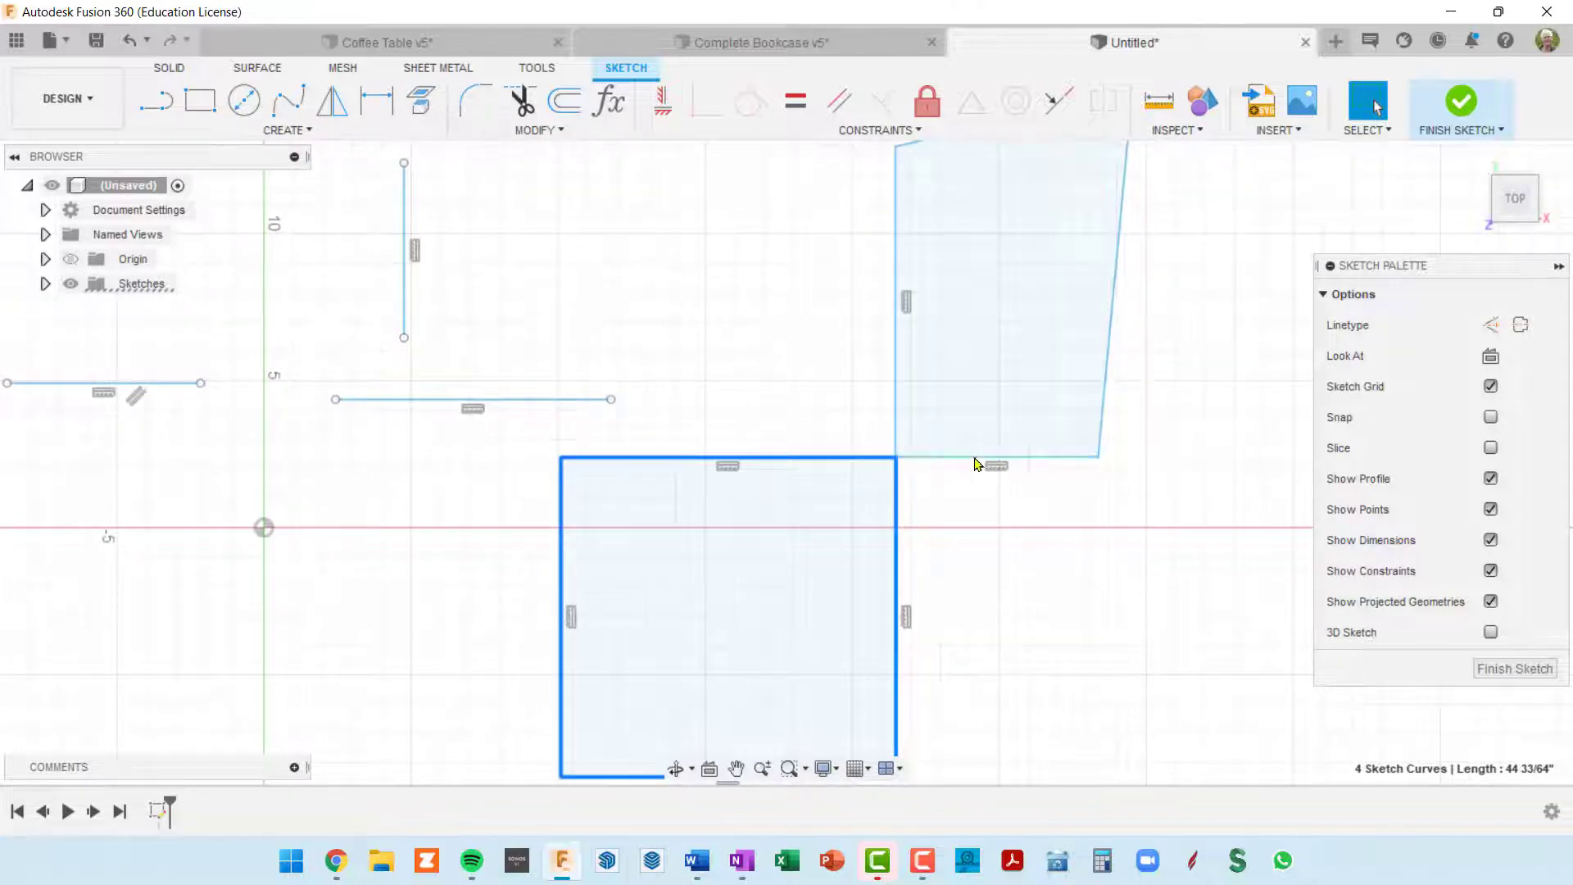
middle_click_drag(995, 376, 968, 410)
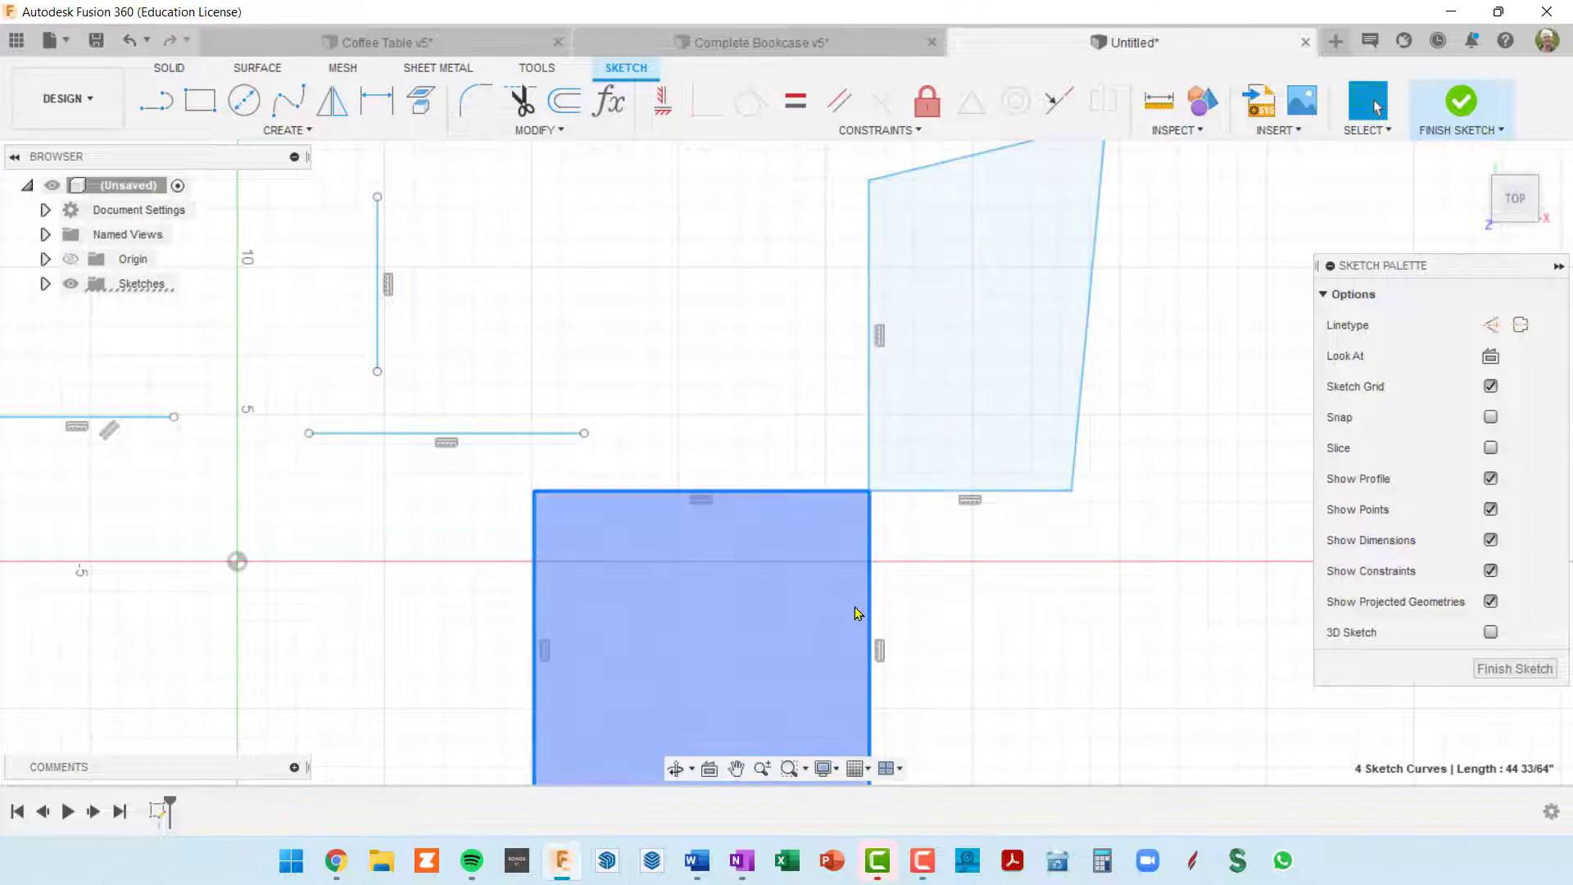
mouse_move(920, 541)
middle_mouse_down()
mouse_move(931, 530)
mouse_move(894, 449)
middle_mouse_up()
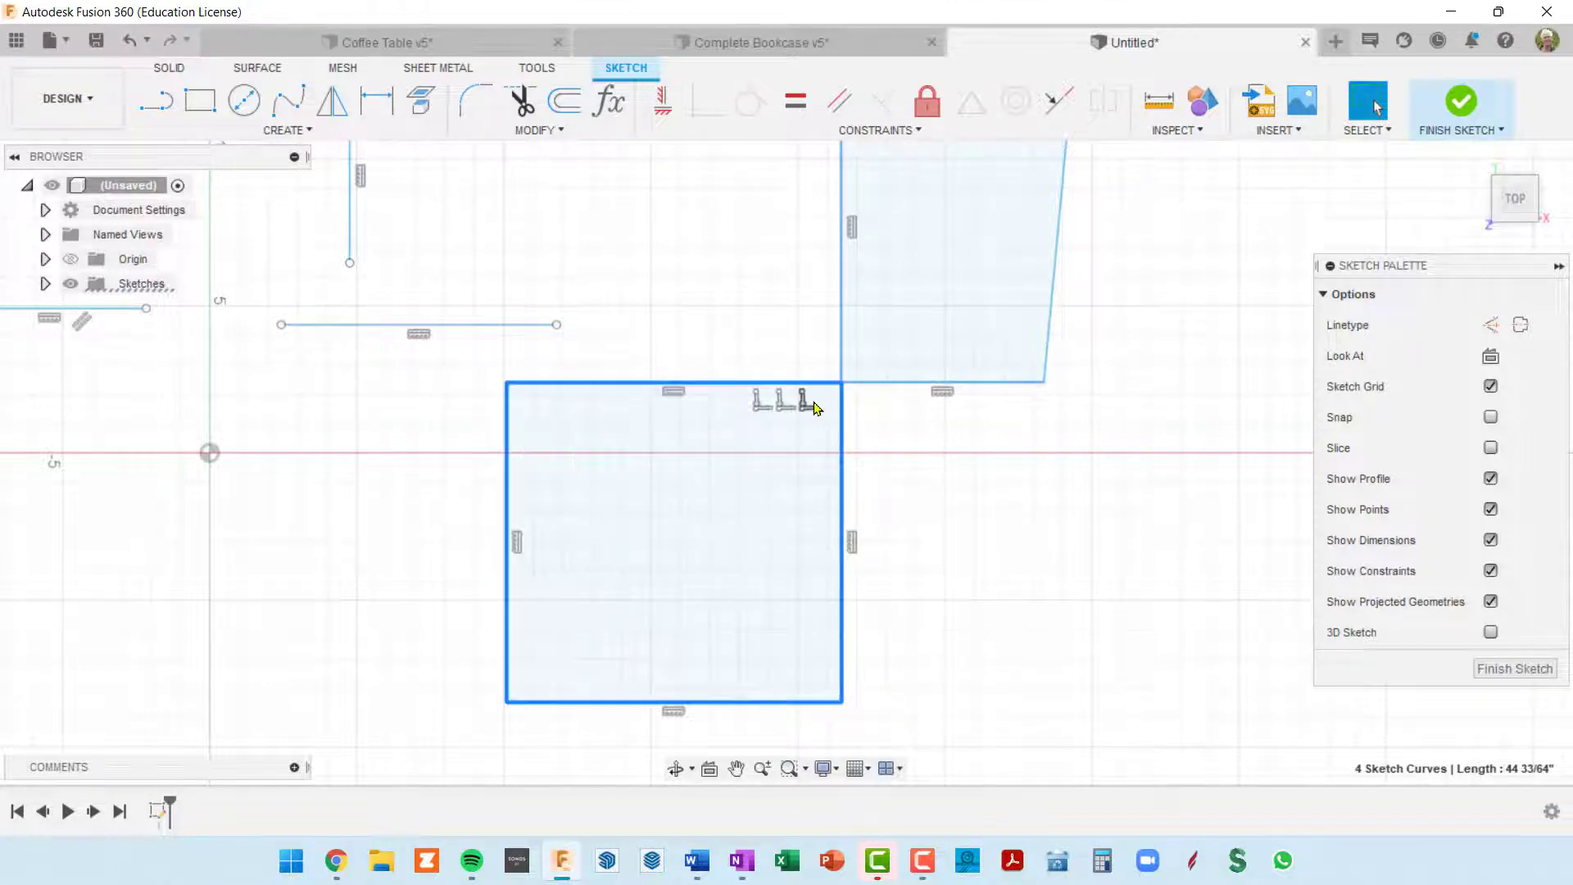
left_click(762, 405)
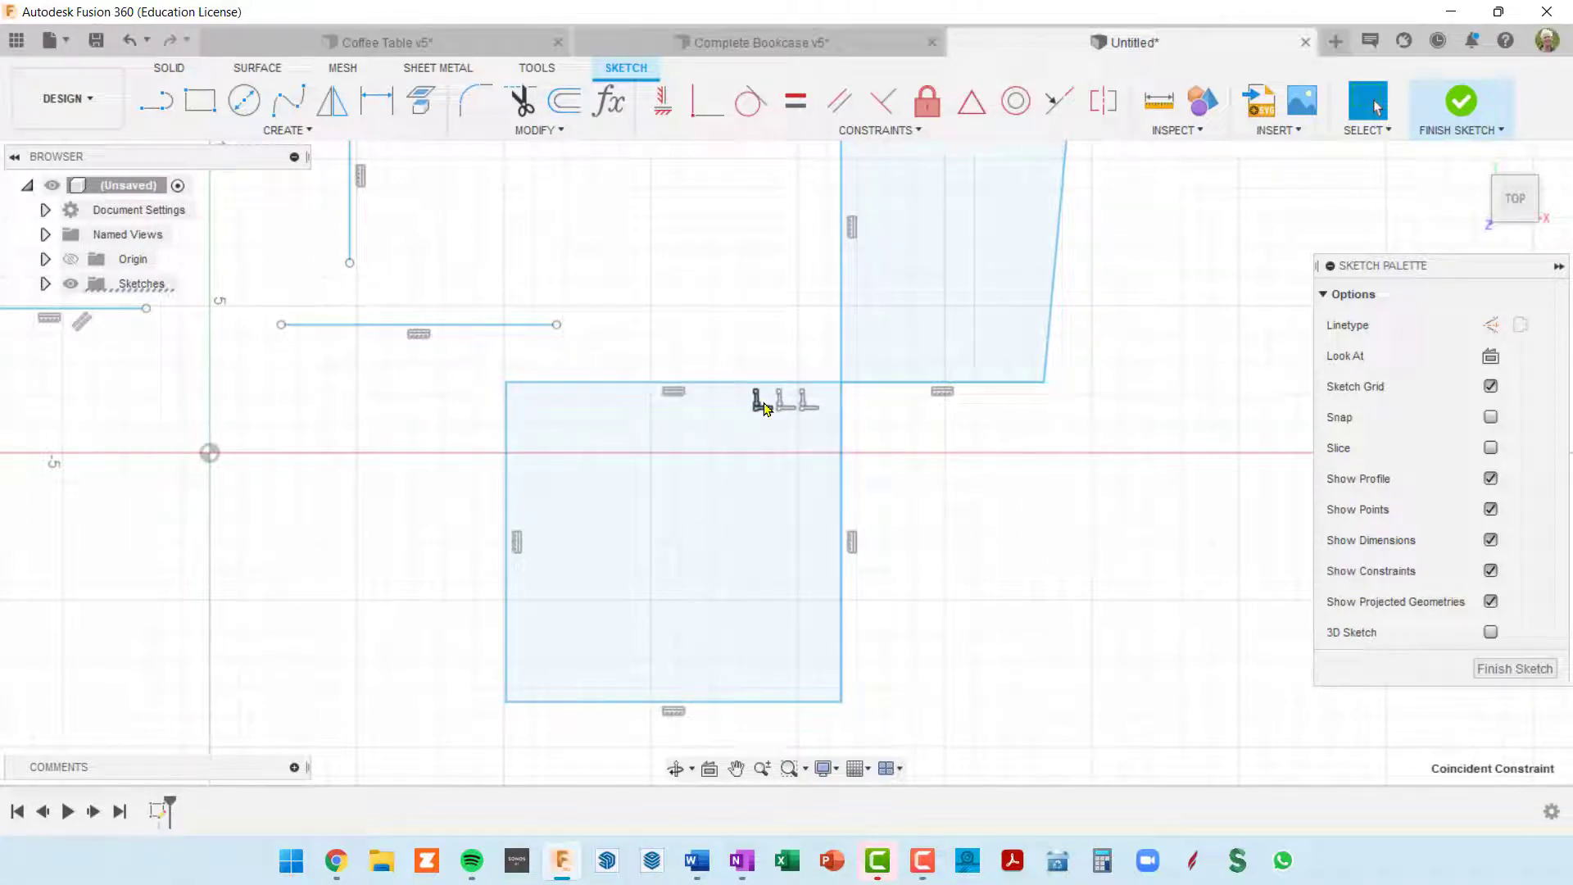
left_click(767, 408)
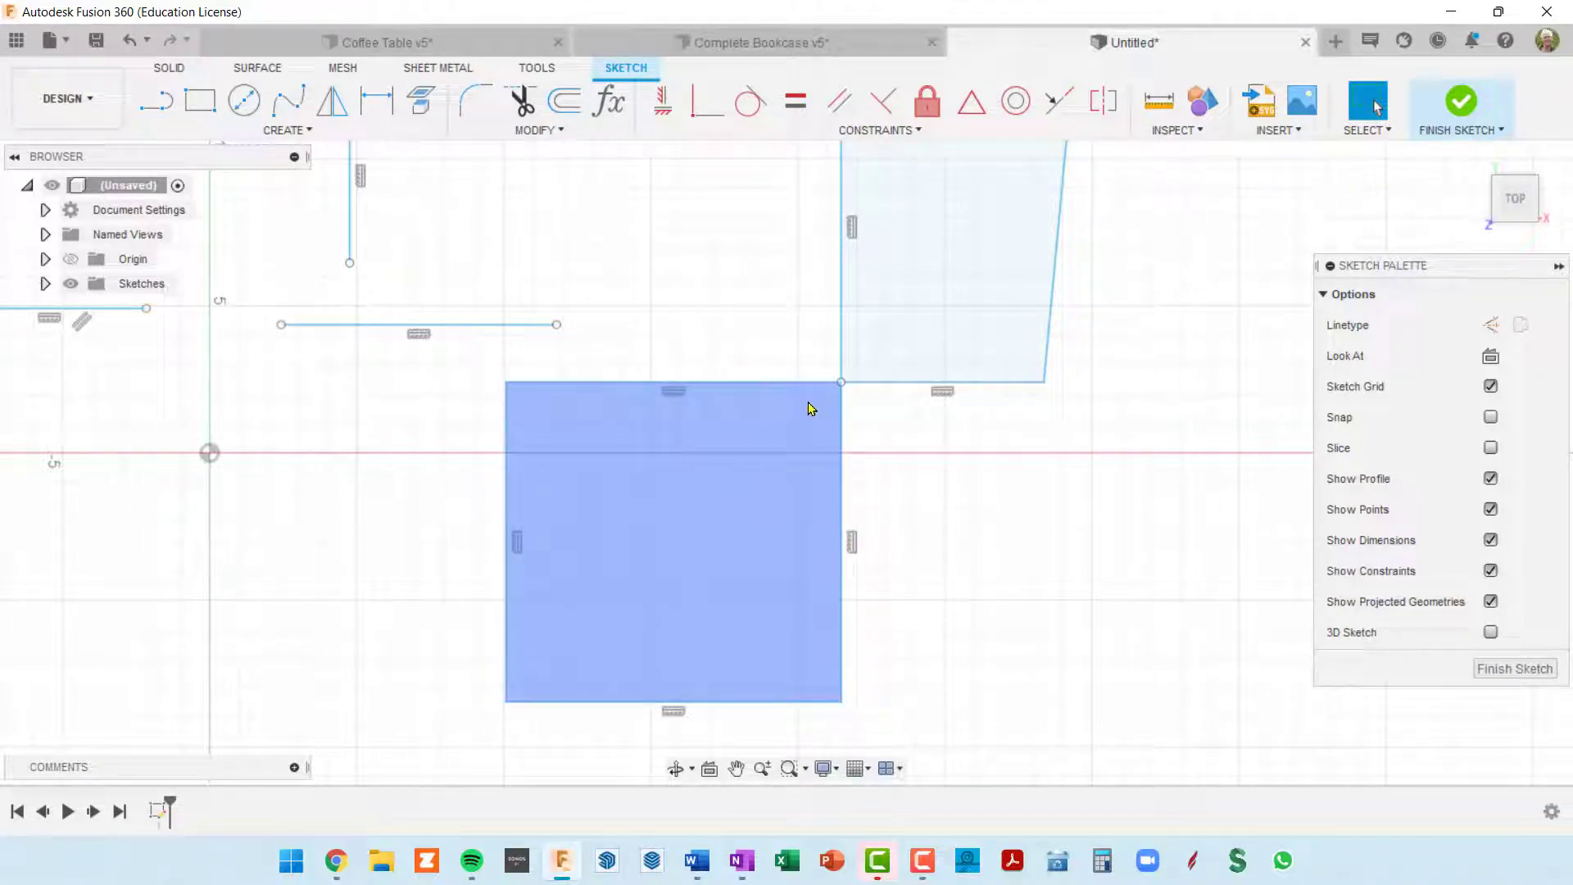
Step: Undo the constraint deletion and the last rectangle shift, and display the coincident constraints at the shared corner
key("ctrl+z")
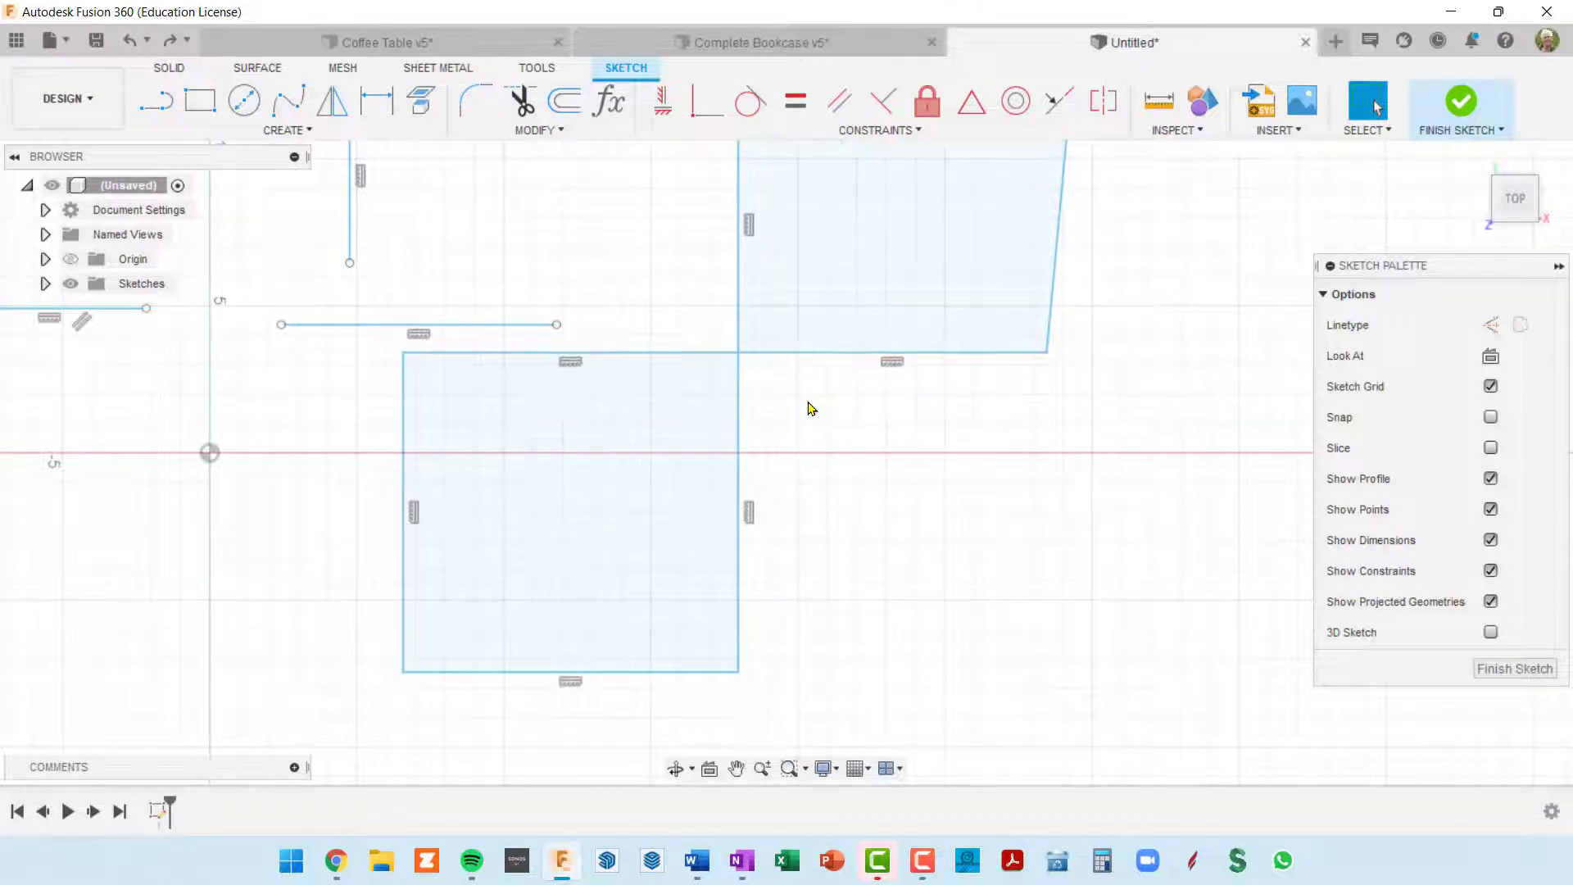
left_click(739, 387)
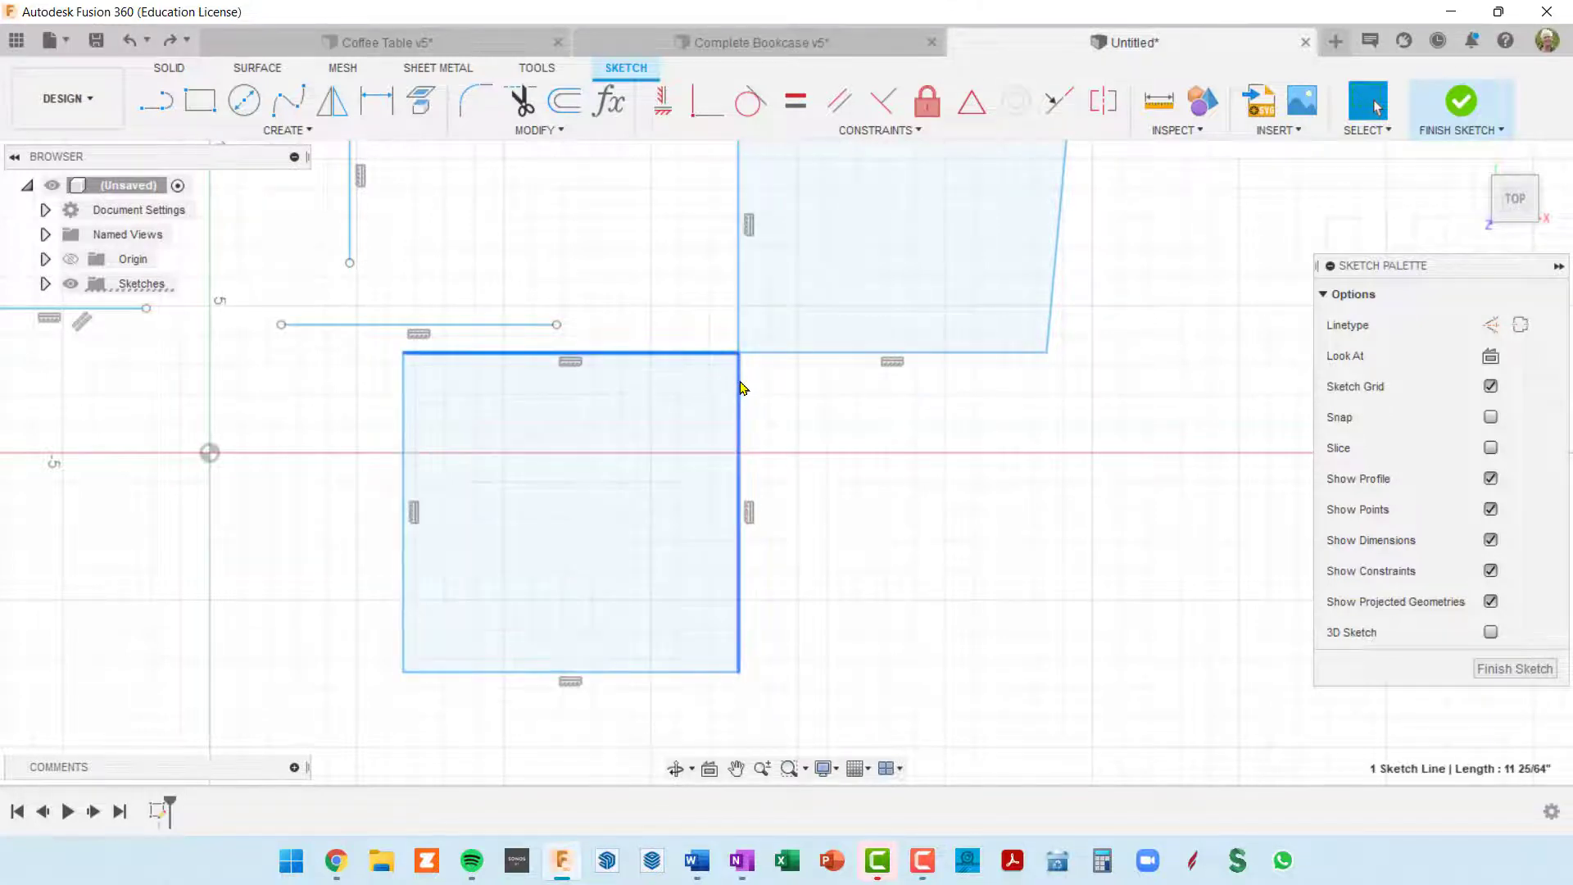
scroll(731, 371, "up", 3)
left_click(742, 349)
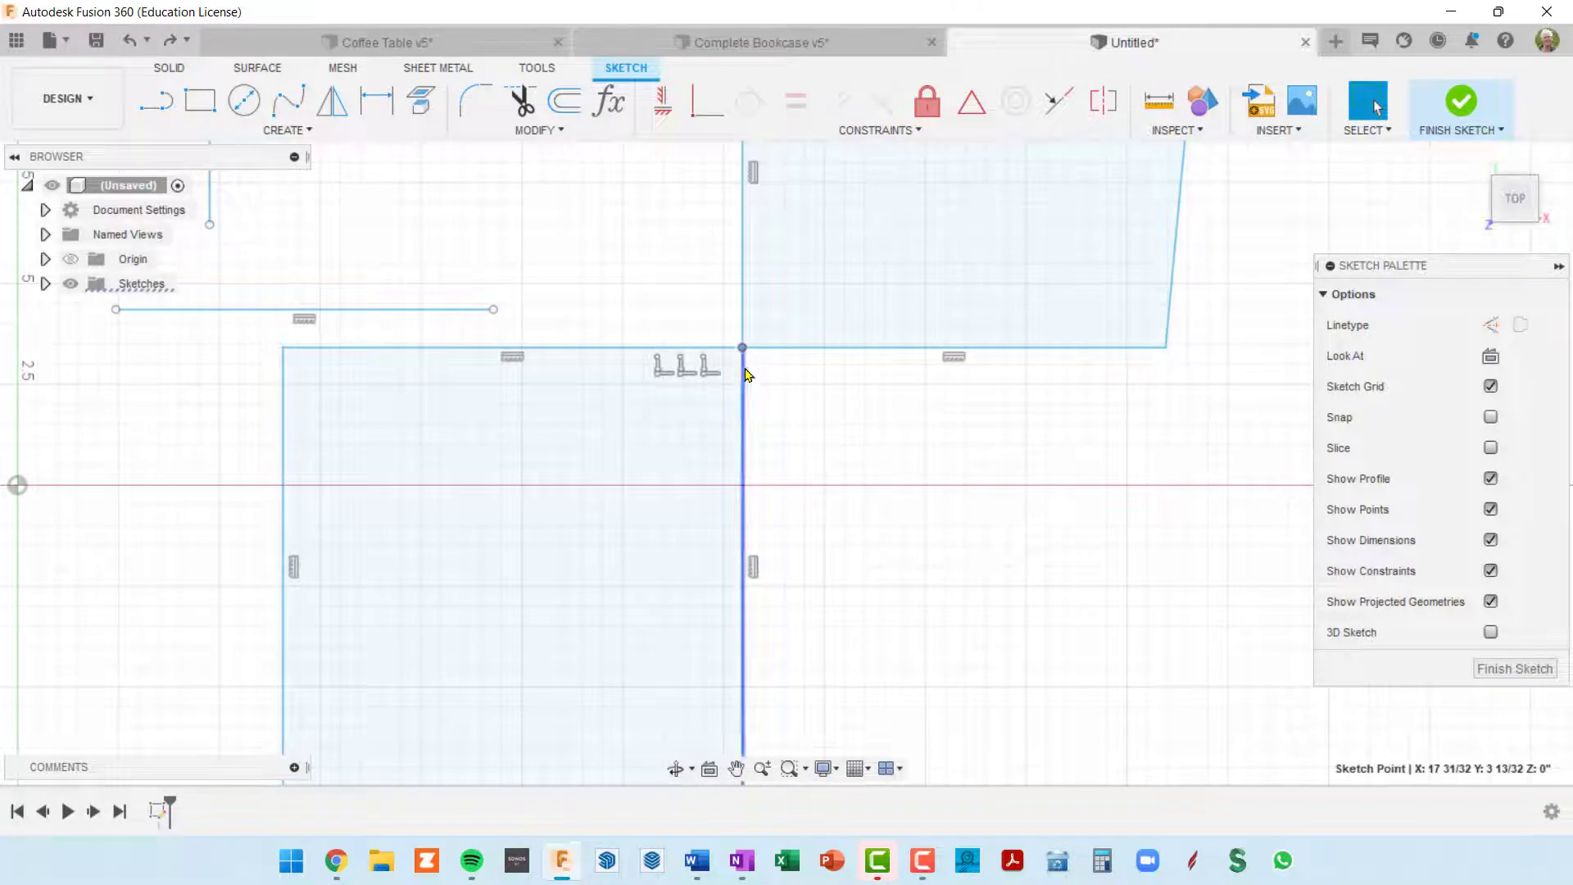
middle_click_drag(810, 420, 928, 491)
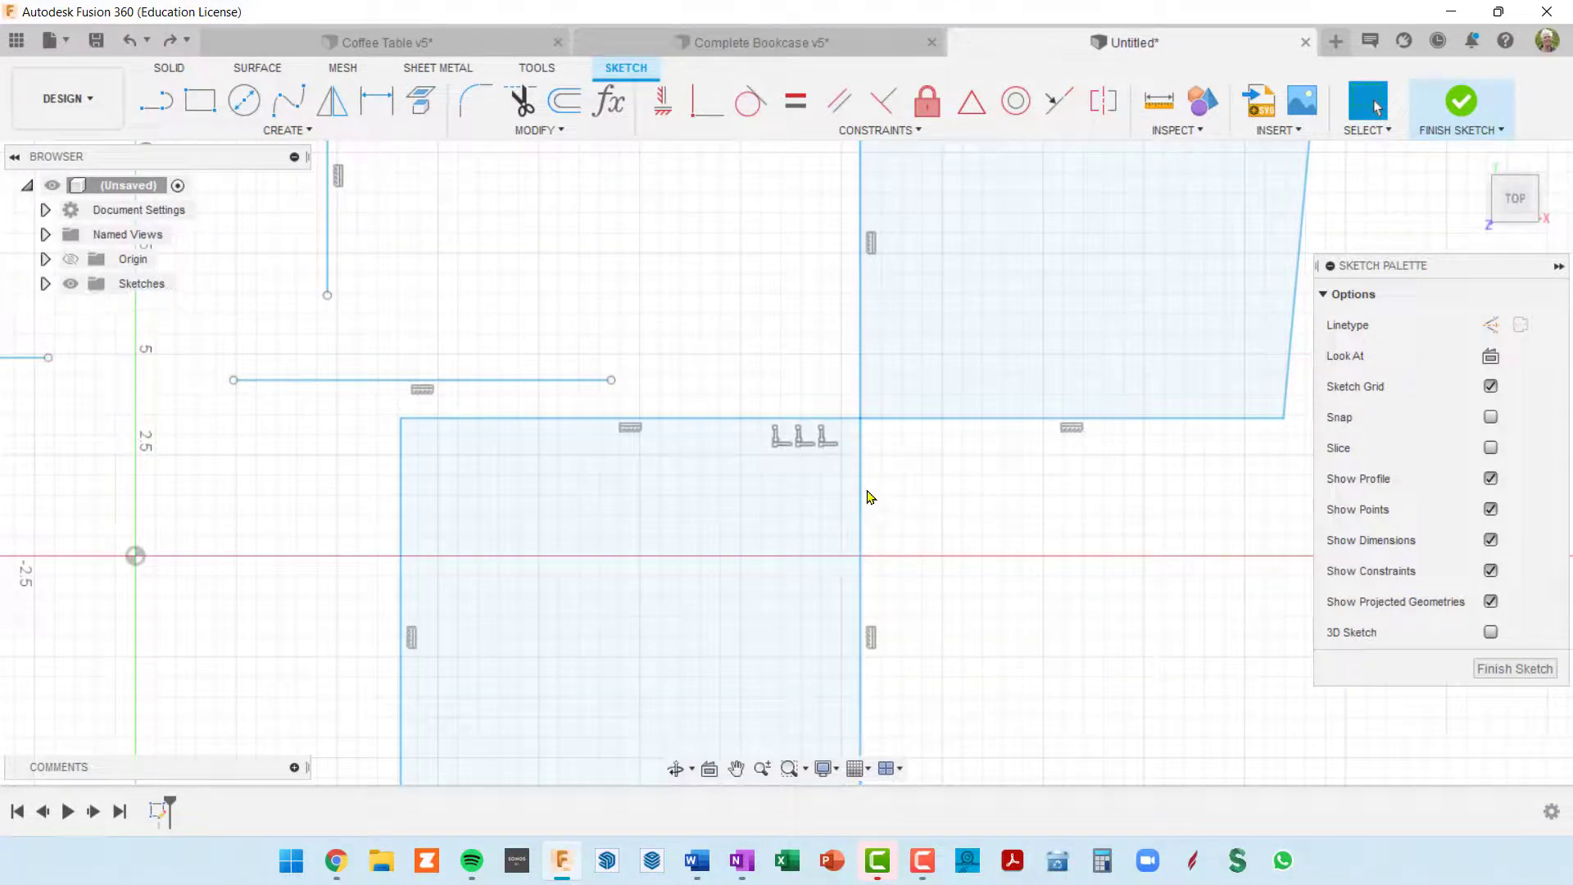
key("Escape")
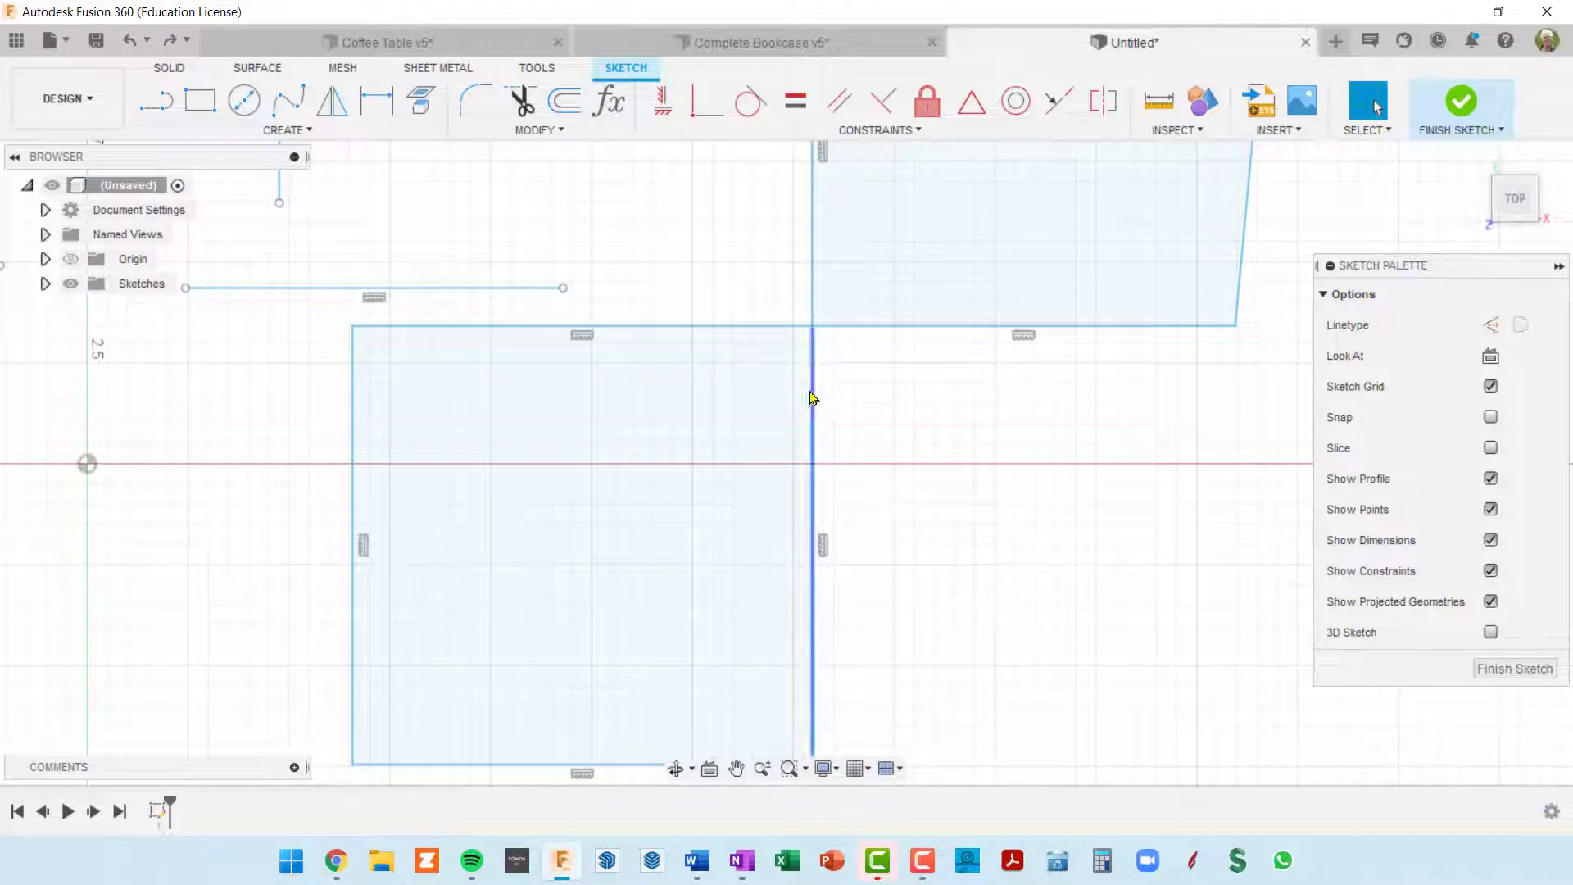
Step: Remove the coincident constraints from the rectangle's right edge and top edge with Delete Coincident
left_click(813, 398)
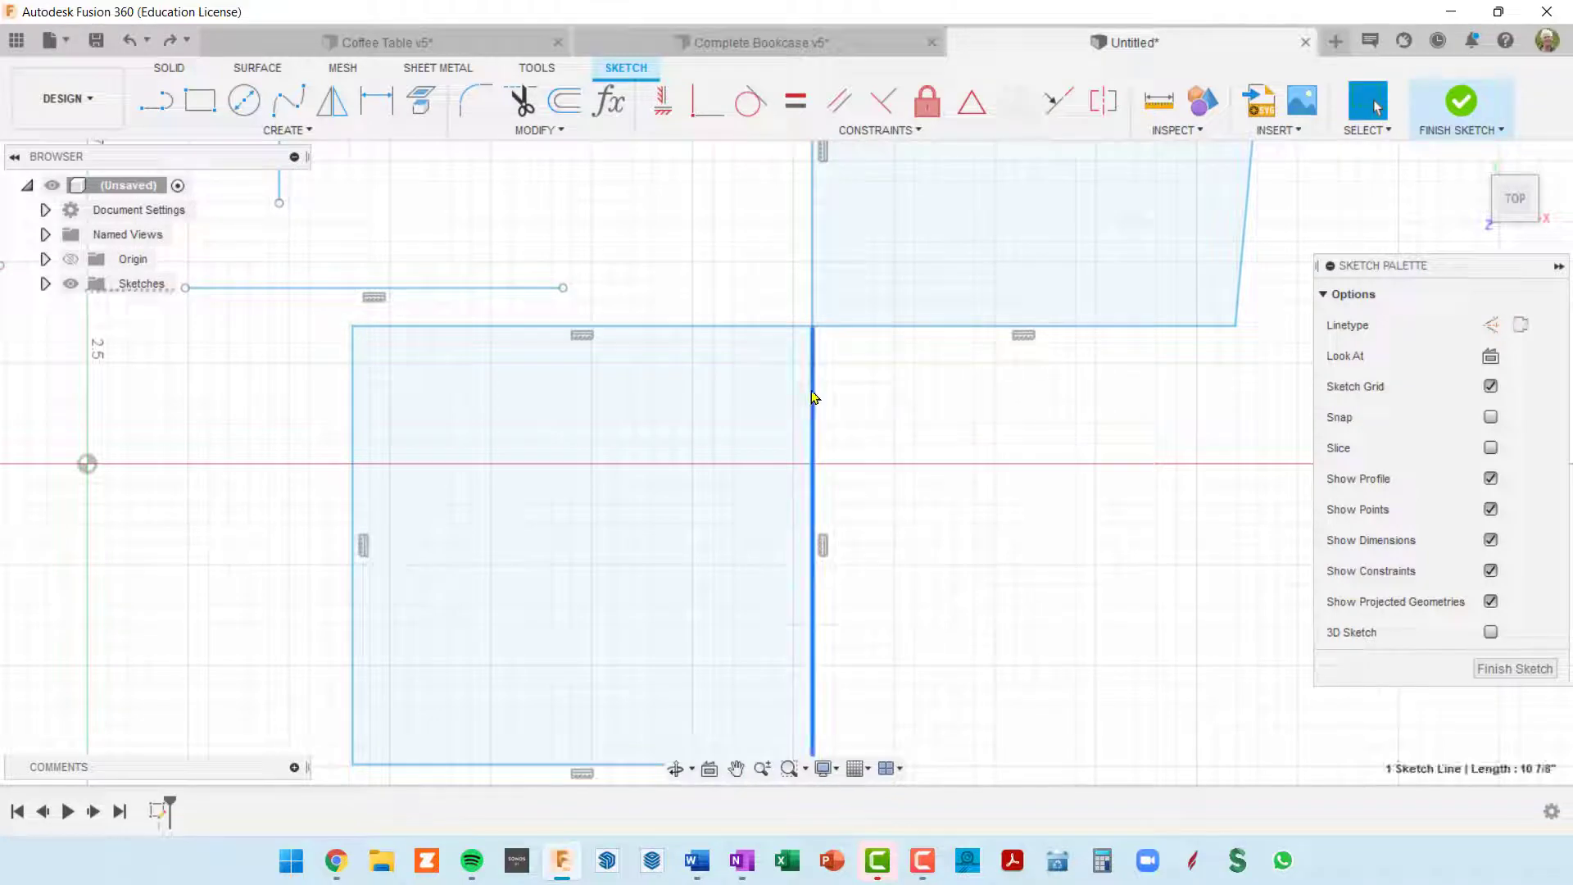
right_click(814, 396)
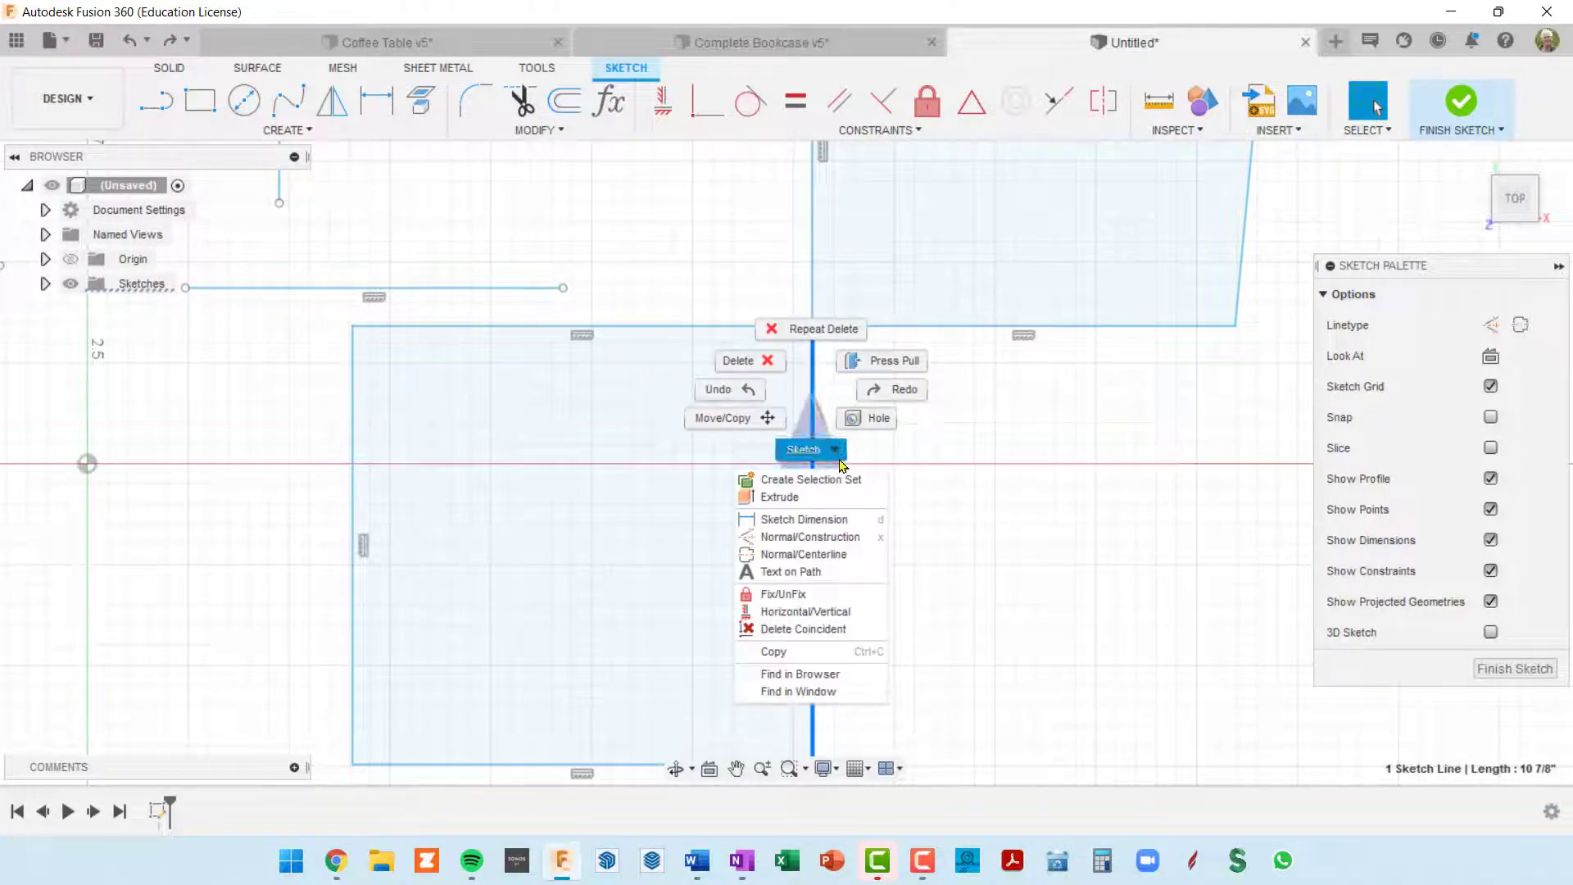
left_click(831, 631)
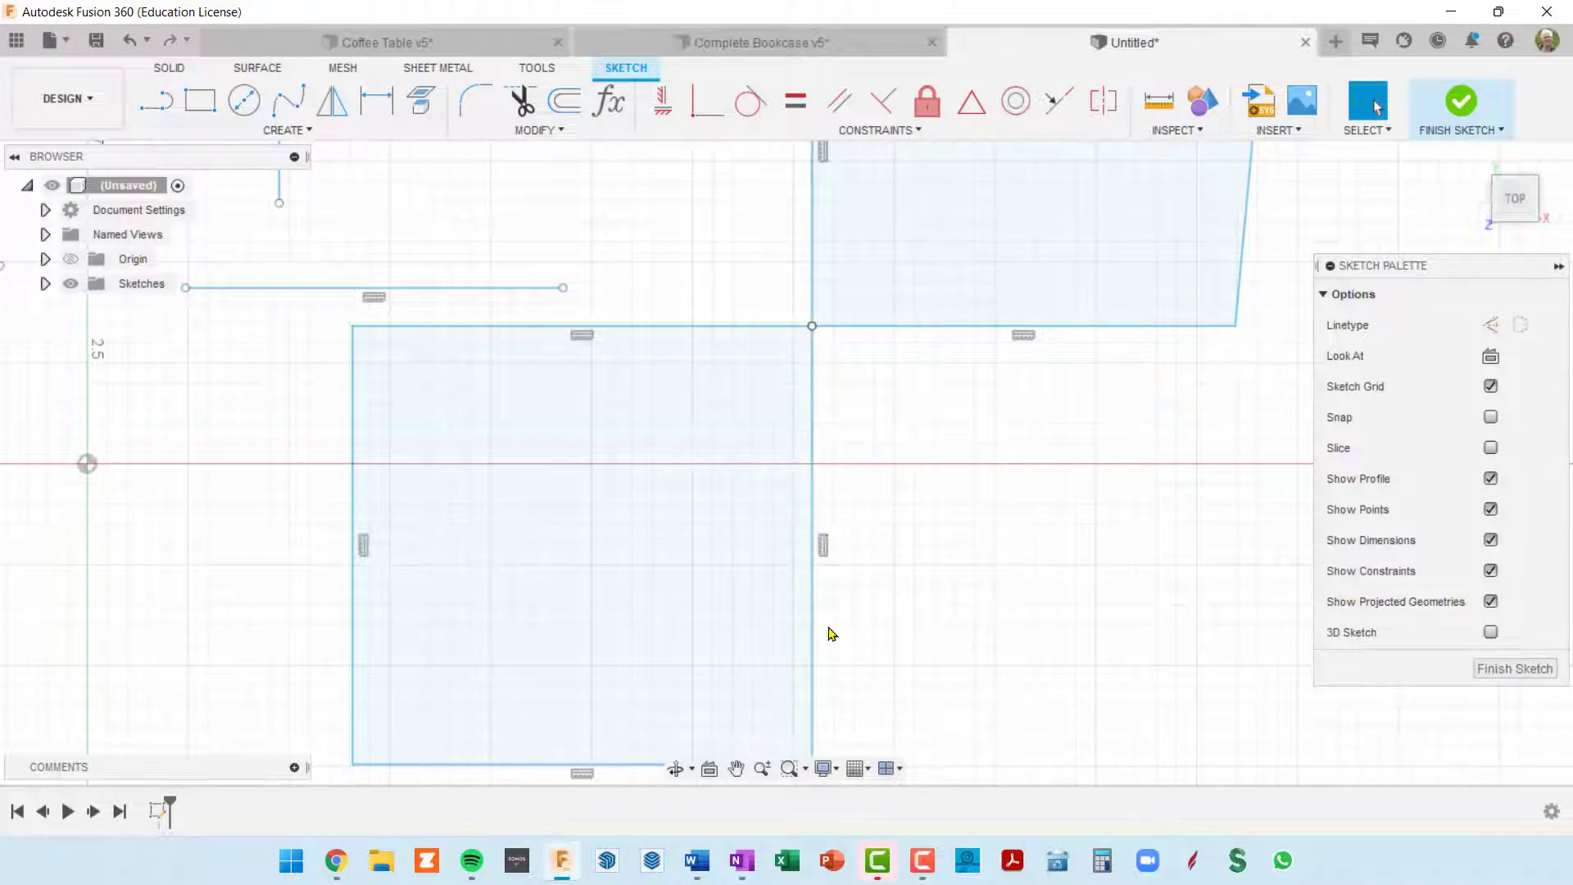
left_click(734, 333)
right_click(733, 332)
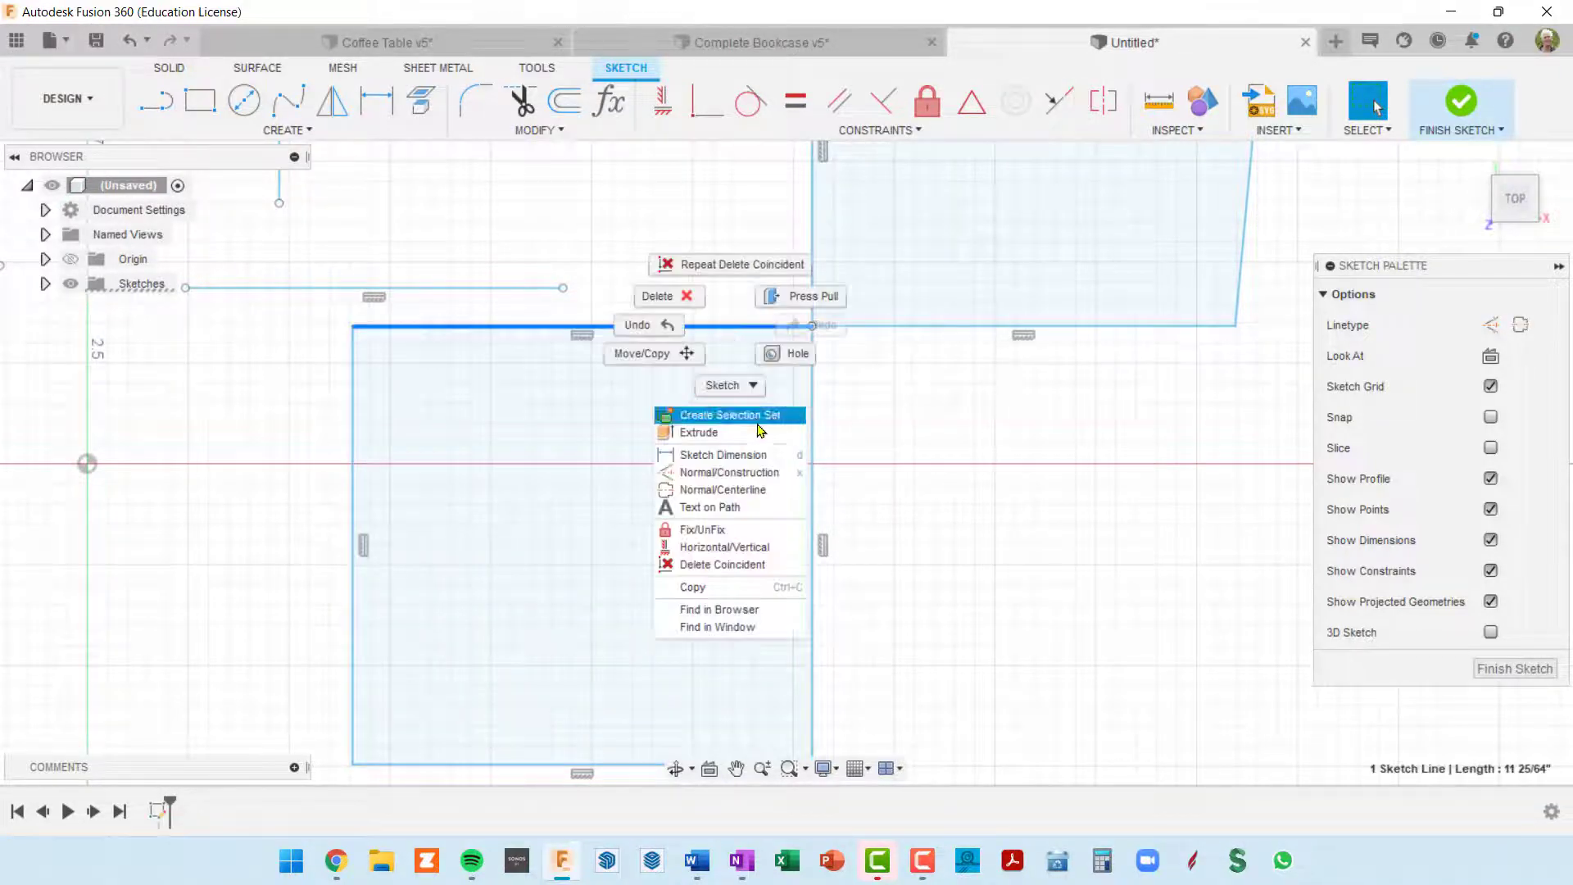
left_click(768, 568)
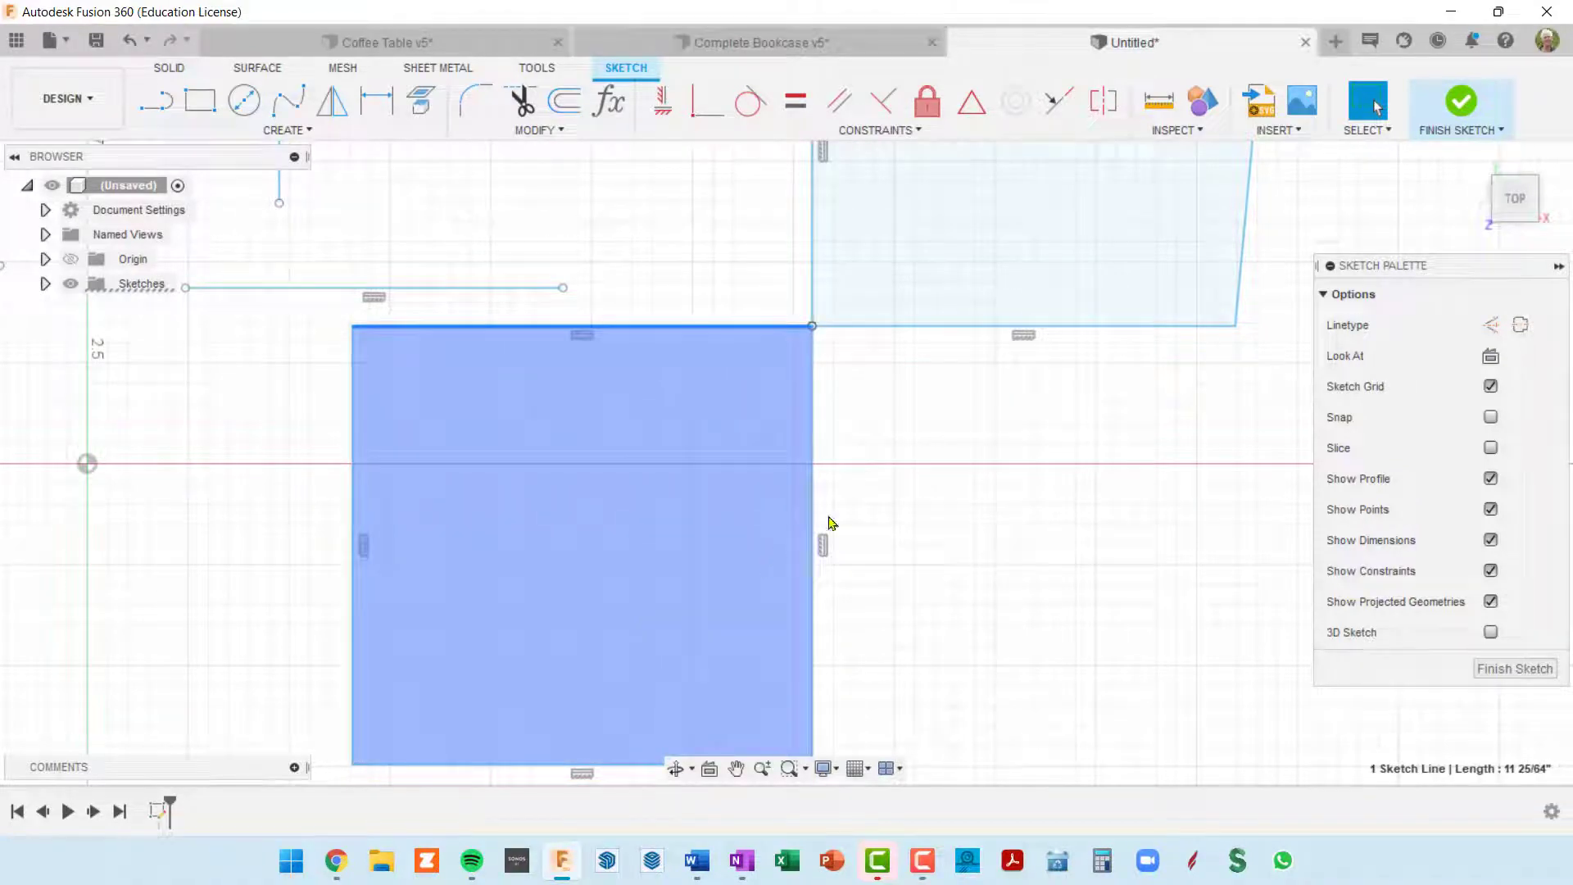
Step: Remove the coincident constraints from the skewed shape's bottom edge and left edge with Delete Coincident
left_click(881, 327)
right_click(880, 328)
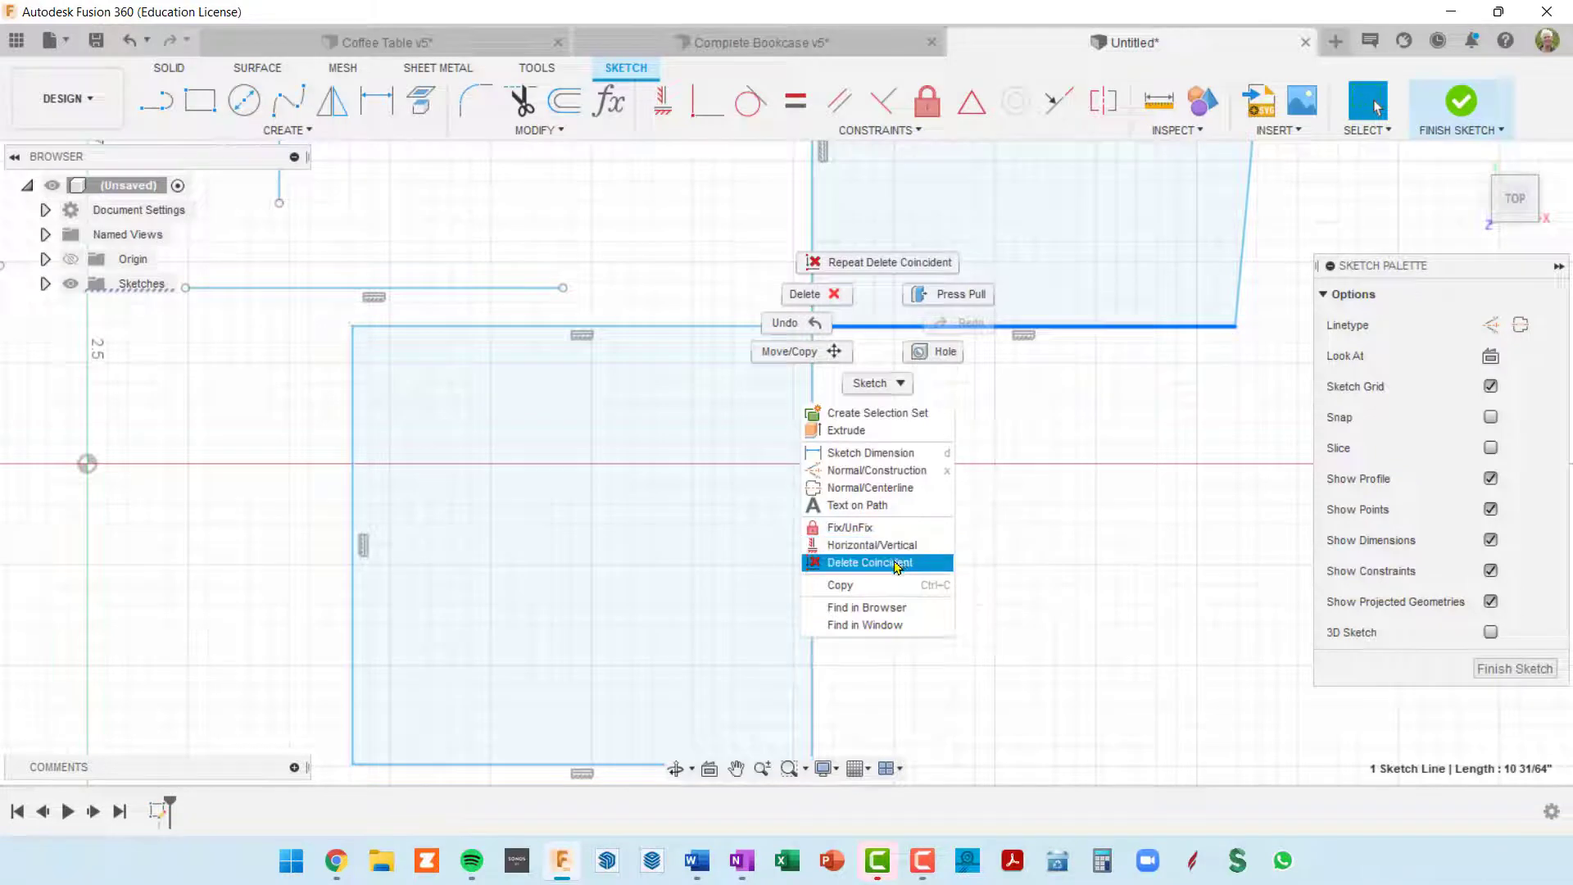
left_click(895, 564)
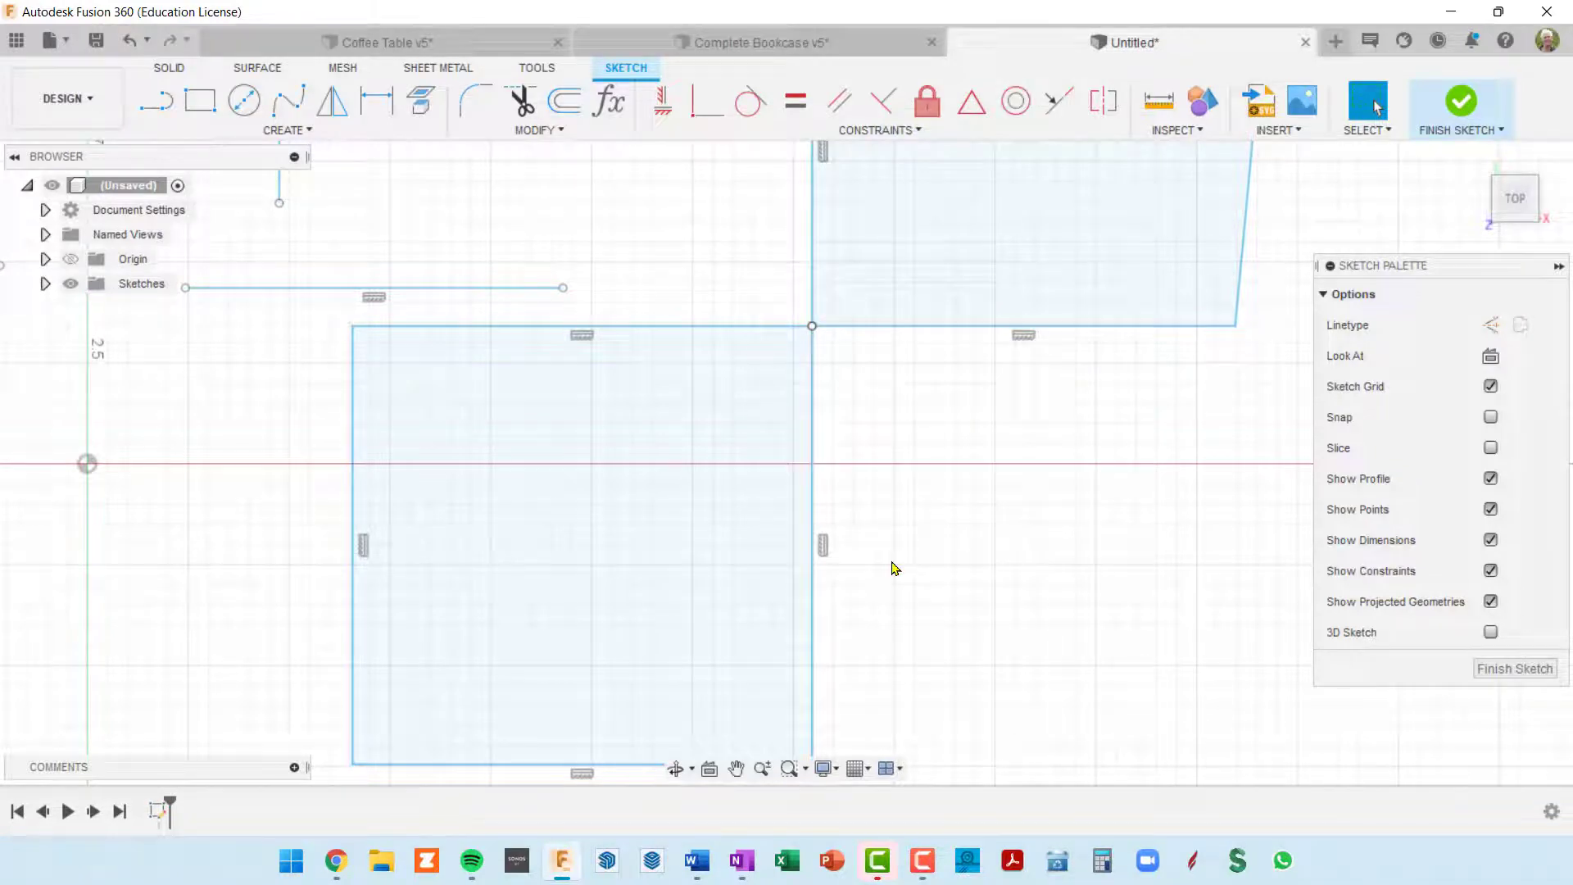
left_click(813, 258)
right_click(812, 257)
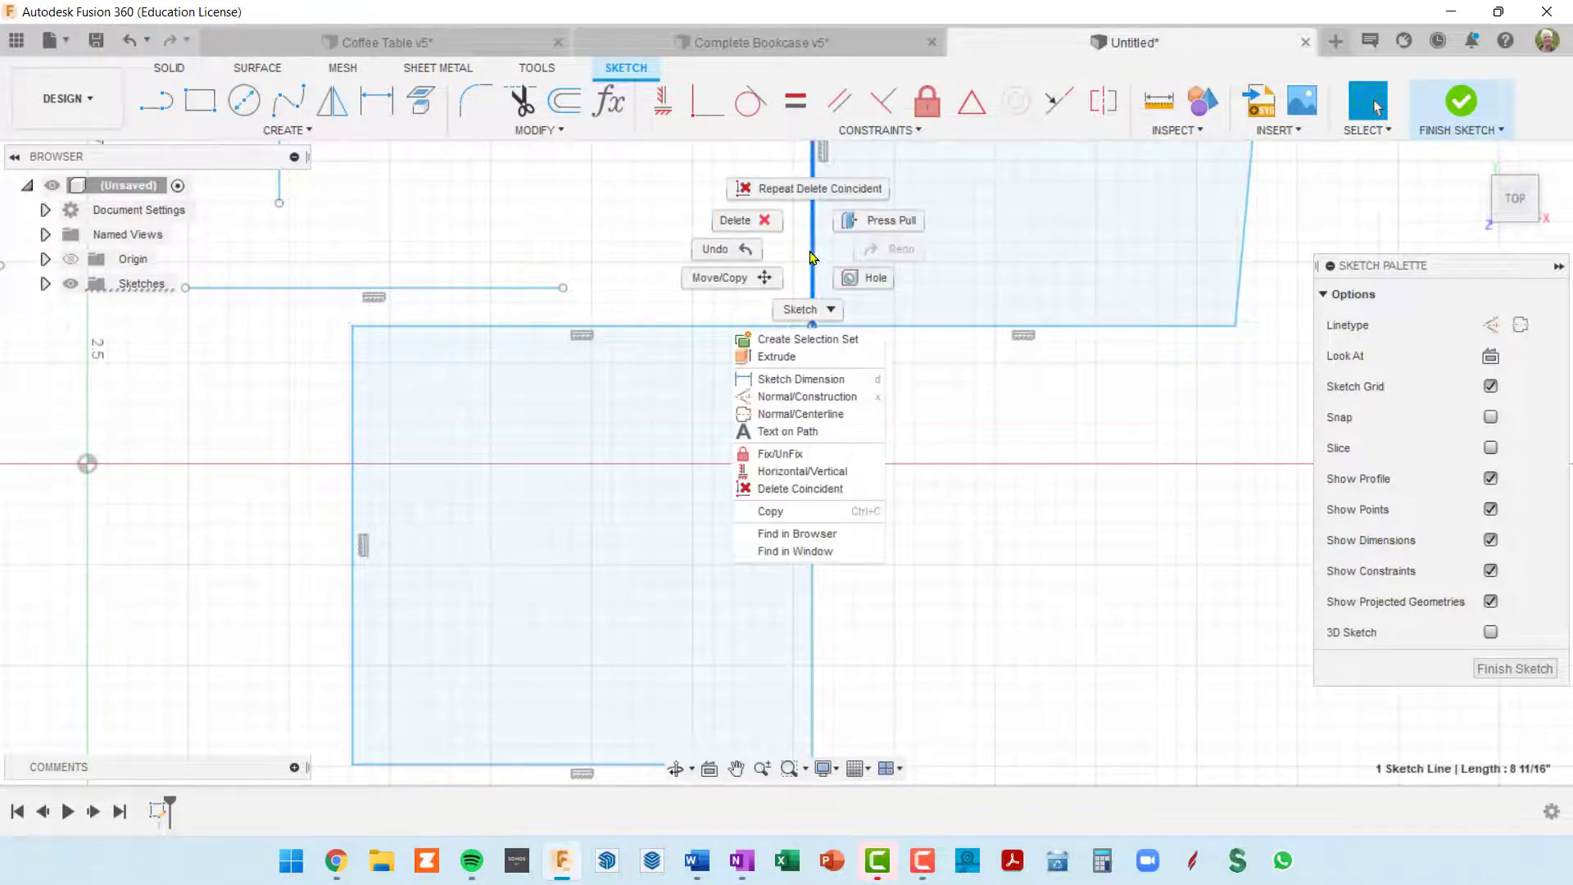
left_click(843, 490)
Step: Move the whole rectangle down and to the left, clear of the skewed shape's lower left corner
scroll(874, 495, "down", 4)
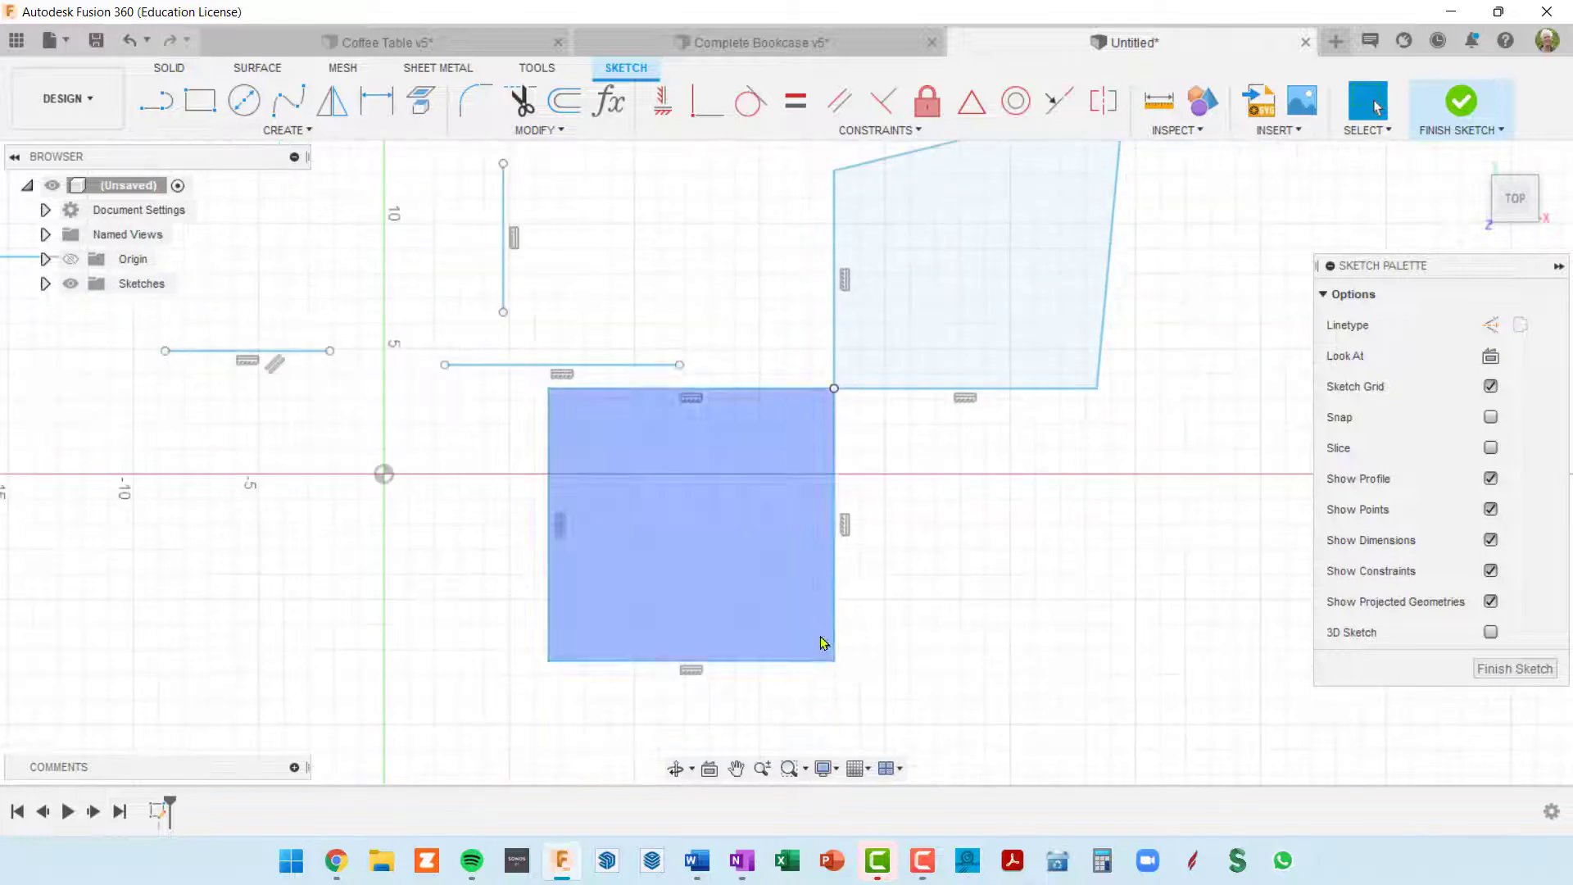
double_click(799, 661)
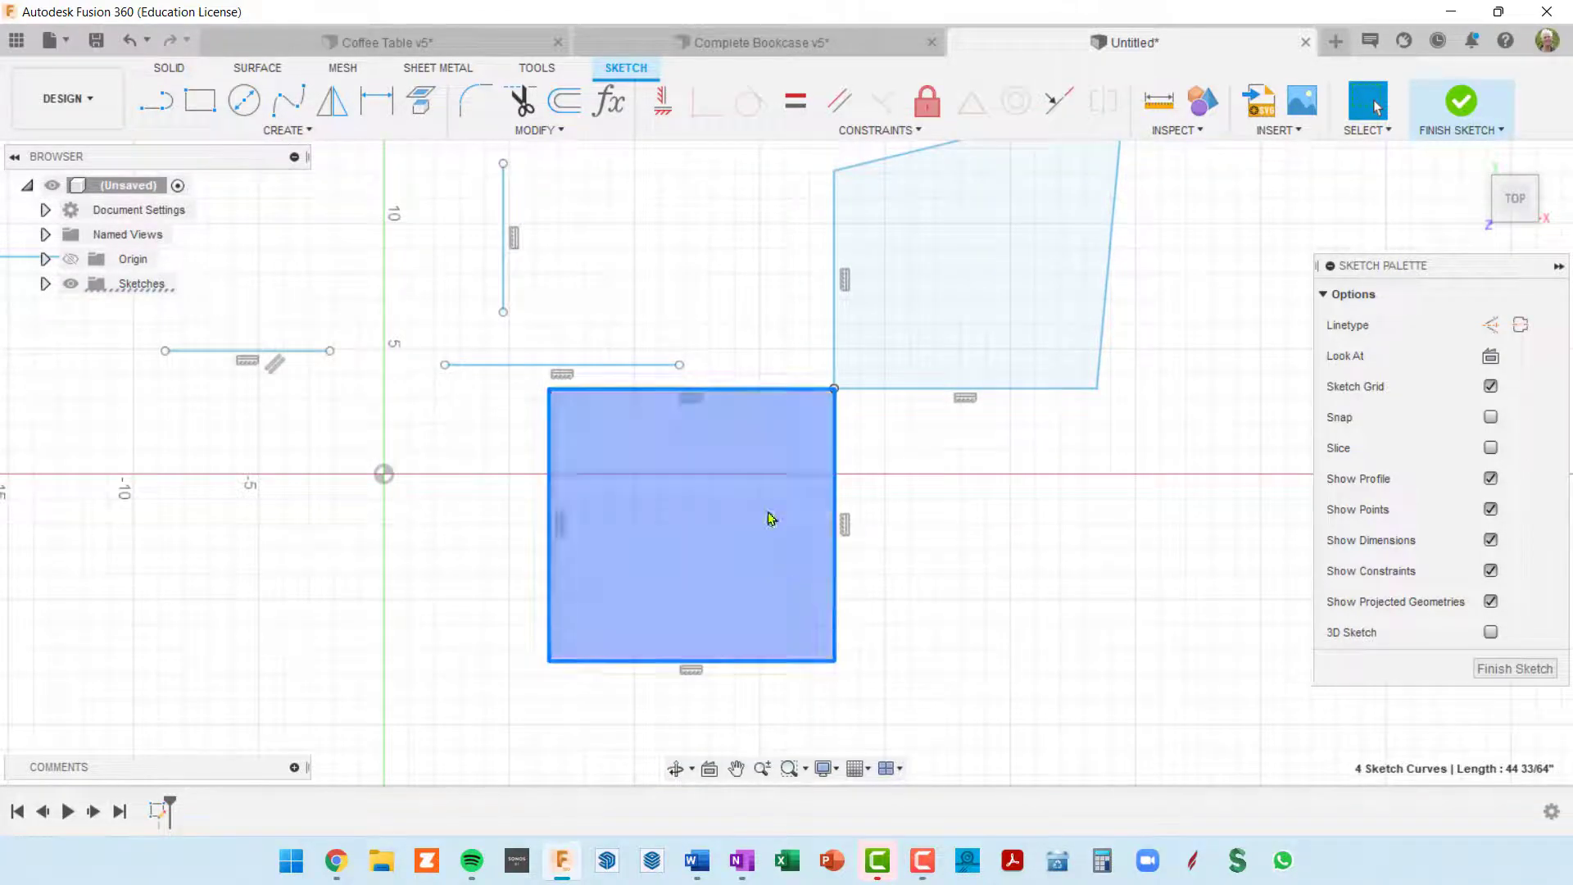
left_click_drag(758, 392, 721, 464)
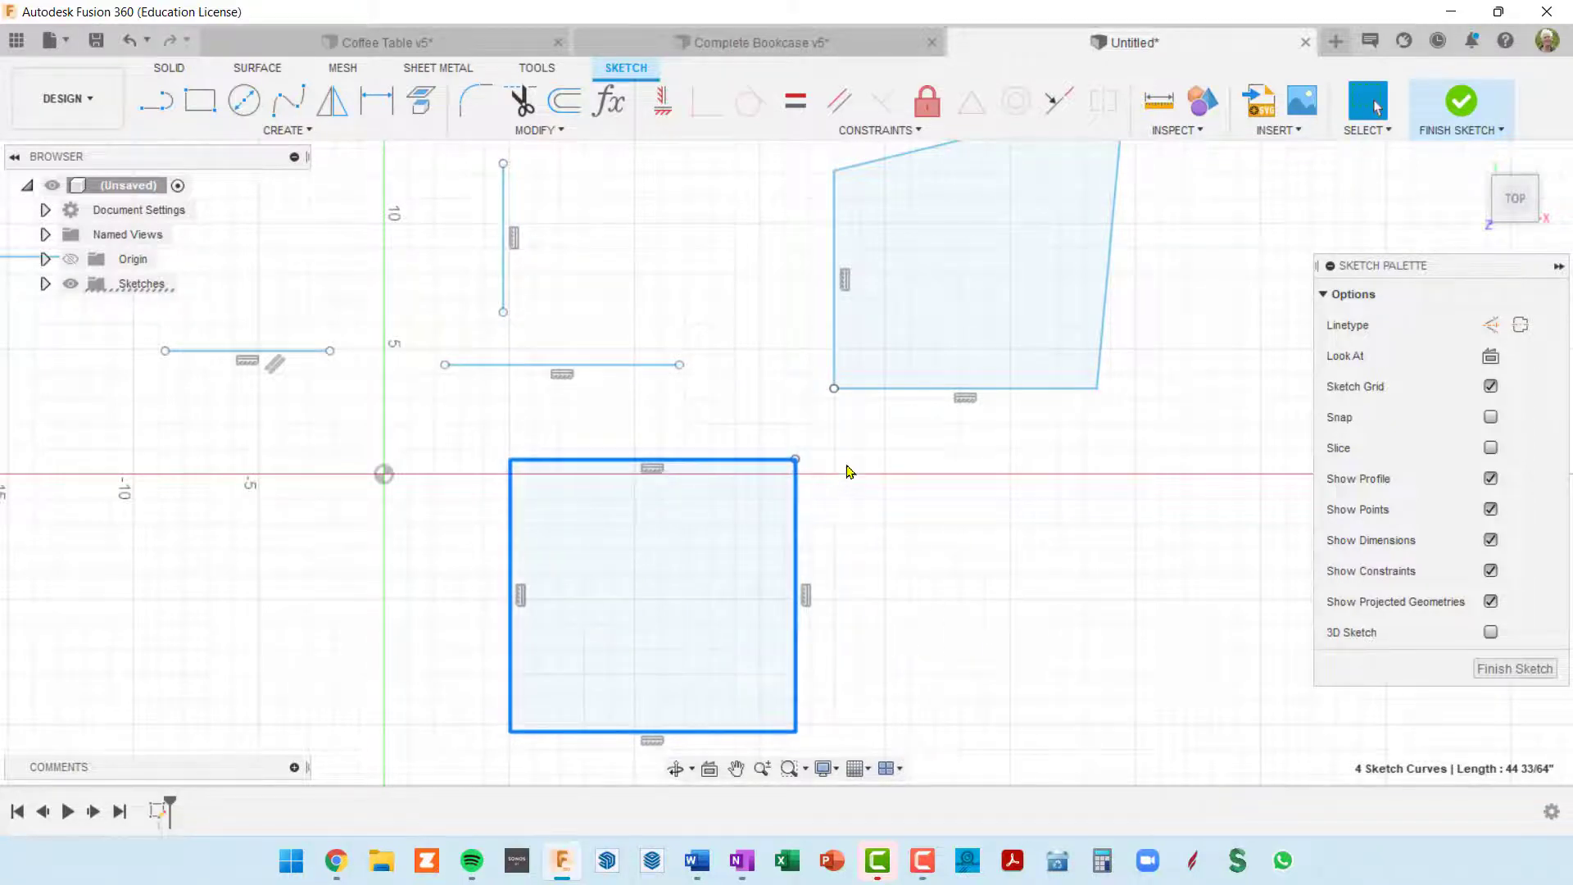
Step: Pull the rectangle's right edge outward and away from the top edge, leaving it about 10 27/64 in long and the corner open
scroll(845, 446, "up", 1)
middle_click_drag(845, 443, 874, 358)
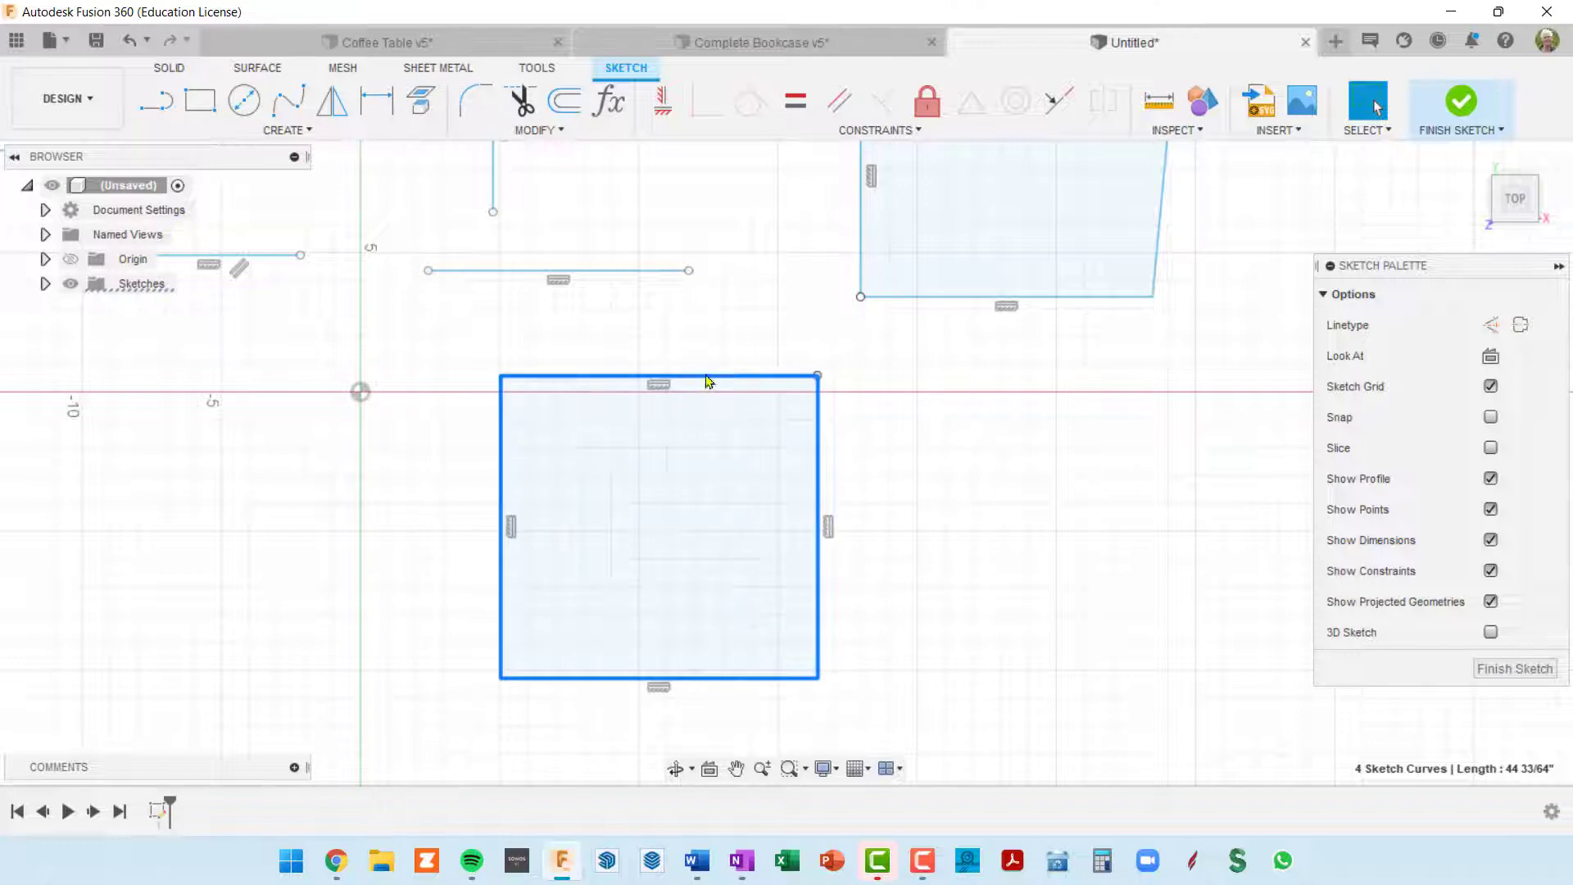
scroll(885, 435, "down", 2)
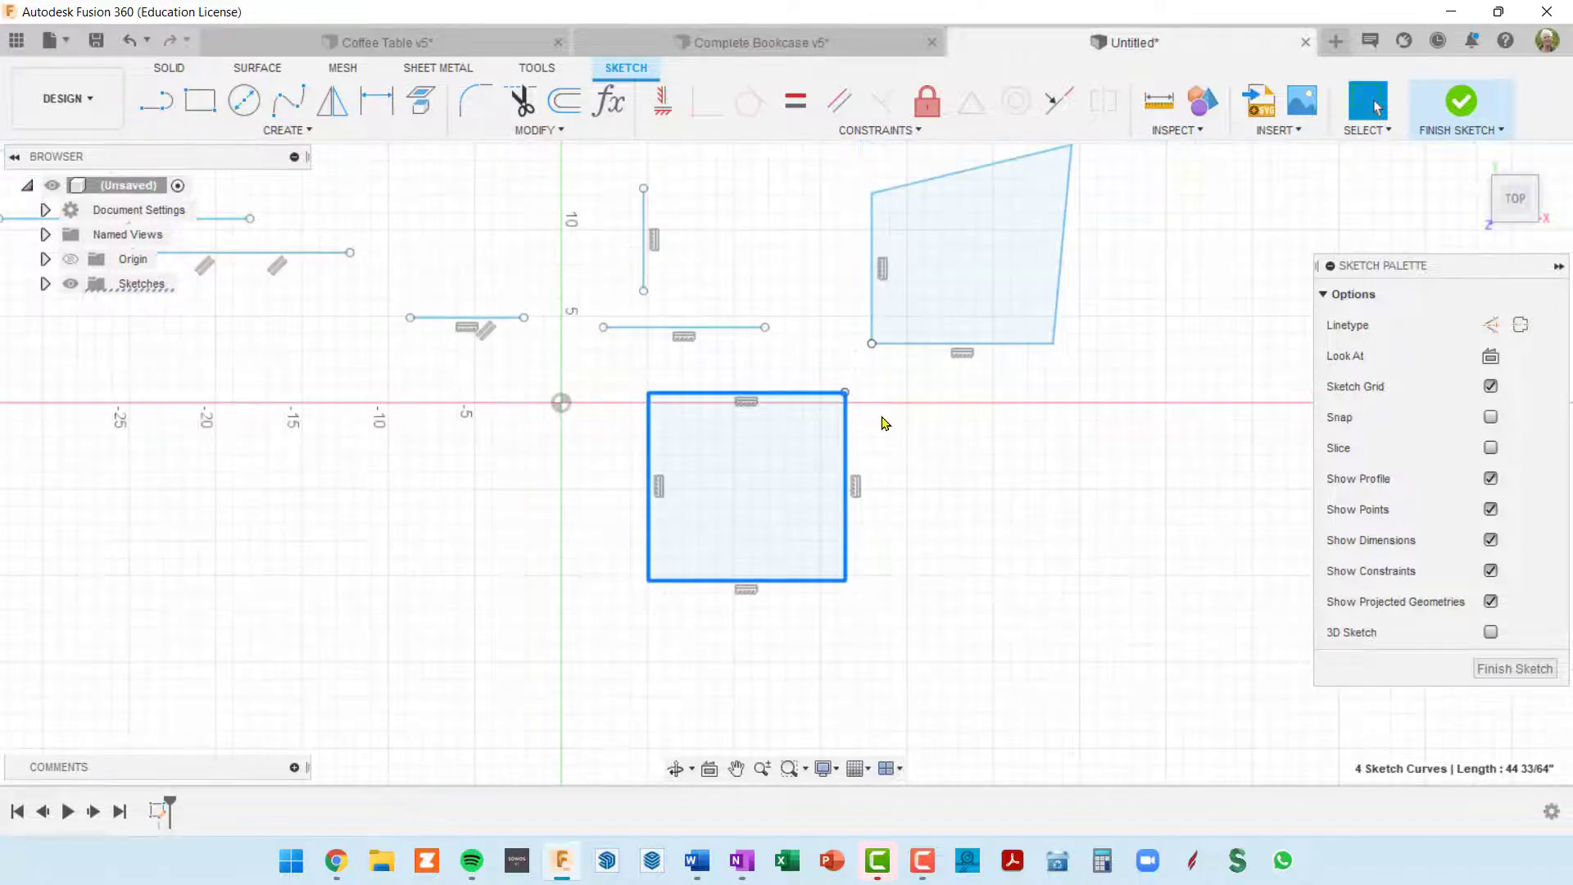
scroll(889, 454, "down", 2)
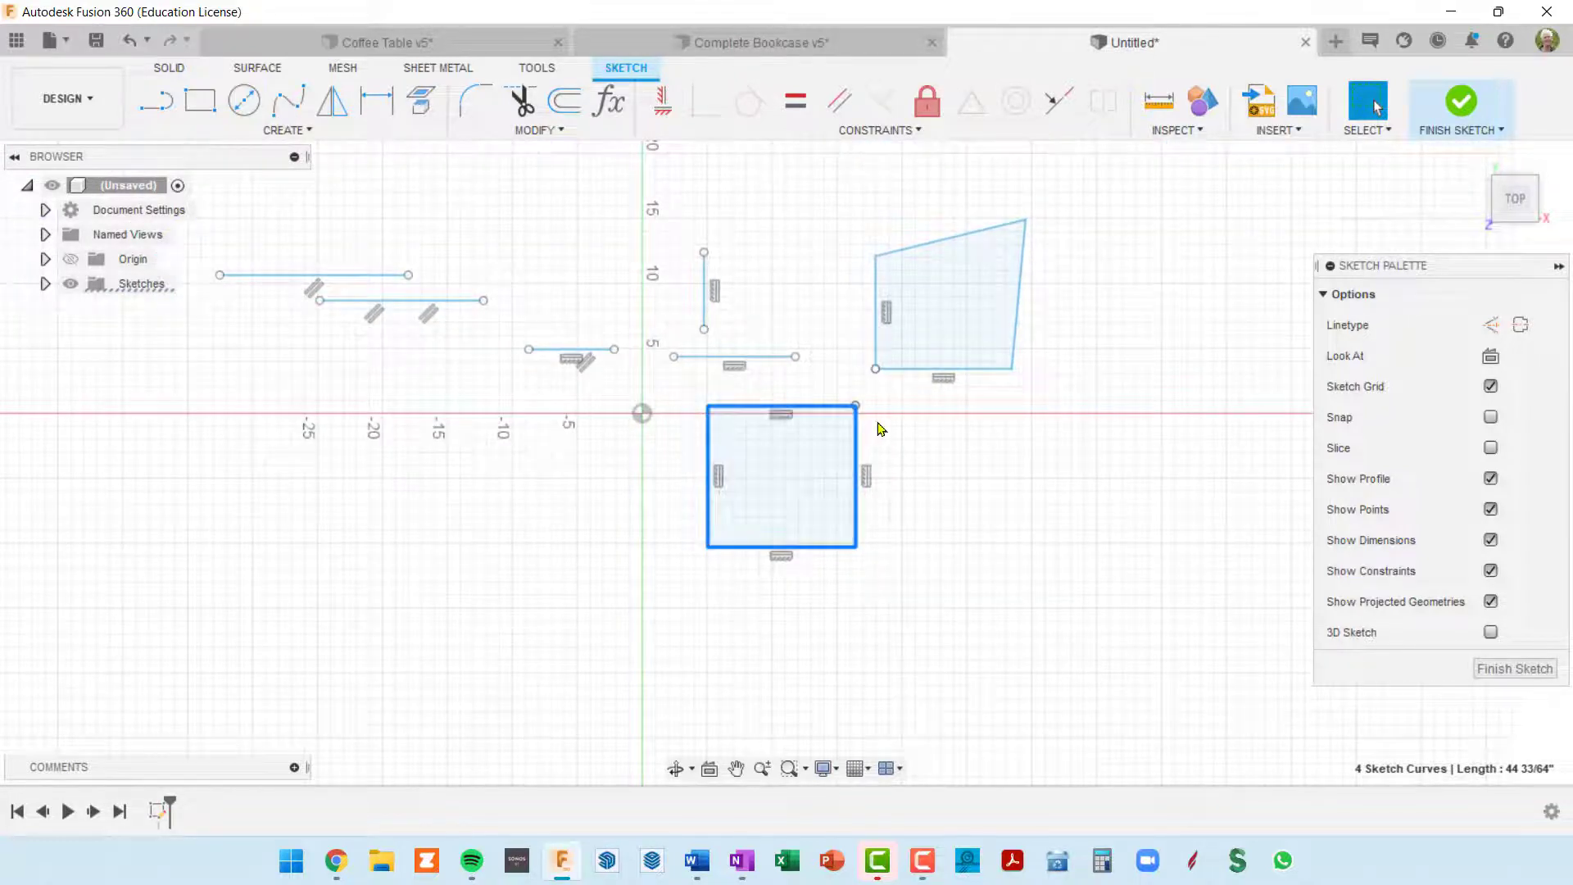
scroll(884, 434, "up", 3)
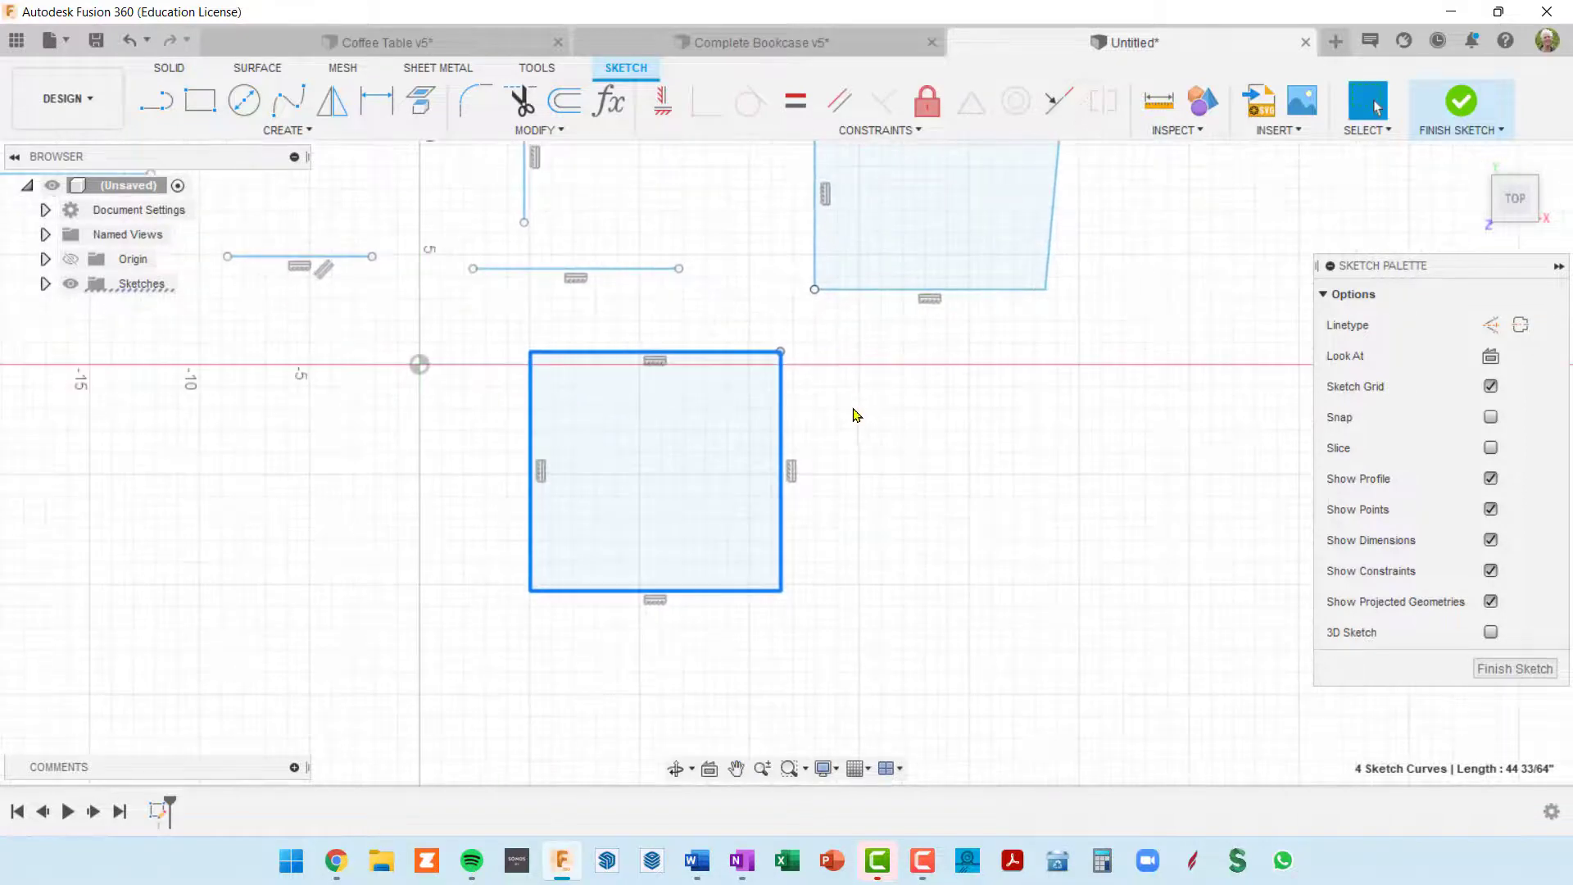
left_click_drag(782, 412, 721, 398)
scroll(746, 418, "up", 3)
left_click_drag(715, 456, 811, 431)
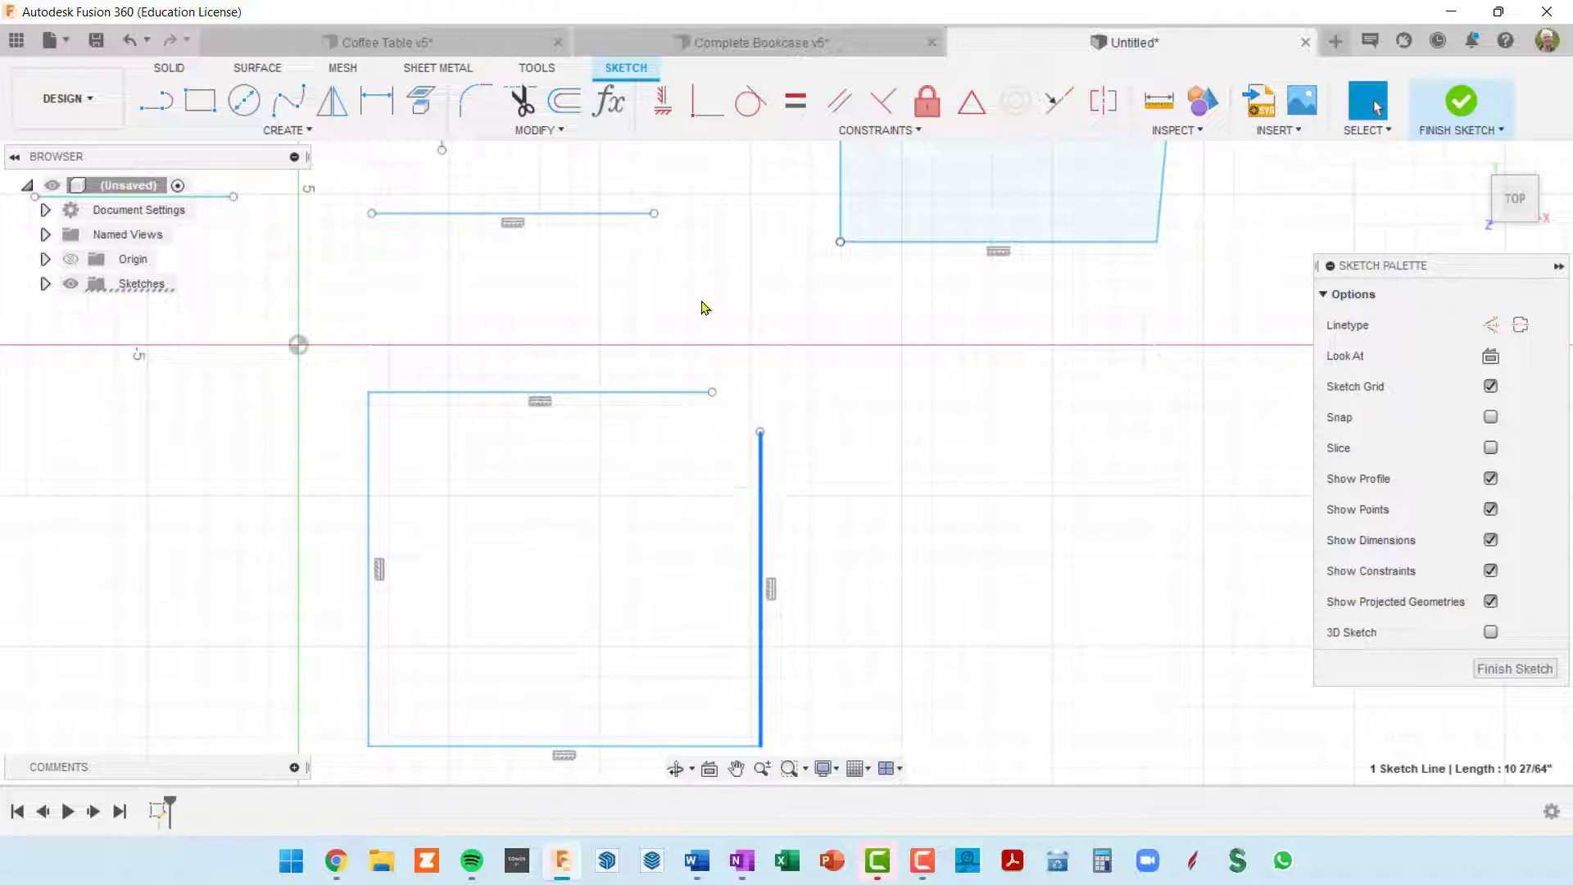
Step: Apply a Coincident constraint between the top edge's right endpoint and the right edge's upper endpoint to close the rectangle
left_click(706, 101)
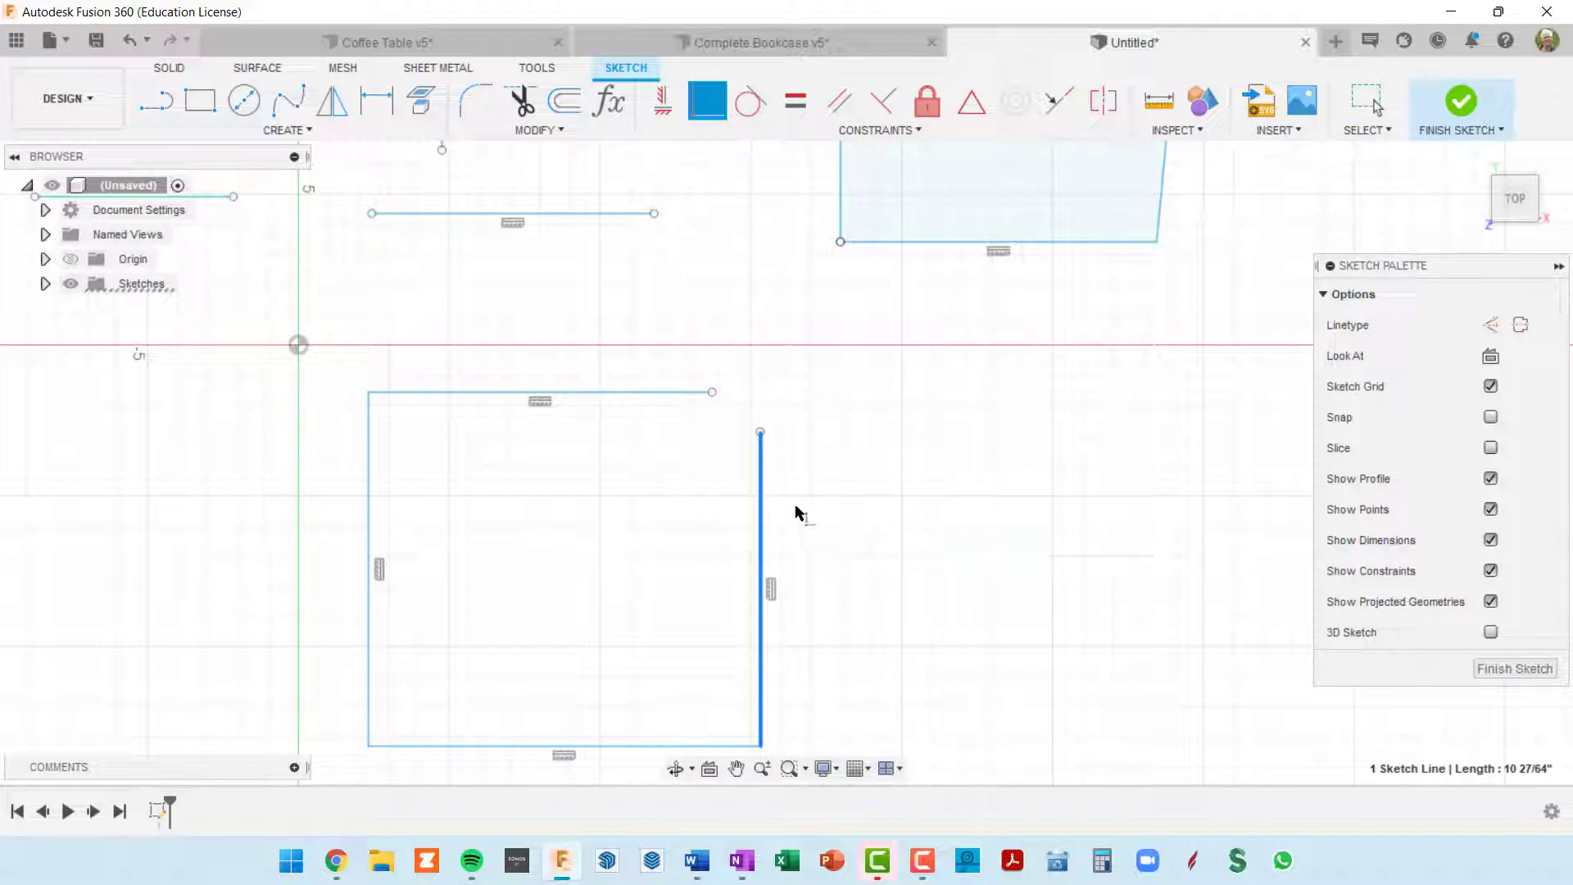
key("Escape")
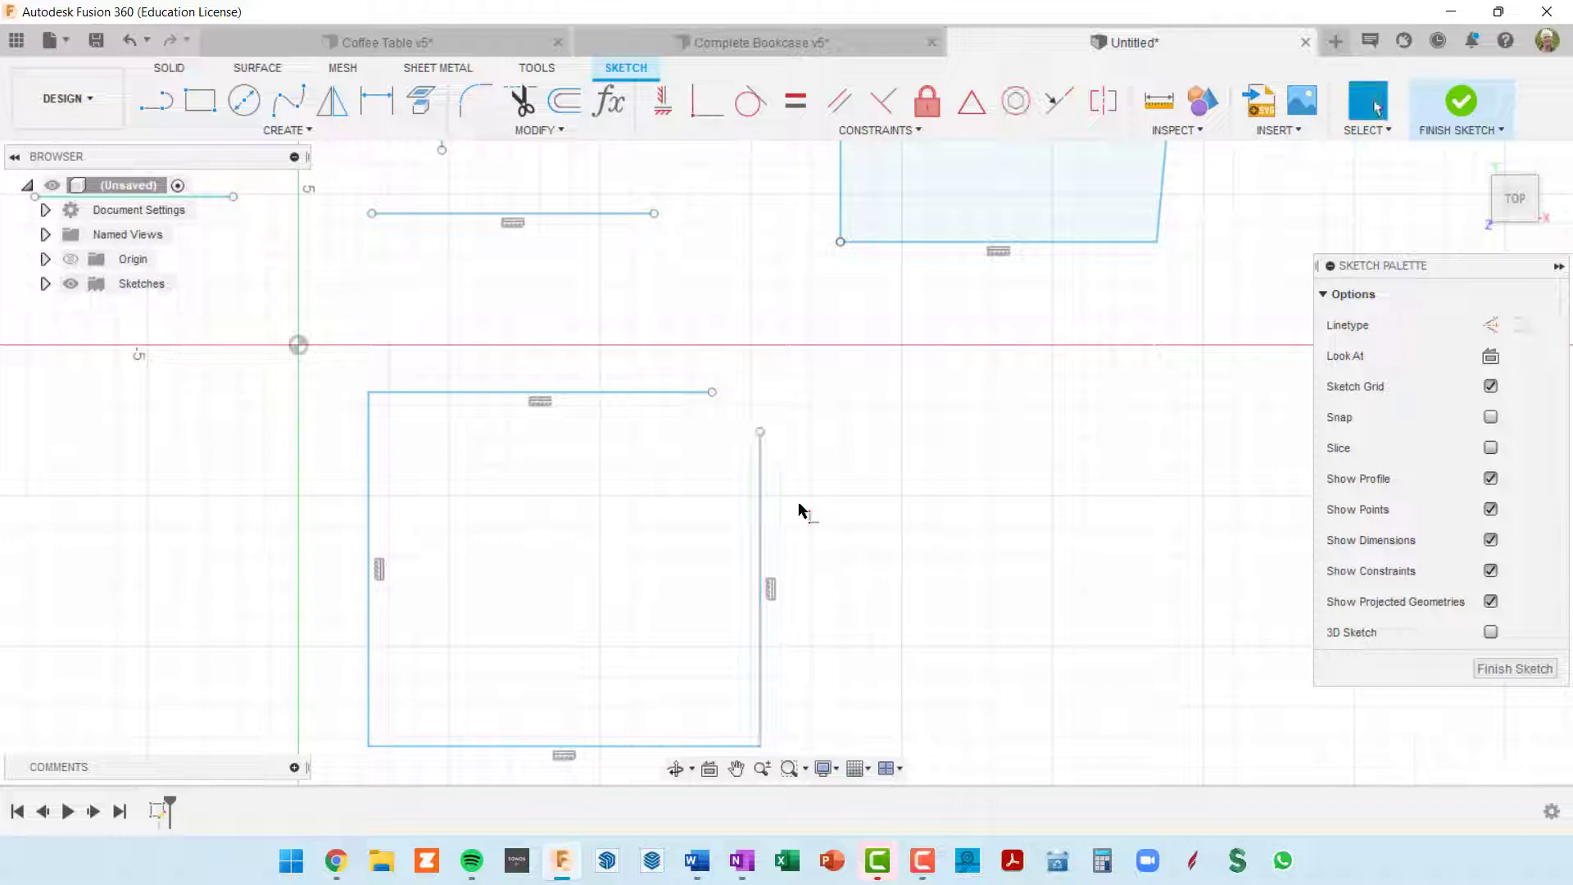
left_click(702, 104)
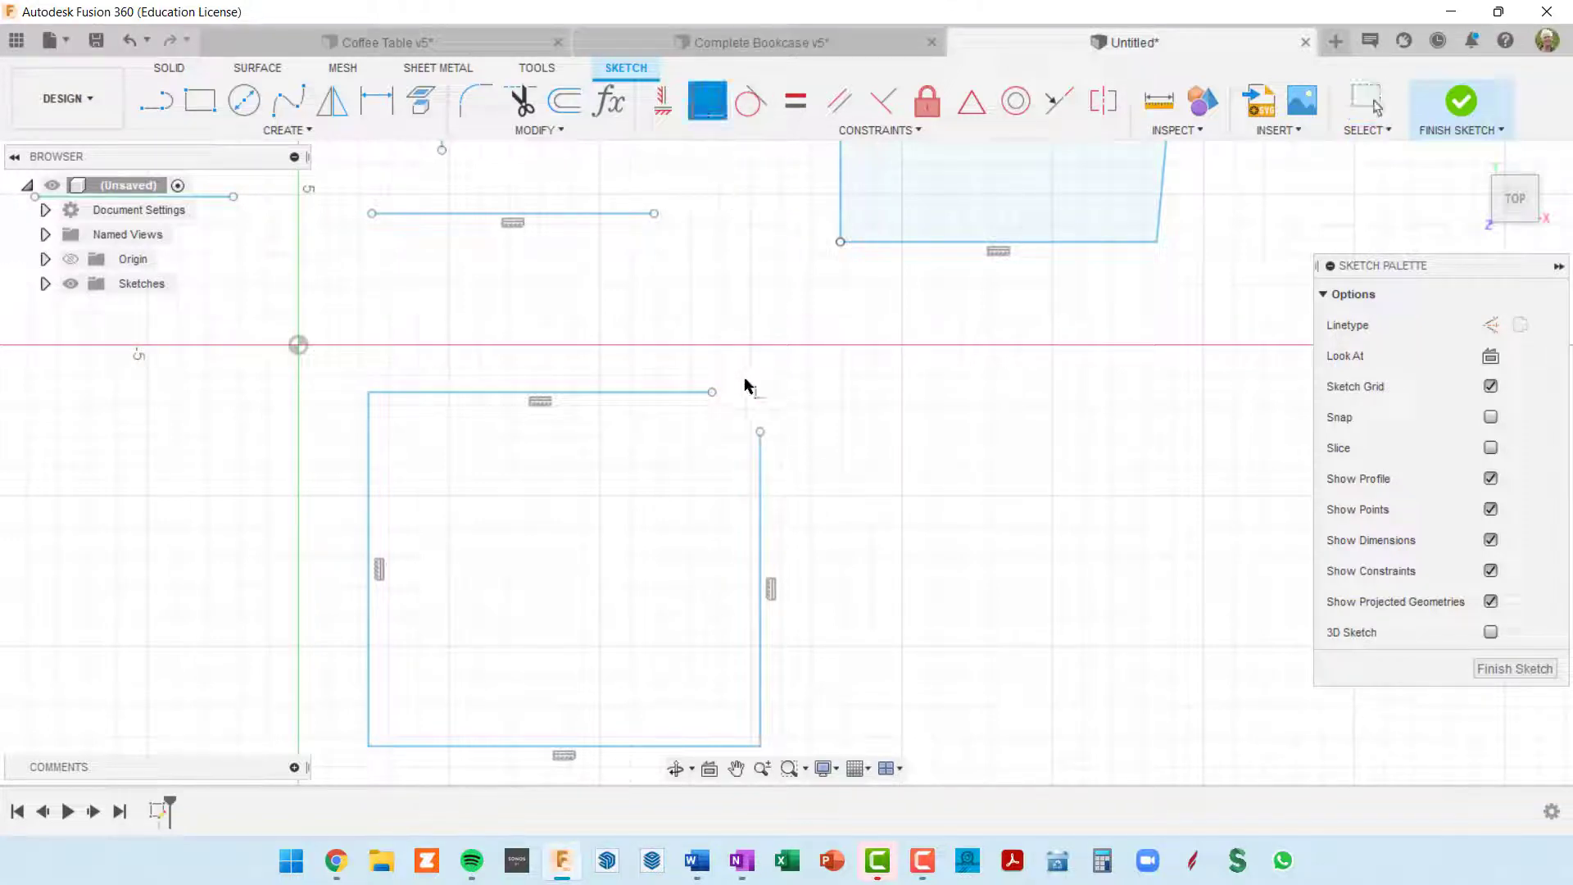
left_click(711, 393)
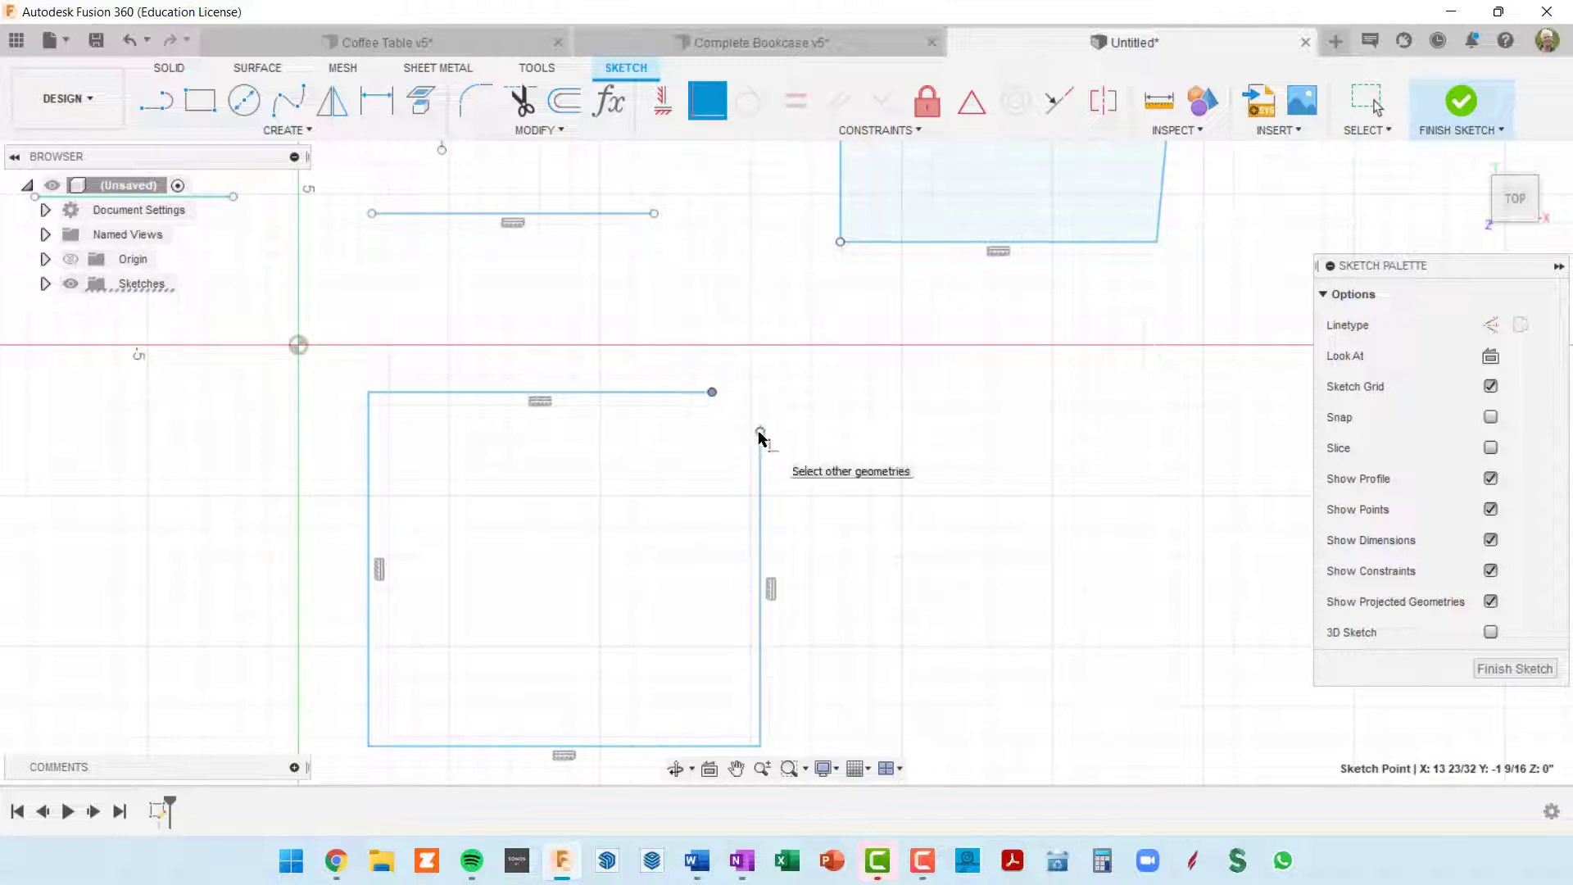
left_click(760, 432)
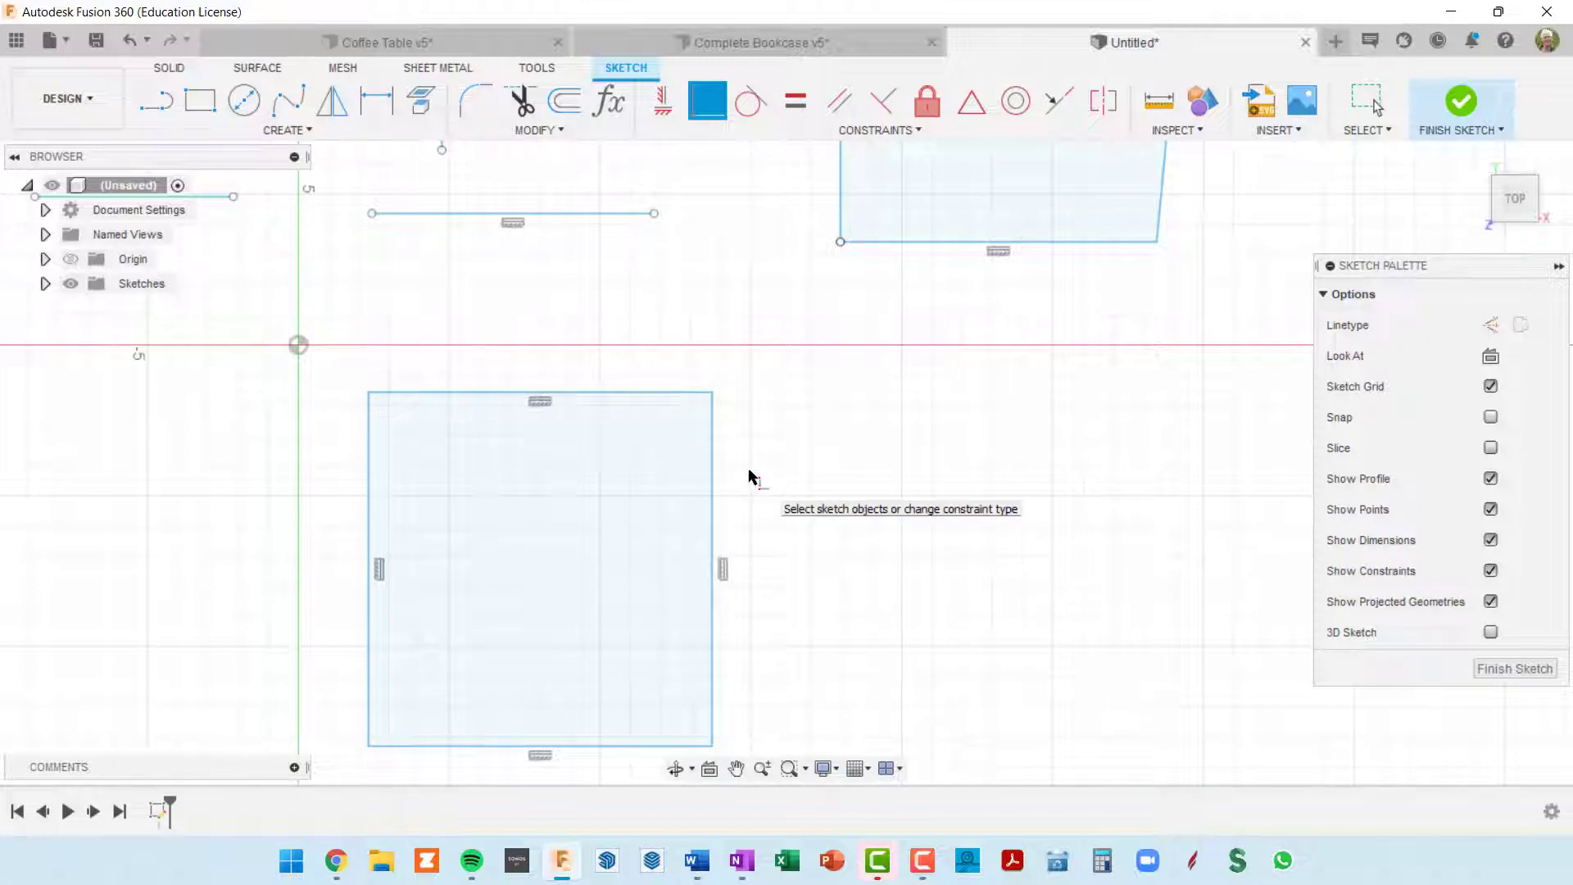
Step: Stretch the rectangle so its upper right corner meets the skewed shape's lower left corner
double_click(711, 479)
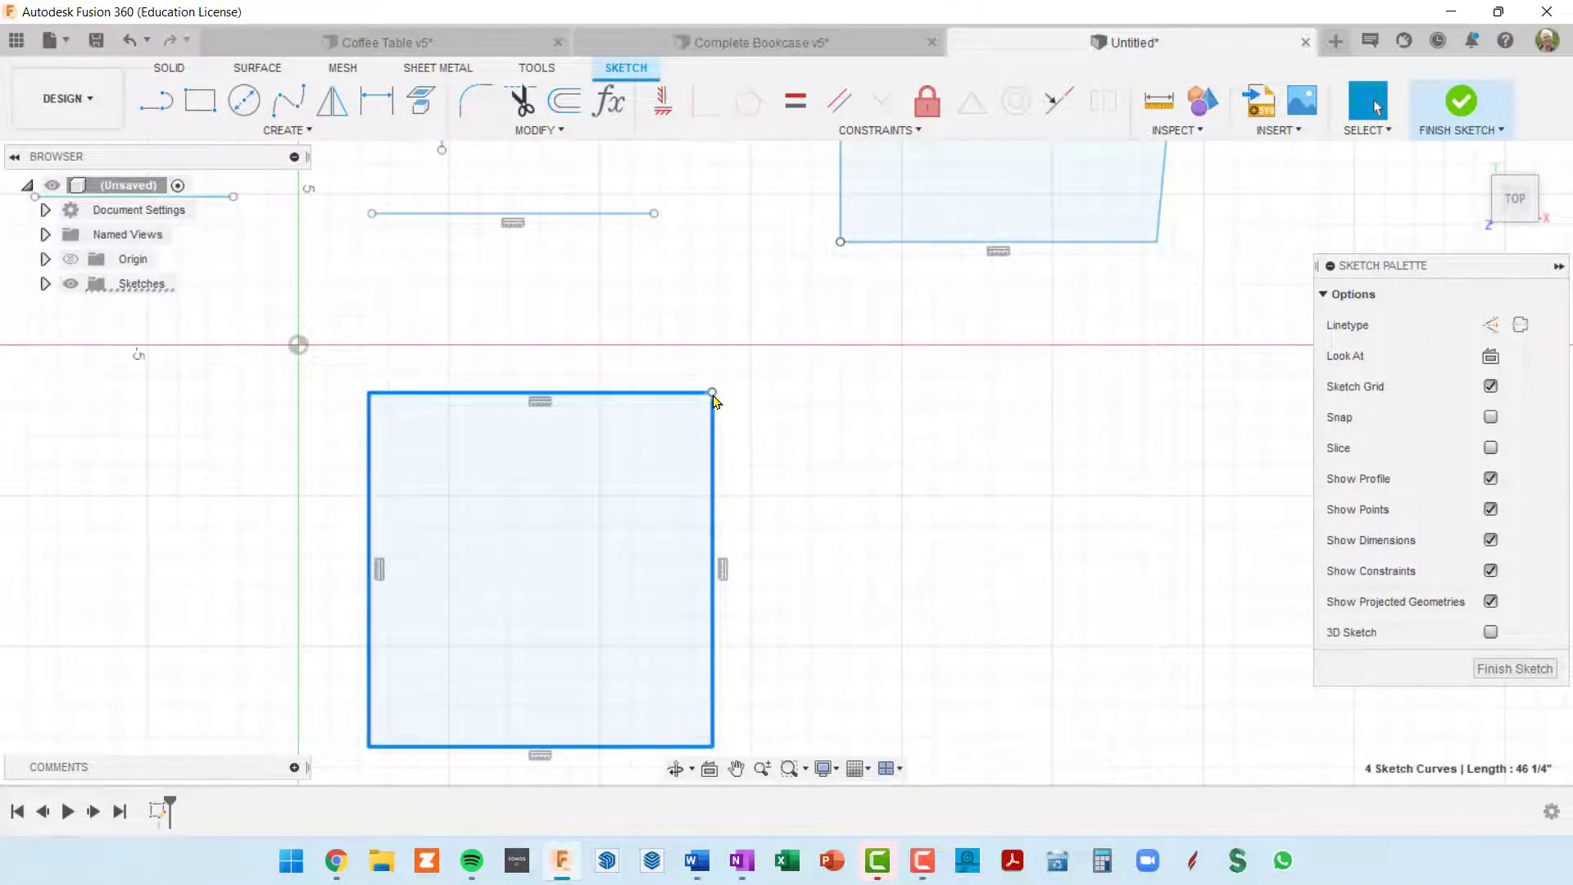
mouse_move(714, 399)
left_mouse_down()
mouse_move(863, 372)
mouse_move(844, 326)
mouse_move(734, 347)
mouse_move(743, 423)
mouse_move(898, 456)
mouse_move(928, 379)
mouse_move(818, 369)
mouse_move(790, 417)
mouse_move(815, 411)
mouse_move(770, 396)
mouse_move(771, 325)
mouse_move(843, 253)
mouse_move(747, 360)
mouse_move(842, 245)
left_mouse_up()
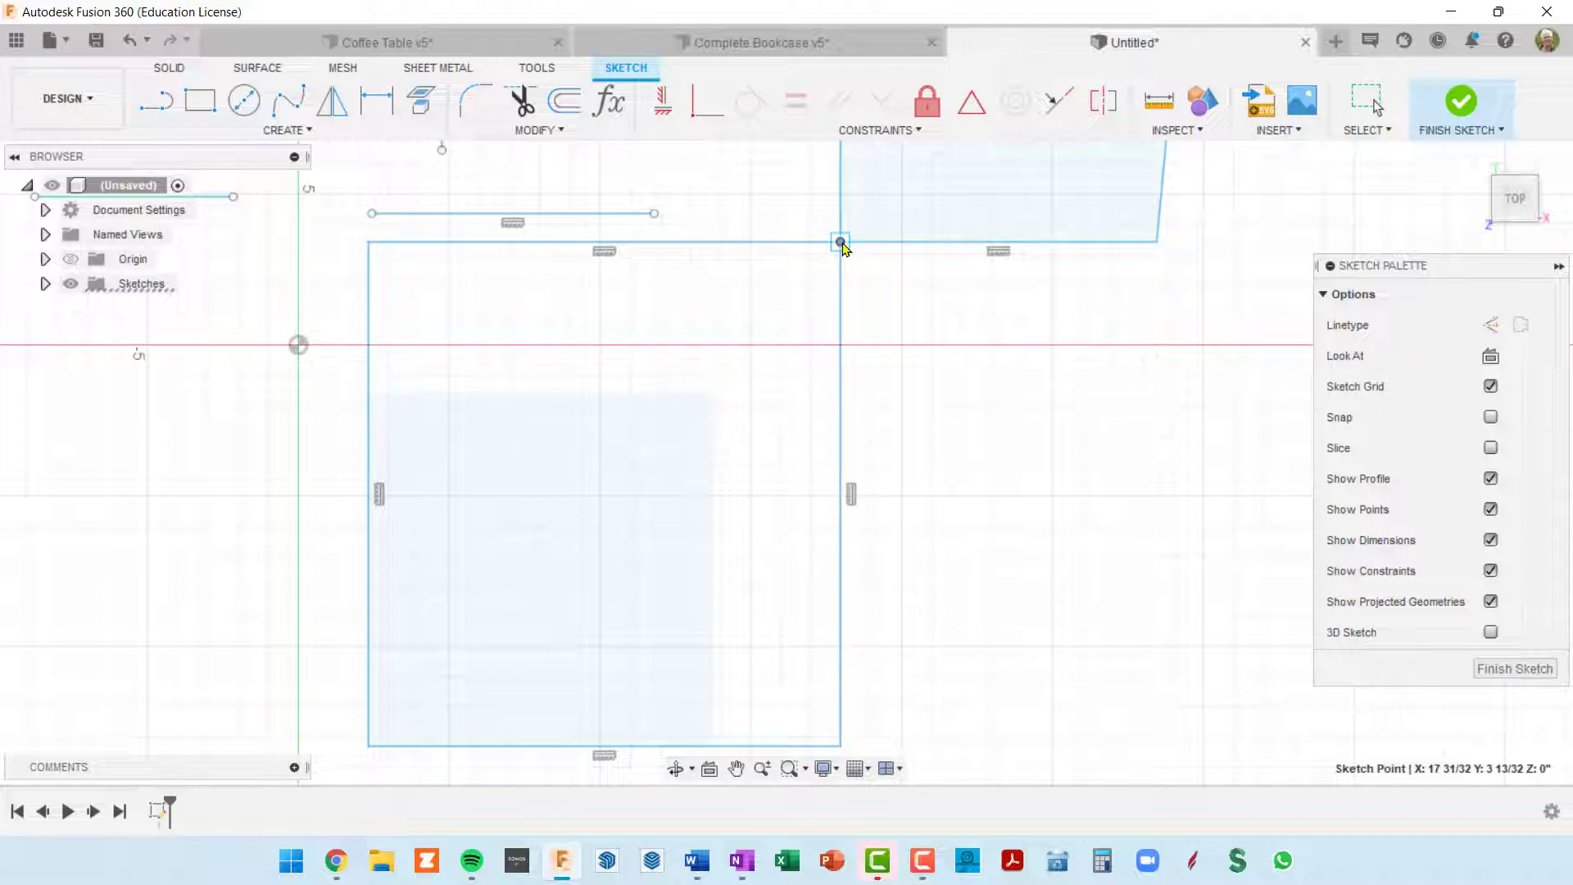
Step: Select the rectangle's four edges and move it slightly down, with its upper right corner away from the skewed shape's left edge
left_click_drag(843, 246, 843, 246)
scroll(937, 366, "down", 3)
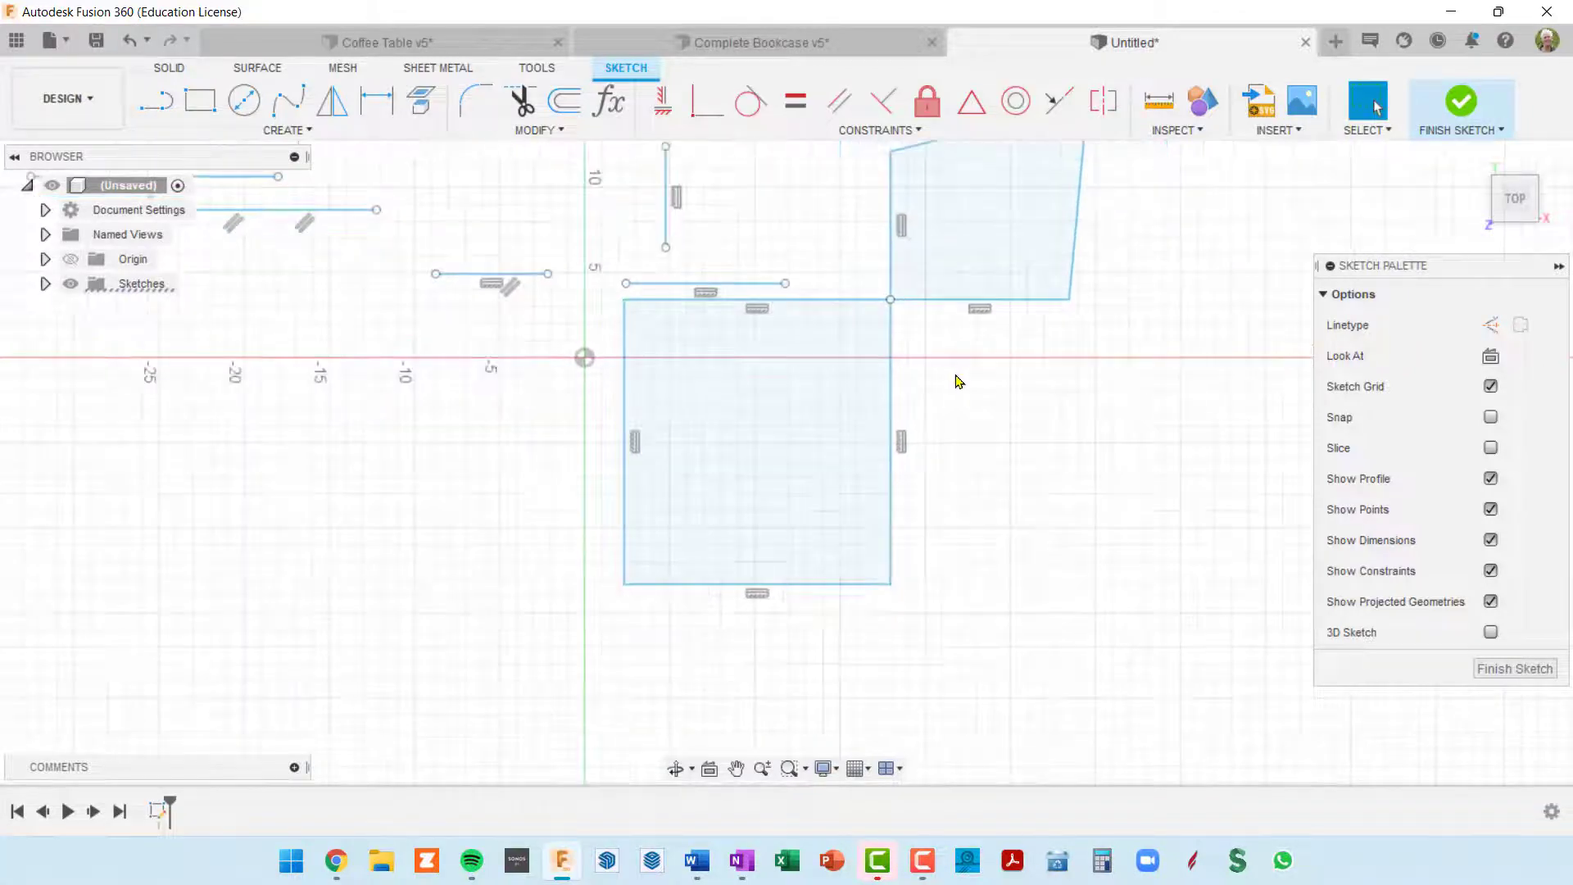
double_click(815, 301)
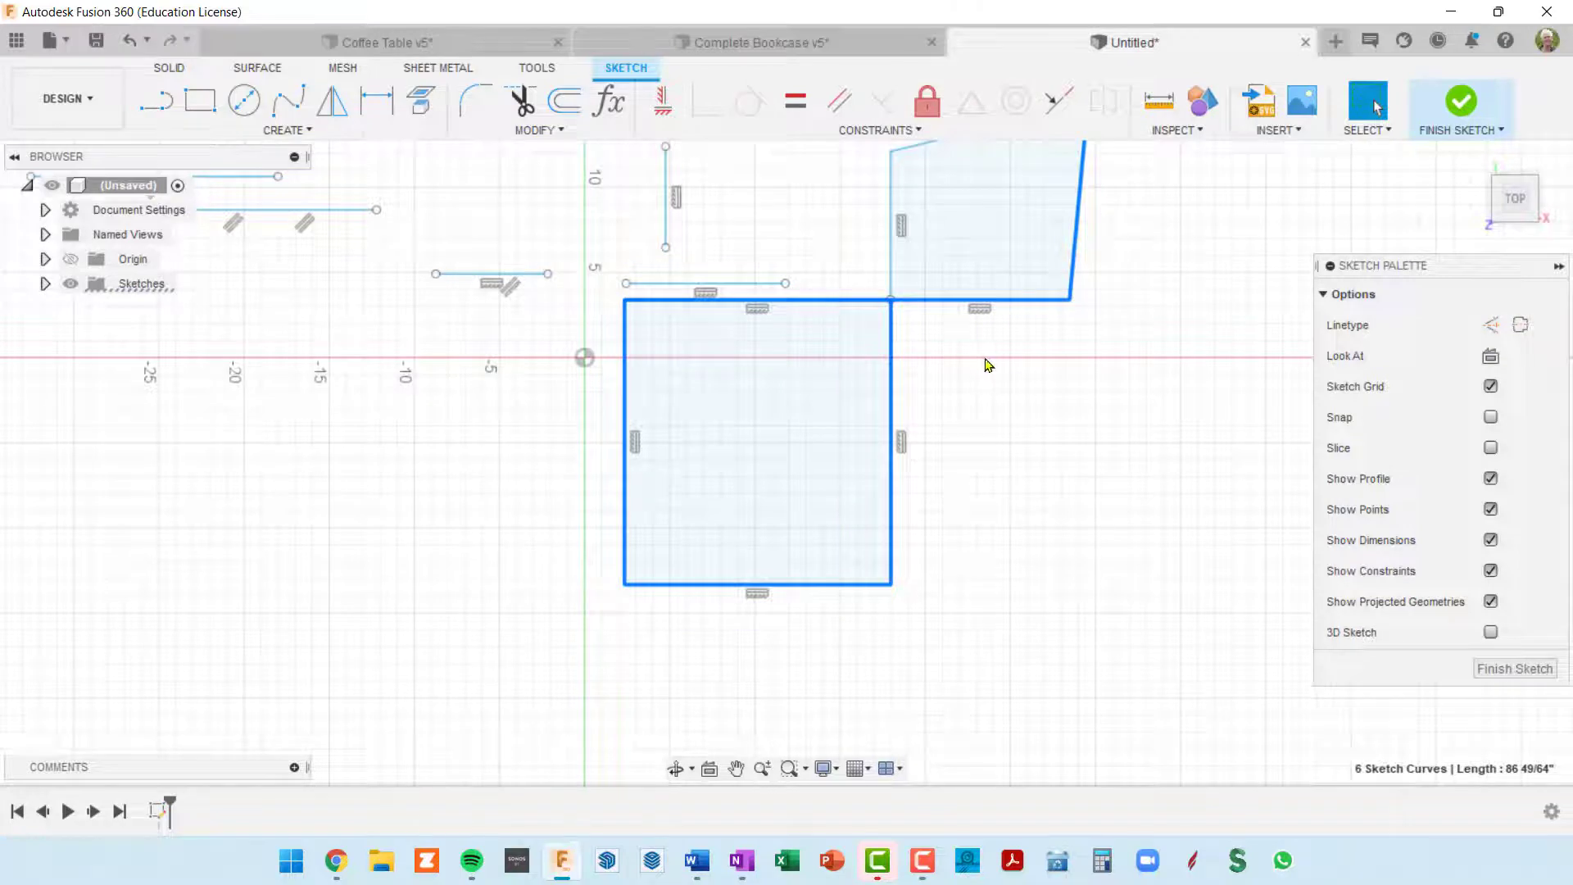
left_click(892, 504)
double_click(894, 501)
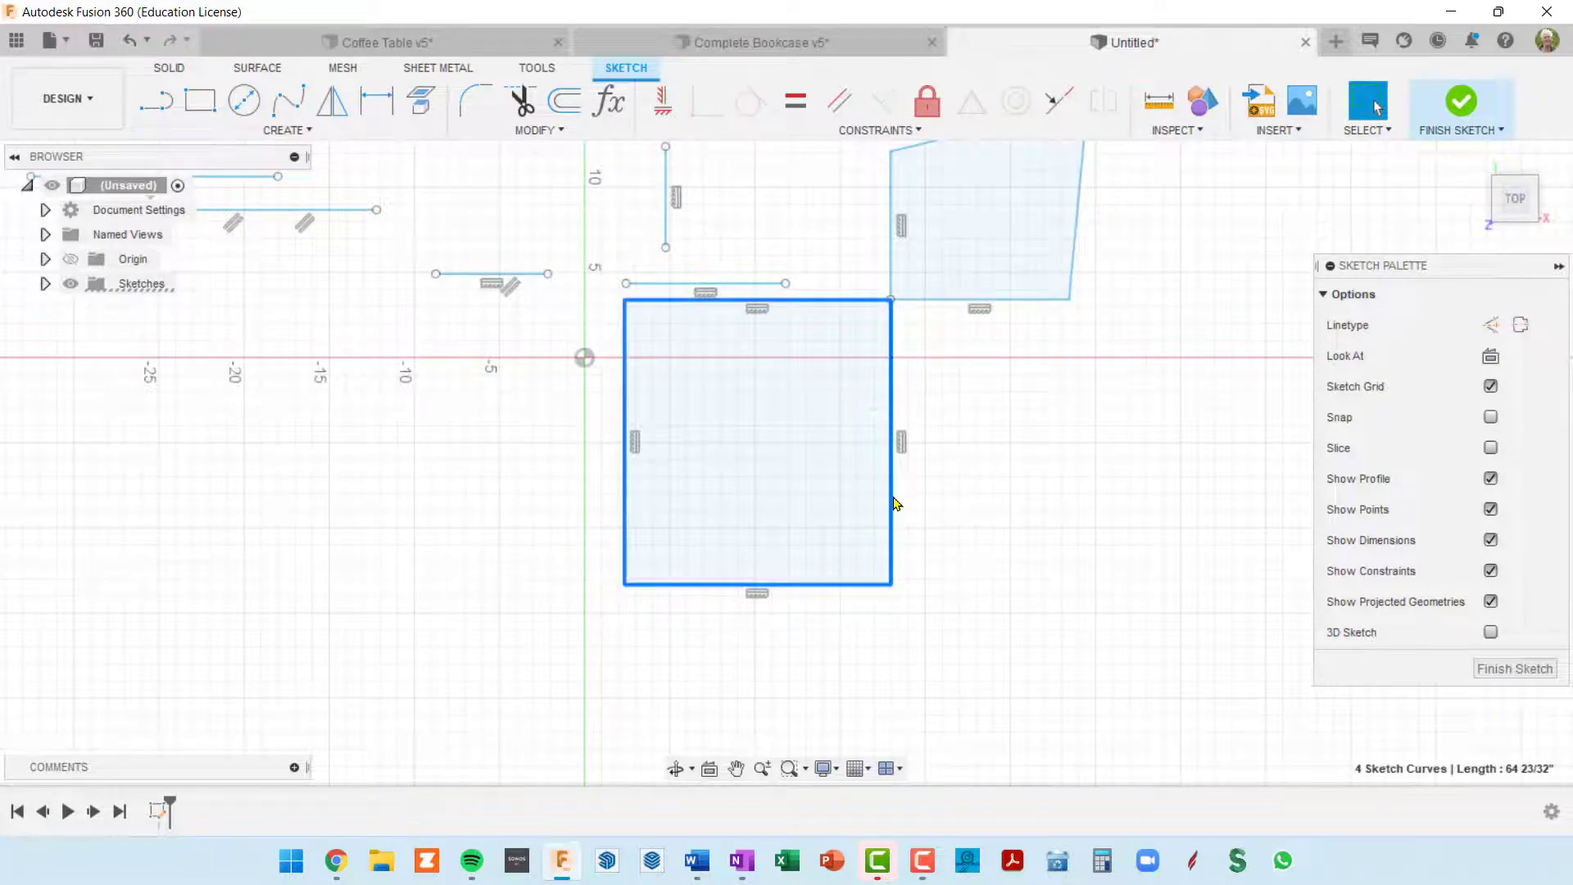
mouse_move(843, 305)
left_mouse_down()
mouse_move(732, 457)
mouse_move(880, 361)
mouse_move(832, 360)
mouse_move(835, 345)
mouse_move(904, 344)
left_mouse_up()
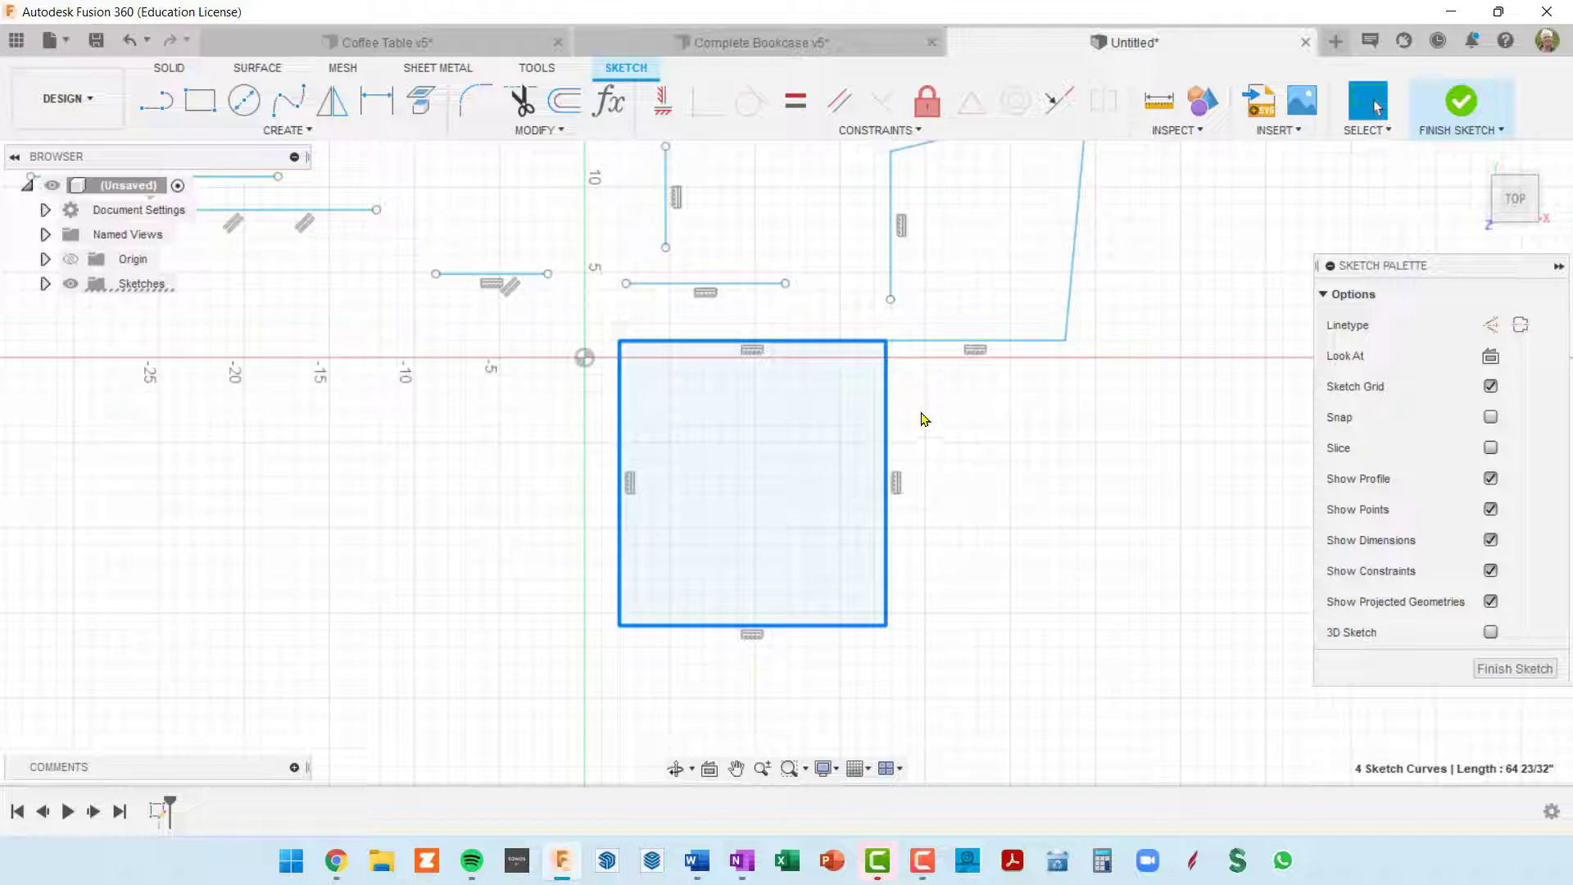
Step: Undo the rectangle's move and the stretch of its upper right corner
key("ctrl+z")
key("ctrl+z")
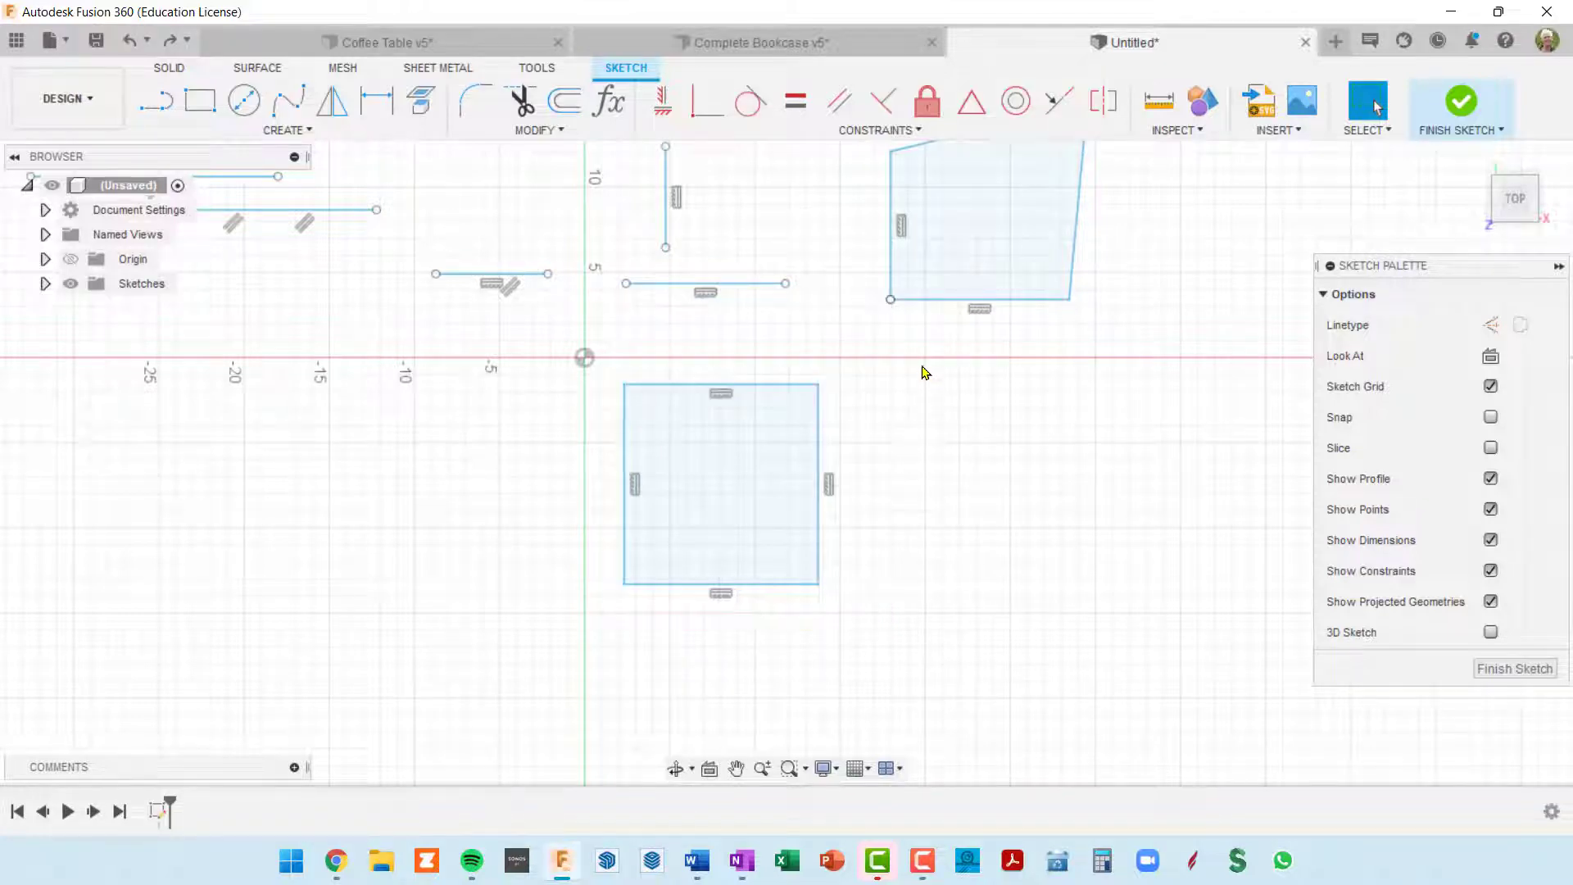
Step: Pull the skewed shape's bottom edge away from its left edge, leaving it about 9 1/32 in long, and rejoin their endpoints with a Coincident constraint
mouse_move(923, 306)
left_mouse_down()
mouse_move(942, 352)
mouse_move(971, 306)
mouse_move(957, 315)
left_mouse_up()
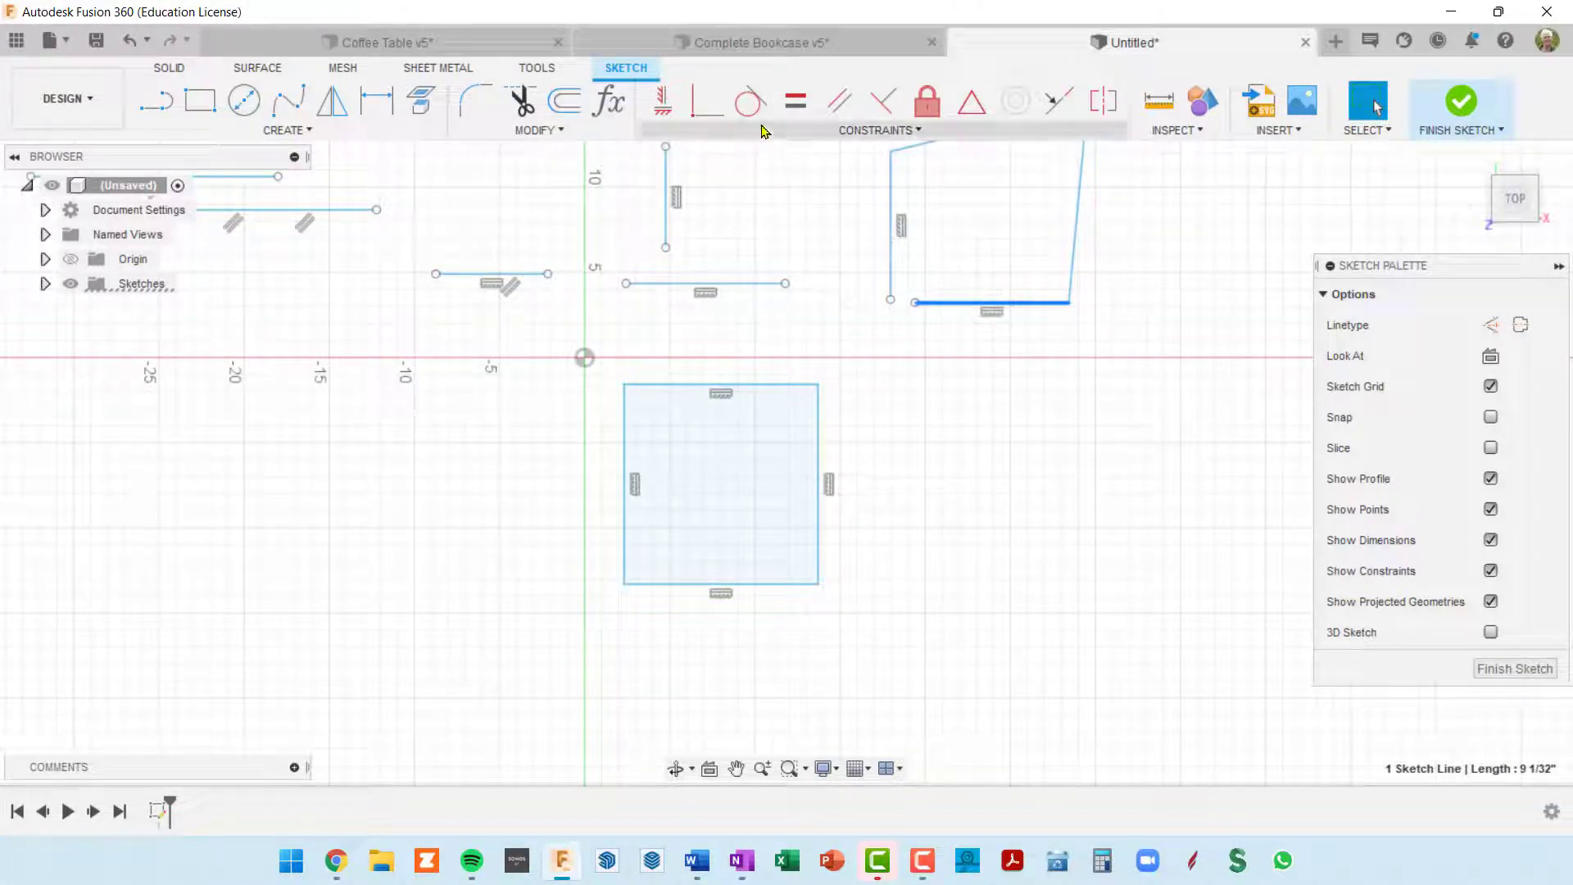
left_click(704, 114)
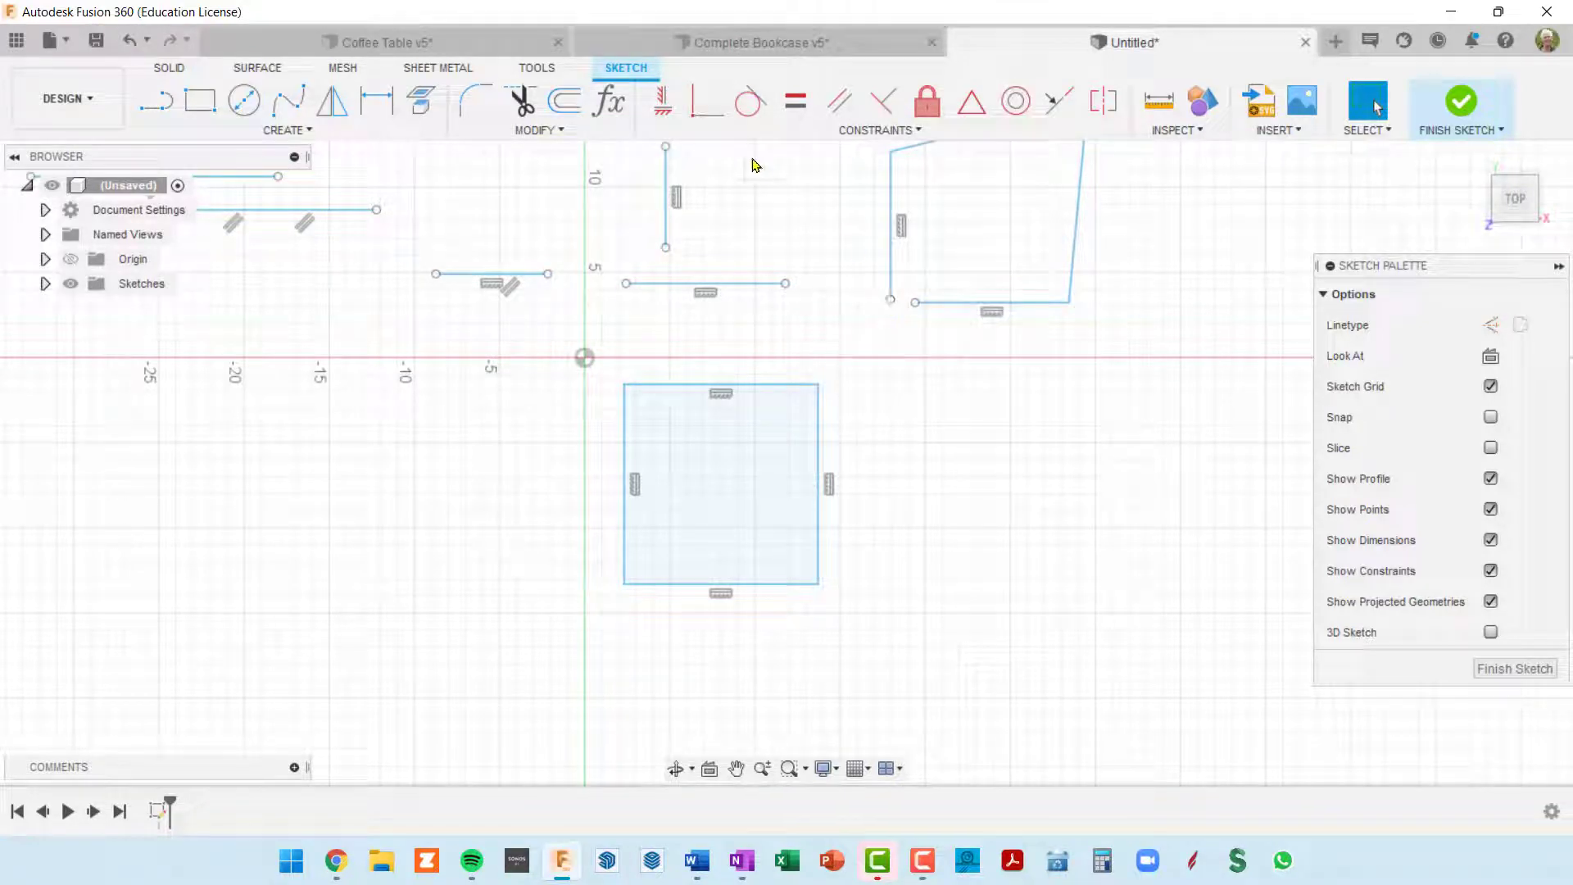
left_click(706, 105)
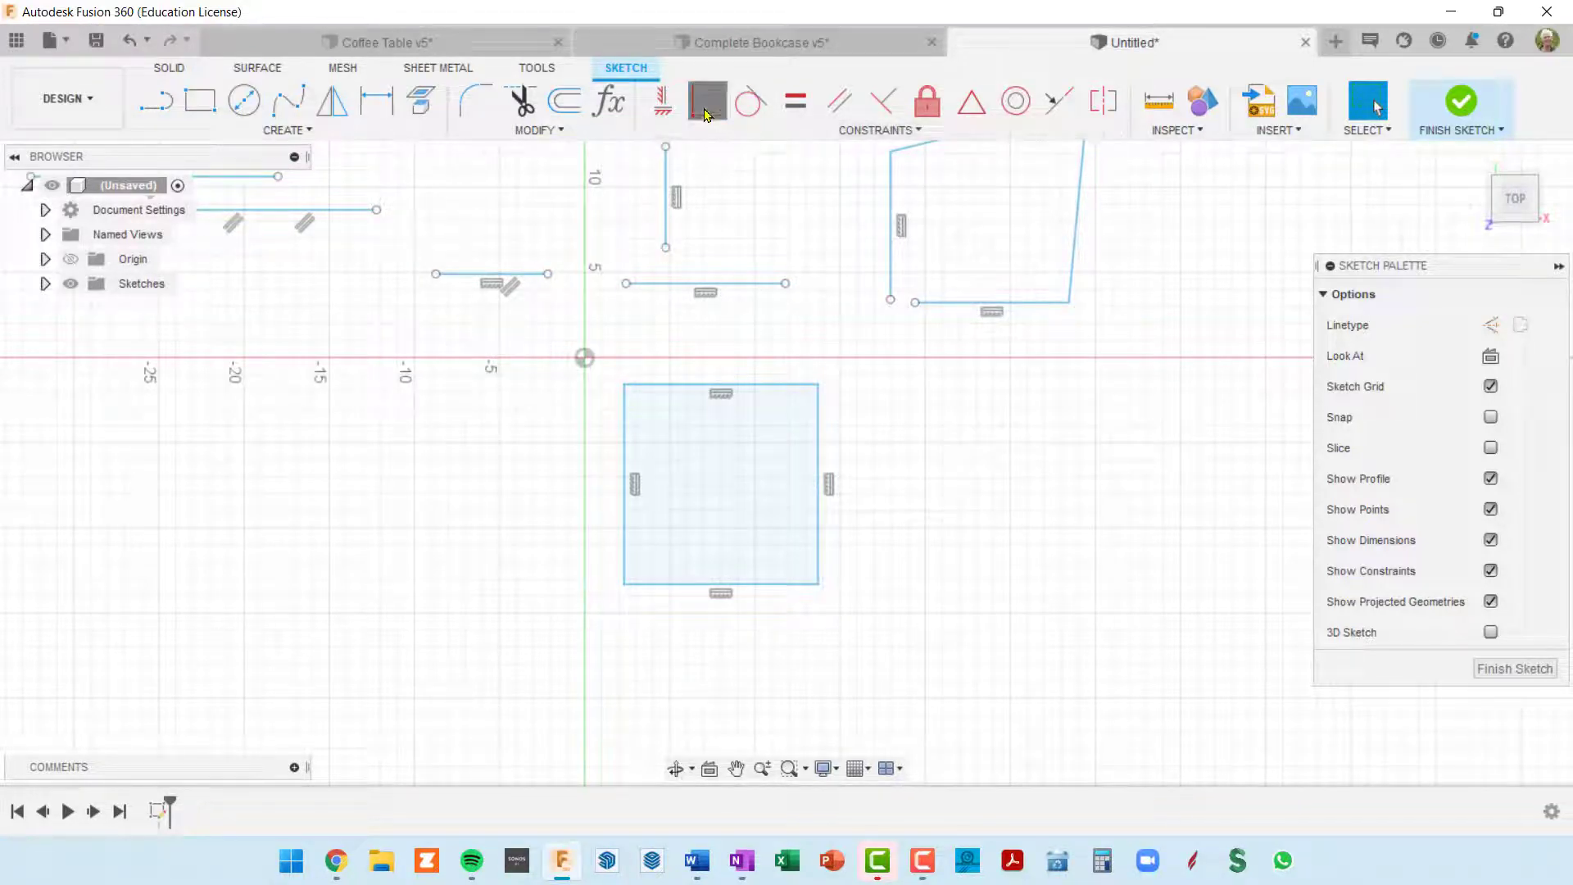
left_click(890, 301)
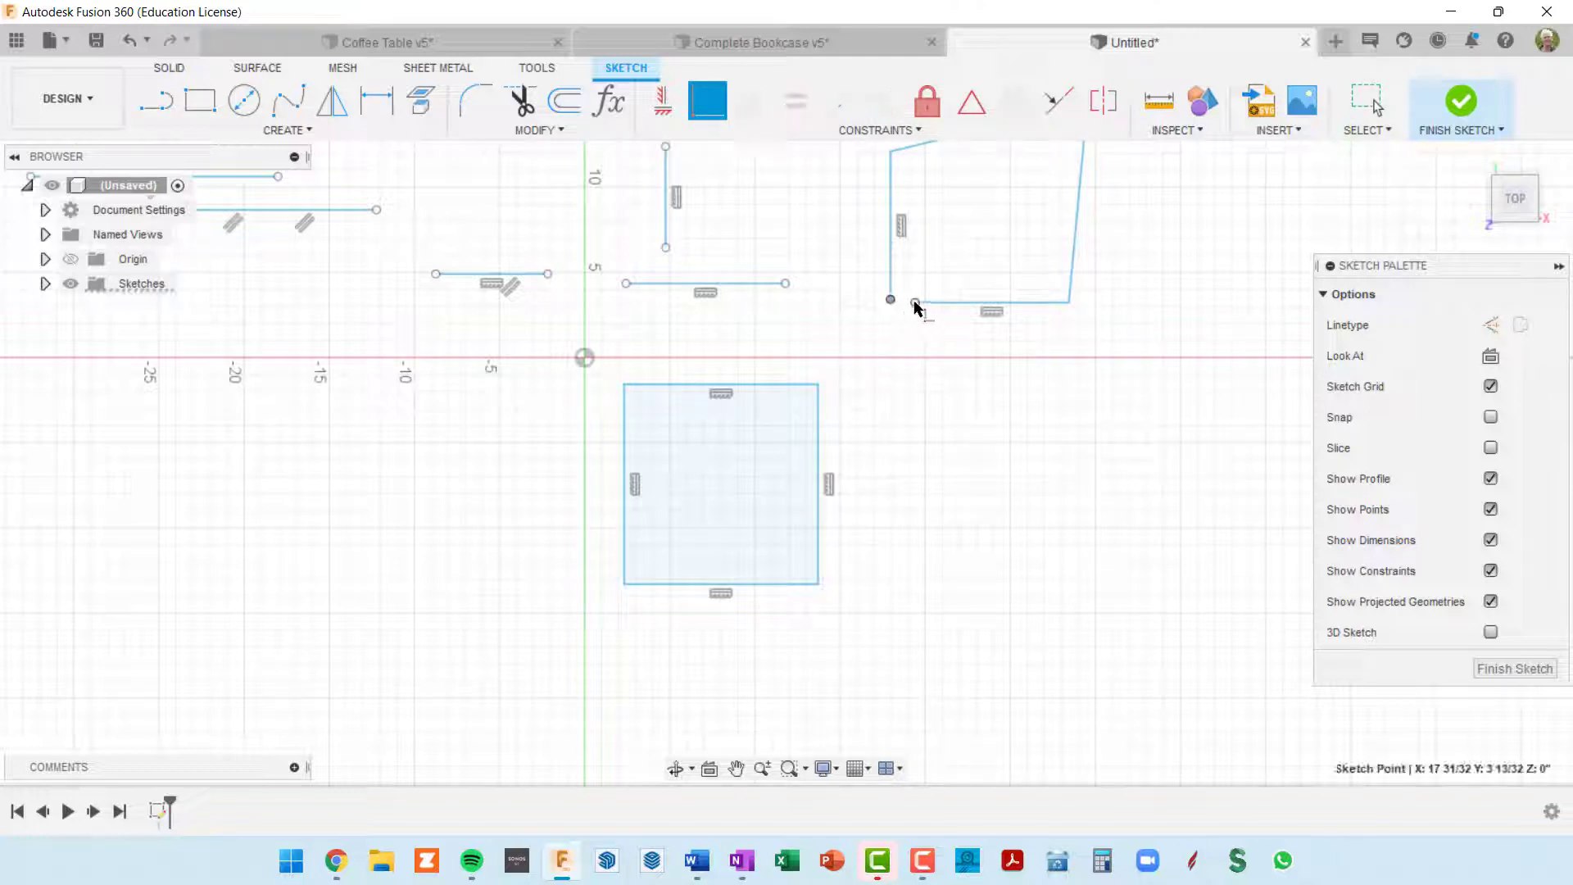
left_click(915, 303)
scroll(955, 442, "down", 3)
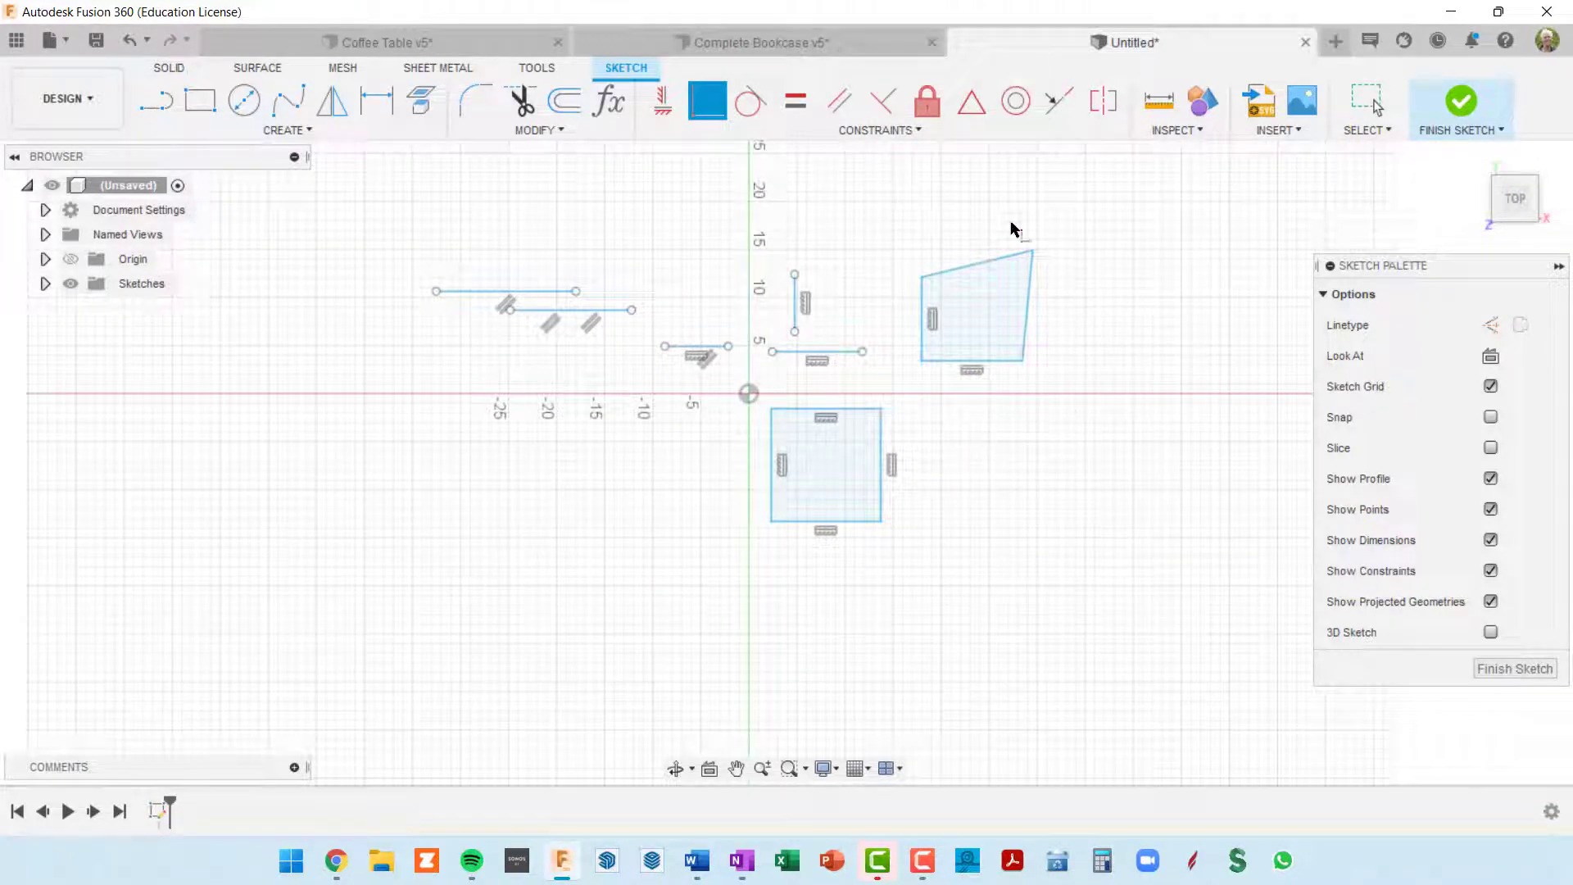
key("Escape")
Step: Move the skewed shape's closed lower left corner slightly inward to test the connection
double_click(939, 363)
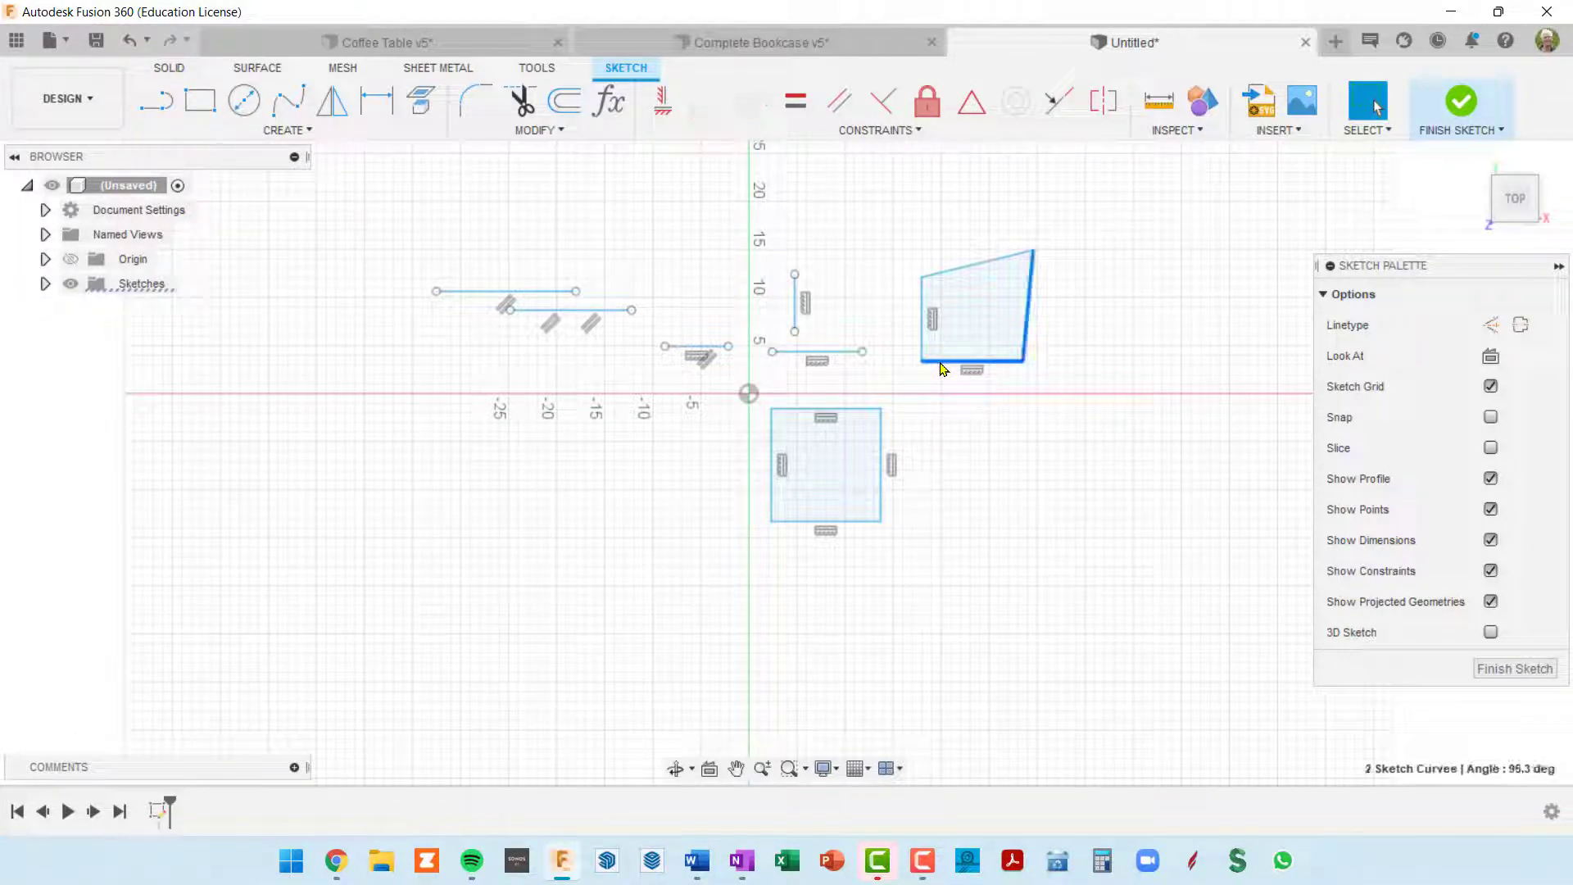
double_click(939, 363)
mouse_move(923, 367)
left_mouse_down()
mouse_move(953, 438)
mouse_move(922, 381)
mouse_move(939, 344)
mouse_move(946, 384)
mouse_move(926, 363)
left_mouse_up()
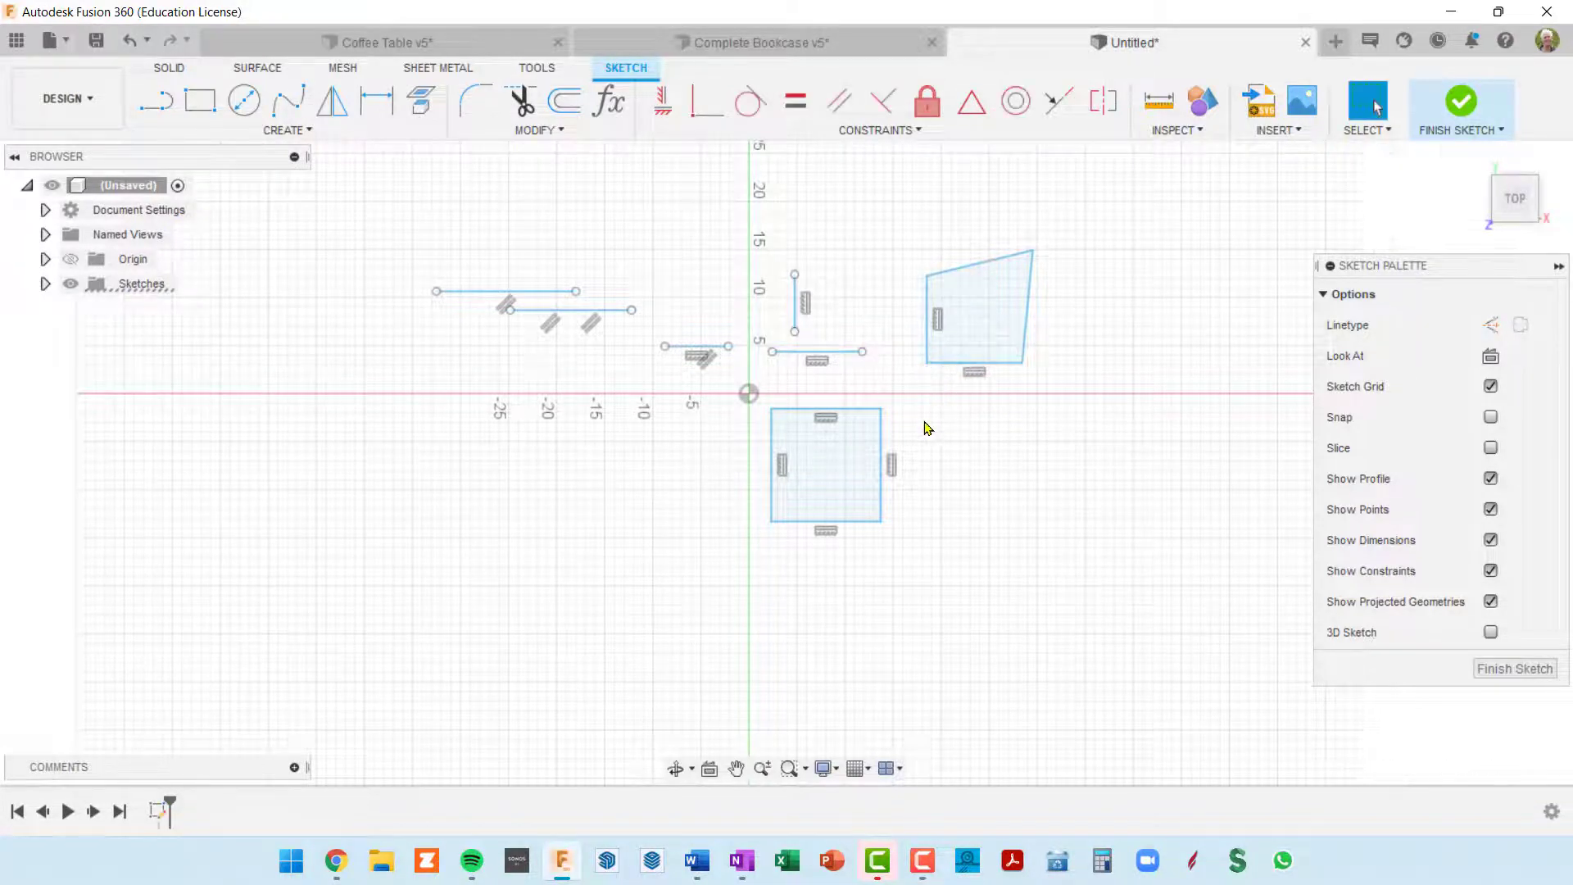
Step: Stretch the rectangle from its upper right corner until that corner meets the skewed shape's lower left corner
scroll(924, 428, "up", 3)
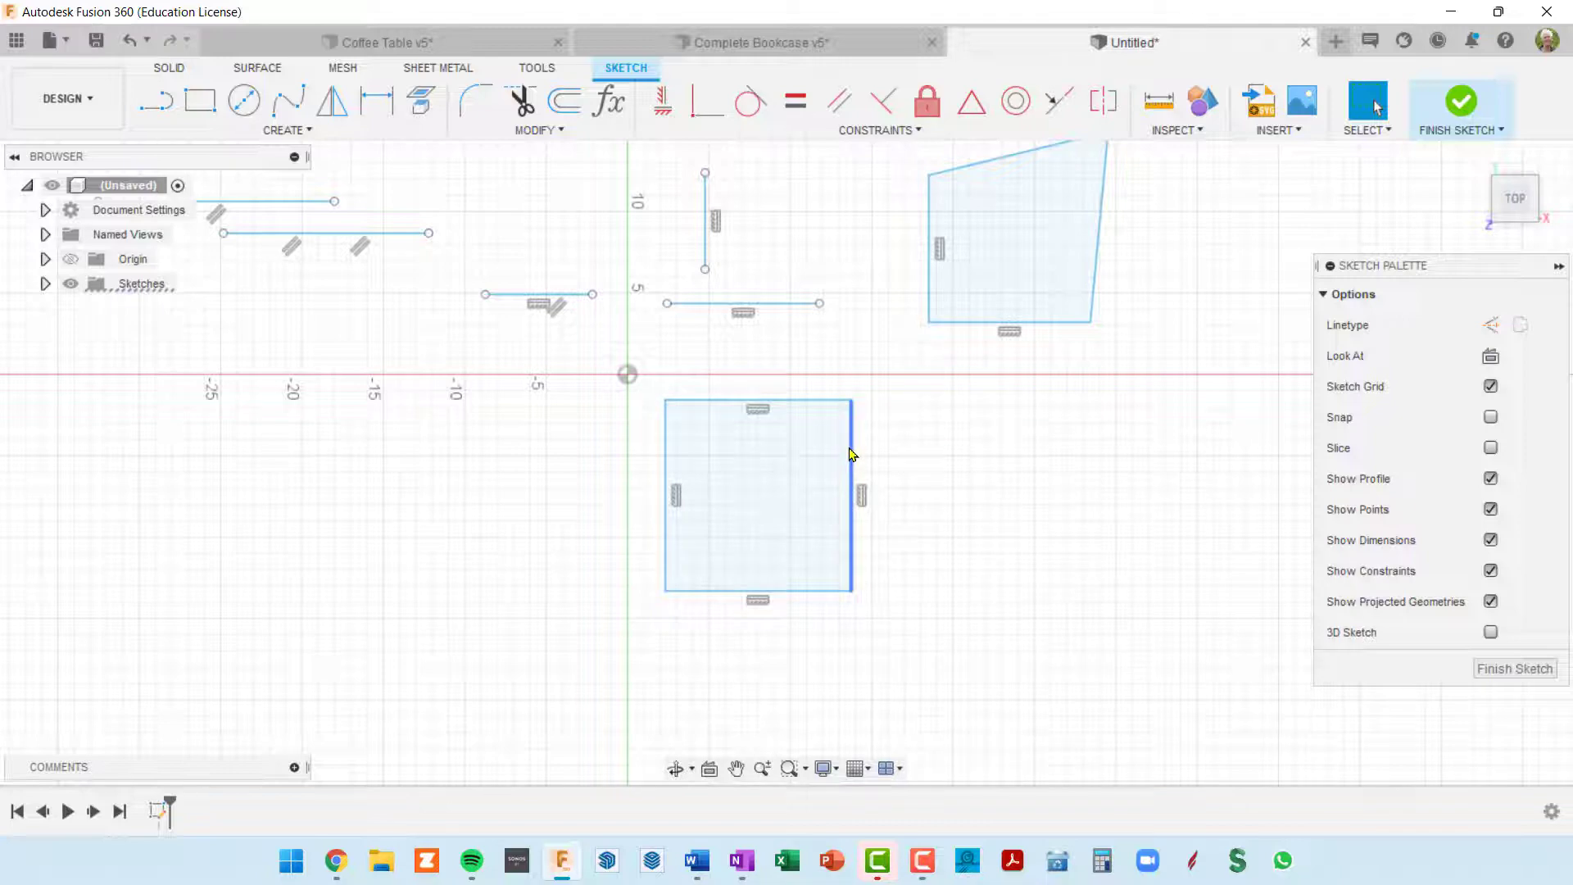
double_click(852, 454)
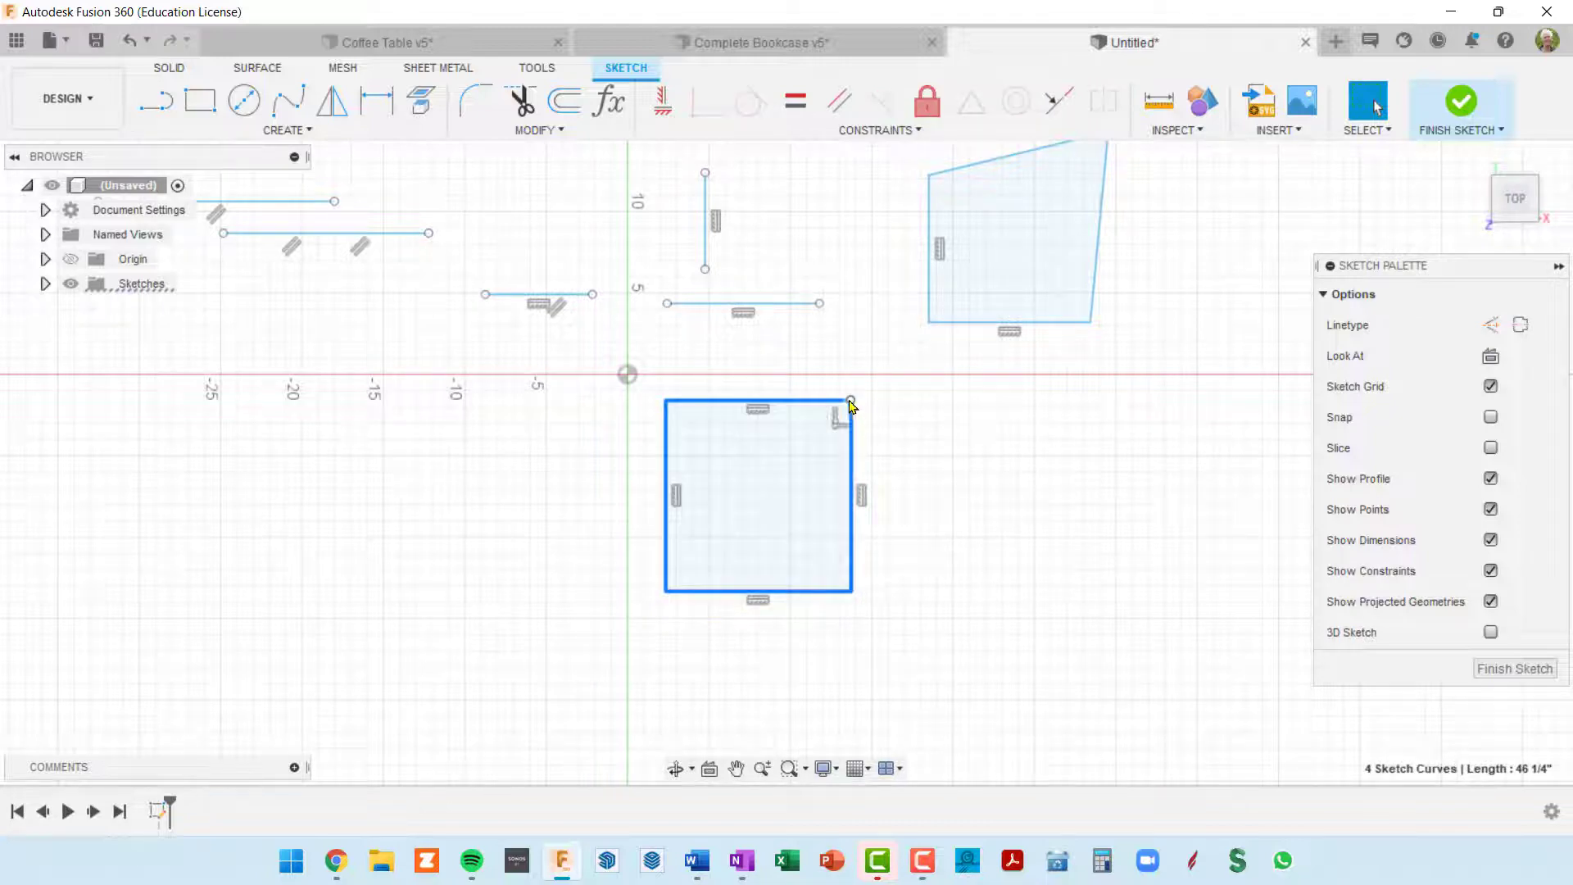
left_click_drag(850, 403, 930, 328)
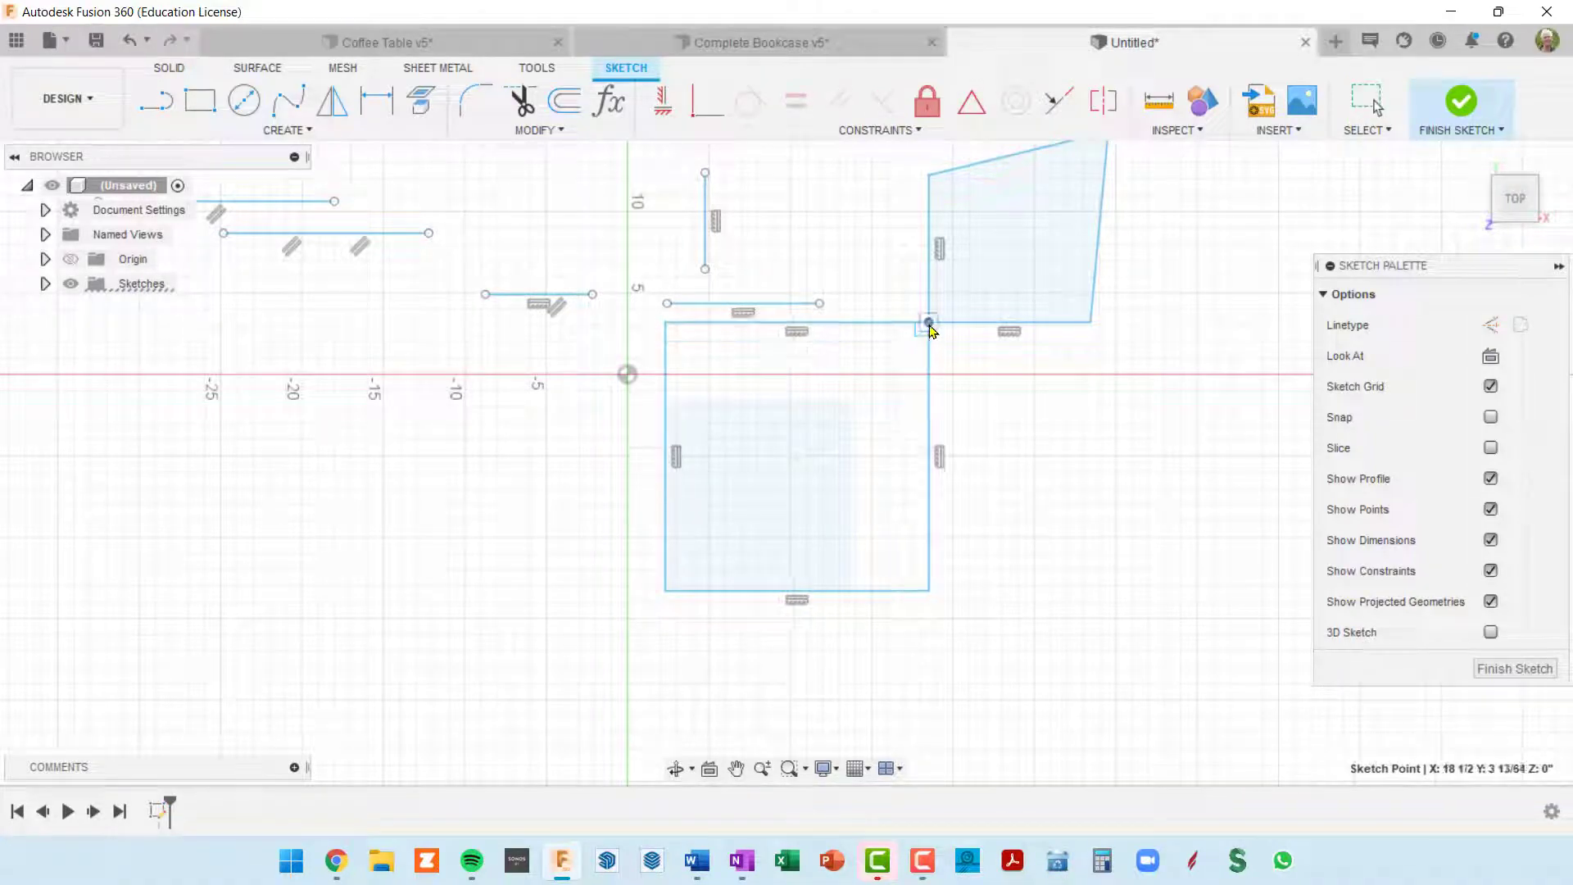
scroll(1024, 462, "down", 3)
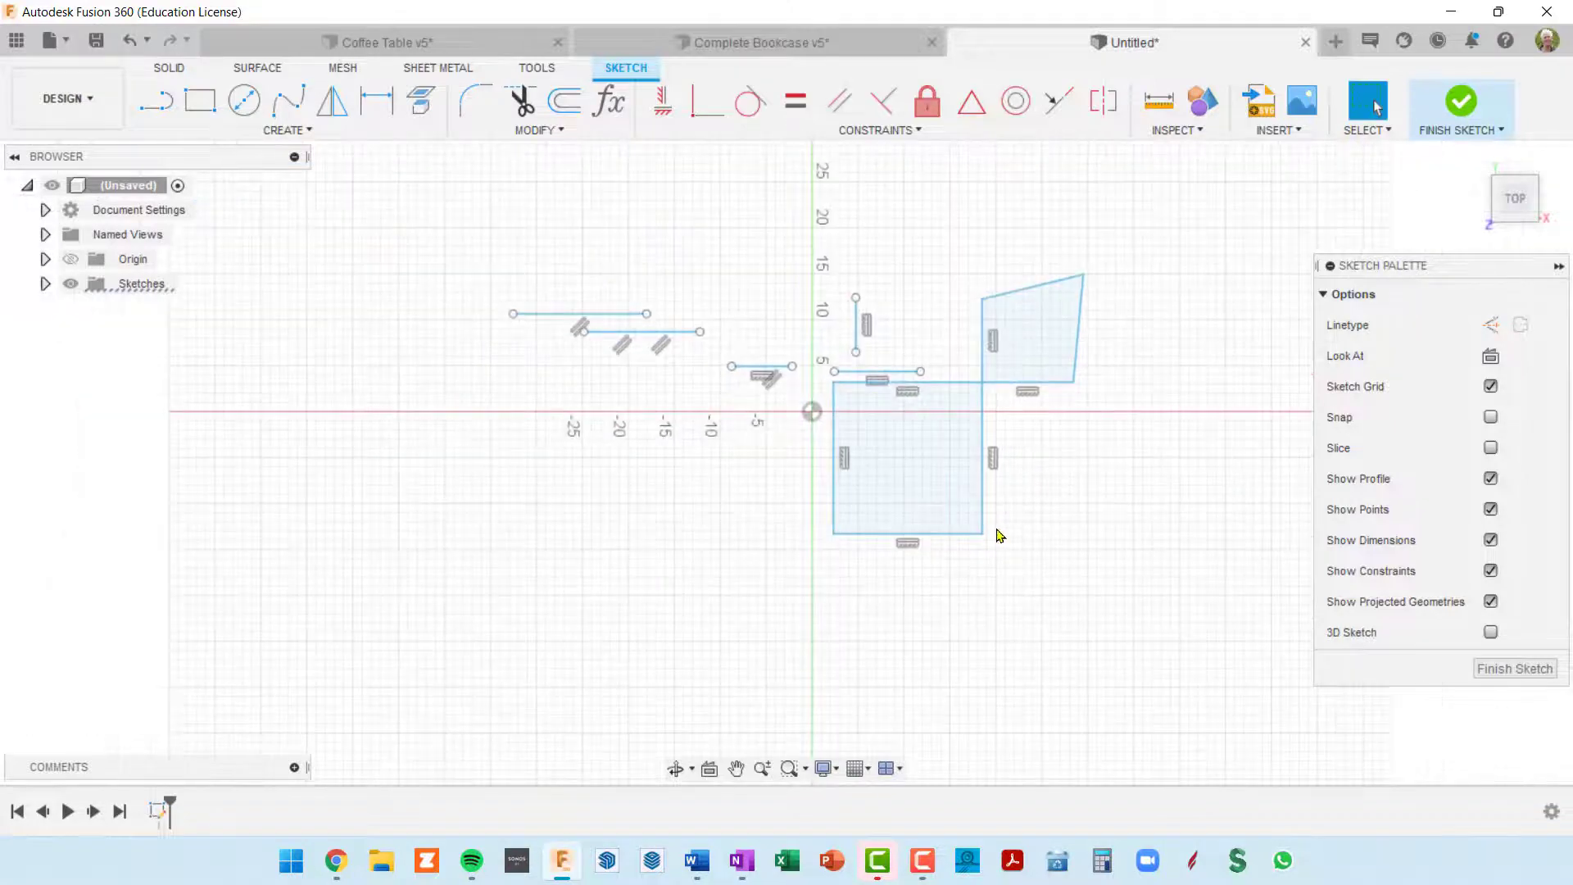
Step: Select the whole rectangle and move it slightly down and to the left, off the skewed shape's corner
left_click(944, 531)
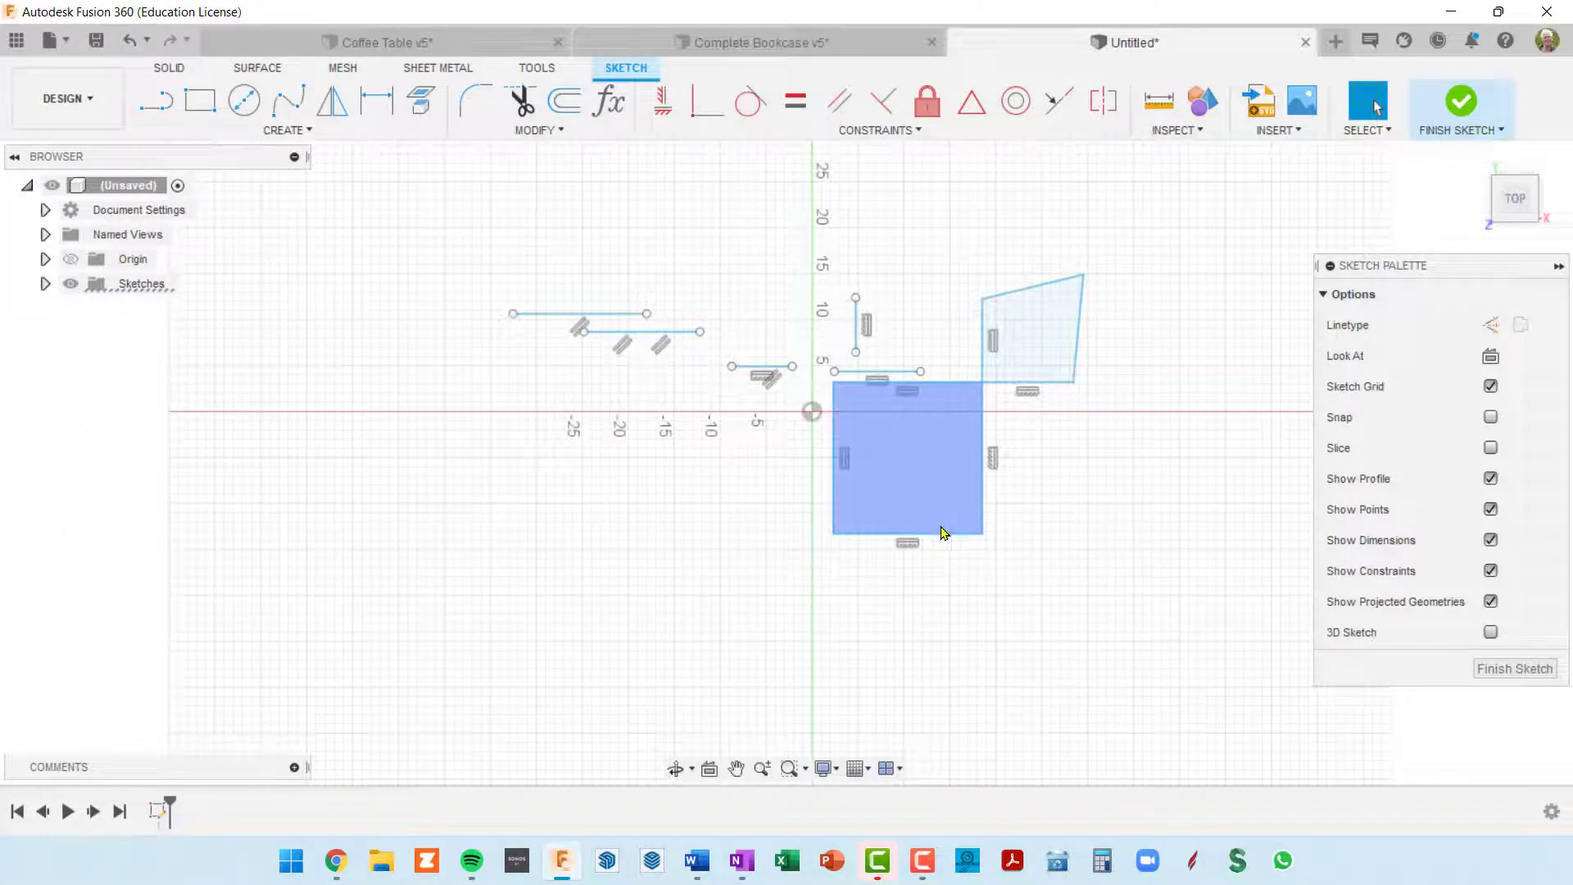
double_click(950, 388)
mouse_move(950, 388)
left_mouse_down()
mouse_move(957, 416)
mouse_move(918, 433)
mouse_move(964, 465)
mouse_move(930, 414)
left_mouse_up()
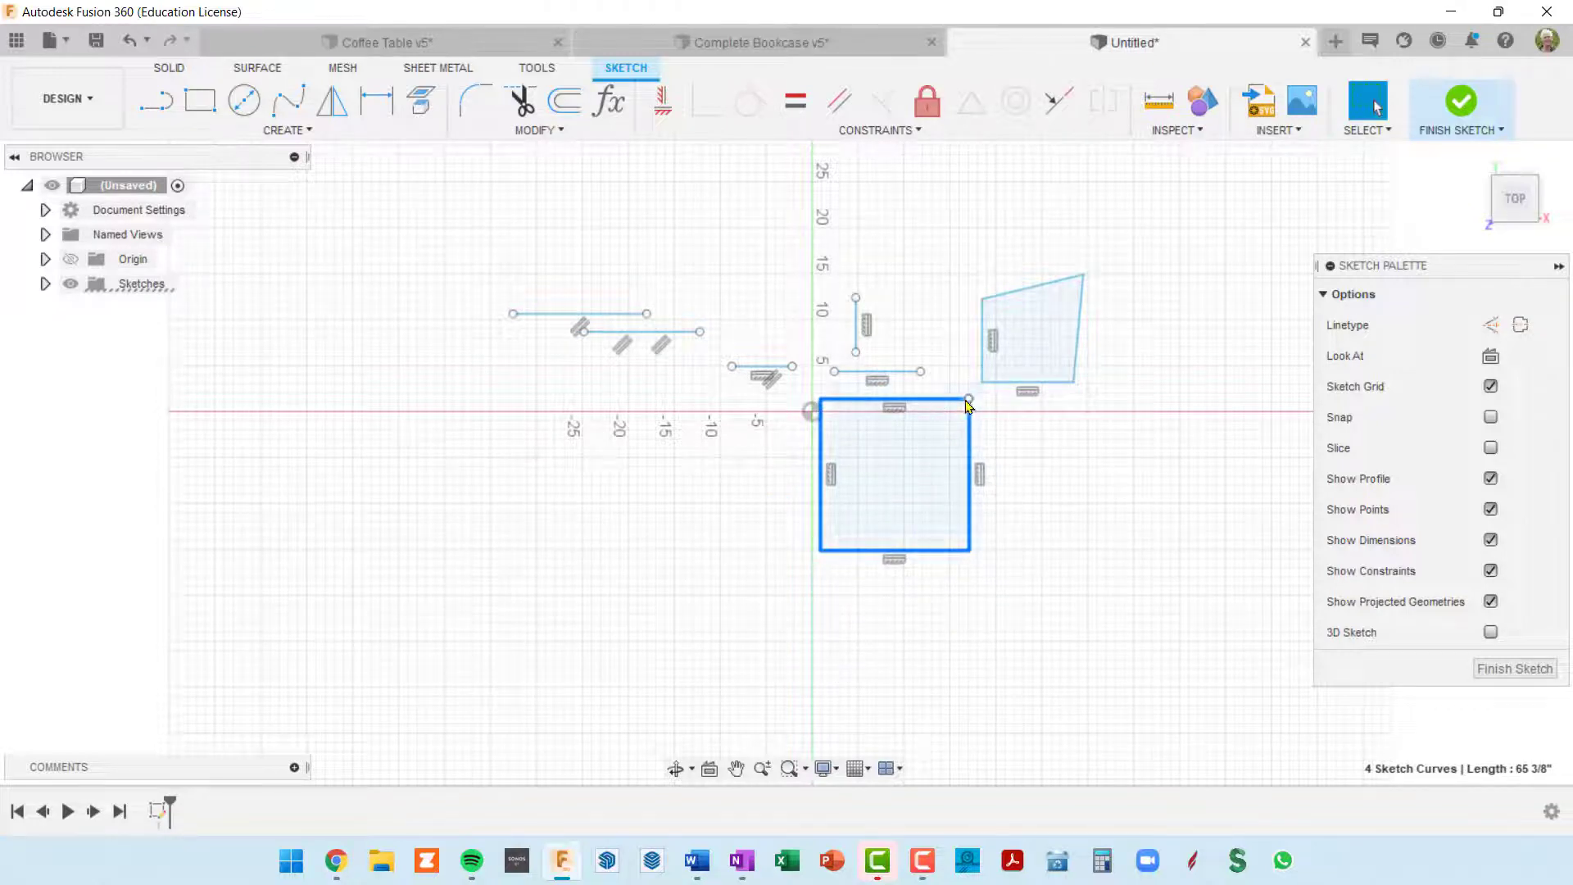
Step: Apply a Coincident constraint between the skewed shape's lower left corner and the rectangle's upper right corner
scroll(987, 391, "up", 2)
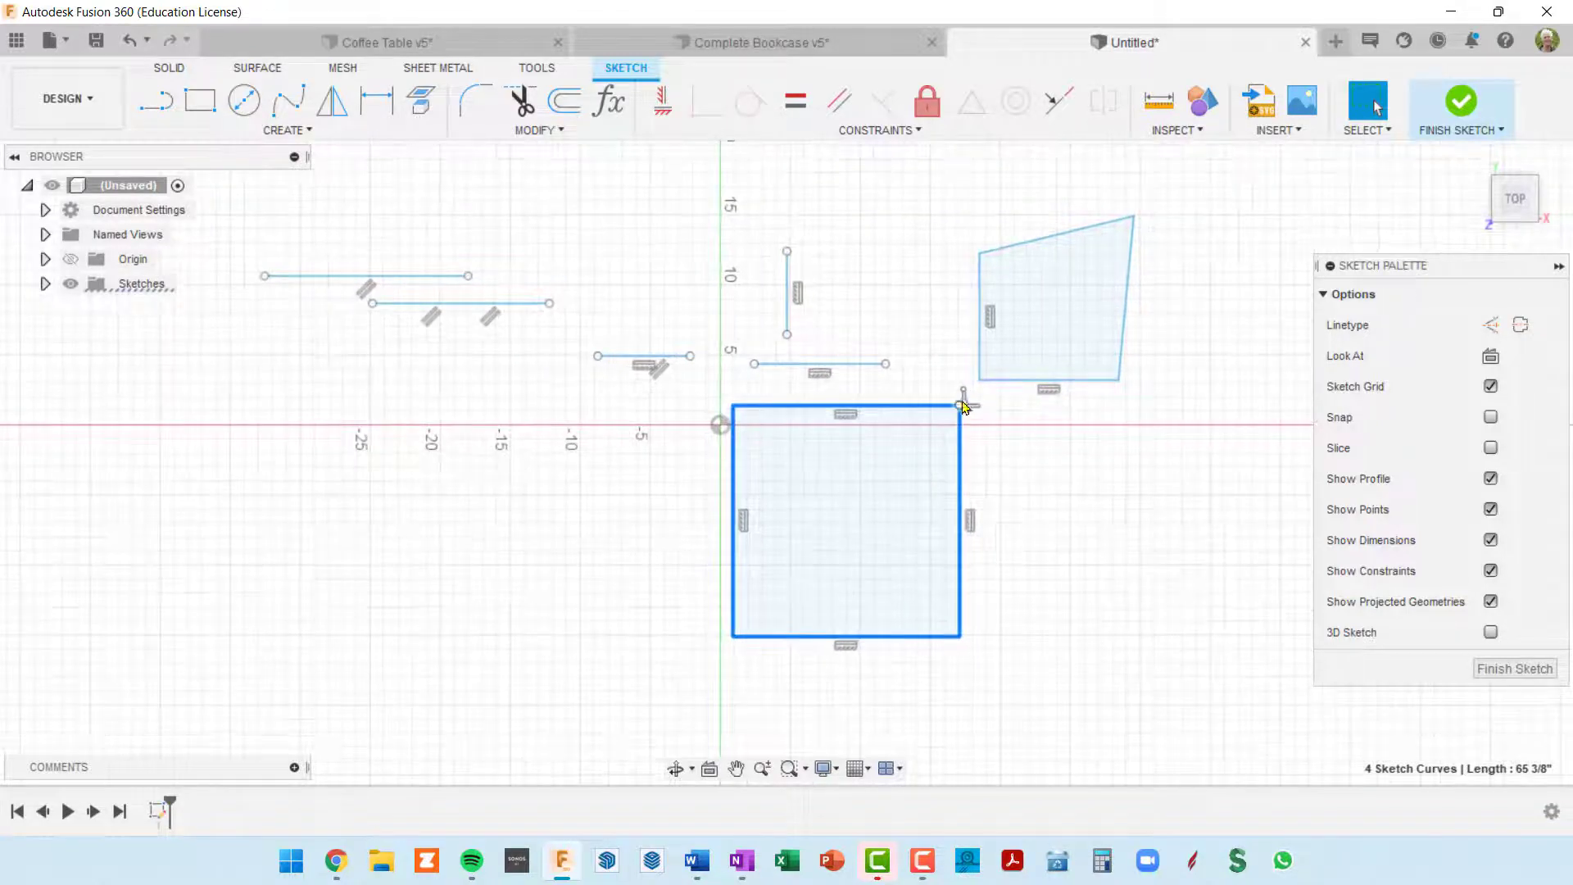
scroll(991, 389, "up", 2)
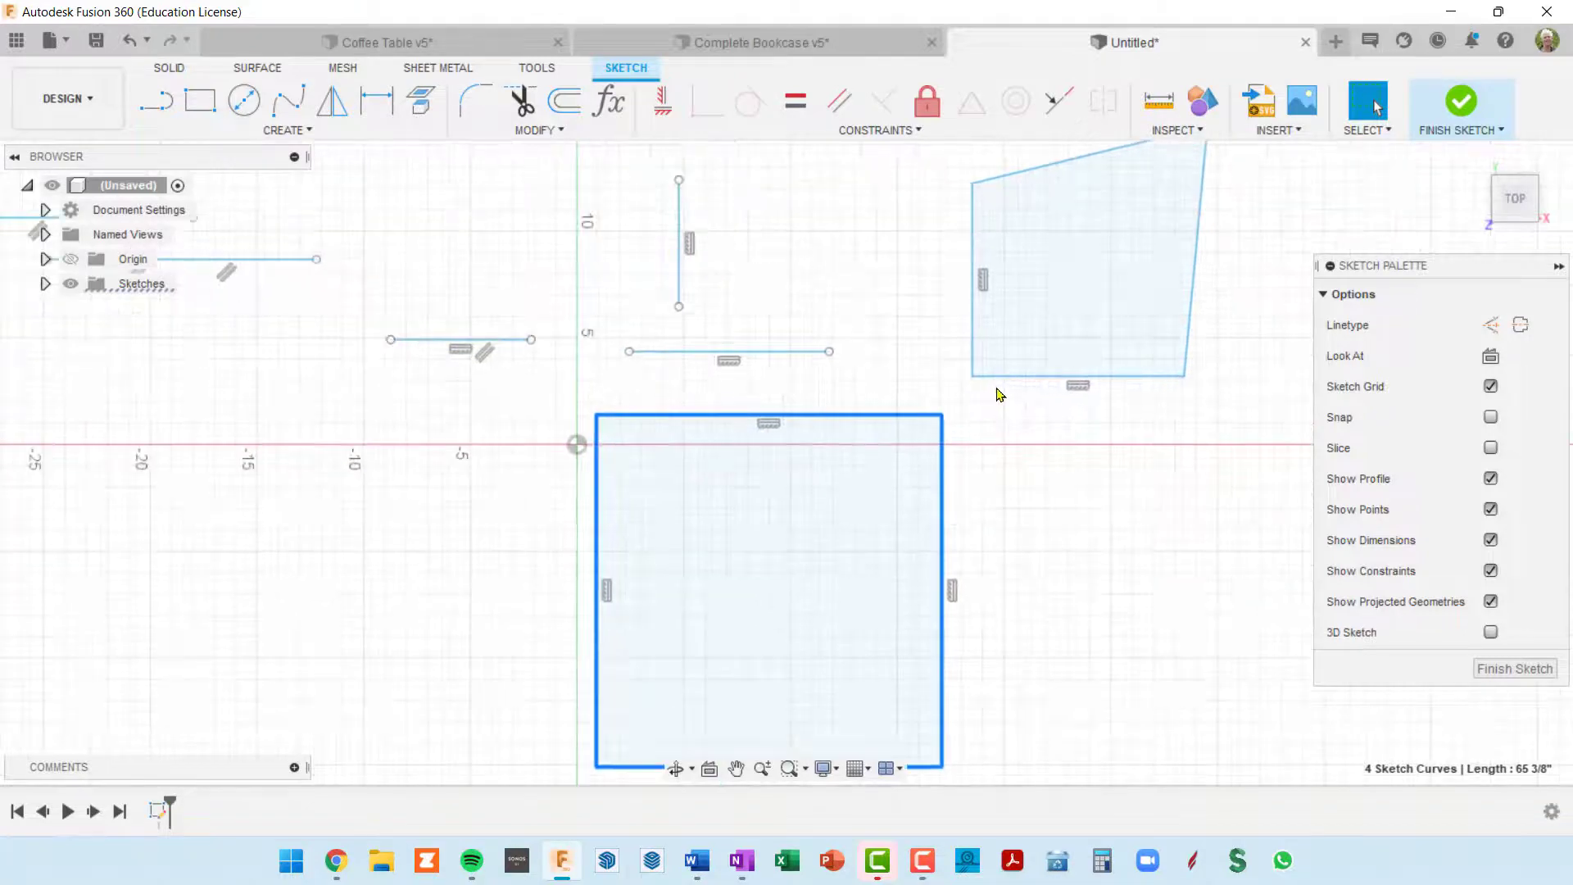
double_click(1002, 379)
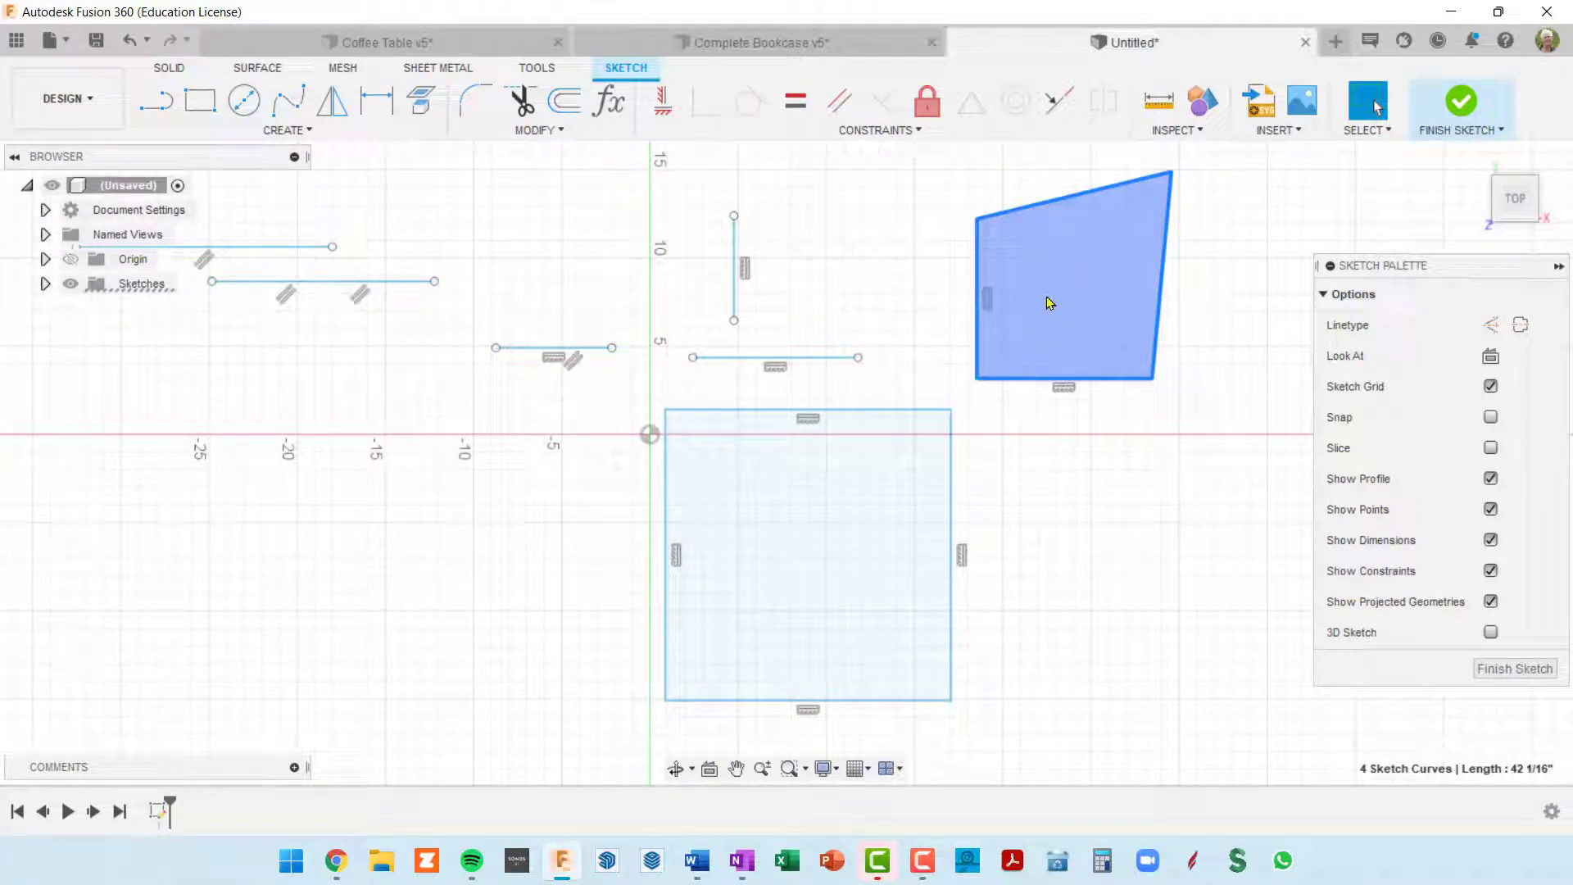
left_click(999, 409)
left_click(977, 379)
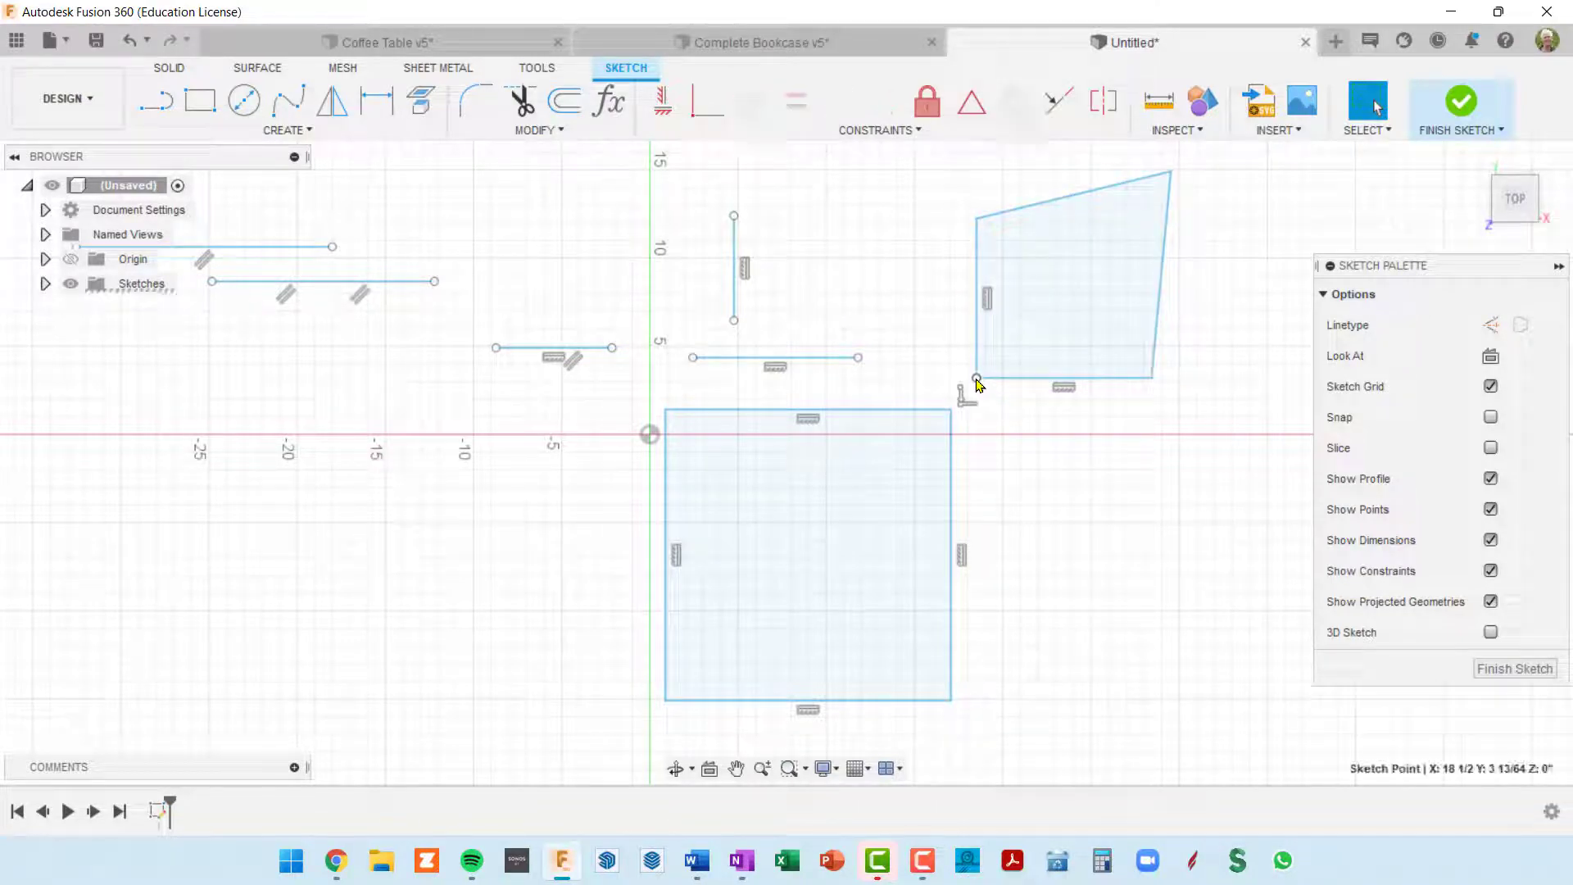
left_click(704, 114)
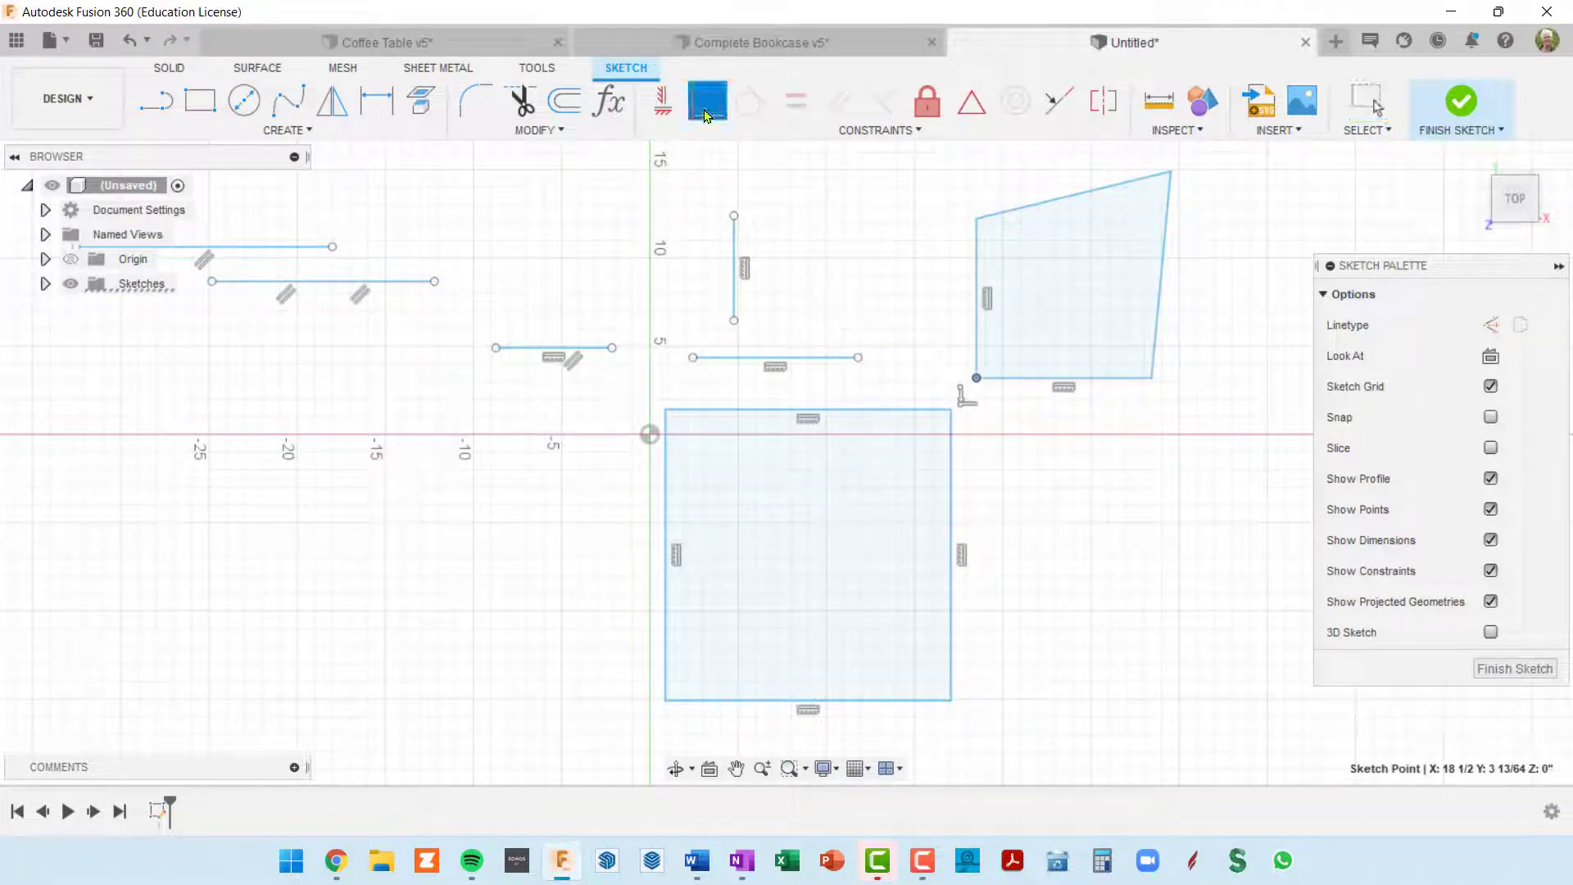
left_click(950, 410)
scroll(1130, 527, "down", 3)
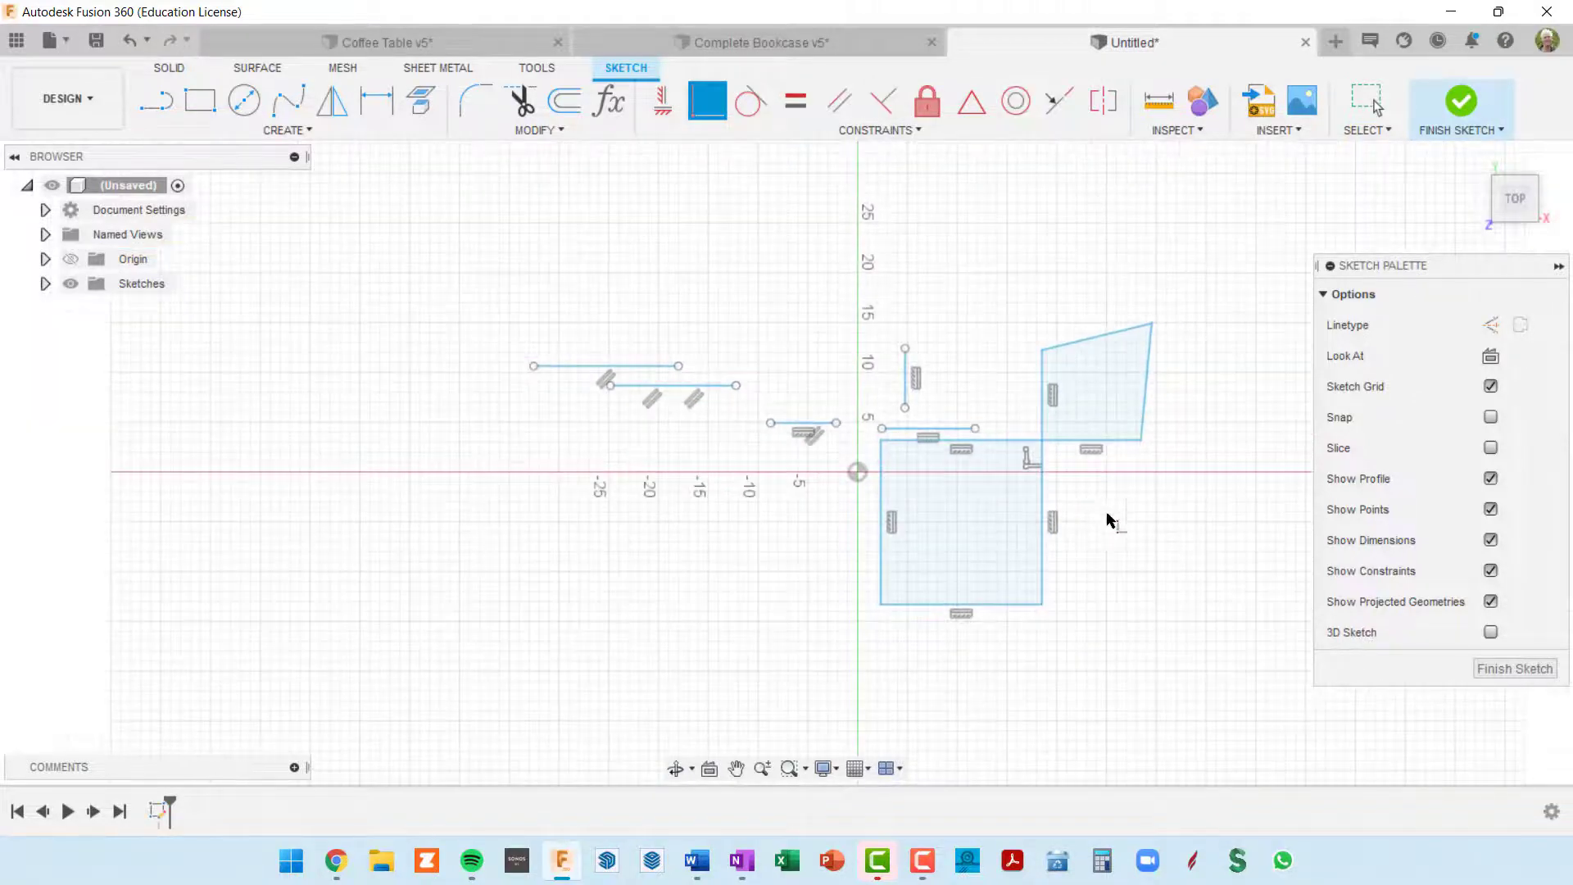
key("Escape")
Step: Select the whole rectangle and move it down to test the joined corner with the skewed shape
double_click(1041, 496)
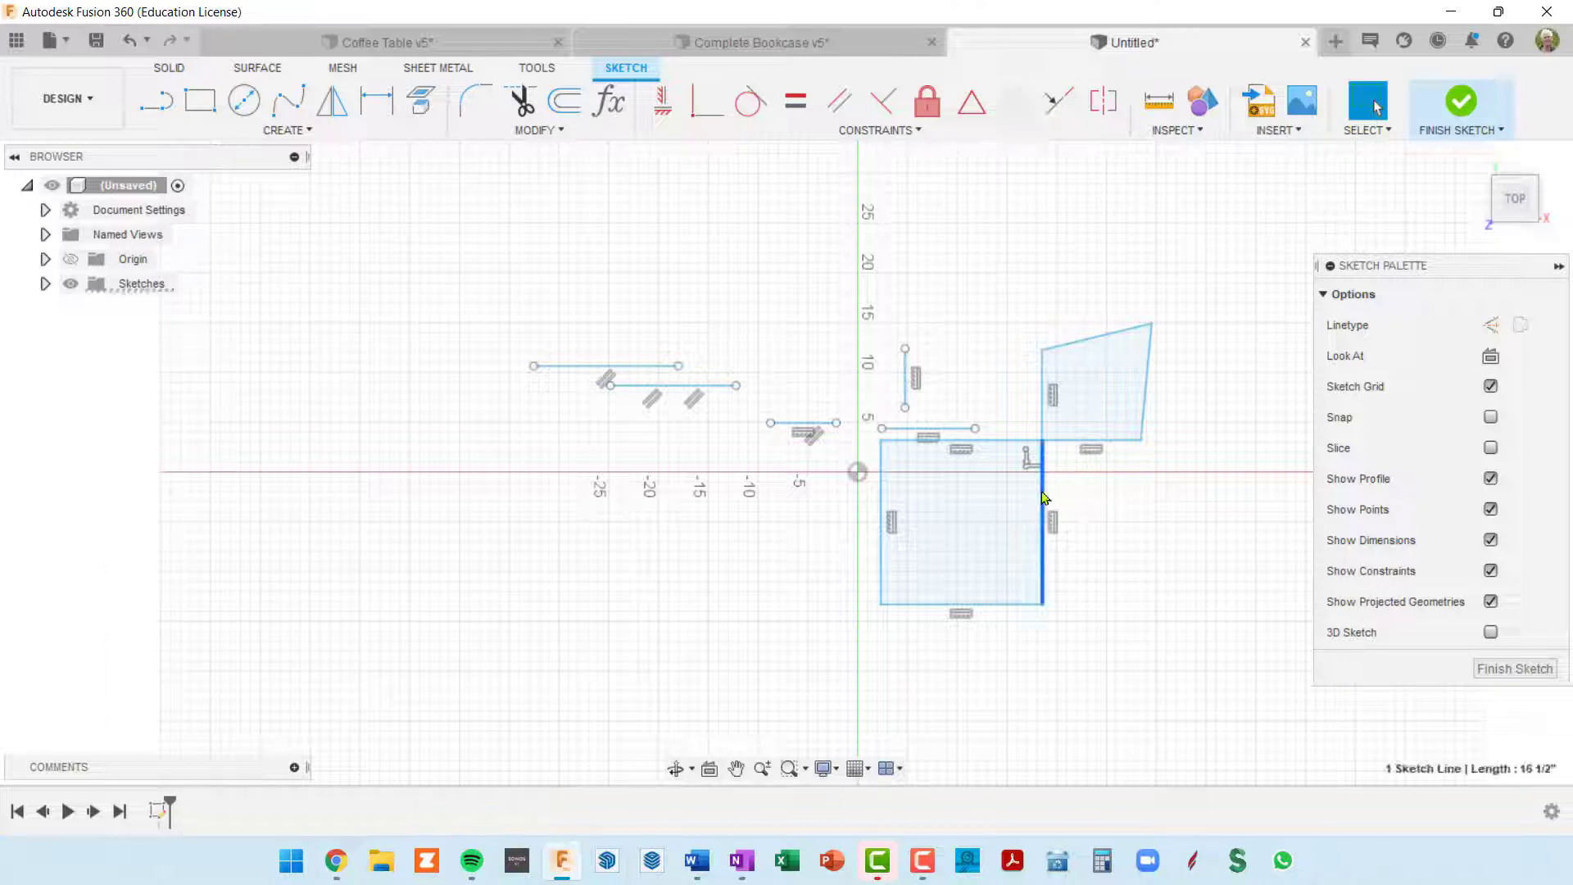
mouse_move(1041, 495)
left_mouse_down()
mouse_move(1013, 600)
mouse_move(952, 642)
mouse_move(1167, 555)
mouse_move(965, 595)
mouse_move(909, 523)
mouse_move(1060, 544)
mouse_move(1037, 563)
left_mouse_up()
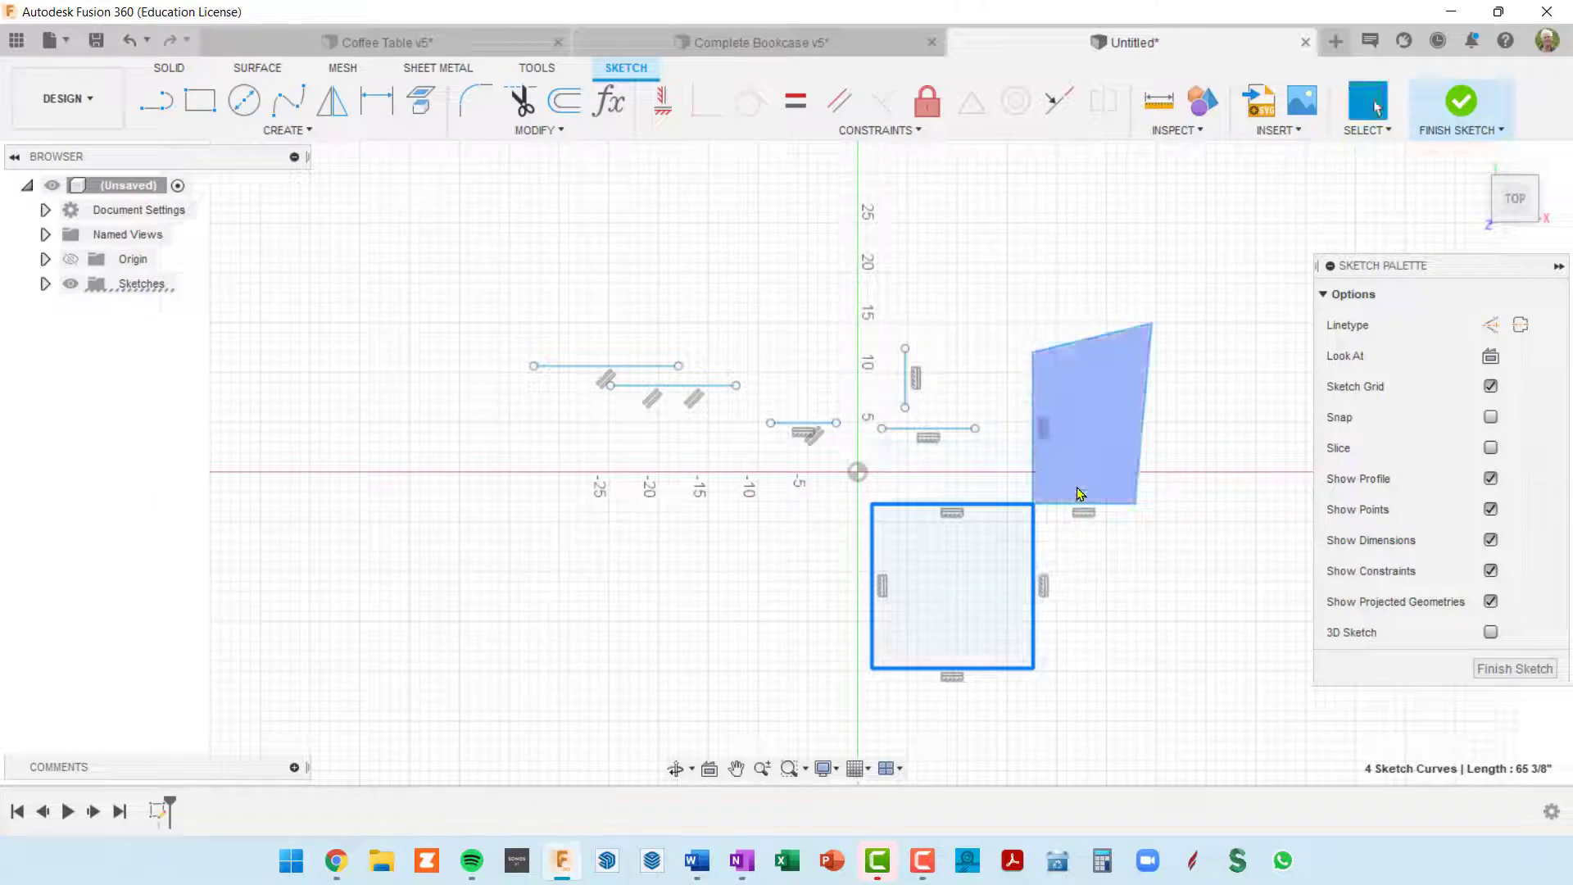
mouse_move(1180, 416)
middle_mouse_down()
mouse_move(1131, 345)
mouse_move(1113, 345)
middle_mouse_up()
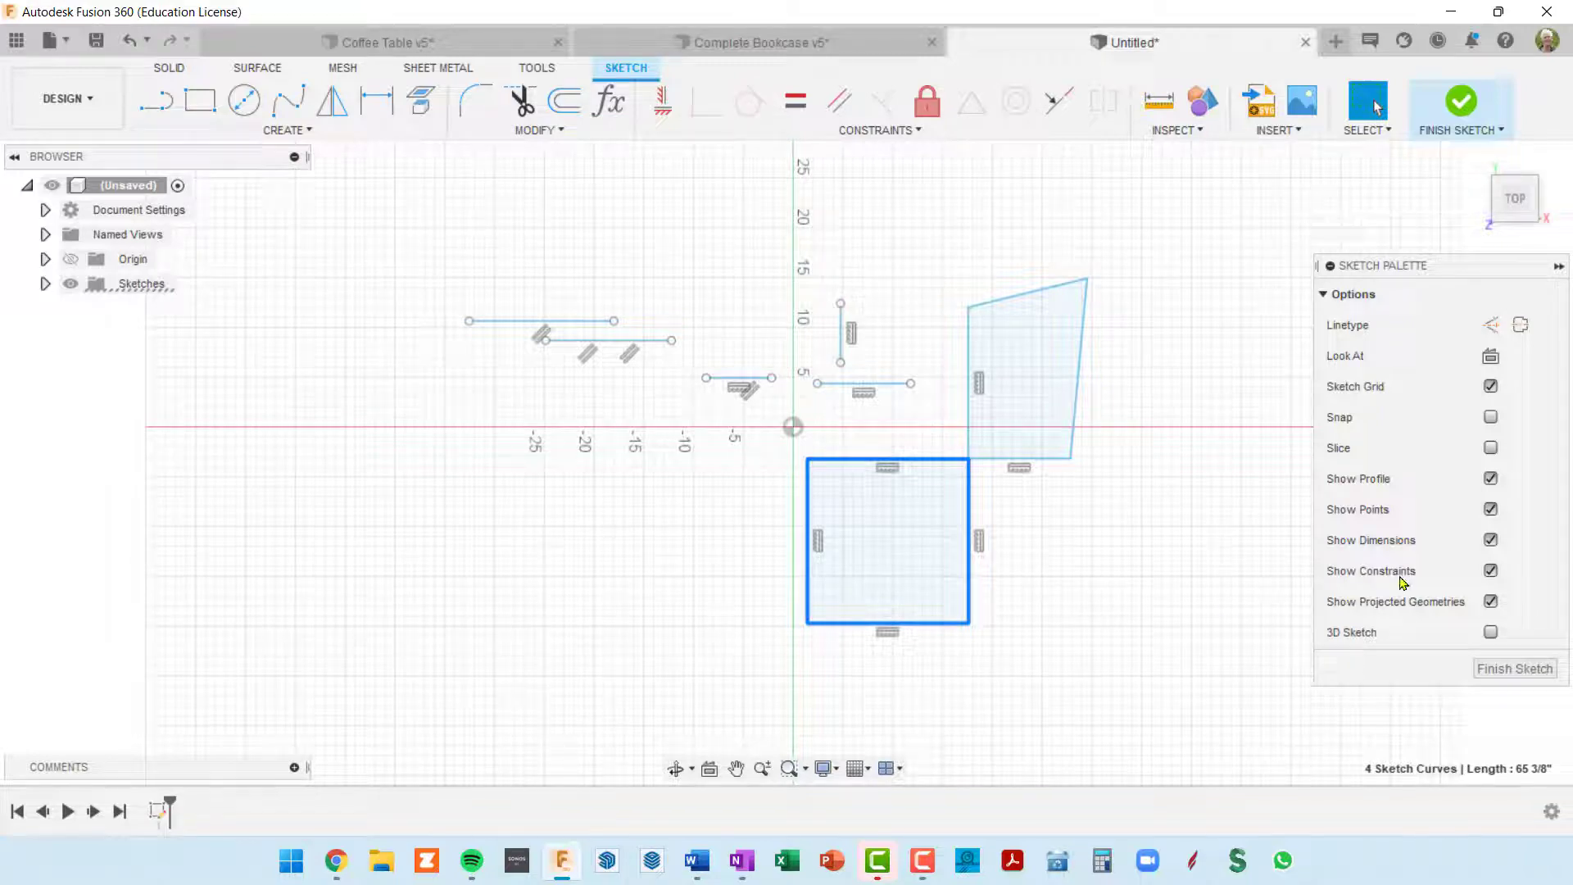
mouse_move(688, 513)
middle_mouse_down()
mouse_move(780, 392)
mouse_move(765, 401)
middle_mouse_up()
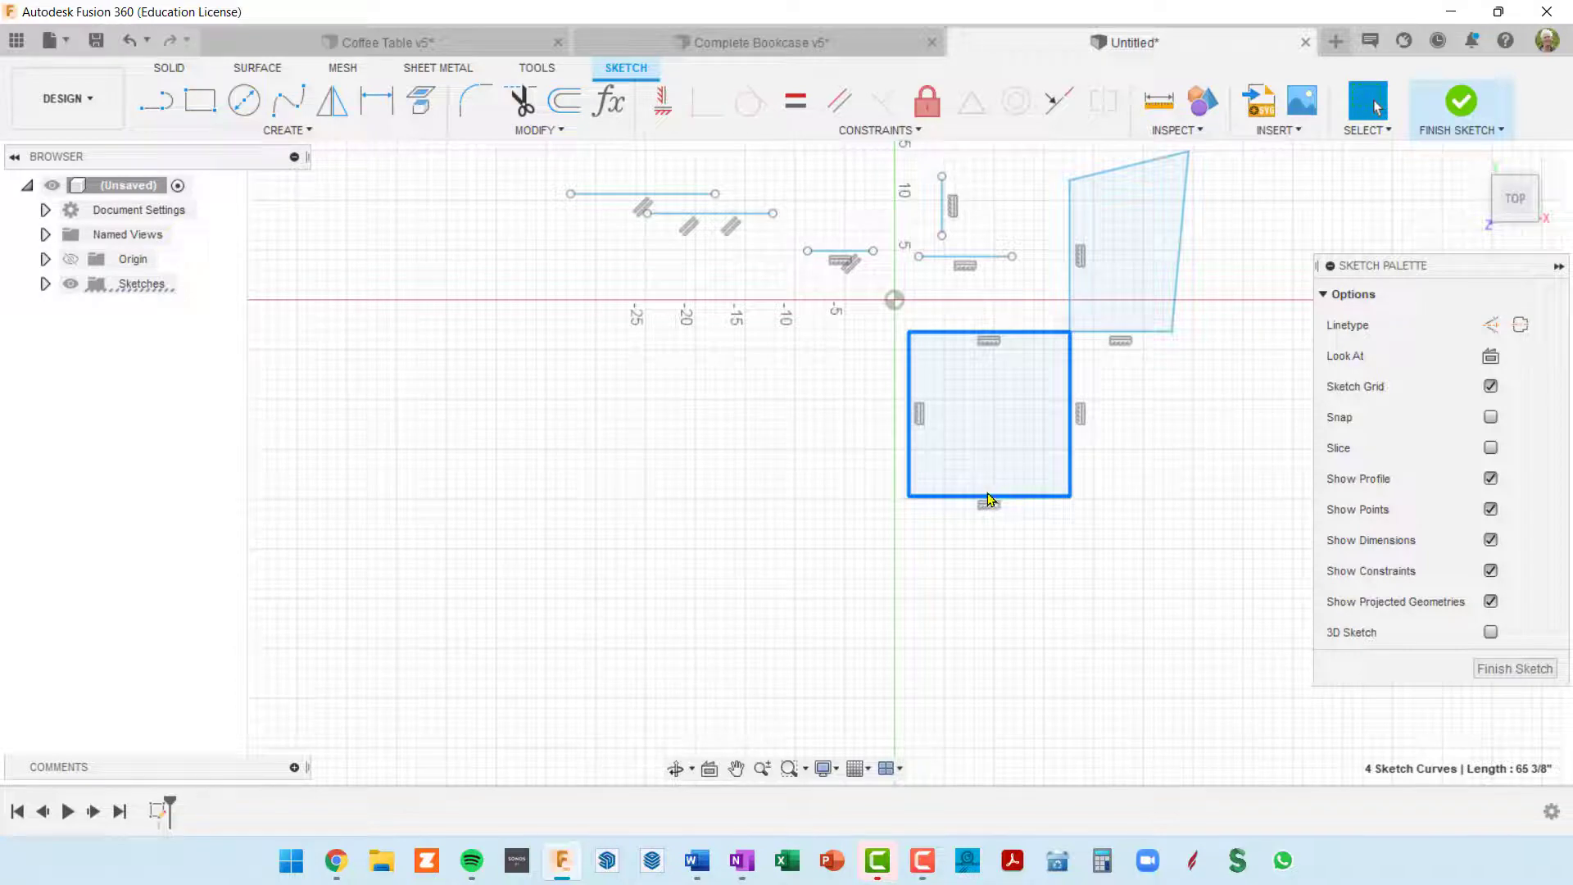
Step: Apply a Midpoint constraint between the rectangle's bottom edge and the lower endpoint of the short vertical line
left_click(633, 477)
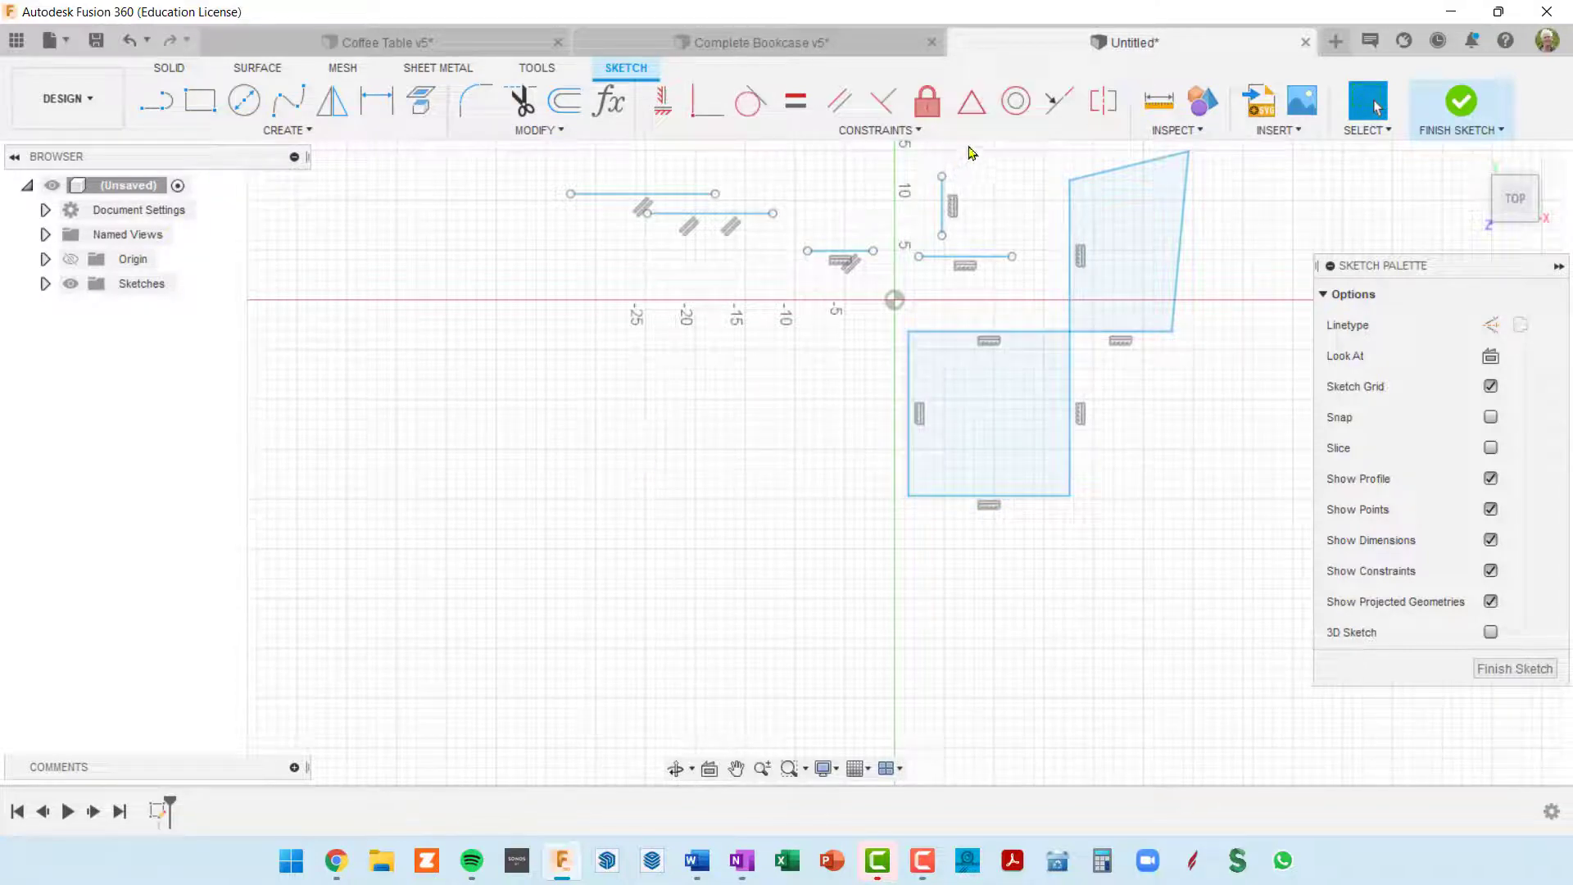
middle_click_drag(998, 207, 921, 243)
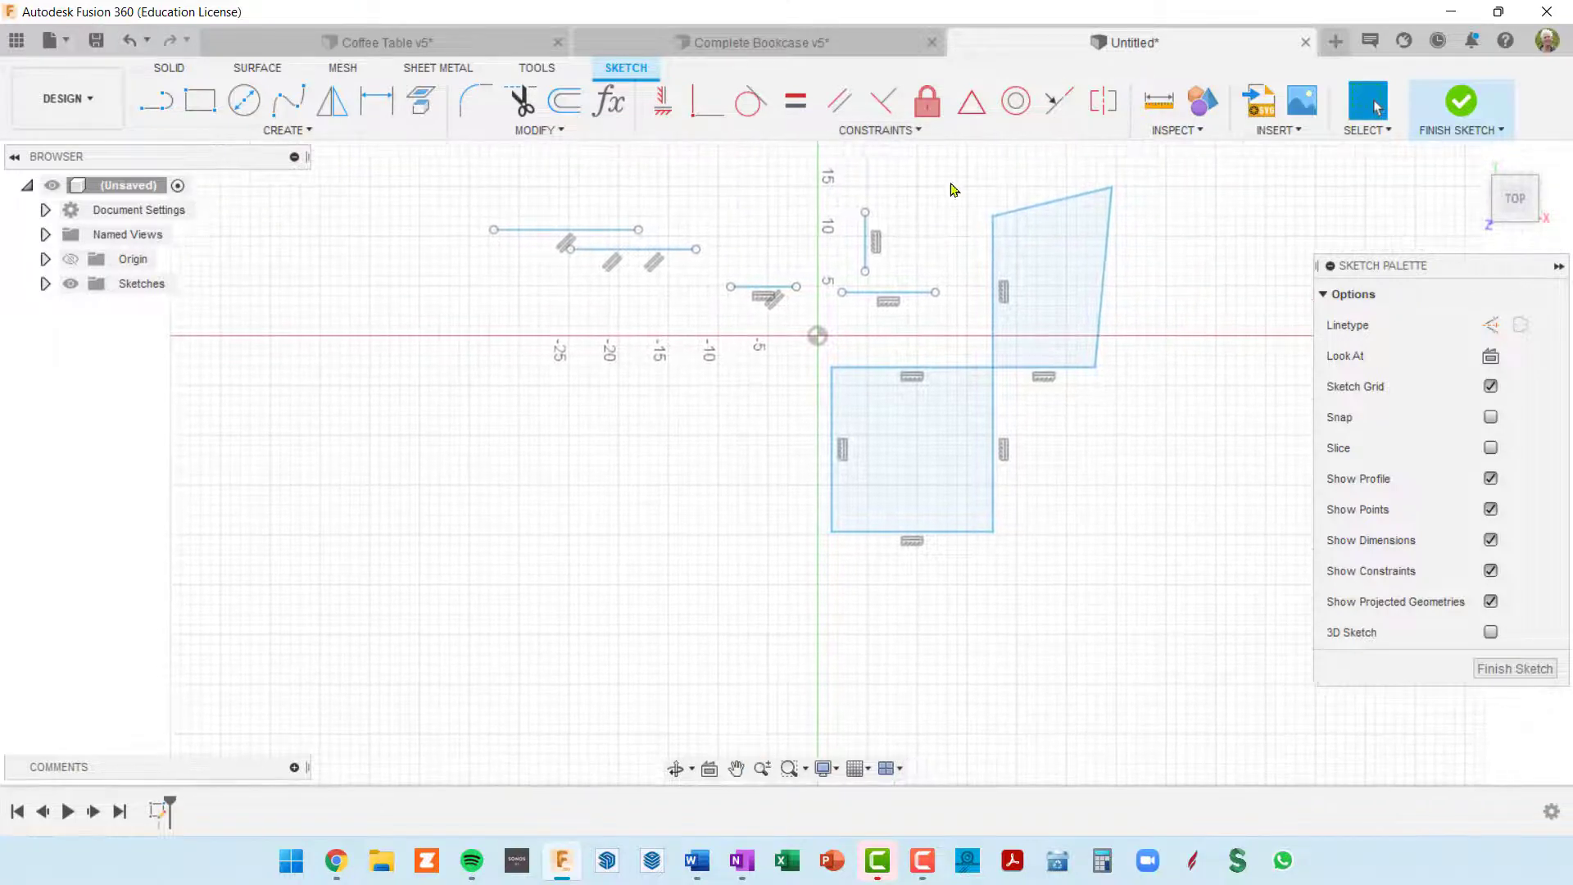
left_click(986, 112)
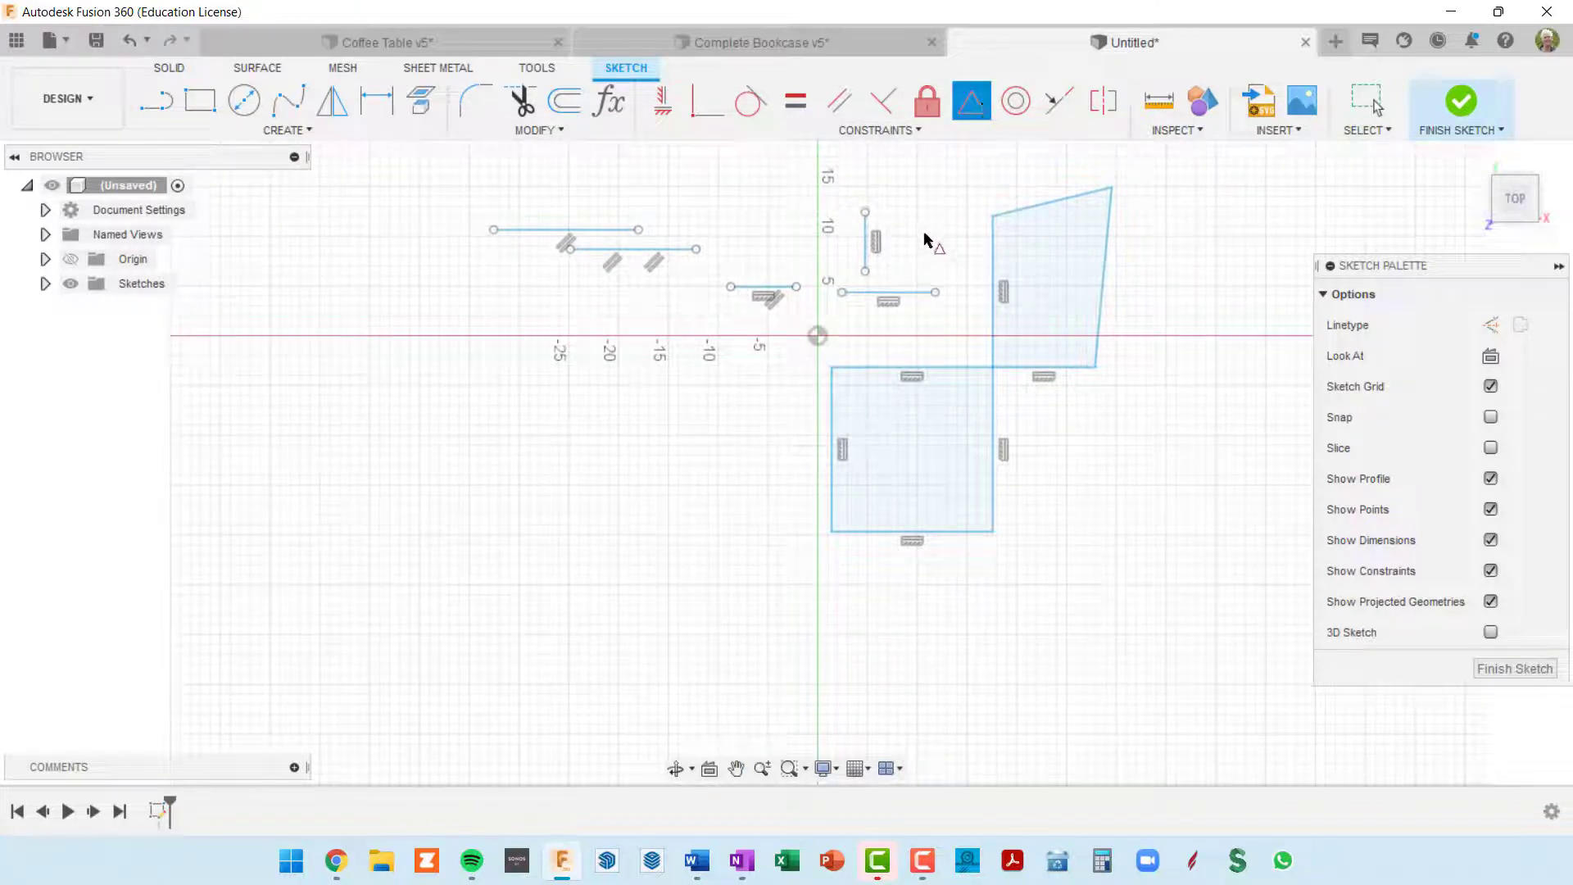
left_click(914, 534)
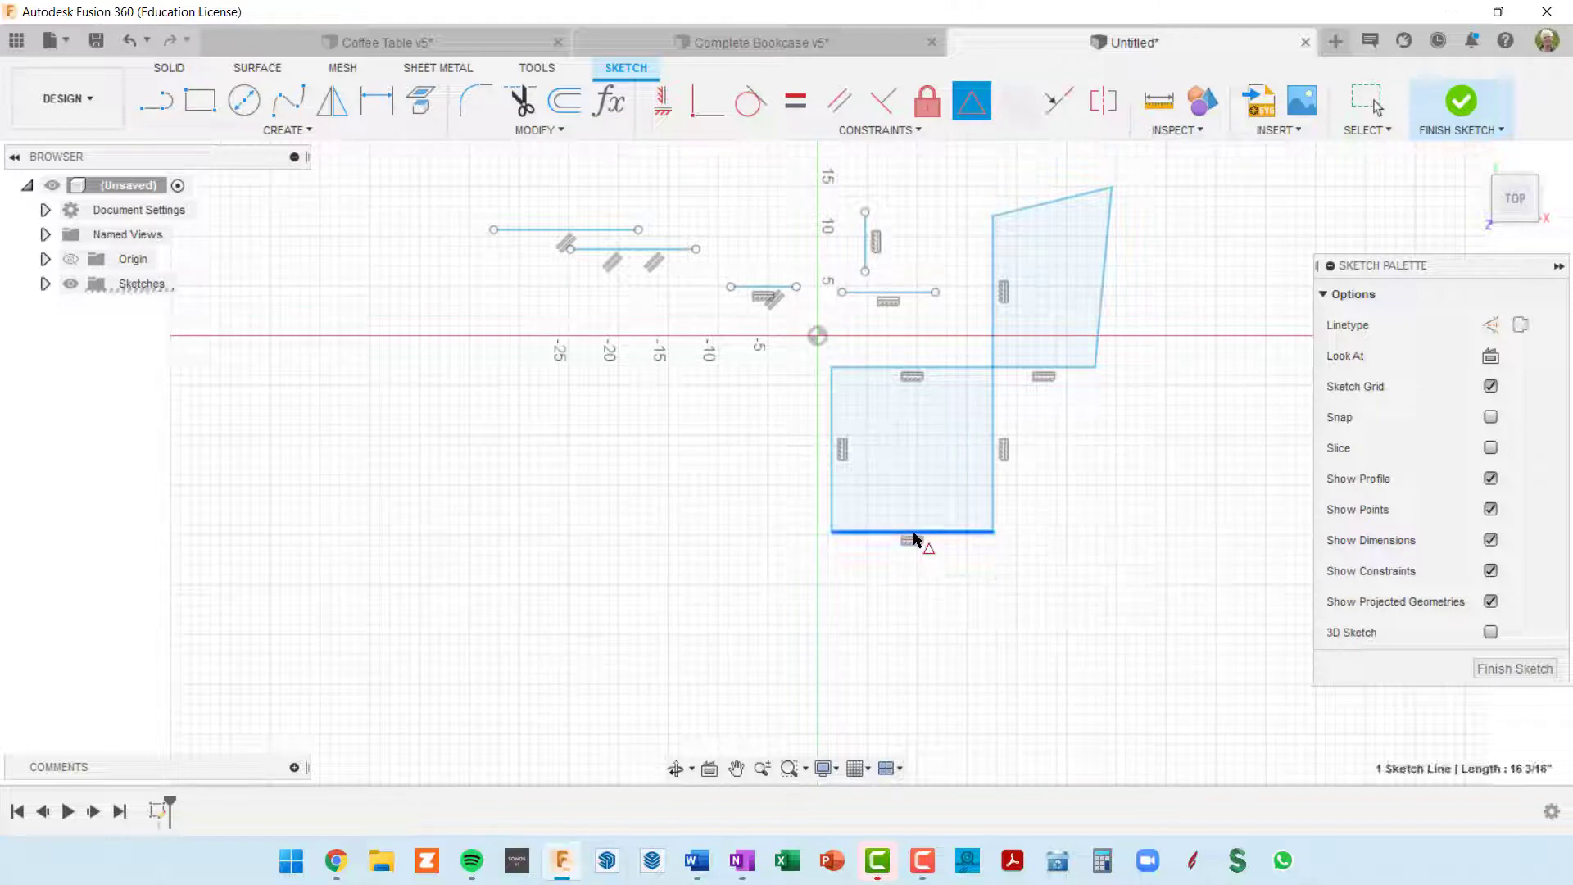
left_click(864, 272)
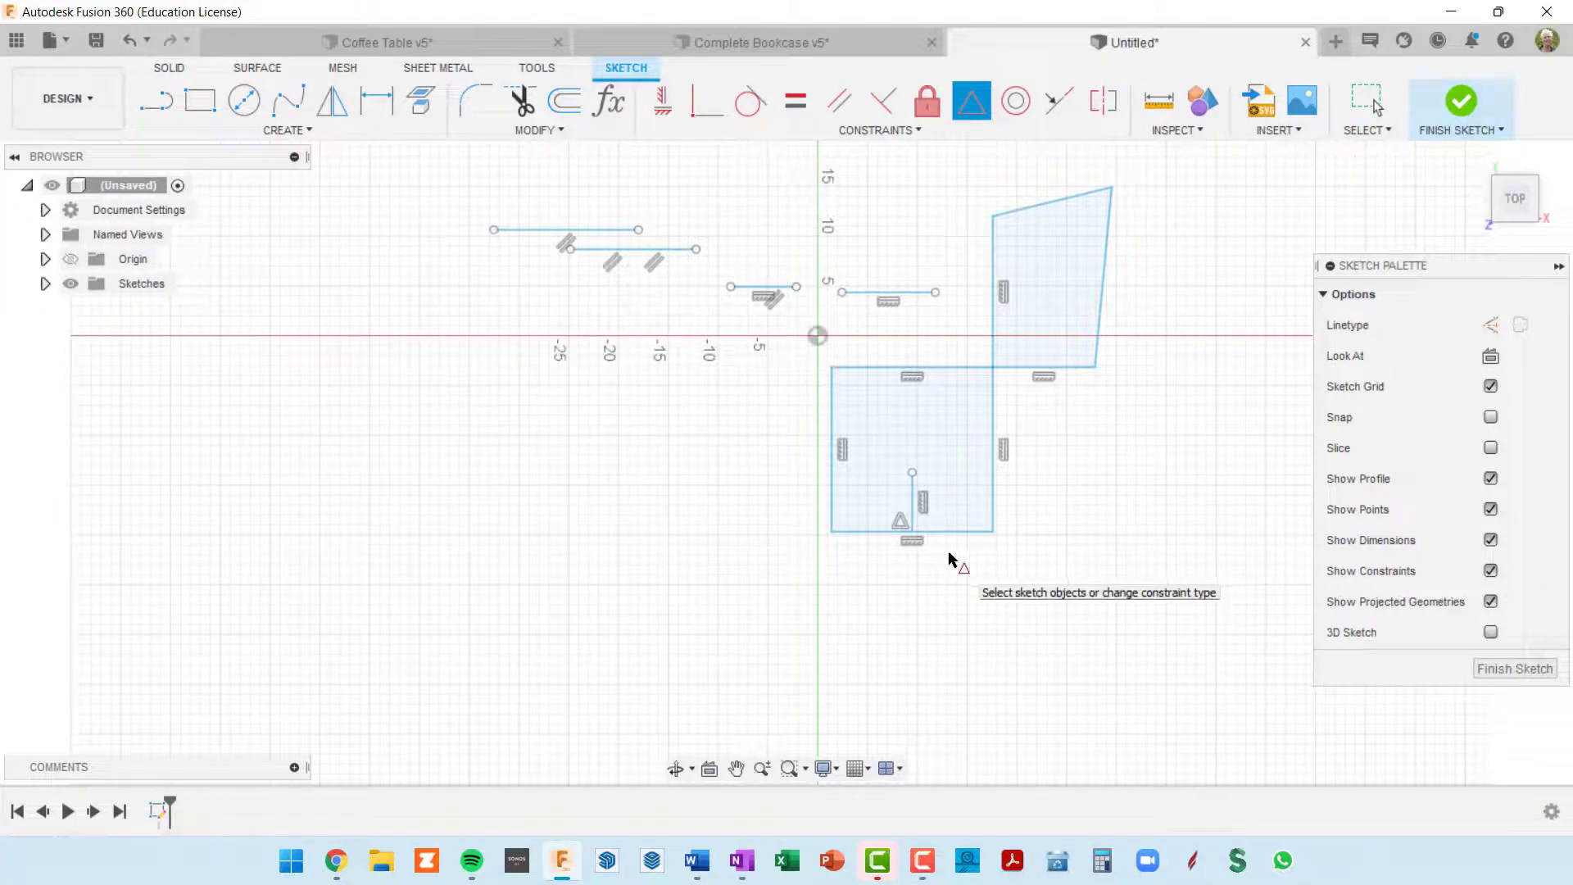
Step: Apply a Midpoint constraint between the horizontal line above the rectangle and the rectangle's left edge, and inspect the aligned midpoints
scroll(949, 557, "up", 2)
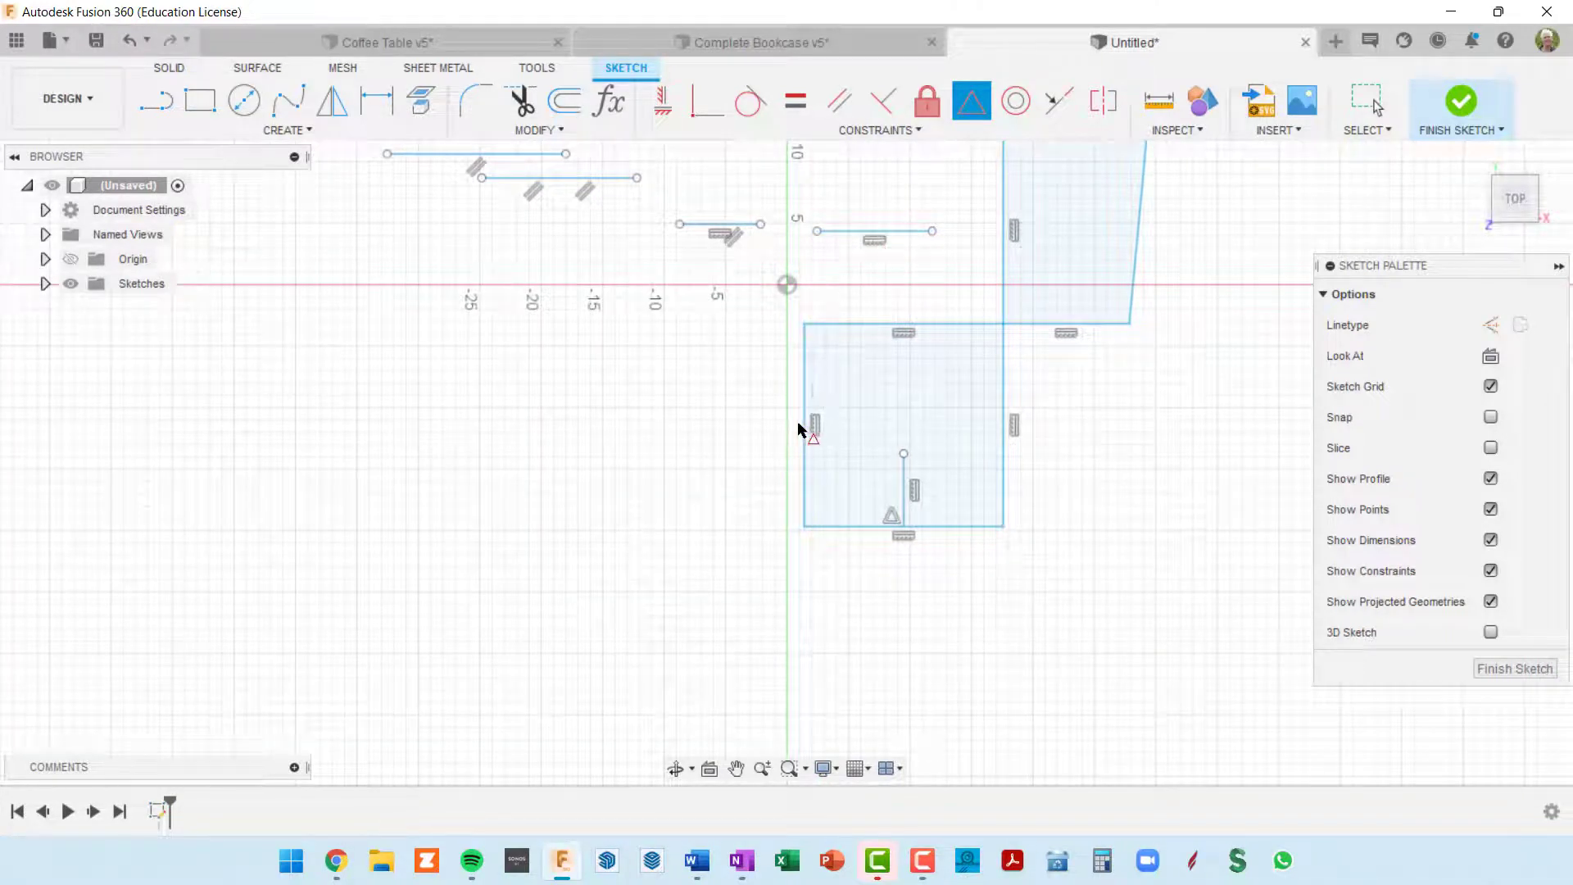
left_click(875, 233)
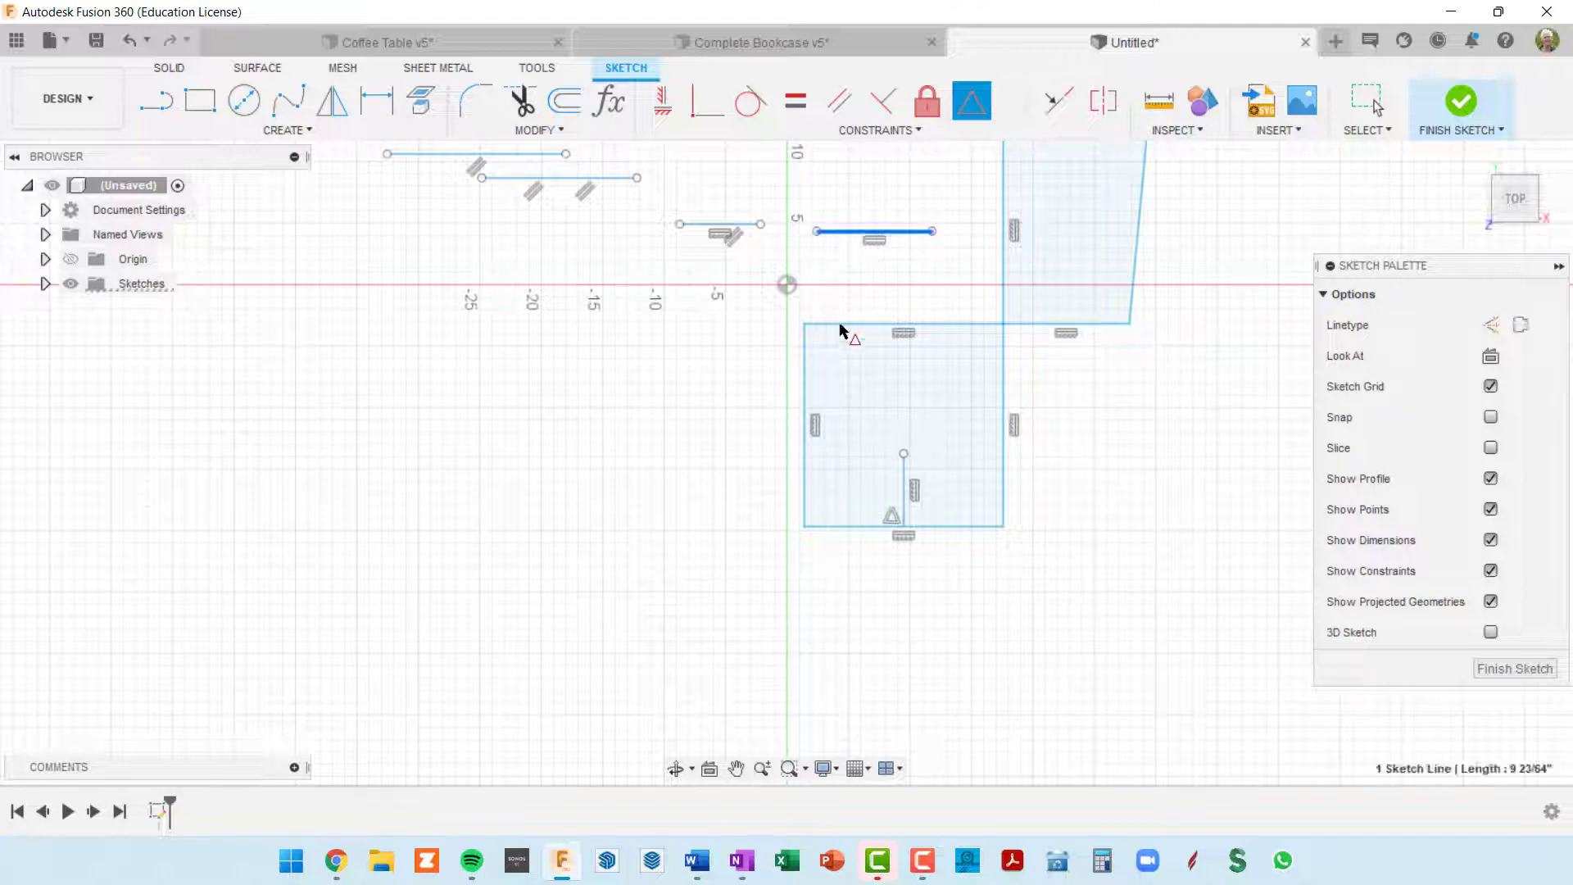
left_click(806, 443)
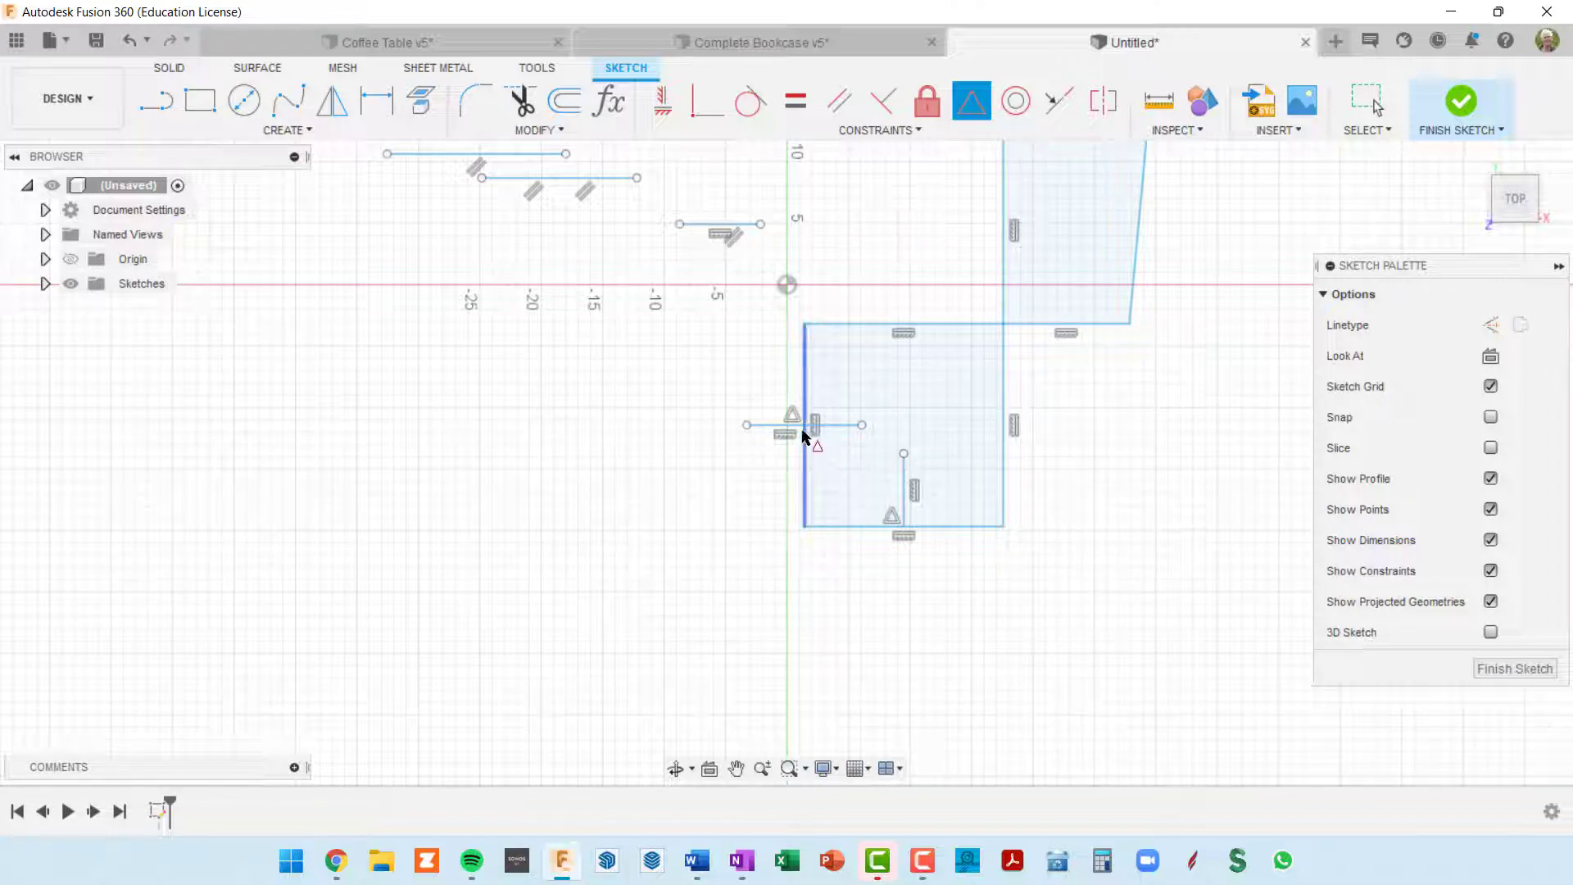
scroll(826, 439, "up", 3)
scroll(851, 463, "up", 3)
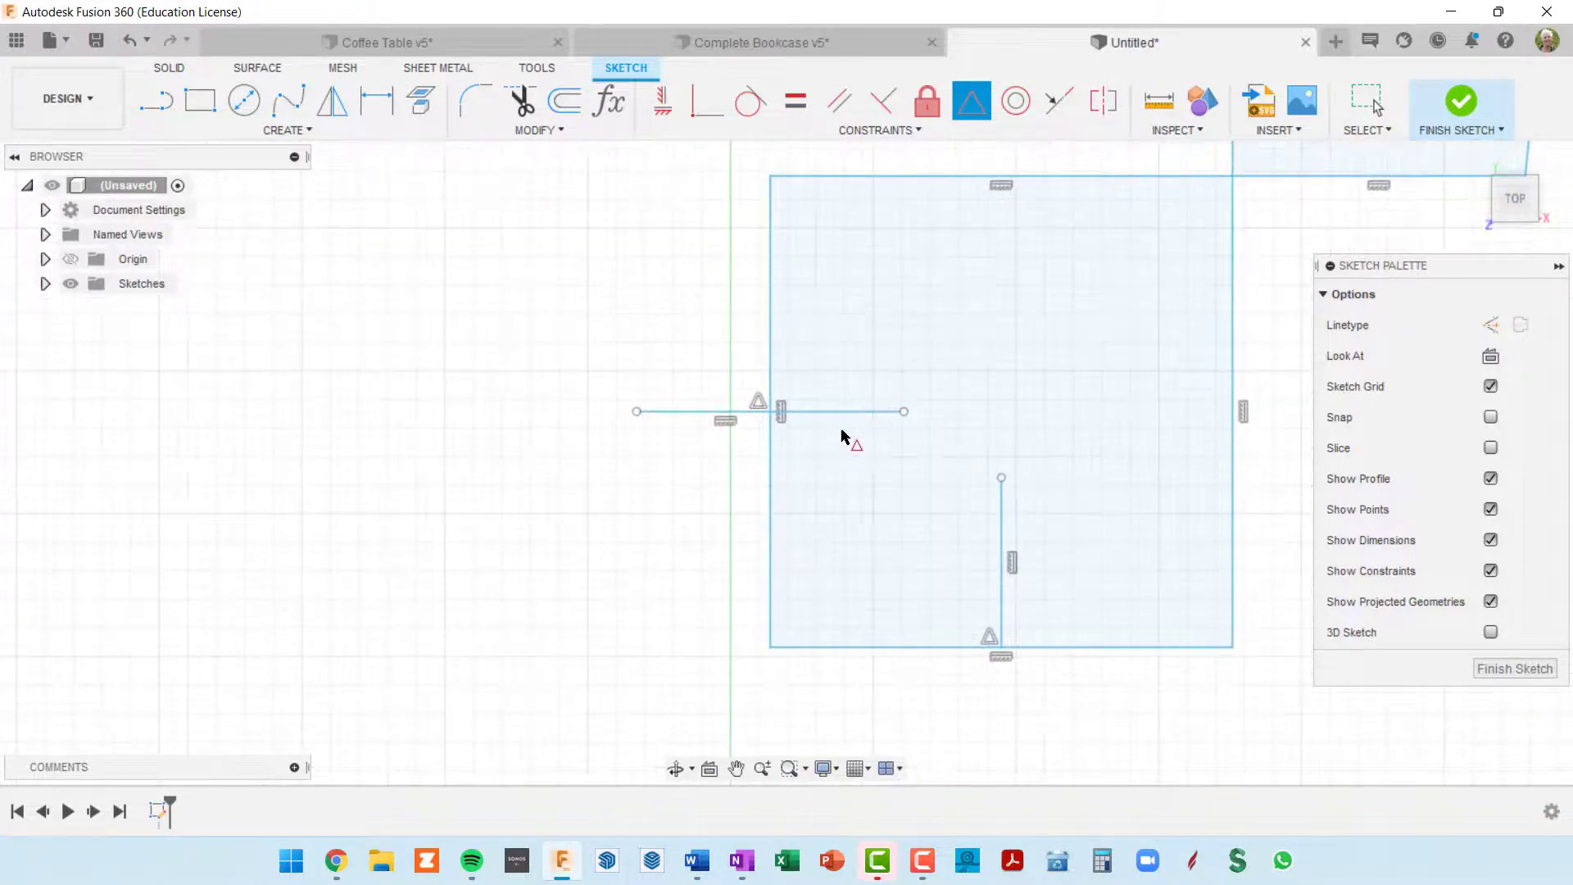
scroll(807, 426, "up", 2)
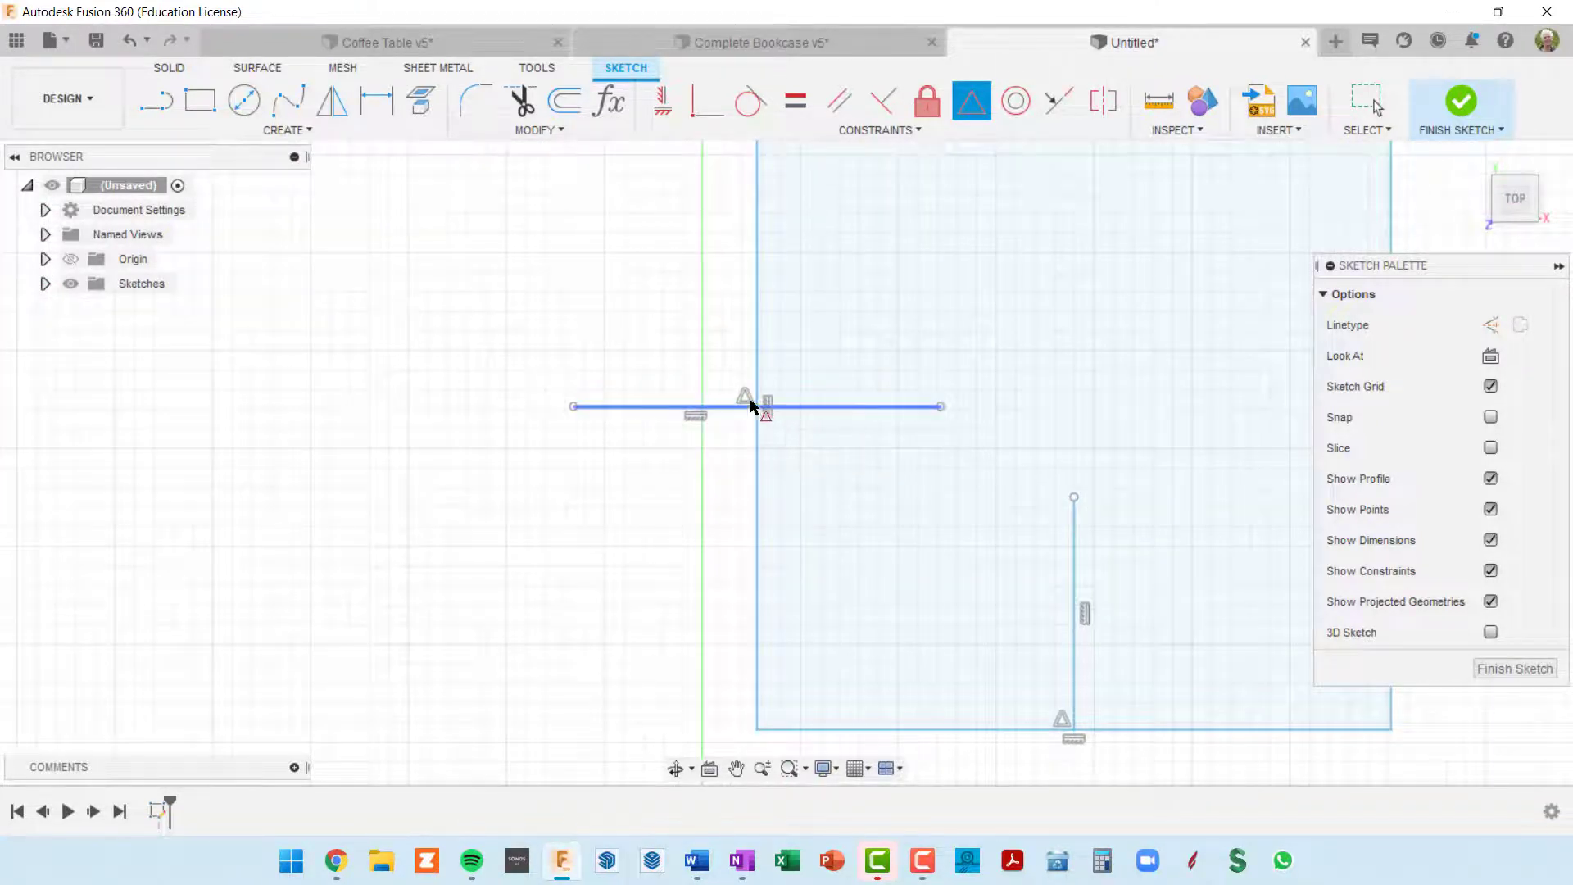
Step: Draw two separate horizontal rectangles left of the vertical axis, the upper one about 26 in wide and a larger one below it
scroll(779, 412, "down", 5)
scroll(800, 438, "down", 2)
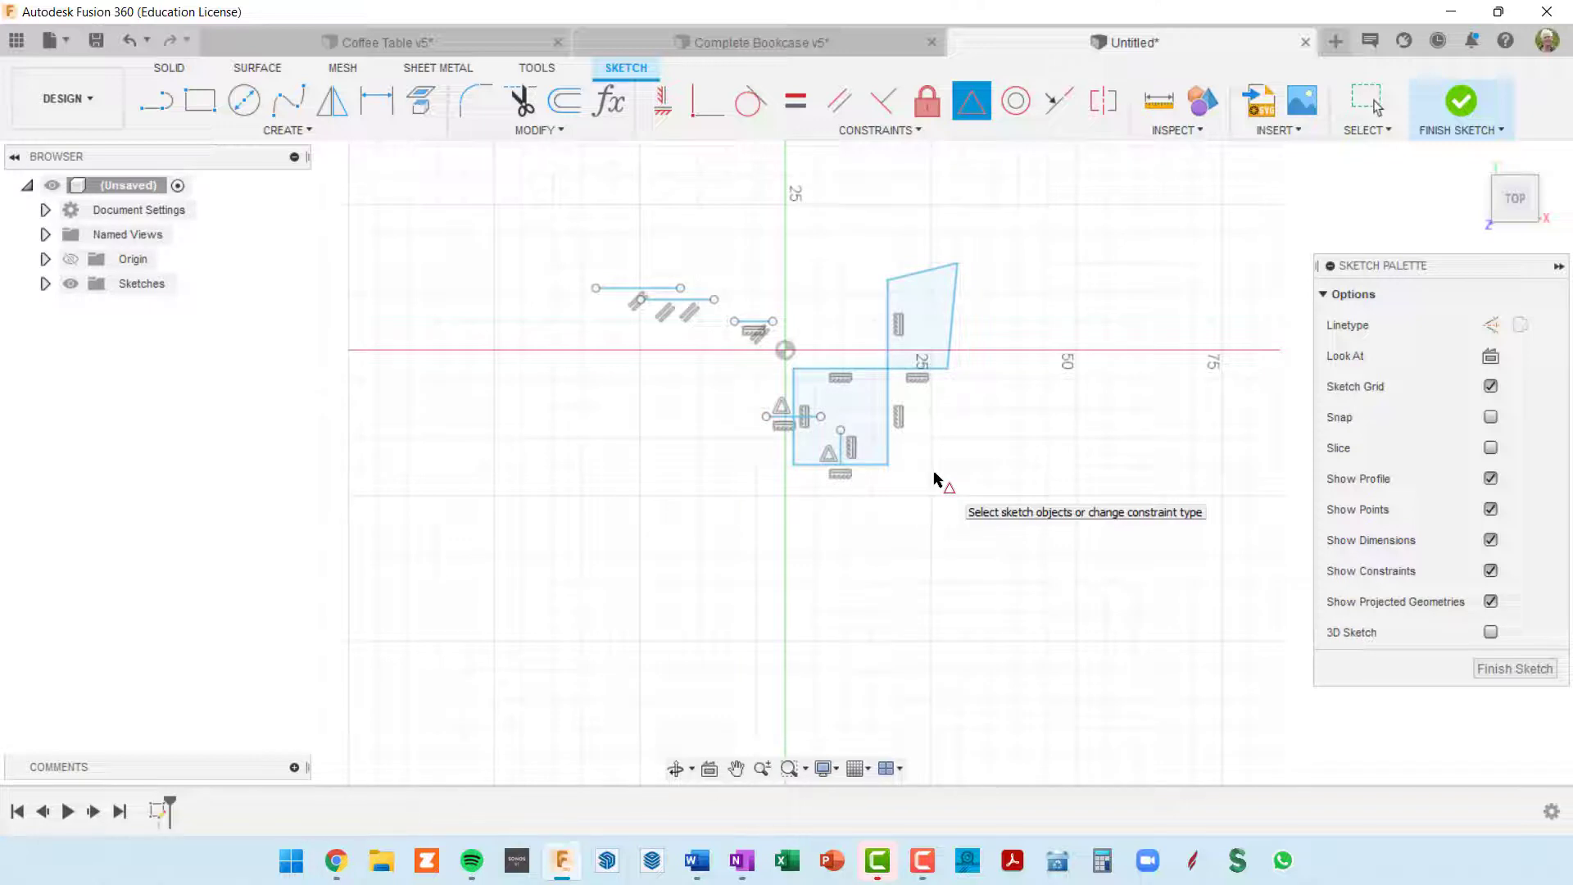
key("r")
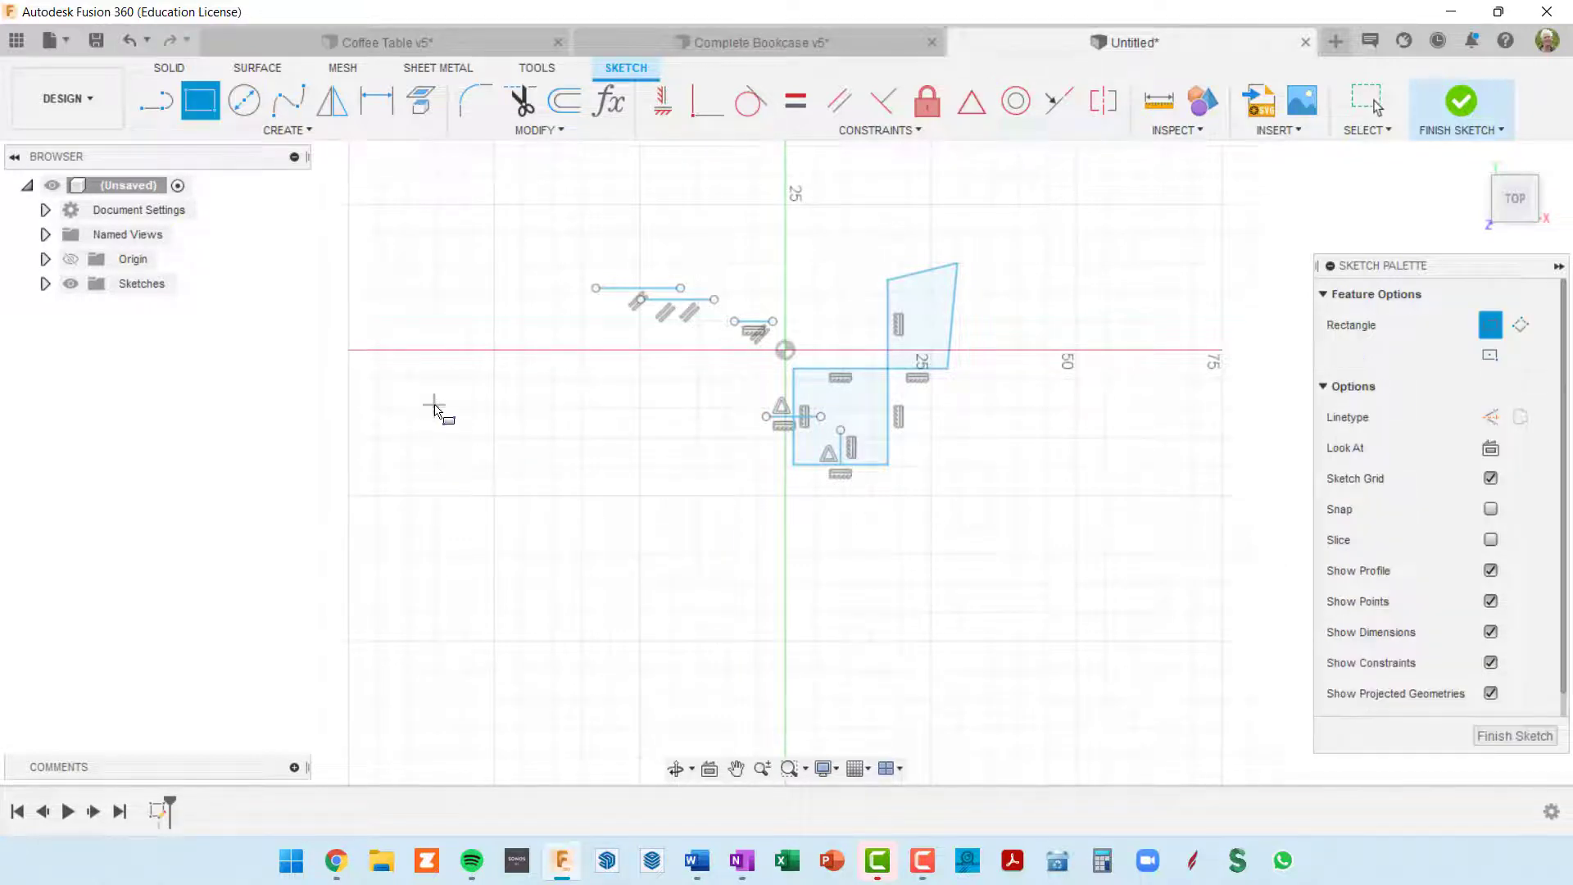
left_click(446, 380)
left_click(600, 421)
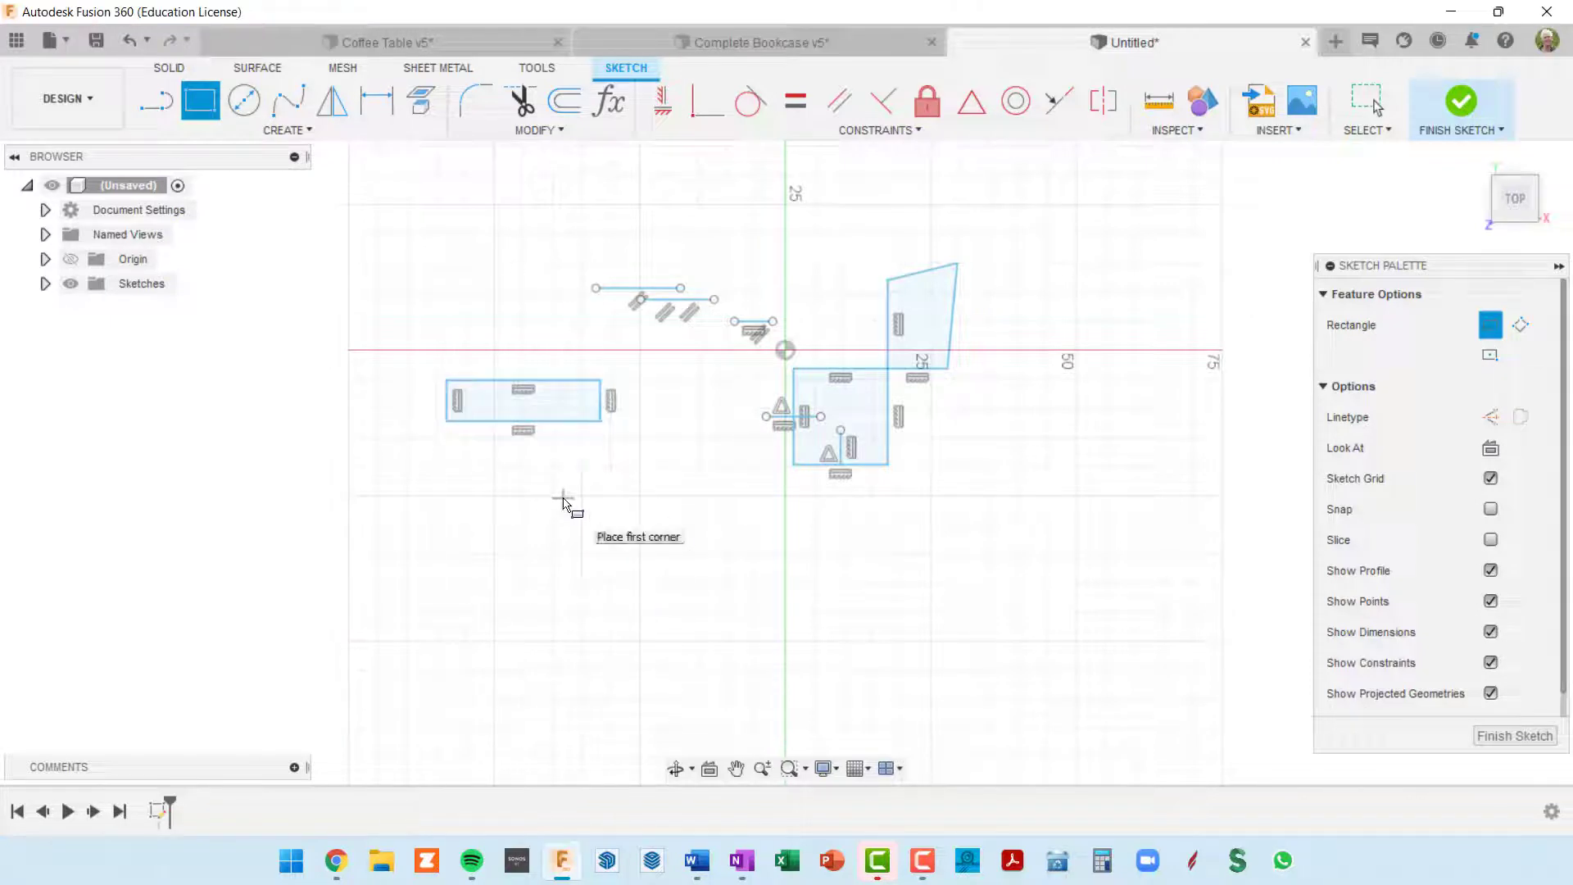
left_click(563, 497)
left_click(745, 577)
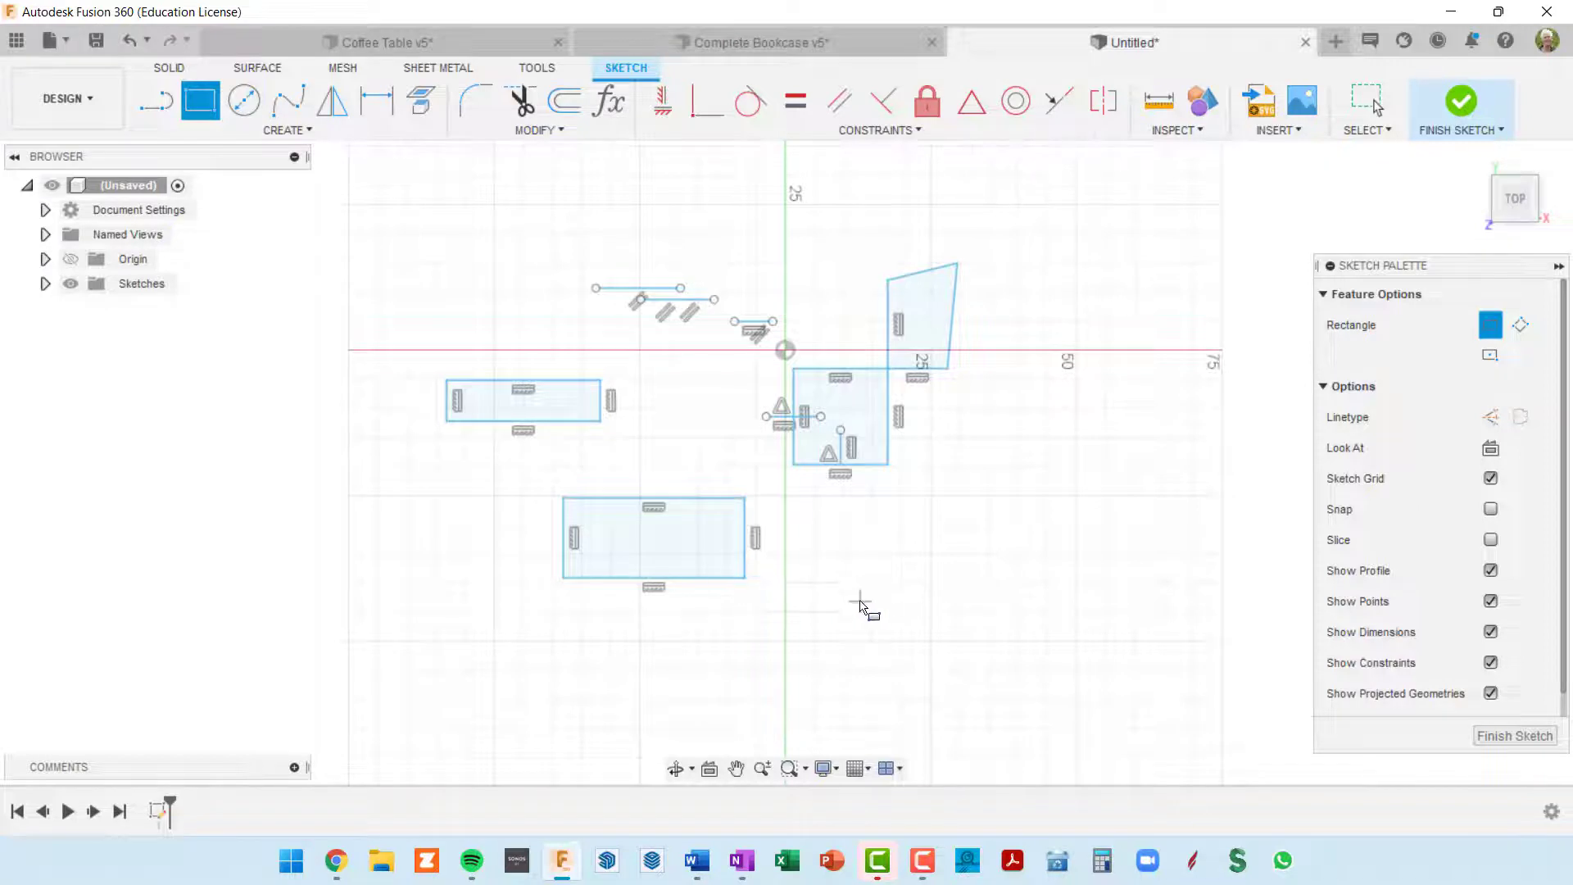
middle_click_drag(860, 604, 830, 621)
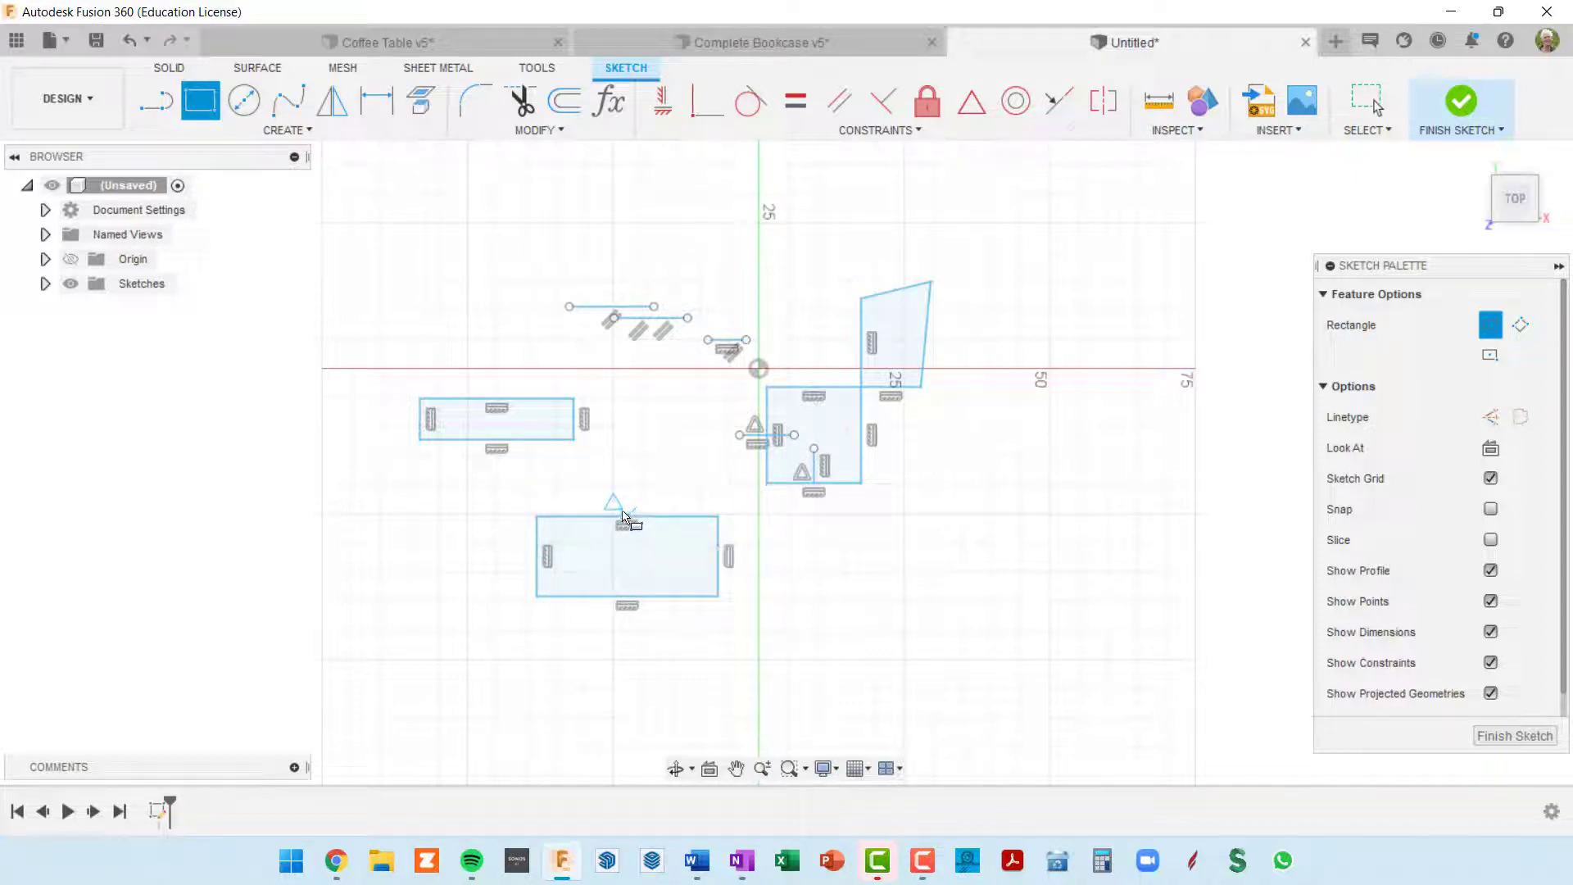
scroll(607, 463, "up", 3)
key("Escape")
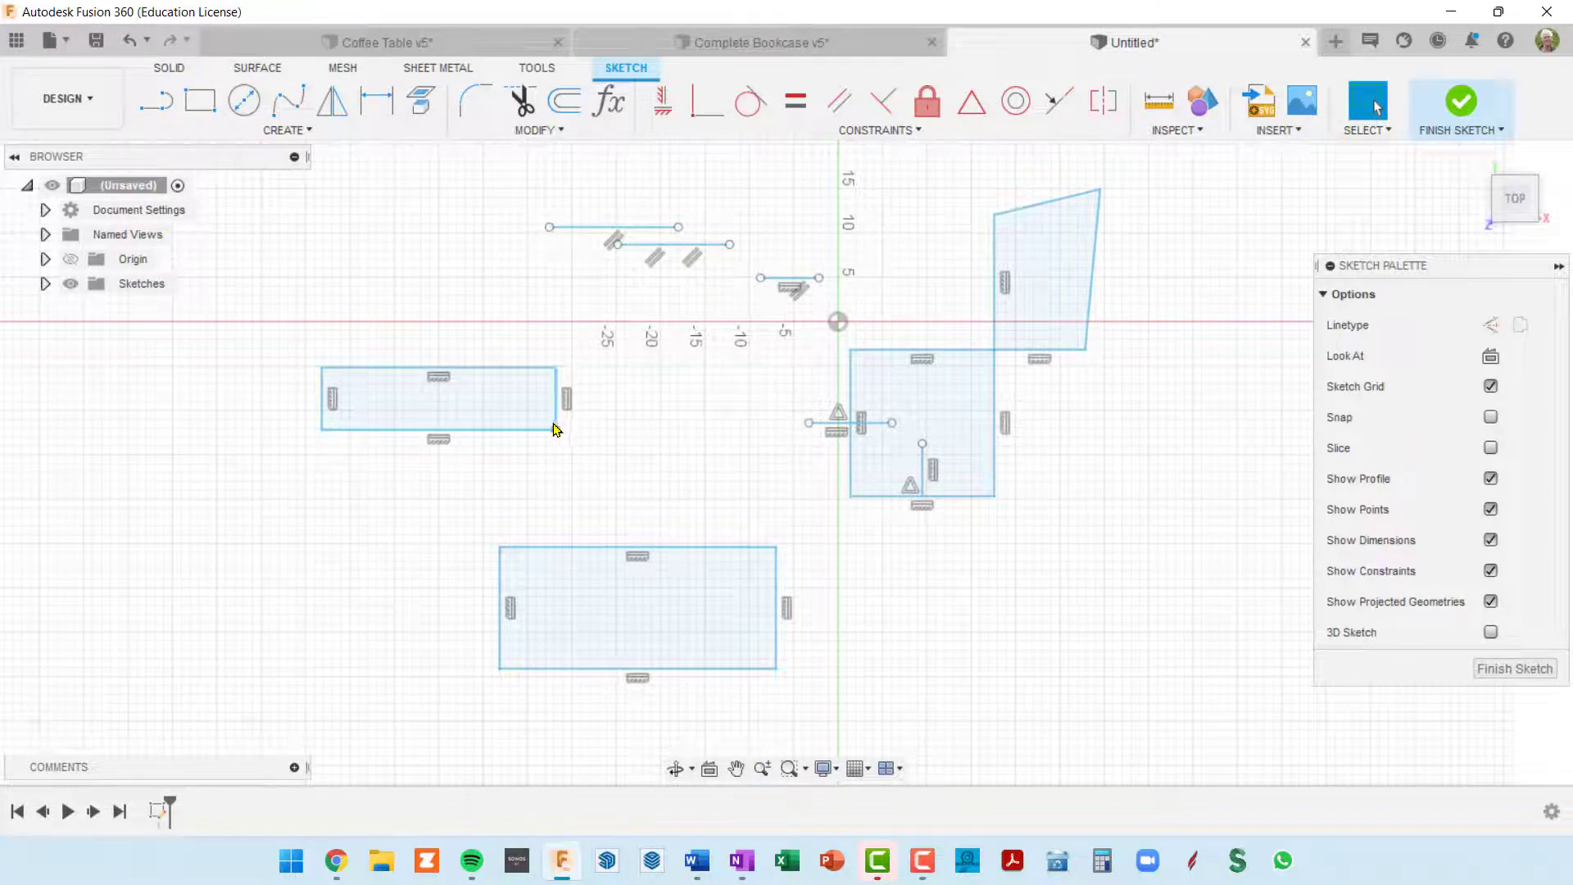
Step: Shrink the upper rectangle to about 14 in wide and try a Midpoint constraint between its lower right corner and the larger rectangle's top edge
left_click_drag(556, 430, 446, 415)
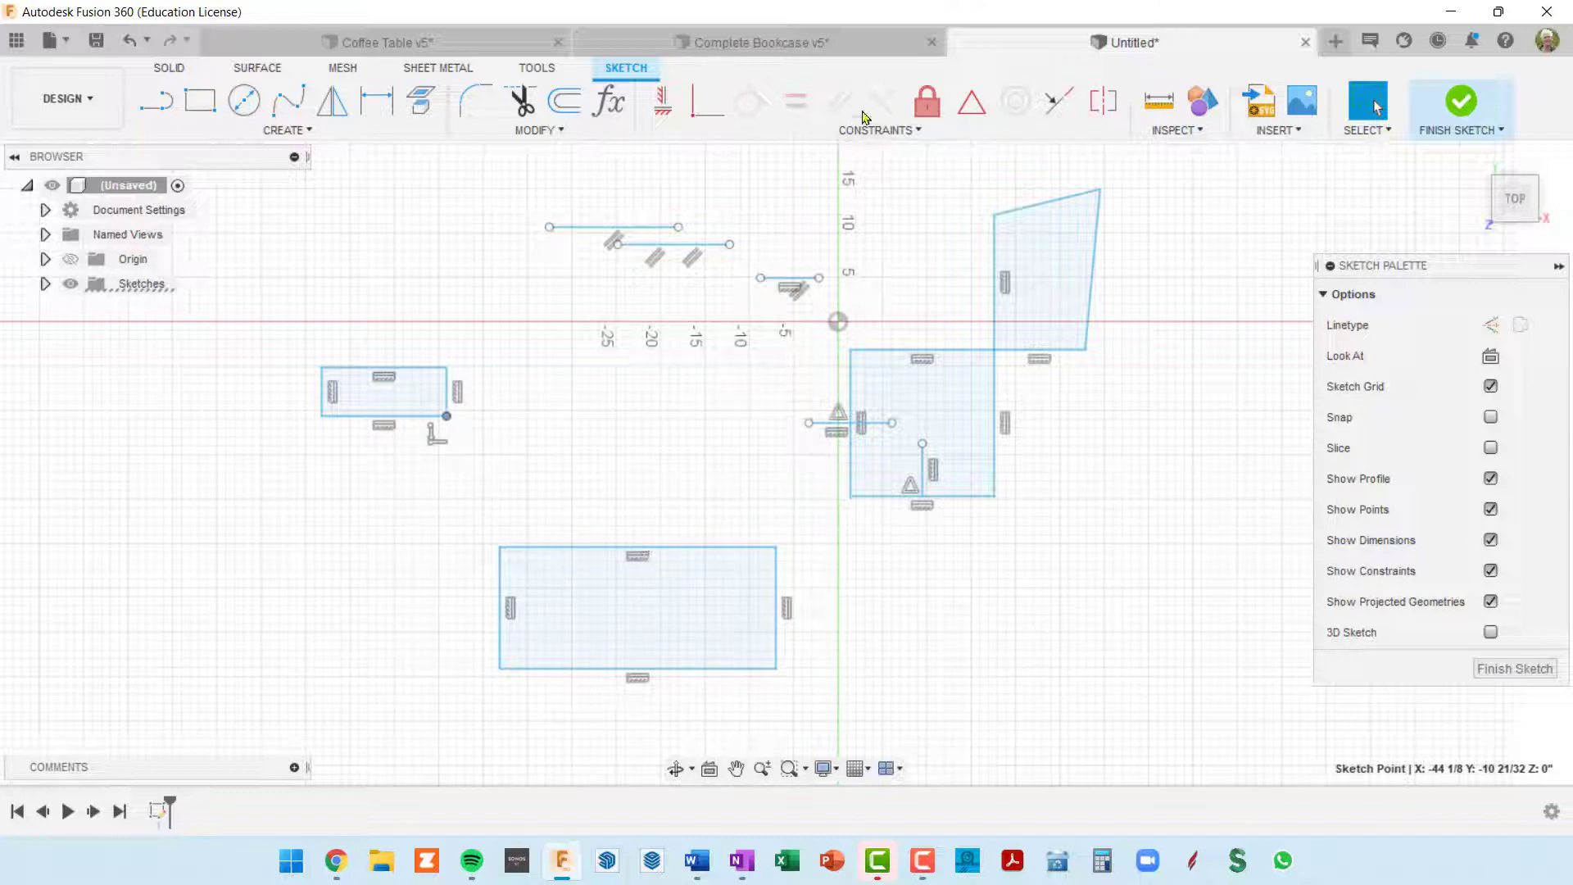
left_click(972, 107)
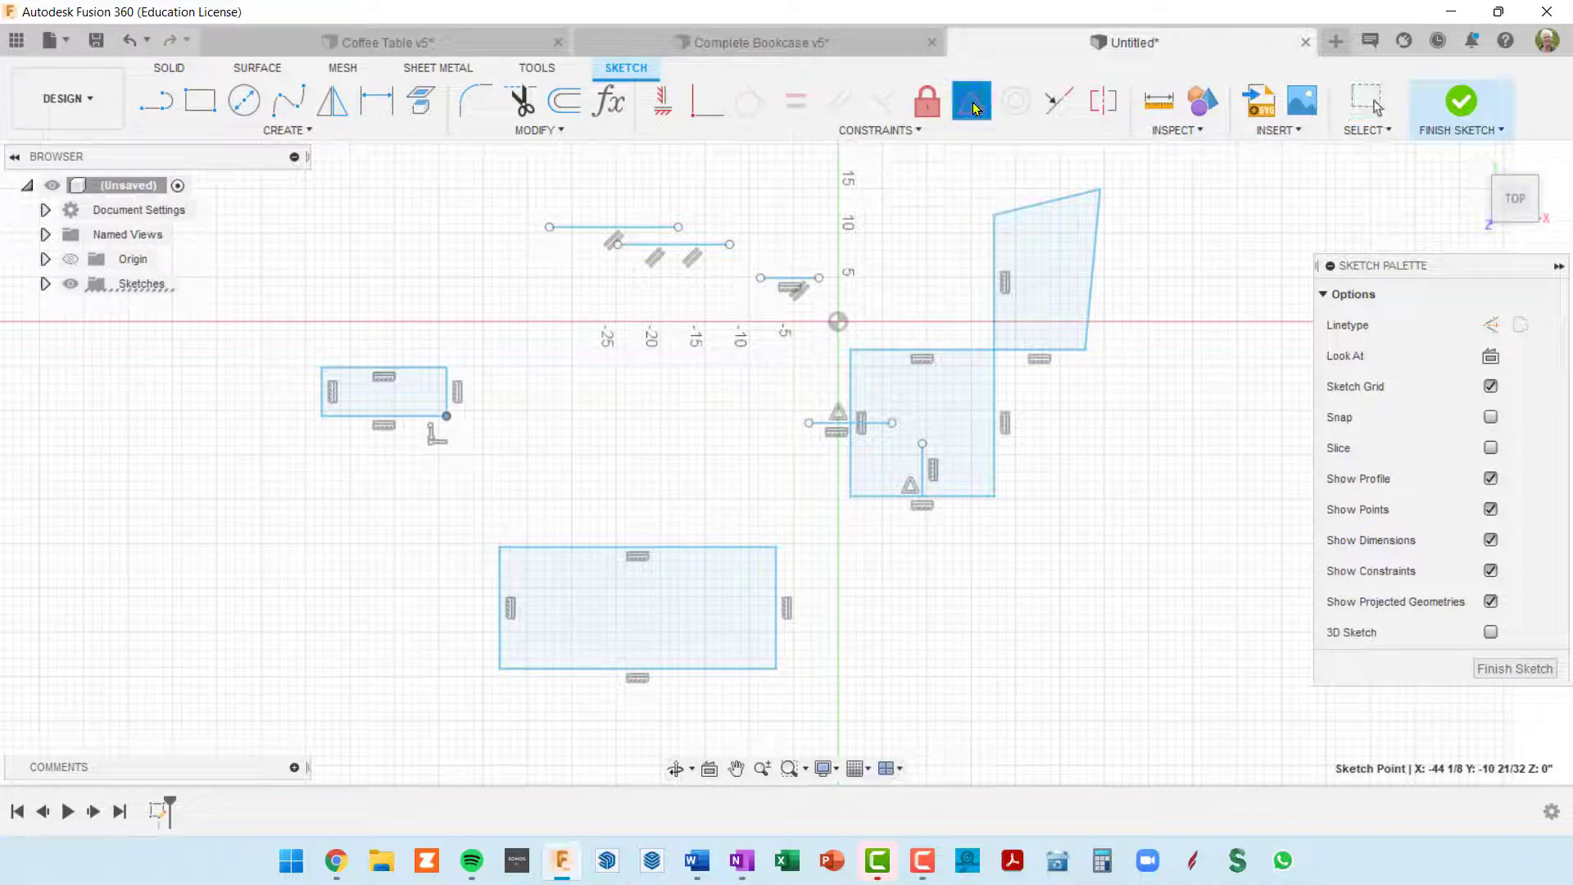
left_click(641, 548)
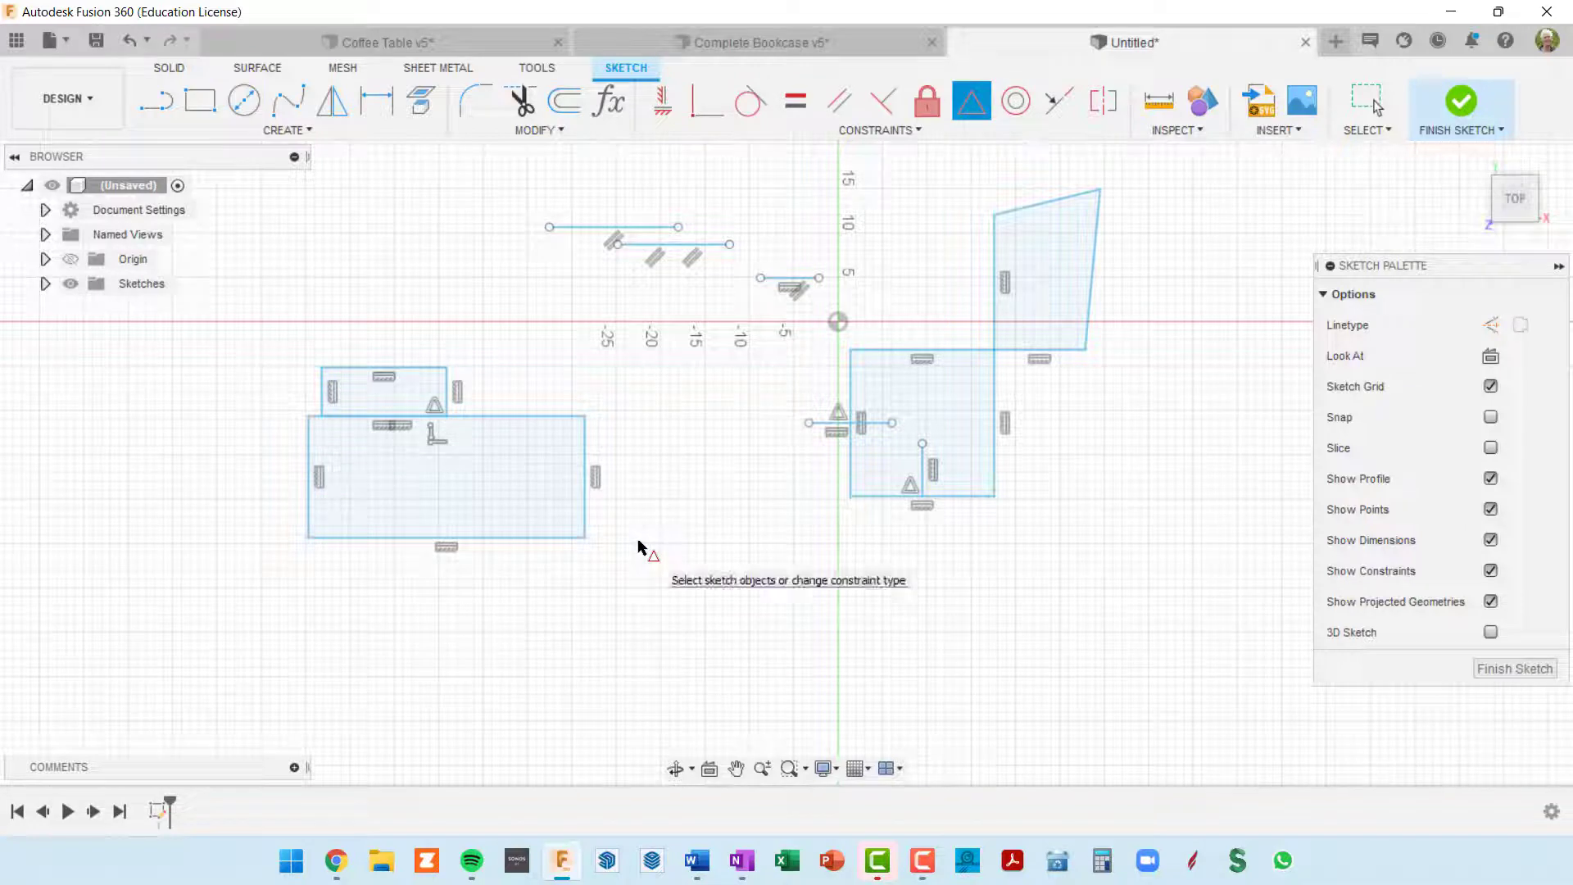
scroll(413, 422, "up", 5)
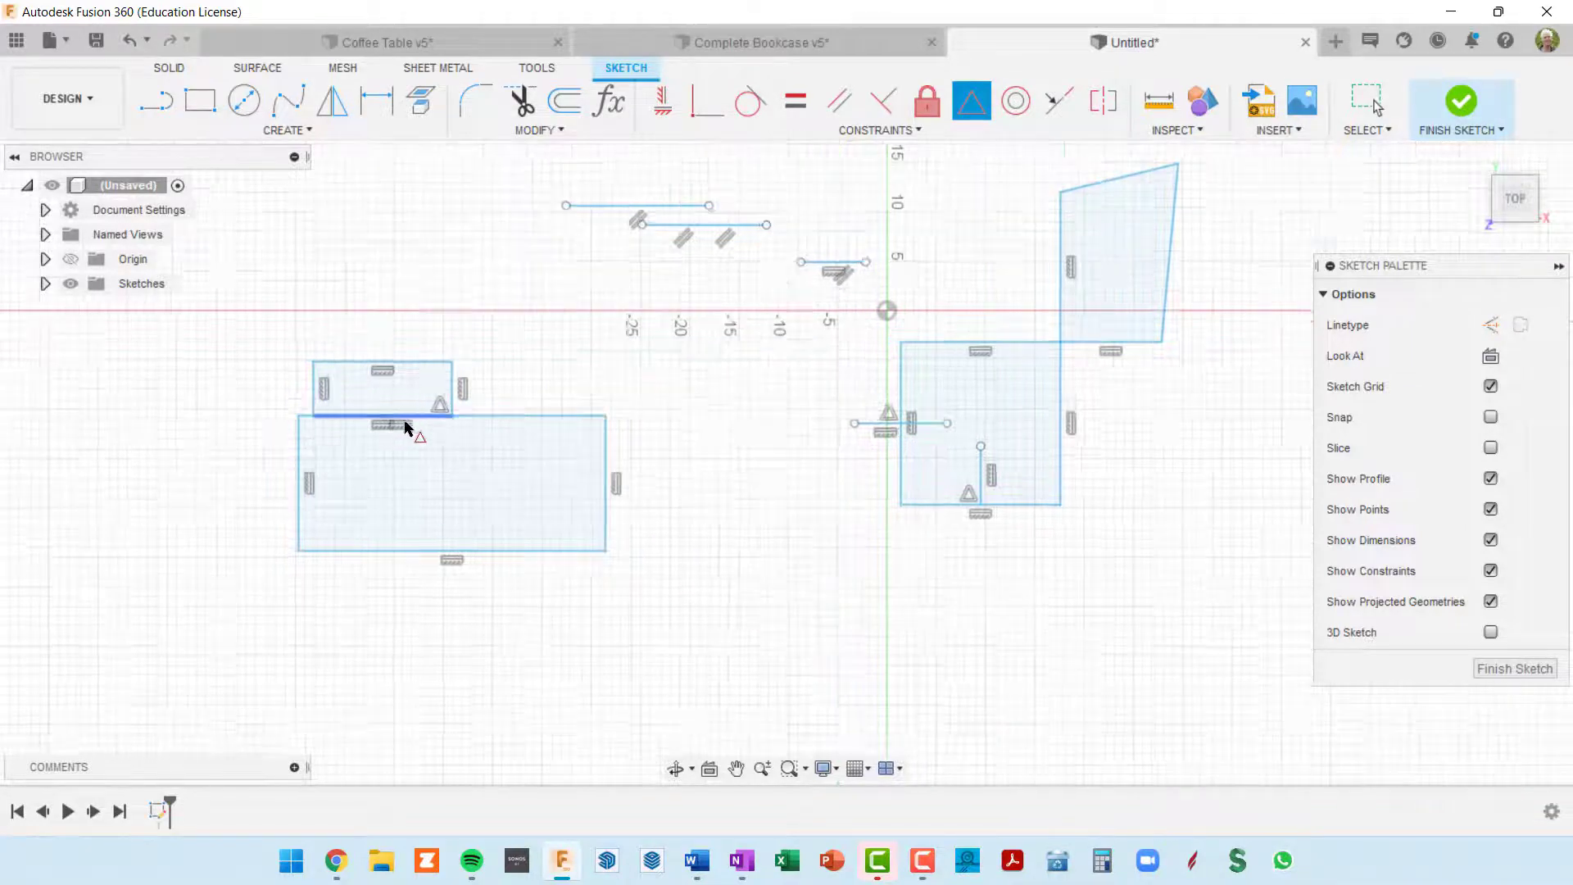
key("Escape")
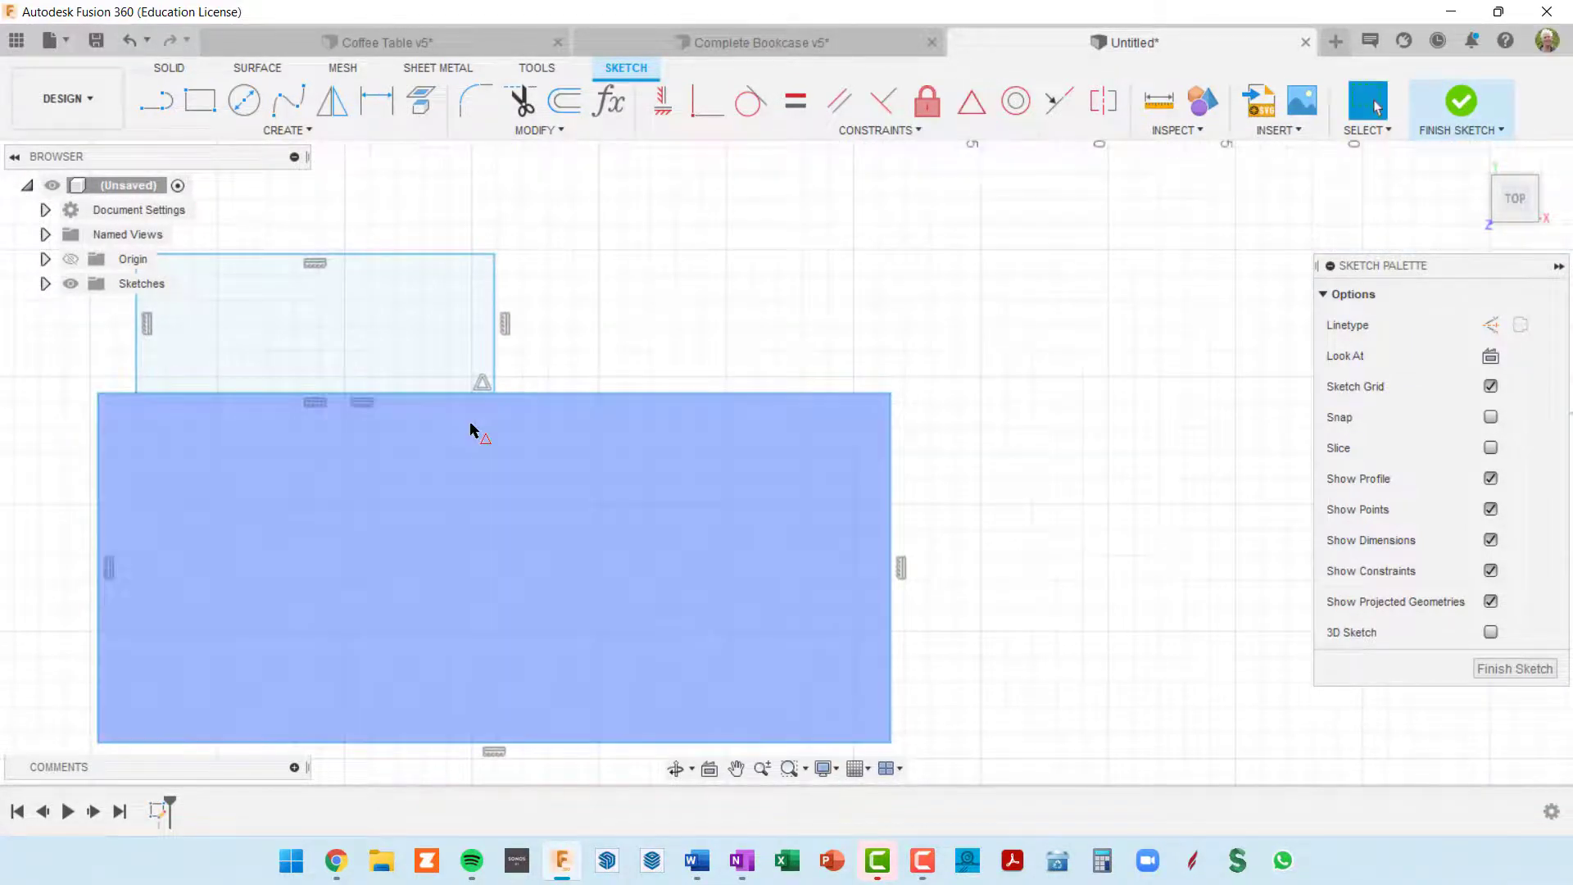
key("ctrl+z")
Step: Apply a Midpoint constraint between the shrunken rectangle's bottom edge and the larger rectangle's top edge, and inspect the centred alignment
scroll(480, 434, "down", 6)
middle_click_drag(647, 446, 627, 406)
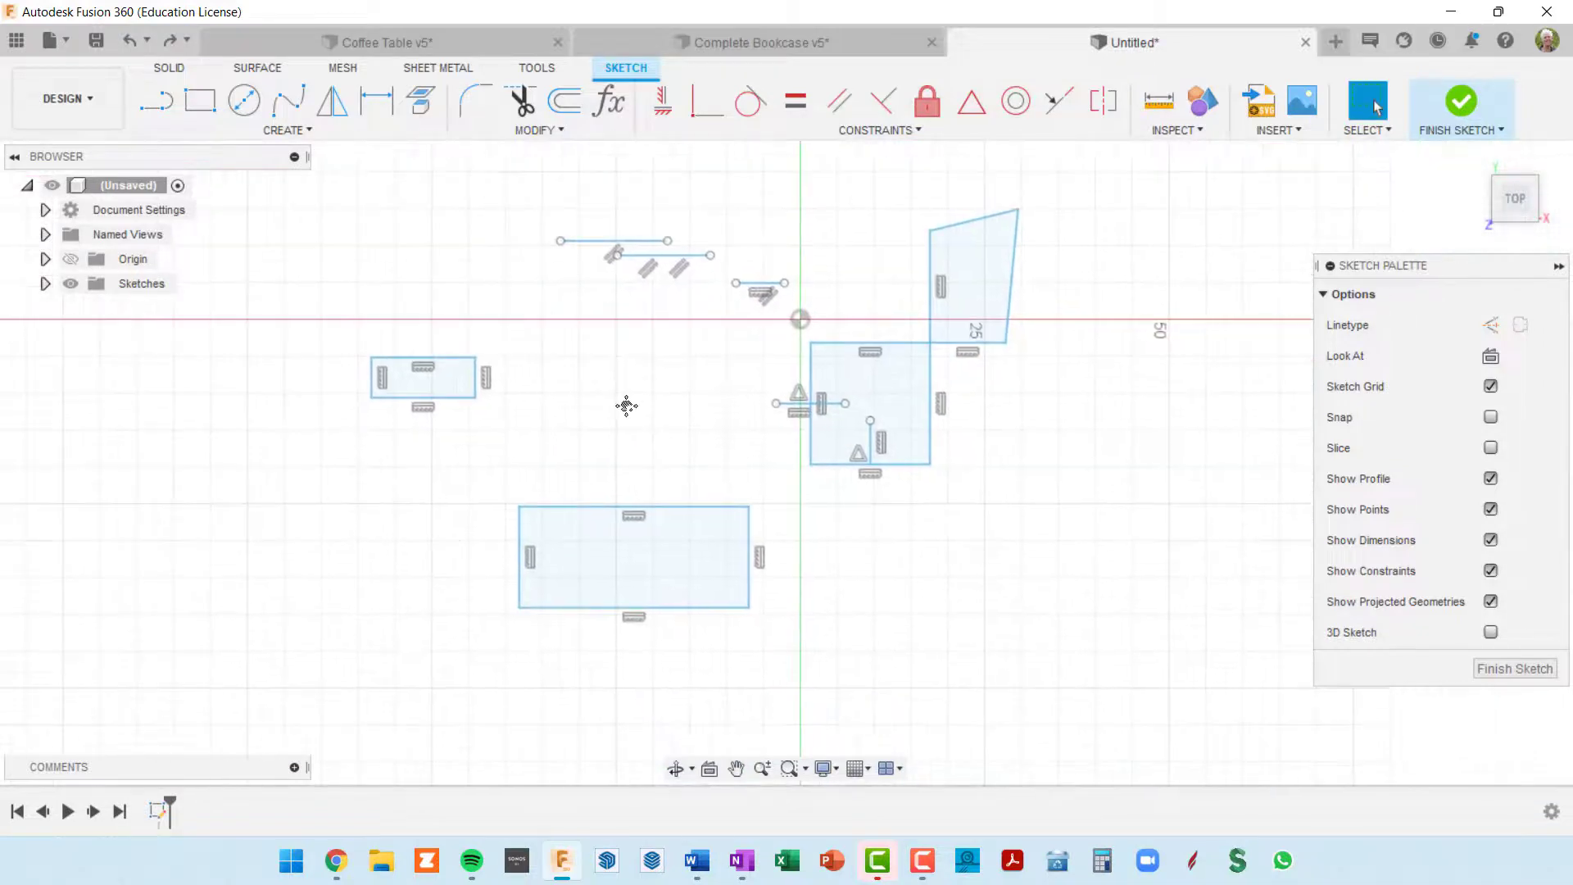
scroll(442, 409, "up", 2)
scroll(999, 579, "down", 3)
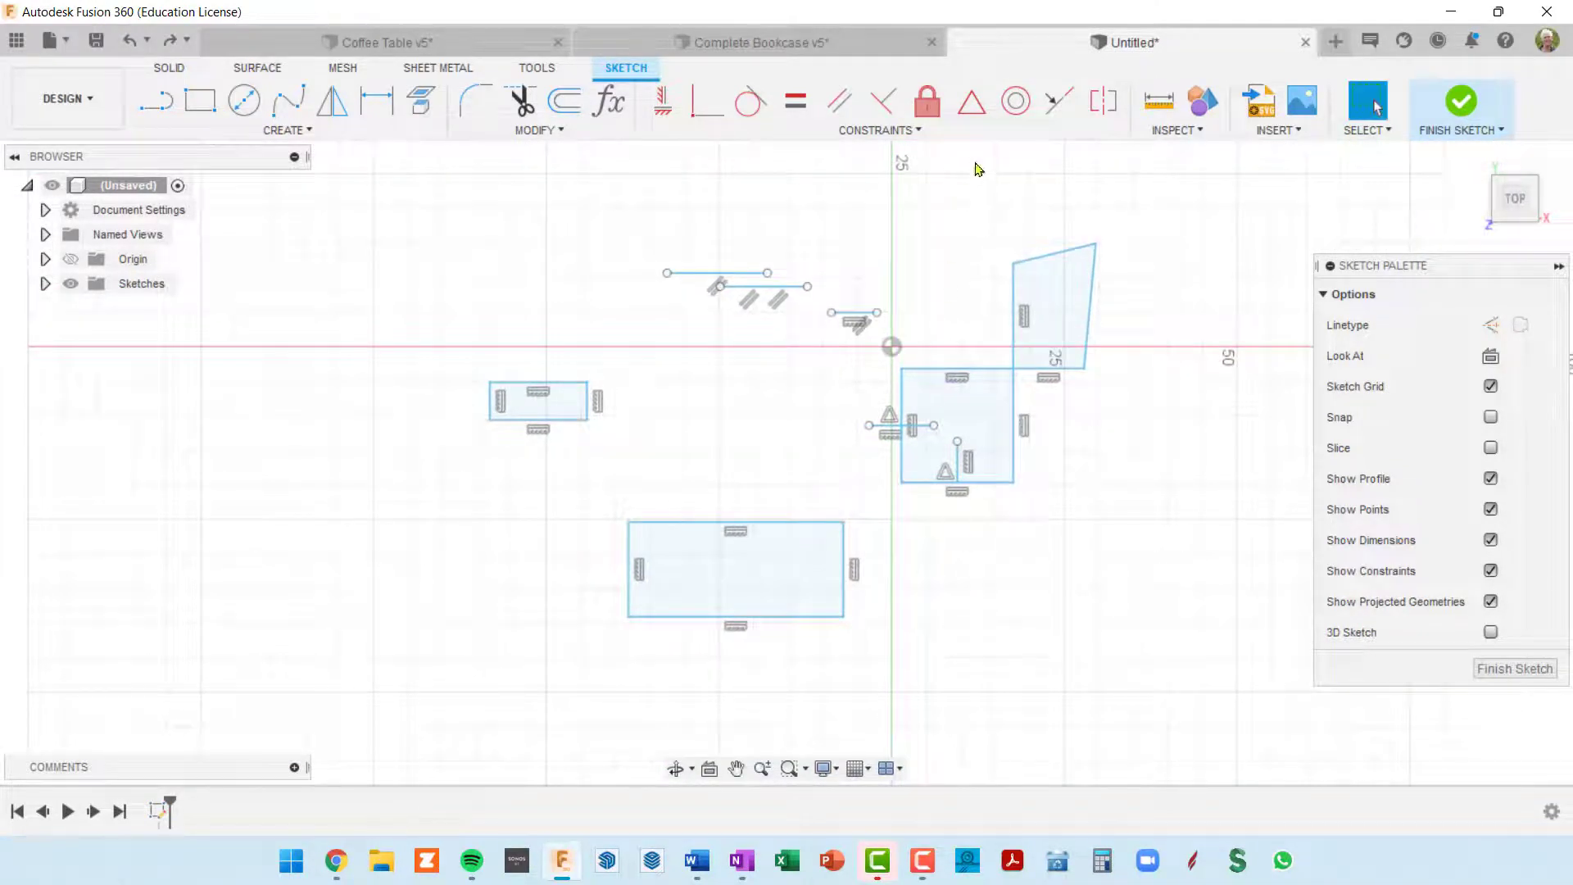
left_click(971, 101)
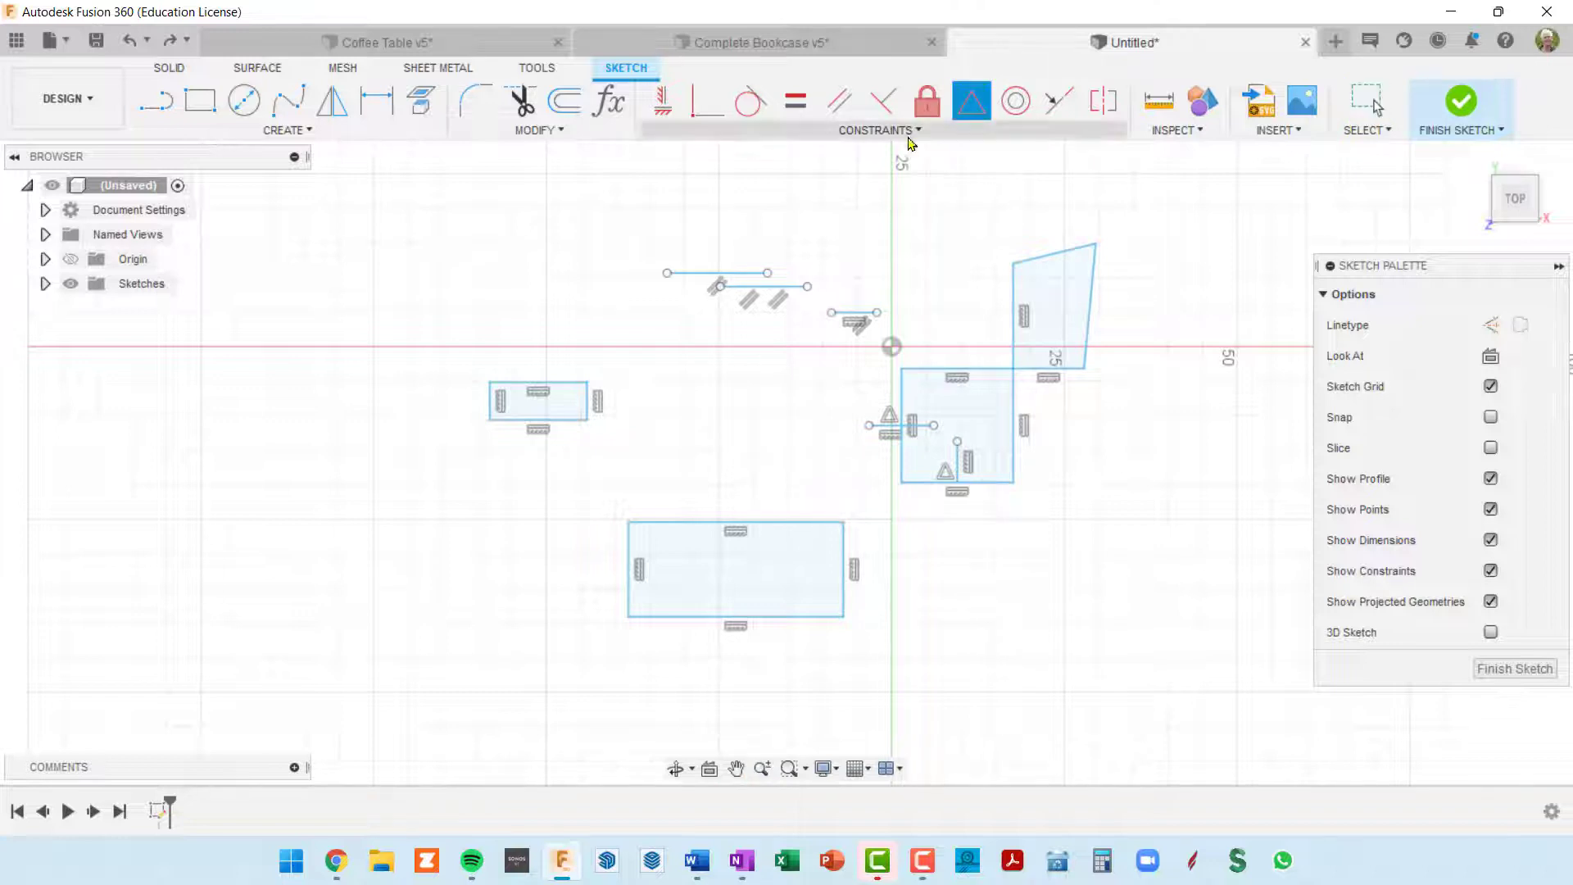
left_click(540, 423)
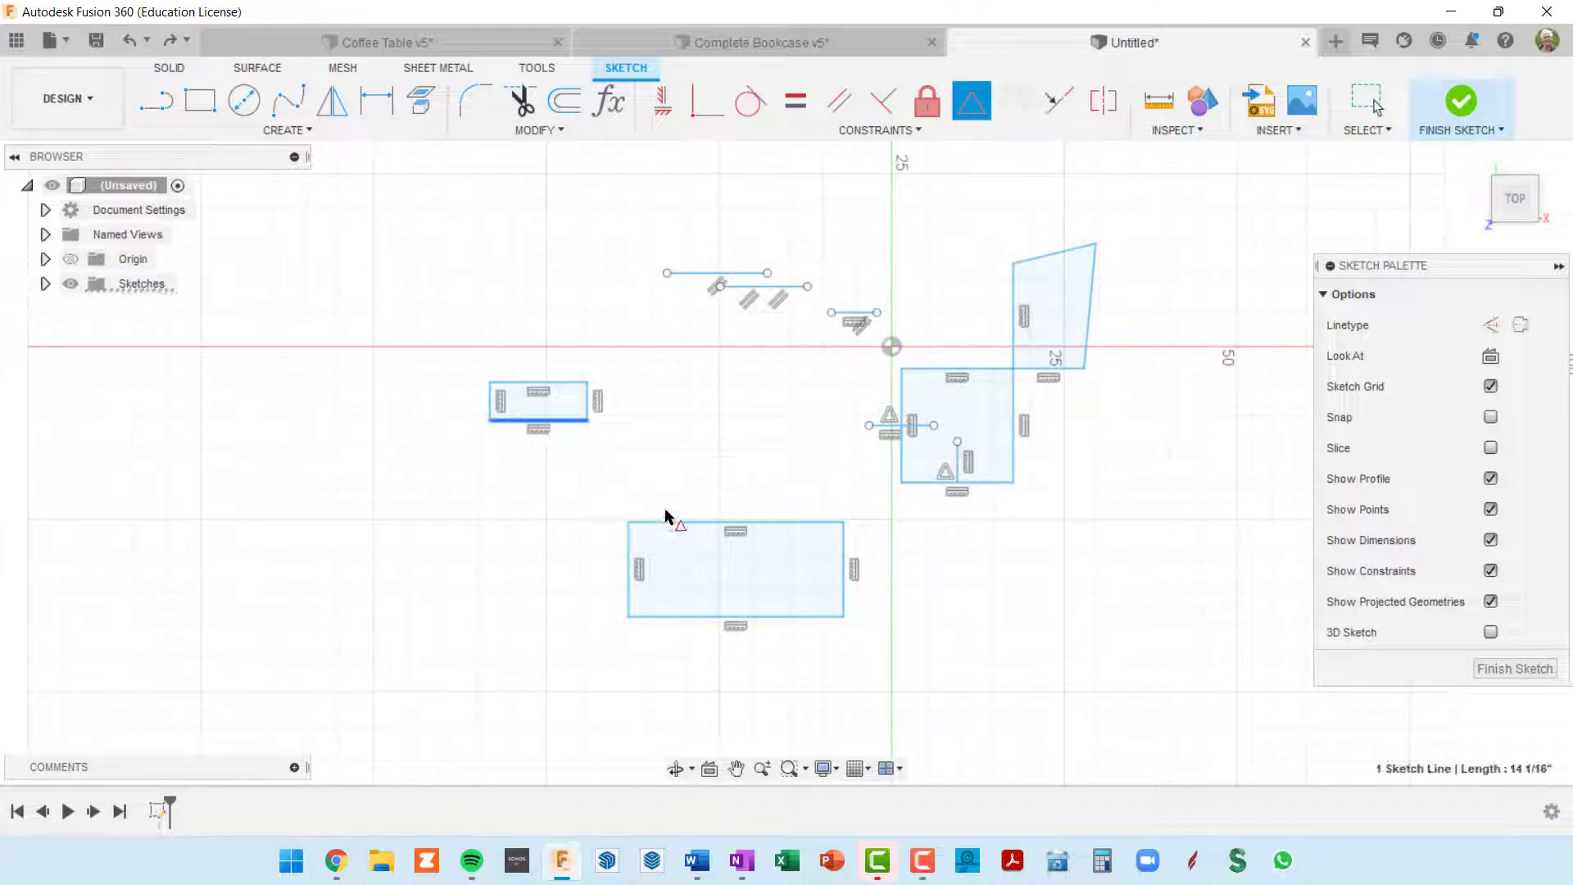
left_click(737, 532)
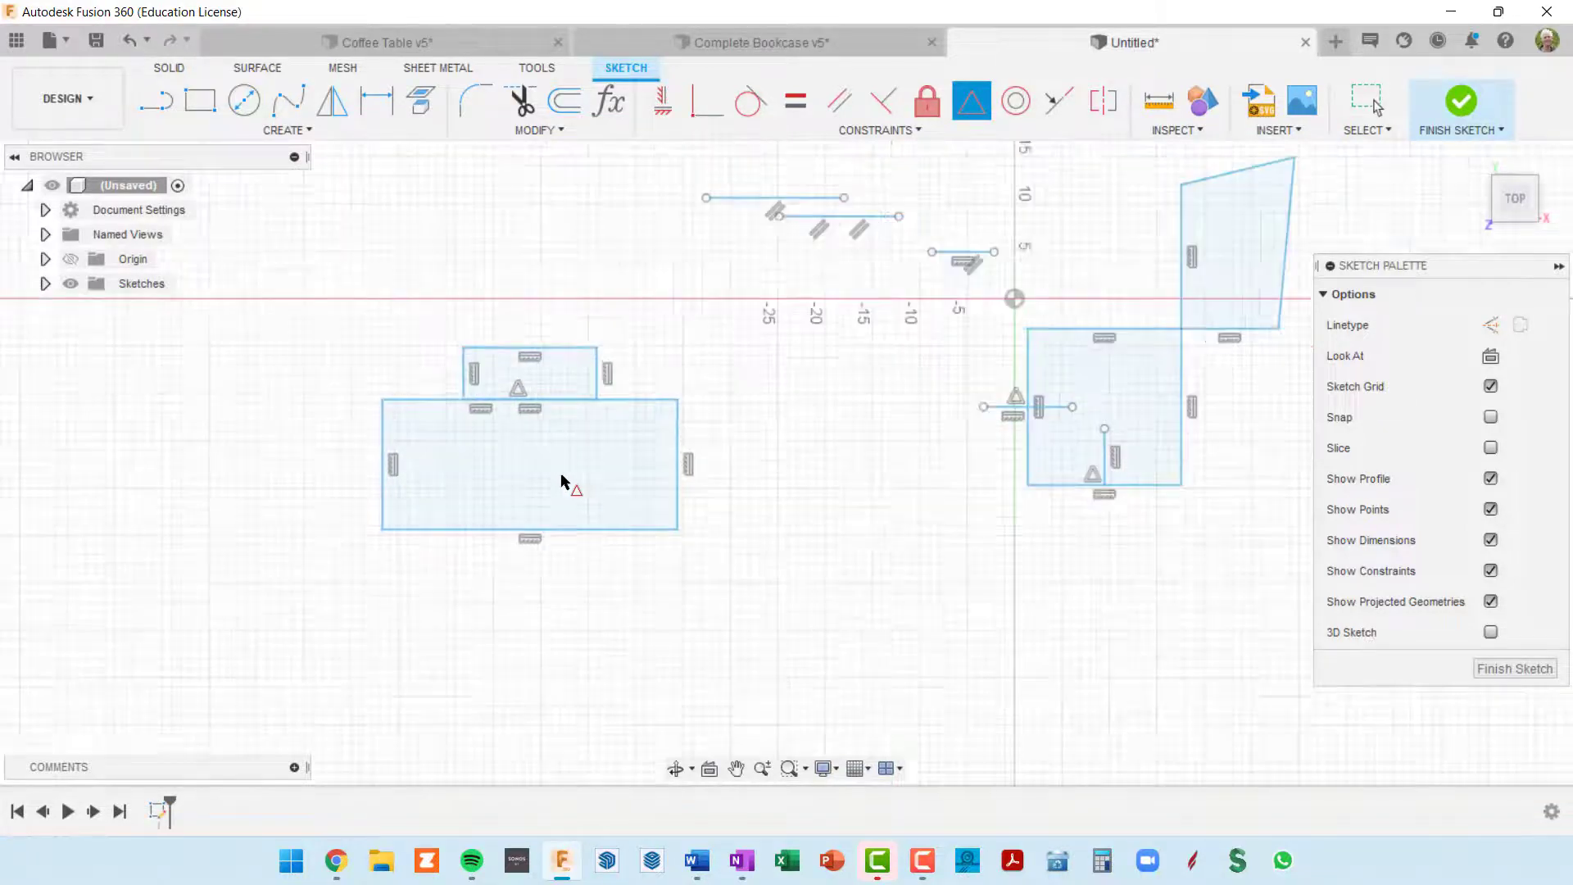
scroll(562, 481, "up", 3)
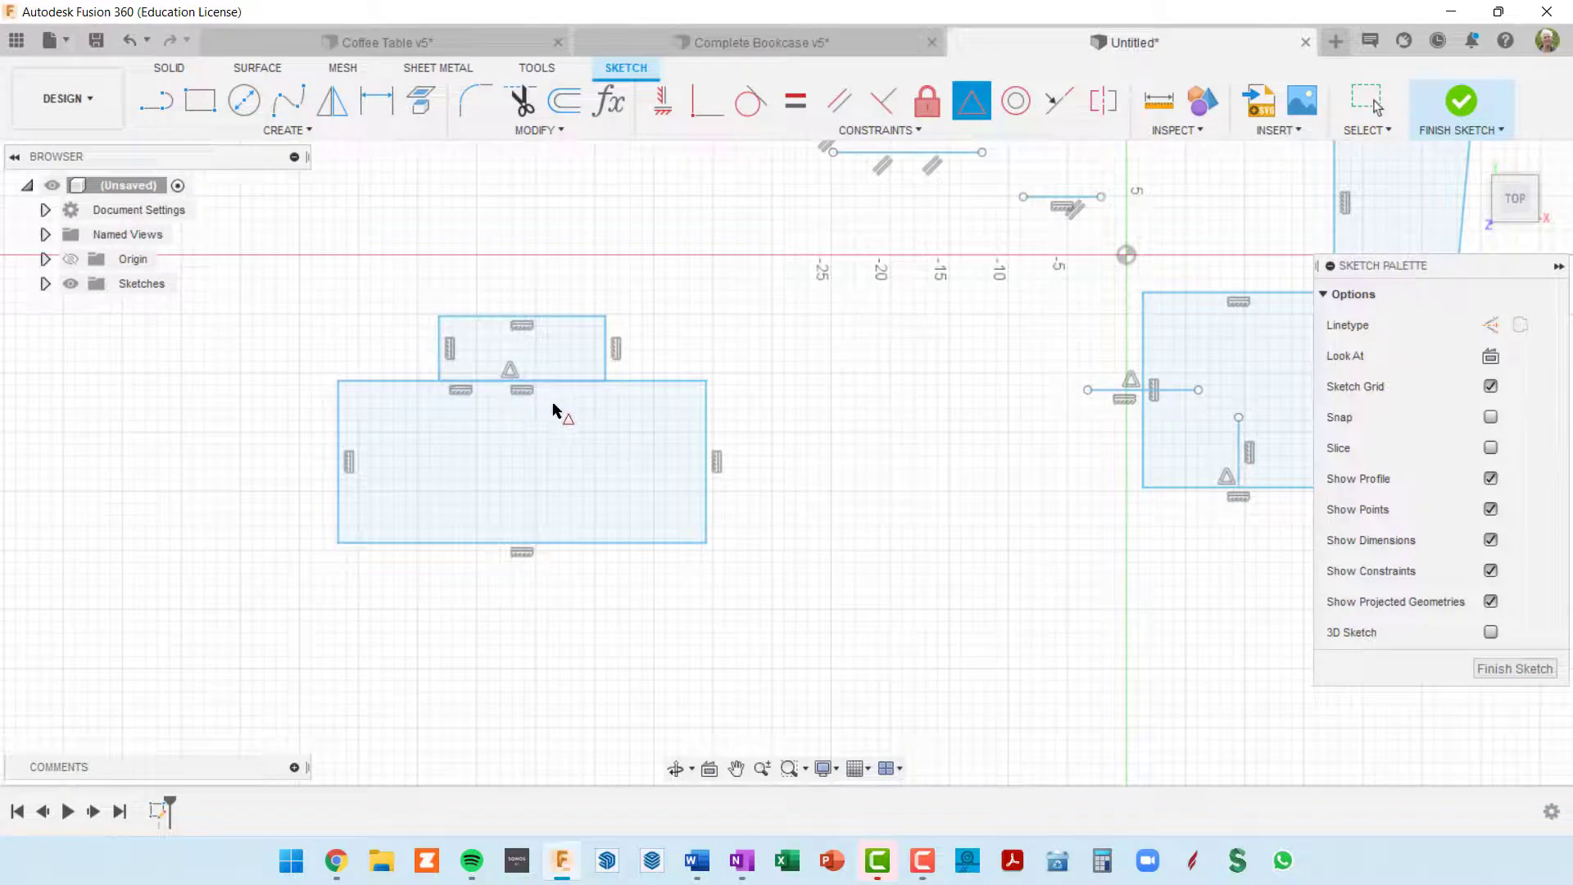
scroll(682, 482, "down", 2)
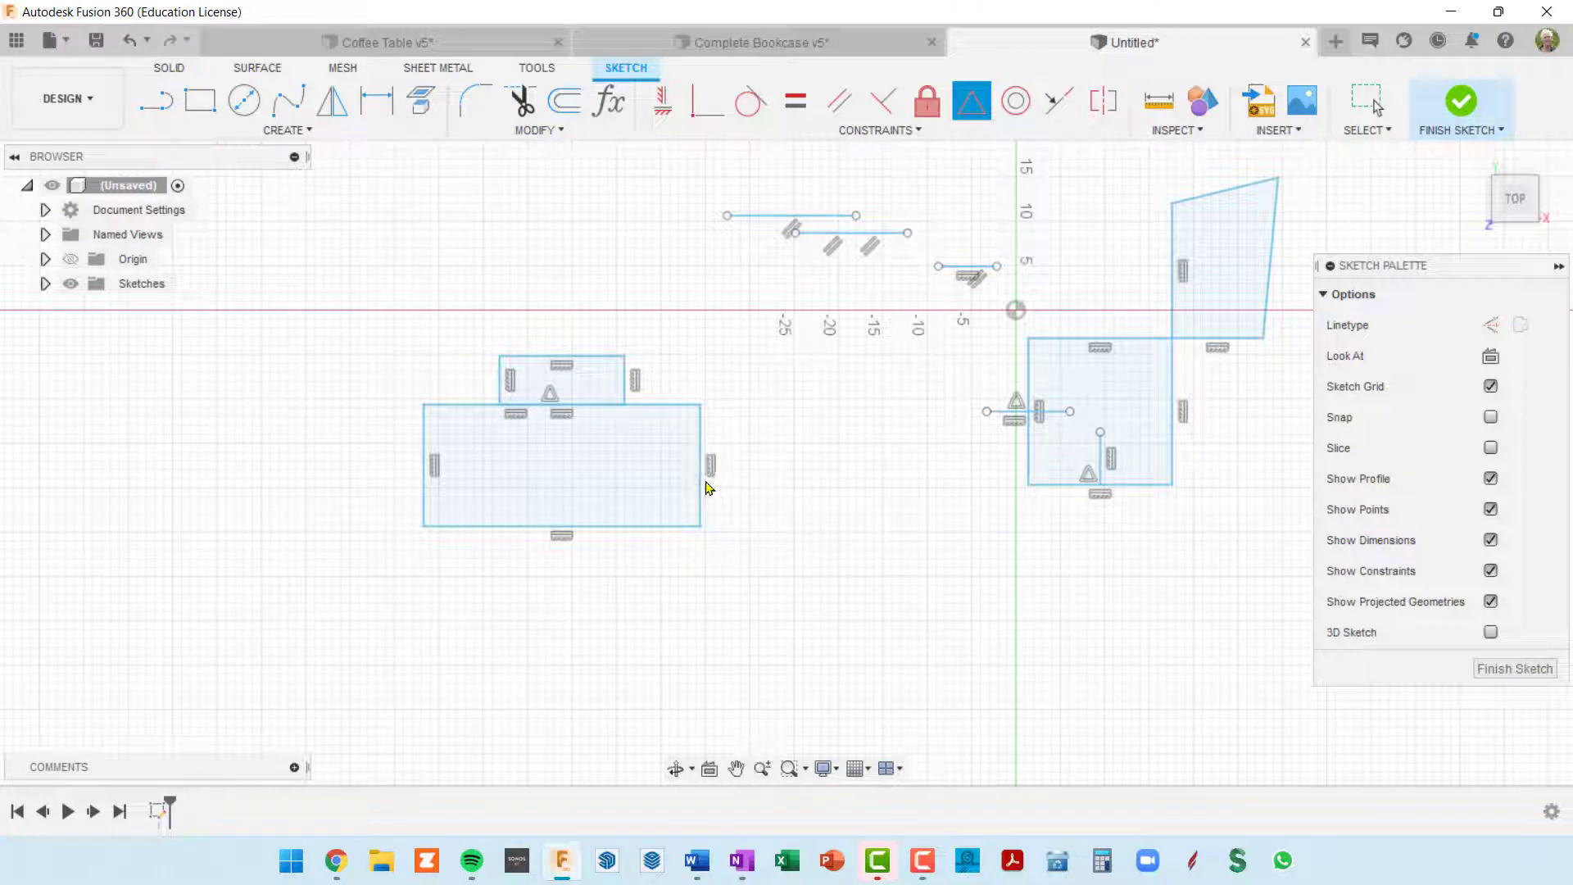
Step: Undo the edge alignment and the upper rectangle's resizing, keeping both separate rectangles as originally drawn
key("ctrl+z")
key("ctrl+z")
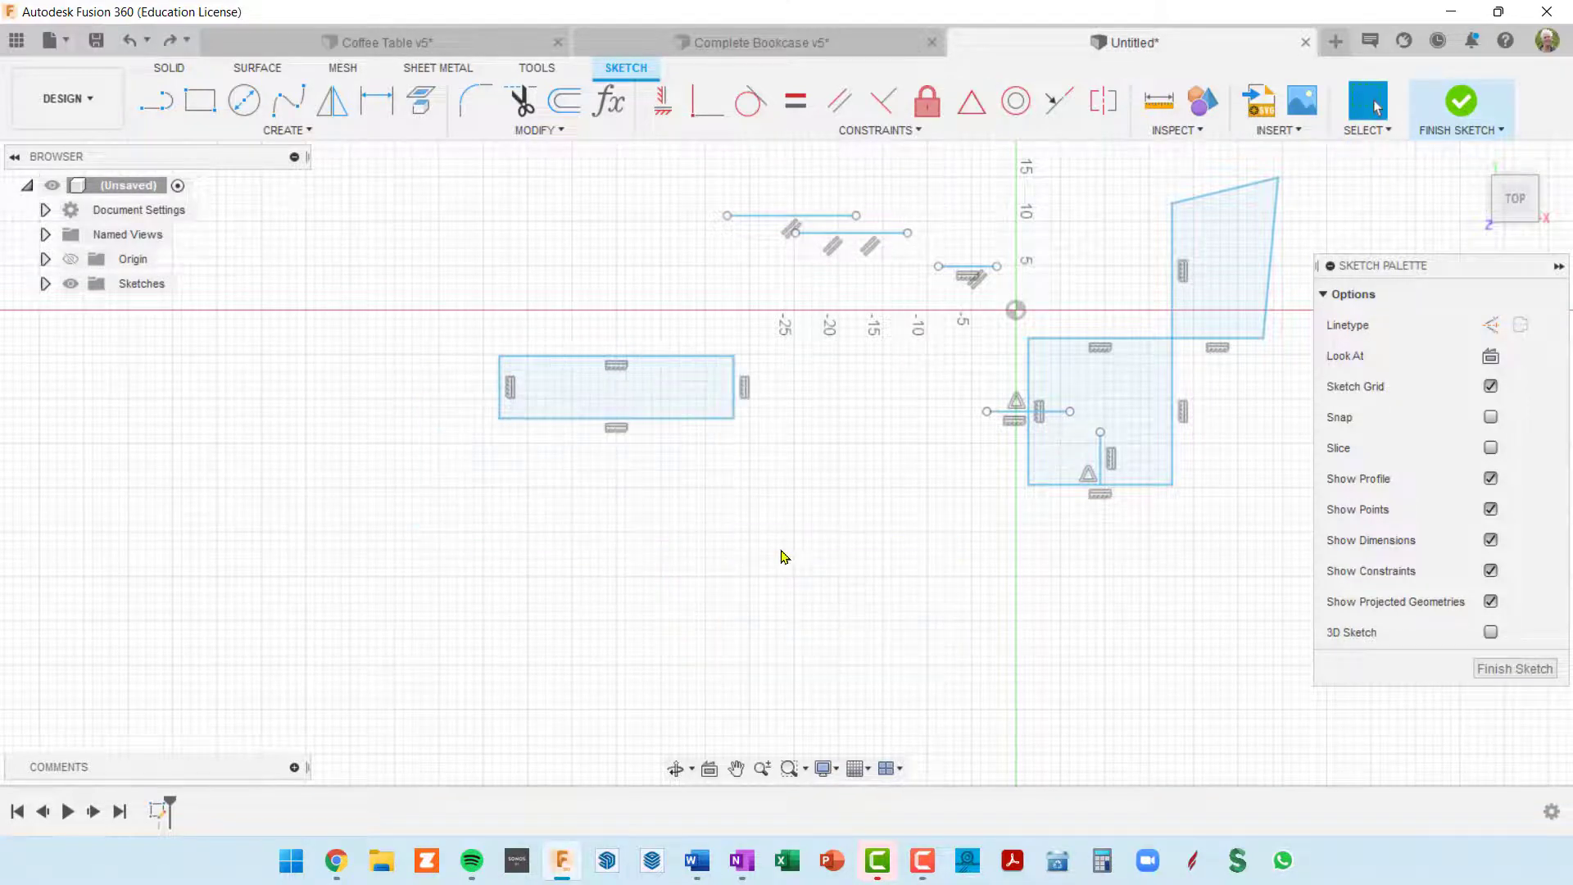
key("ctrl+y")
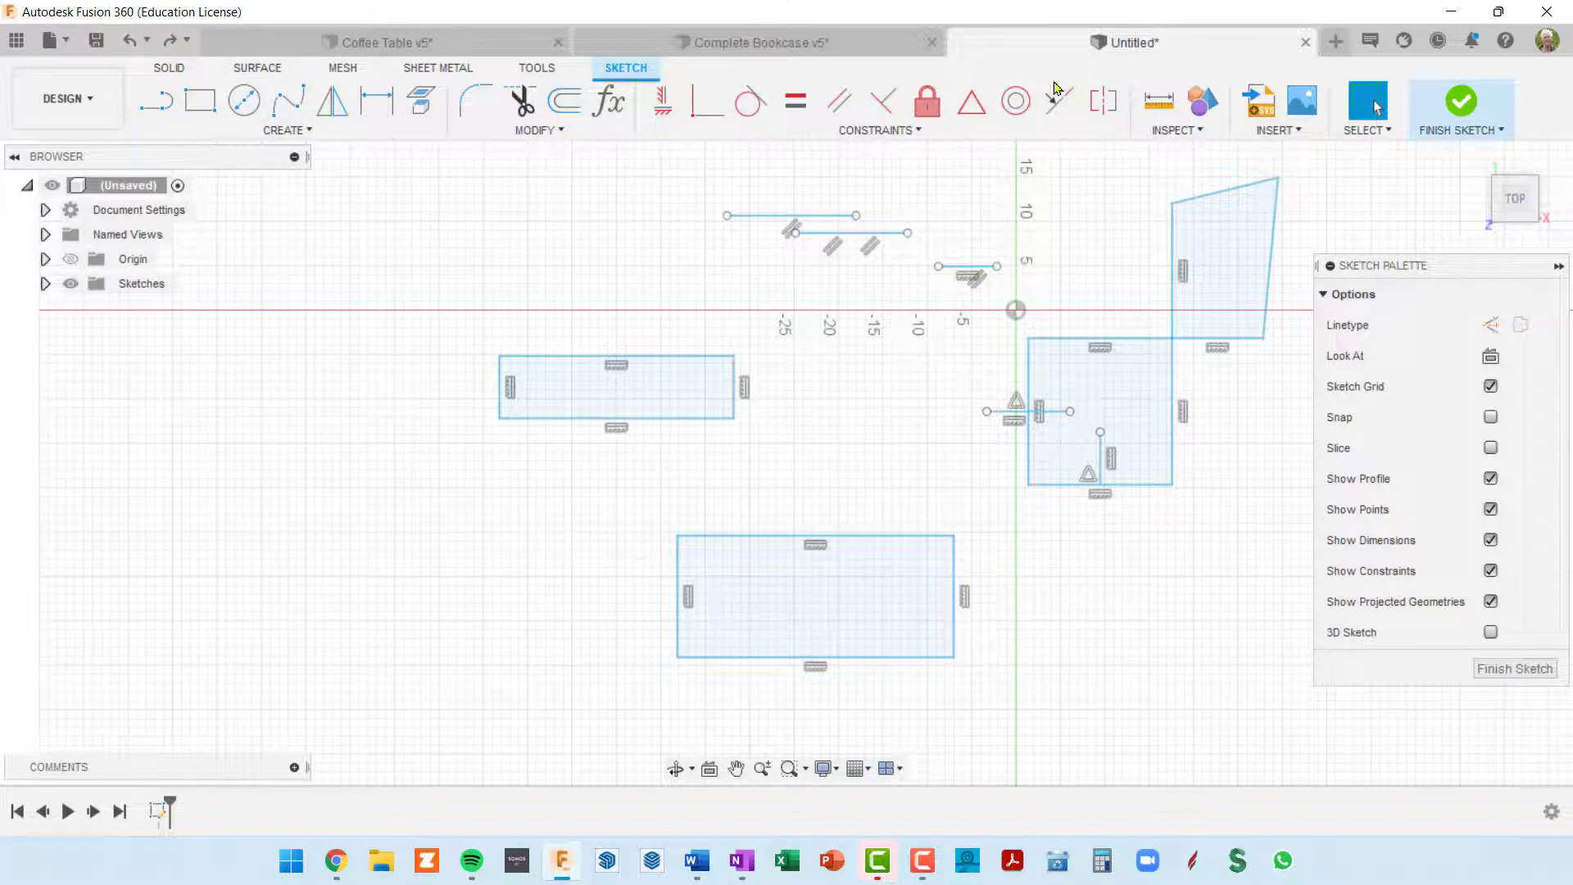
Step: Try a Midpoint constraint between the full-width upper rectangle's bottom edge and the larger rectangle's top edge, and undo it
left_click(987, 101)
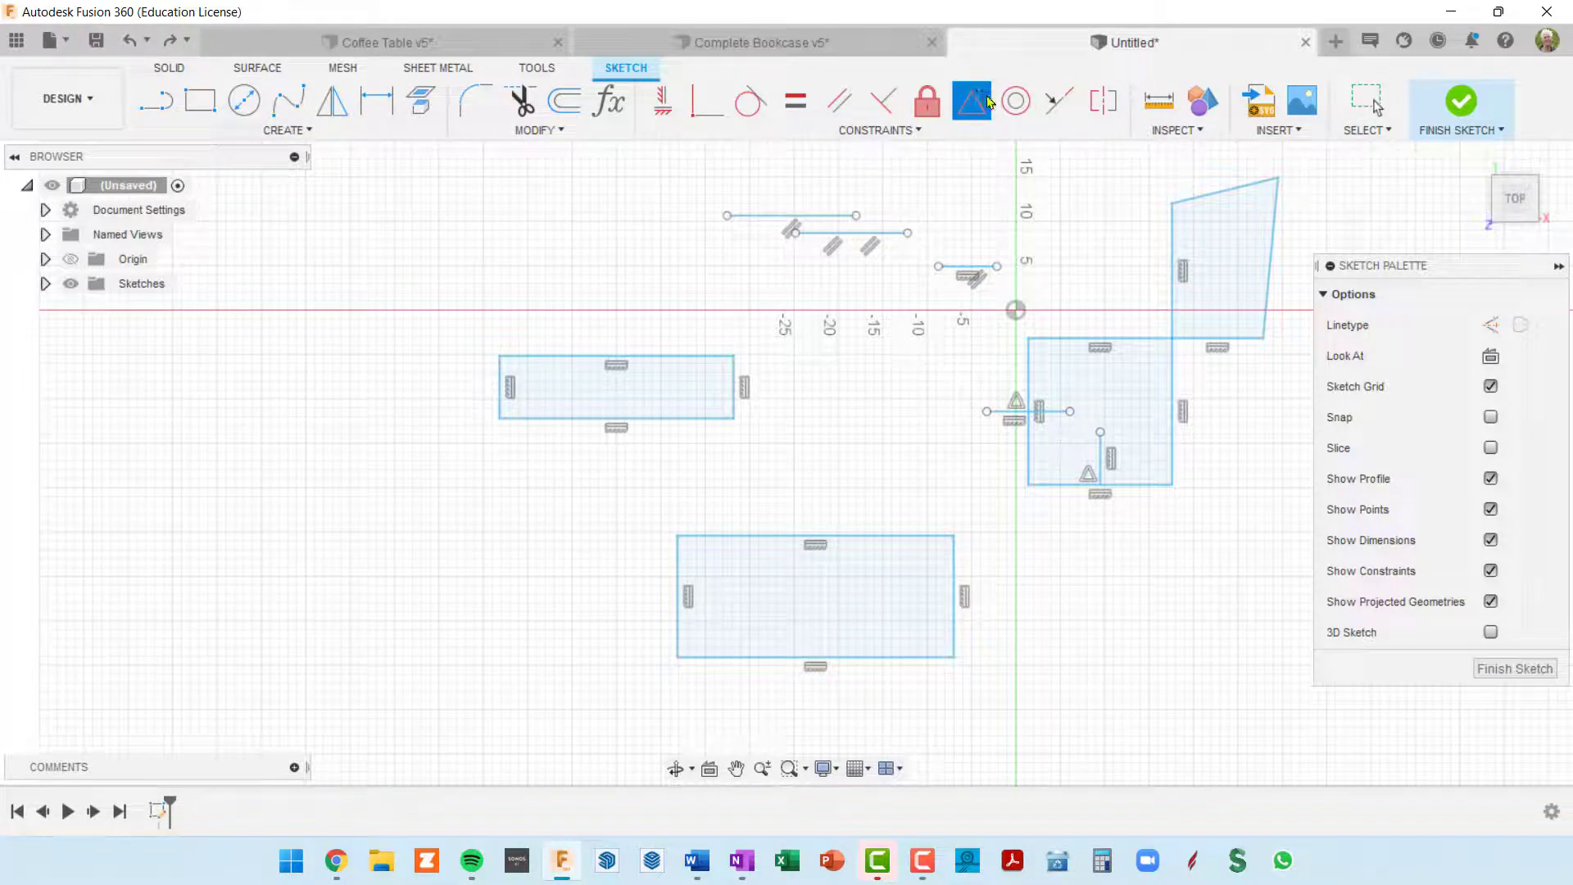
left_click(626, 419)
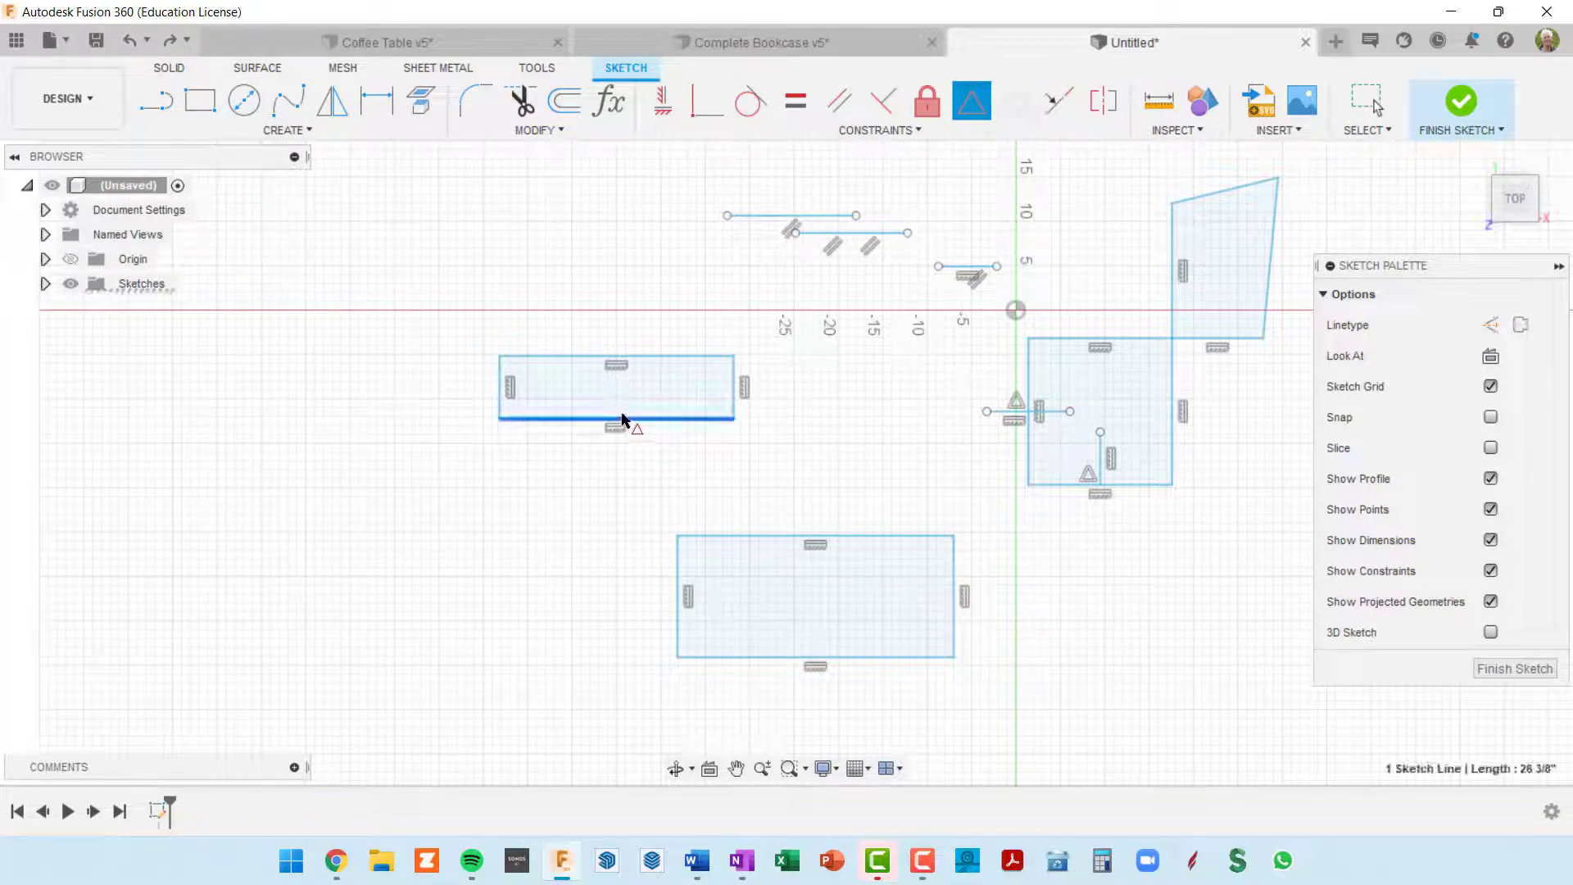
left_click(821, 537)
scroll(807, 459, "up", 4)
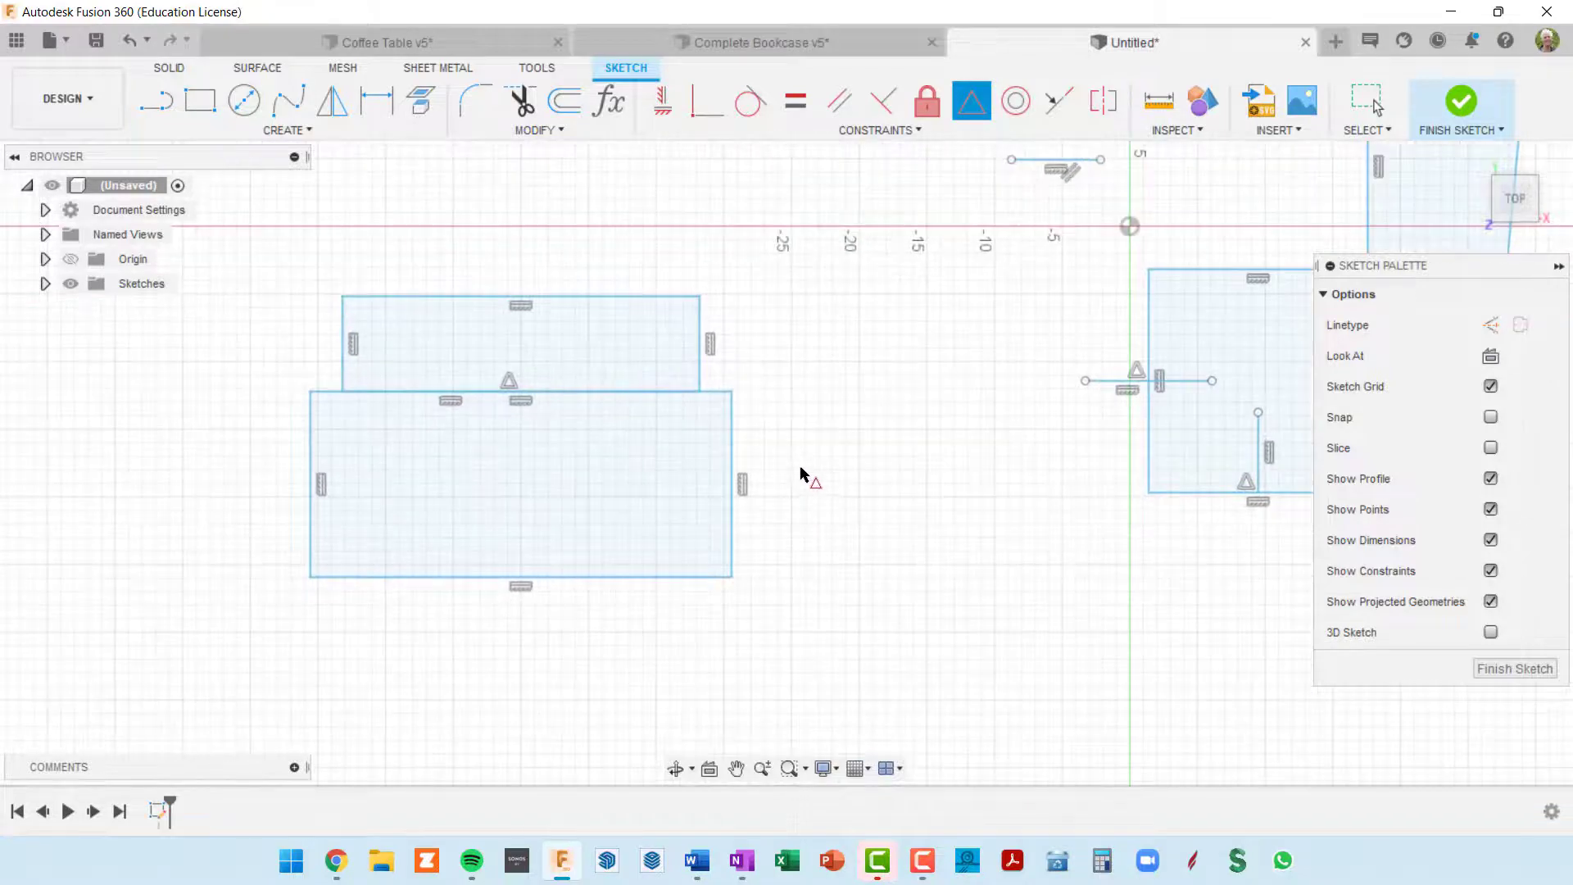
scroll(807, 463, "down", 4)
scroll(660, 366, "up", 2)
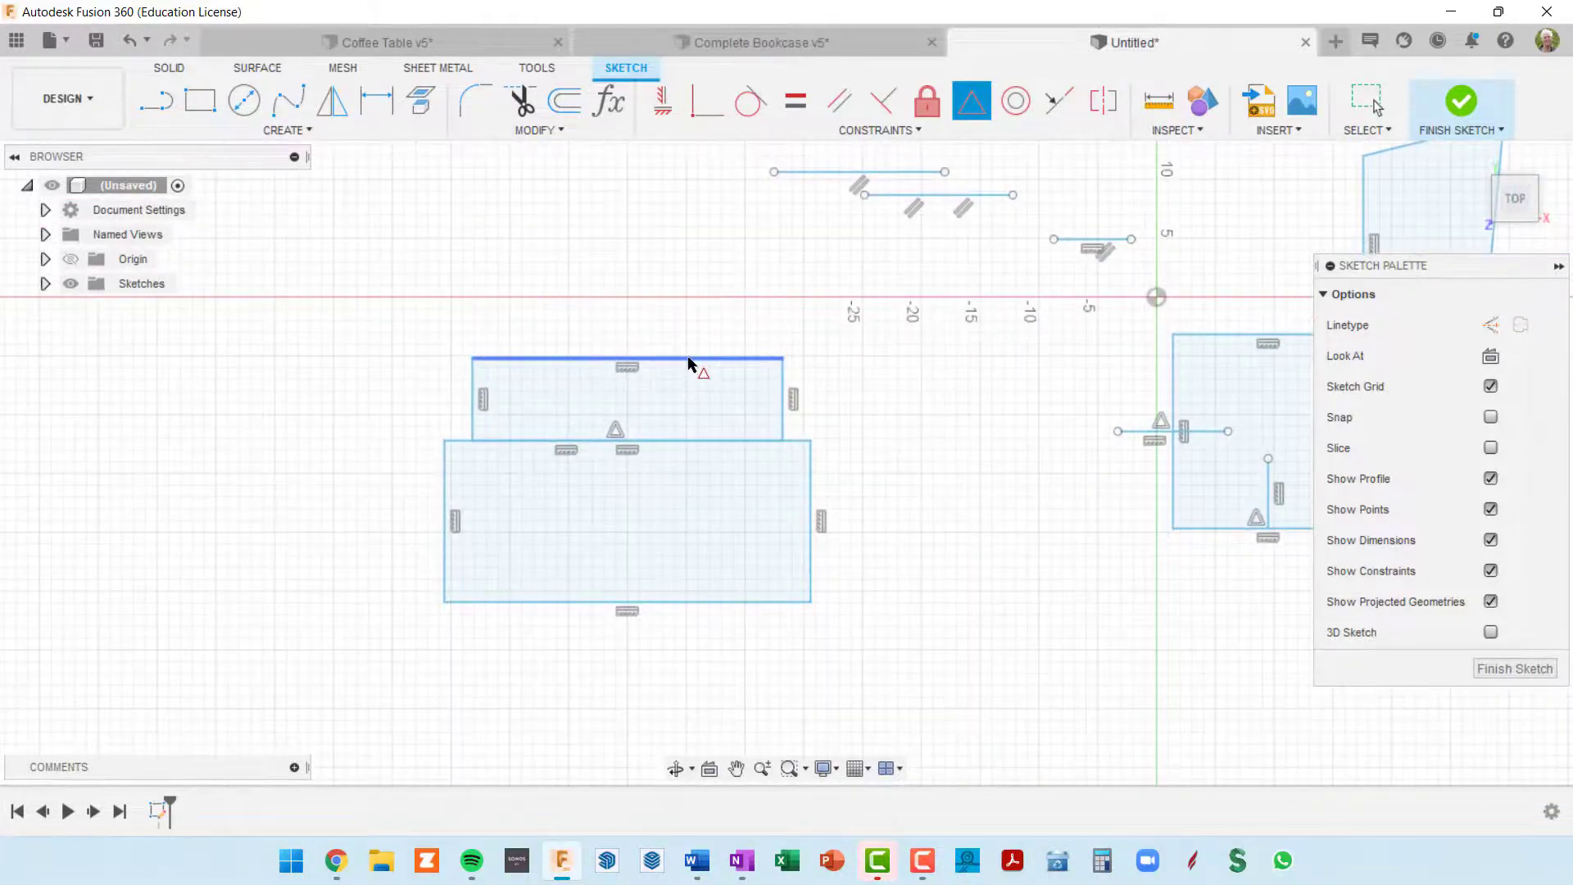
key("Escape")
key("ctrl+z")
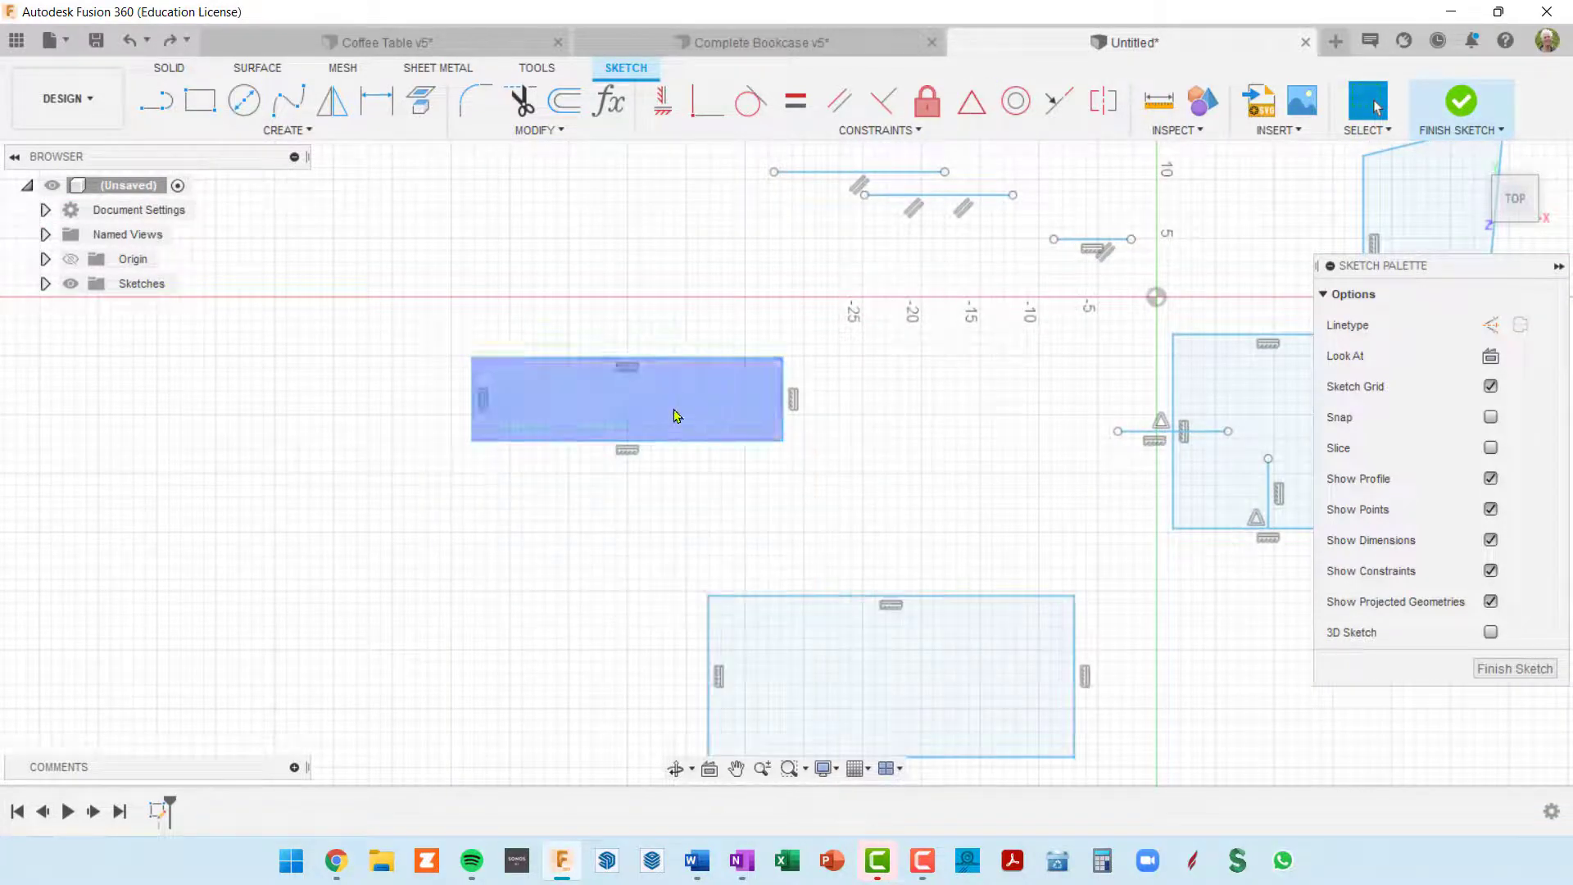
Step: Draw two corner-to-corner diagonals across the smaller upper rectangle as construction lines
scroll(674, 415, "down", 3)
middle_click_drag(835, 573, 635, 455)
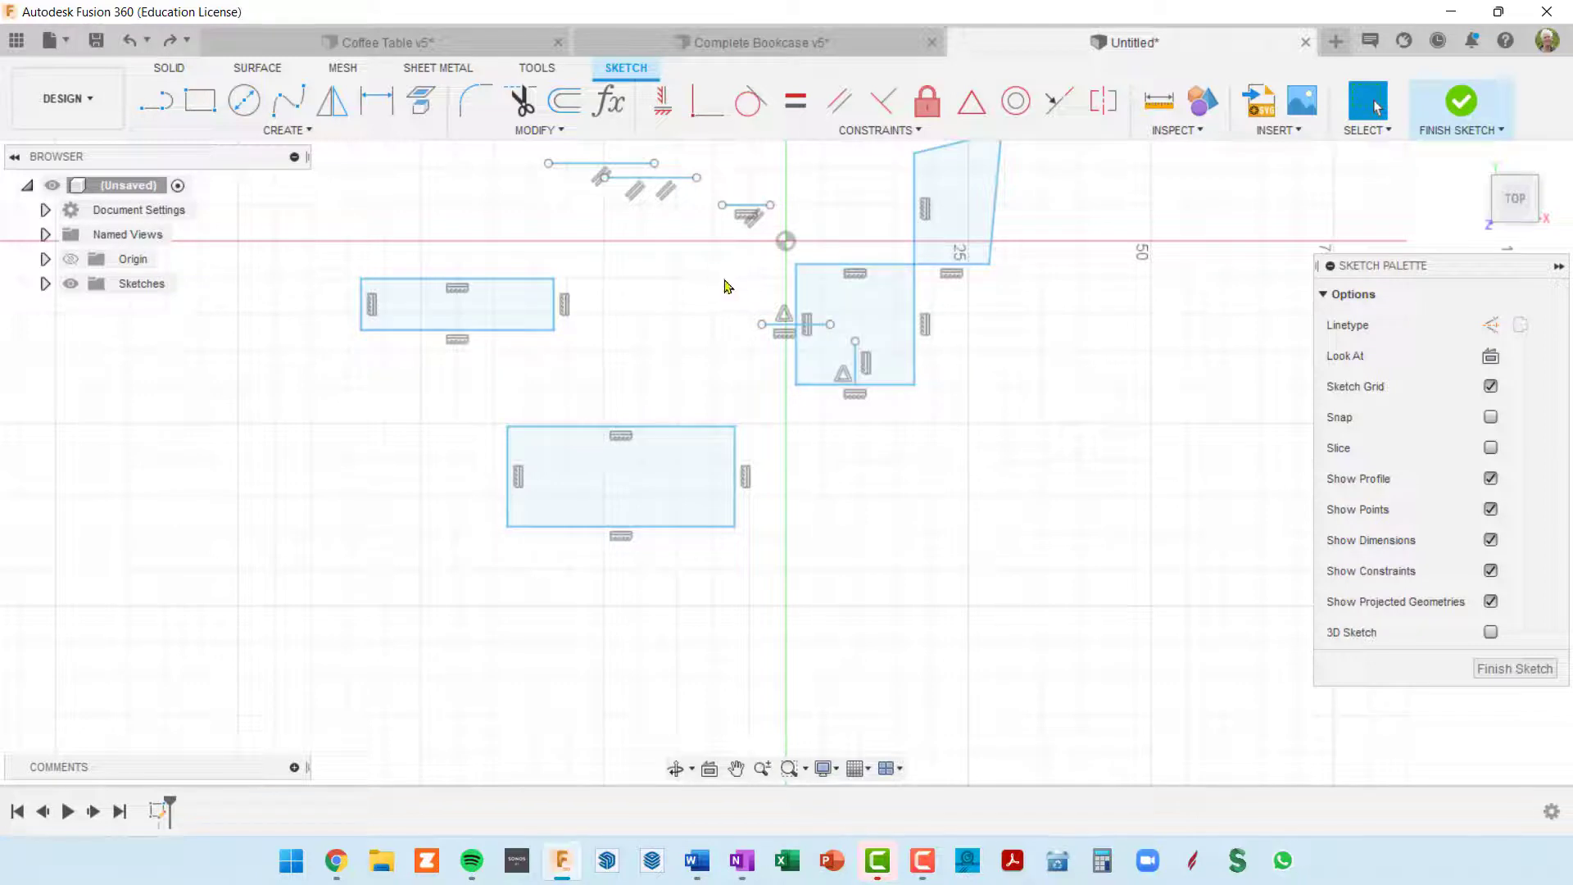
left_click(161, 105)
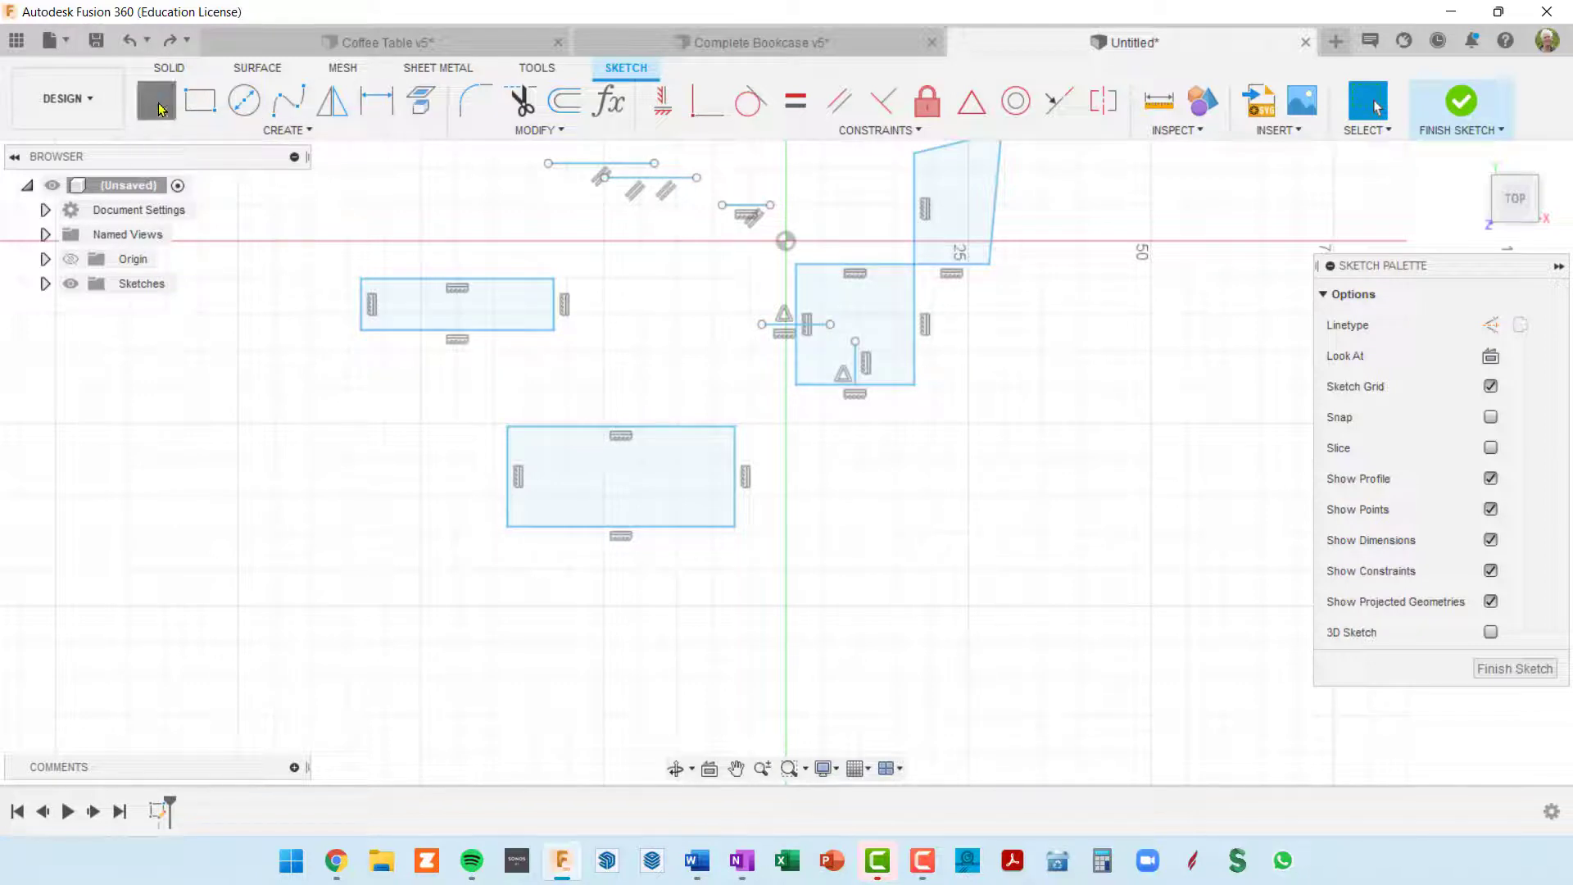
left_click(1491, 325)
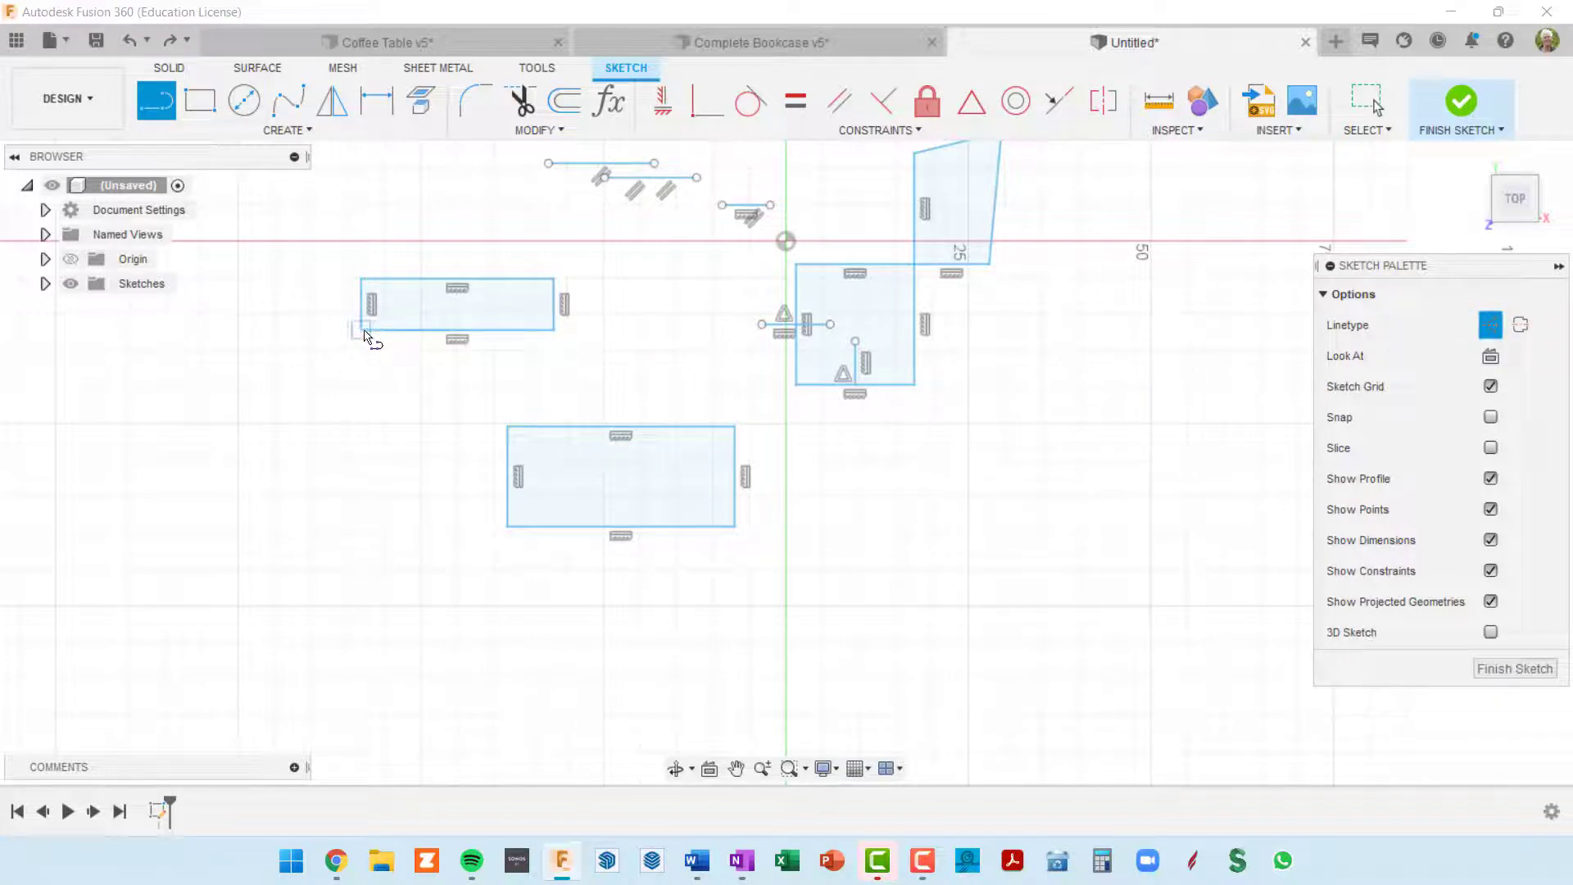
left_click(363, 331)
scroll(494, 287, "up", 2)
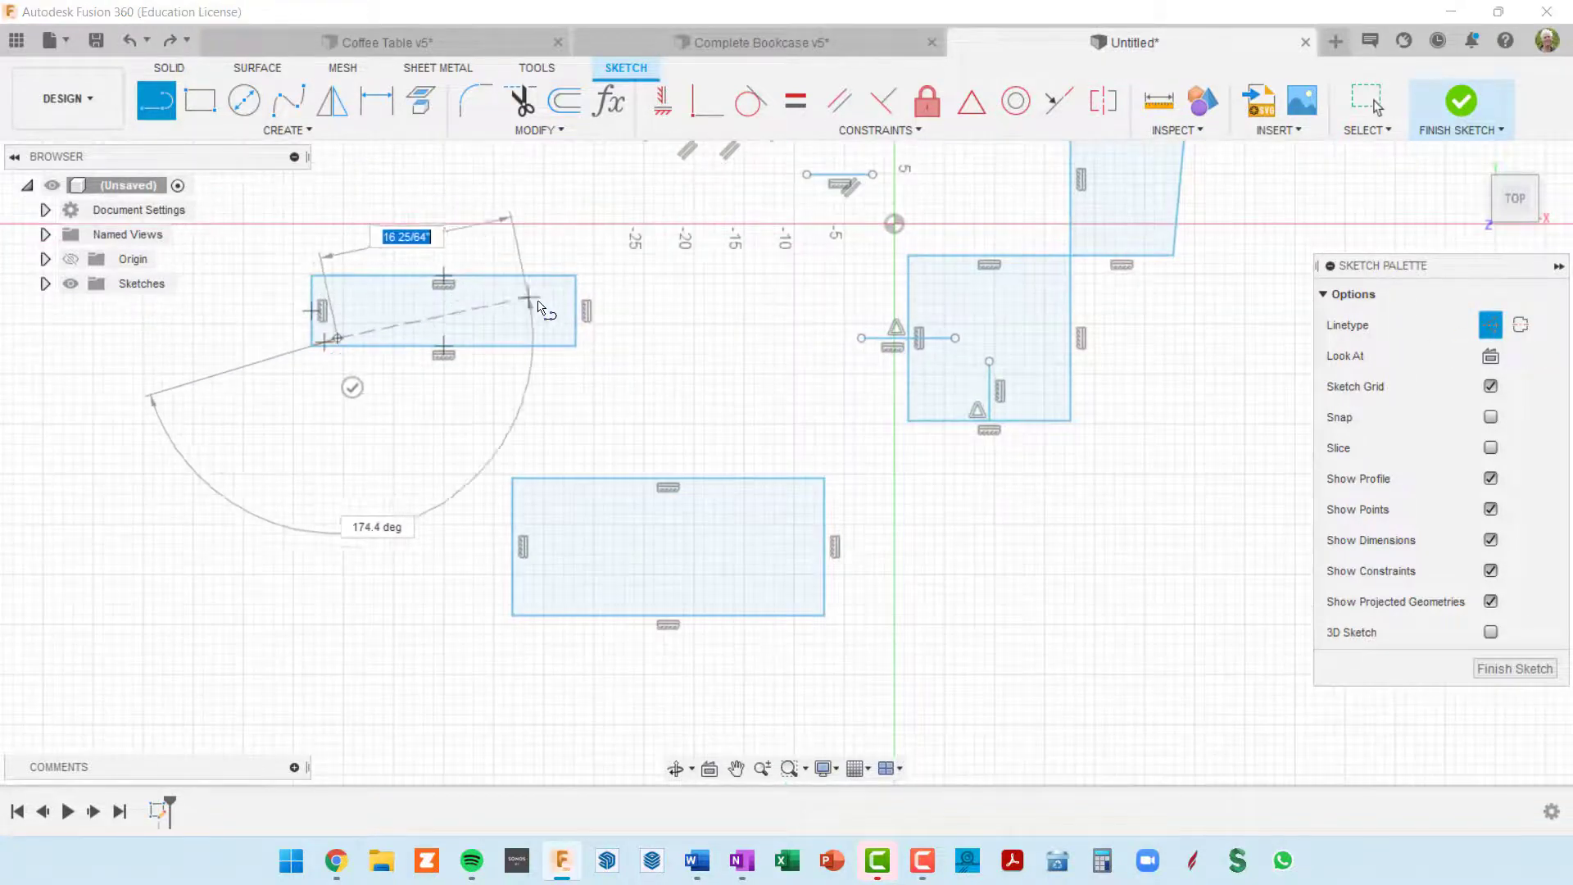
double_click(579, 280)
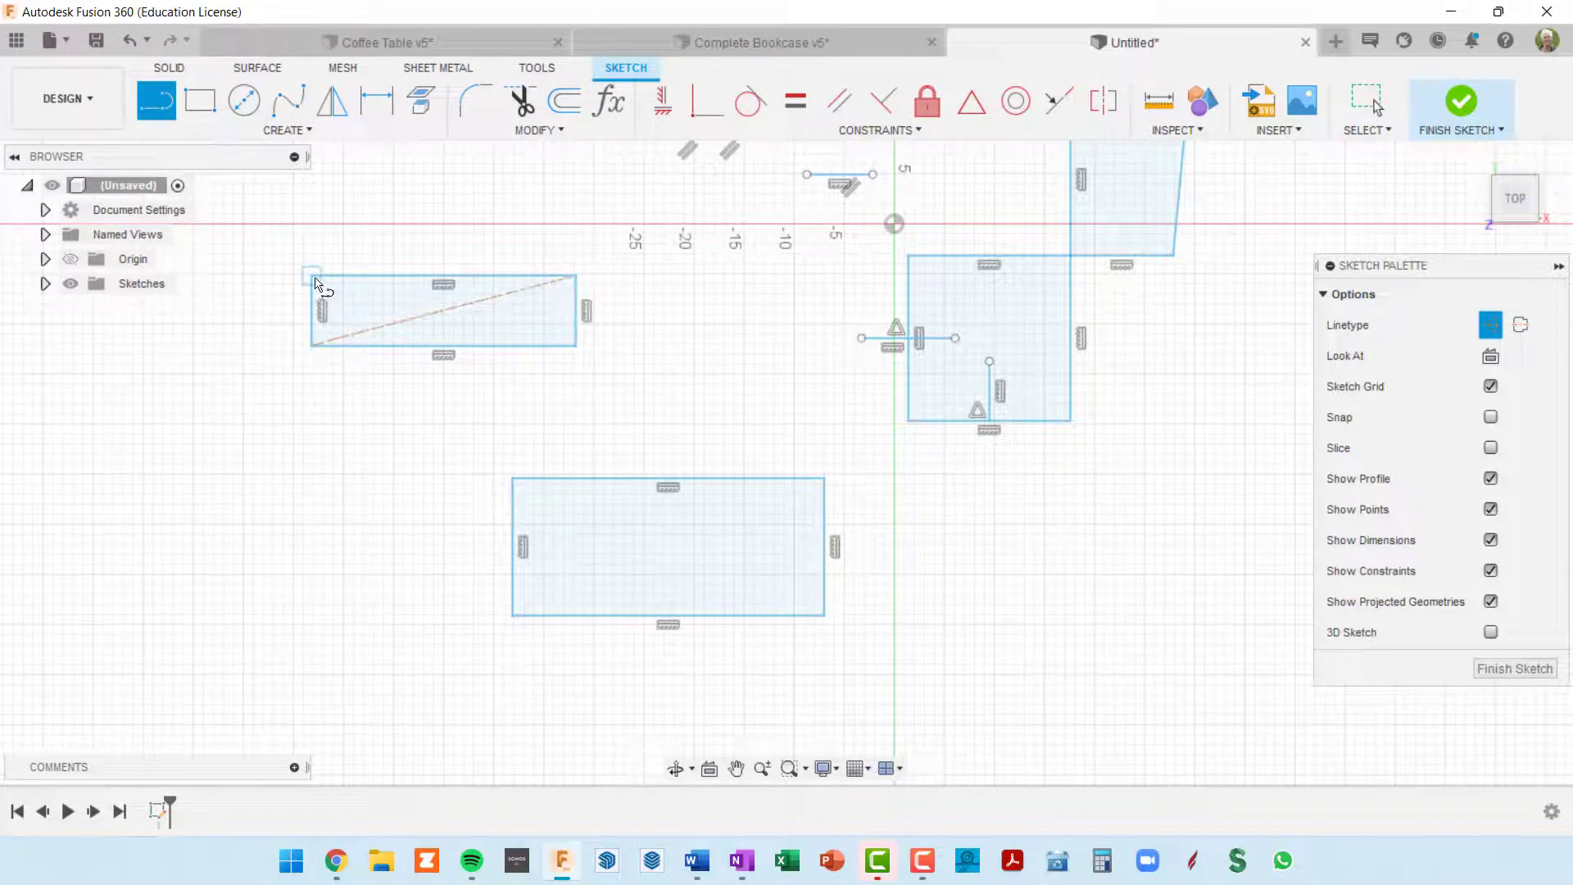
left_click_drag(330, 292, 576, 347)
scroll(524, 357, "up", 2)
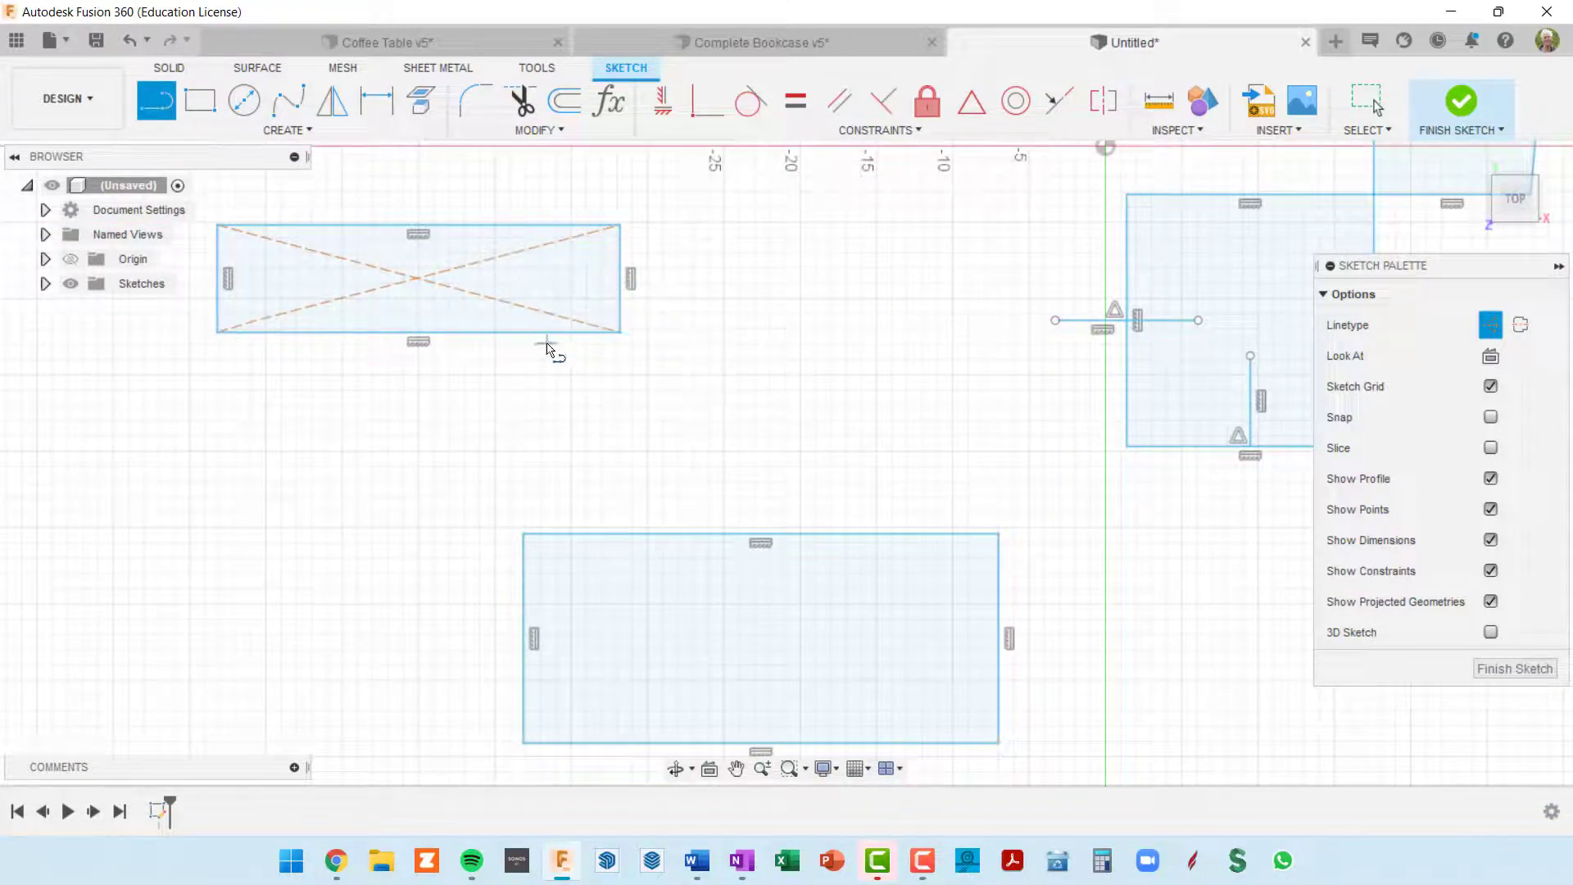
scroll(434, 301, "up", 2)
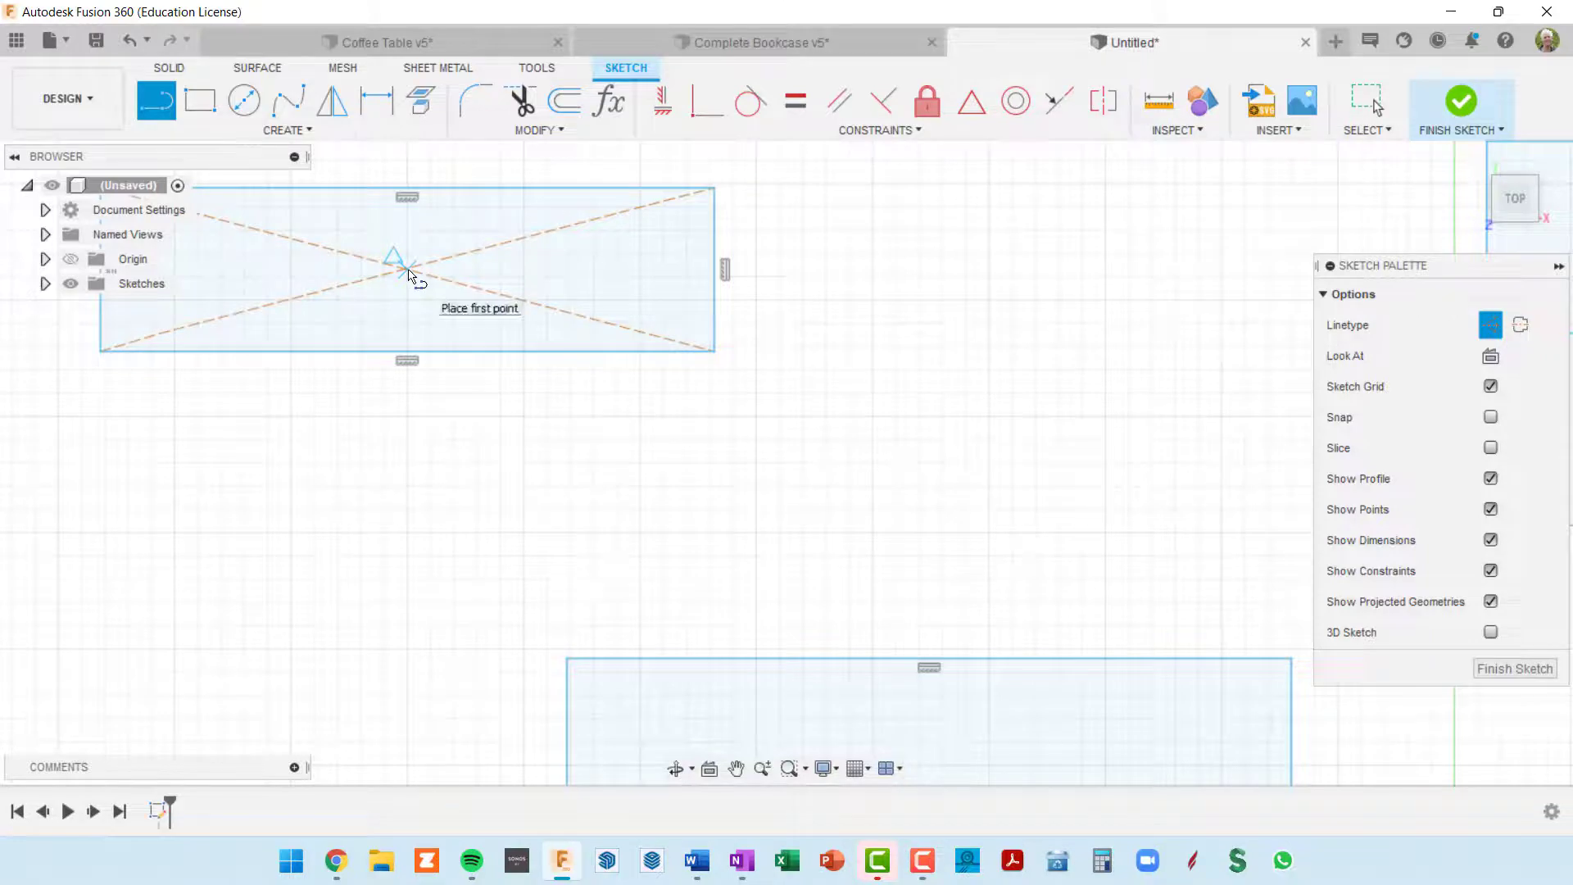
Step: Draw two crossing construction diagonals between opposite corners of the larger lower rectangle
scroll(418, 277, "down", 2)
scroll(419, 277, "down", 1)
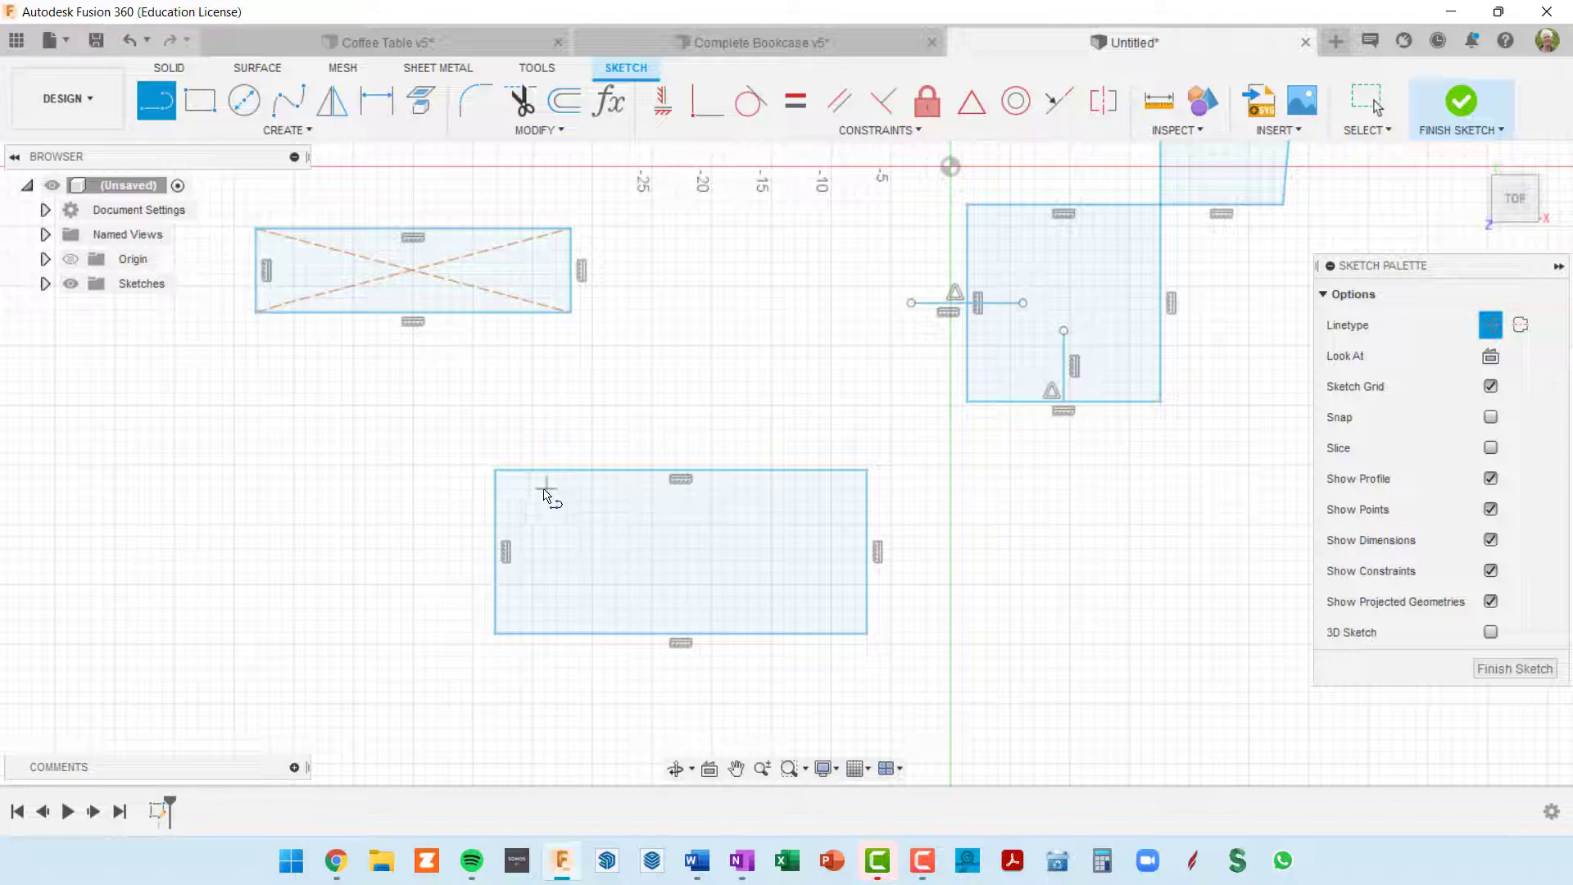
left_click(497, 472)
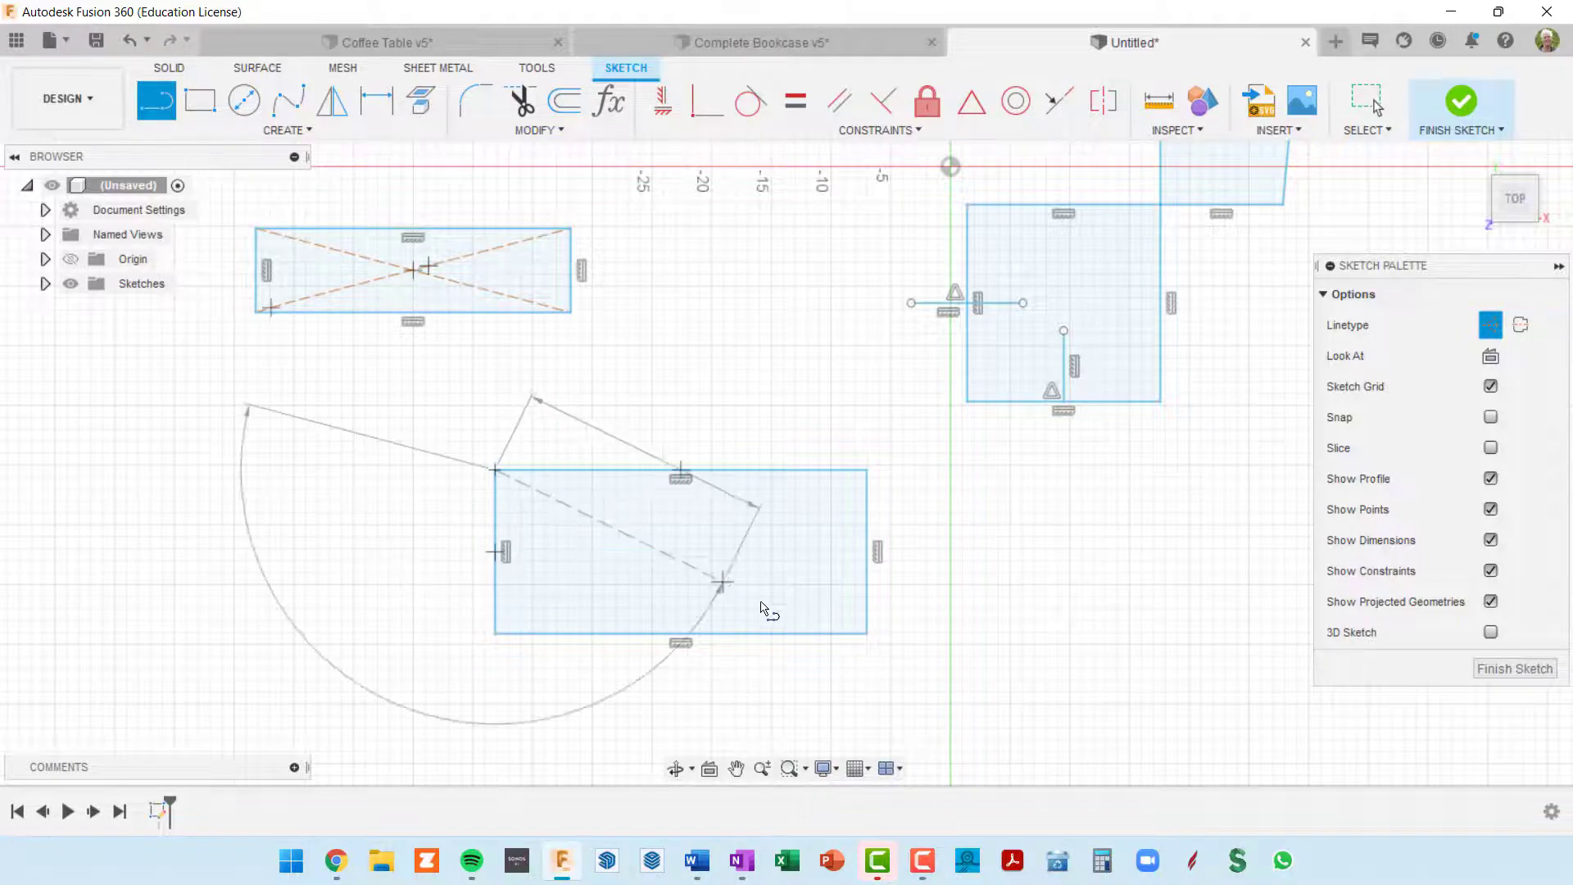
double_click(866, 633)
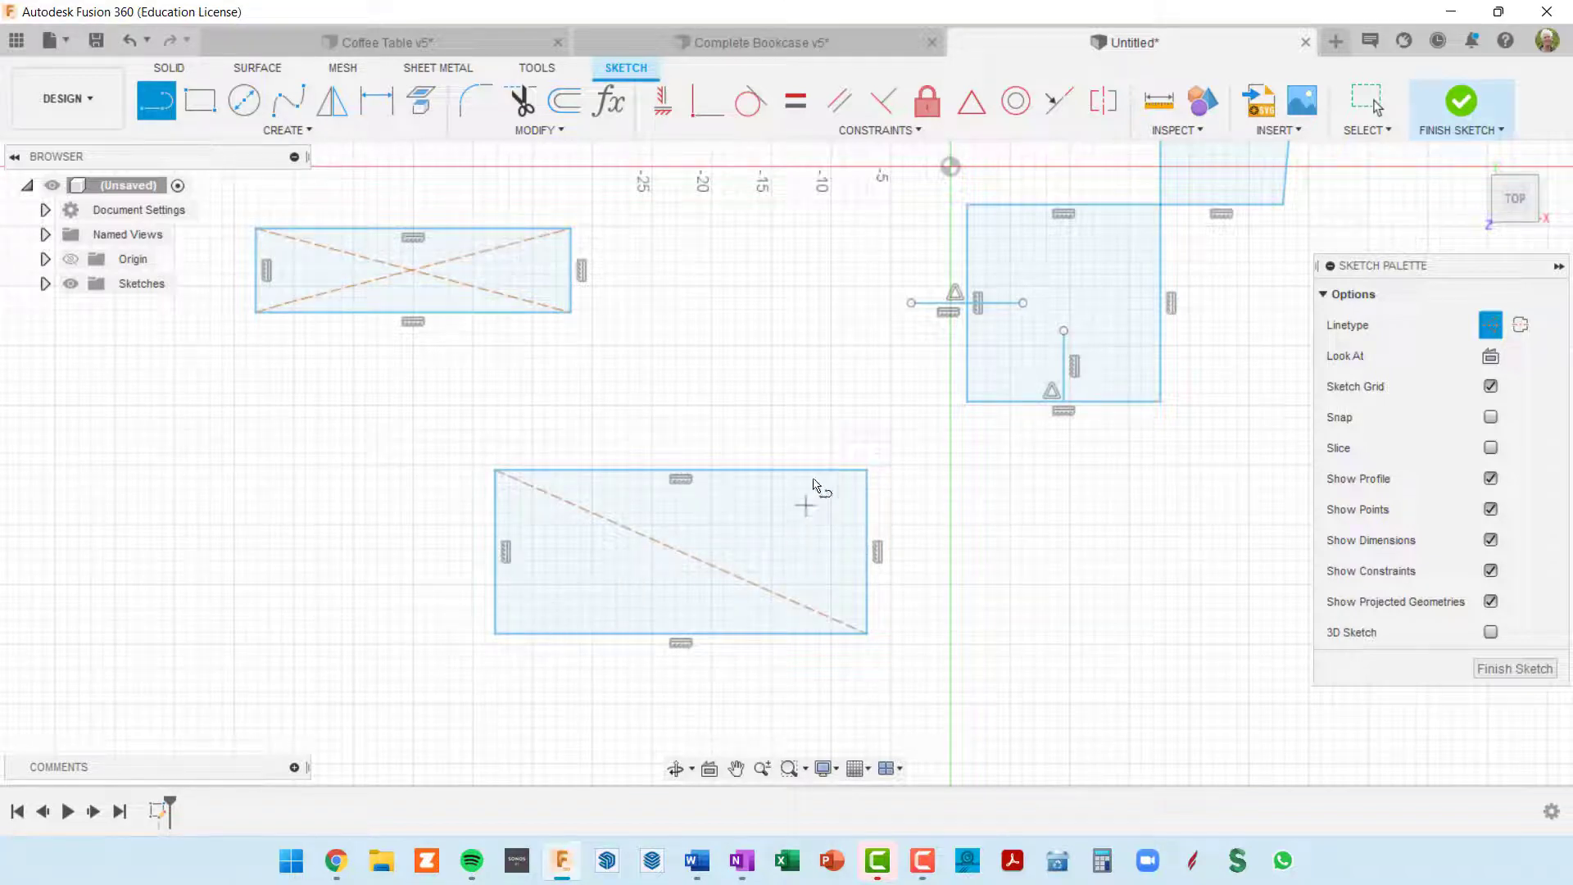
left_click(866, 472)
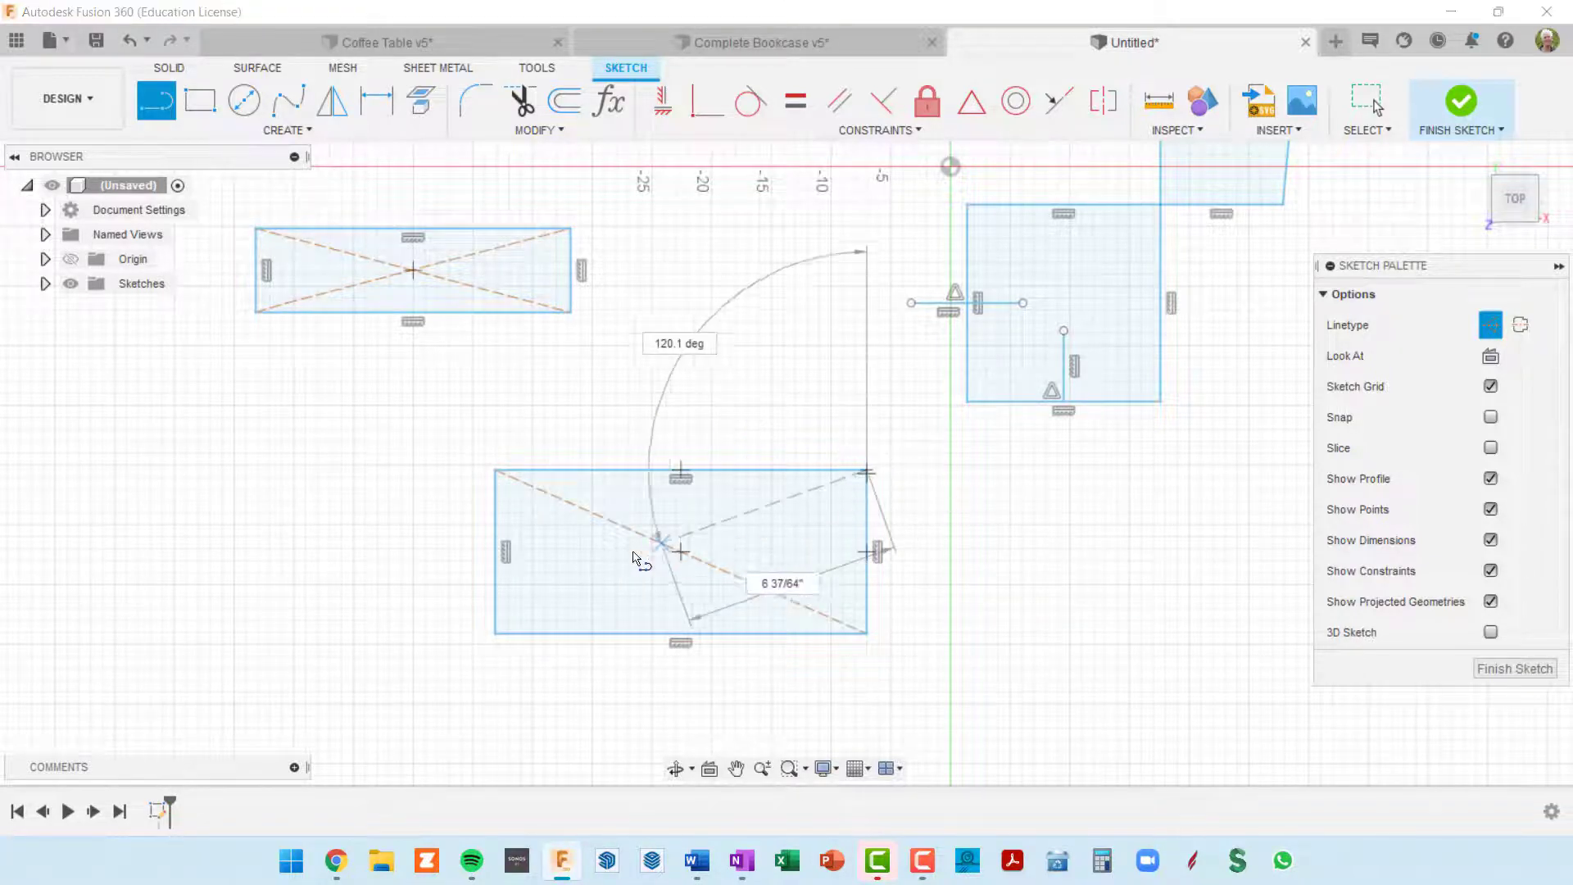
double_click(497, 633)
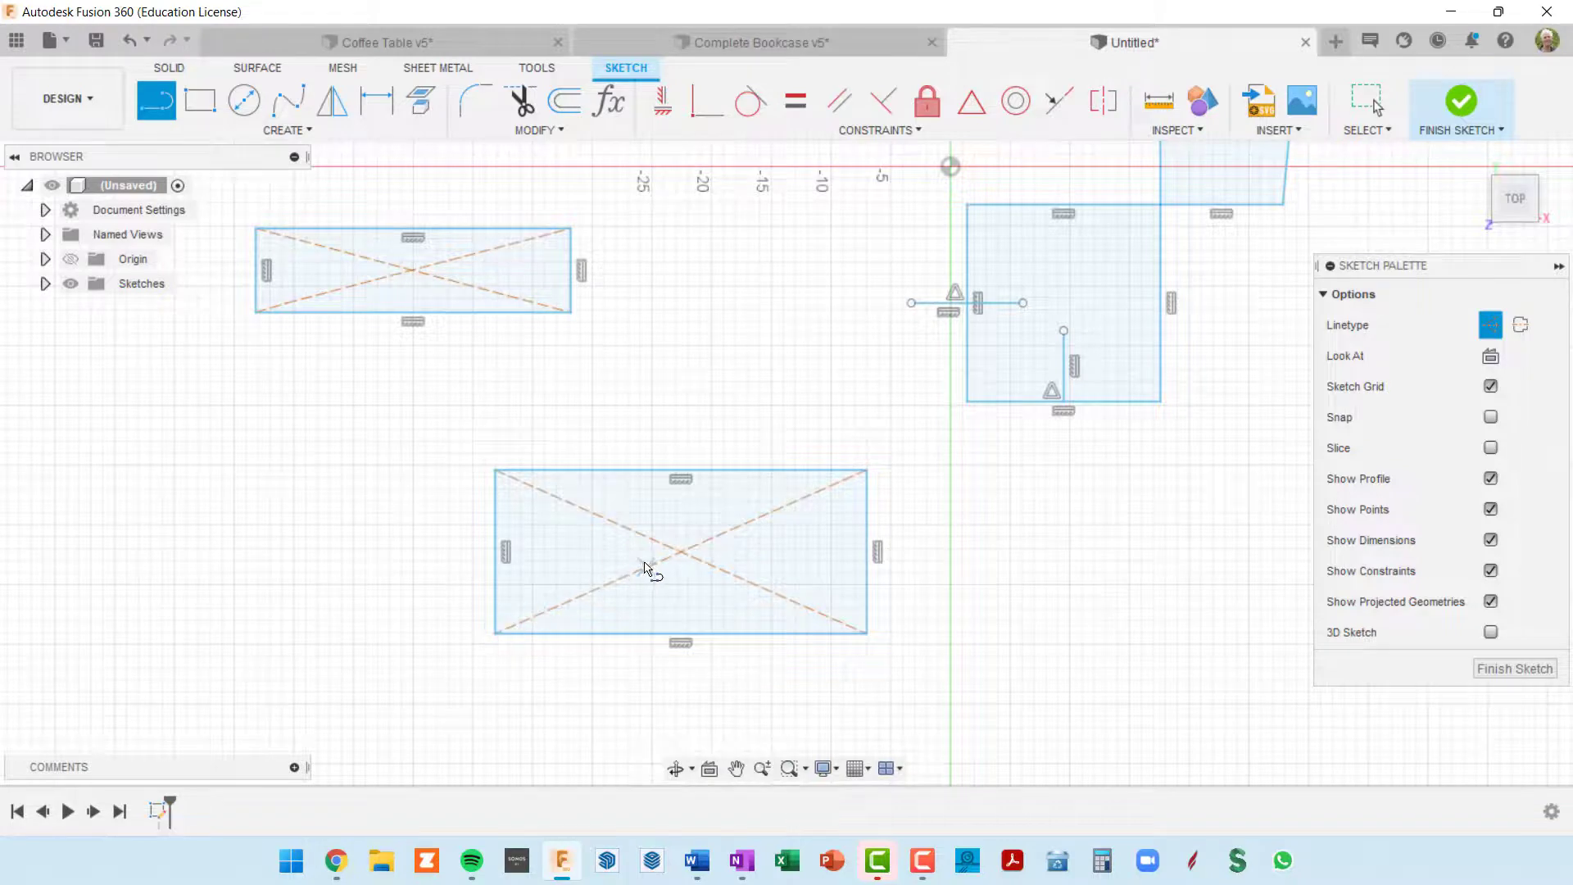
scroll(686, 549, "up", 2)
scroll(692, 554, "down", 4)
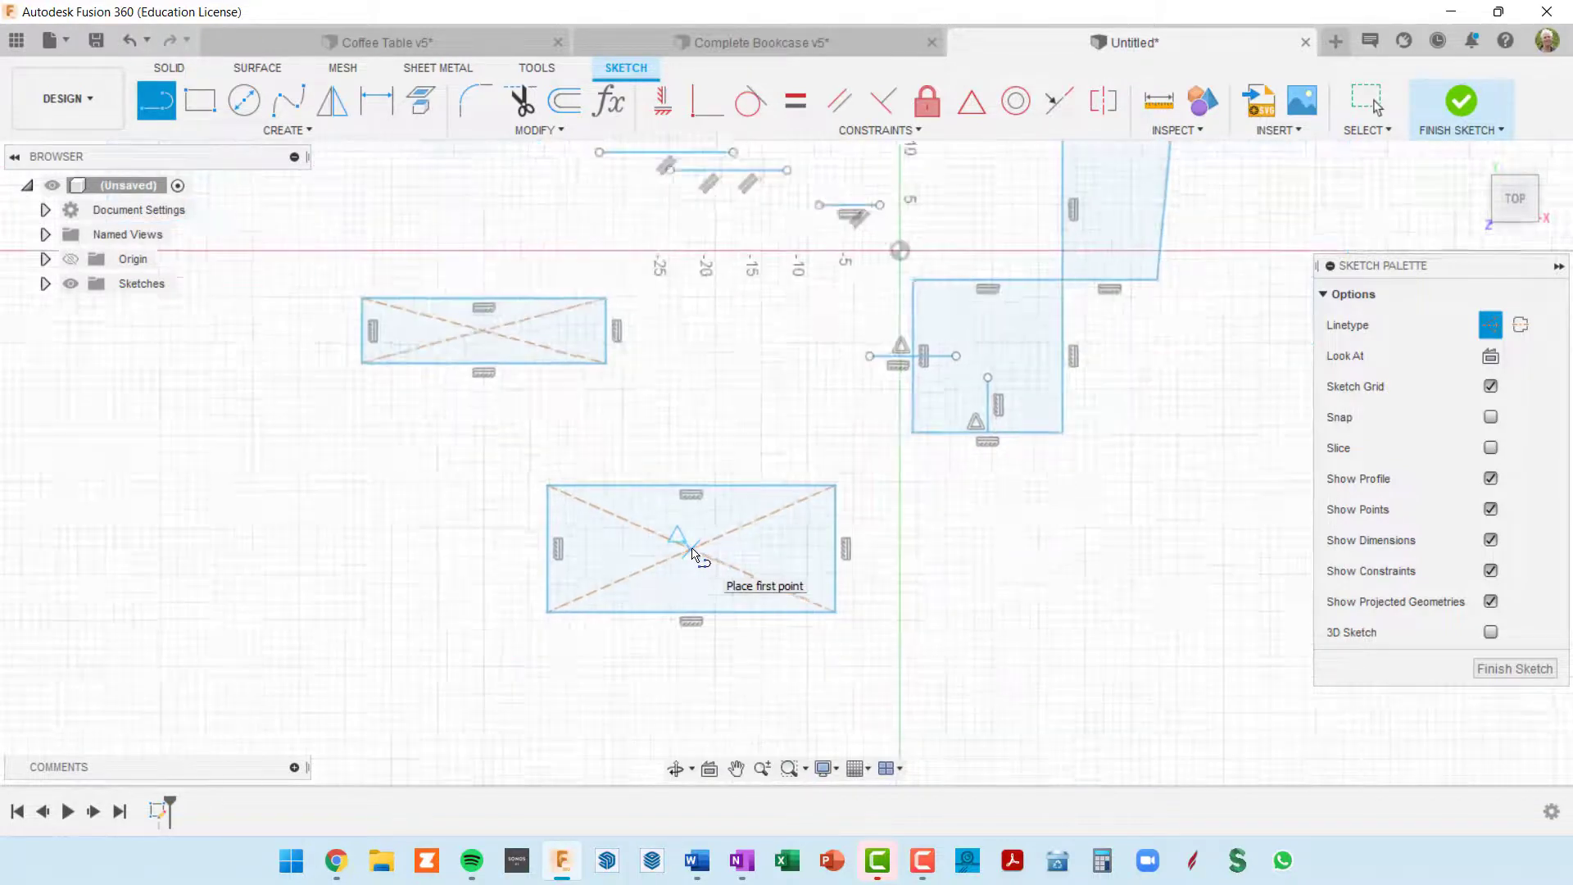
scroll(586, 424, "up", 3)
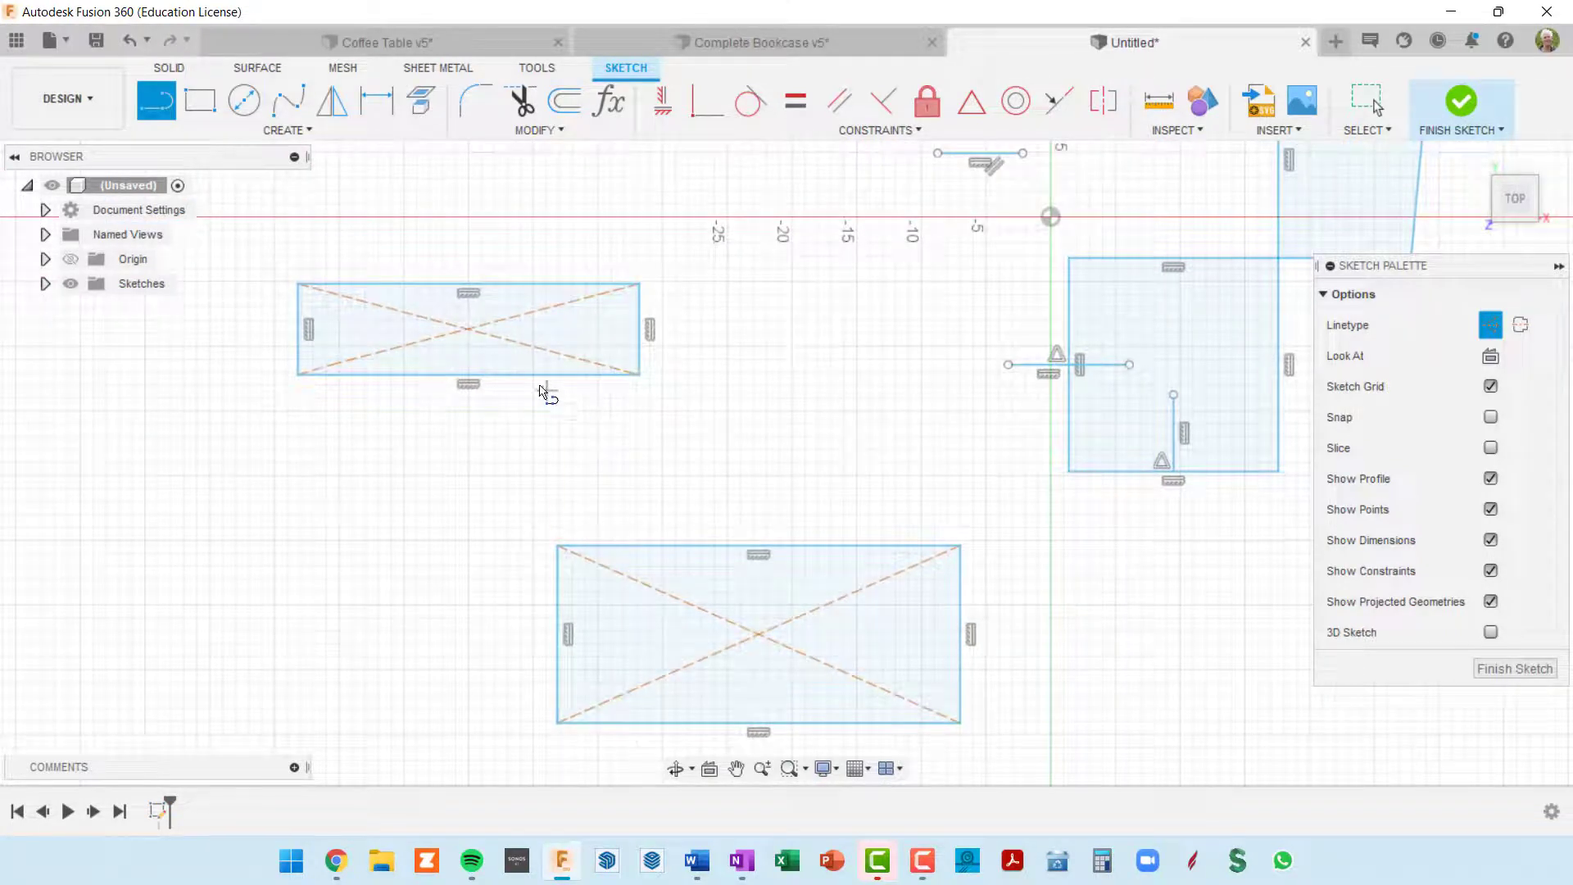
key("Escape")
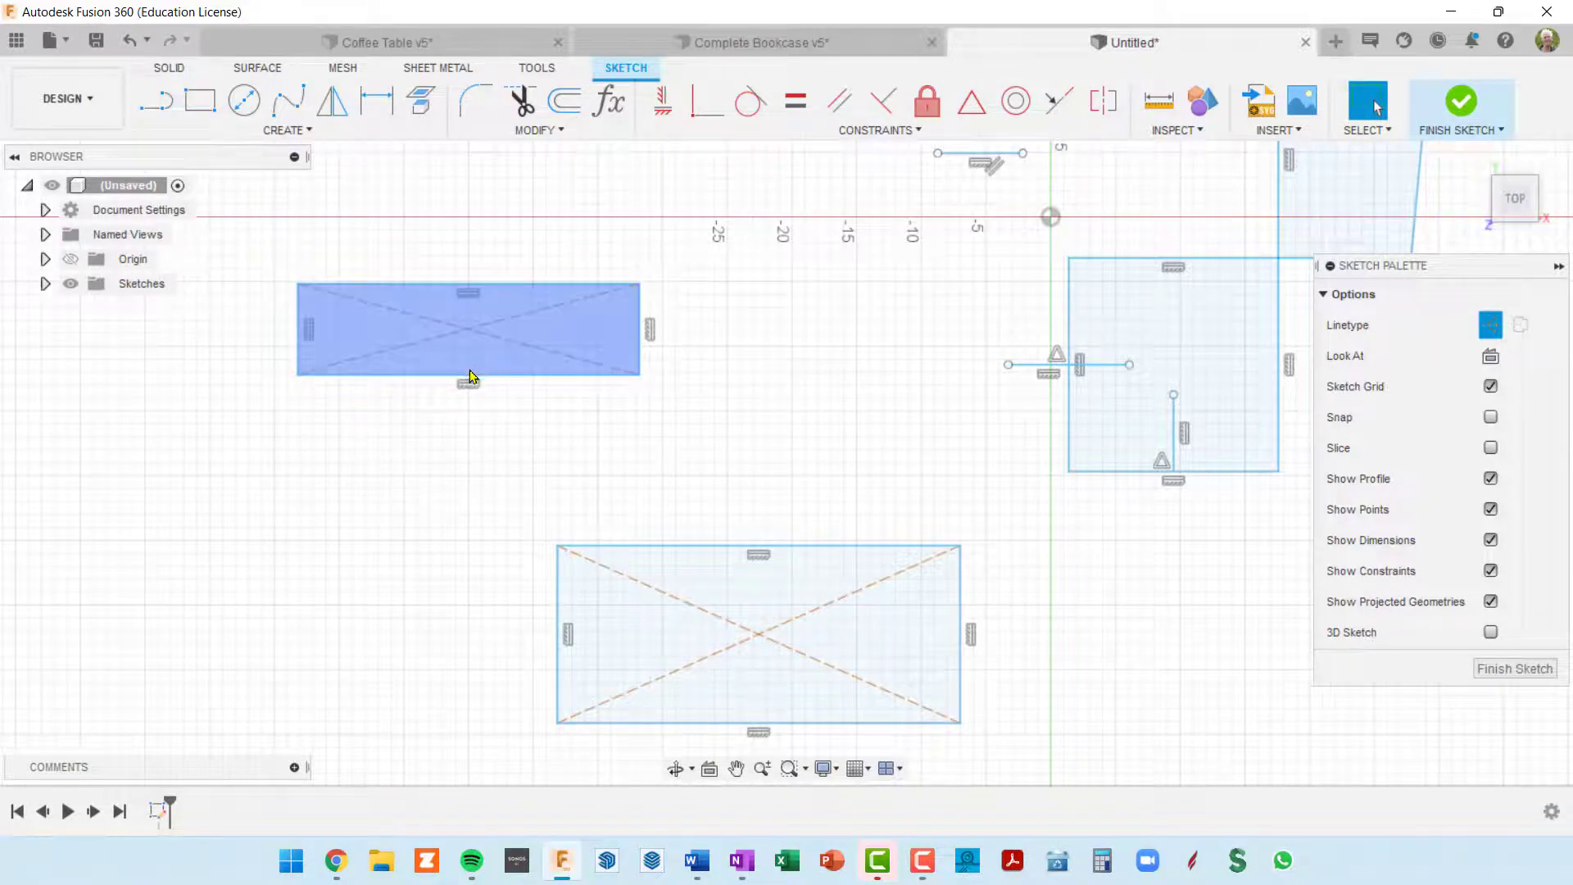
Step: Place a sketch point where the diagonals cross in each of the two rectangles
scroll(474, 338, "up", 3)
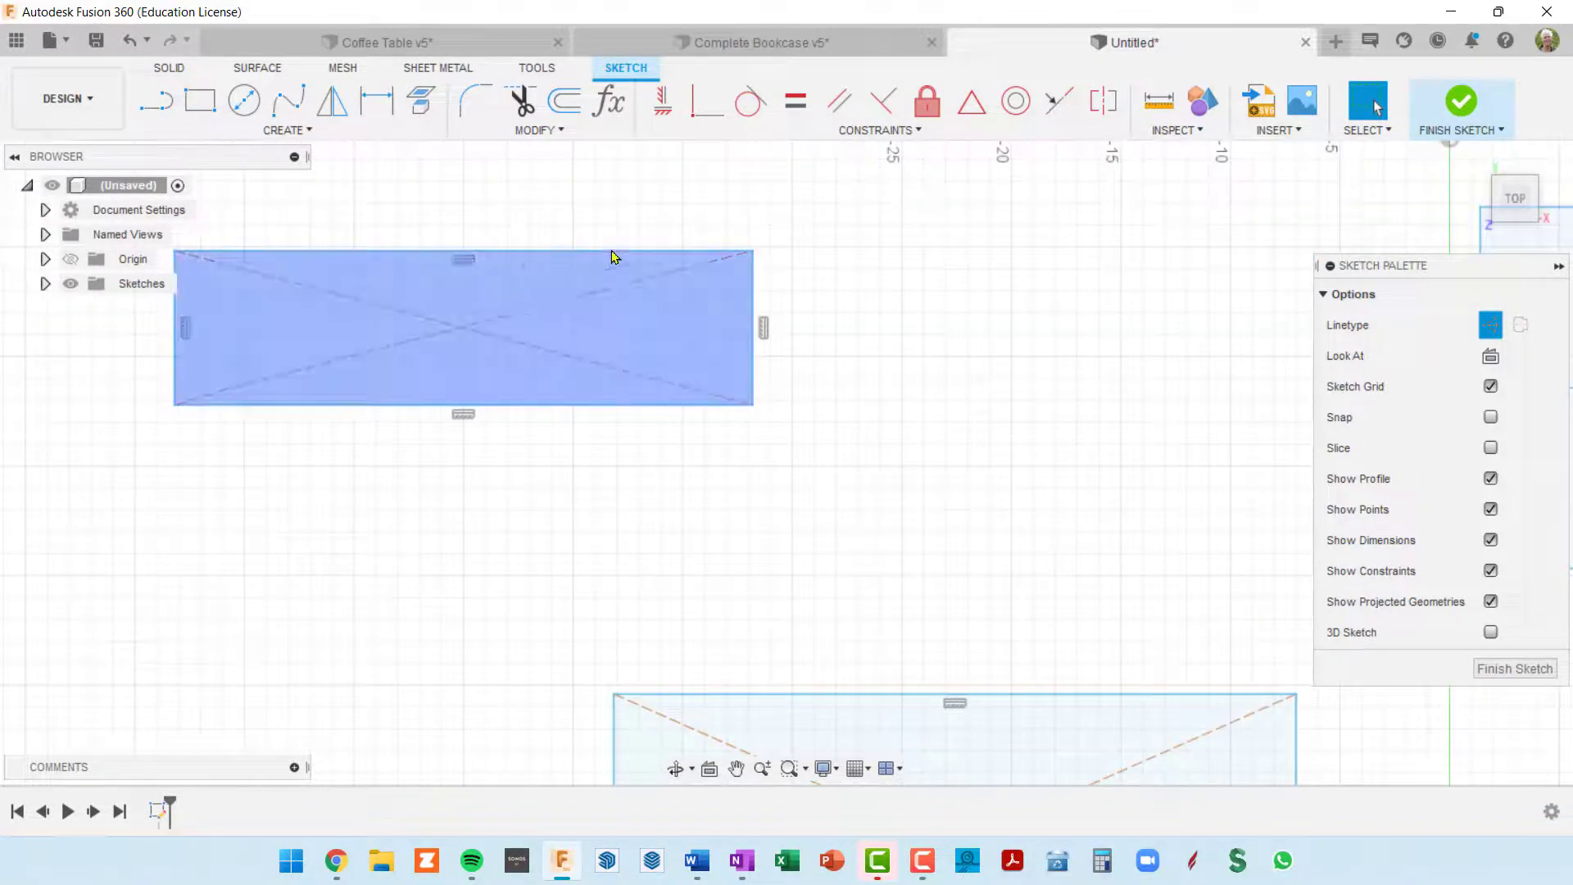
left_click(971, 101)
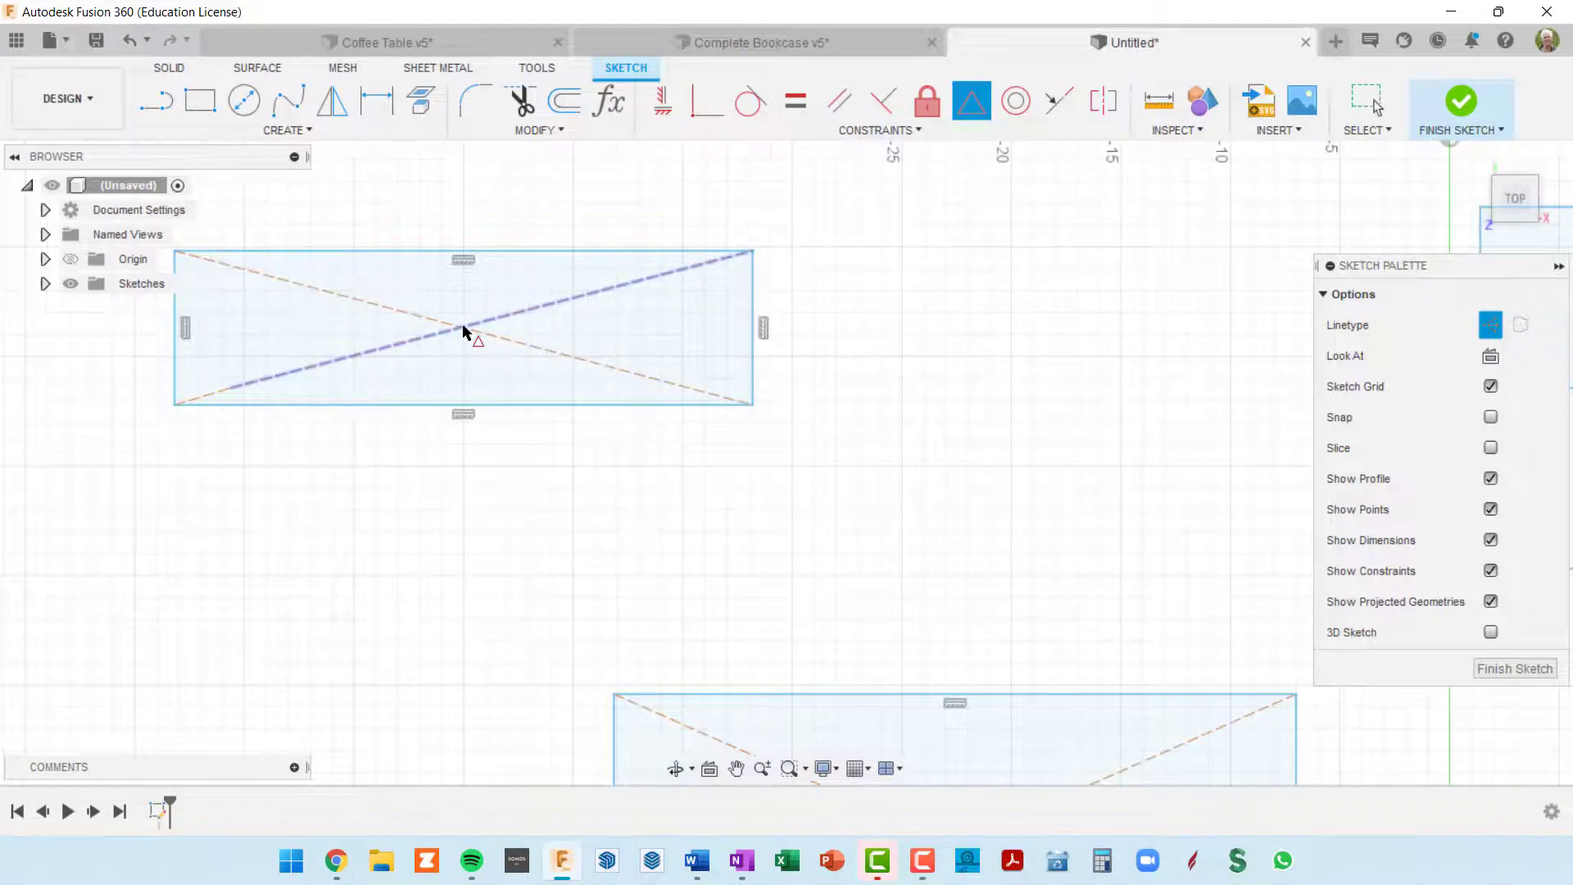
scroll(603, 332, "down", 2)
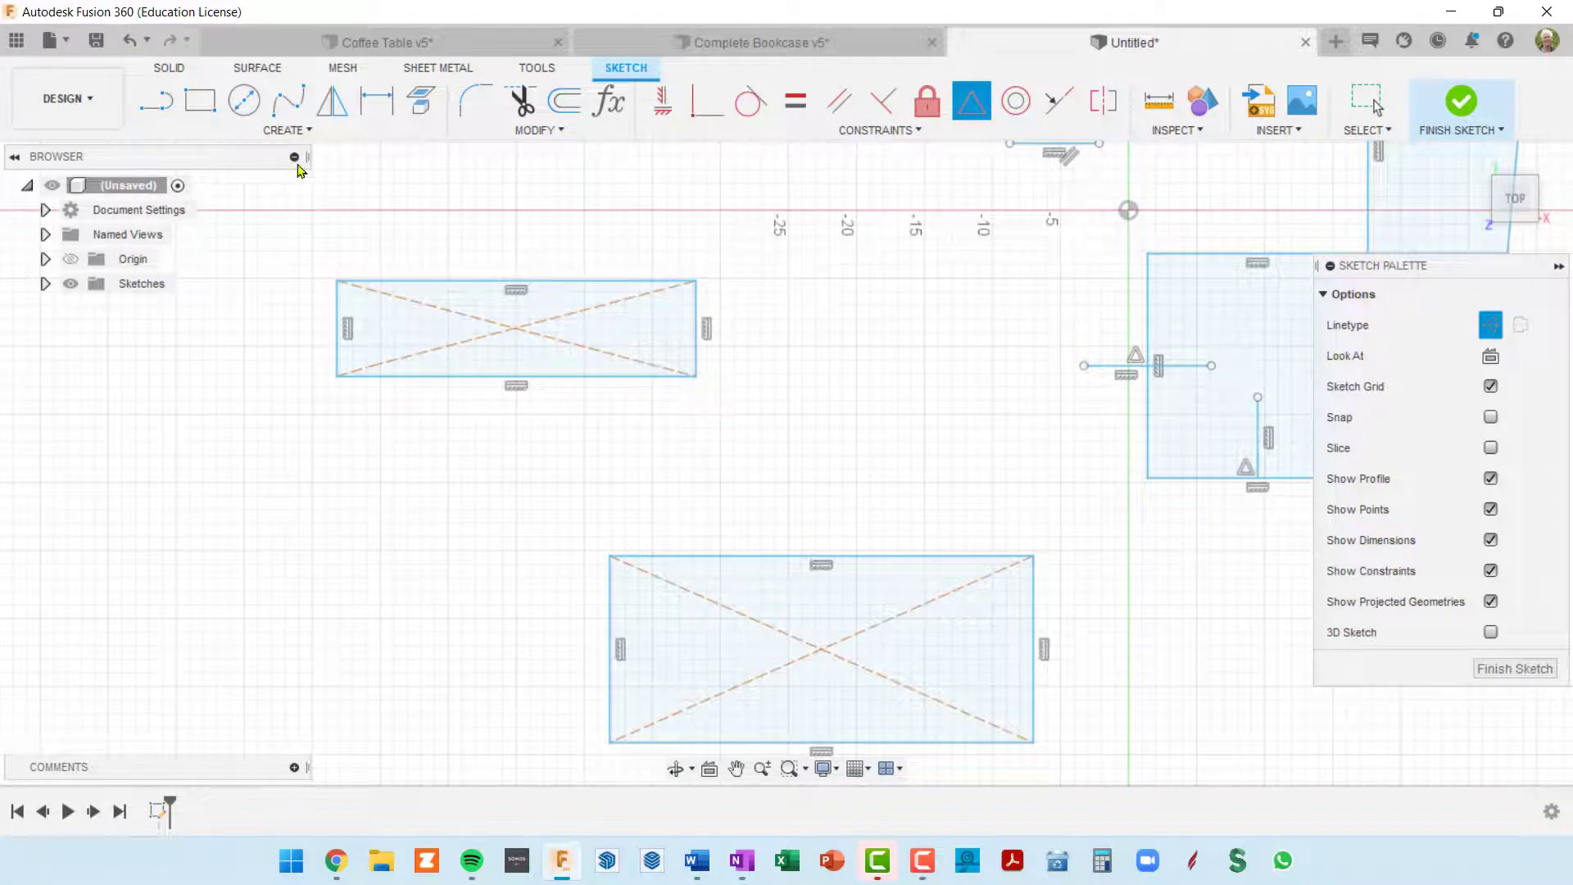
left_click(291, 131)
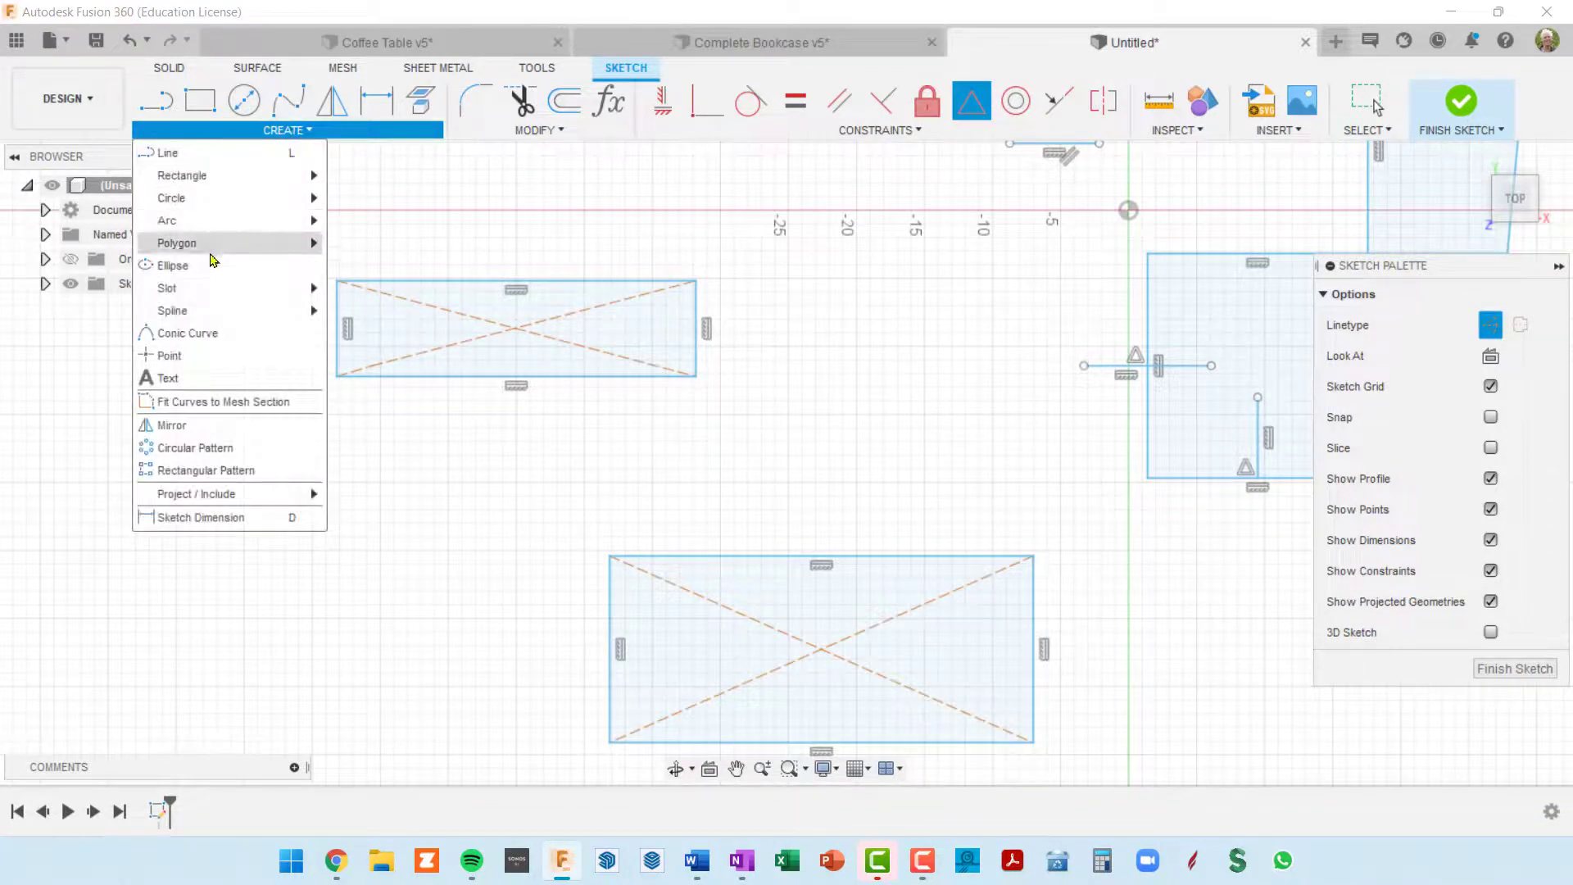
left_click(198, 355)
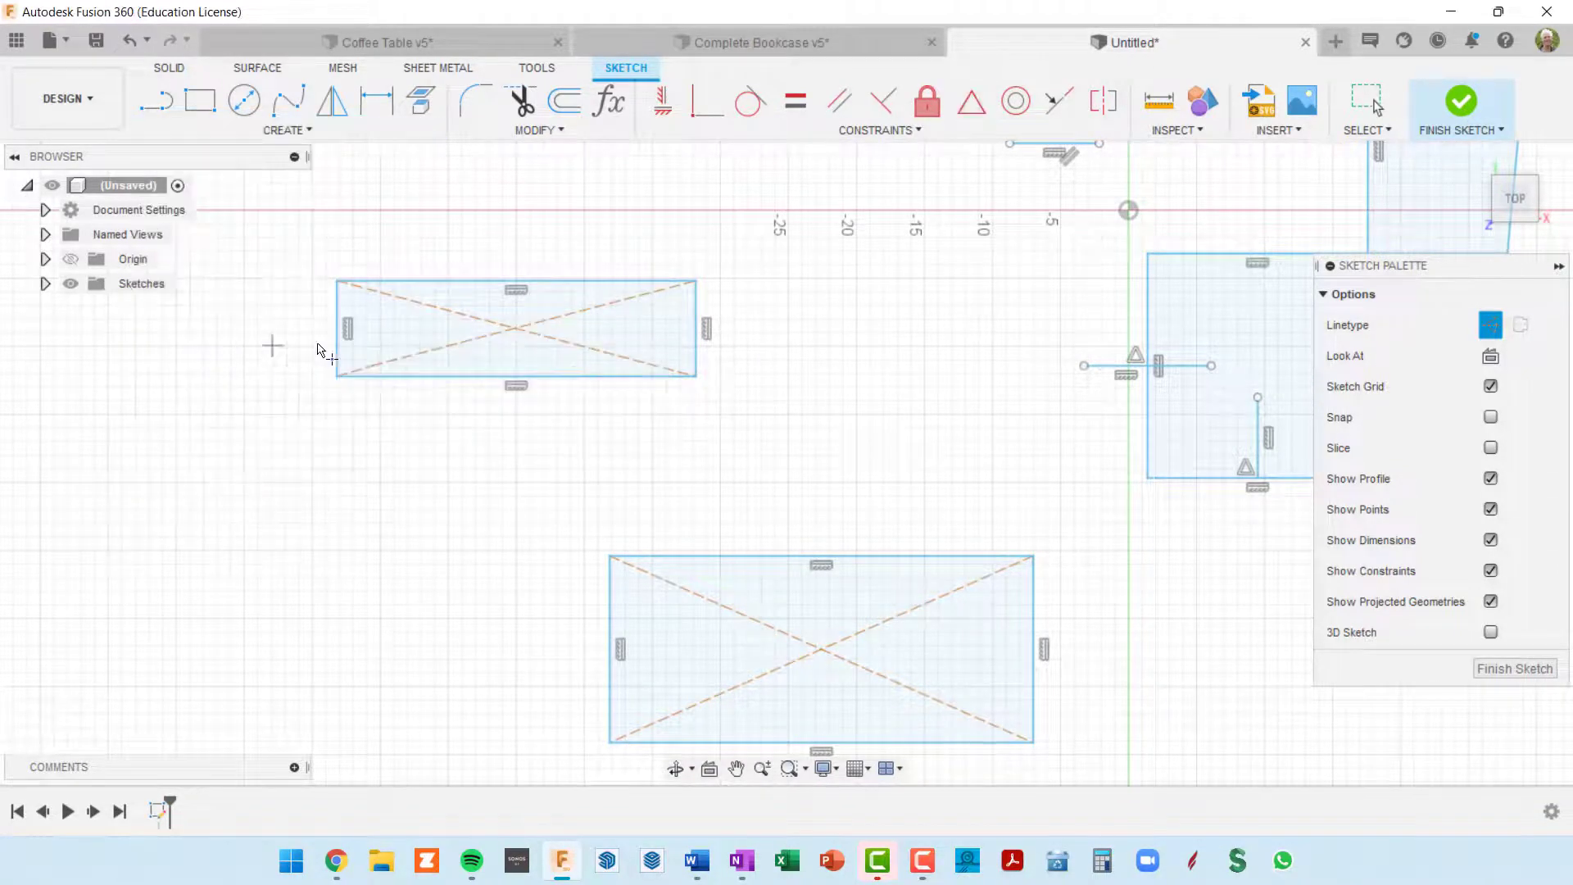
left_click(516, 329)
middle_click_drag(740, 444, 628, 339)
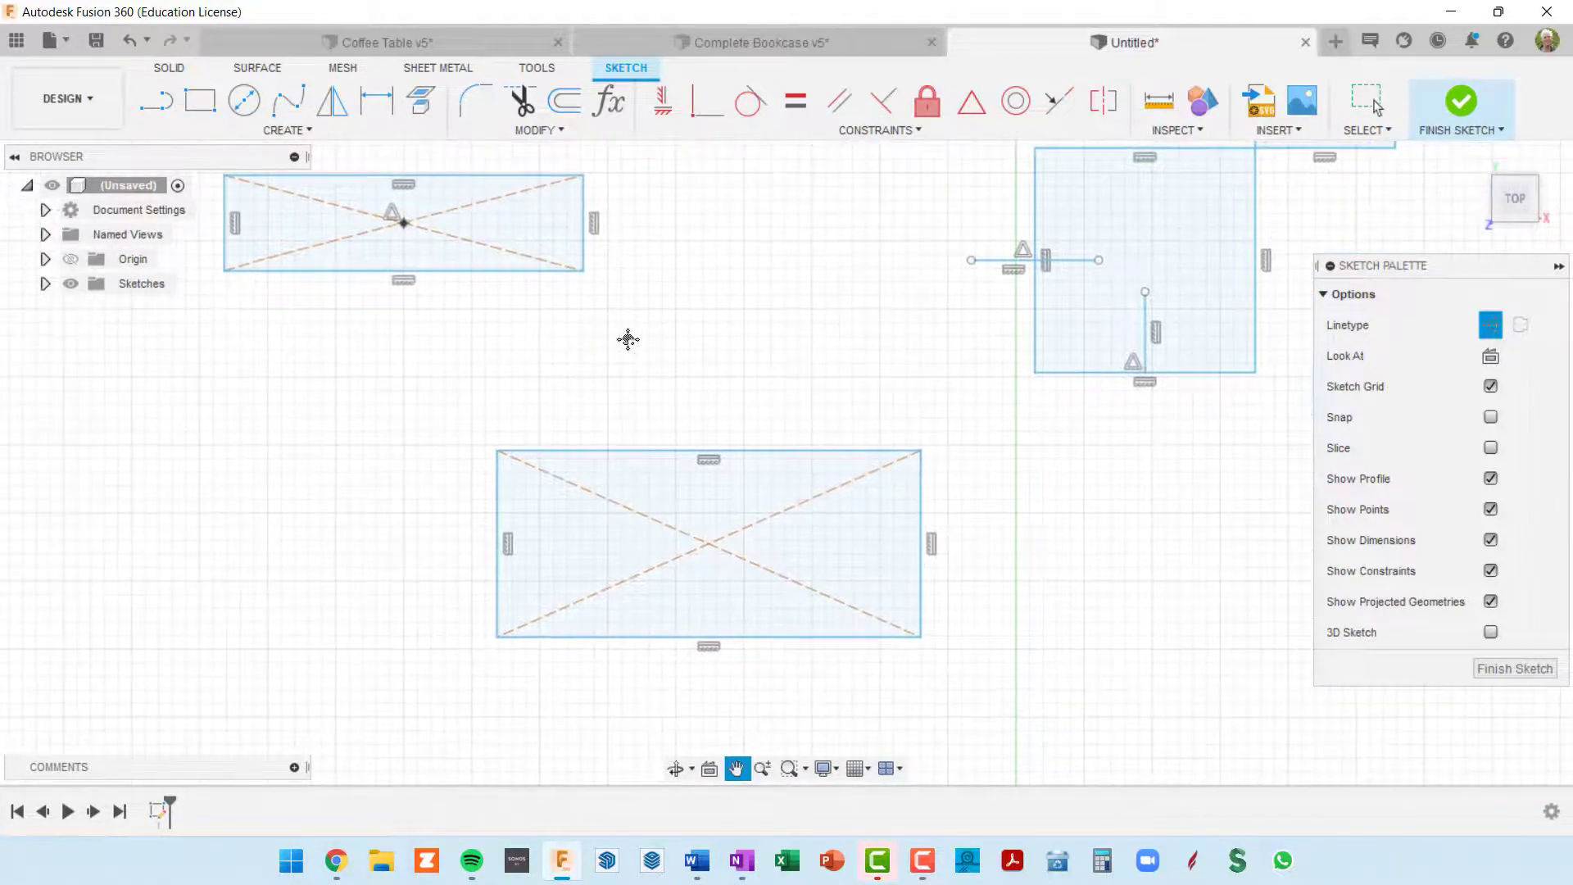
left_click(709, 548)
scroll(963, 461, "down", 2)
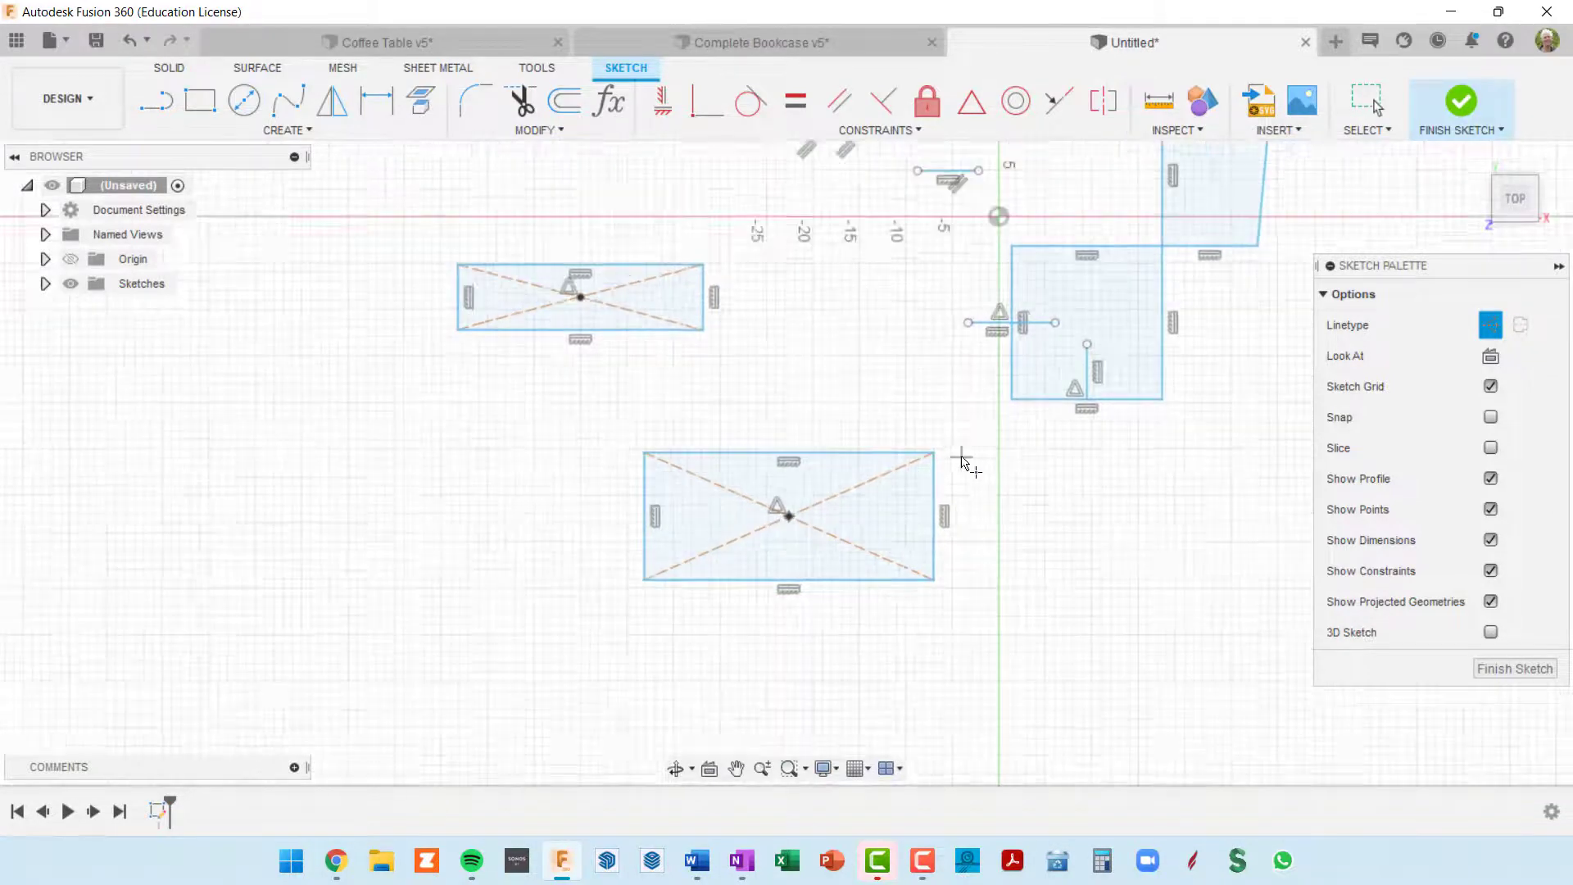
key("Escape")
Step: Apply a Coincident constraint between the centre points of the larger and smaller rectangles to nest them concentrically
scroll(660, 361, "up", 2)
left_click(618, 318)
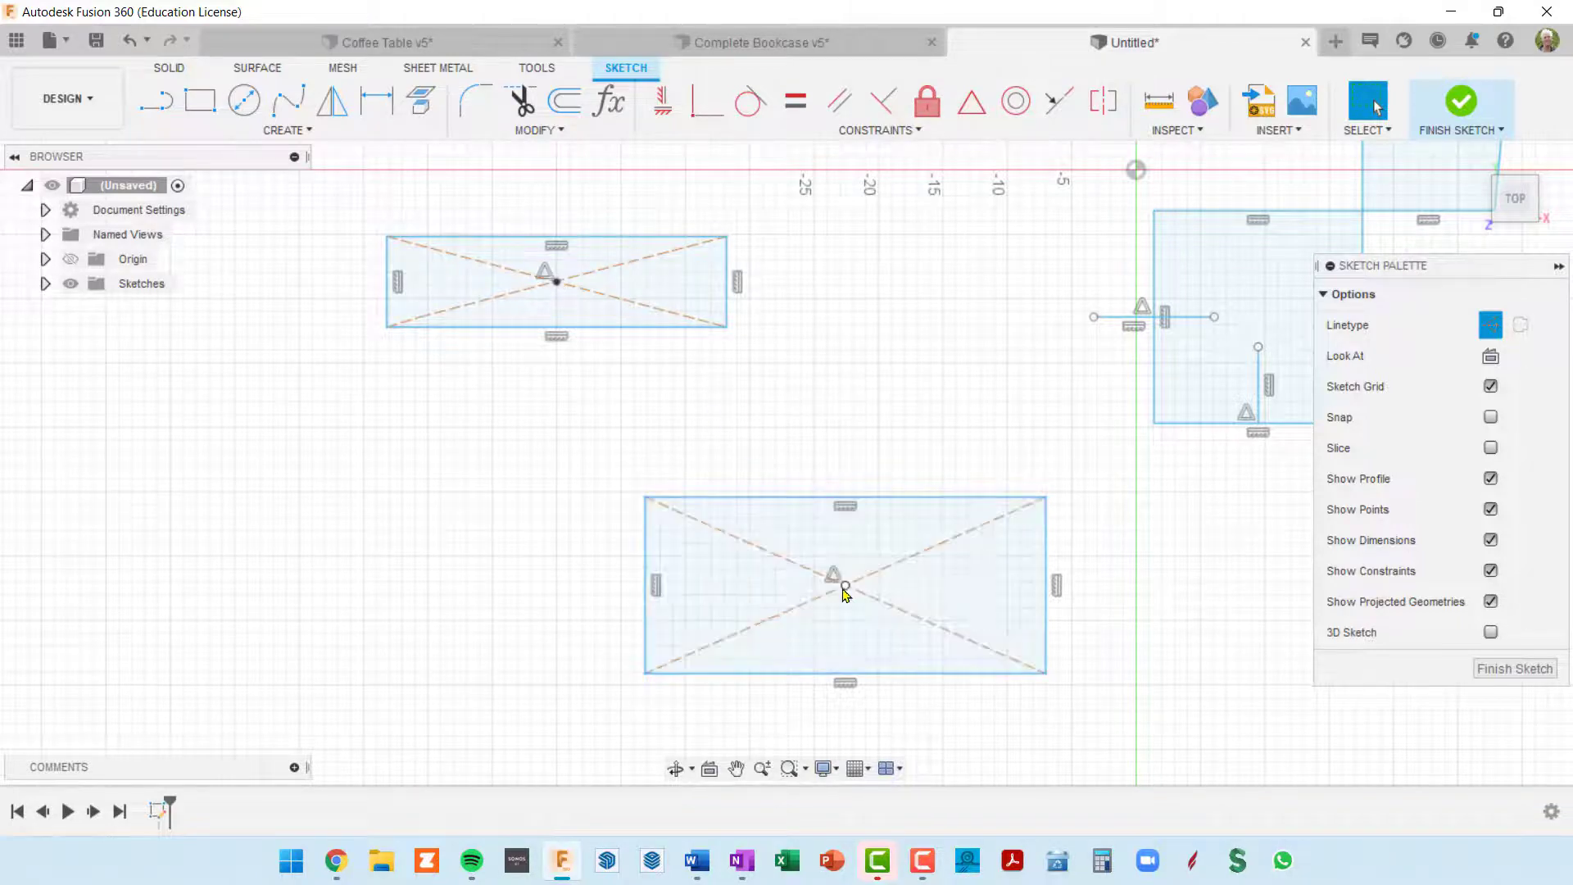
left_click(705, 112)
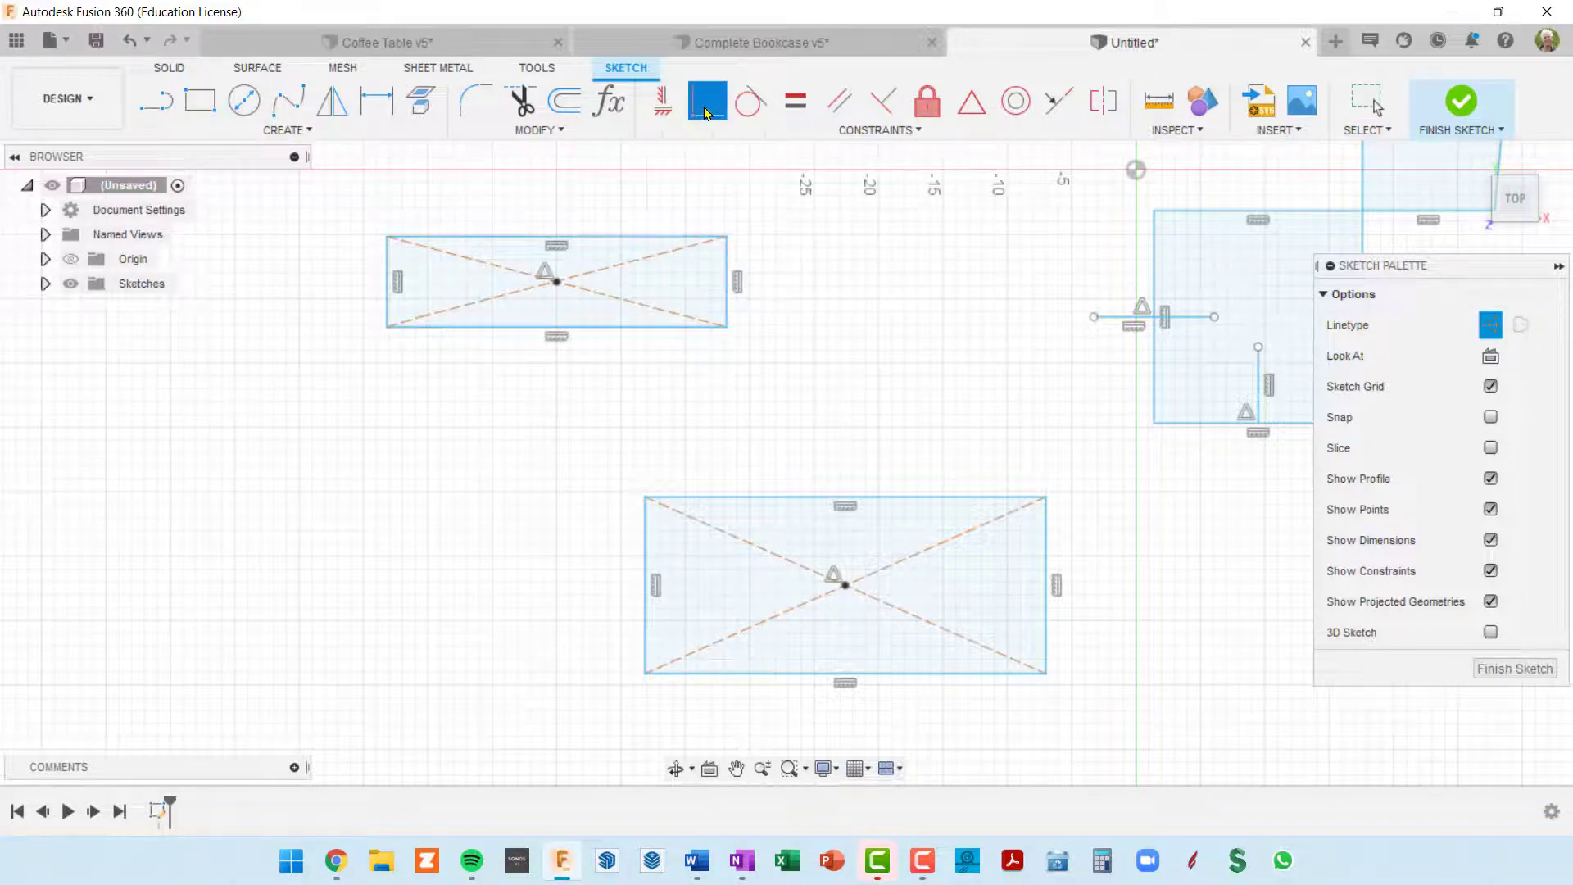
left_click(845, 586)
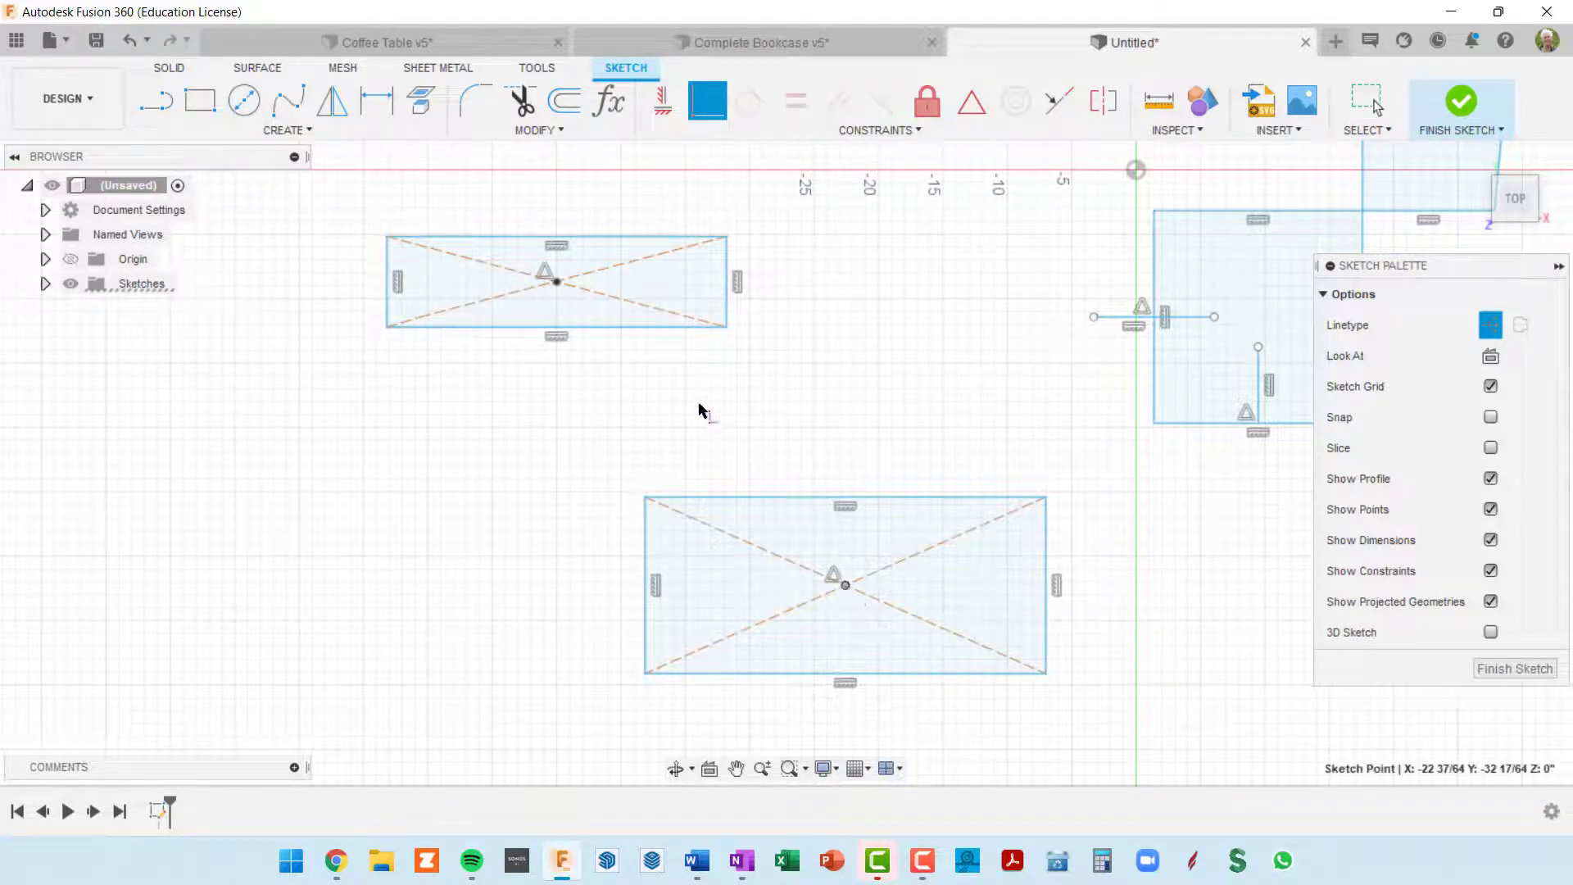
left_click(557, 283)
middle_click_drag(860, 467, 630, 262)
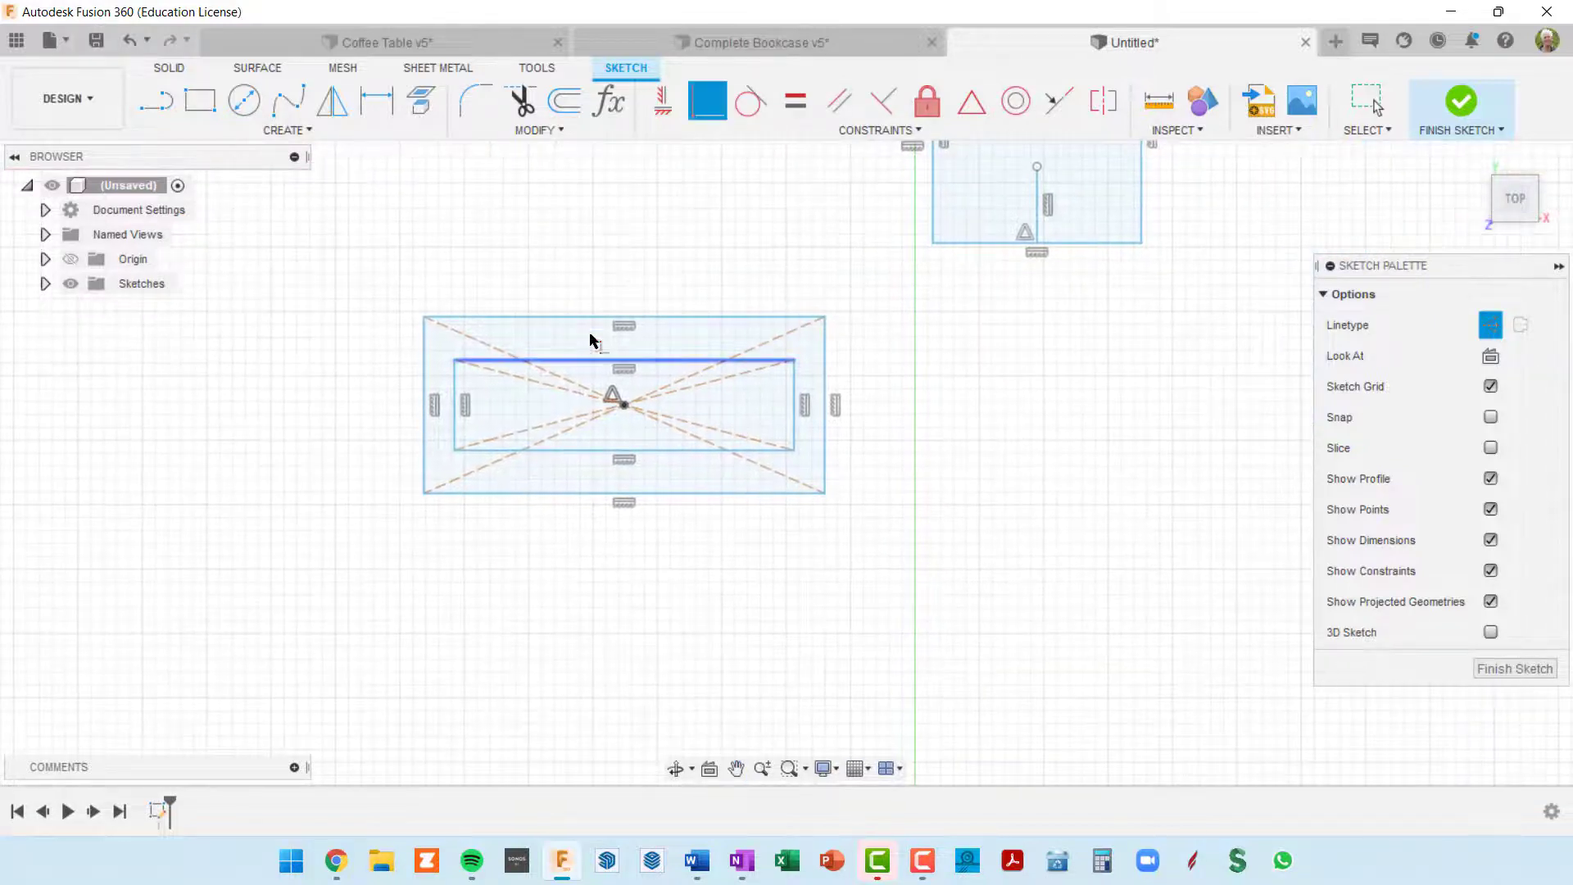
scroll(682, 427, "up", 5)
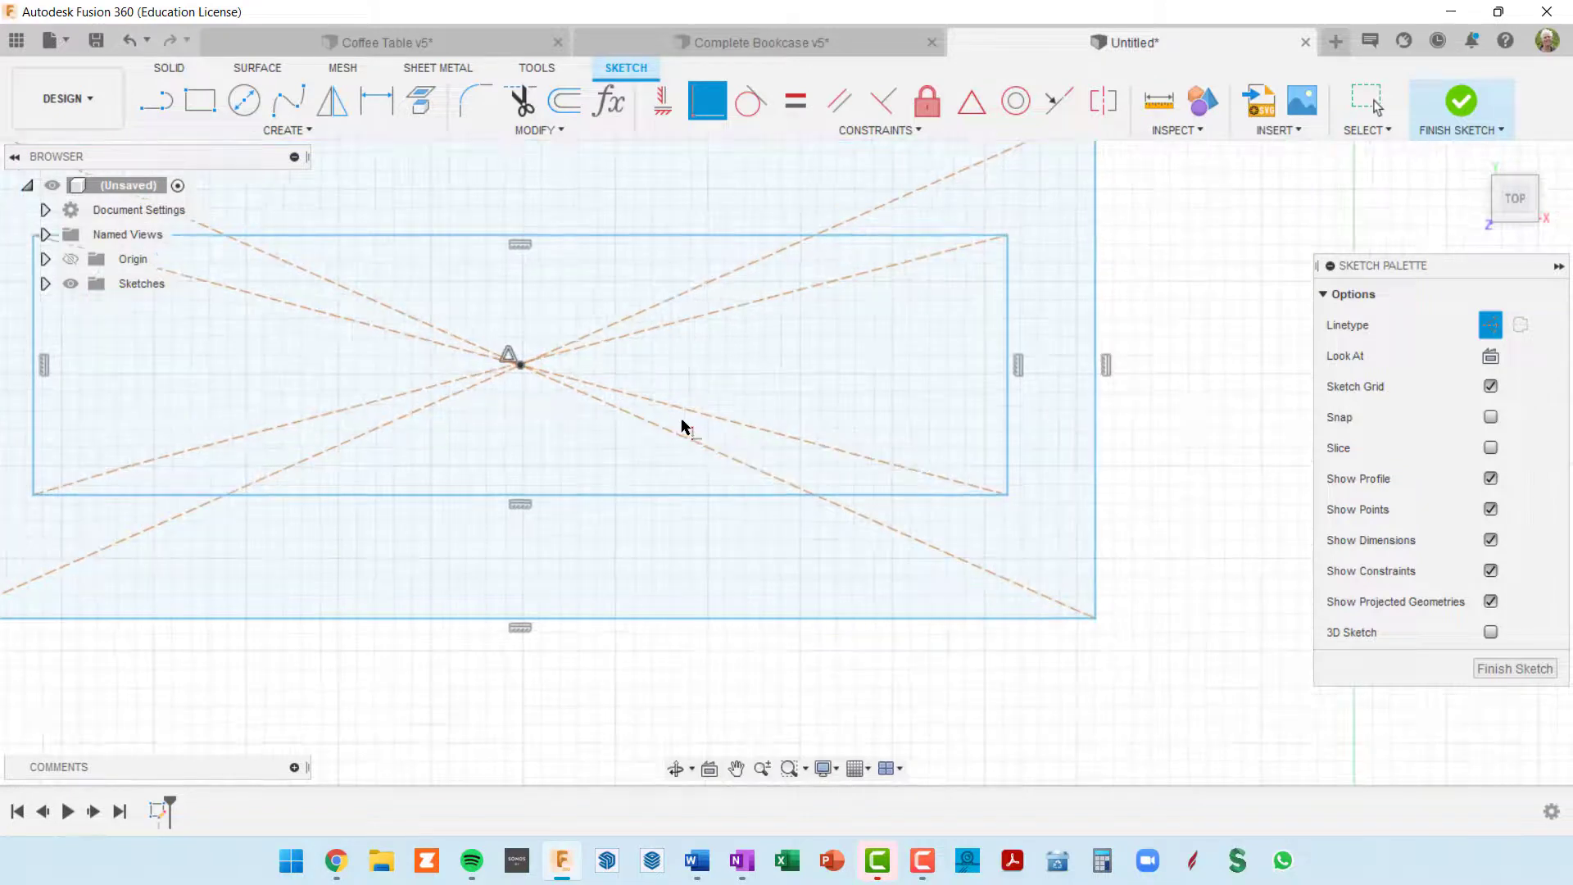
scroll(683, 427, "down", 9)
Step: Apply a Coincident constraint between the midpoint of the square's right edge and the left endpoint of the short horizontal line near the origin
middle_click_drag(763, 429, 675, 530)
scroll(744, 459, "up", 4)
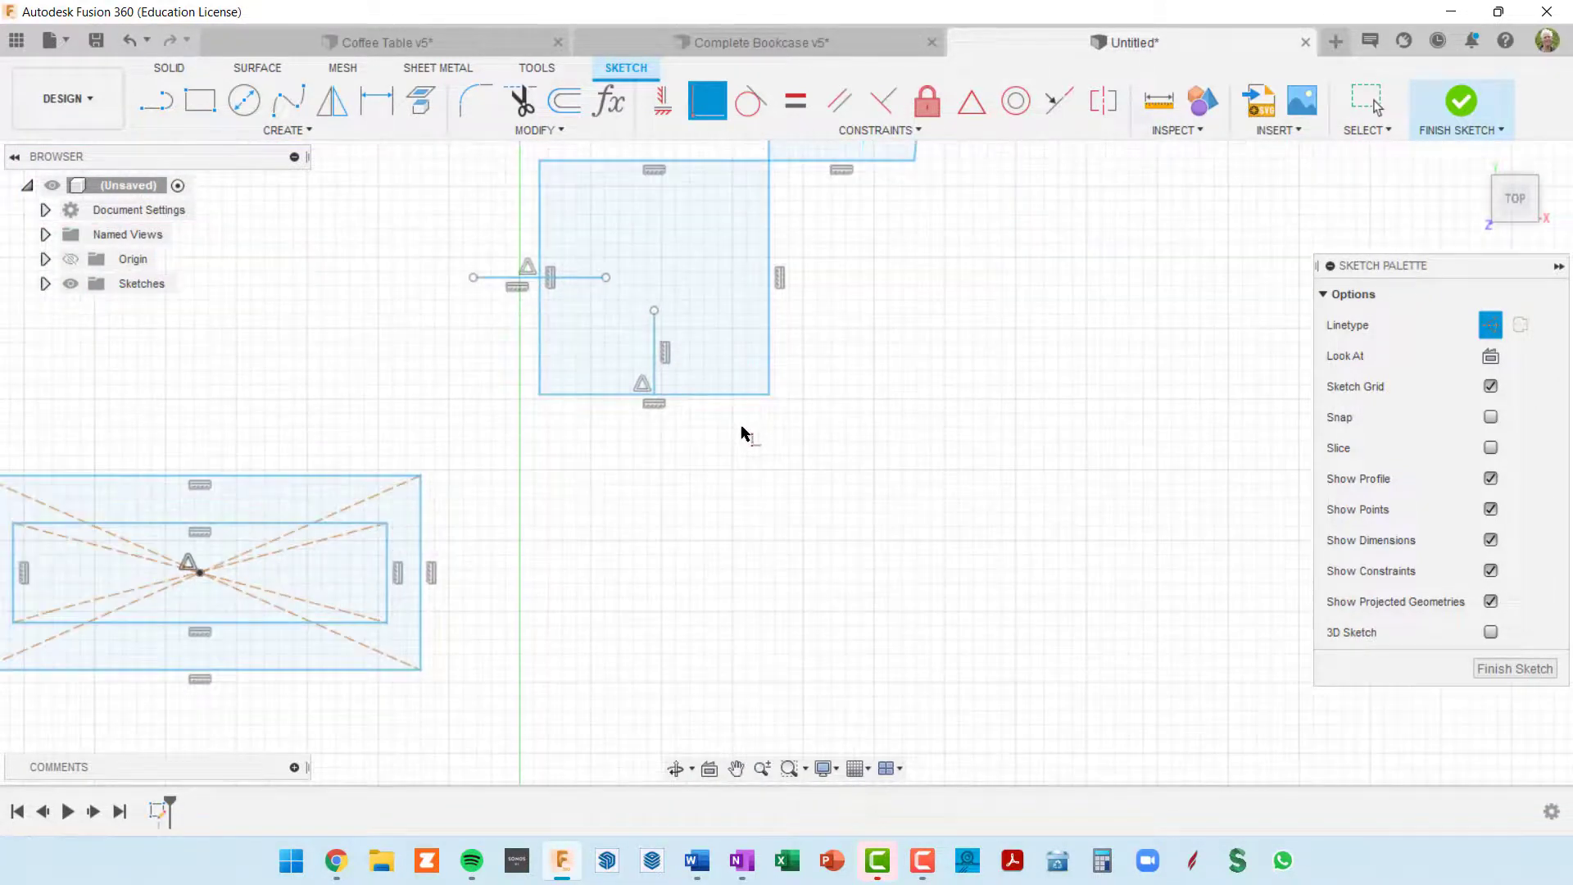
scroll(740, 428, "up", 1)
scroll(773, 390, "down", 3)
scroll(782, 344, "up", 1)
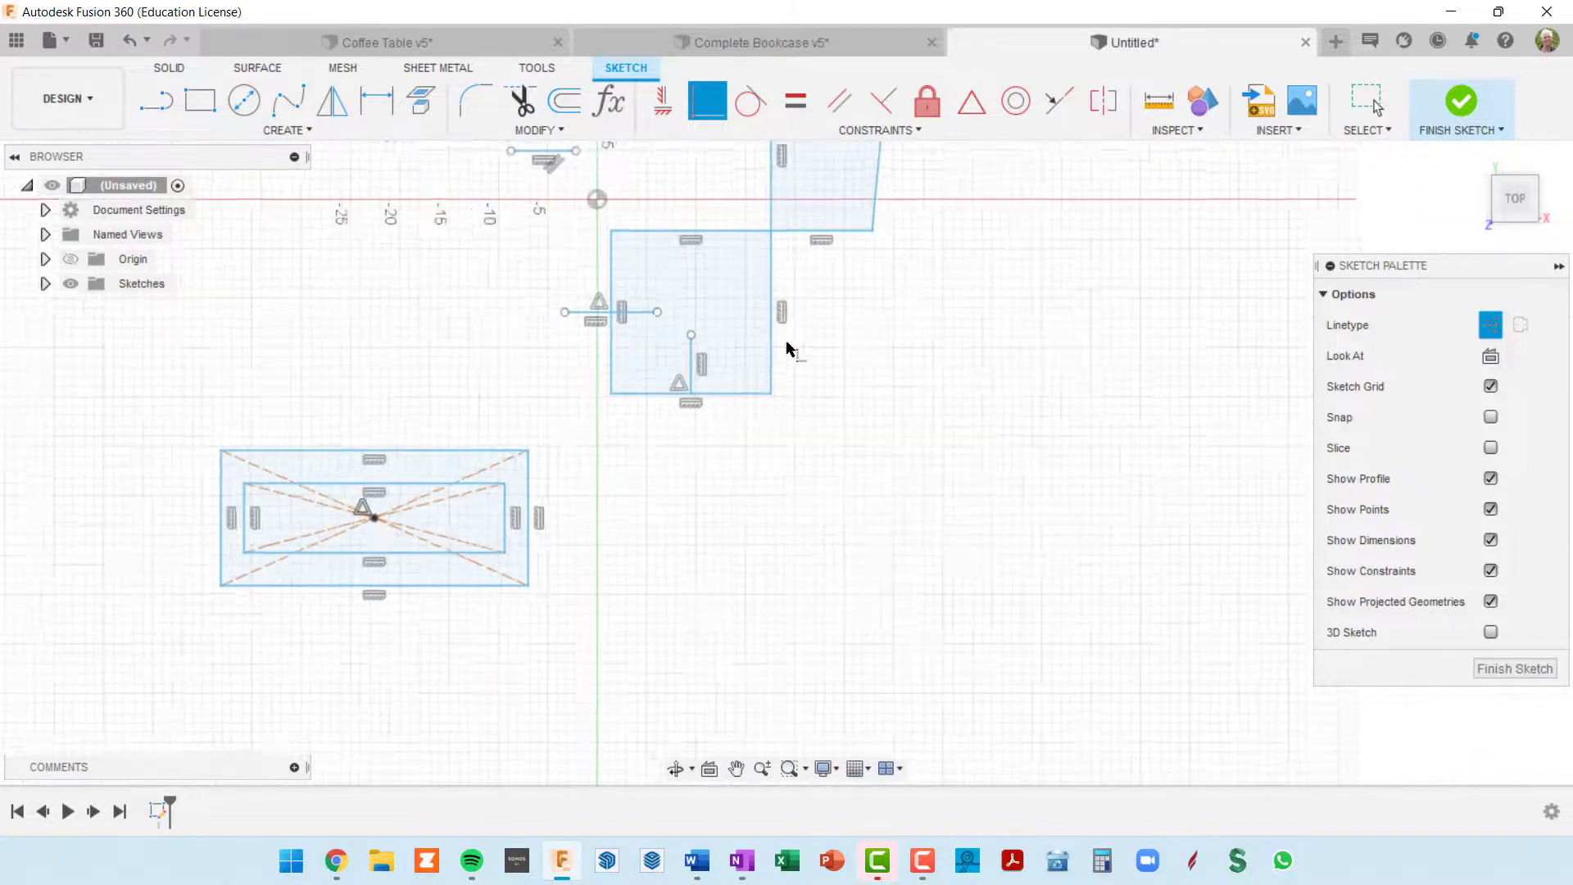
scroll(787, 348, "up", 2)
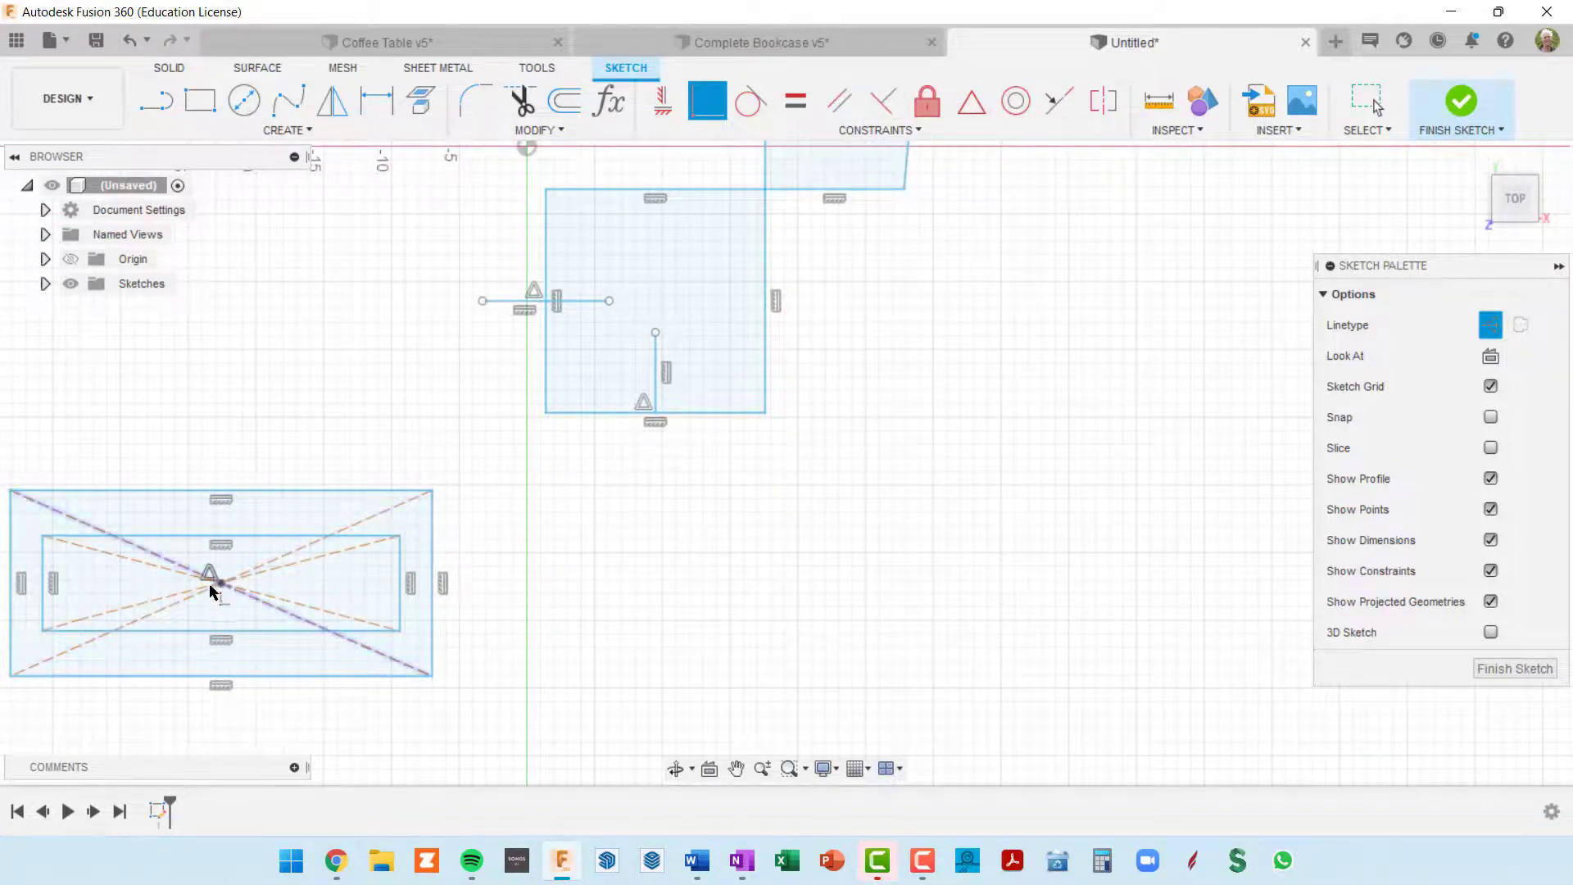
middle_click_drag(789, 396, 793, 501)
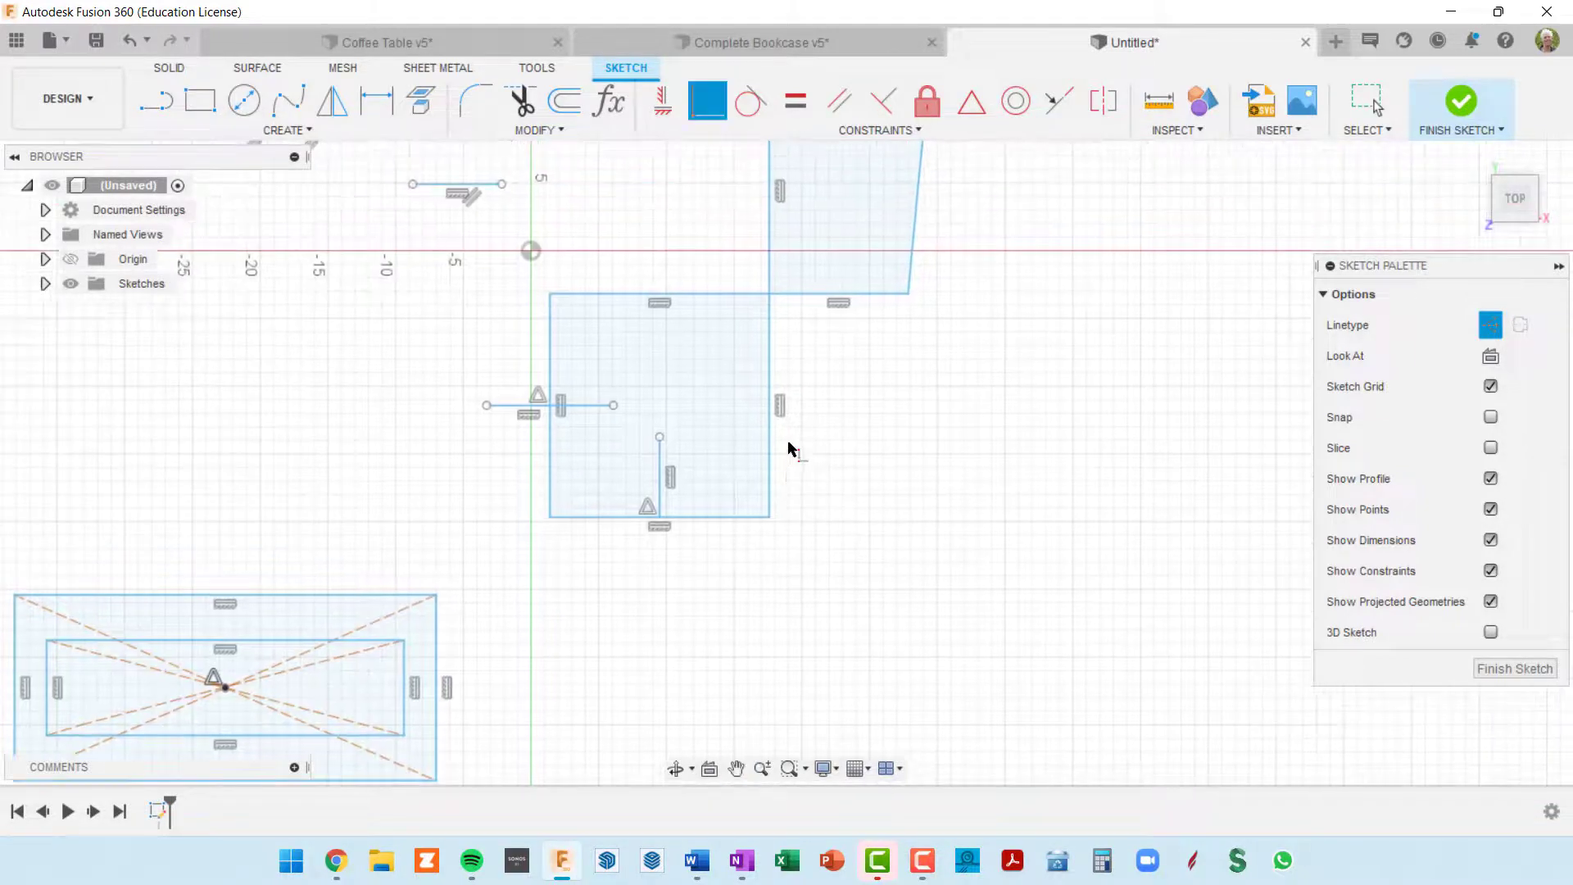
scroll(870, 485, "down", 2)
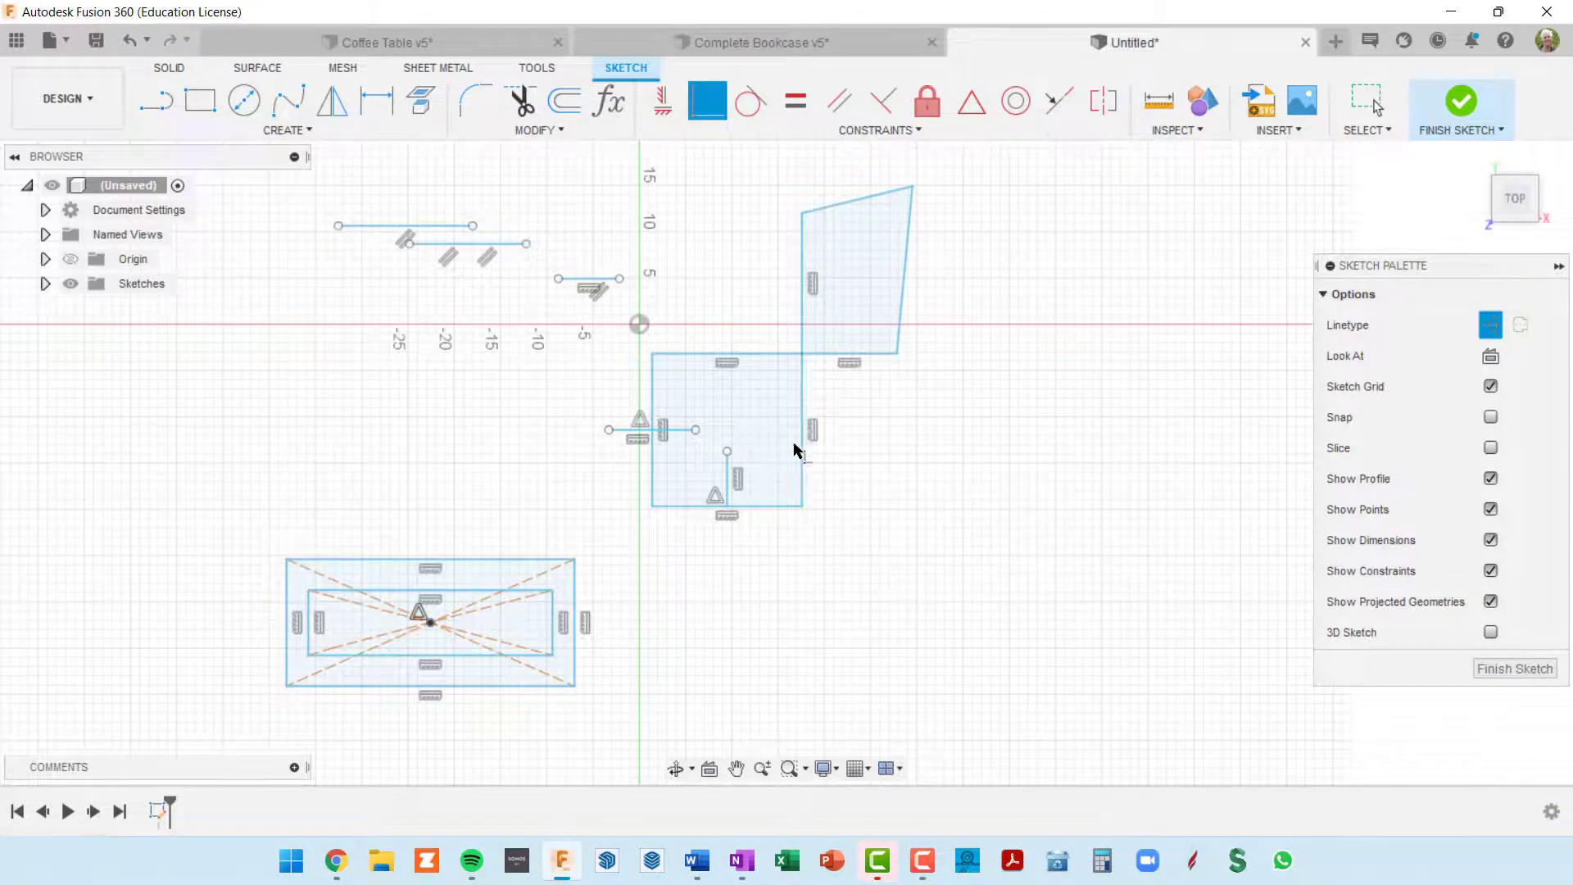
scroll(801, 444, "up", 2)
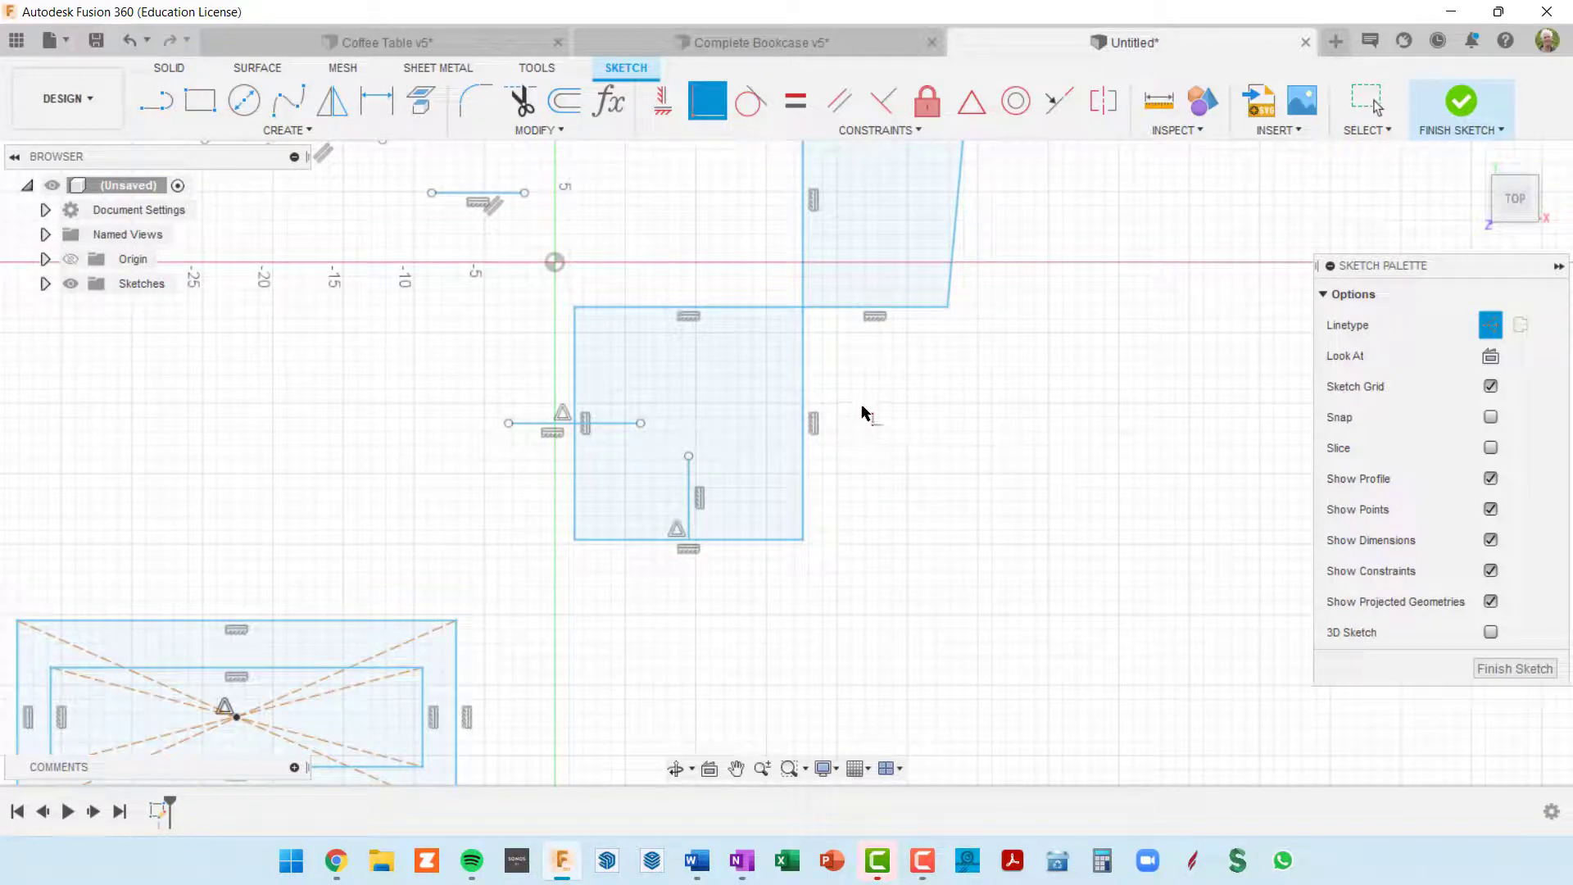
scroll(721, 196, "down", 3)
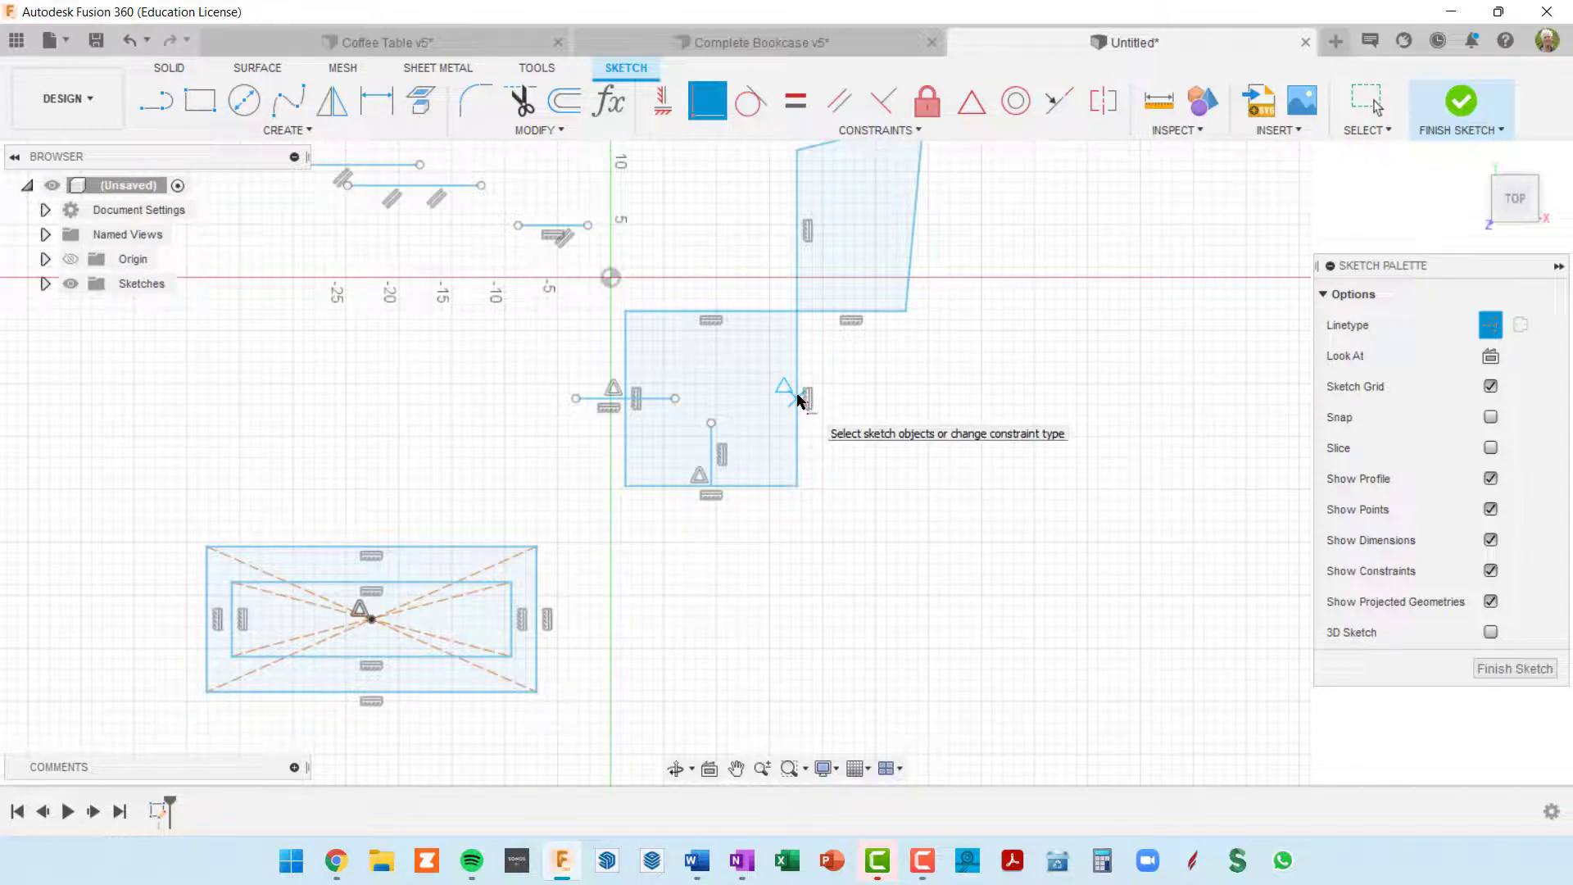
left_click(521, 229)
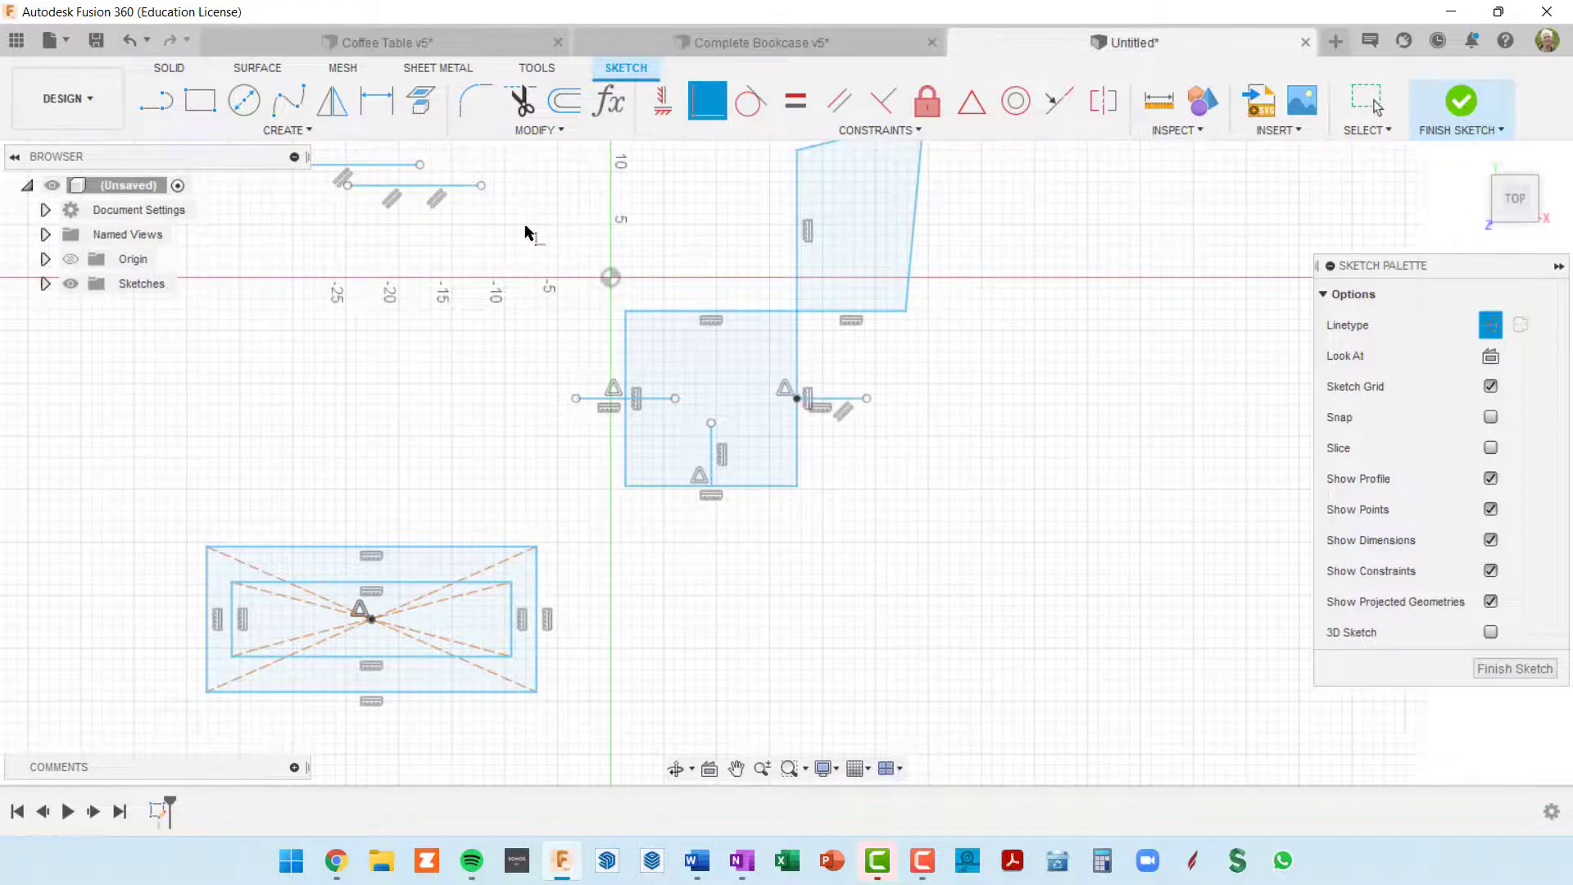
scroll(852, 449, "up", 3)
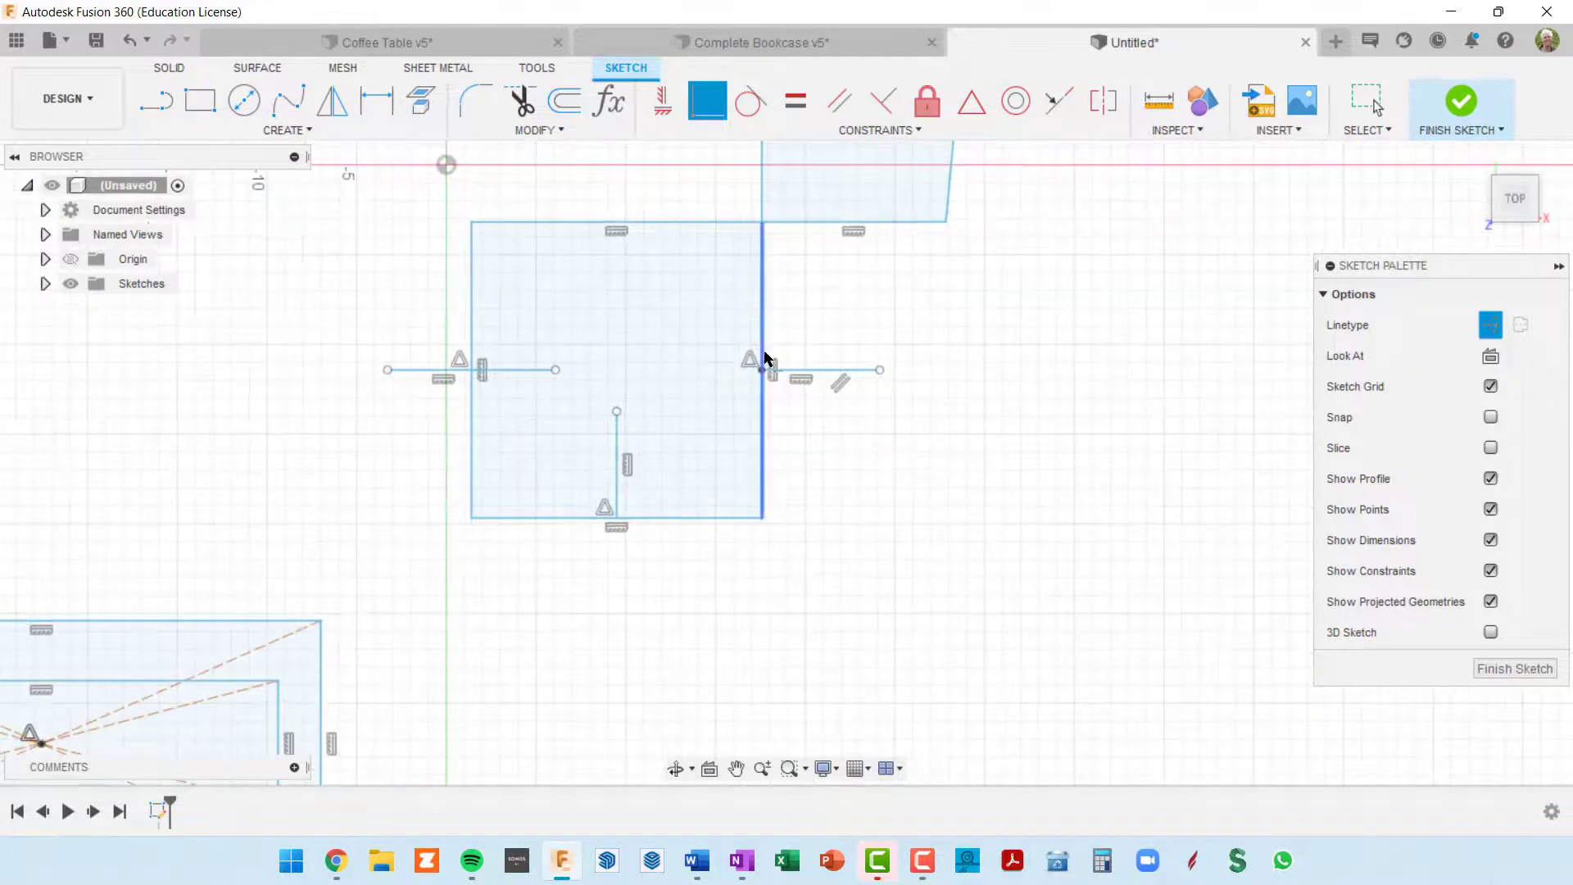
scroll(763, 382, "up", 3)
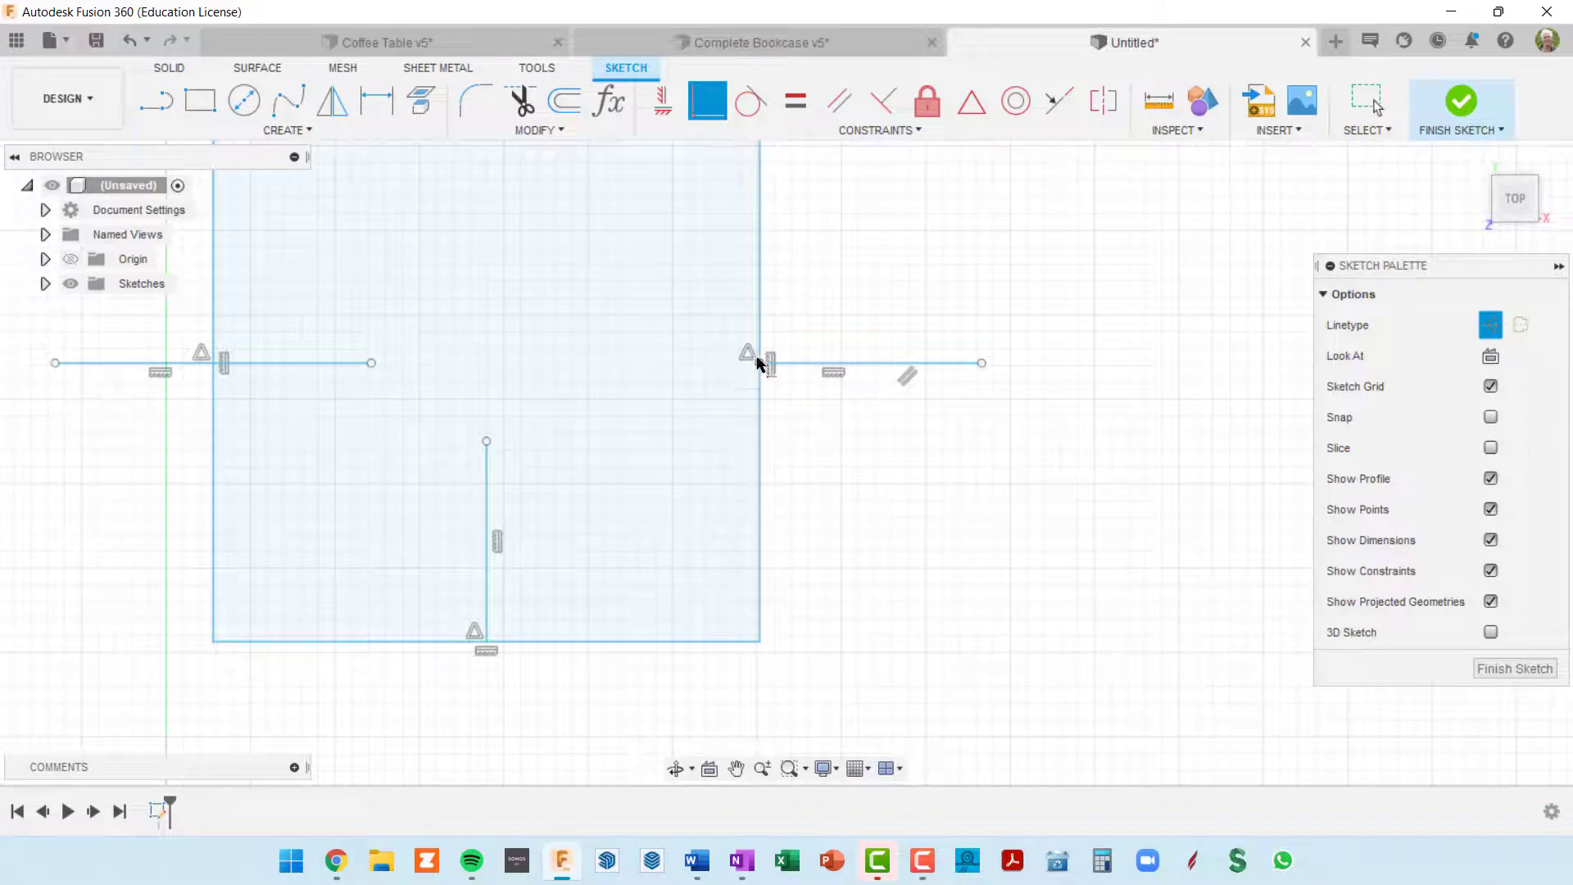
scroll(762, 367, "down", 3)
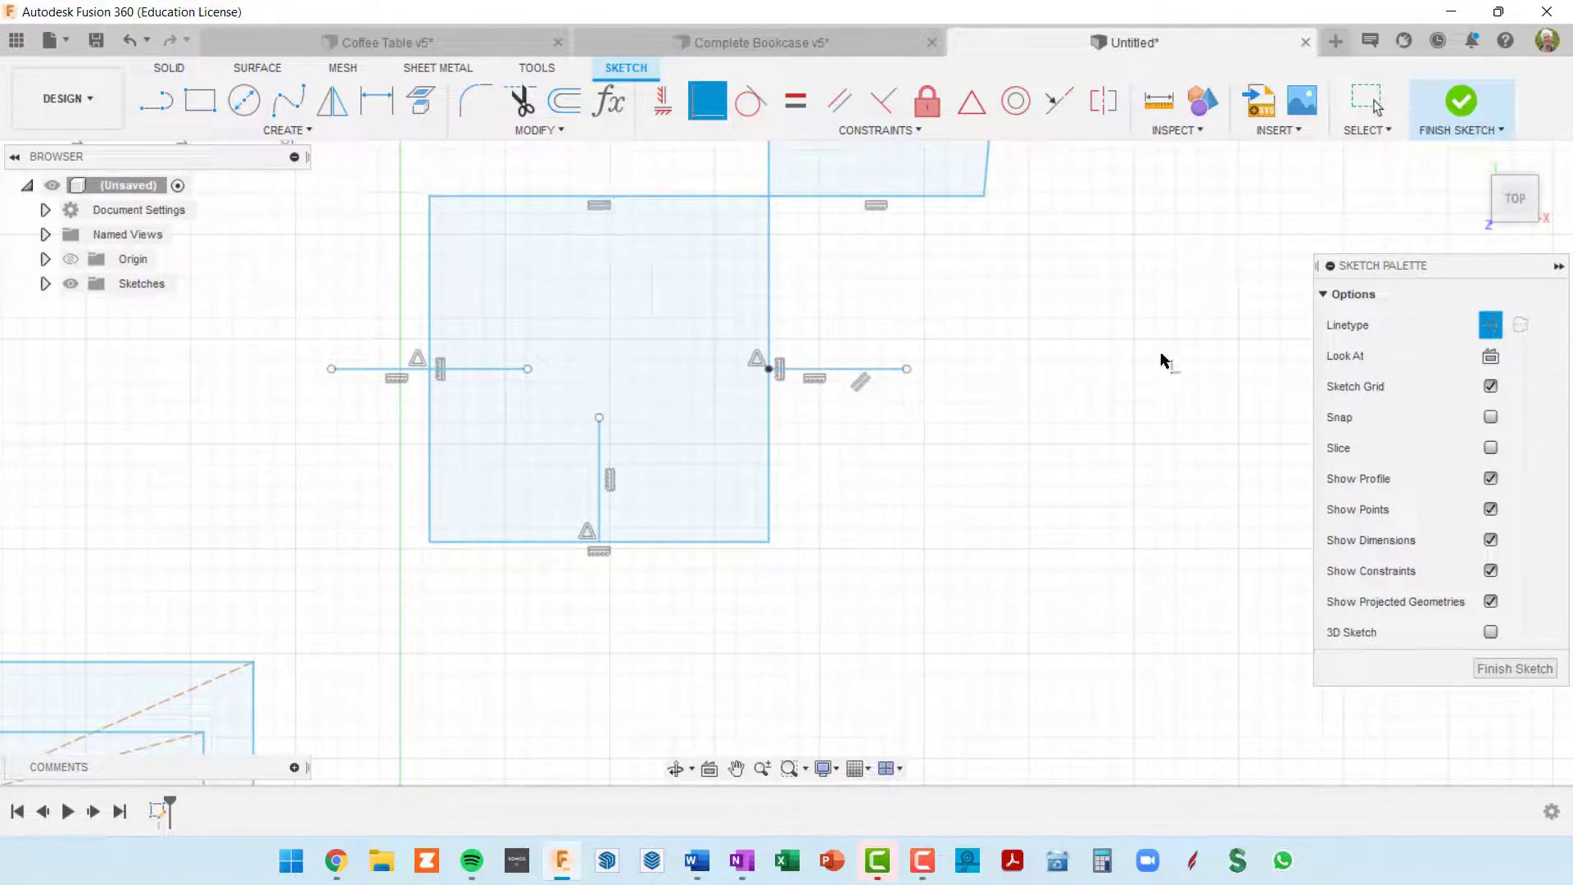
Step: Draw a centre-diameter circle about 23 inches across in the empty area beside the square and convert it from construction to normal linetype
scroll(1163, 365, "down", 3)
mouse_move(1057, 369)
middle_mouse_down()
mouse_move(934, 386)
mouse_move(899, 360)
mouse_move(823, 352)
middle_mouse_up()
scroll(934, 386, "down", 3)
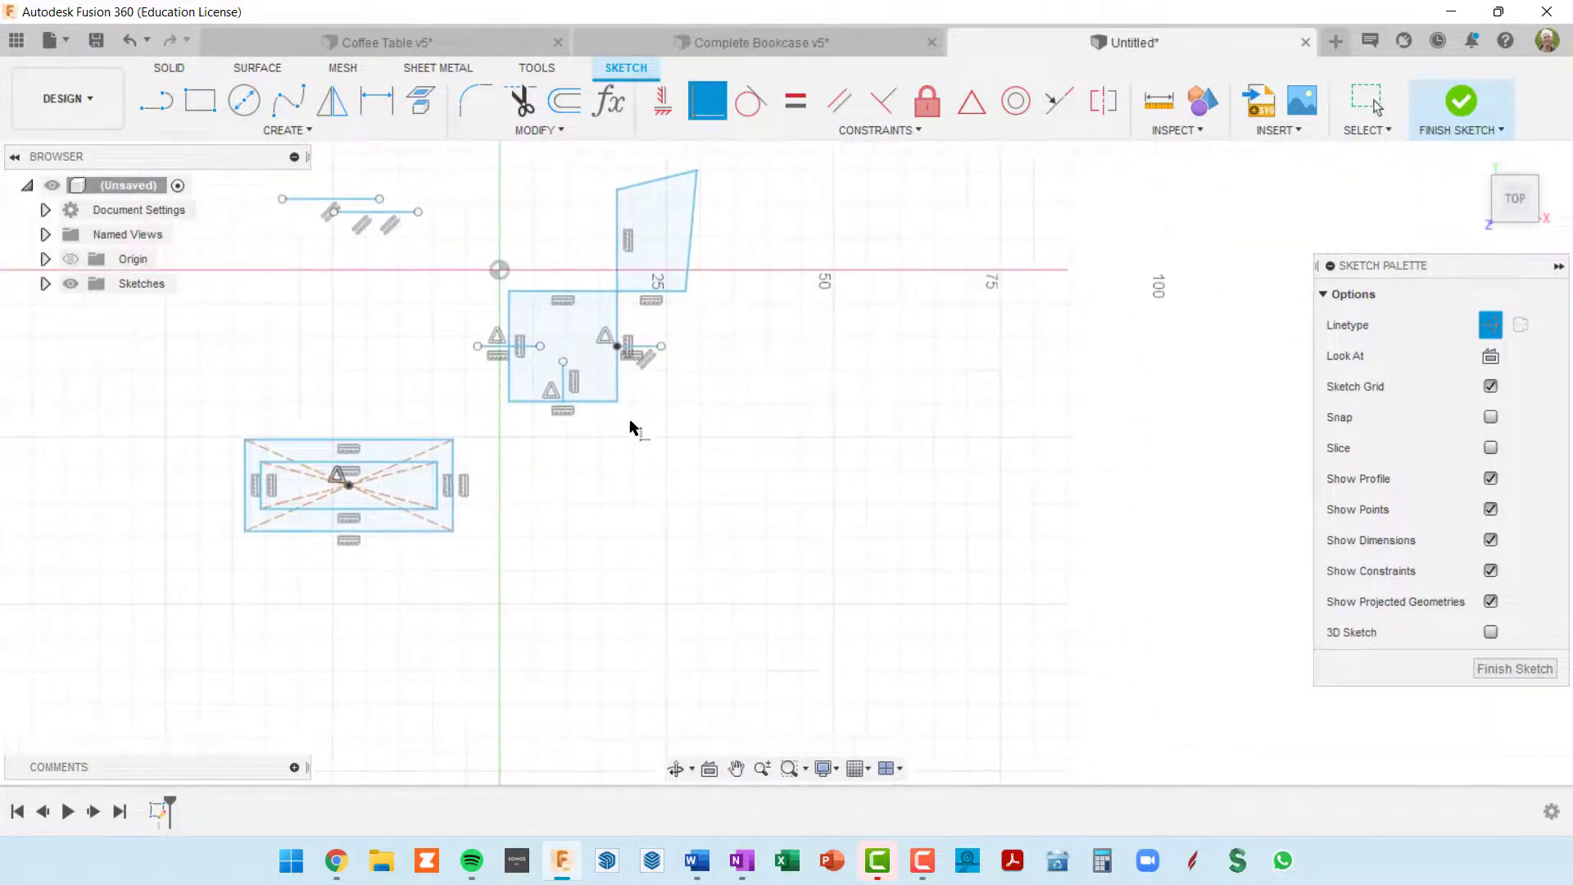
left_click(244, 101)
left_click(901, 419)
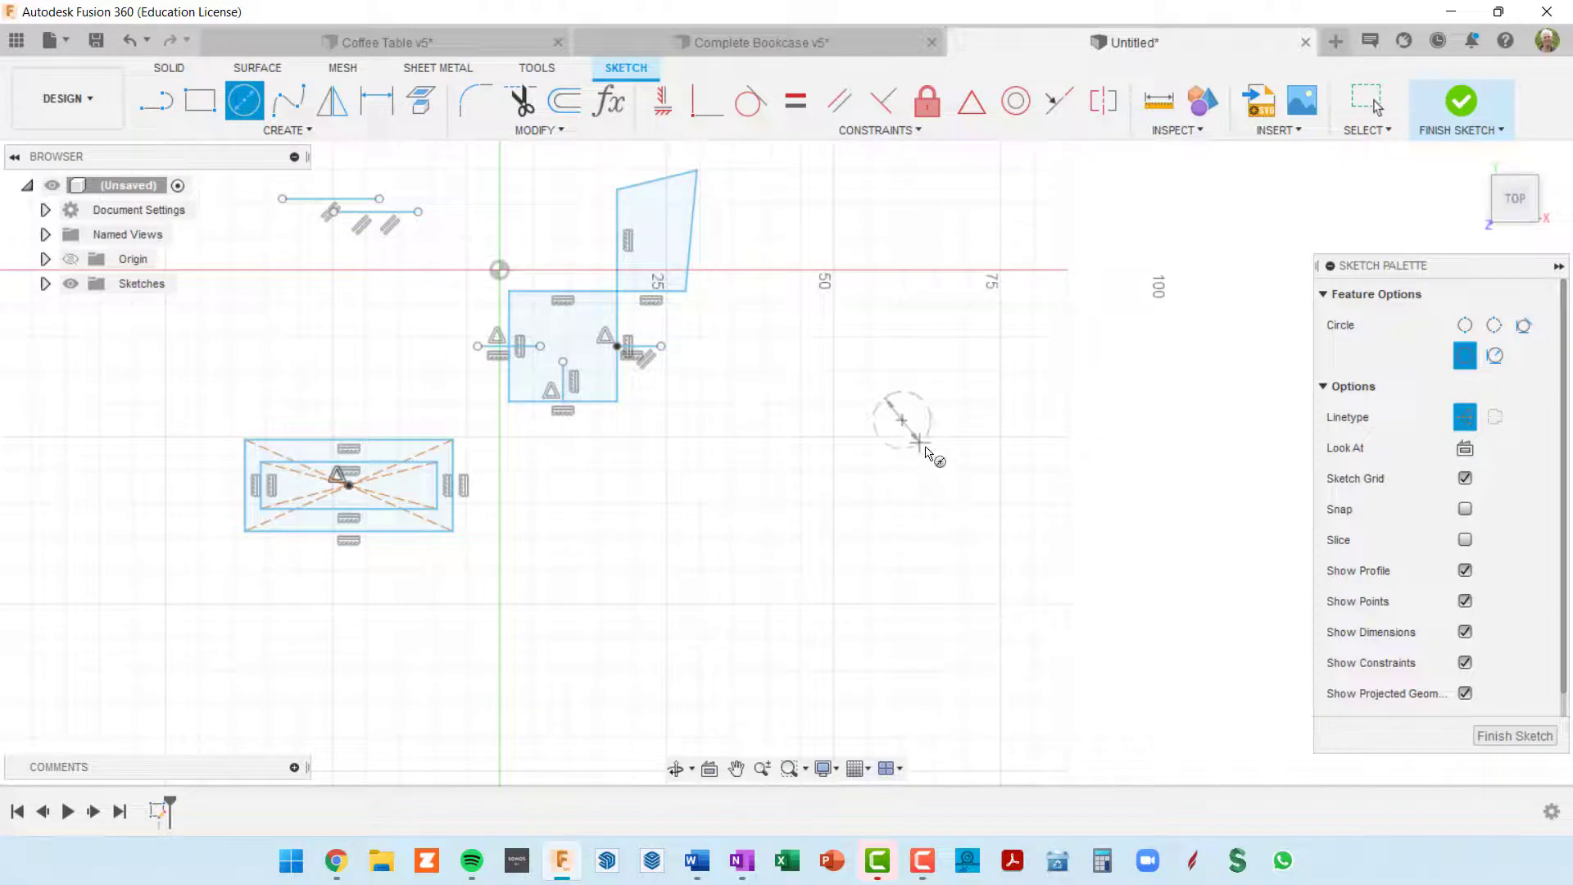
left_click(958, 478)
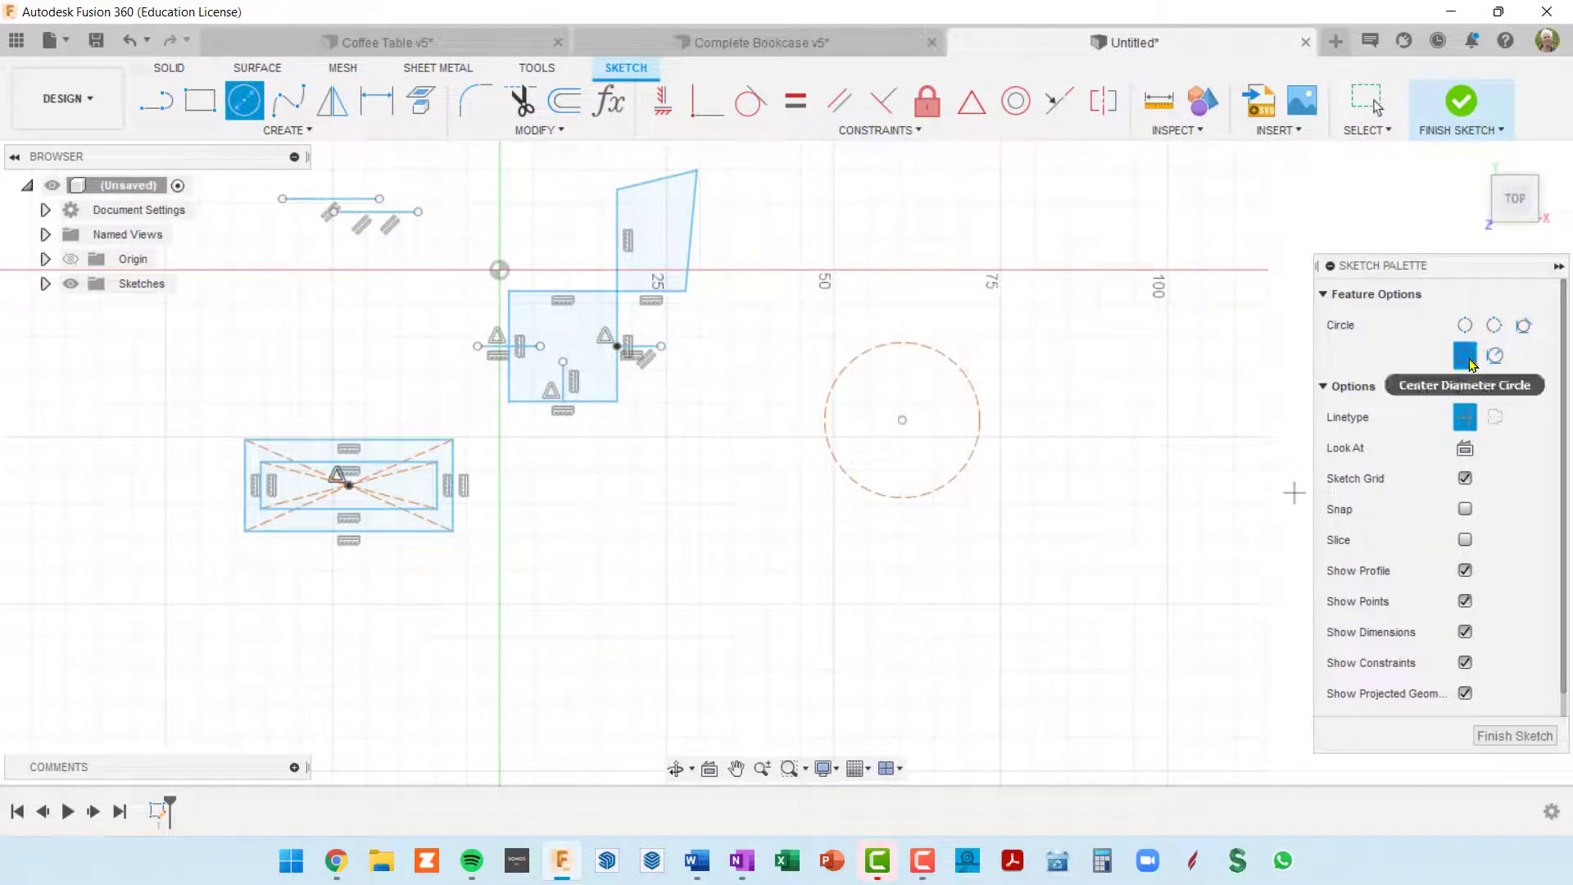
key("Escape")
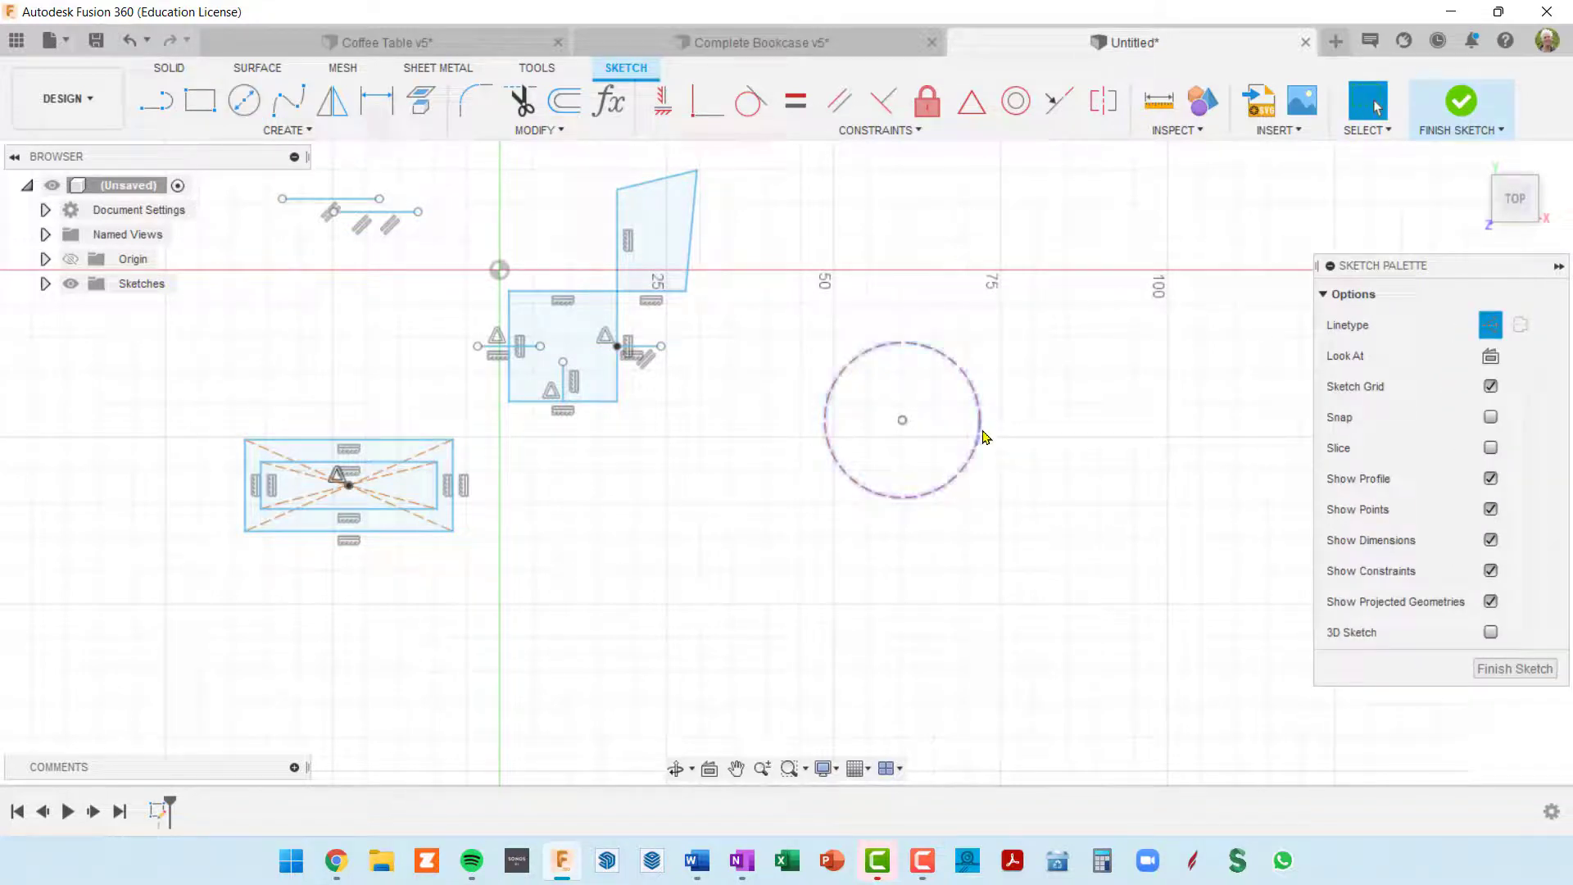
left_click(982, 437)
key("Escape")
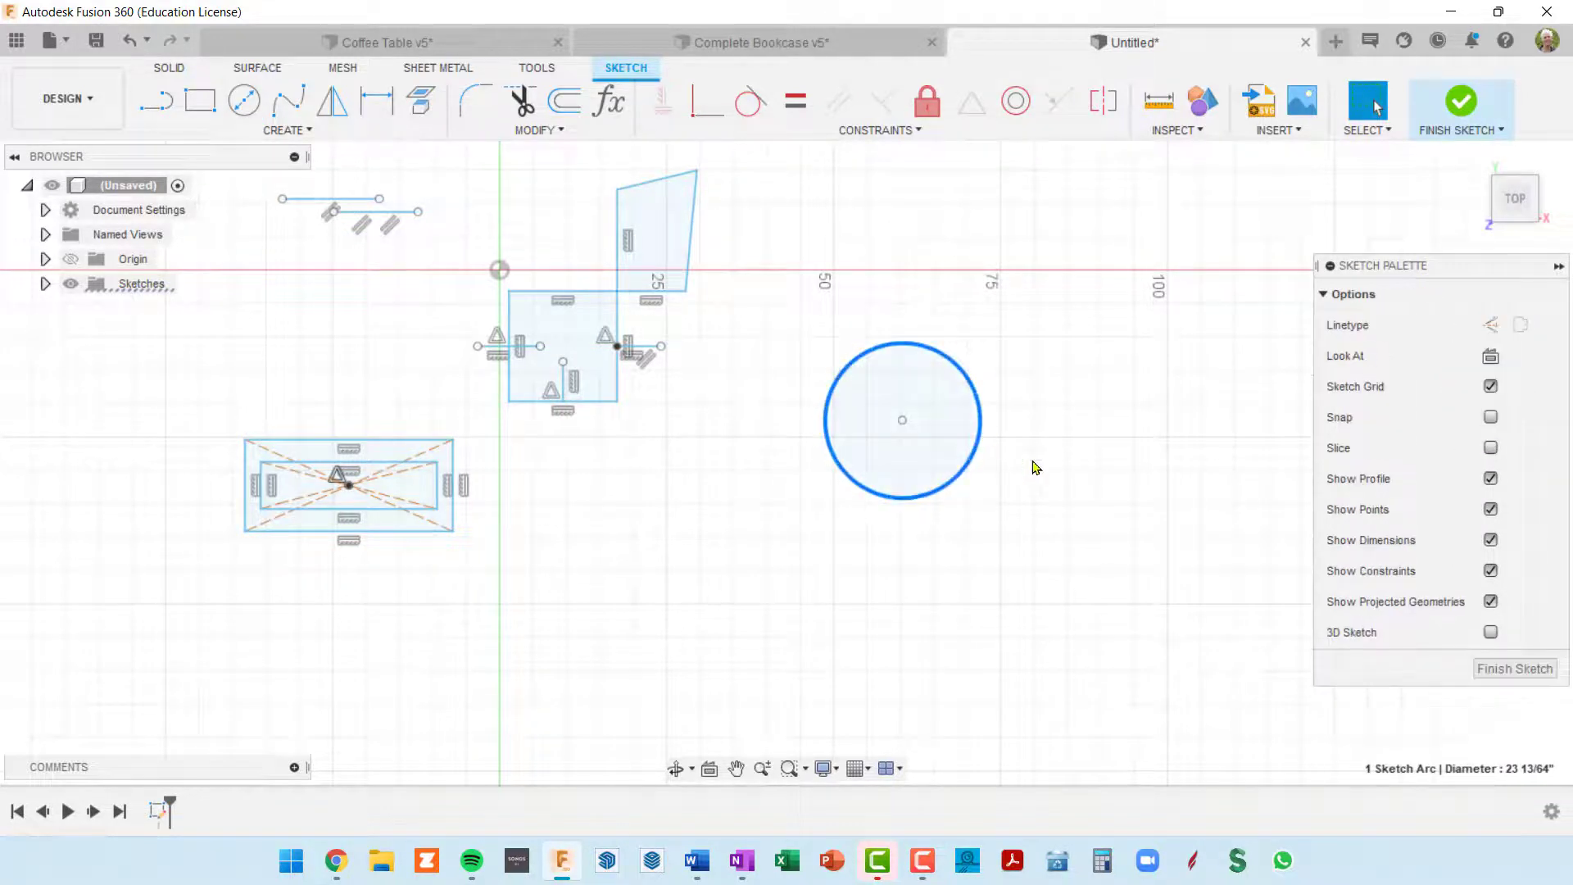
Step: Draw a slanted line about 41 inches long beside the circle without touching it, and convert it from construction to normal linetype
scroll(1047, 501, "up", 3)
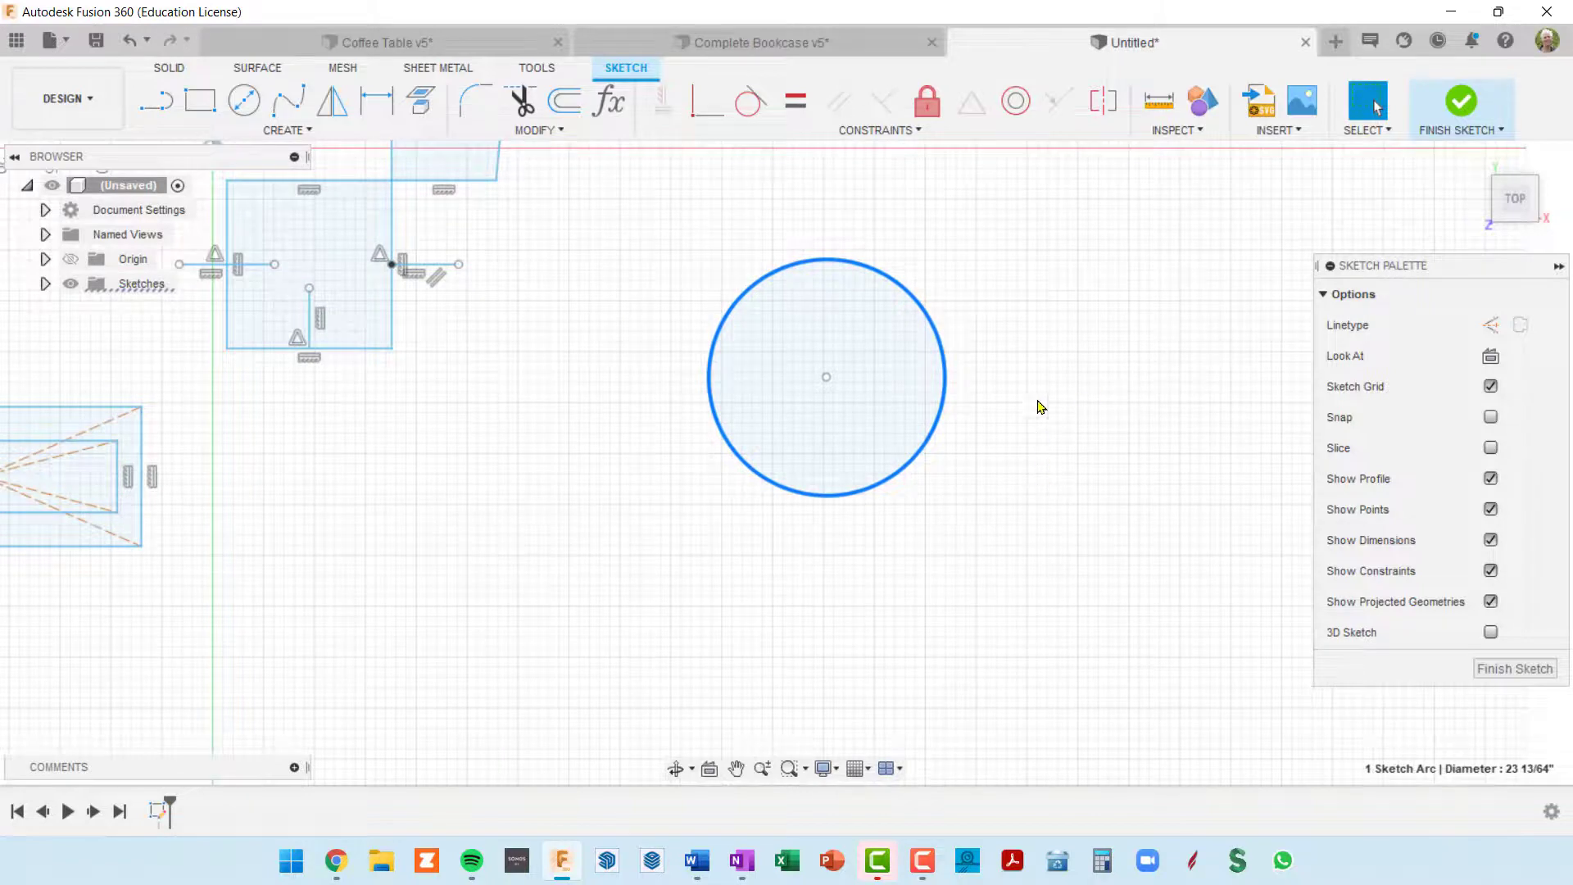
scroll(696, 430, "down", 2)
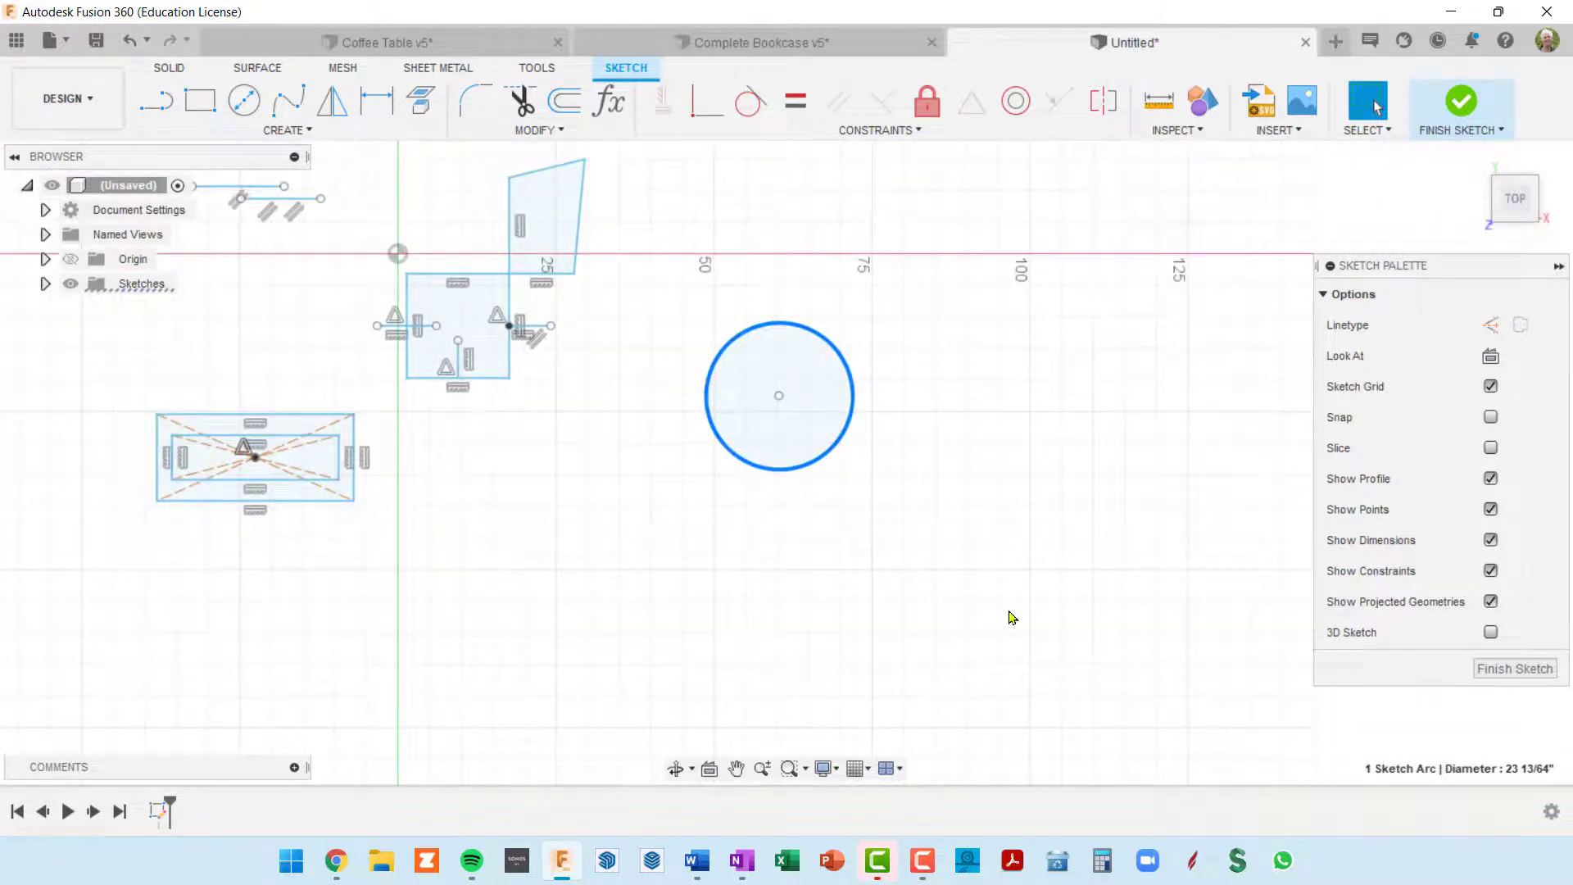
key("l")
left_click(838, 554)
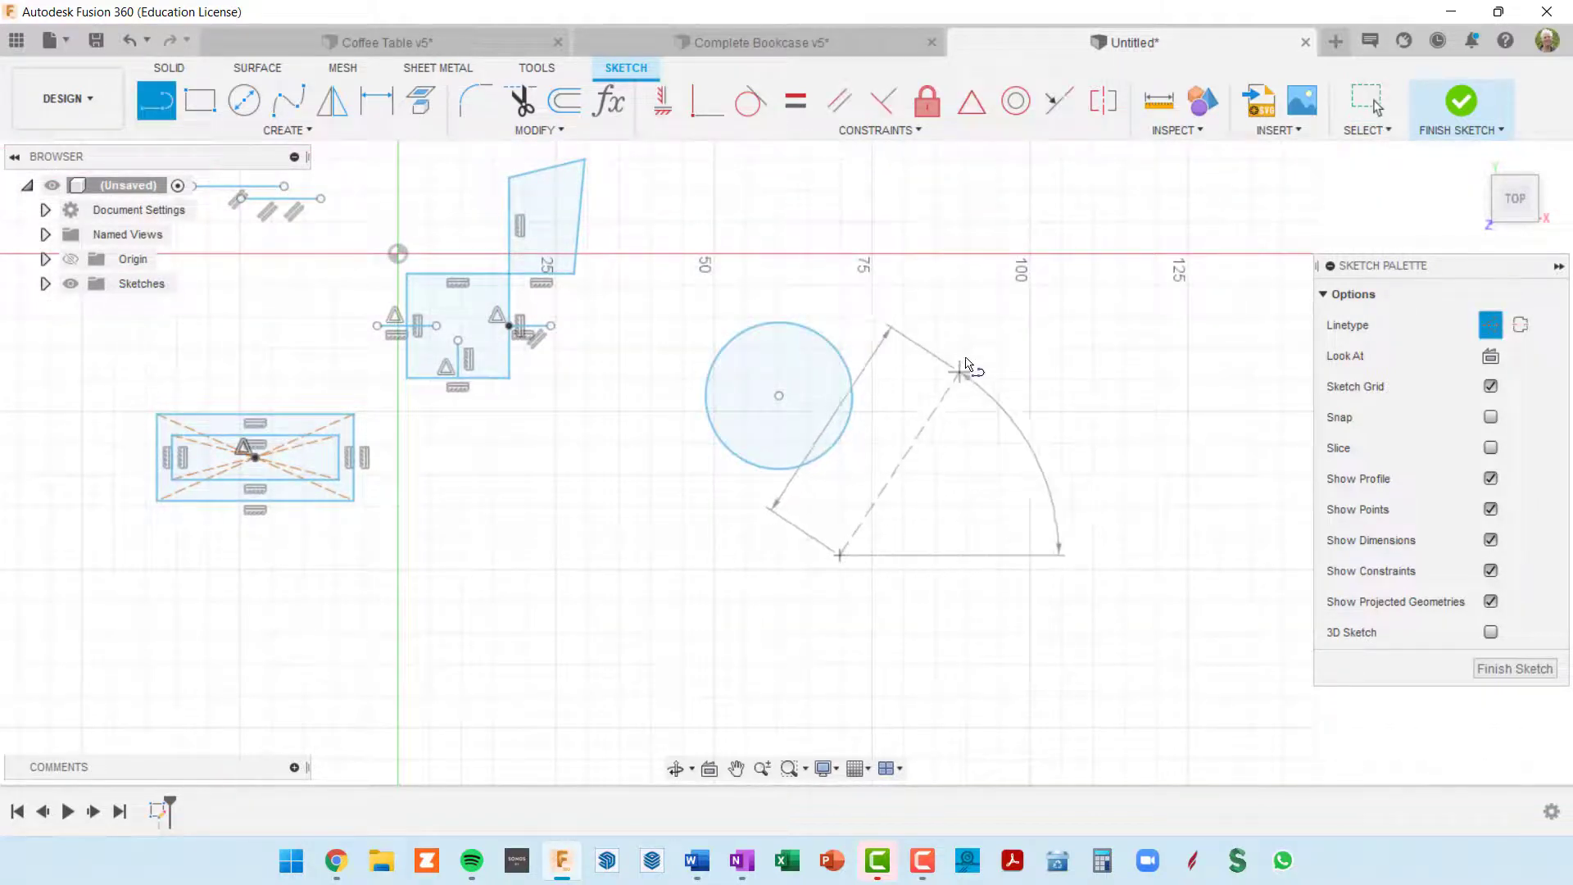
left_click(984, 338)
key("Escape")
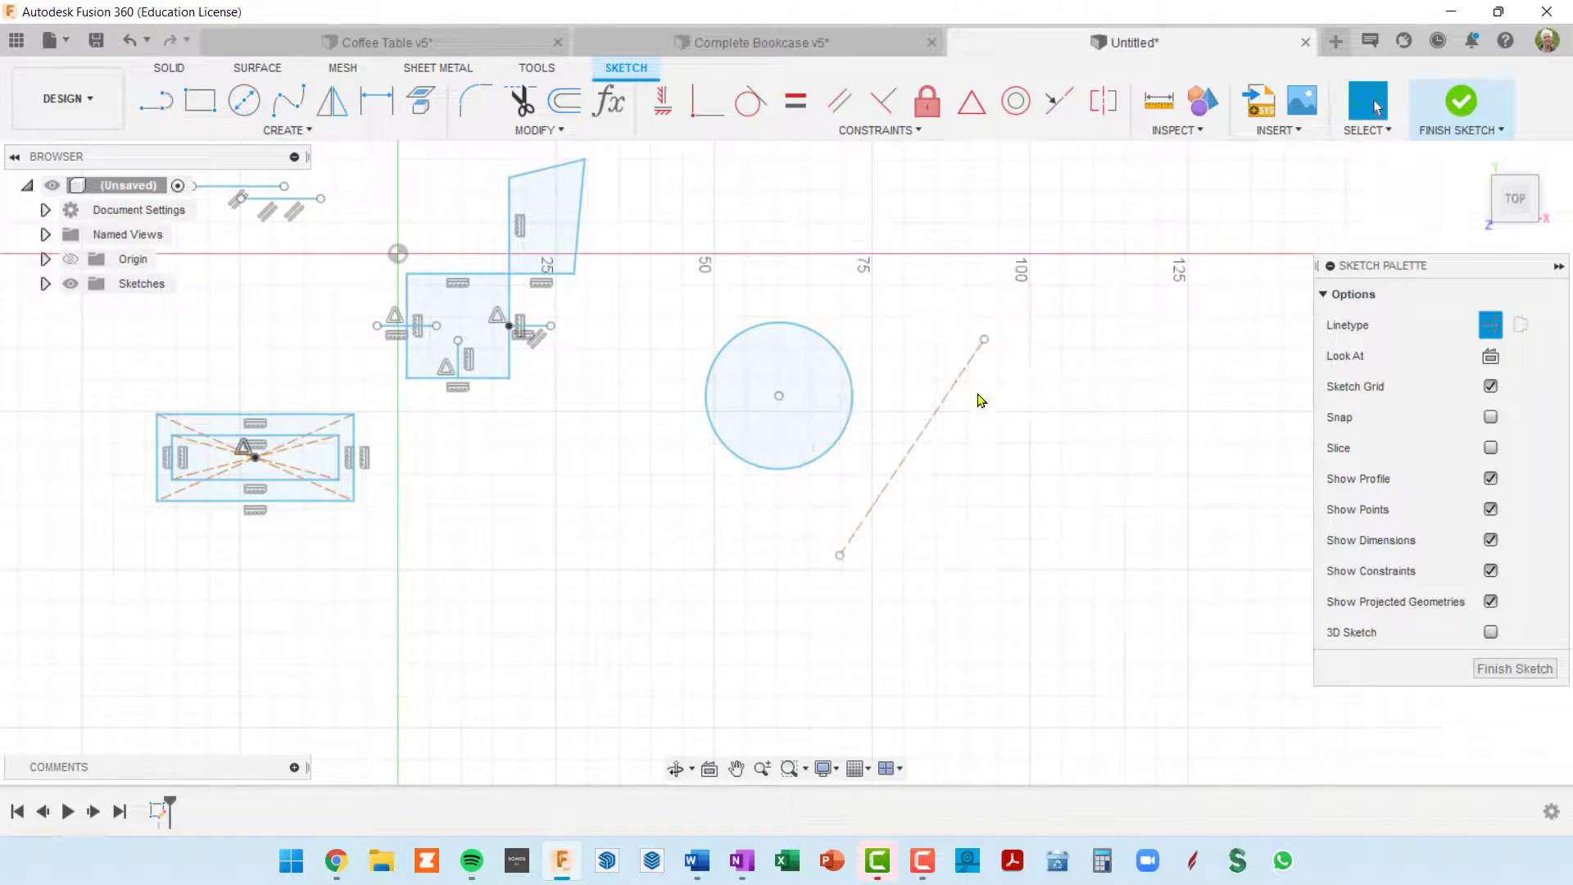
left_click(1492, 327)
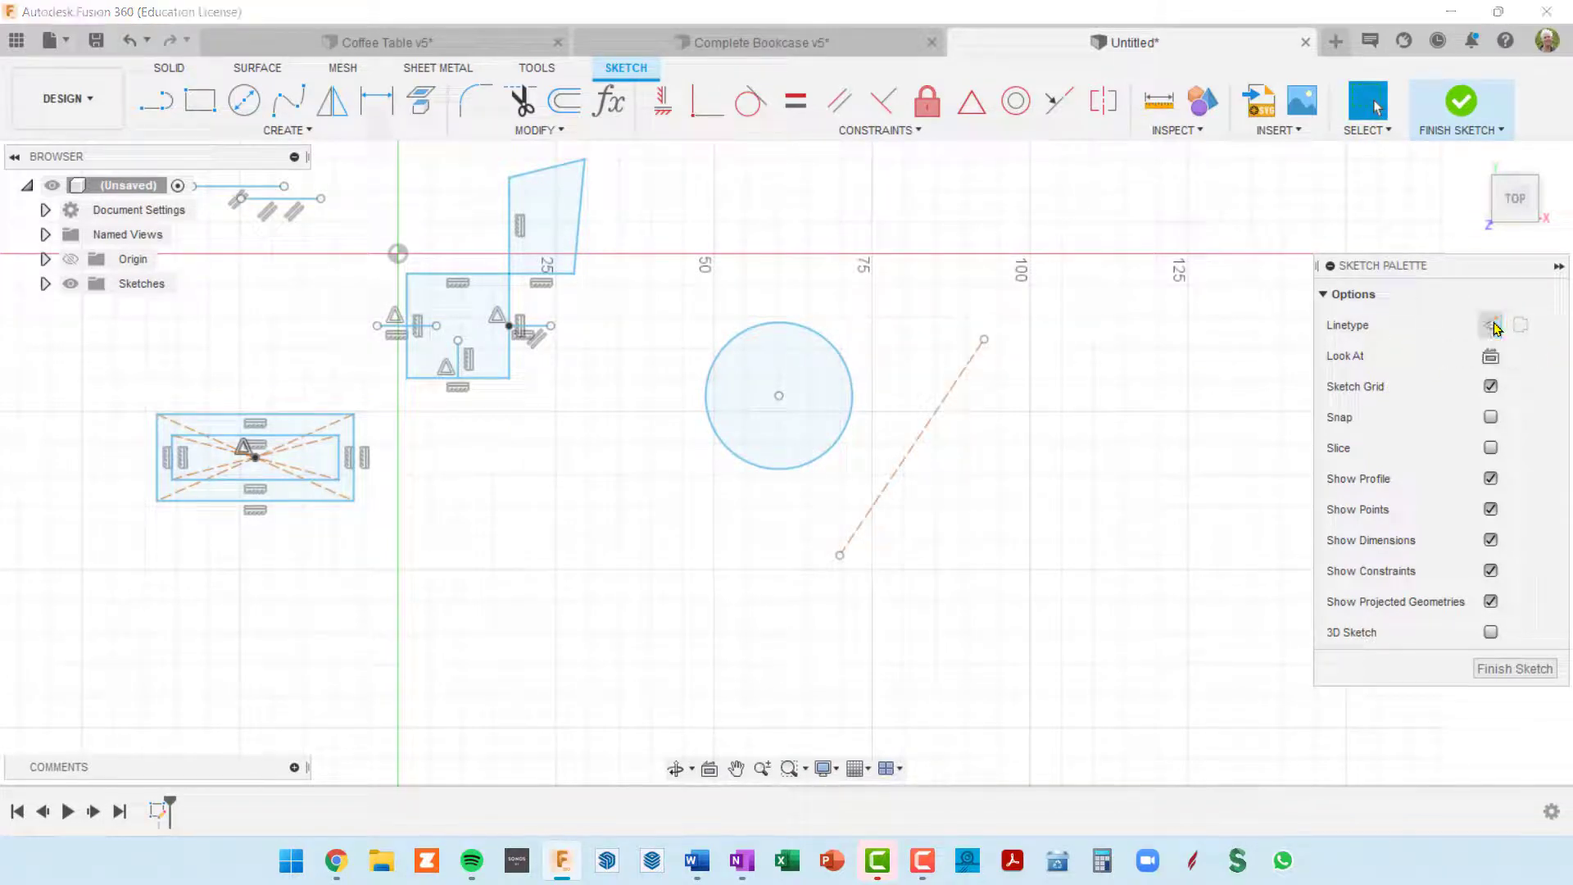
left_click(931, 427)
key("x")
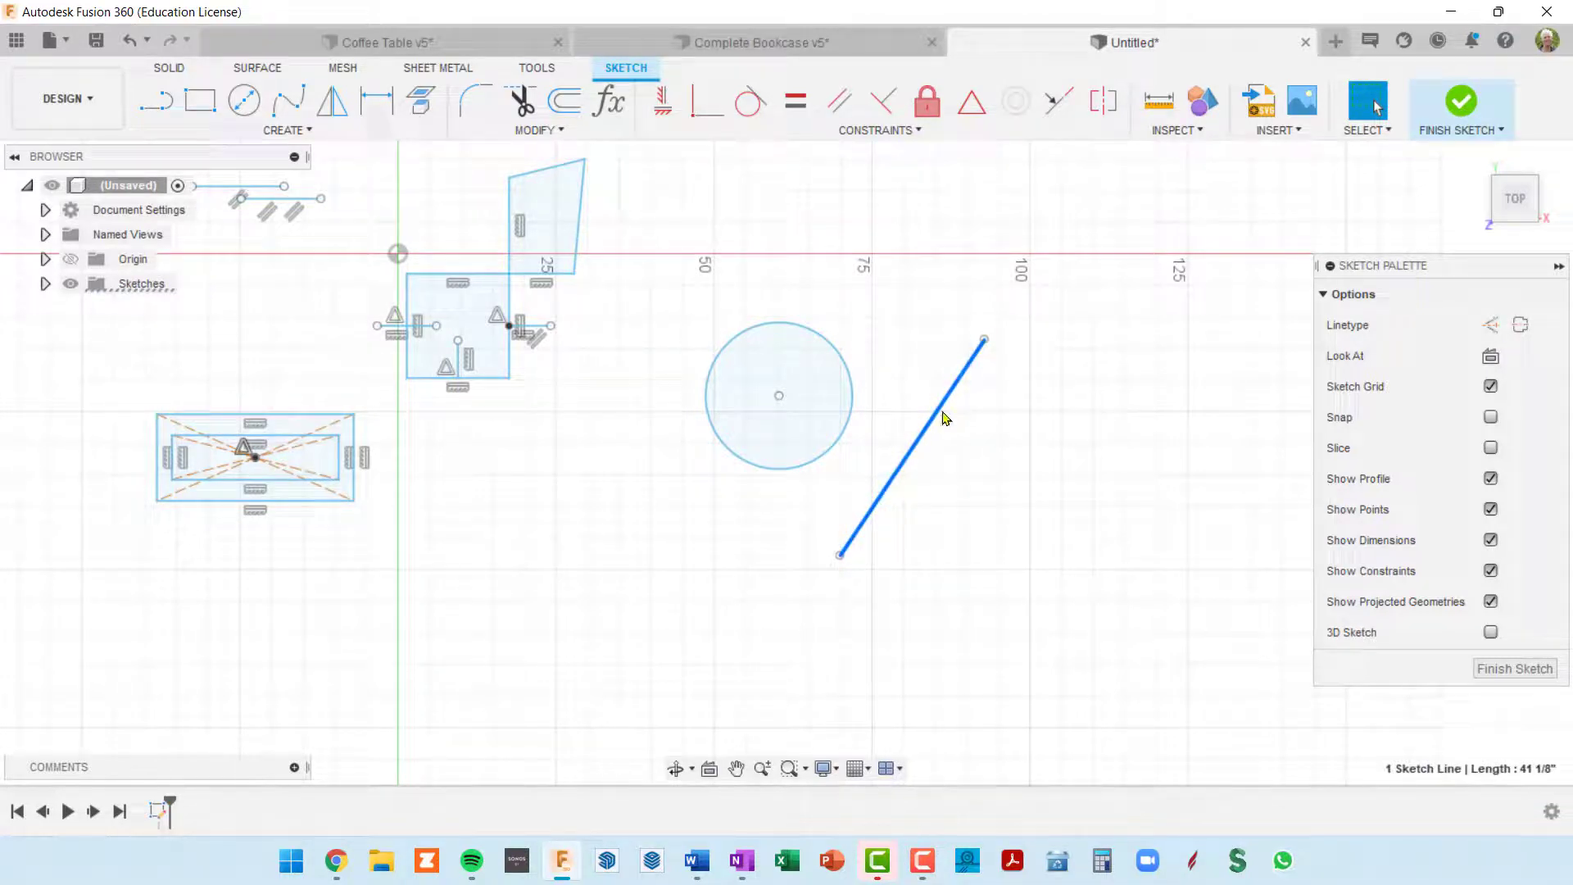
Step: Apply a Tangent constraint between the slanted line and the circle
scroll(934, 430, "up", 3)
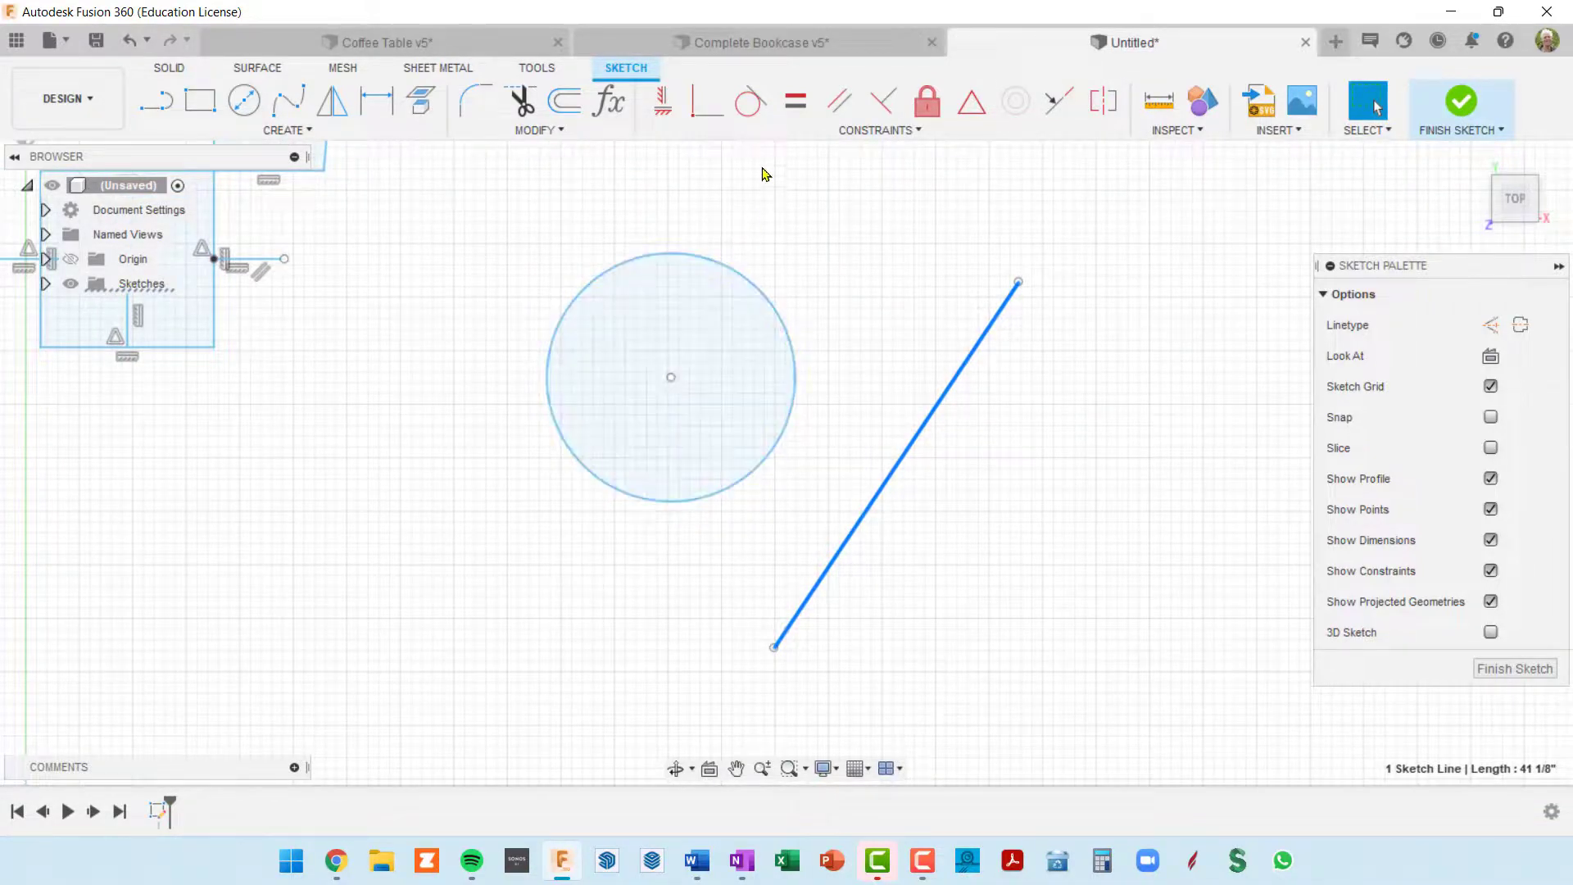
left_click(750, 101)
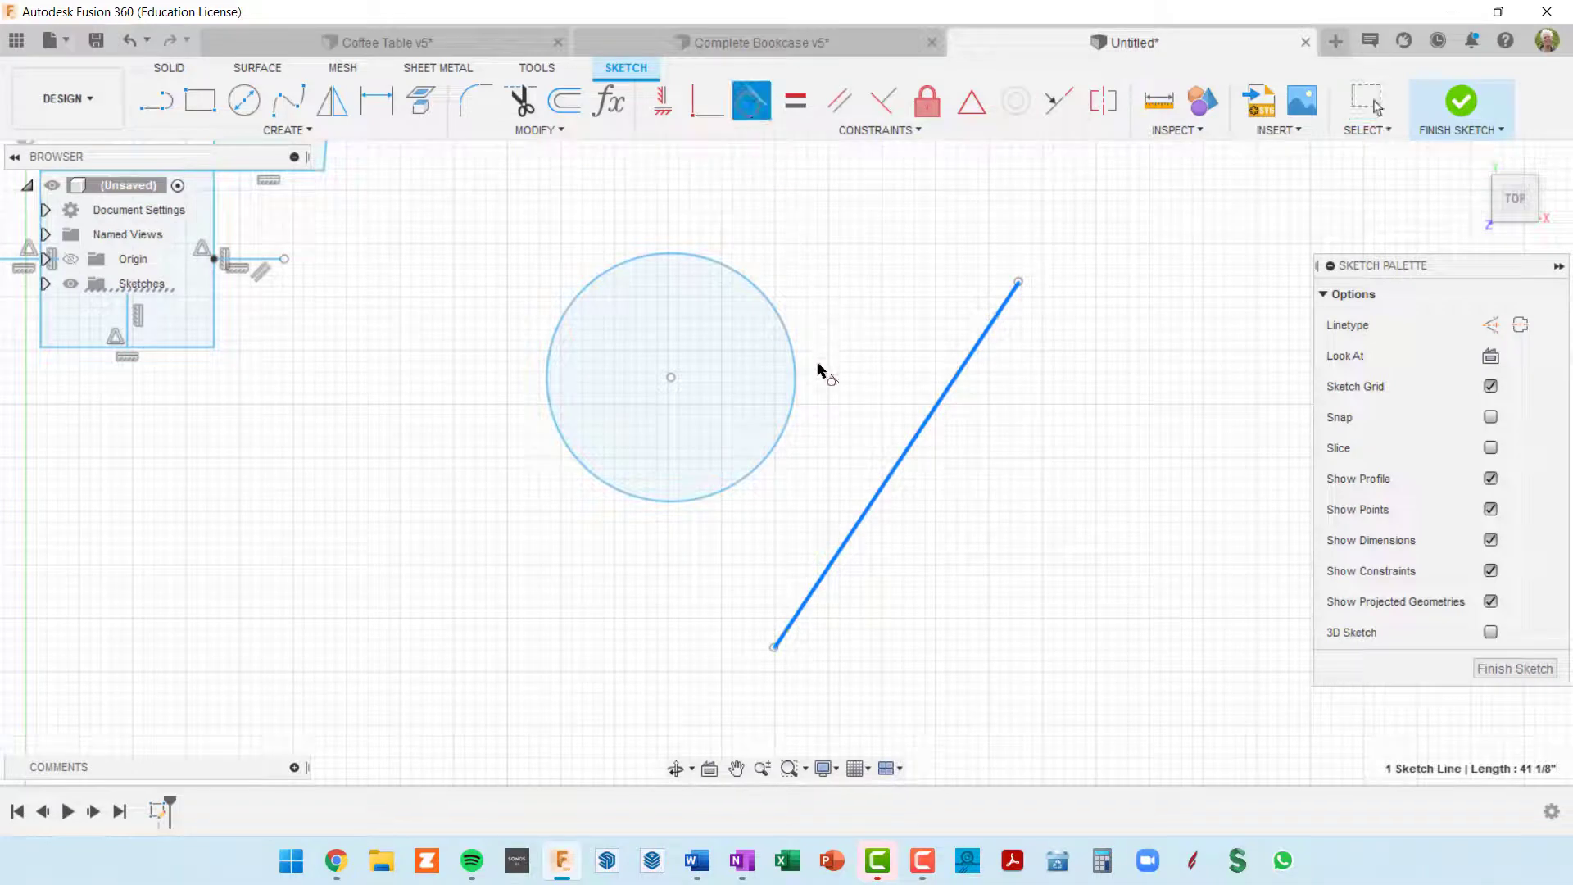
left_click(787, 443)
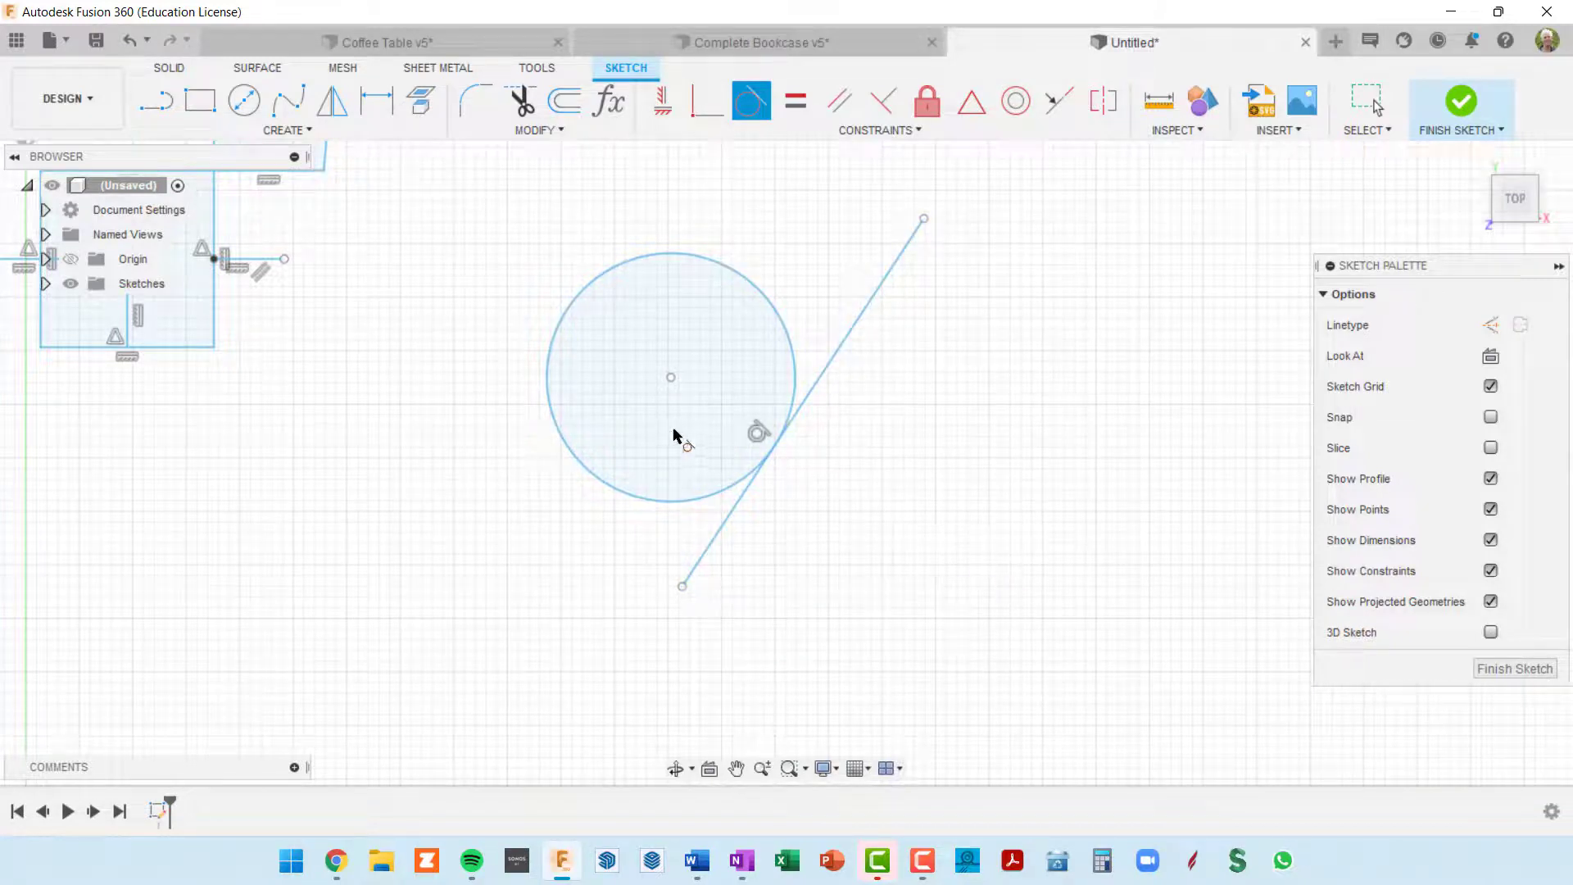
scroll(864, 524, "down", 2)
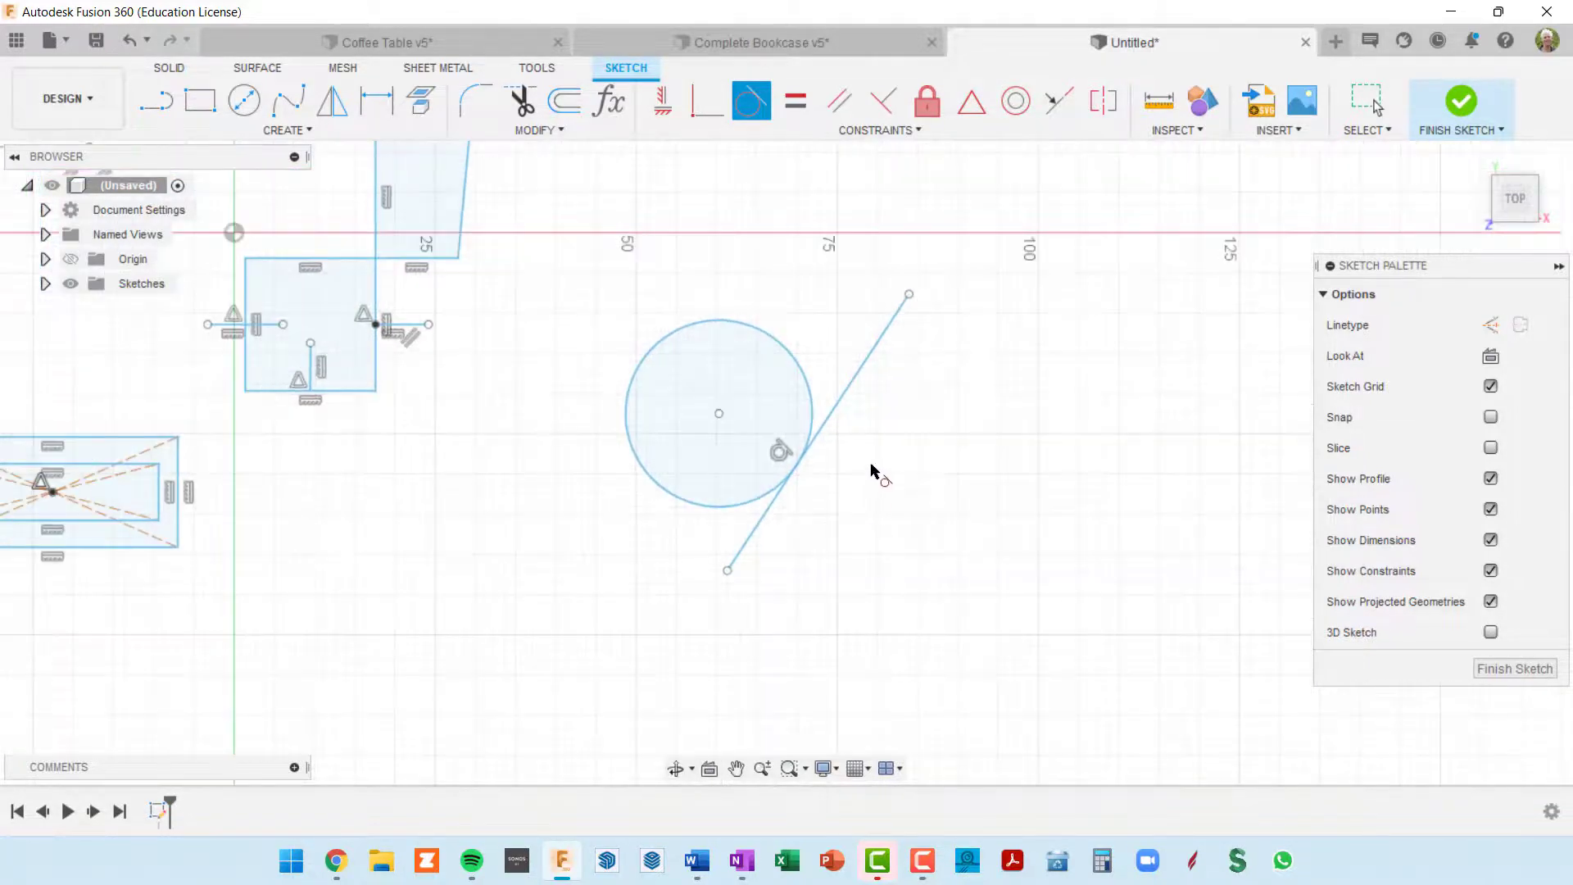
key("Escape")
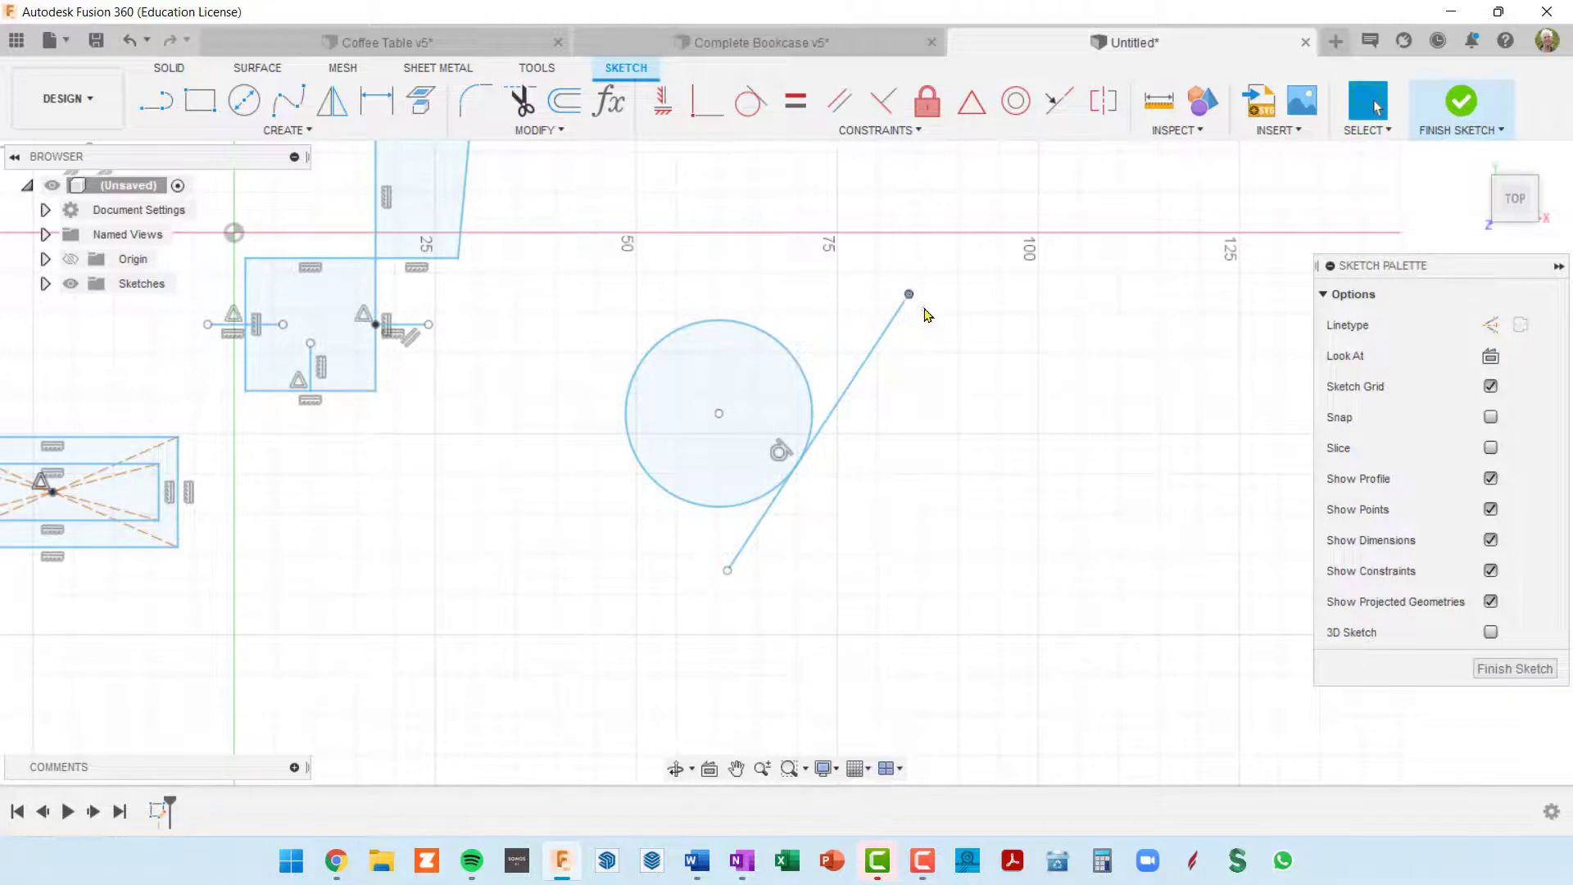
Step: Move the upper endpoint of the tangent line several times to test how the line and circle respond to the Tangent constraint
mouse_move(925, 314)
left_mouse_down()
mouse_move(967, 368)
mouse_move(819, 295)
mouse_move(976, 414)
mouse_move(843, 309)
mouse_move(771, 306)
mouse_move(712, 327)
mouse_move(751, 319)
mouse_move(843, 348)
mouse_move(986, 442)
mouse_move(842, 217)
mouse_move(815, 231)
mouse_move(895, 256)
mouse_move(958, 342)
mouse_move(912, 260)
mouse_move(883, 252)
left_mouse_up()
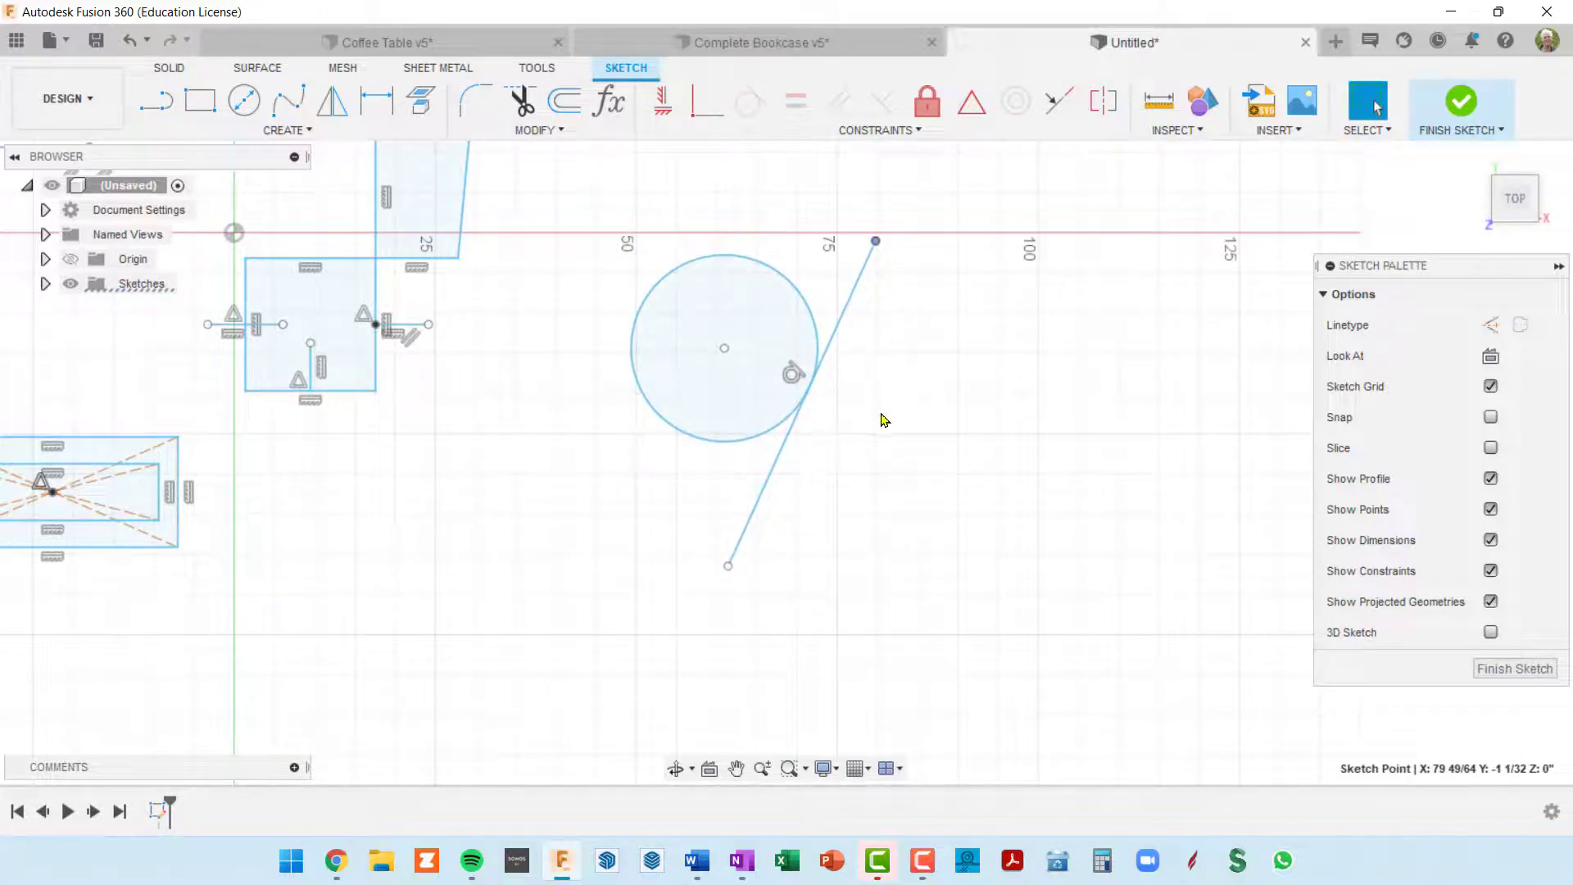
scroll(817, 418, "up", 2)
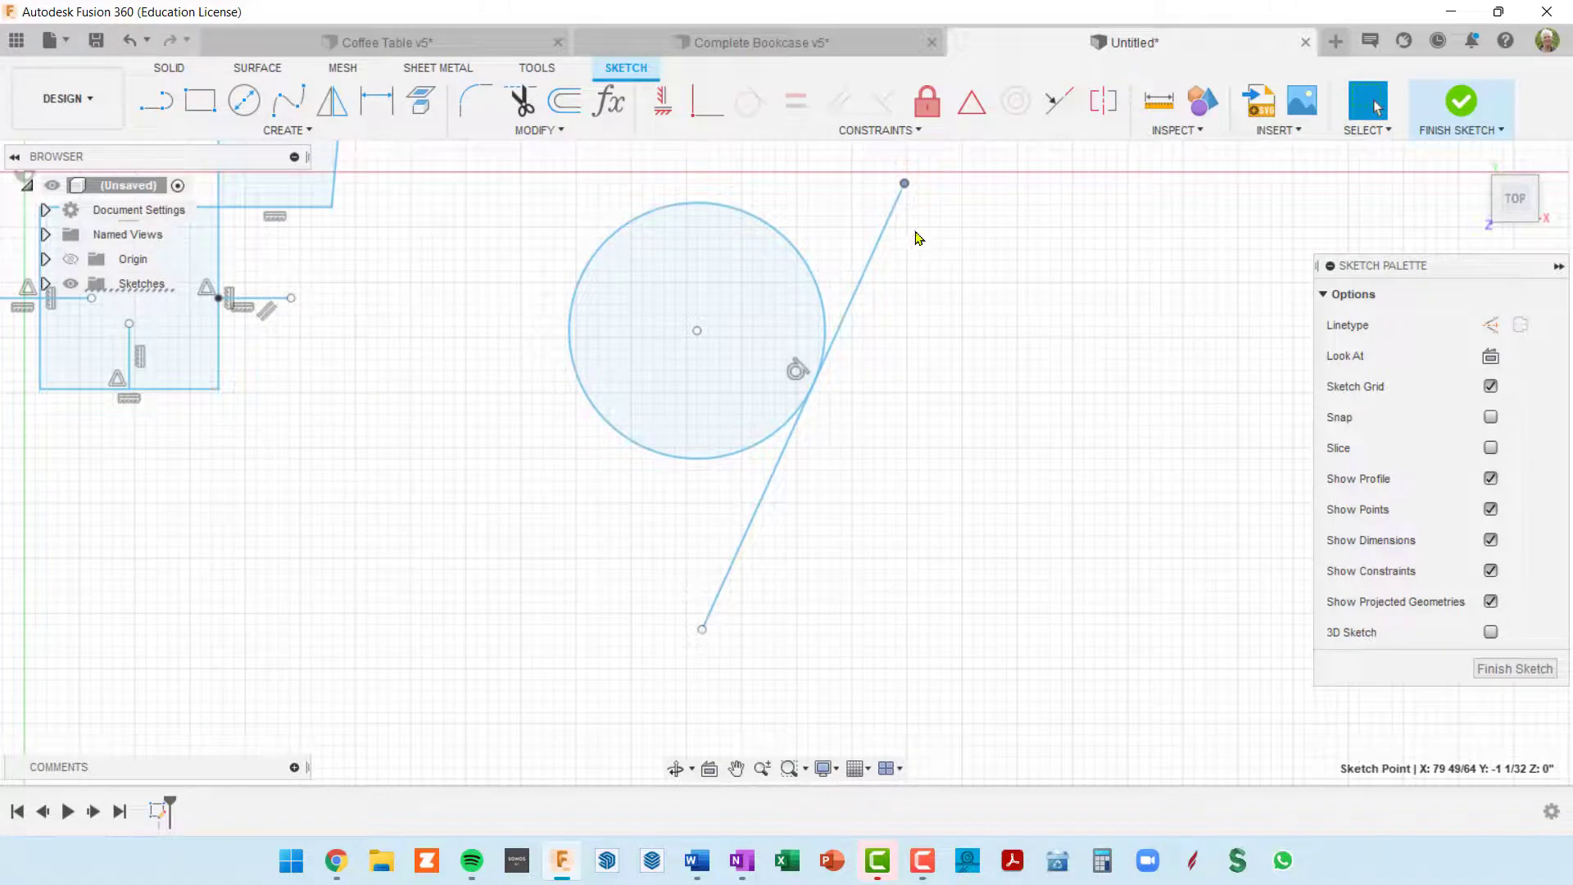
mouse_move(904, 184)
left_mouse_down()
mouse_move(965, 261)
mouse_move(874, 159)
mouse_move(942, 236)
mouse_move(925, 220)
left_mouse_up()
scroll(881, 391, "down", 5)
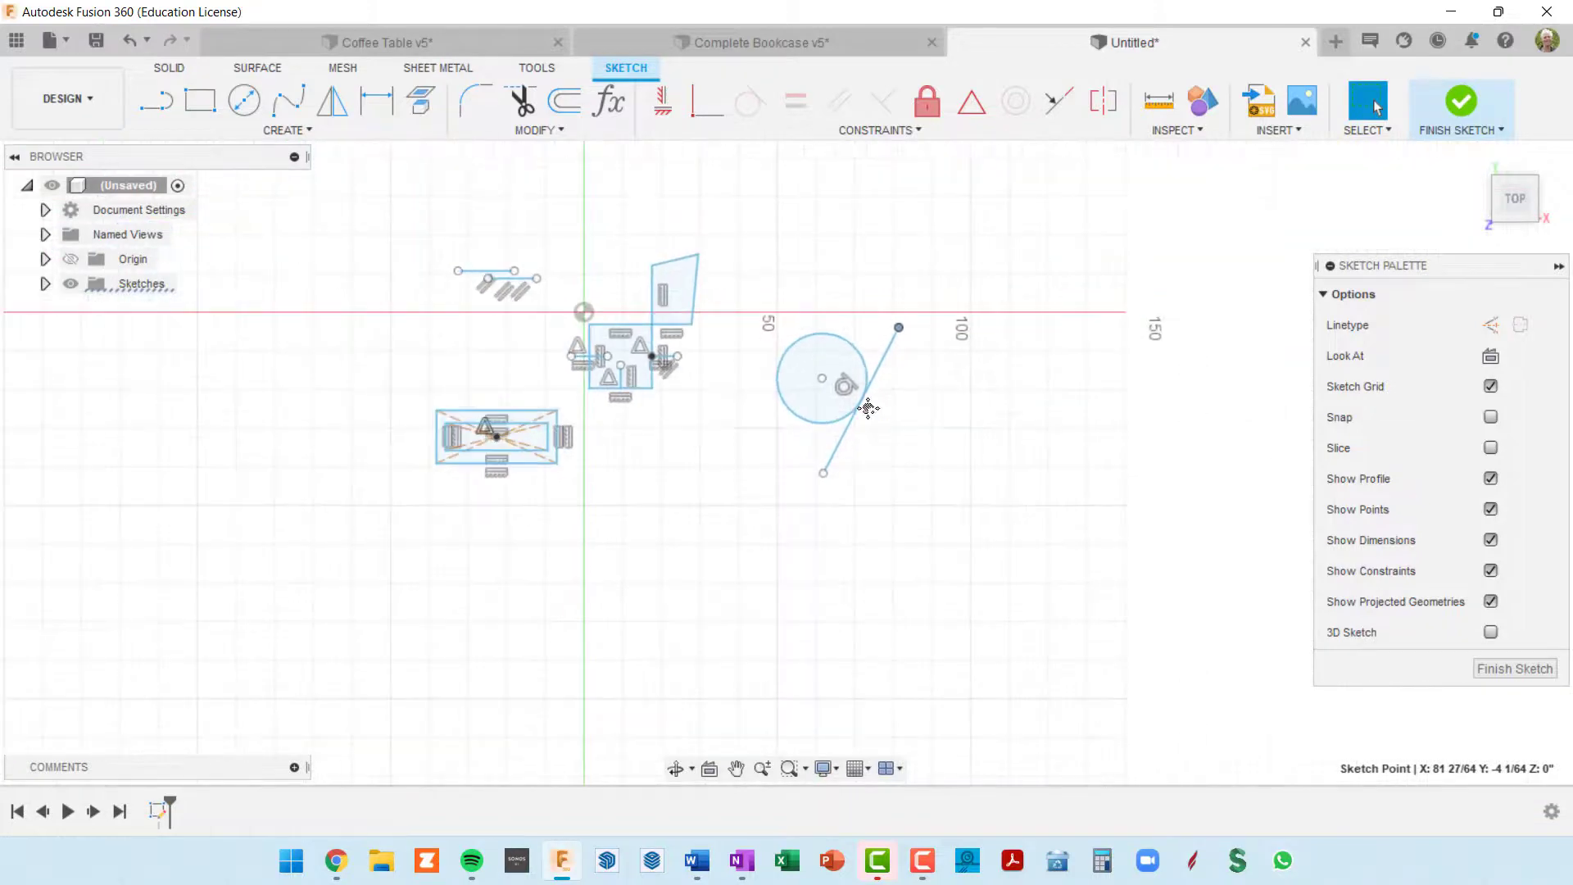
middle_click_drag(868, 407, 791, 415)
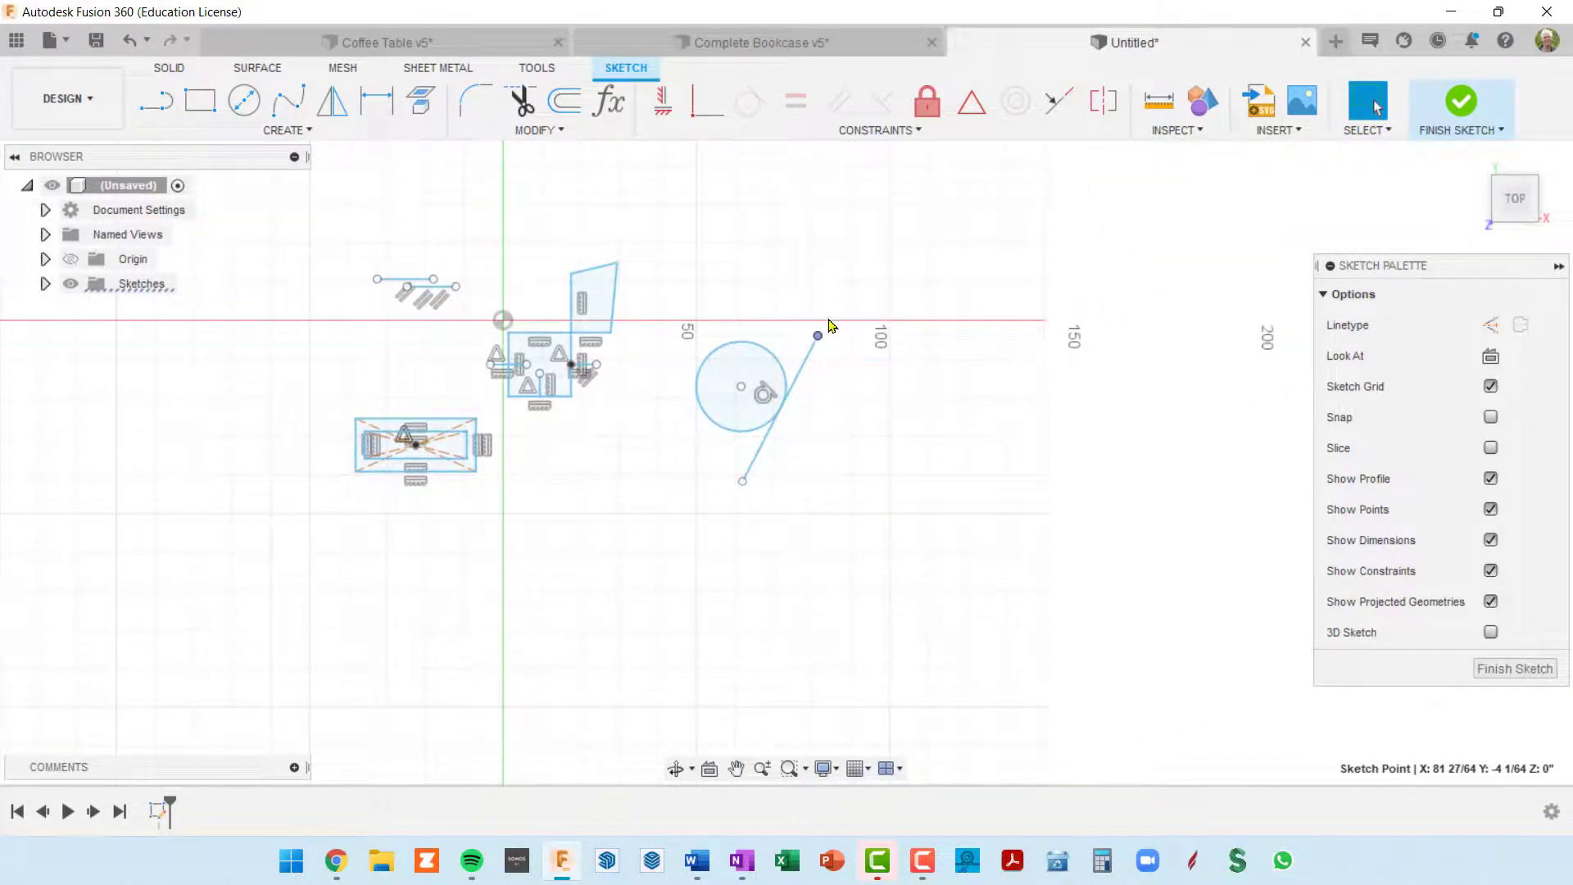
left_click_drag(818, 336, 799, 307)
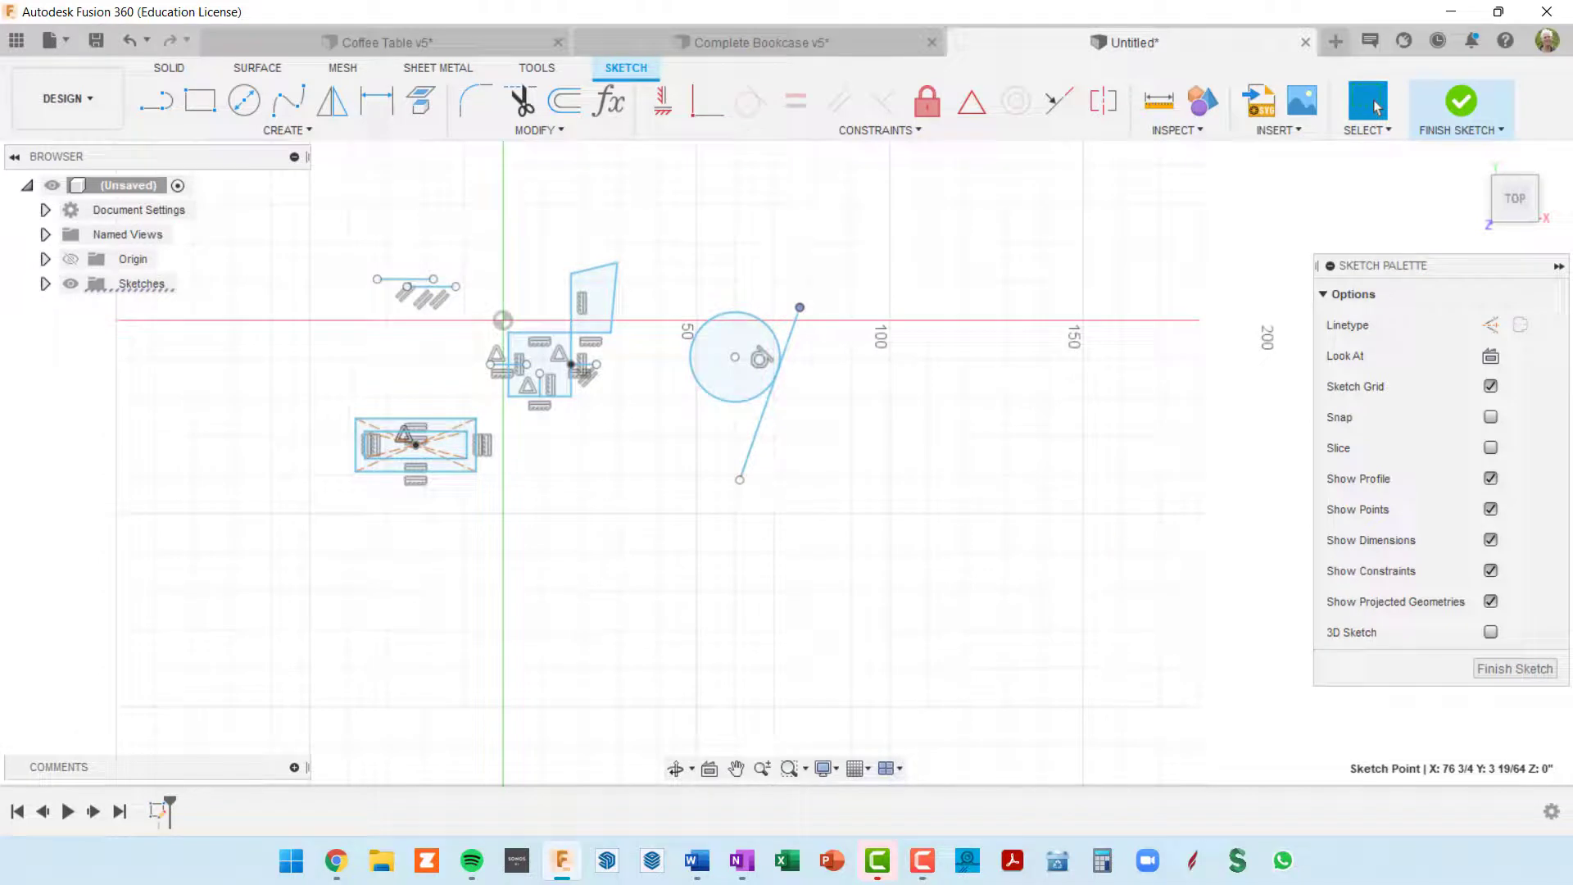
Step: Draw a vertical line about 68 inches long in the empty area below and beyond the circle, and convert it to construction linetype
mouse_move(790, 493)
middle_mouse_down()
mouse_move(807, 401)
mouse_move(709, 357)
middle_mouse_up()
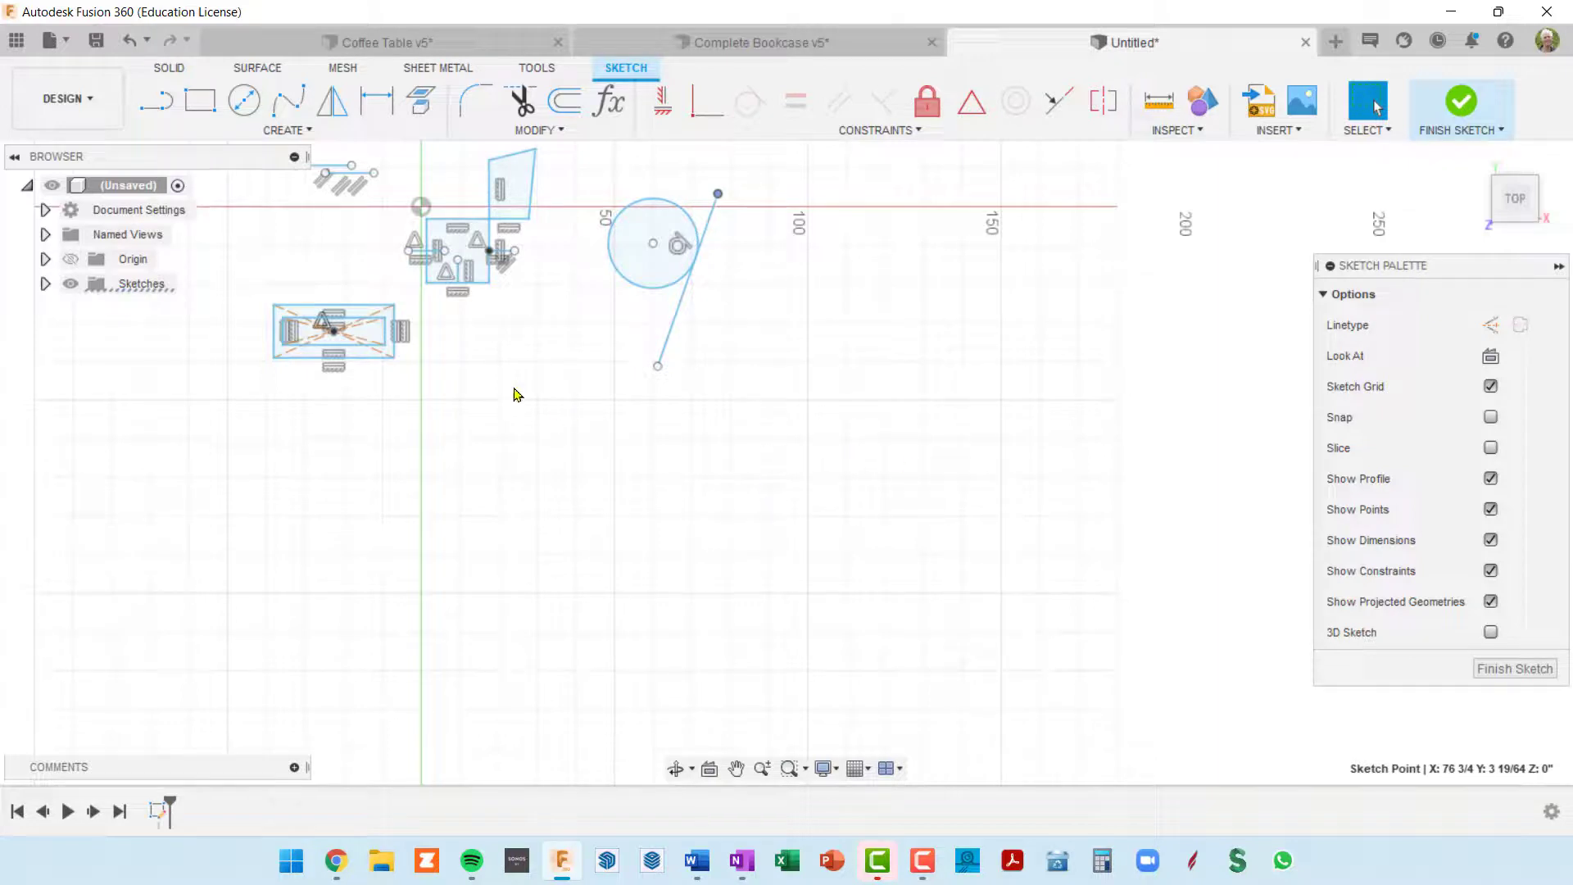
left_click(156, 100)
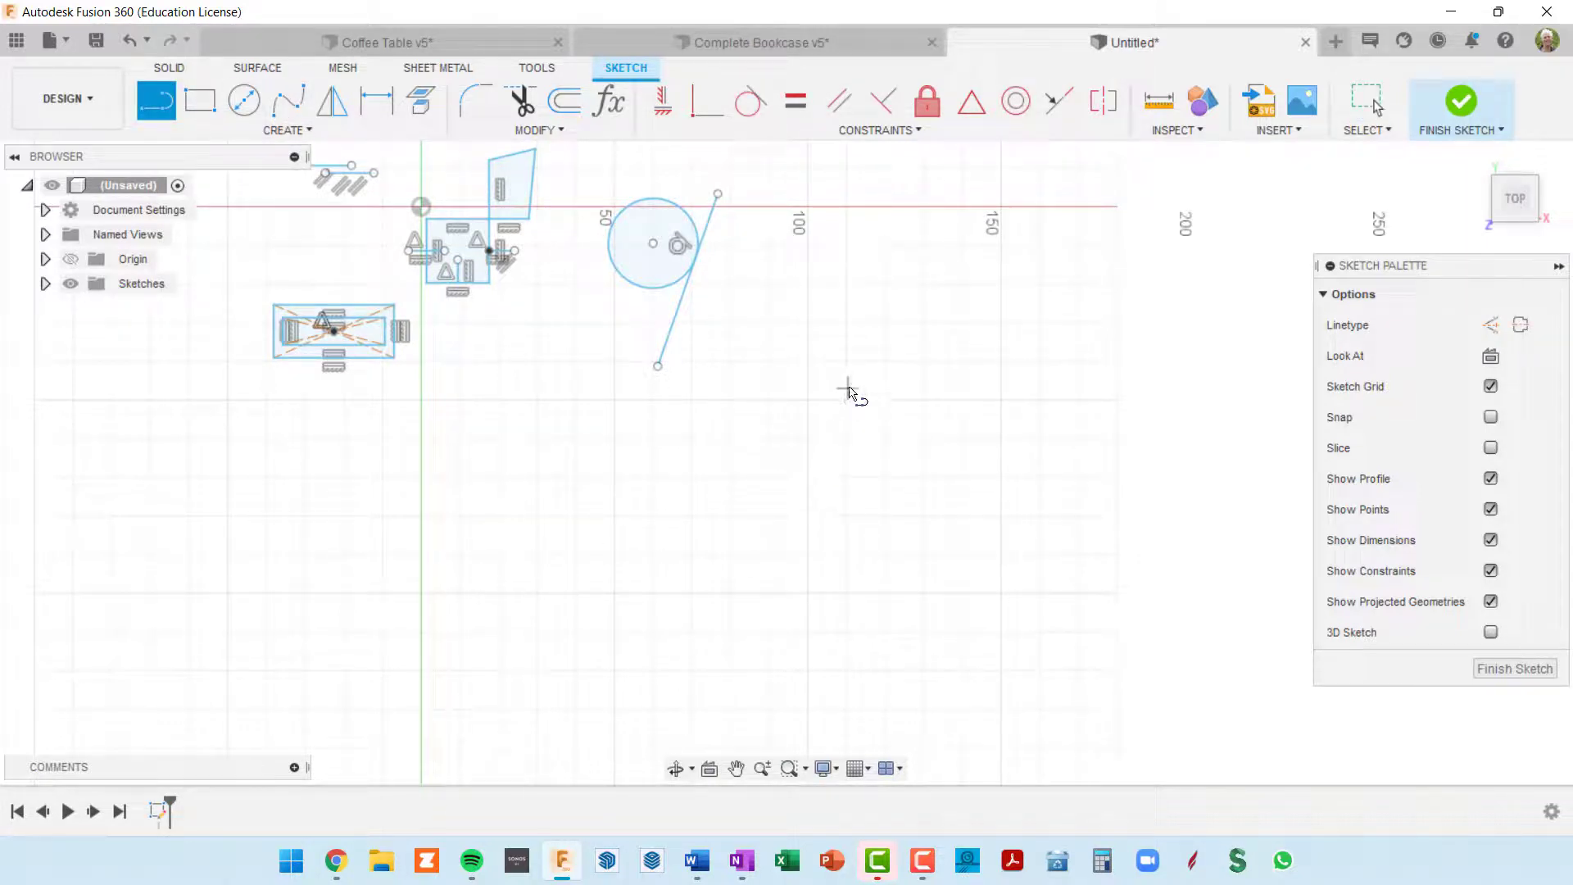
mouse_move(860, 358)
left_mouse_down()
mouse_move(849, 410)
mouse_move(883, 527)
mouse_move(867, 619)
left_mouse_up()
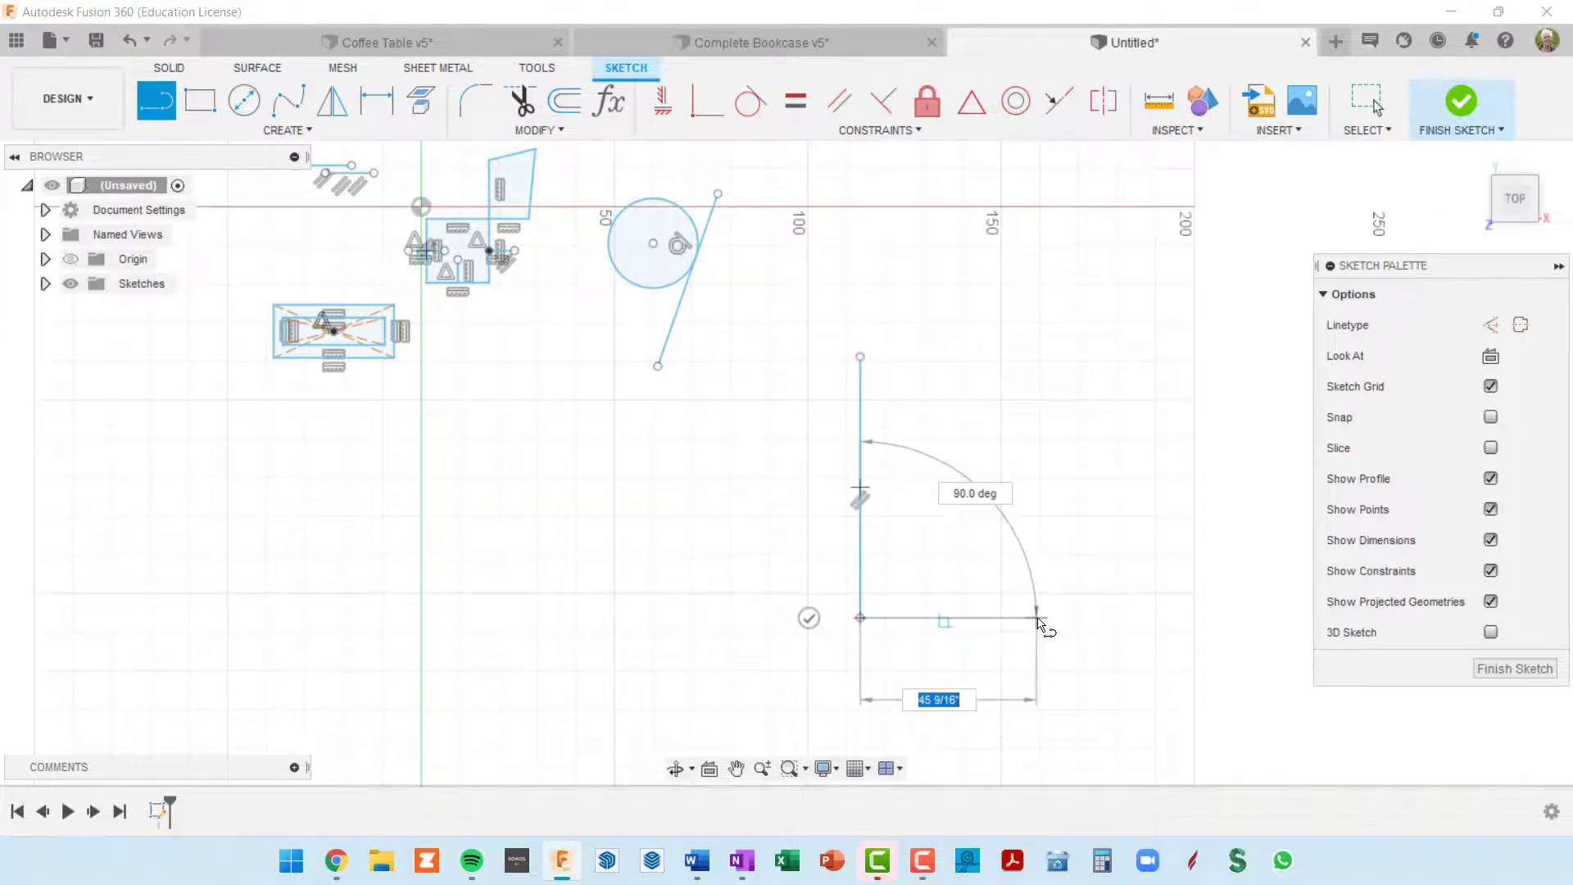
key("Escape")
left_click(860, 429)
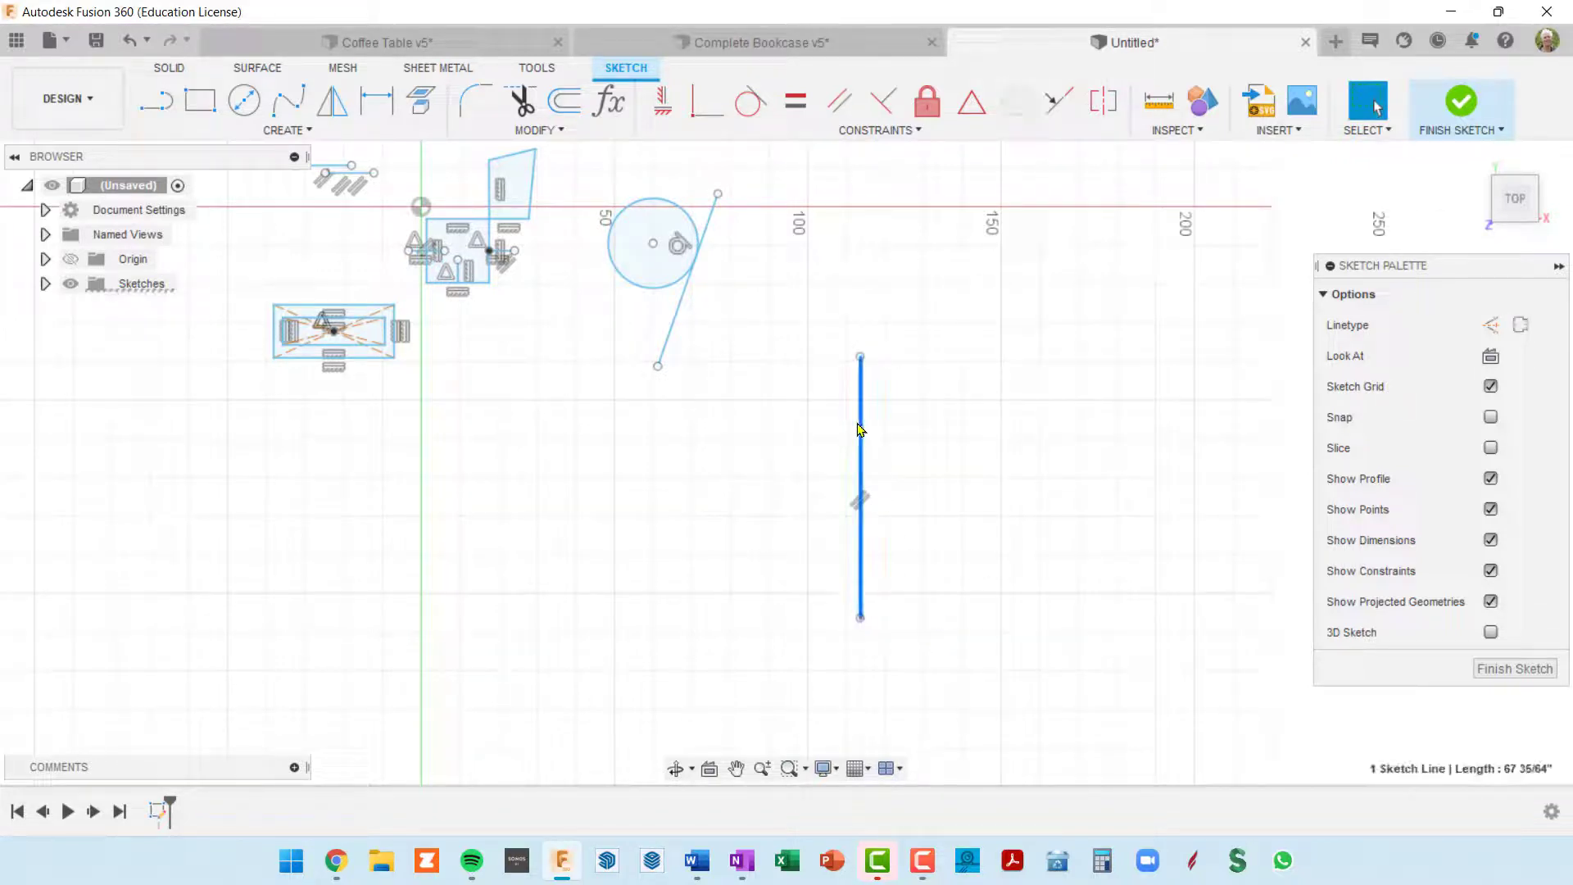
key("x")
Step: Draw a normal-linetype horizontal line rightward from the lower endpoint of the vertical construction line, perpendicular to it
middle_click_drag(898, 454, 867, 428)
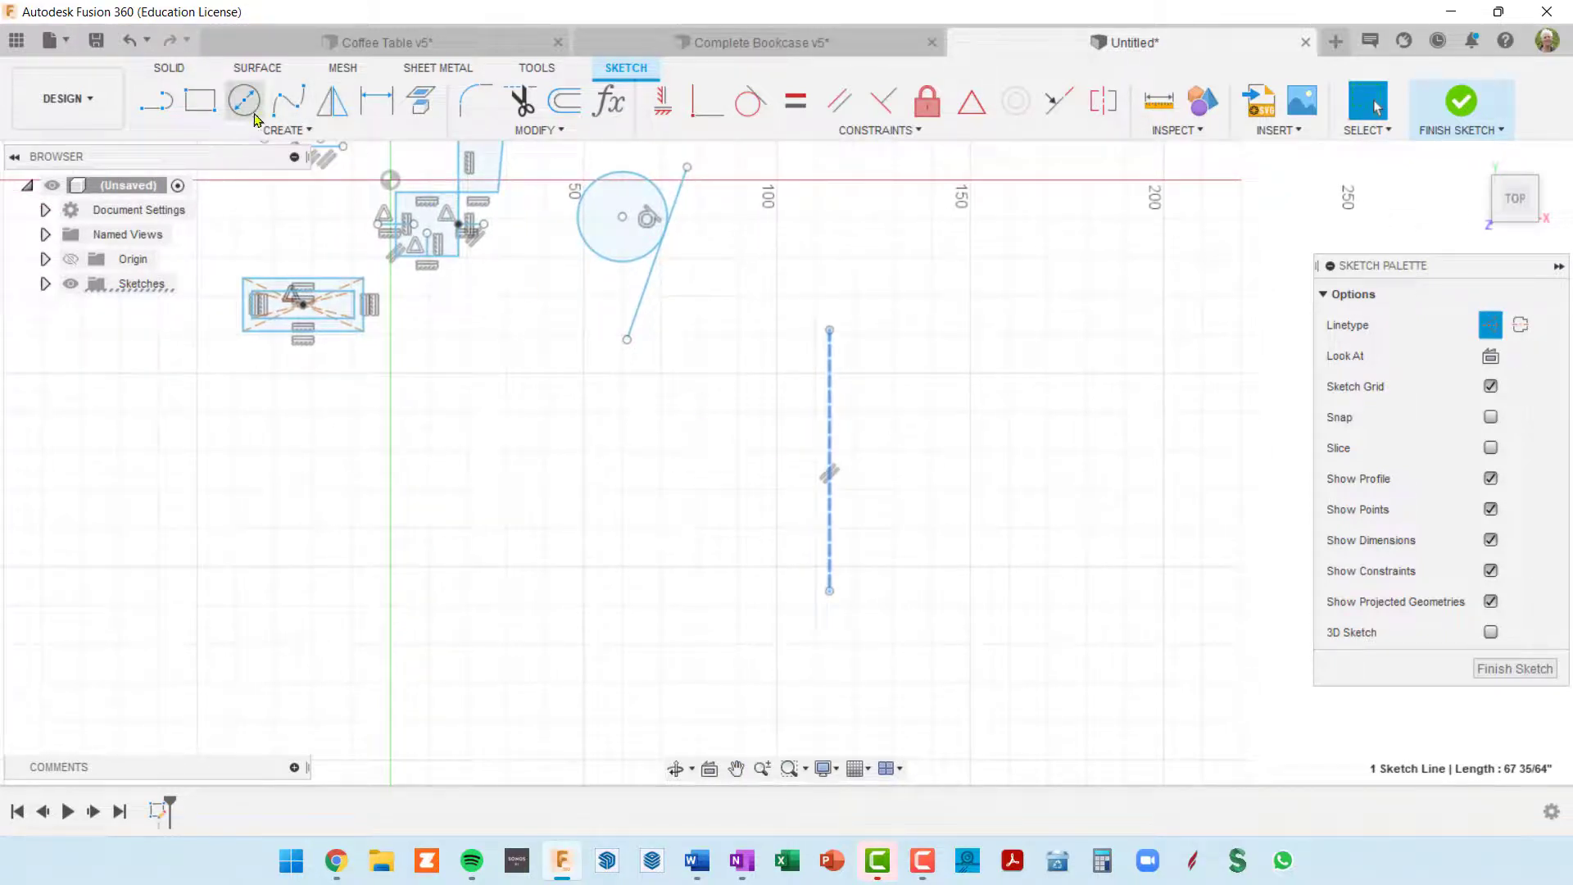
left_click(161, 117)
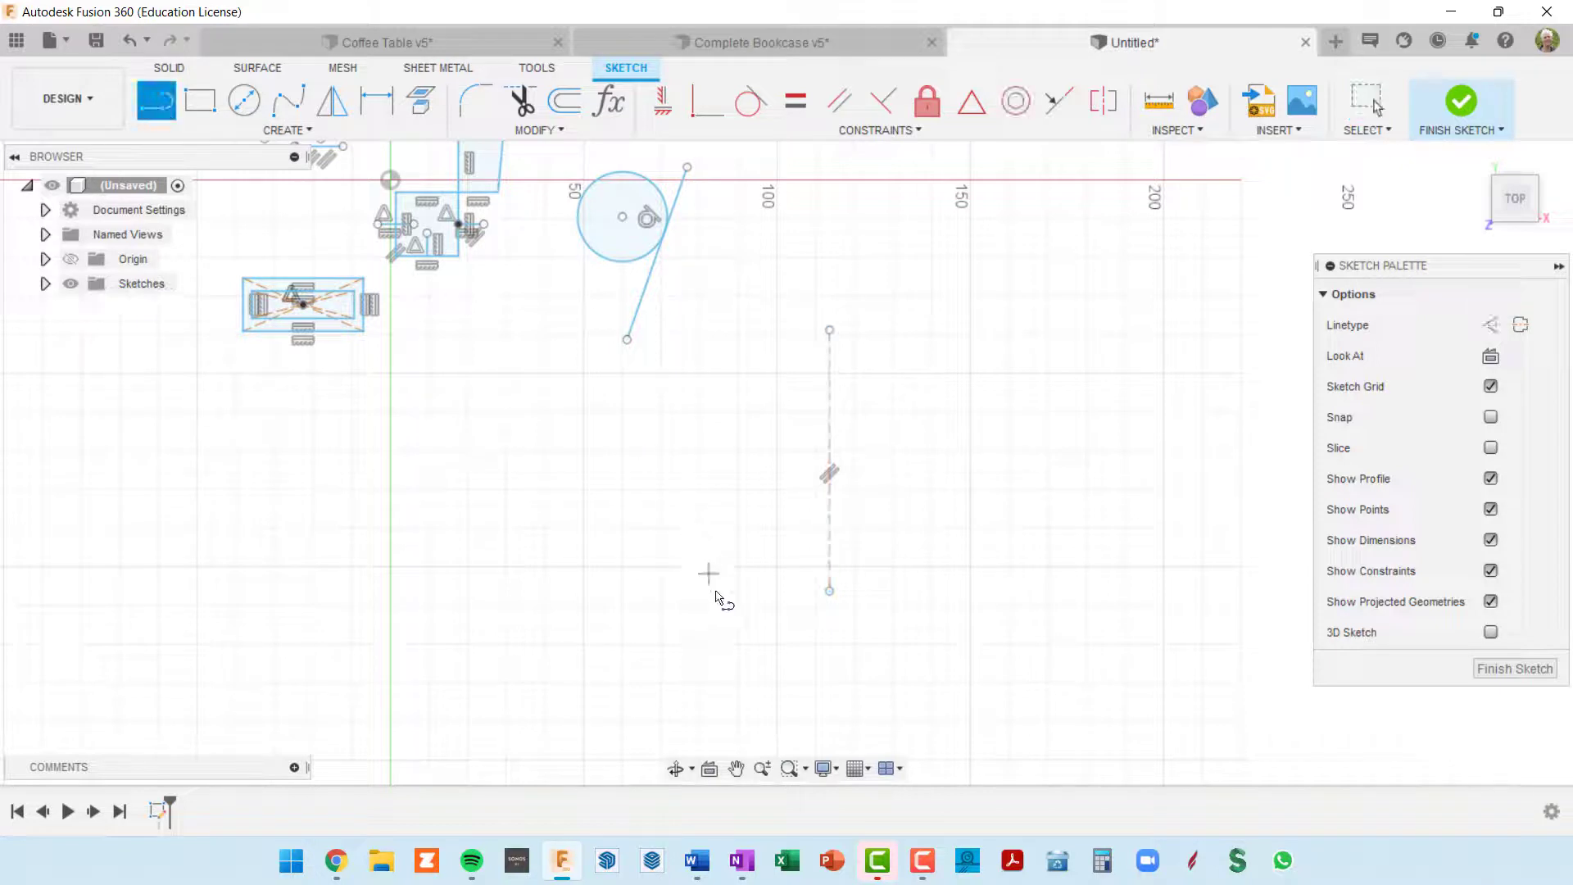
key("x")
left_click(830, 590)
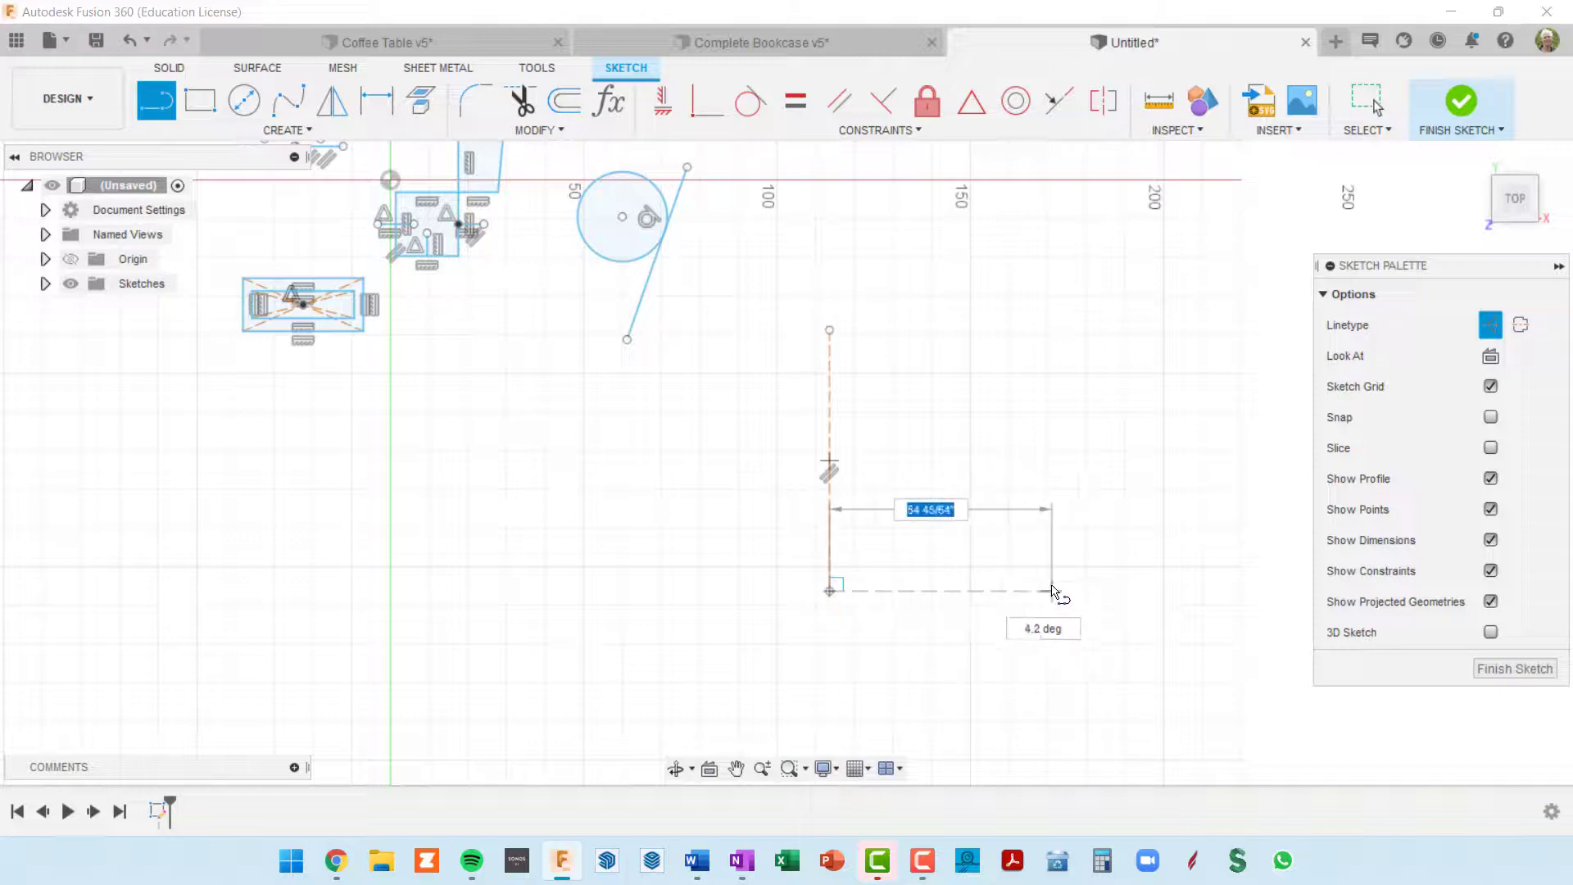
left_click(1491, 326)
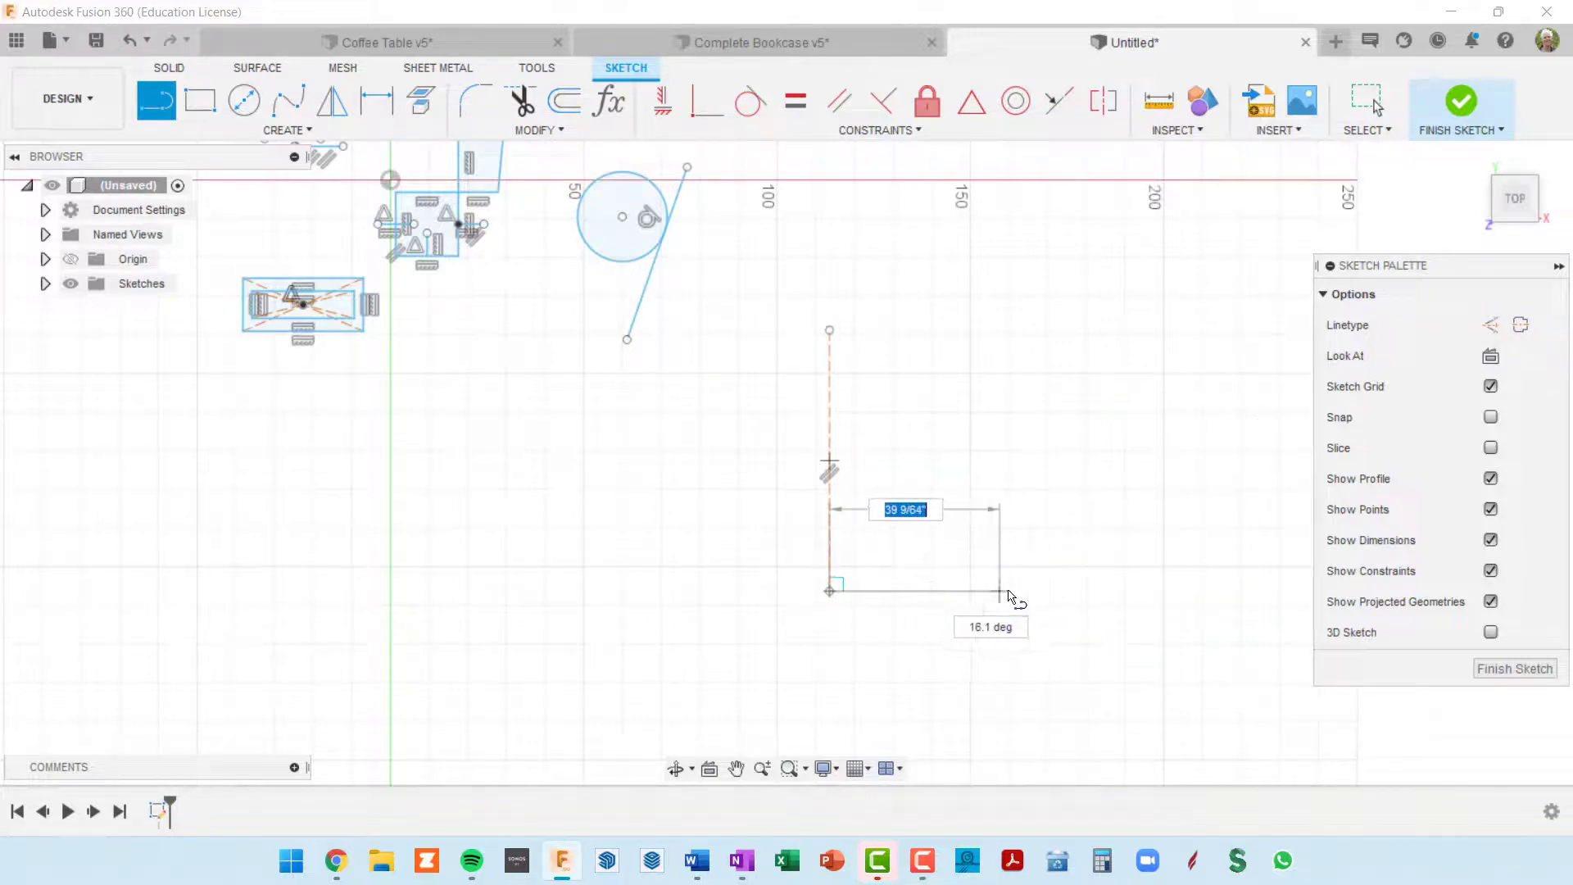
left_click(1089, 591)
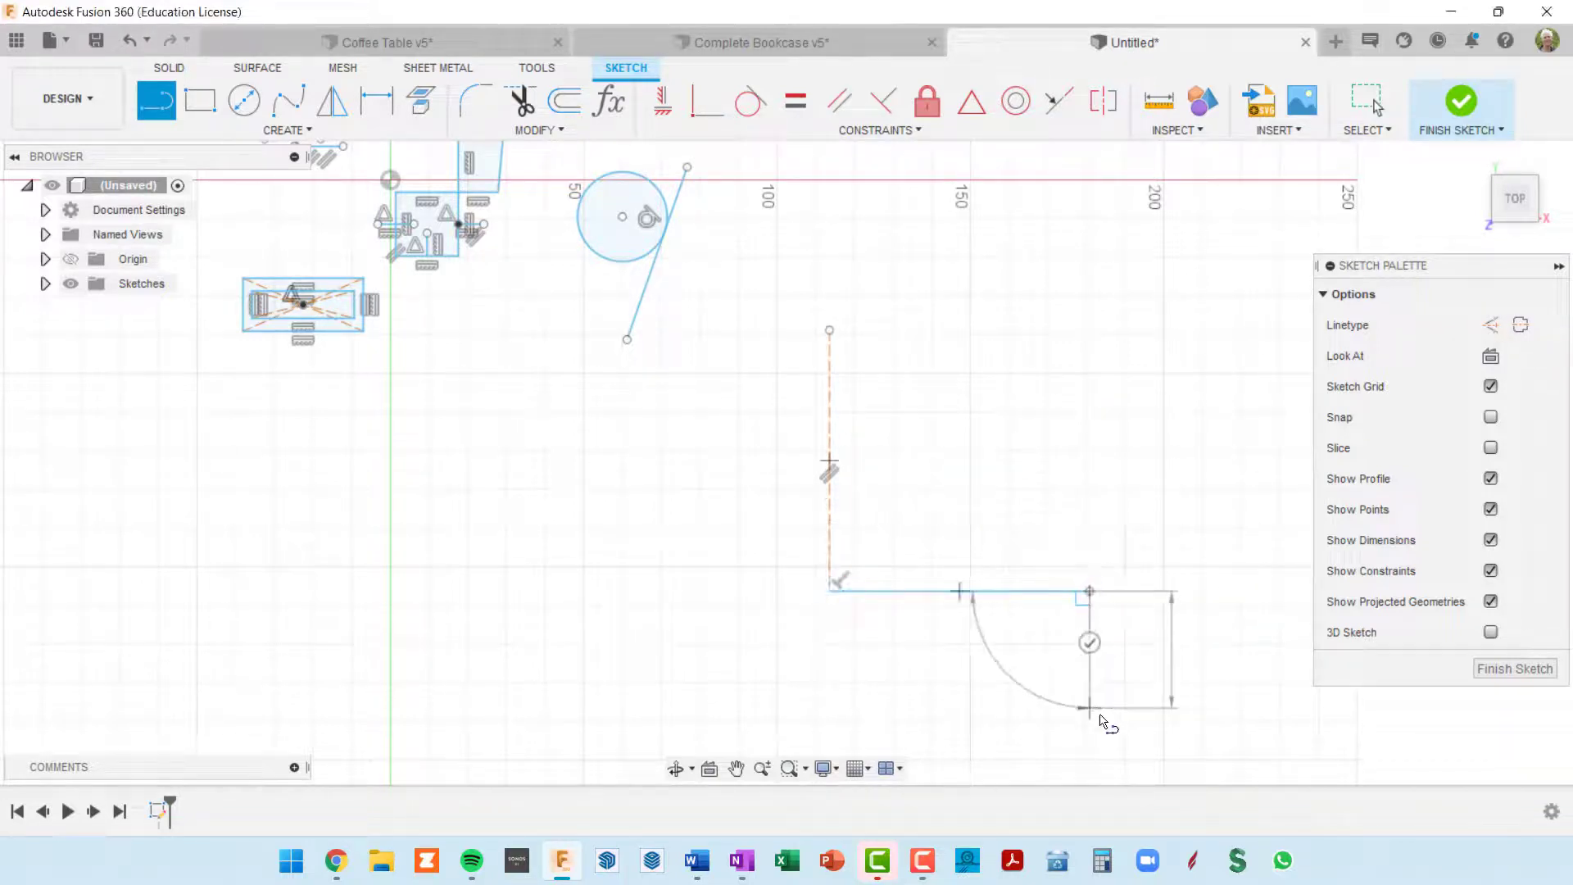
key("Escape")
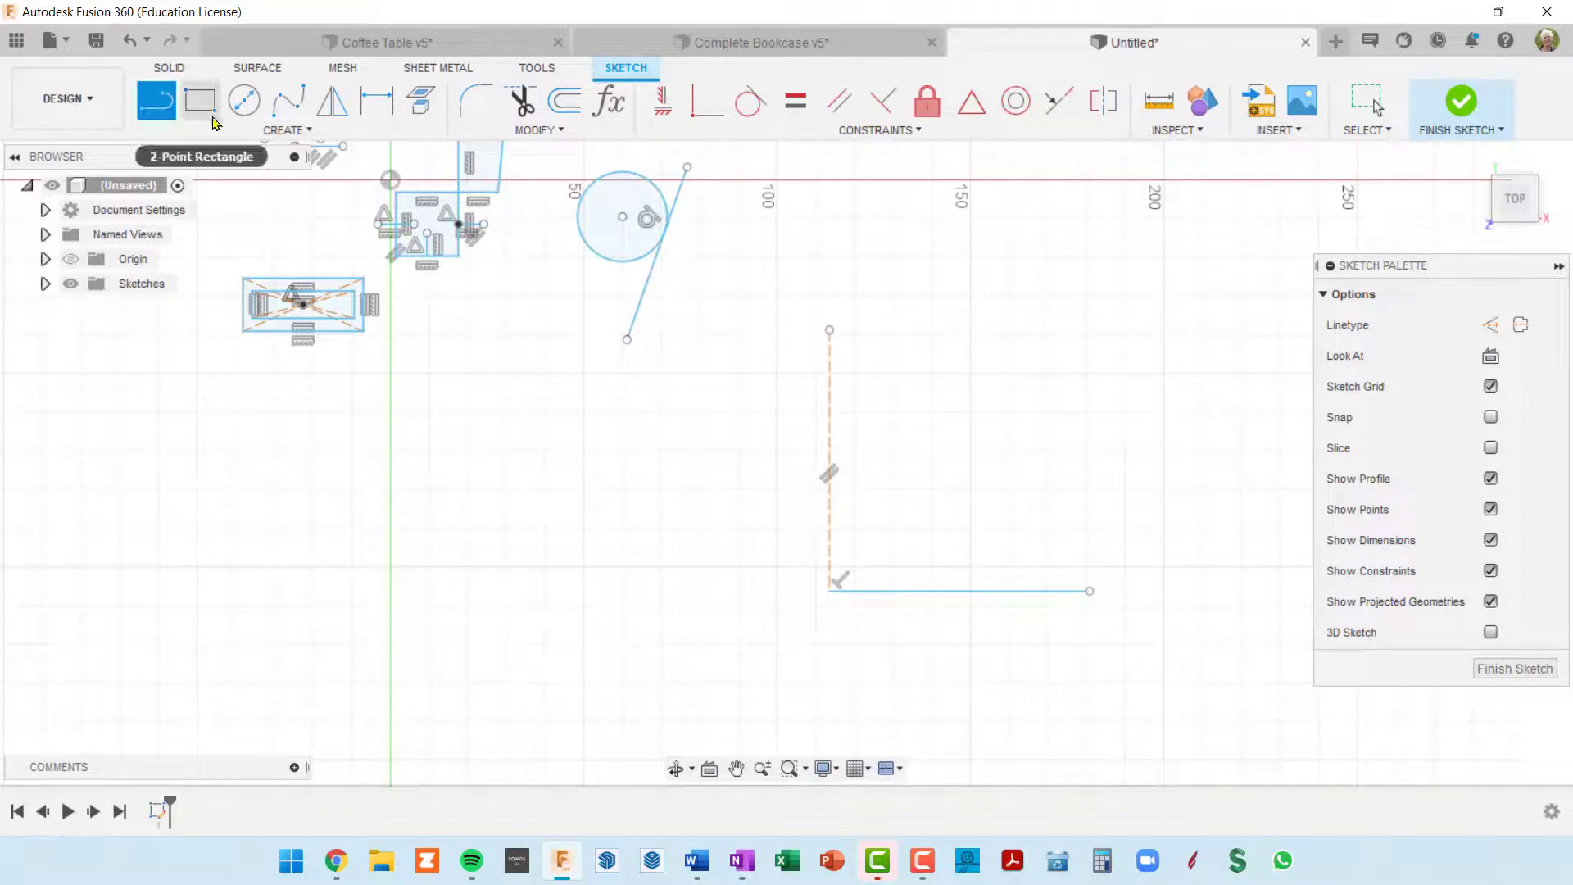
Step: Draw a fit point spline from the free endpoint of the horizontal line to the upper endpoint of the vertical construction line
left_click(294, 133)
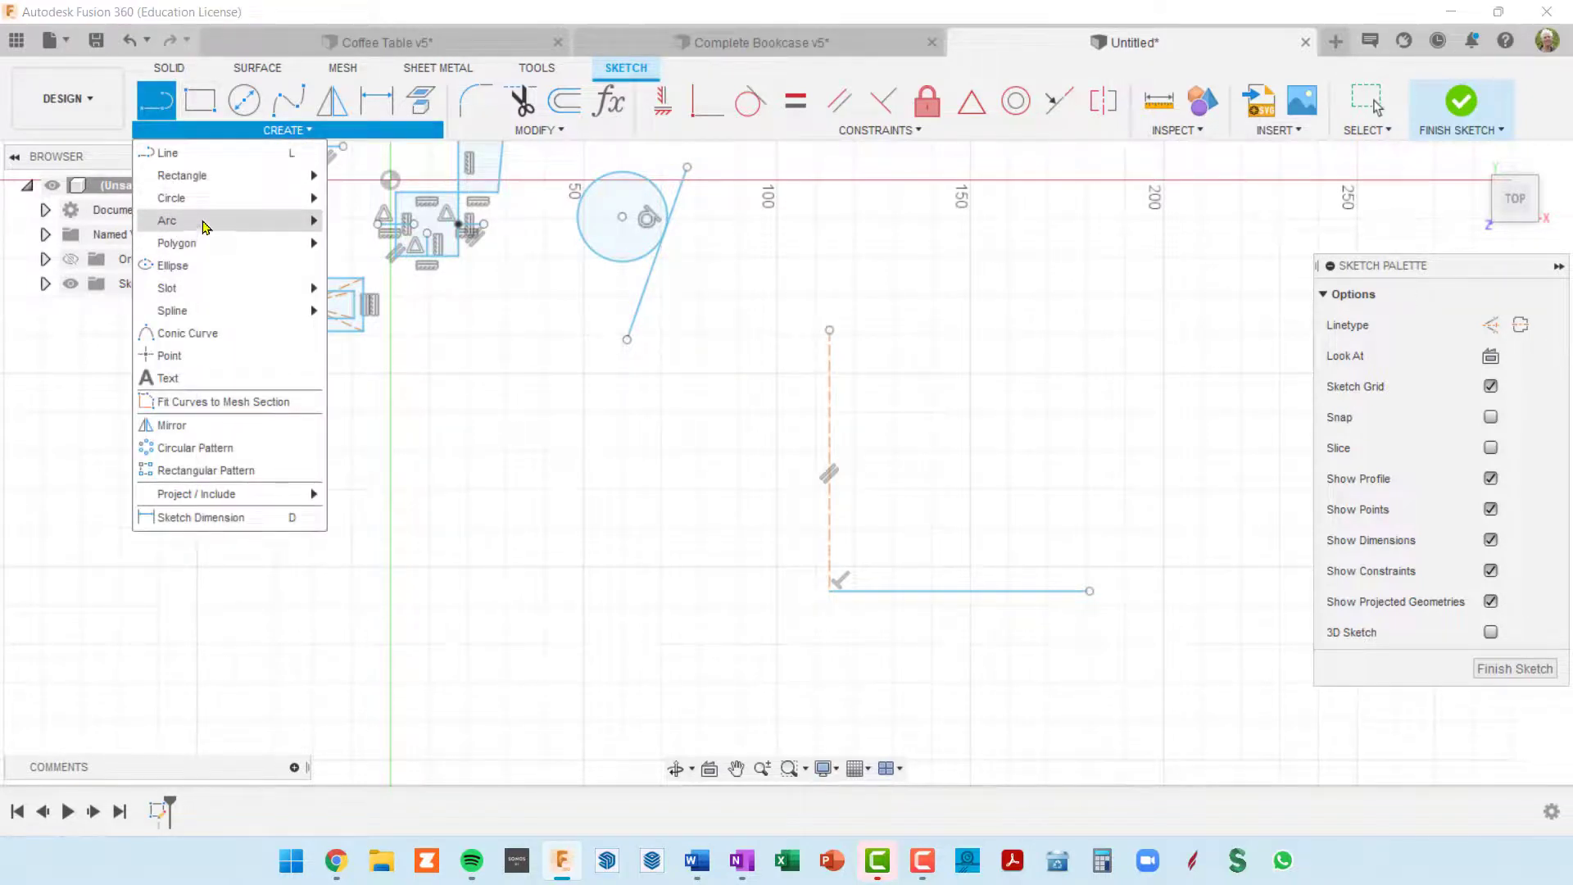
left_click(1090, 590)
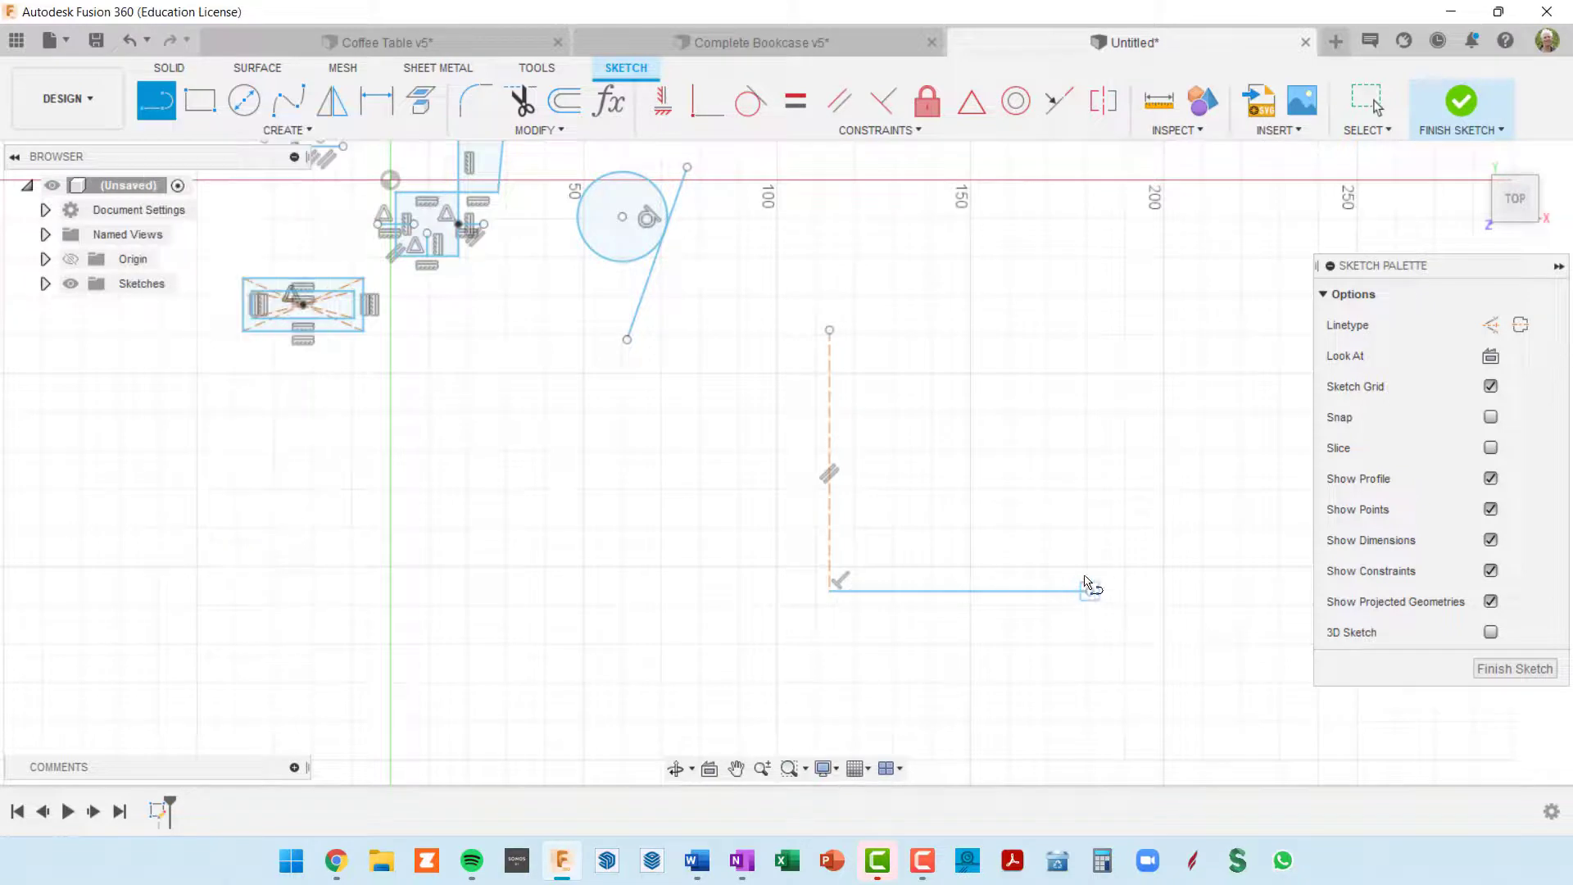
key("Escape")
left_click(288, 101)
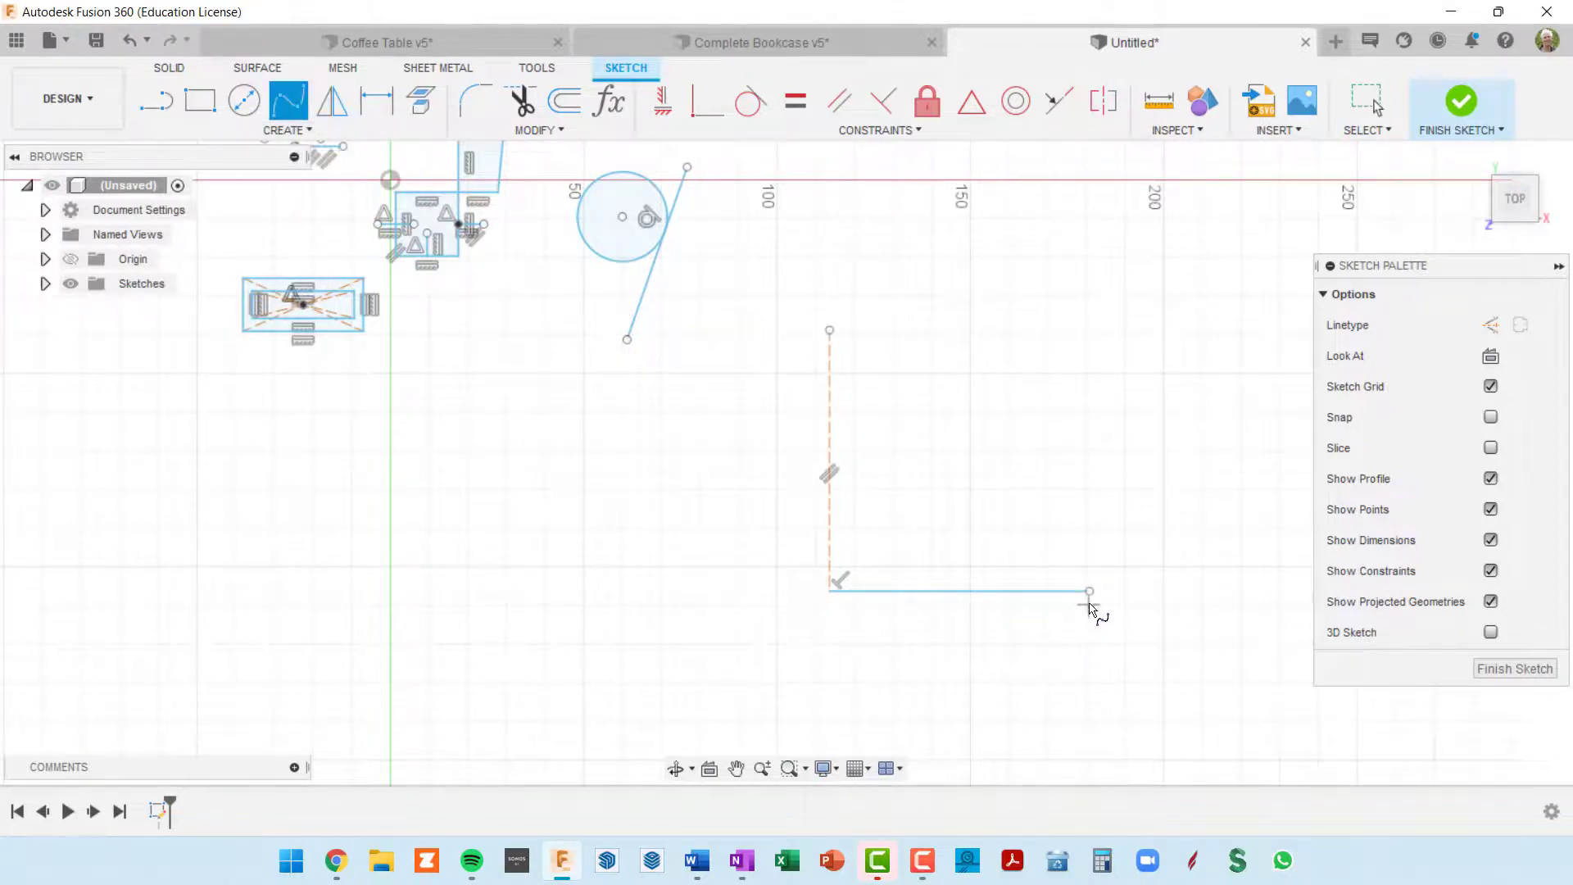
left_click(1090, 591)
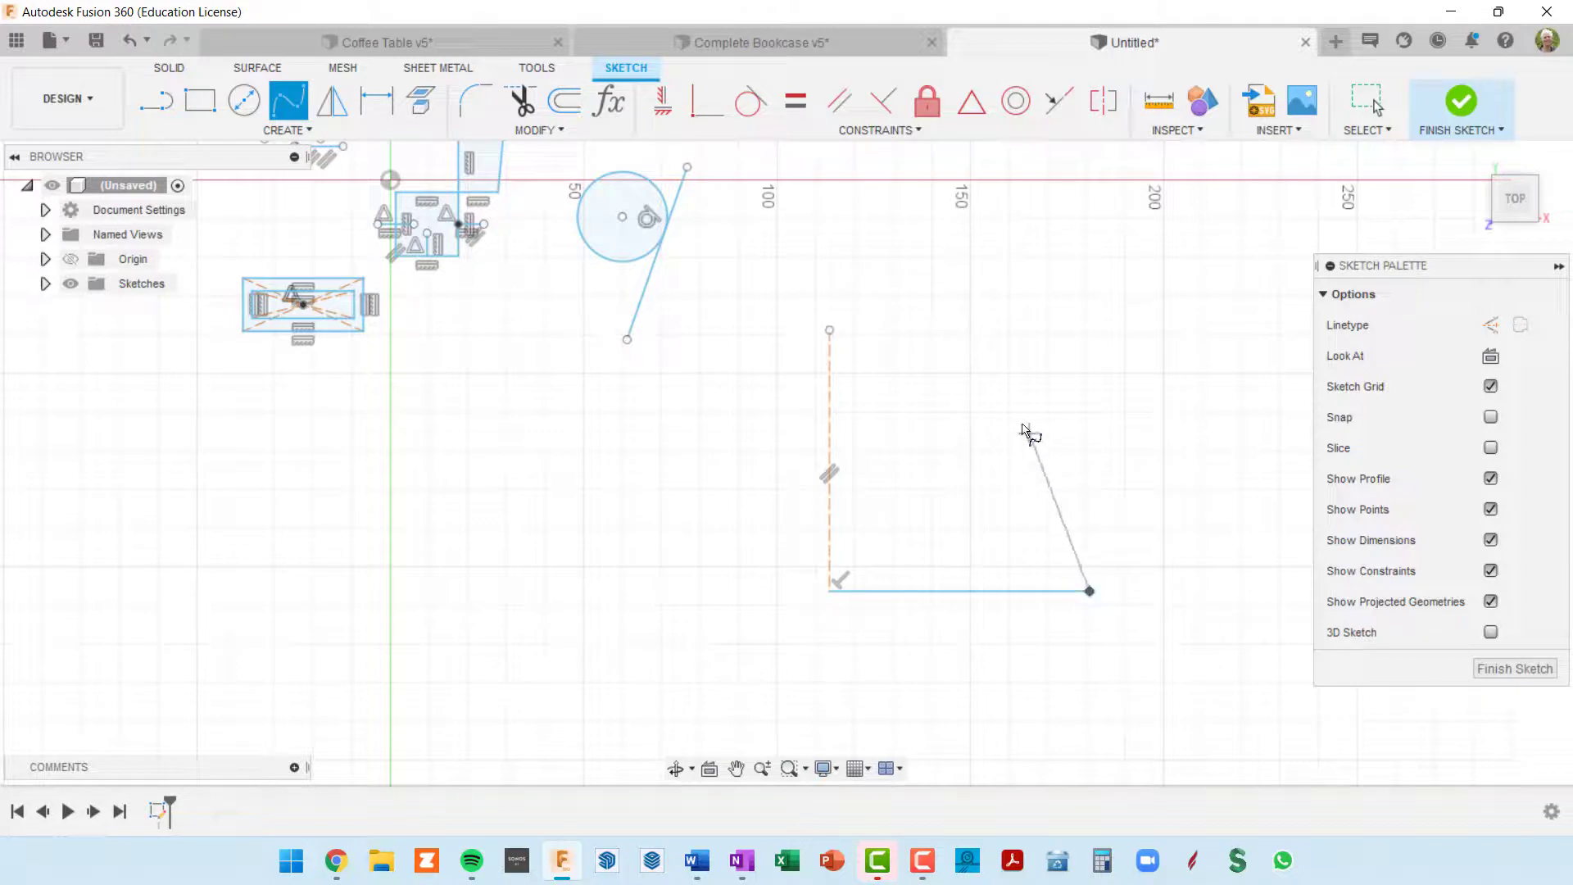
left_click(829, 330)
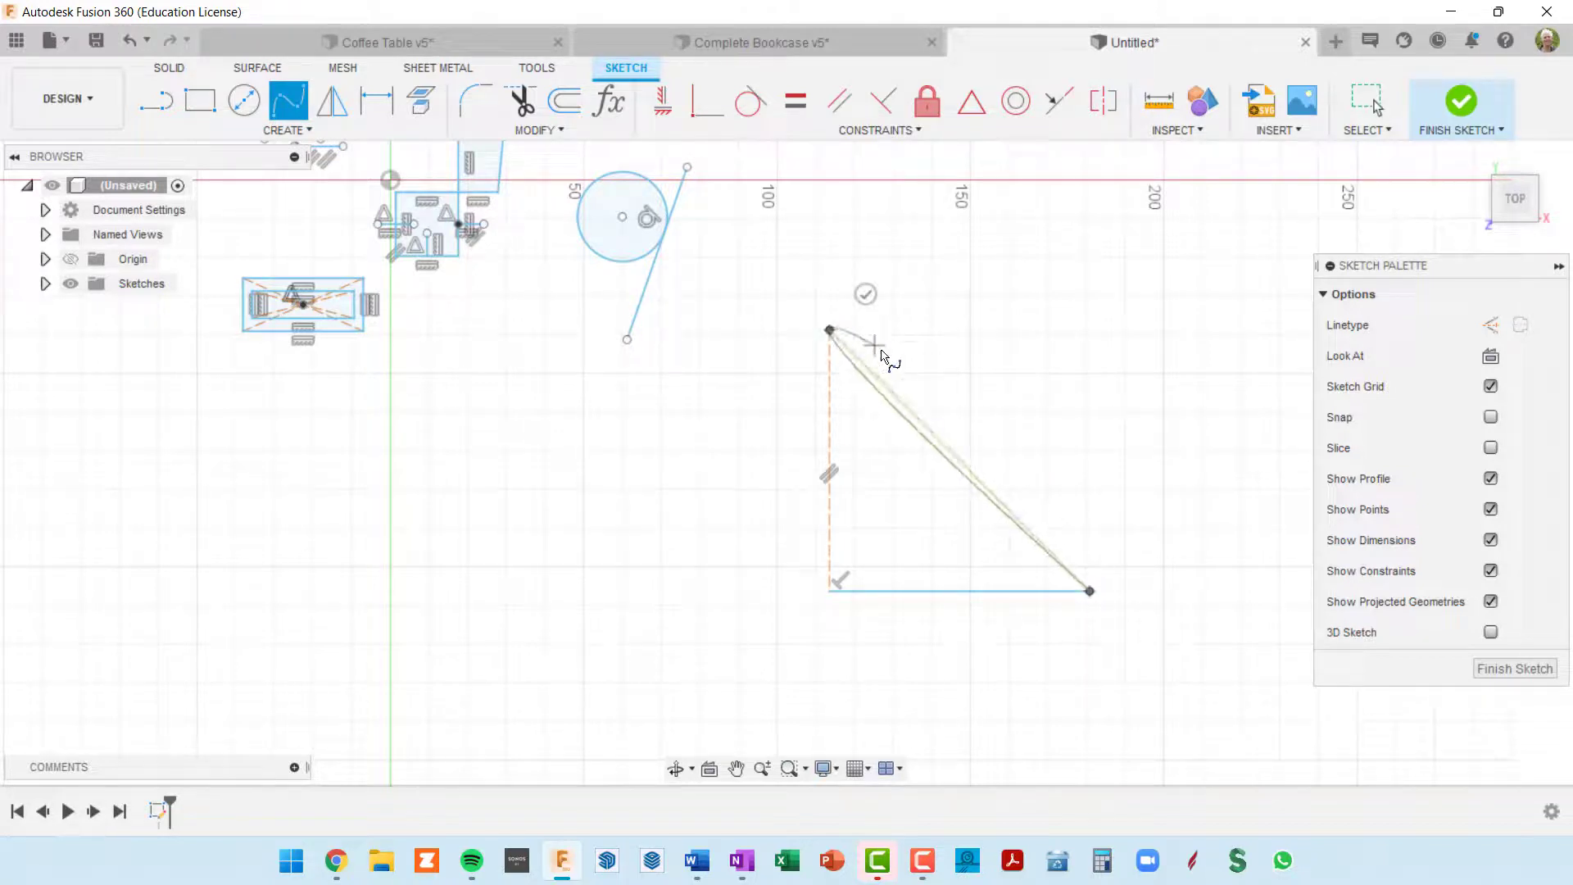
left_click(865, 294)
key("Escape")
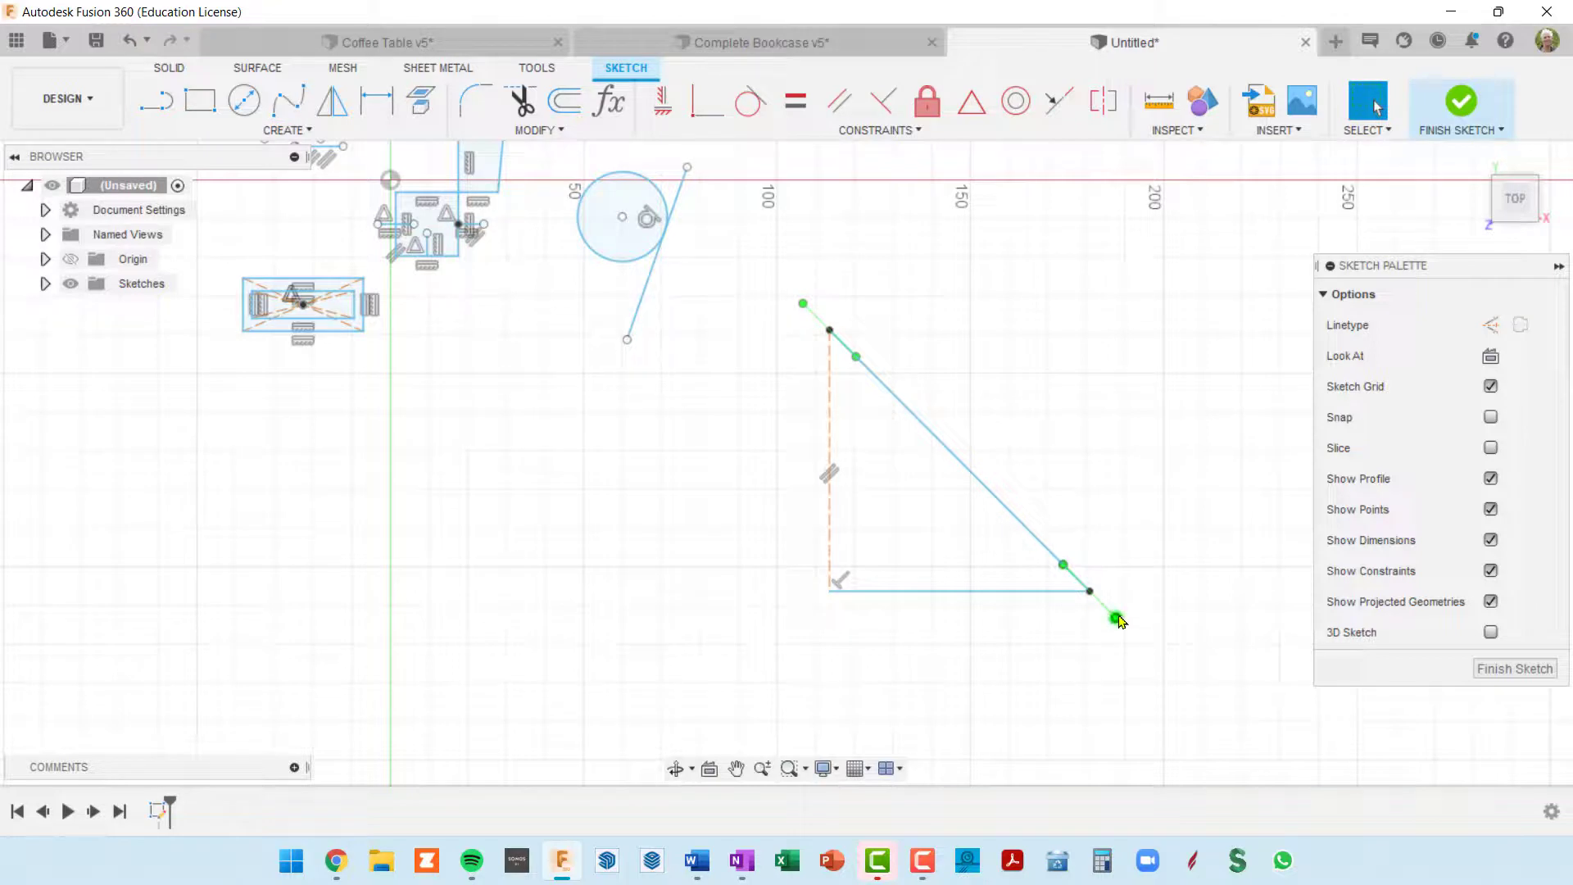
Step: Adjust the tangent handles at both ends of the spline to bend it outward into a quarter-dome curve
left_click_drag(1116, 618, 1096, 626)
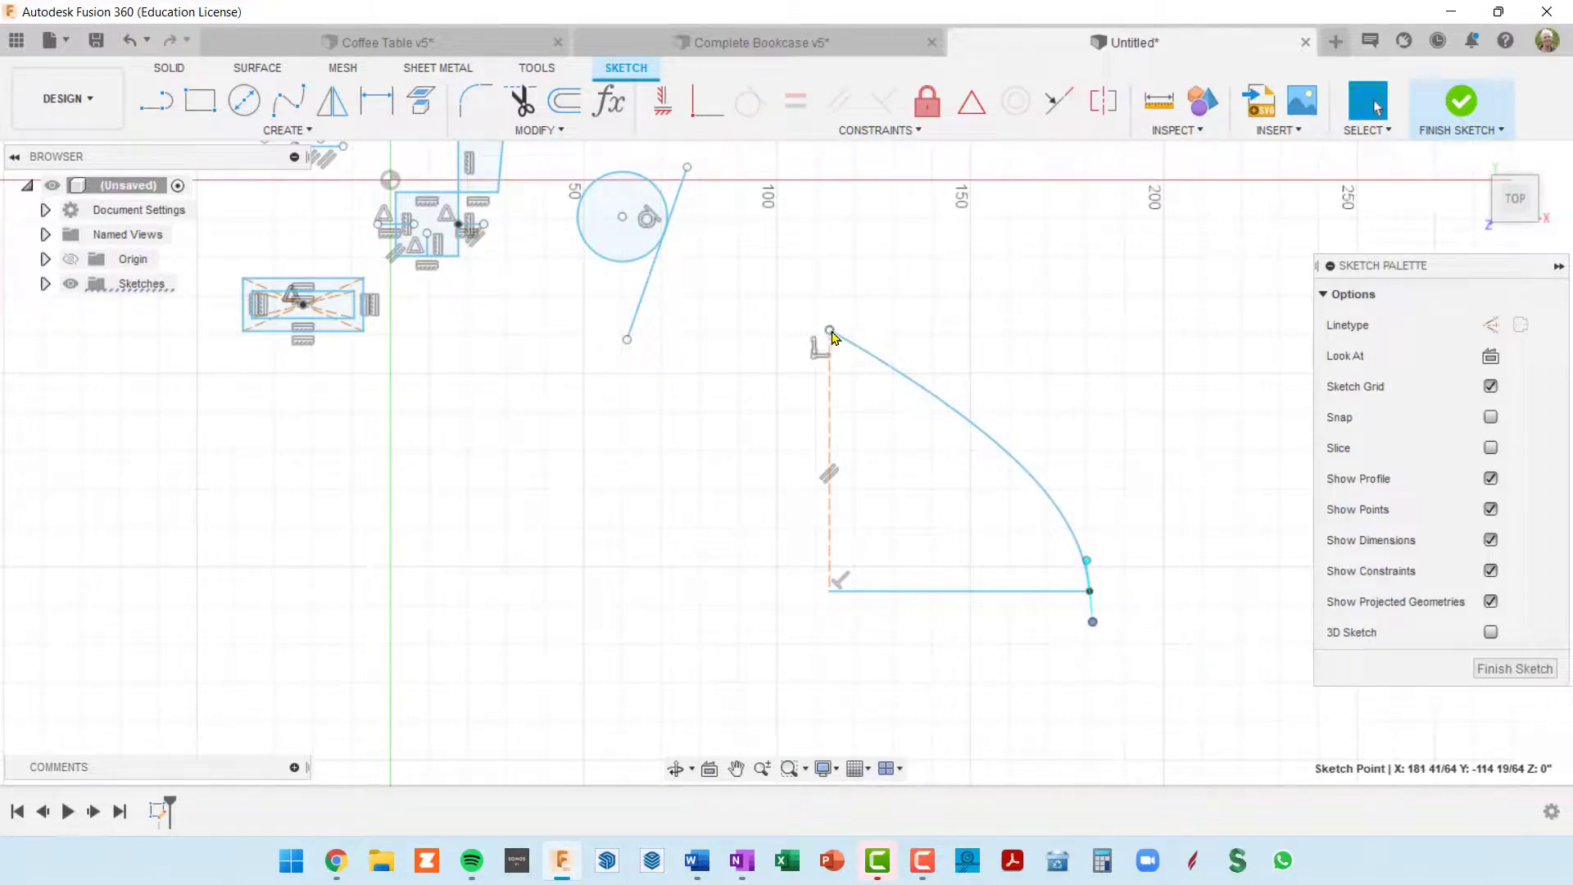
left_click(913, 385)
left_click_drag(869, 353, 888, 344)
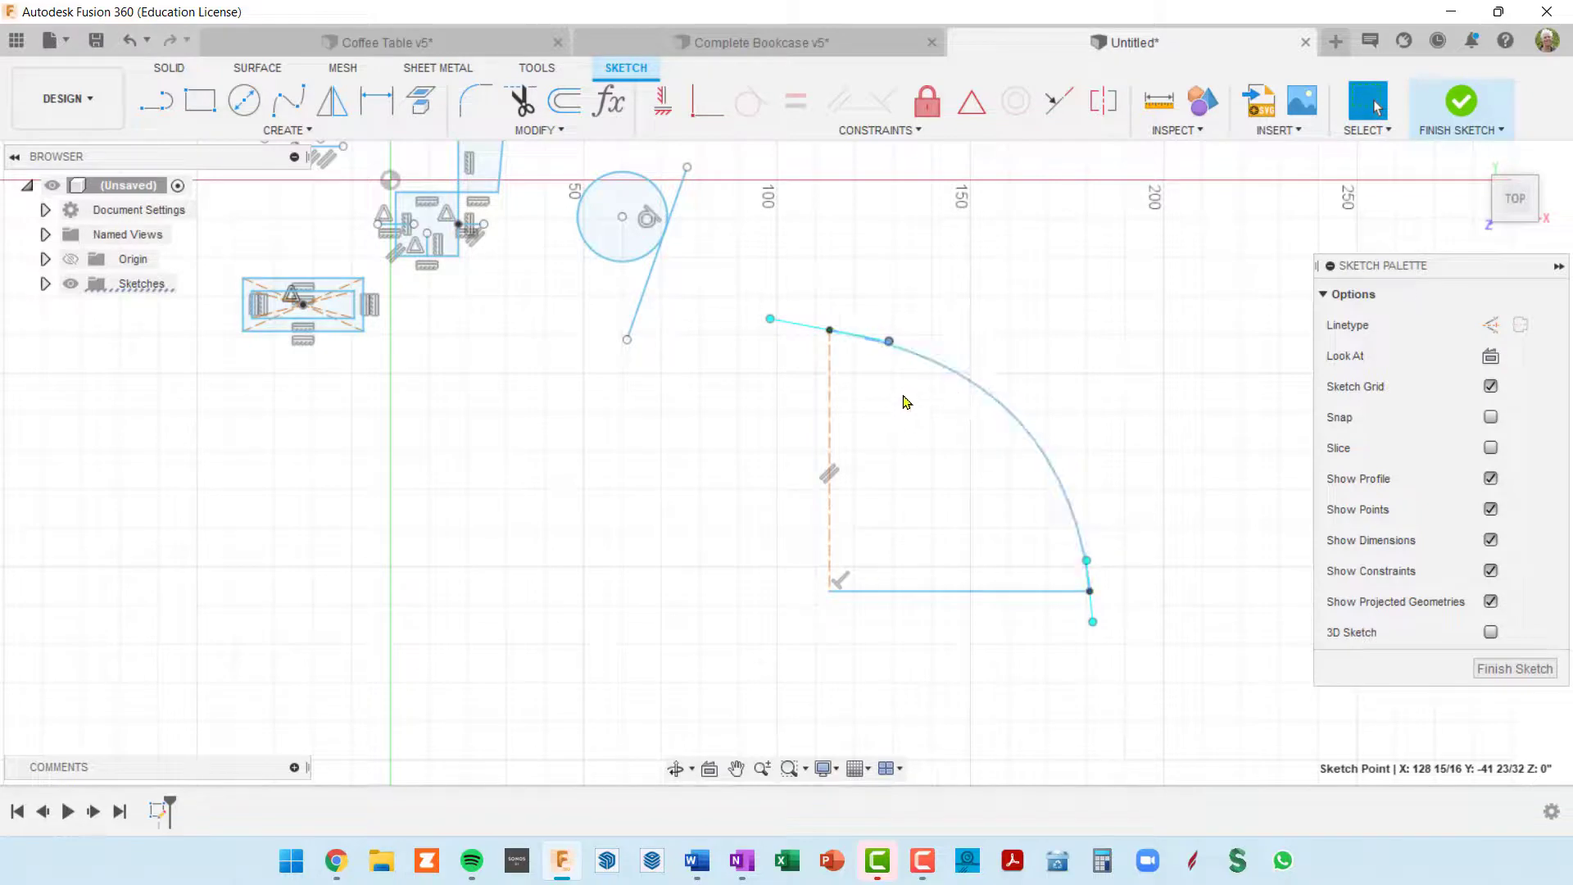
mouse_move(1095, 623)
left_mouse_down()
mouse_move(1076, 622)
mouse_move(1094, 624)
left_mouse_up()
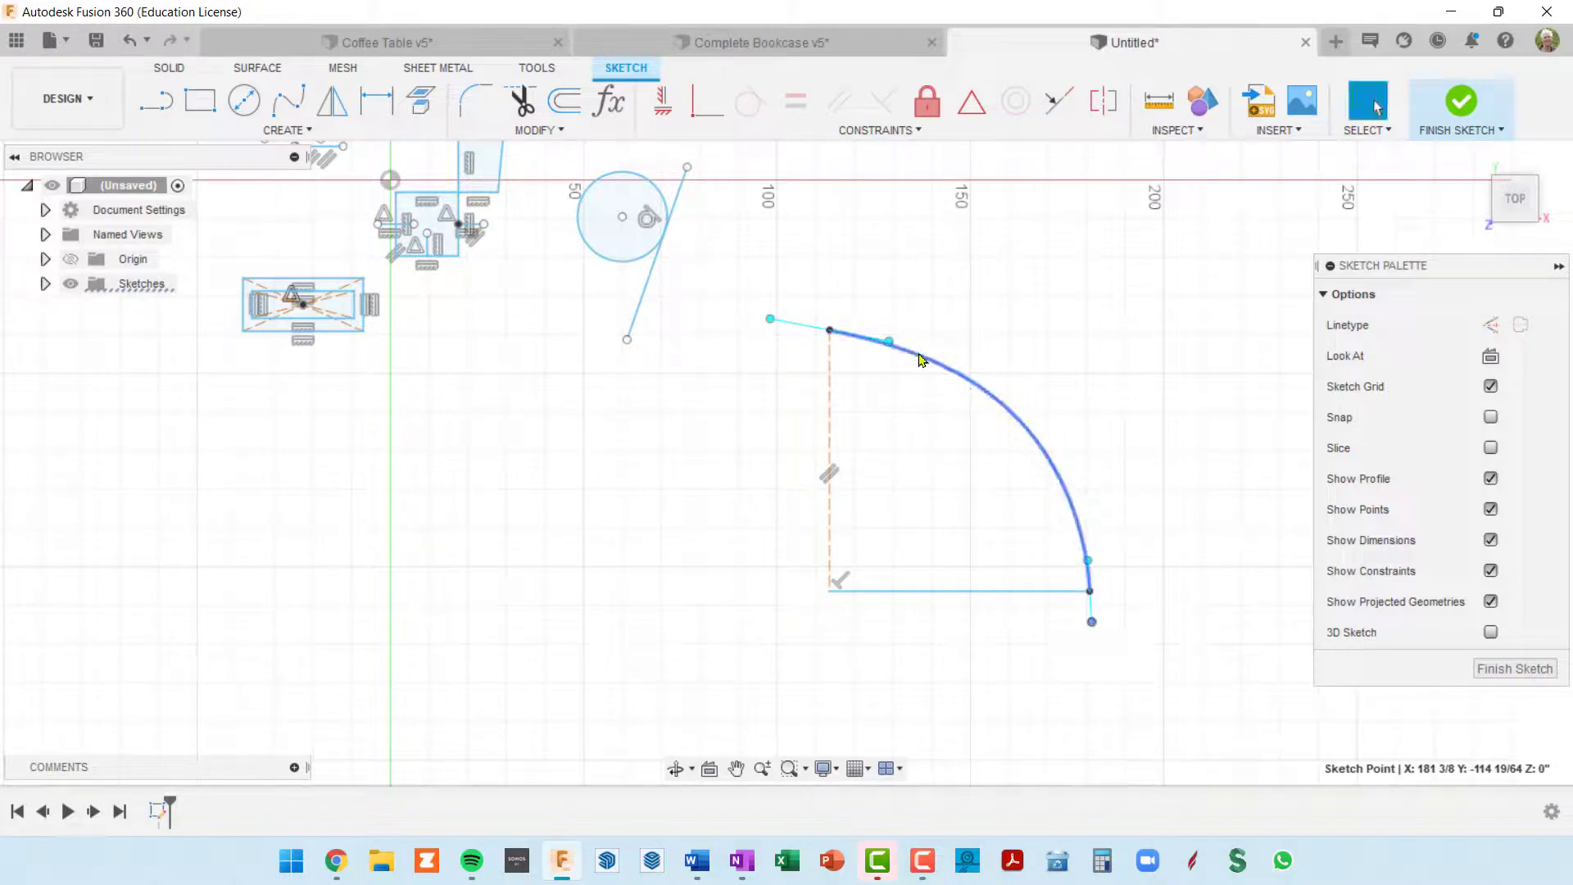
mouse_move(890, 341)
left_mouse_down()
mouse_move(905, 343)
mouse_move(884, 344)
left_mouse_up()
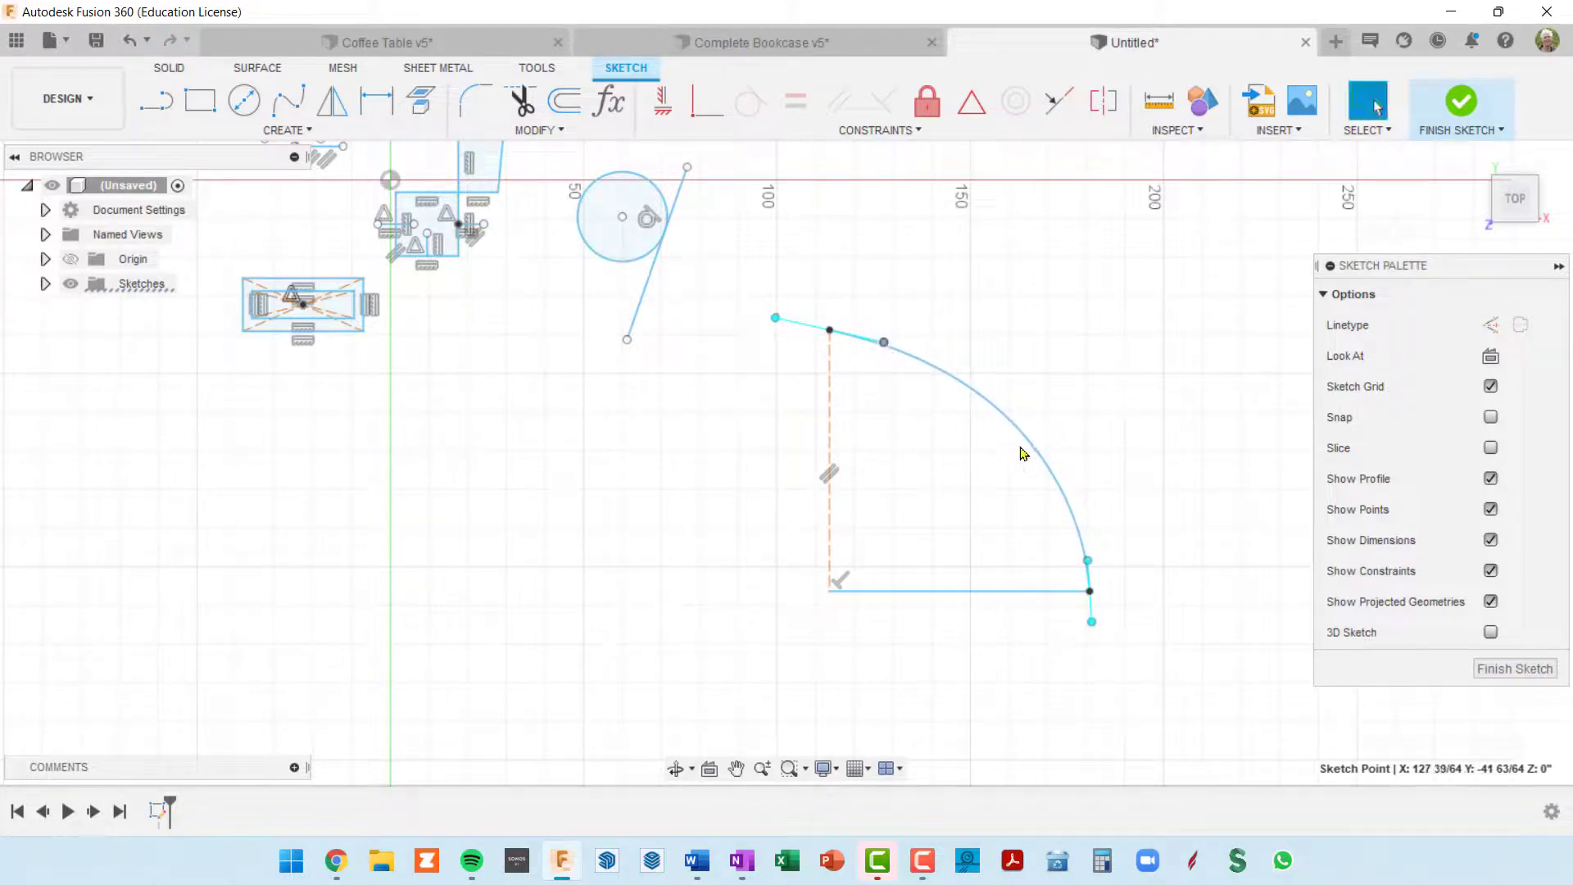
Step: Mirror the spline and the horizontal line about the vertical construction line
left_click(969, 592)
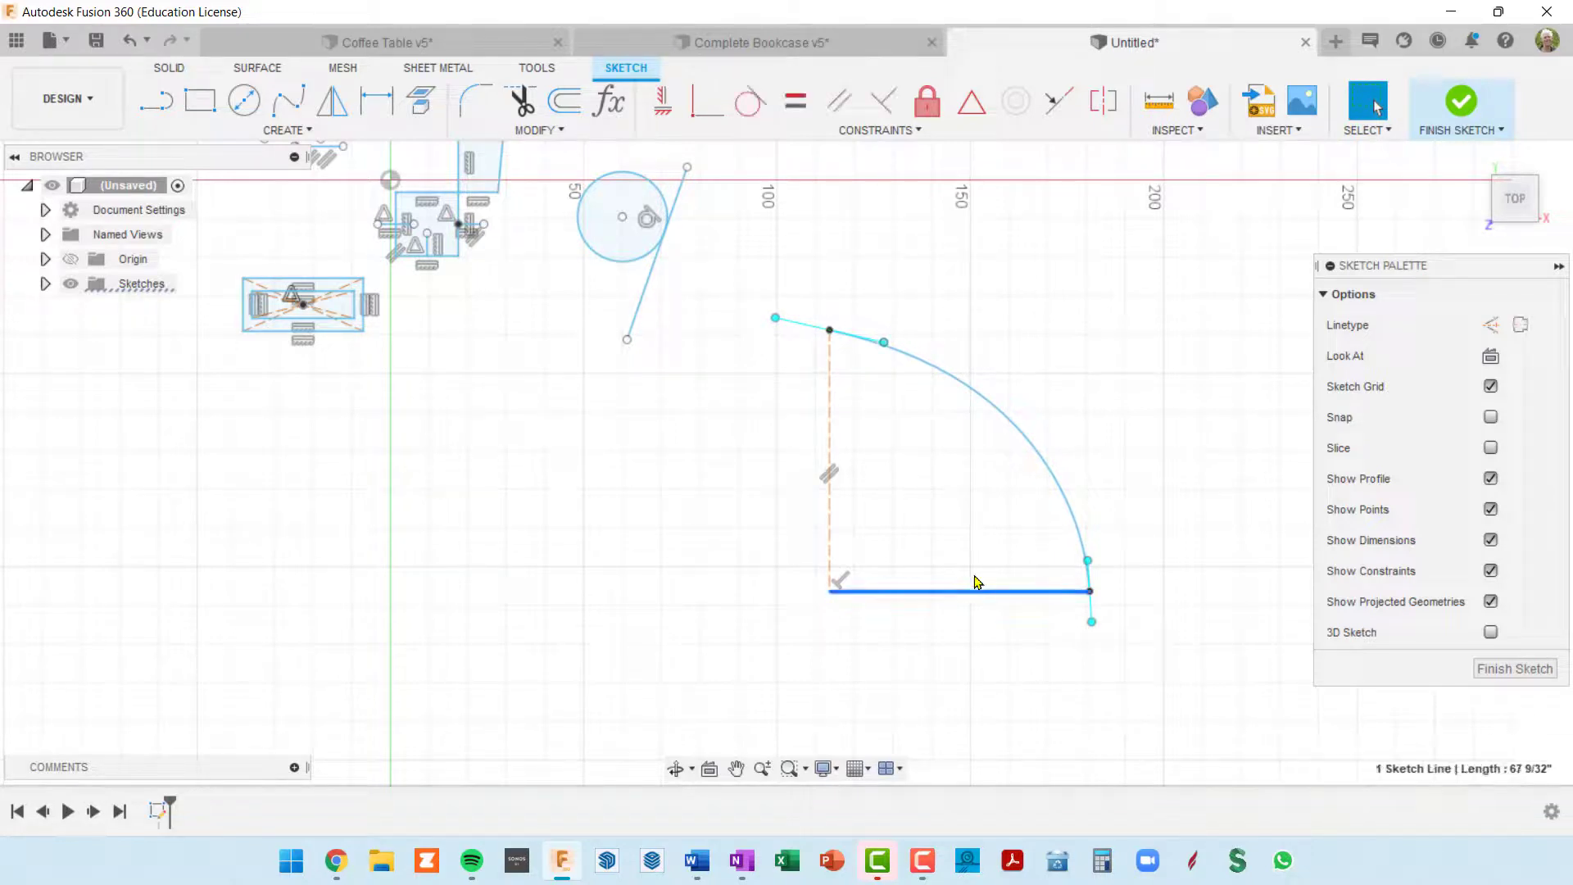
left_click(1027, 443)
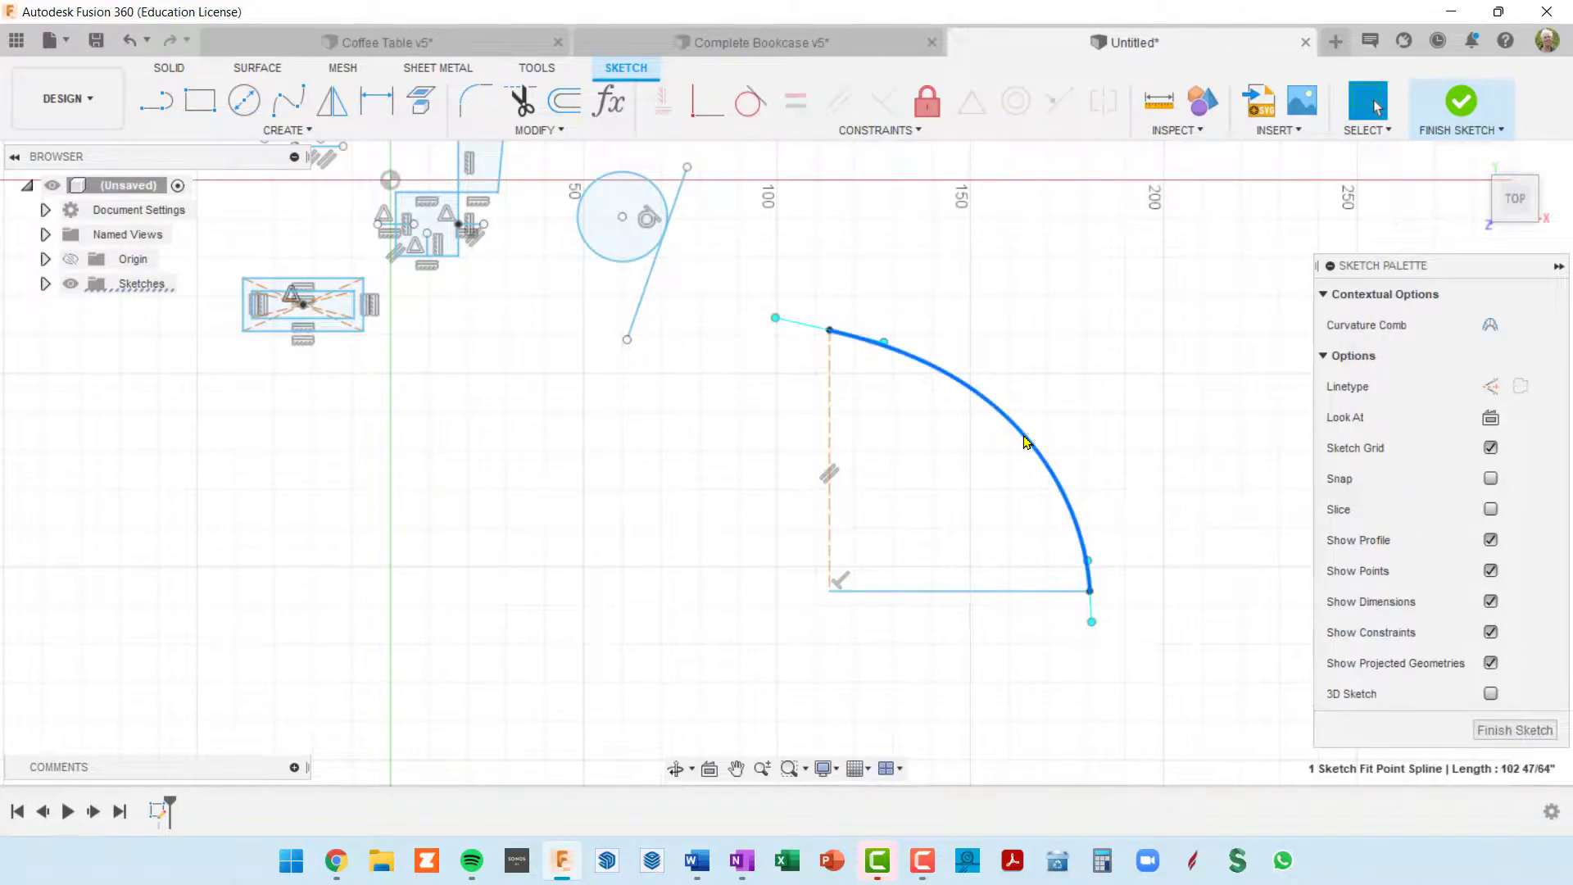
left_click(1024, 594, "shift")
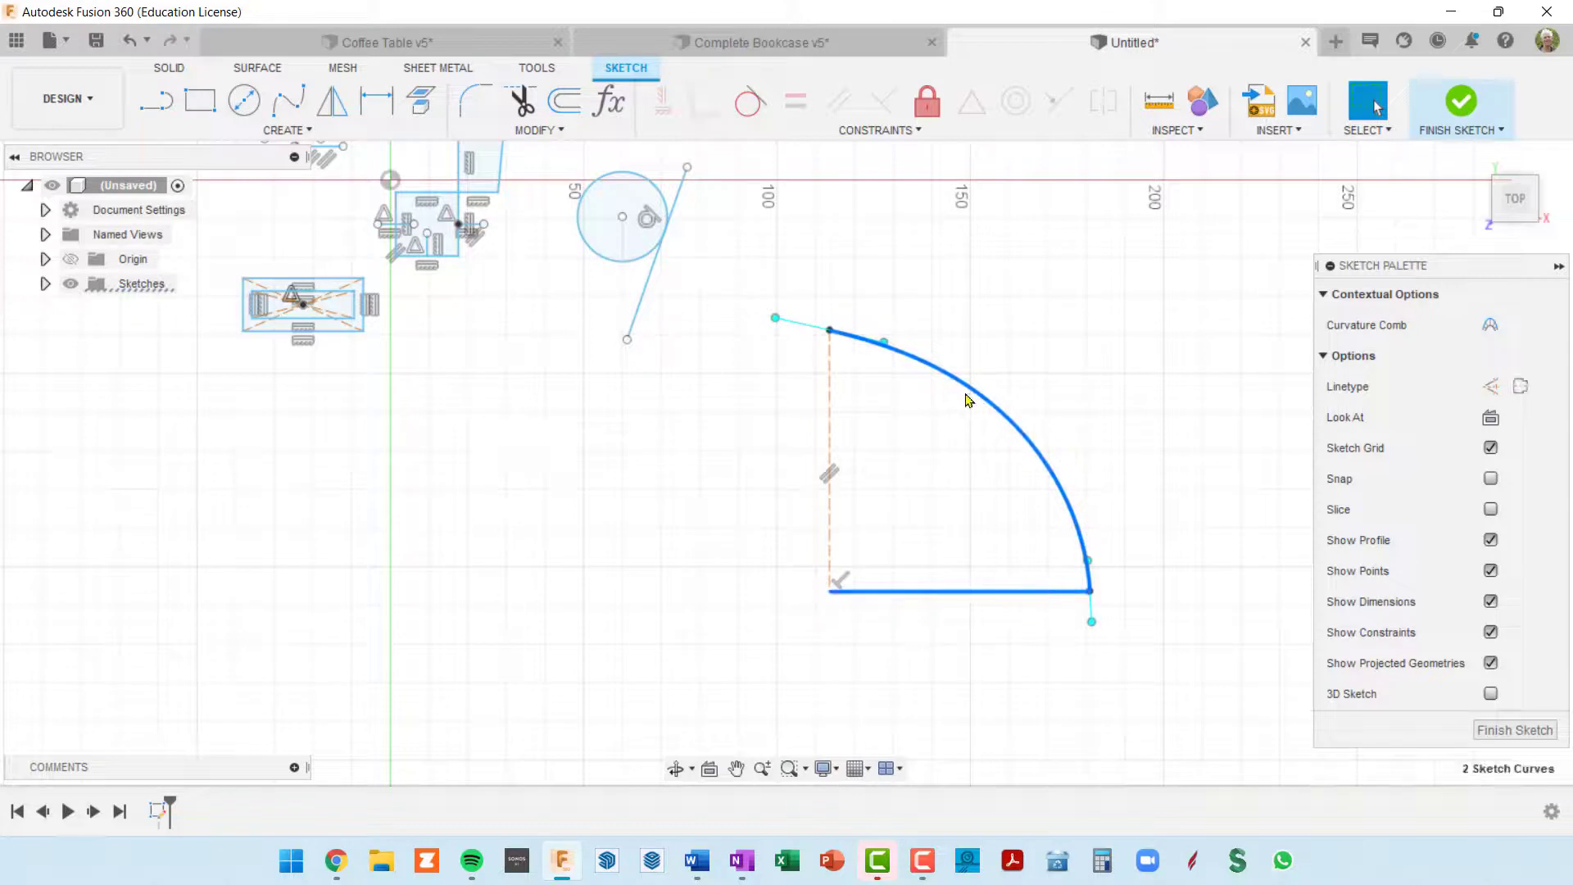
left_click(332, 100)
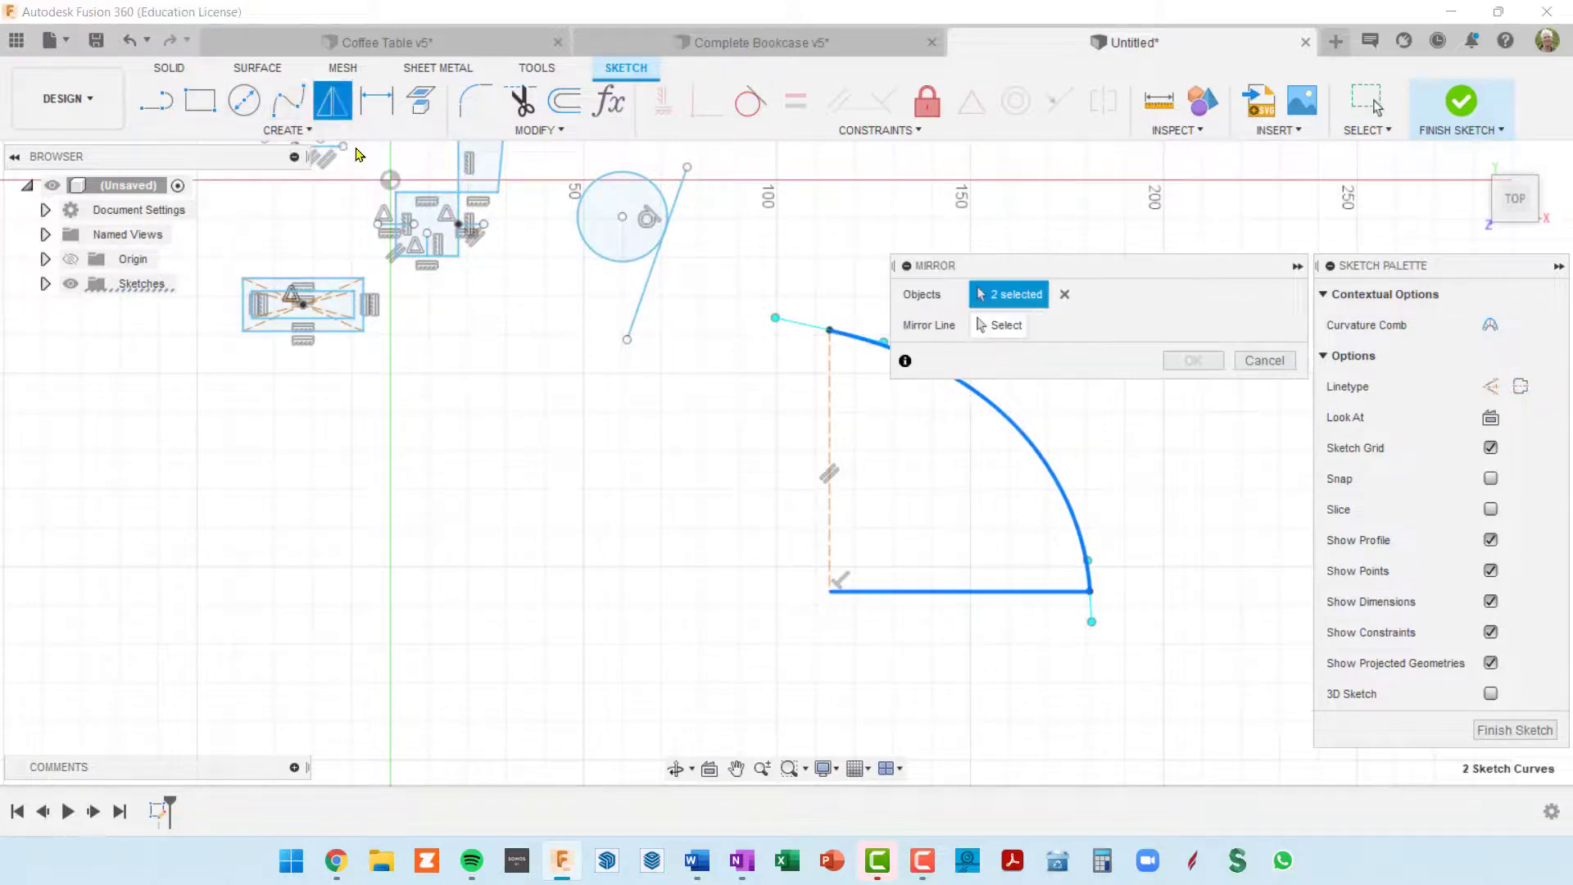
left_click(1001, 326)
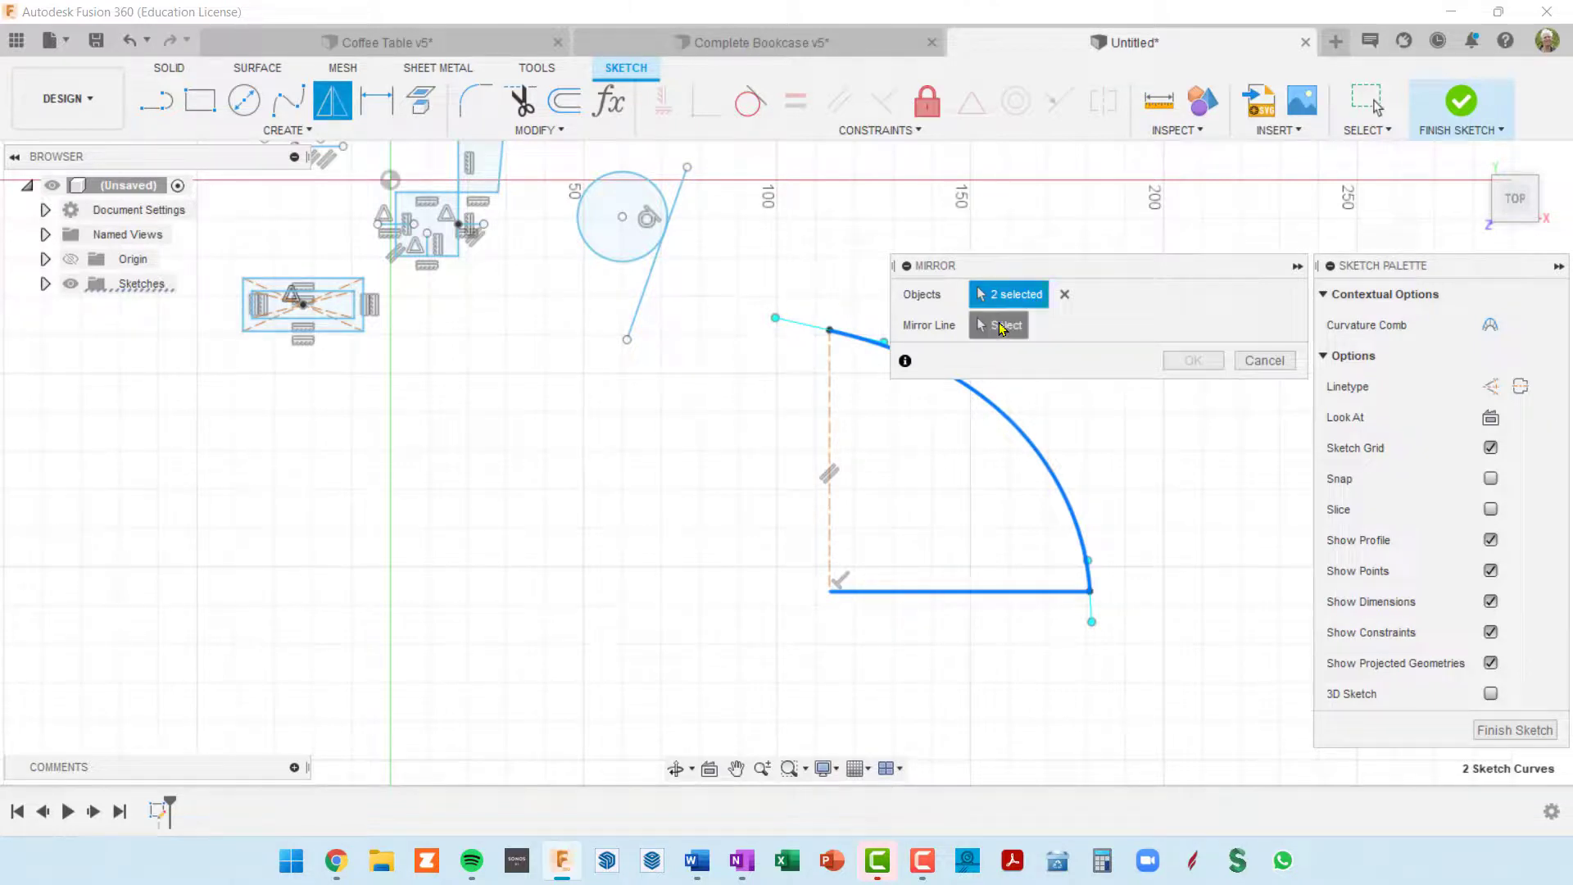
left_click(831, 401)
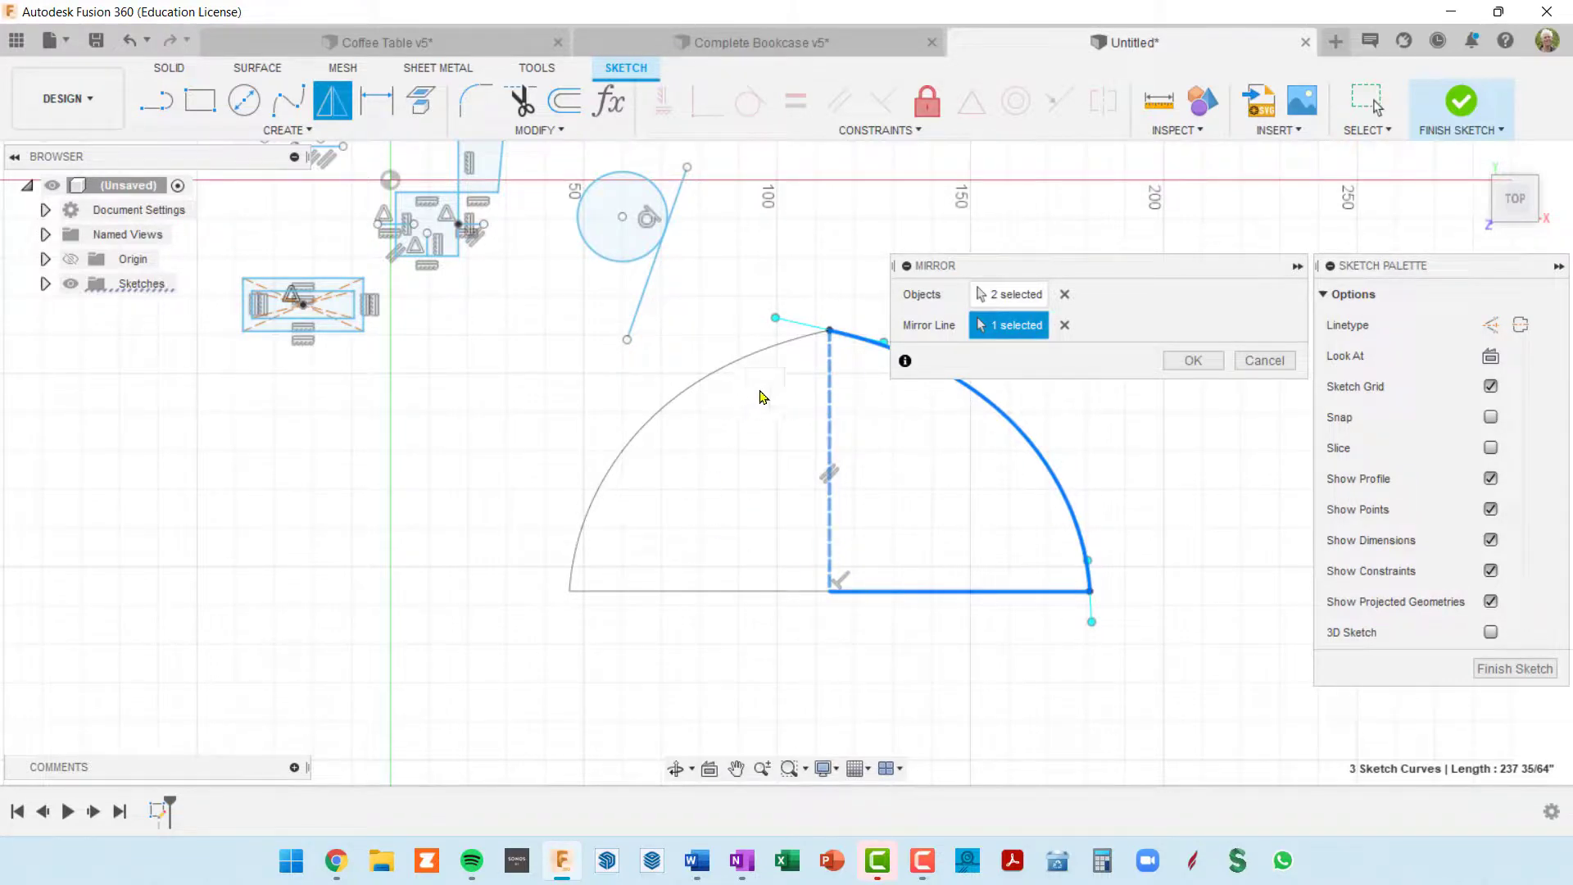
left_click(1192, 360)
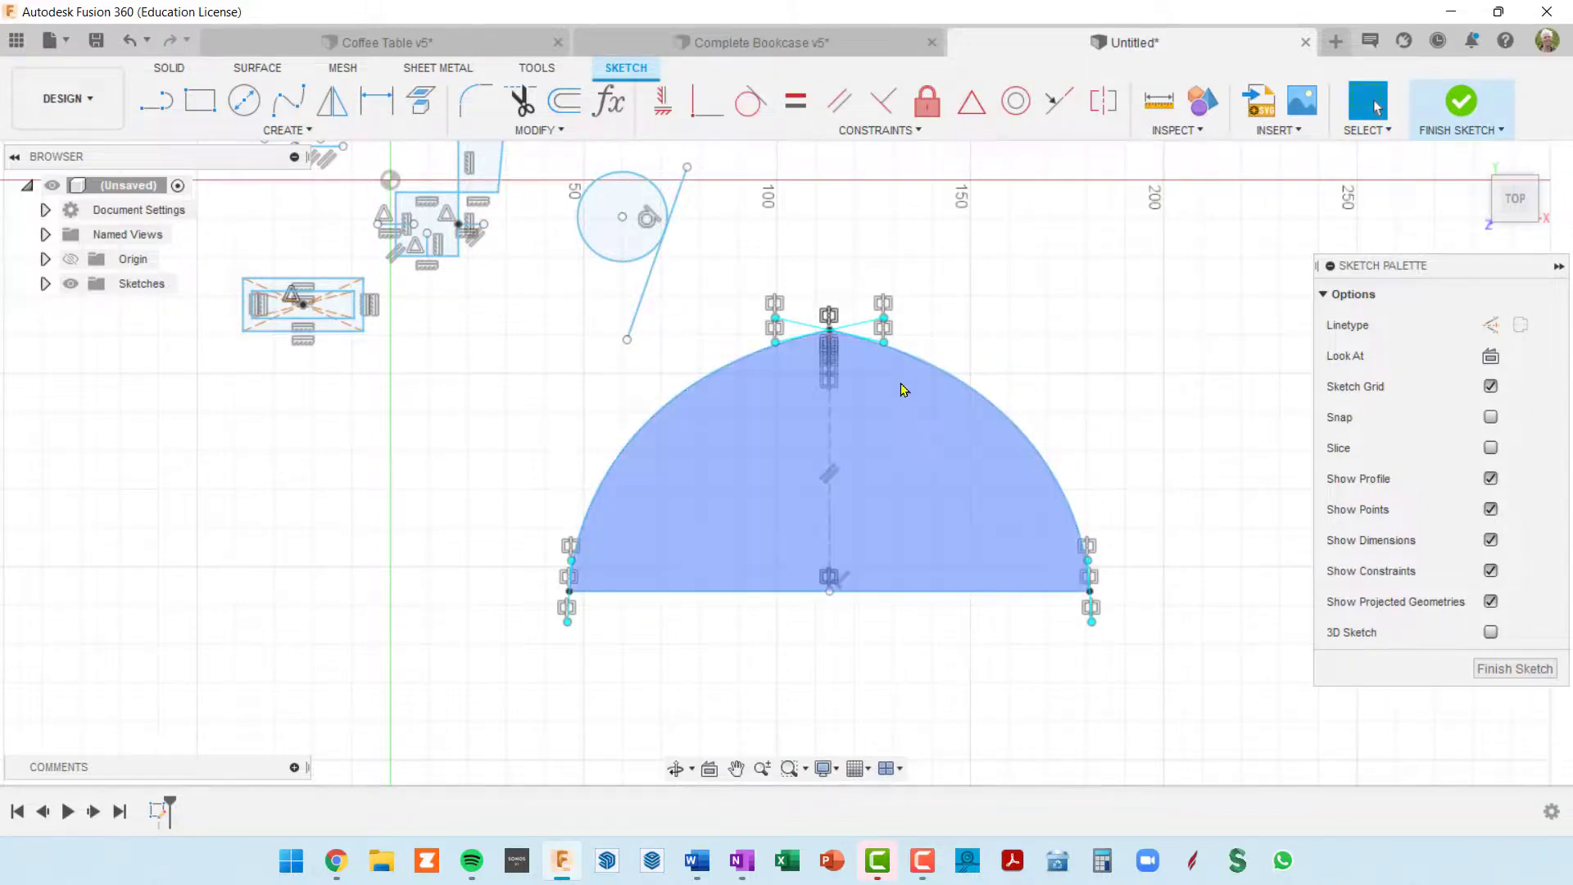
Step: Lengthen the lower and upper tangent handles of the original spline to make the mirrored dome fuller on both sides
scroll(884, 320, "up", 2)
scroll(888, 320, "up", 4)
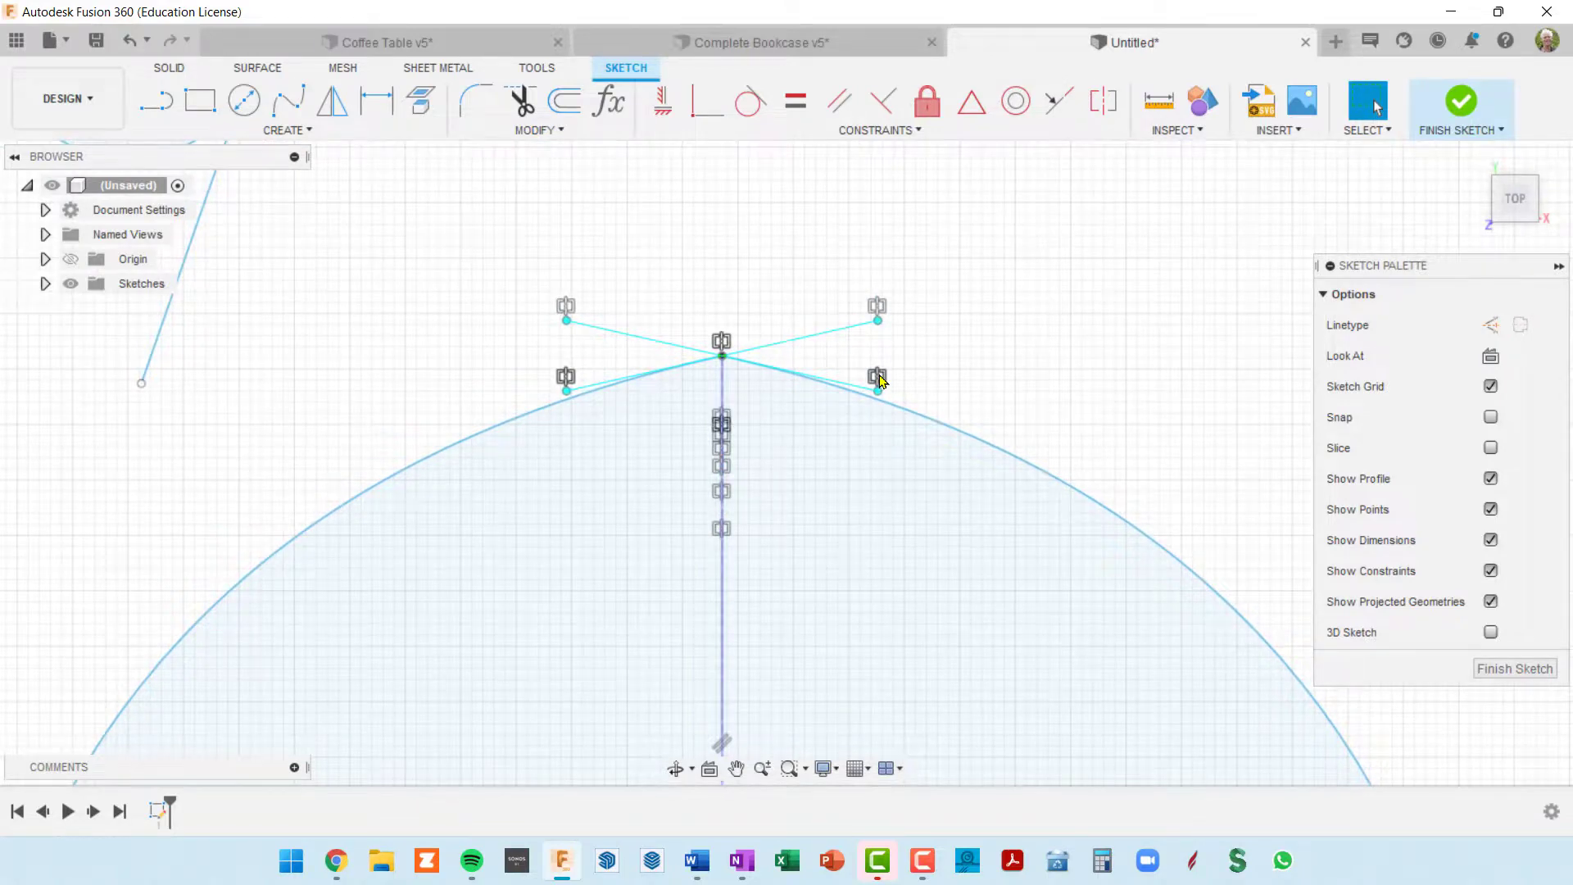
scroll(876, 388, "down", 4)
mouse_move(893, 524)
middle_mouse_down()
mouse_move(933, 379)
mouse_move(888, 411)
middle_mouse_up()
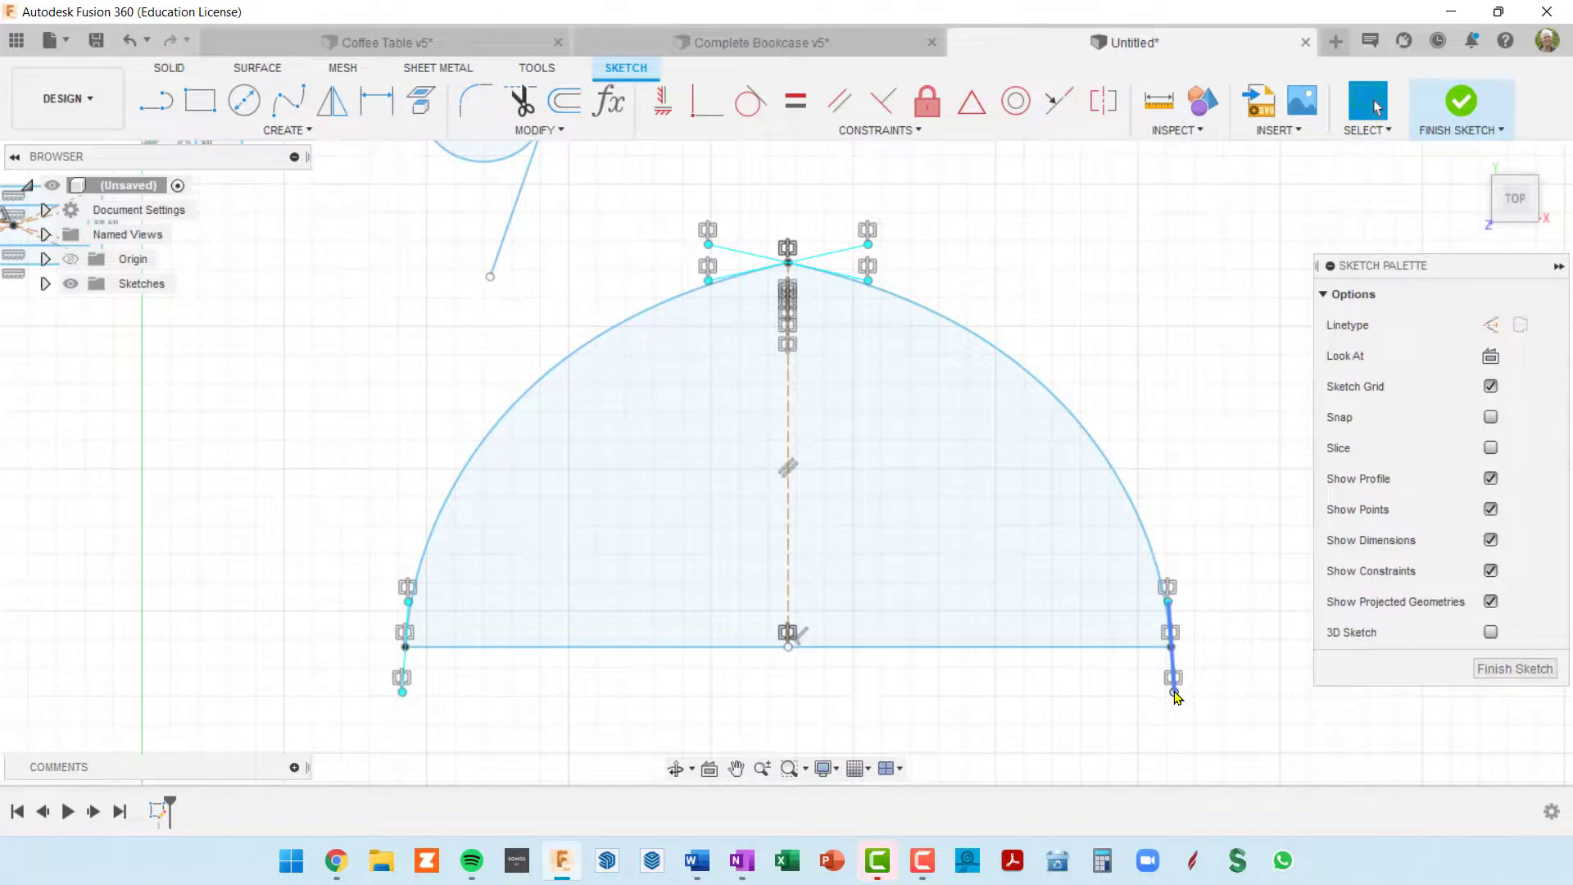
mouse_move(1175, 696)
left_mouse_down()
mouse_move(1141, 702)
mouse_move(1180, 711)
left_mouse_up()
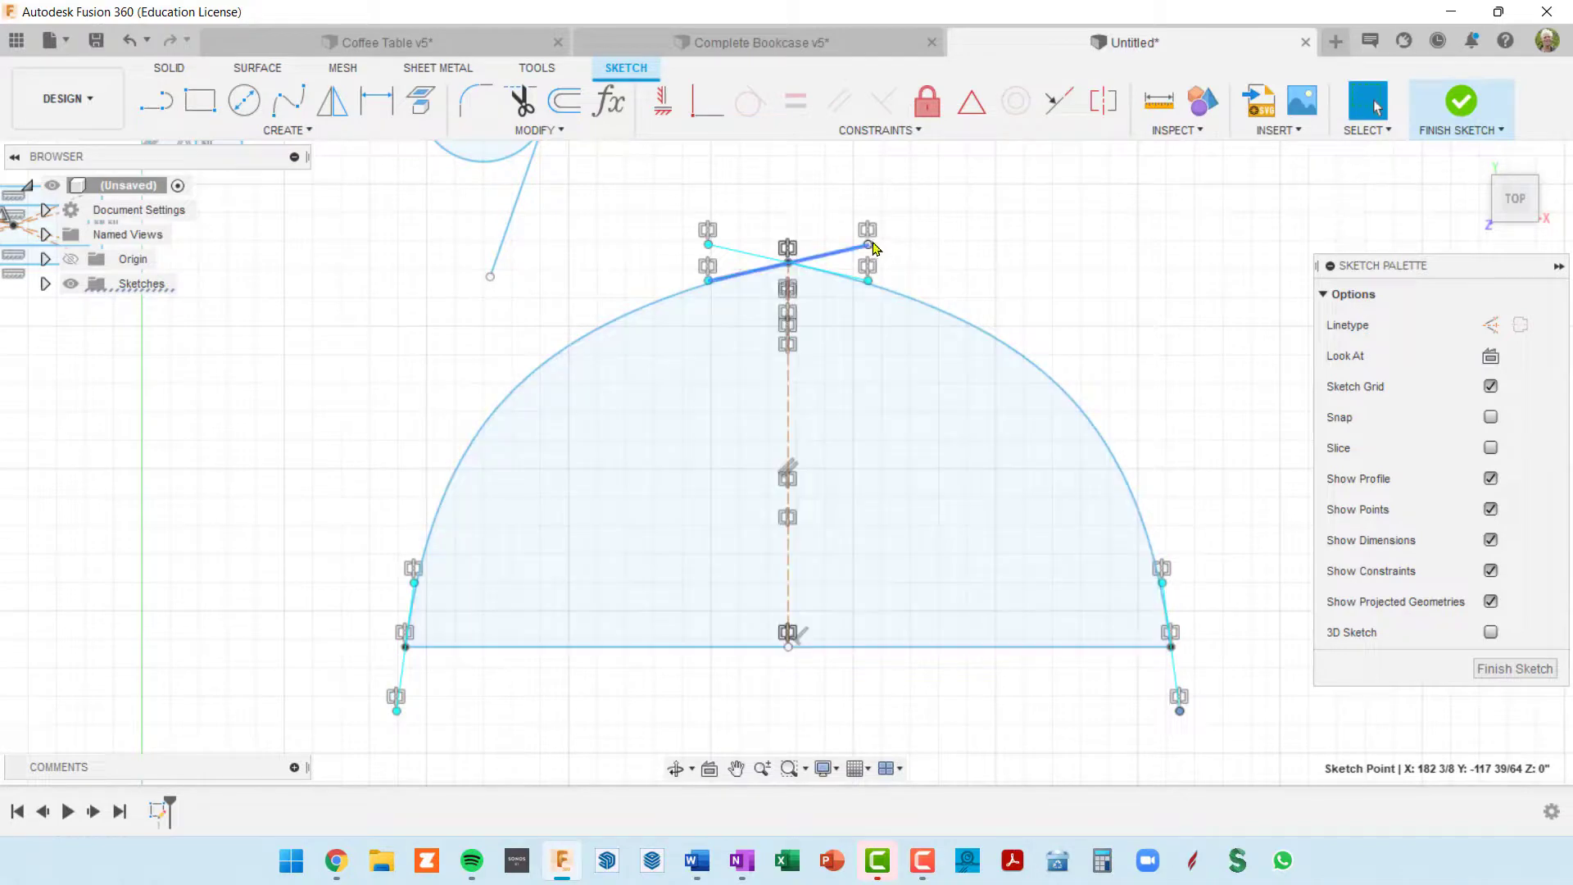
left_click_drag(873, 249, 897, 256)
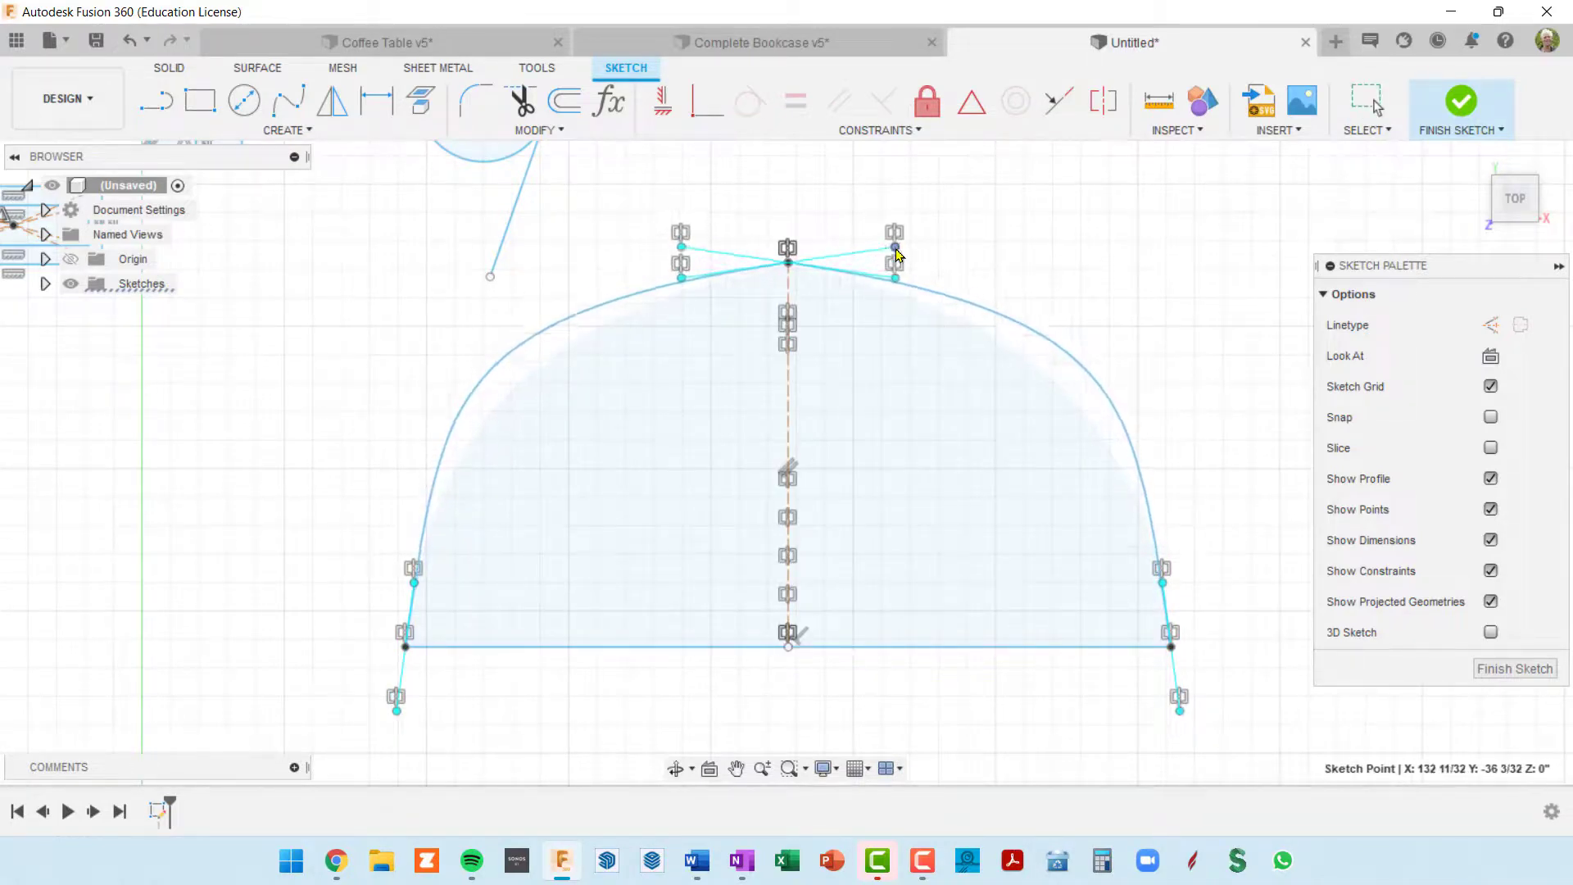
Step: Widen the mirrored dome by moving the outer endpoint of the original horizontal line and its spline tangent handle outward
left_click(1046, 648)
mouse_move(1171, 647)
left_mouse_down()
mouse_move(1225, 639)
mouse_move(1196, 660)
mouse_move(1259, 691)
mouse_move(1248, 651)
mouse_move(1262, 689)
mouse_move(1248, 680)
left_mouse_up()
scroll(1023, 550, "down", 3)
mouse_move(976, 513)
middle_mouse_down()
mouse_move(929, 496)
mouse_move(899, 510)
middle_mouse_up()
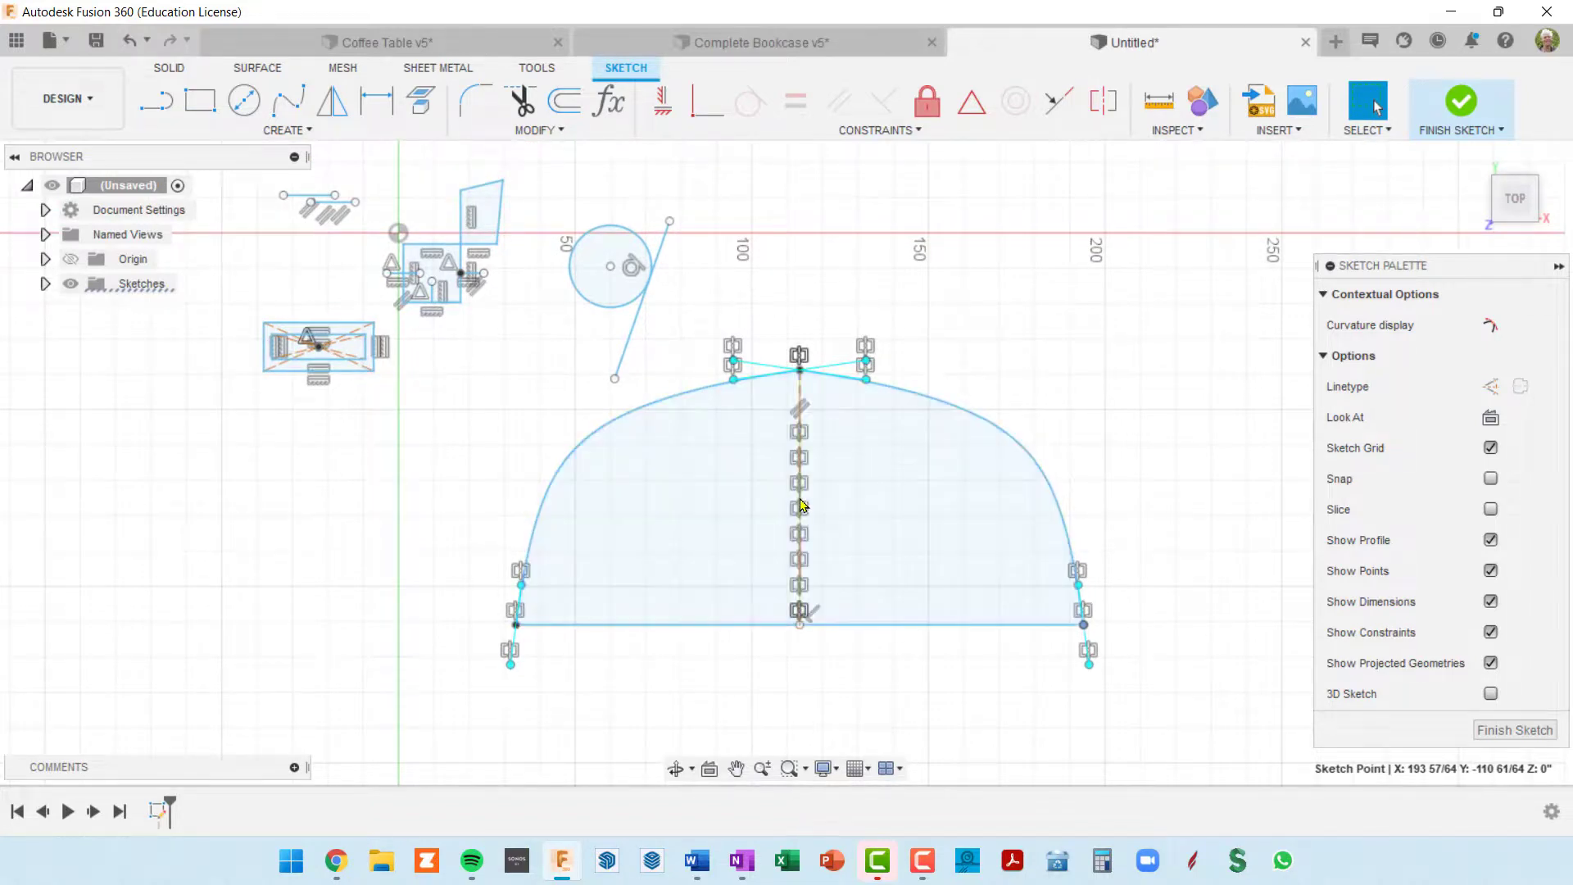
scroll(1069, 625, "up", 3)
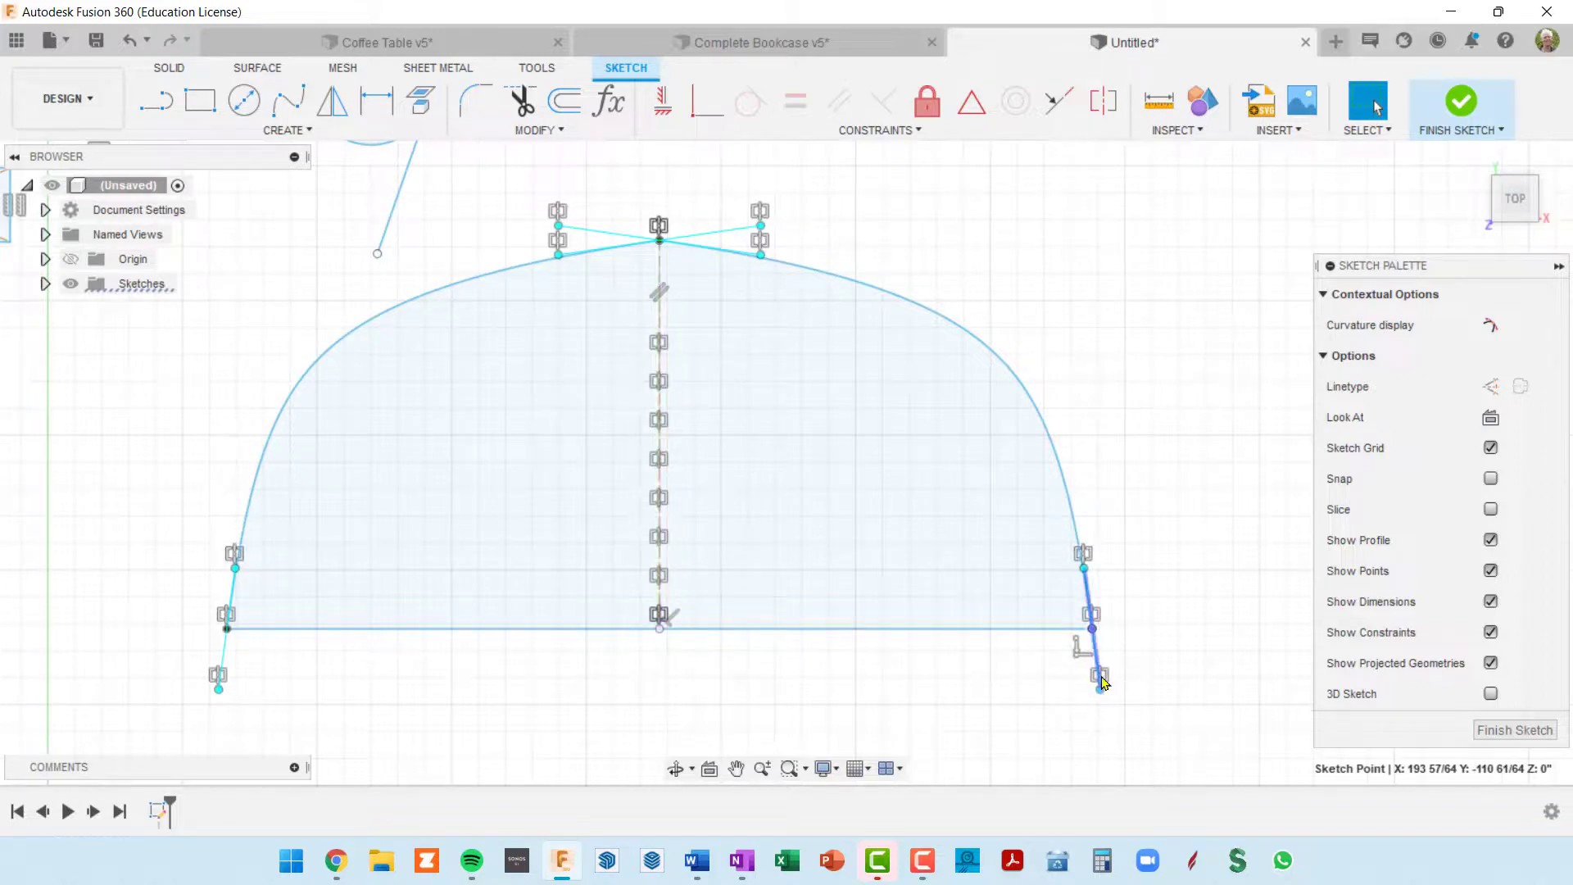
left_click_drag(1103, 682, 1109, 636)
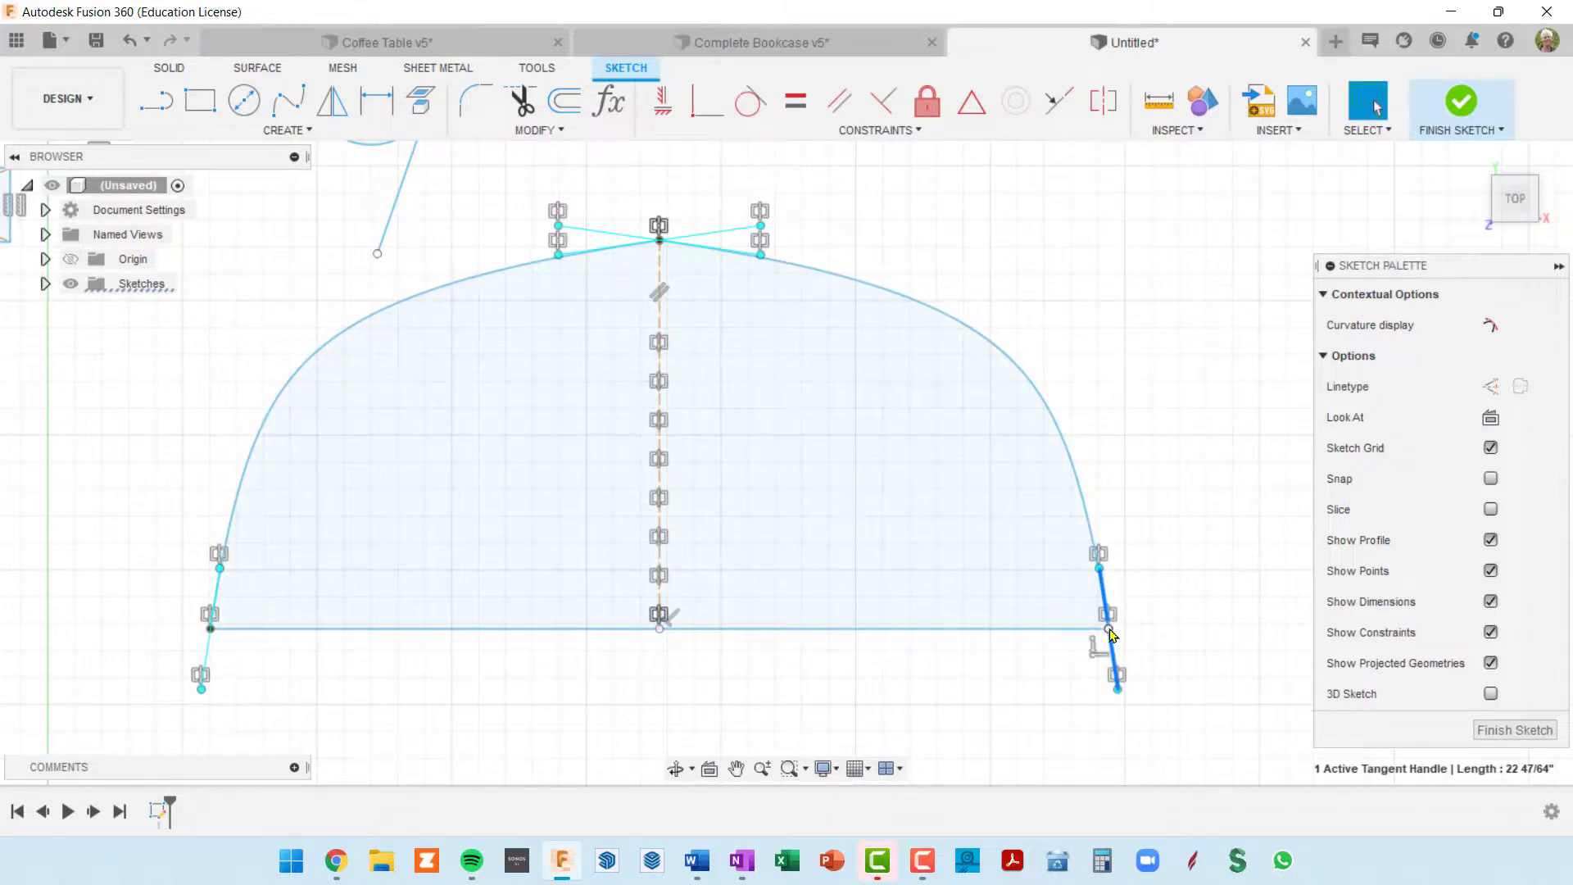
left_click(1101, 566)
left_click(1099, 565)
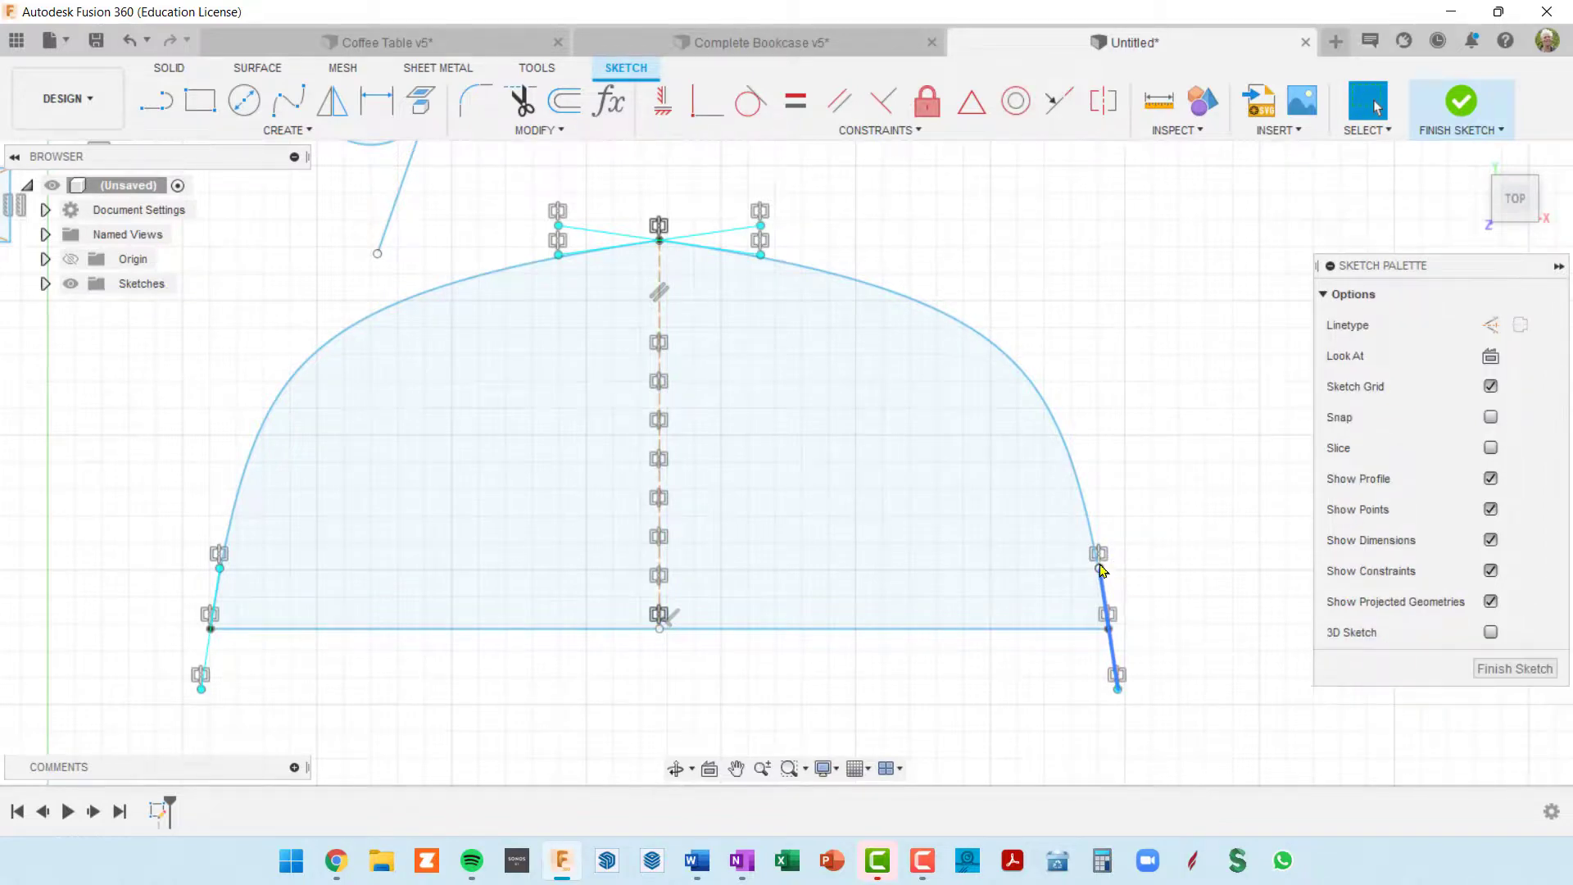
left_click(954, 567)
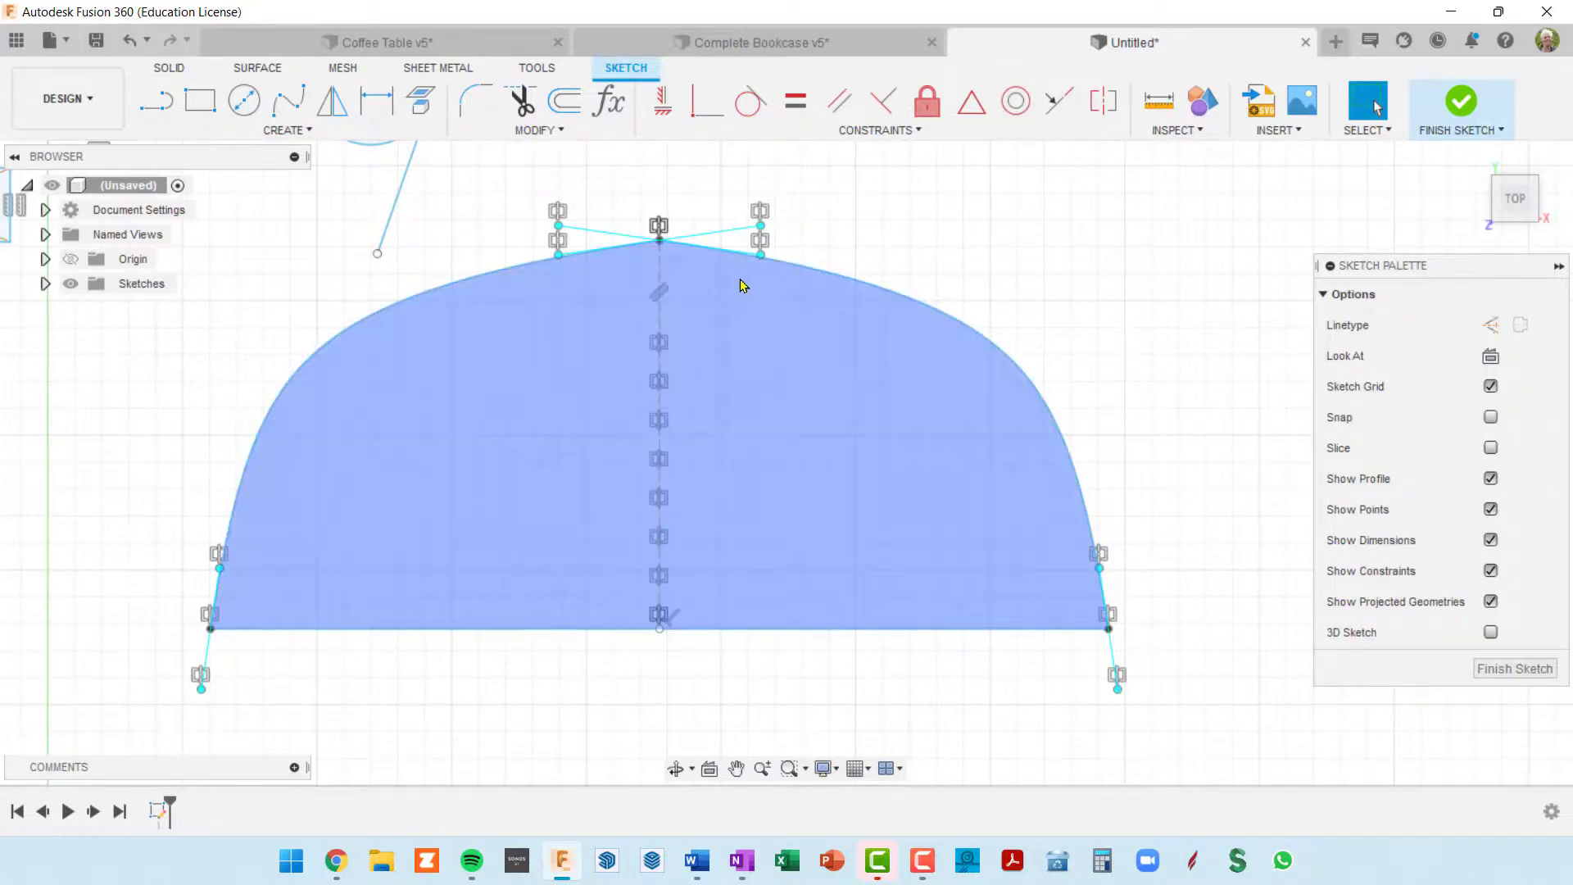
left_click(767, 226)
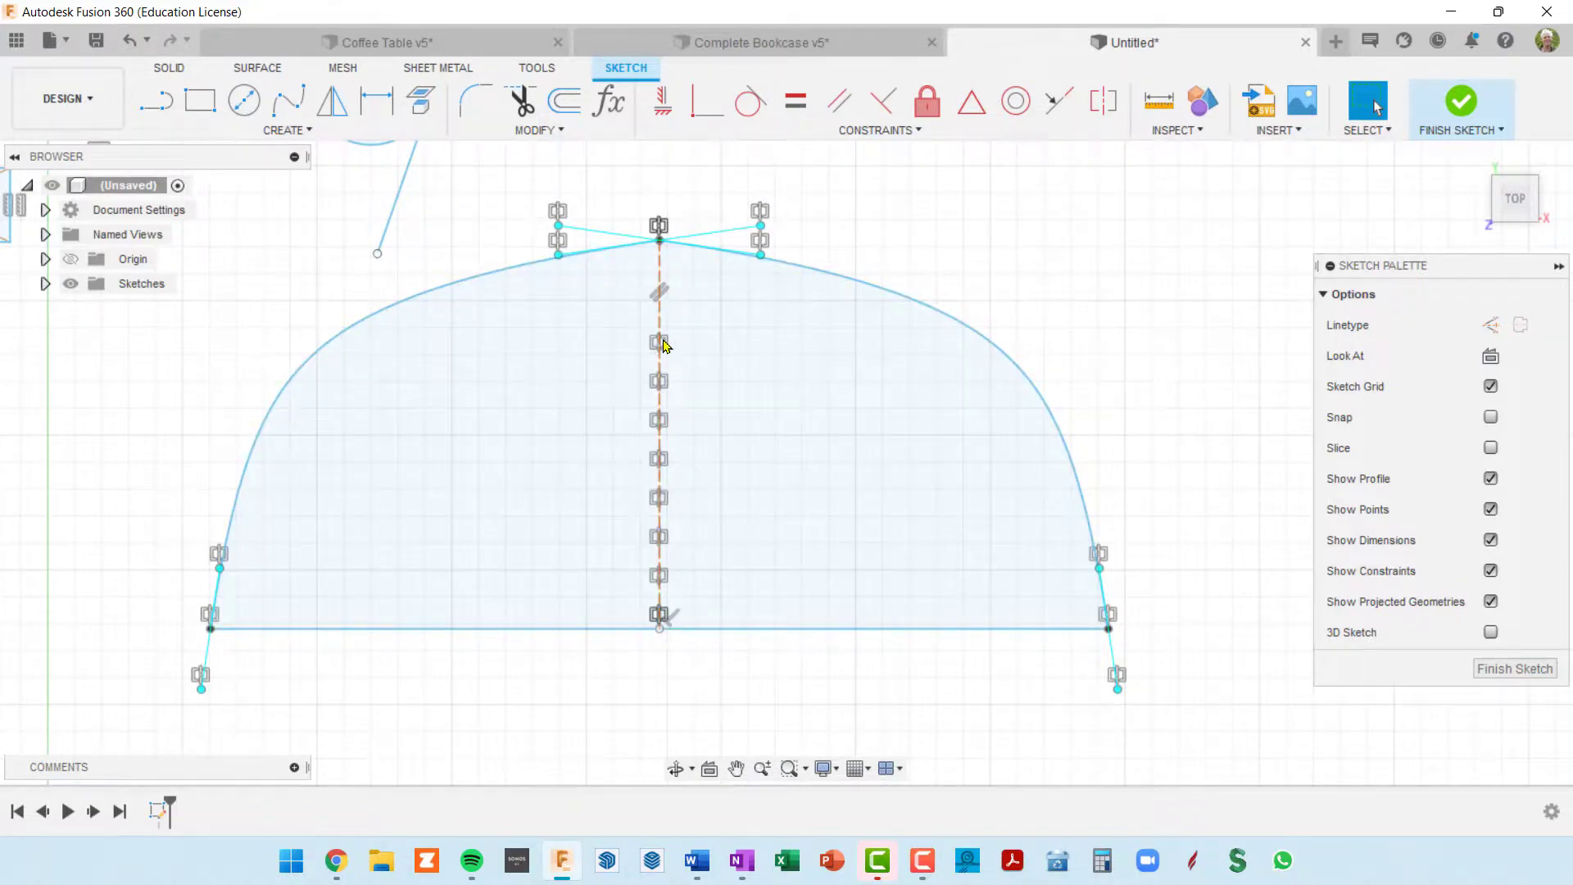
left_click(691, 276)
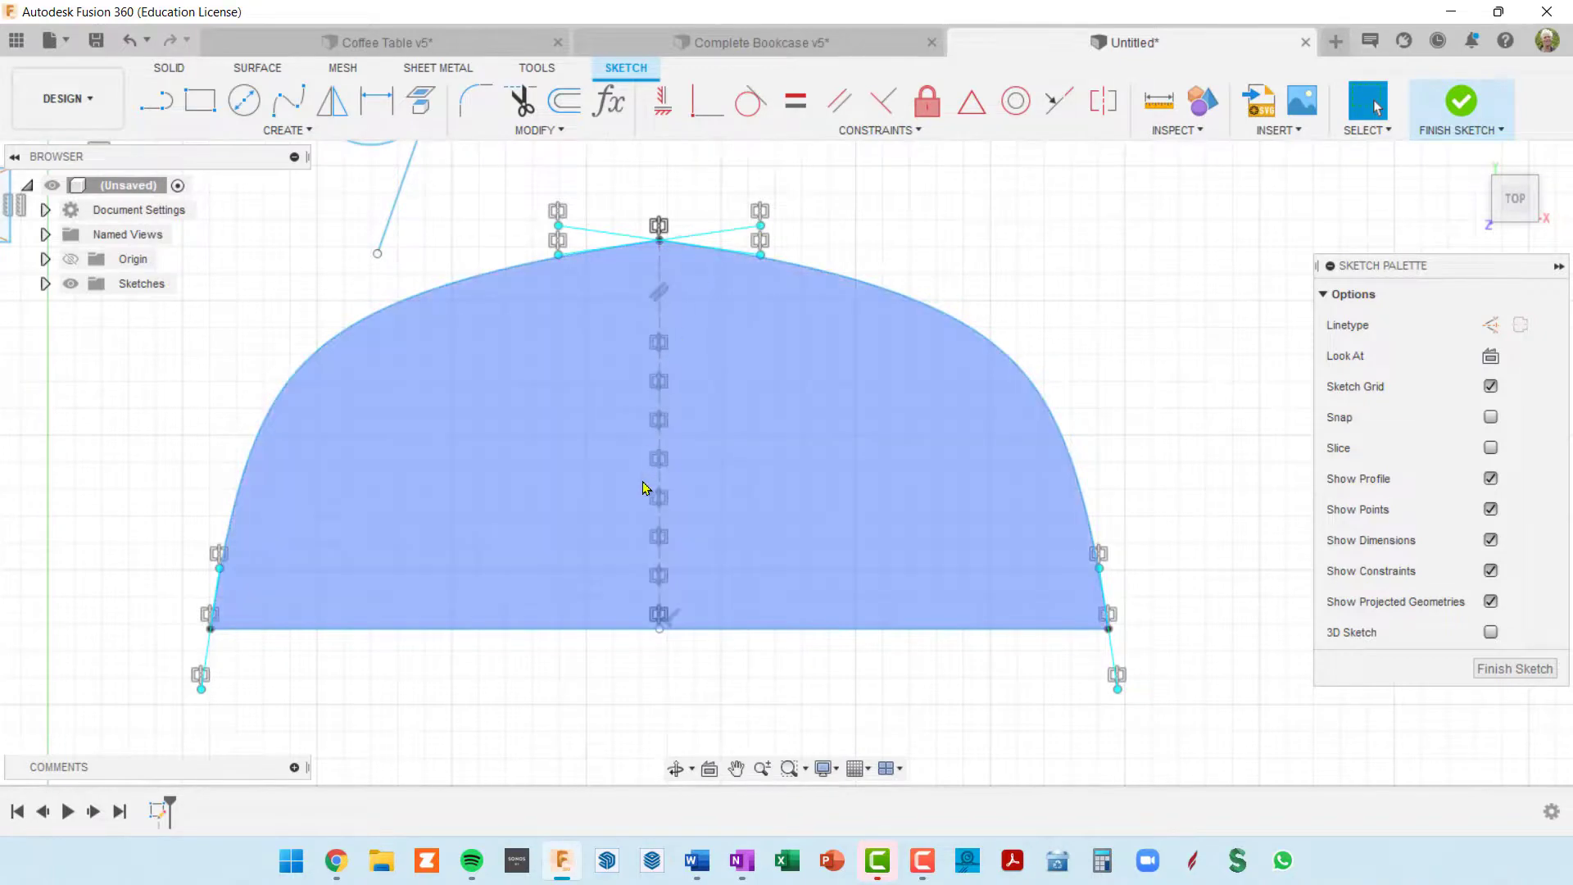
Step: Delete the three uppermost symmetry constraints on the dome's vertical construction line, one after another
scroll(787, 483, "down", 4)
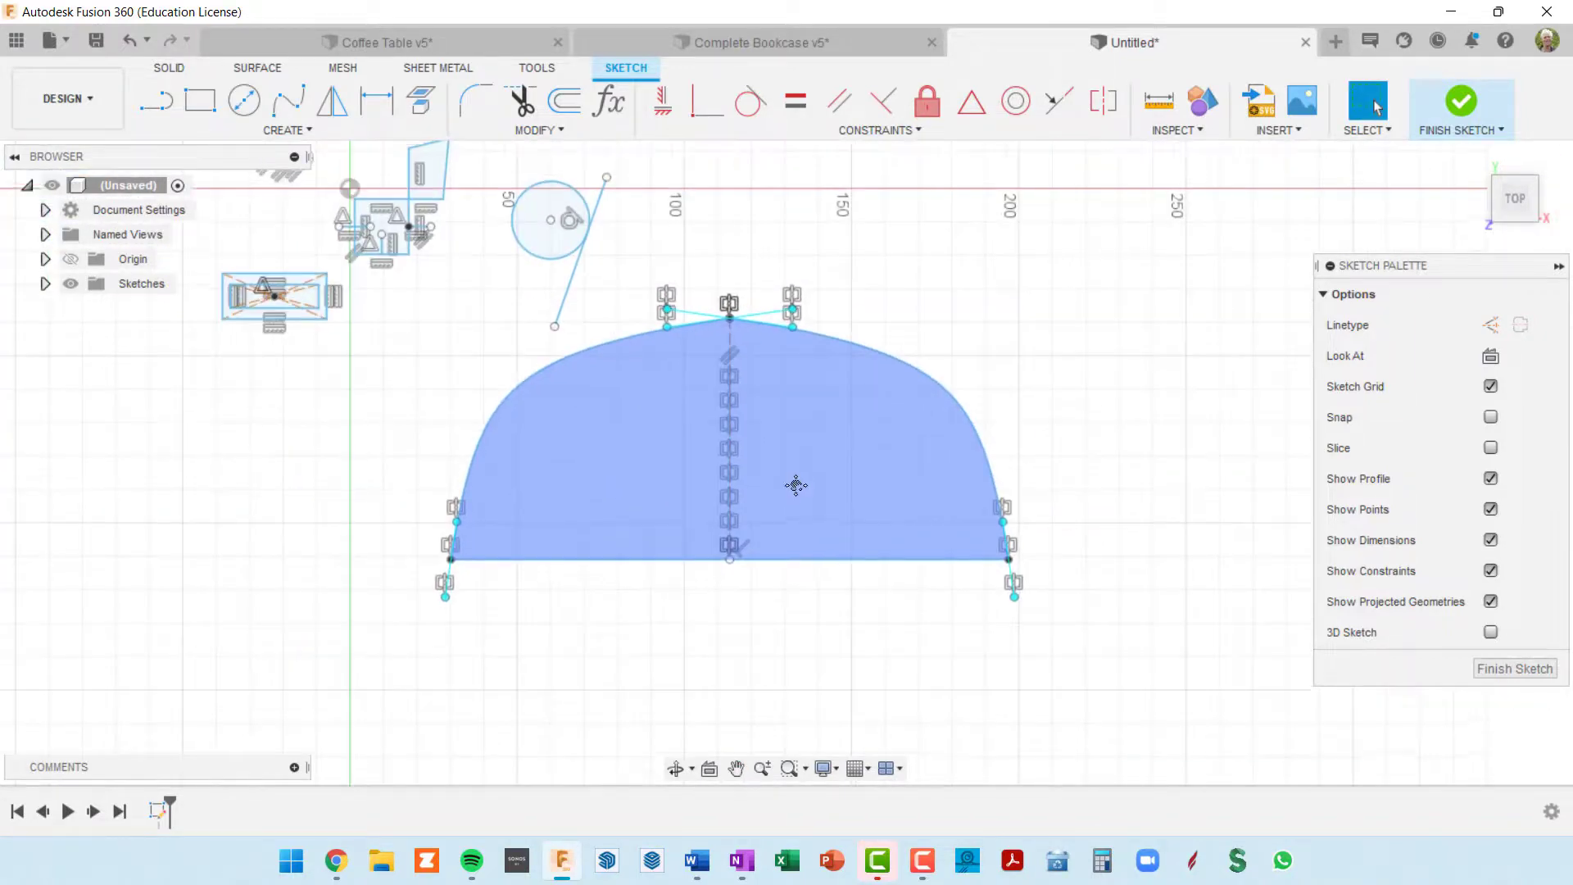
scroll(831, 500, "down", 2)
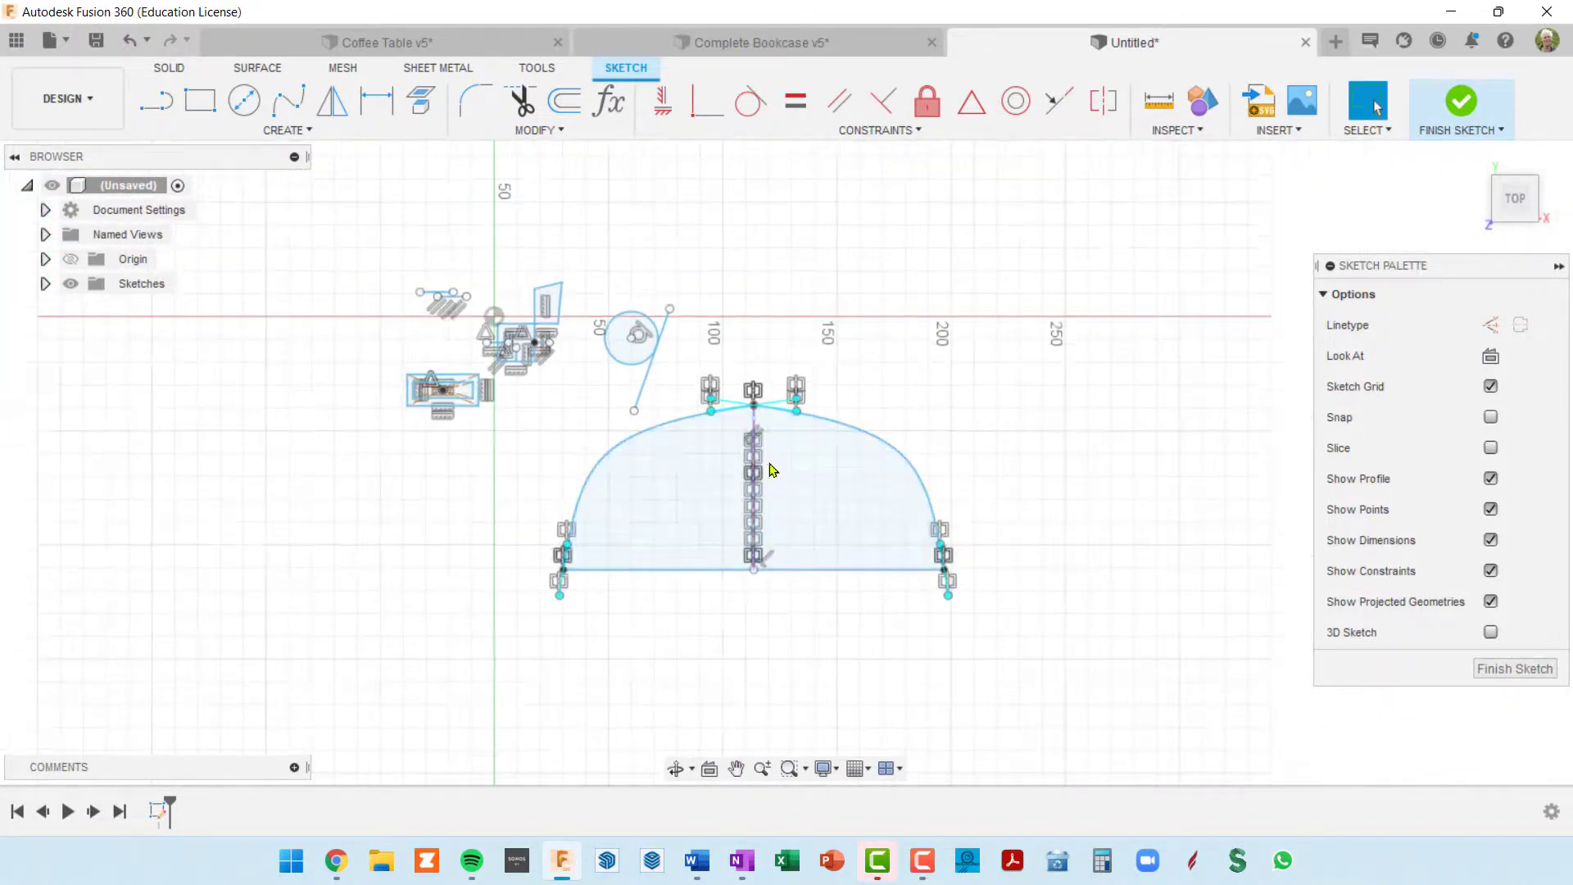
scroll(792, 420, "up", 4)
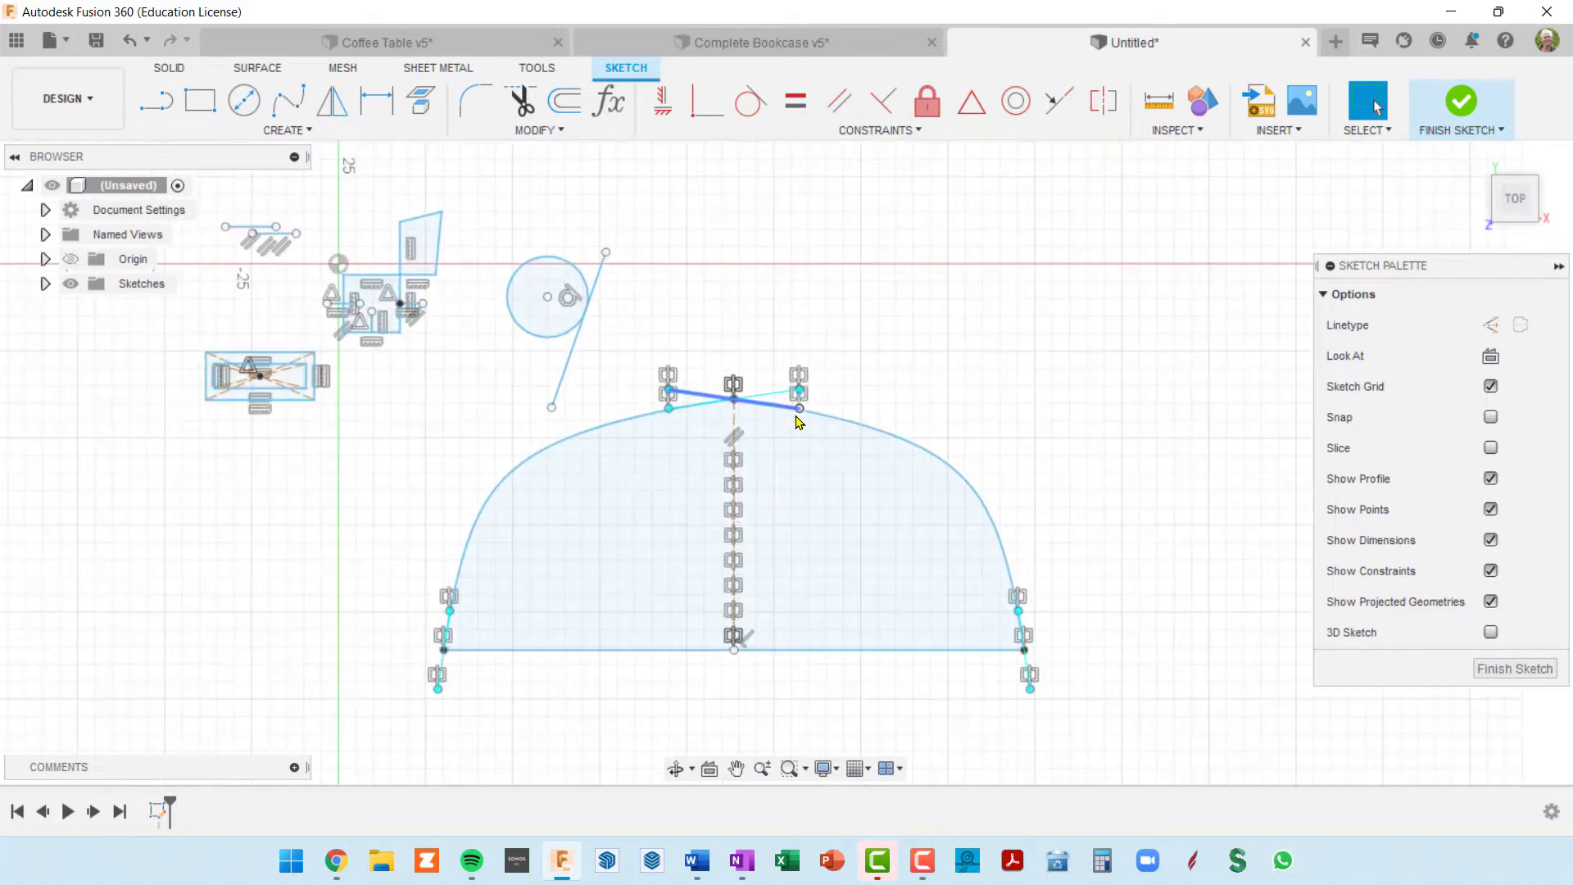
left_click(718, 487)
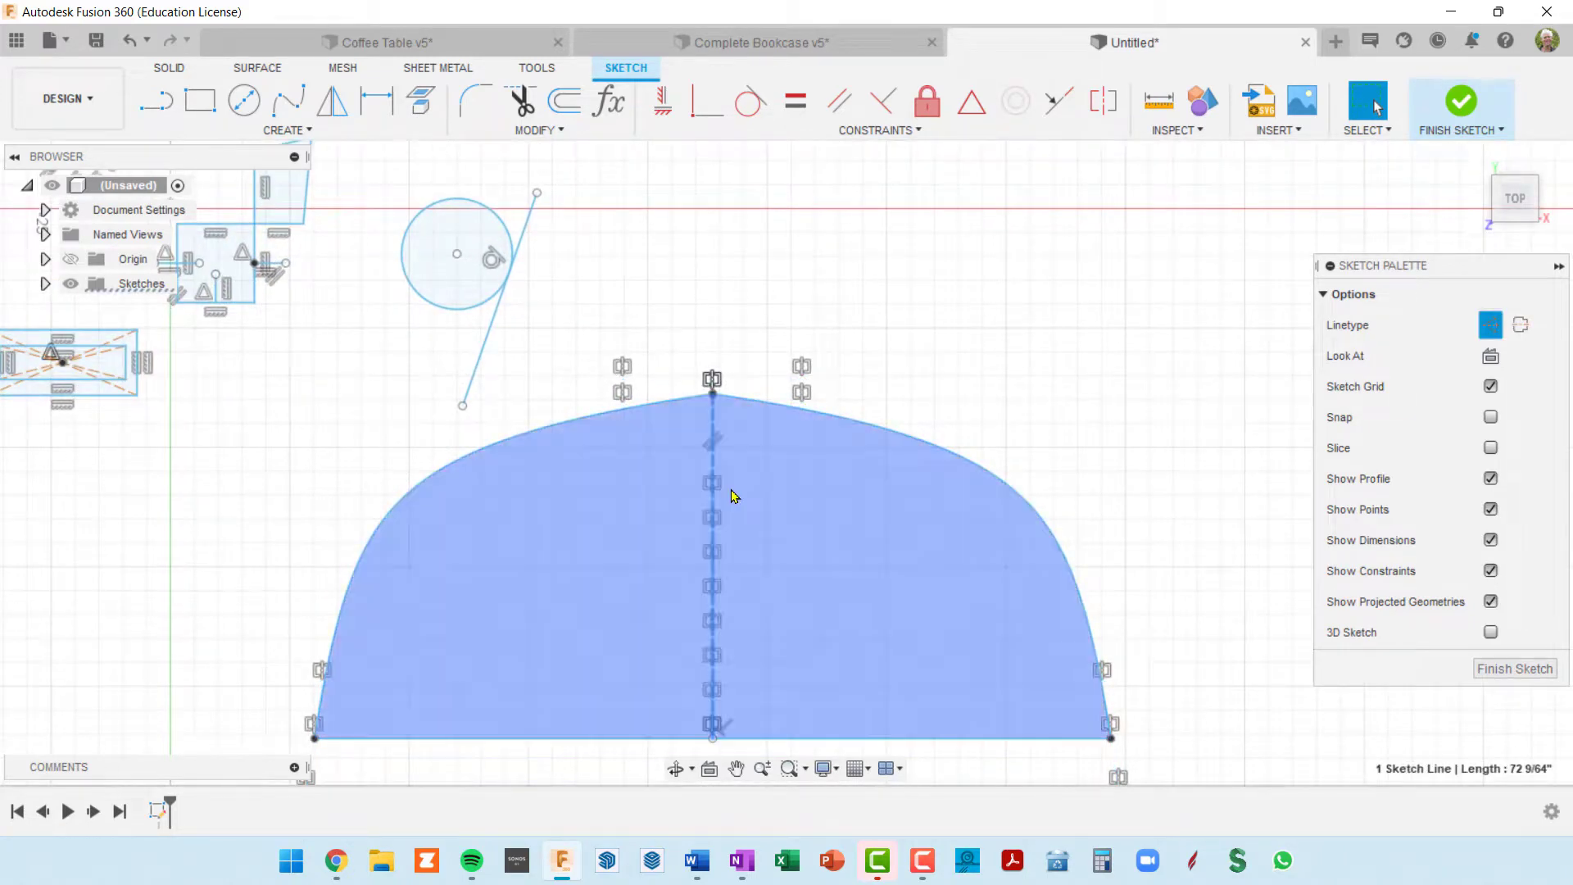
left_click(717, 487)
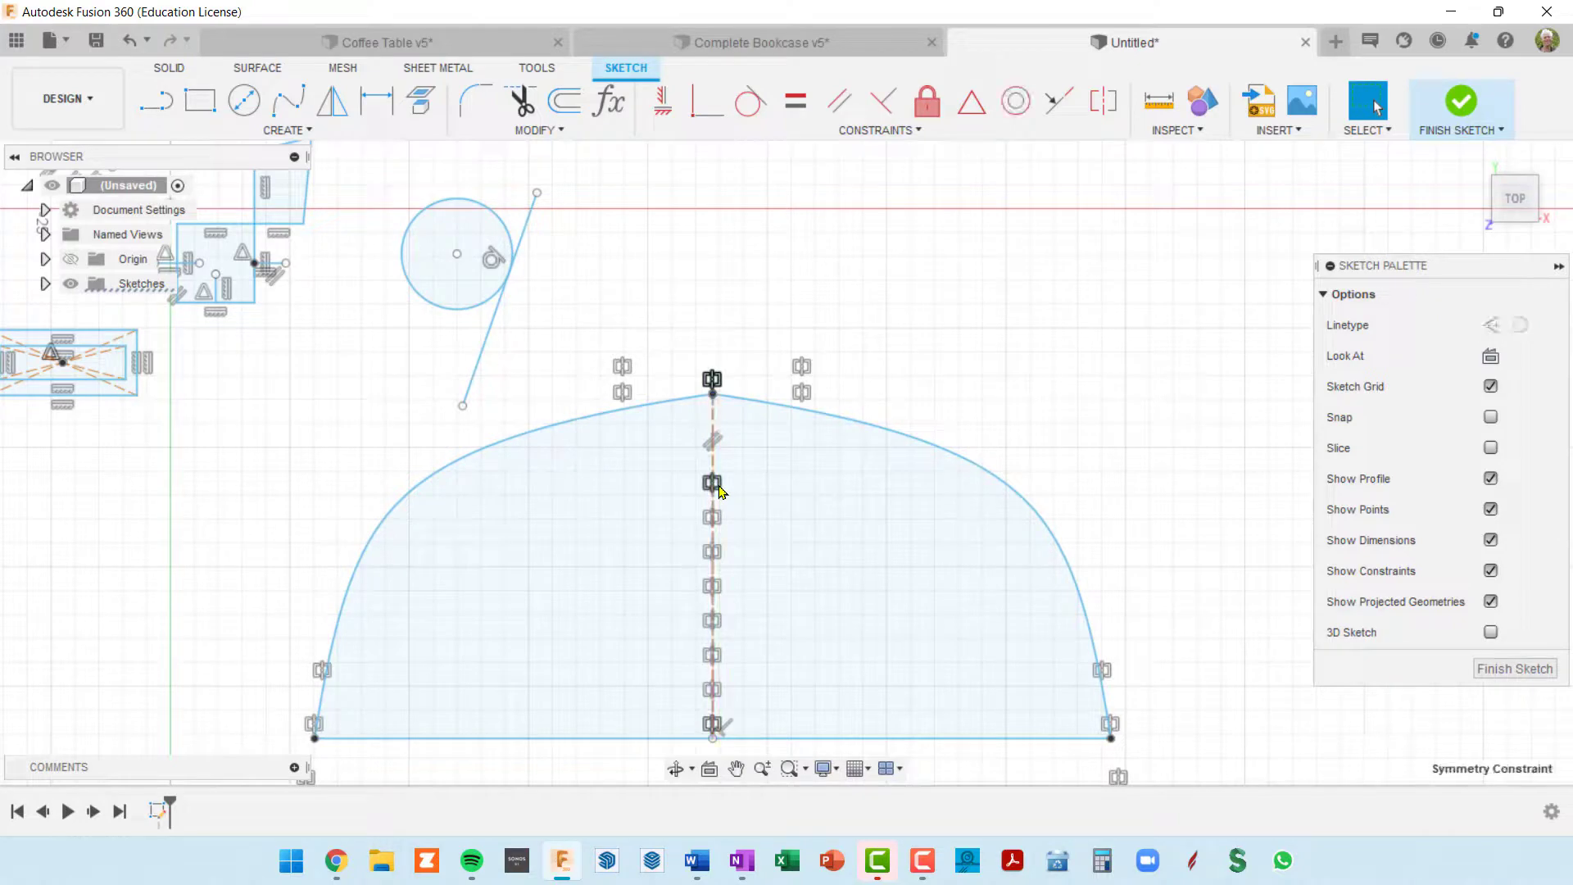
key("Delete")
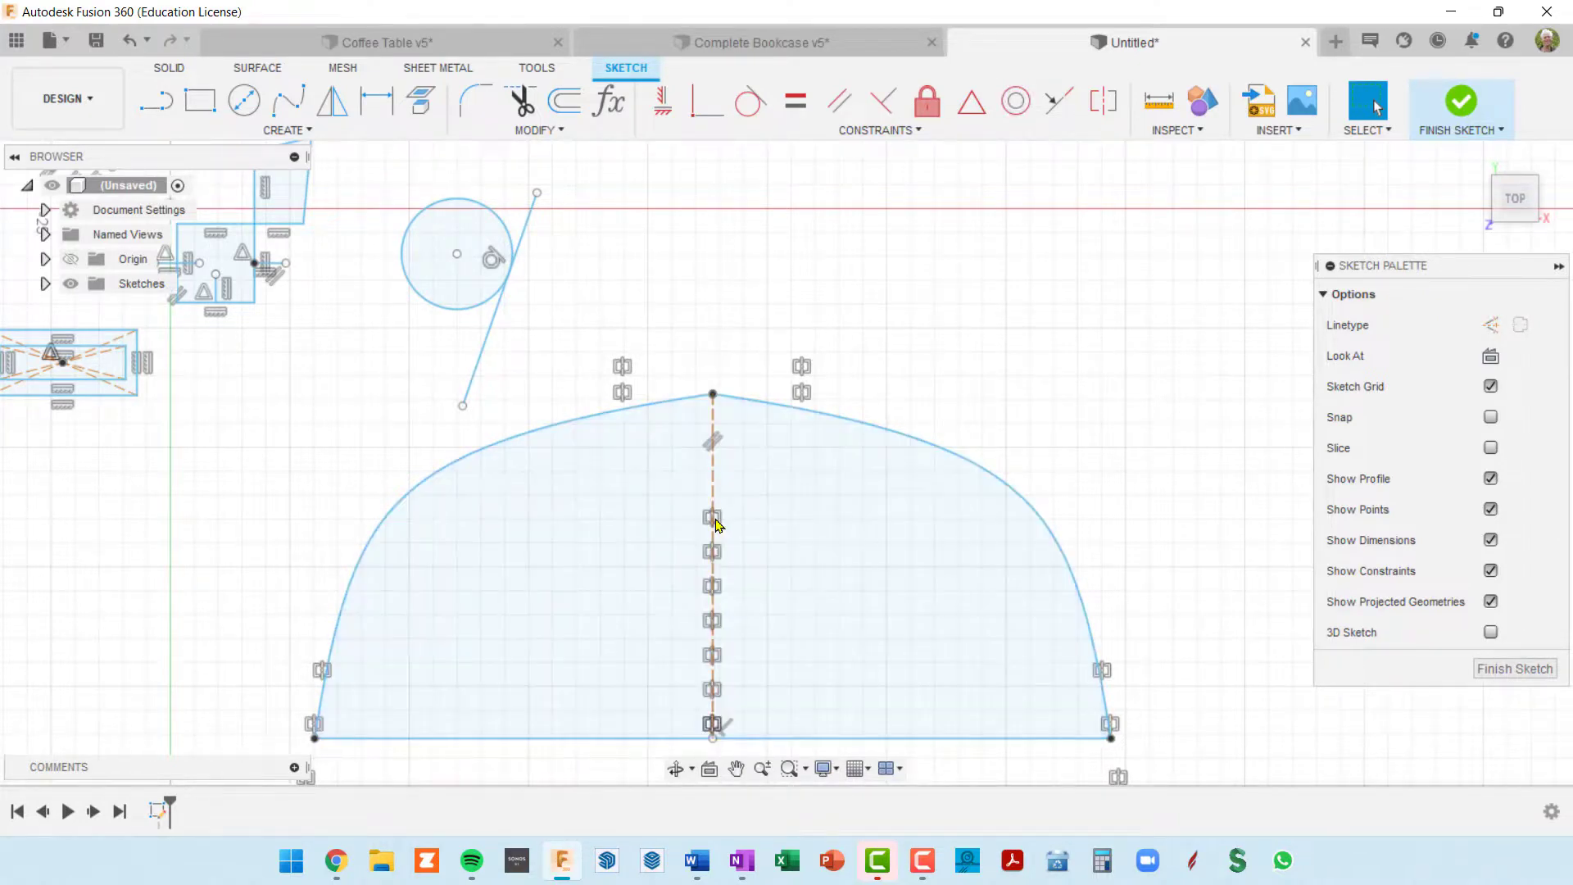
left_click(713, 522)
left_click(721, 523)
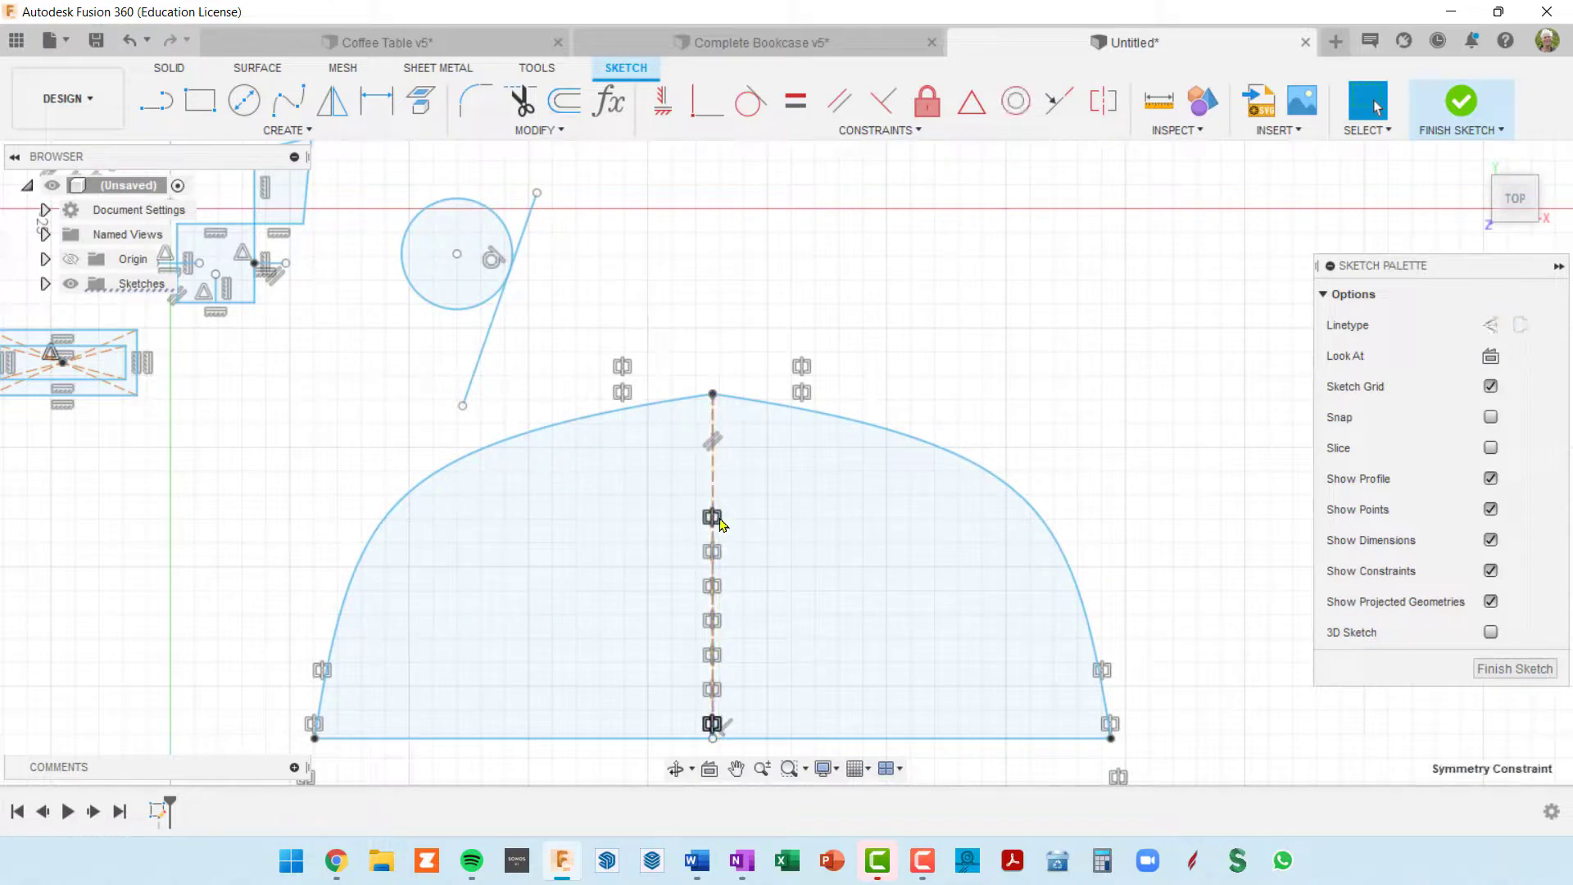
key("Delete")
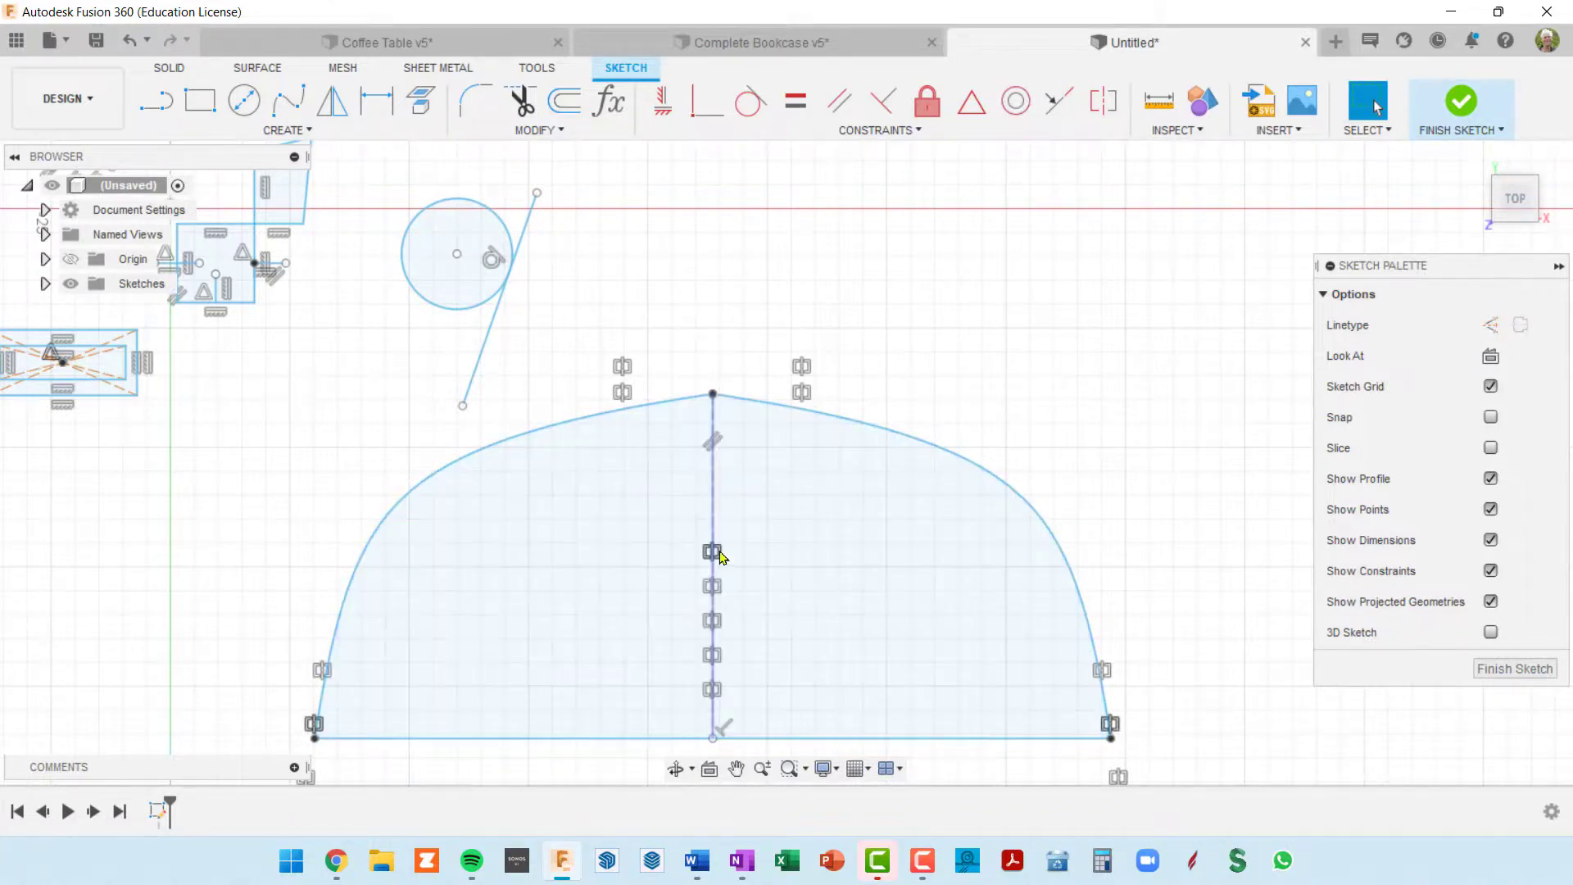
left_click(721, 557)
key("Delete")
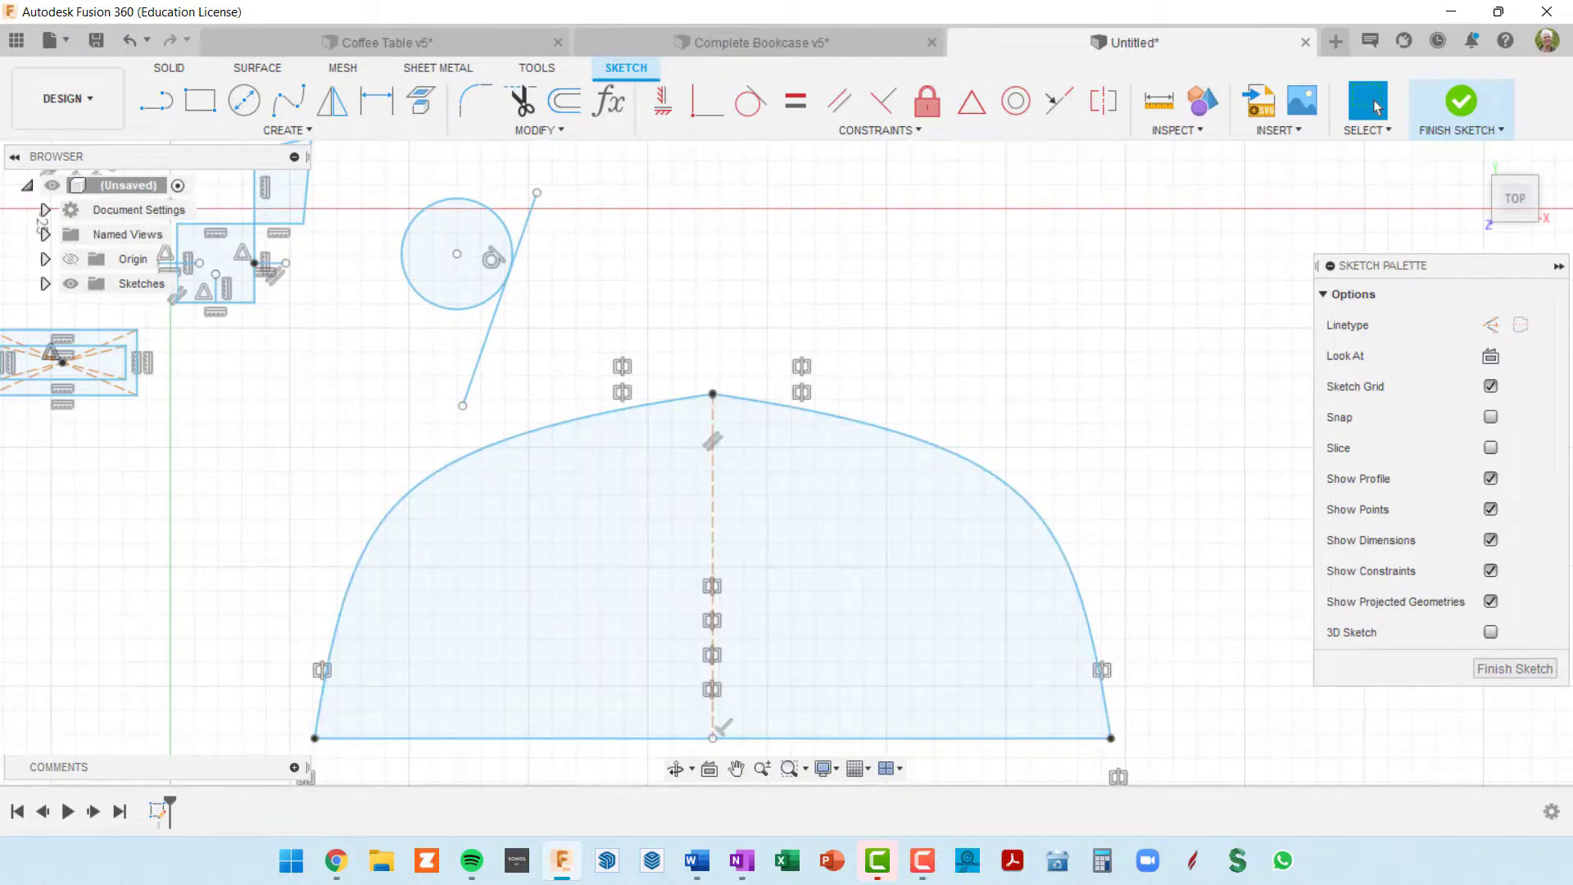
Step: Stretch the right spline's top tangent handle outward and swing its lower tangent handle outward to make the dome boxier
left_click(780, 404)
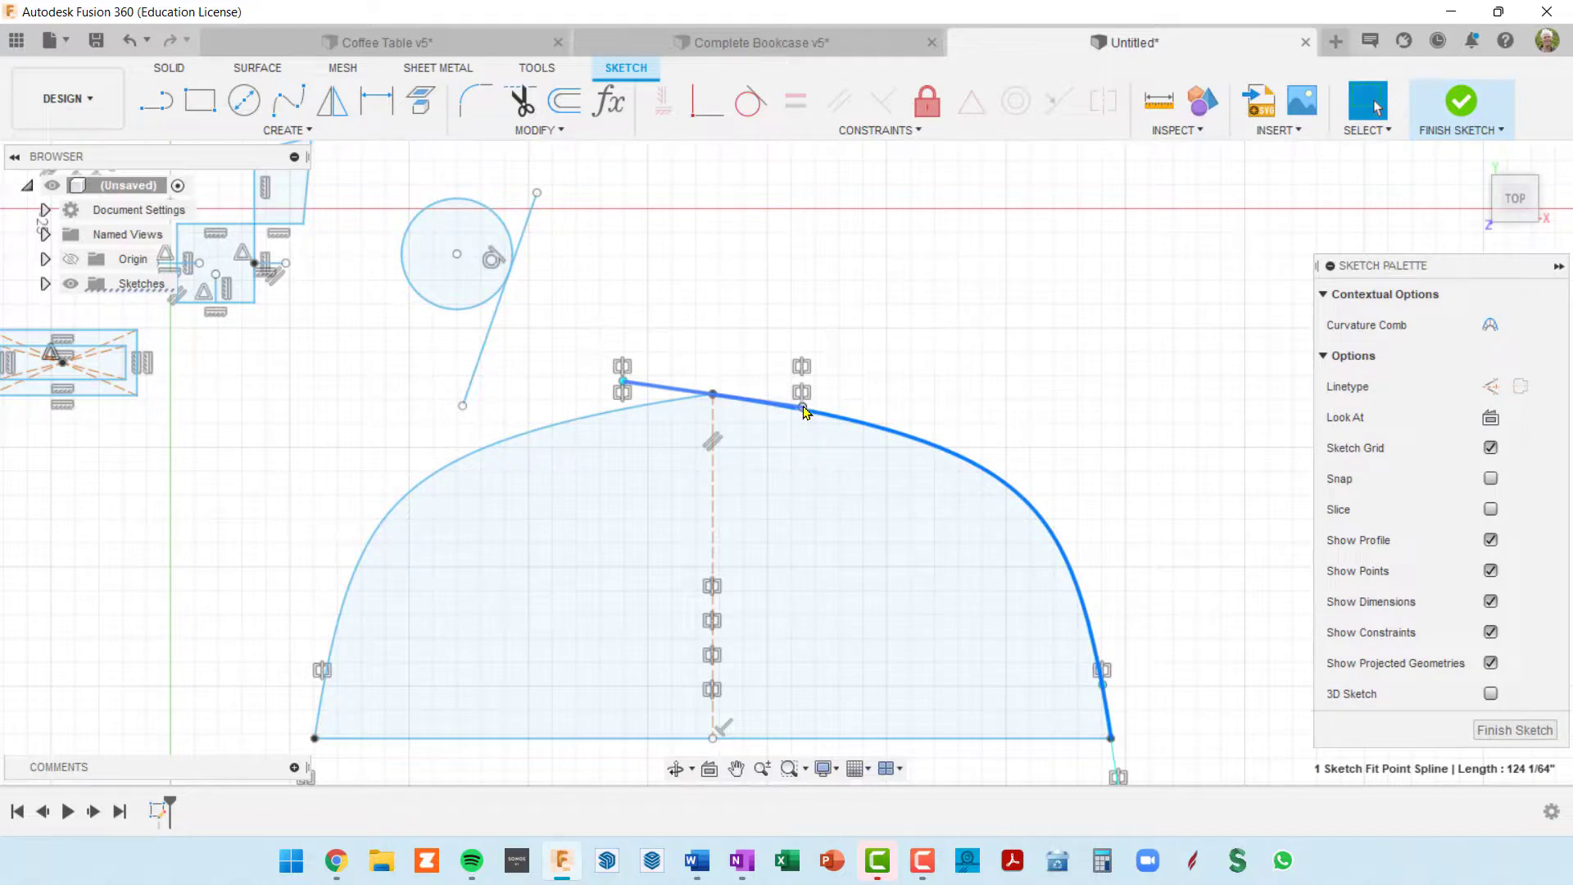
mouse_move(804, 408)
left_mouse_down()
mouse_move(908, 462)
mouse_move(913, 435)
mouse_move(857, 396)
left_mouse_up()
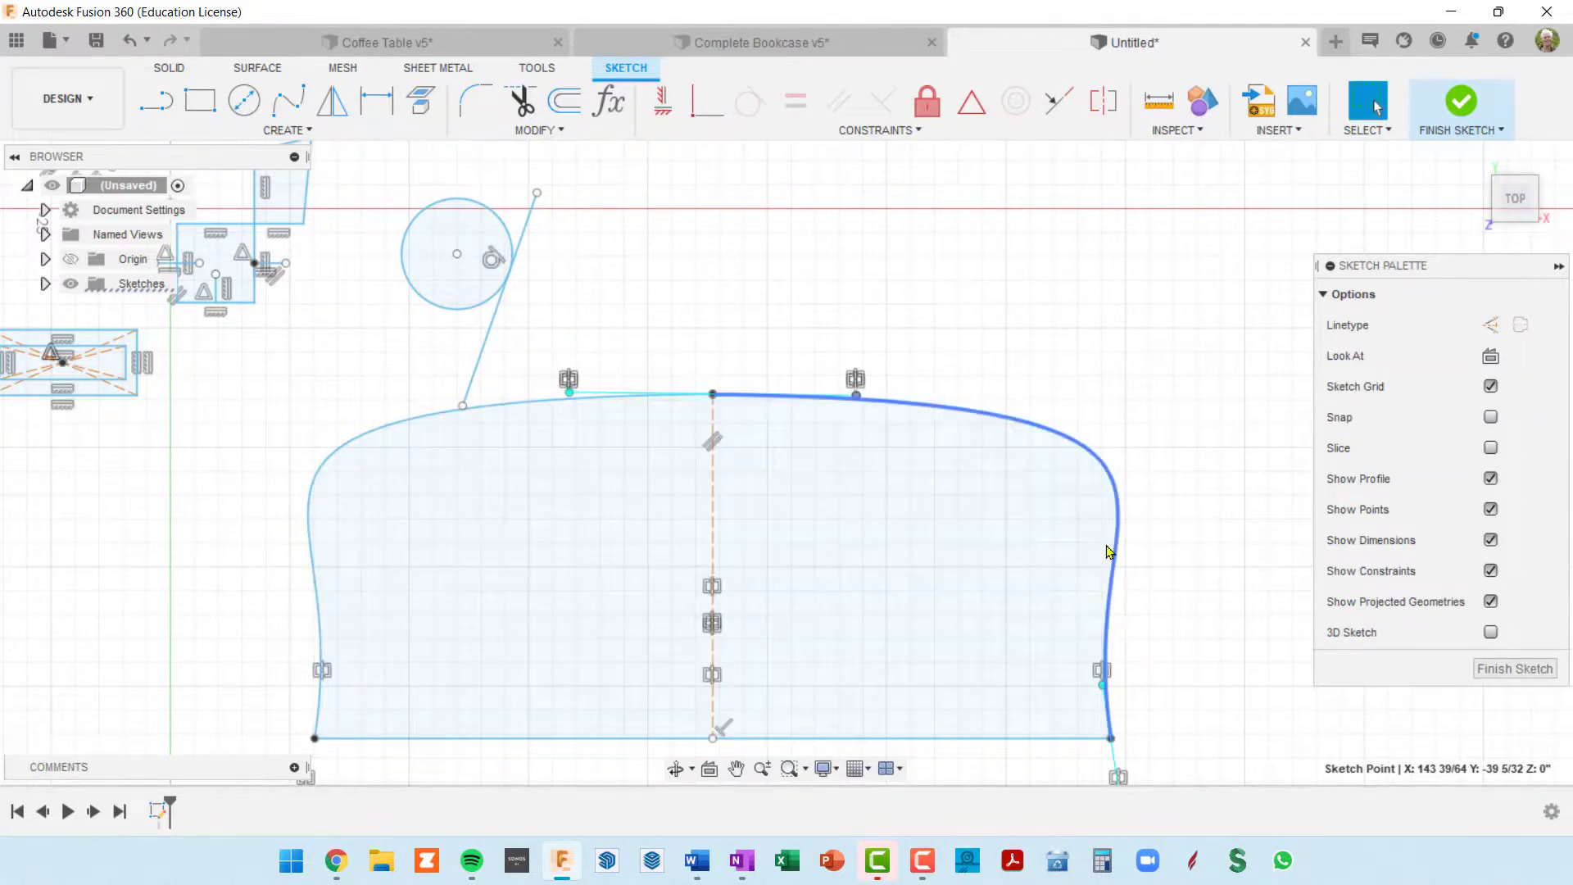
middle_click_drag(1148, 647, 1125, 545)
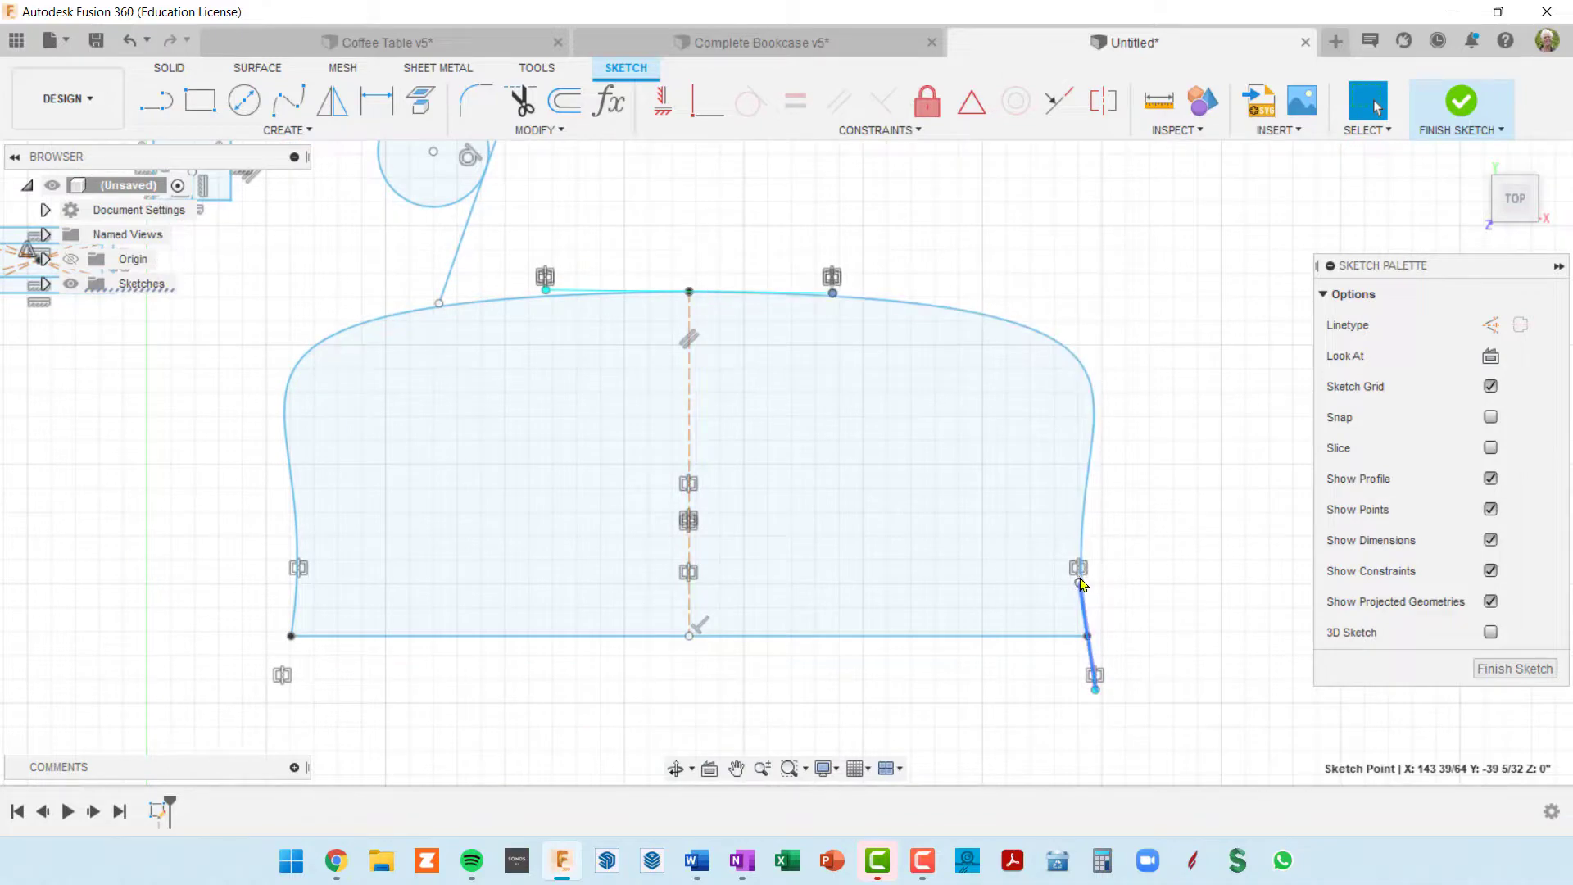
left_click_drag(1079, 582, 1108, 569)
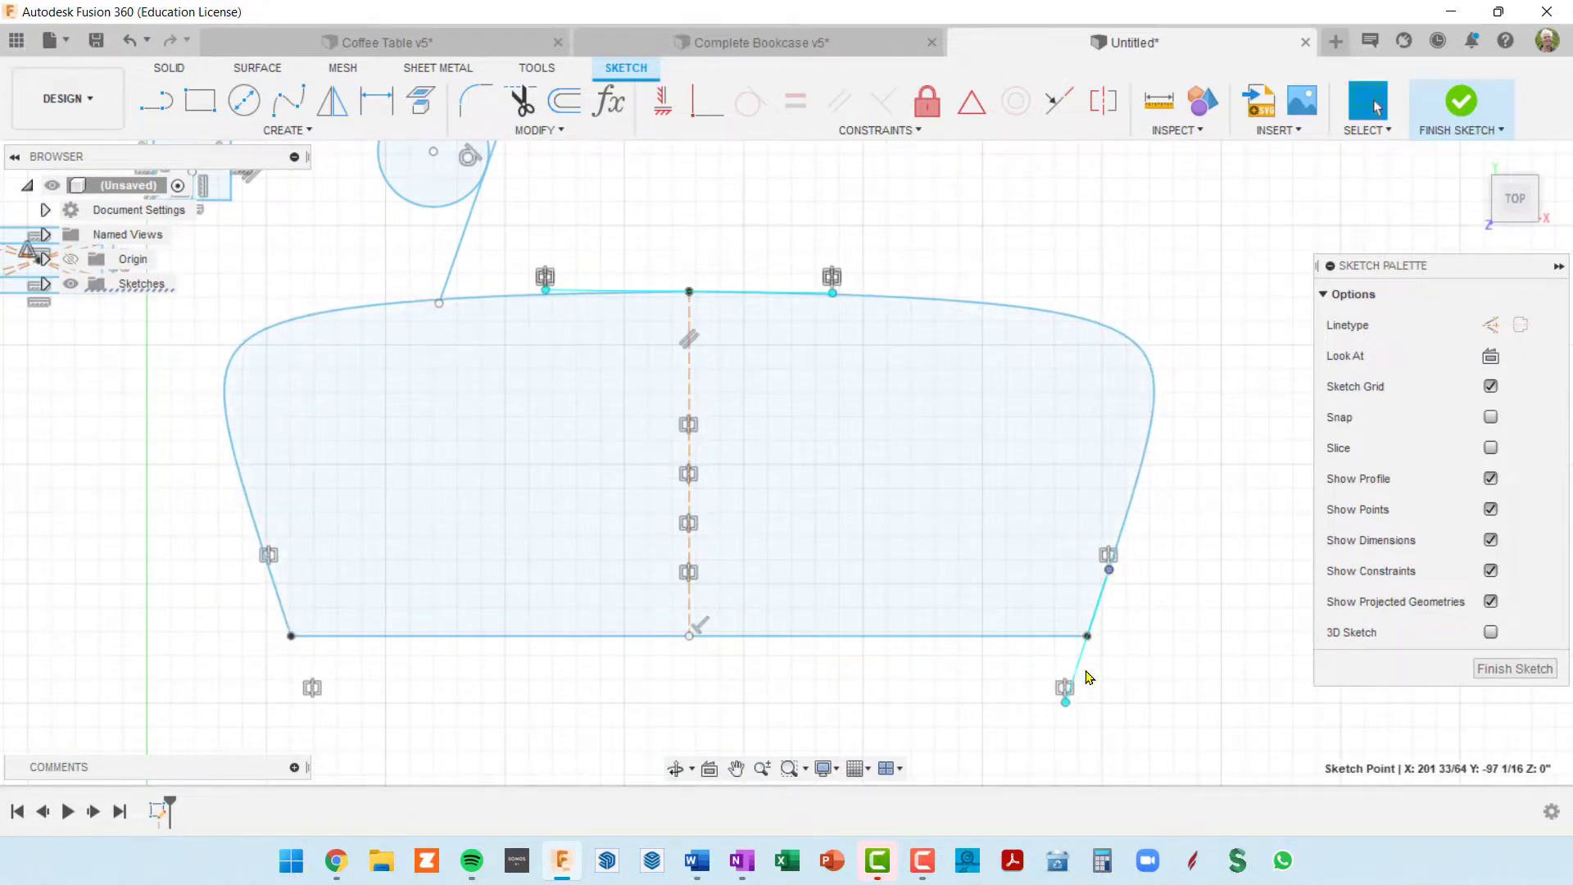
Step: Move the right spline's lower corner up and outward, and shift its horizontal base line out of alignment with the mirrored one
mouse_move(1067, 702)
left_mouse_down()
mouse_move(1071, 725)
mouse_move(1066, 705)
left_mouse_up()
mouse_move(1088, 638)
left_mouse_down()
mouse_move(1190, 624)
mouse_move(1193, 522)
mouse_move(1180, 603)
mouse_move(1152, 519)
mouse_move(1098, 576)
mouse_move(1090, 611)
left_mouse_up()
left_click_drag(1126, 560, 1132, 571)
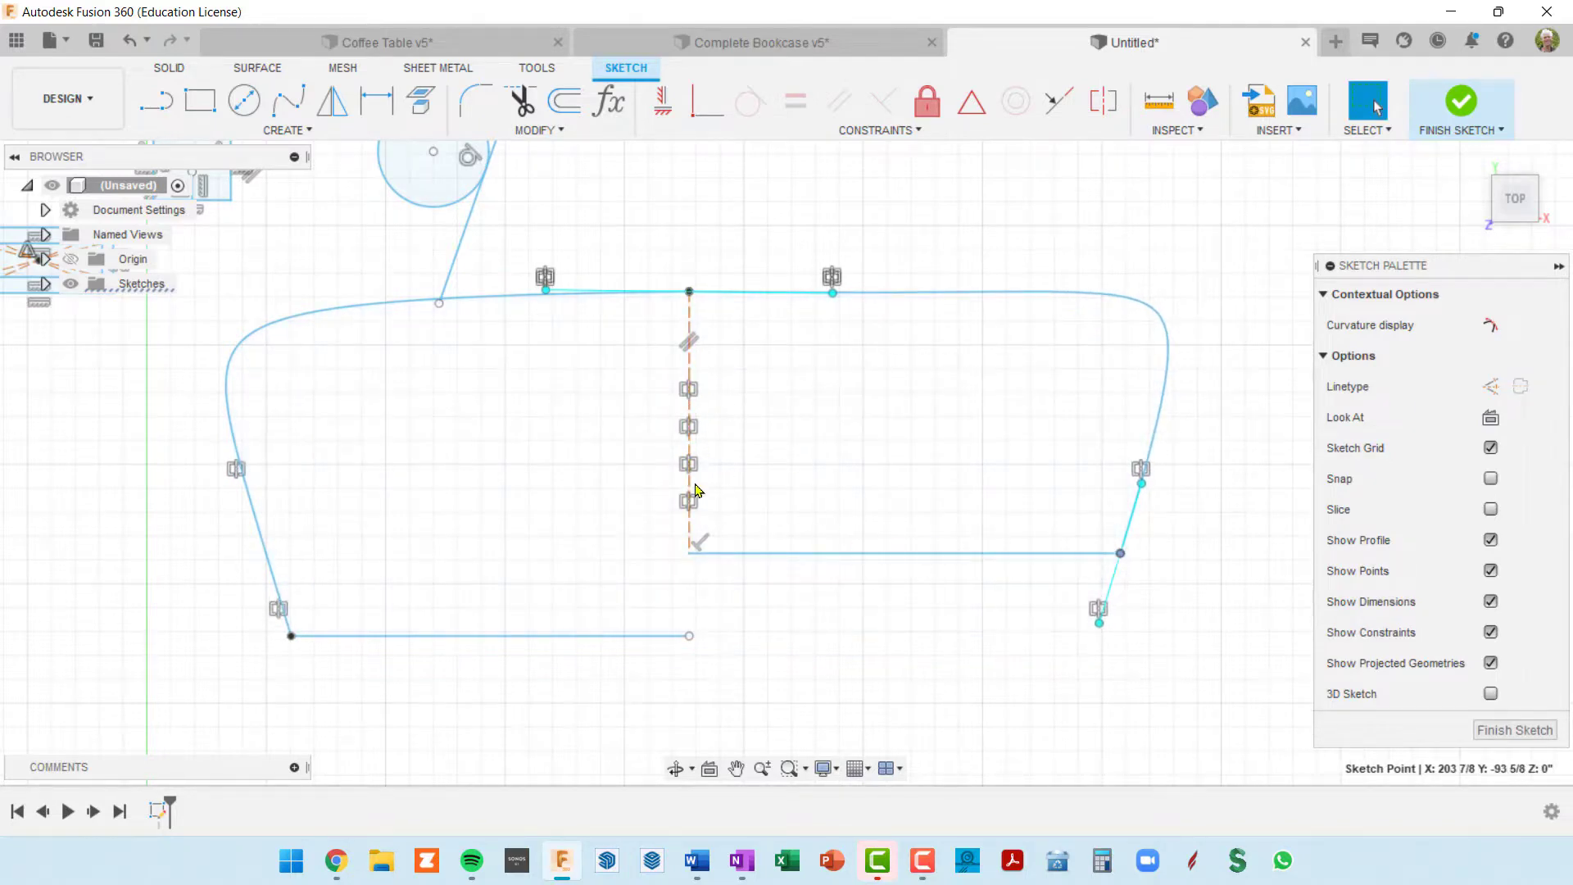
mouse_move(822, 555)
left_mouse_down()
mouse_move(825, 589)
mouse_move(849, 545)
mouse_move(850, 560)
left_mouse_up()
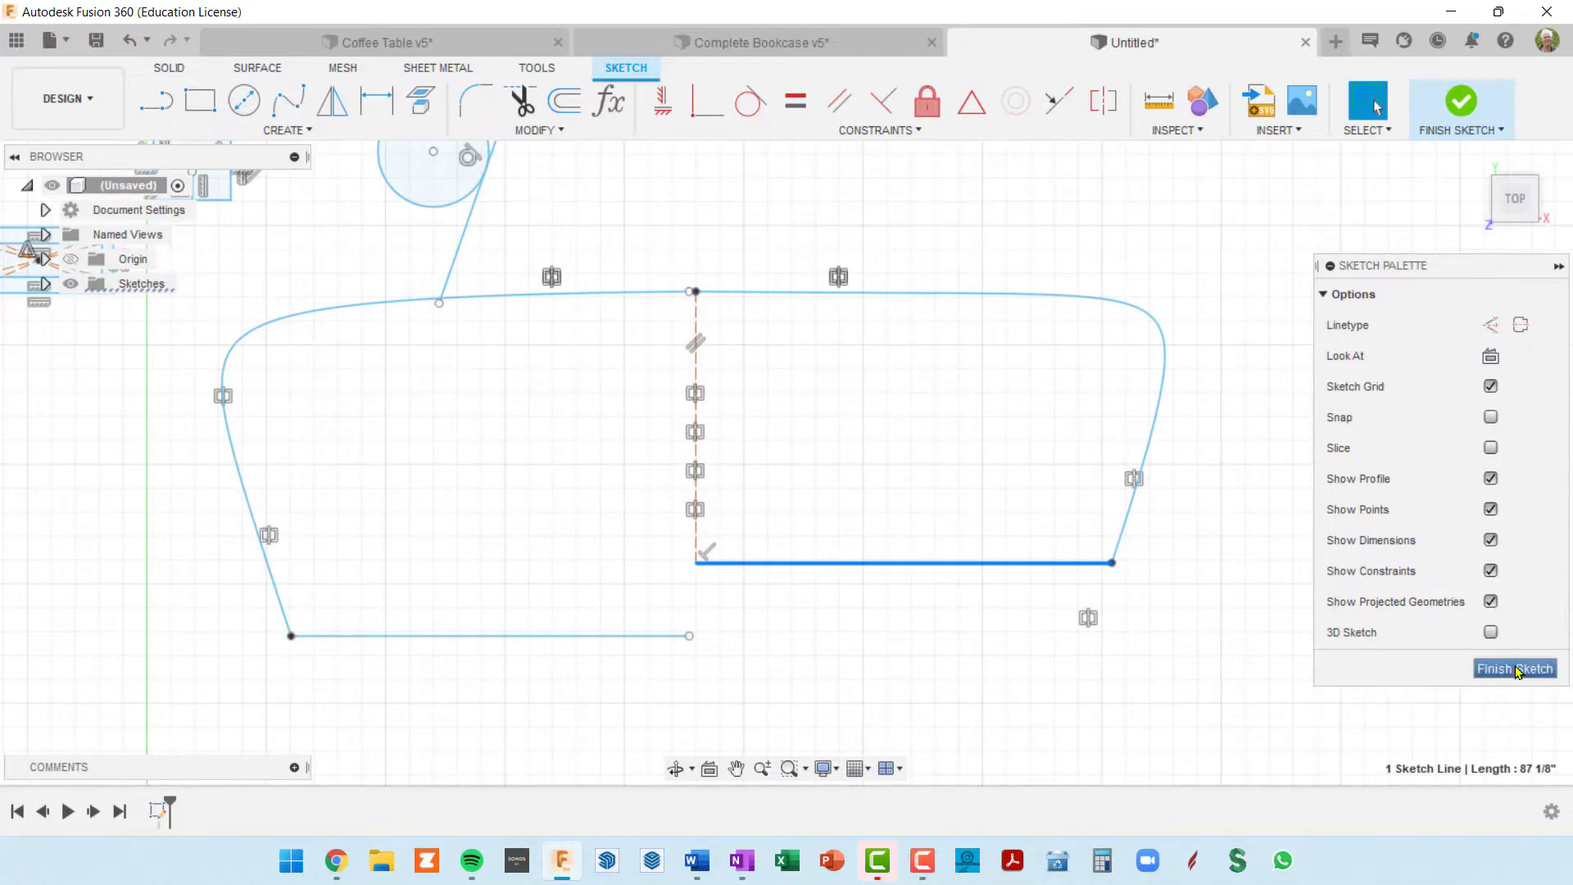
middle_click_drag(1237, 436, 1221, 470)
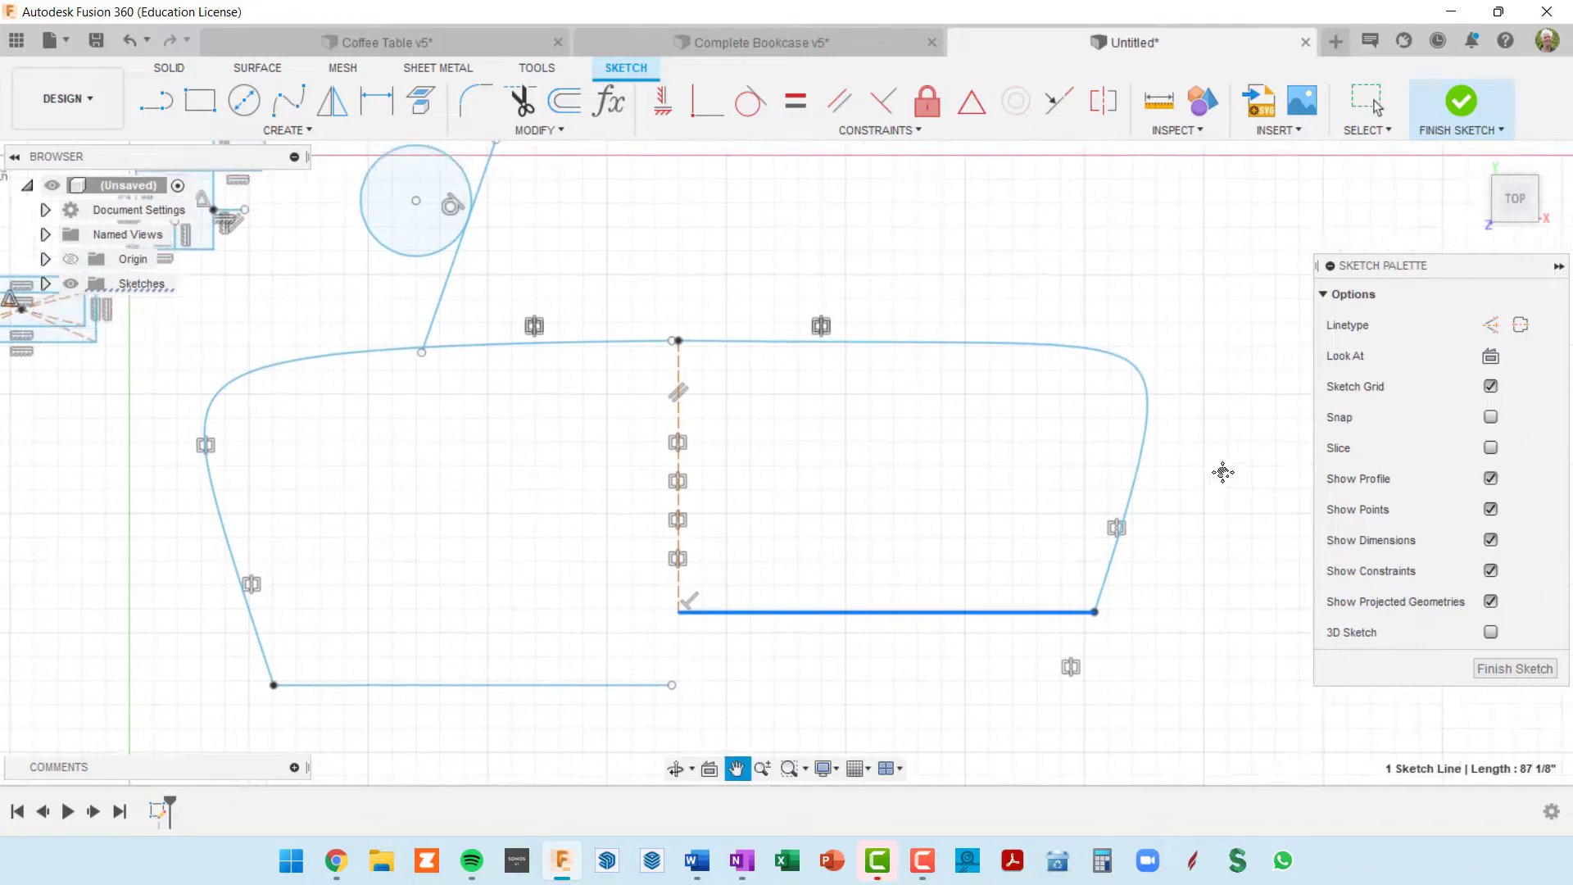
scroll(1224, 469, "down", 5)
middle_click_drag(1122, 375, 955, 414)
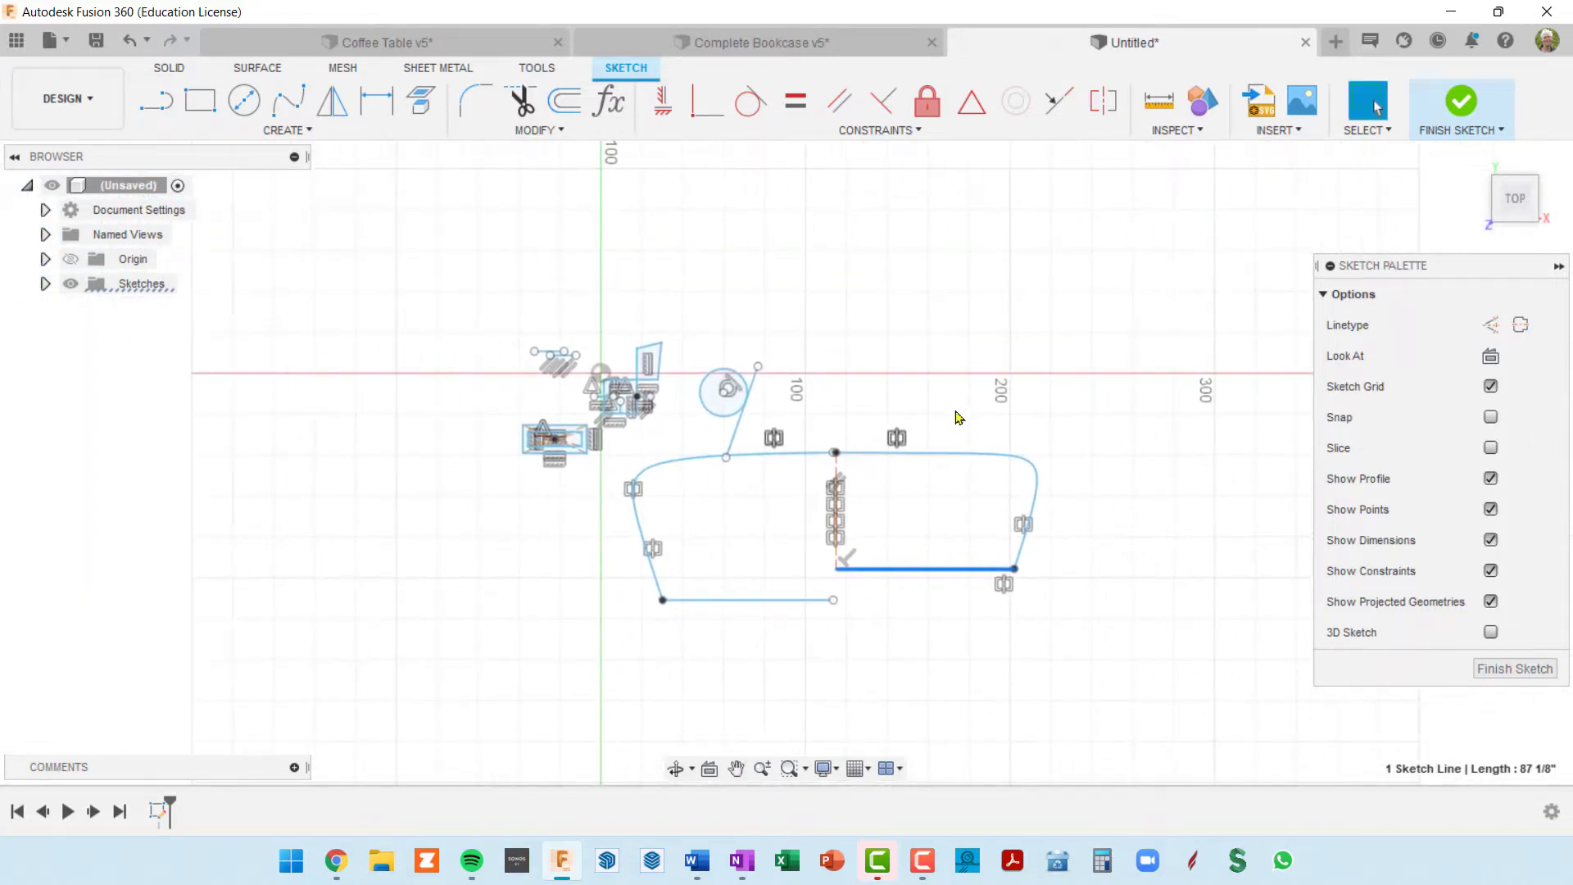
scroll(901, 444, "up", 3)
scroll(901, 447, "up", 3)
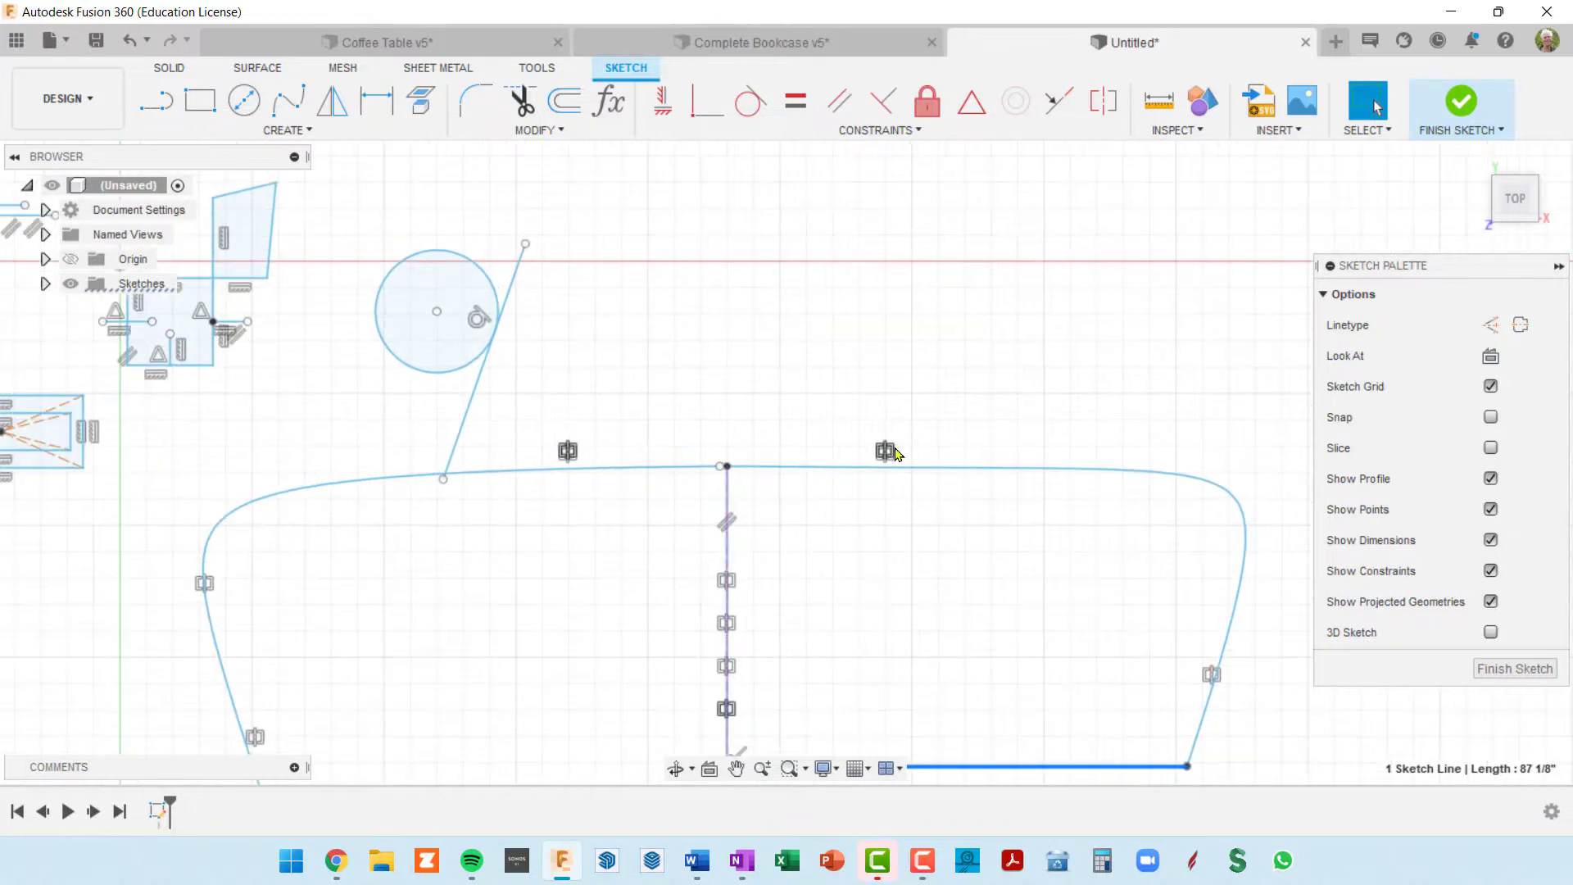
Step: Sketch a two-point rectangle about 43 in tall from the upper endpoint of the circle's tangent line, and select their shared corner point
scroll(893, 449, "down", 4)
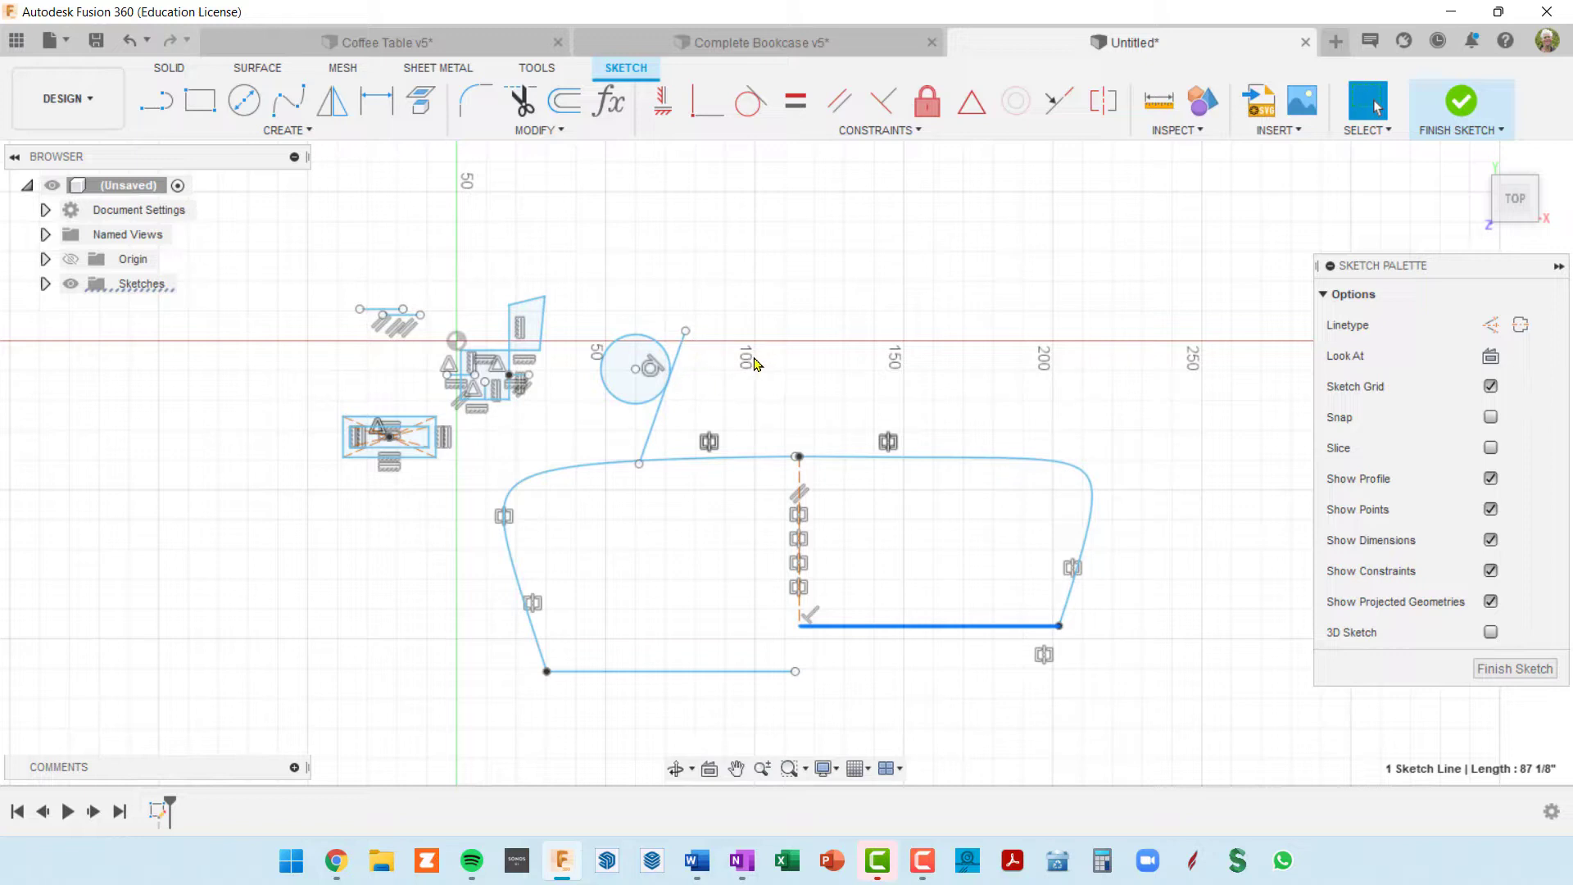
key("r")
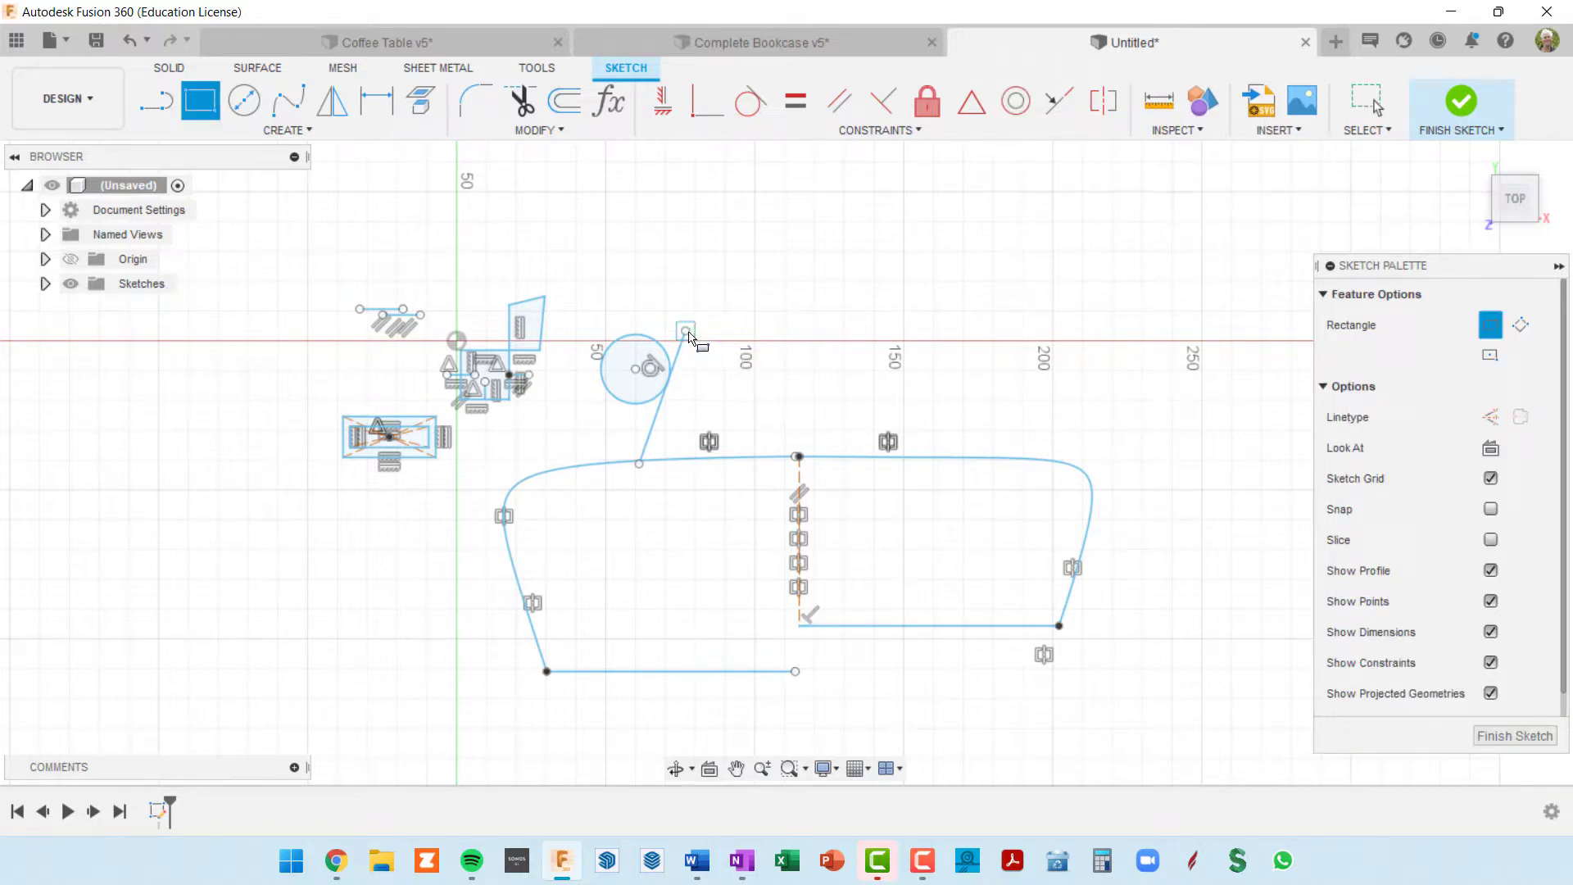
left_click(686, 331)
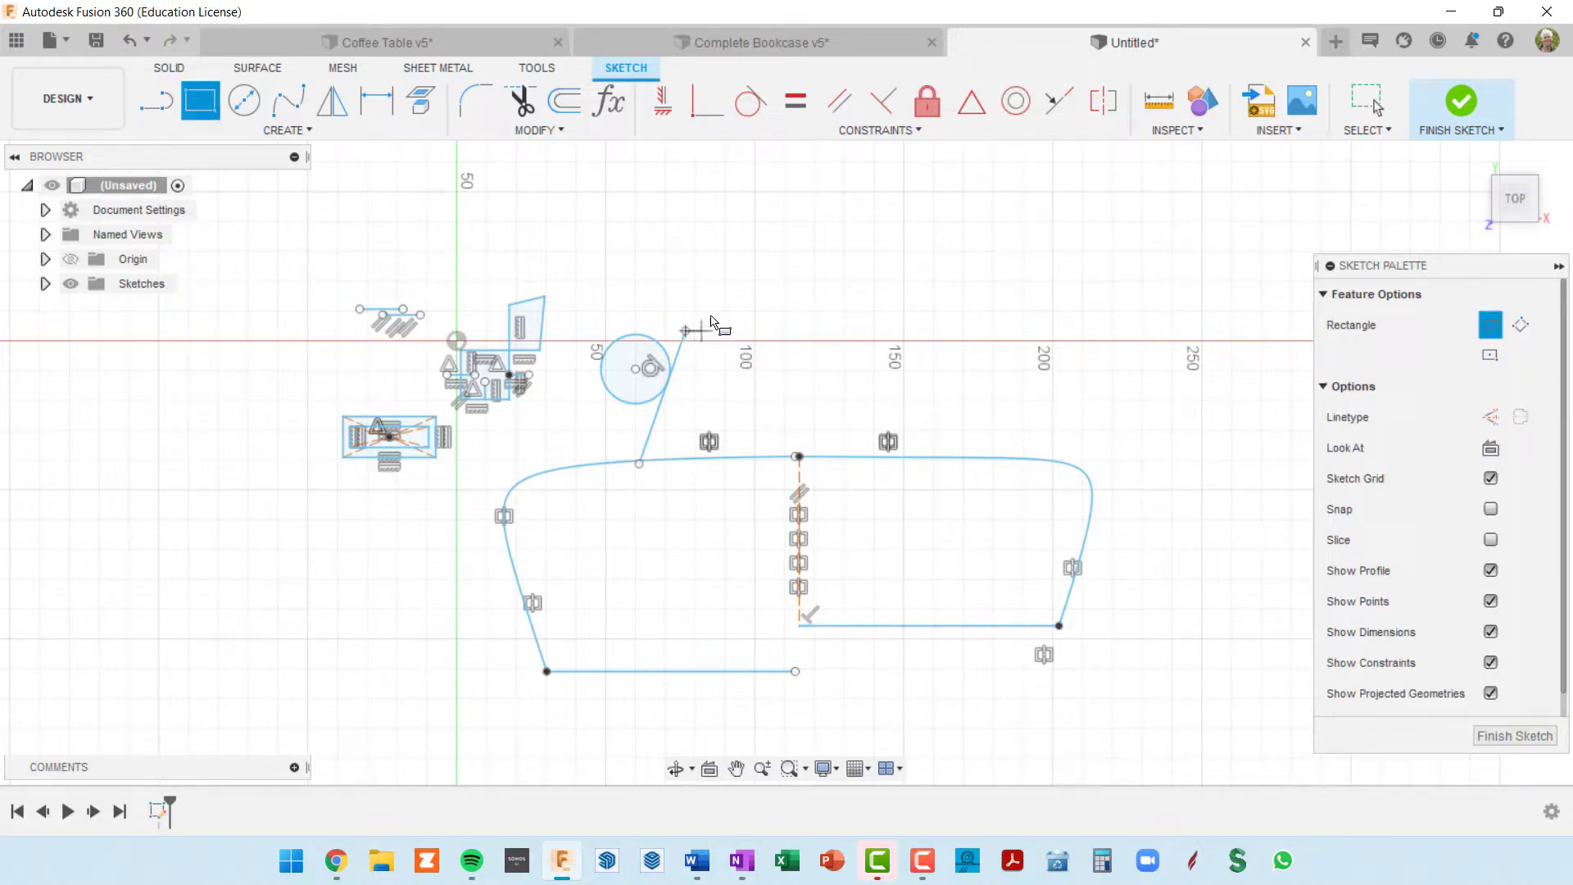
left_click(976, 204)
scroll(720, 357, "up", 3)
key("Escape")
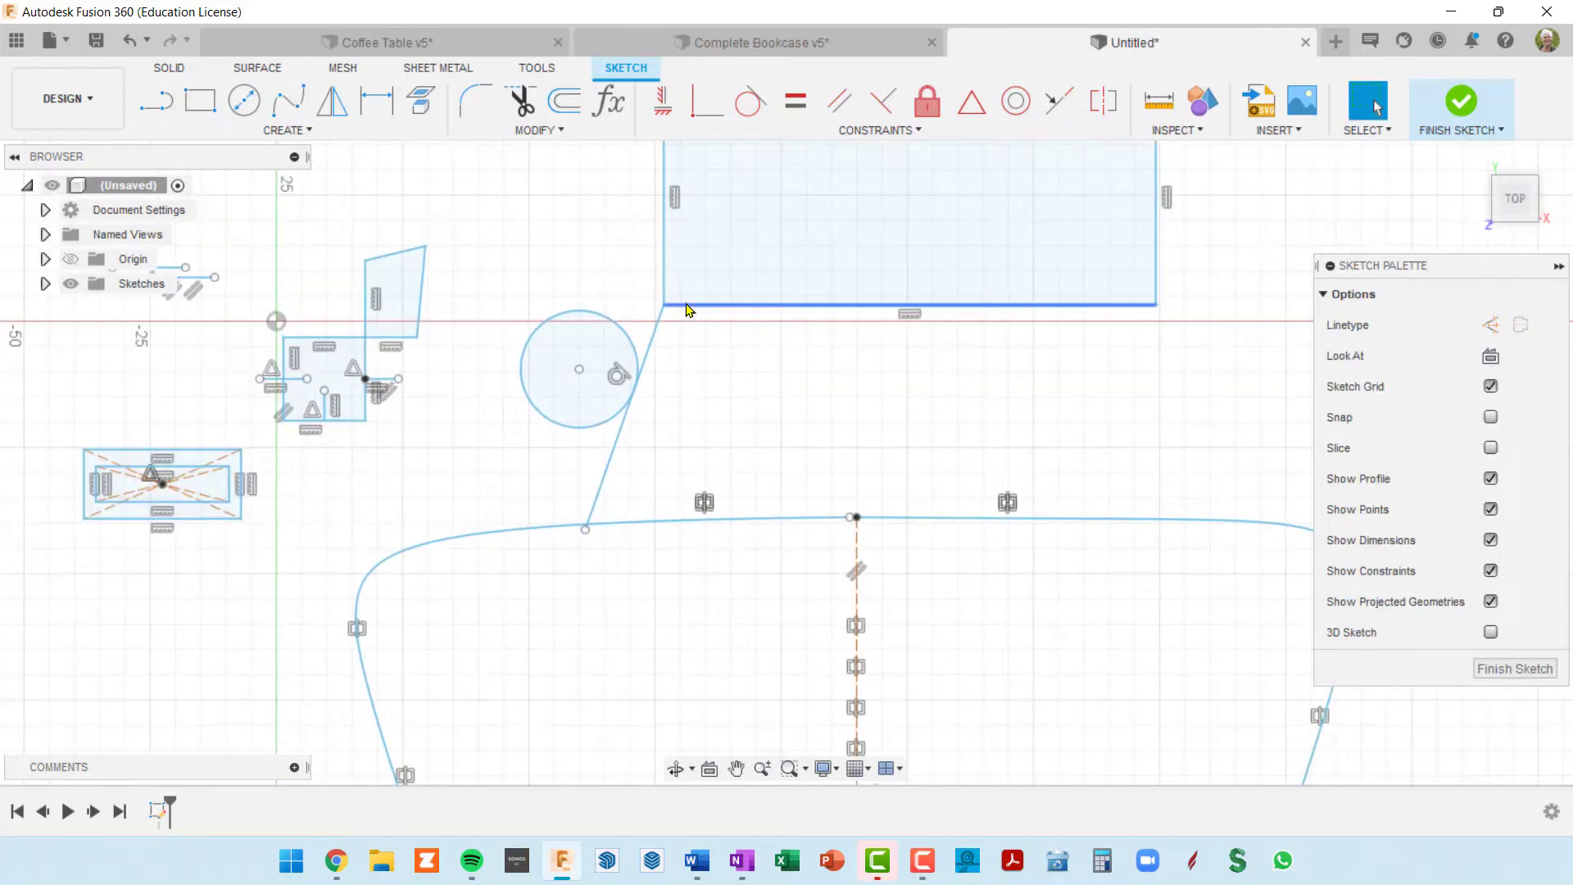
left_click(687, 305)
left_click(664, 305)
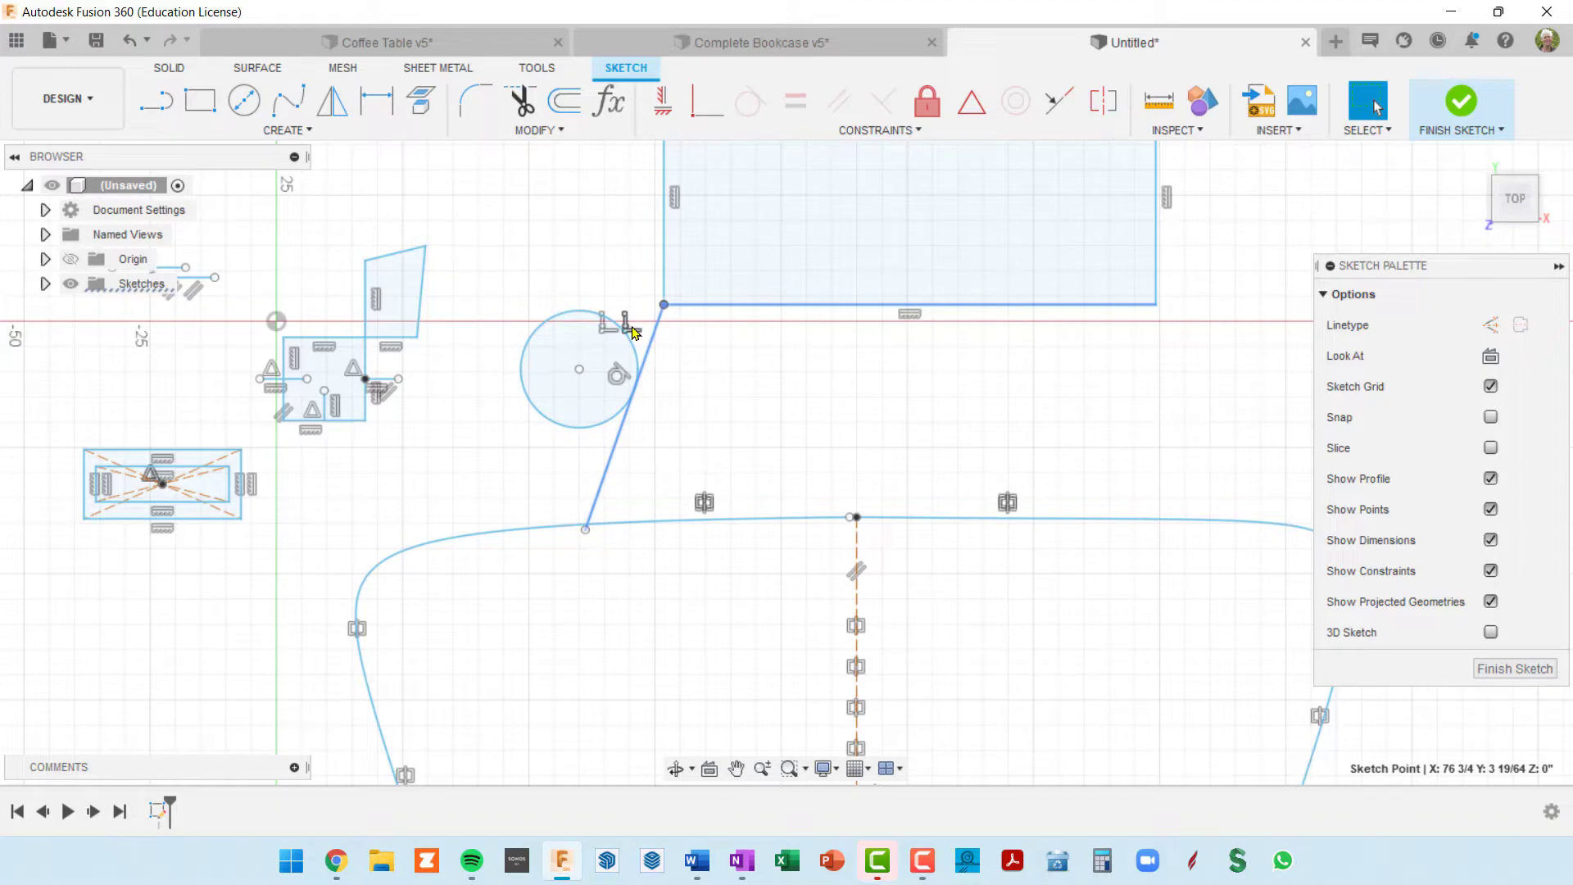
Step: Sketch a second, separate two-point rectangle to the upper right of the first one
scroll(885, 418, "down", 3)
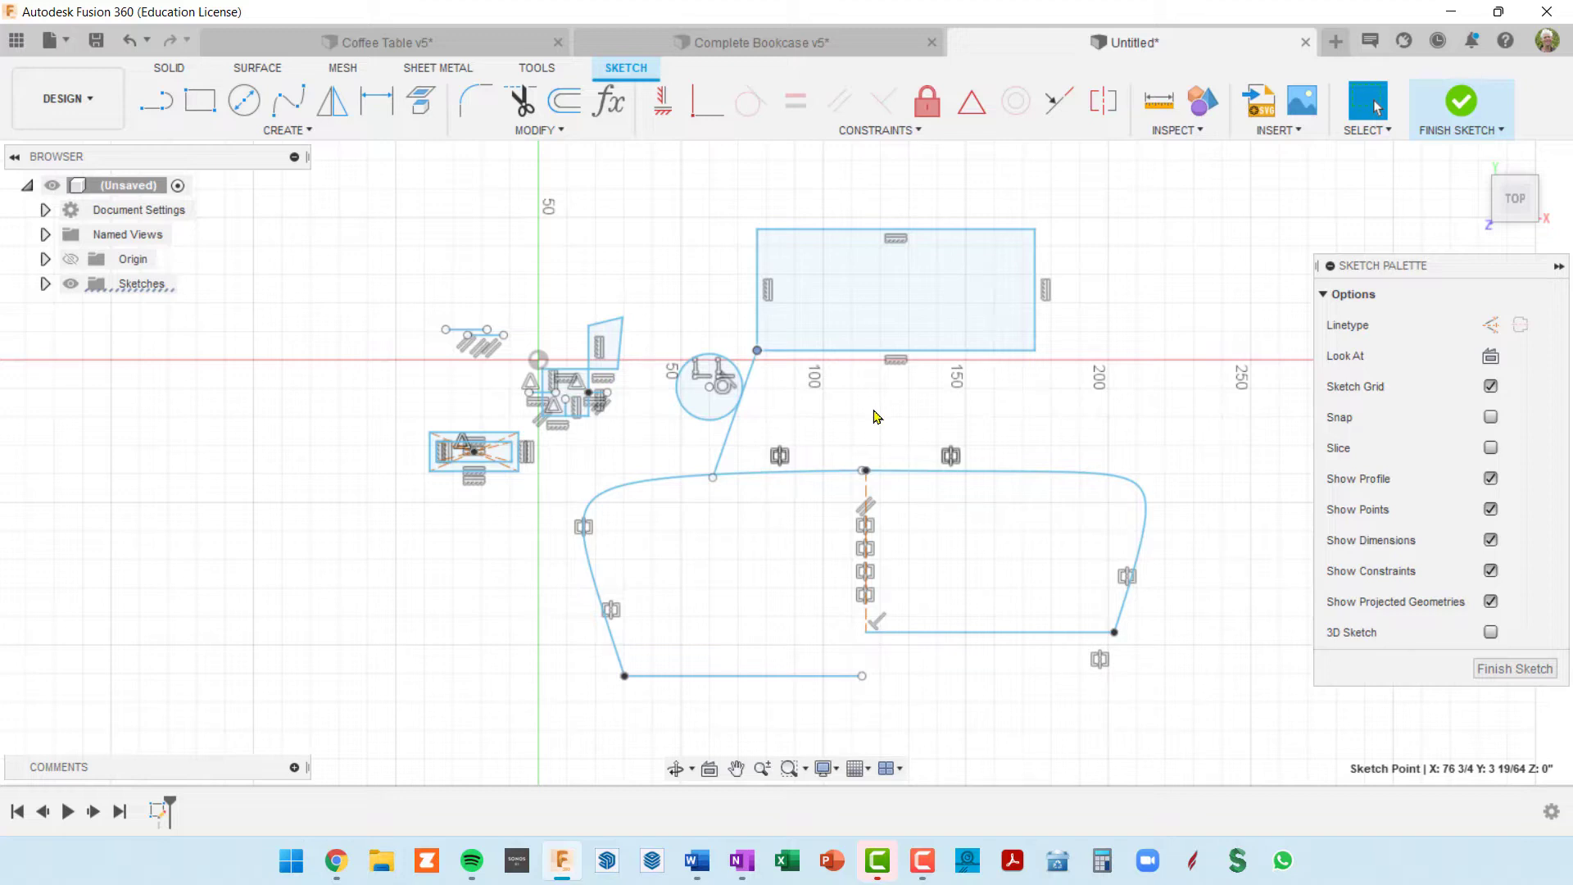
scroll(884, 393, "down", 5)
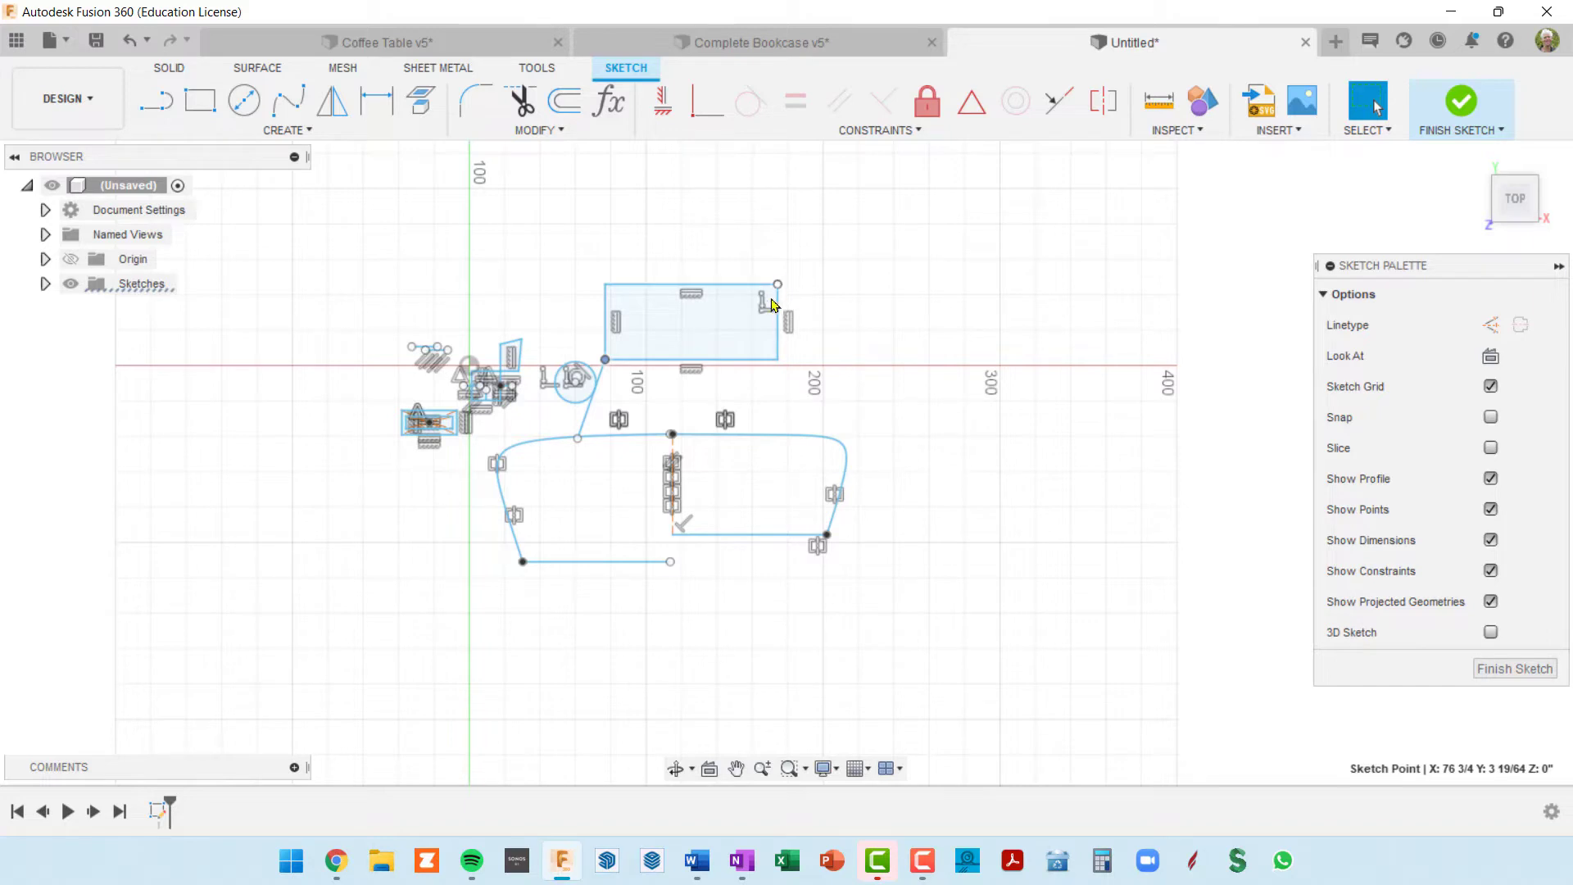
key("r")
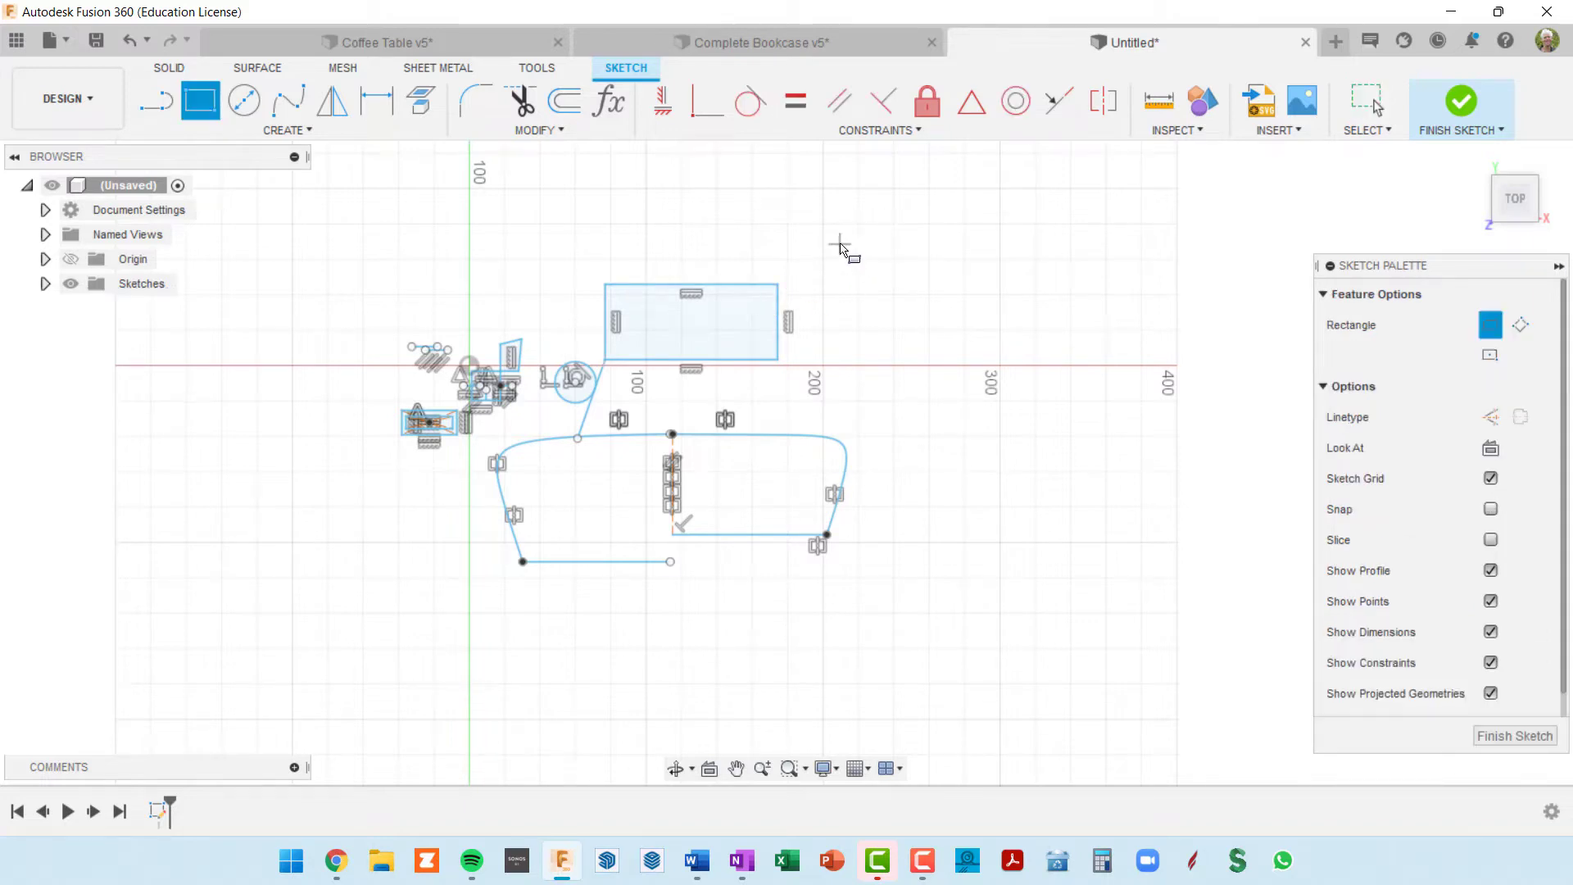
left_click(841, 243)
left_click(1038, 315)
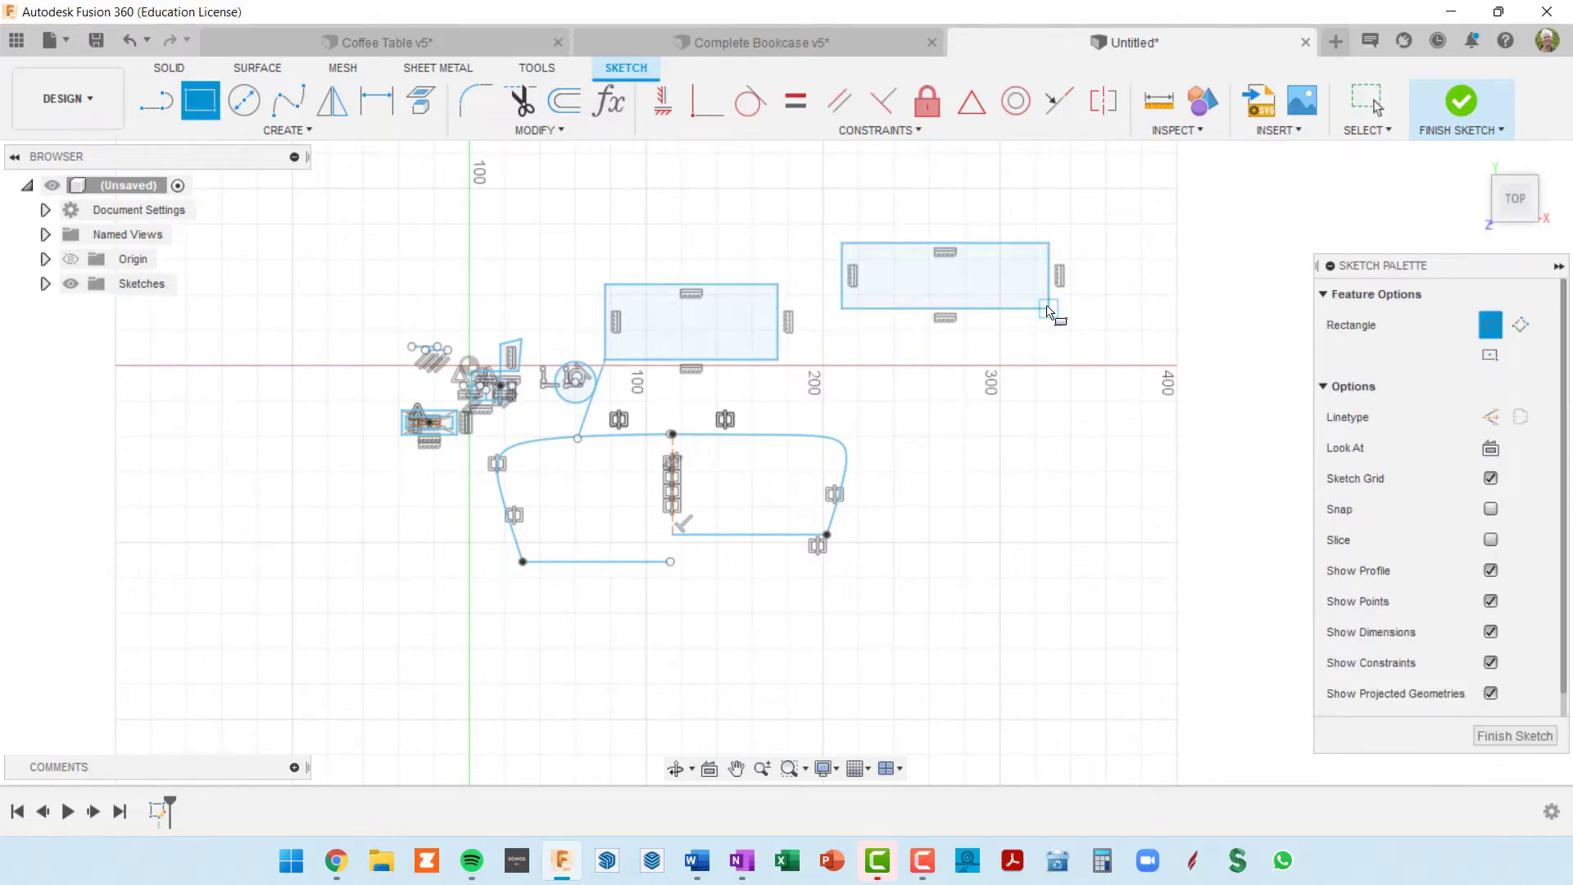
Step: Apply a Collinear constraint between the first rectangle's right edge and the second rectangle's left edge
scroll(967, 360, "up", 2)
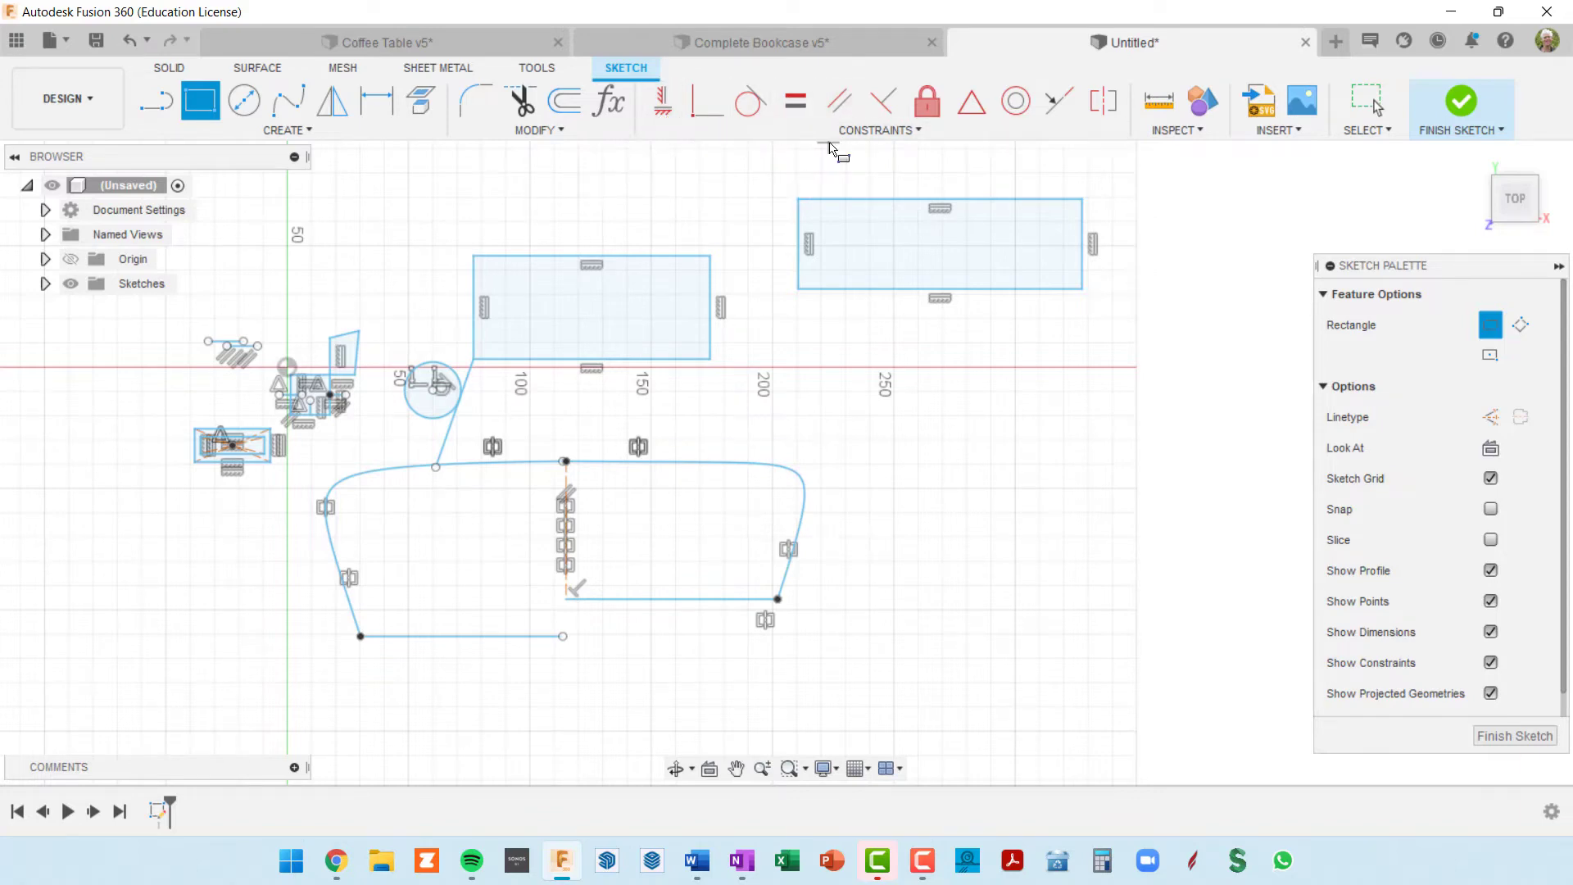
left_click(1064, 110)
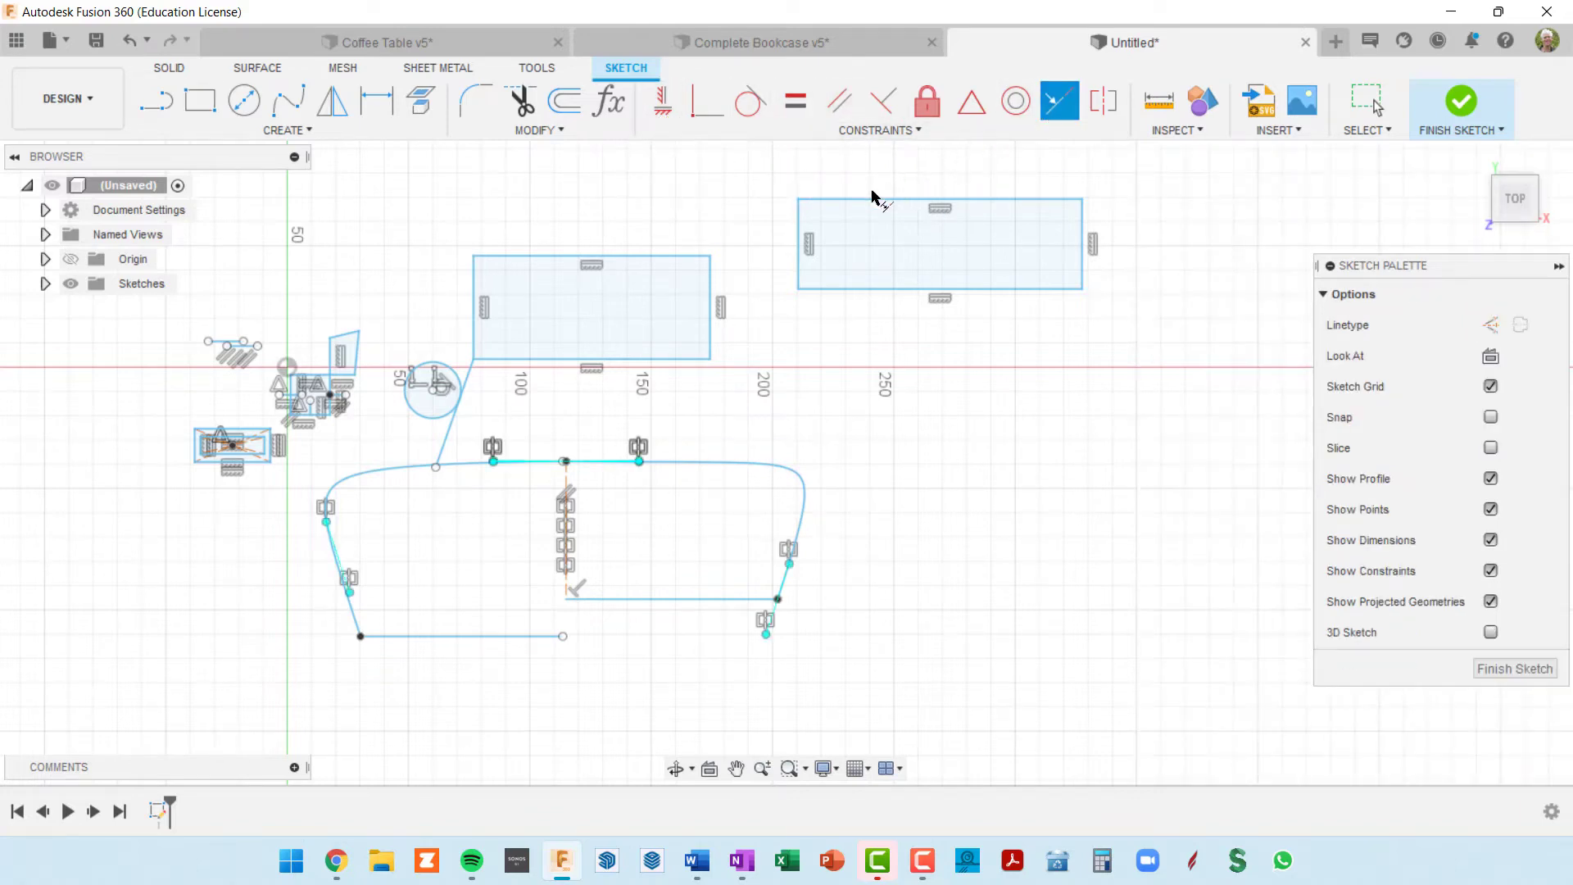
left_click(711, 293)
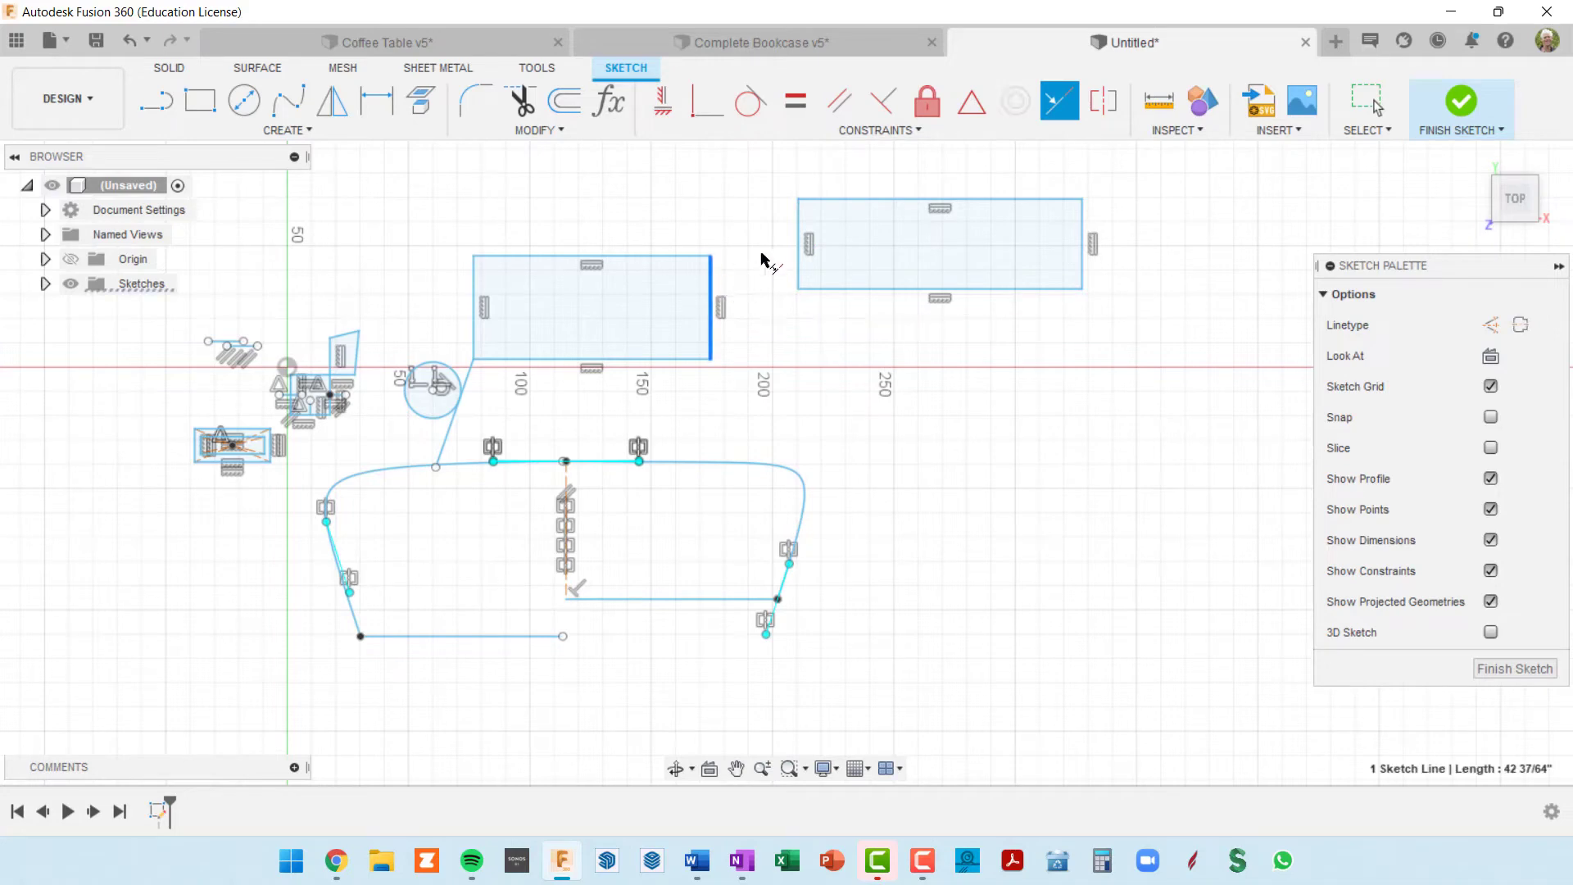
left_click(800, 231)
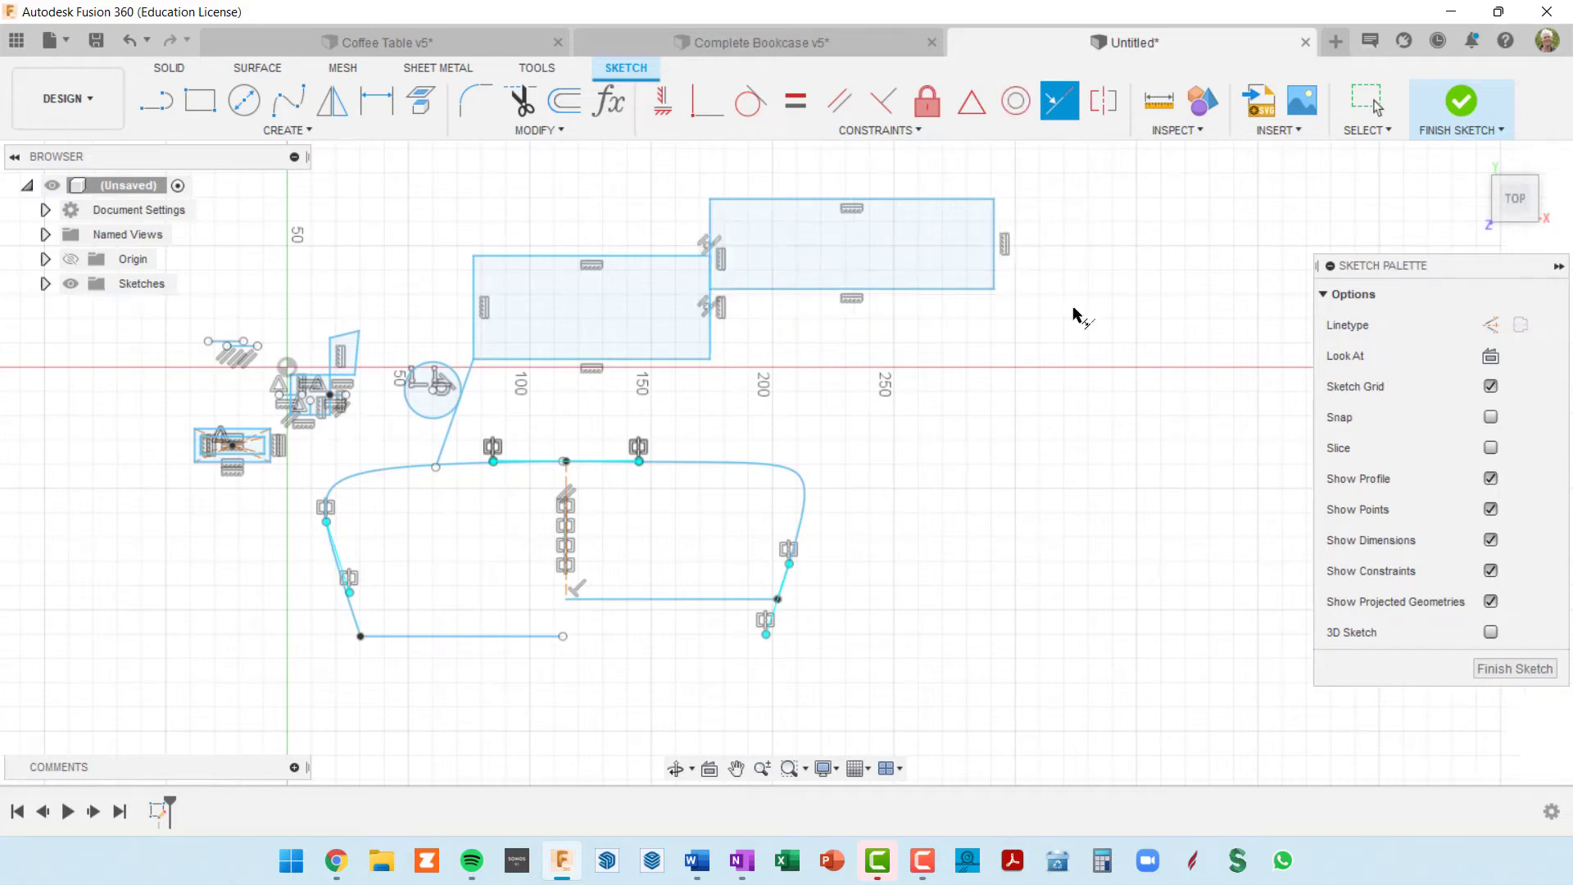
Step: Examine the collinear edges and constraint symbols where the two rectangles meet
scroll(721, 282, "up", 5)
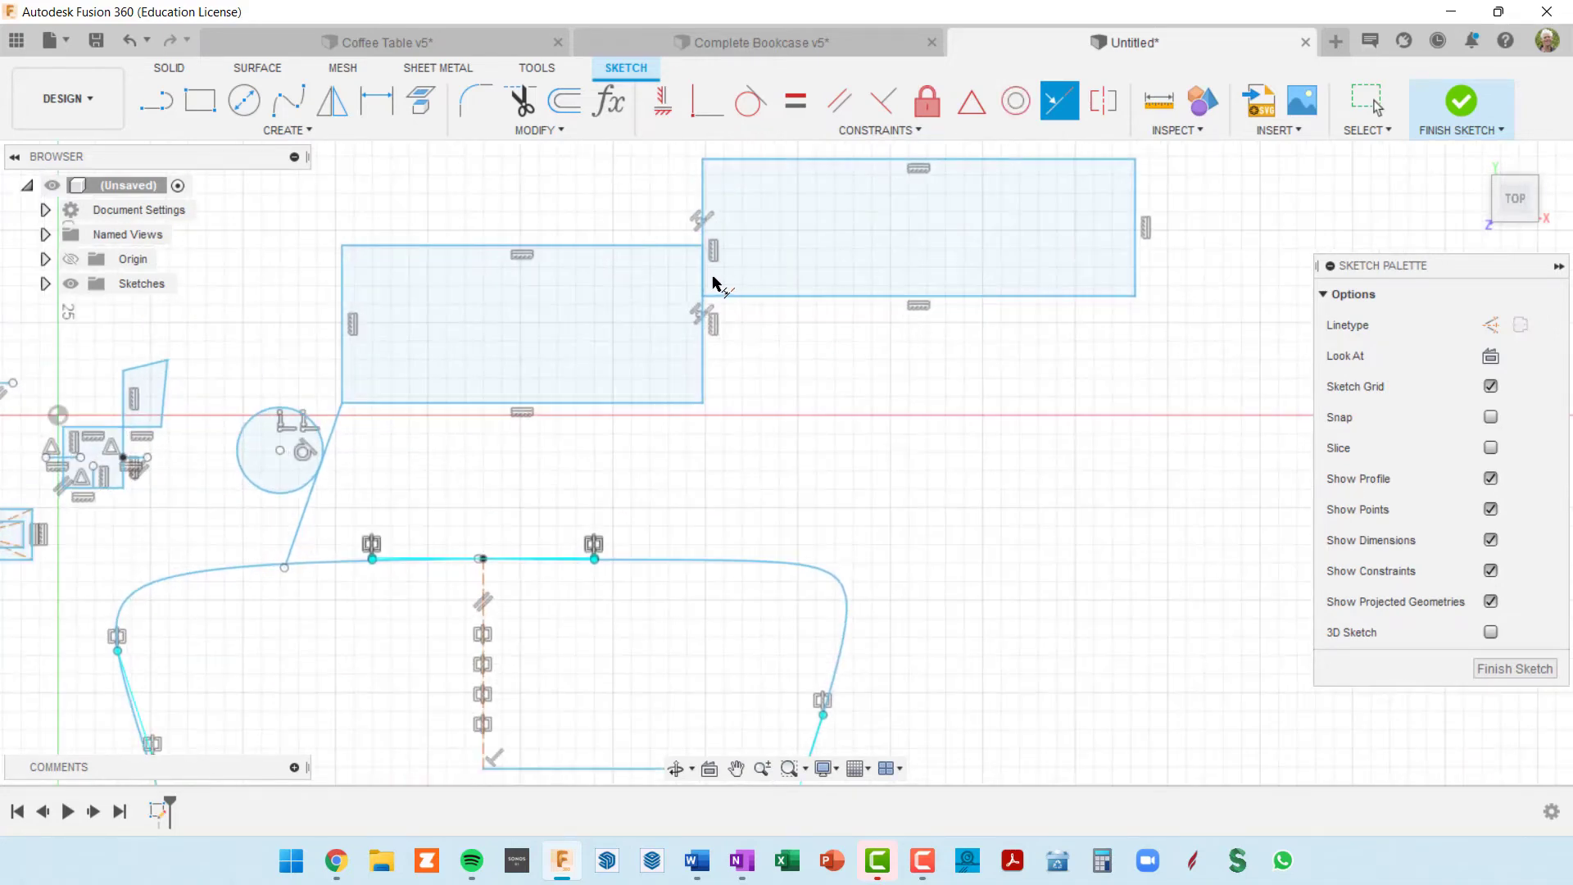
scroll(722, 283, "down", 6)
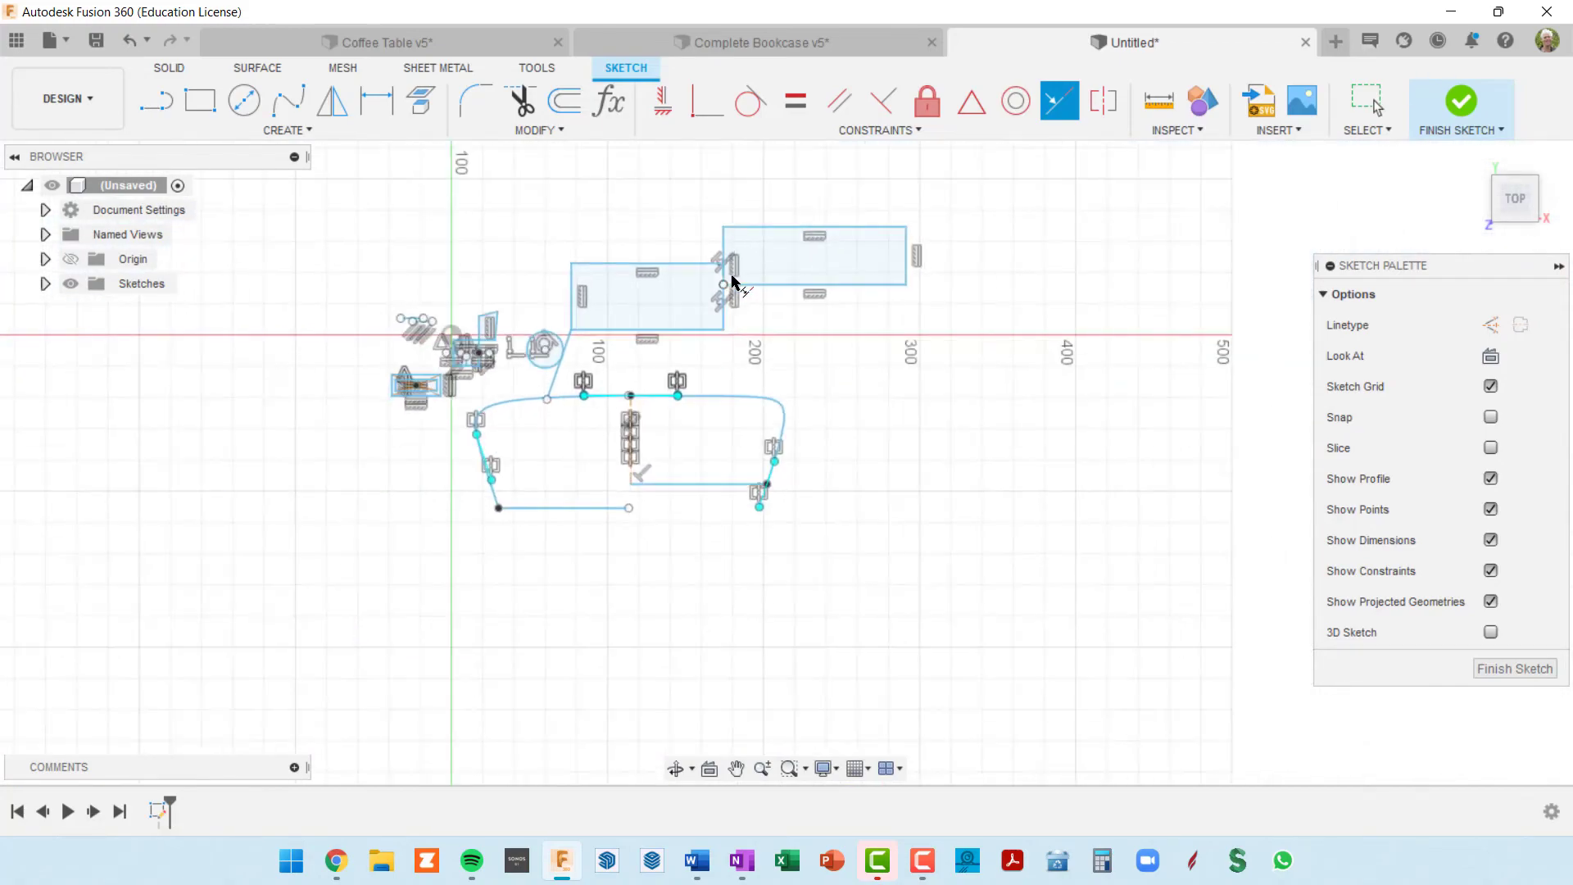
scroll(734, 295, "up", 2)
scroll(734, 295, "up", 3)
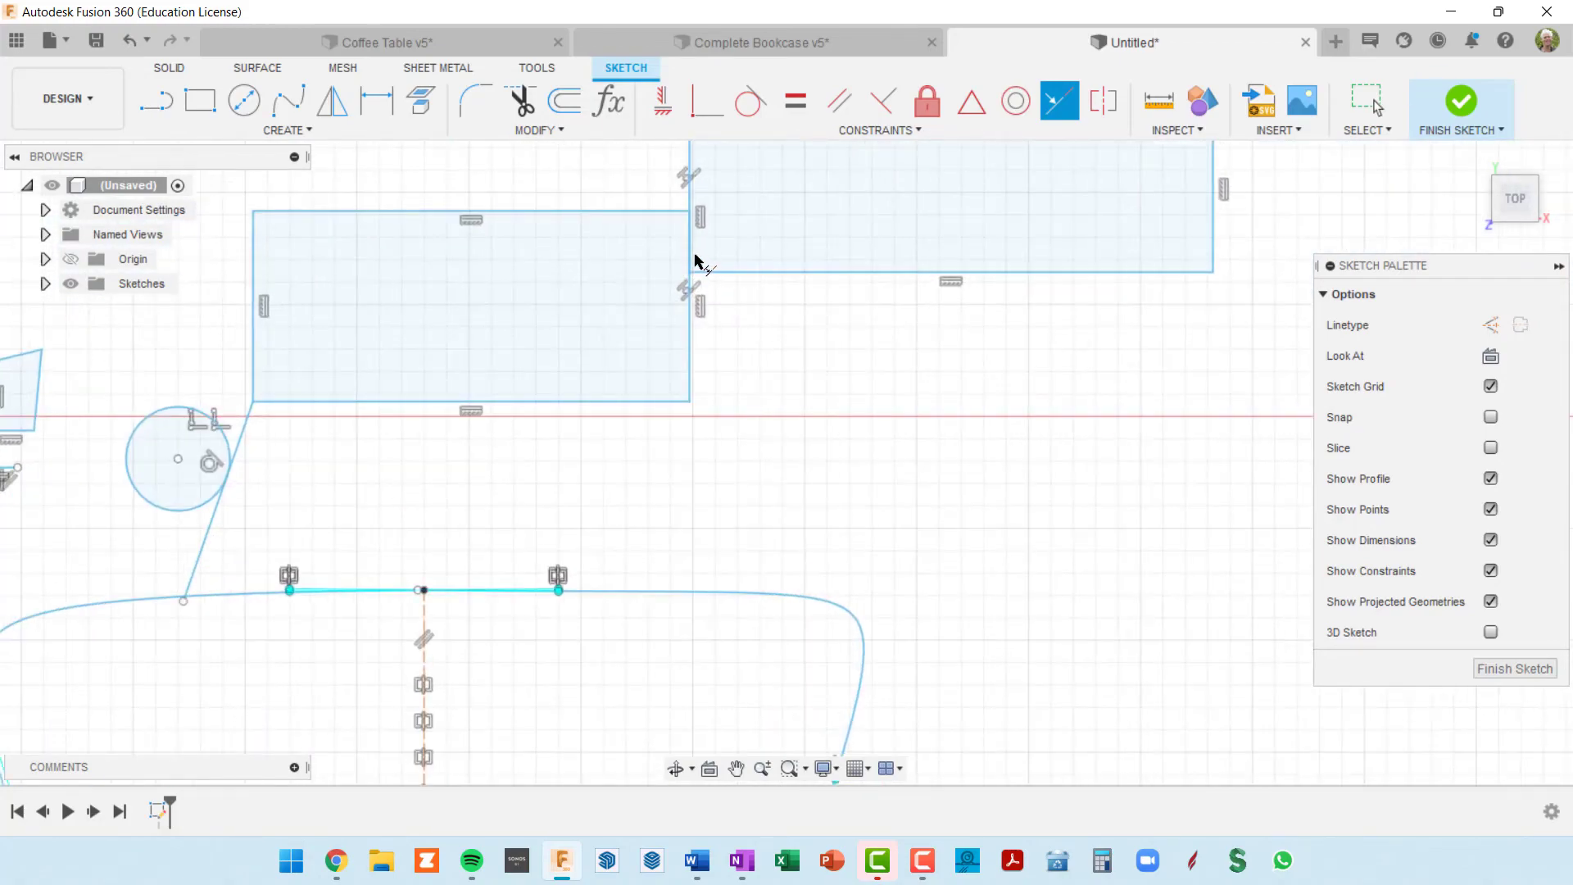
scroll(709, 263, "down", 2)
scroll(766, 322, "down", 3)
middle_click_drag(777, 326, 765, 343)
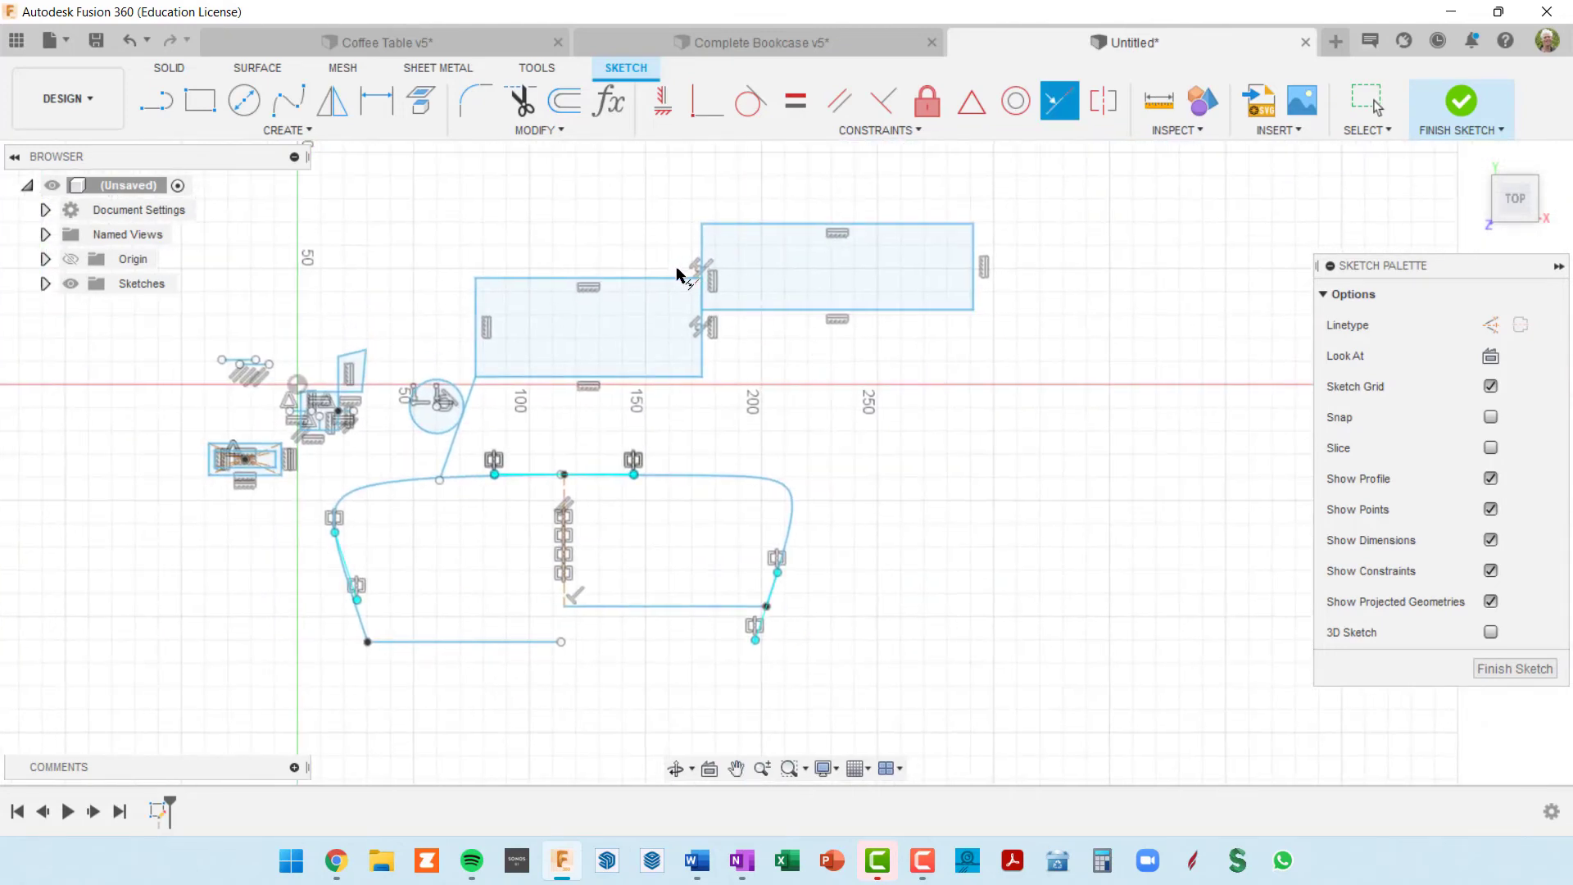
Step: Finish the sketch and return to the solid modelling environment
scroll(726, 287, "up", 3)
scroll(770, 360, "down", 2)
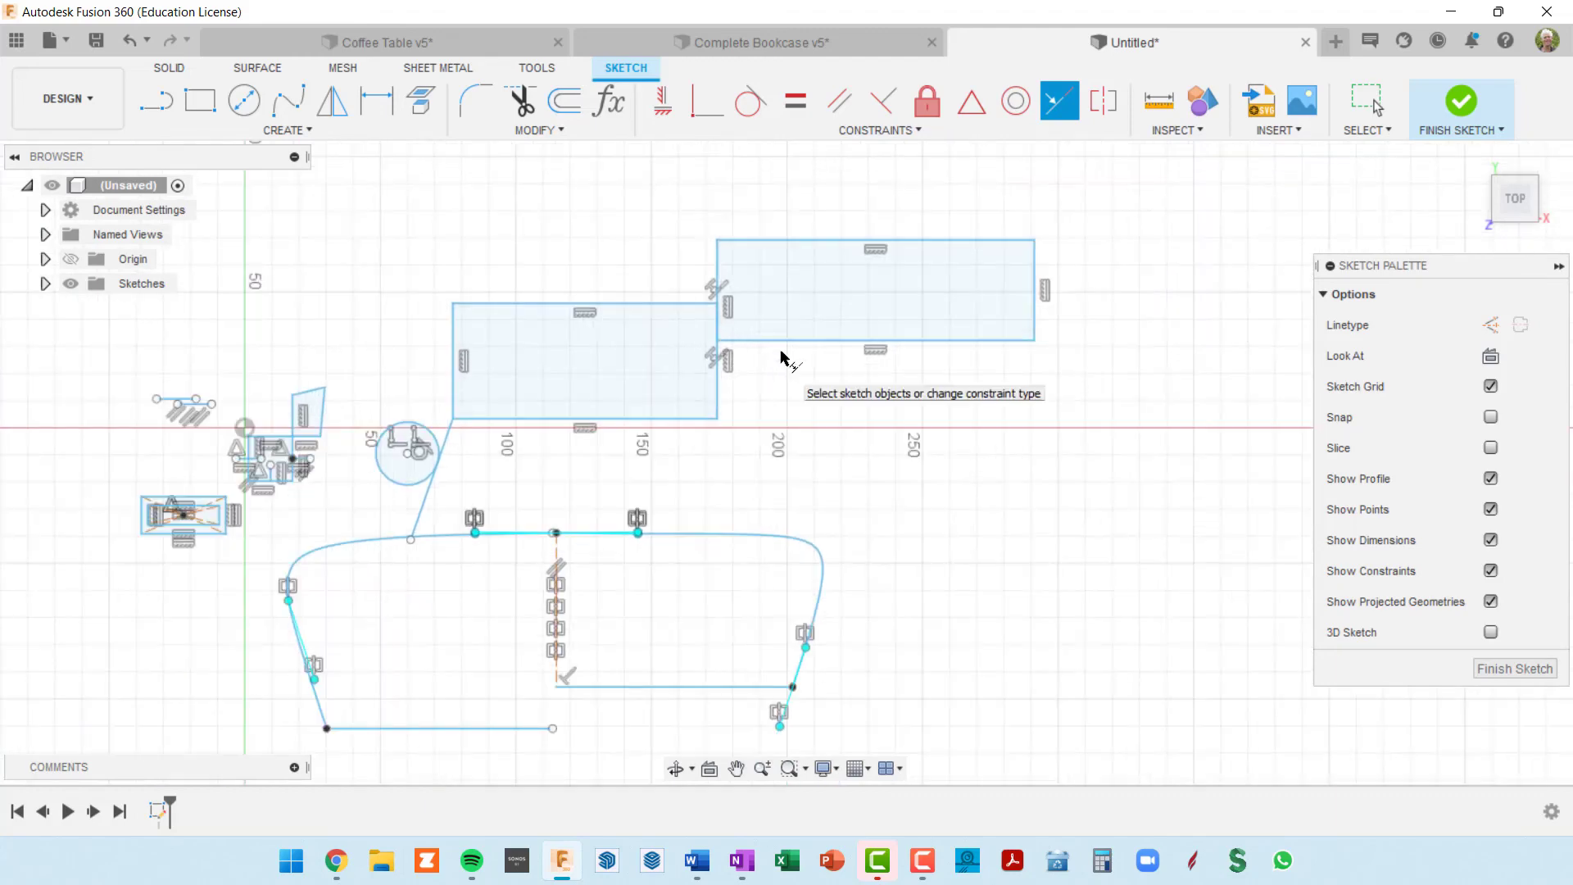
left_click(1462, 103)
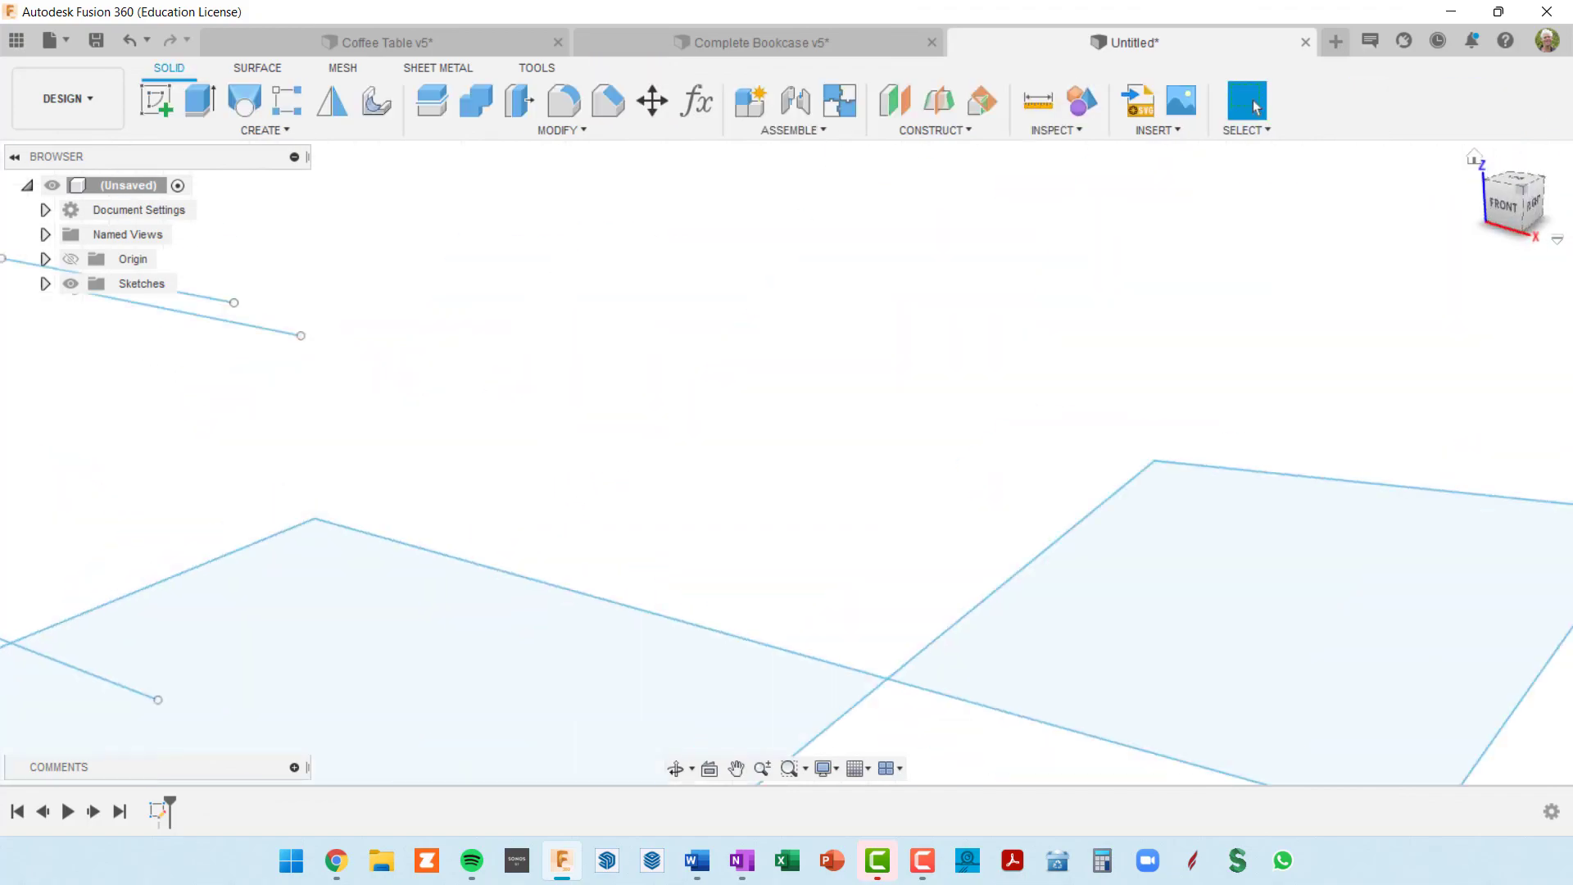